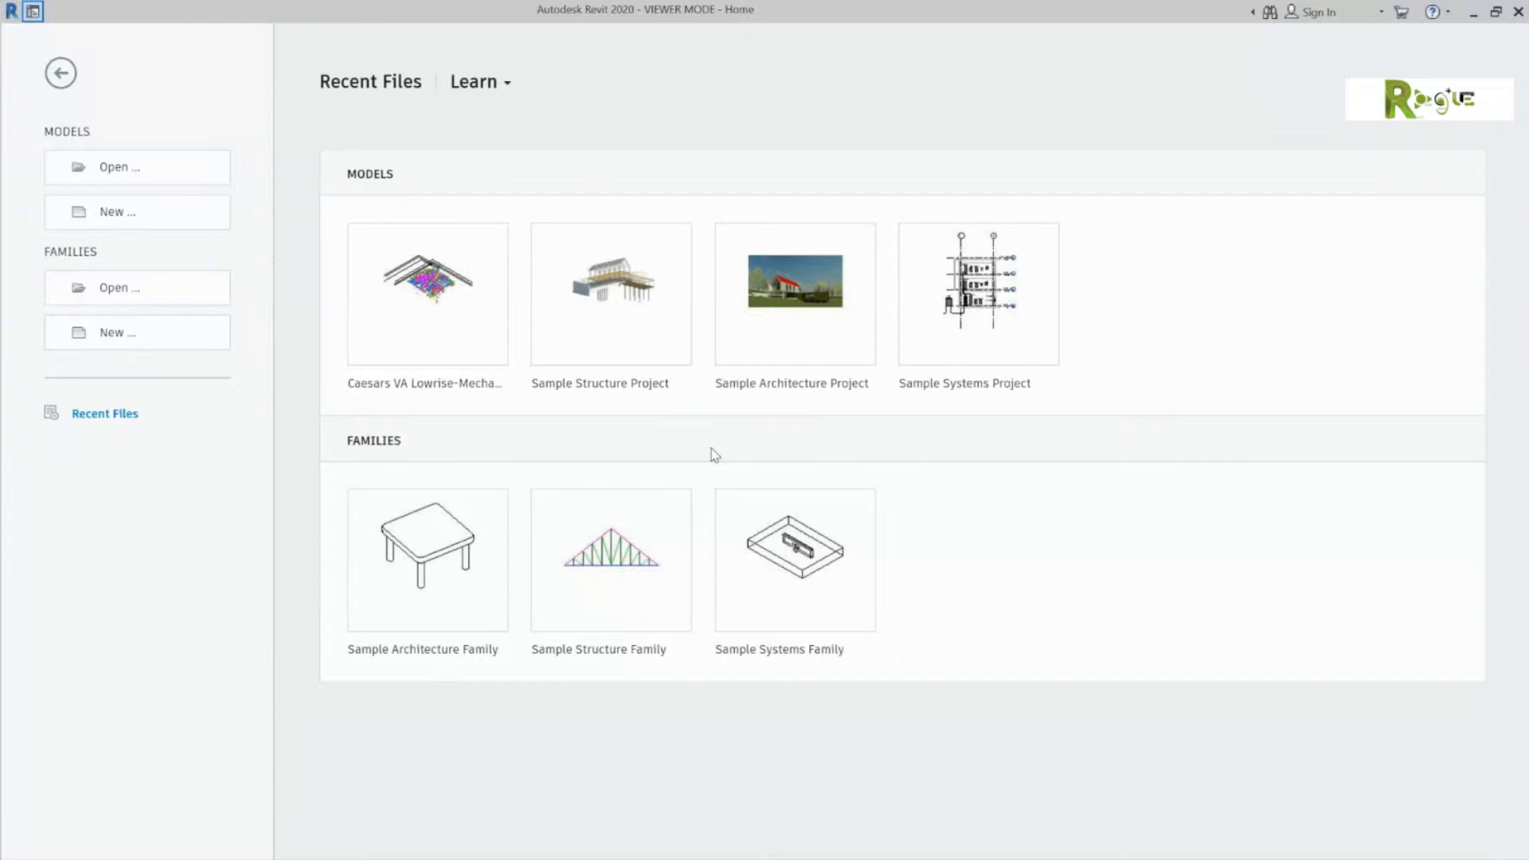
Step: Snap Revit to the left half and StreamYard to the right, then type 'one moment' in chat
click(1495, 11)
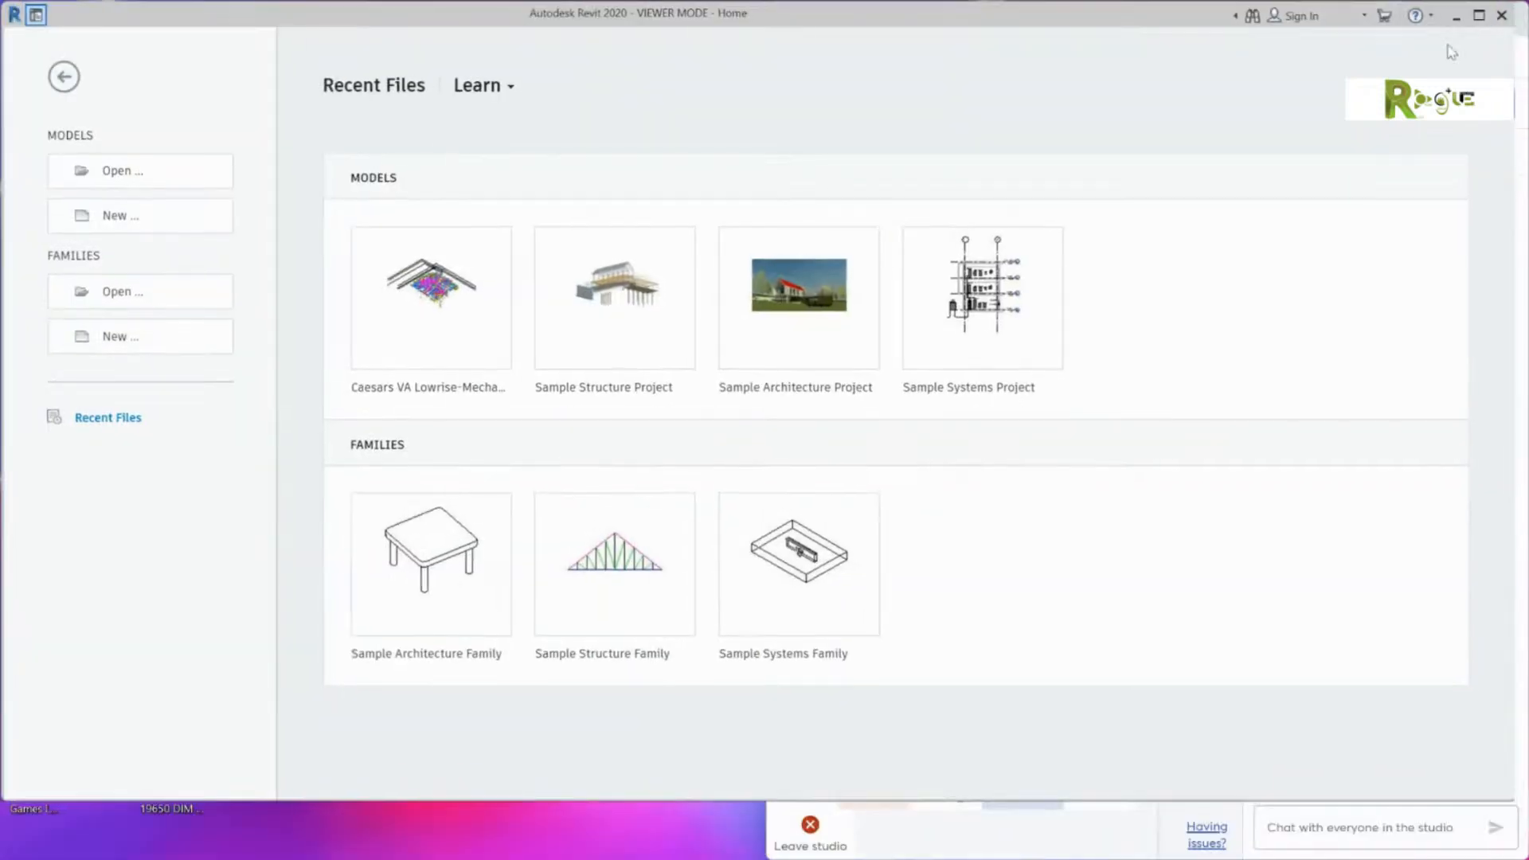
drag(1067, 22, 0, 179)
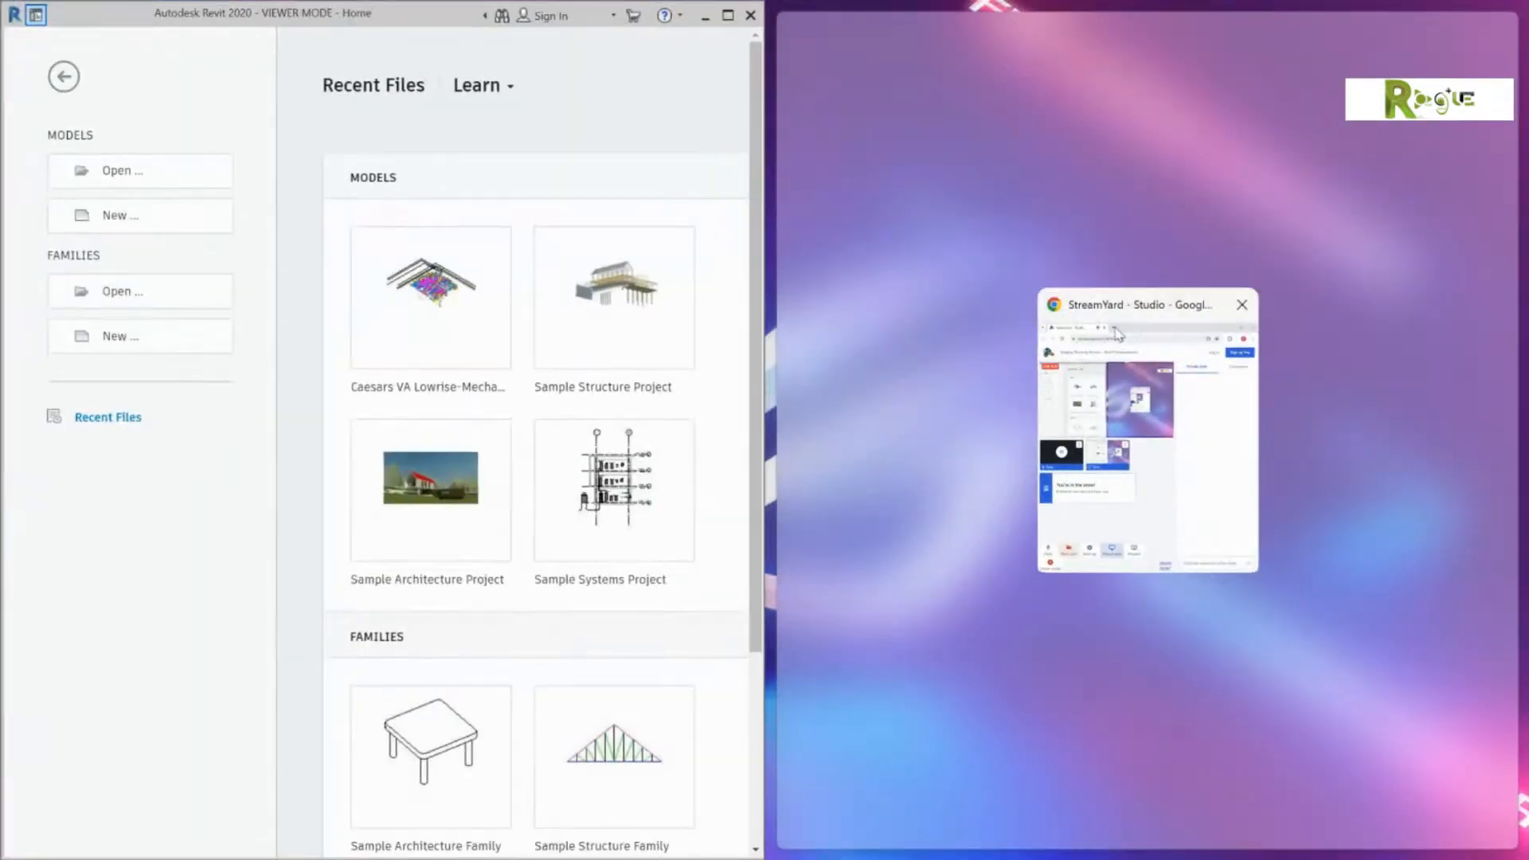
click(1117, 334)
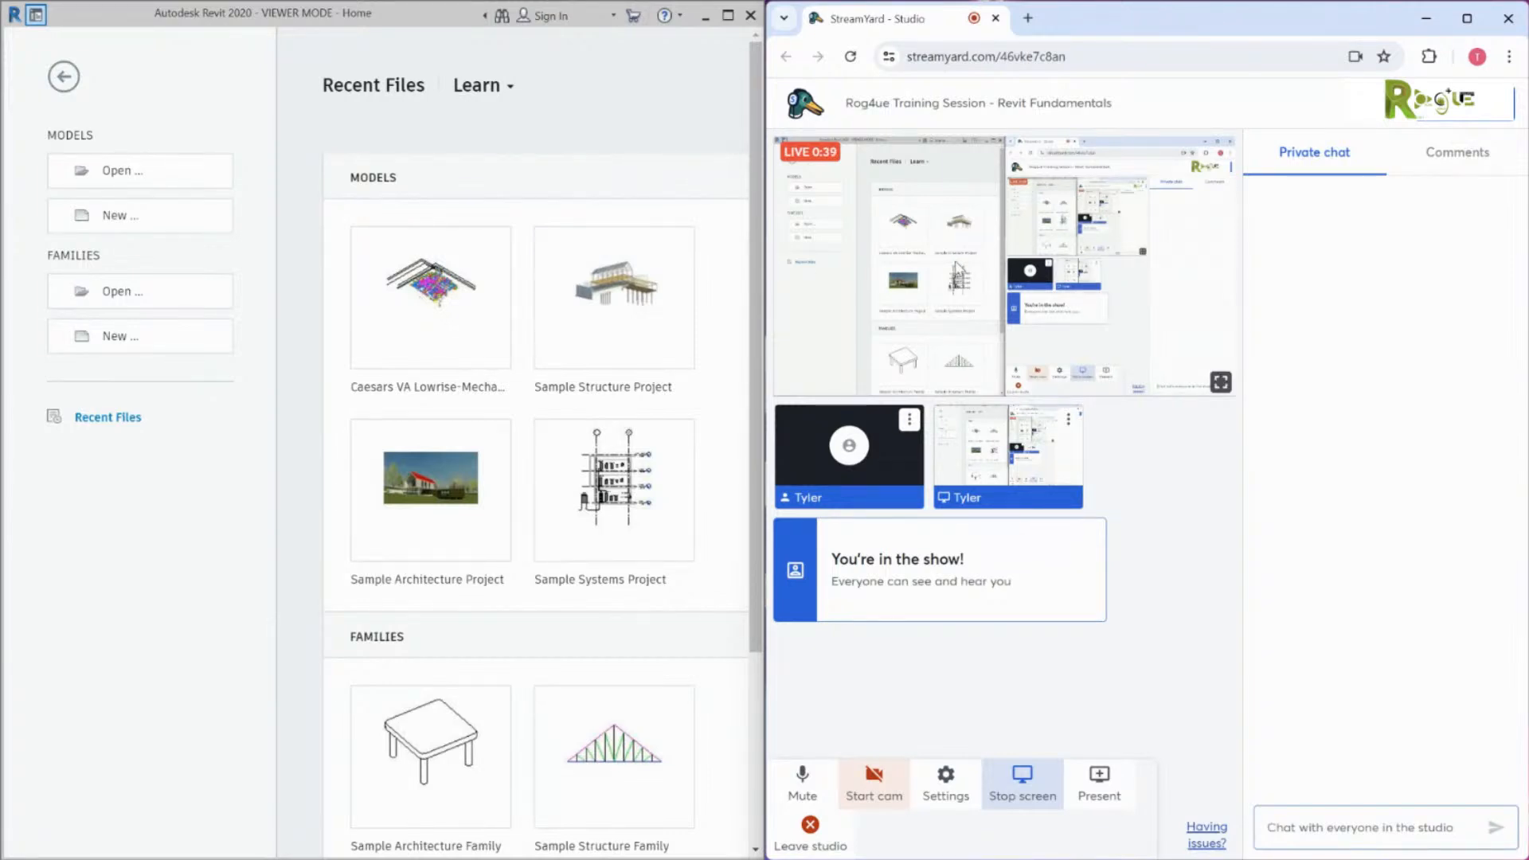
text(one mome)
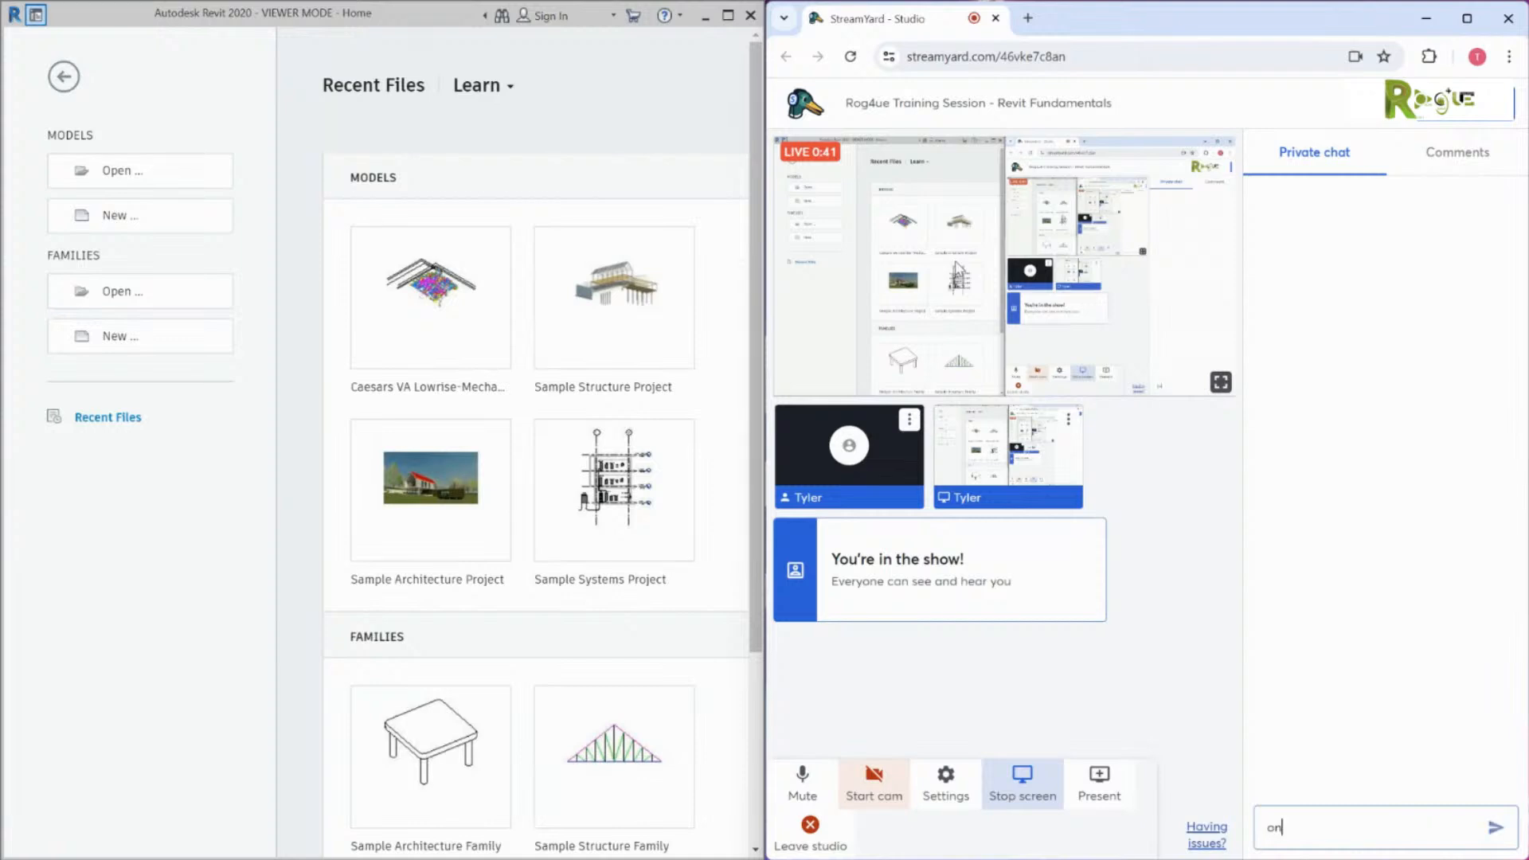
text(nt)
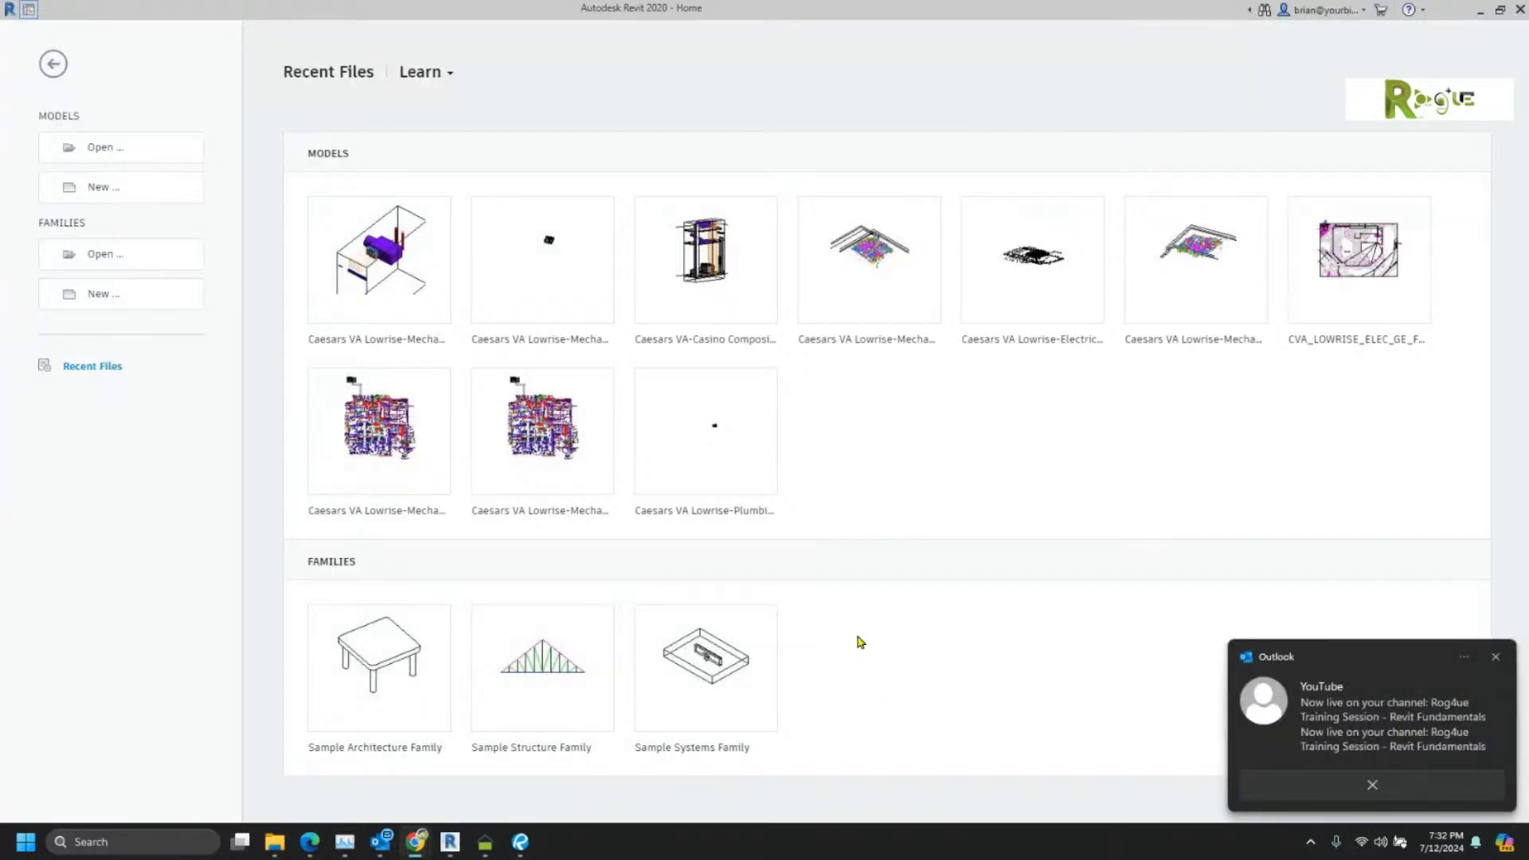
Step: Dismiss the YouTube notification, bring Revit forward and start a new family from a template
click(1497, 658)
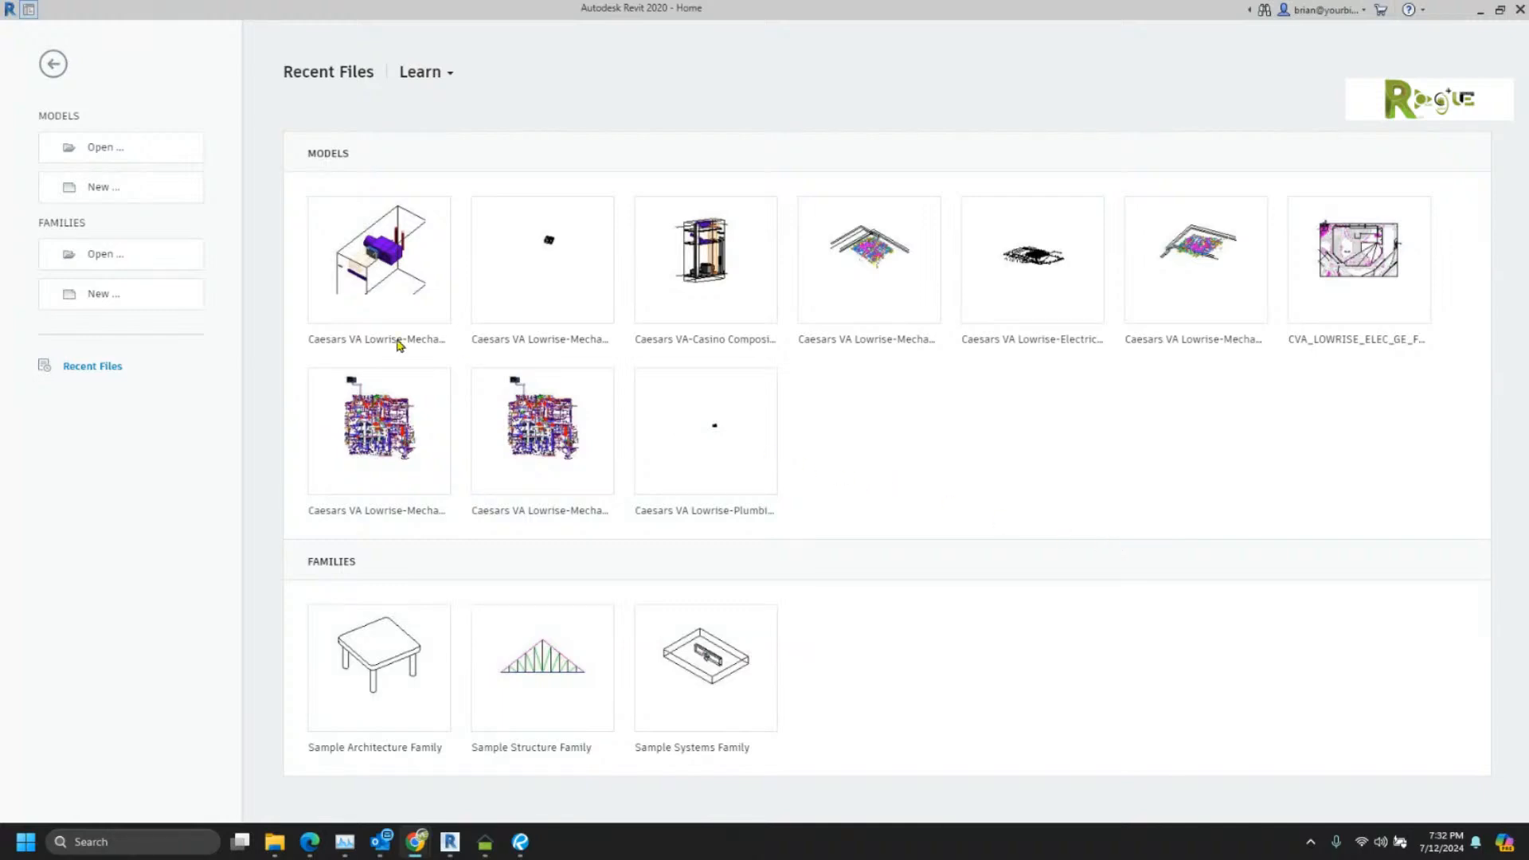
click(121, 199)
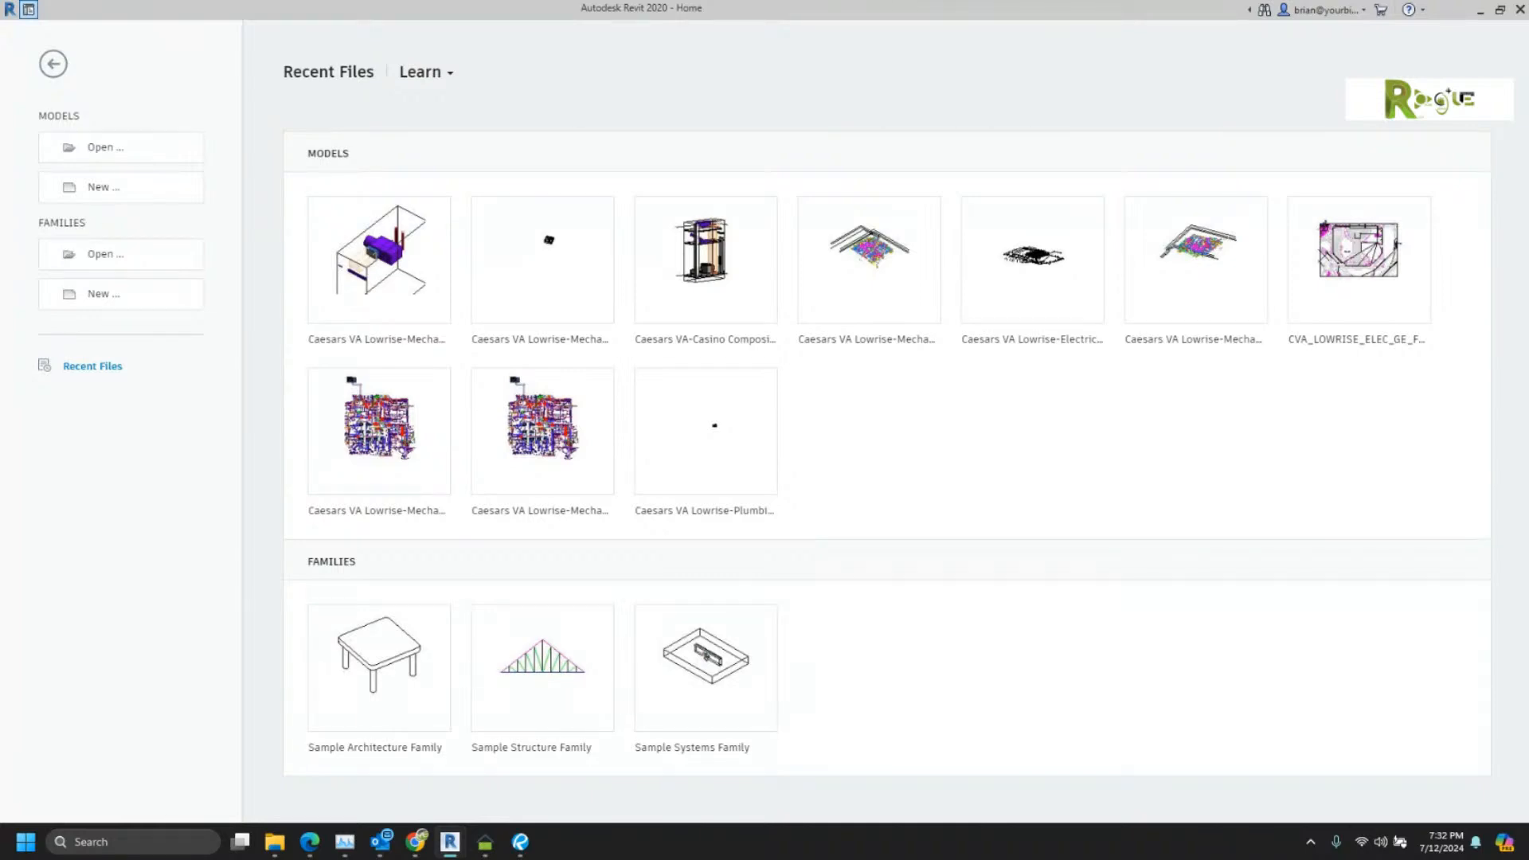
click(142, 309)
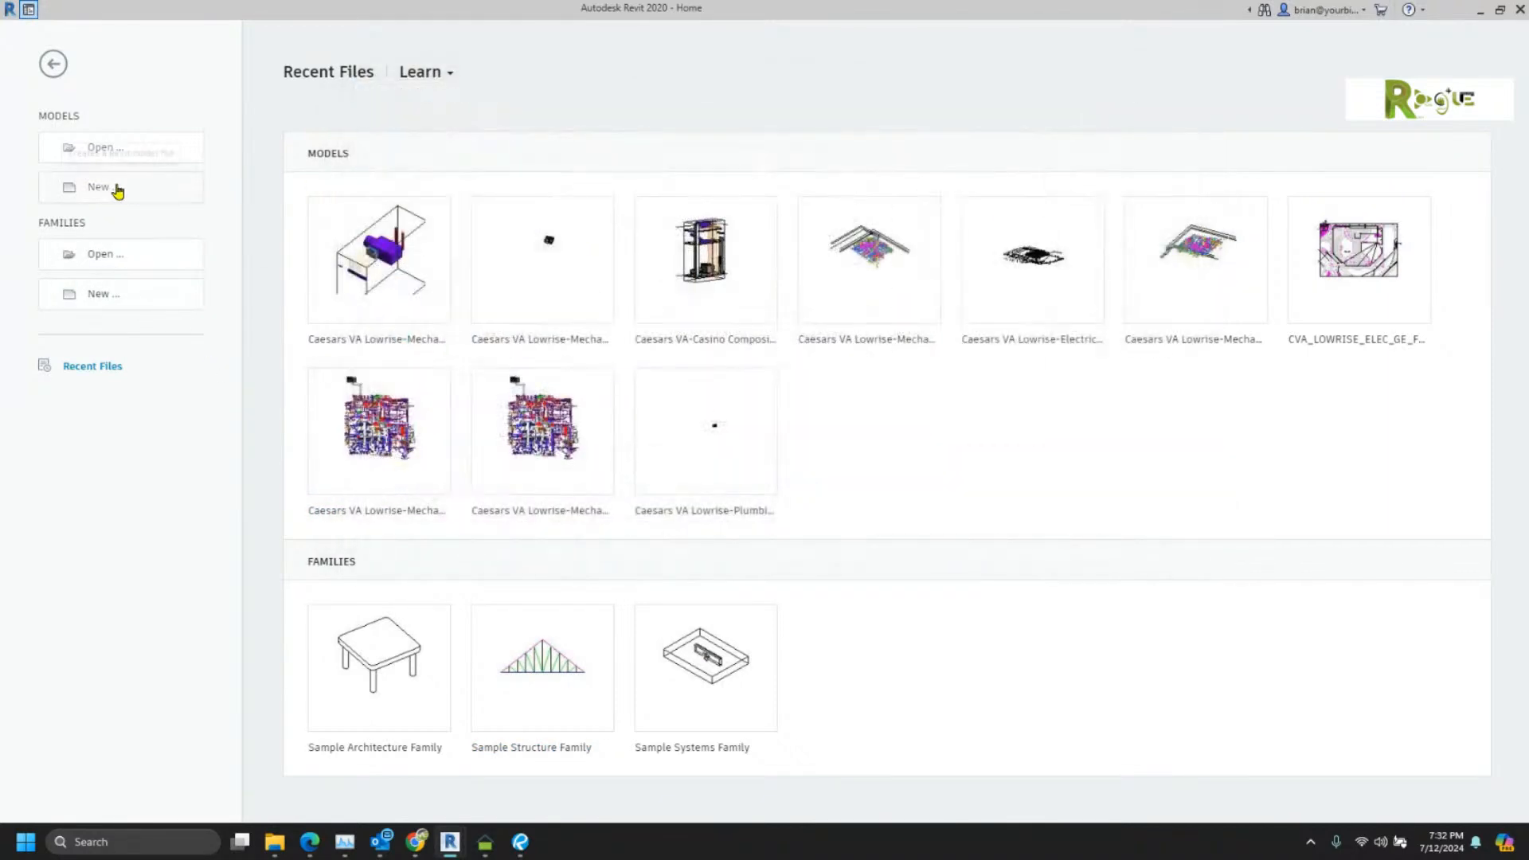
Step: Close the family dialog and create a new project from the Architectural Template
click(116, 187)
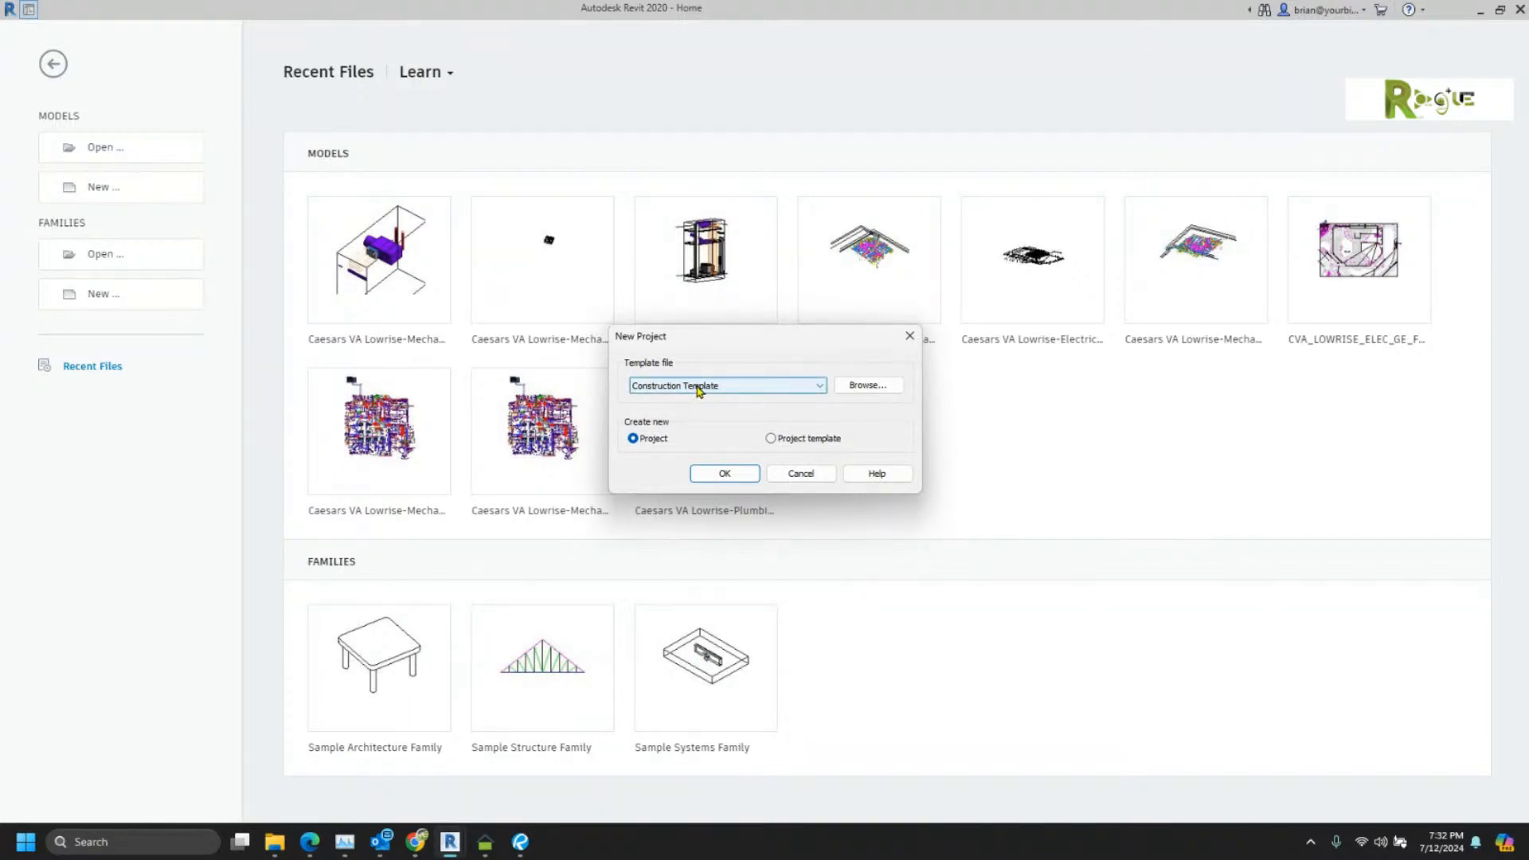
click(698, 388)
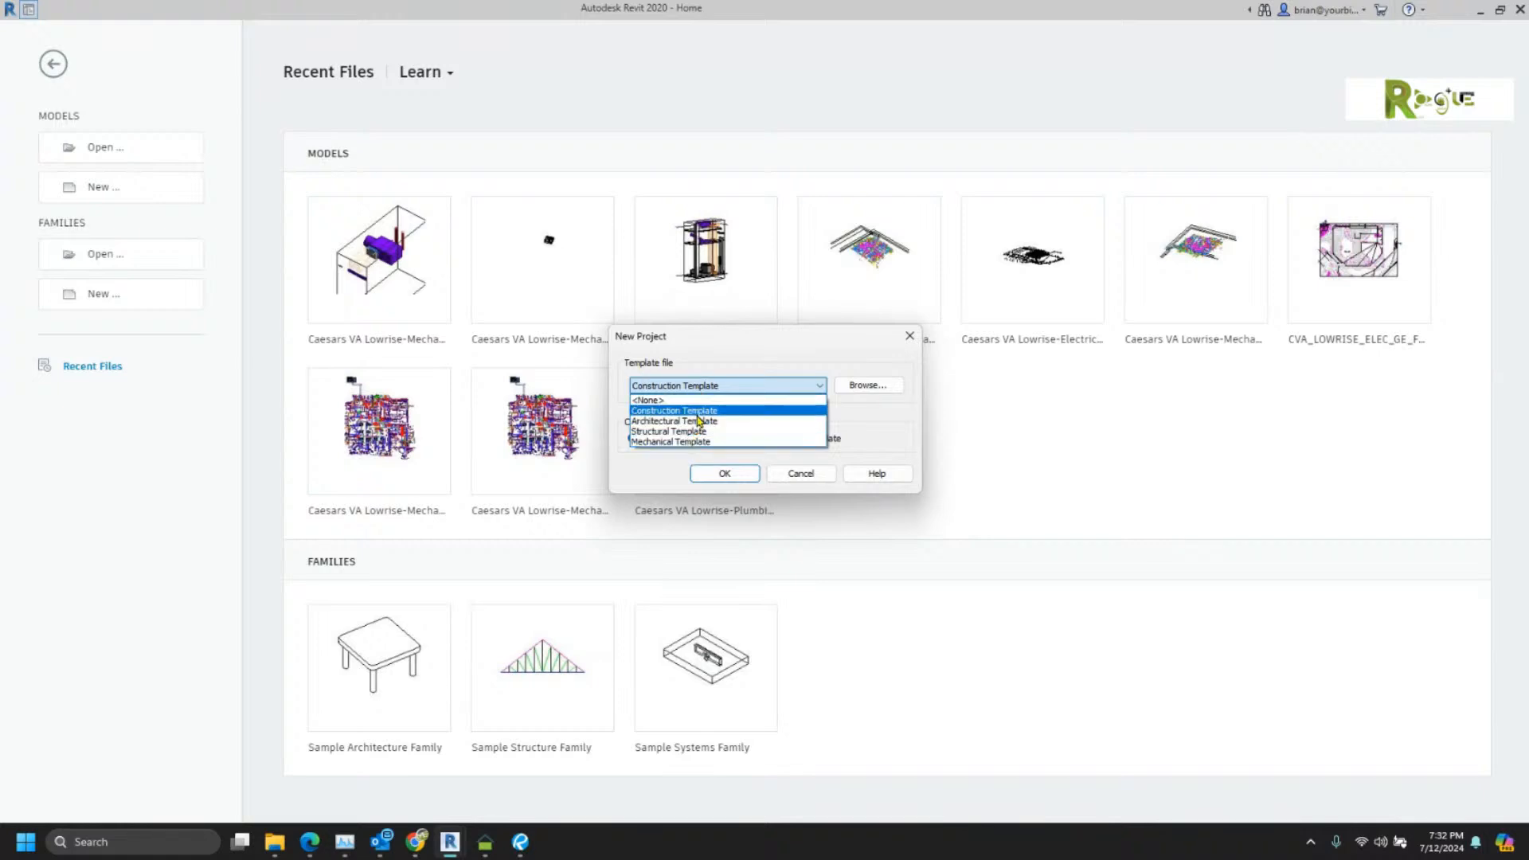
click(697, 422)
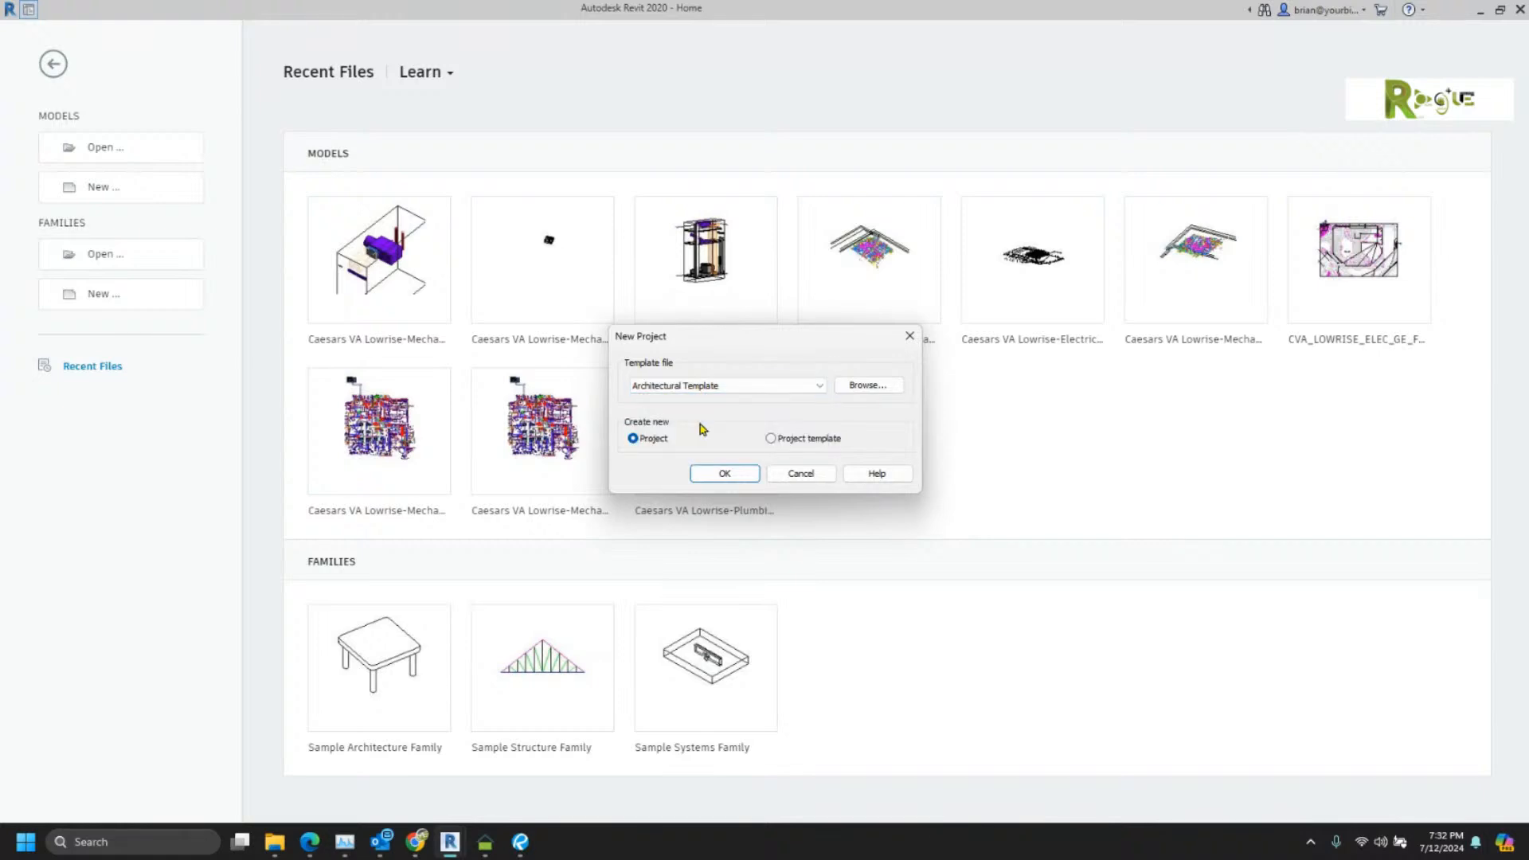
click(725, 474)
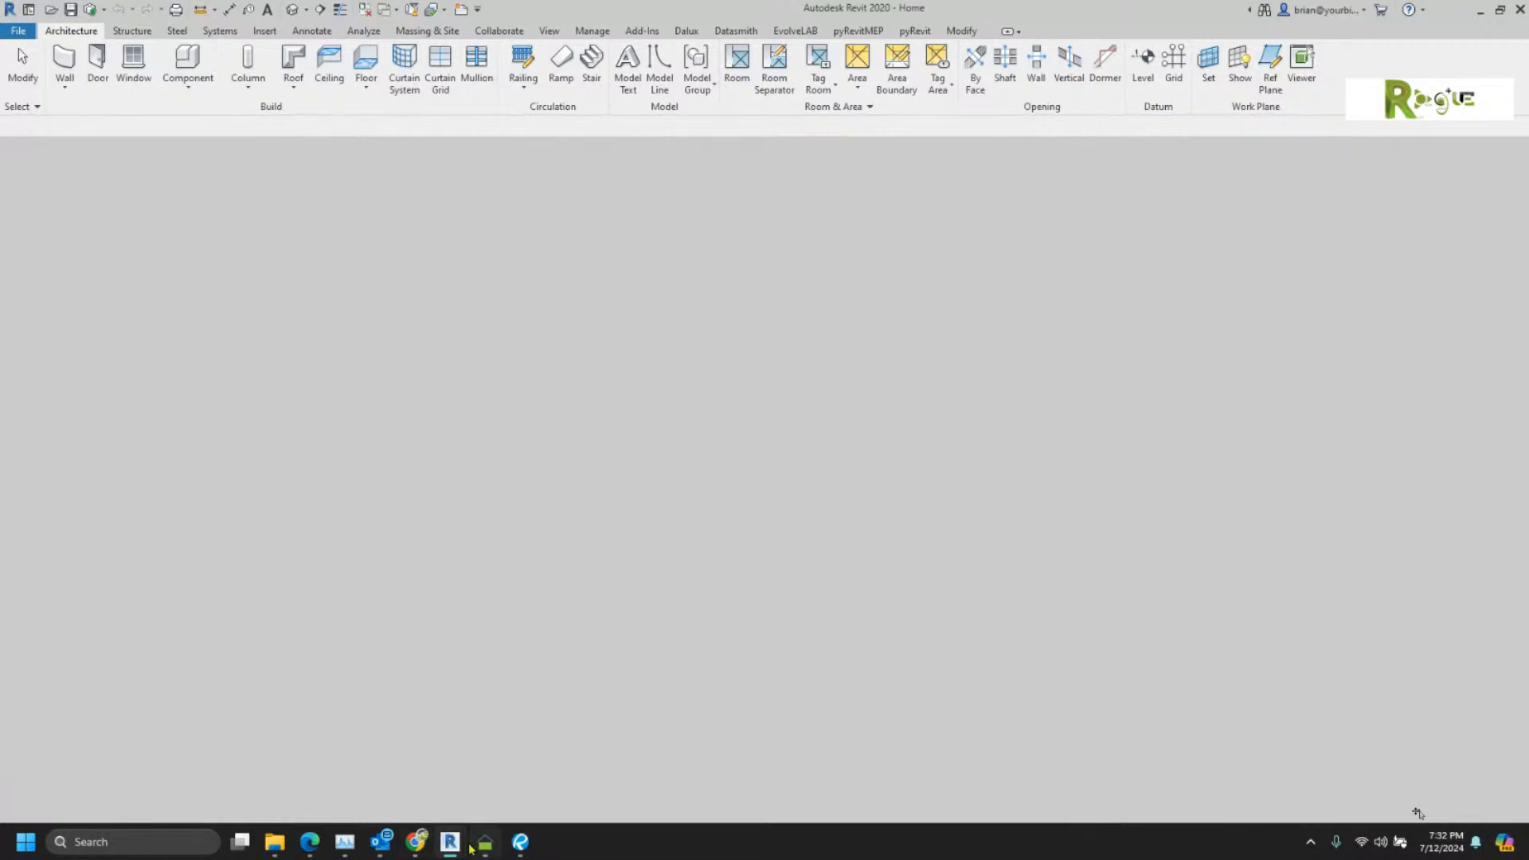
mouse_move(485, 841)
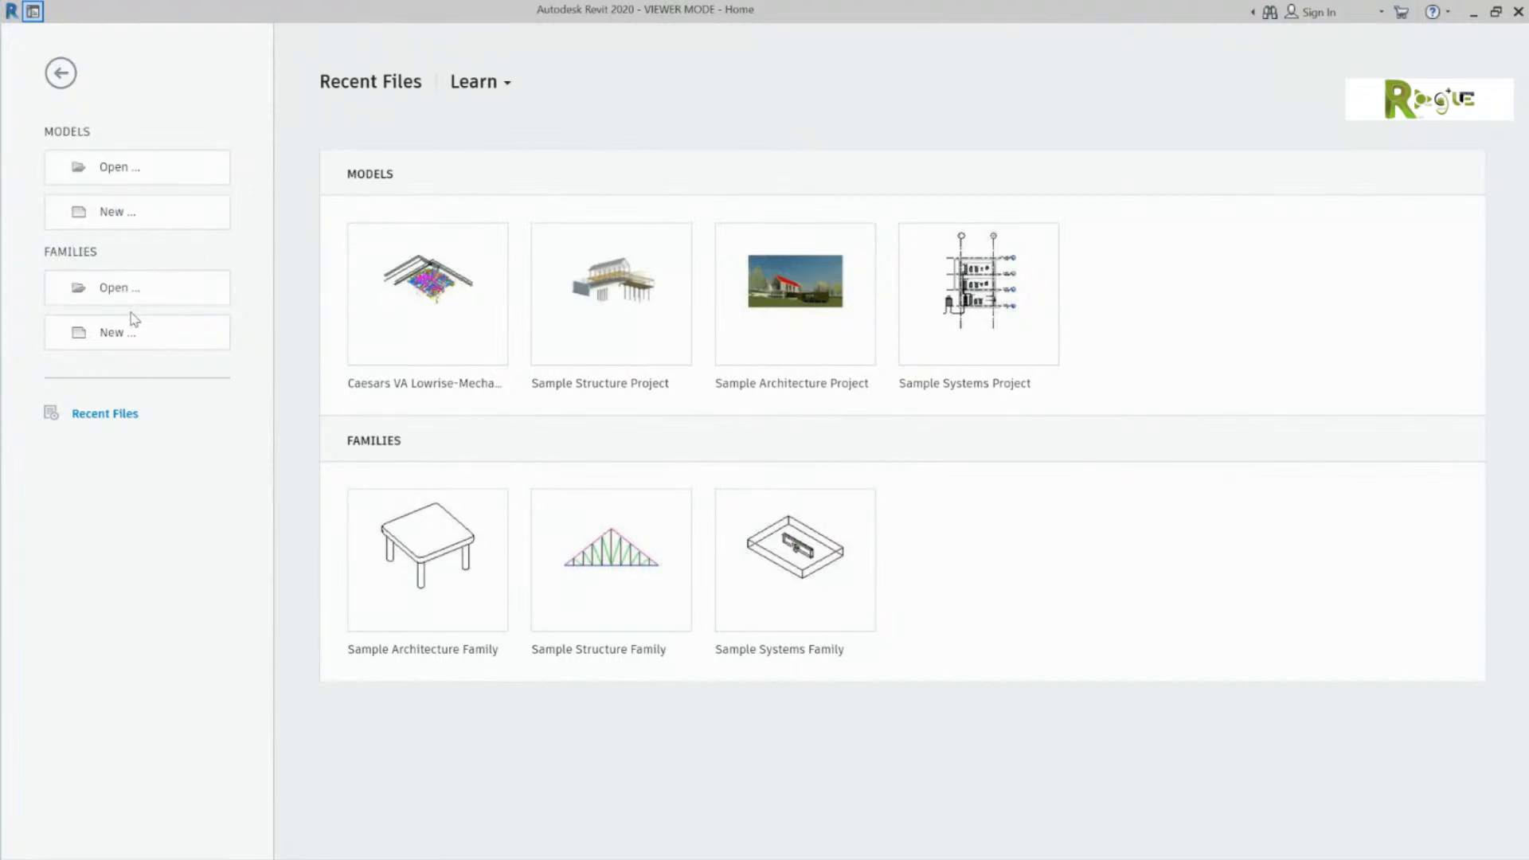
Step: Create a new project, switching the template file from Construction to Architectural Template
click(161, 214)
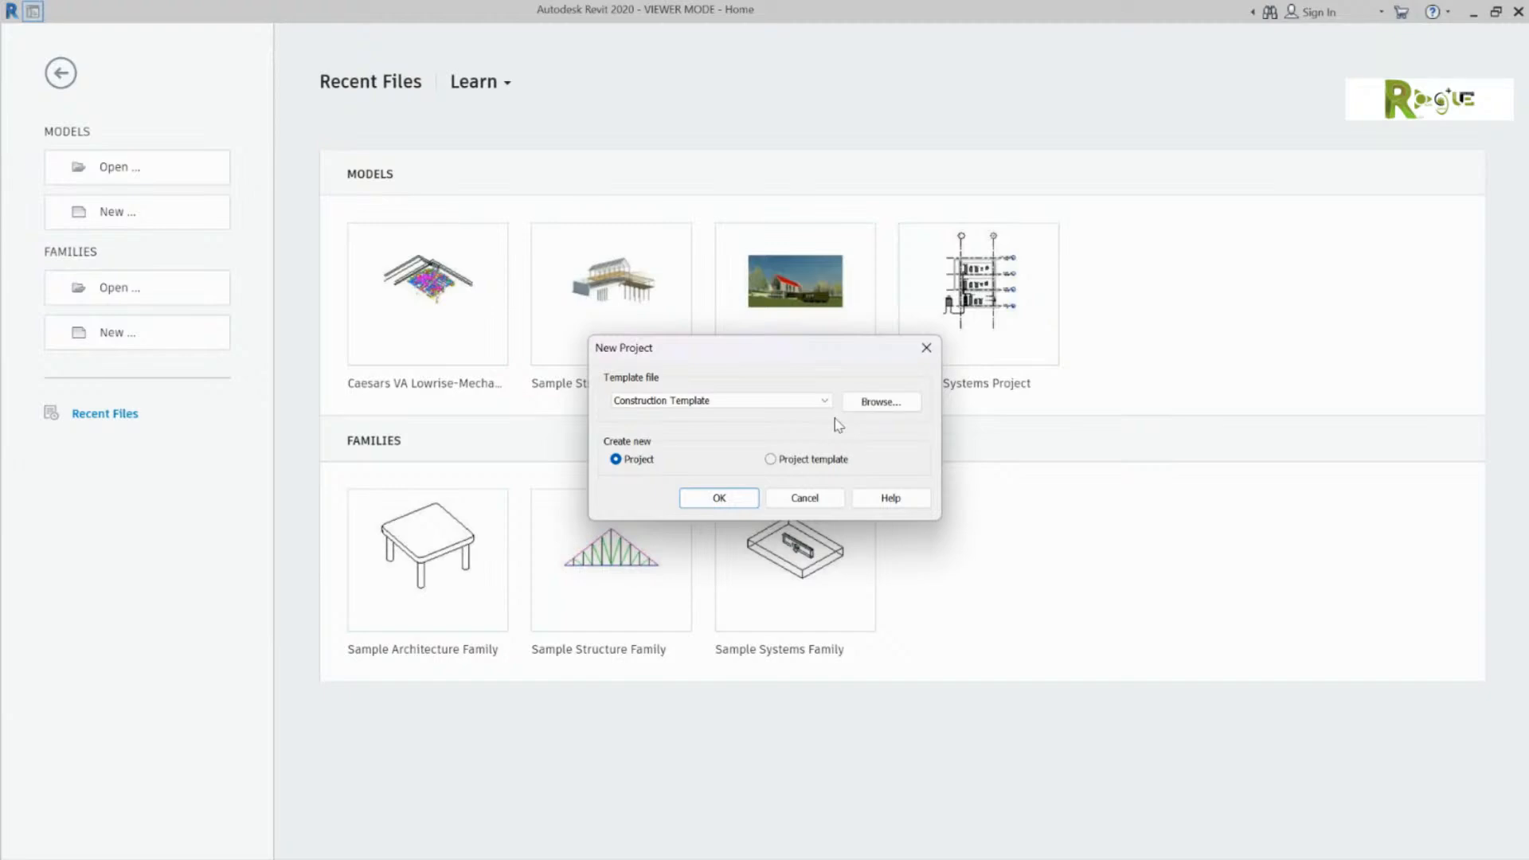
click(825, 400)
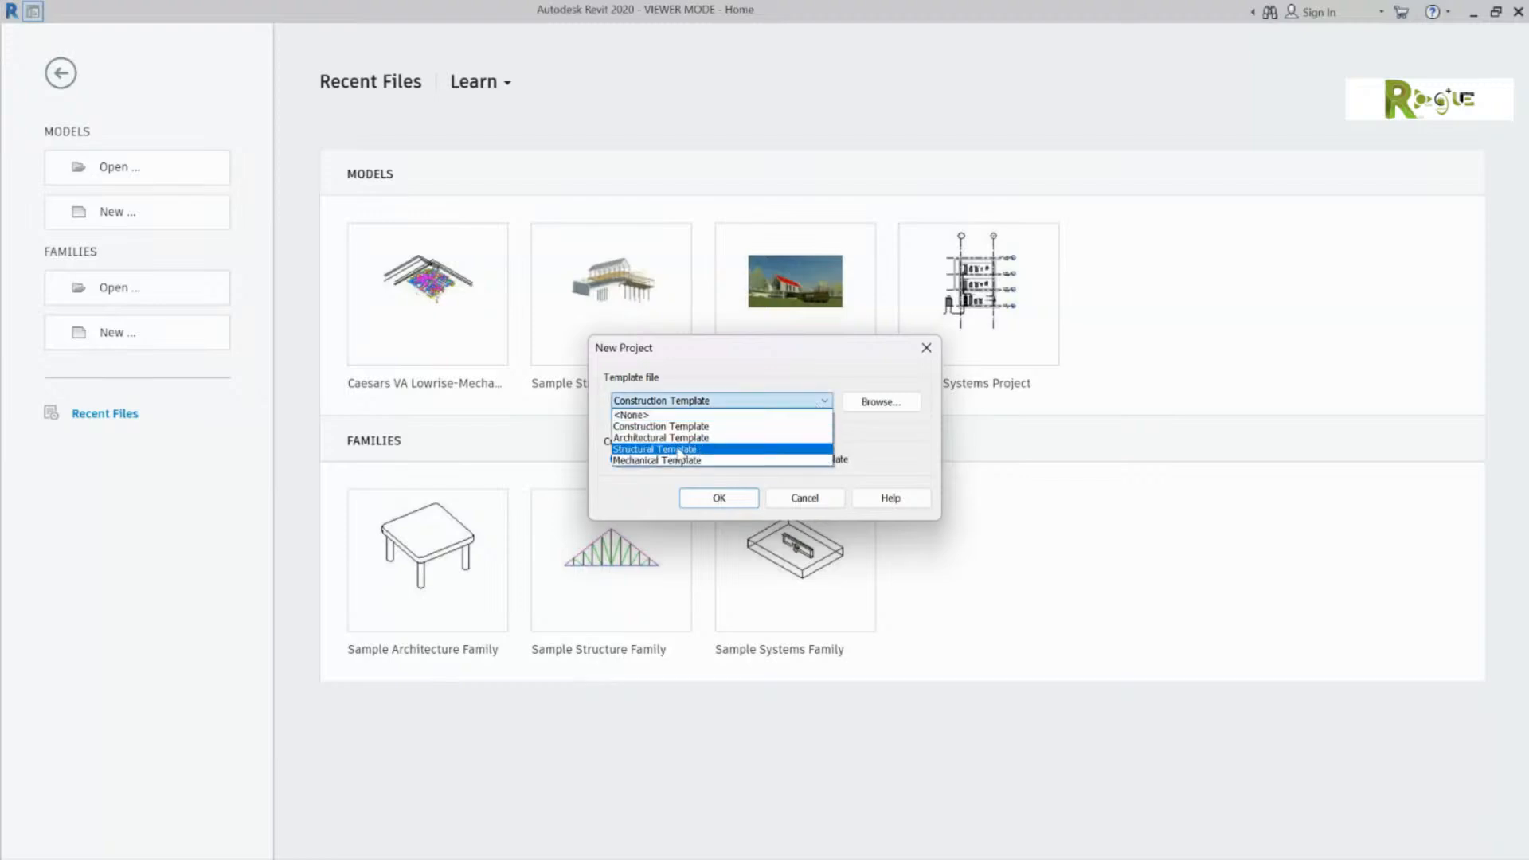
click(730, 434)
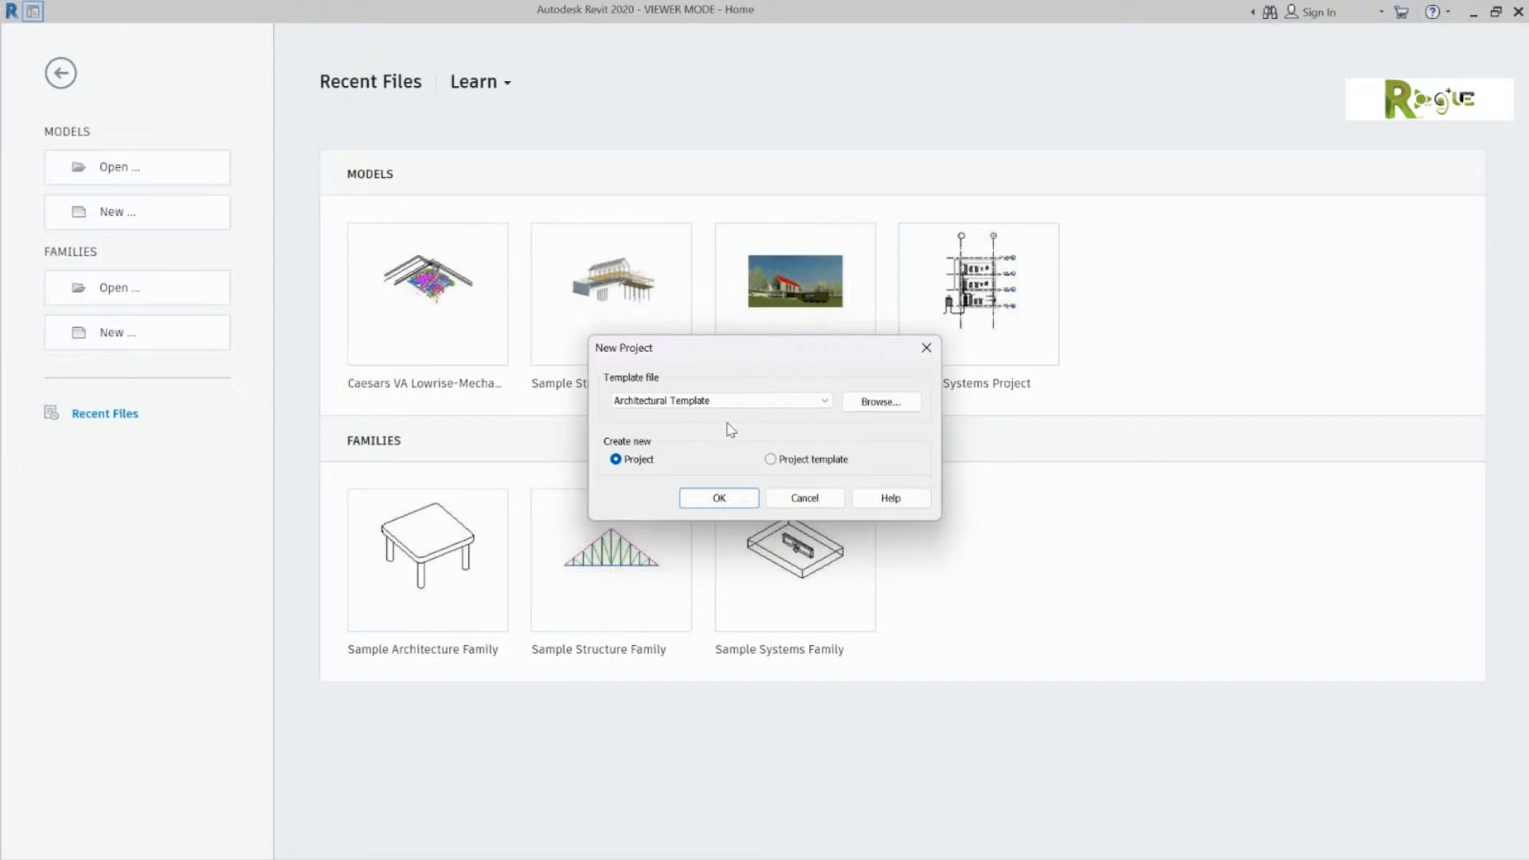
click(713, 495)
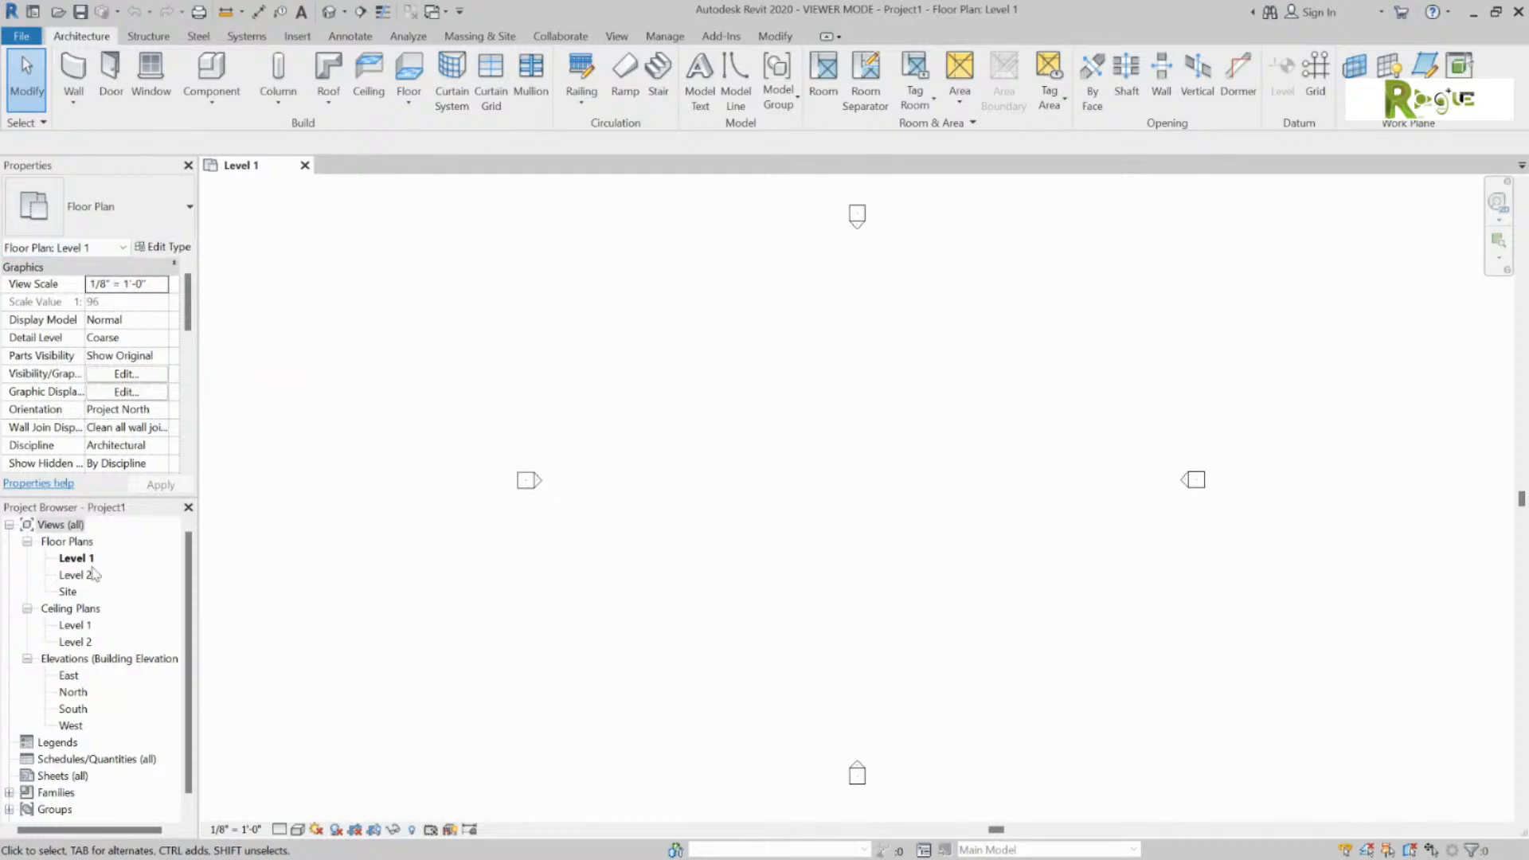
Step: Zoom out and back in on Project1's empty Level 1 floor plan
scroll(122, 698, down, 1)
scroll(114, 739, up, 1)
Step: Browse the Structure, Steel and Systems tabs, then list the Wall types under Architecture
click(150, 36)
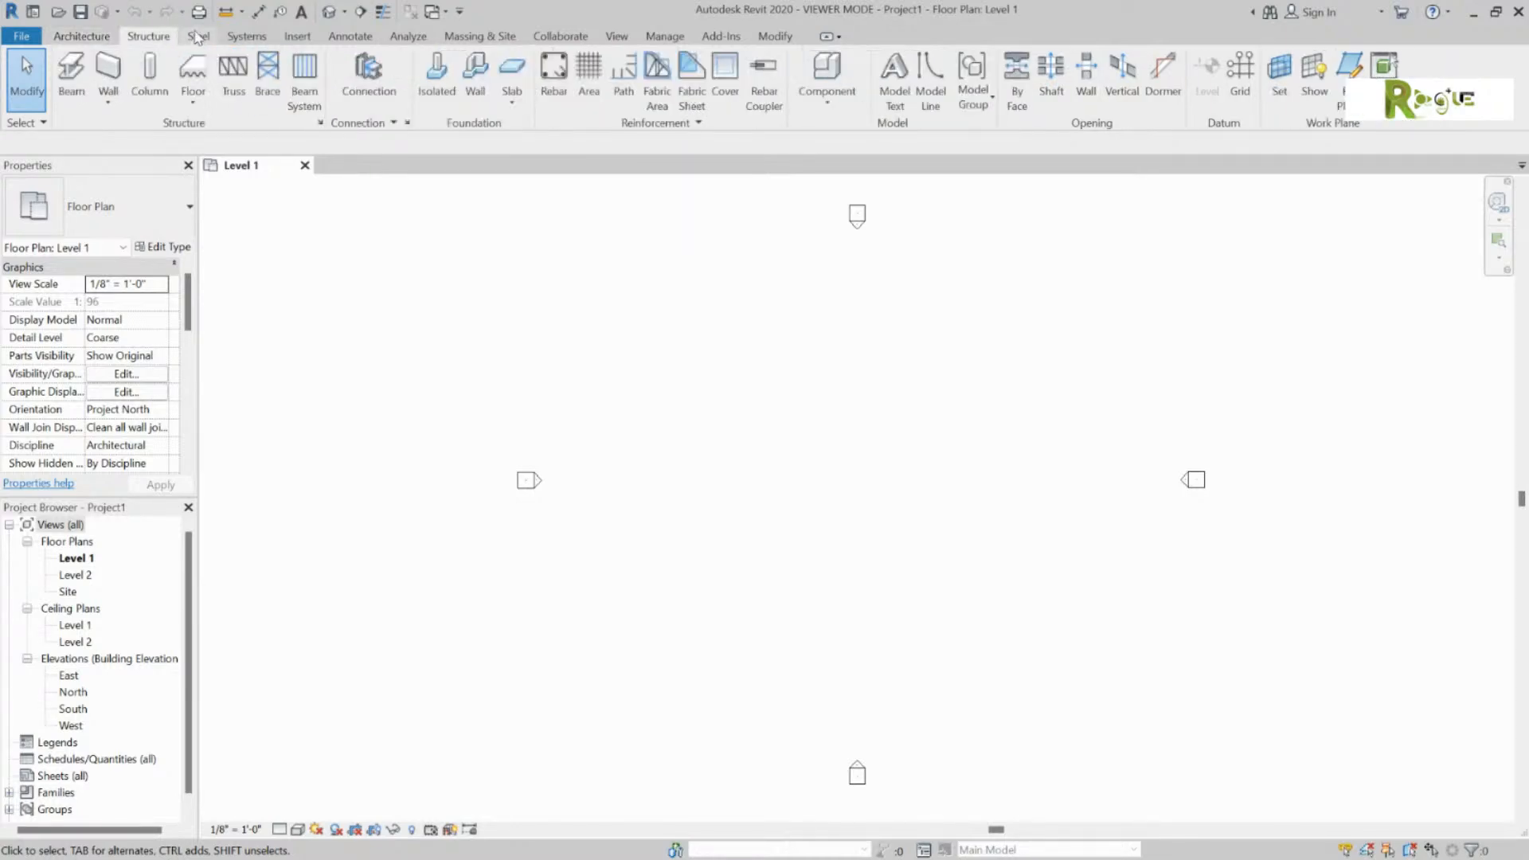
click(197, 36)
click(247, 37)
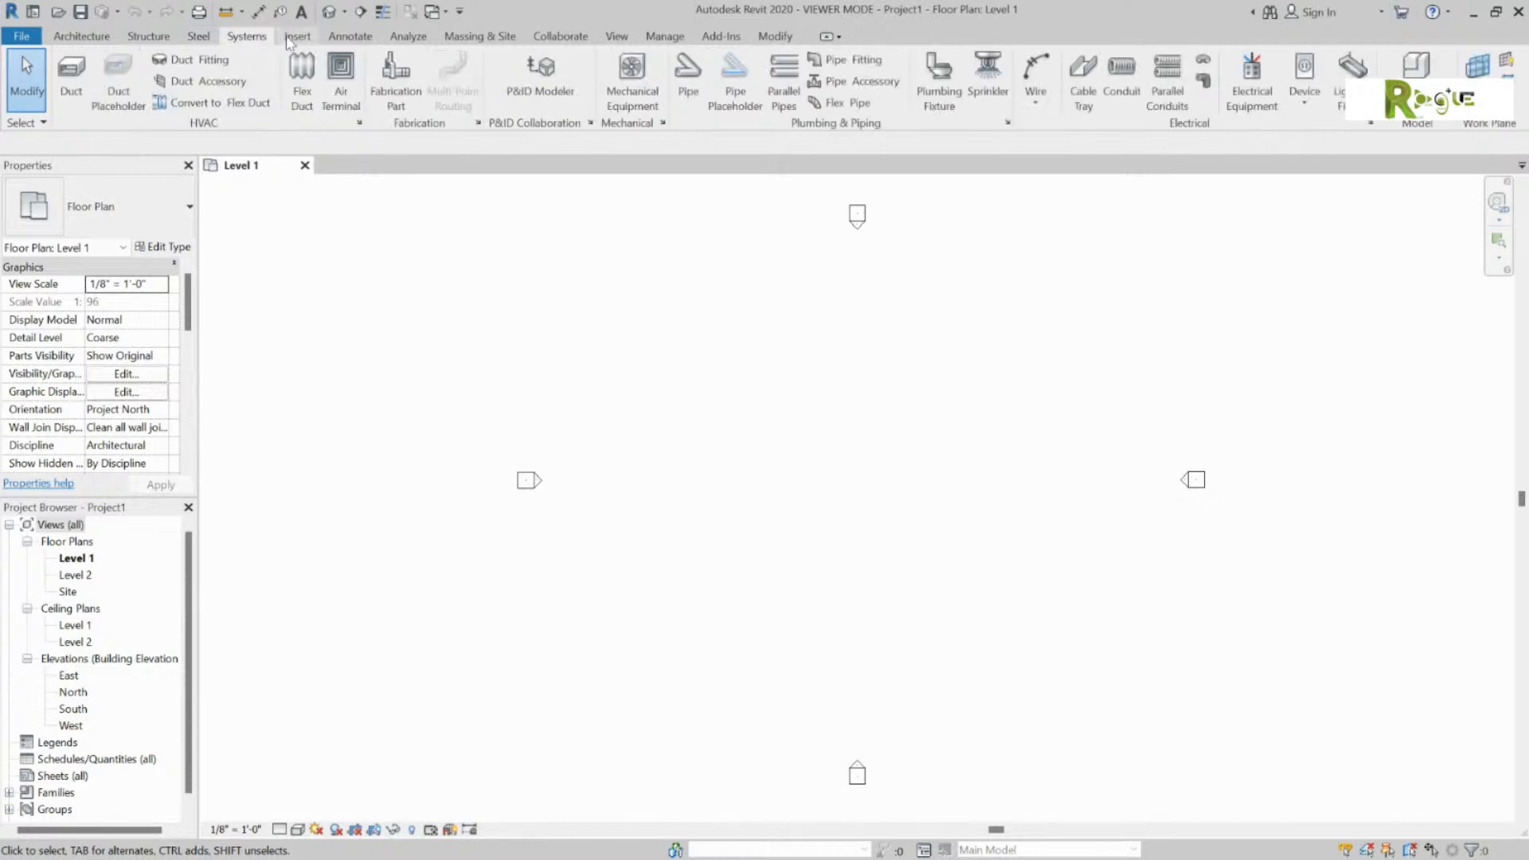
click(82, 36)
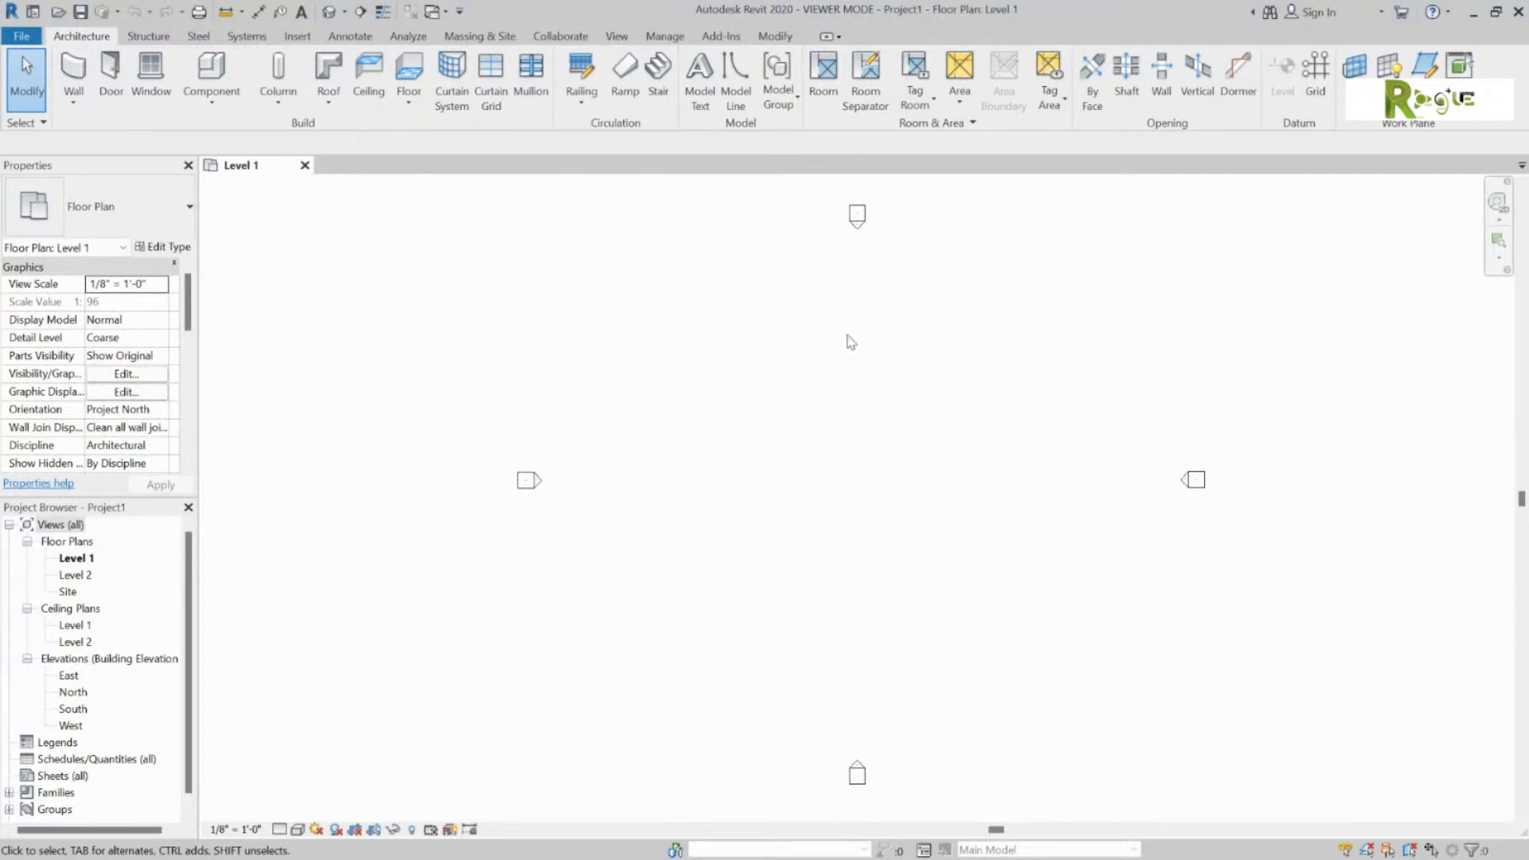
click(76, 96)
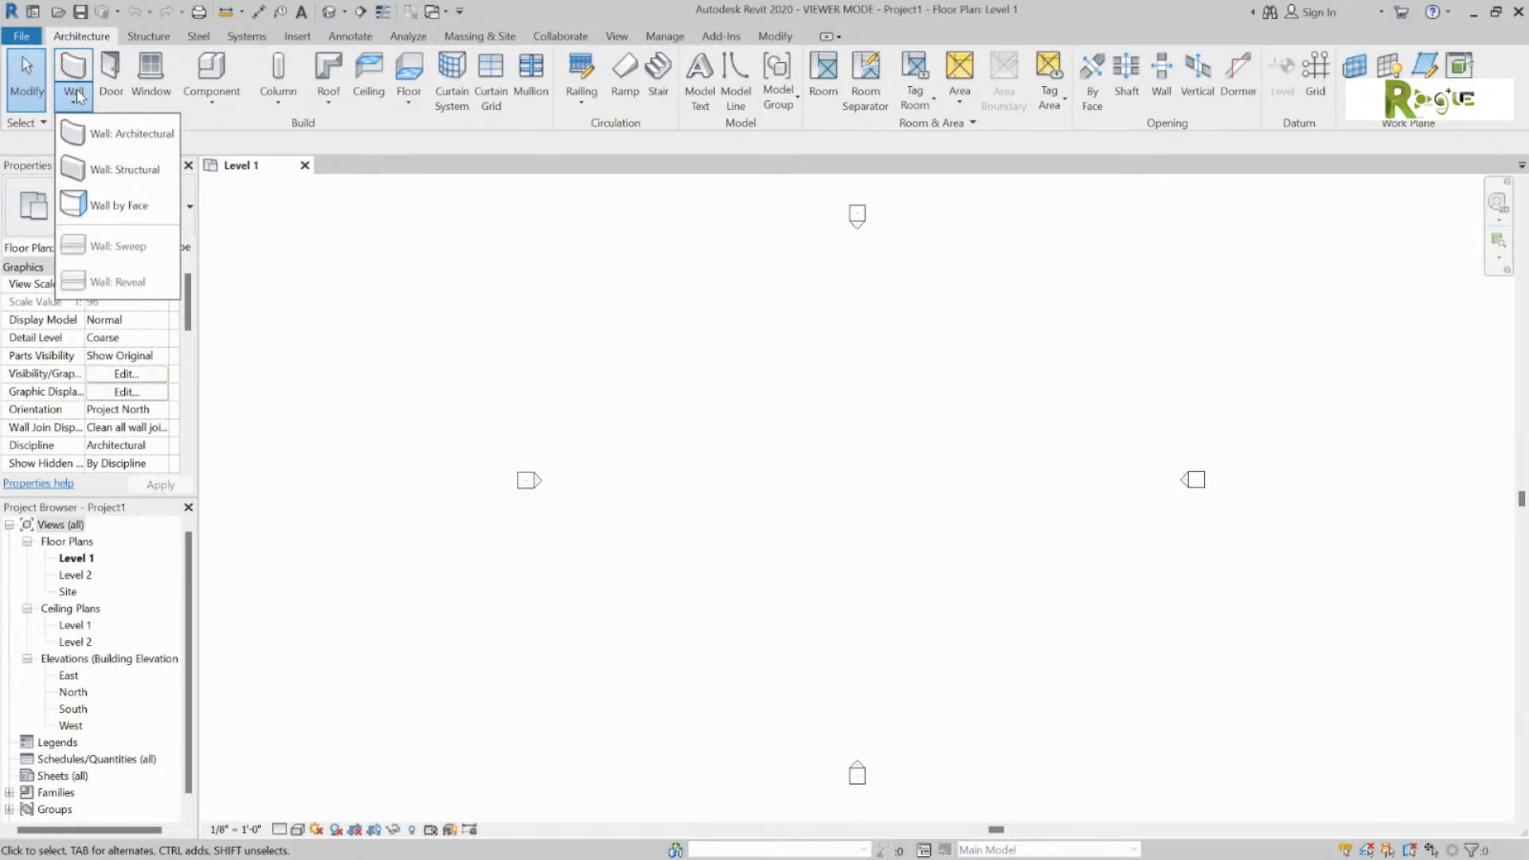
Step: Choose the Exterior - Brick and CMU on MTL. Stud wall type and fix the first wall's start point
click(77, 67)
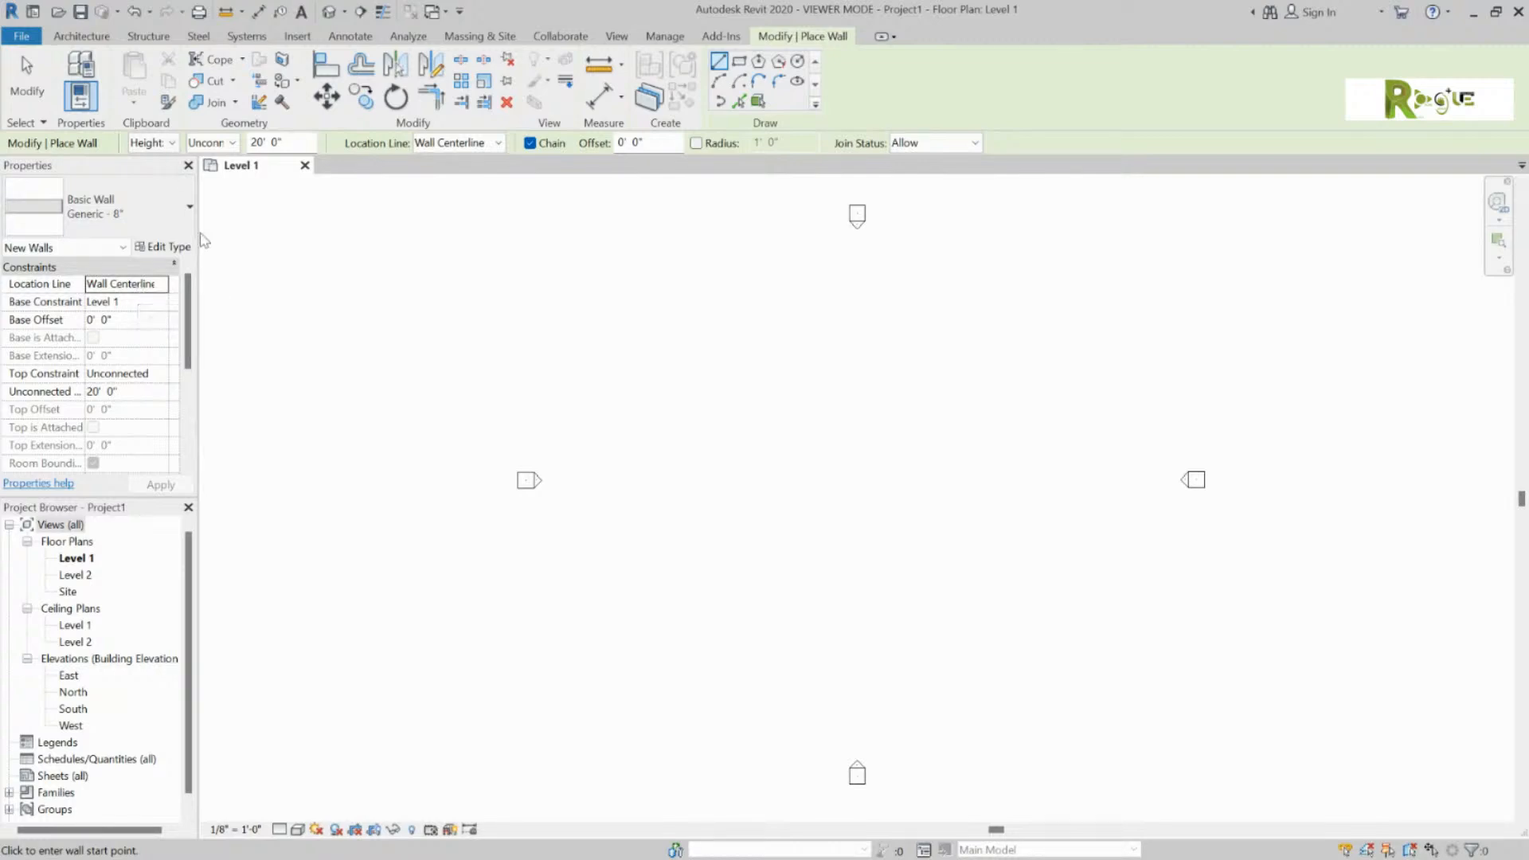
click(191, 212)
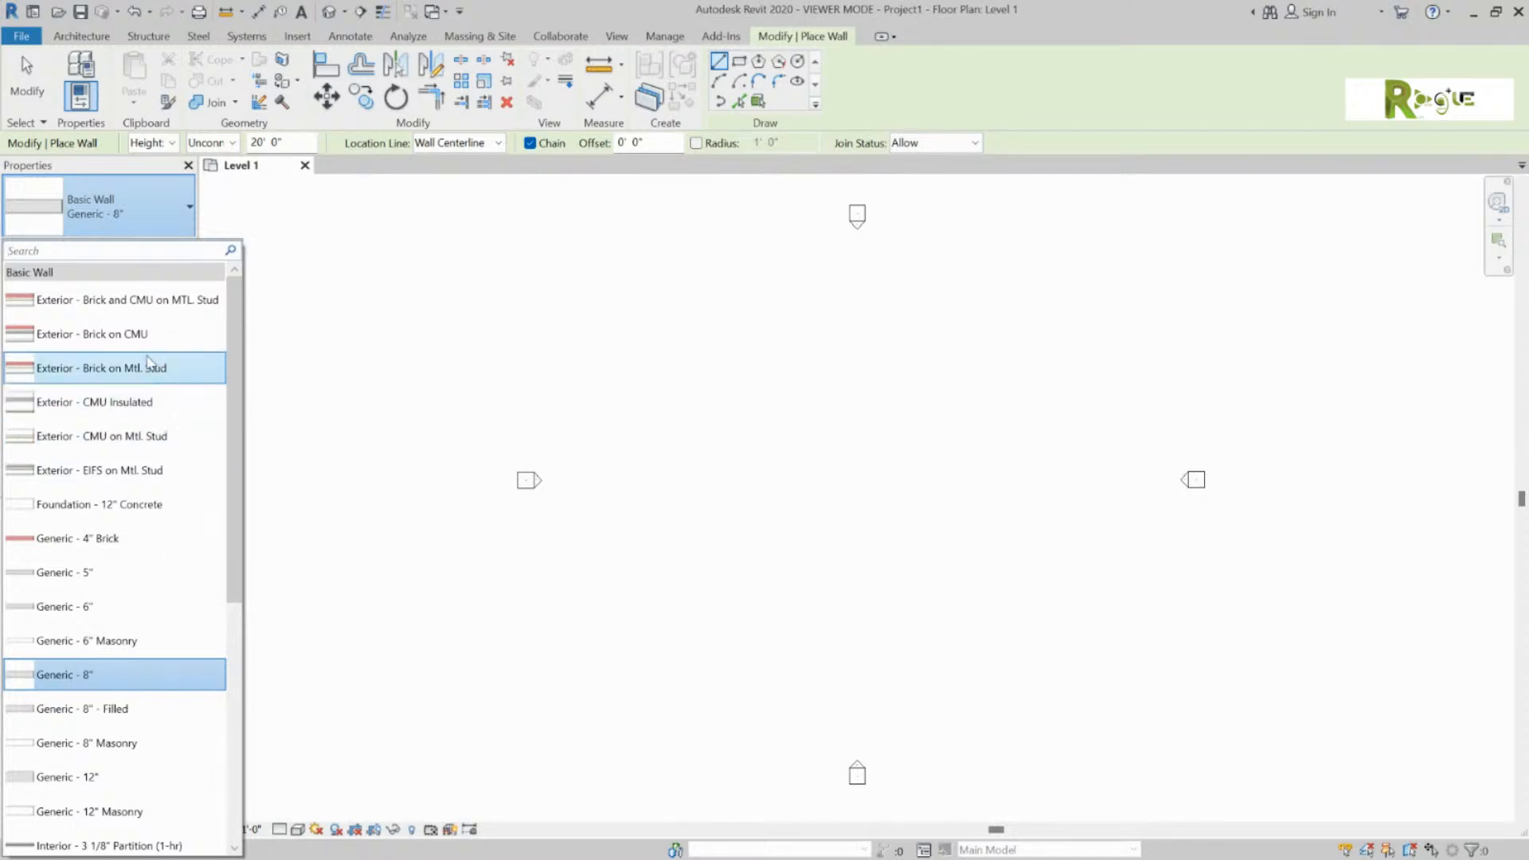
mouse_move(162, 339)
mouse_move(133, 378)
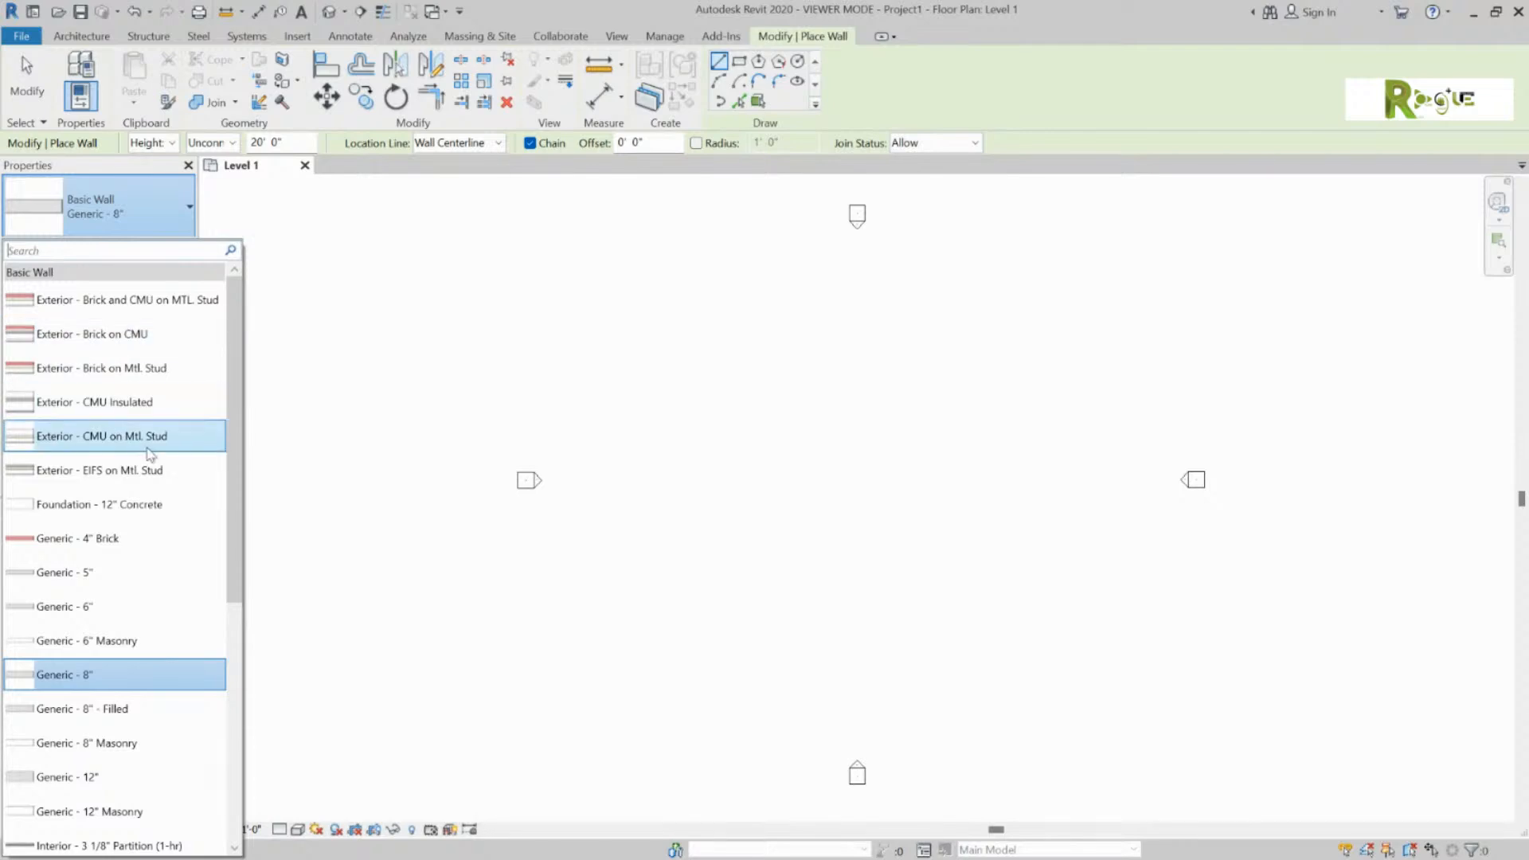
click(171, 302)
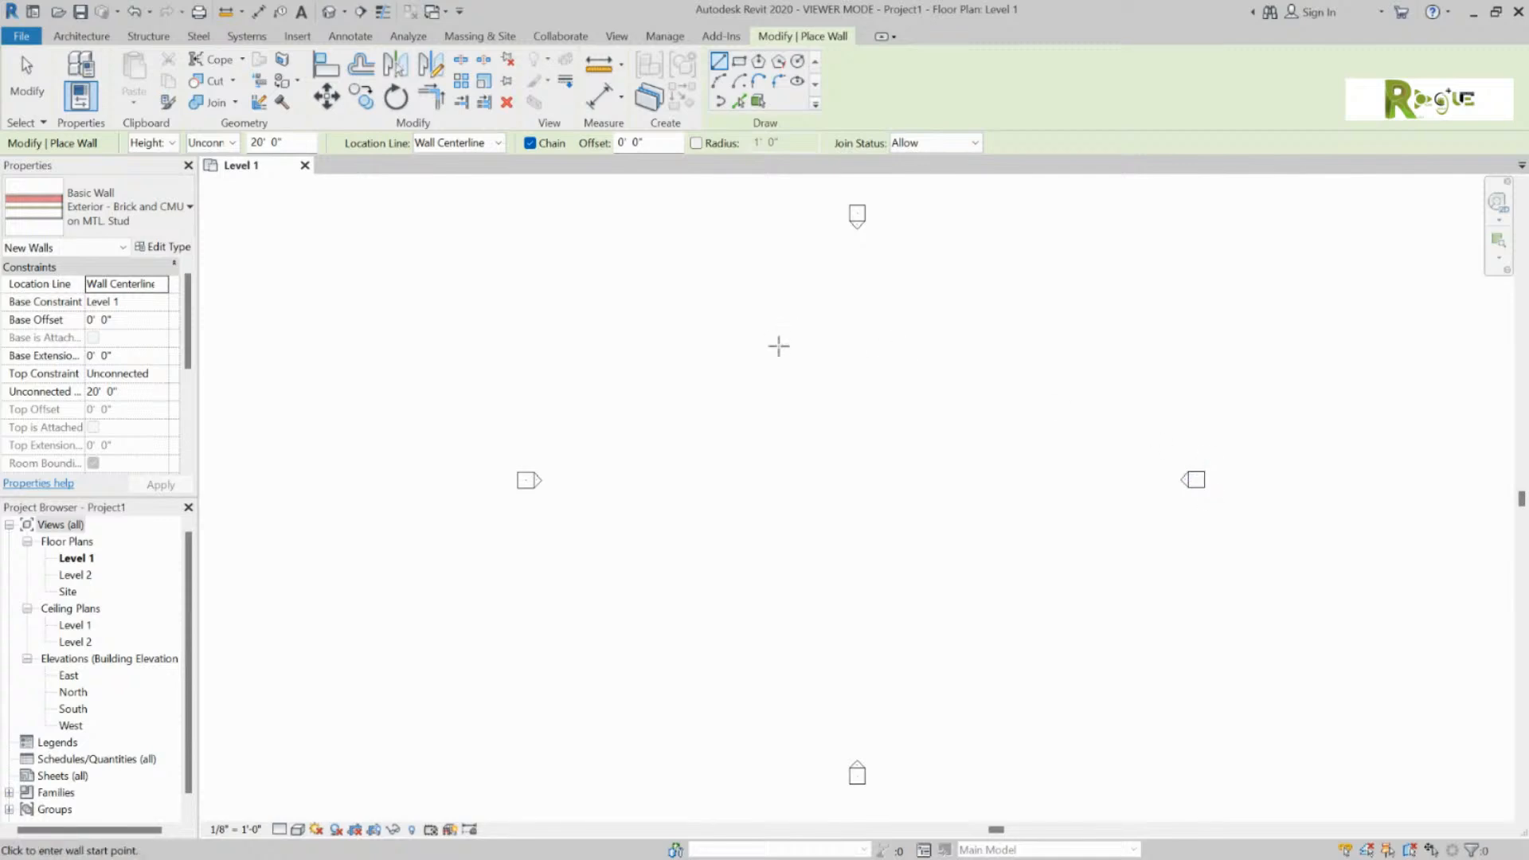
click(704, 314)
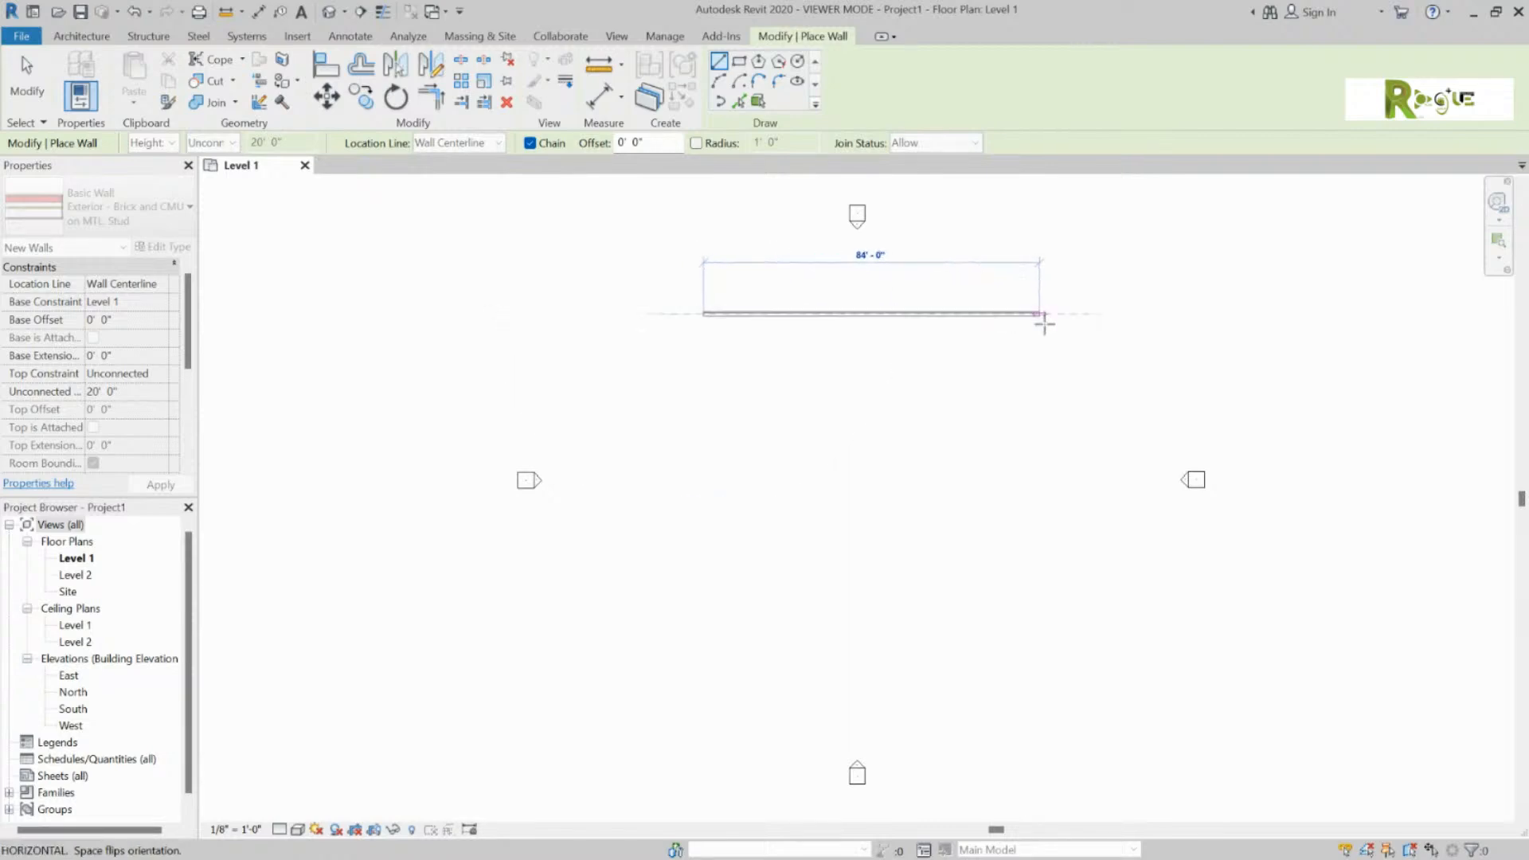
Step: Draw the first two 80'-0" walls of the outline, the top and left sides
scroll(986, 313, up, 2)
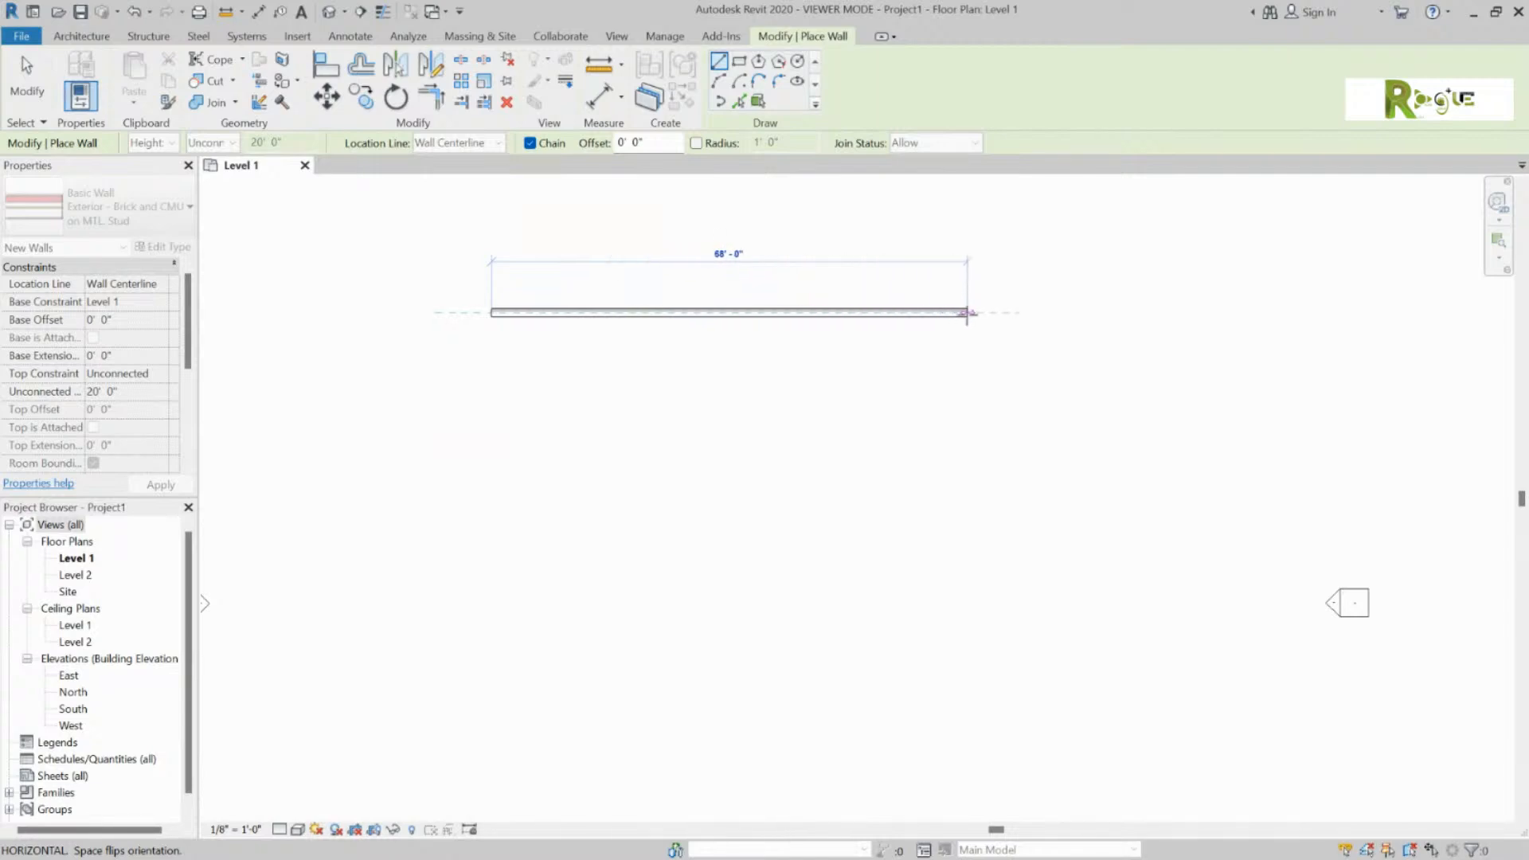
scroll(967, 313, down, 3)
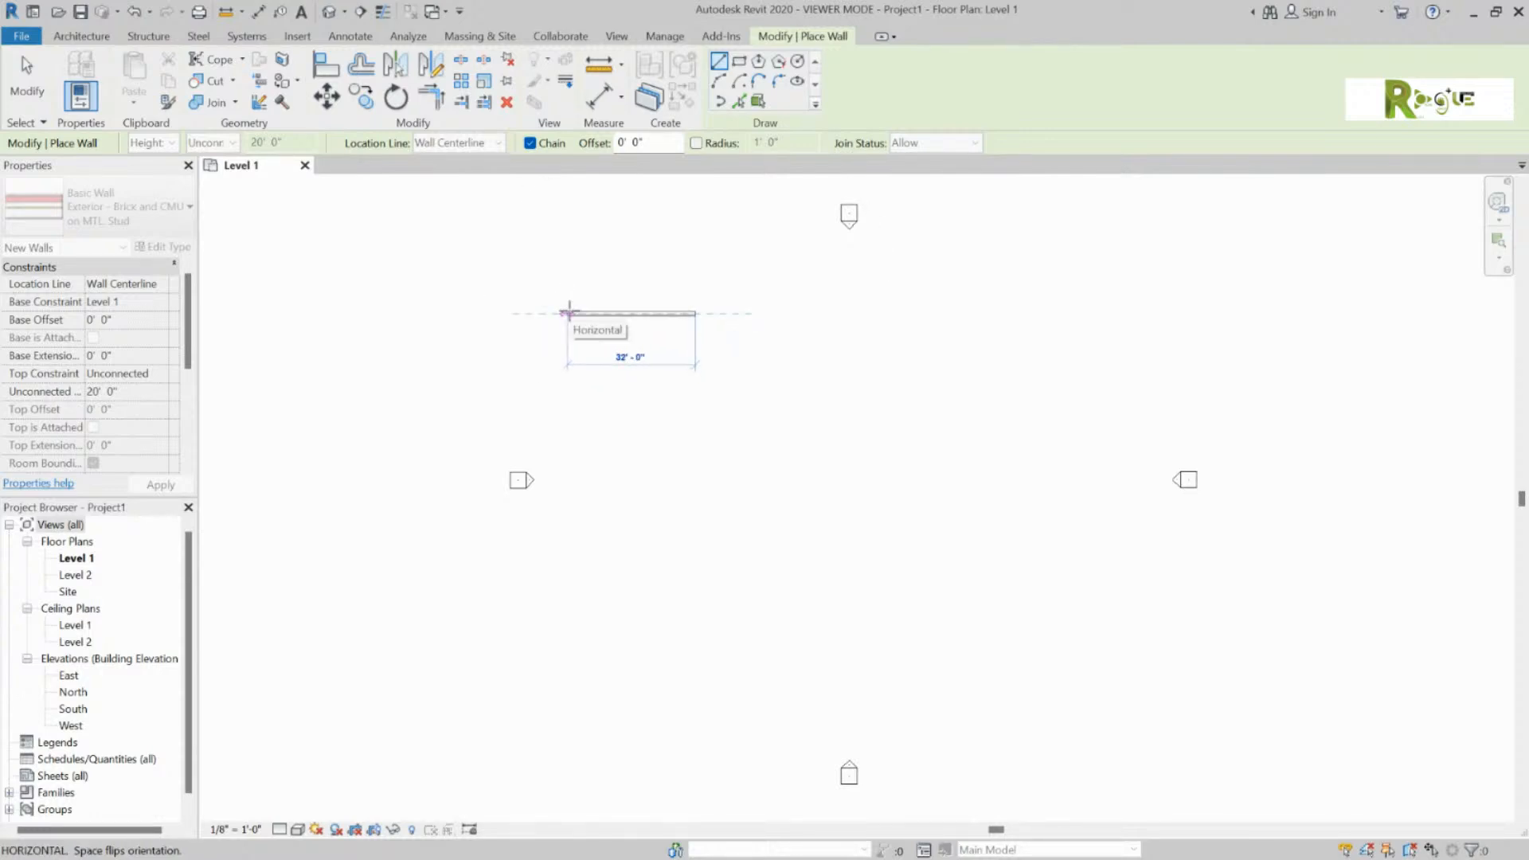
scroll(569, 313, up, 3)
scroll(590, 315, up, 2)
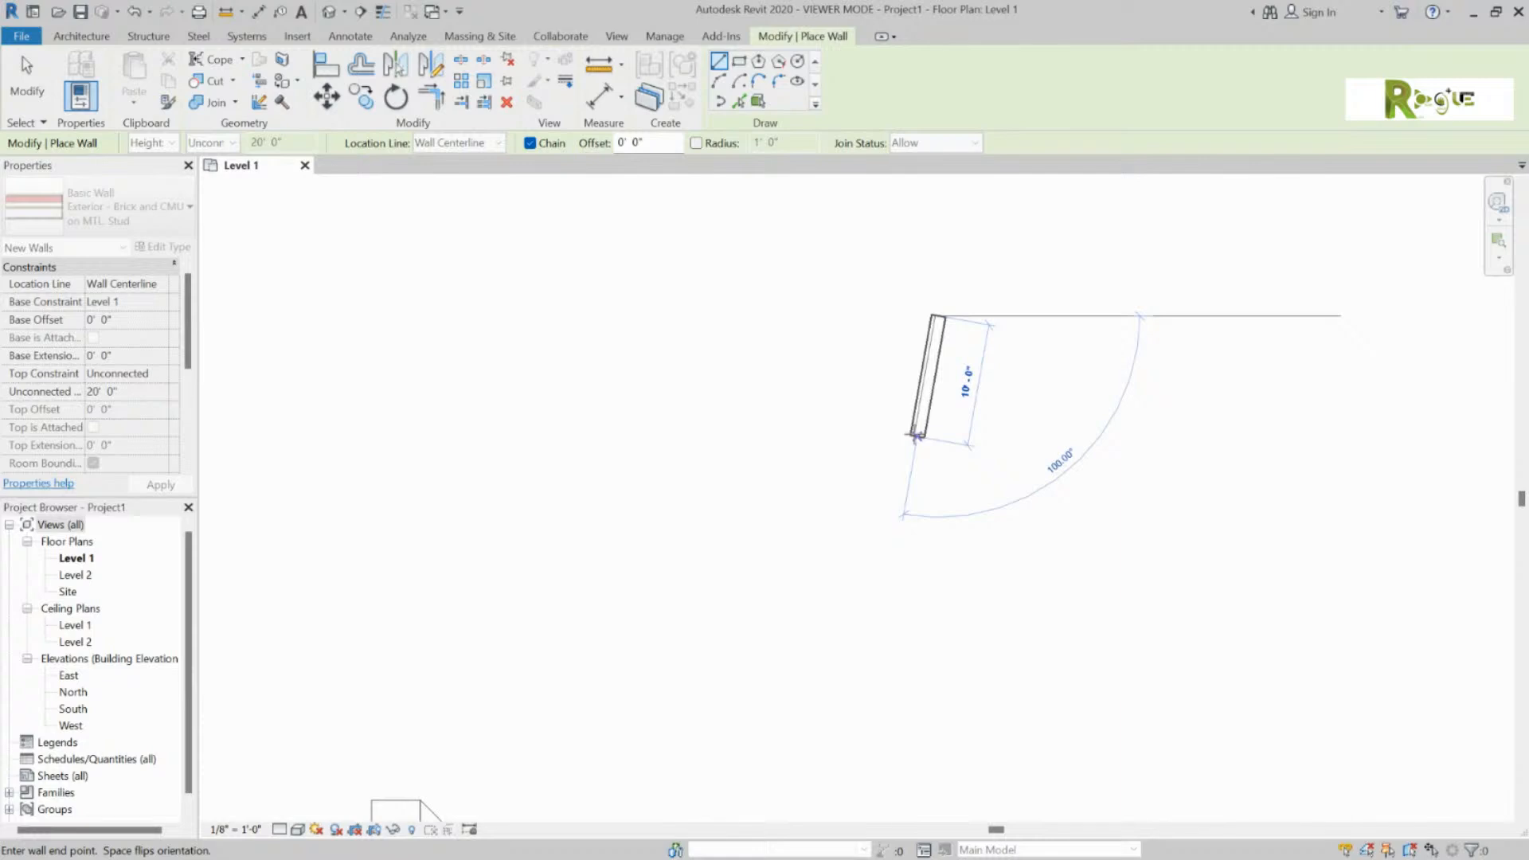
scroll(916, 436, down, 5)
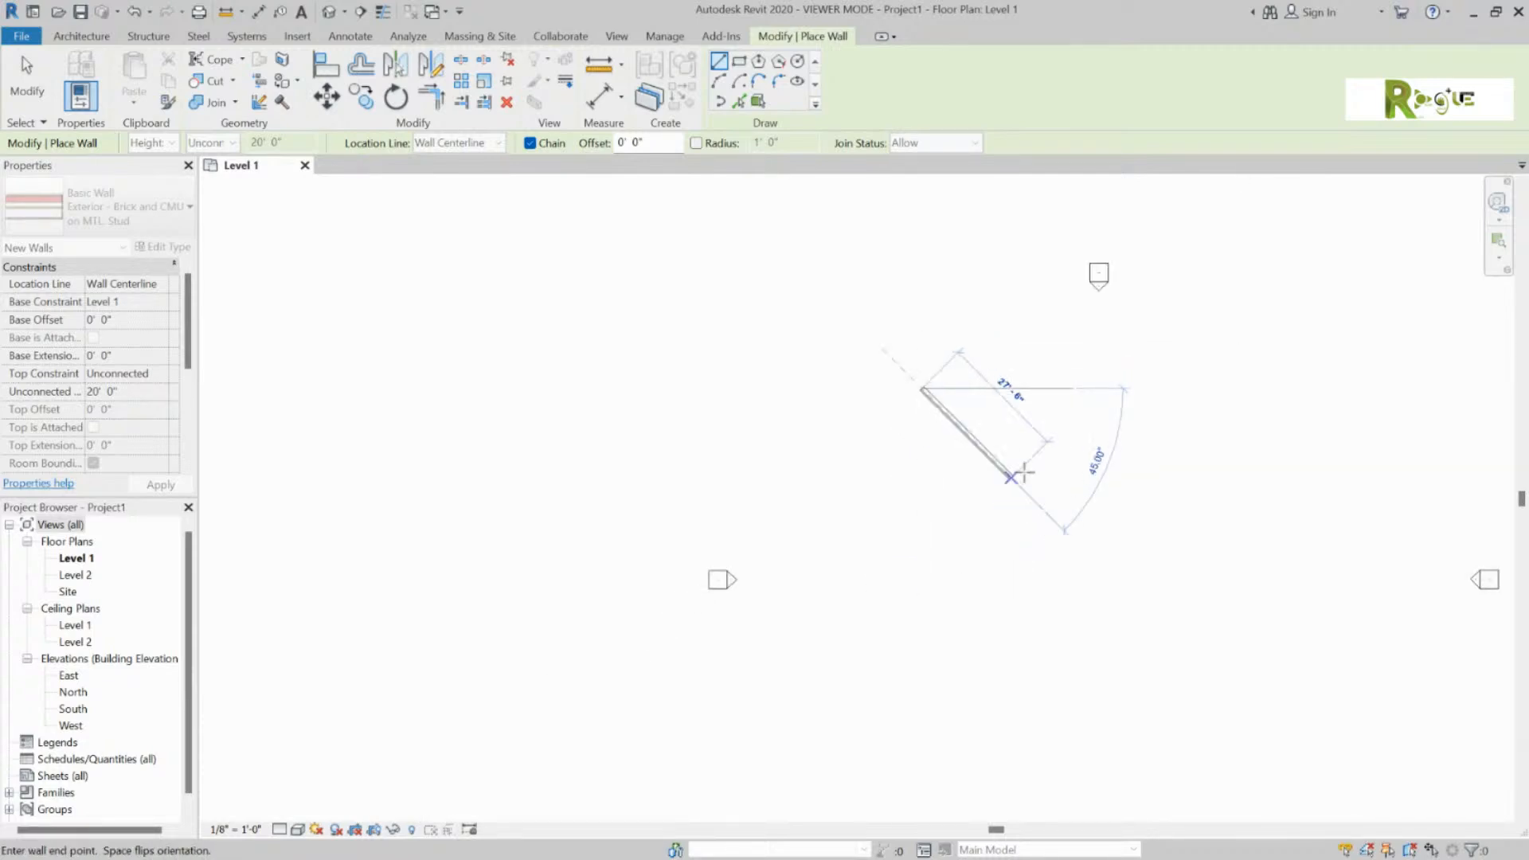
scroll(1284, 383, down, 1)
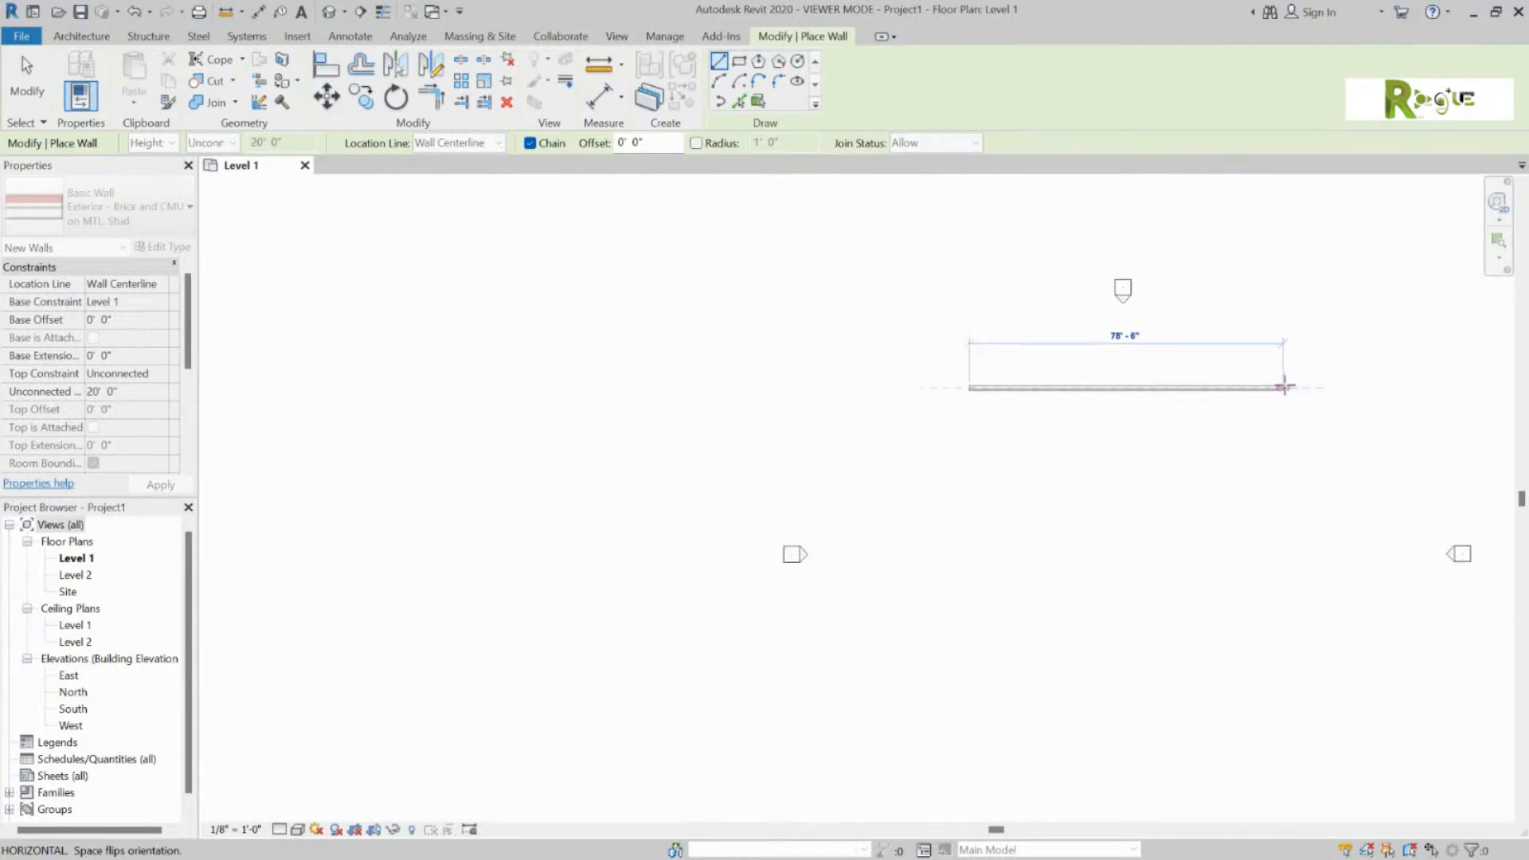
scroll(1433, 404, up, 4)
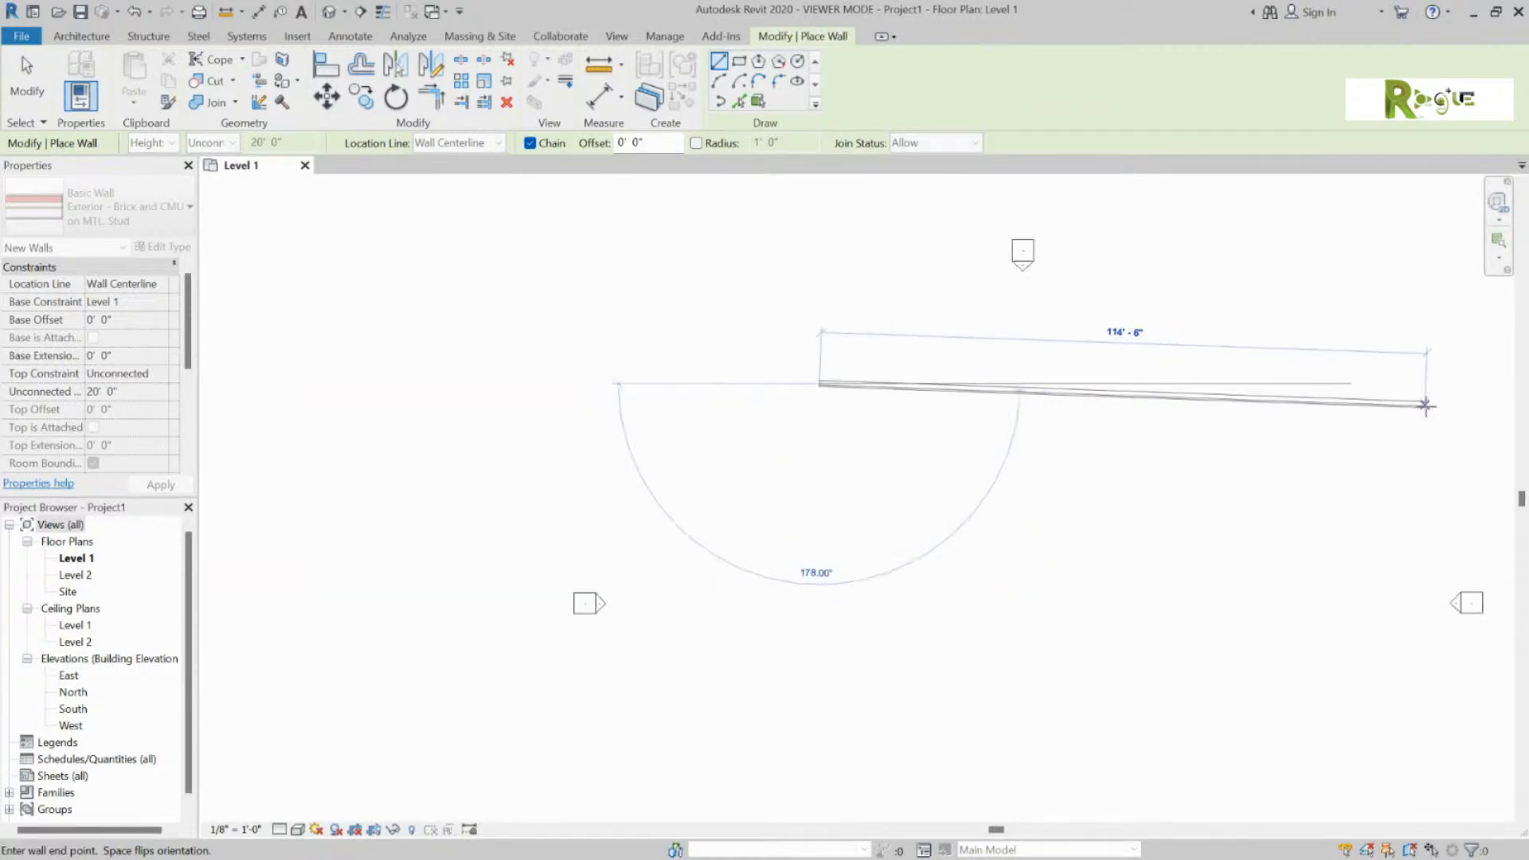
scroll(939, 447, down, 4)
scroll(923, 449, down, 1)
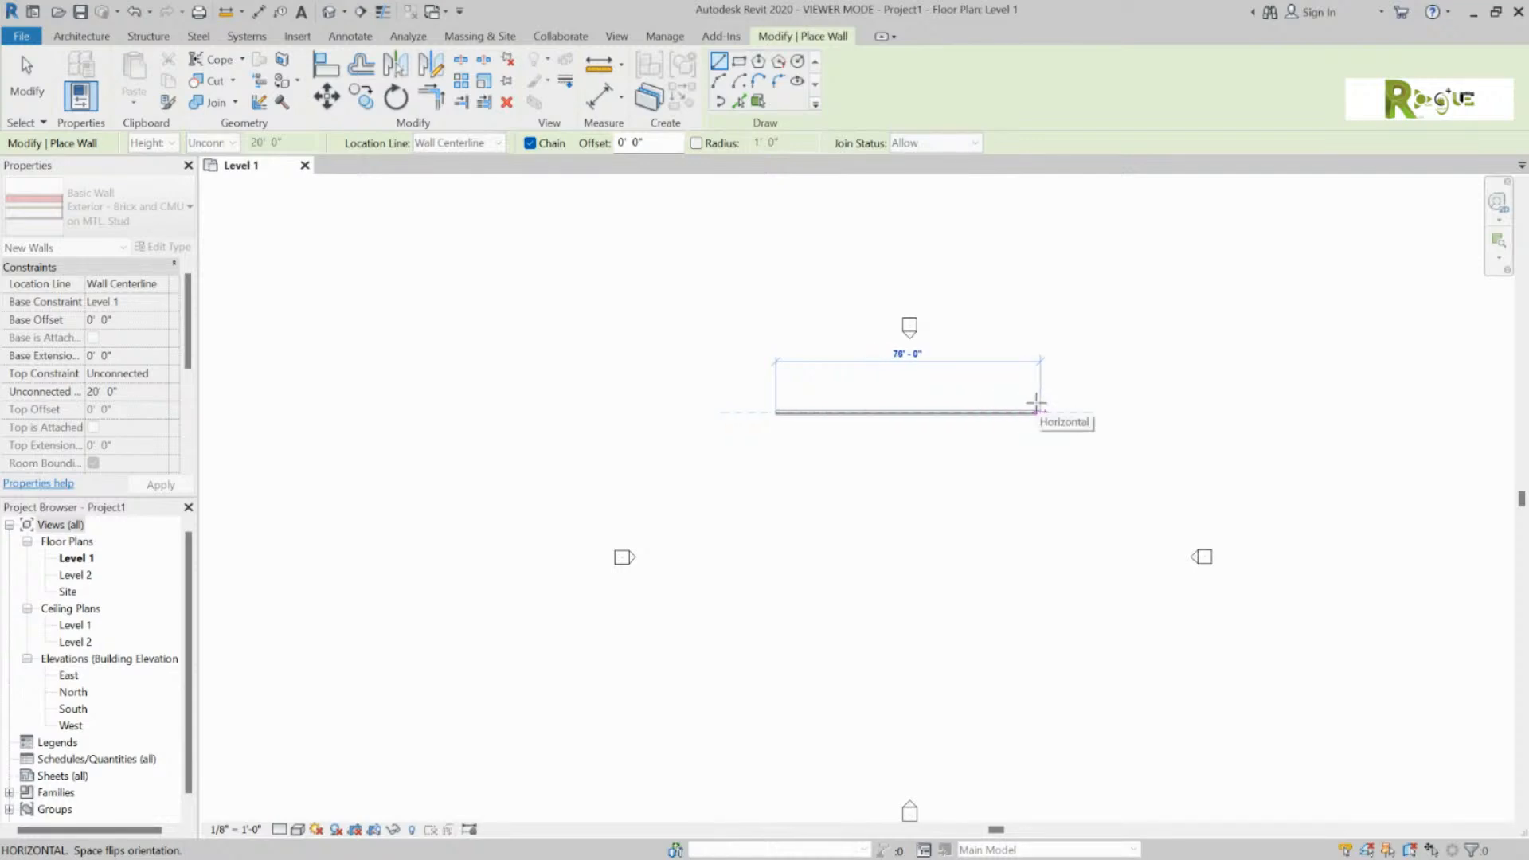
scroll(1028, 403, up, 1)
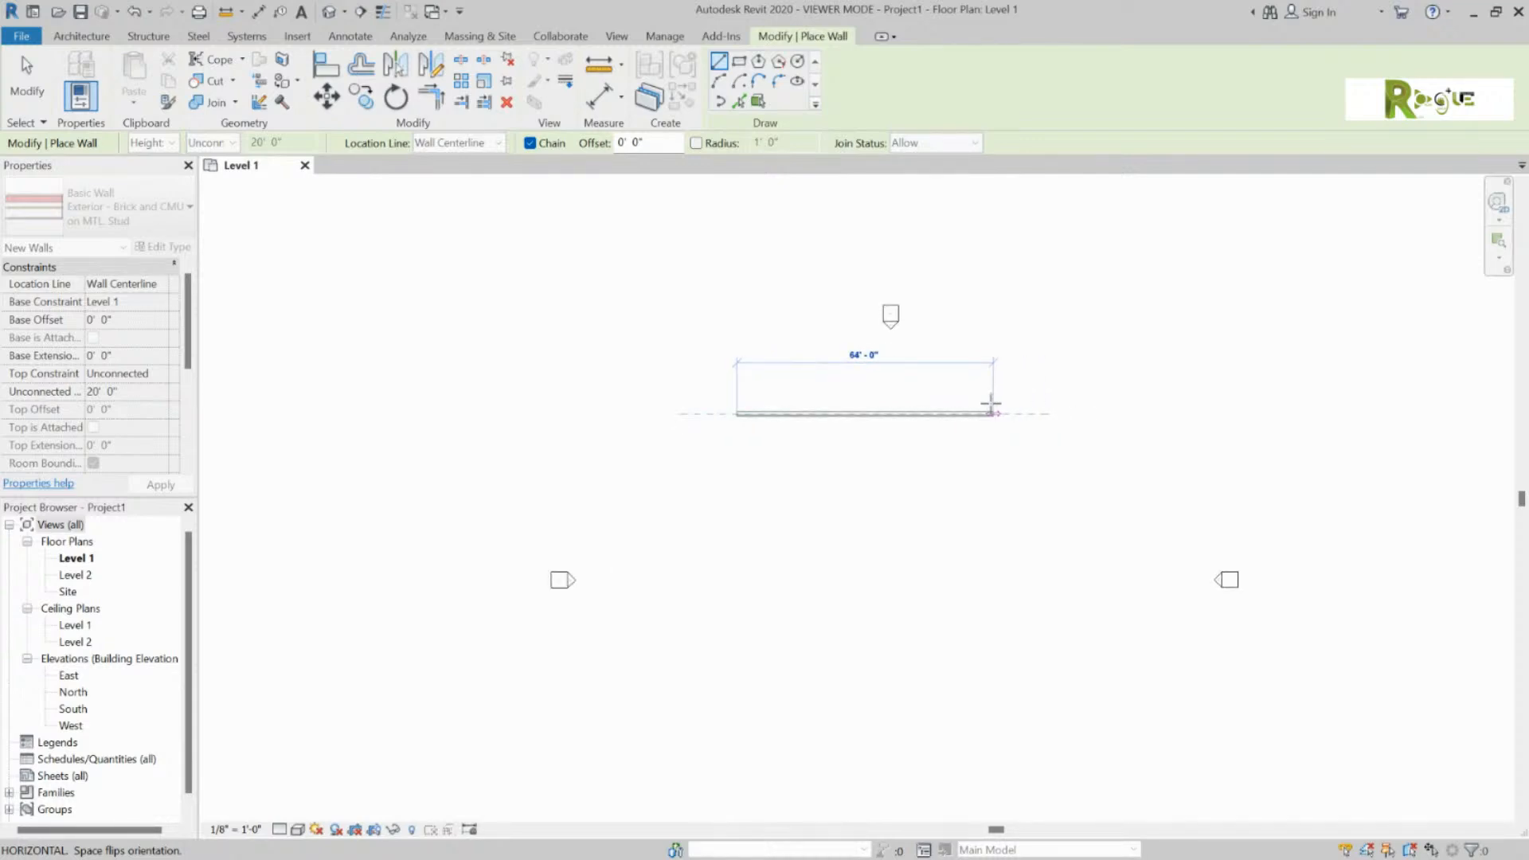
scroll(987, 404, up, 1)
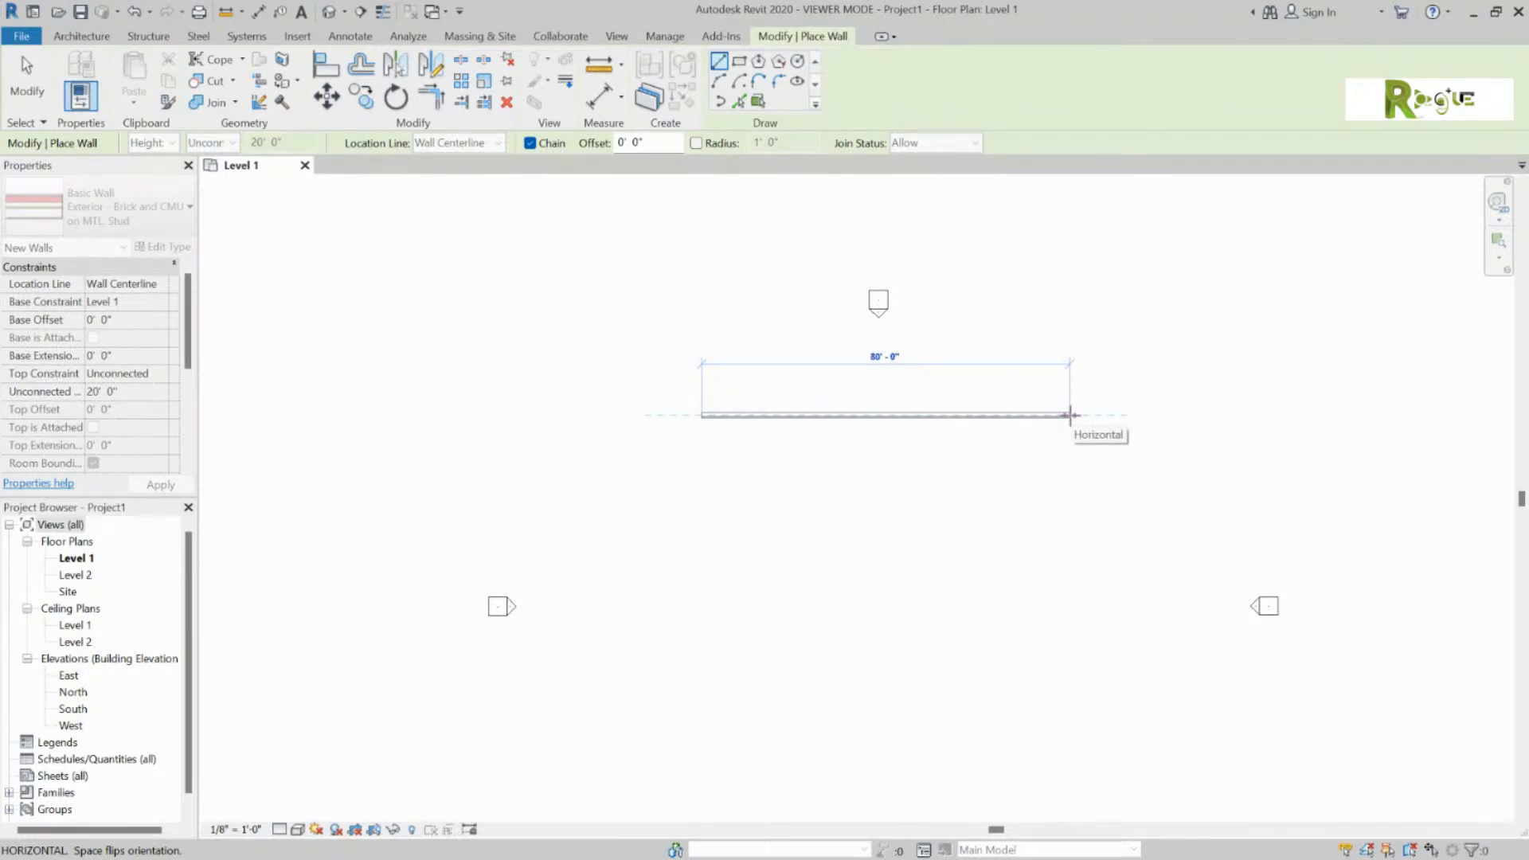
click(1070, 415)
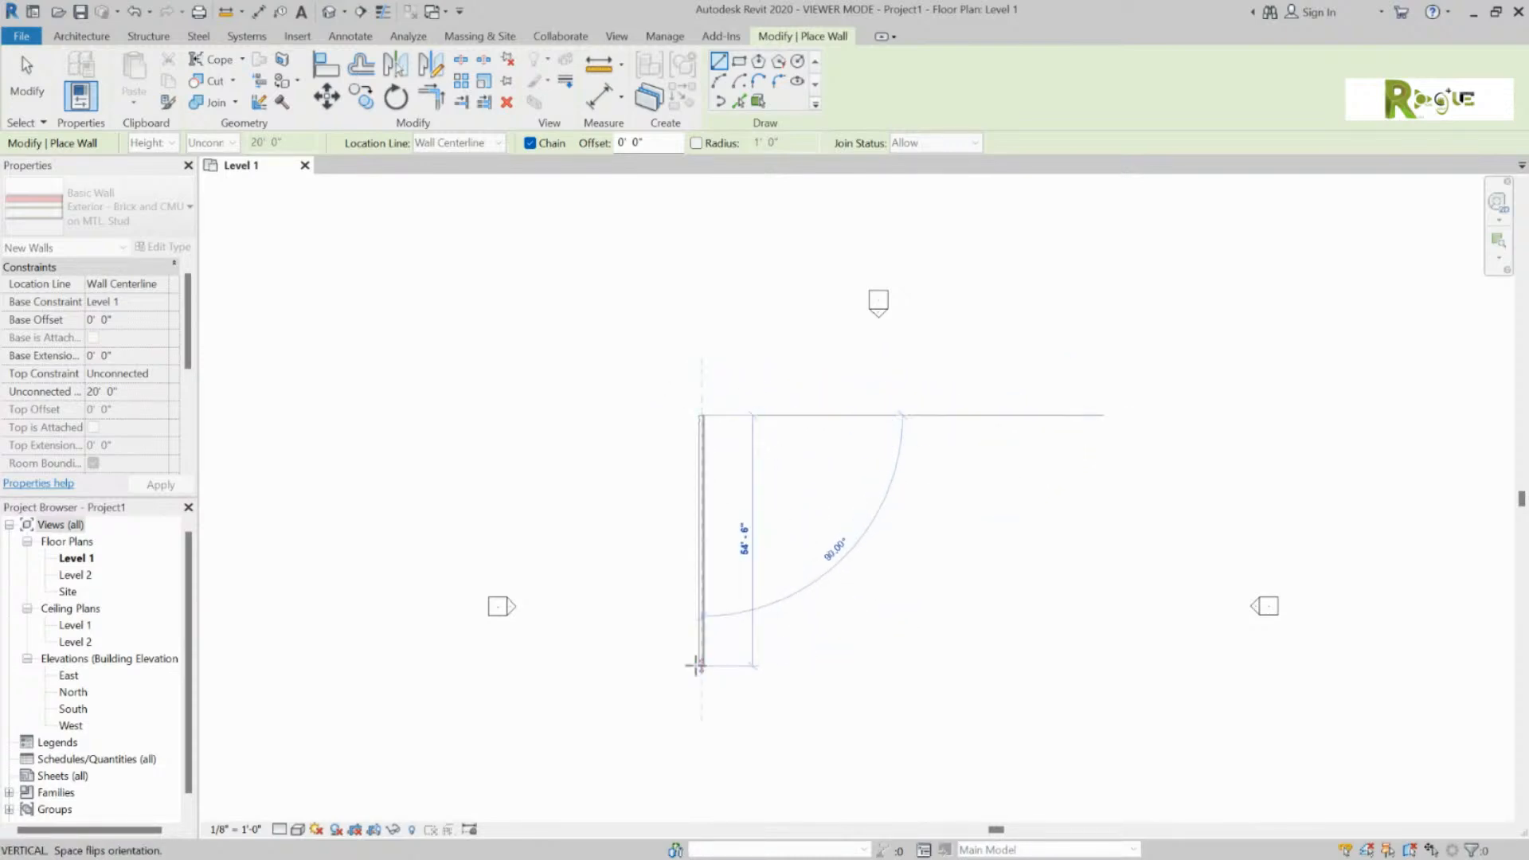
click(697, 783)
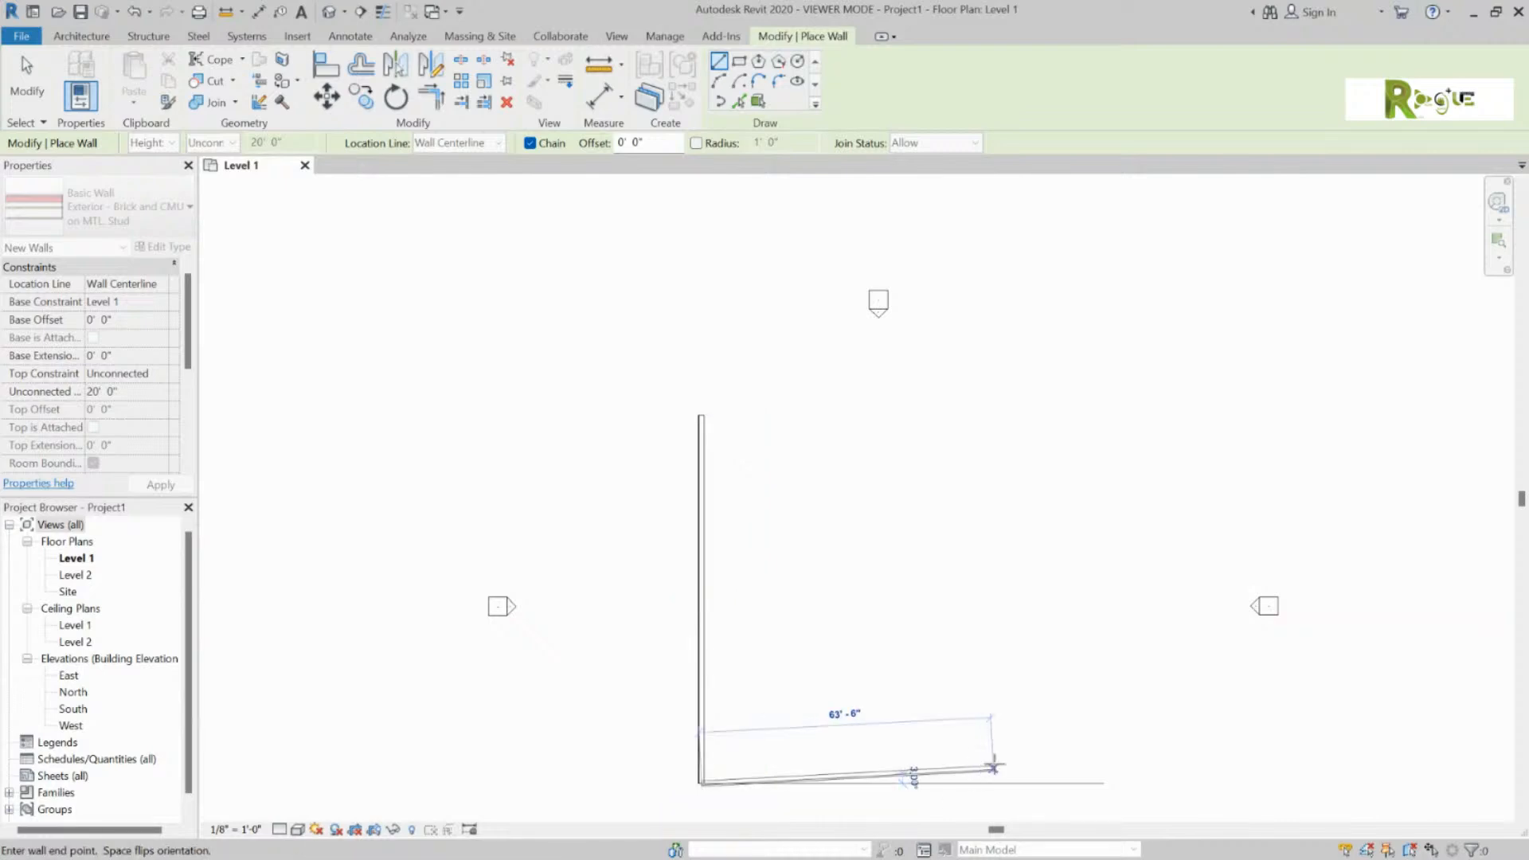
Step: Add the 80'-0" bottom and right walls and close the square at the starting corner
click(1070, 783)
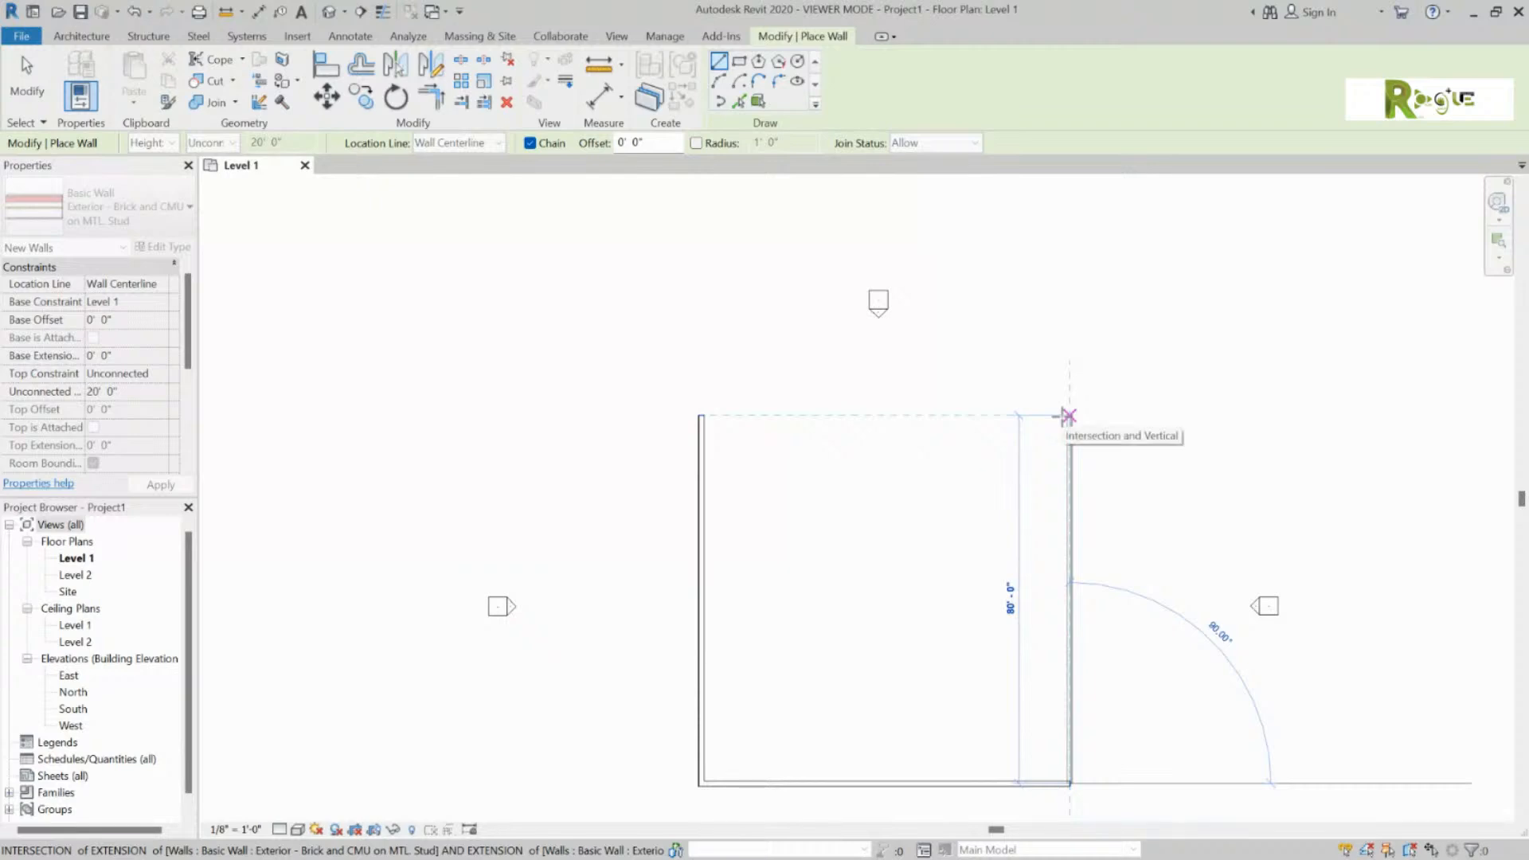
click(1069, 415)
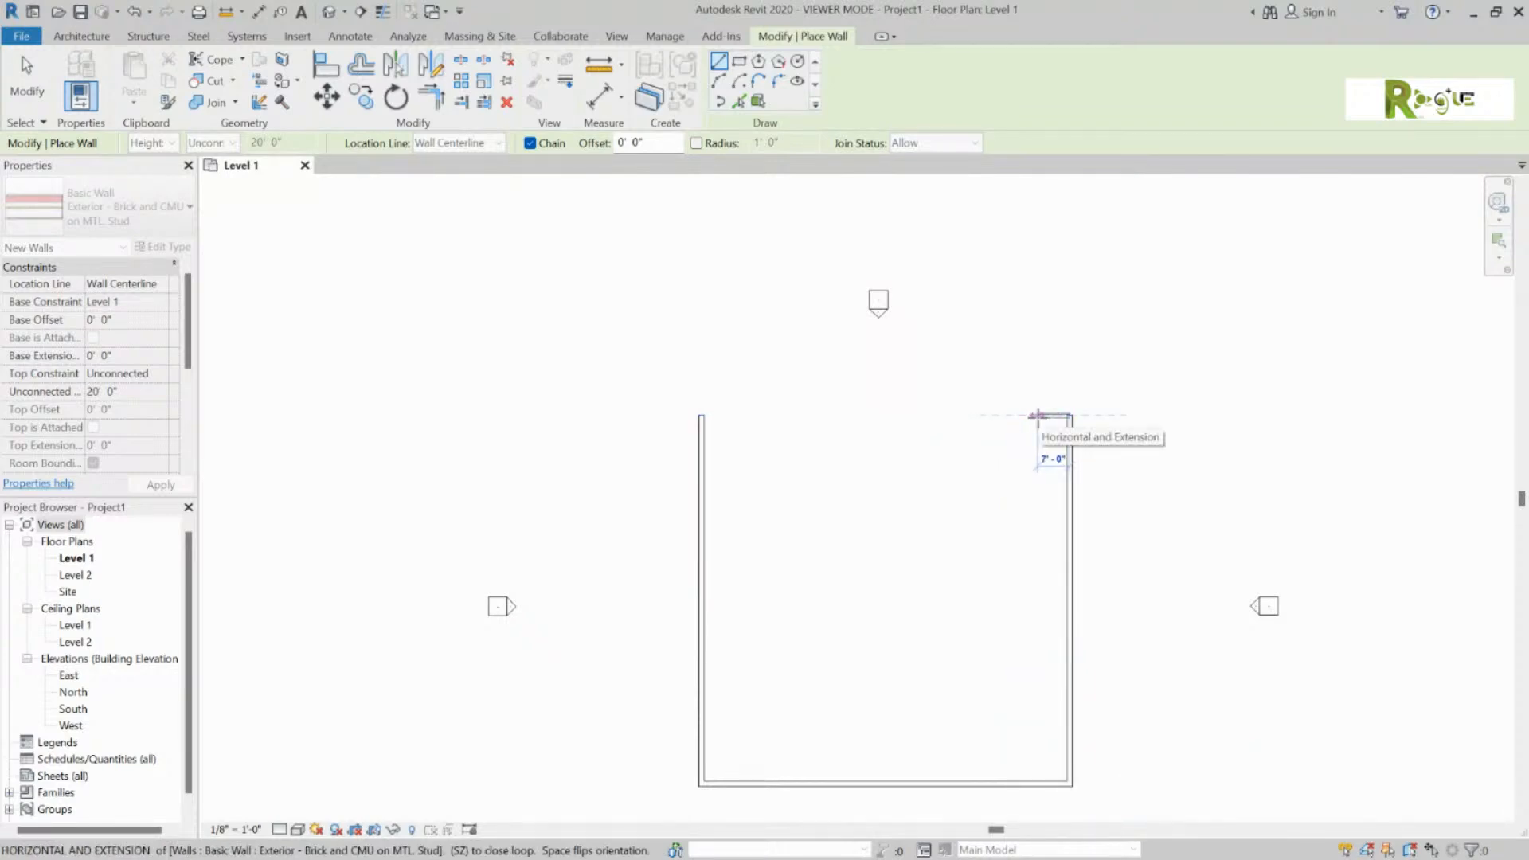
click(701, 414)
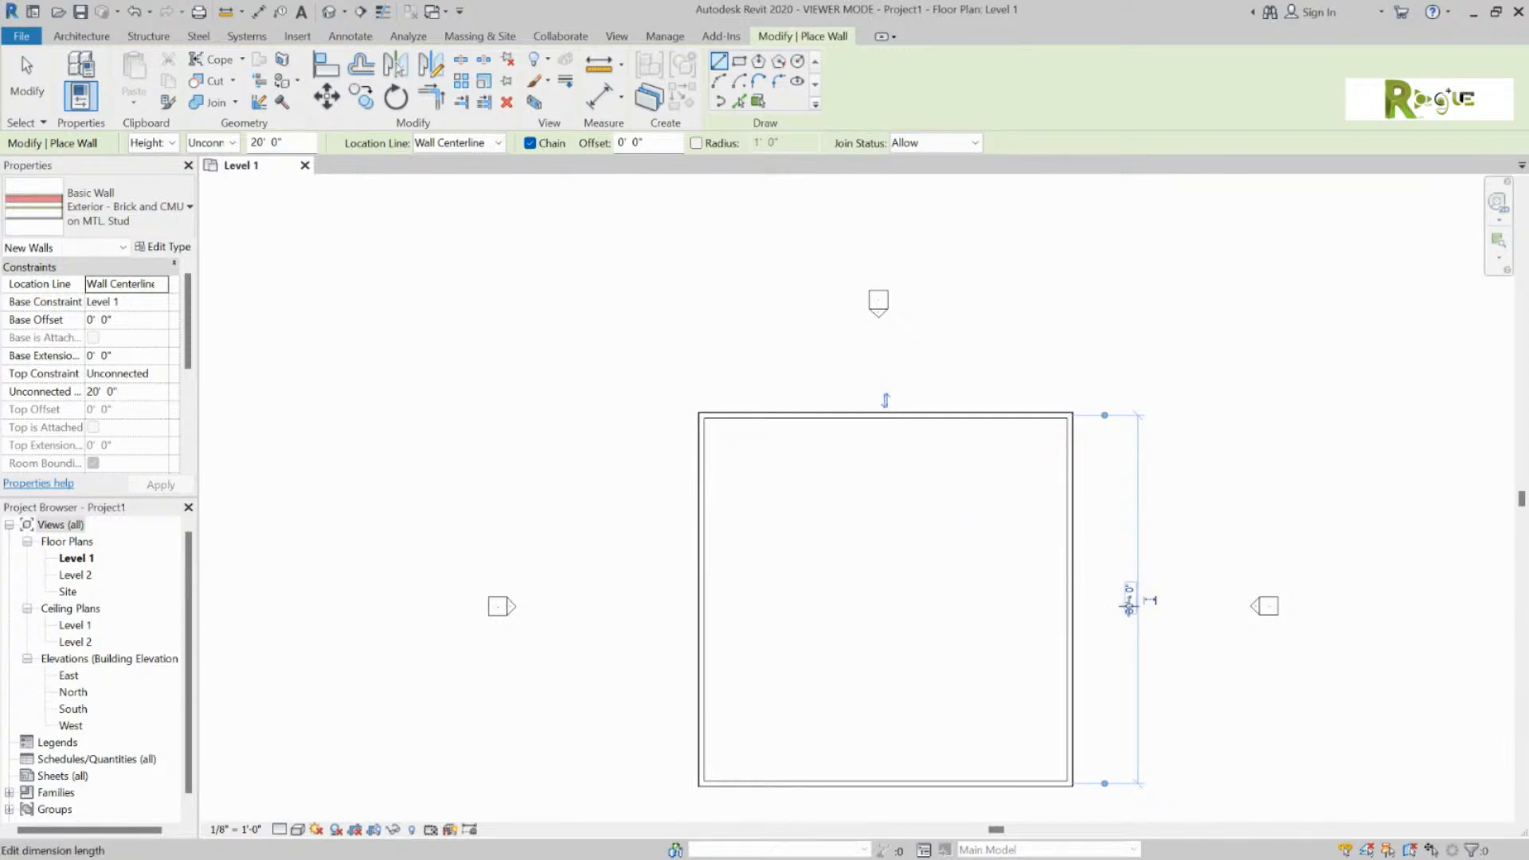
Step: Change the temporary 80'-0" dimension to 60, making the rectangle 80' by 60'
click(1128, 605)
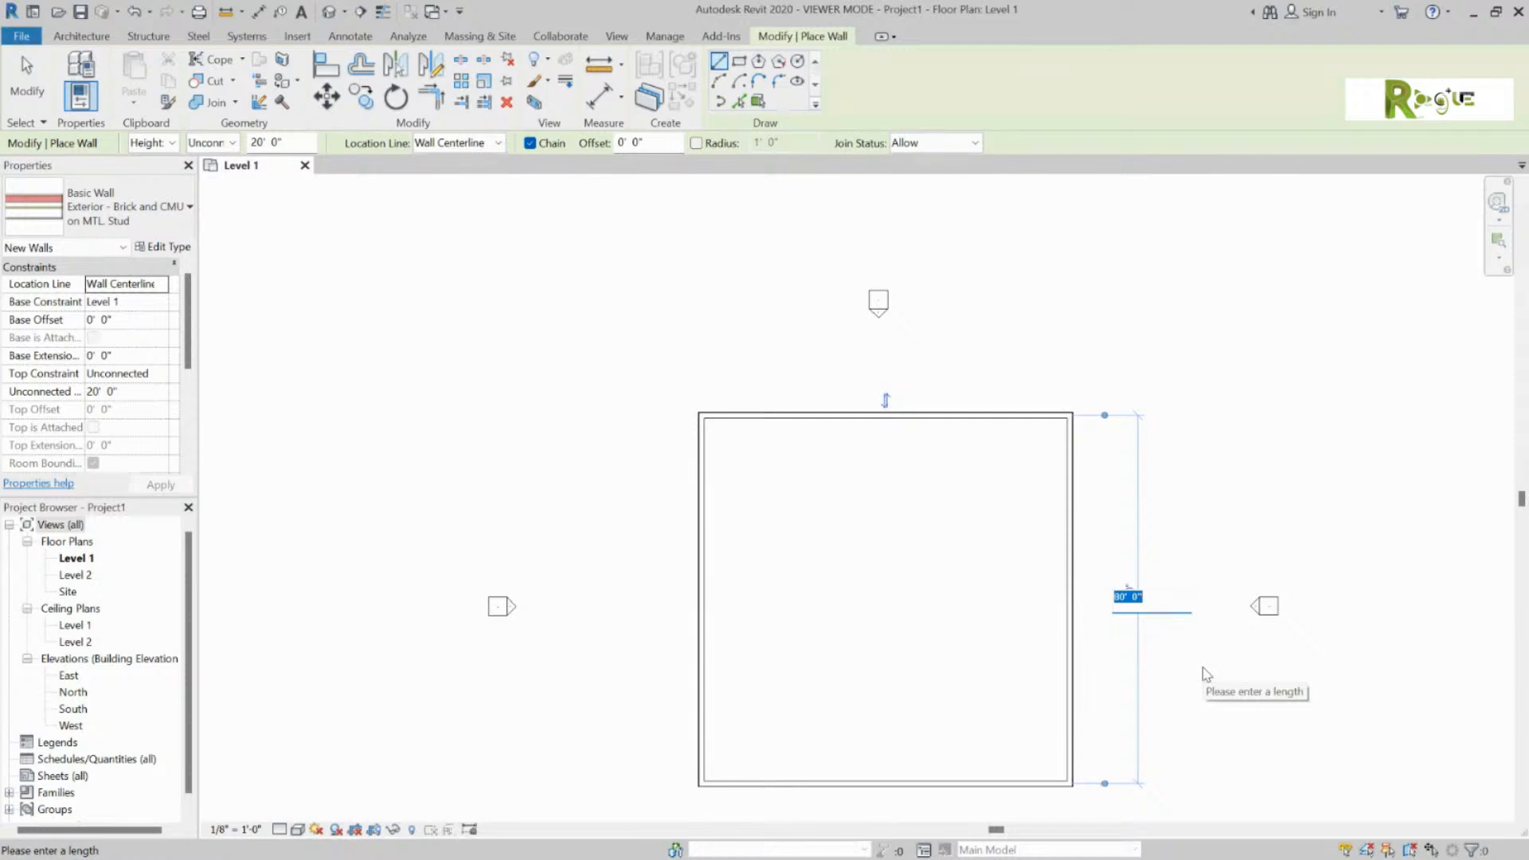
text(60)
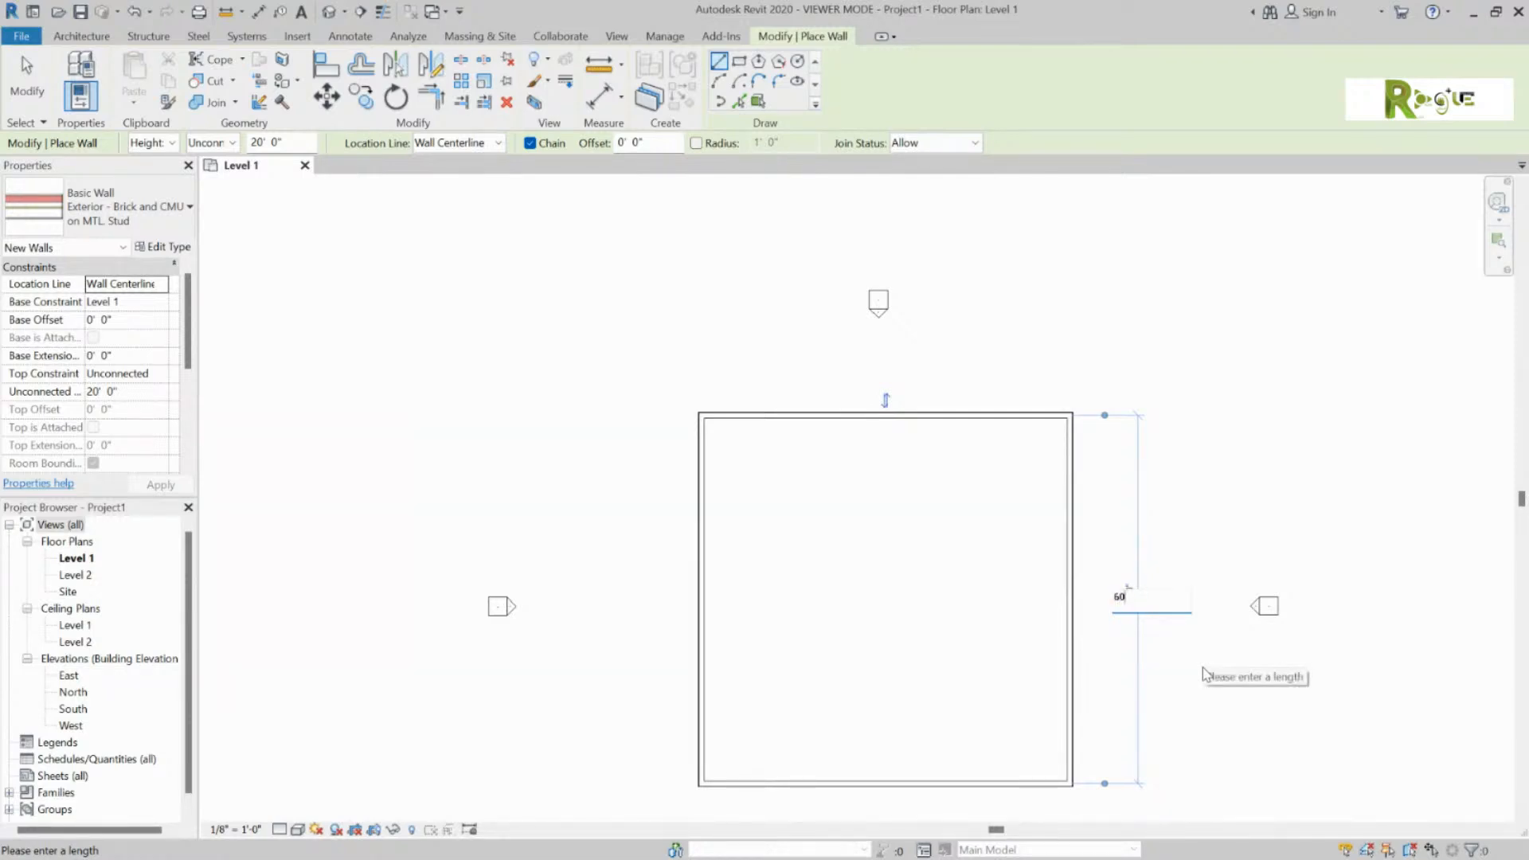
key(Return)
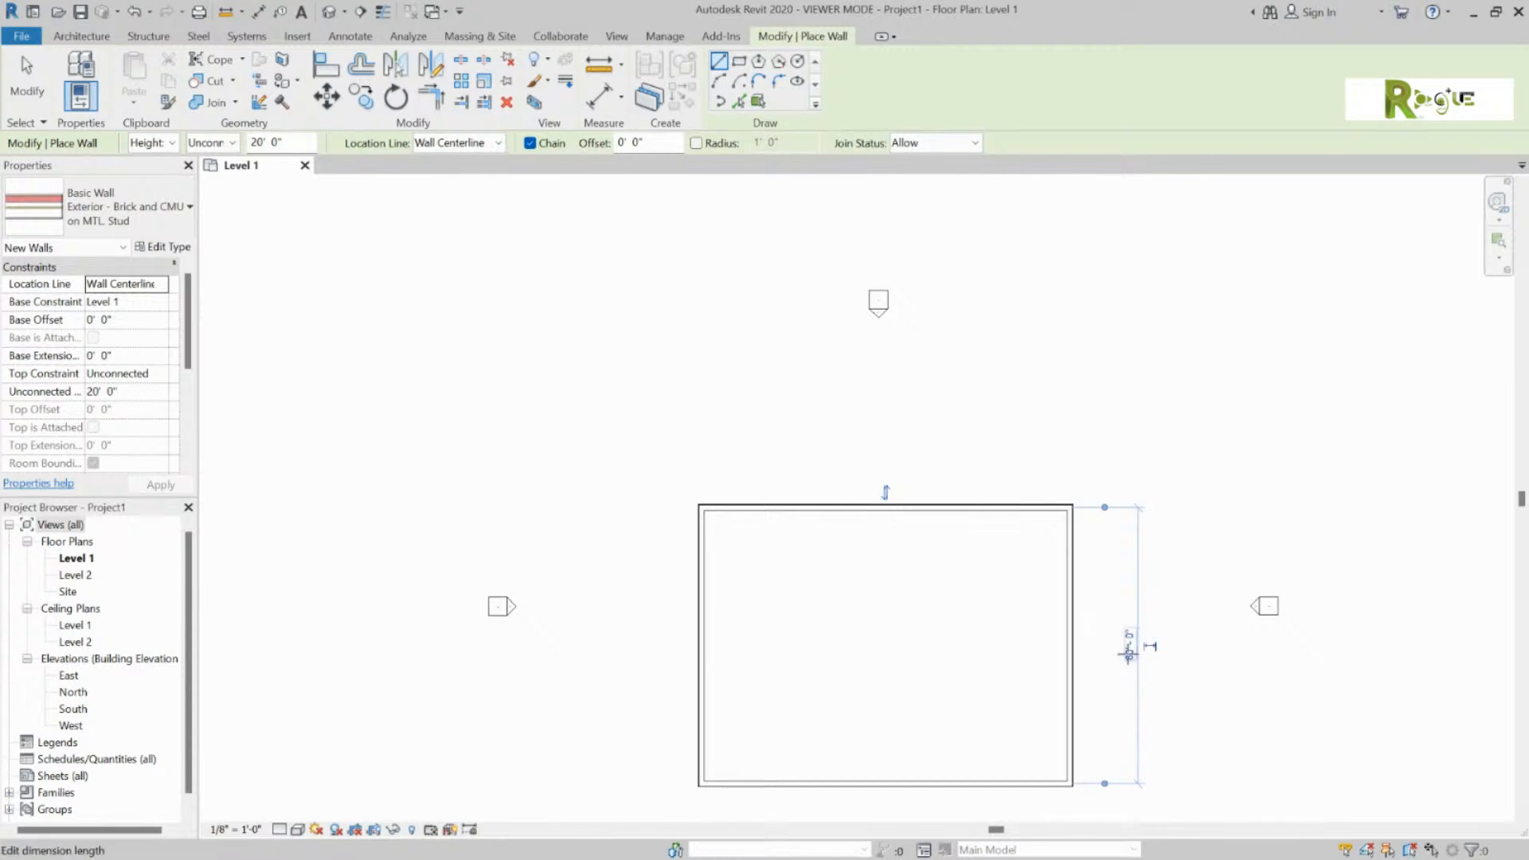
drag(1521, 500, 1522, 535)
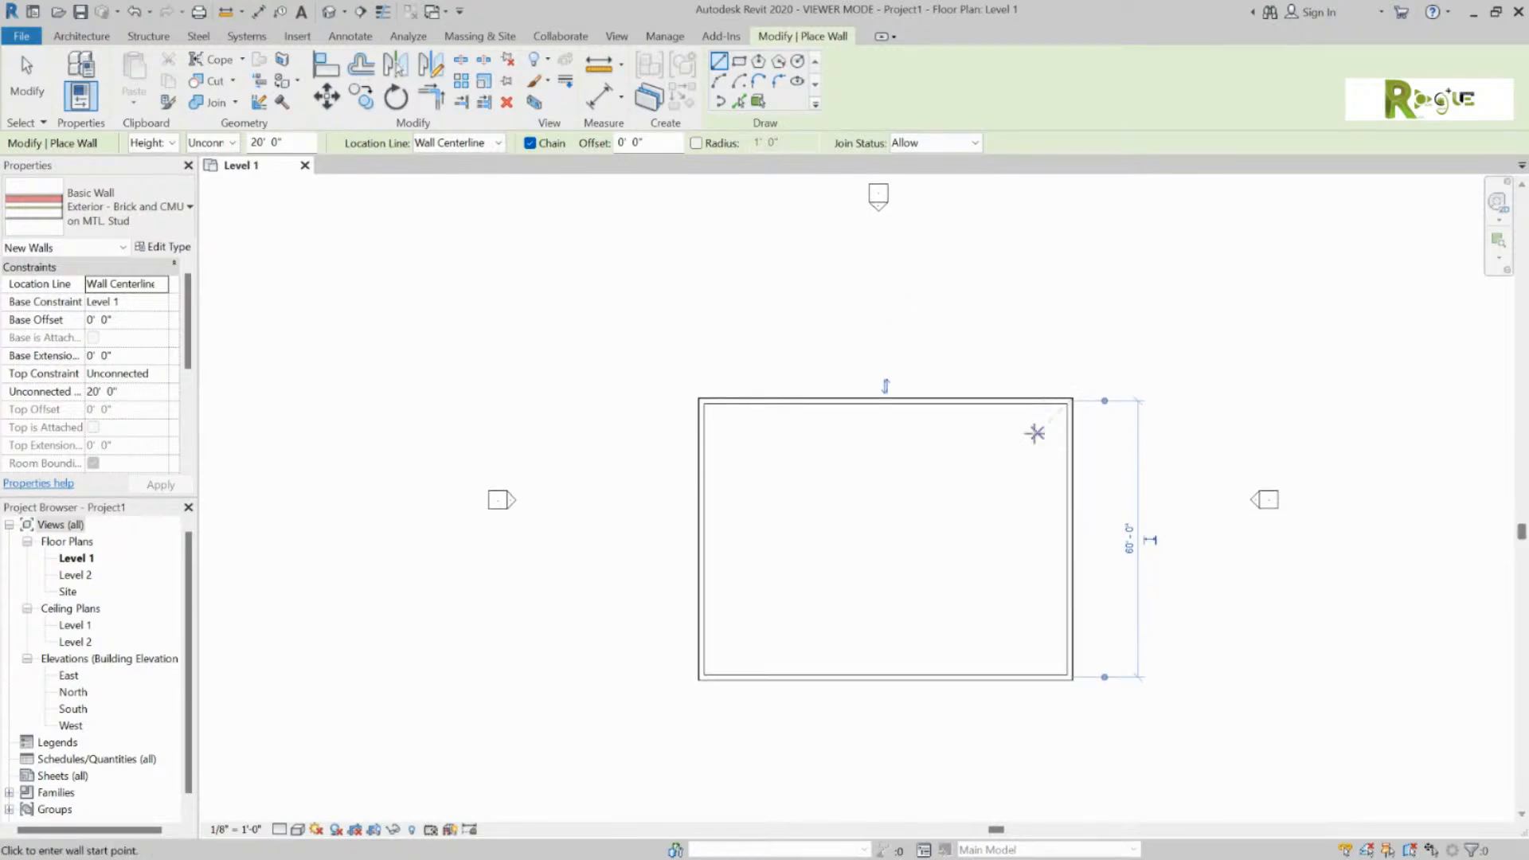
Step: From the top-right corner, draw walls 40'-0" right, 60'-0" down and back, then exit
click(1069, 400)
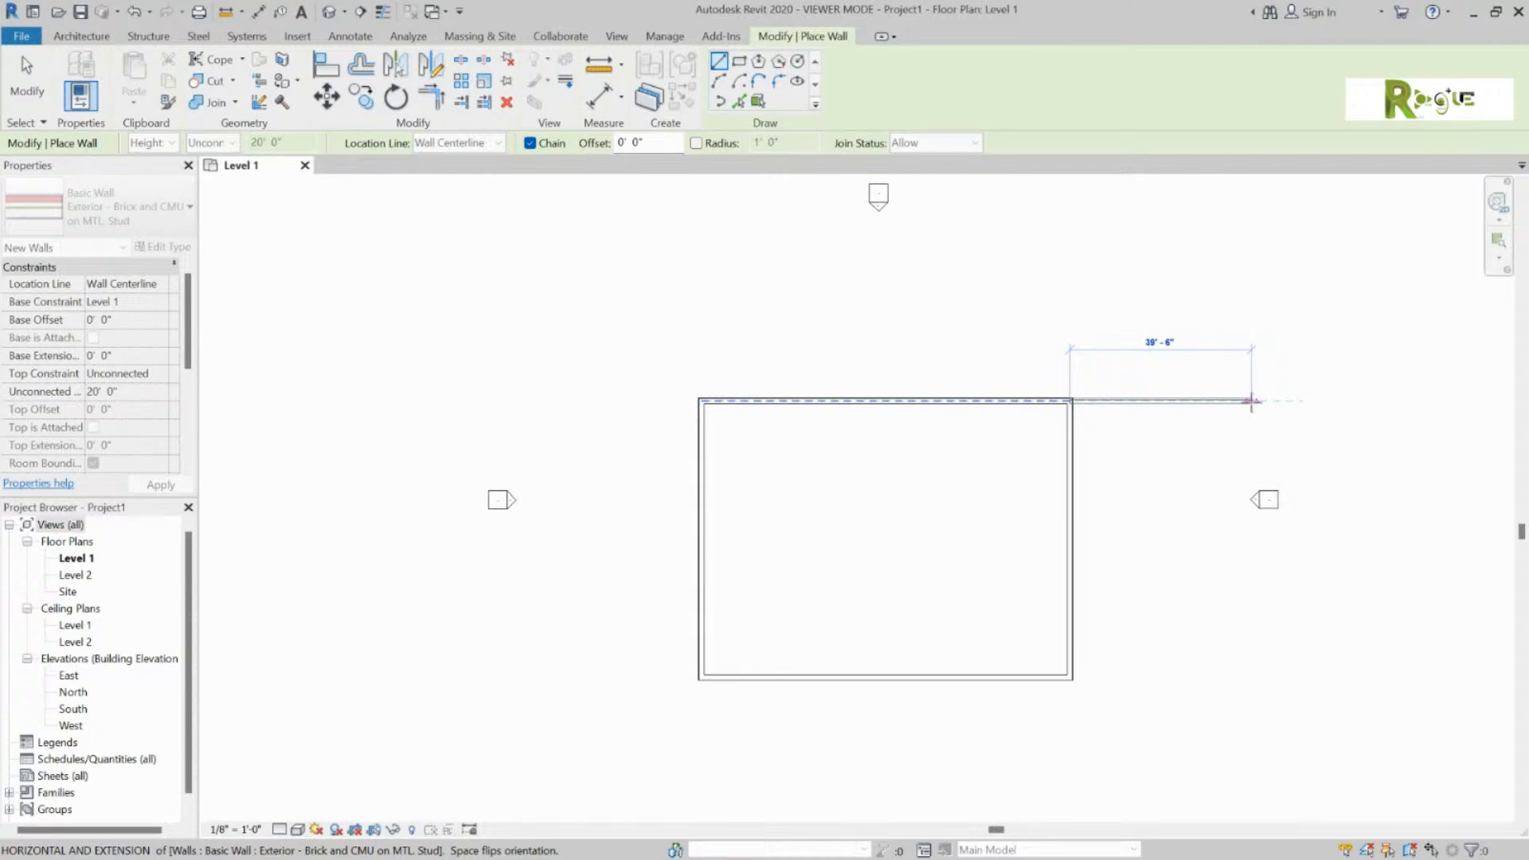
click(1255, 400)
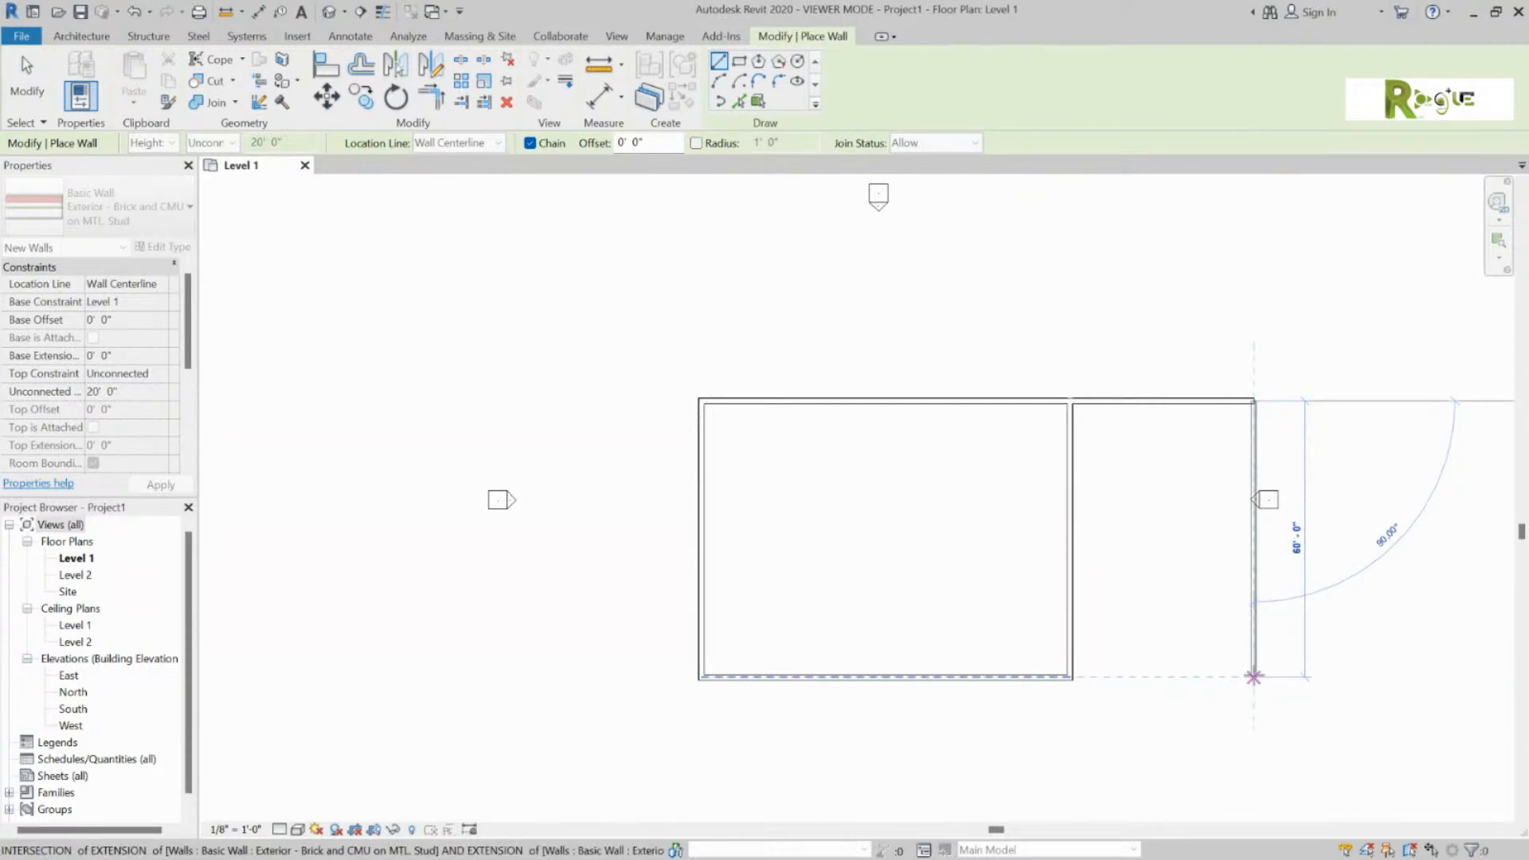
click(1253, 676)
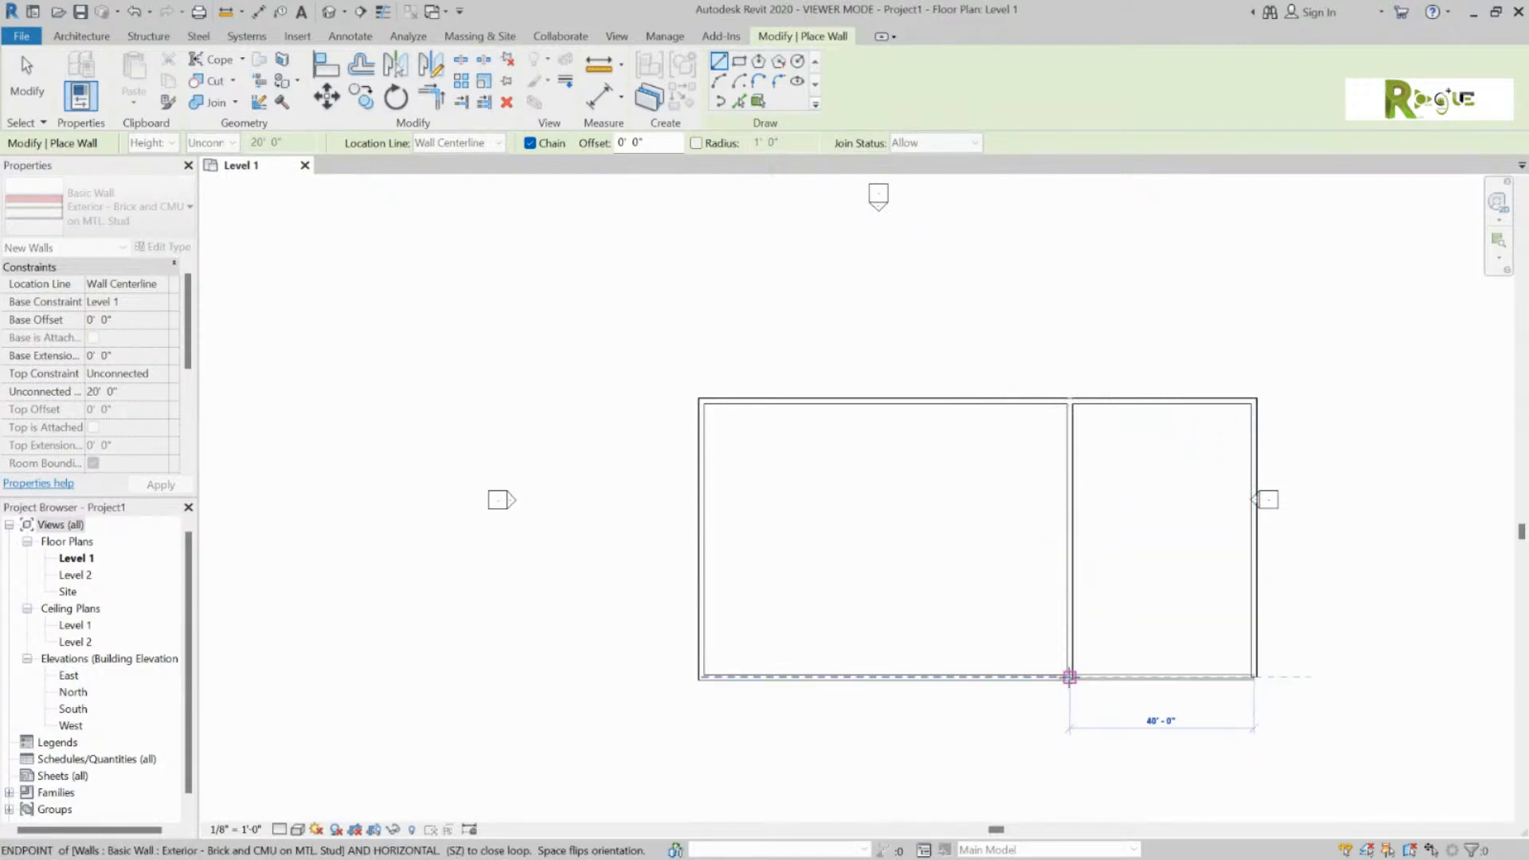
click(1070, 677)
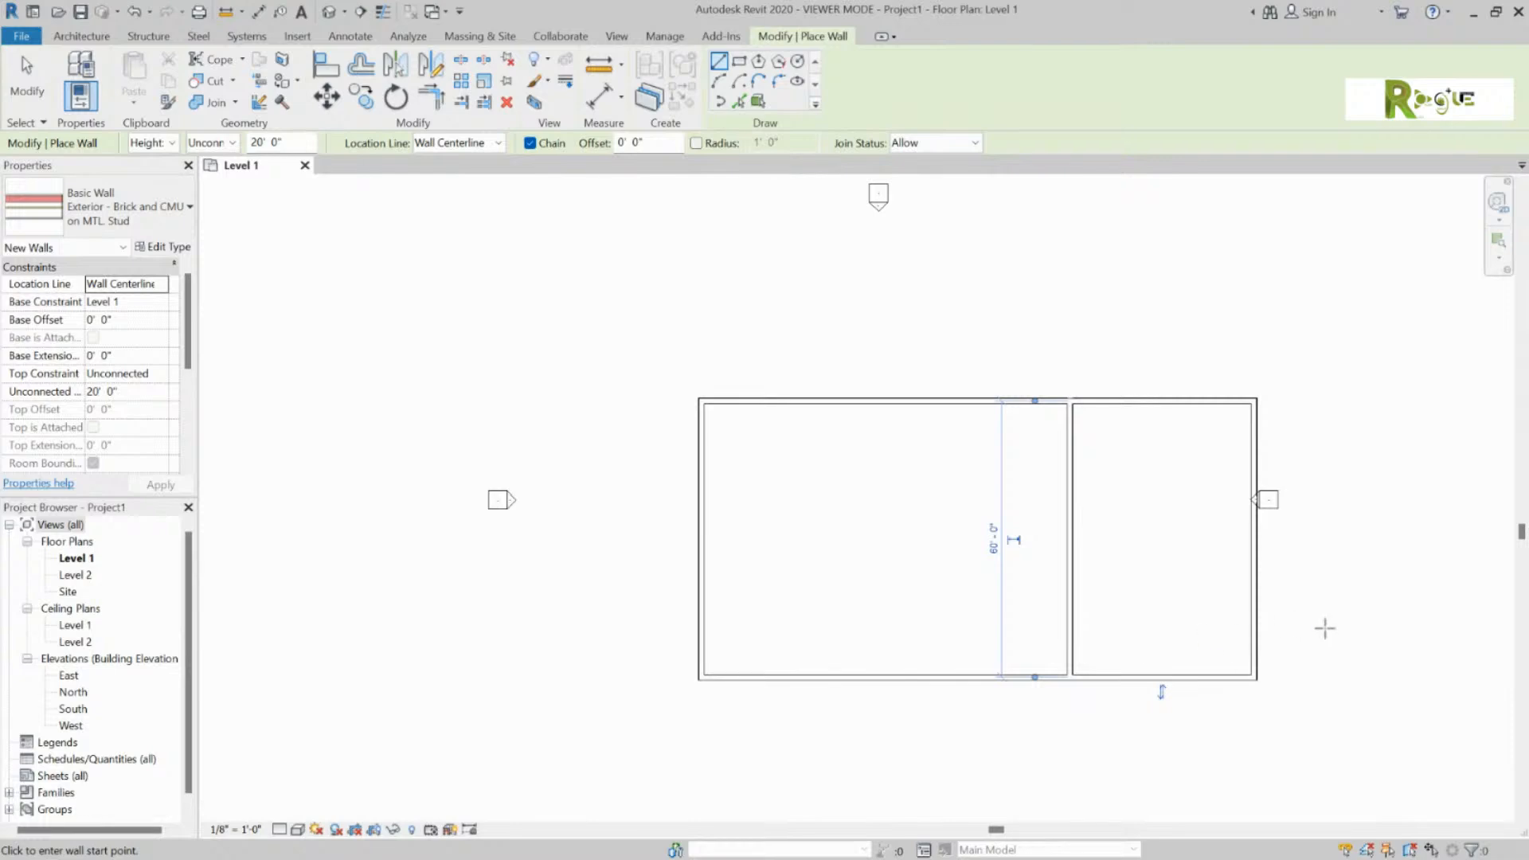
key(Escape)
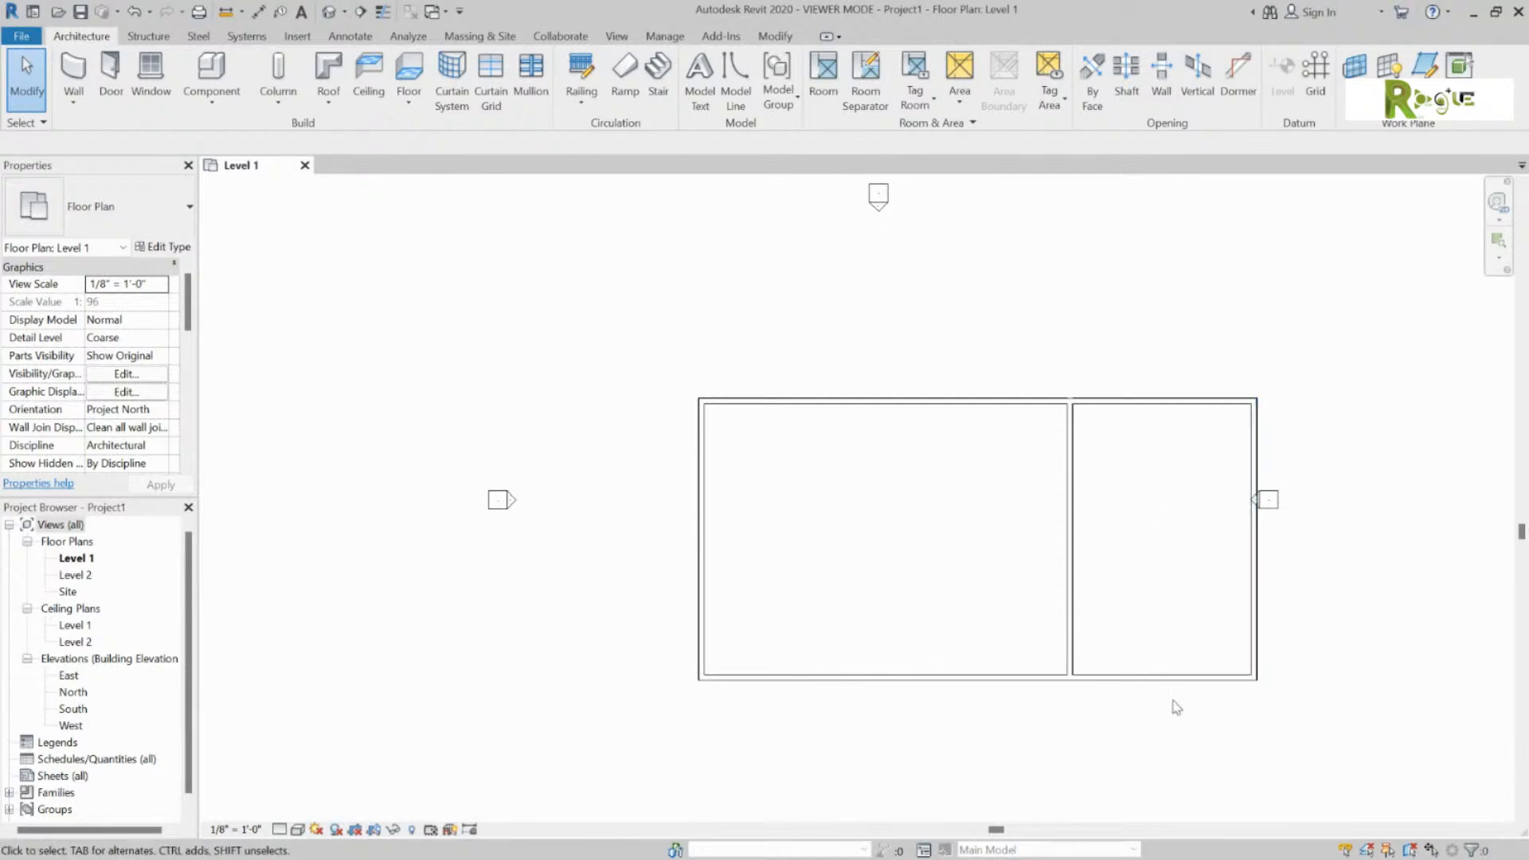
Step: Drag the right room's bottom wall's left end rightward to shorten it to 19'-6"
click(1173, 675)
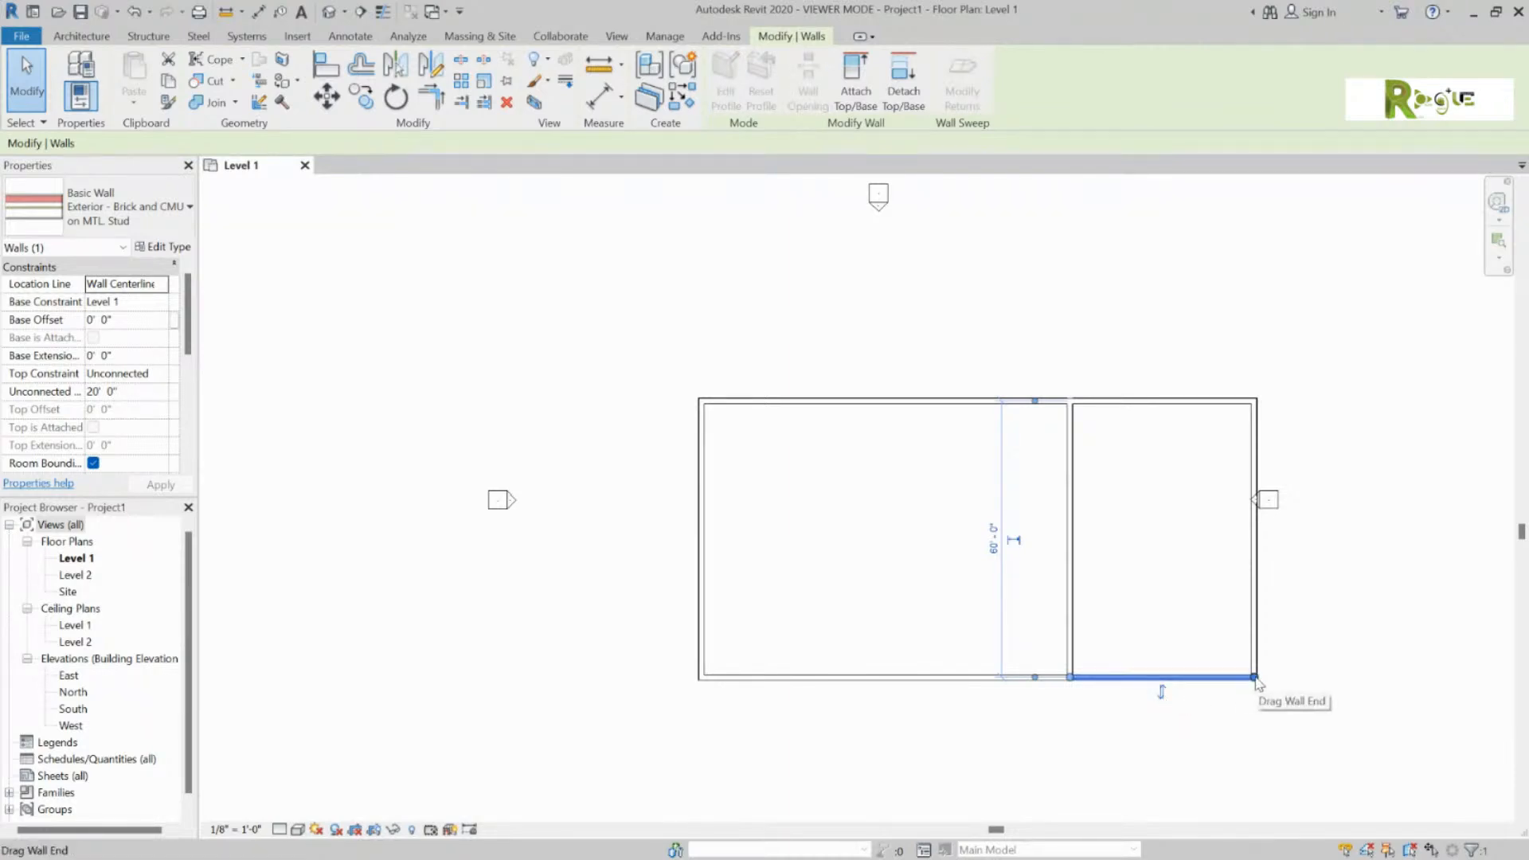
drag(1071, 683, 1256, 678)
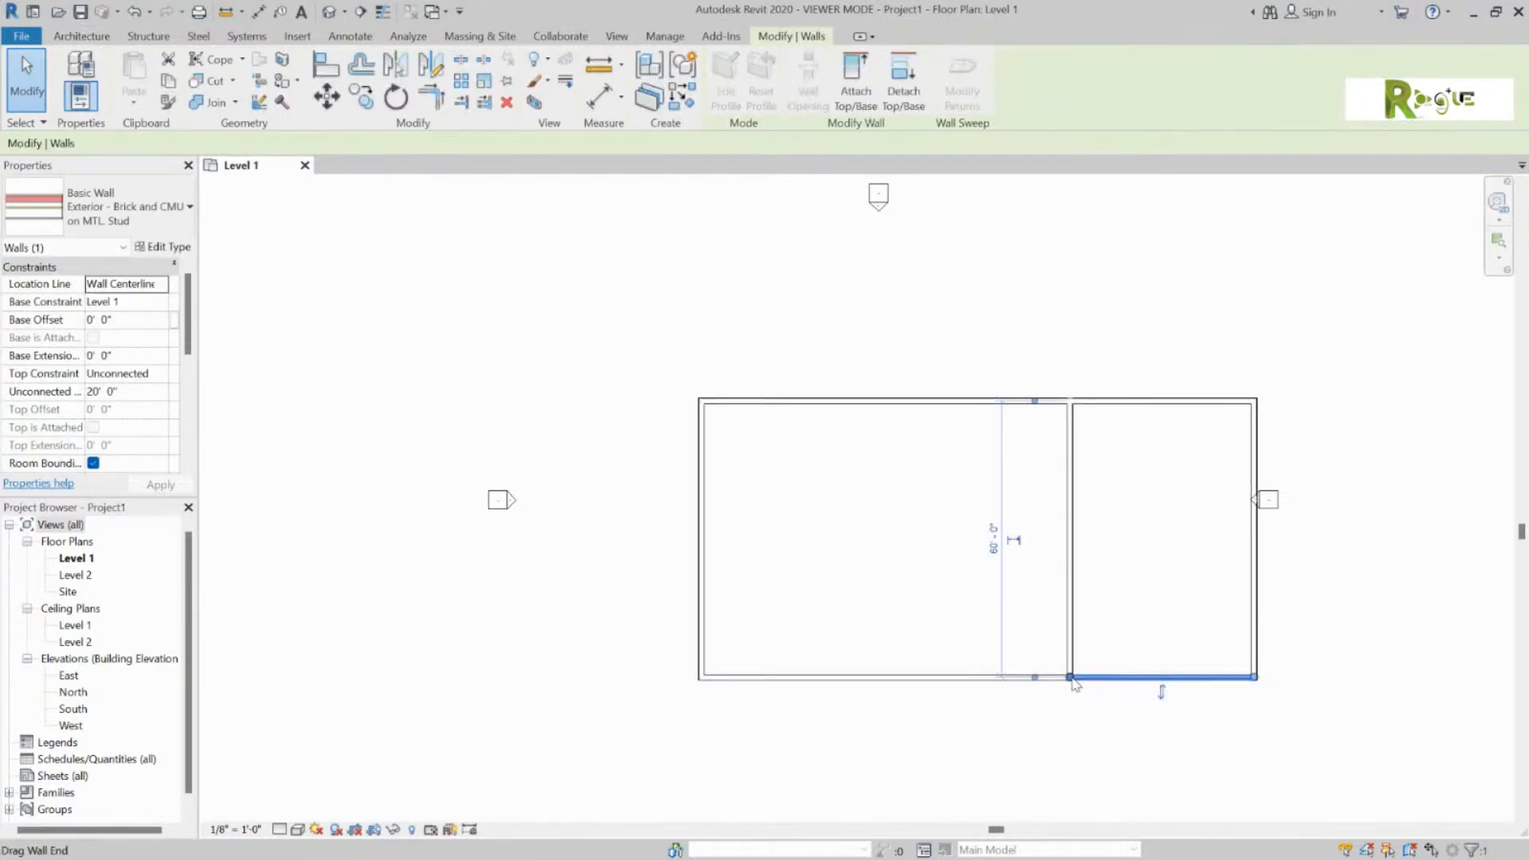
drag(1071, 677, 1165, 677)
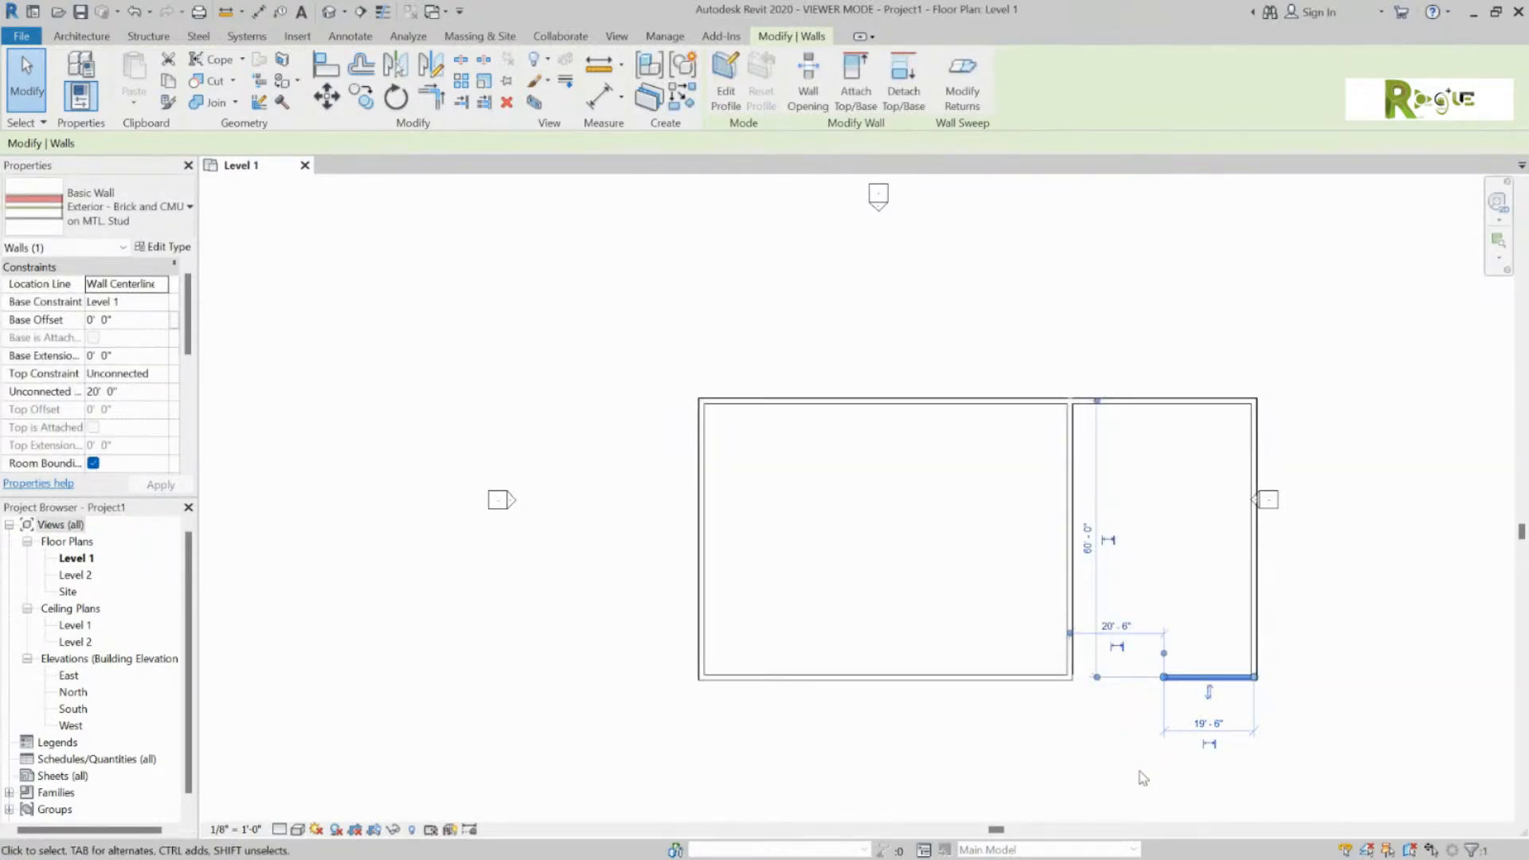
Step: Change the wall's 60'-0" distance from the top wall to 22'-0"
click(1088, 539)
text(22)
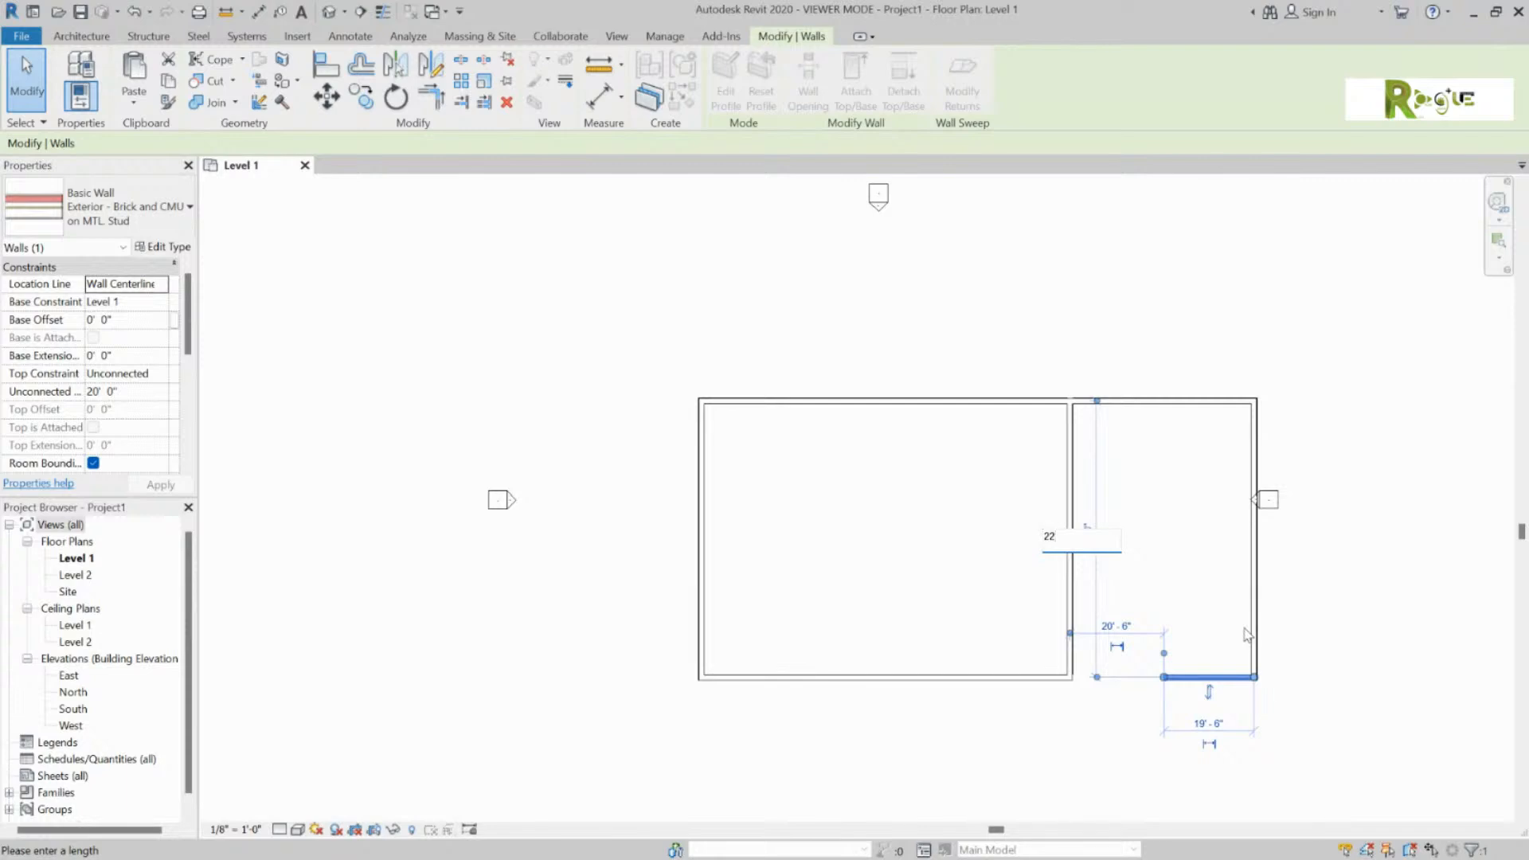
key(Return)
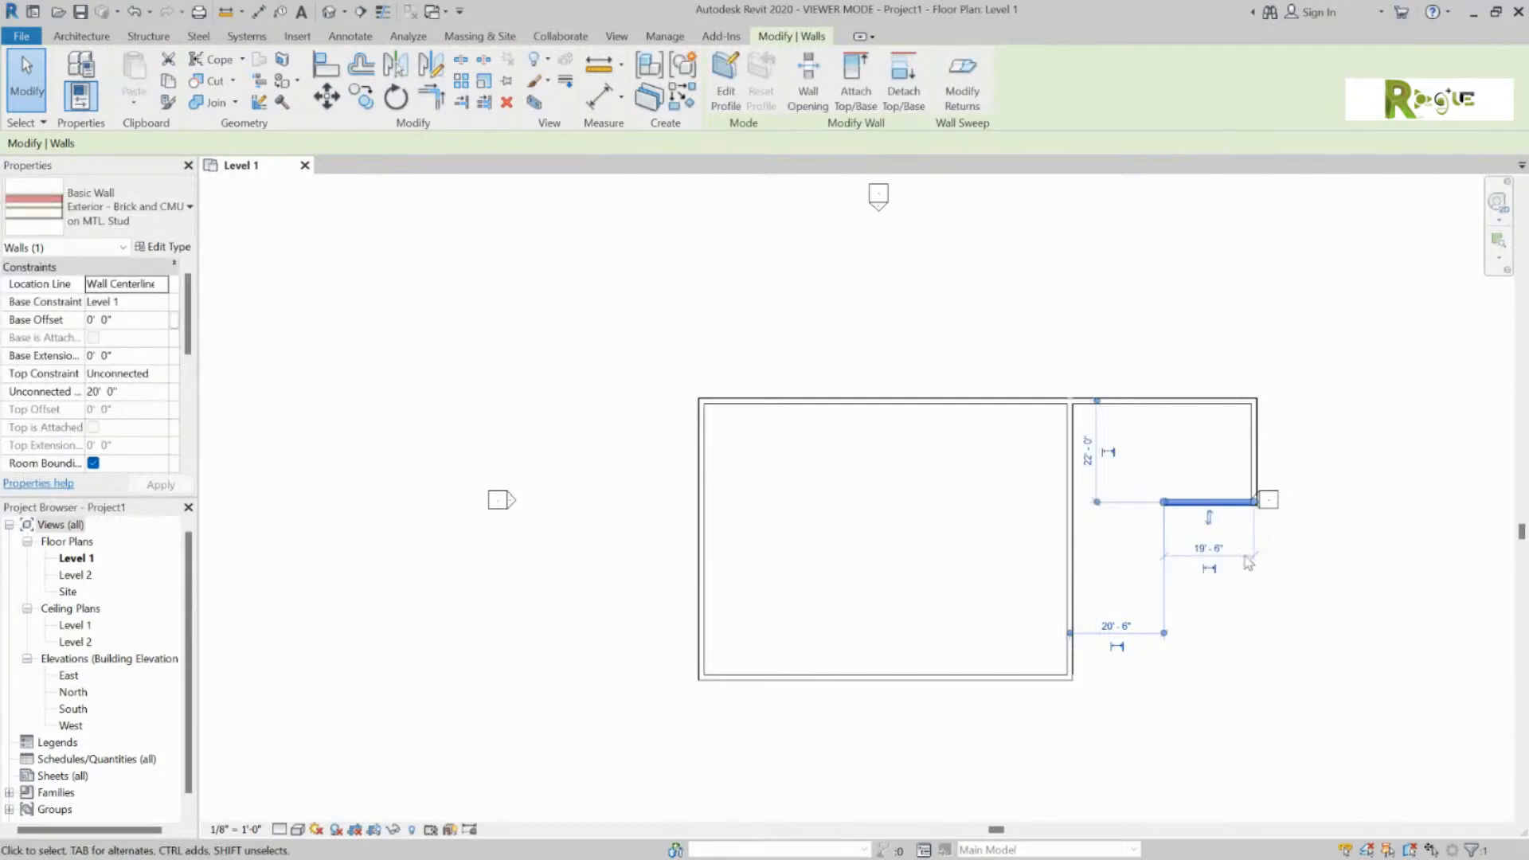
drag(1163, 505, 1162, 506)
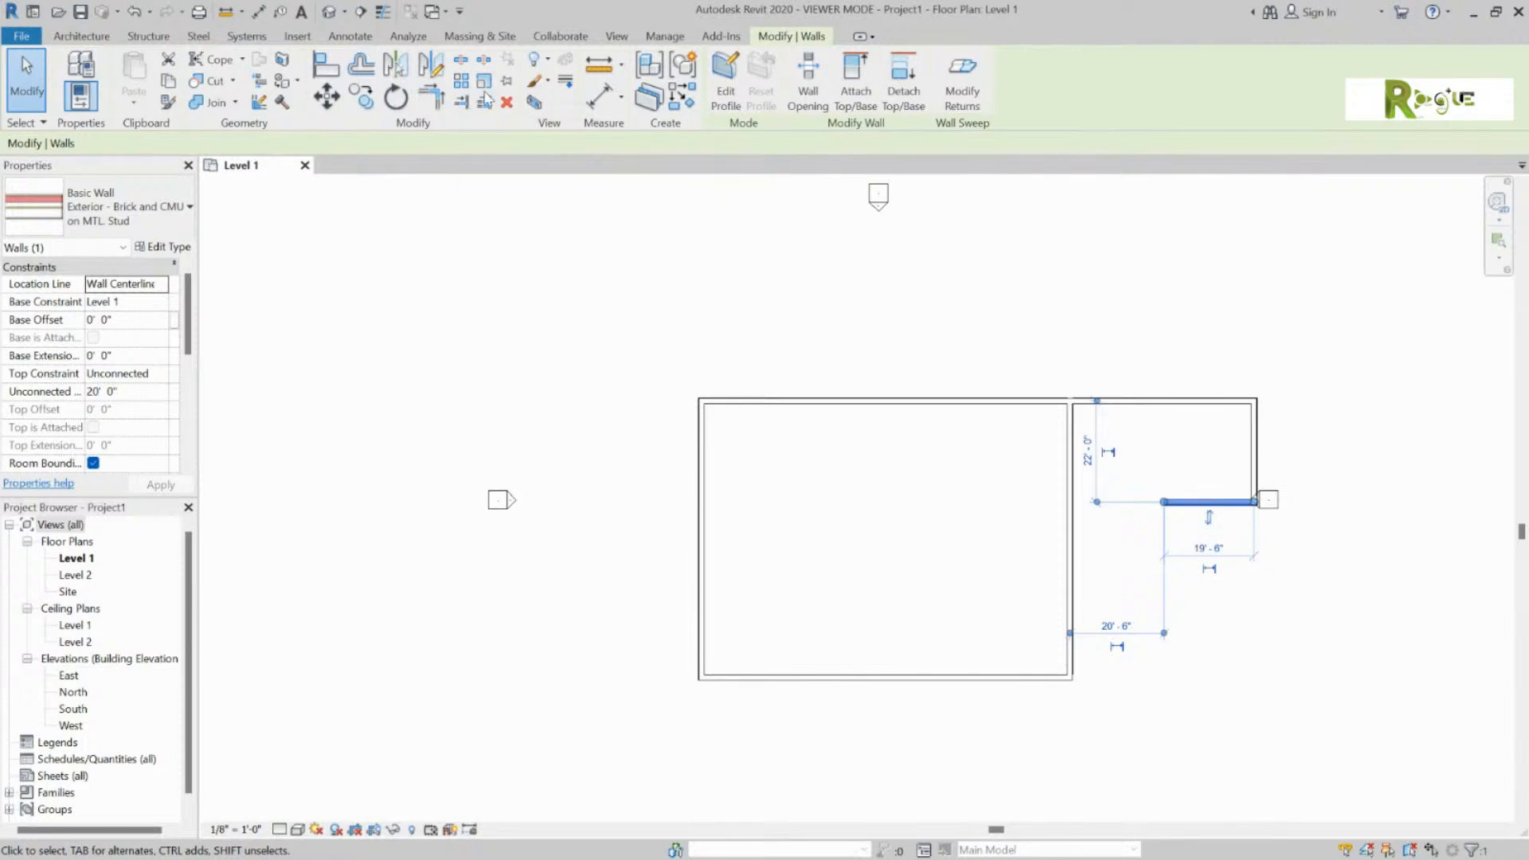
Step: Trim/Extend the short right-hand wall and the middle vertical wall into a corner
click(429, 98)
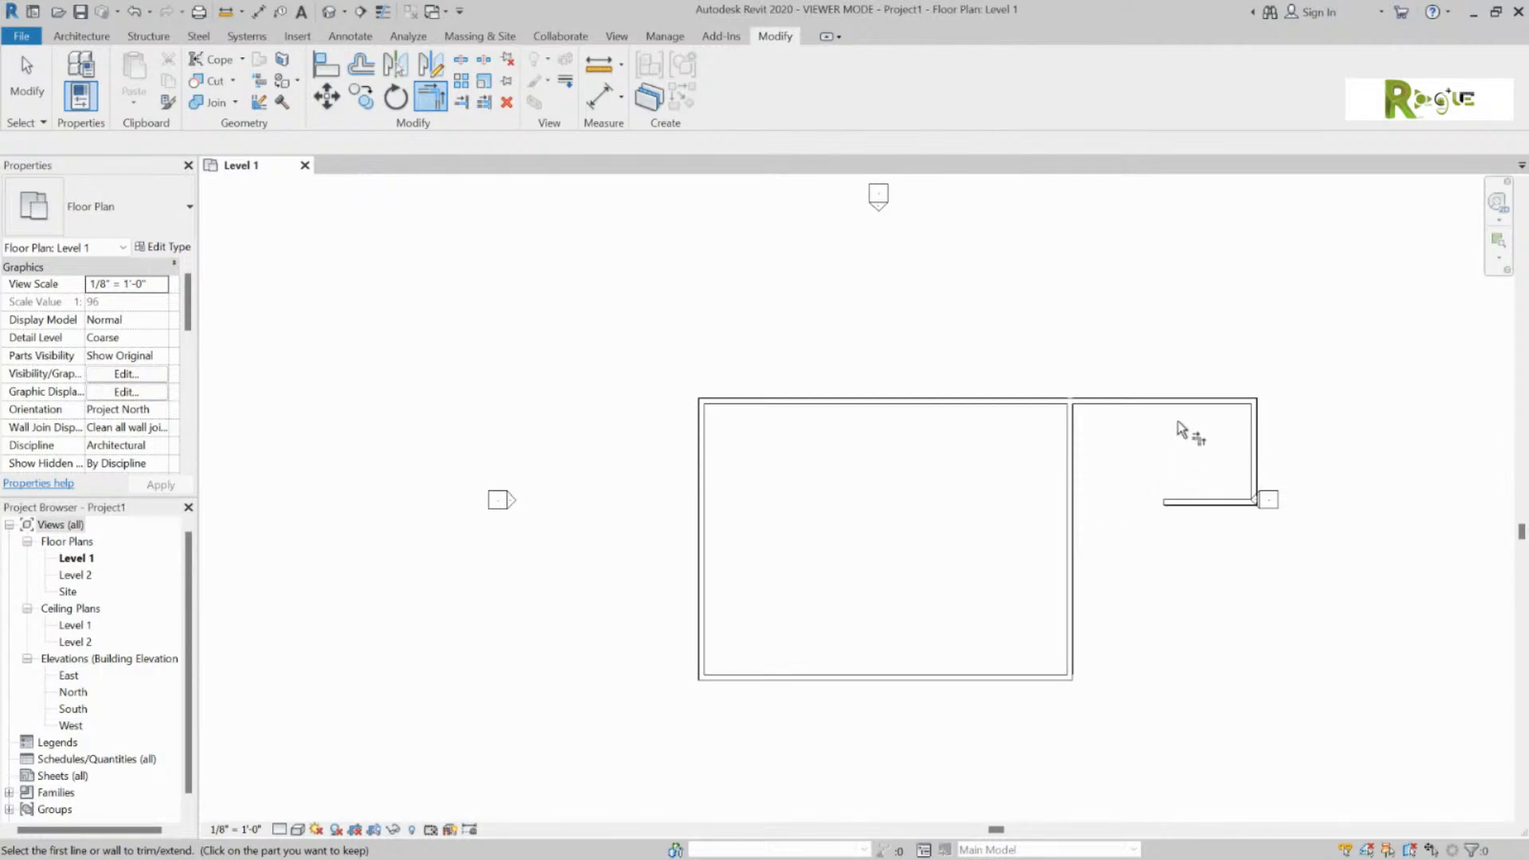
click(1184, 503)
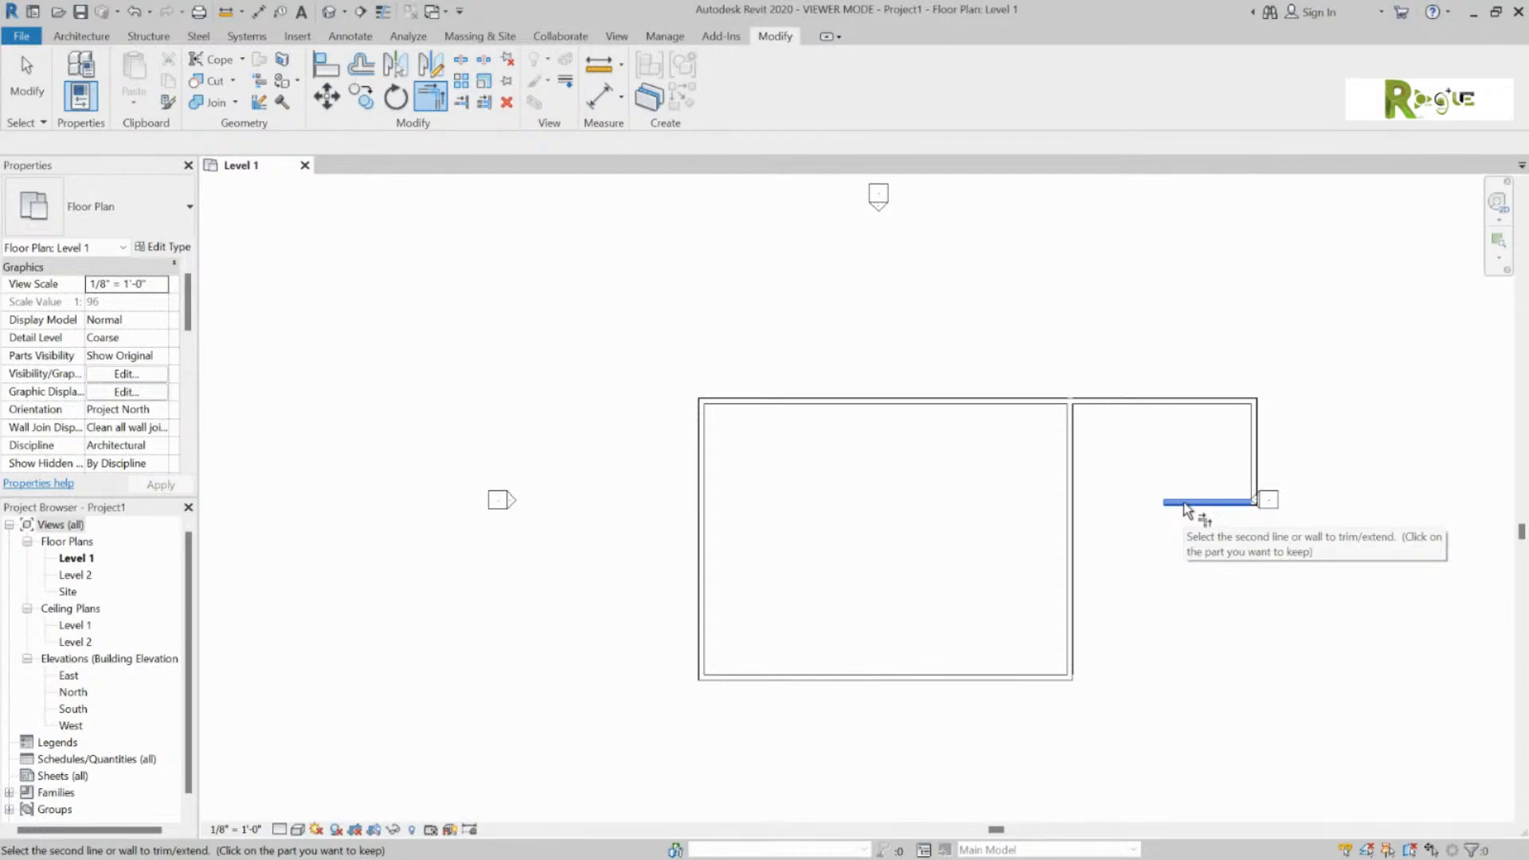
click(1075, 518)
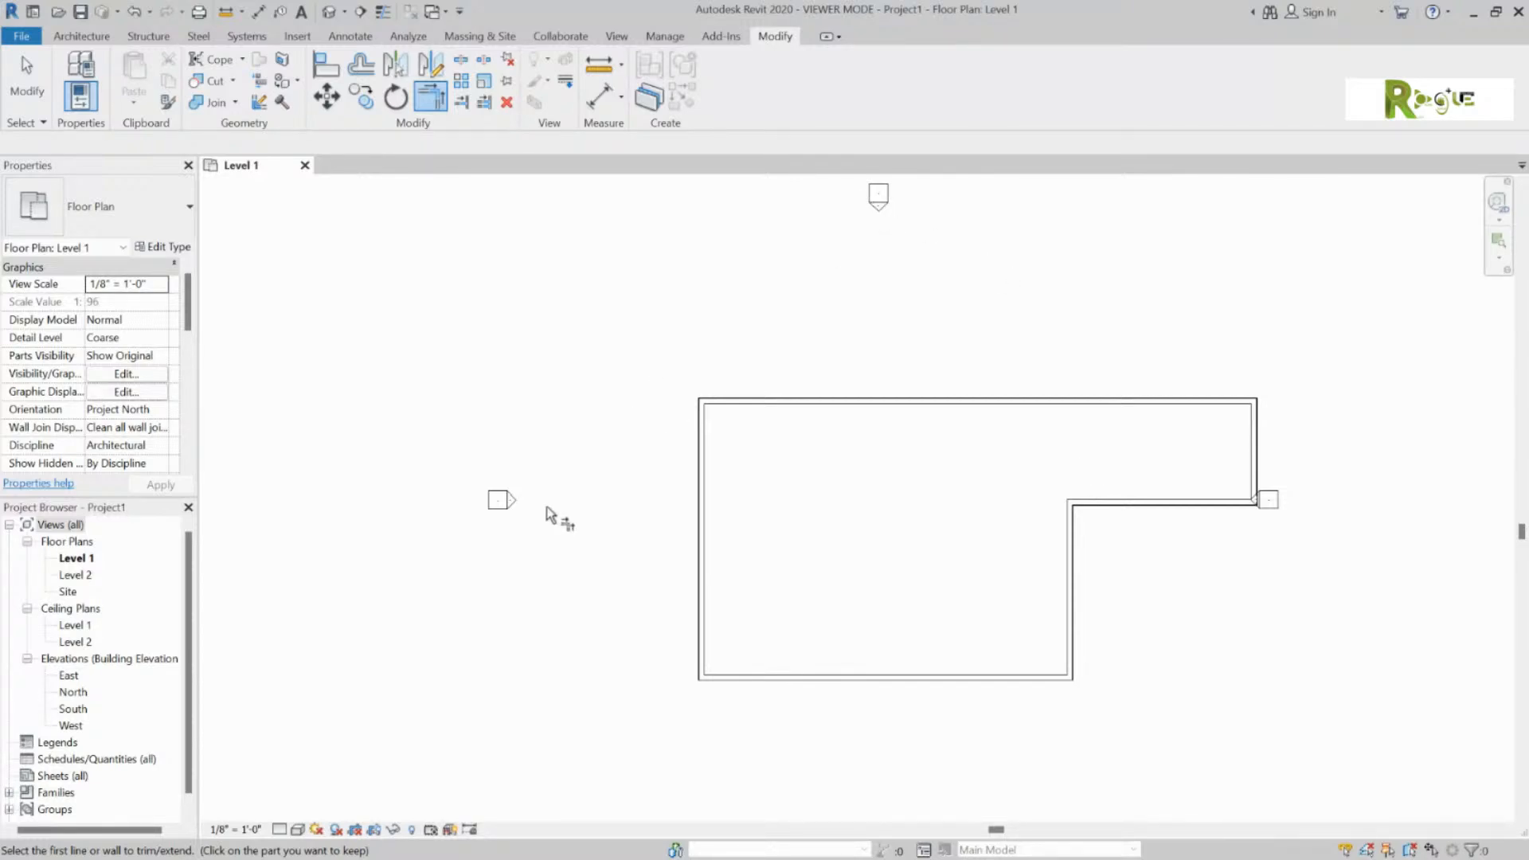
Step: Restart the corner trim command, then cancel it from the drawing area's right-click menu
click(438, 95)
click(438, 99)
right_click(433, 110)
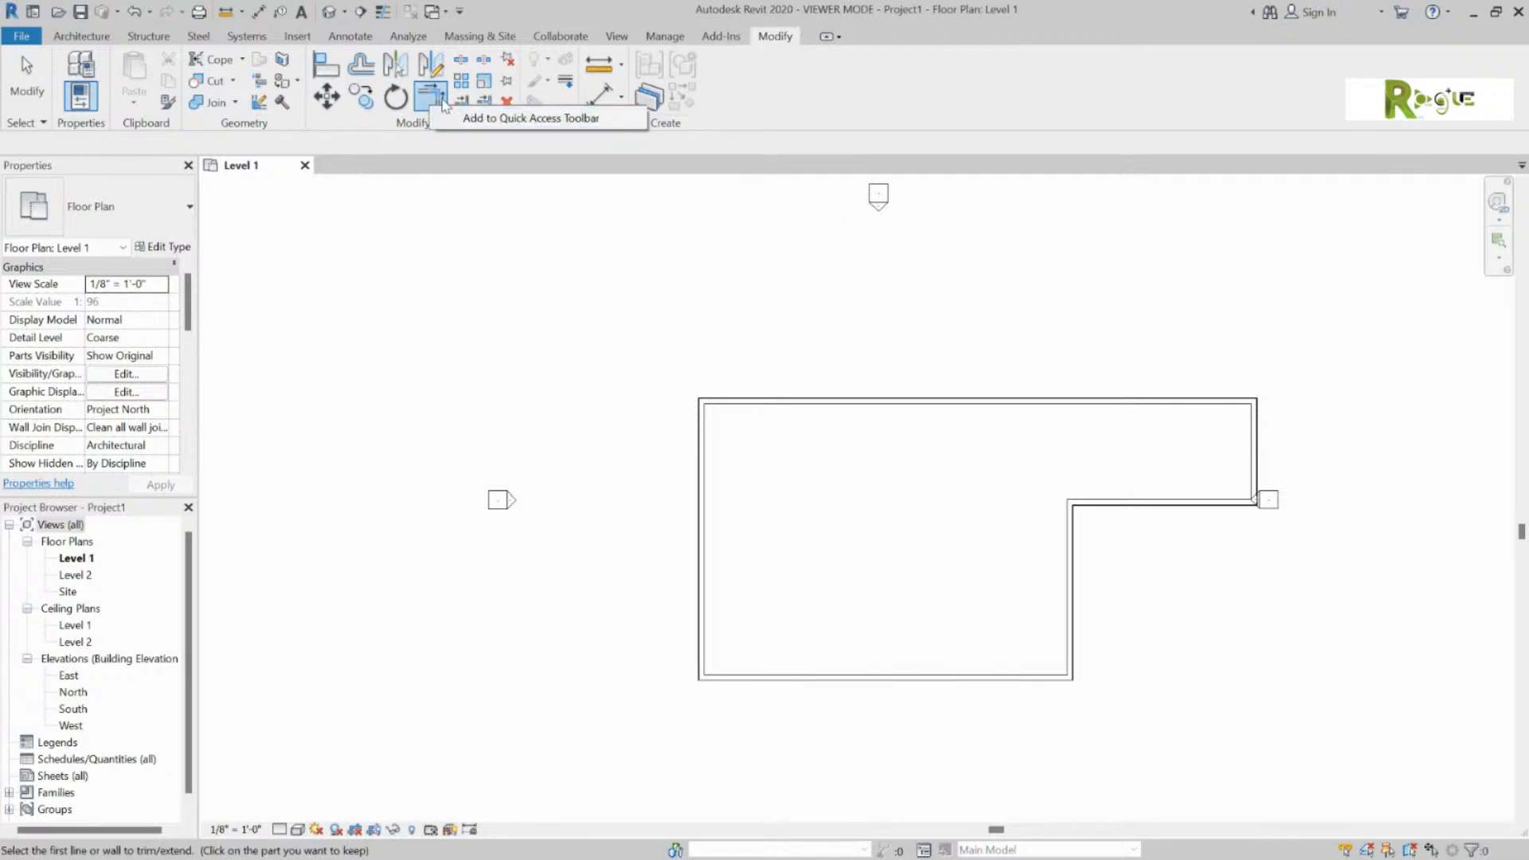
right_click(981, 256)
click(1015, 267)
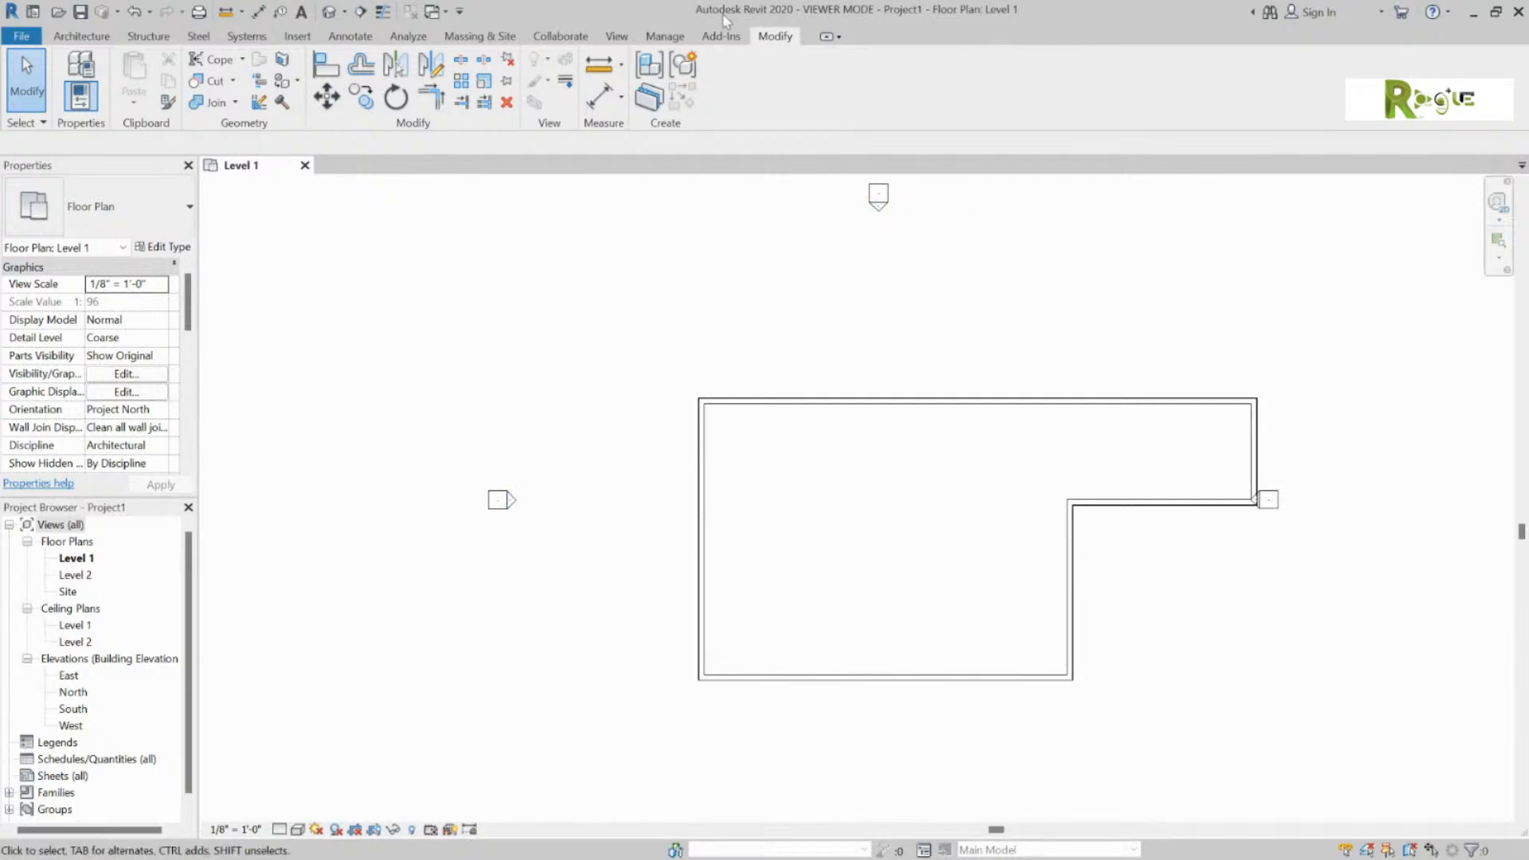
Step: Open the default 3D view, set the visual style to Shaded, and select the left exterior wall
click(335, 16)
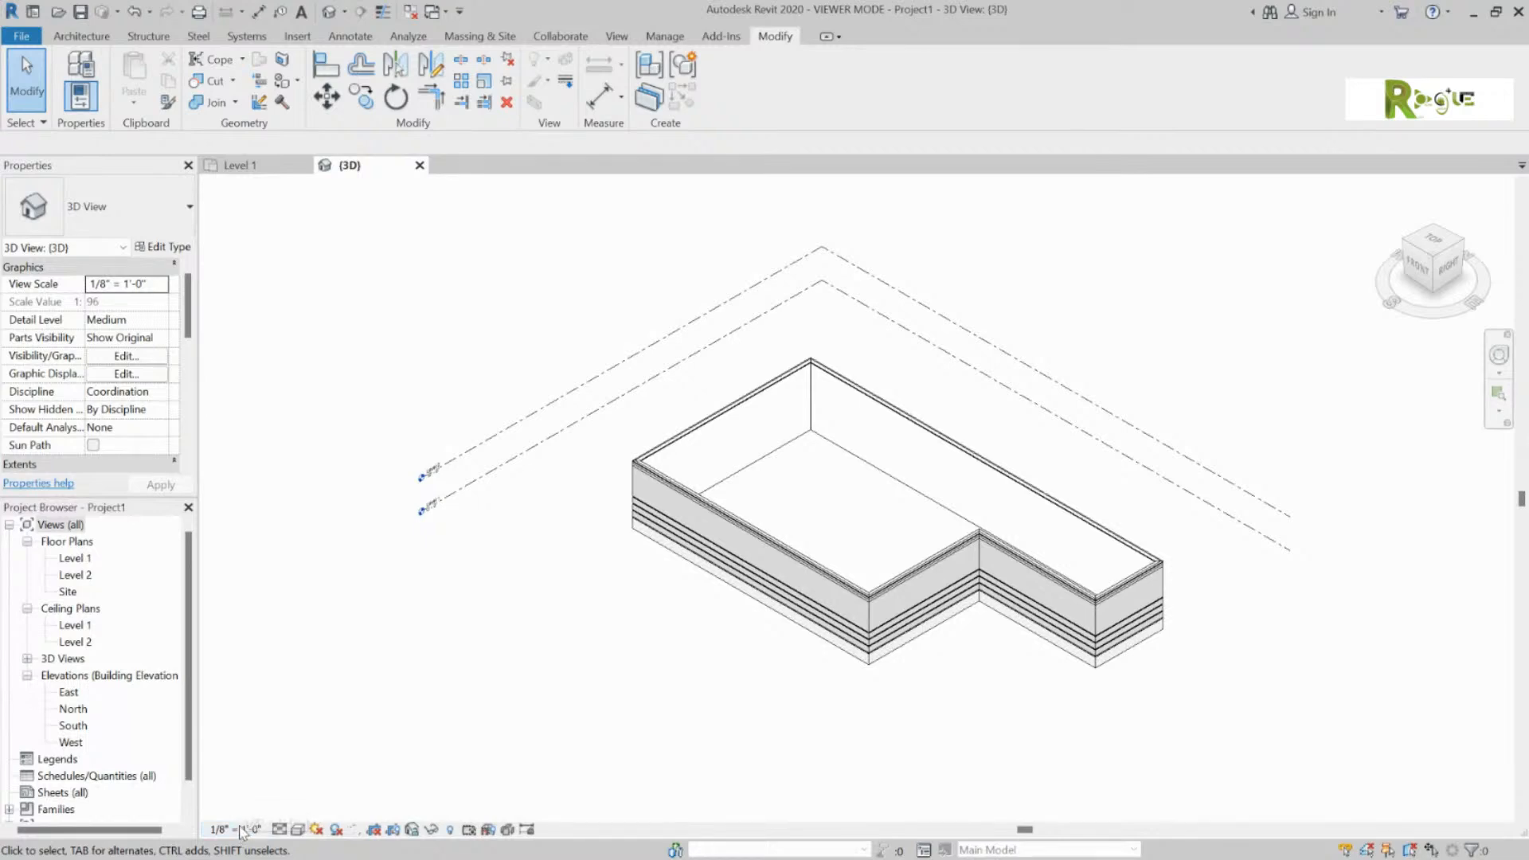
click(304, 830)
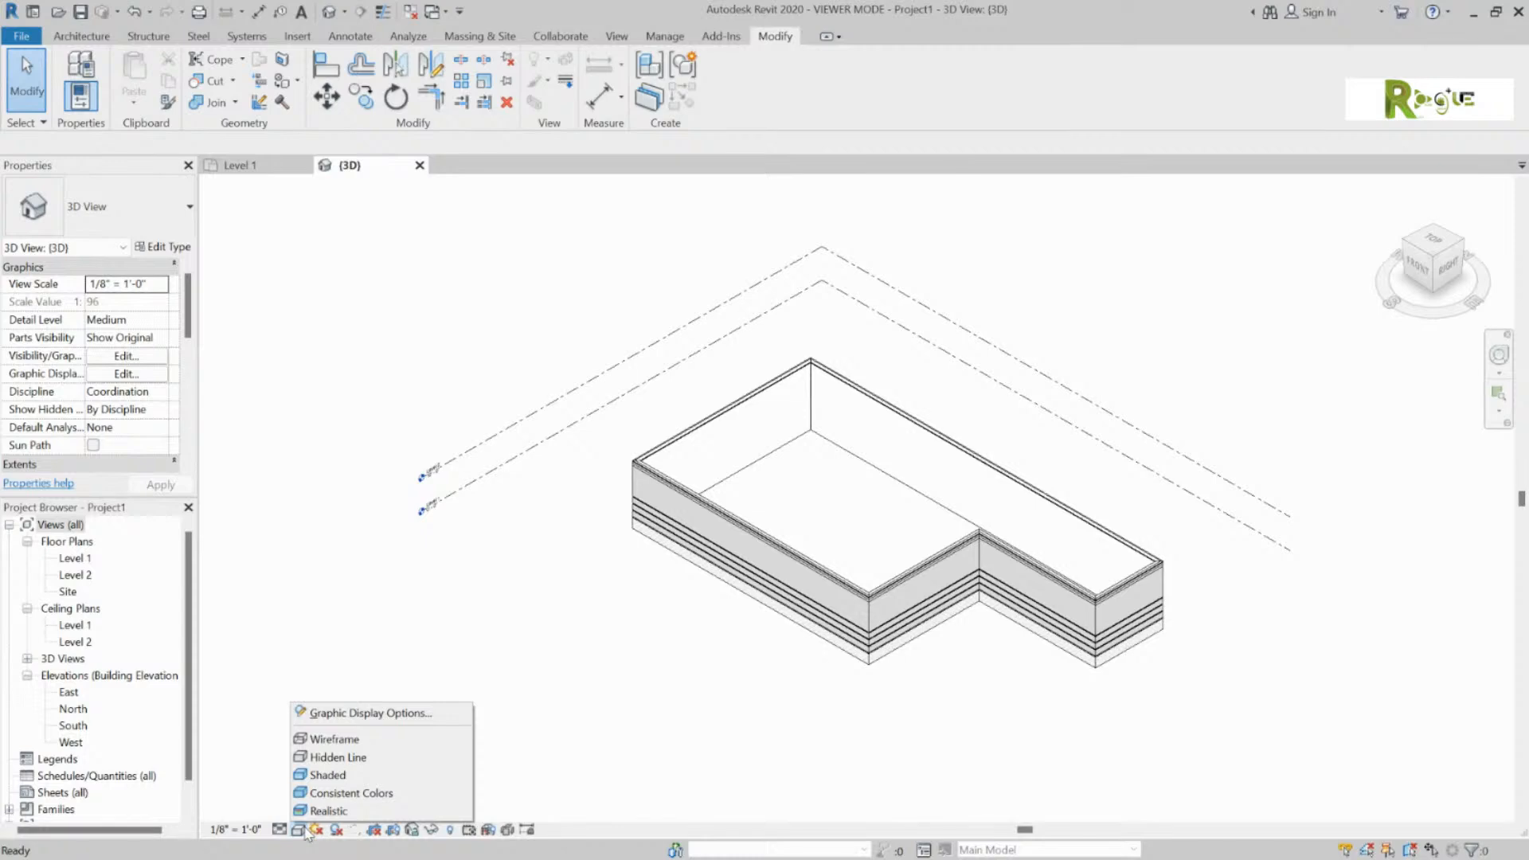
click(334, 774)
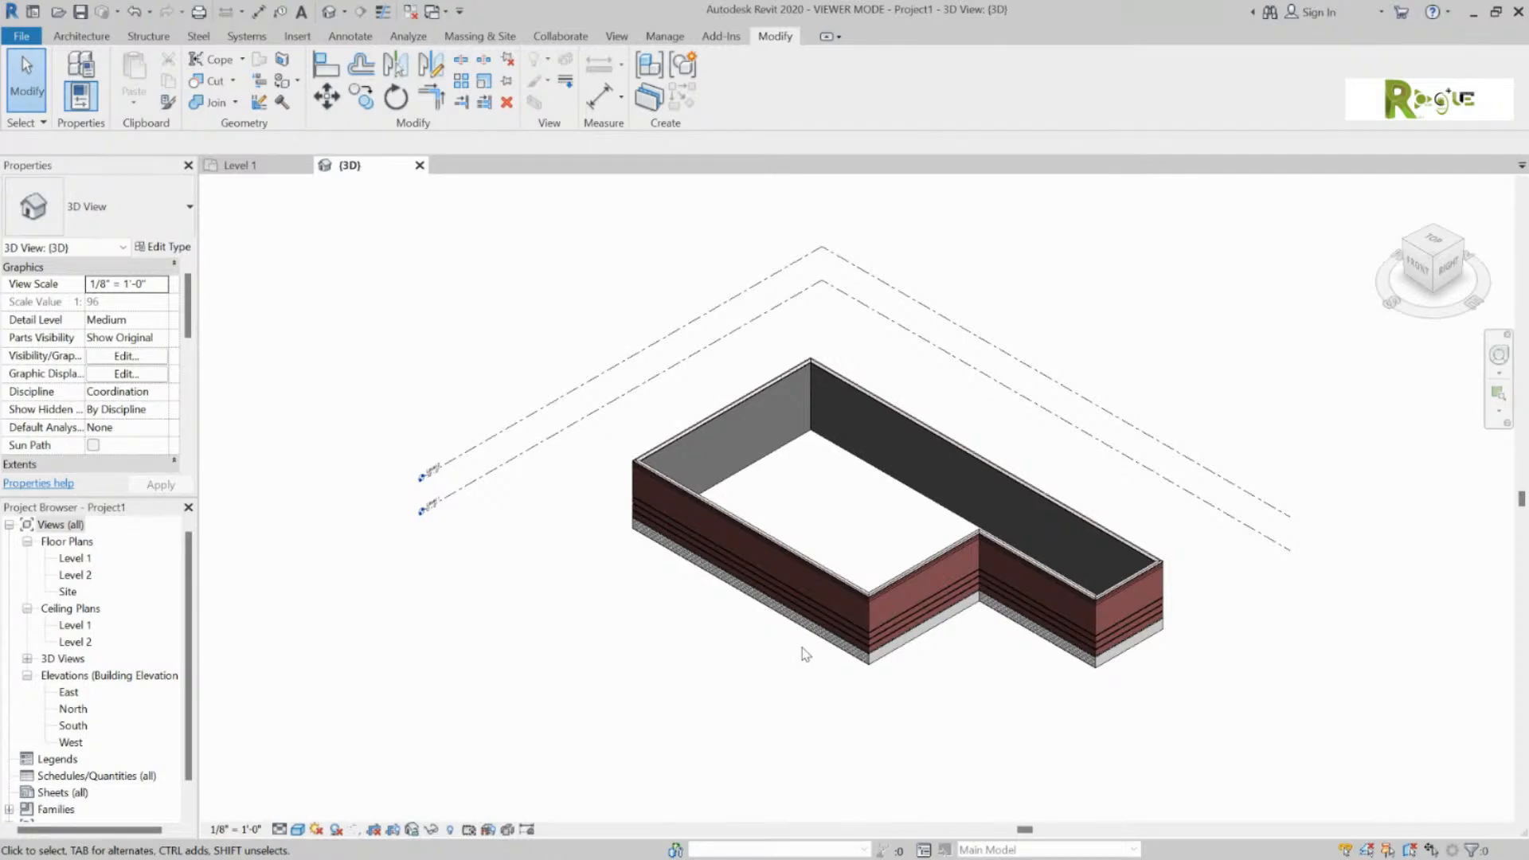
click(671, 474)
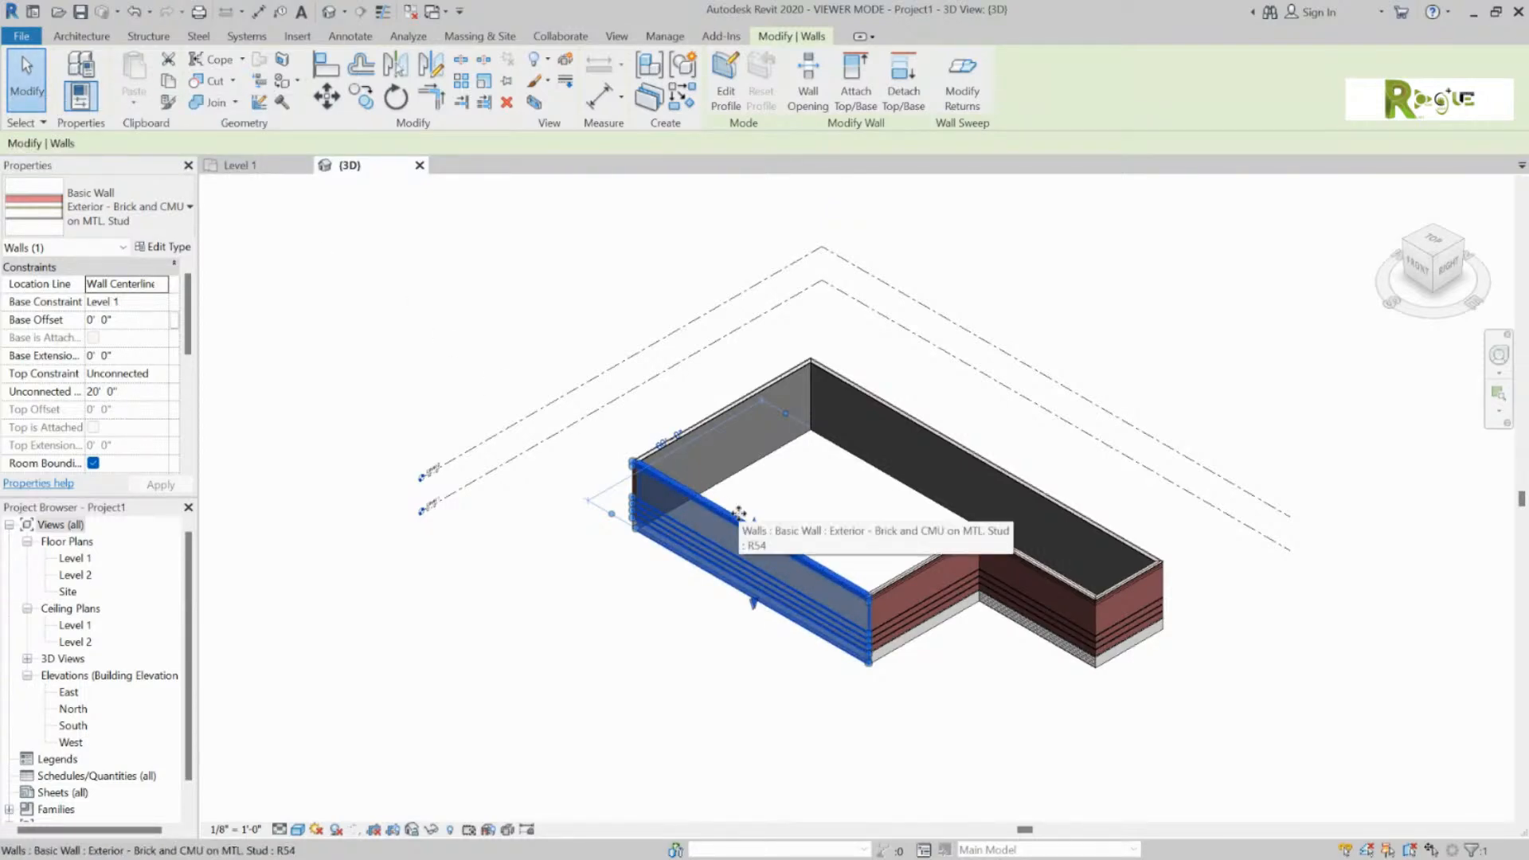
Step: Tab-select the chain of seven walls and set their Top Constraint to Up to level: Level 2
key(Tab)
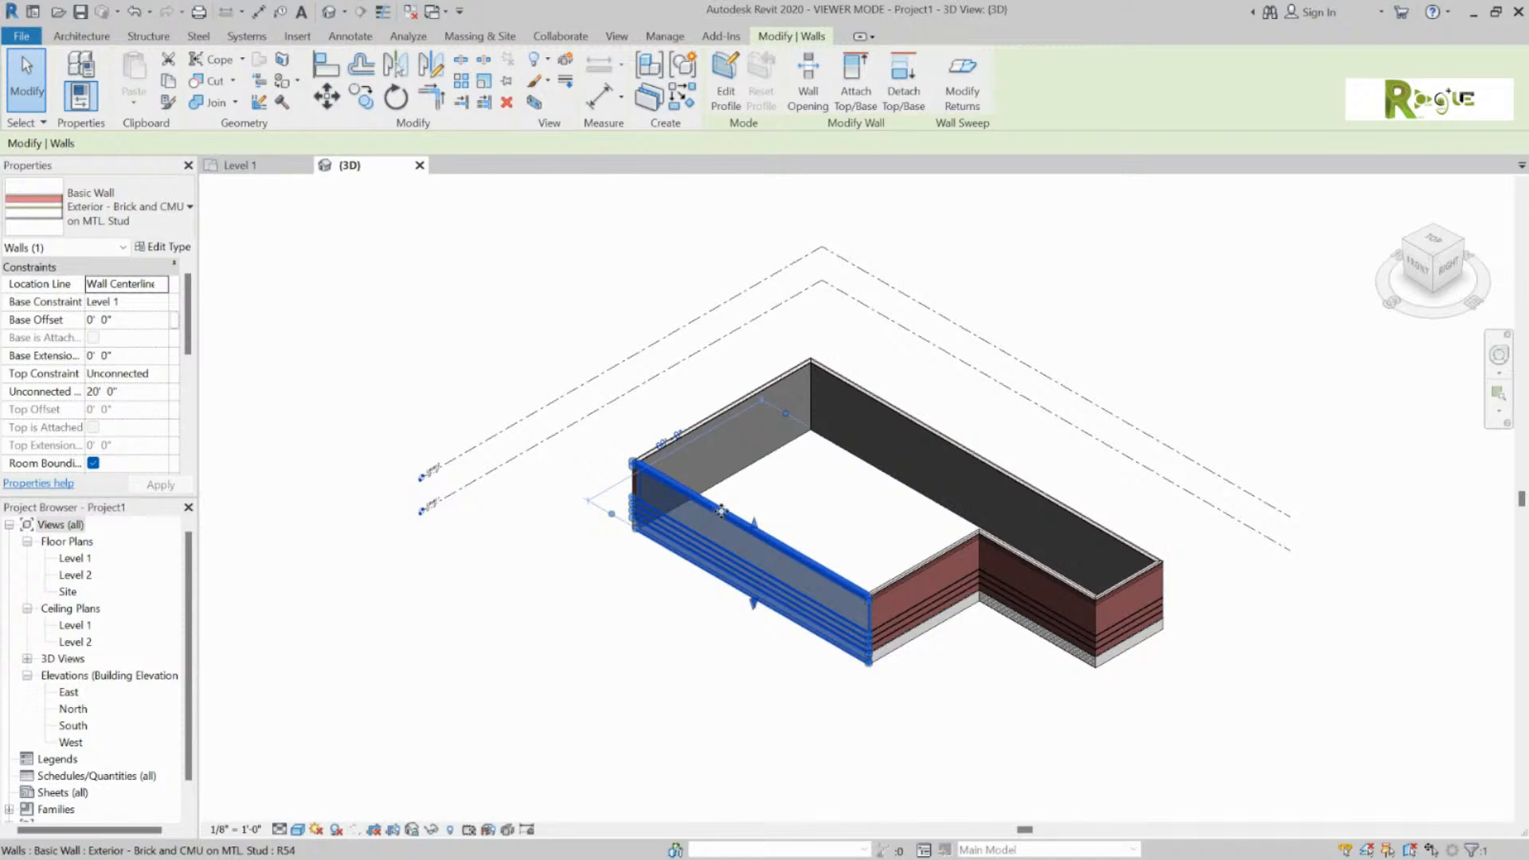
key(Tab)
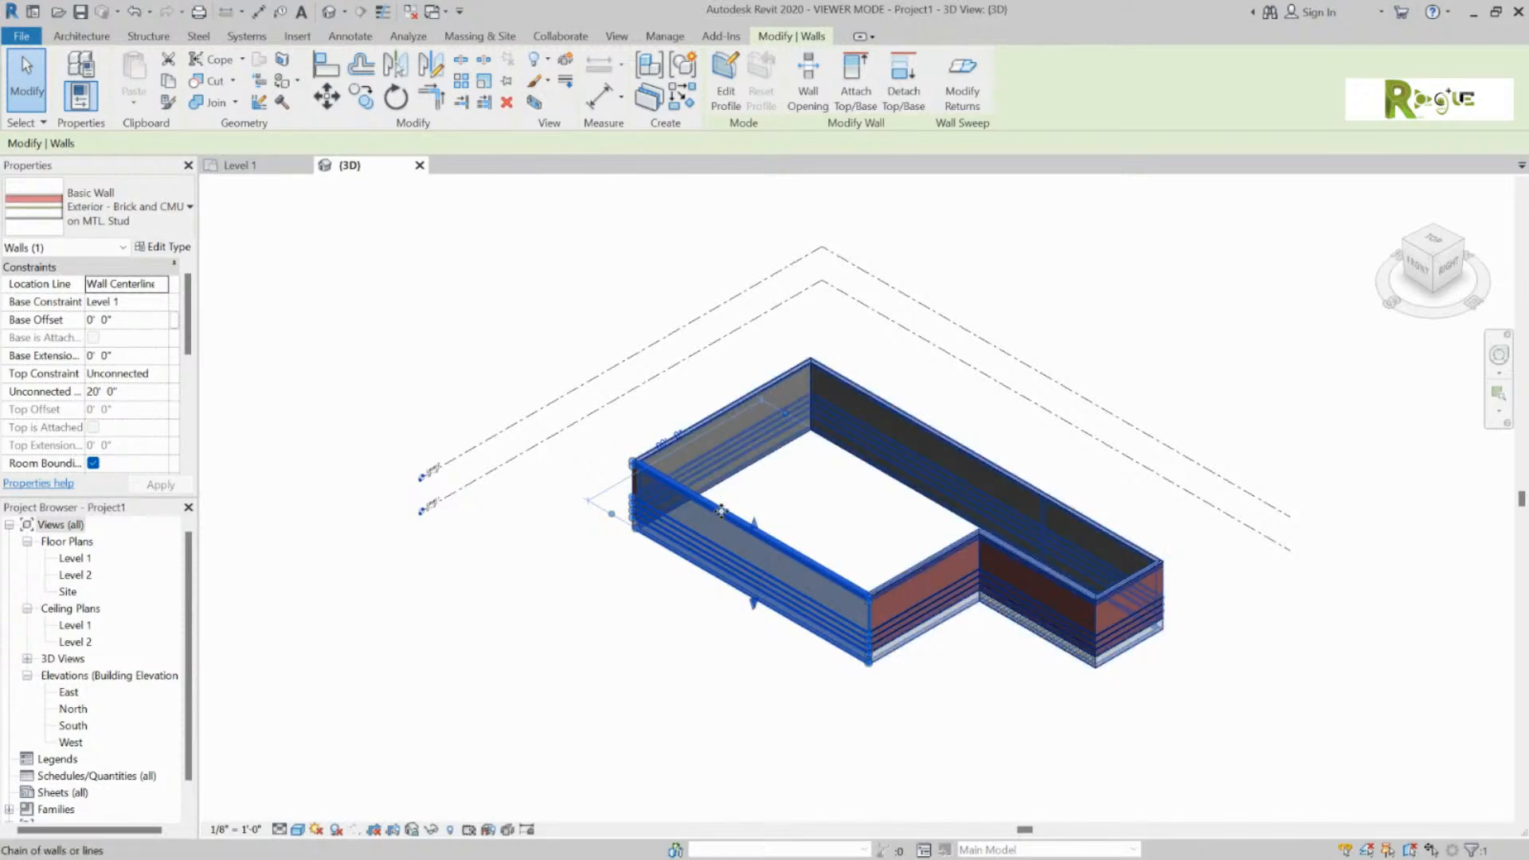
click(721, 510)
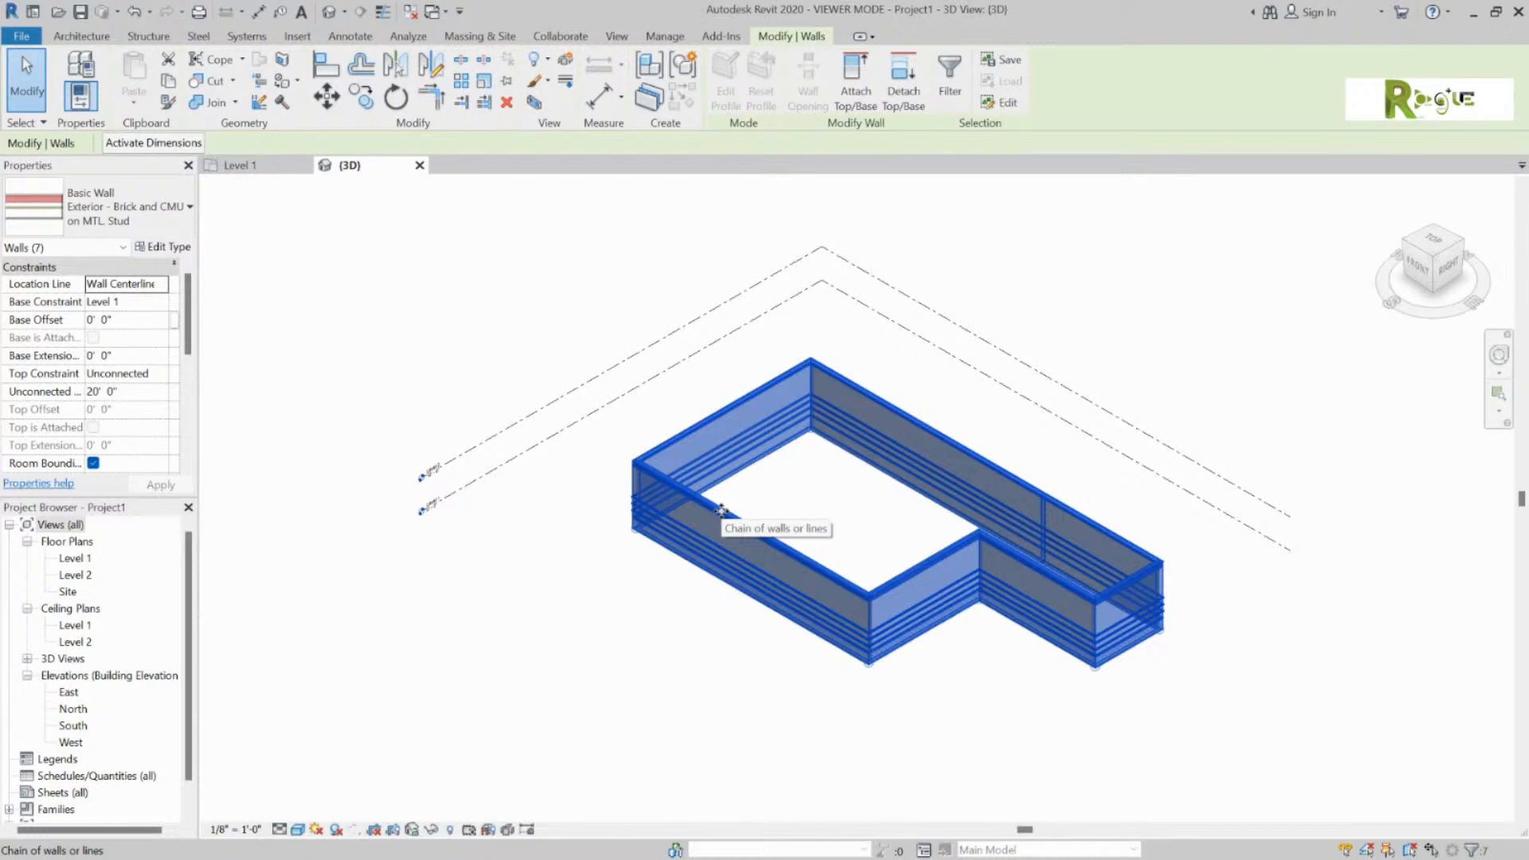
click(117, 374)
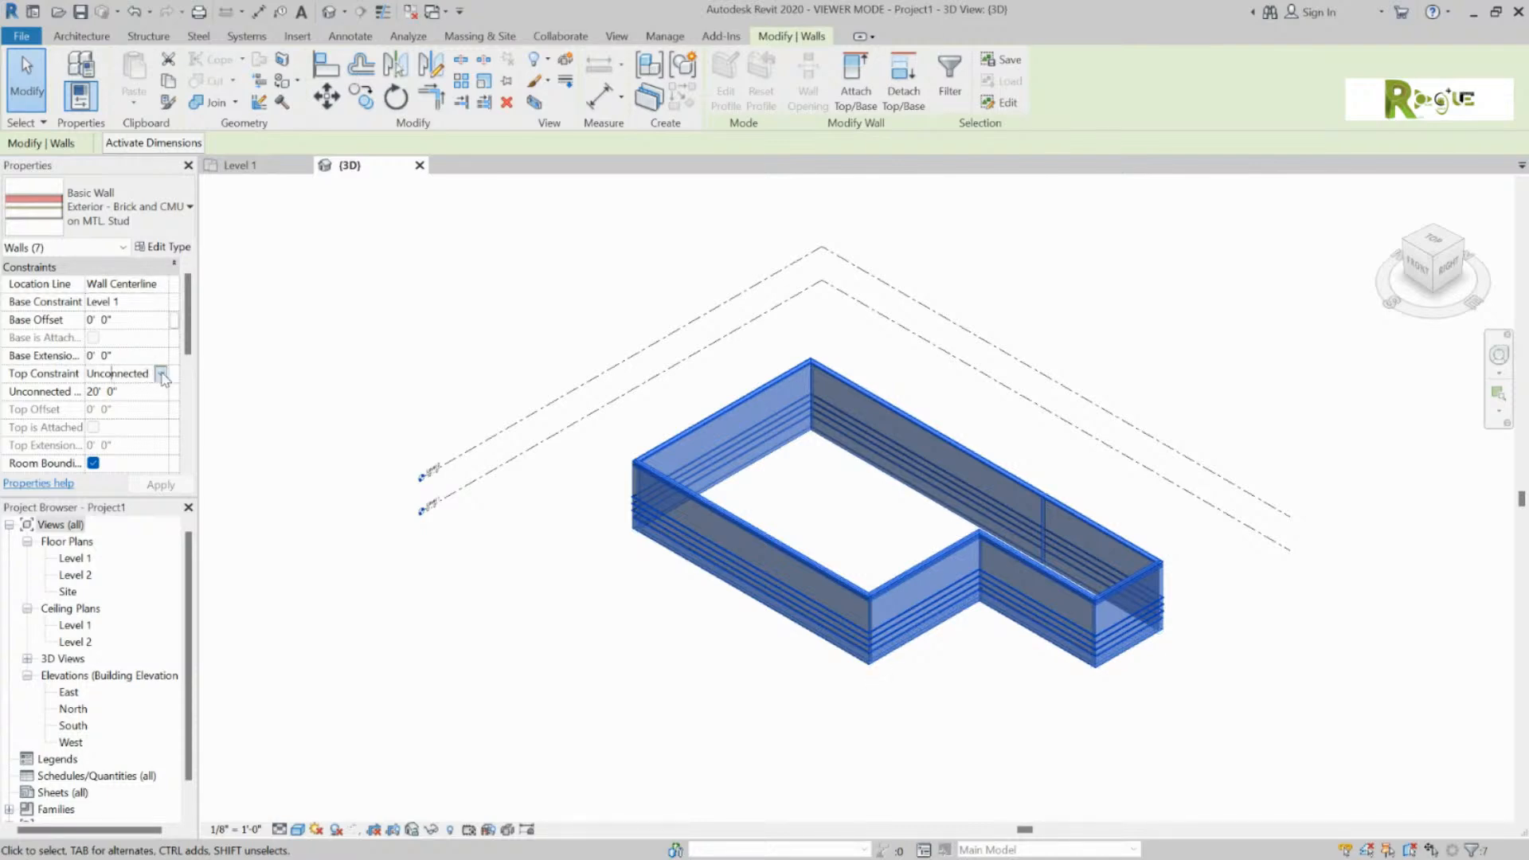
click(161, 374)
click(169, 422)
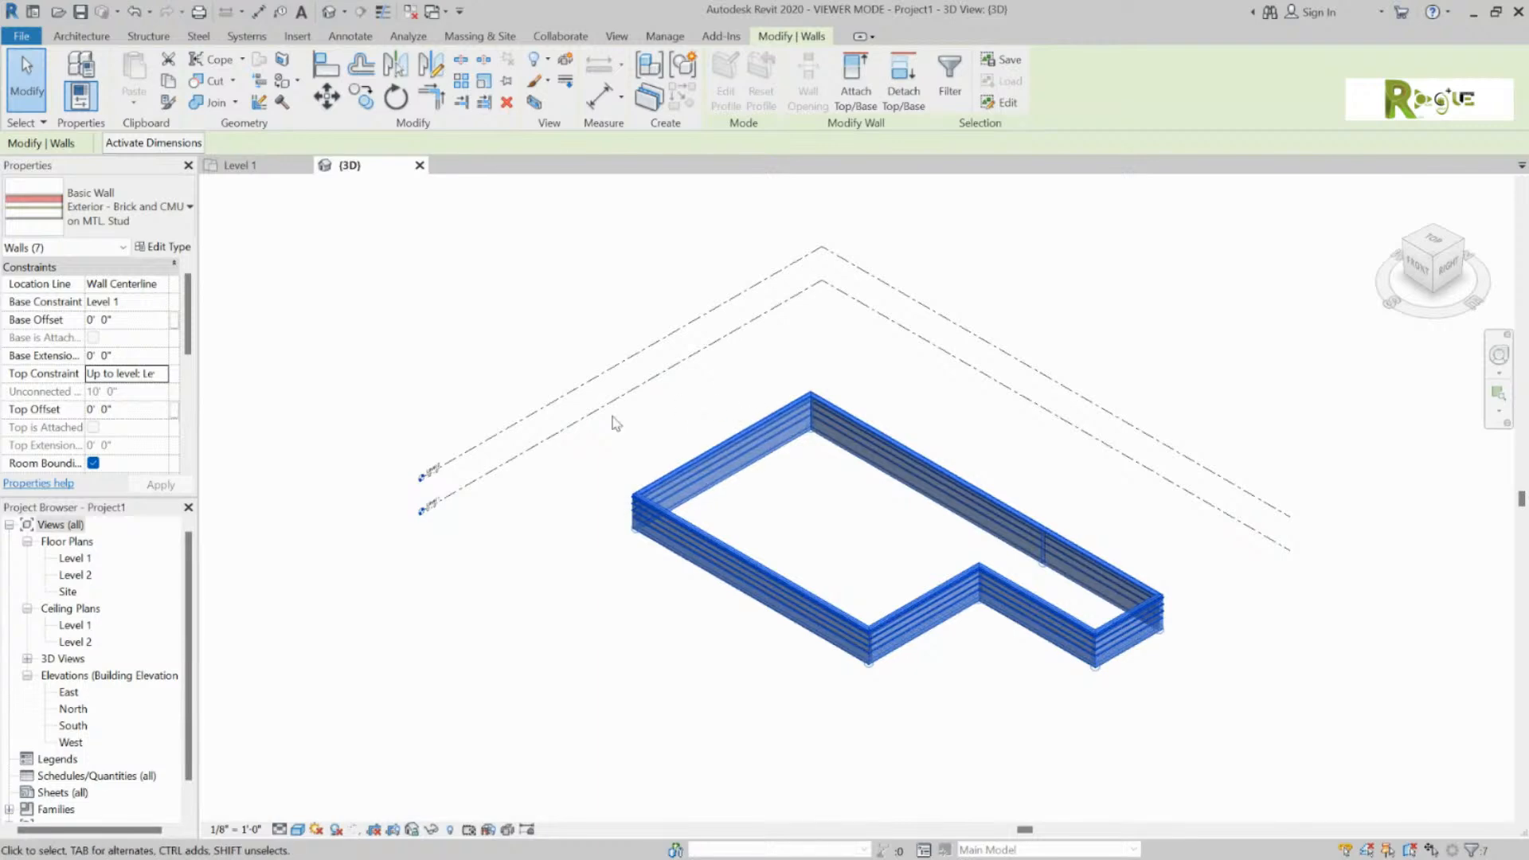
scroll(440, 462, up, 2)
scroll(438, 483, up, 4)
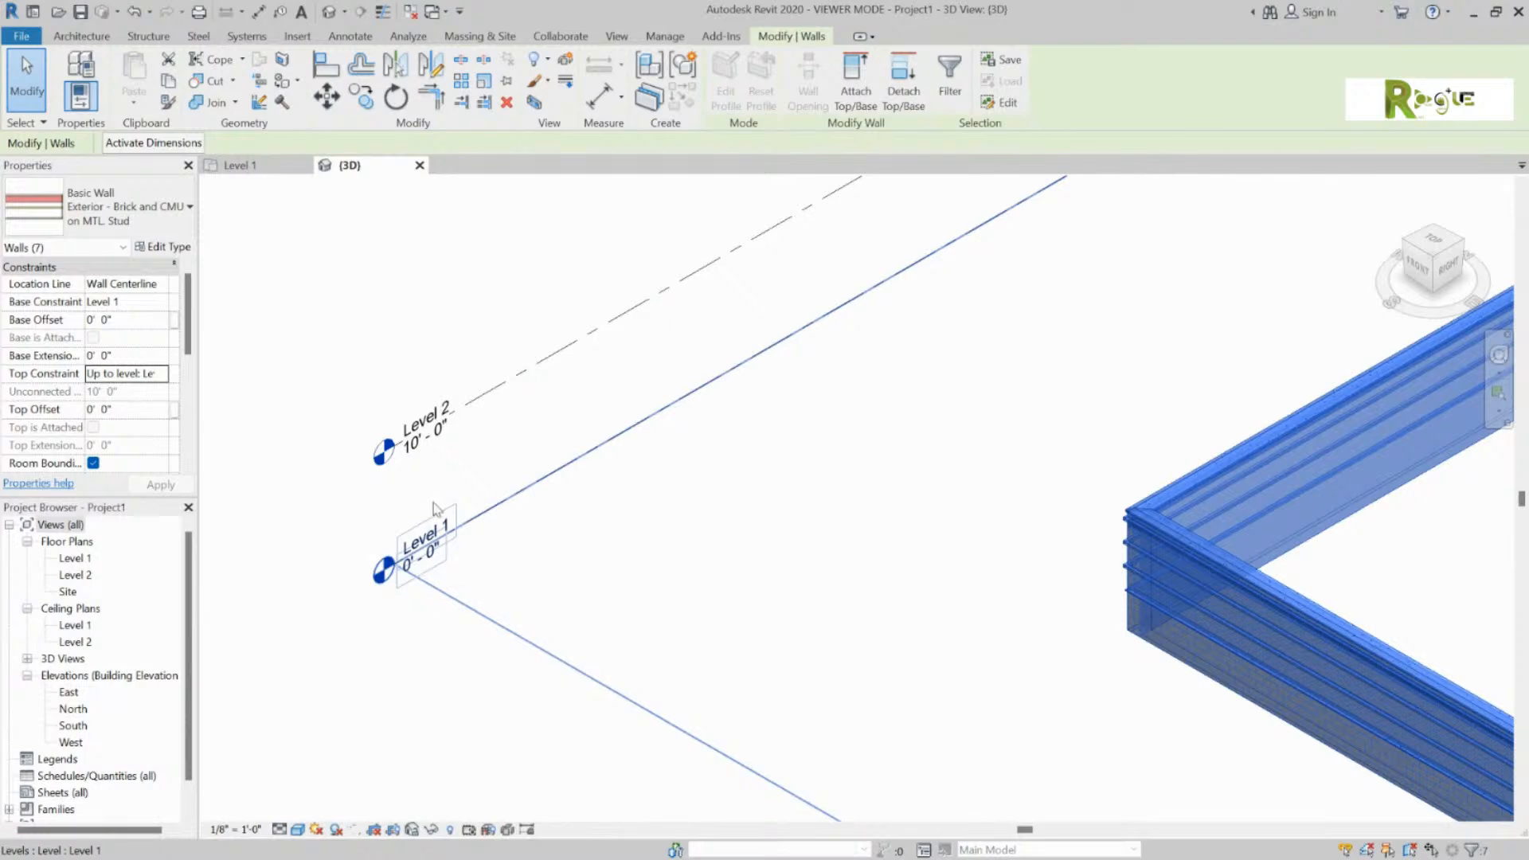
Step: Change Level 2's elevation to 16'-0"
click(414, 452)
click(413, 451)
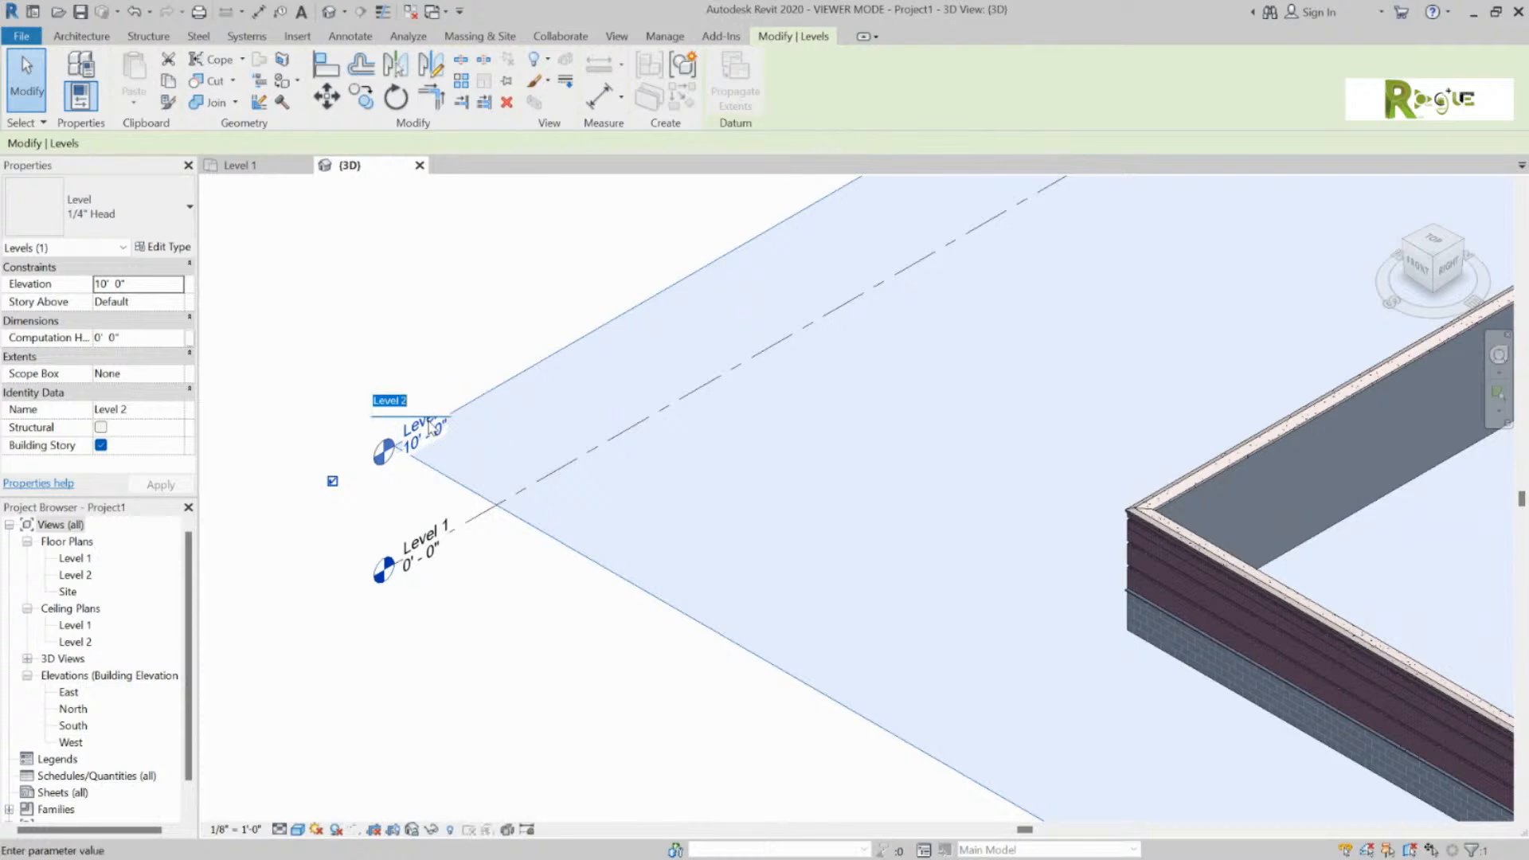
click(411, 448)
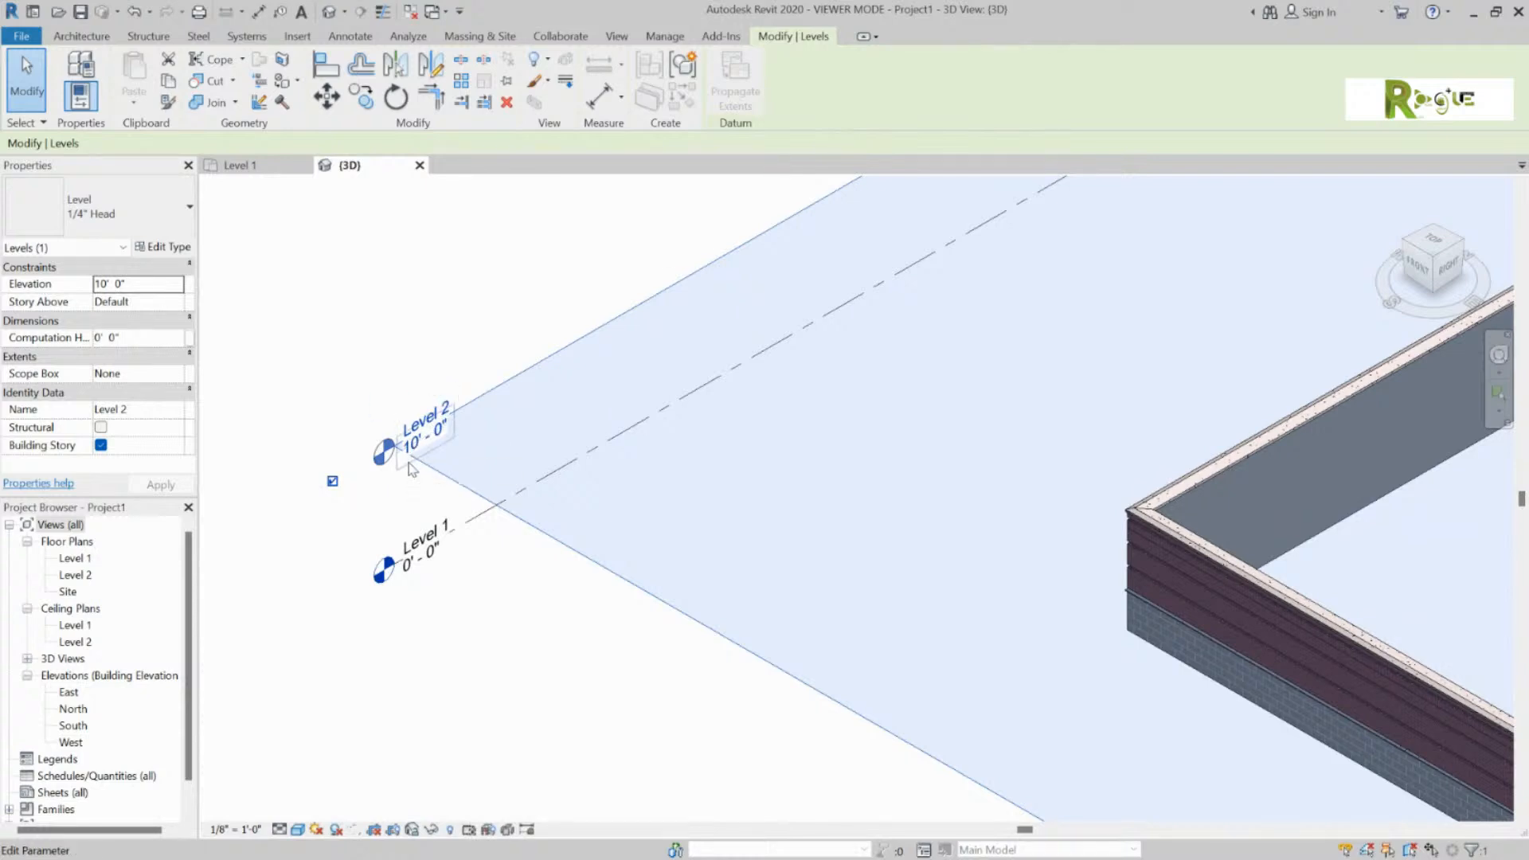
click(408, 464)
text(16)
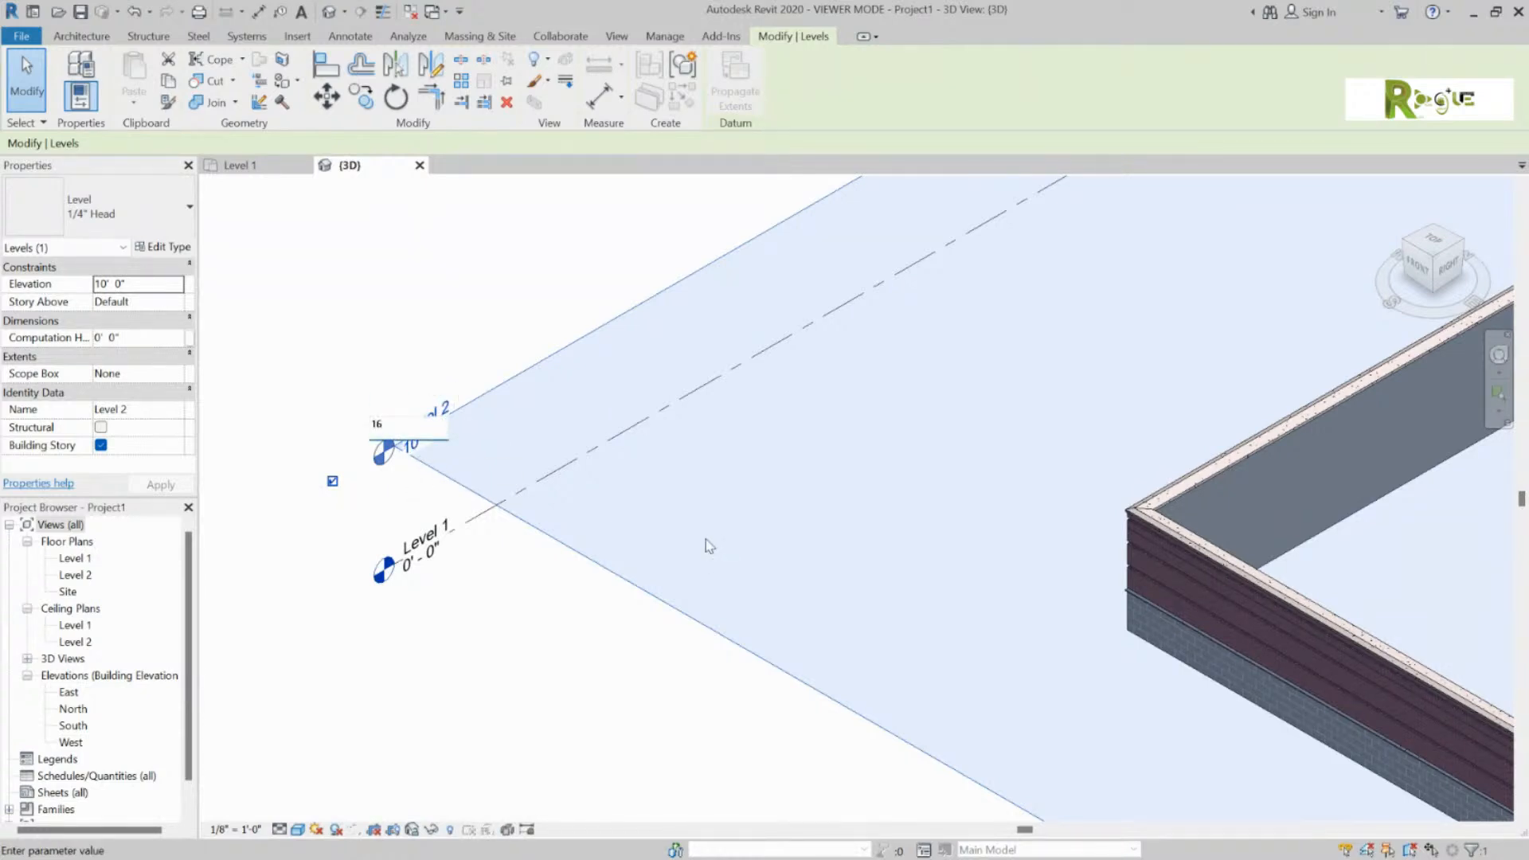
key(Return)
Step: Zoom to check the taller walls, then return to the Level 1 floor plan
scroll(1256, 494, down, 3)
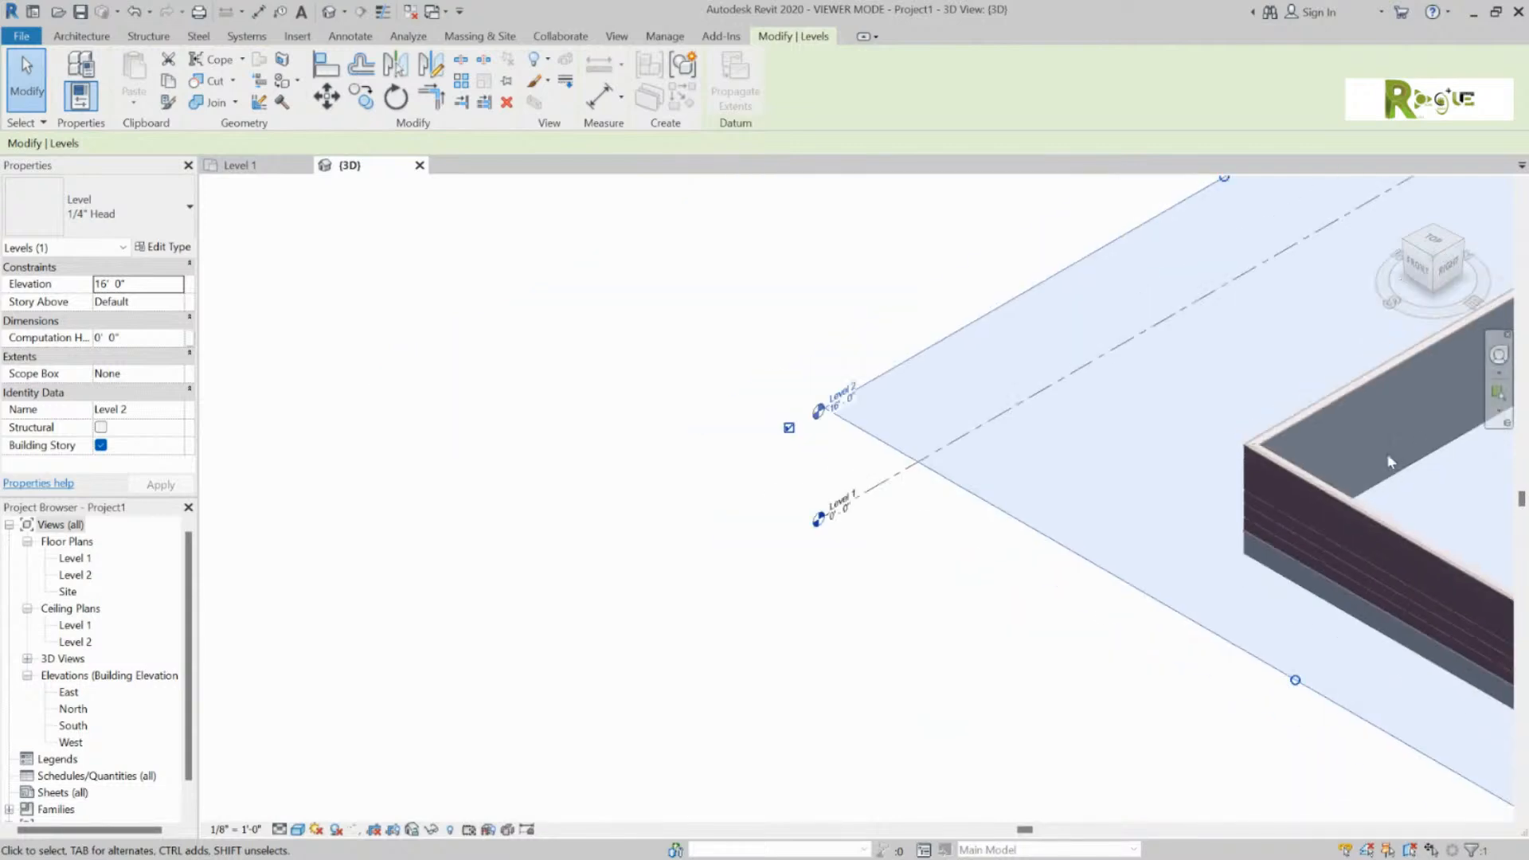
scroll(1126, 590, down, 4)
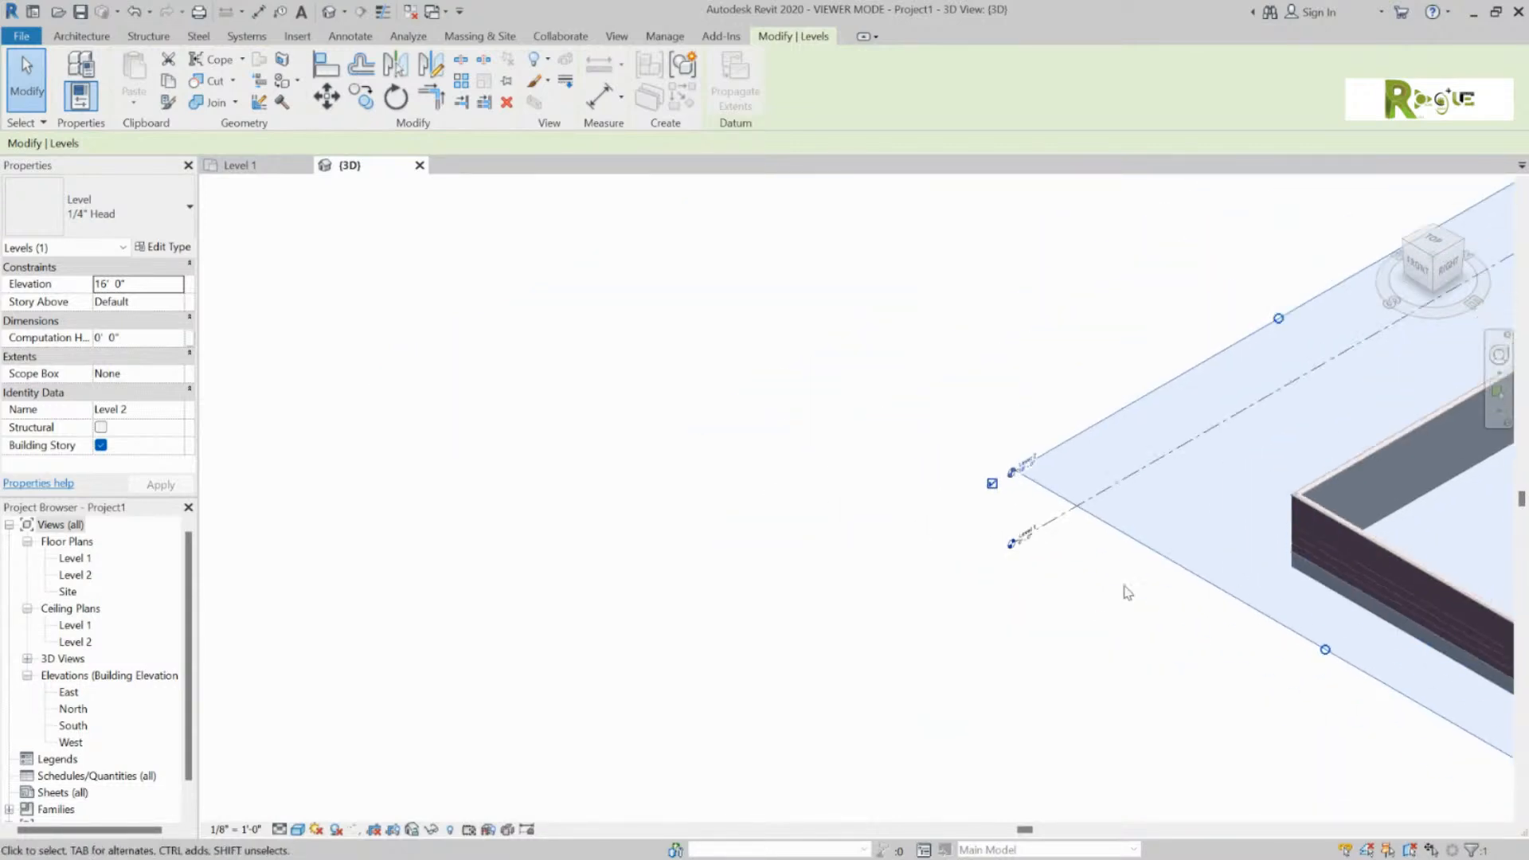
scroll(408, 554, down, 2)
scroll(1121, 581, up, 2)
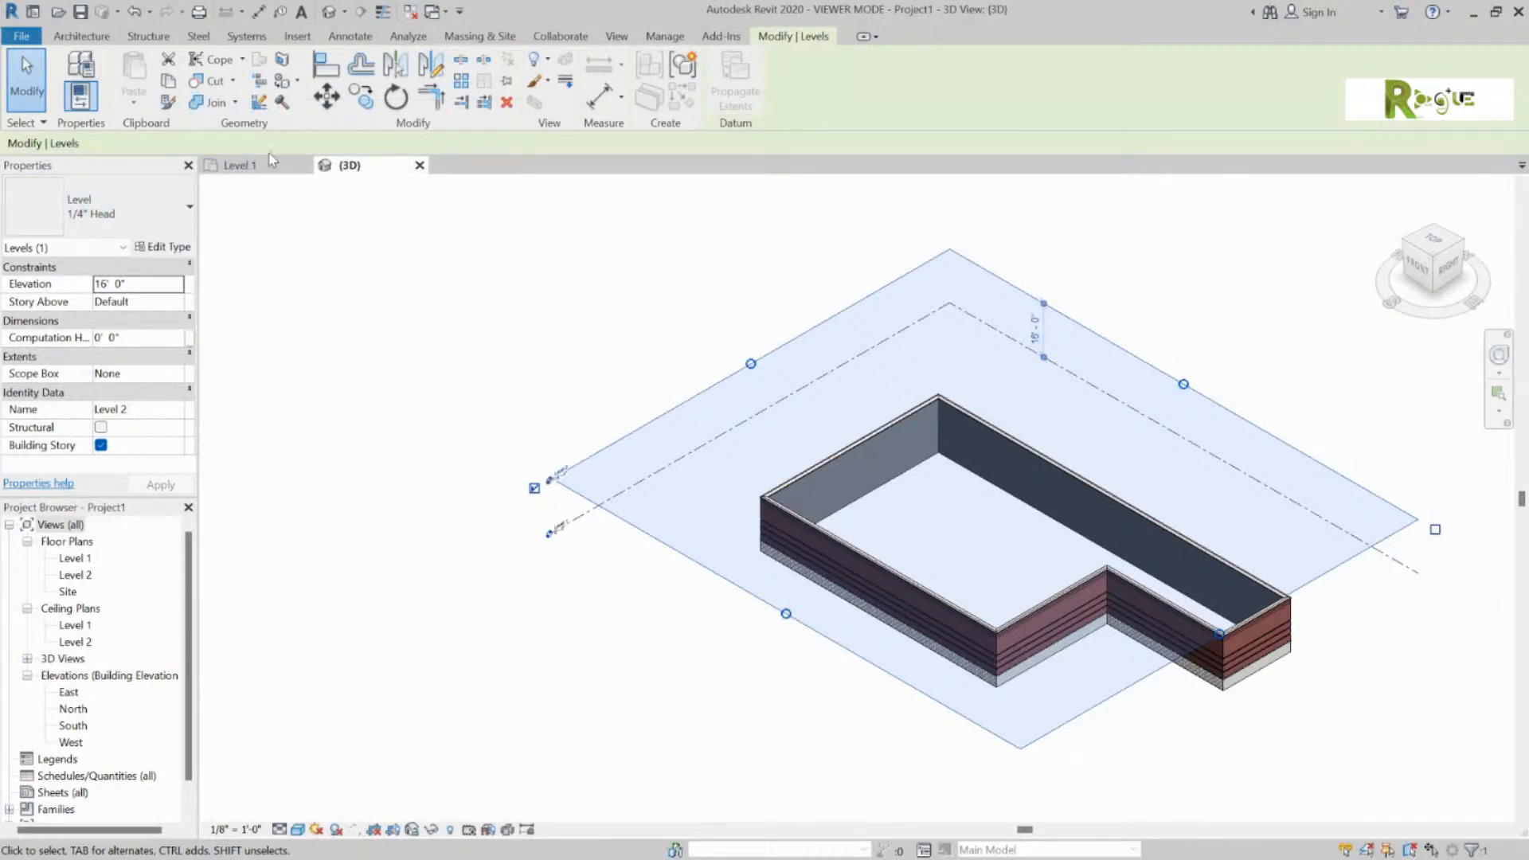
click(279, 164)
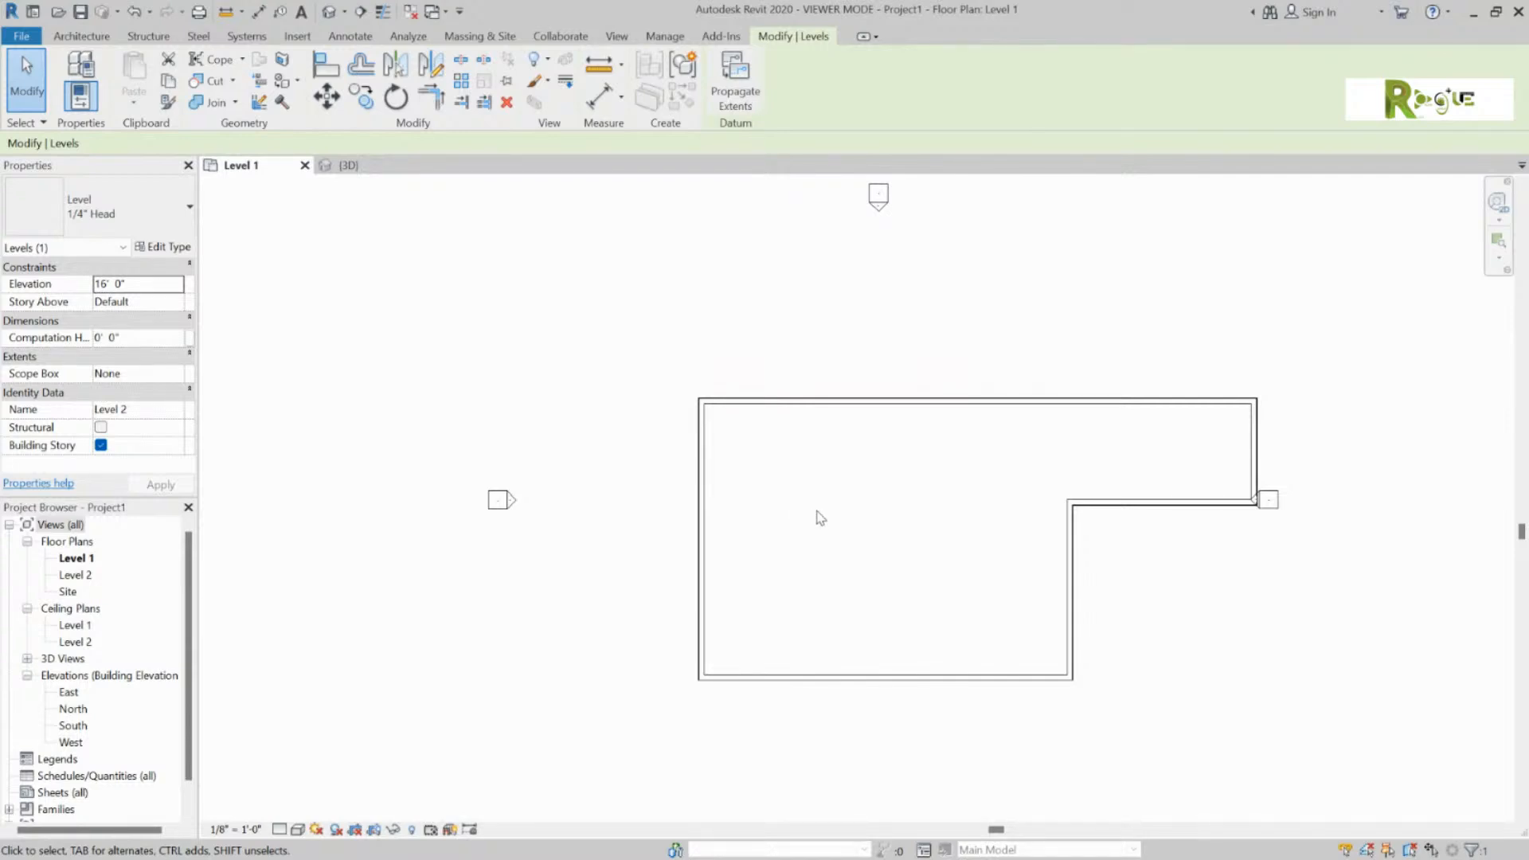
Step: Tab-select all seven walls and nudge the L-shaped outline left with the arrow keys
key(Tab)
click(712, 438)
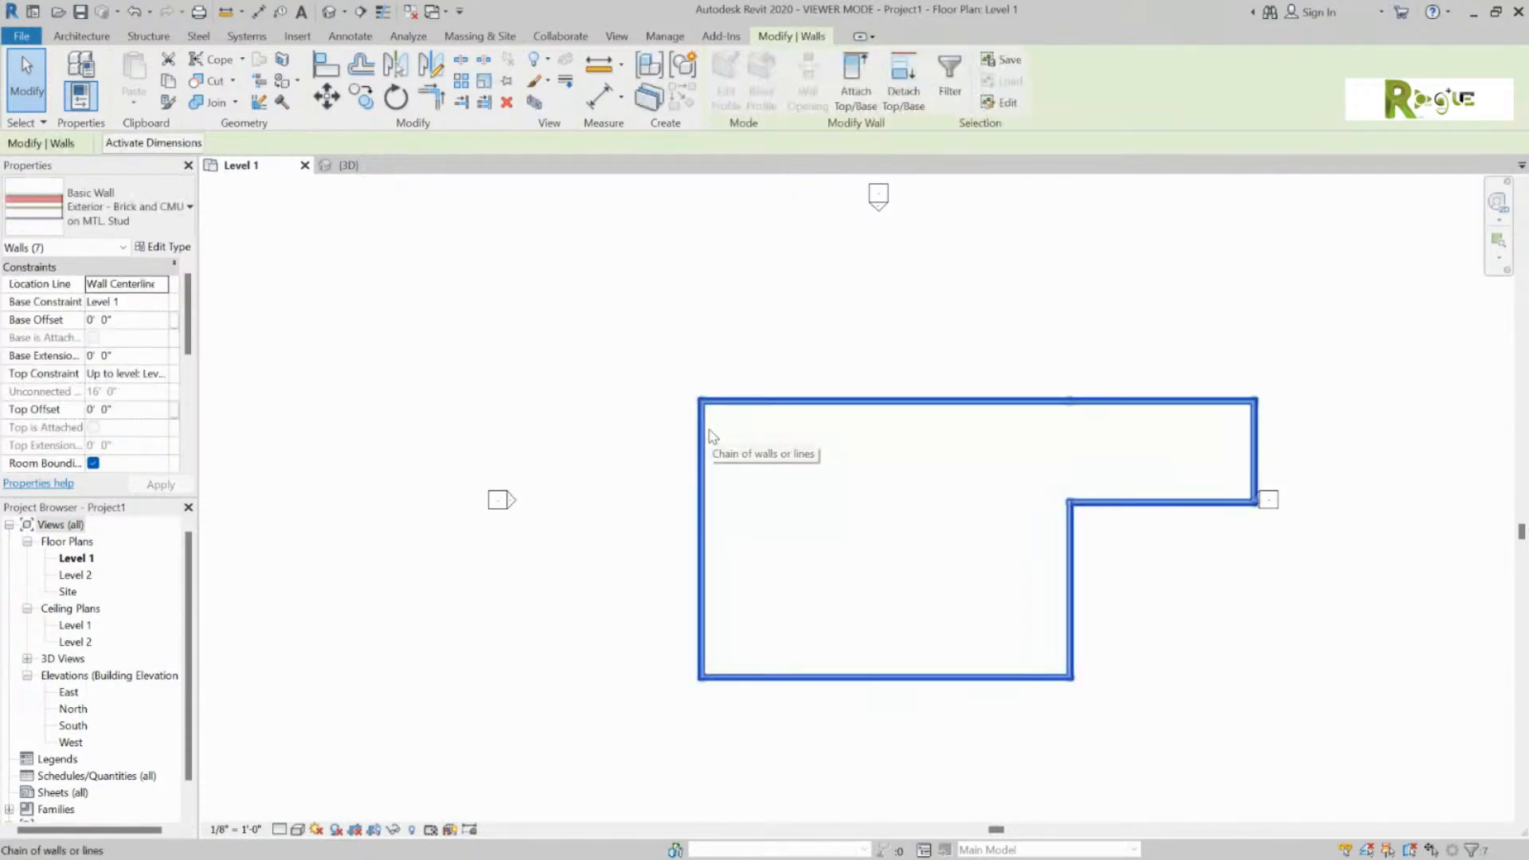
key(Left)
key(Left)
key(Left)
key(Left)
key(Left)
key(Left)
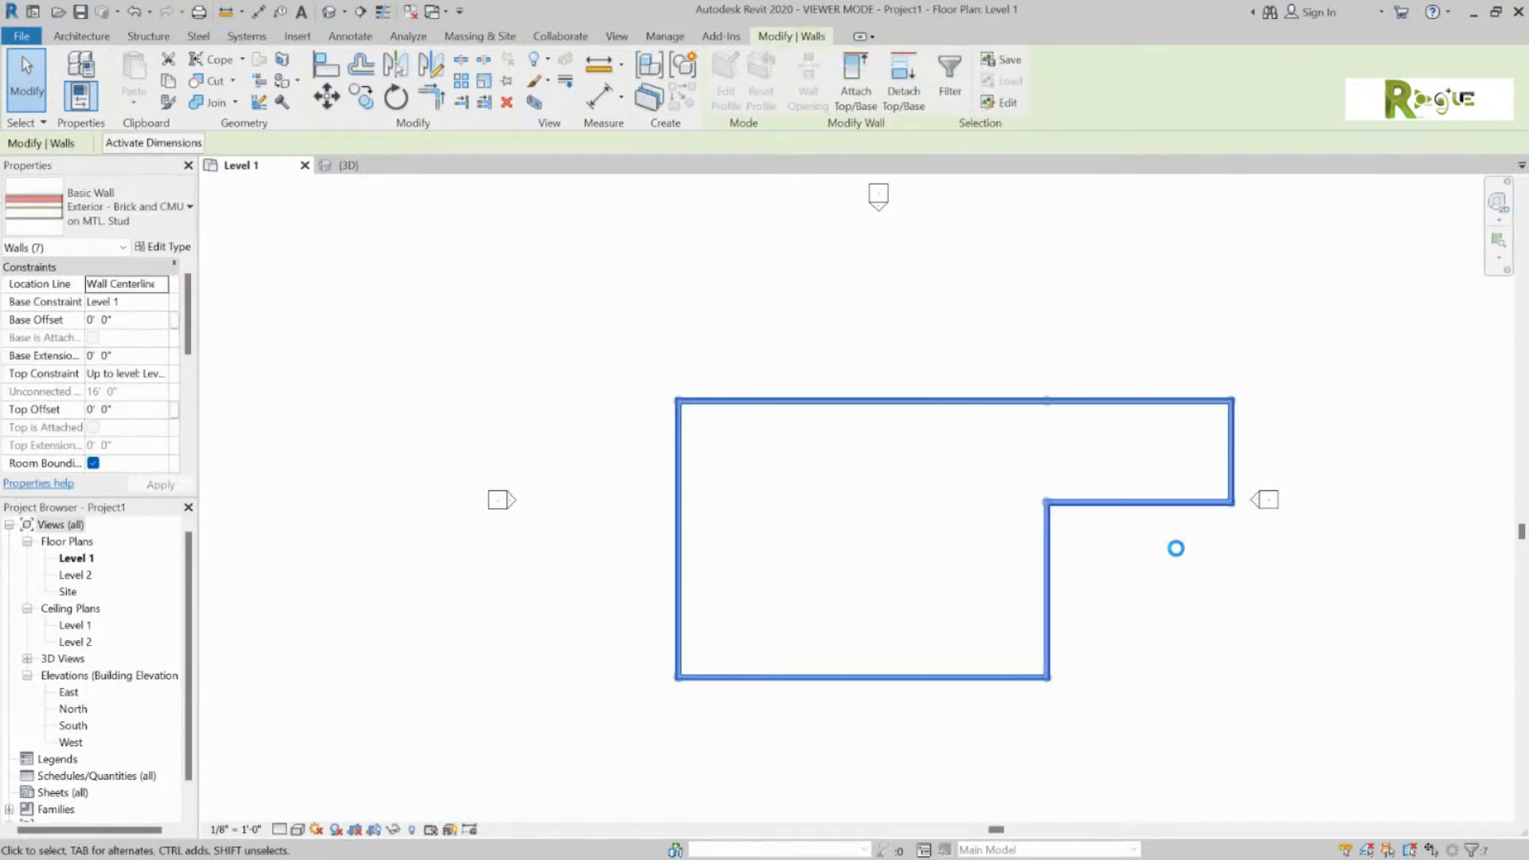
key(Left)
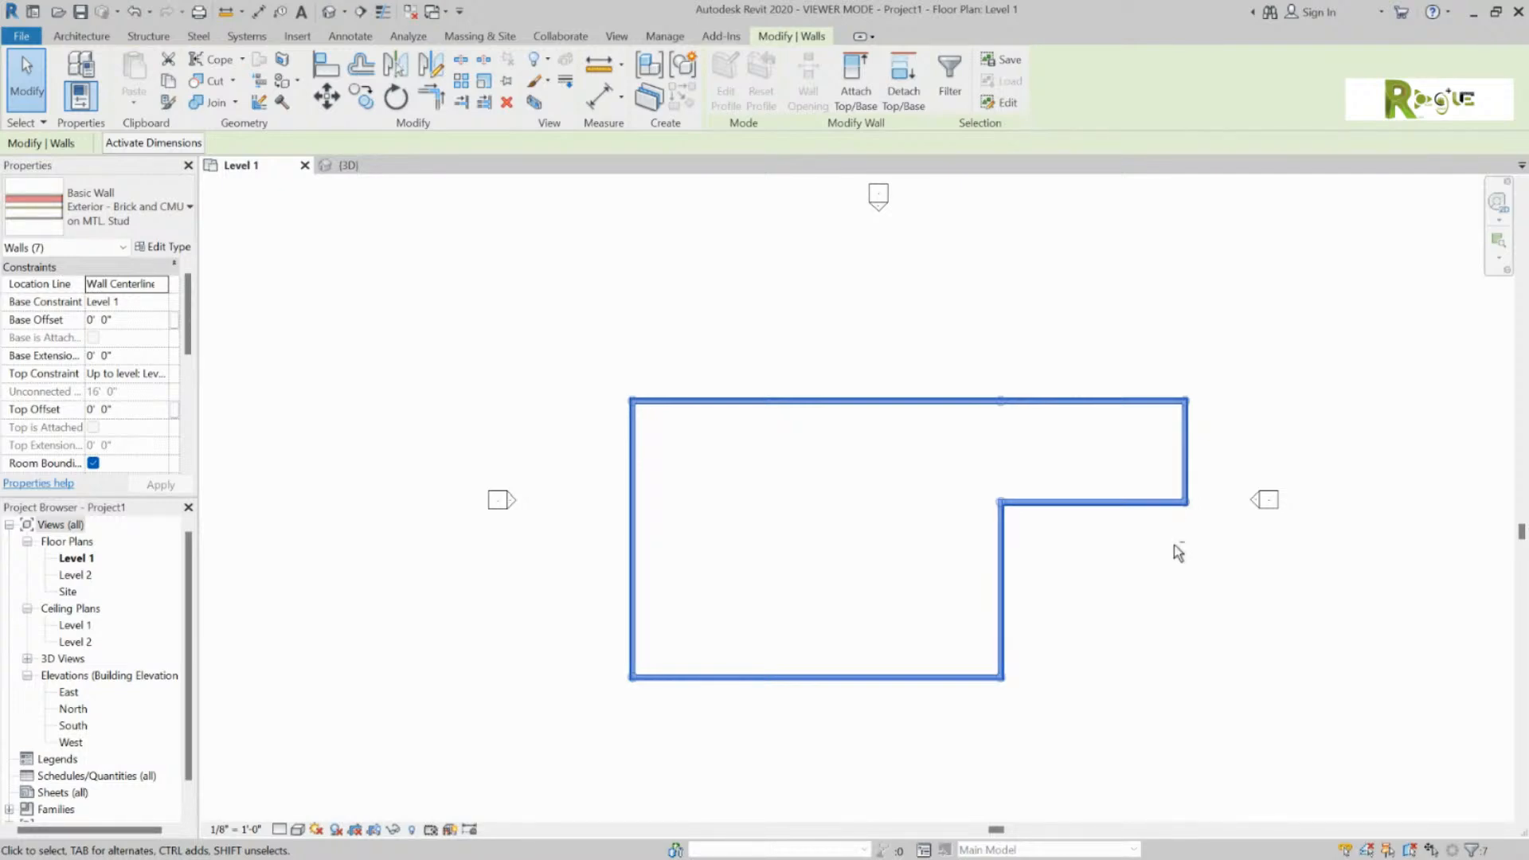
key(shift+Left)
key(shift+Right)
key(shift+Left)
key(shift+Right)
key(shift+Left)
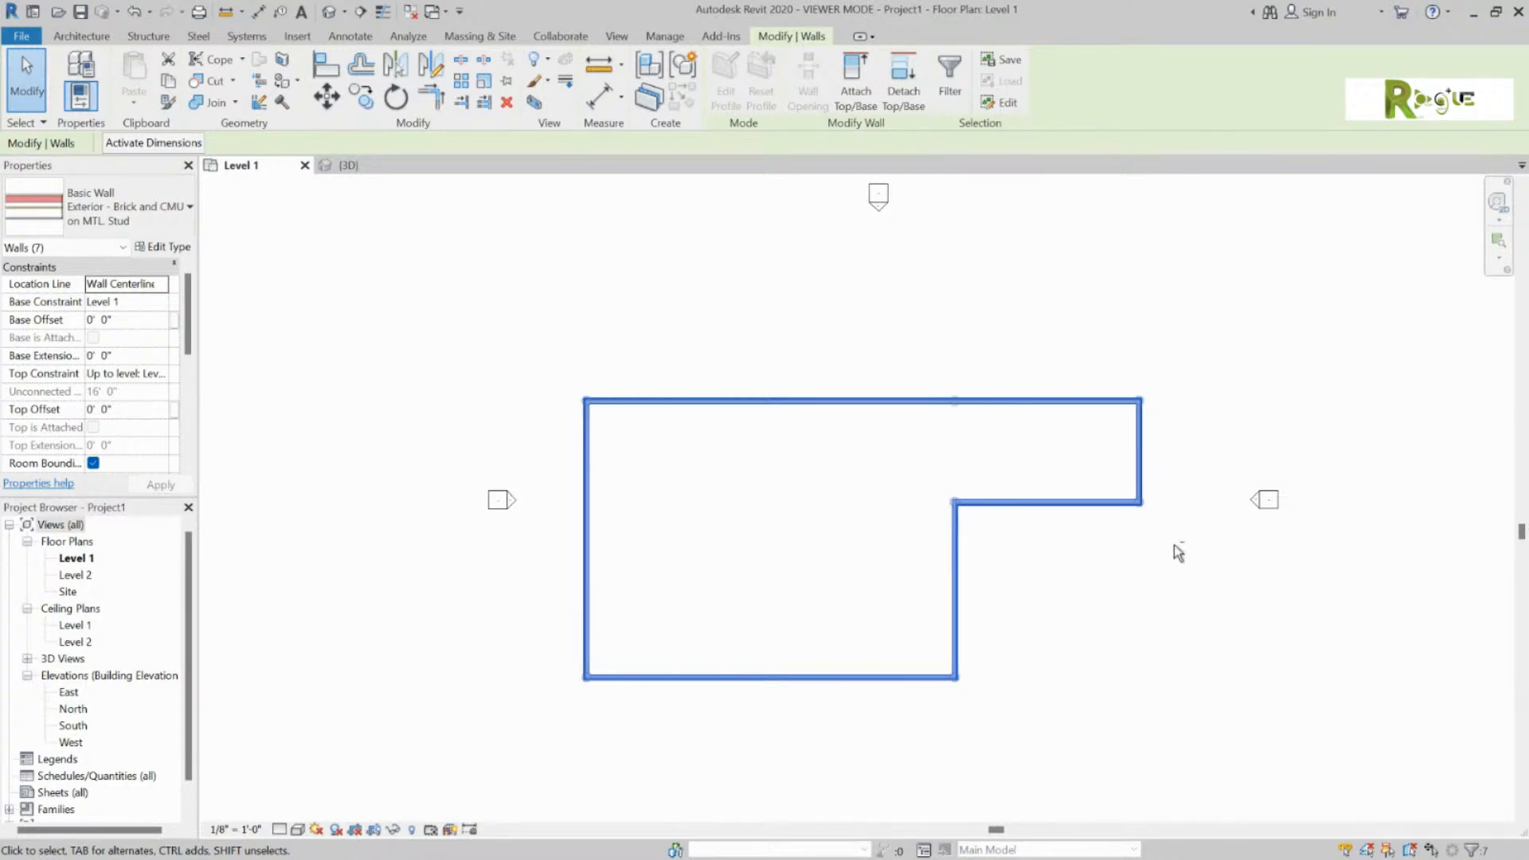
key(shift+Right)
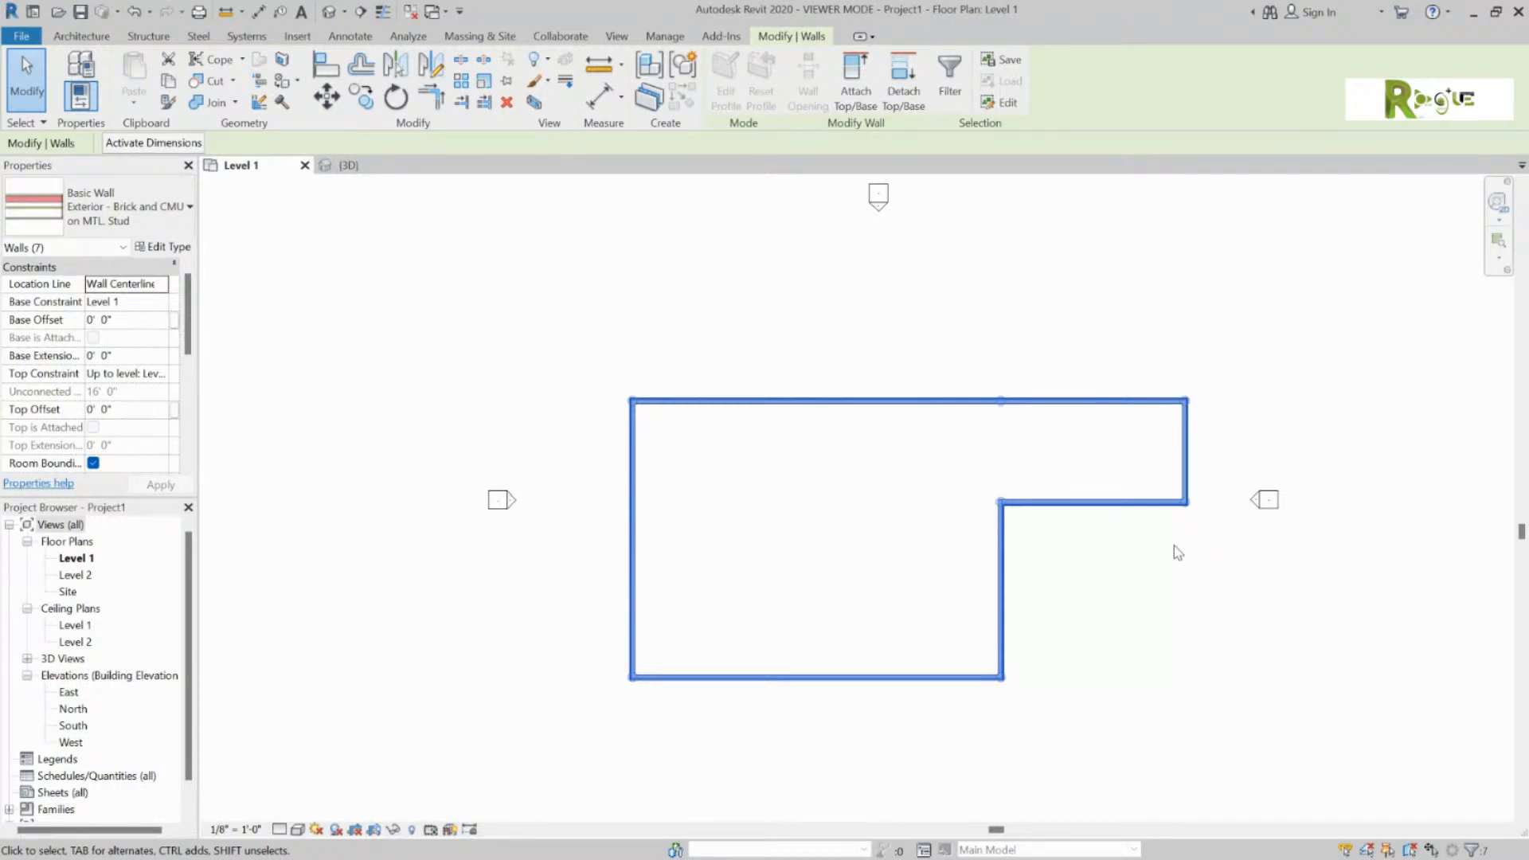
scroll(1003, 404, up, 5)
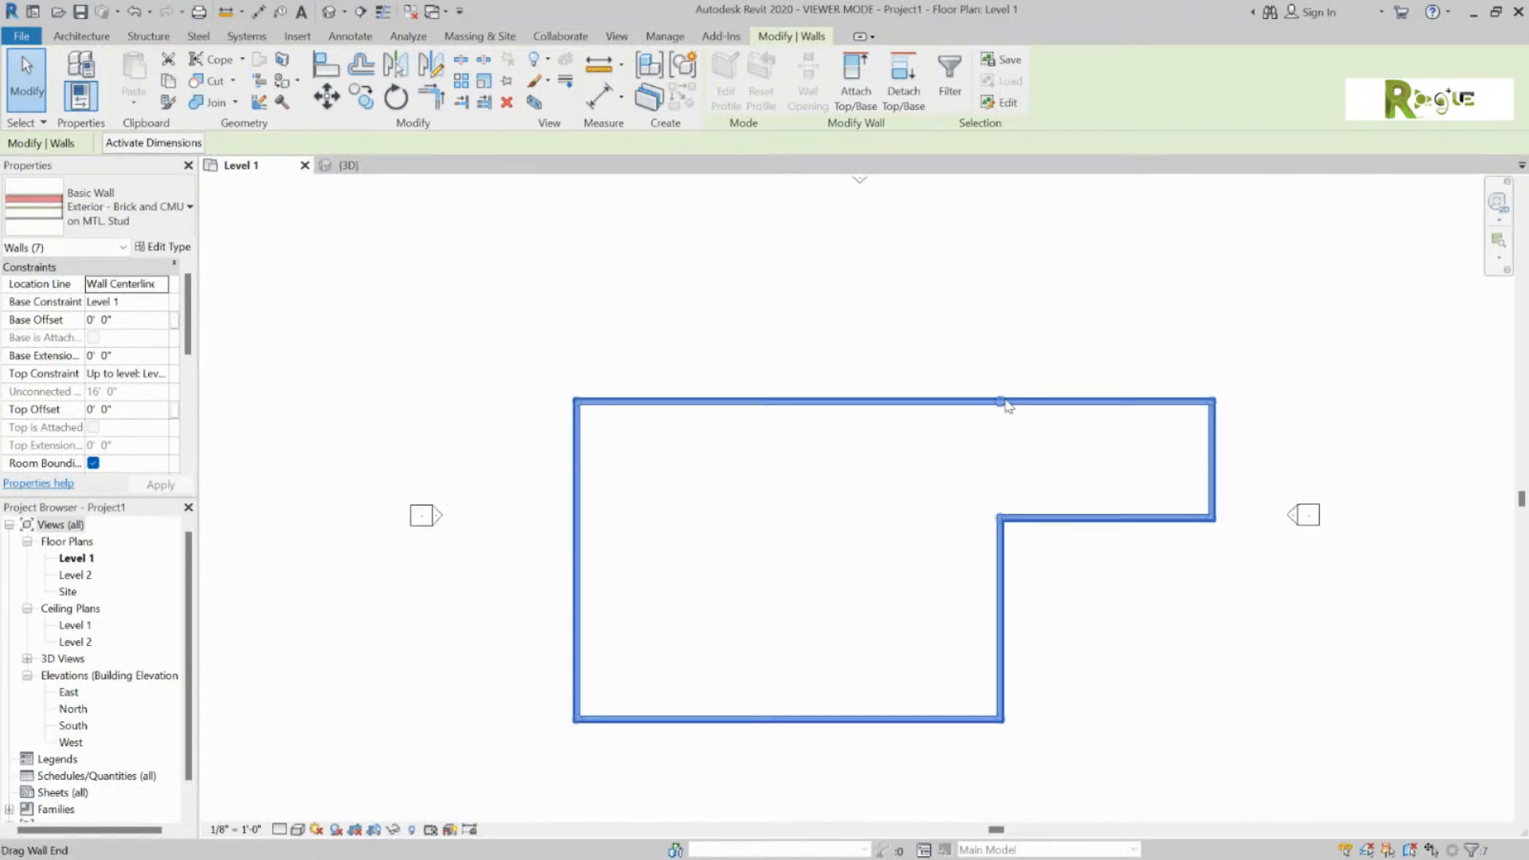
scroll(1004, 407, up, 2)
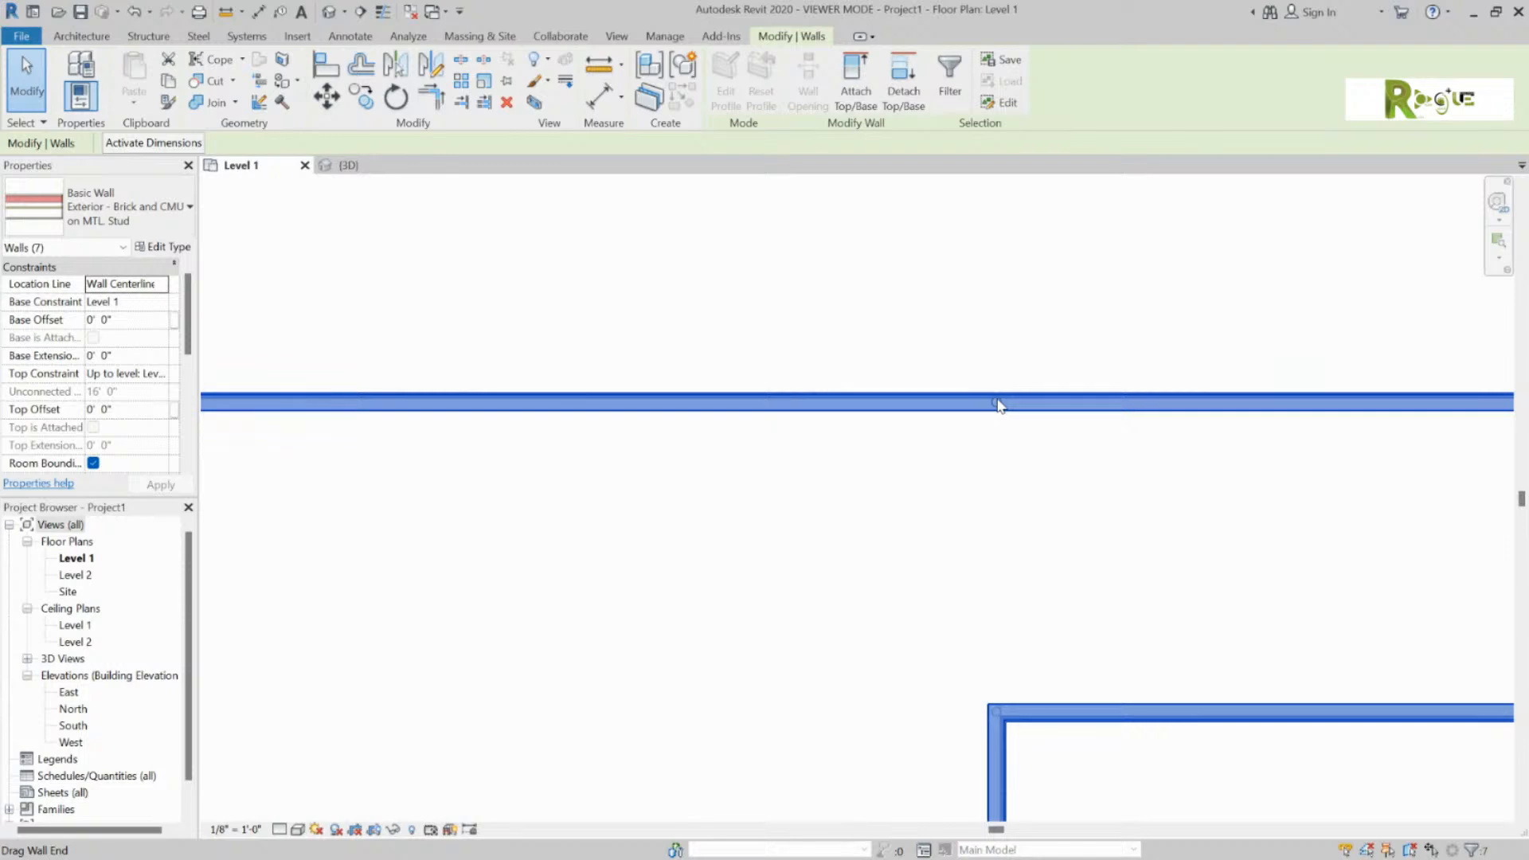
scroll(999, 404, down, 3)
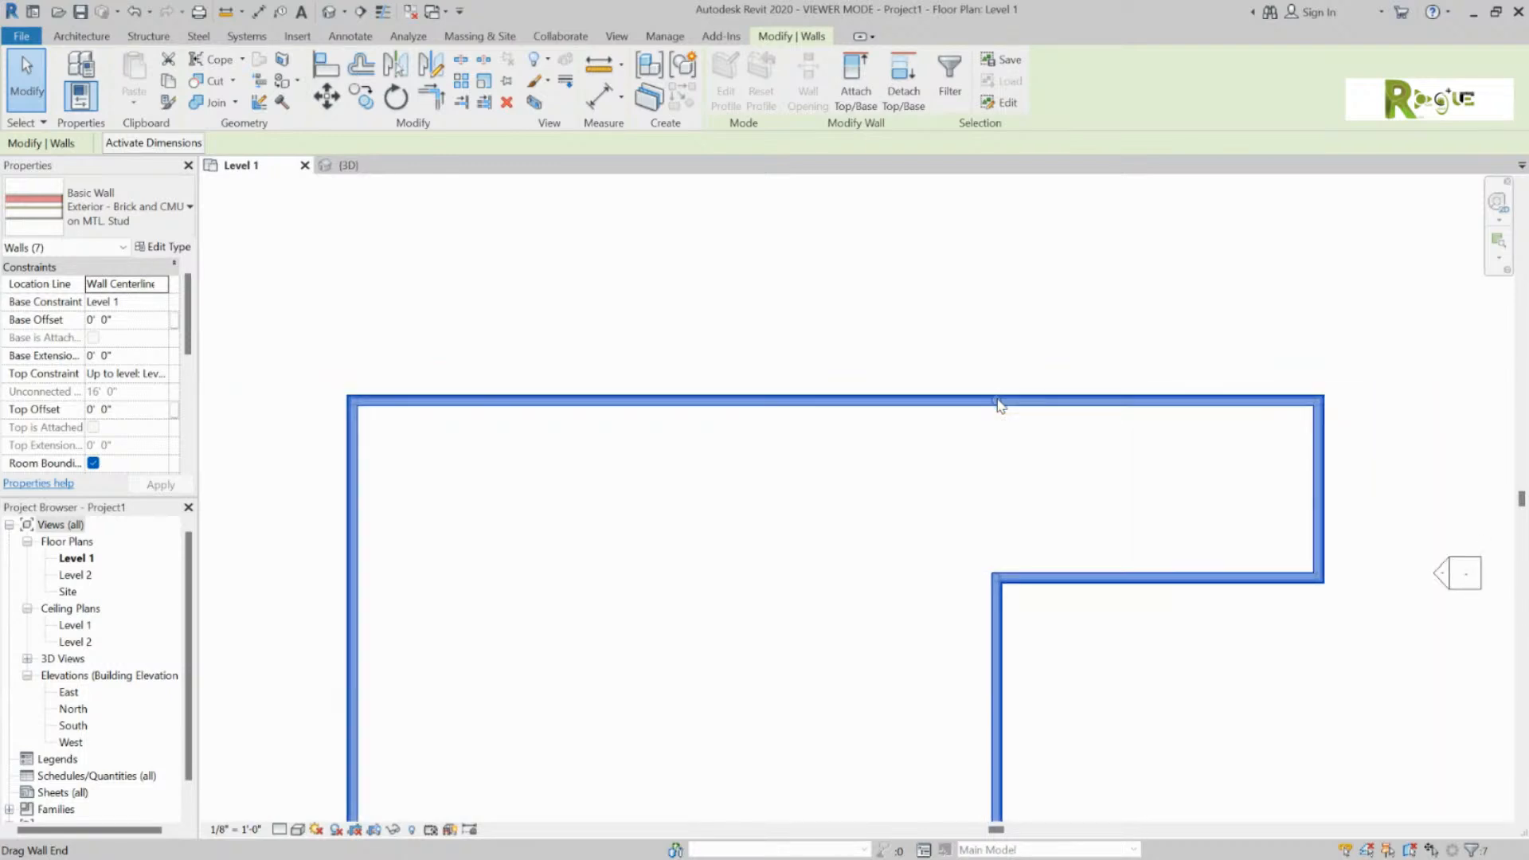
key(w)
key(a)
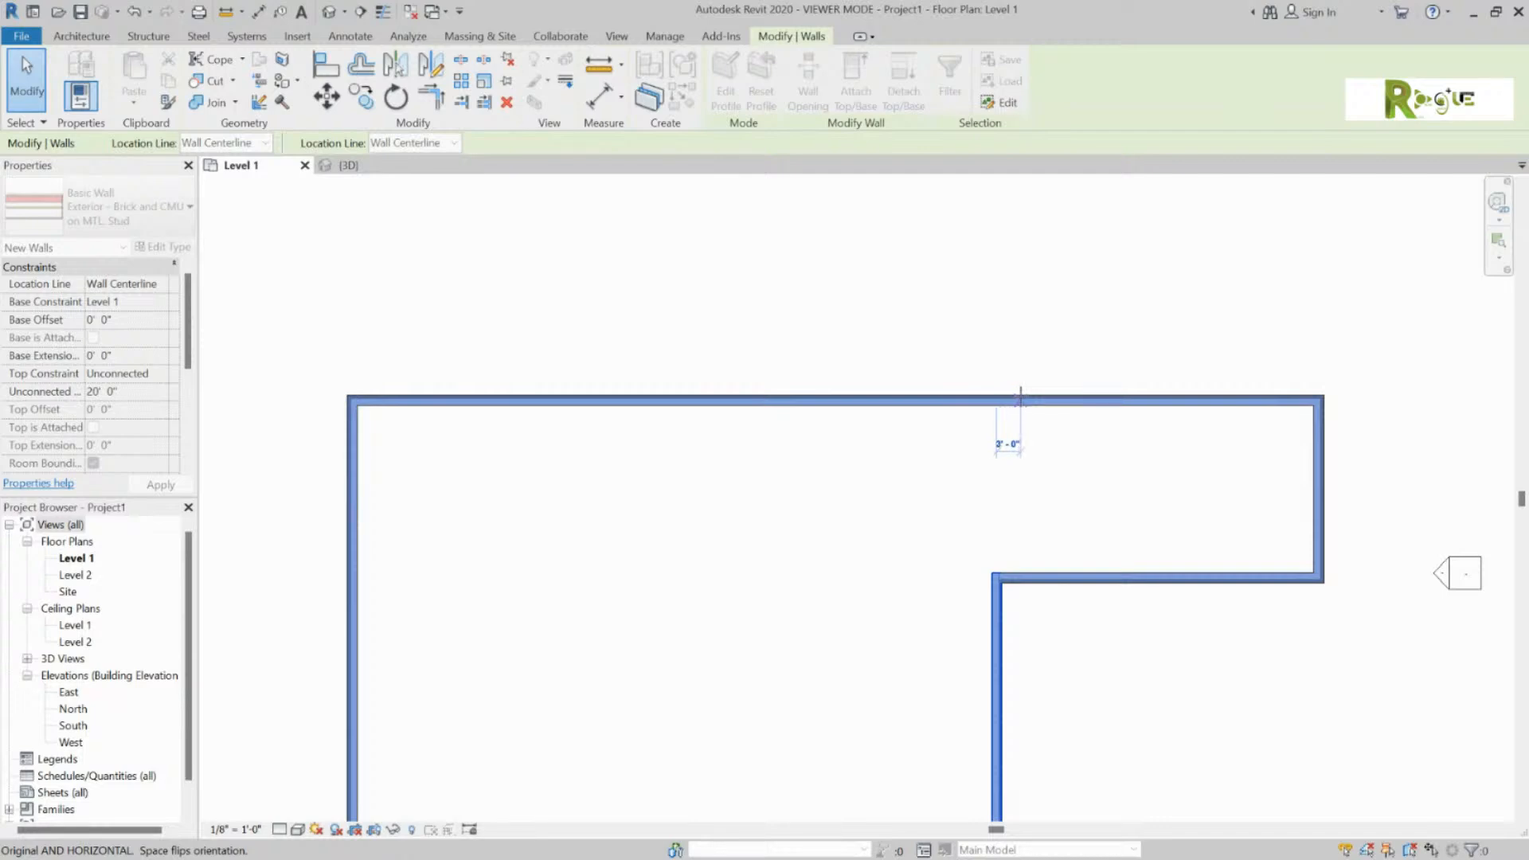
click(995, 402)
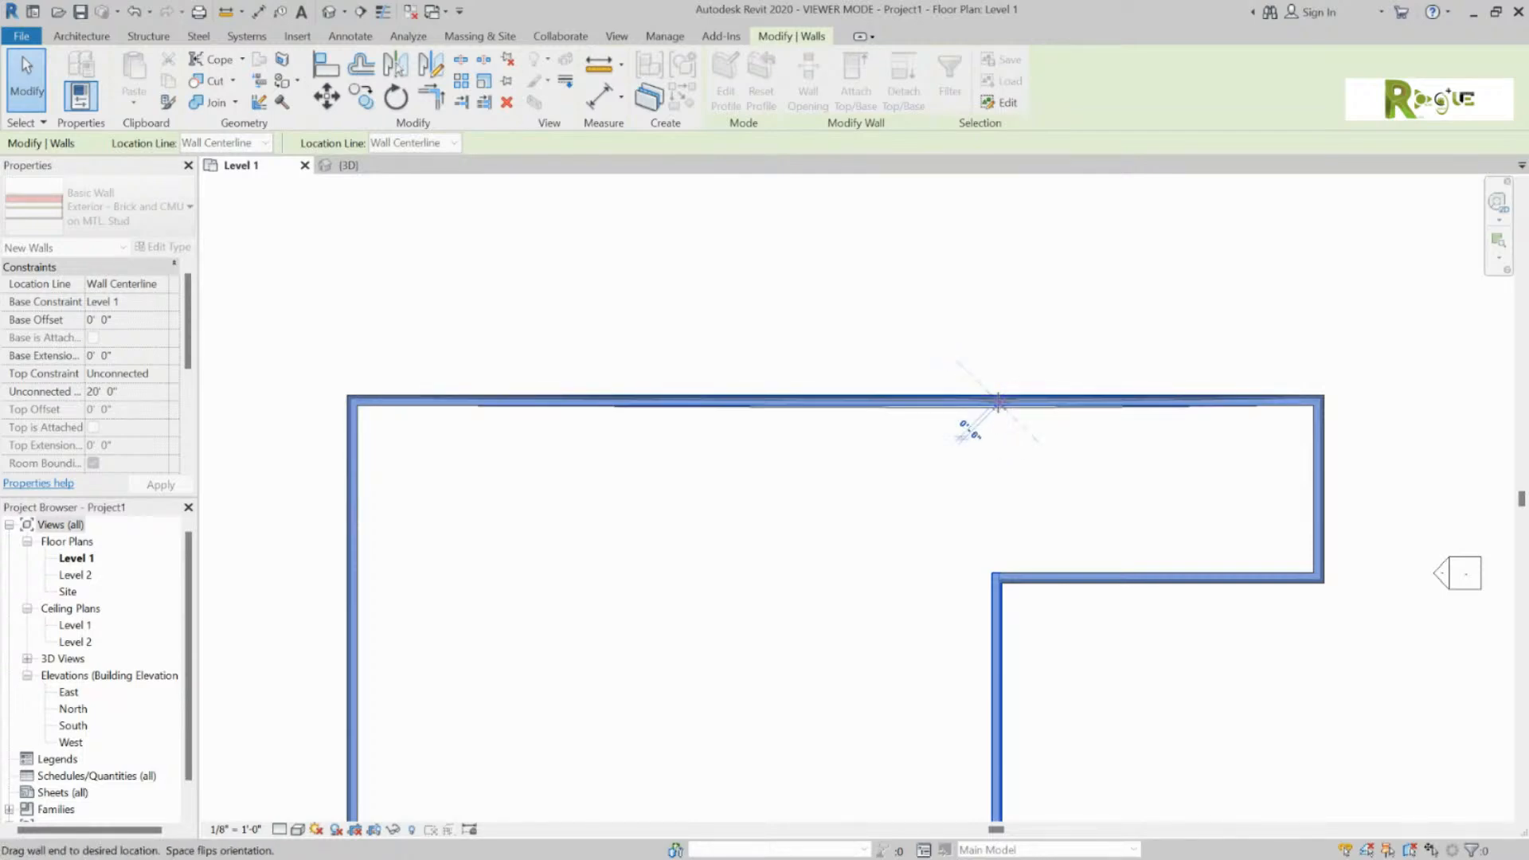
key(Escape)
key(Escape)
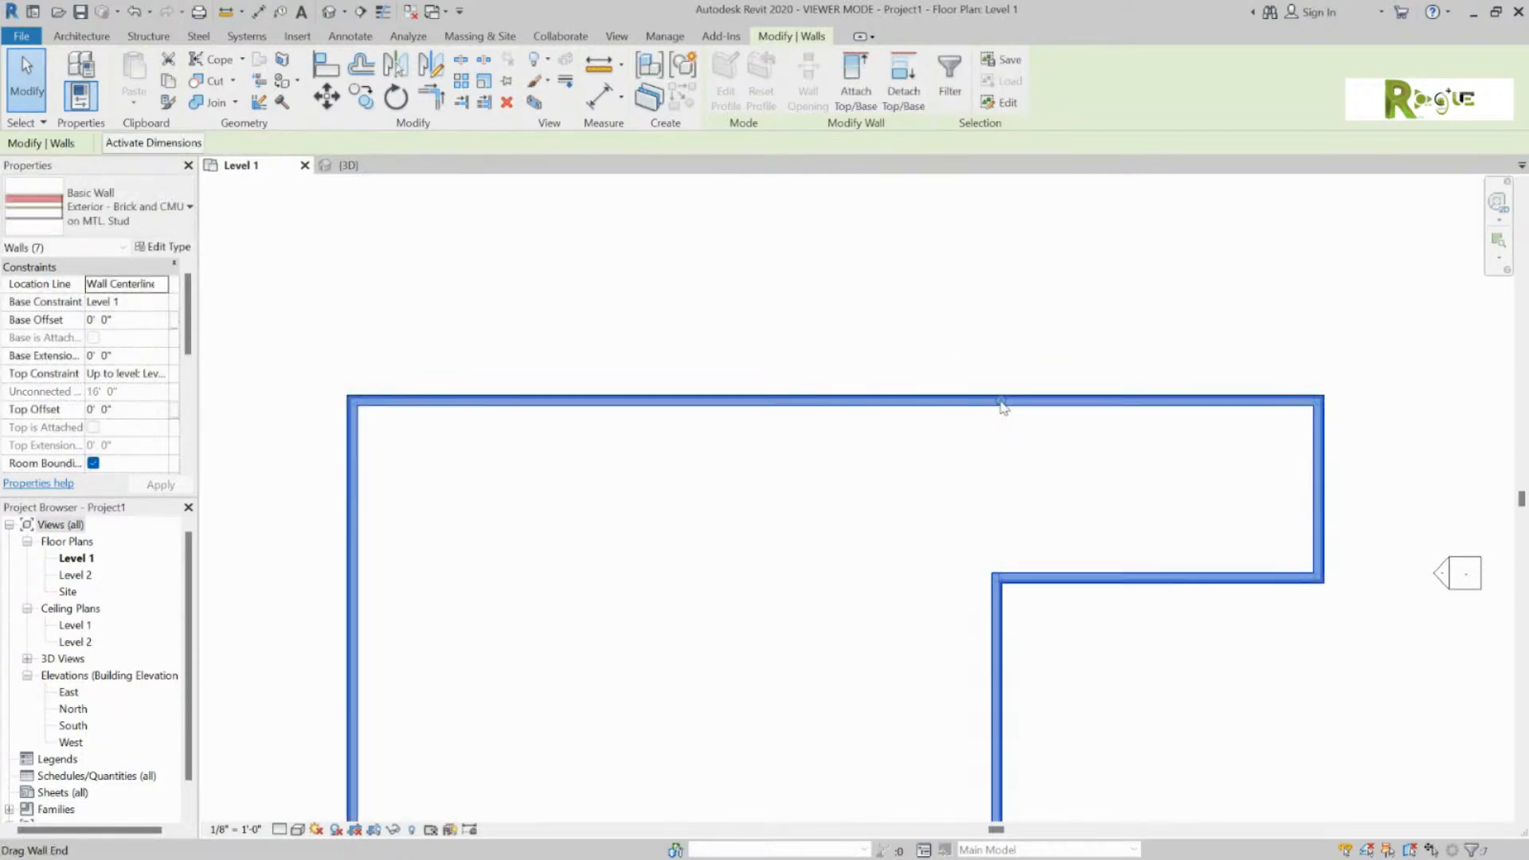
click(1047, 415)
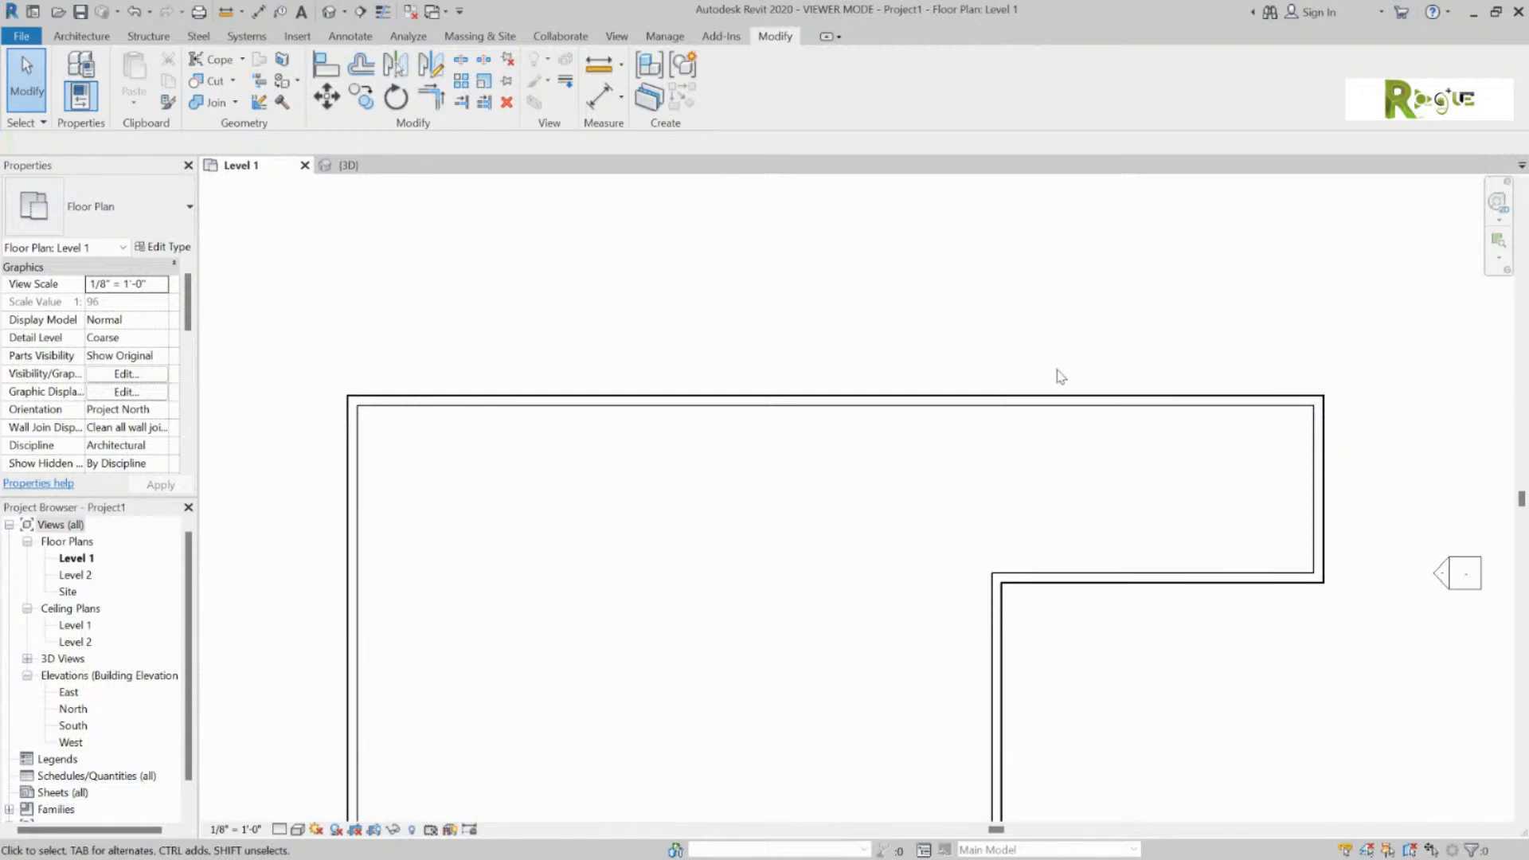
click(1067, 399)
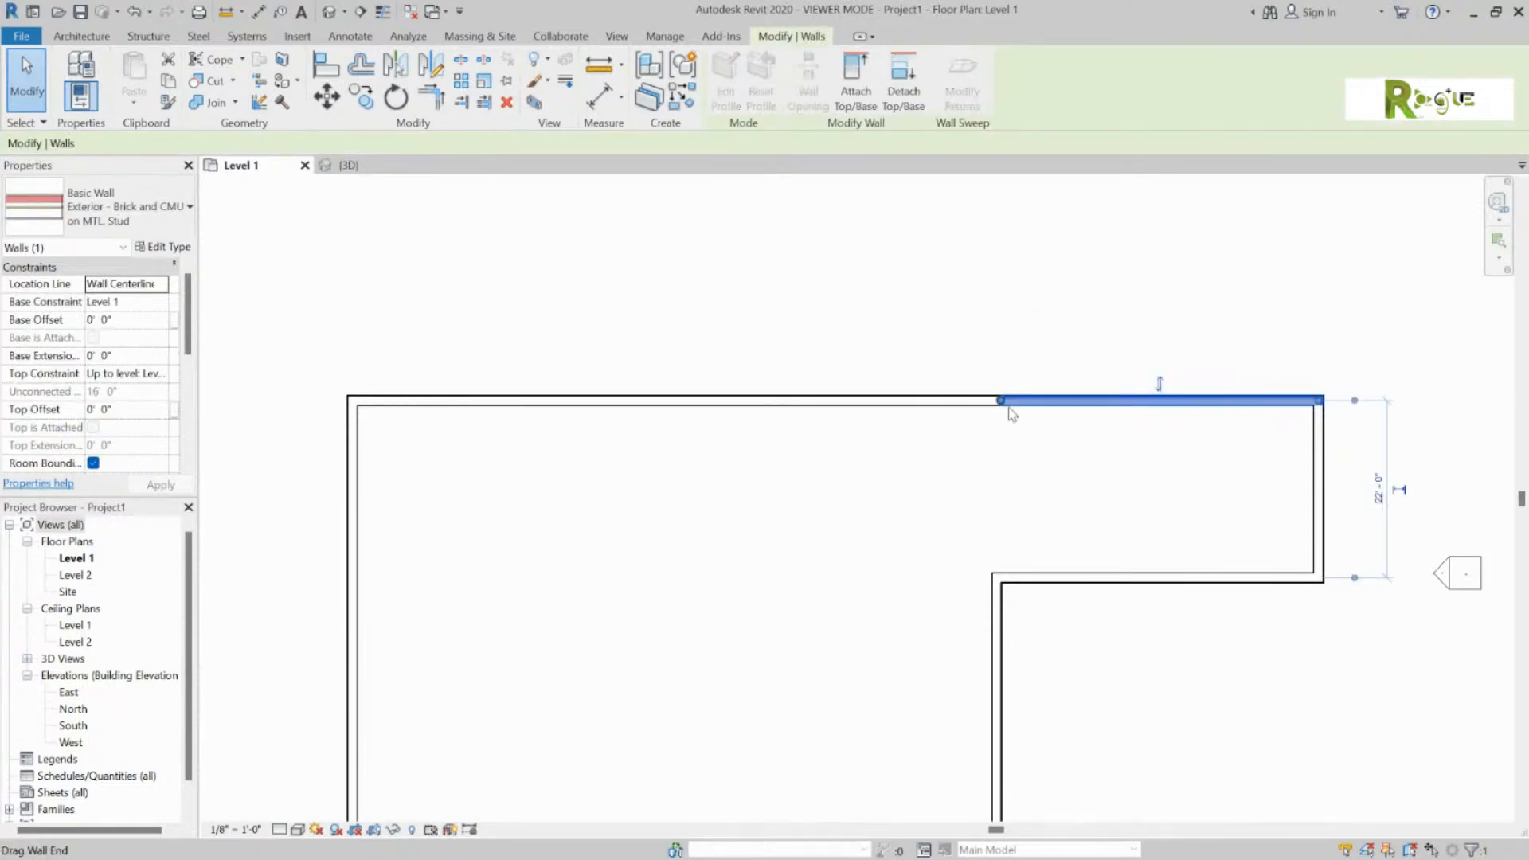
drag(1005, 408, 1283, 400)
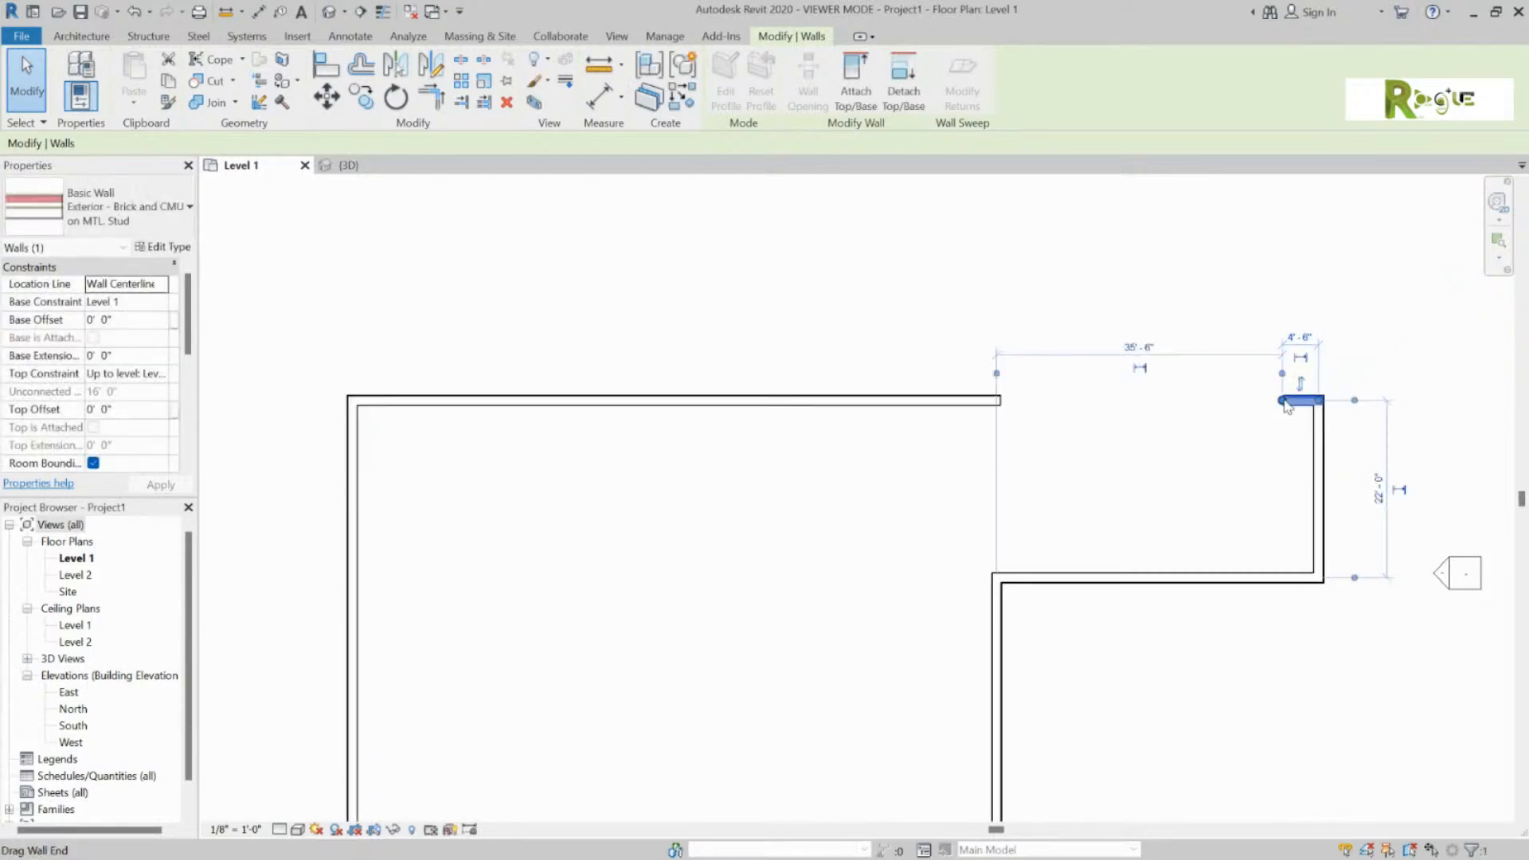
click(1151, 402)
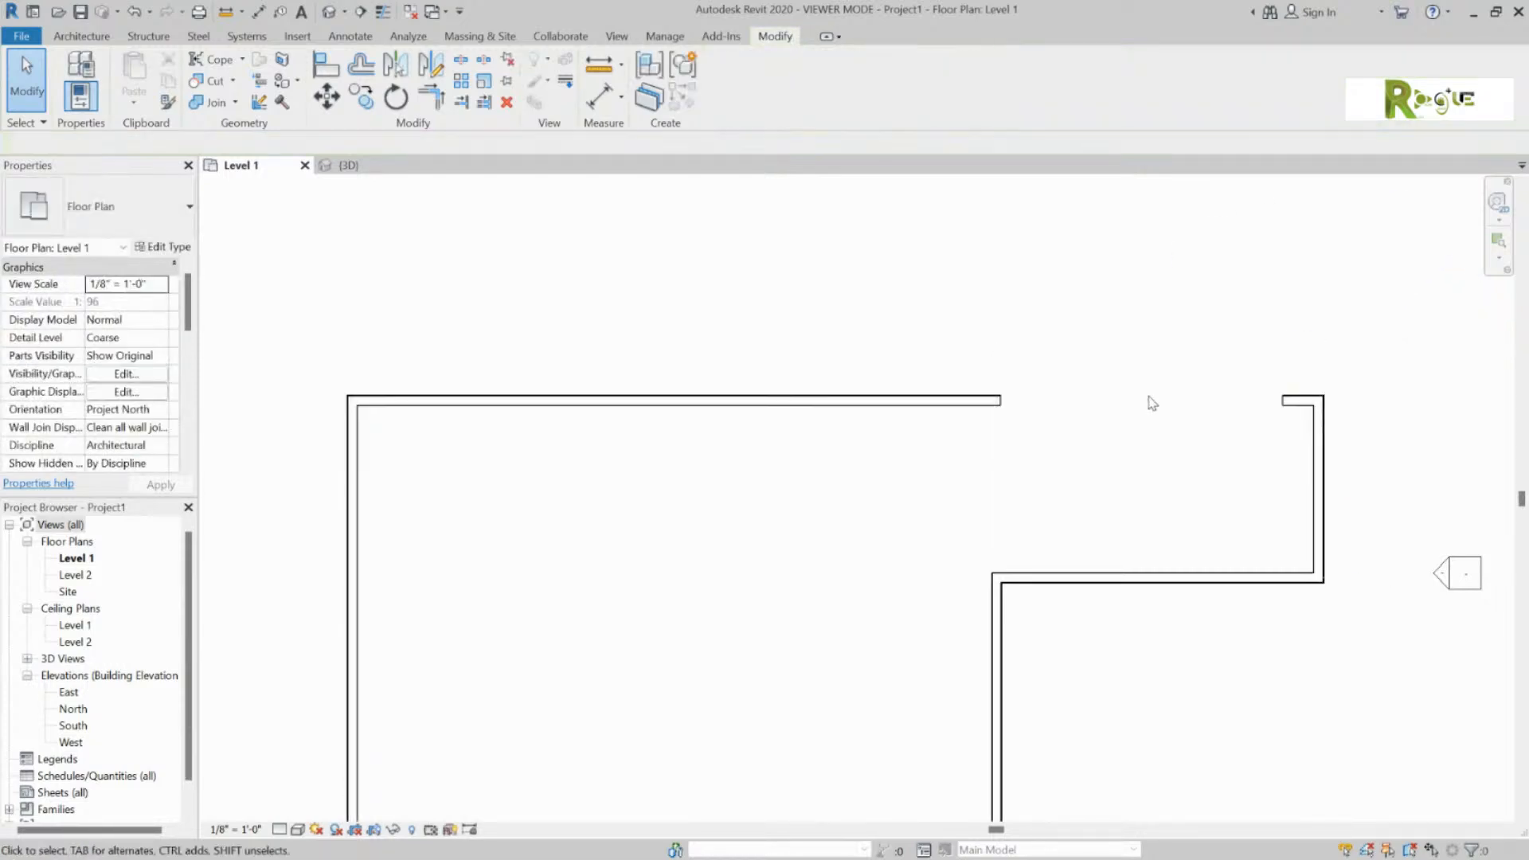
click(1291, 404)
drag(1284, 400, 1001, 400)
click(1150, 468)
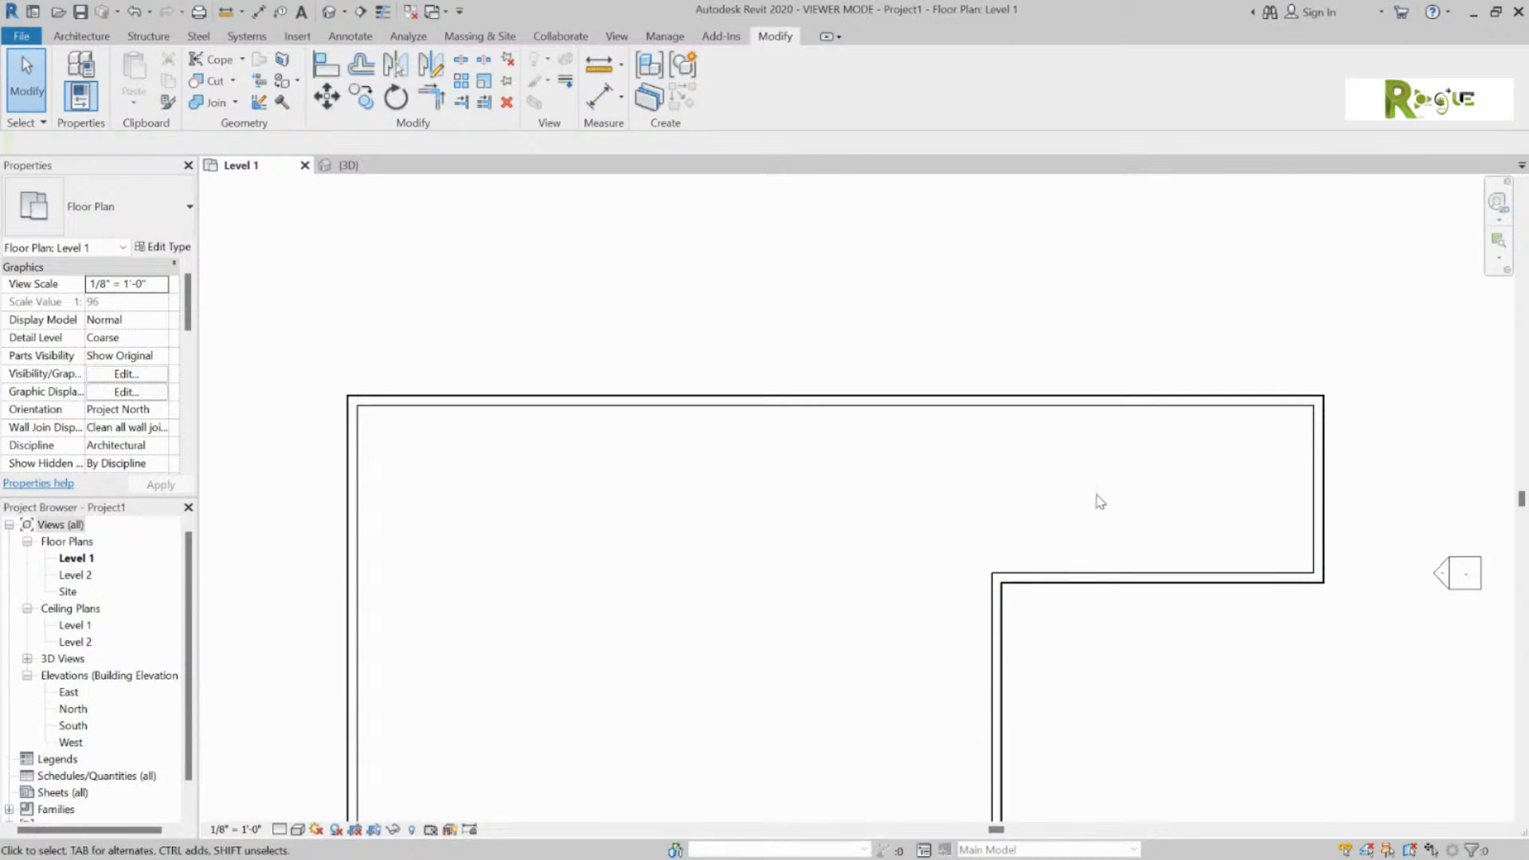
scroll(1052, 488, down, 2)
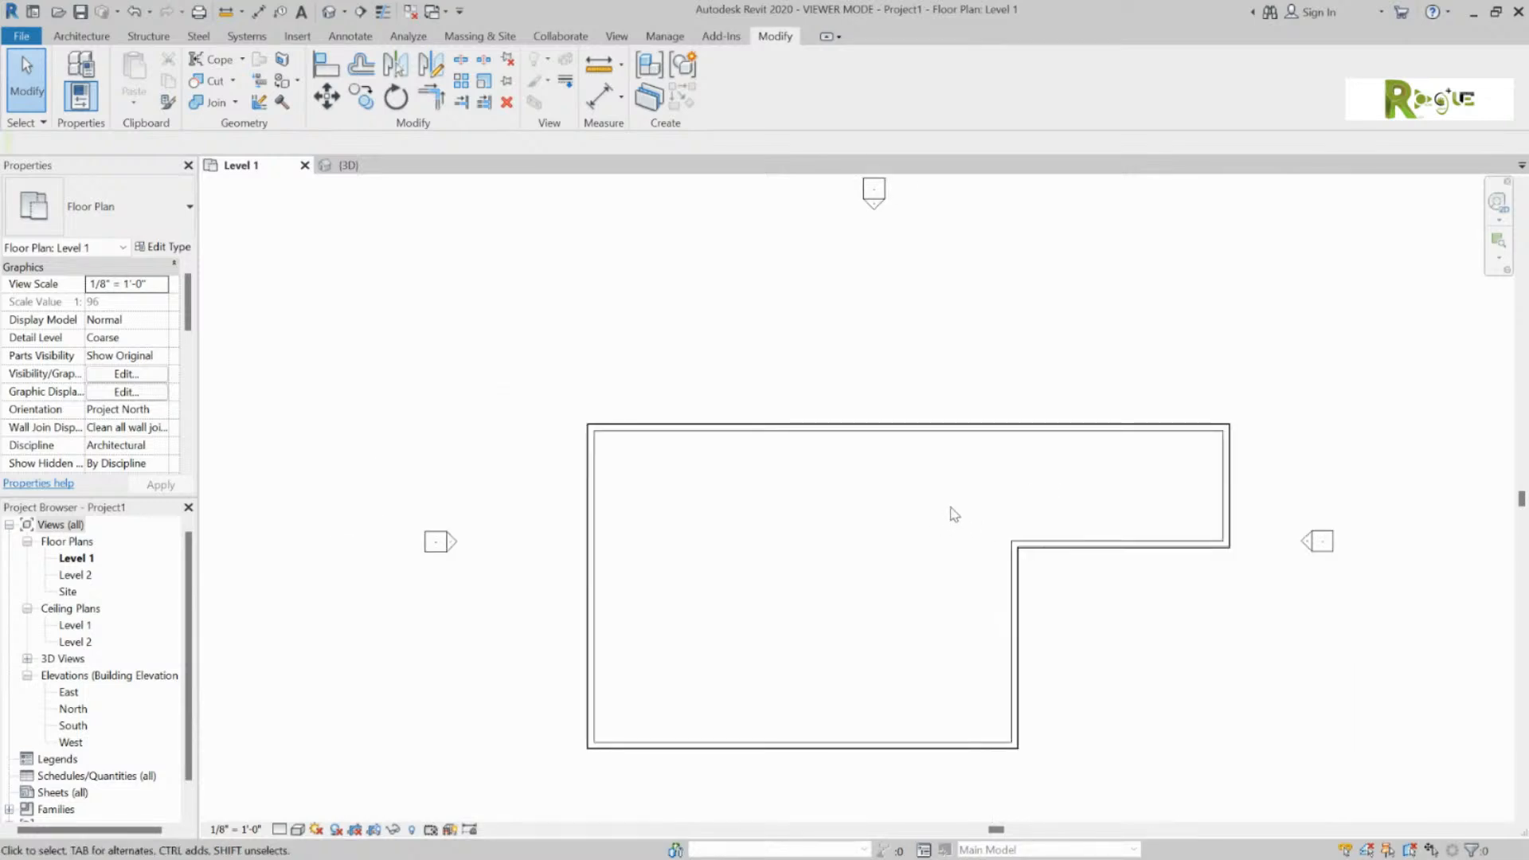
Step: Start the Wall tool and choose the Interior - 4 7/8" Partition (1-hr) wall type
click(81, 36)
click(73, 76)
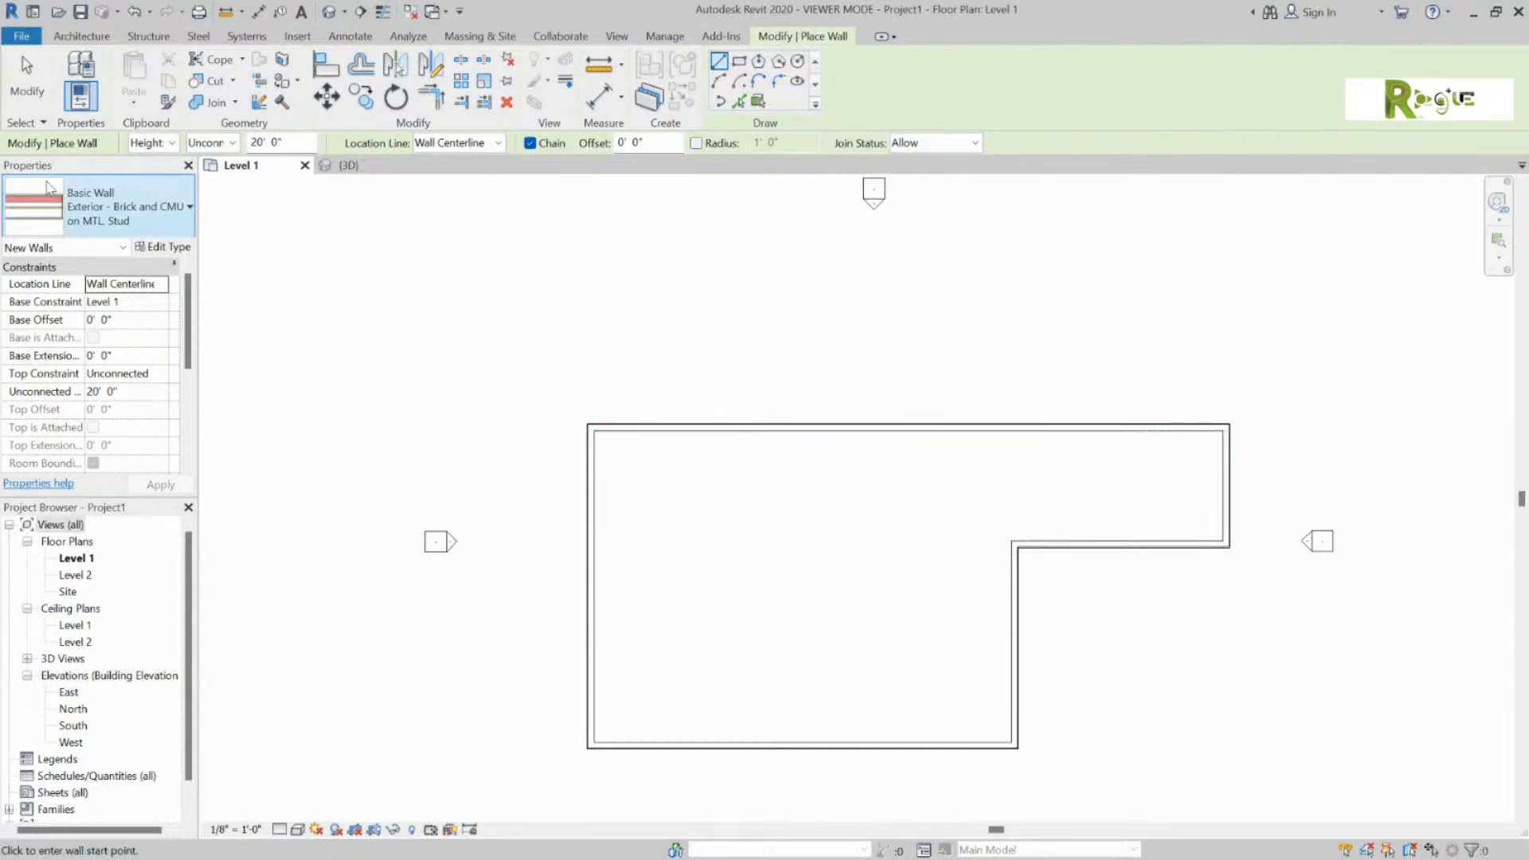
click(188, 209)
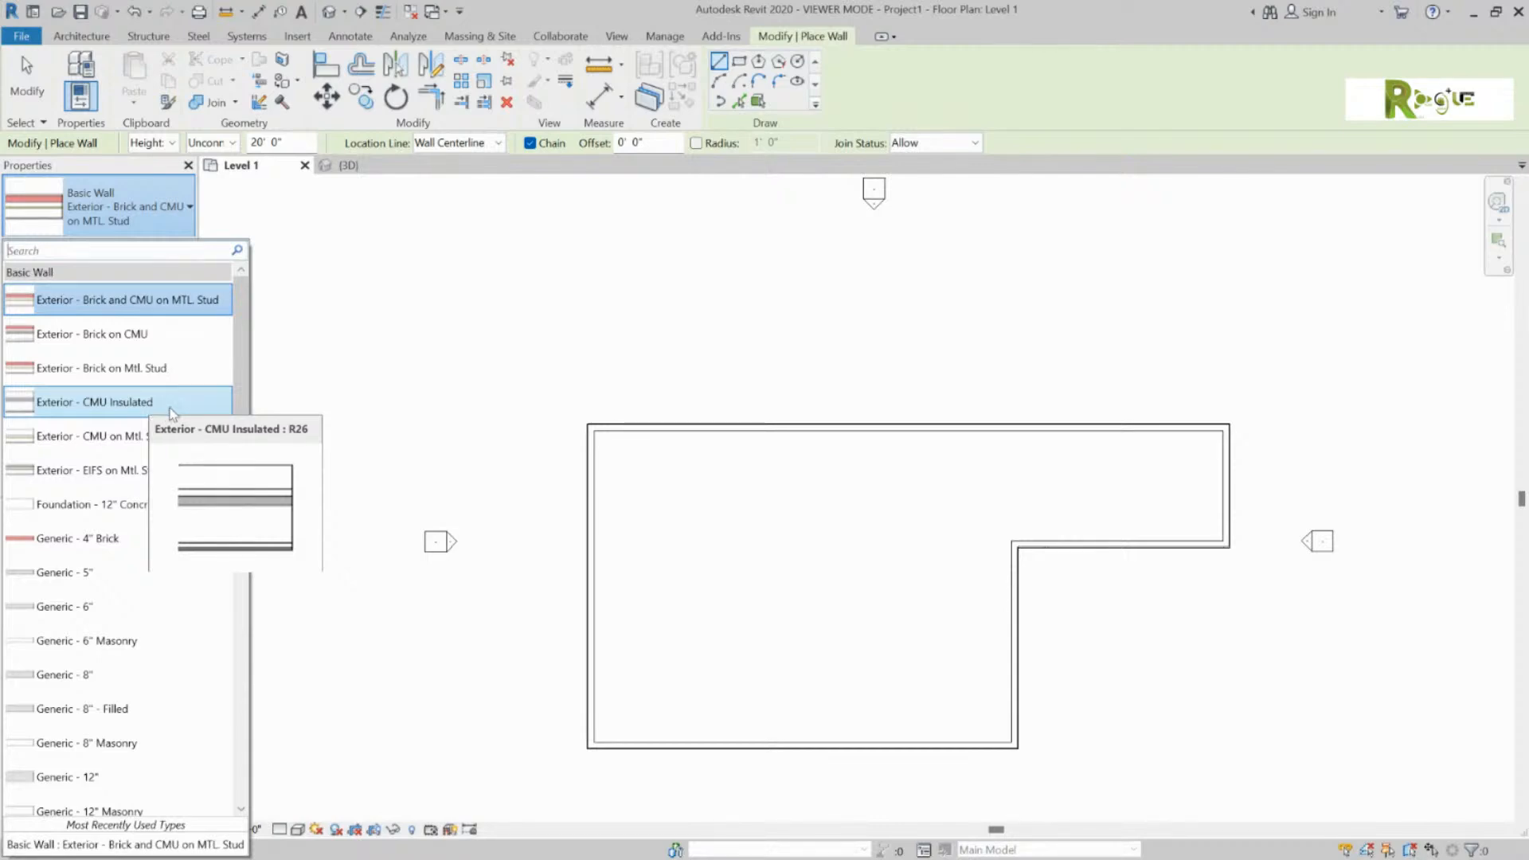
scroll(196, 514, down, 2)
scroll(197, 516, down, 2)
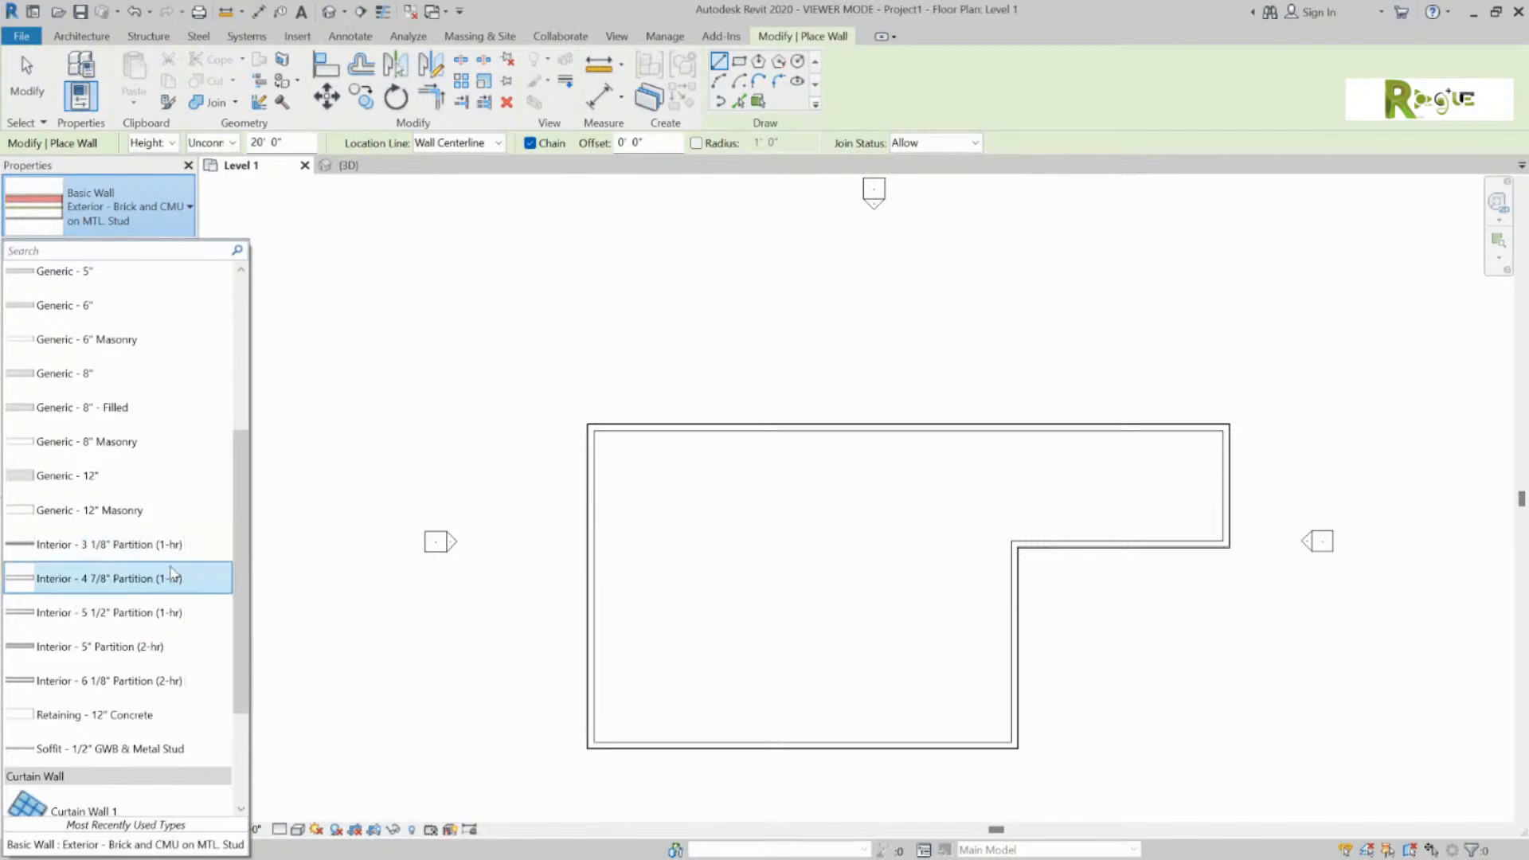
click(171, 578)
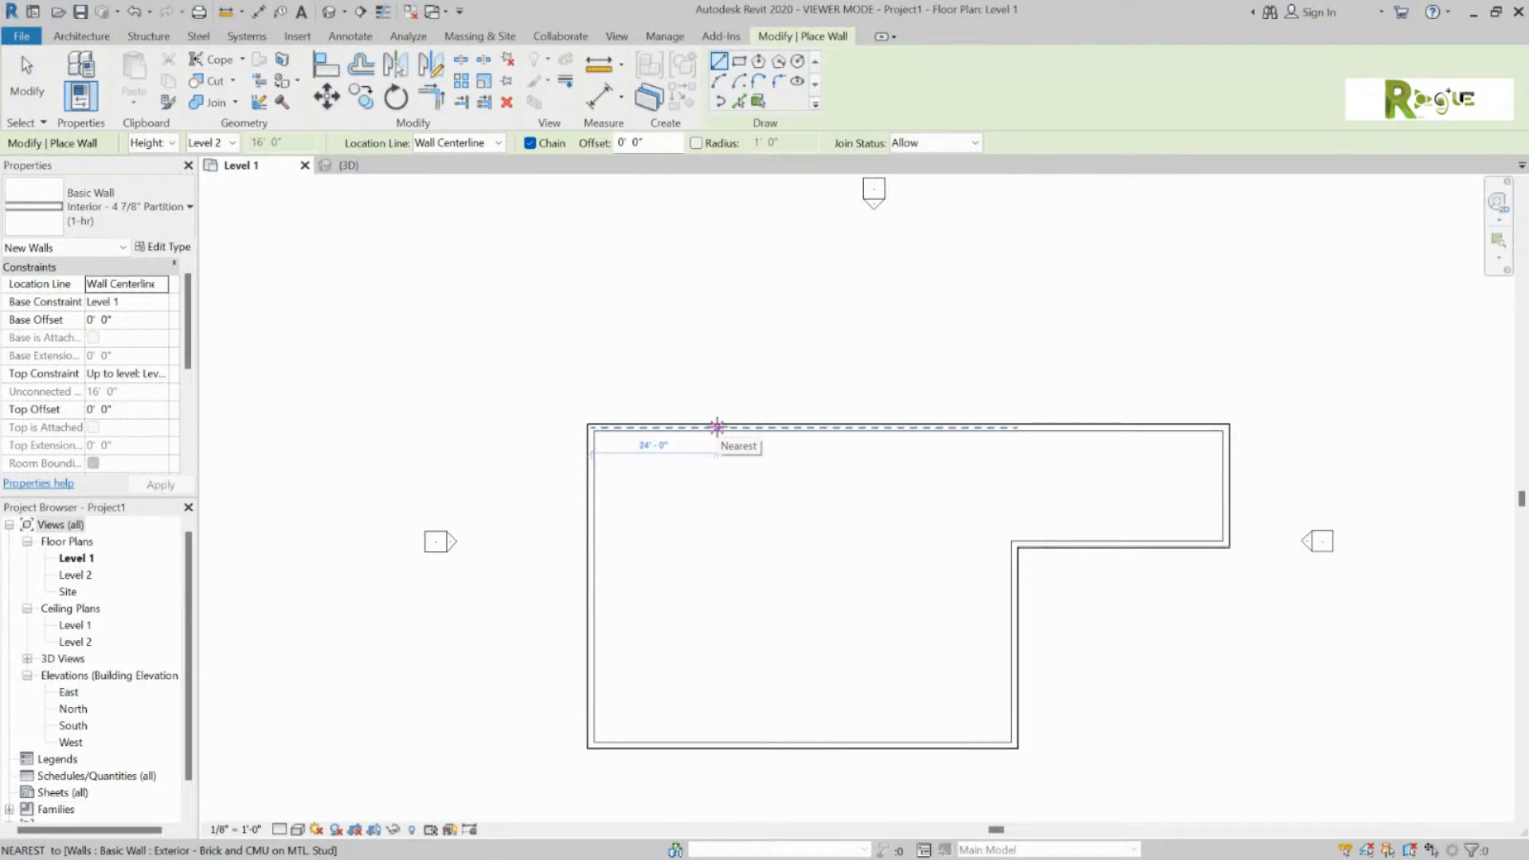
Step: Draw a partition 22'-0" down from the top wall, then left to the left exterior wall
click(716, 427)
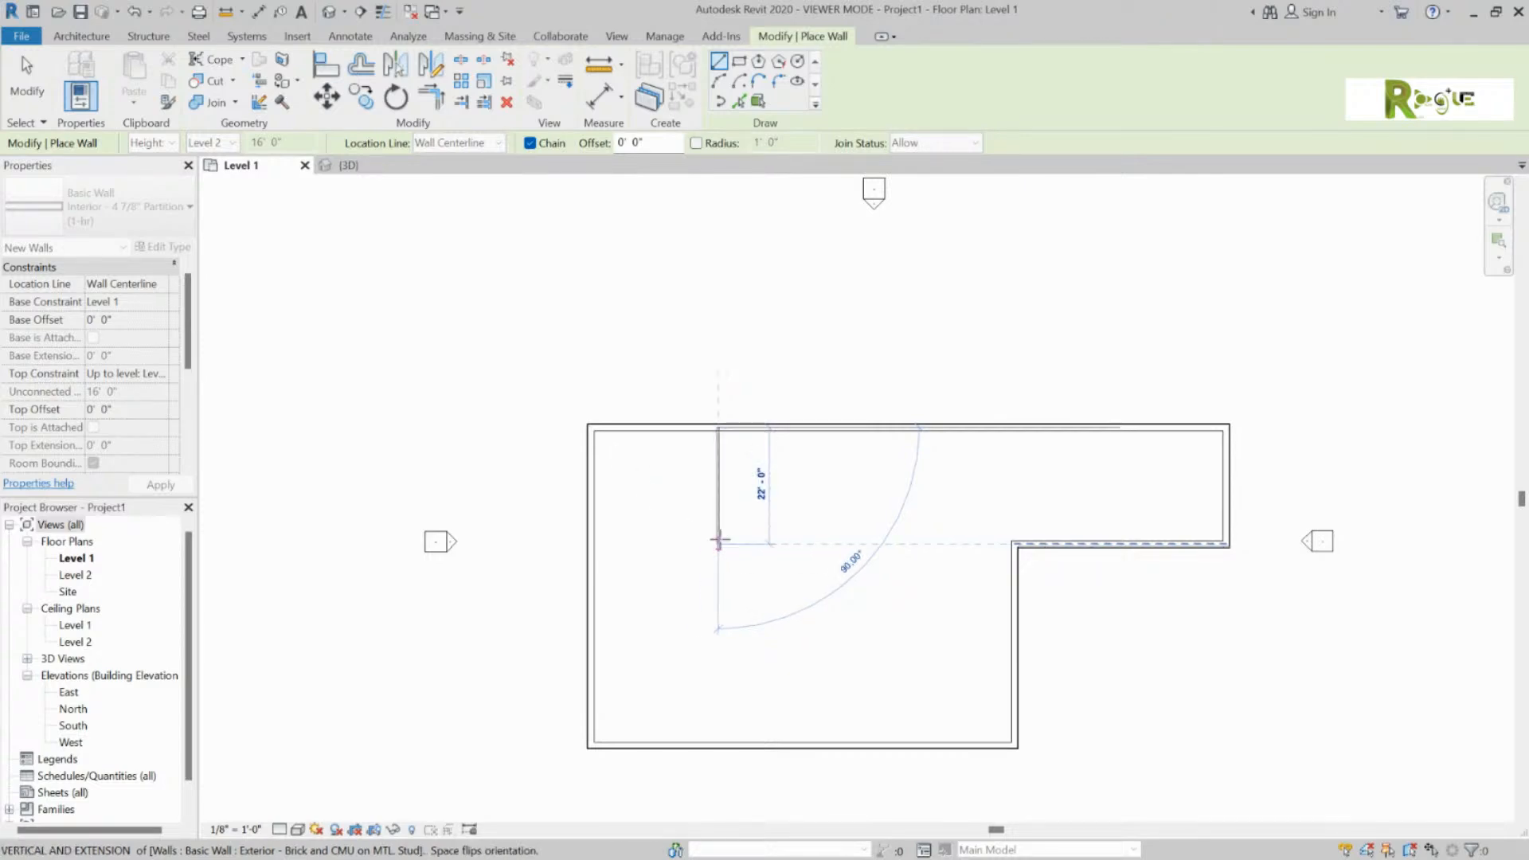
click(718, 542)
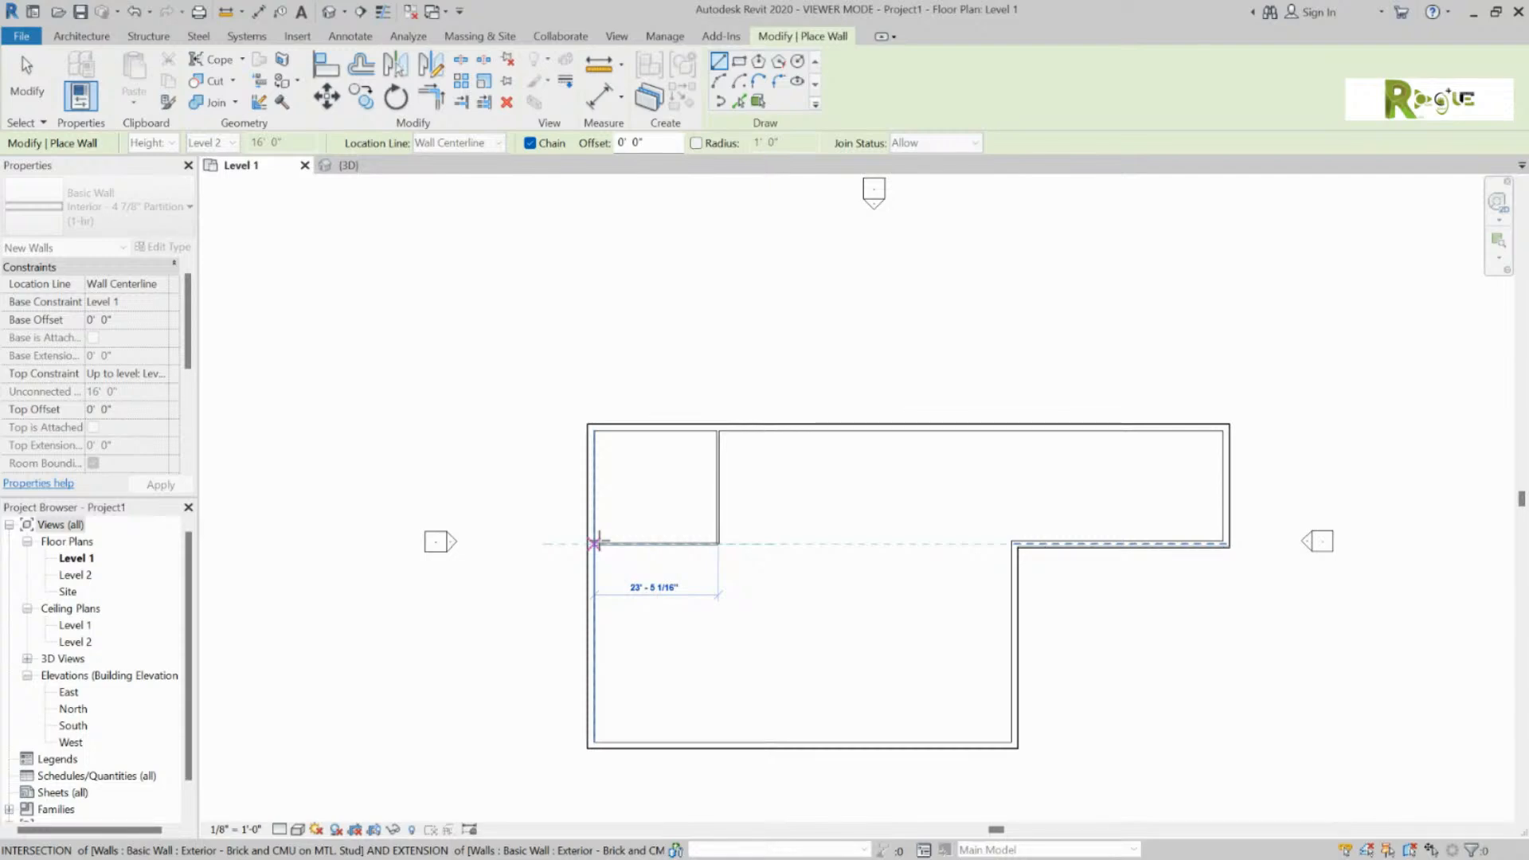
click(594, 543)
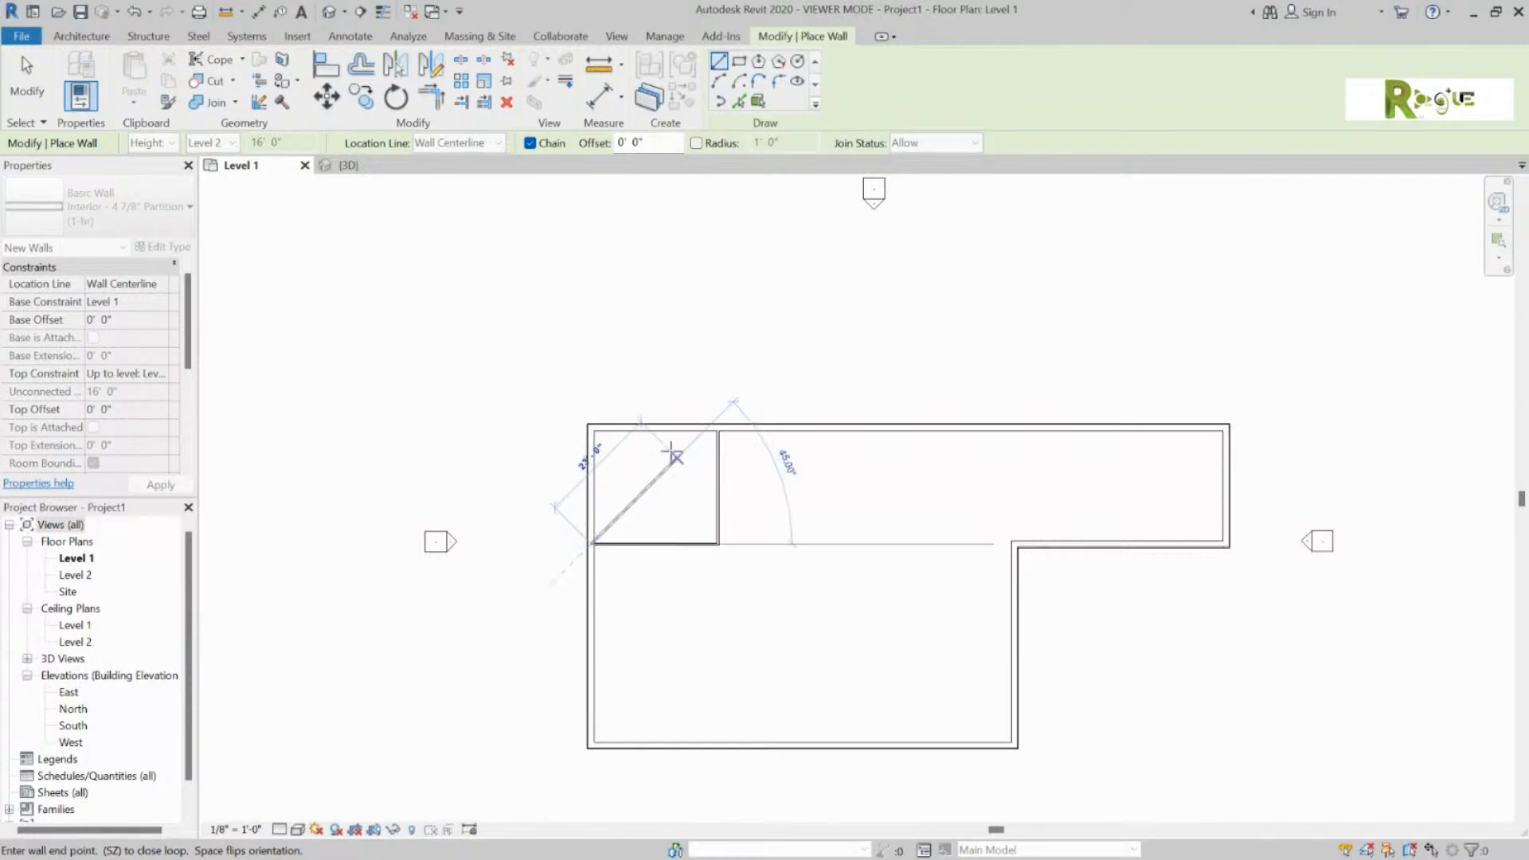
key(Escape)
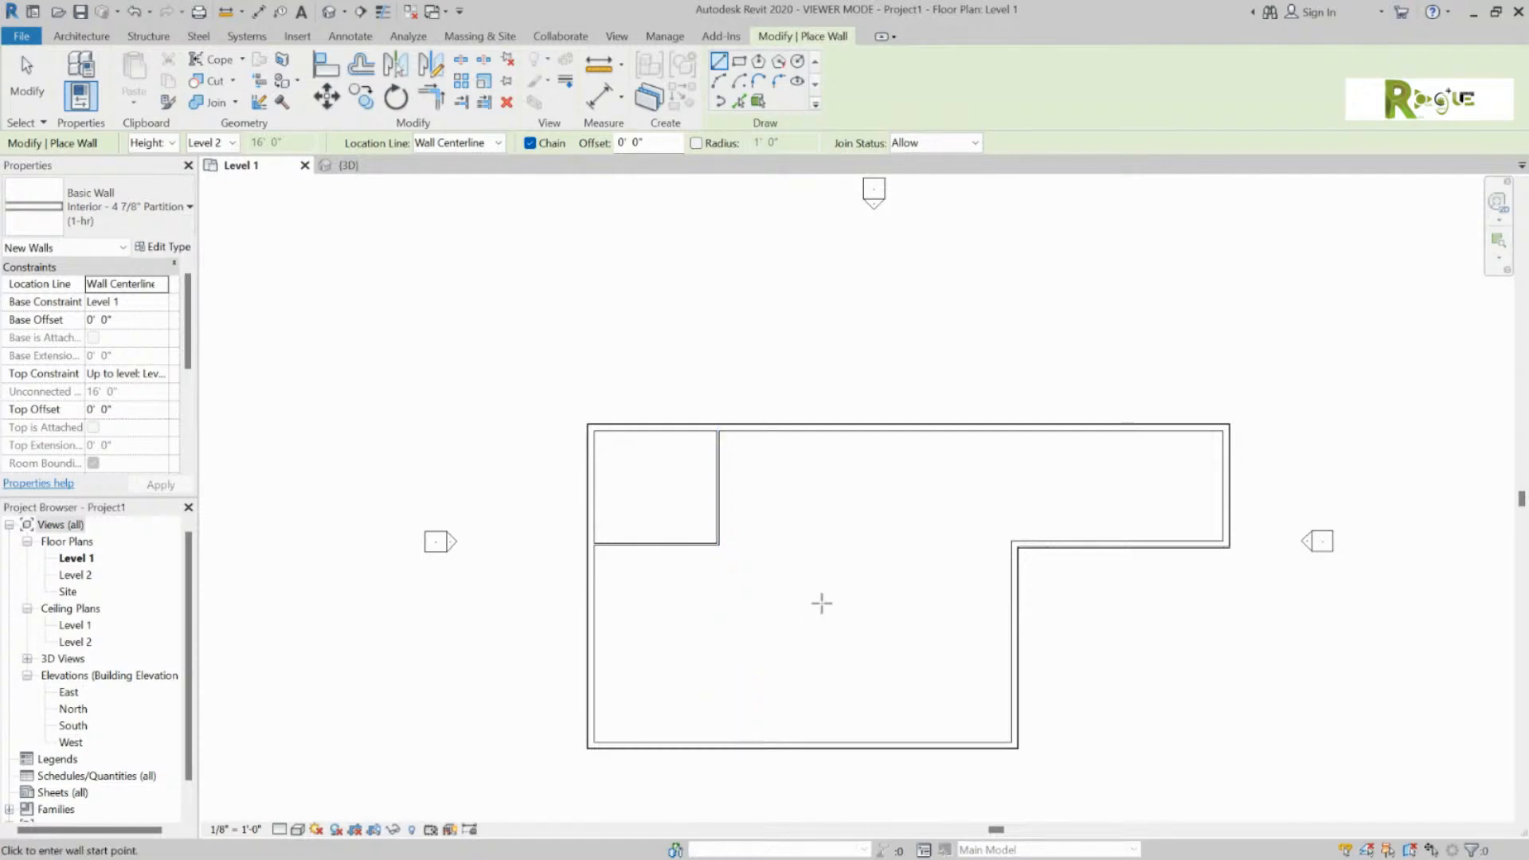
Step: Enclose a second room about 10'-0" deep below the first with partitions down and to the left wall
scroll(599, 558, up, 5)
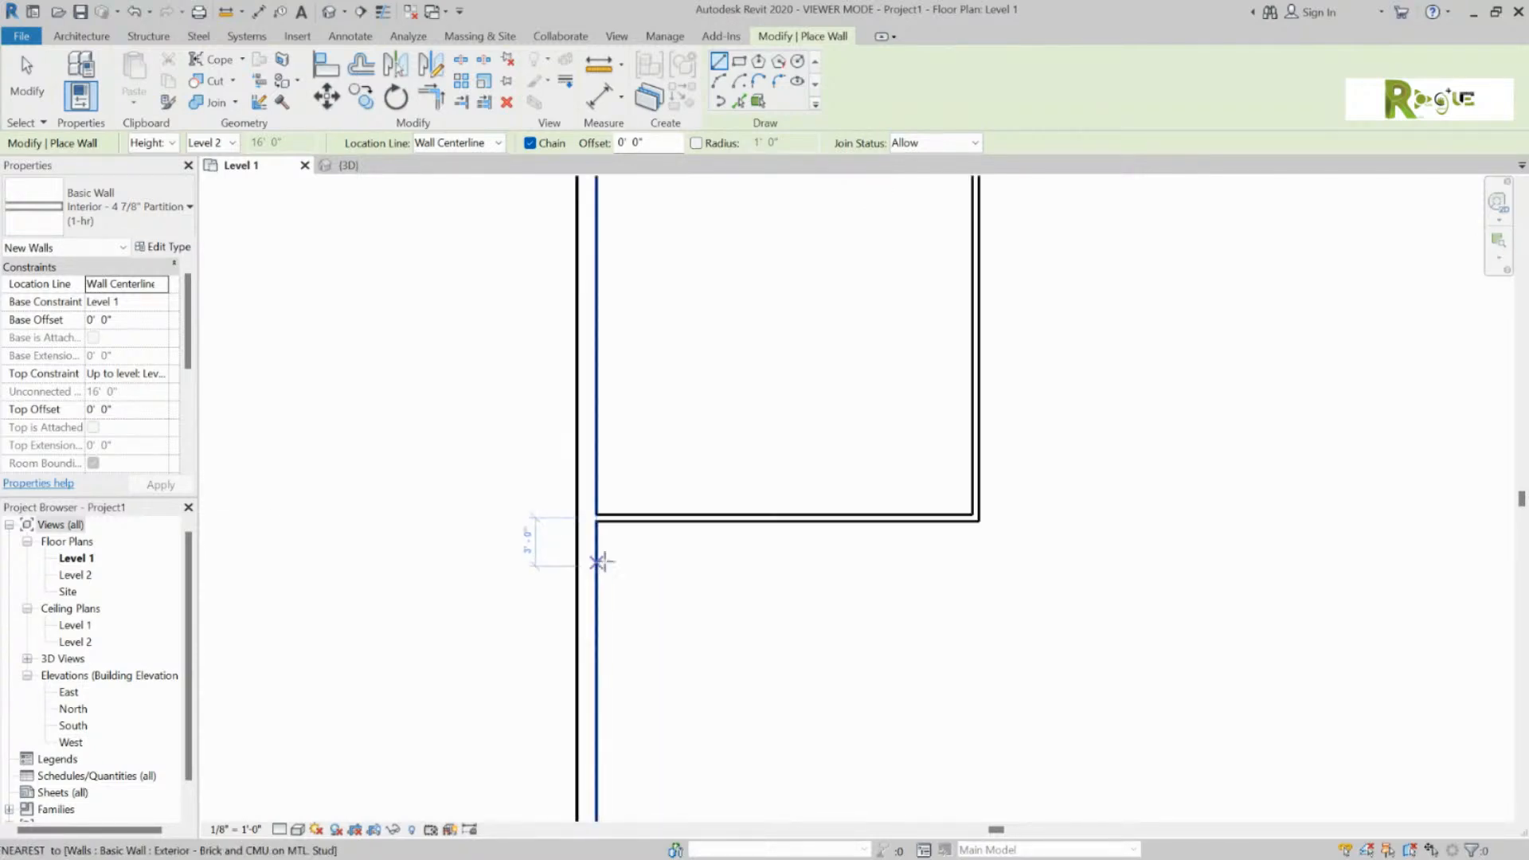
scroll(599, 561, up, 1)
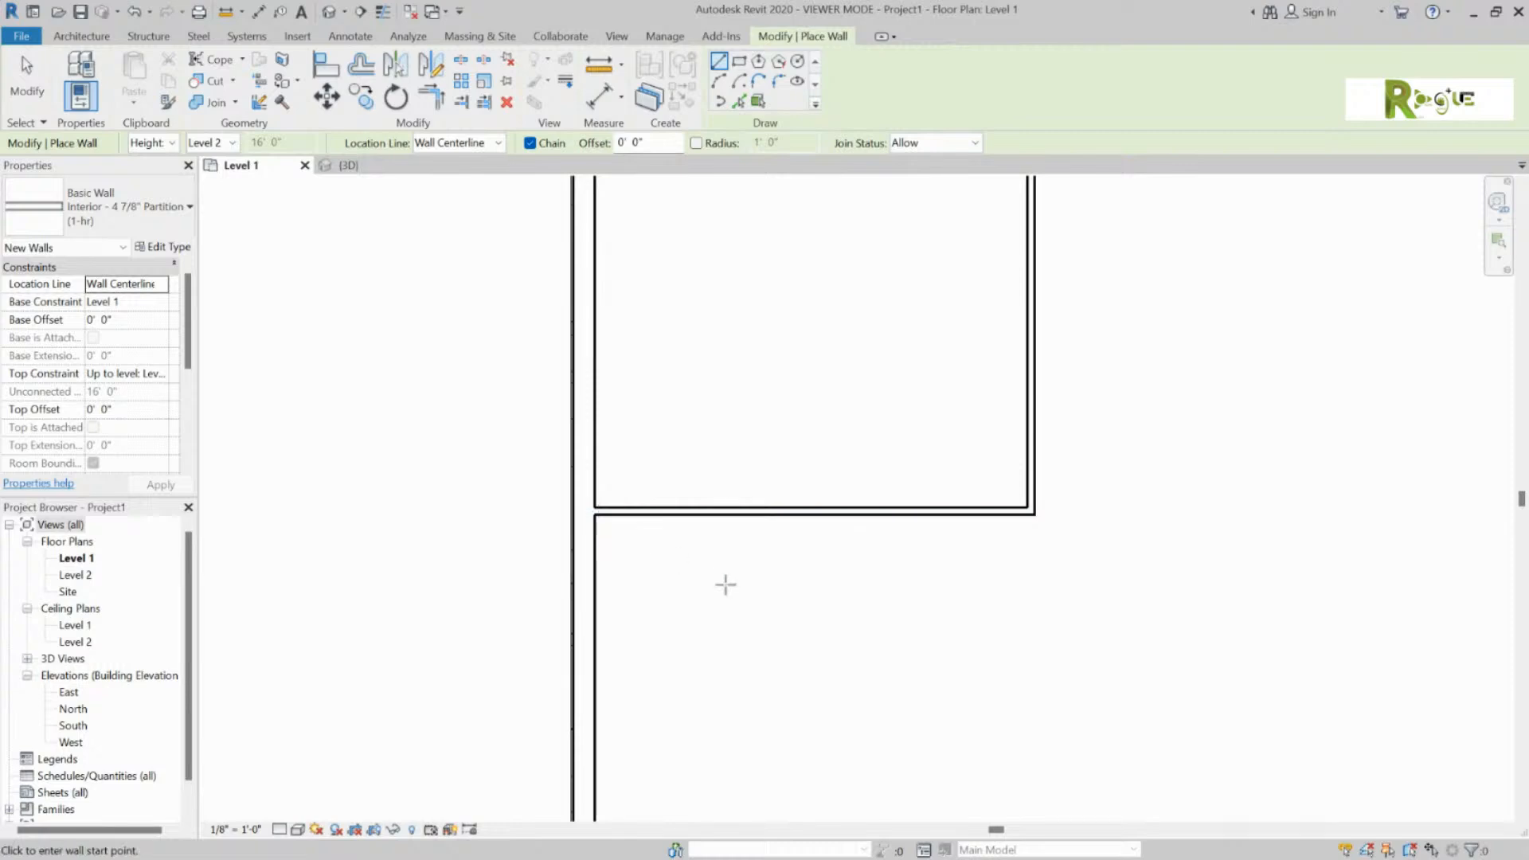
scroll(897, 655, down, 2)
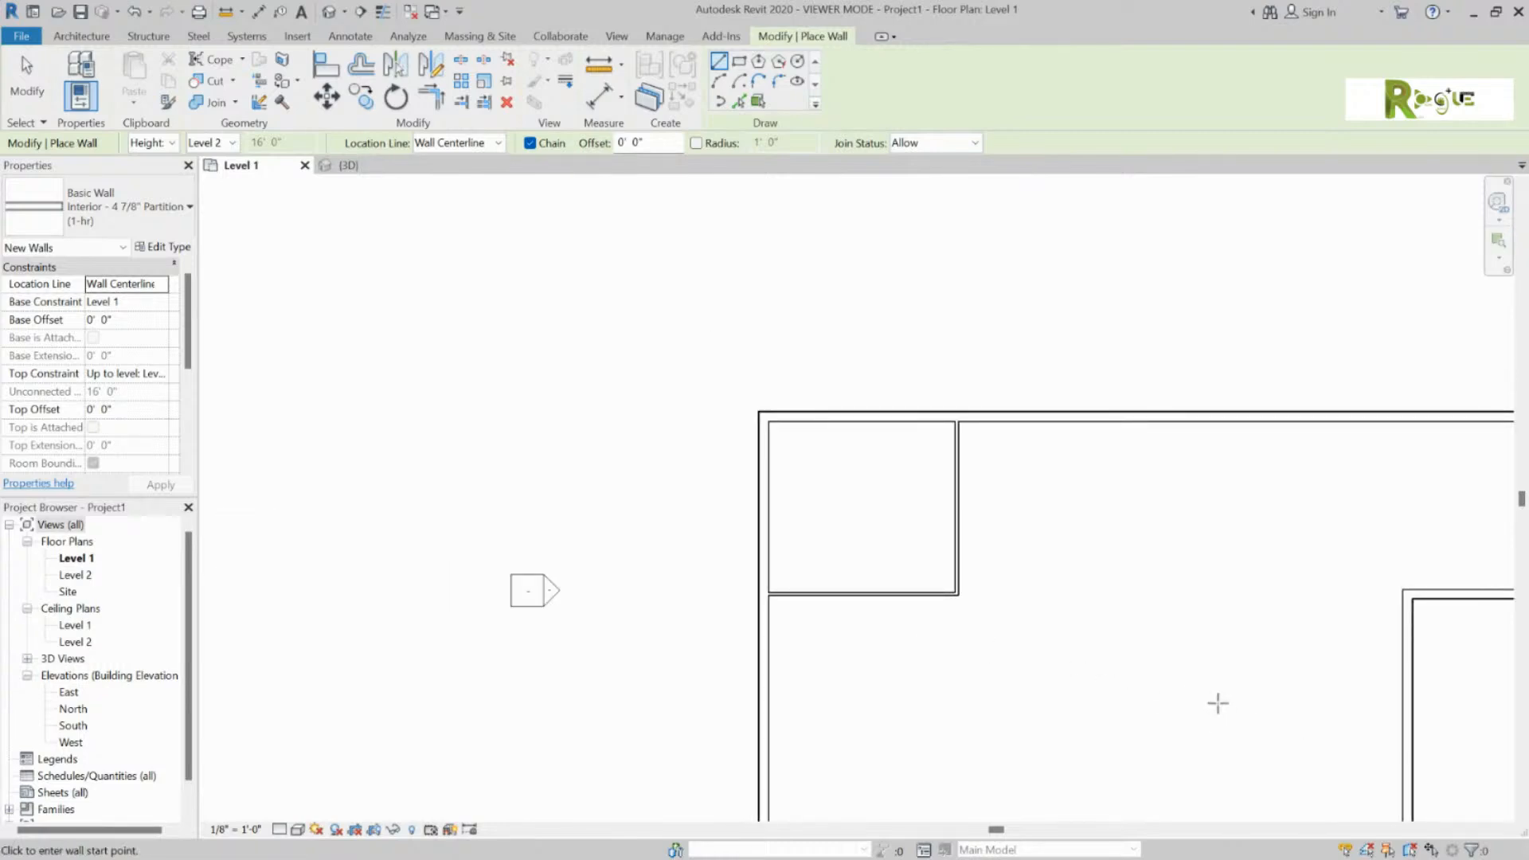
scroll(1456, 740, down, 2)
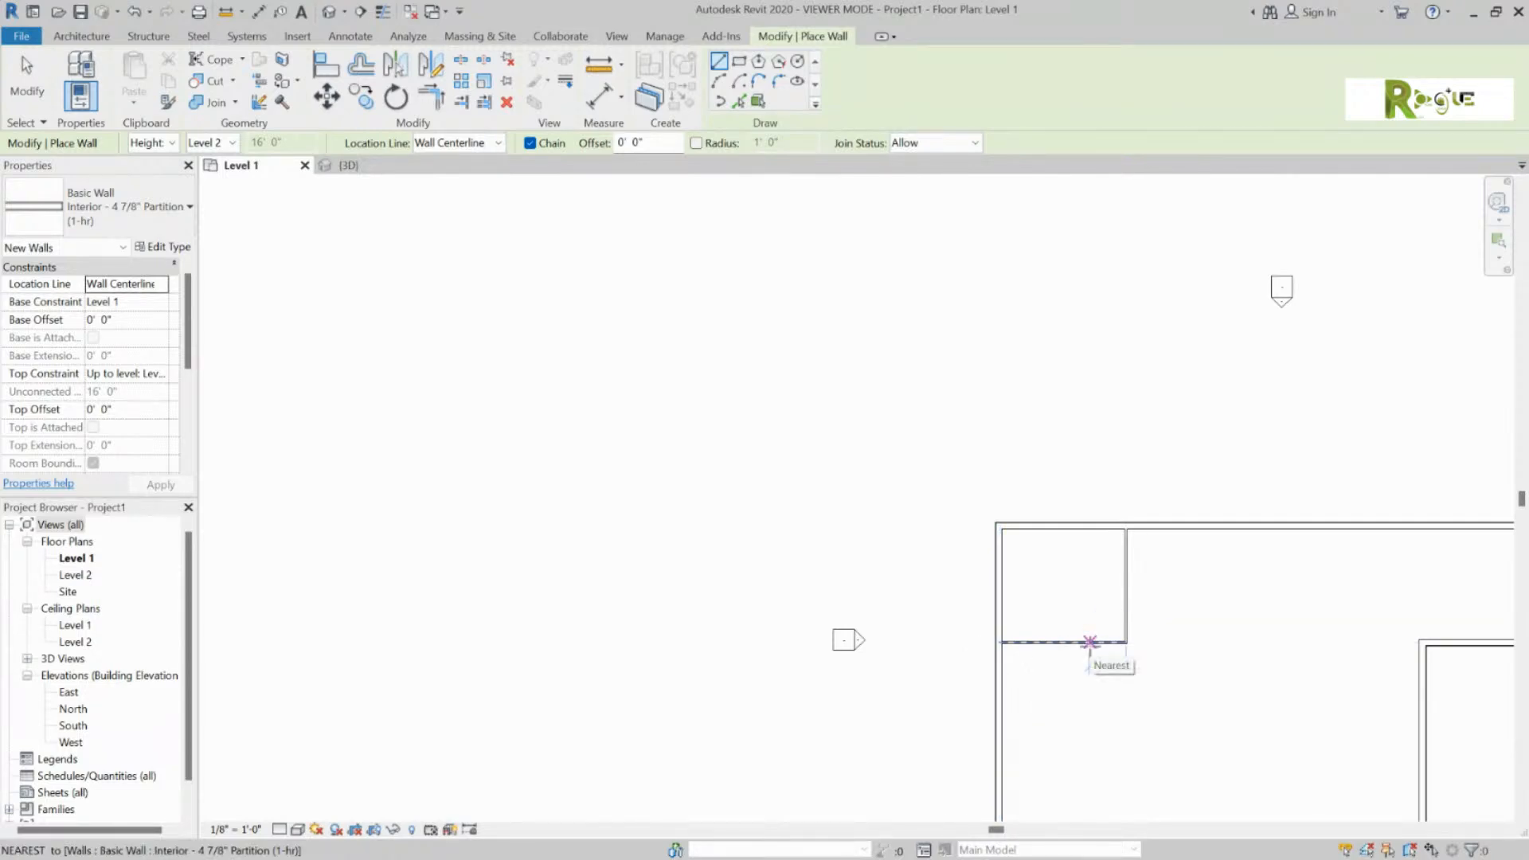
click(1088, 641)
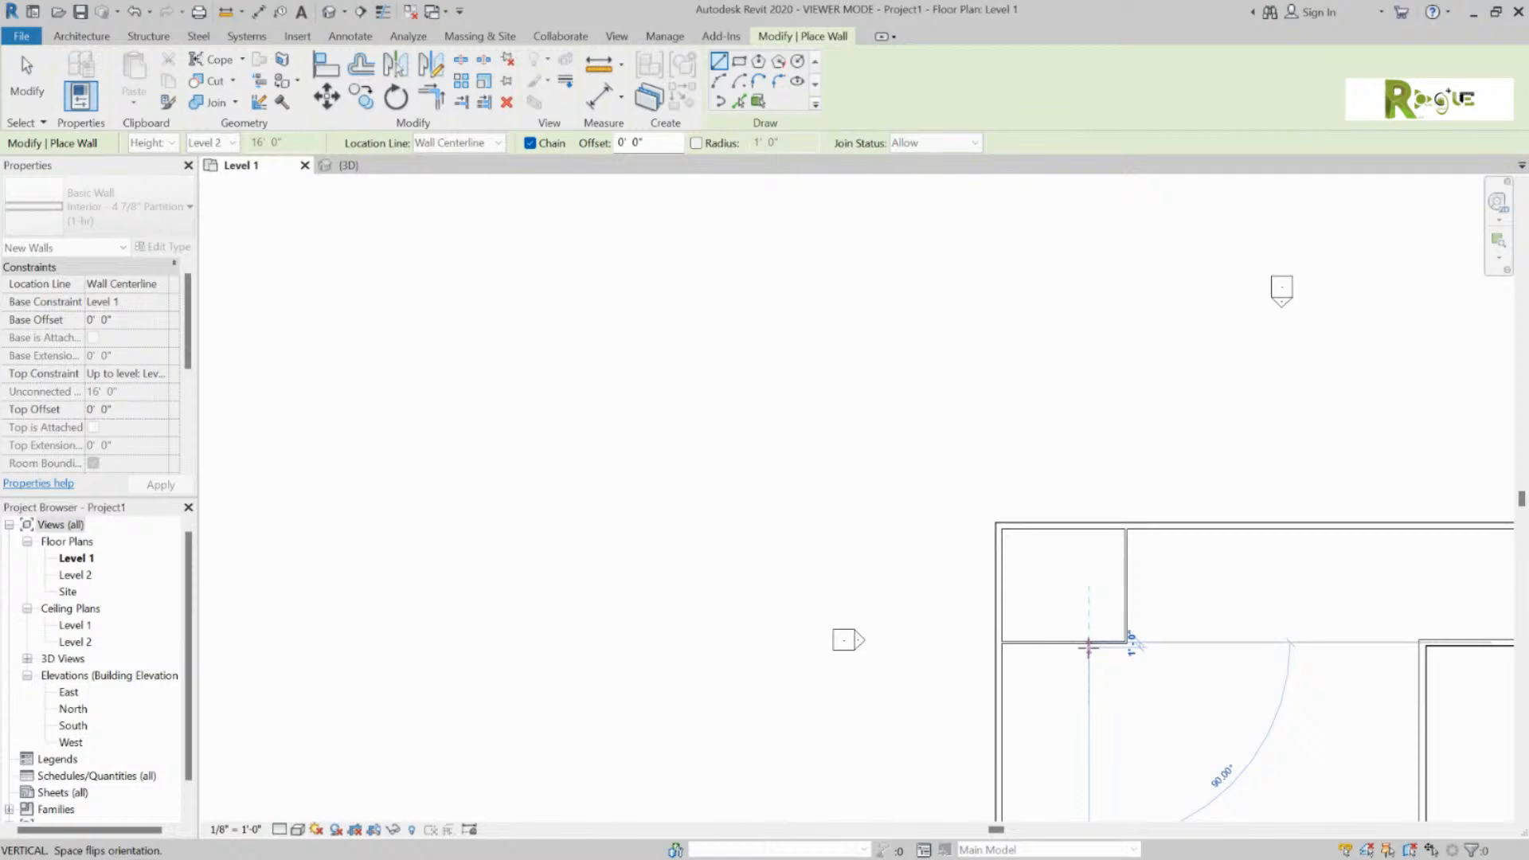
click(1089, 698)
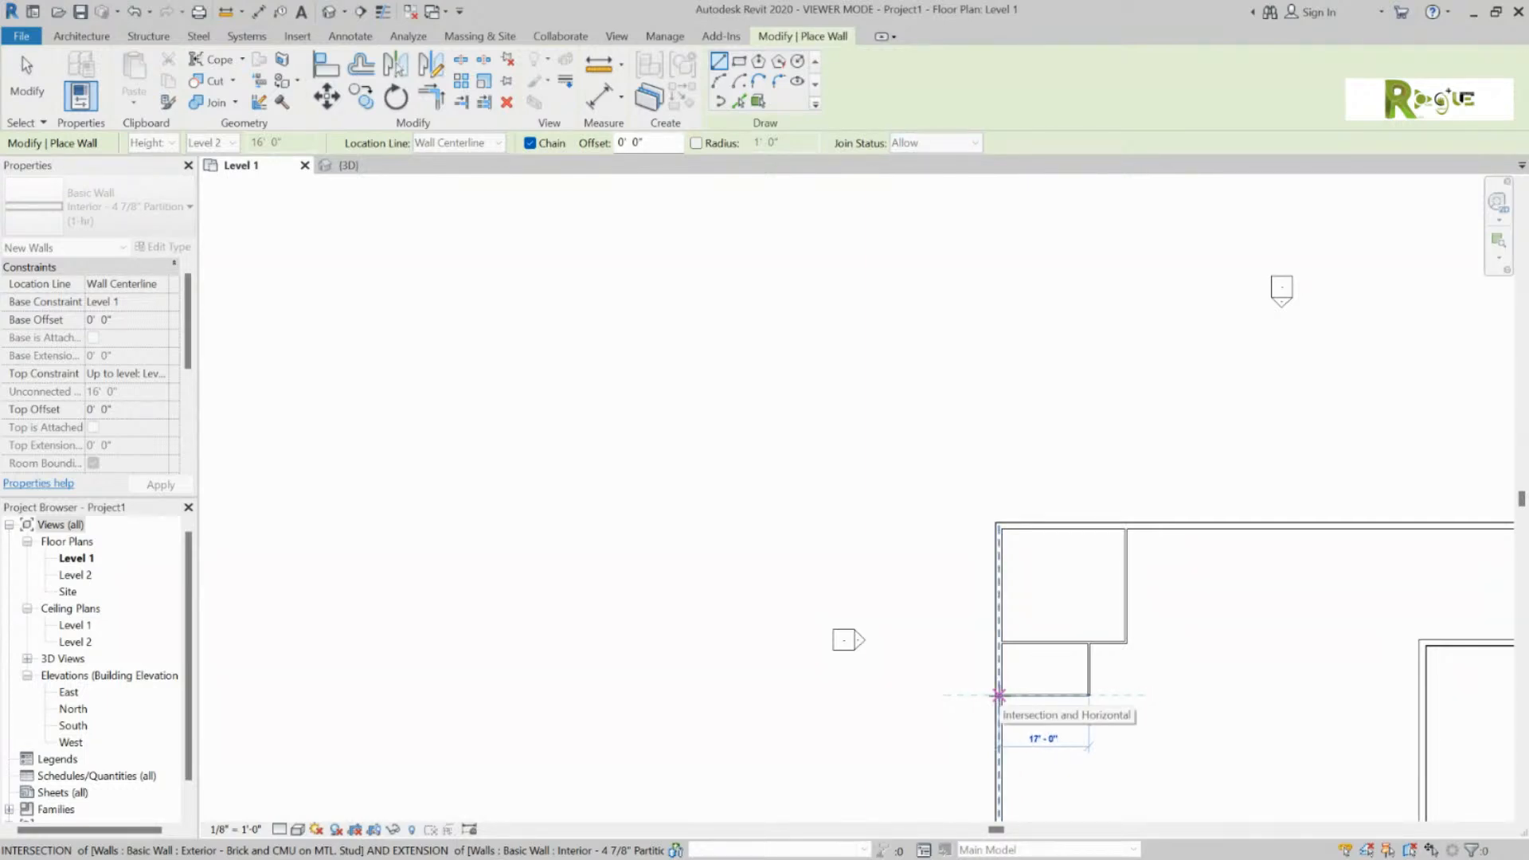
click(998, 695)
key(Escape)
scroll(1055, 740, up, 3)
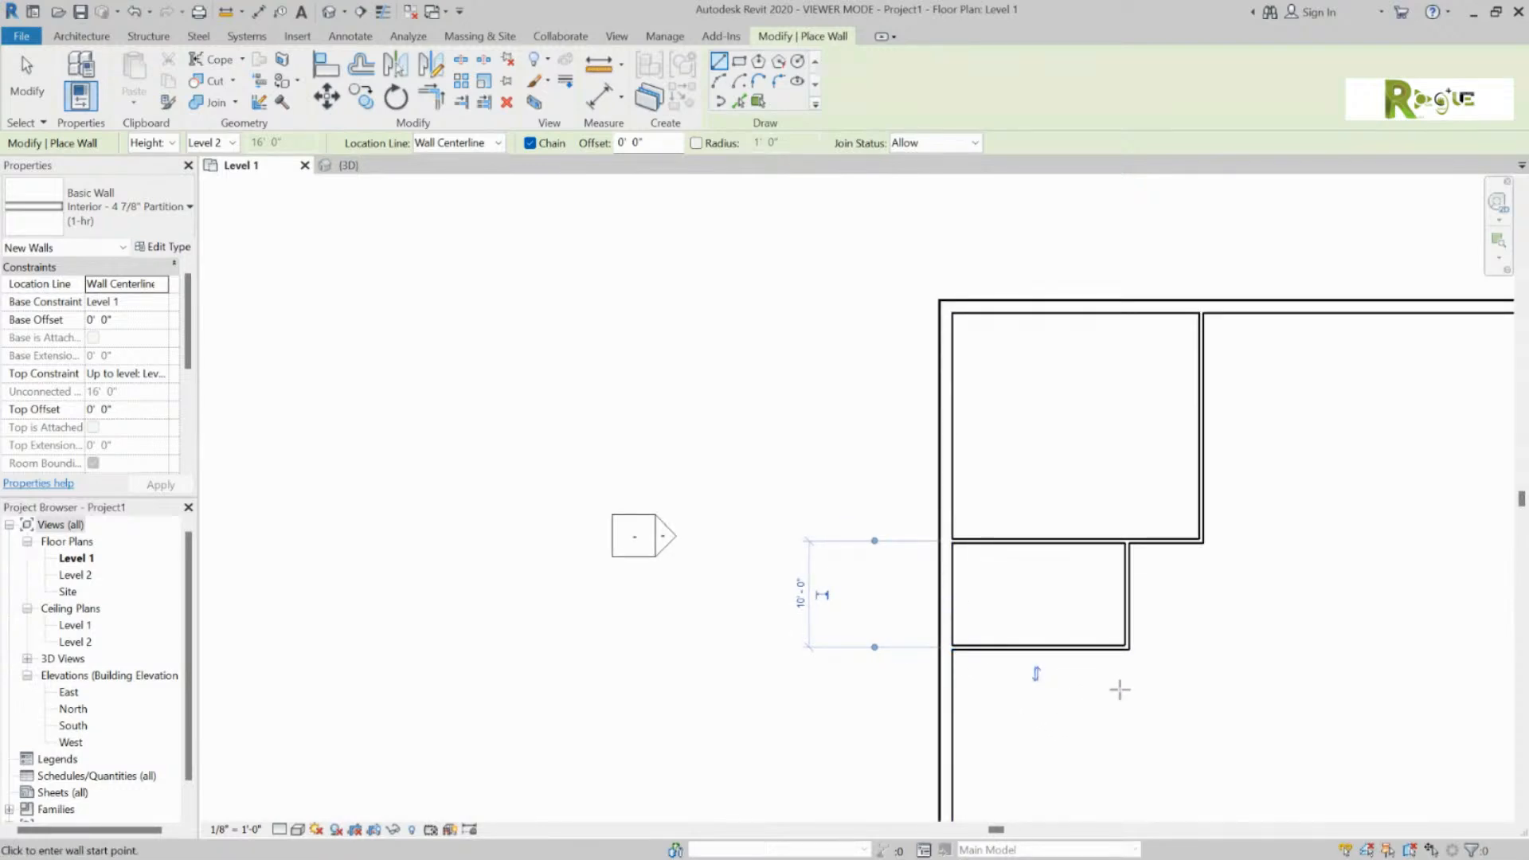
scroll(1445, 700, down, 3)
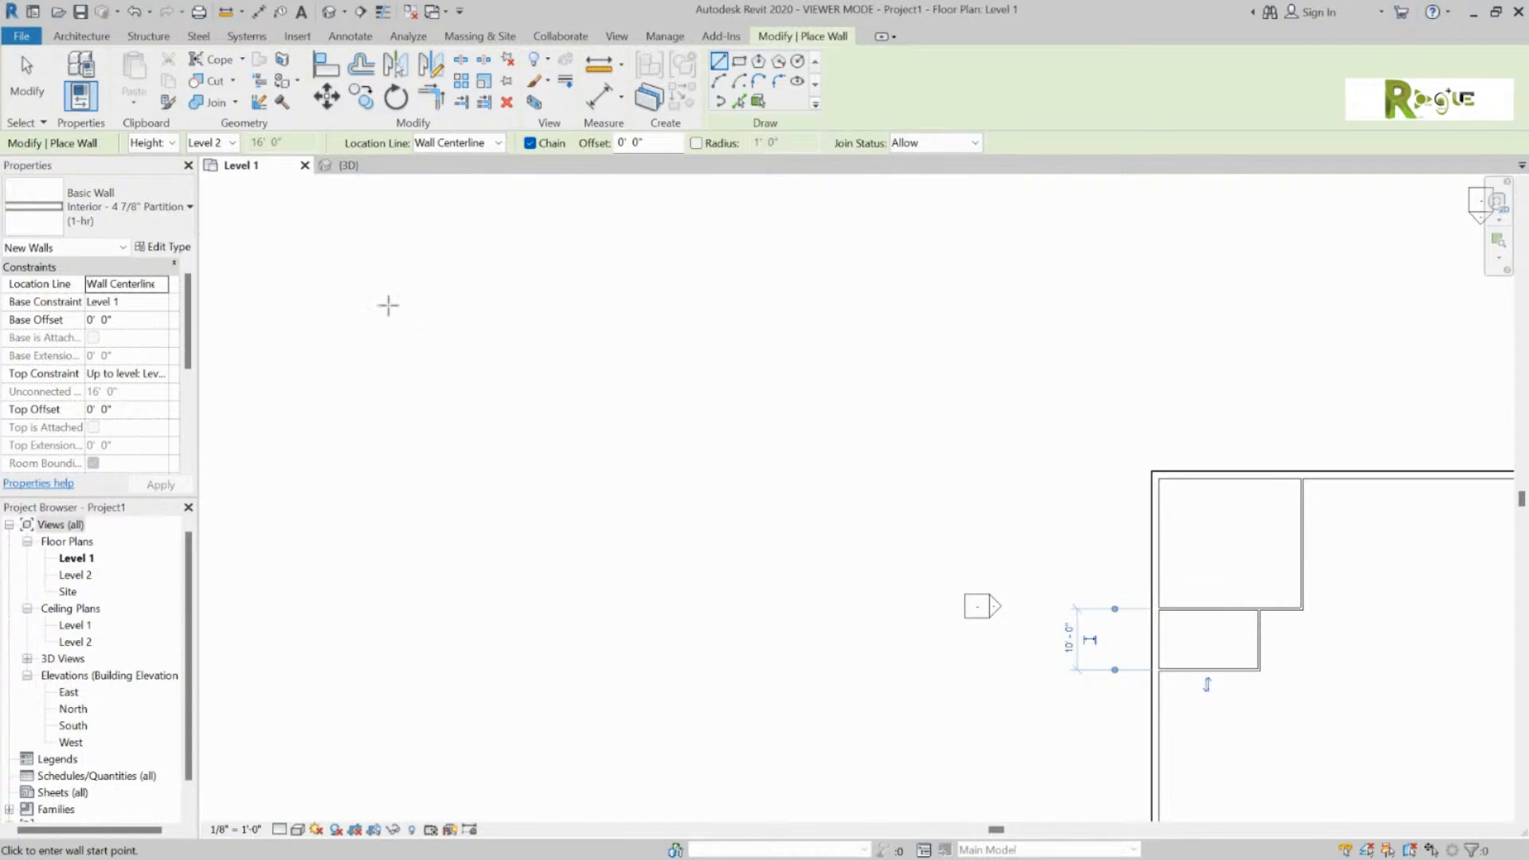
scroll(335, 286, down, 3)
scroll(915, 477, up, 4)
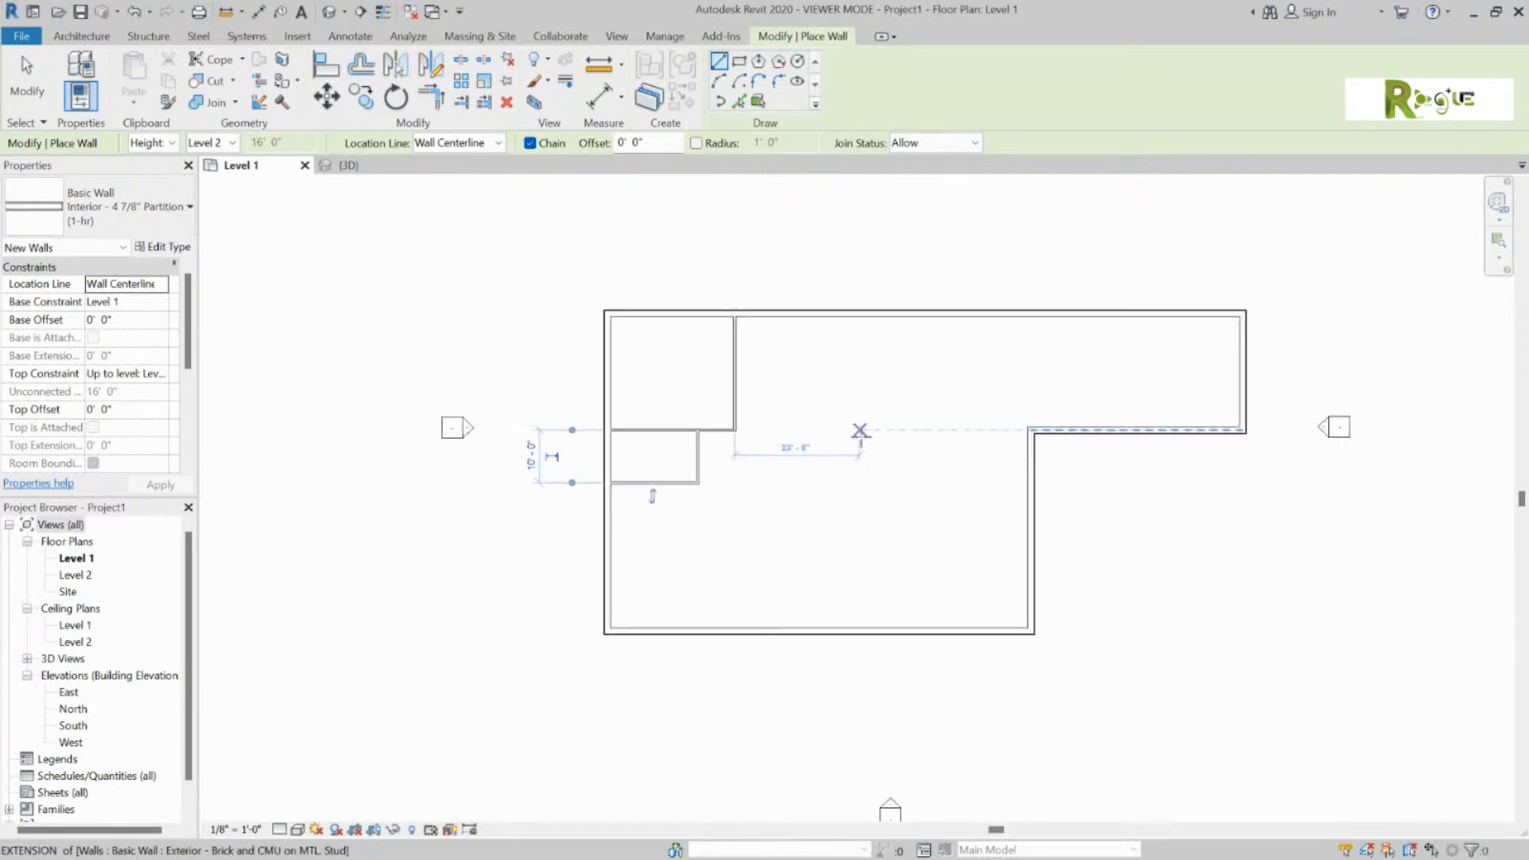
scroll(859, 431, up, 1)
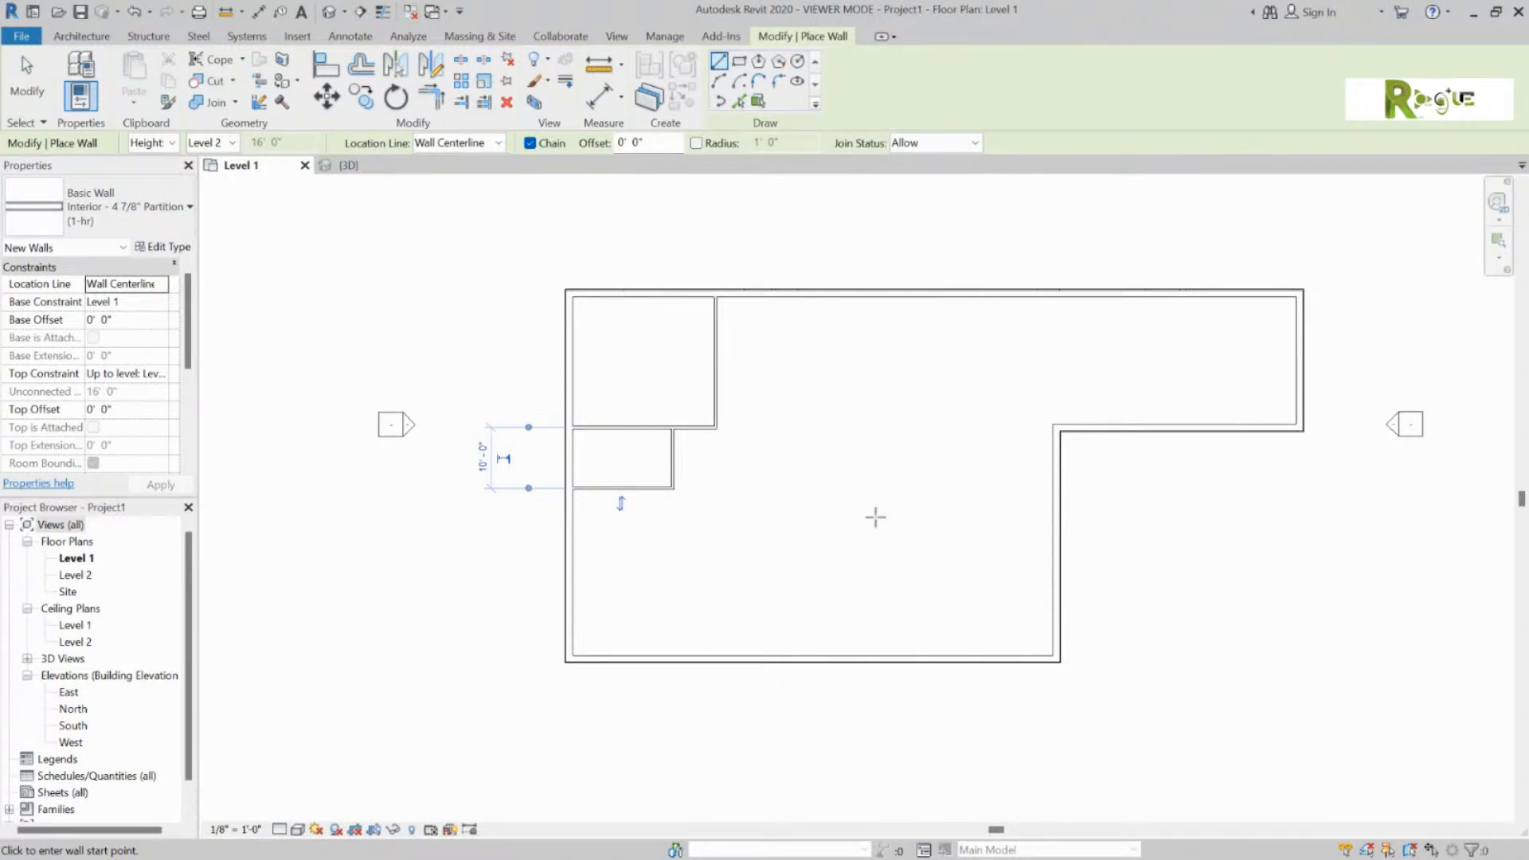
Step: Draw a vertical partition from the bottom exterior wall up to the small room's corner
click(716, 656)
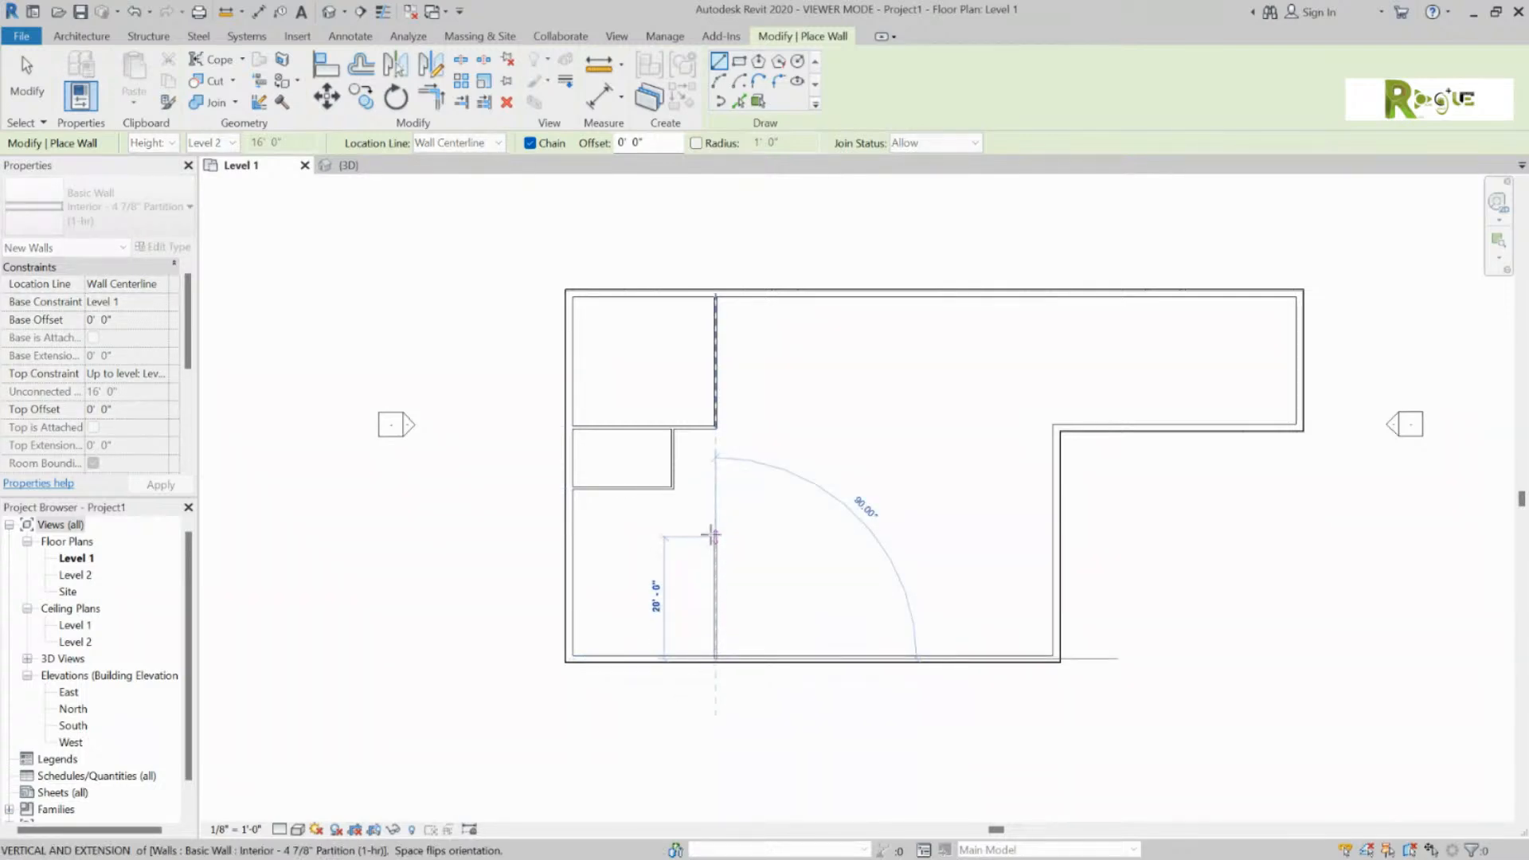
click(714, 489)
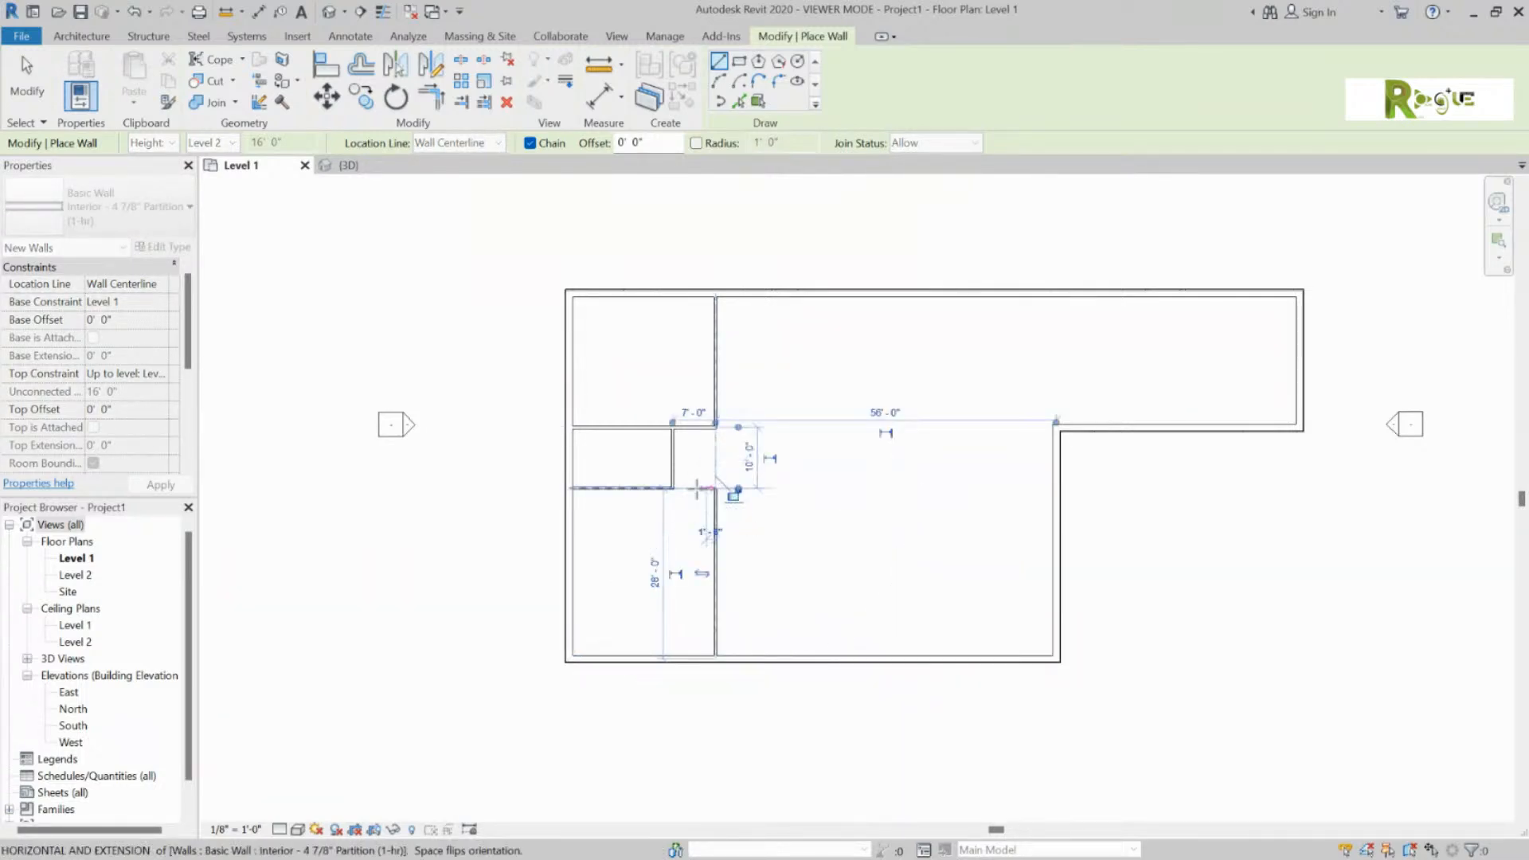
key(Escape)
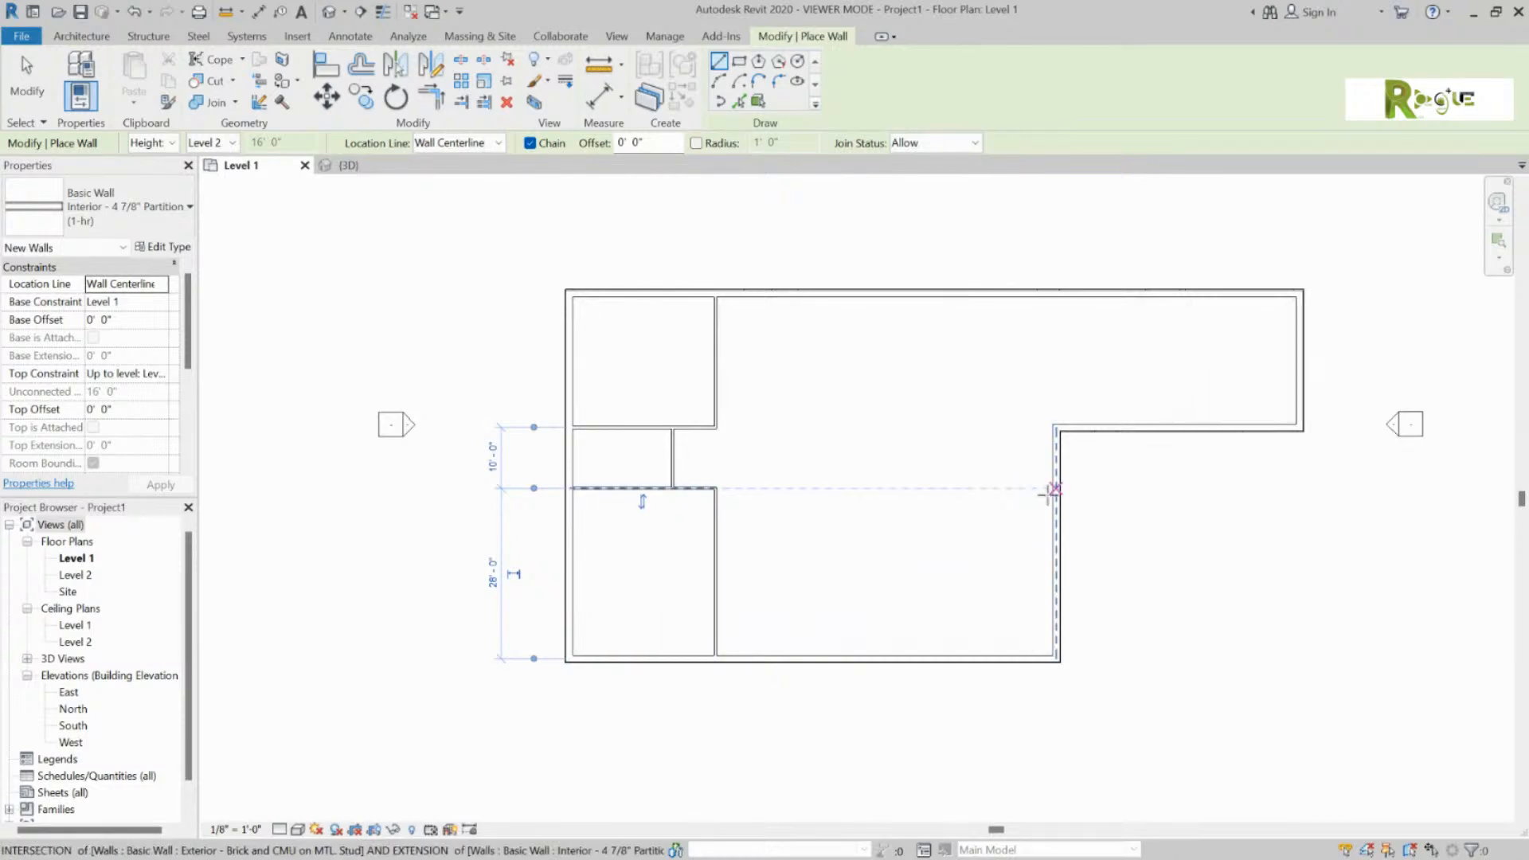
Step: Run a partition from the right exterior wall across and down, enclosing the 26'-0" lower-right room
click(1054, 489)
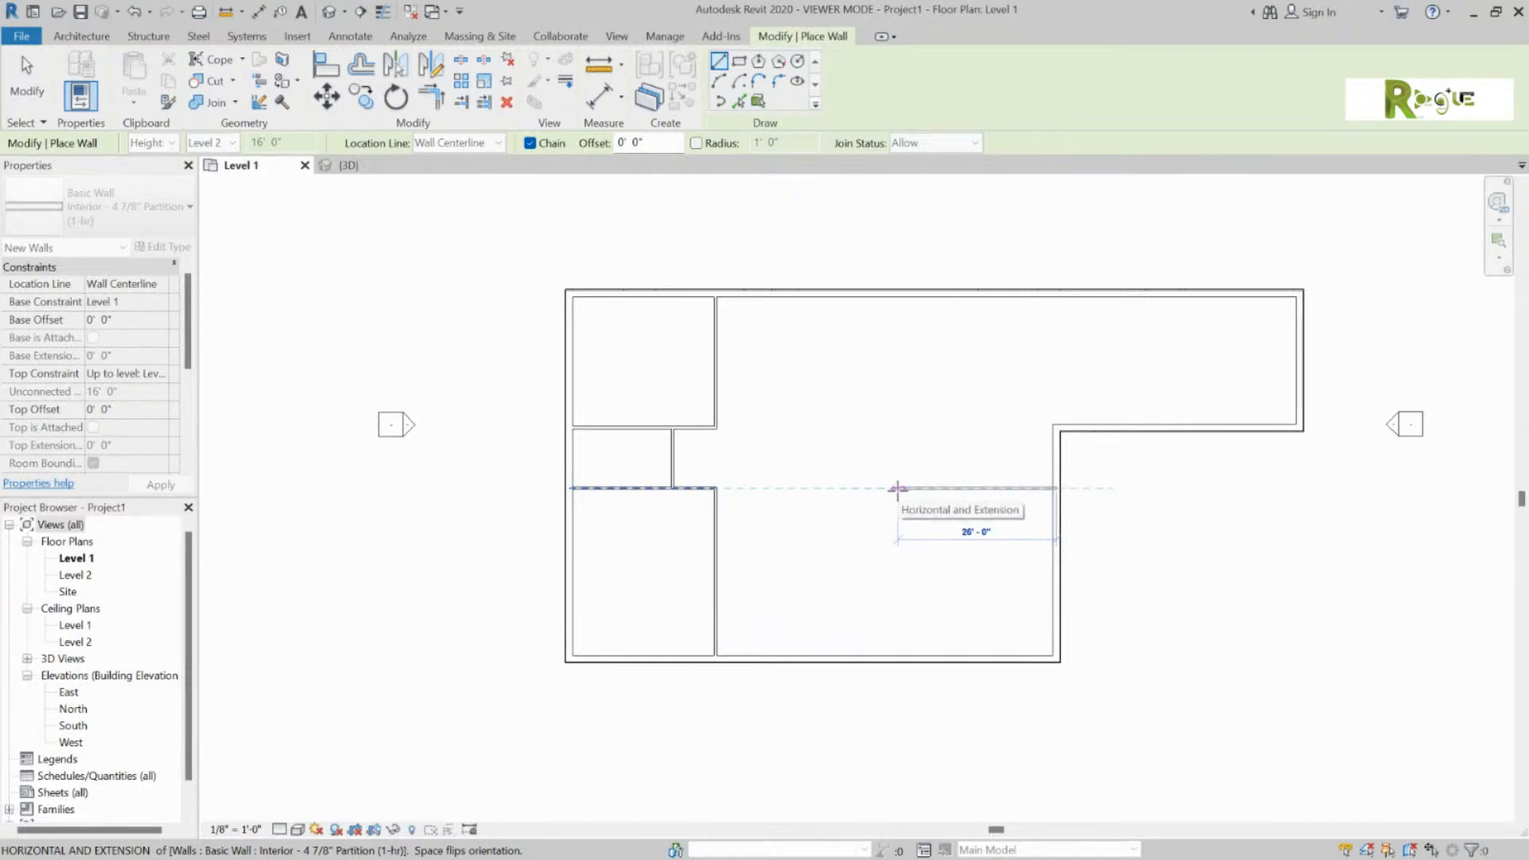
click(897, 488)
click(898, 659)
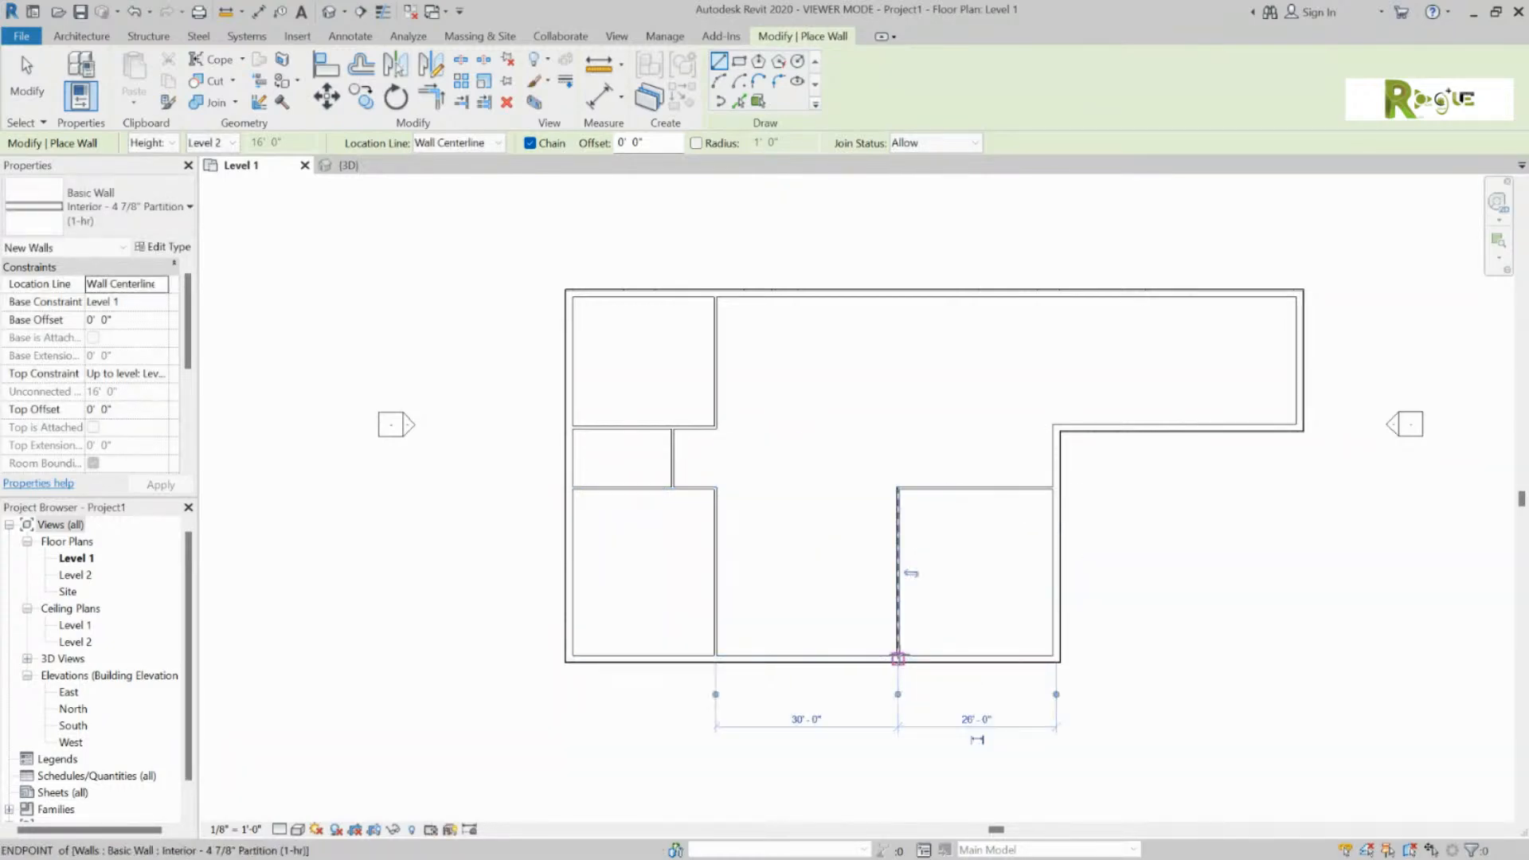
click(1055, 428)
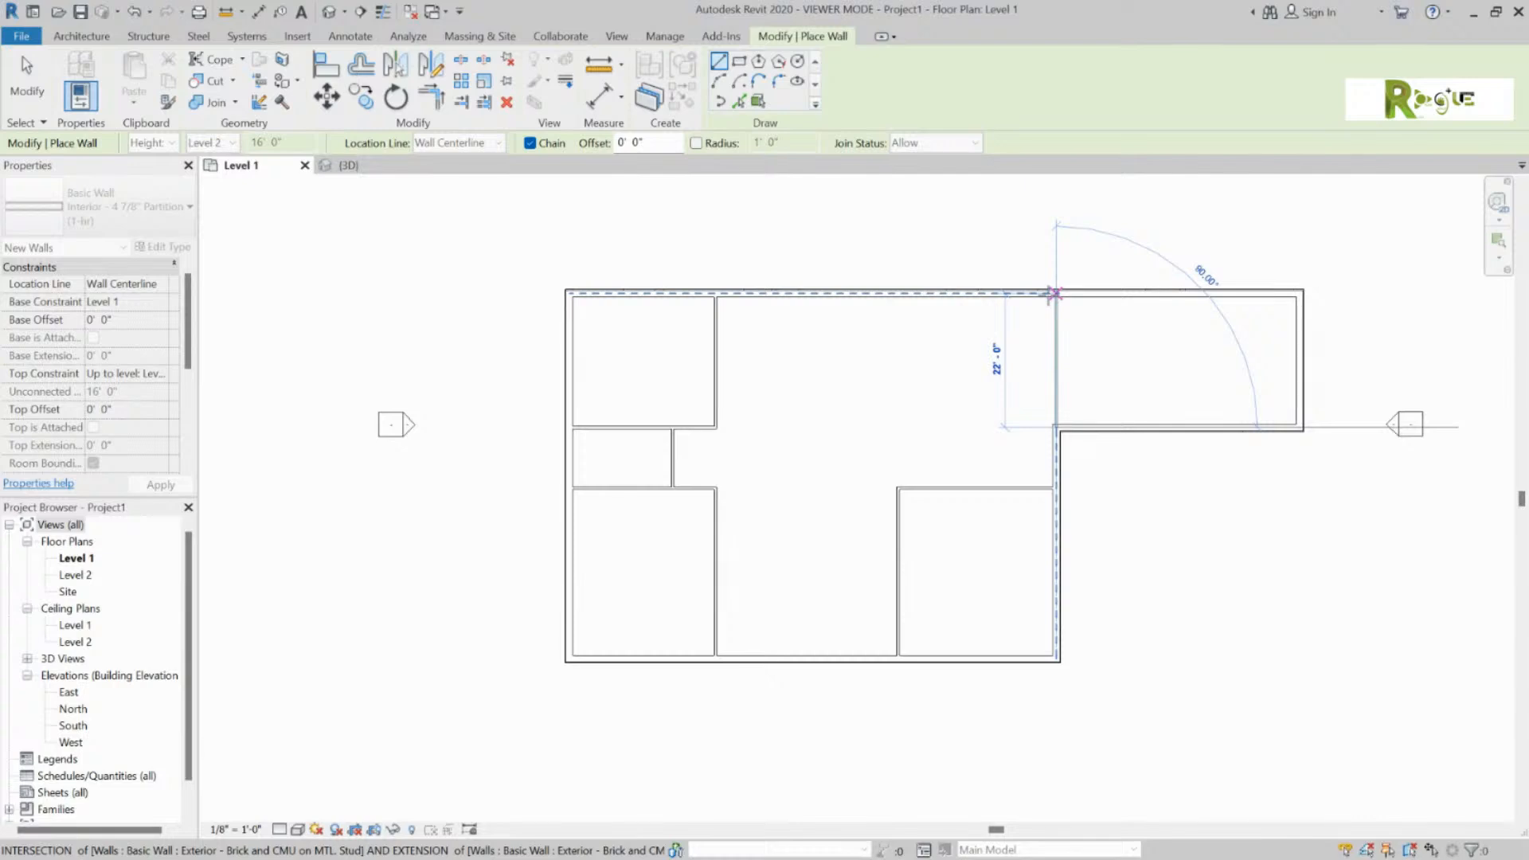
Step: End the vertical wall at the top exterior wall, then draw a horizontal wall with a short stub upward
click(1053, 294)
key(Escape)
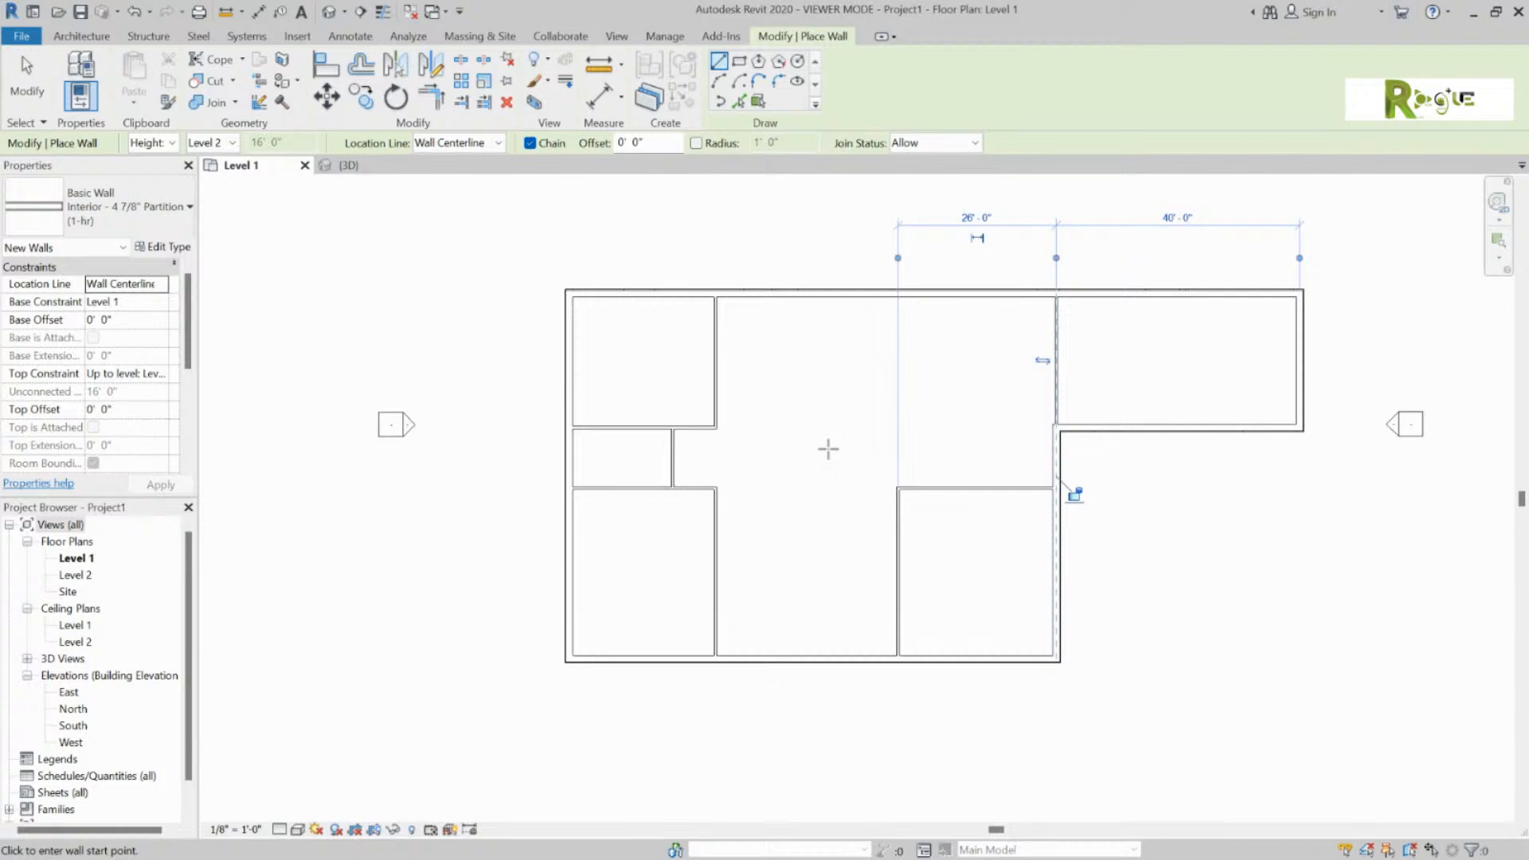
click(715, 427)
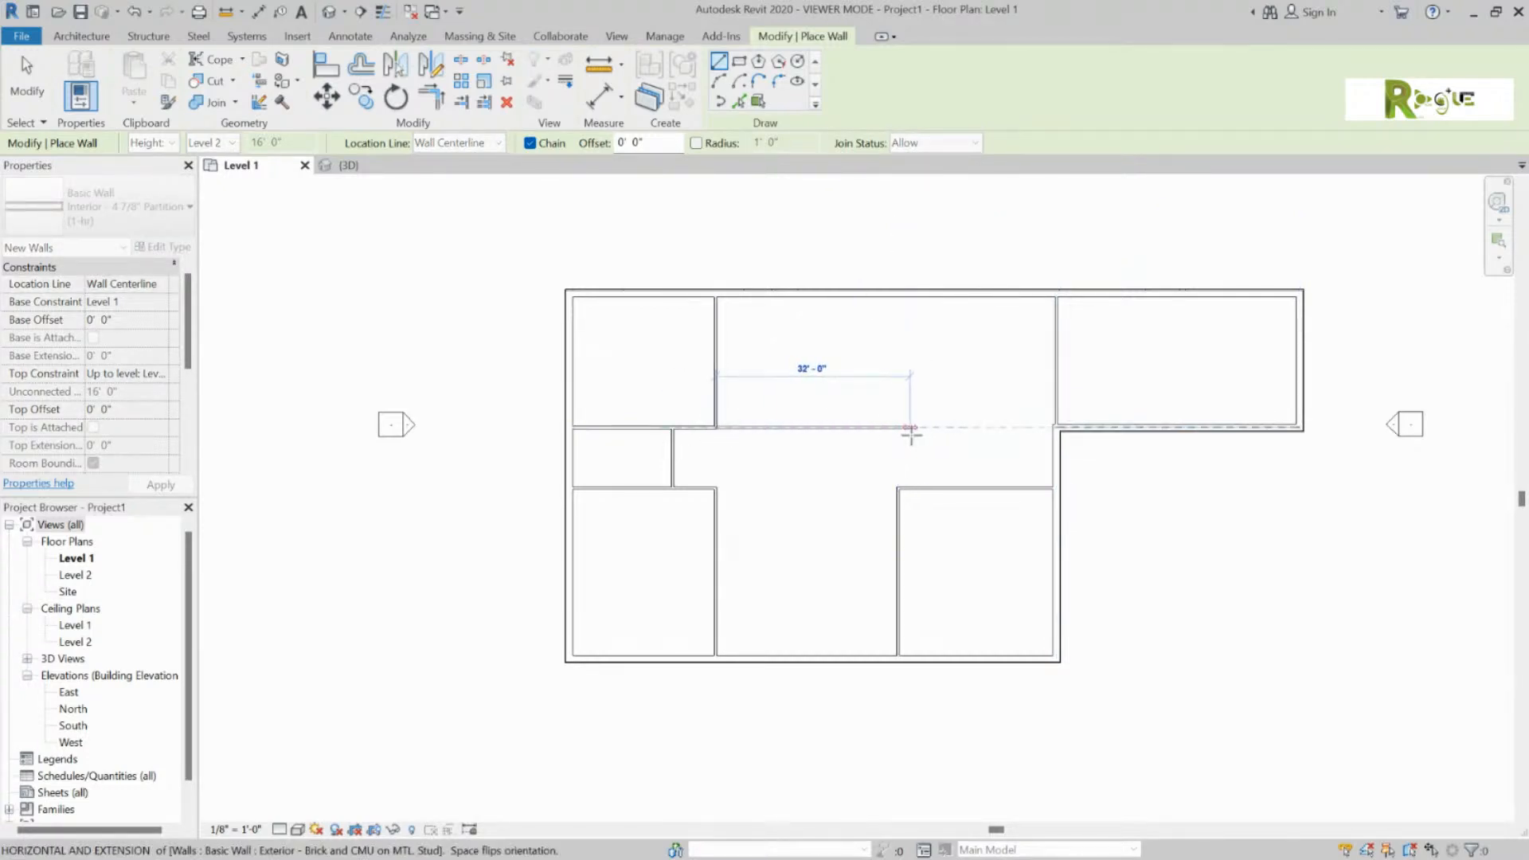
click(910, 429)
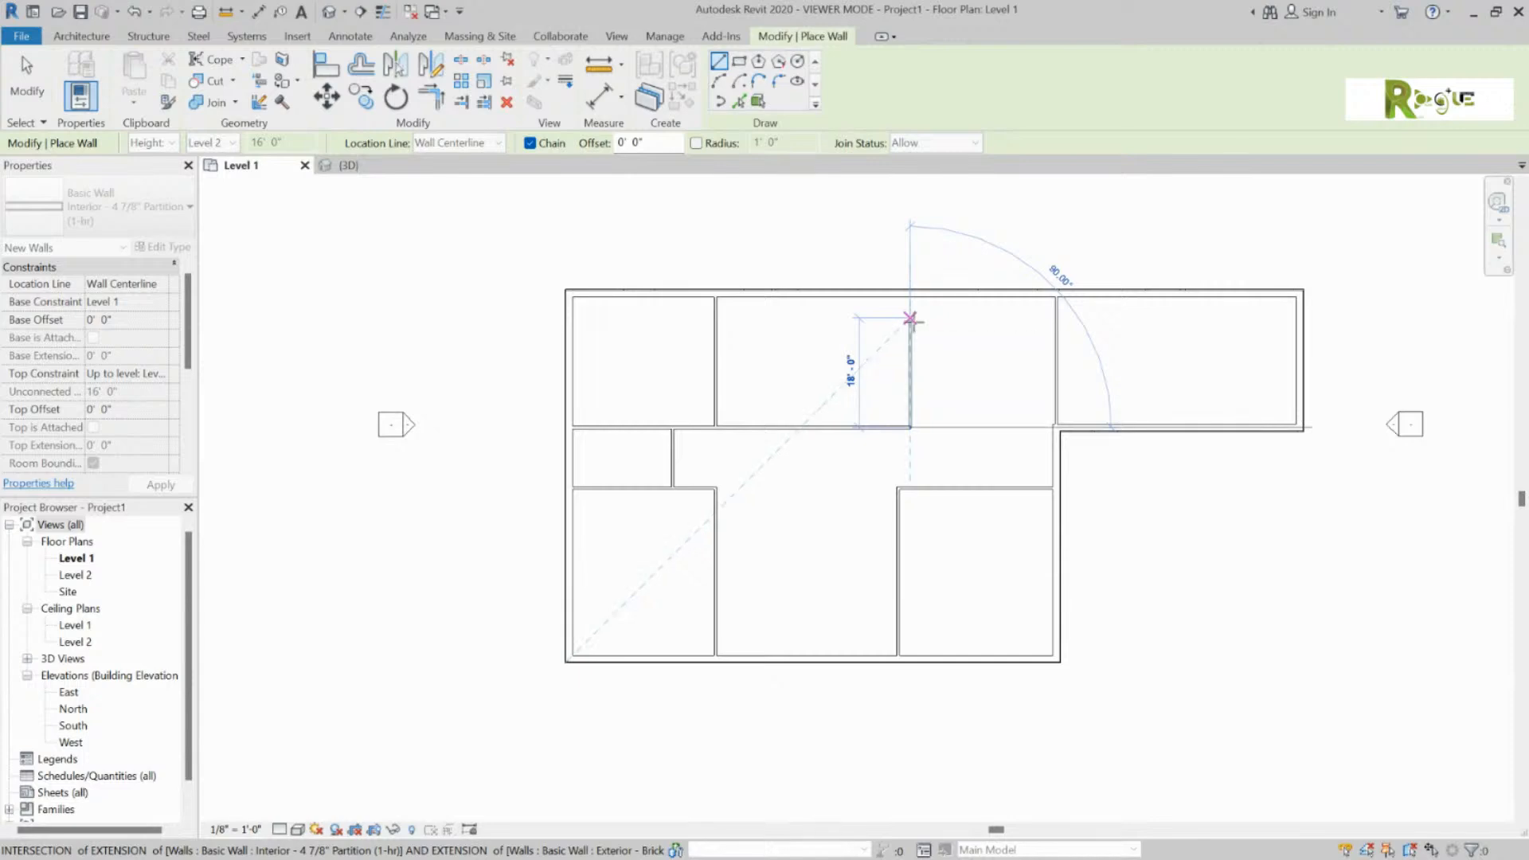
click(911, 318)
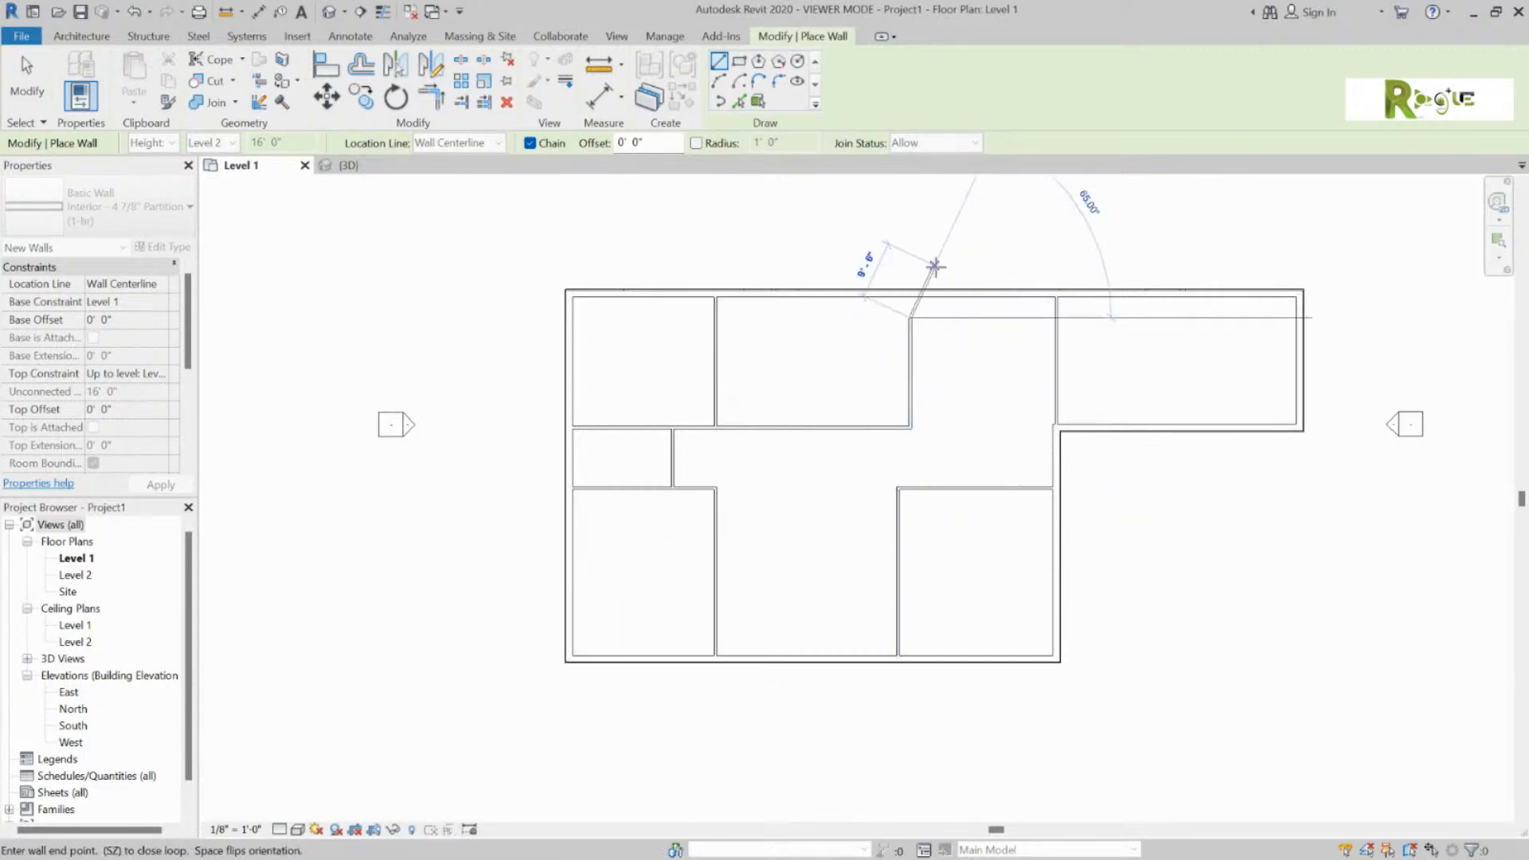
key(Escape)
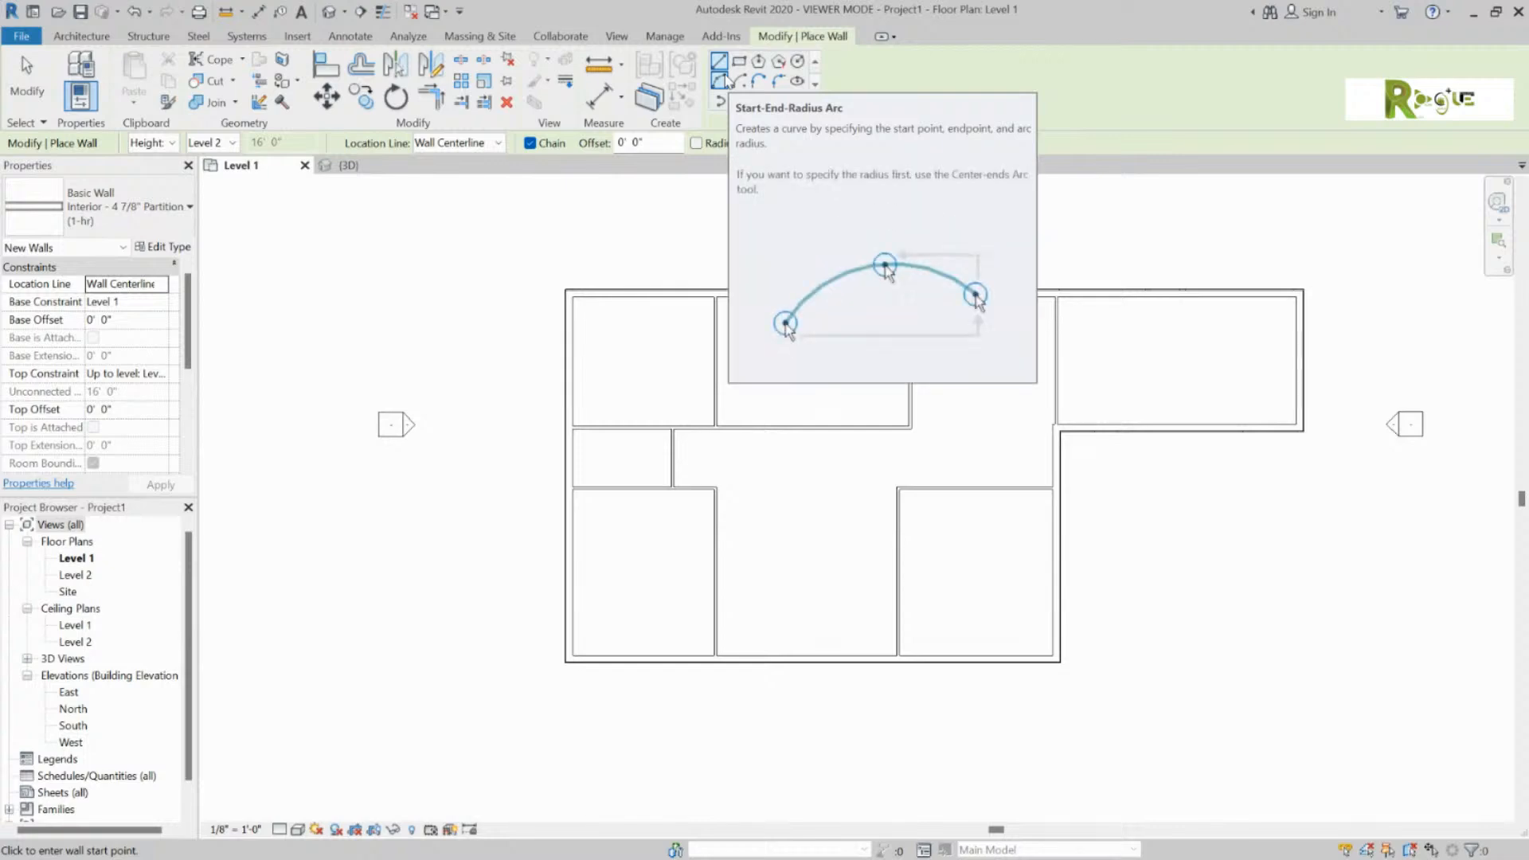
Step: Draw a start-end-radius arc wall from the lower-right room's corner down to the bottom exterior wall
click(723, 81)
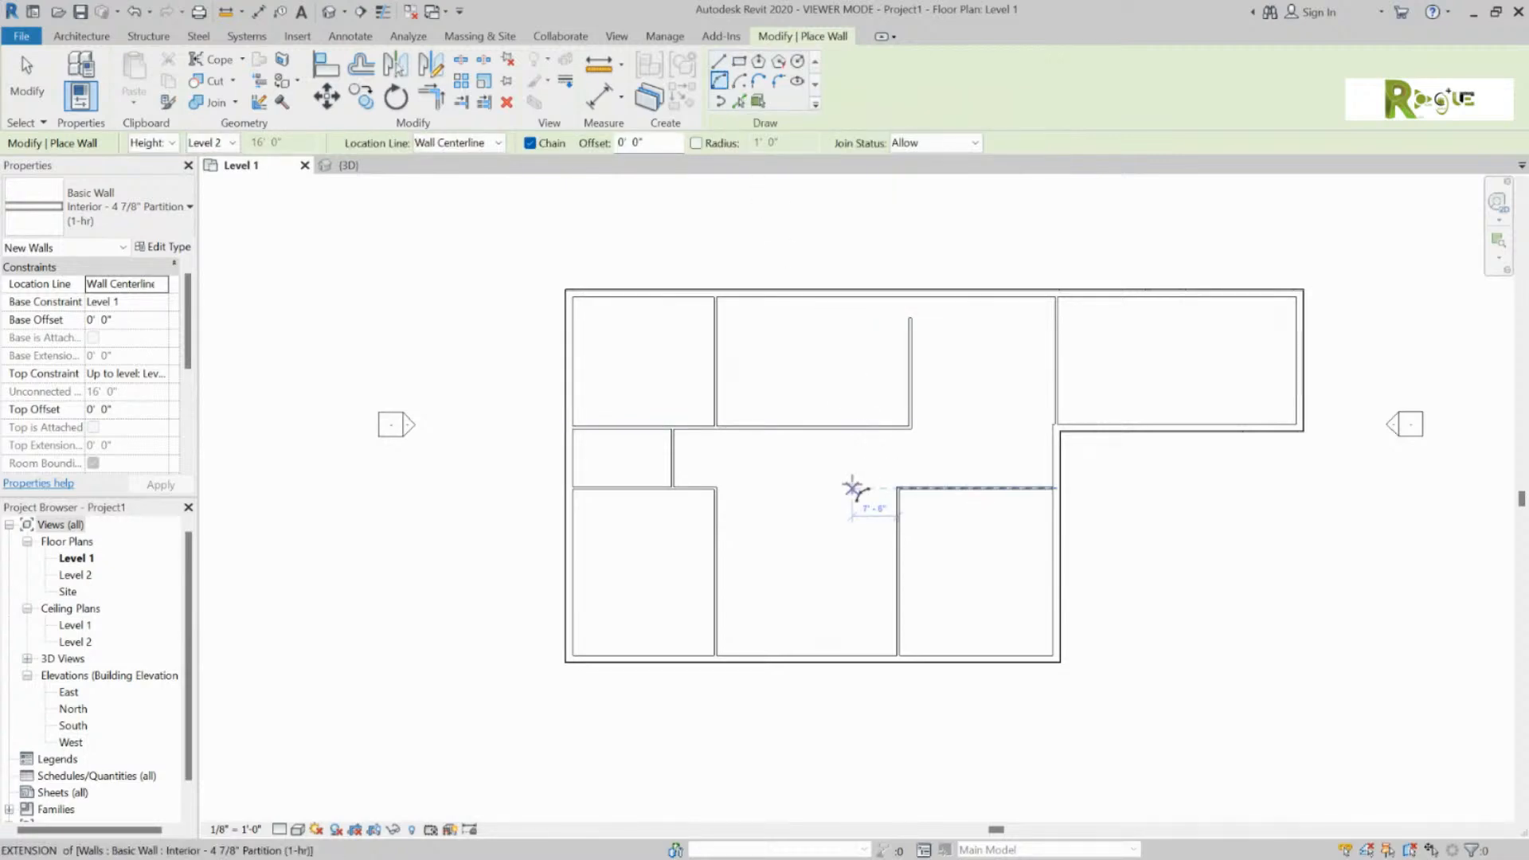
click(896, 486)
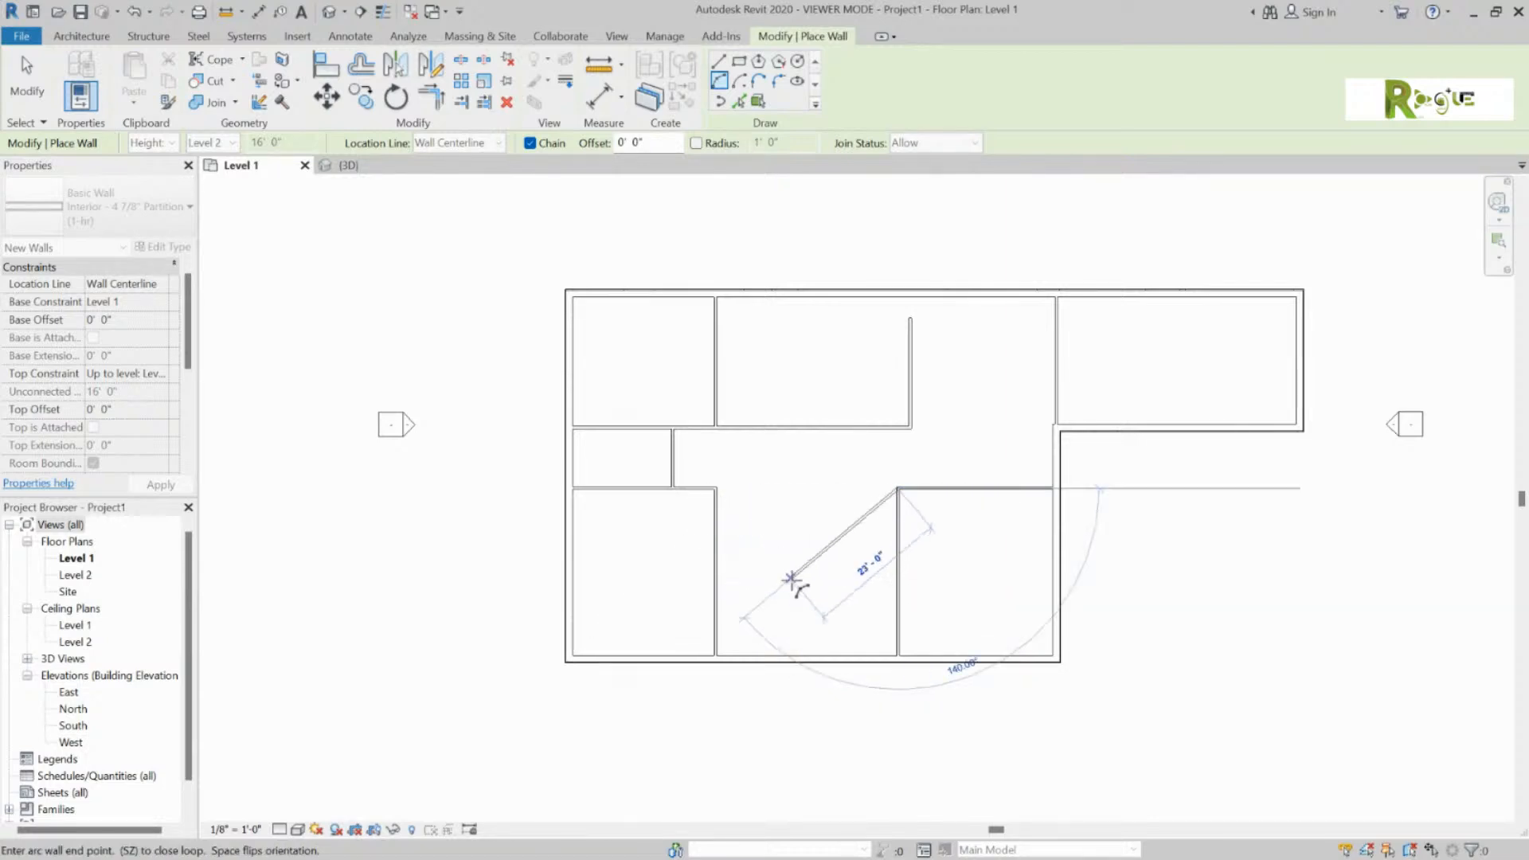
click(816, 654)
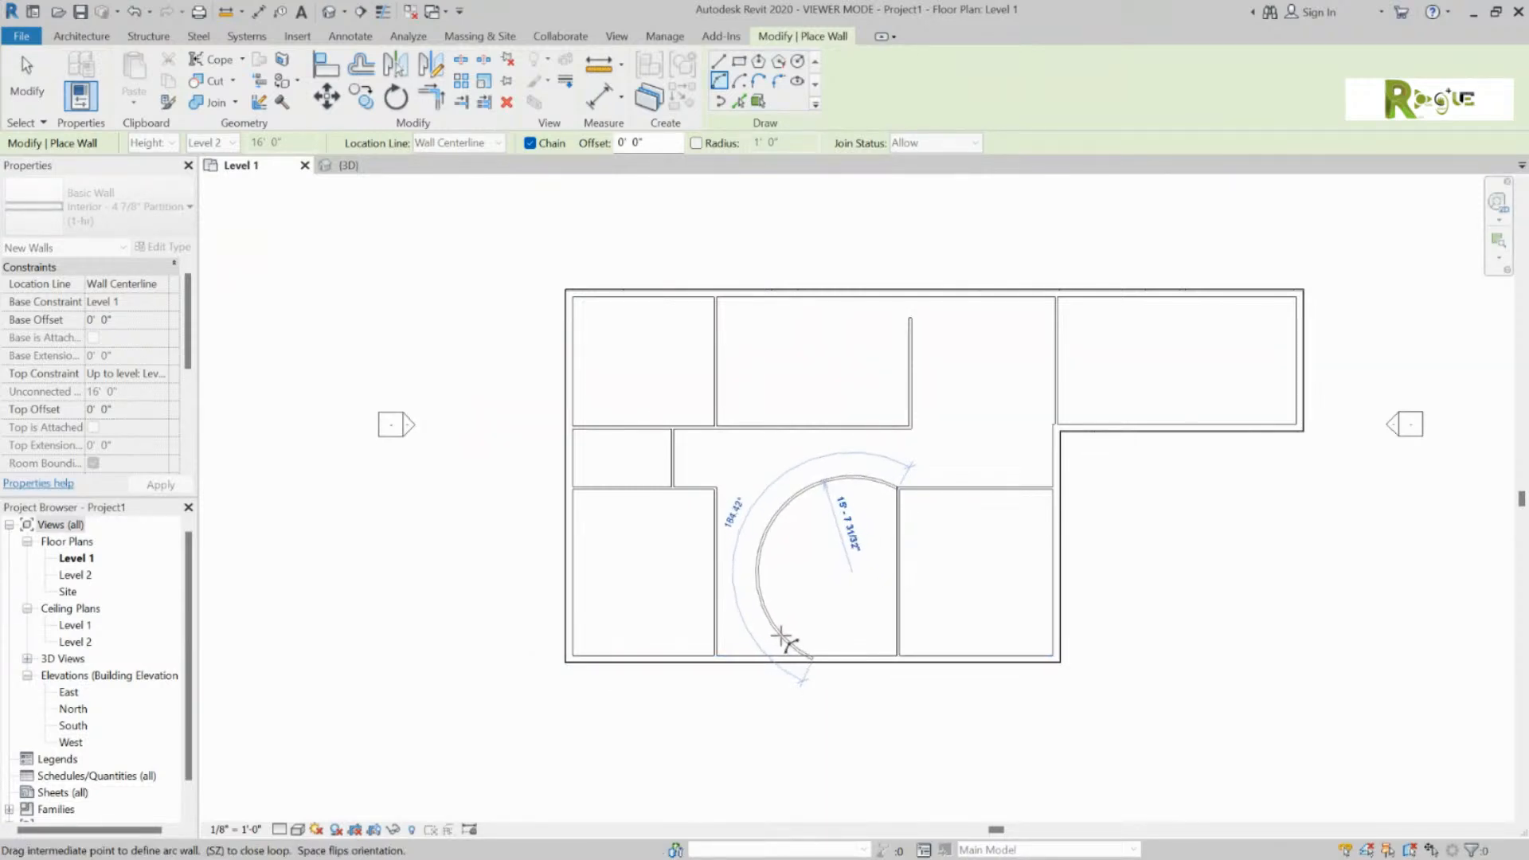
click(783, 638)
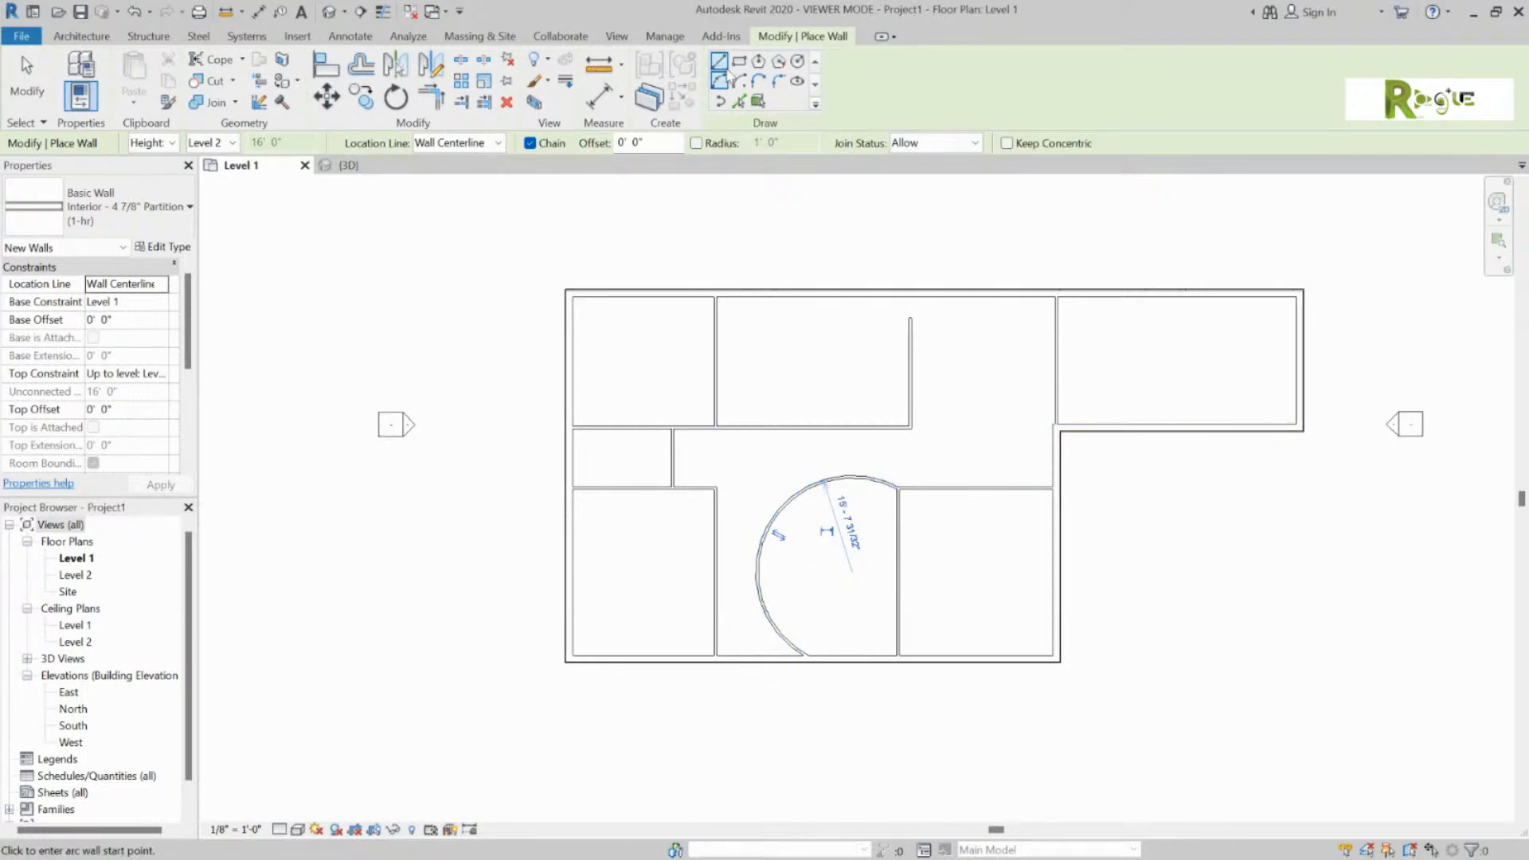
click(722, 66)
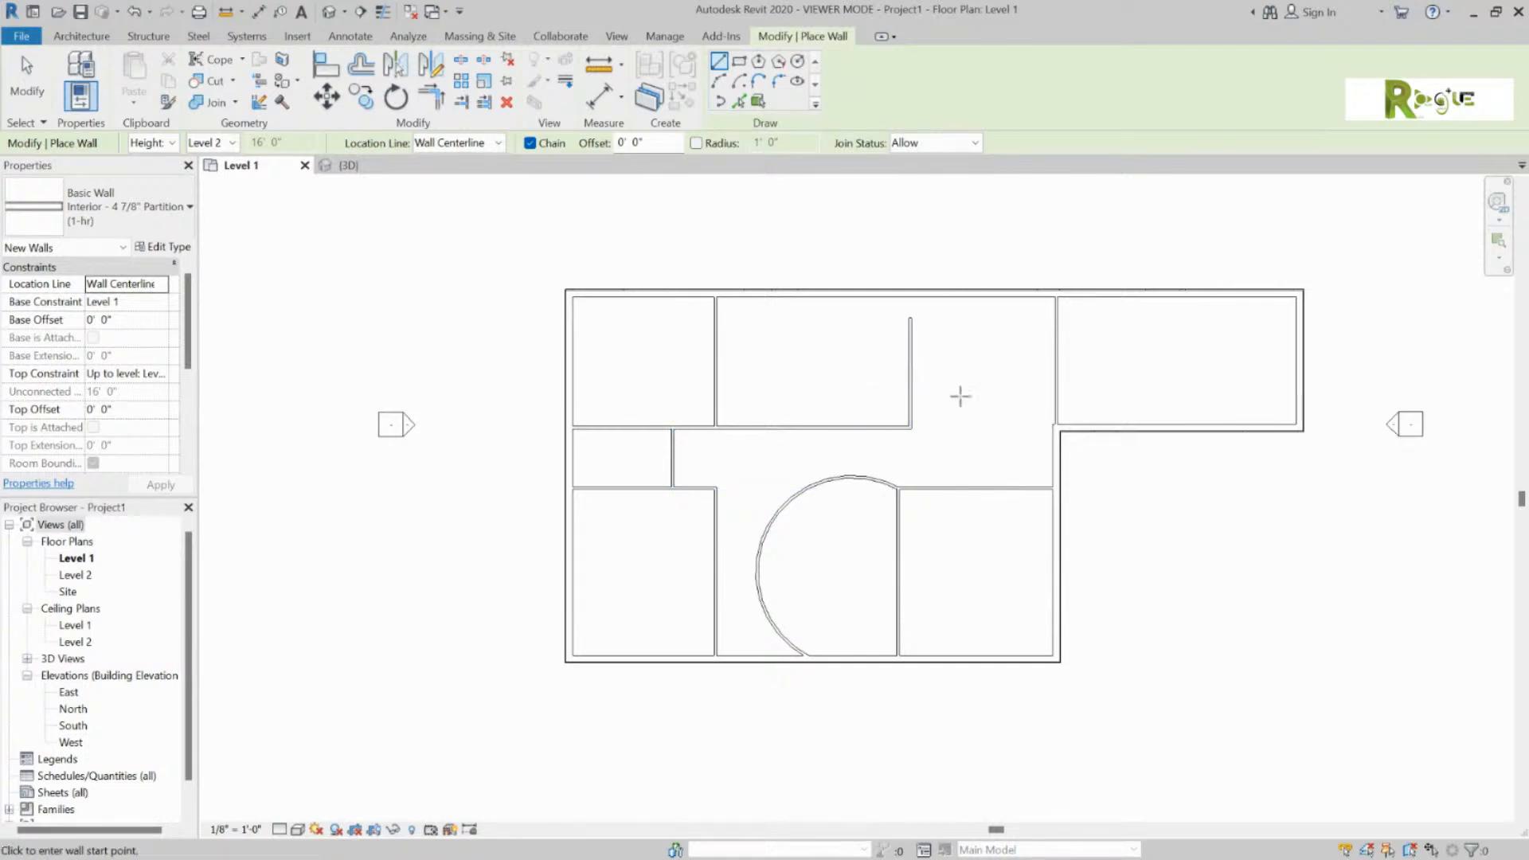
click(1055, 428)
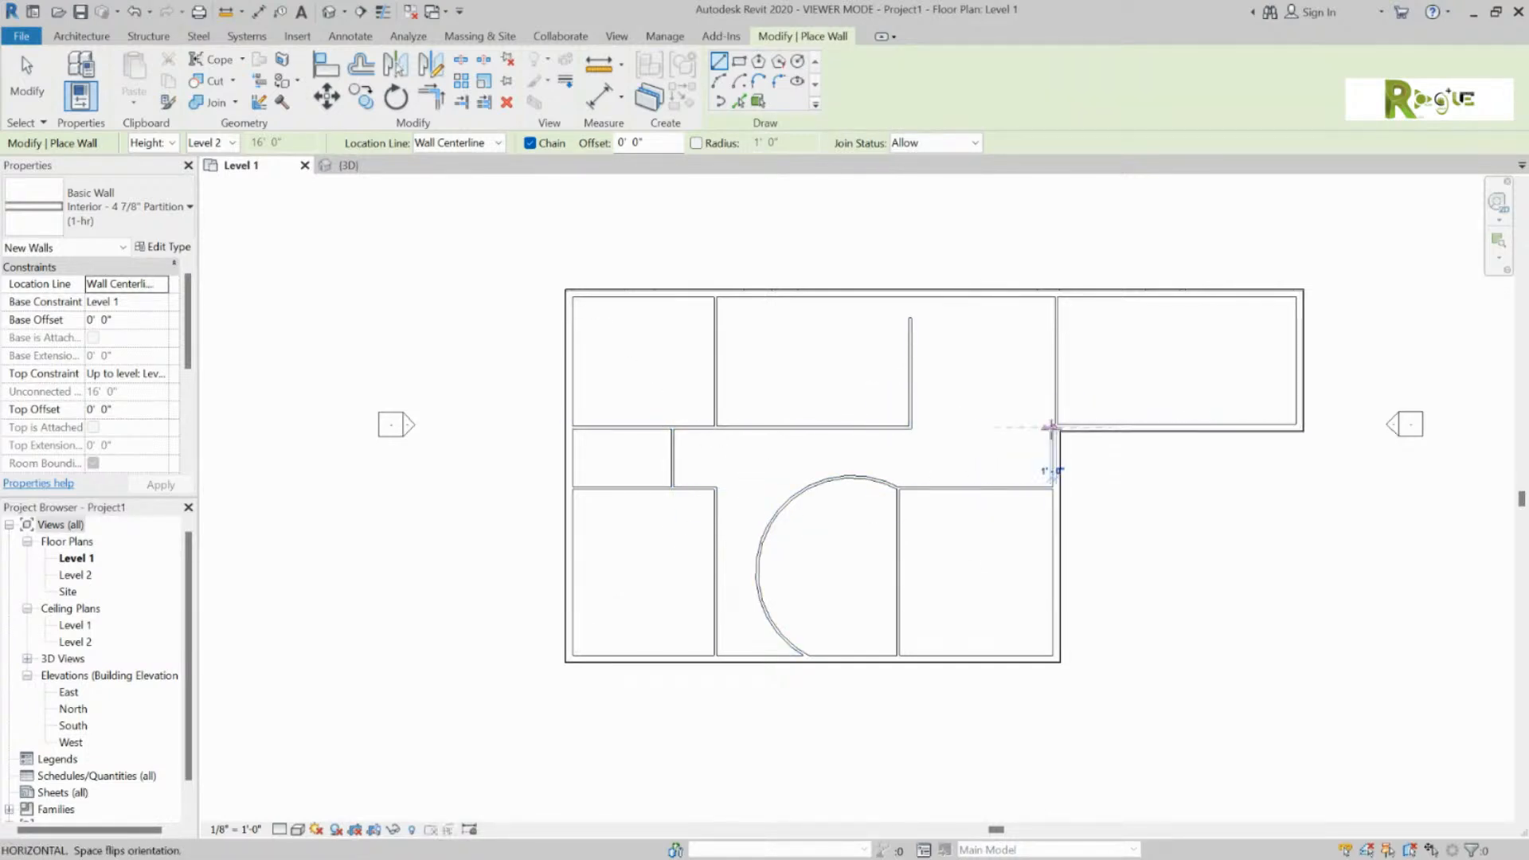
Step: Run a wall from the inside exterior corner to the short stub, exit wall drawing, and start the Door tool
click(911, 428)
key(Escape)
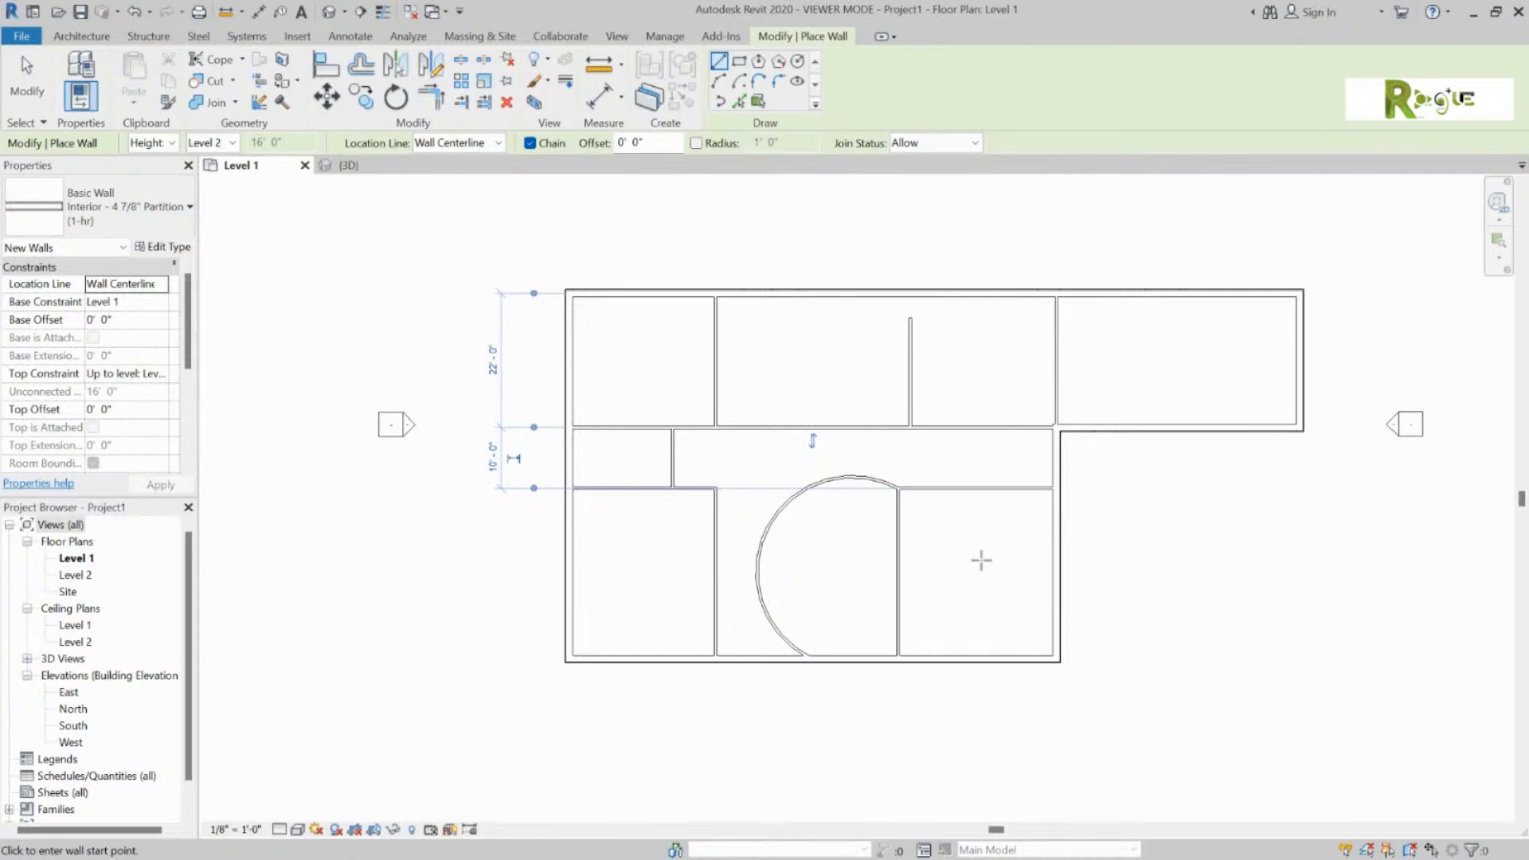
key(Escape)
key(Escape)
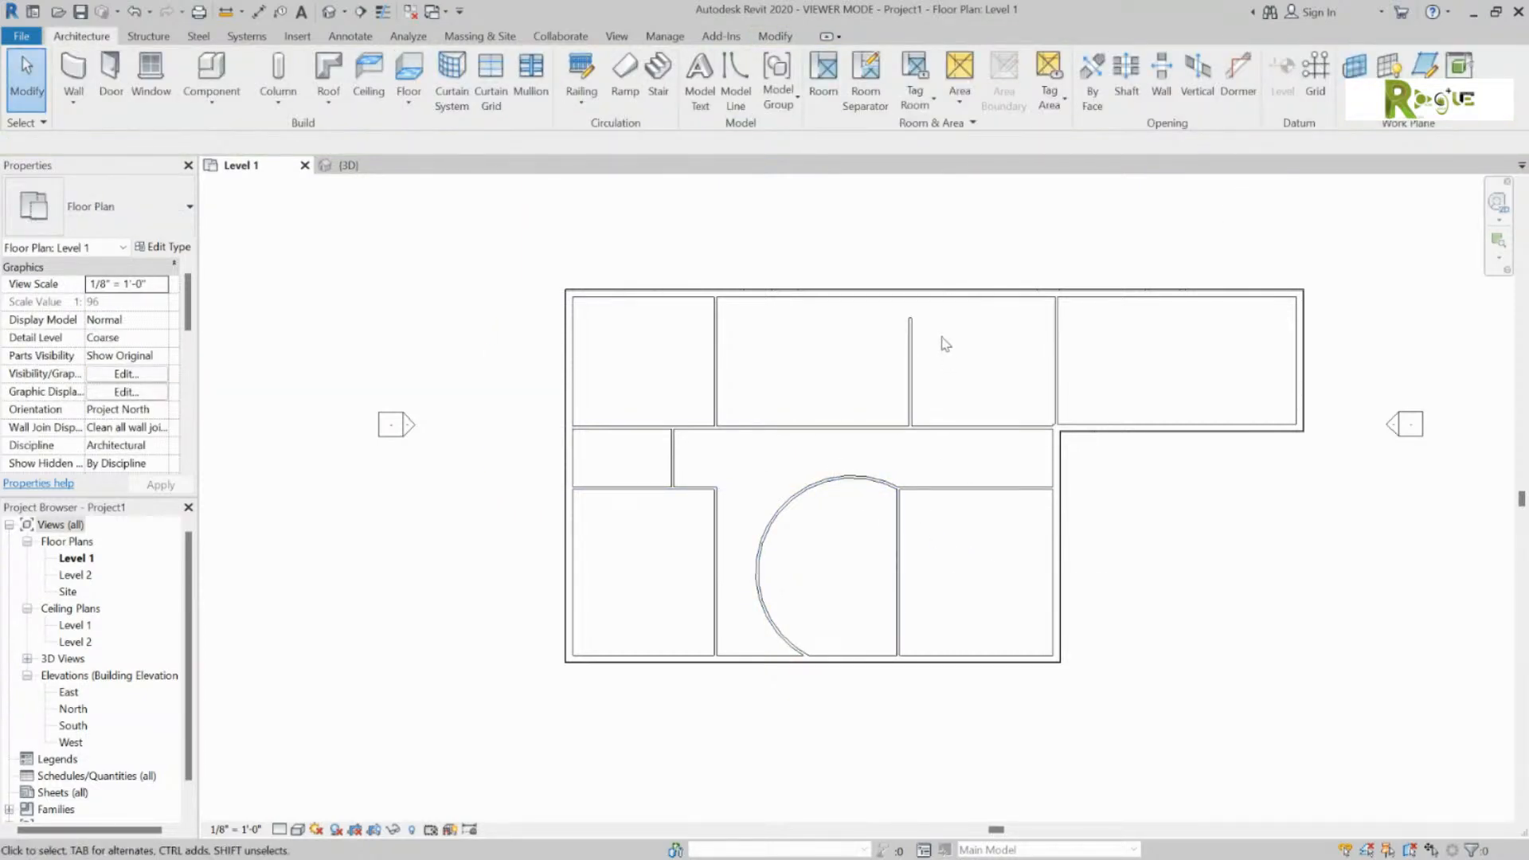
click(117, 87)
Step: Review the door Type Selector list and keep the Single-Flush 36" x 84" type
click(188, 210)
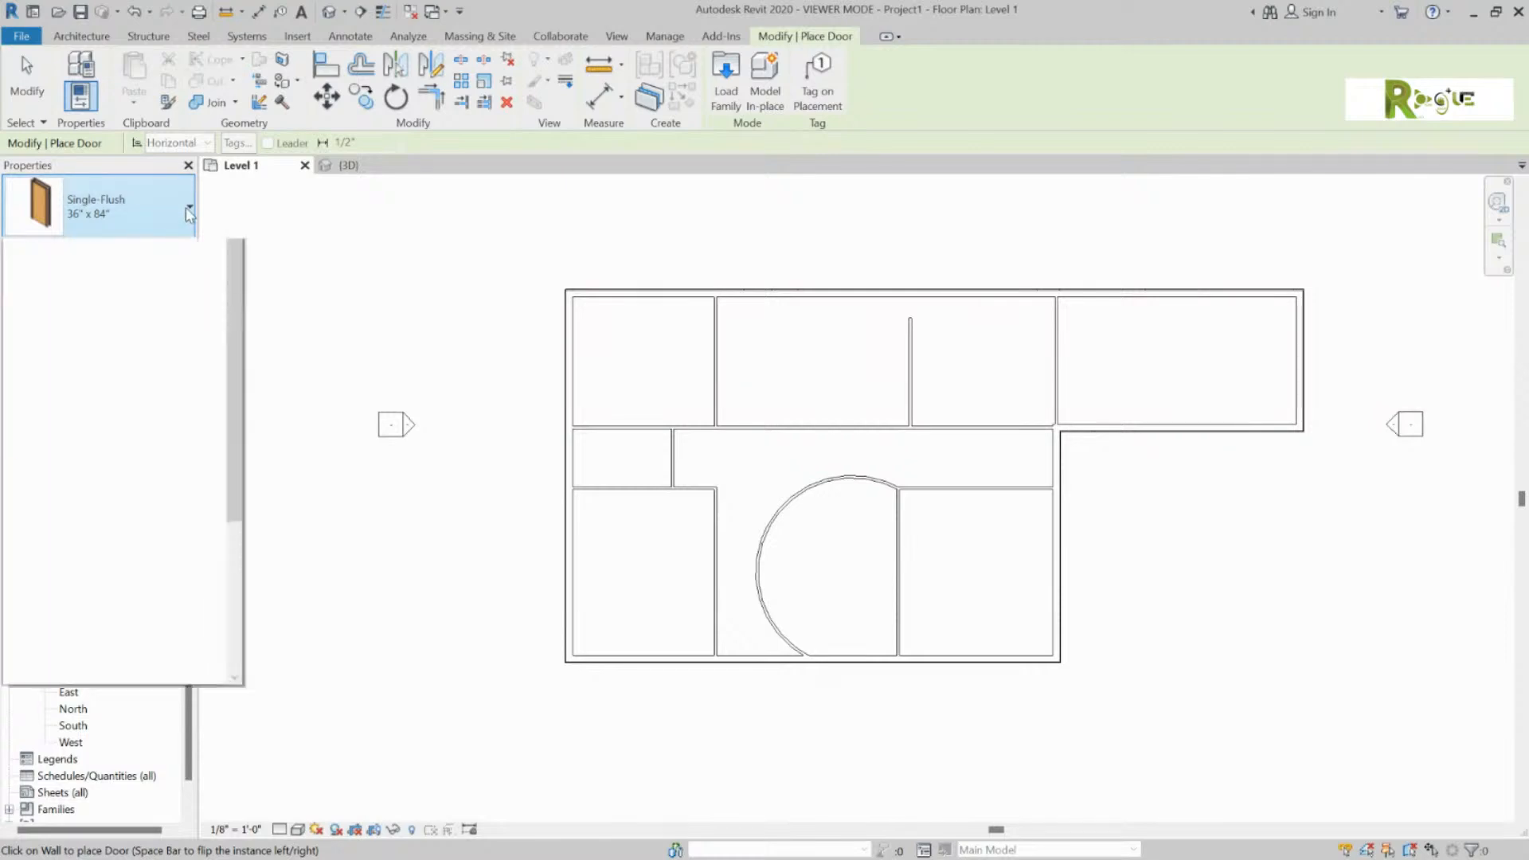
click(189, 212)
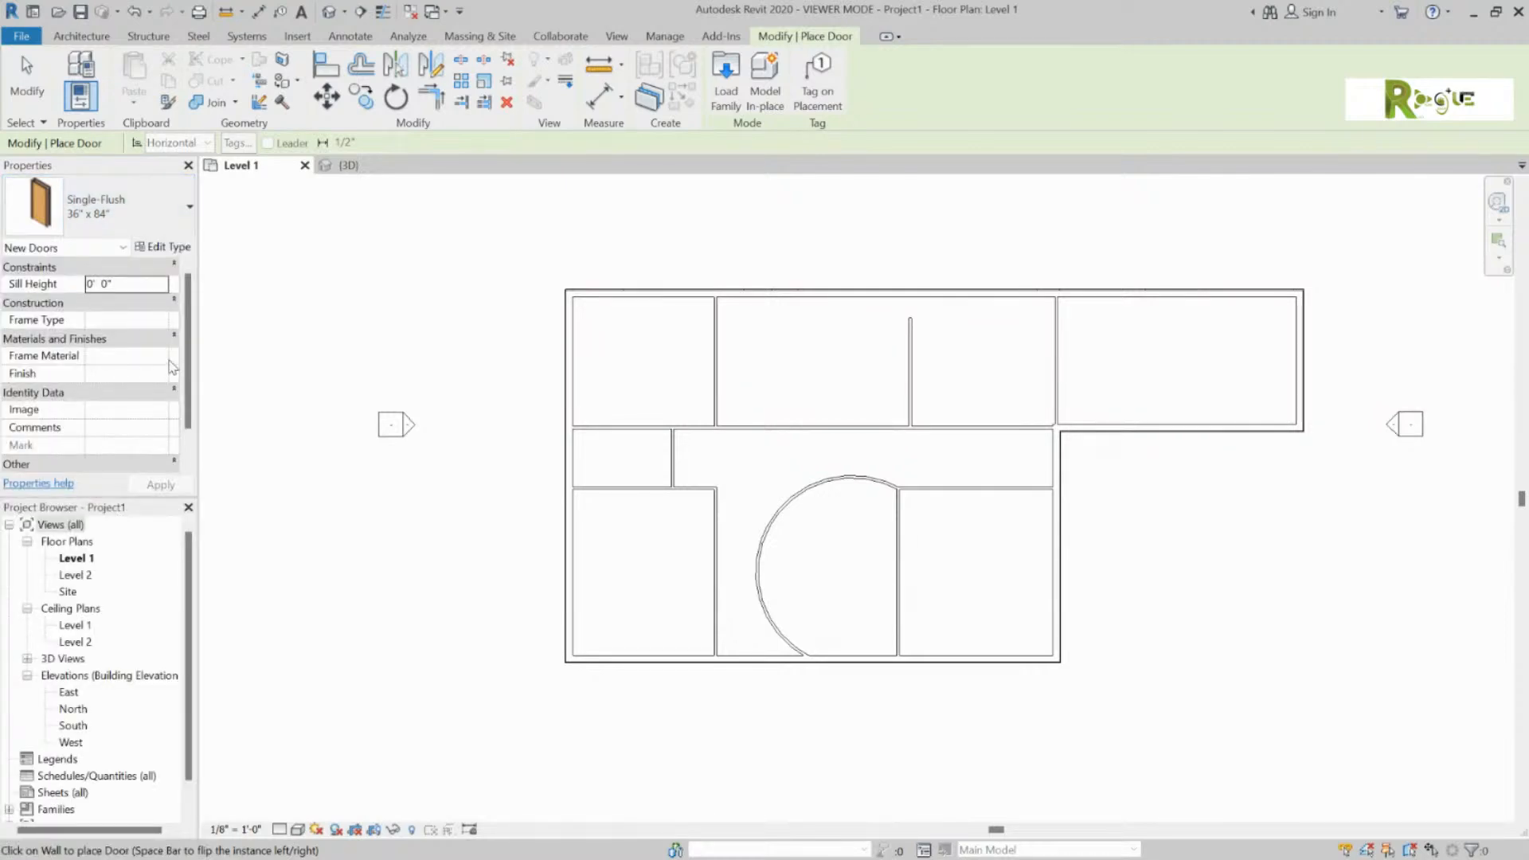
click(188, 209)
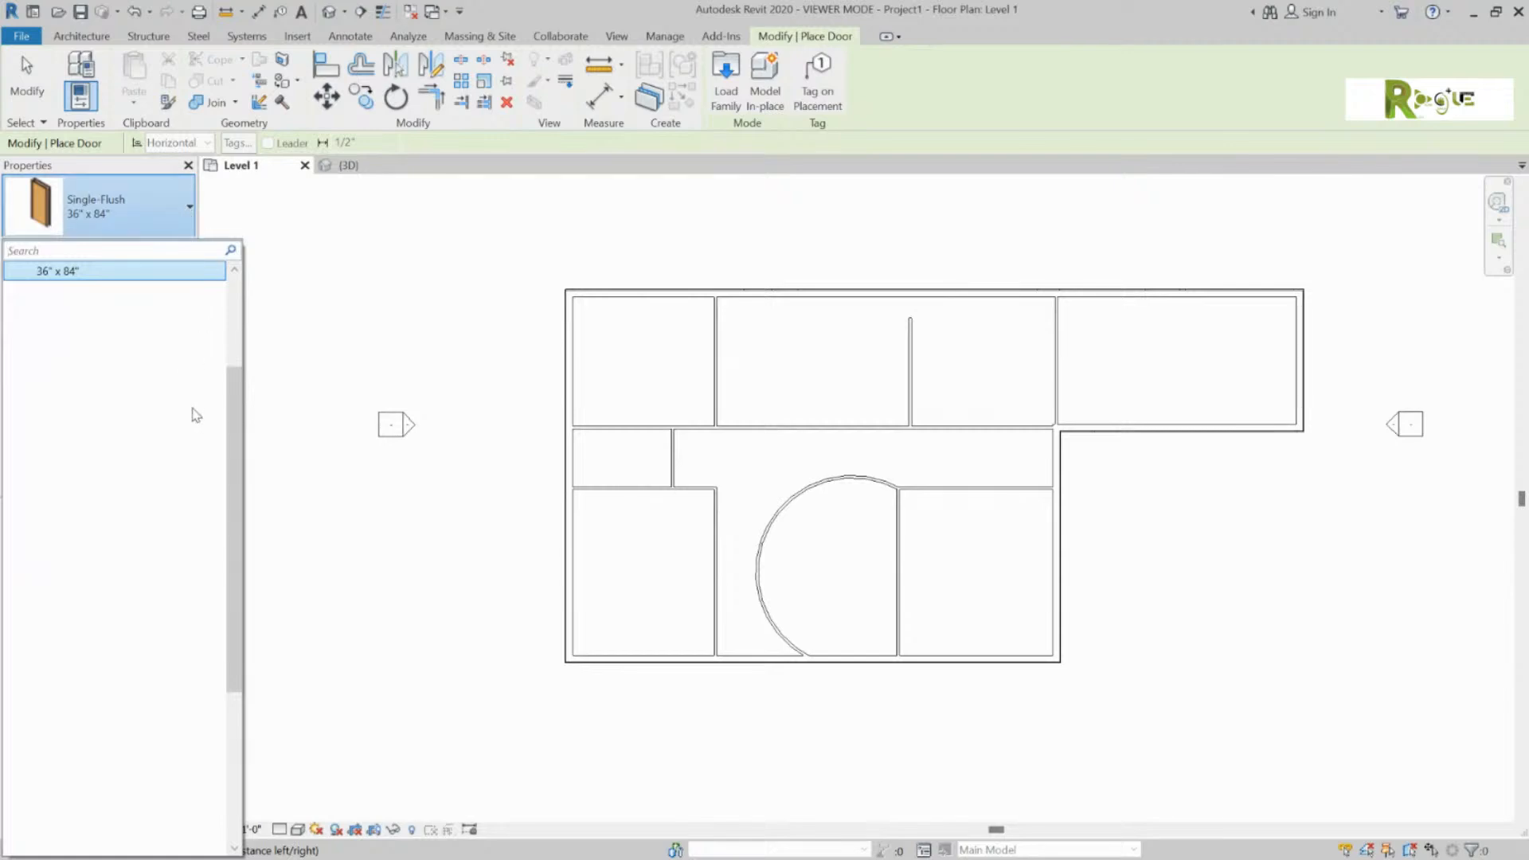
scroll(197, 418, up, 1)
scroll(197, 418, up, 2)
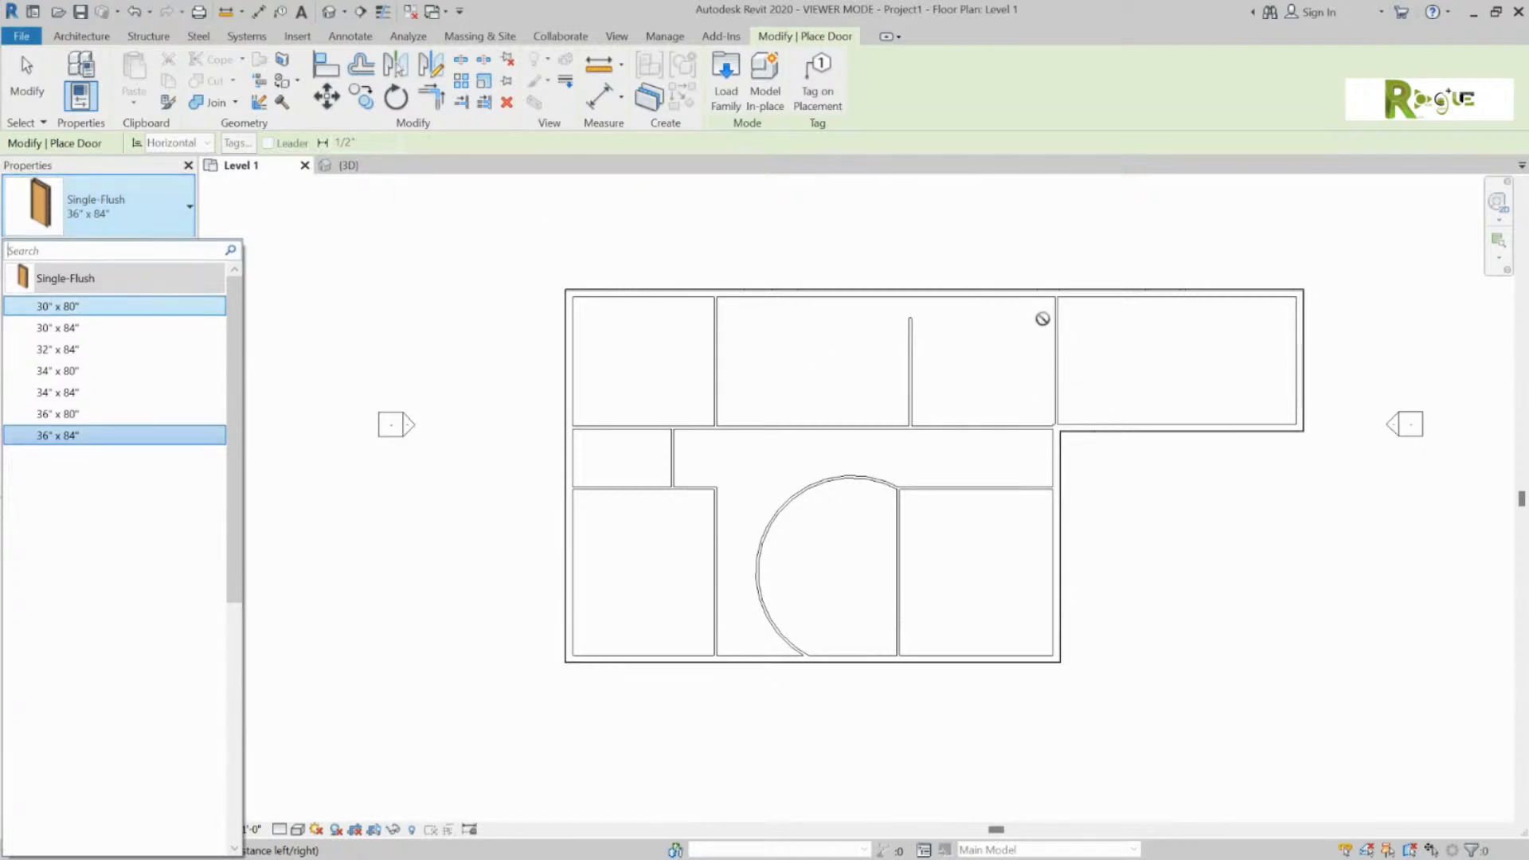
click(145, 223)
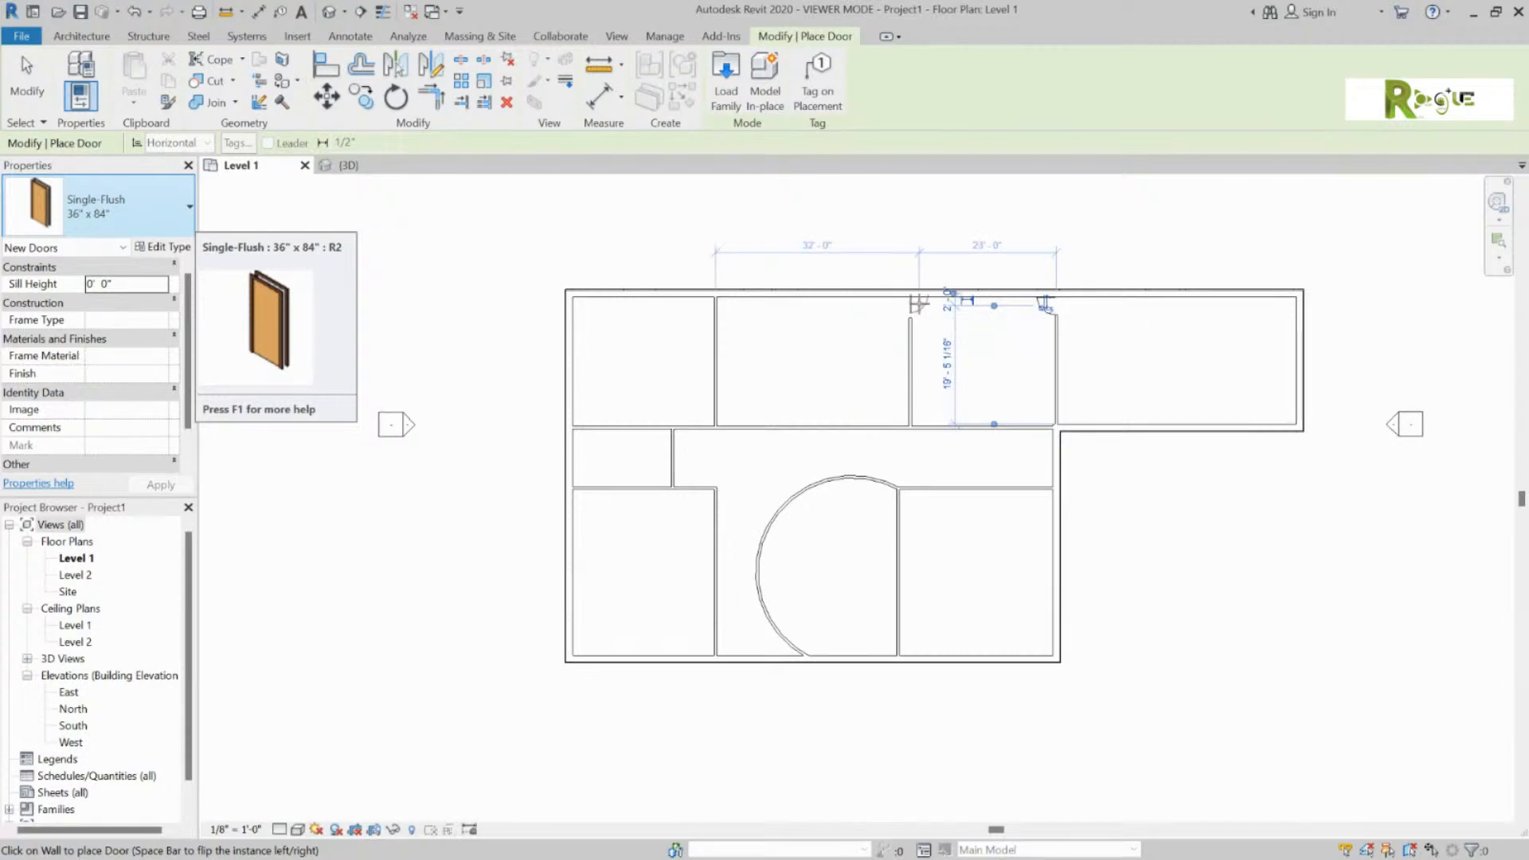
Step: Place Single-Flush 36" x 84" doors at the hallway end, the left rooms, the curved wall, and the right and top exterior walls
click(1045, 490)
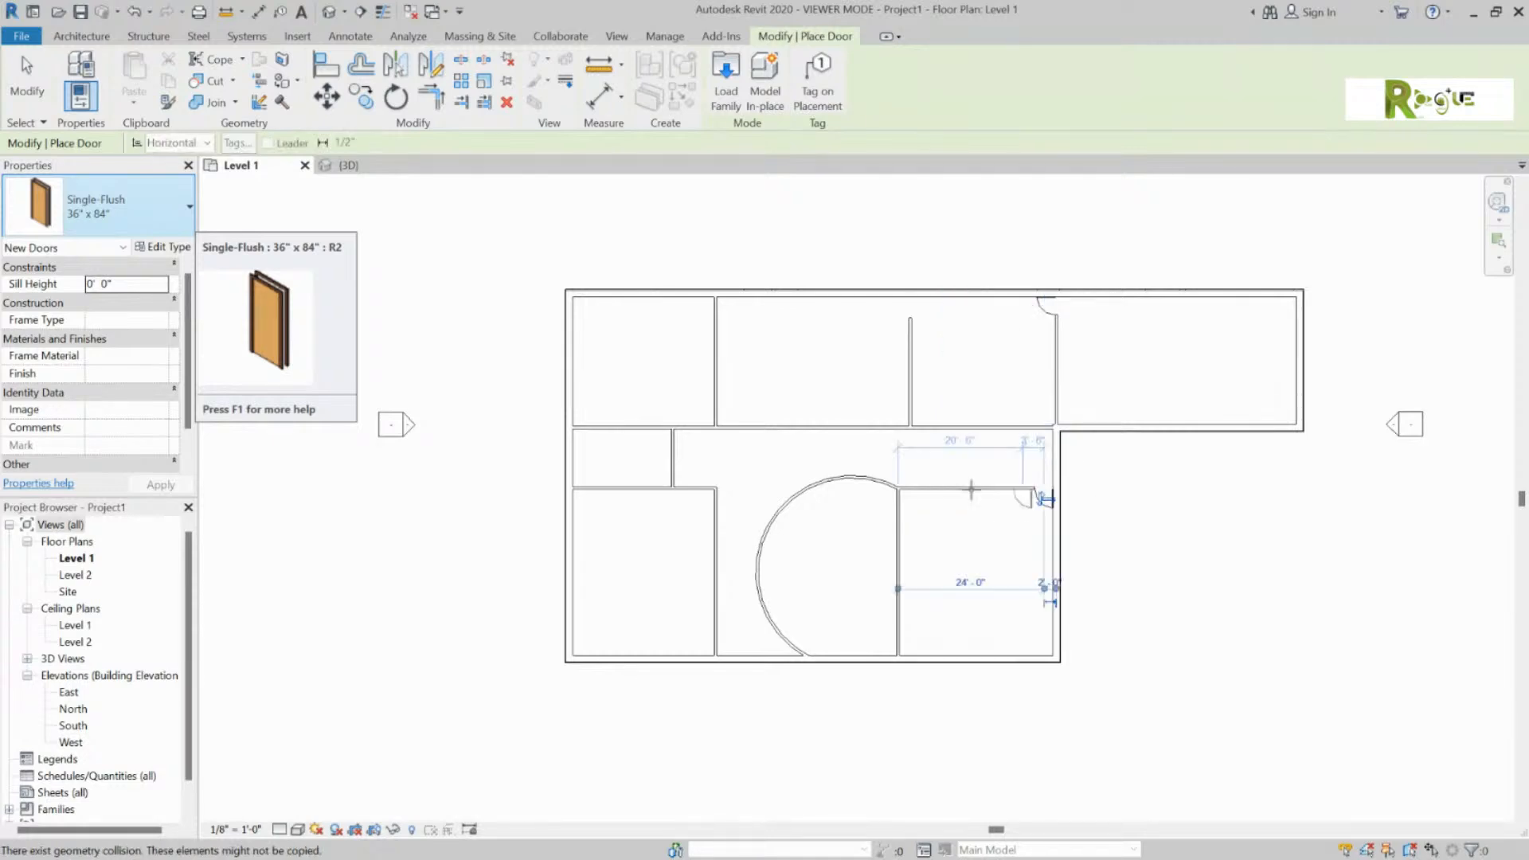
click(685, 435)
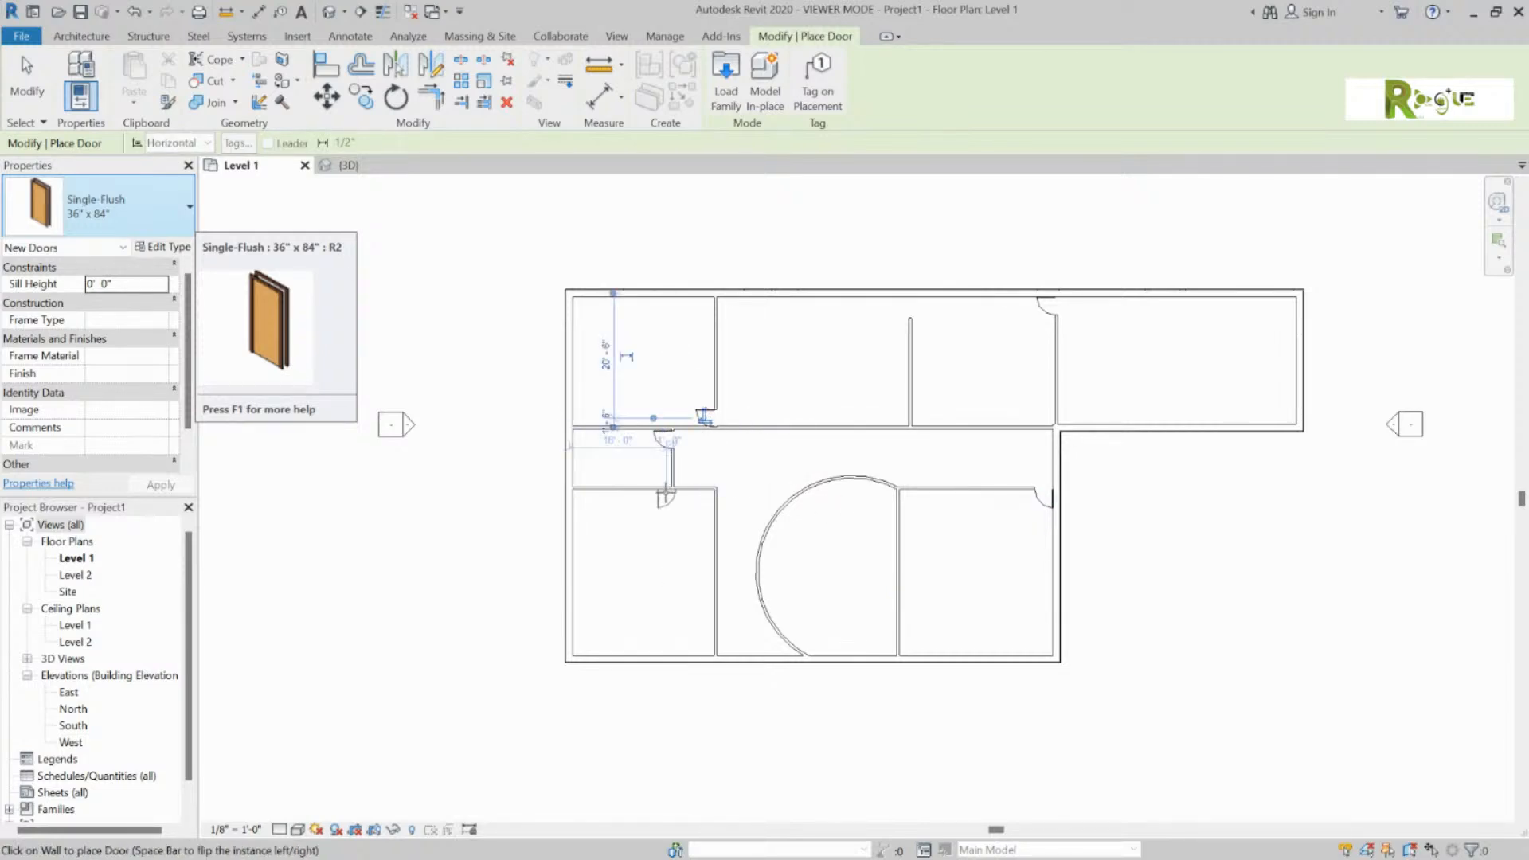
click(702, 428)
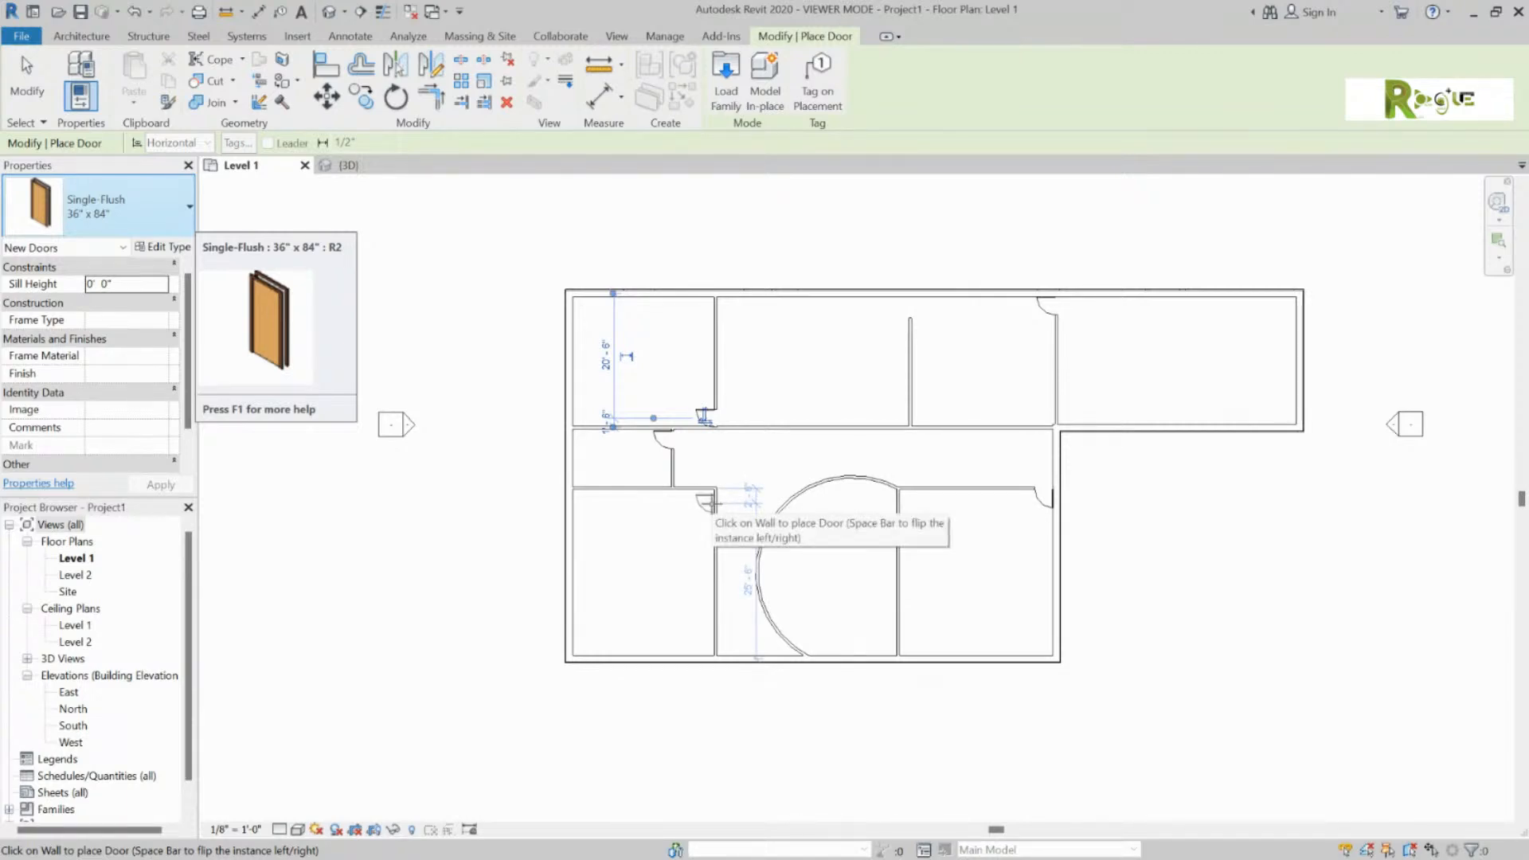
click(713, 503)
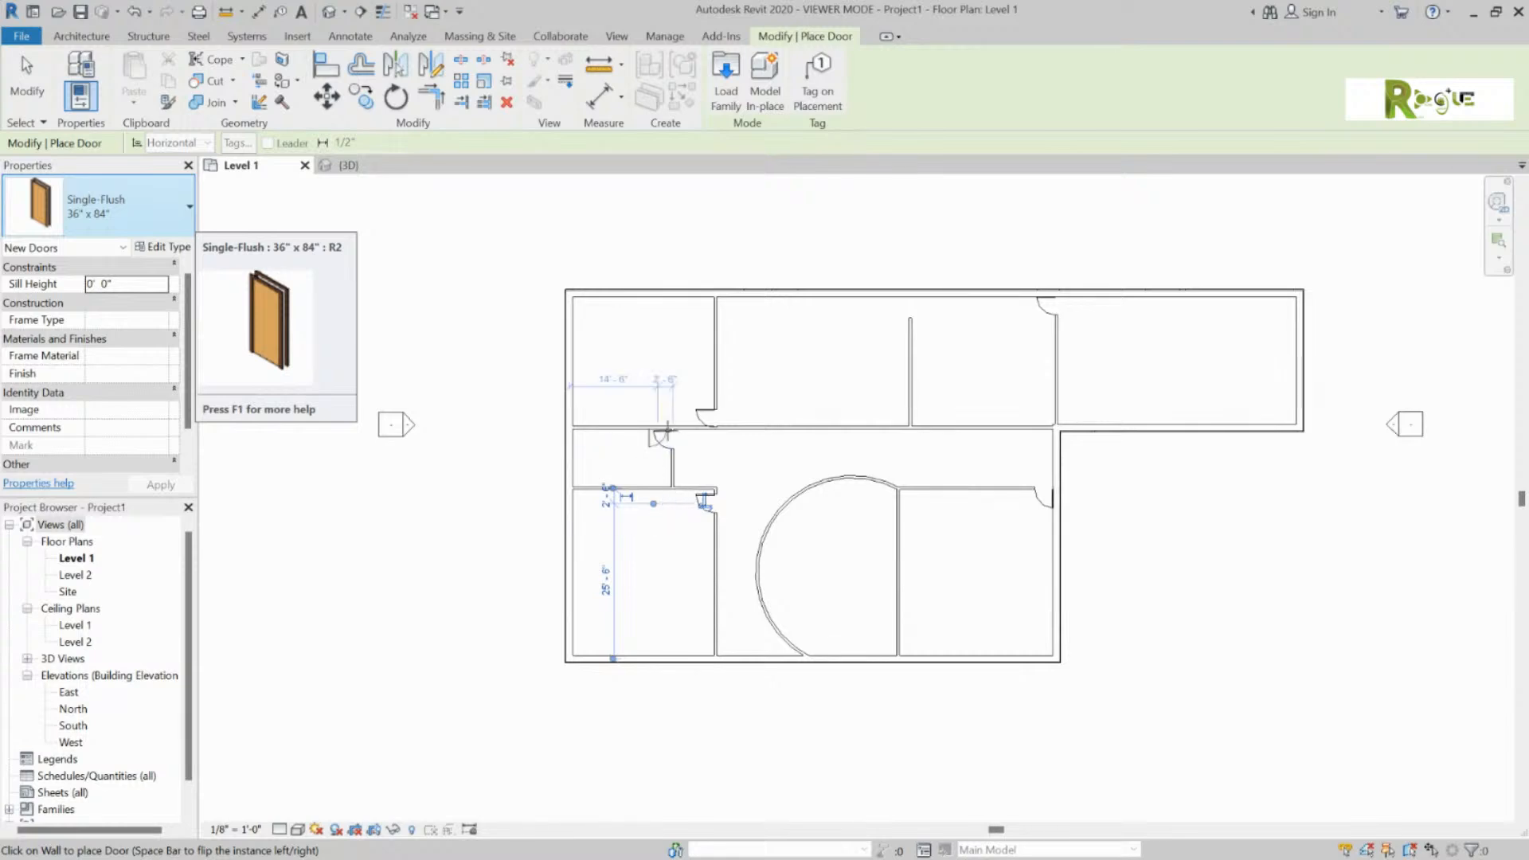
click(791, 510)
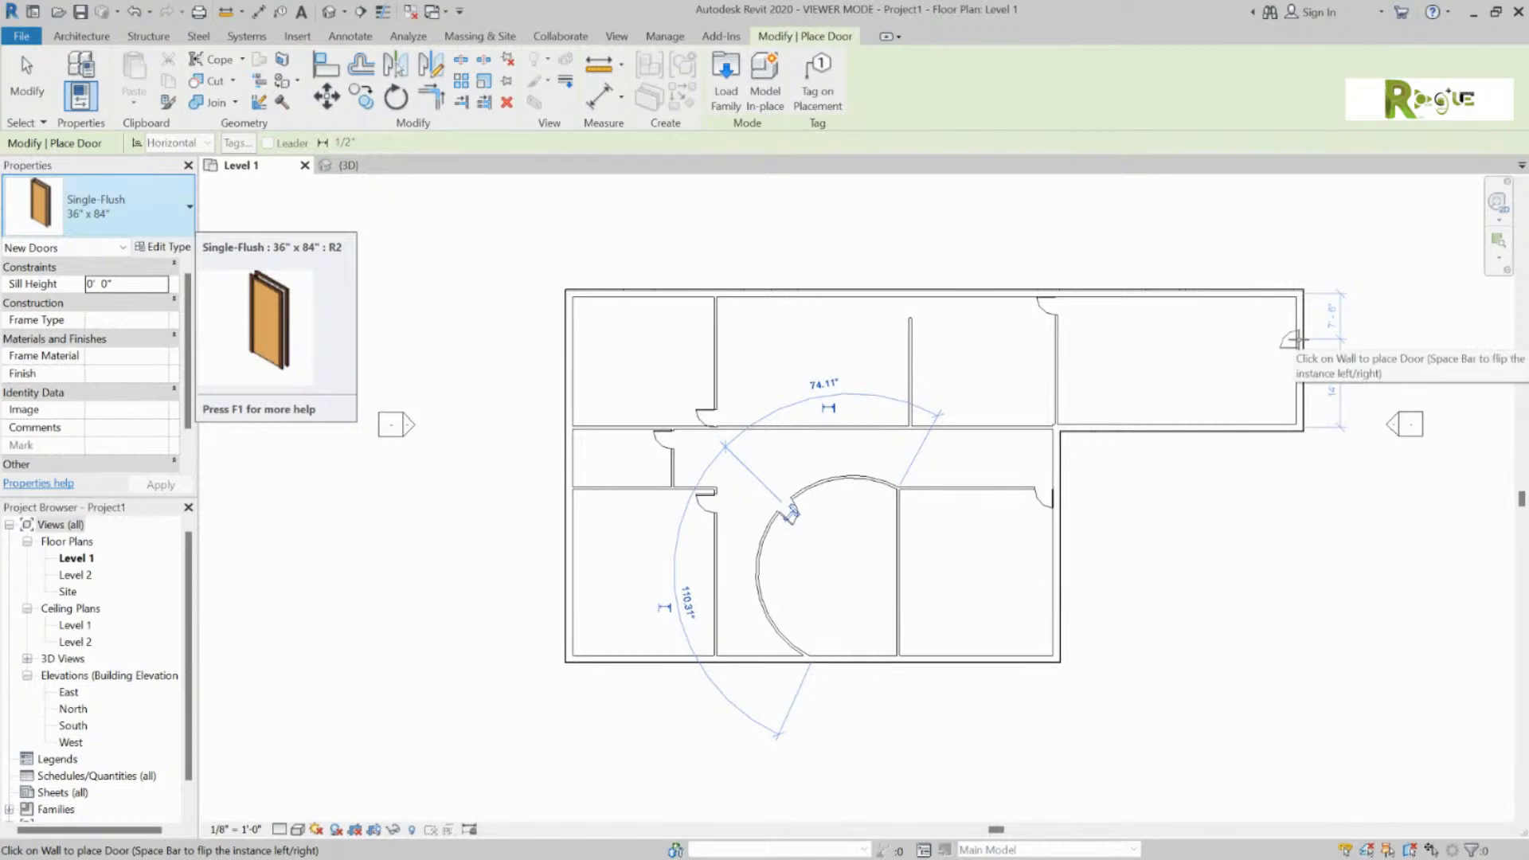
click(1297, 405)
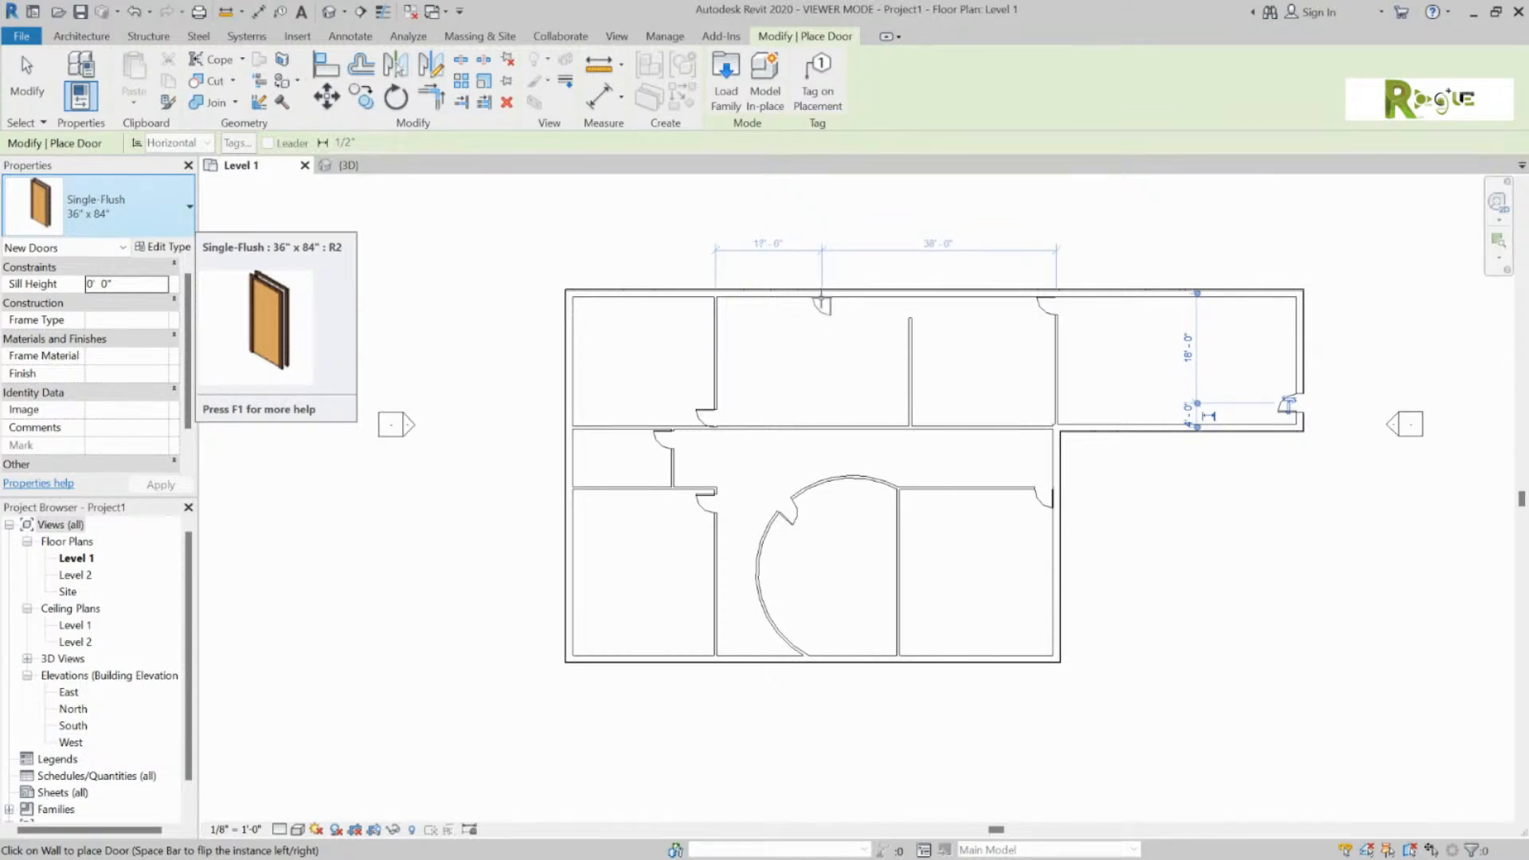
click(822, 296)
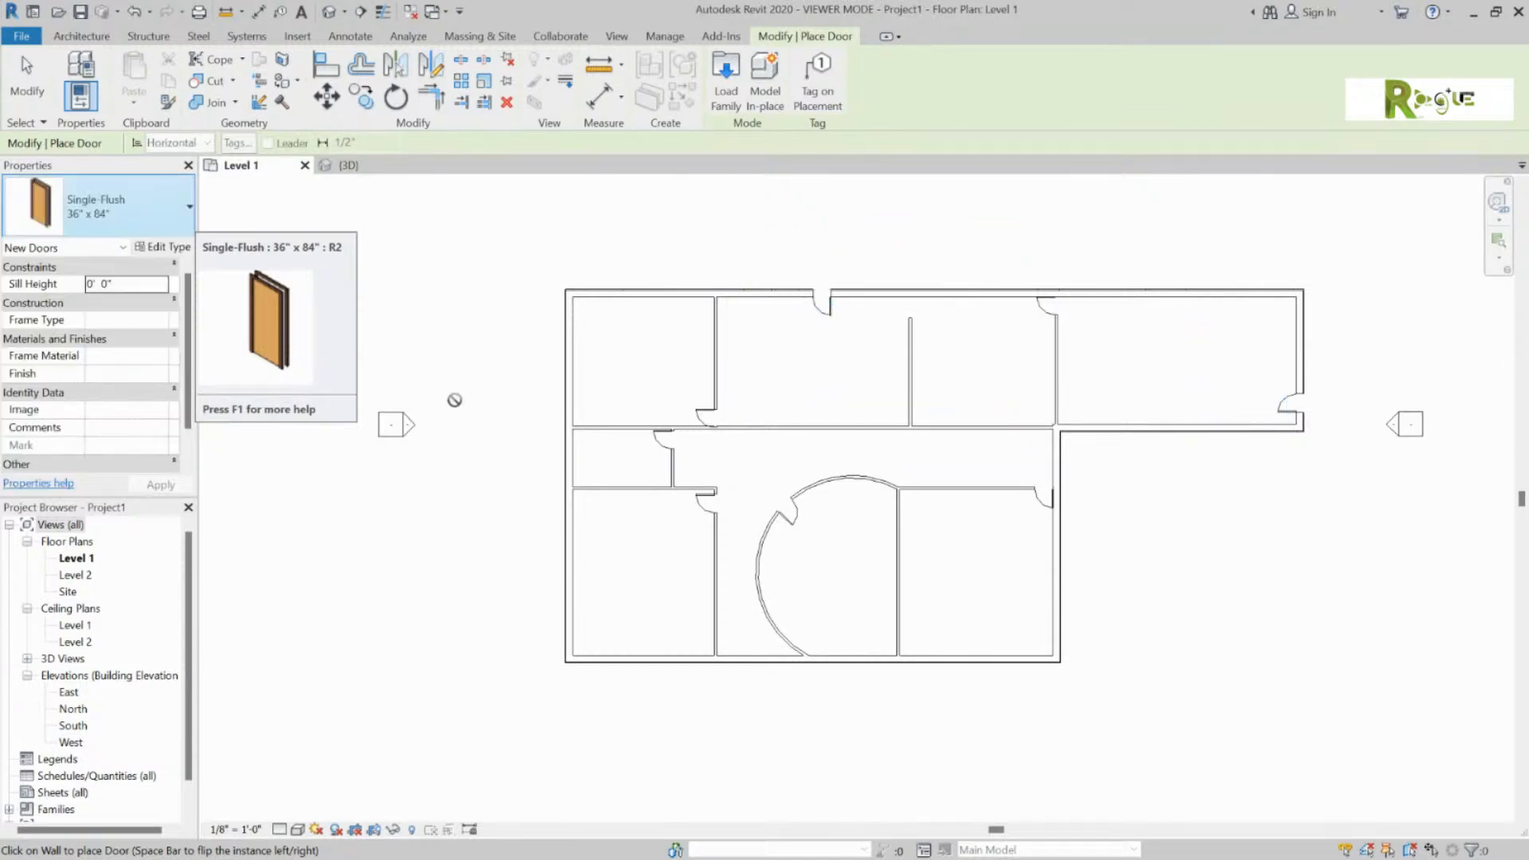
Step: Look through the Architecture tab and File menu, then return to door placement
click(63, 36)
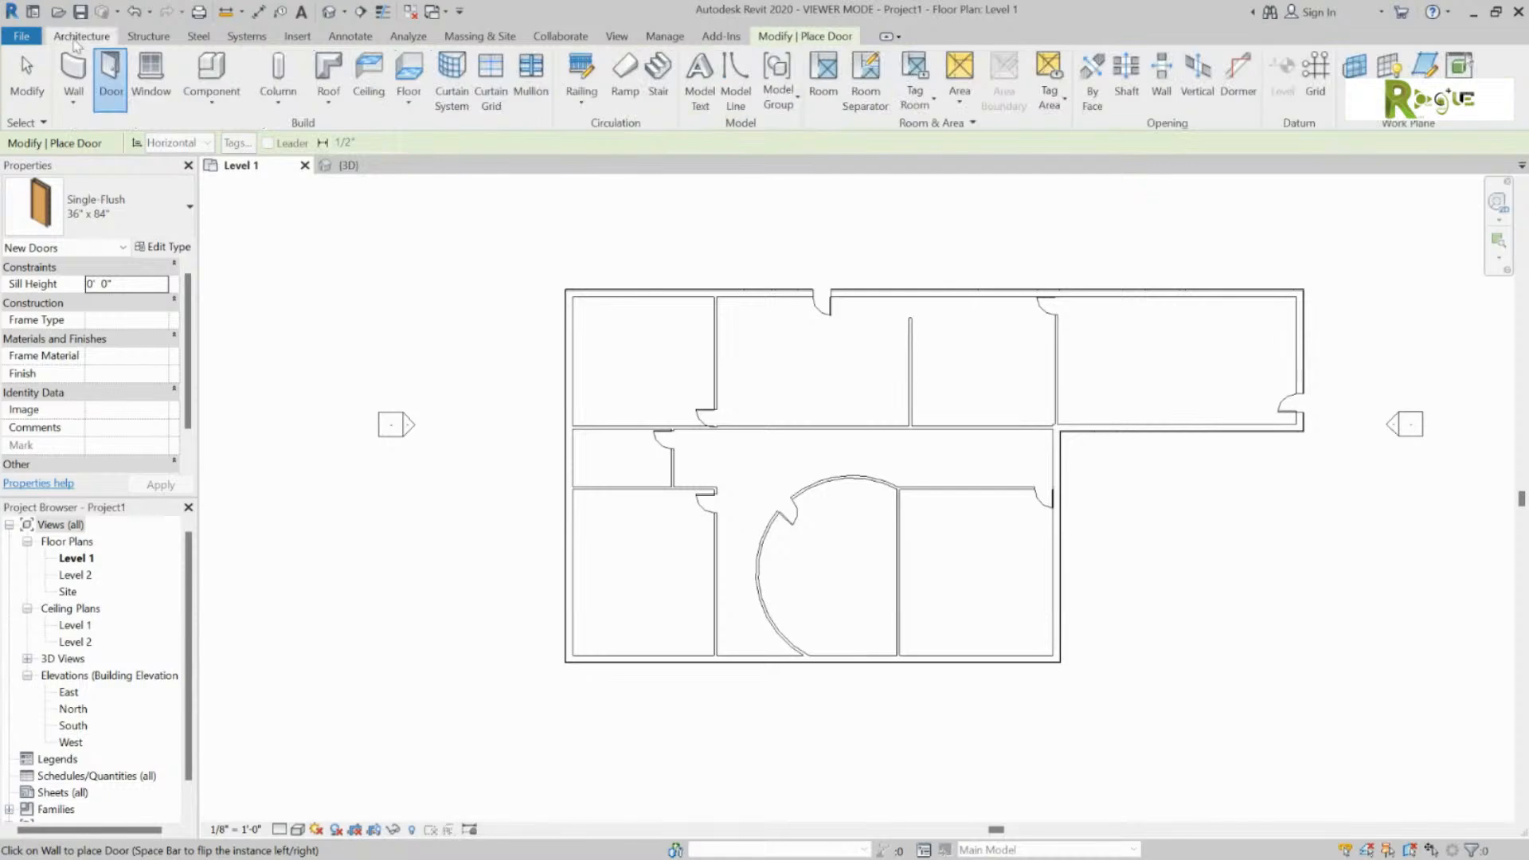
click(40, 37)
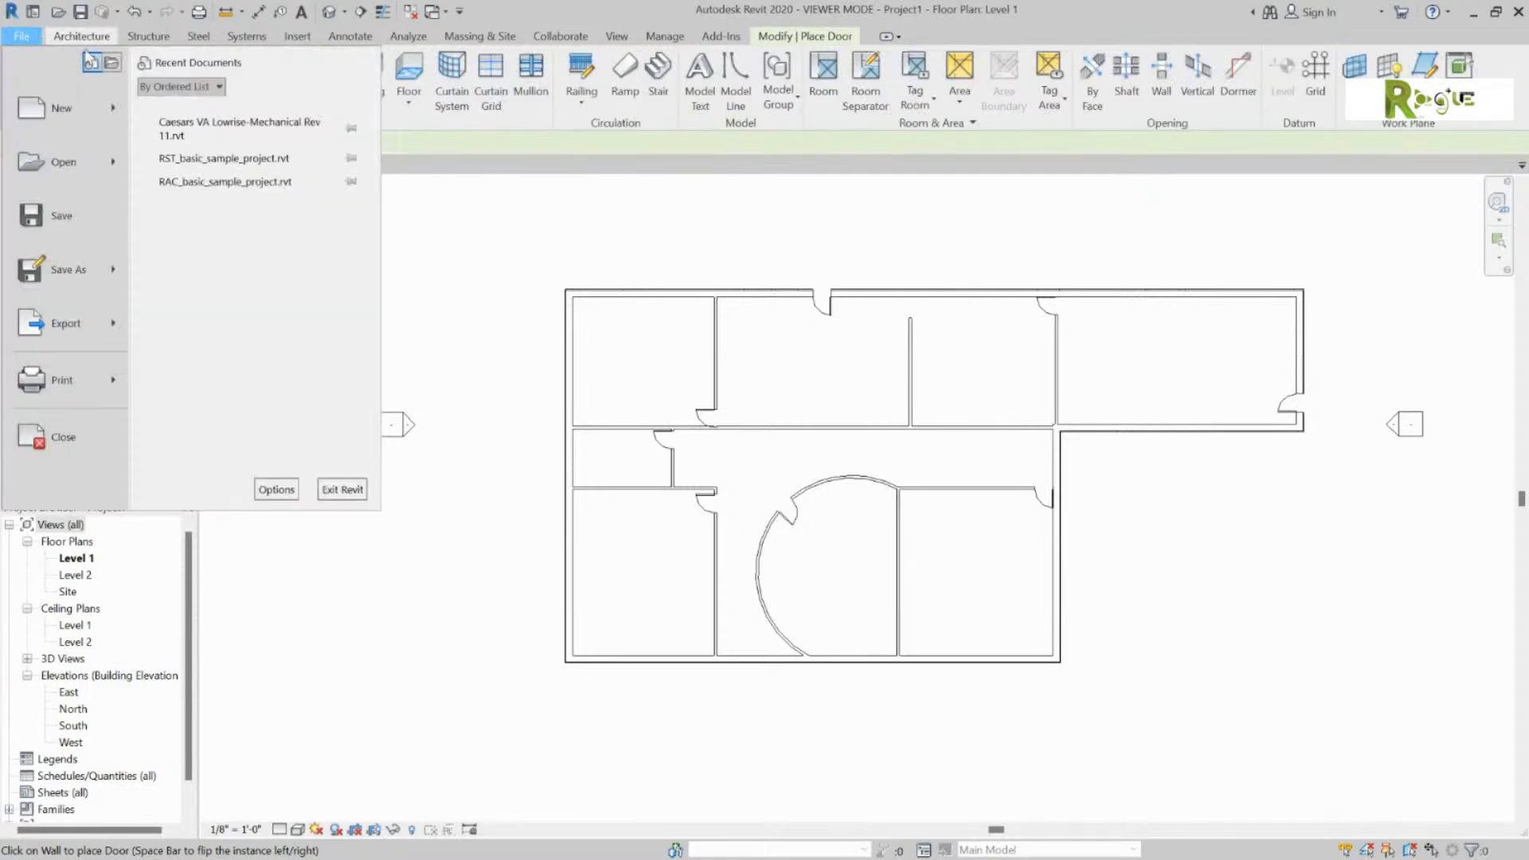
click(849, 38)
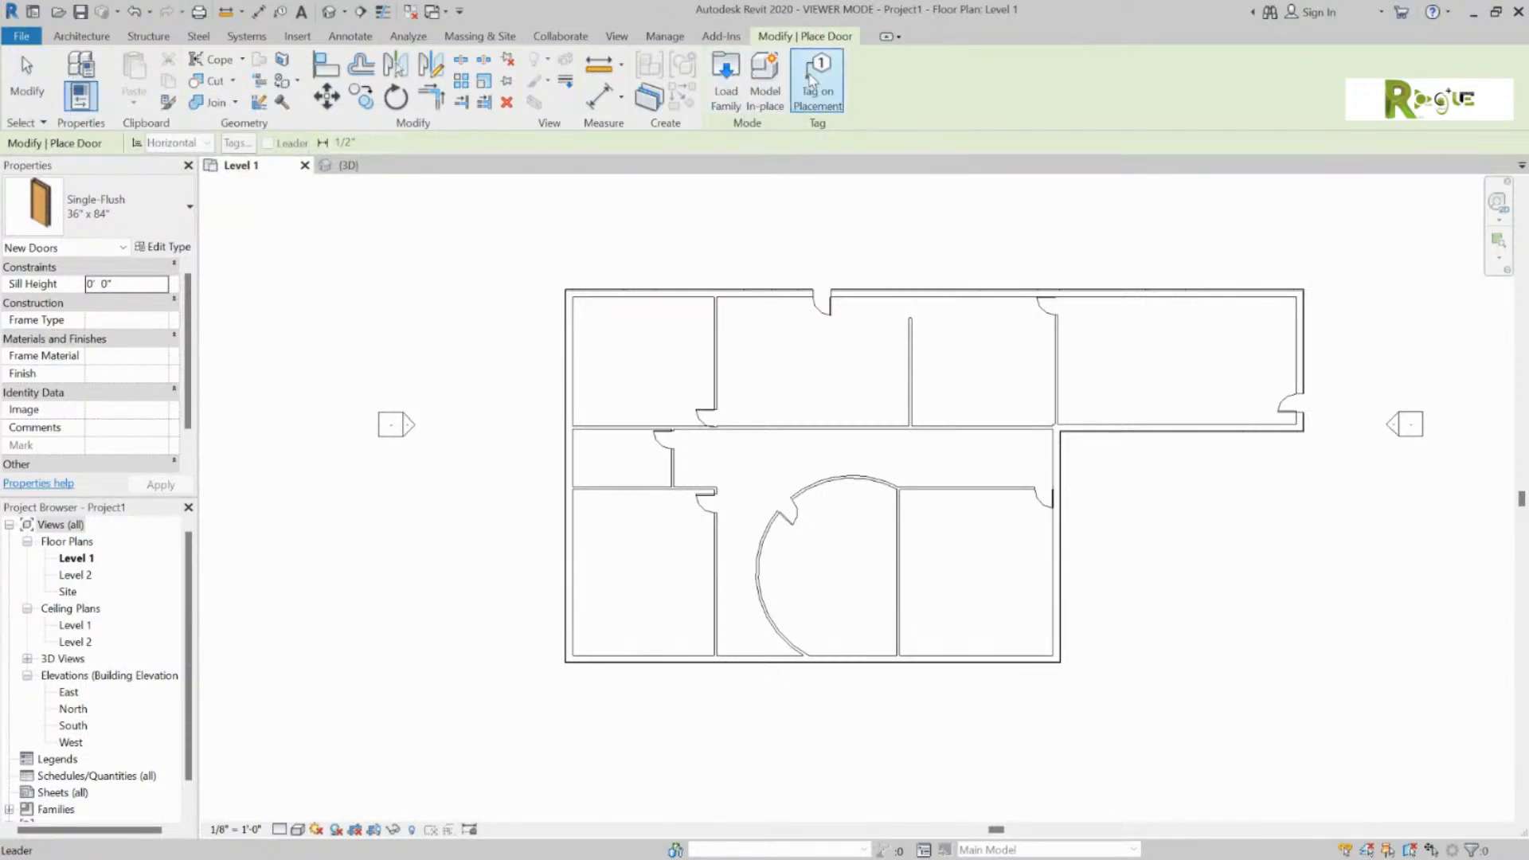
Step: In Load Family, open the Doors folder, preview families and select Door-Overhead-Rolling
click(727, 75)
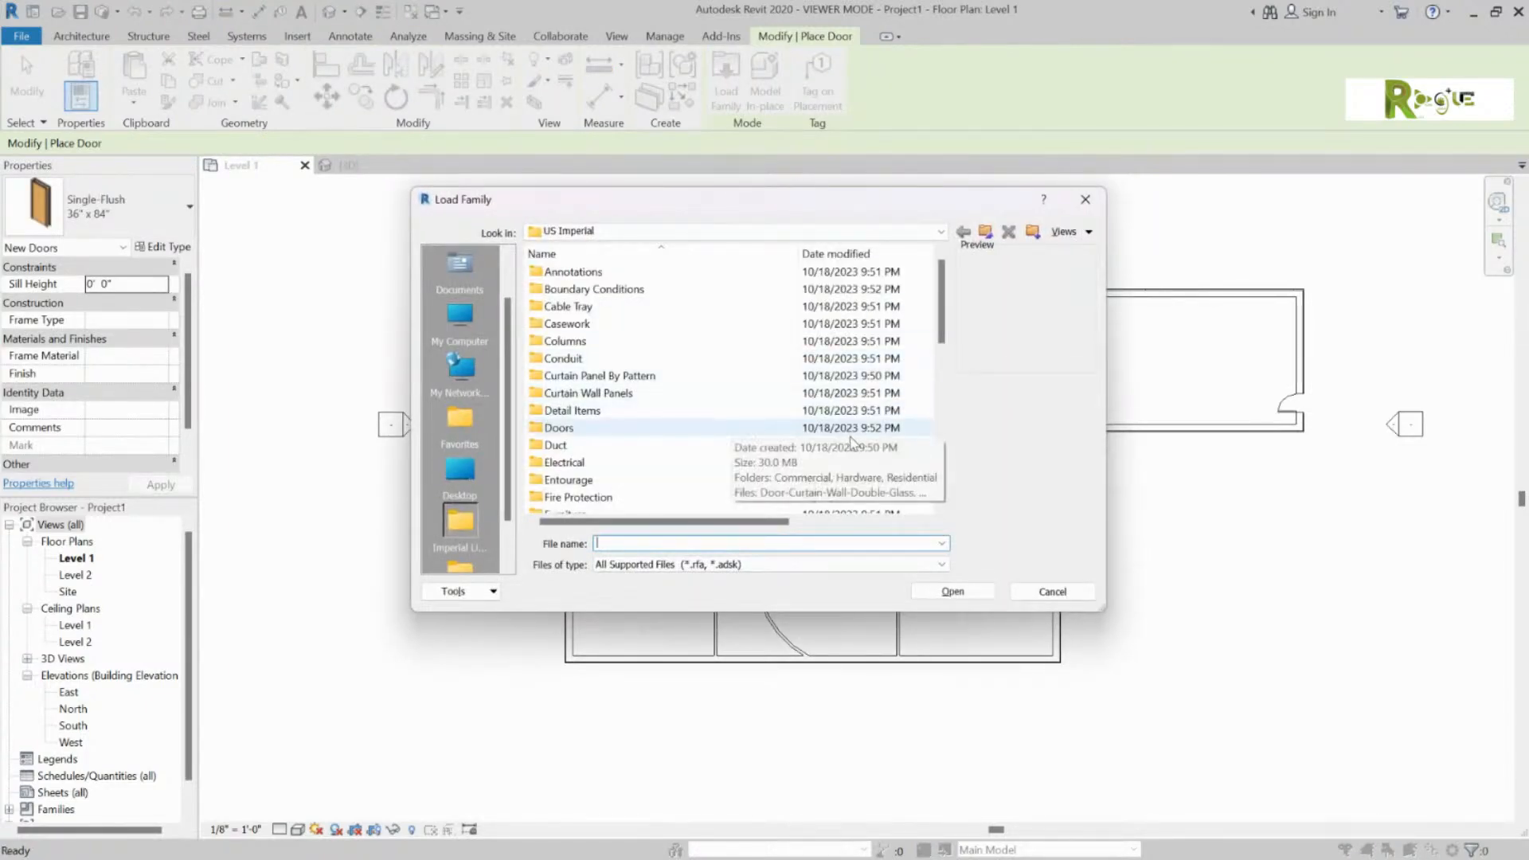
click(609, 429)
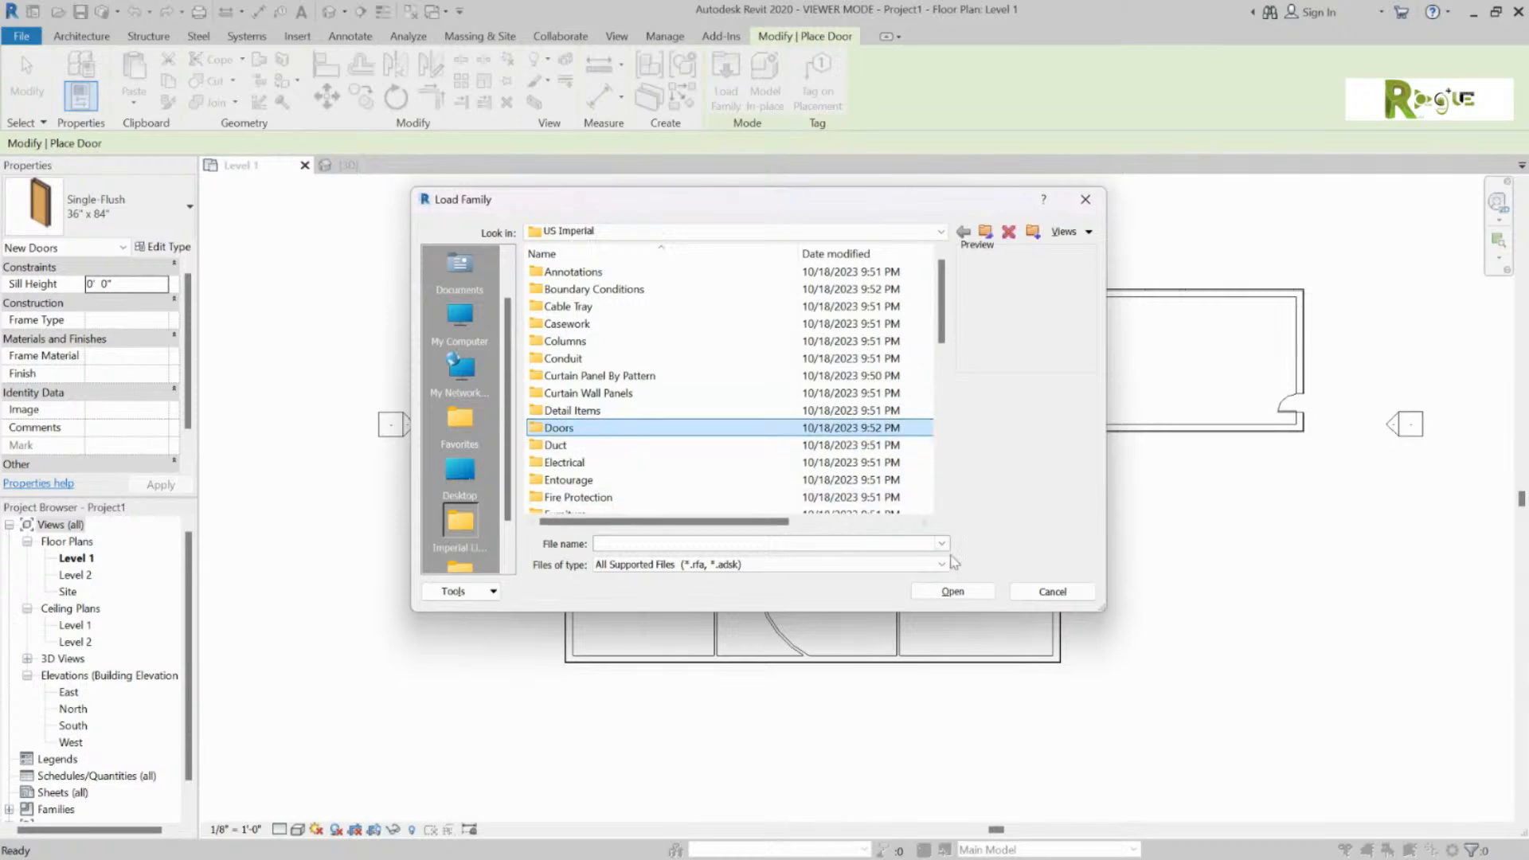
click(953, 590)
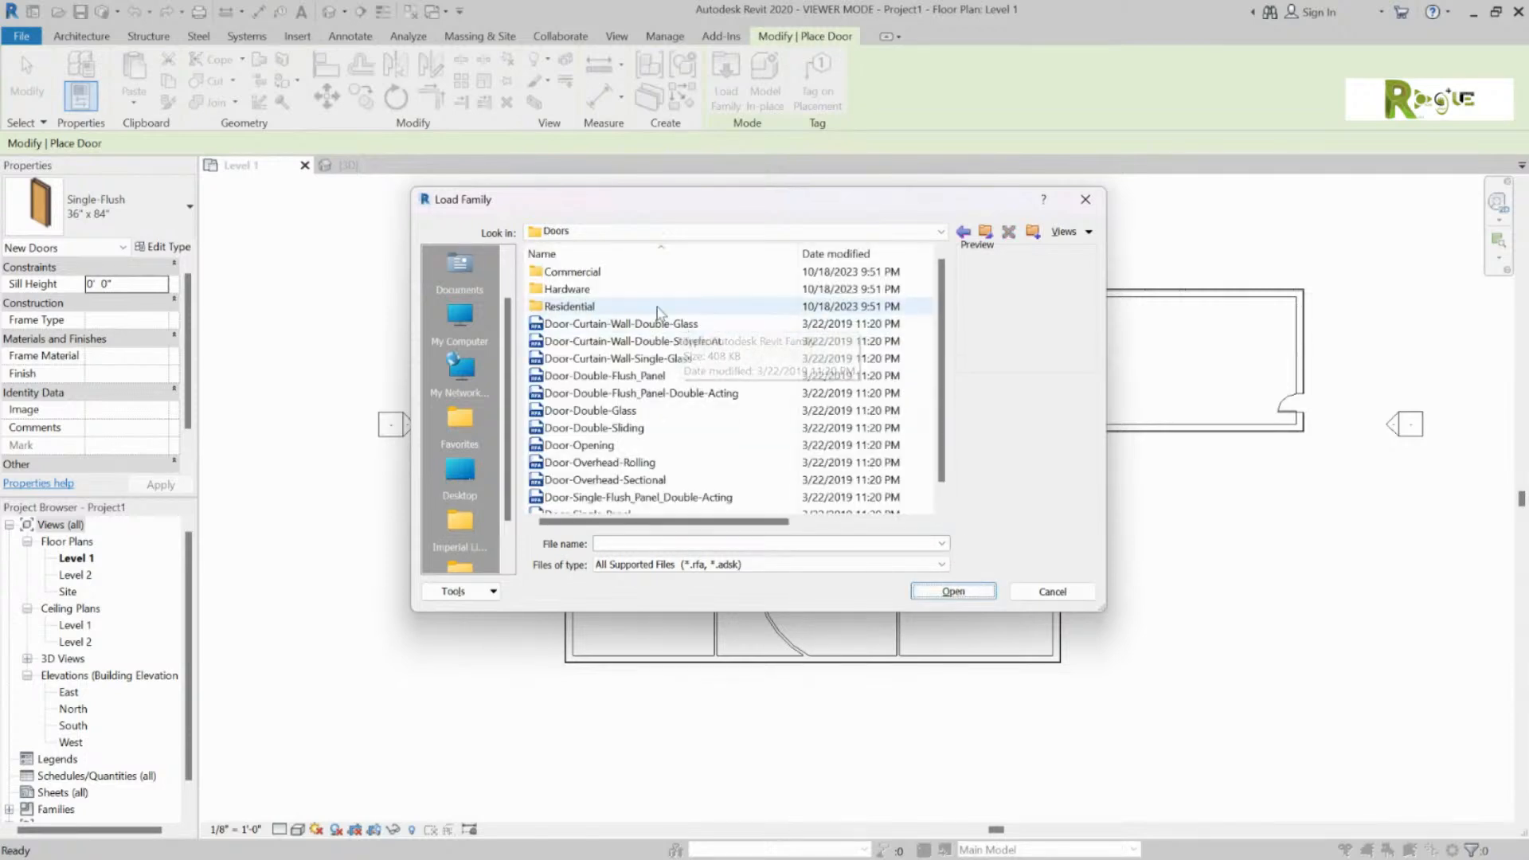
scroll(677, 340, down, 1)
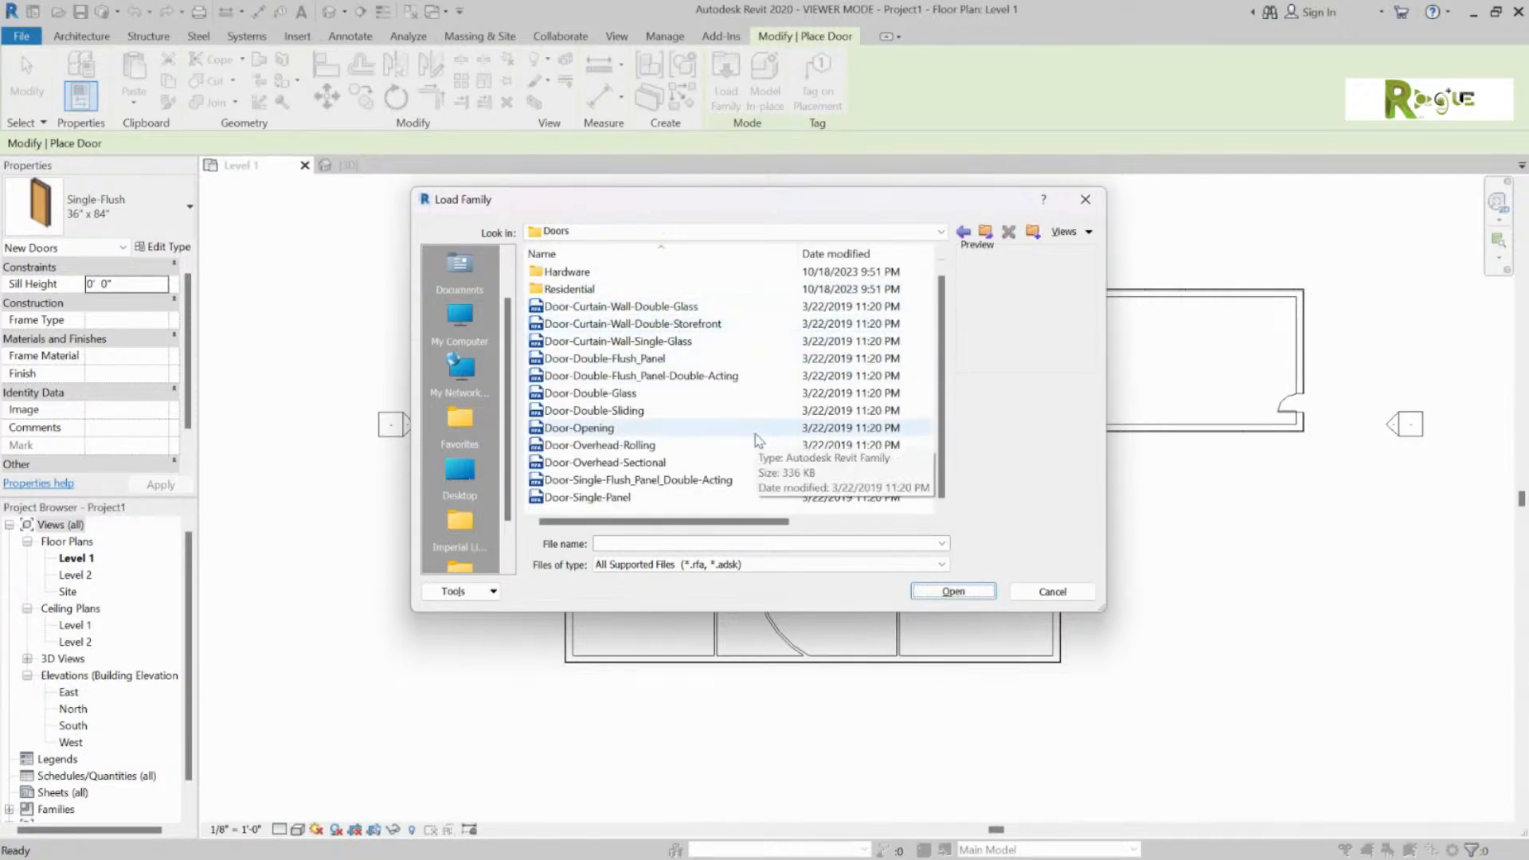
scroll(755, 421, up, 1)
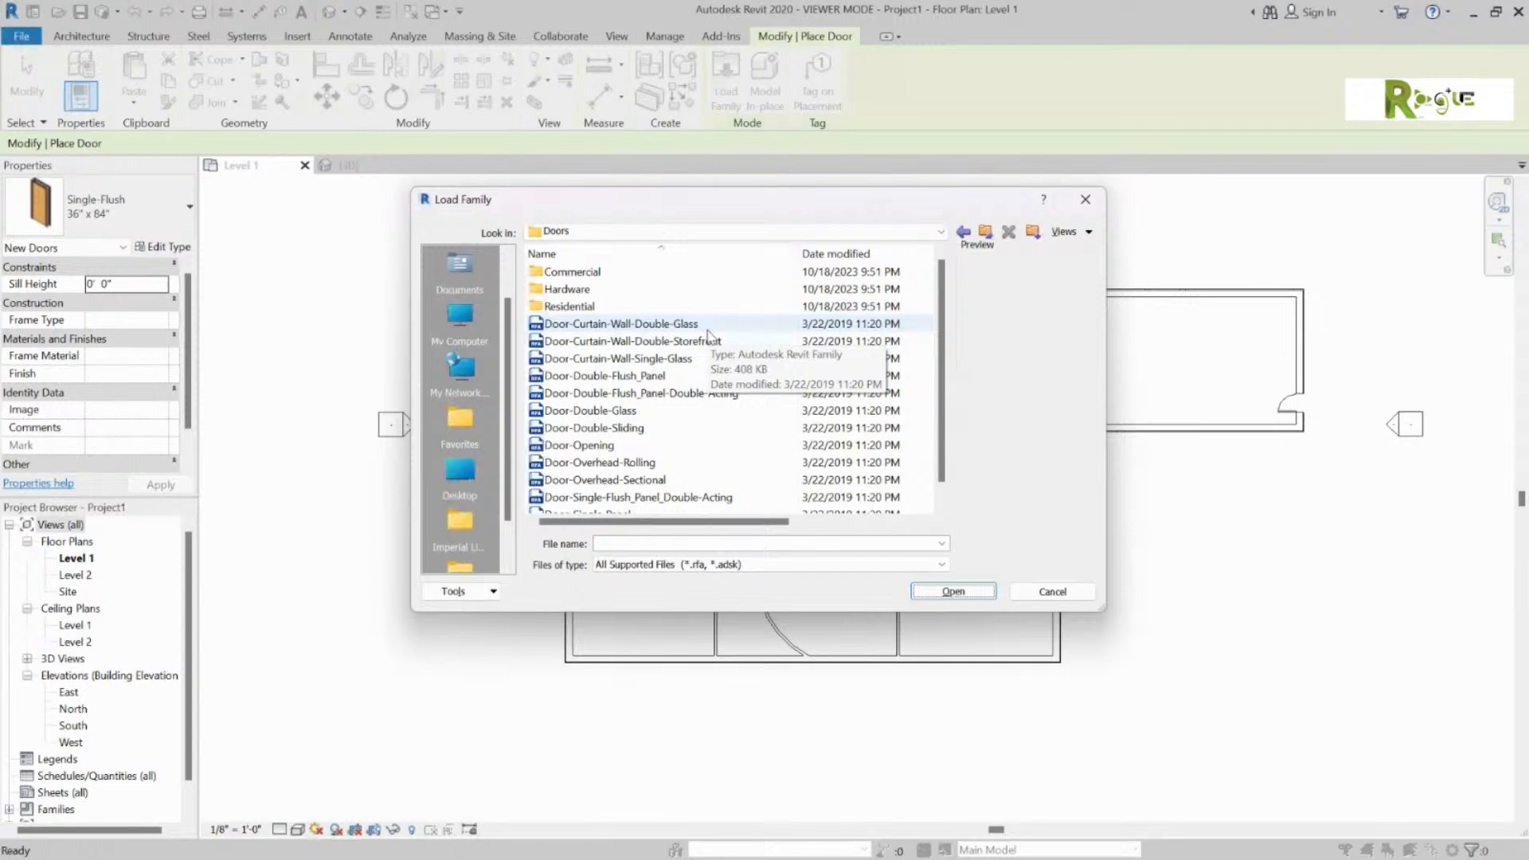
click(629, 414)
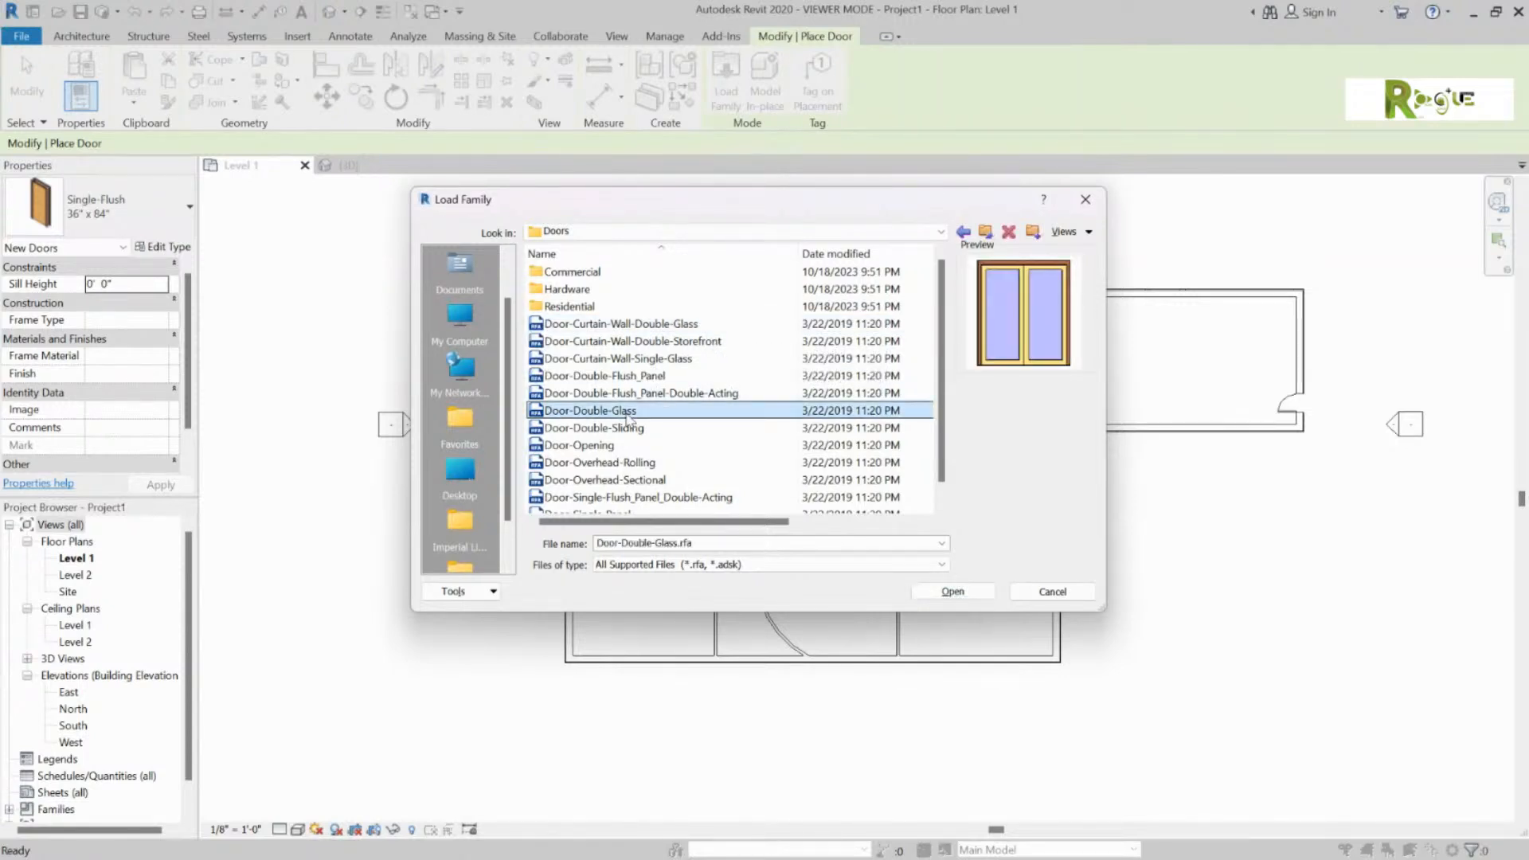
click(637, 462)
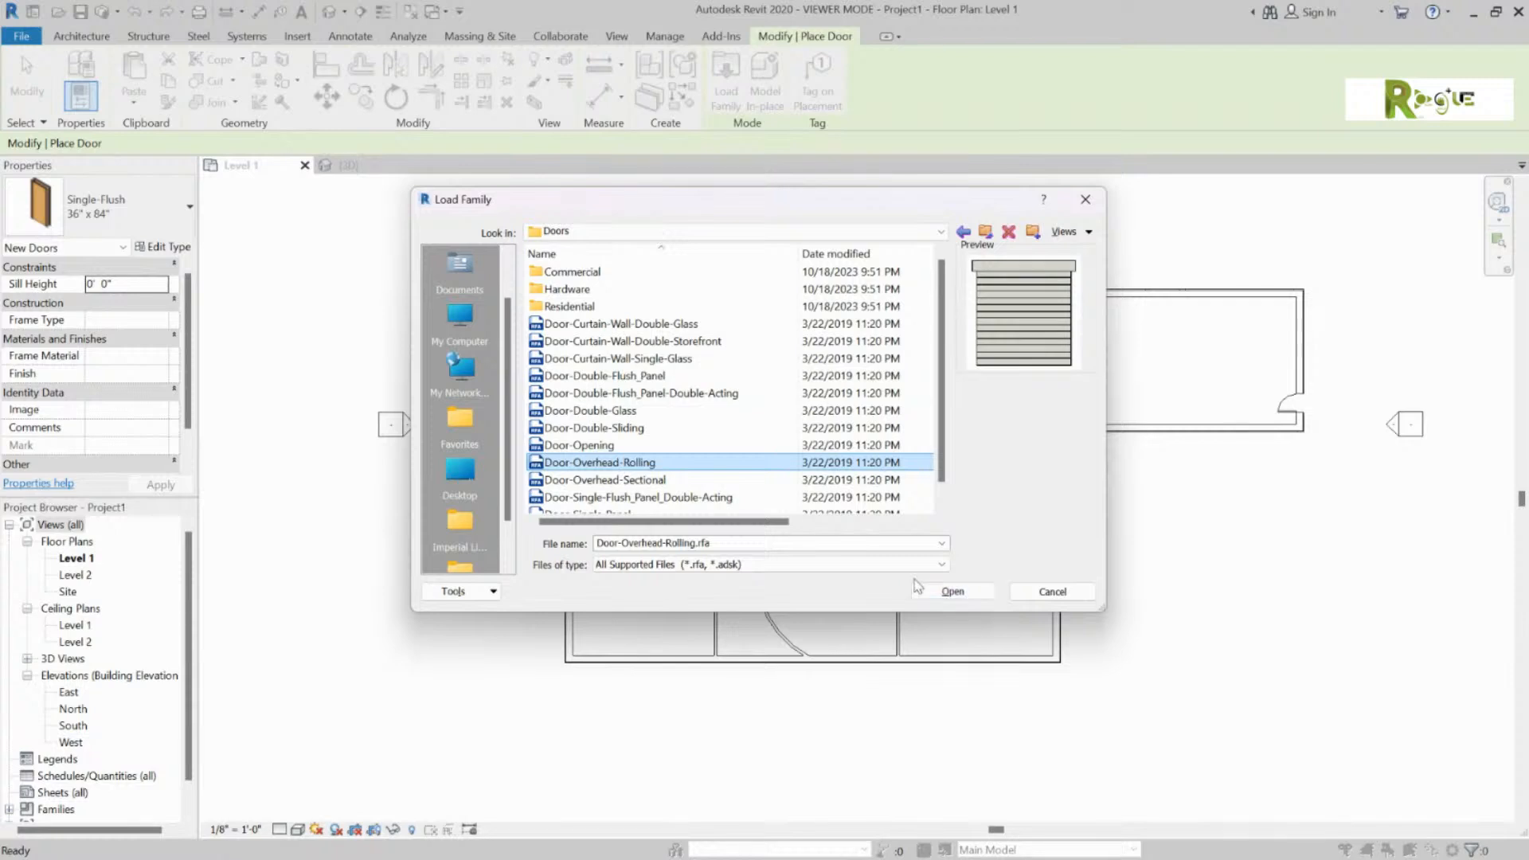
click(643, 482)
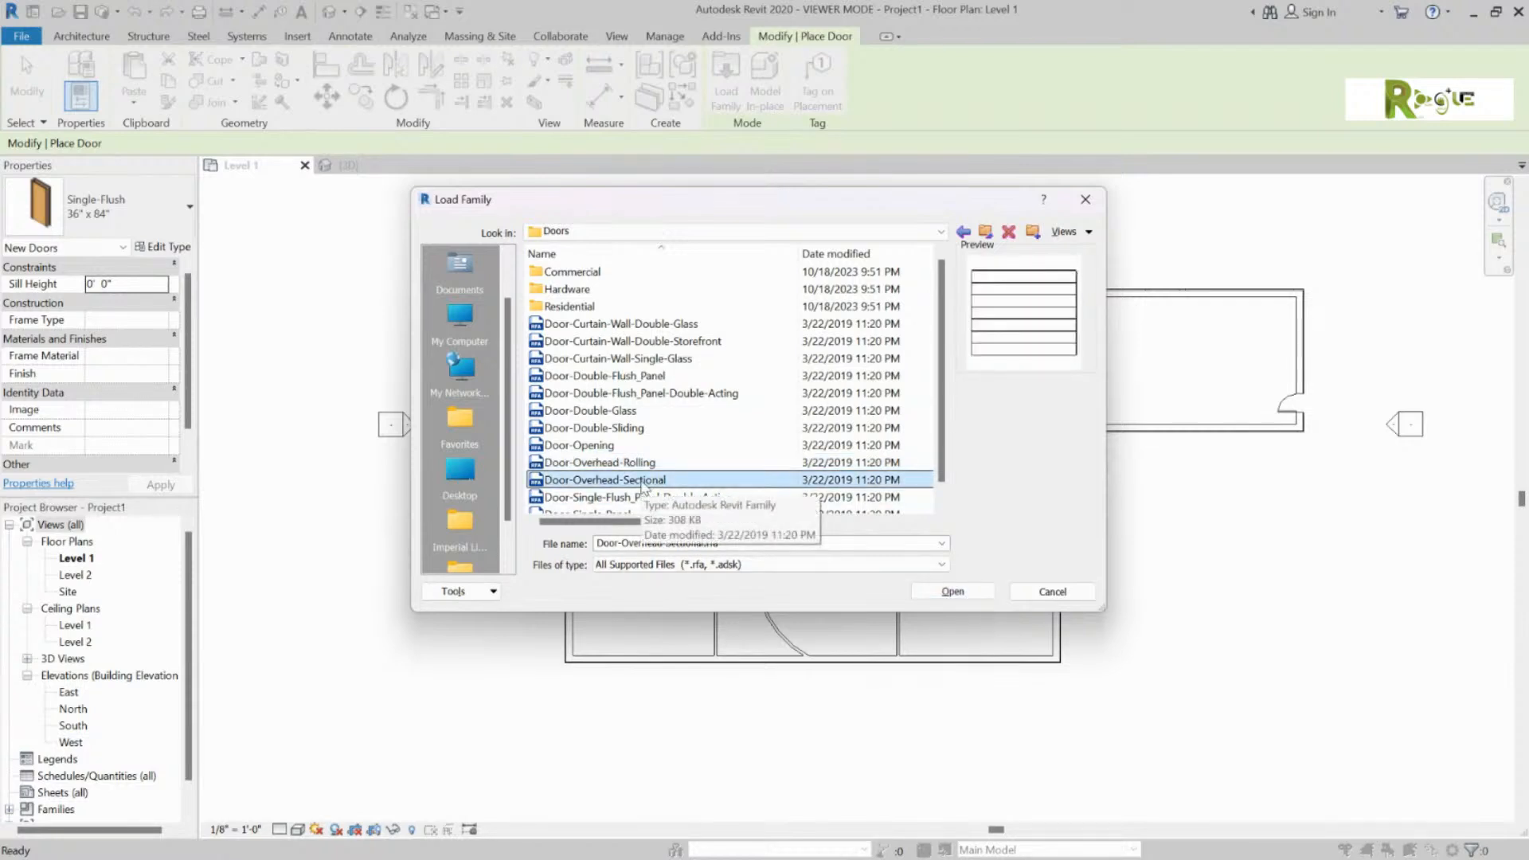
click(662, 465)
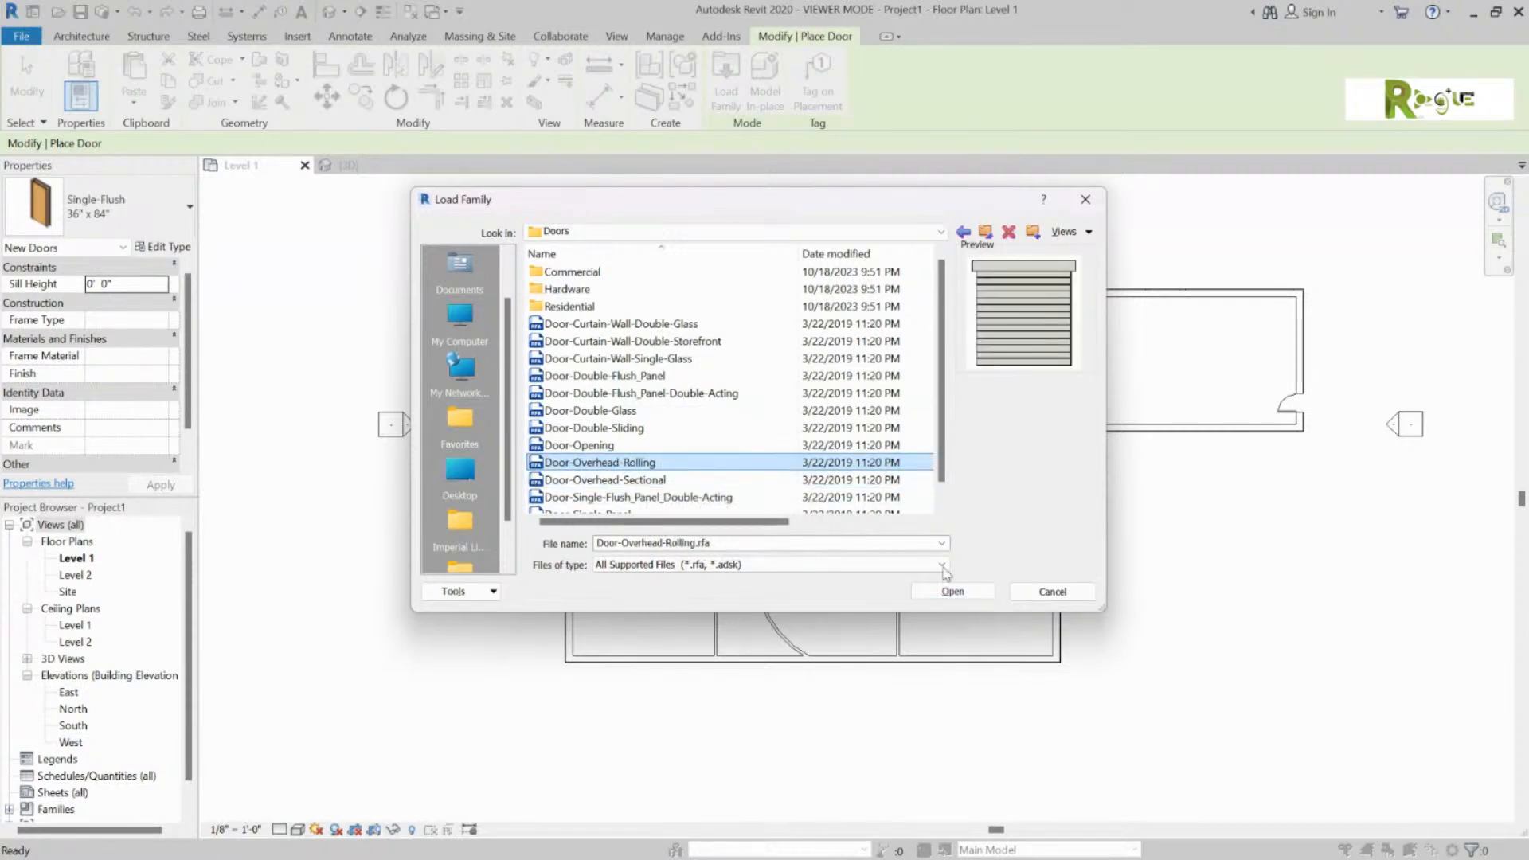
Step: Load Door-Overhead-Rolling and place two of them in the top exterior wall
click(953, 591)
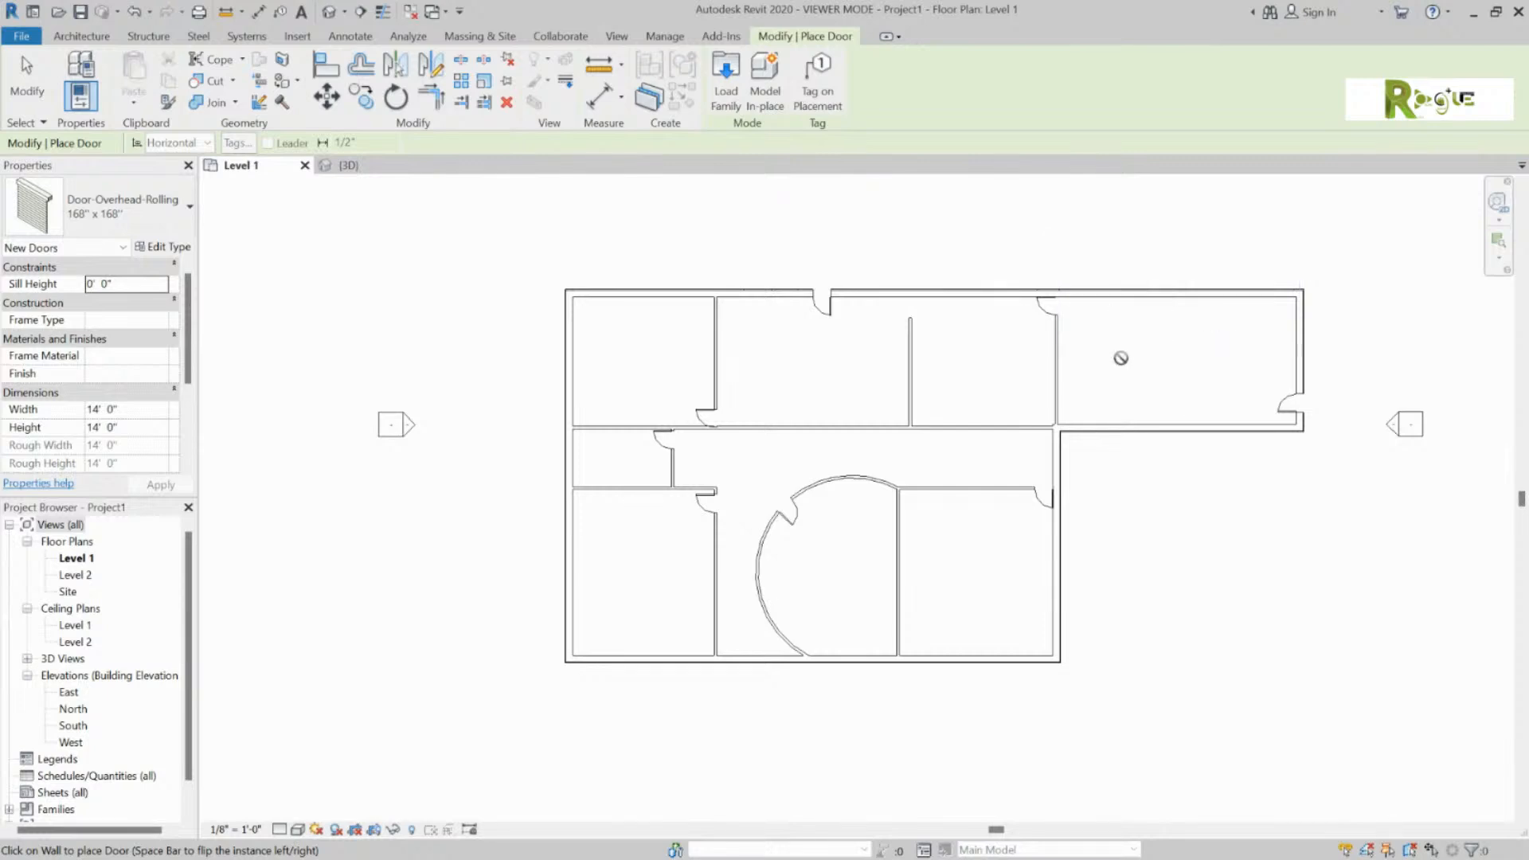
click(1119, 295)
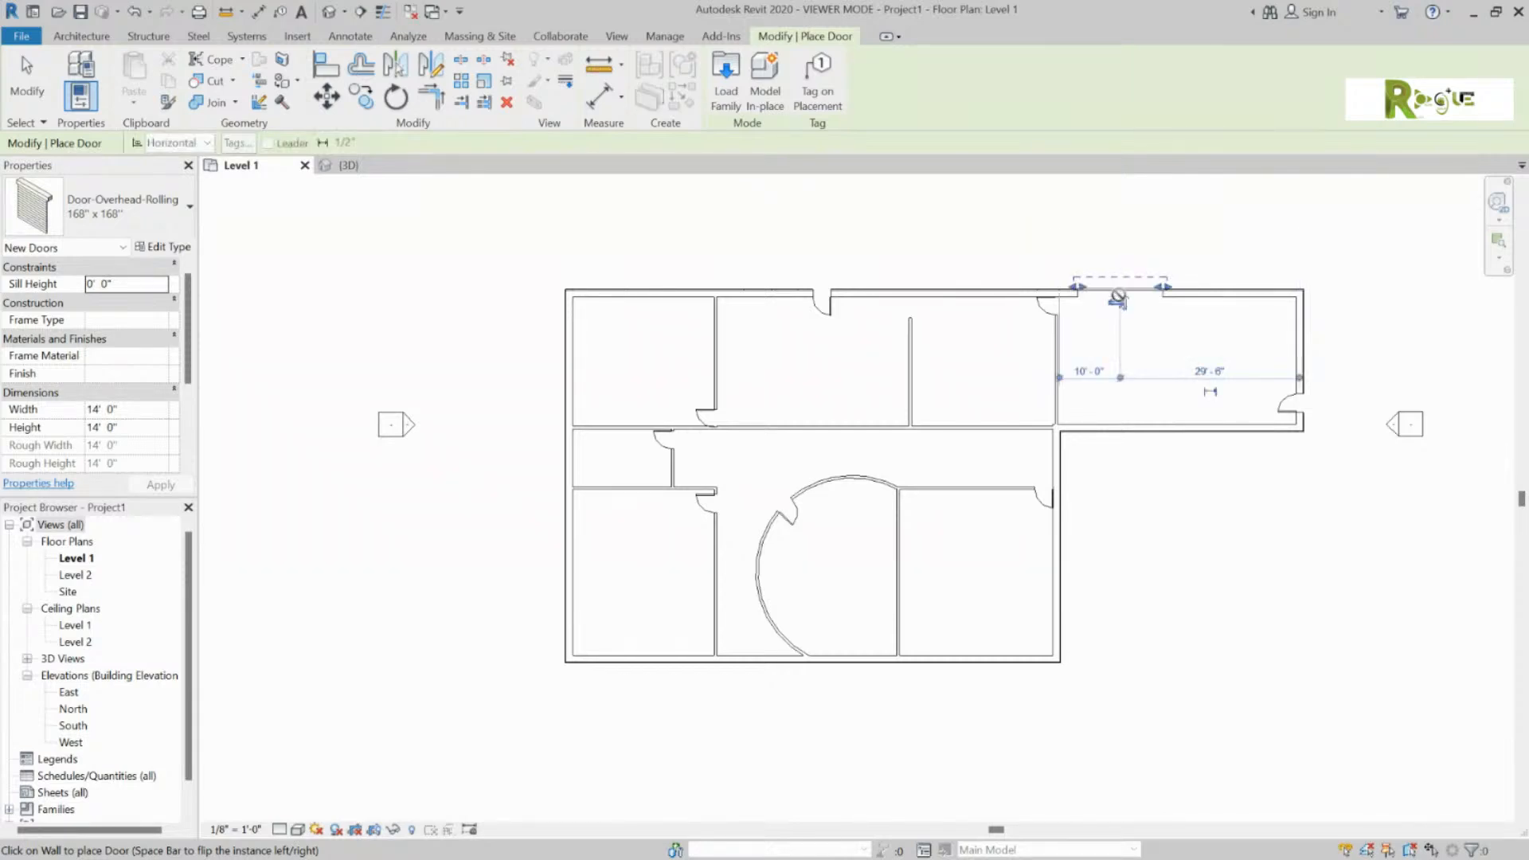
click(1236, 283)
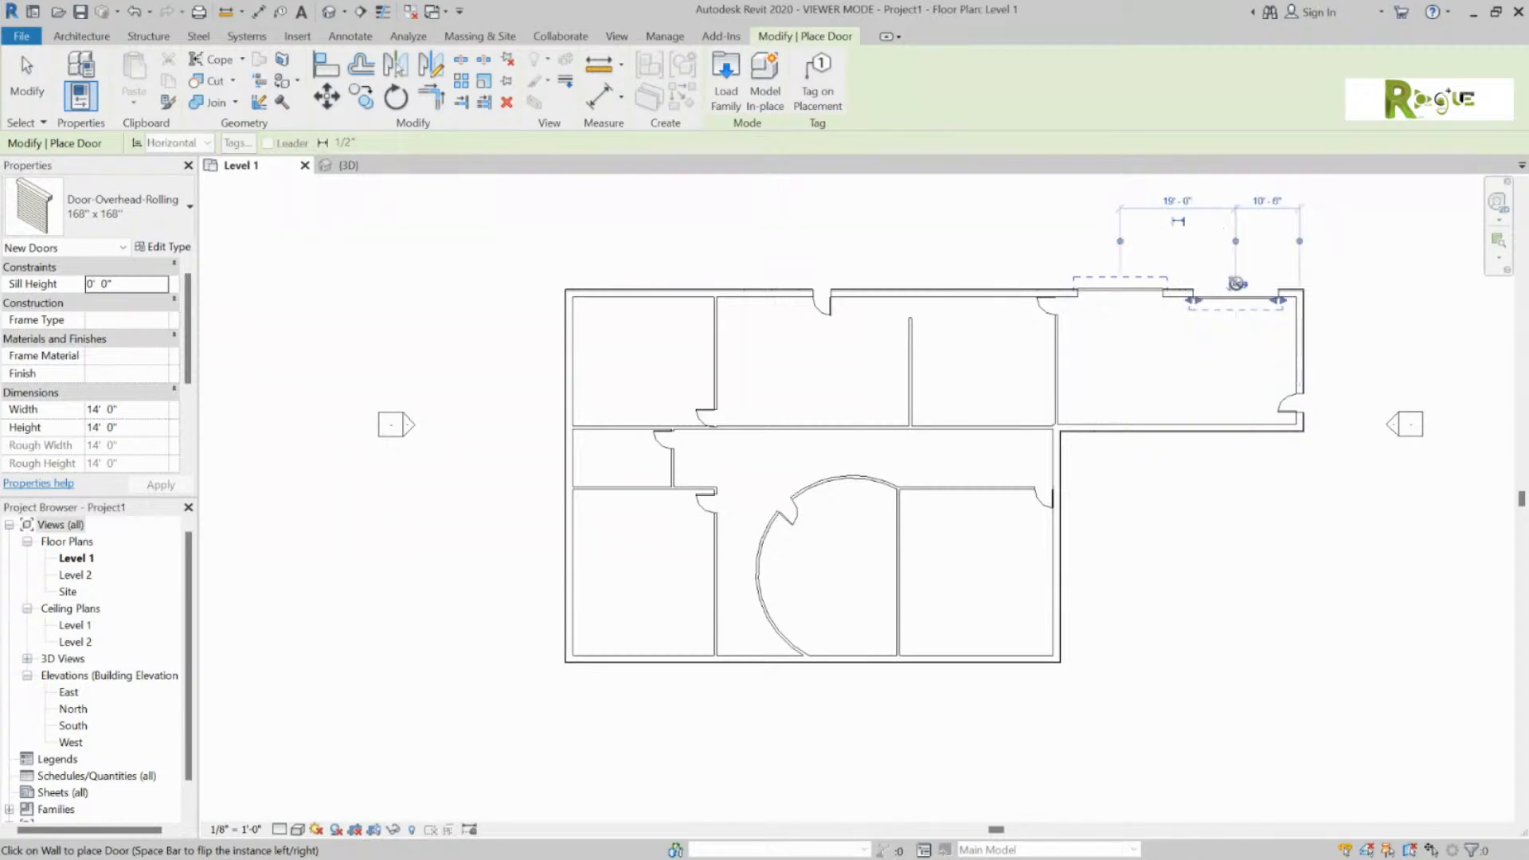
key(Escape)
key(Escape)
Step: Flip the facing of the left overhead rolling door
click(1144, 282)
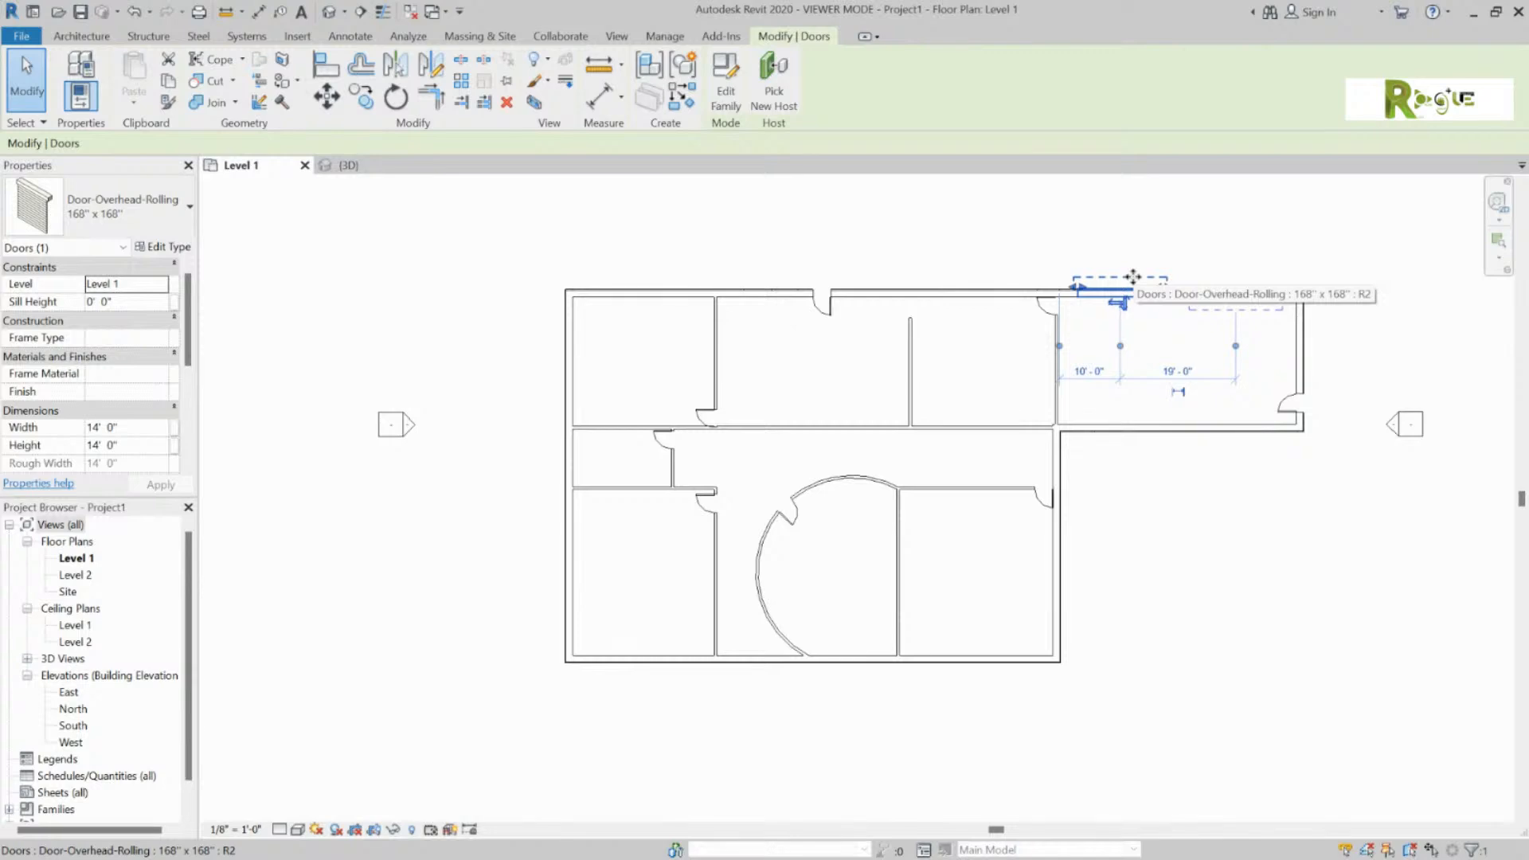
key(space)
key(Escape)
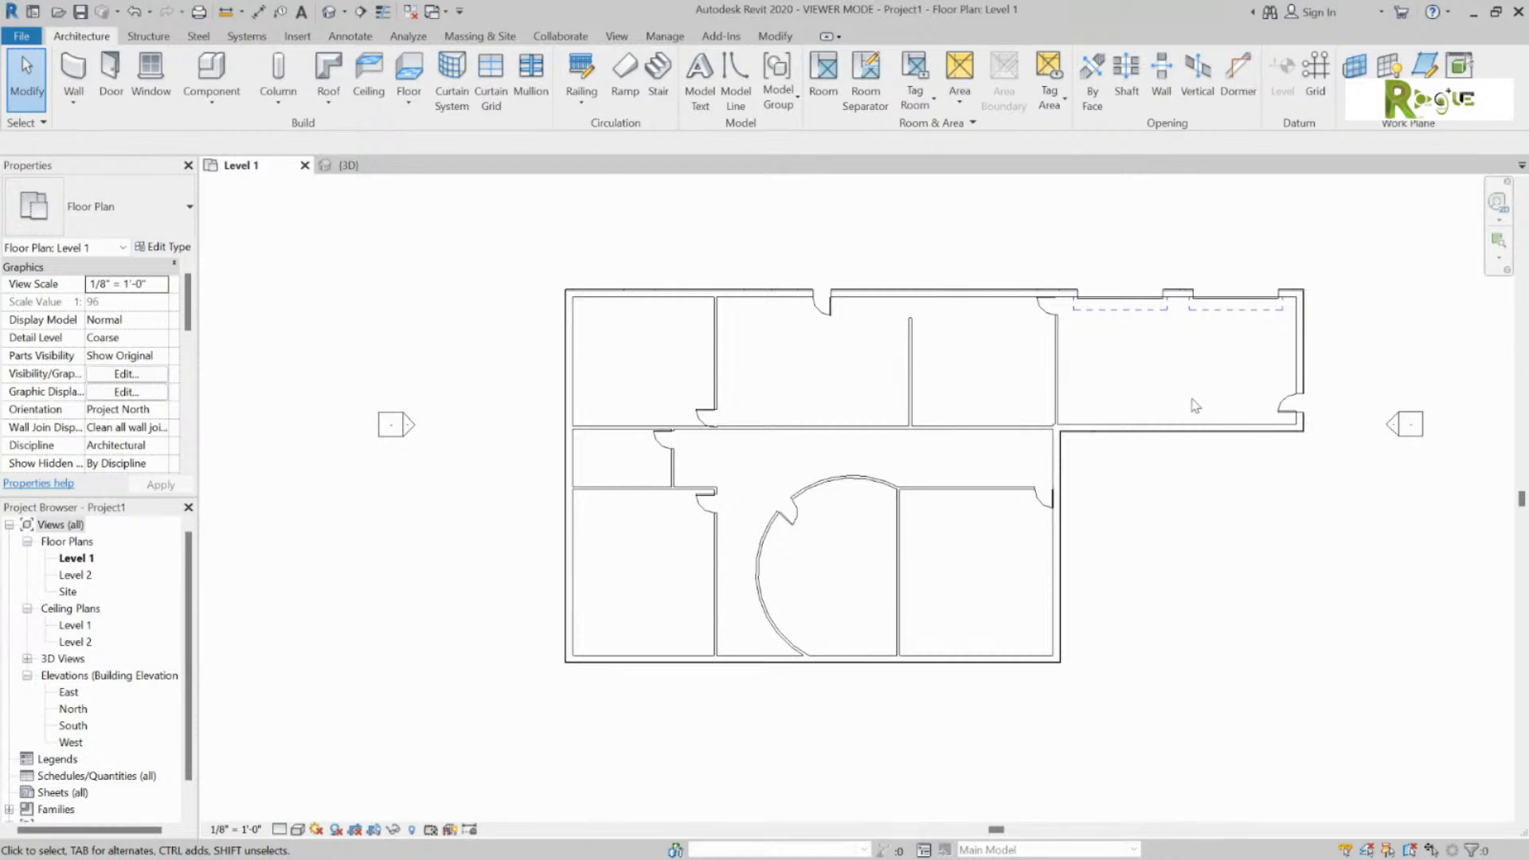
Step: Flip the right overhead rolling door to open into the top-right room, then zoom out
click(1194, 301)
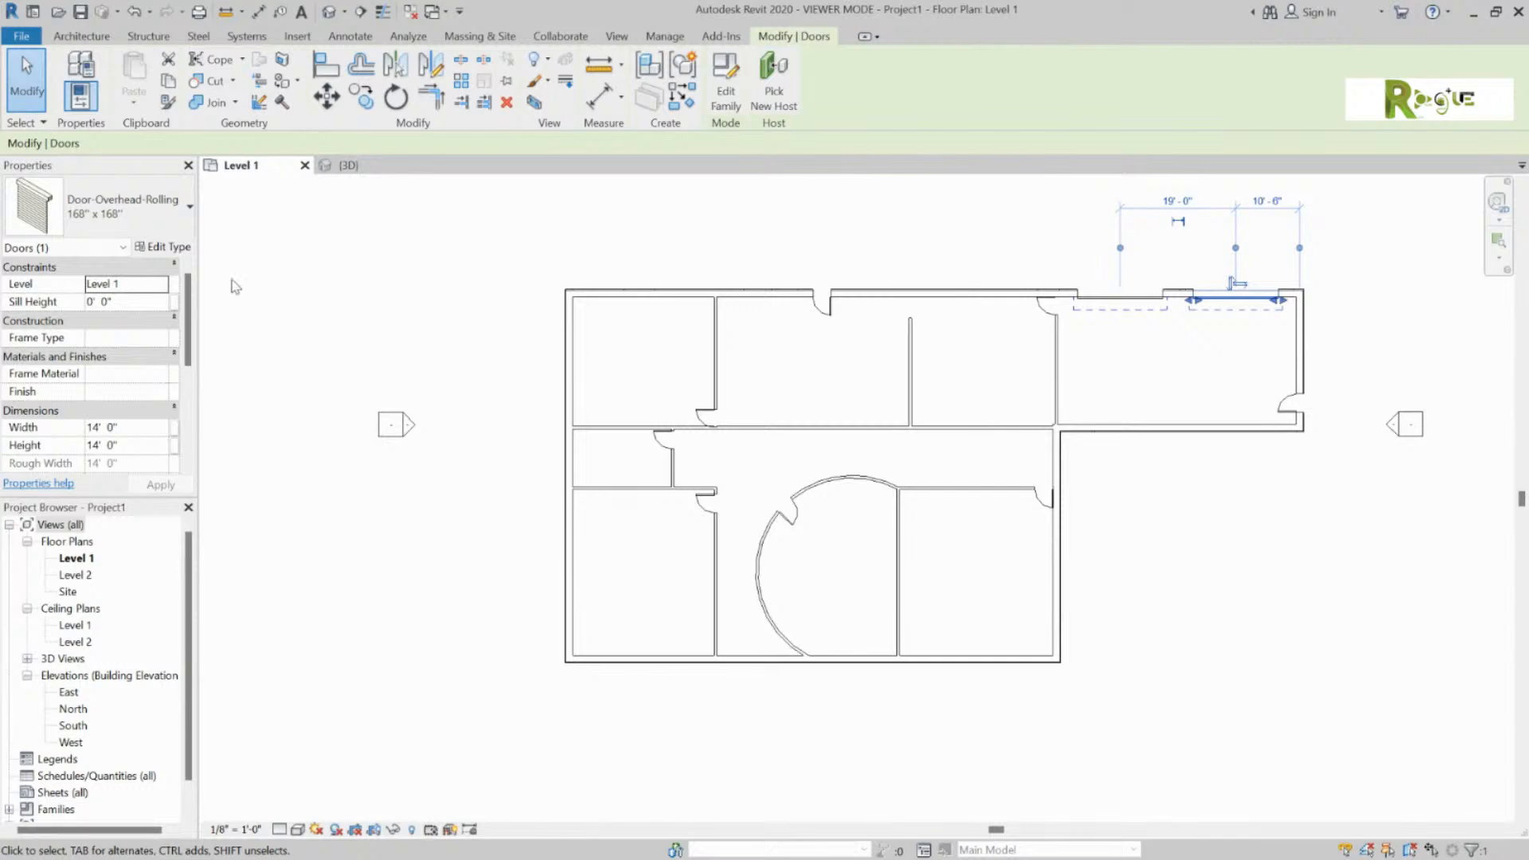
scroll(1220, 298, up, 2)
scroll(1220, 298, up, 2)
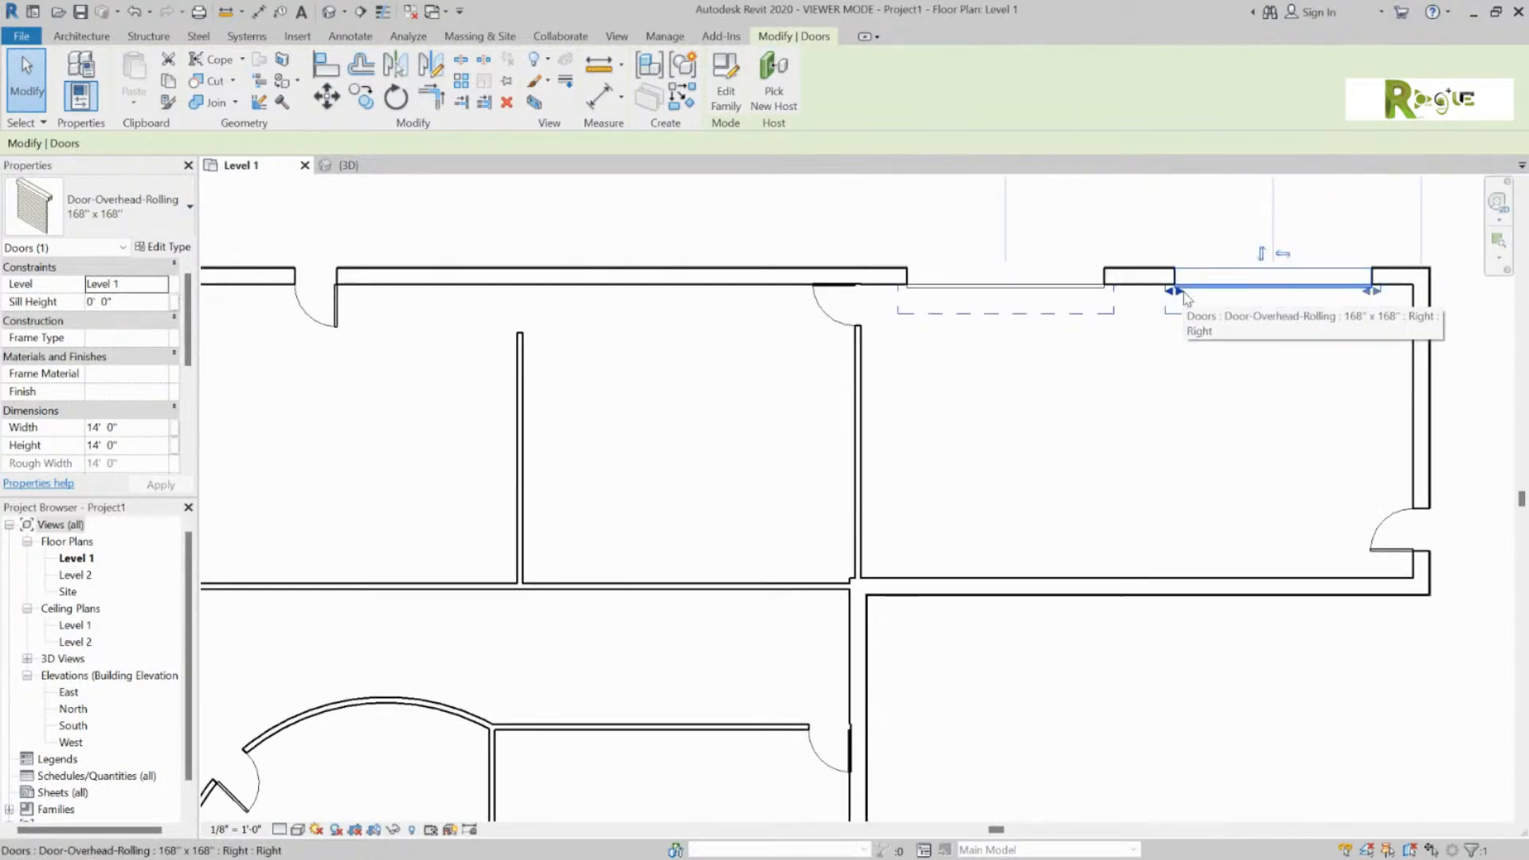
click(1260, 253)
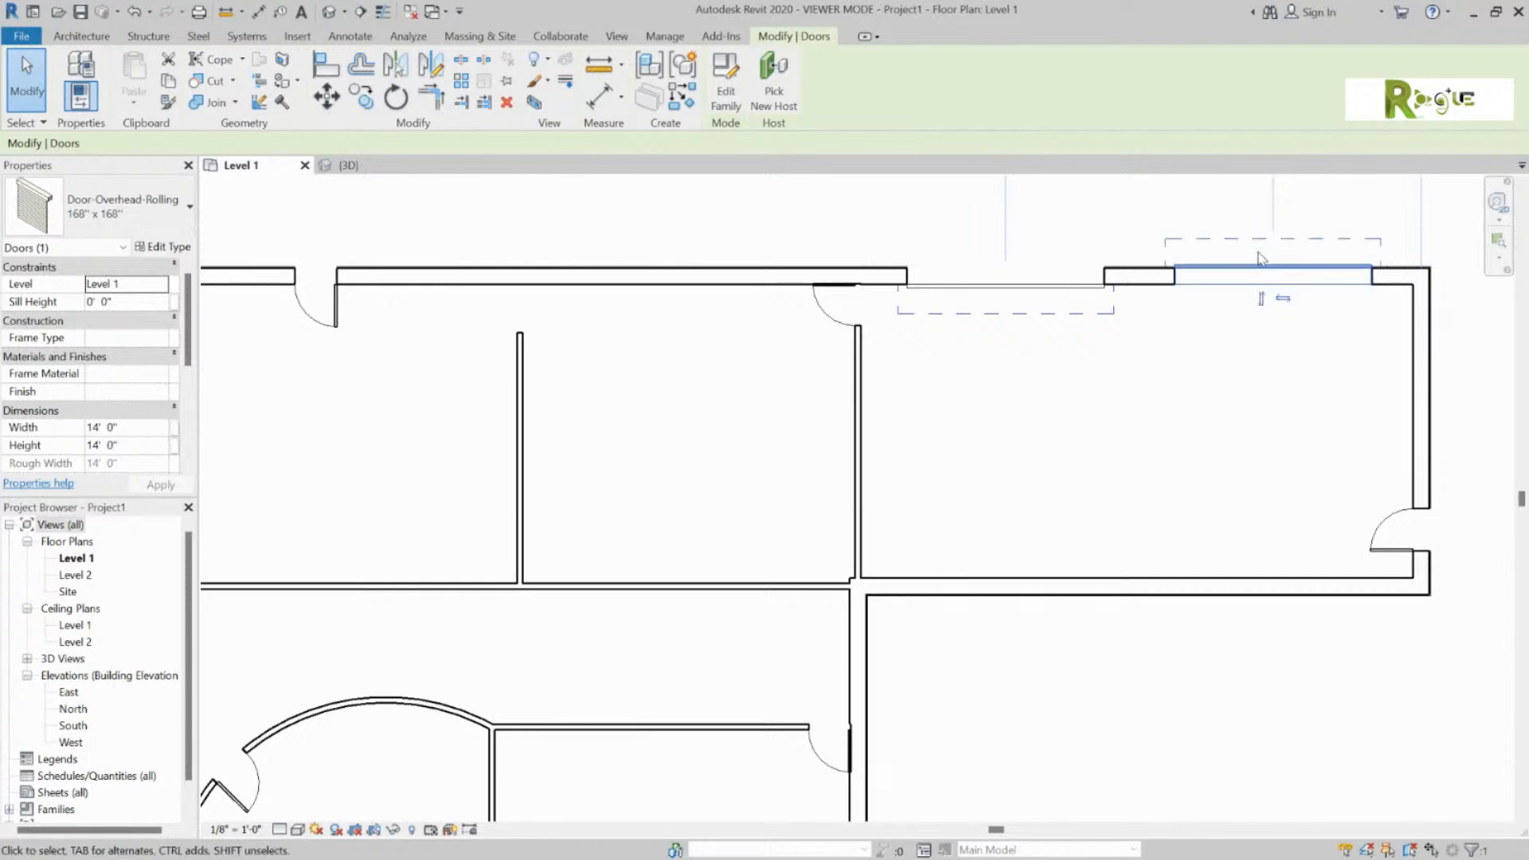
click(1262, 299)
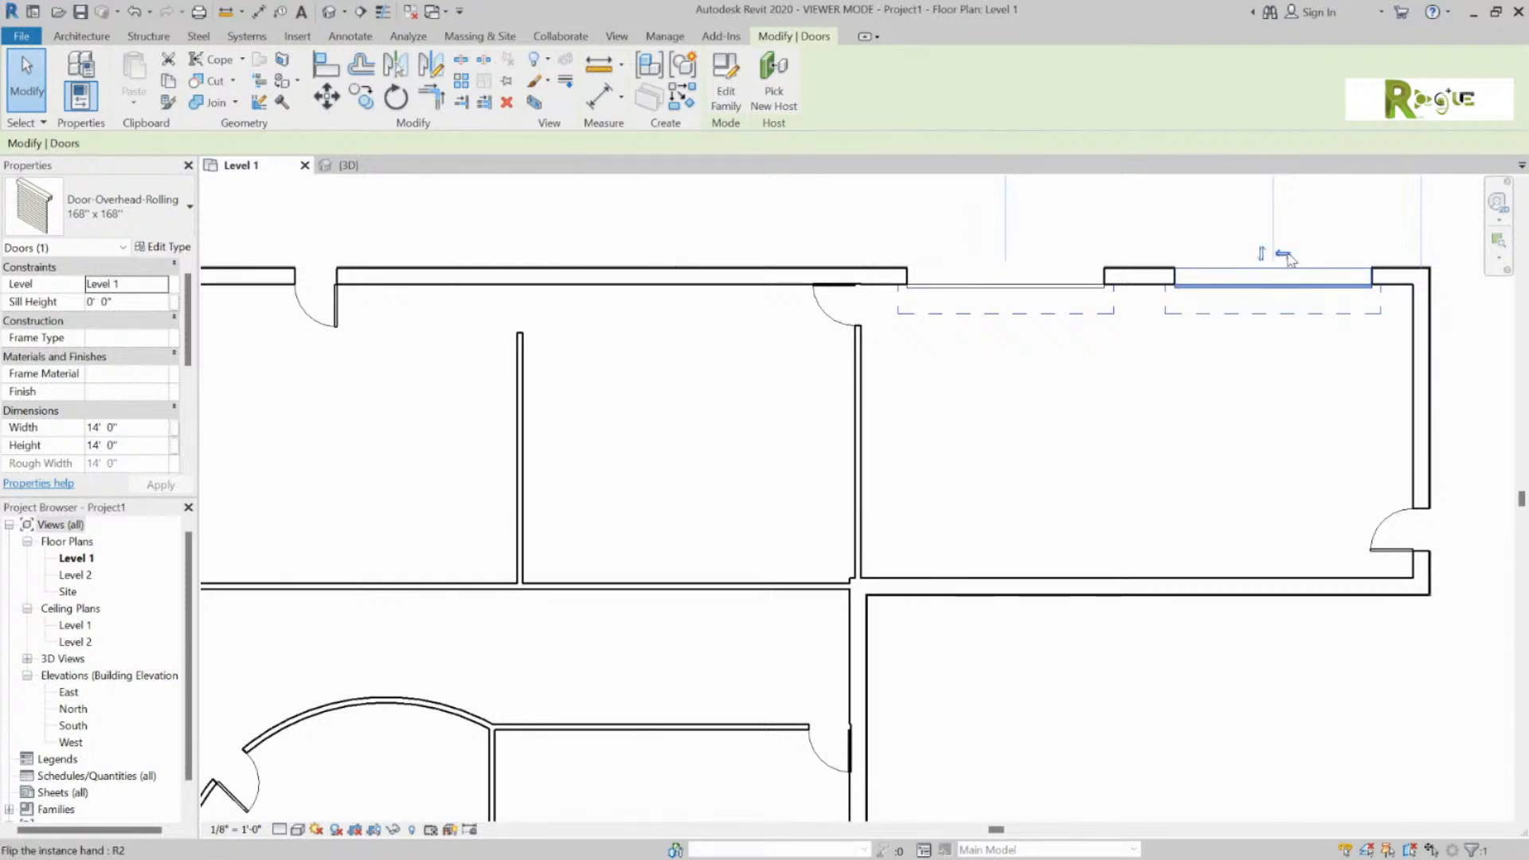
click(1286, 253)
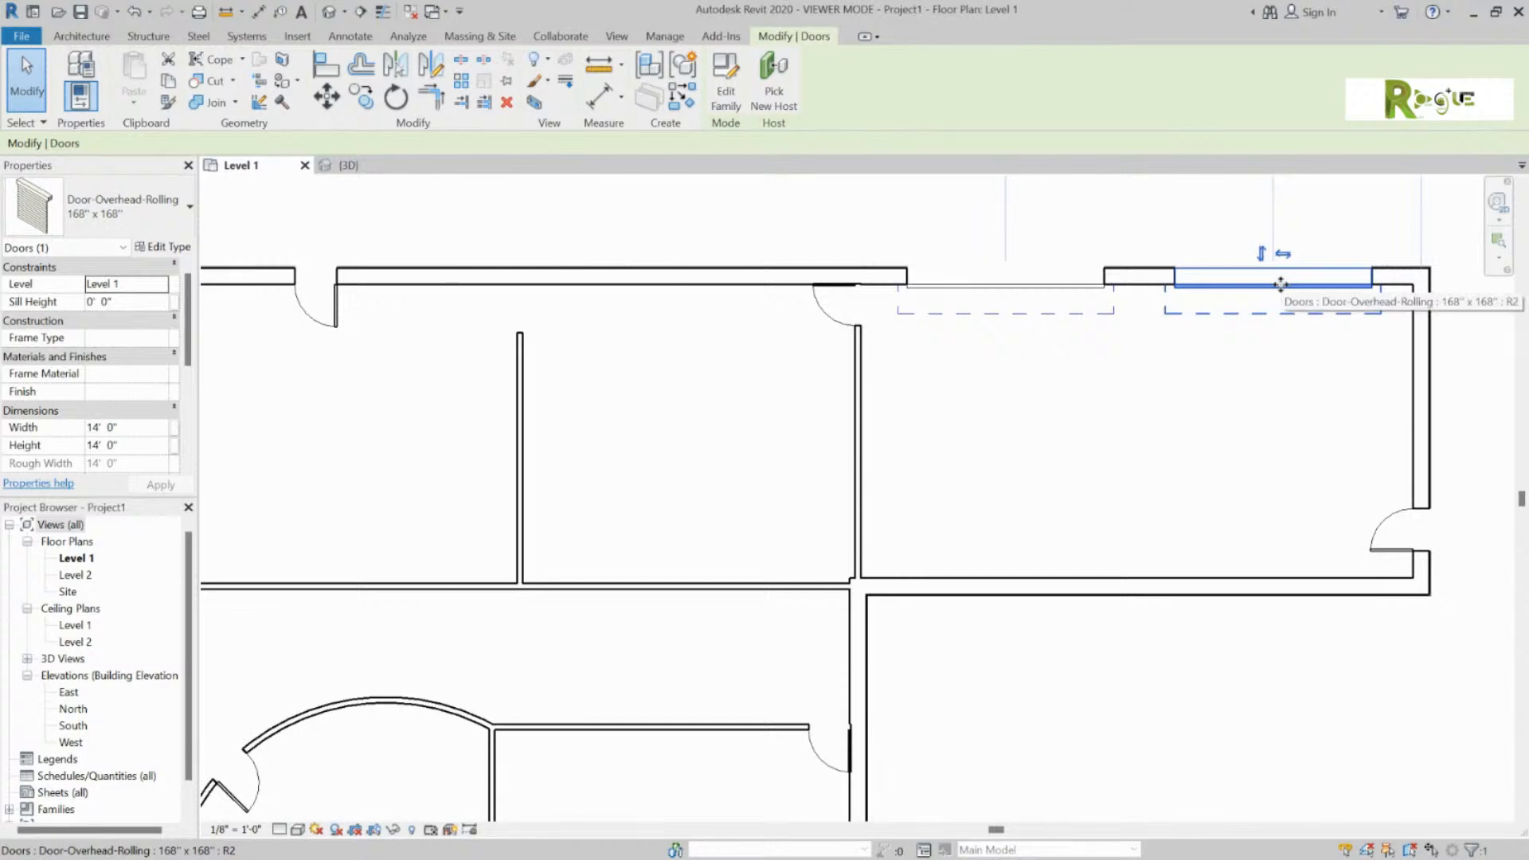
key(space)
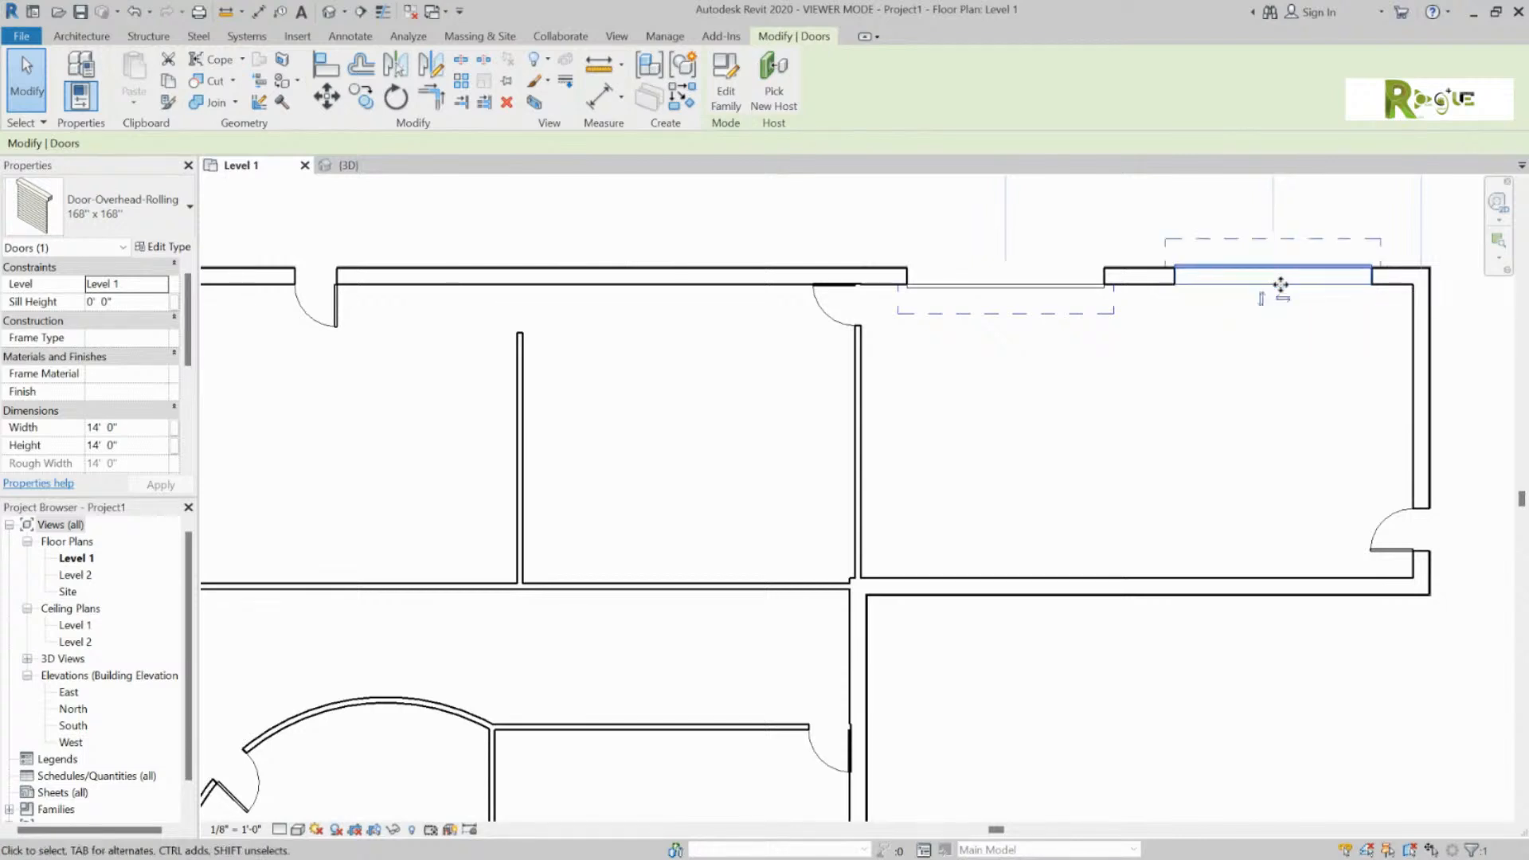
key(space)
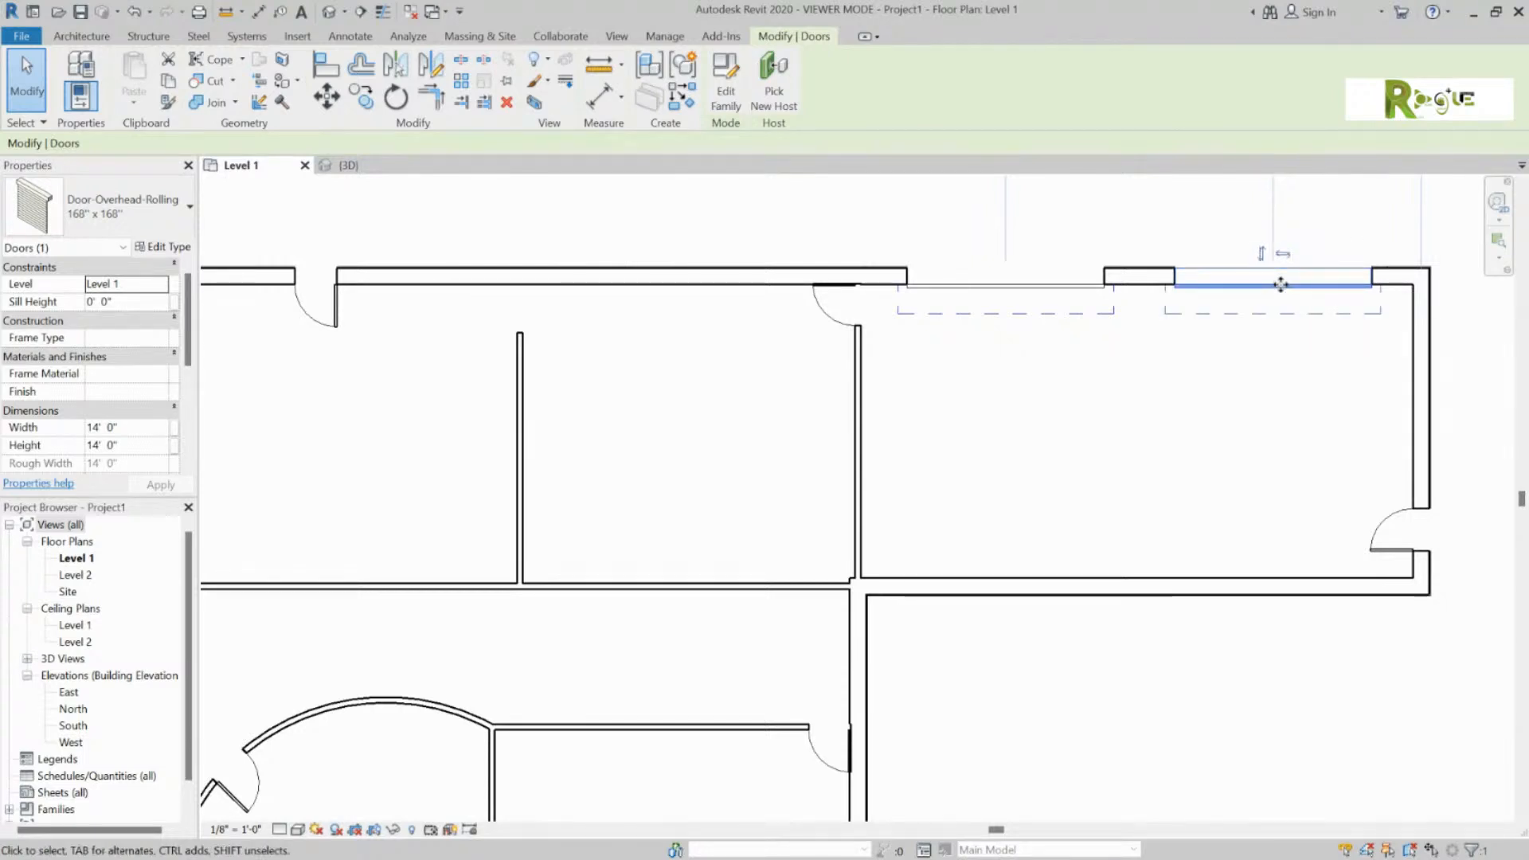
key(space)
key(space)
scroll(1164, 368, down, 4)
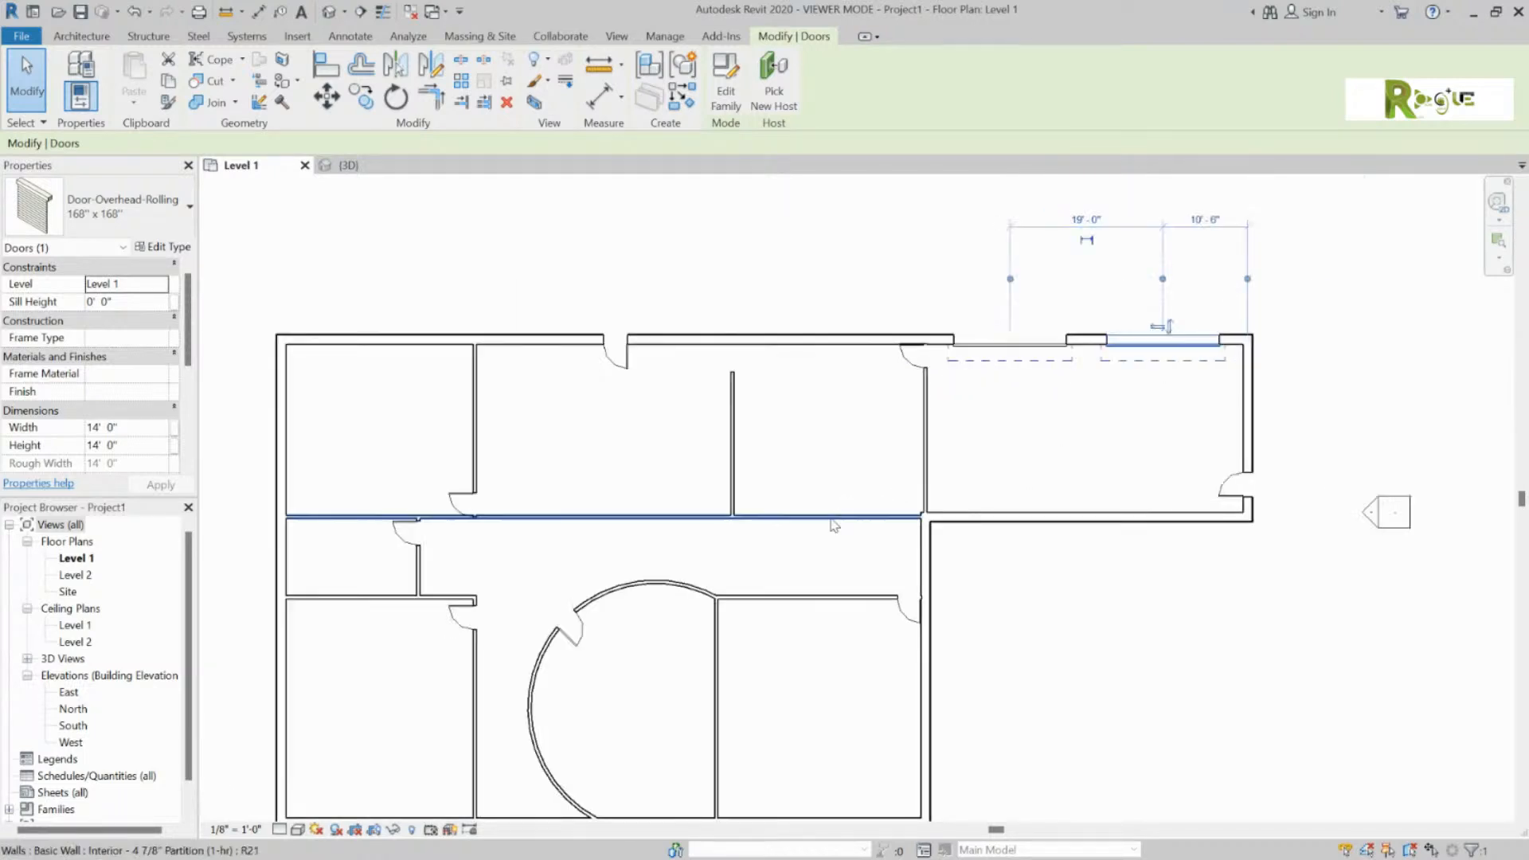
scroll(1345, 286, down, 2)
scroll(991, 528, up, 3)
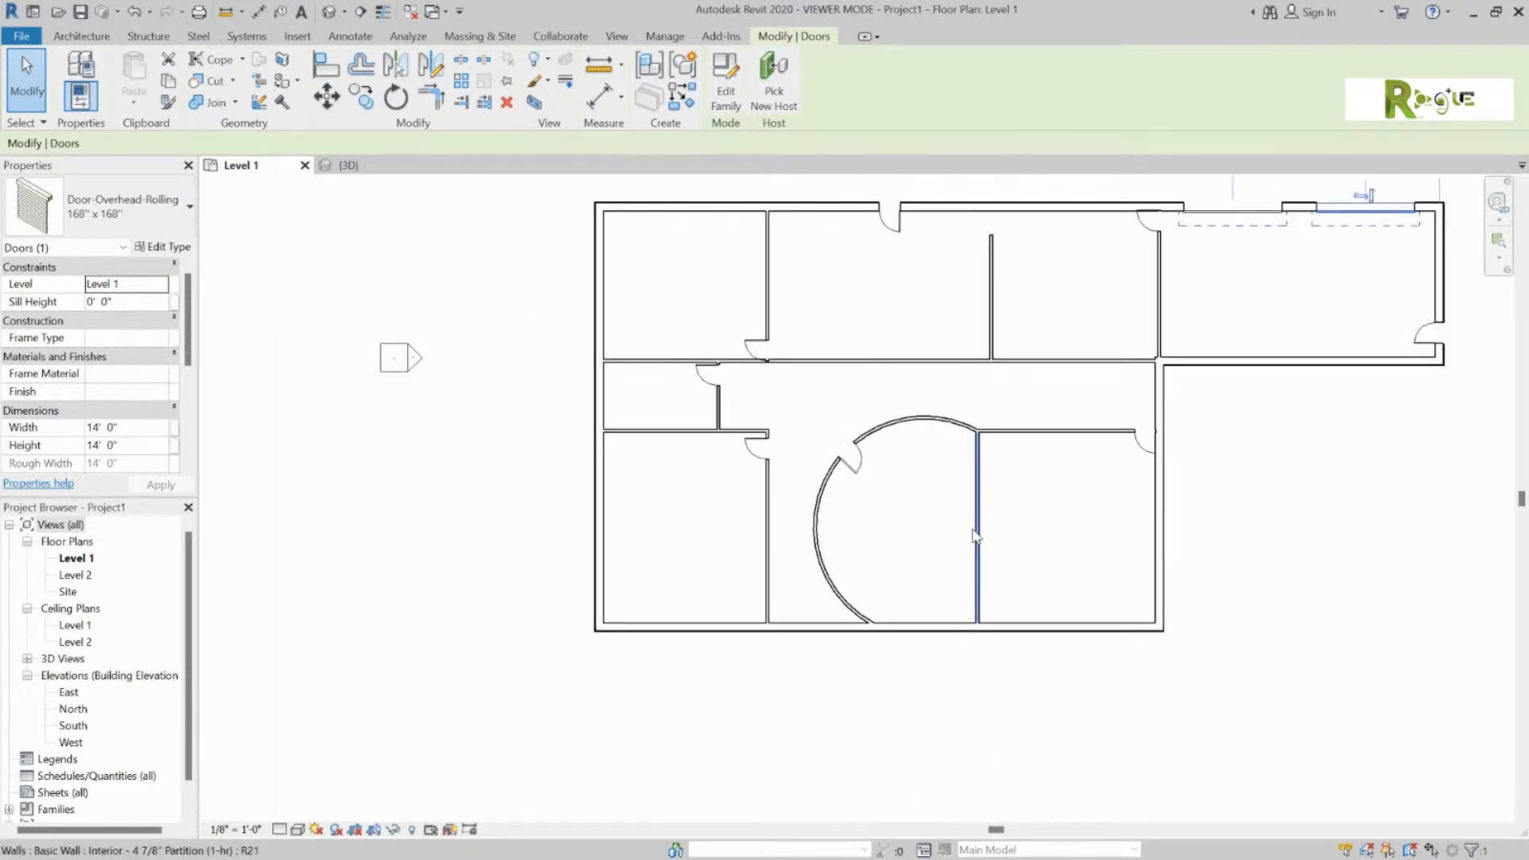
Step: Browse the door type list and menu without changes, then deselect the overhead door
click(190, 209)
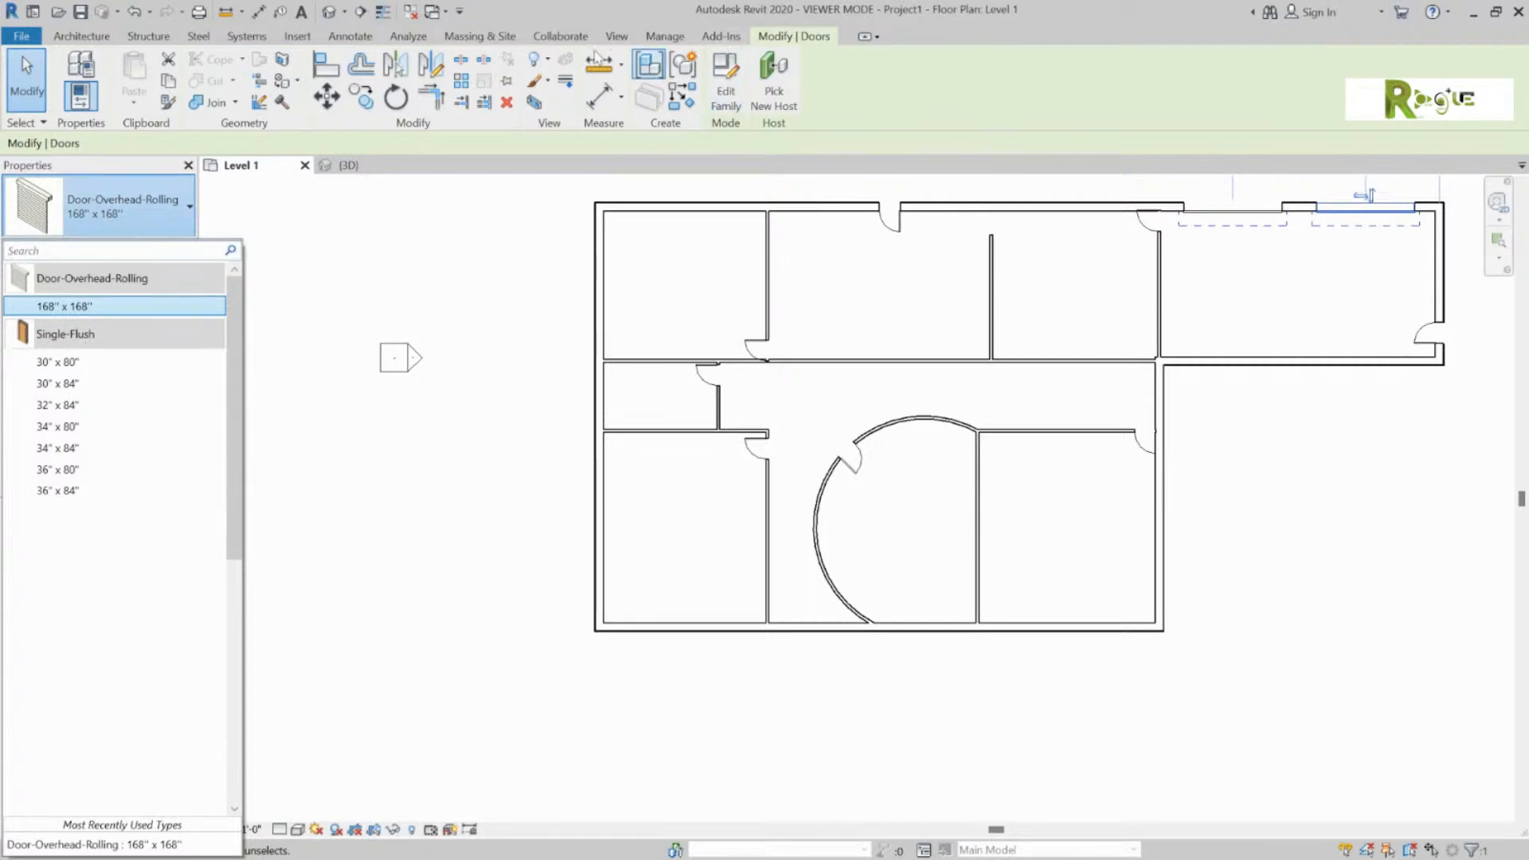
click(797, 39)
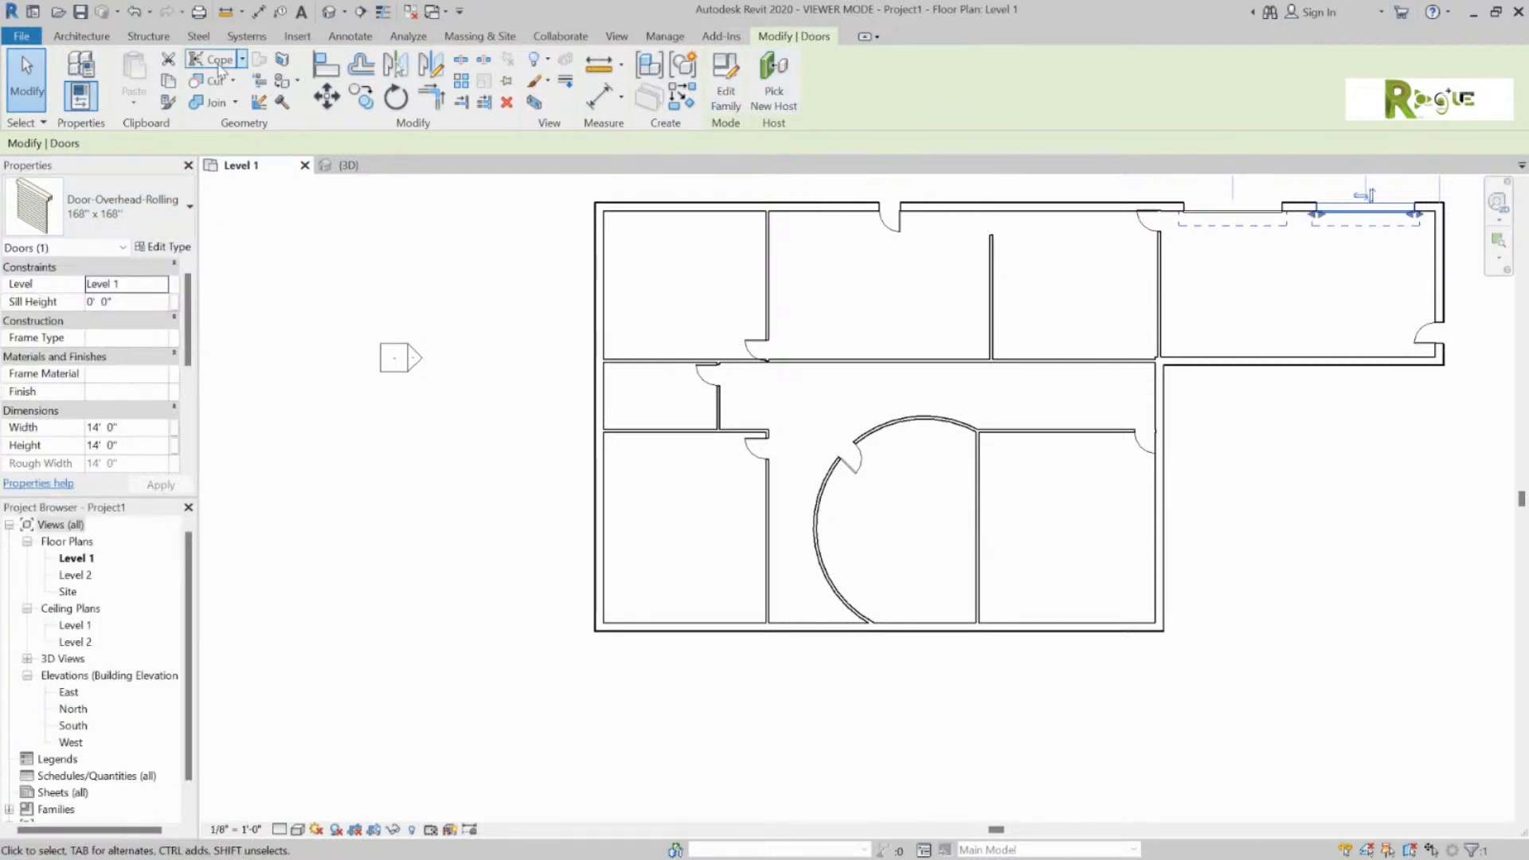
click(21, 36)
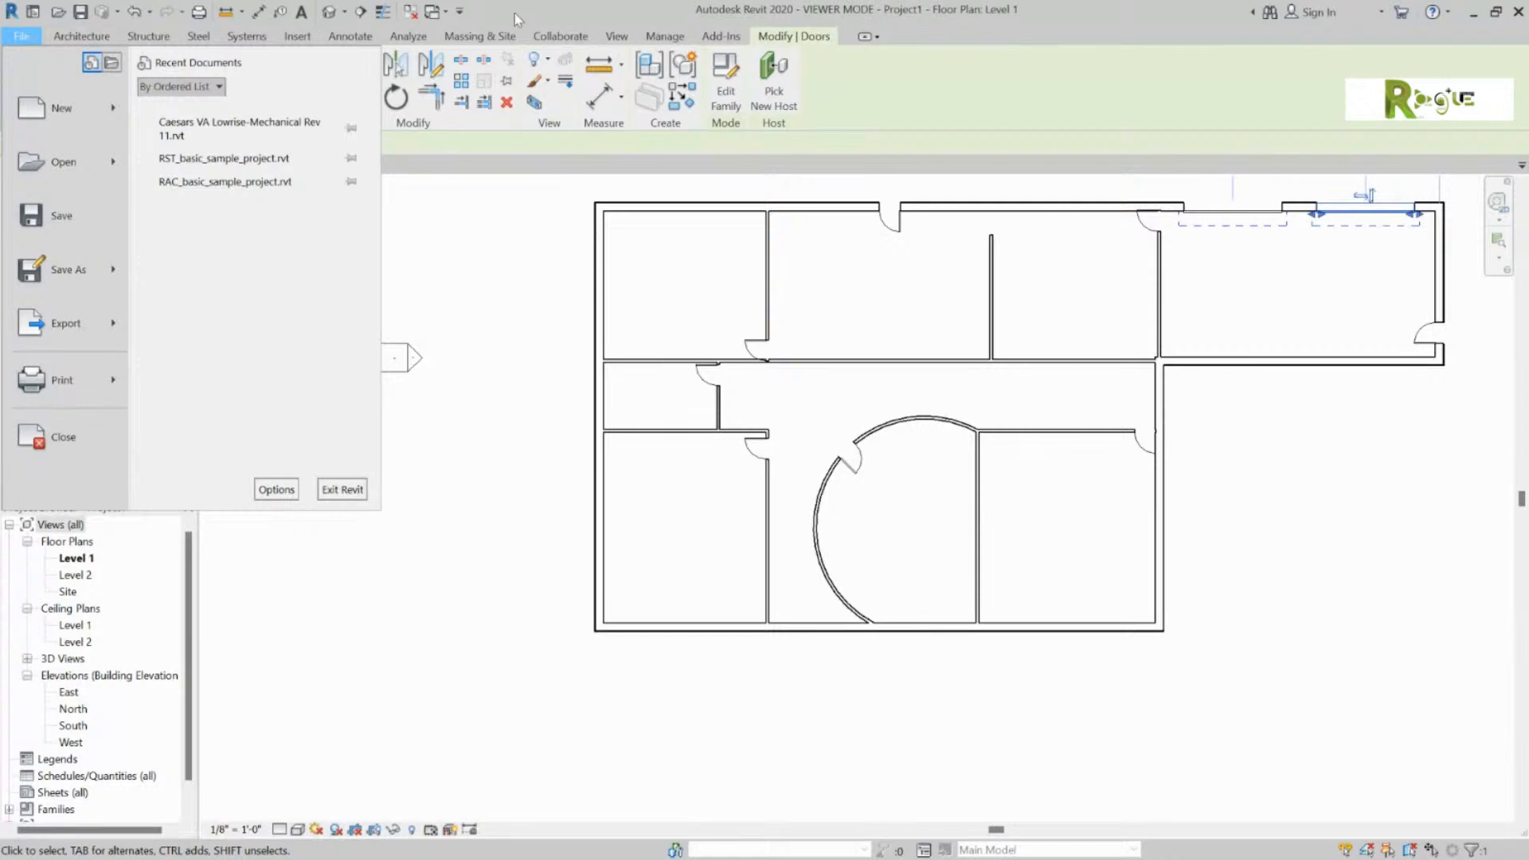
click(793, 32)
click(1174, 289)
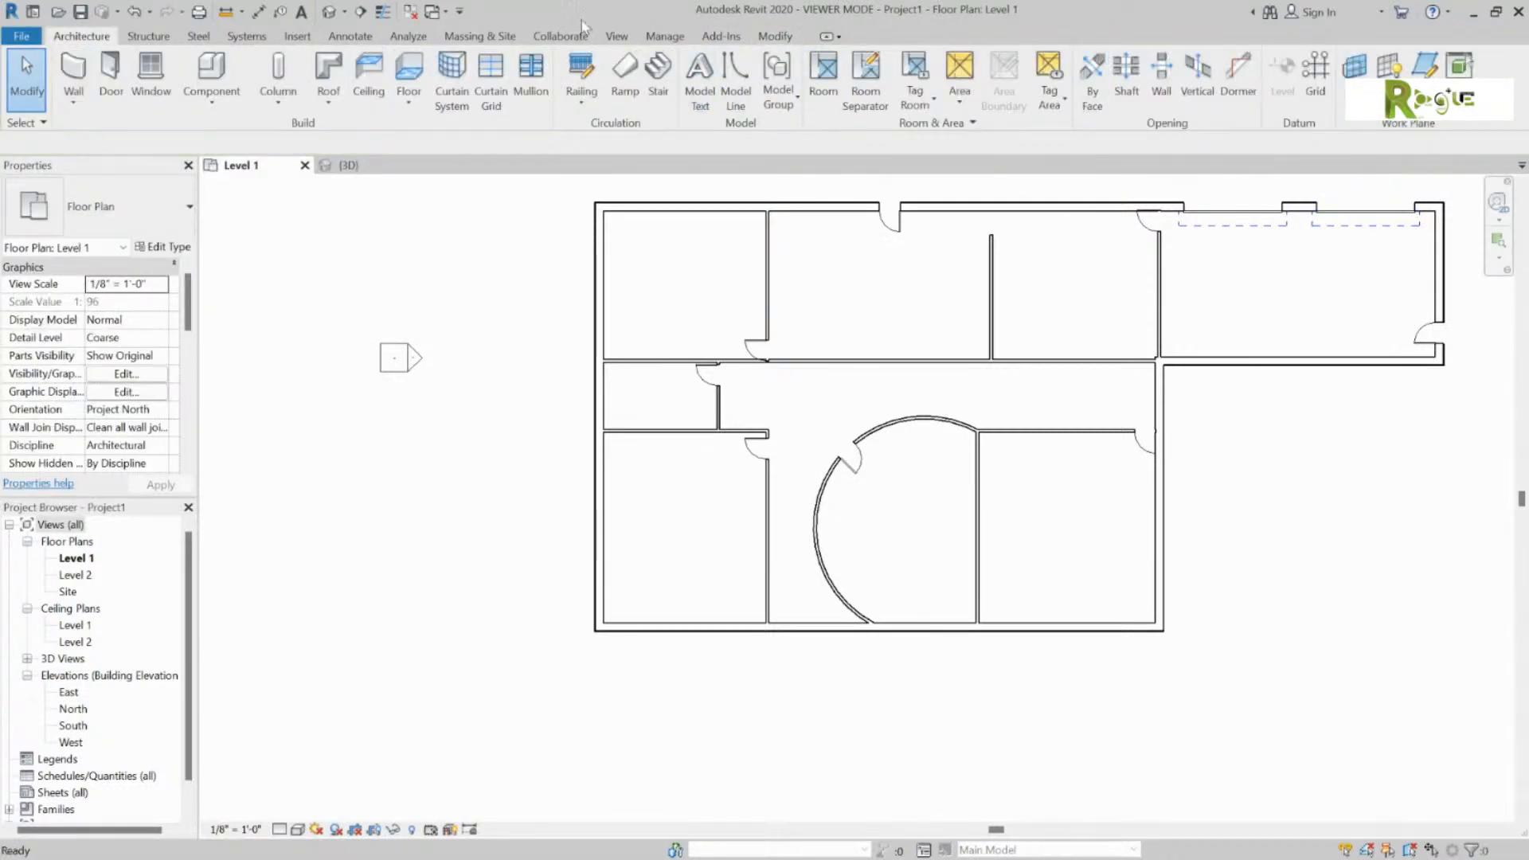
Step: With the Door tool active, load Door-Double-Glass.rfa from the library's Doors folder
click(111, 73)
click(725, 84)
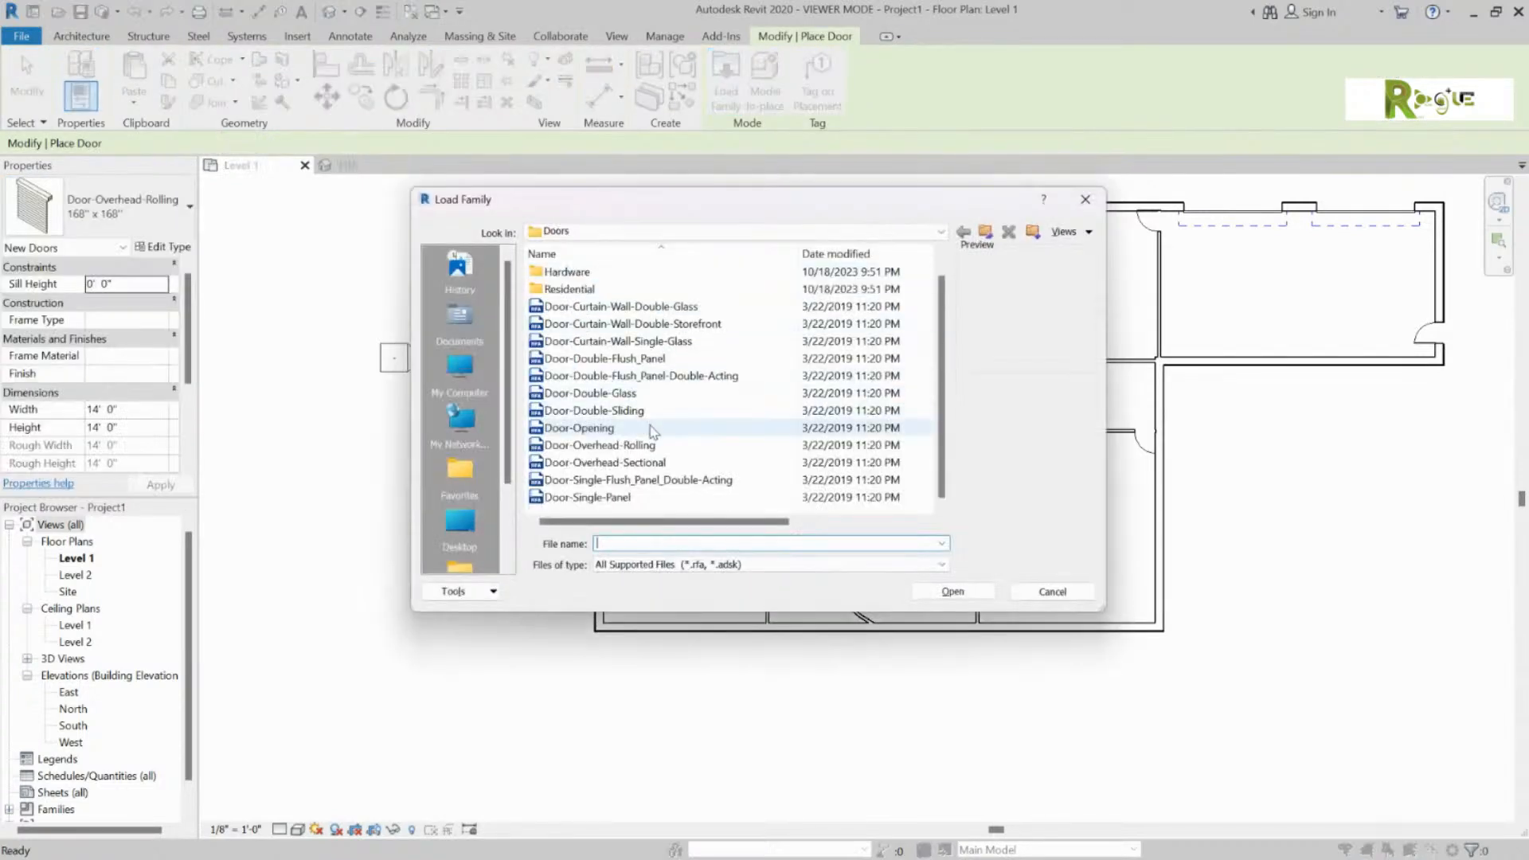
click(665, 358)
click(621, 395)
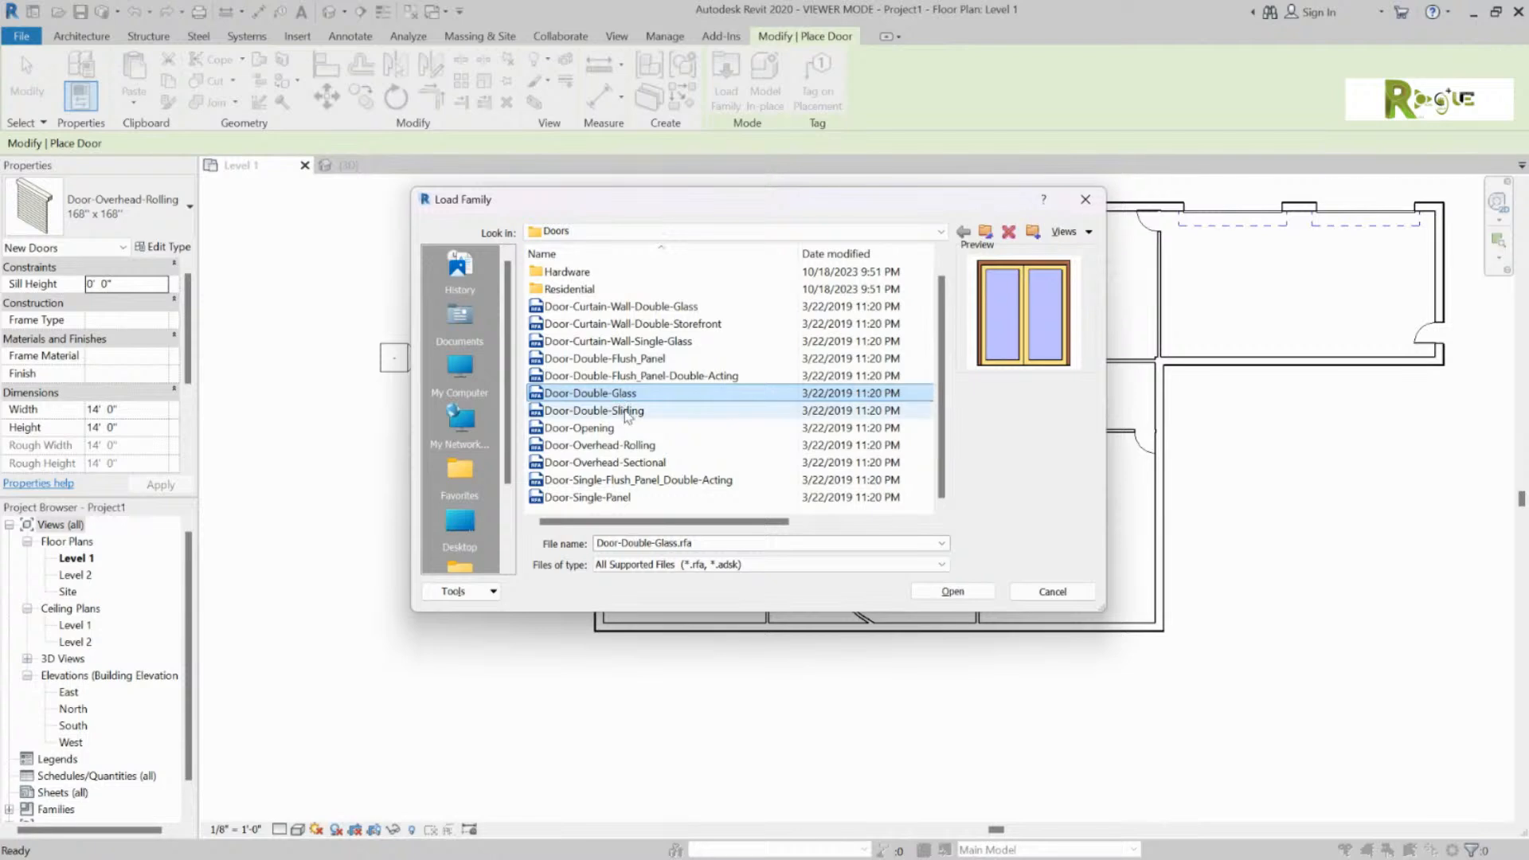
click(951, 591)
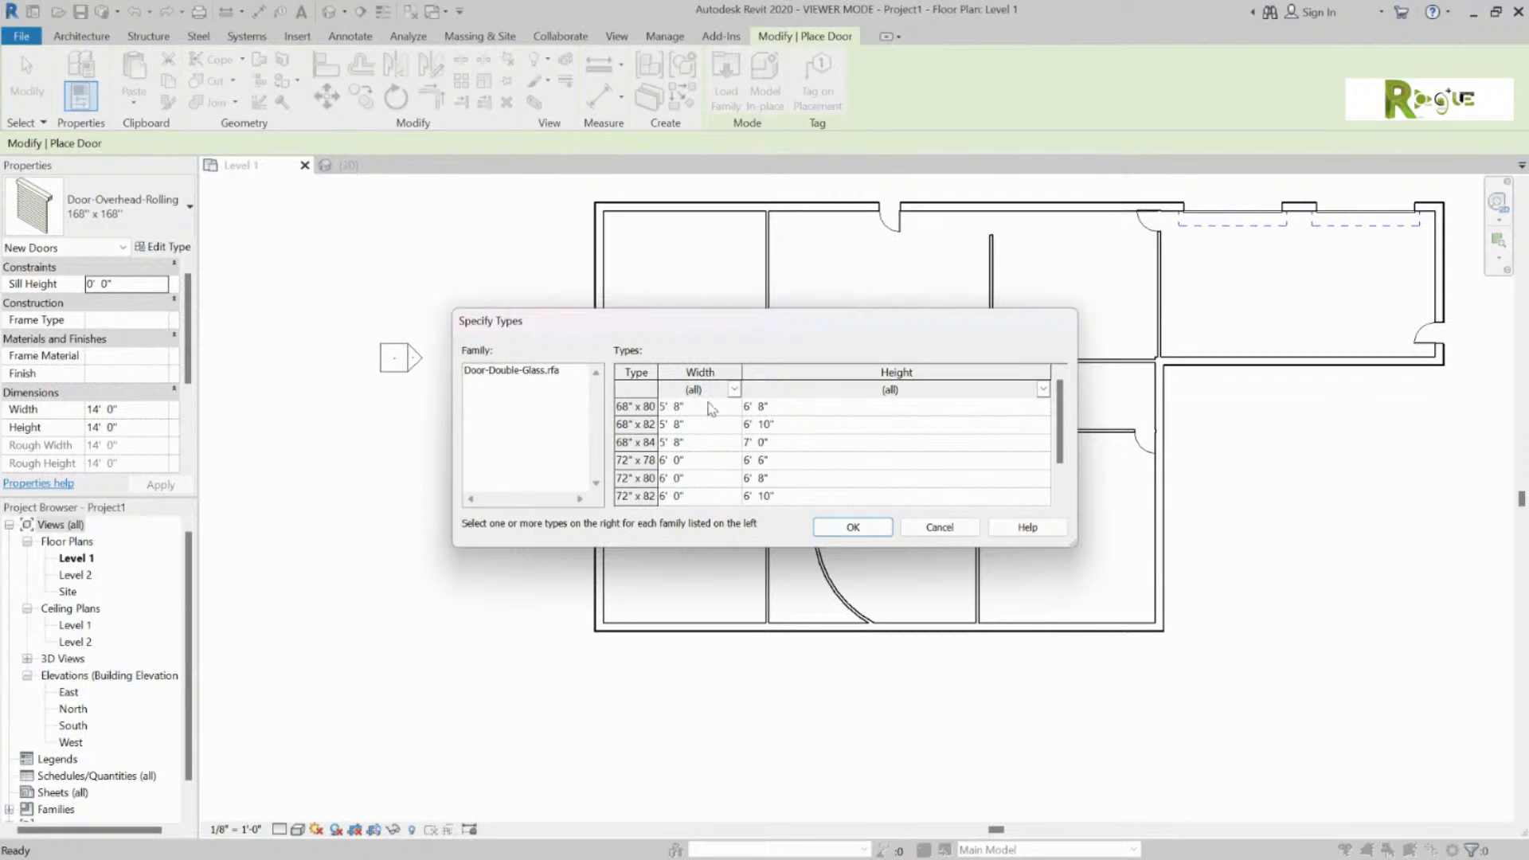
Step: Filter Door-Double-Glass types to 6' 0" width and 7' 0" height and confirm loading
click(734, 390)
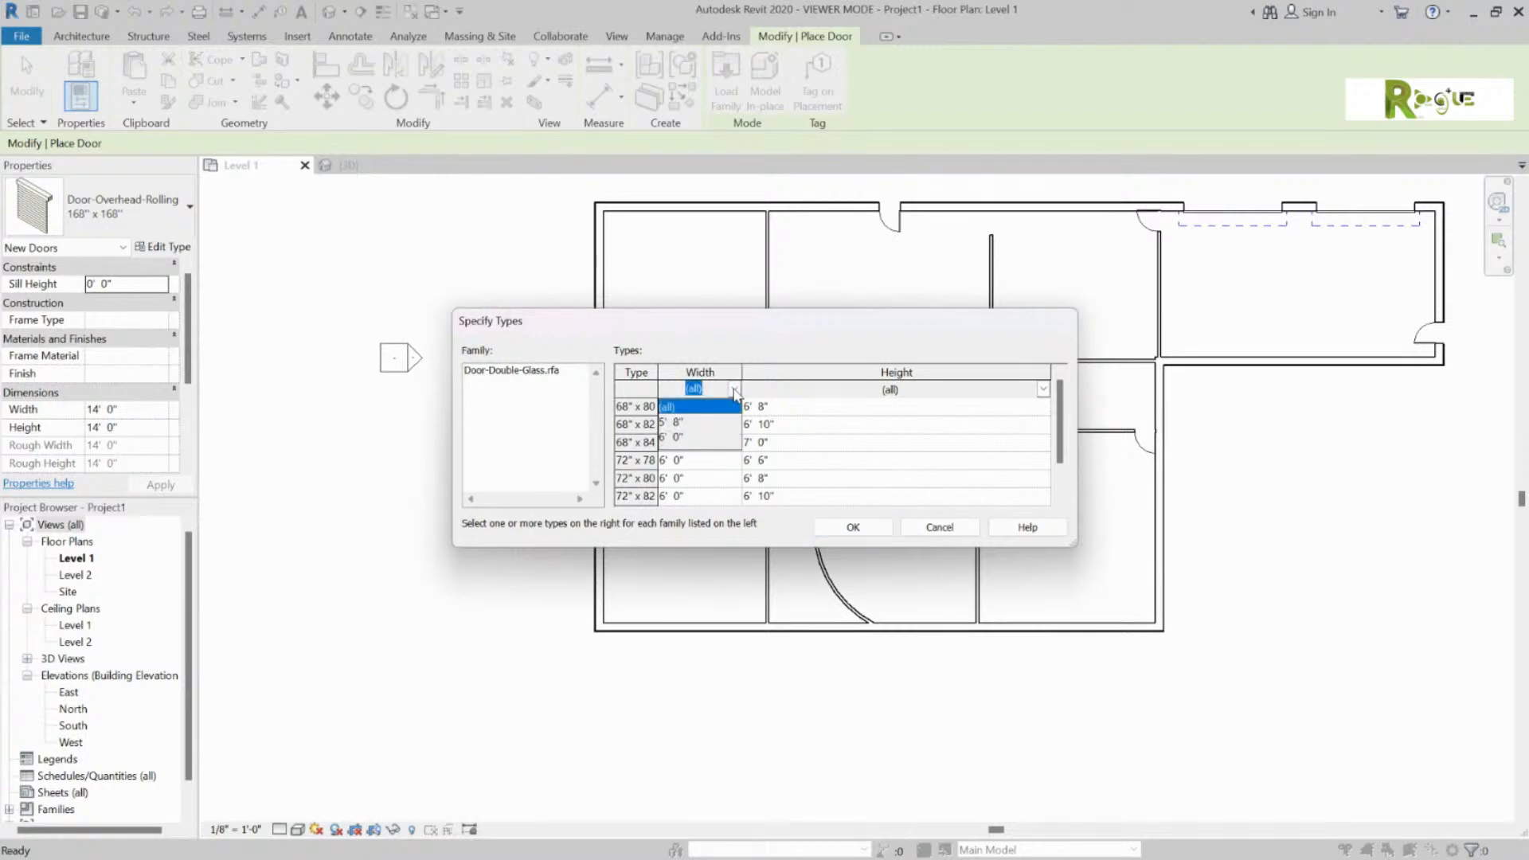
click(735, 390)
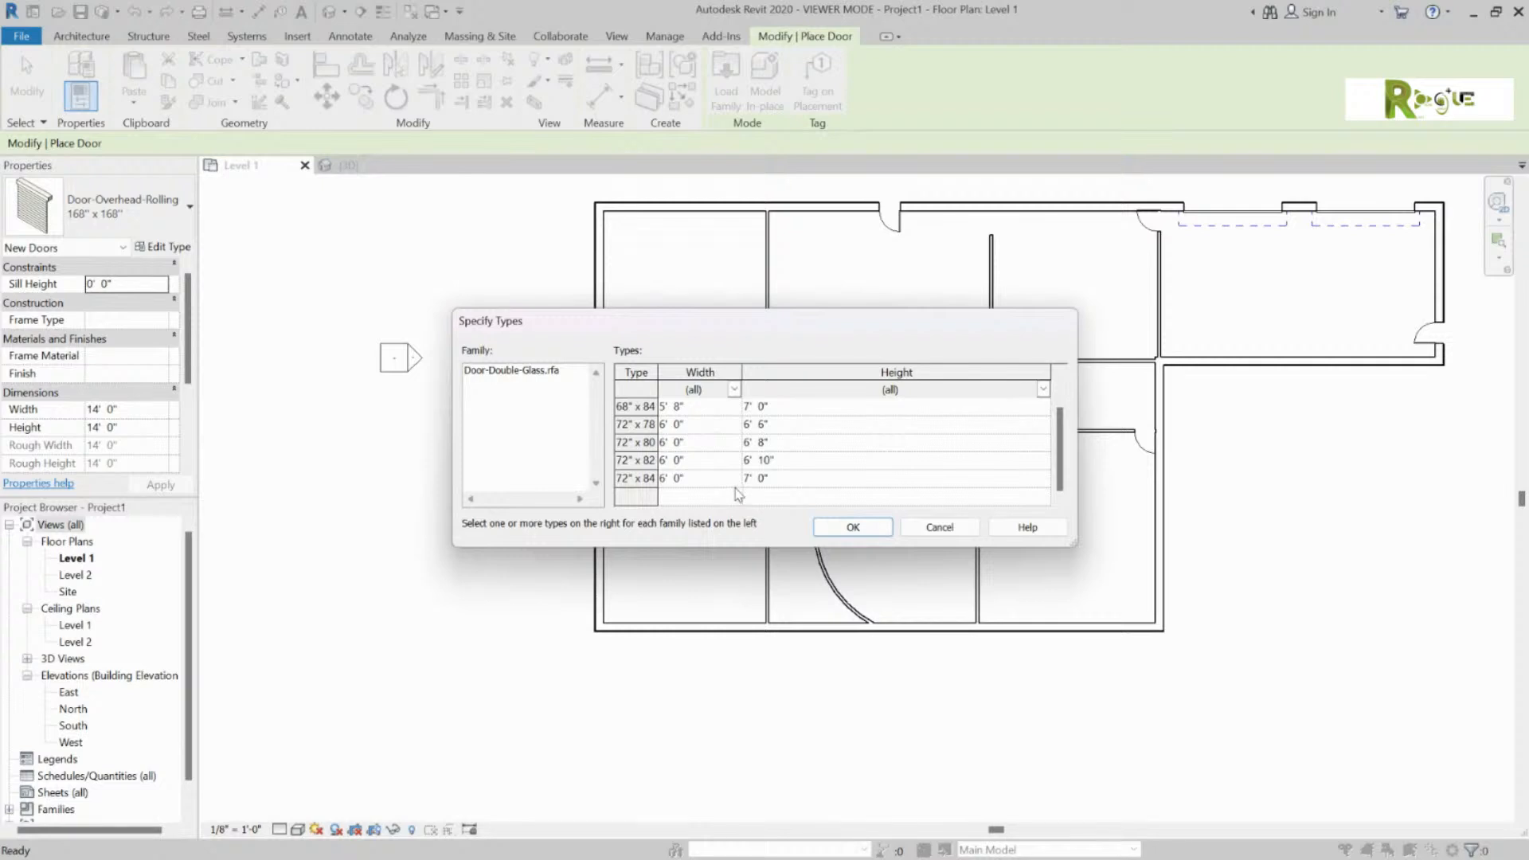
click(733, 390)
click(689, 440)
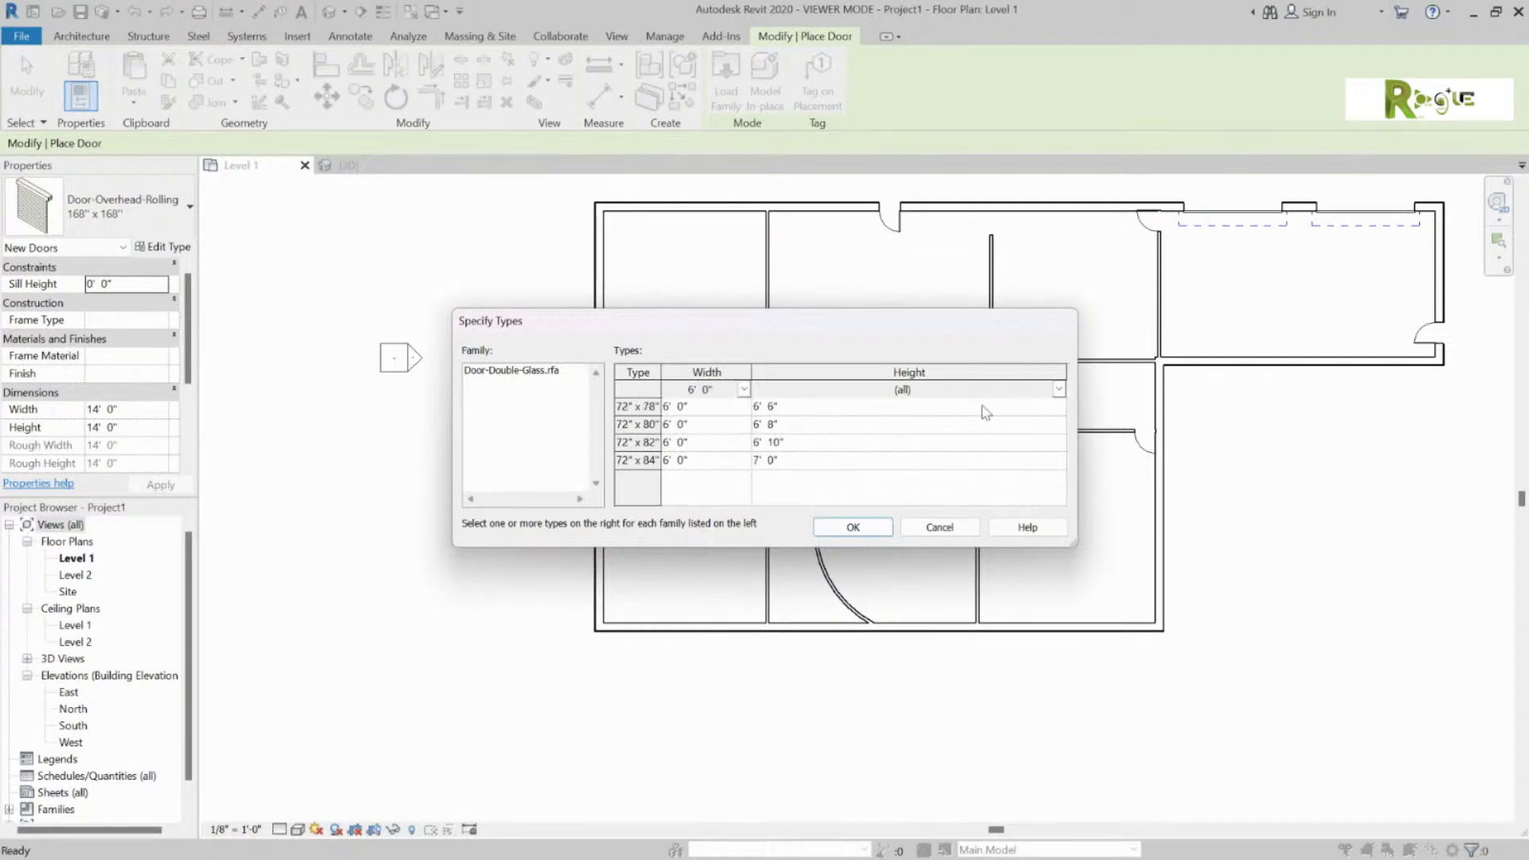
click(1059, 390)
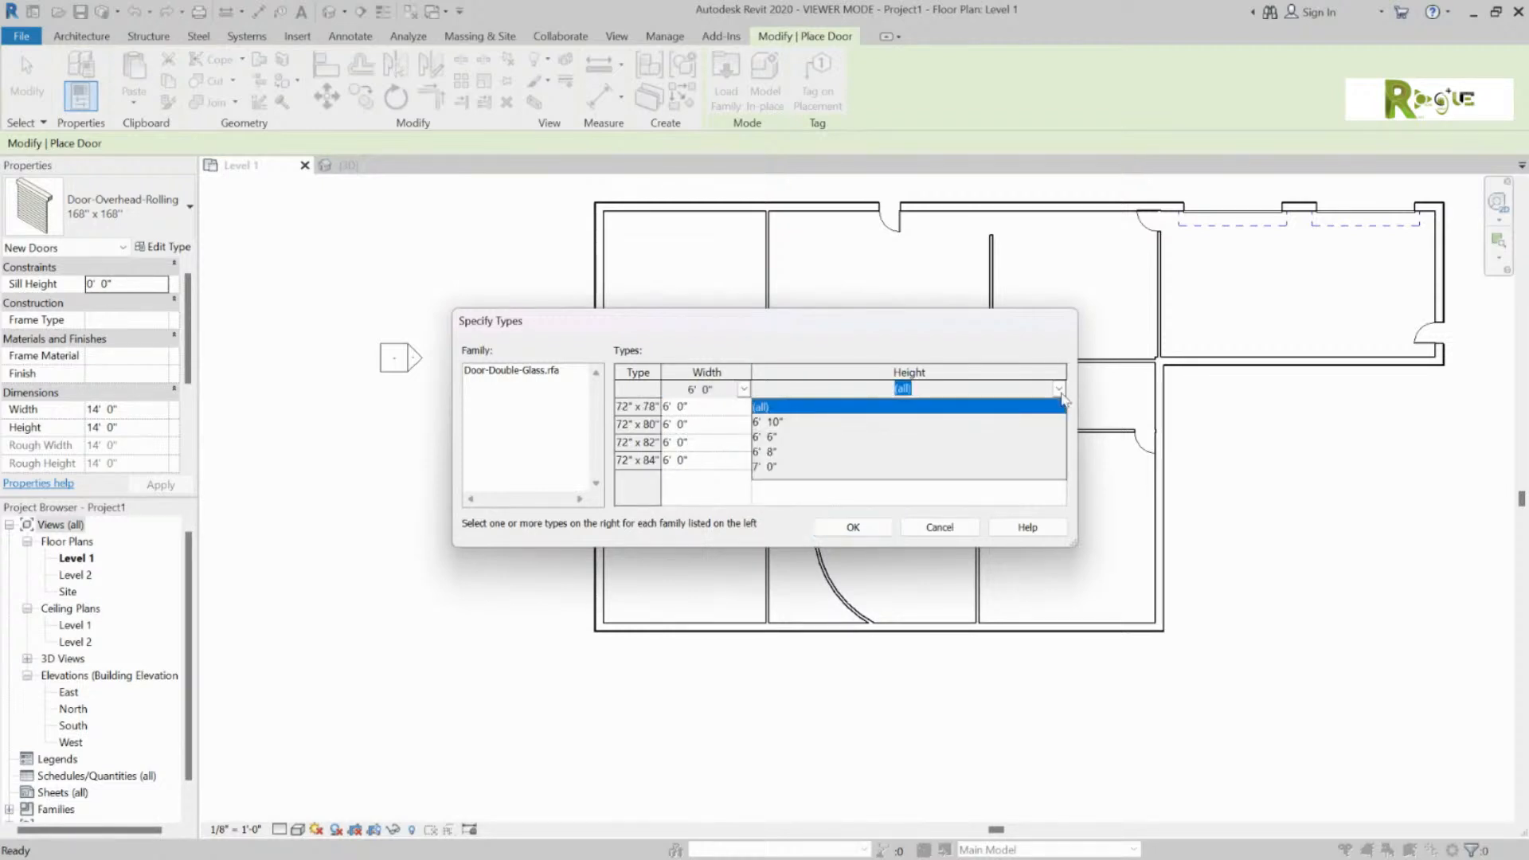
click(767, 468)
click(852, 527)
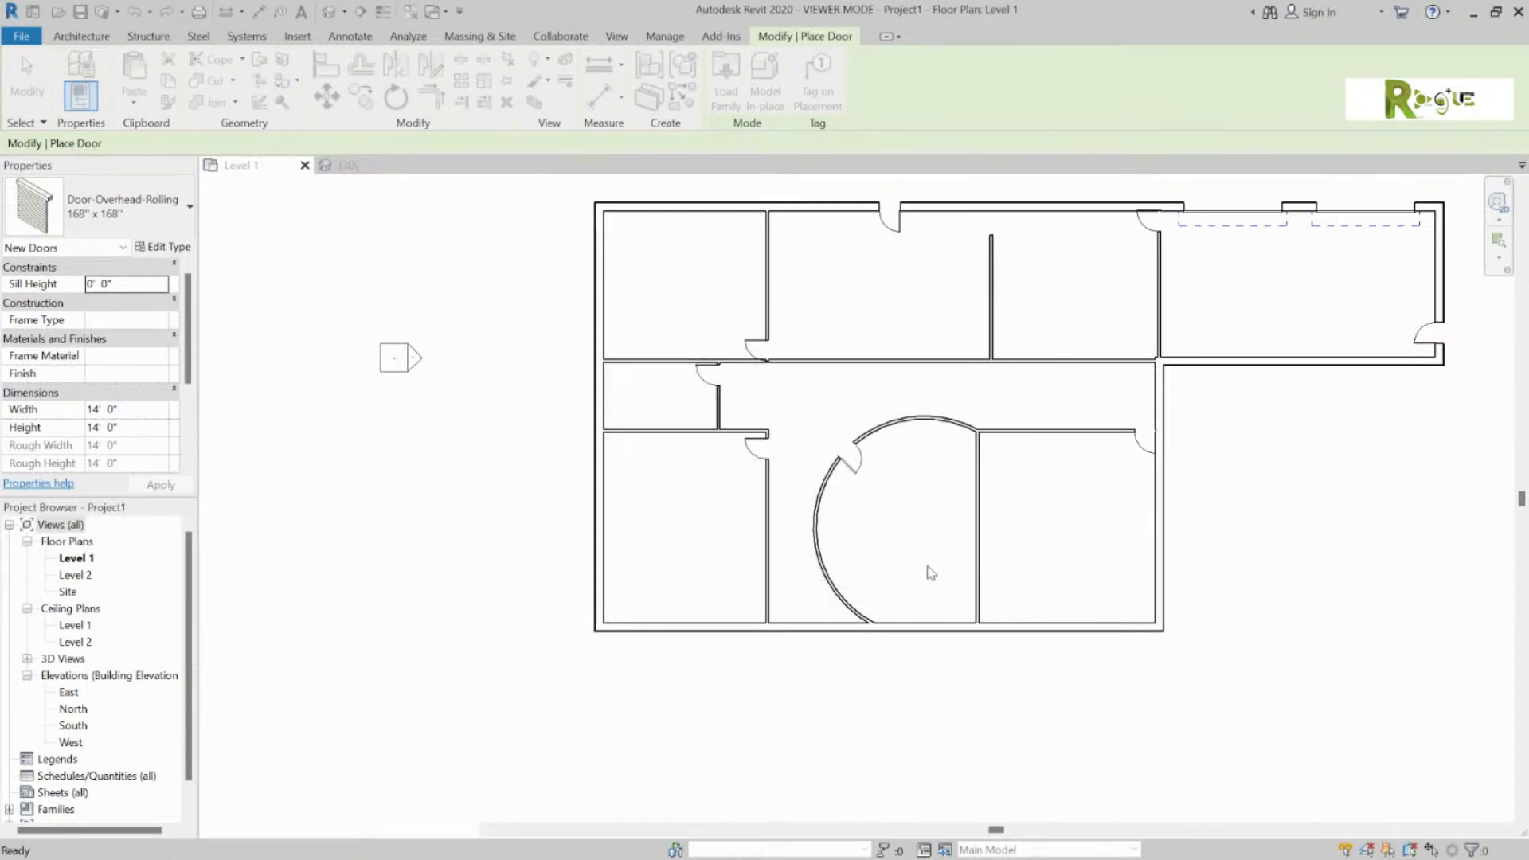
Step: Place the double-glass door in the bottom exterior wall below the curved room, then start the Window tool
click(928, 625)
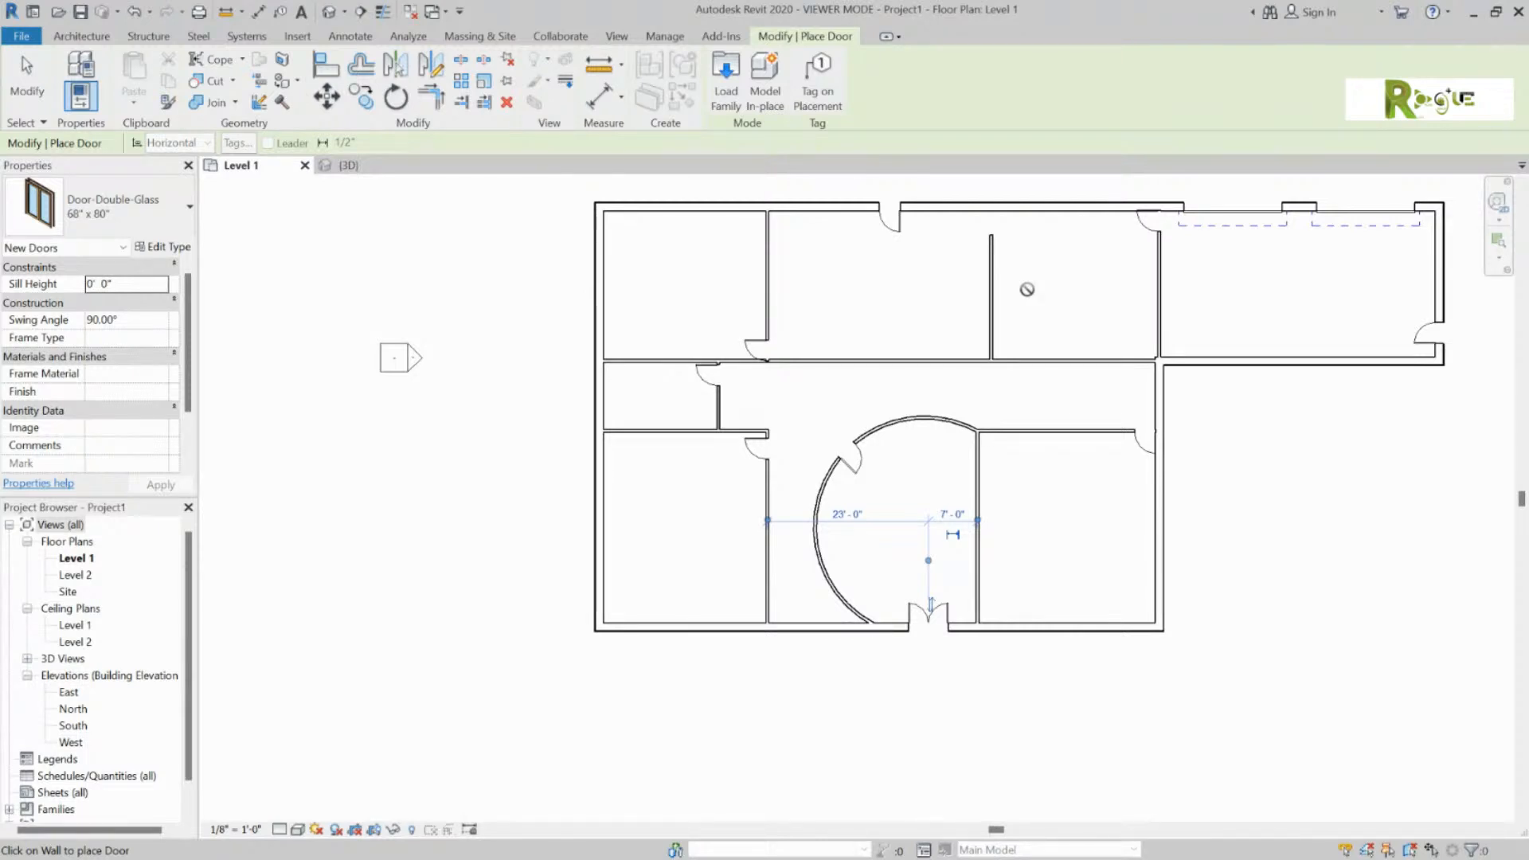
key(Escape)
key(Escape)
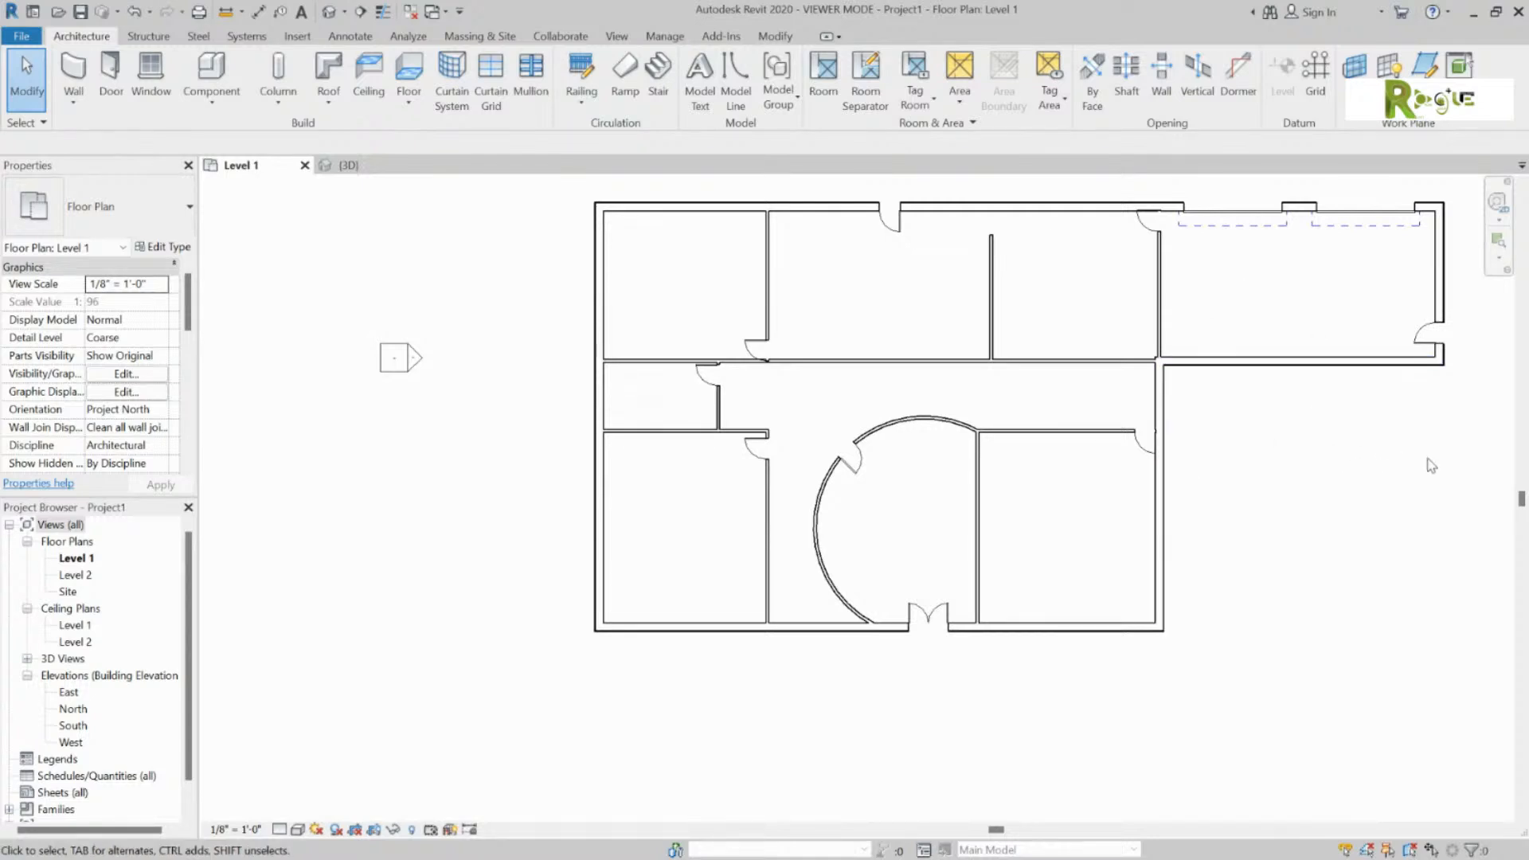
click(151, 71)
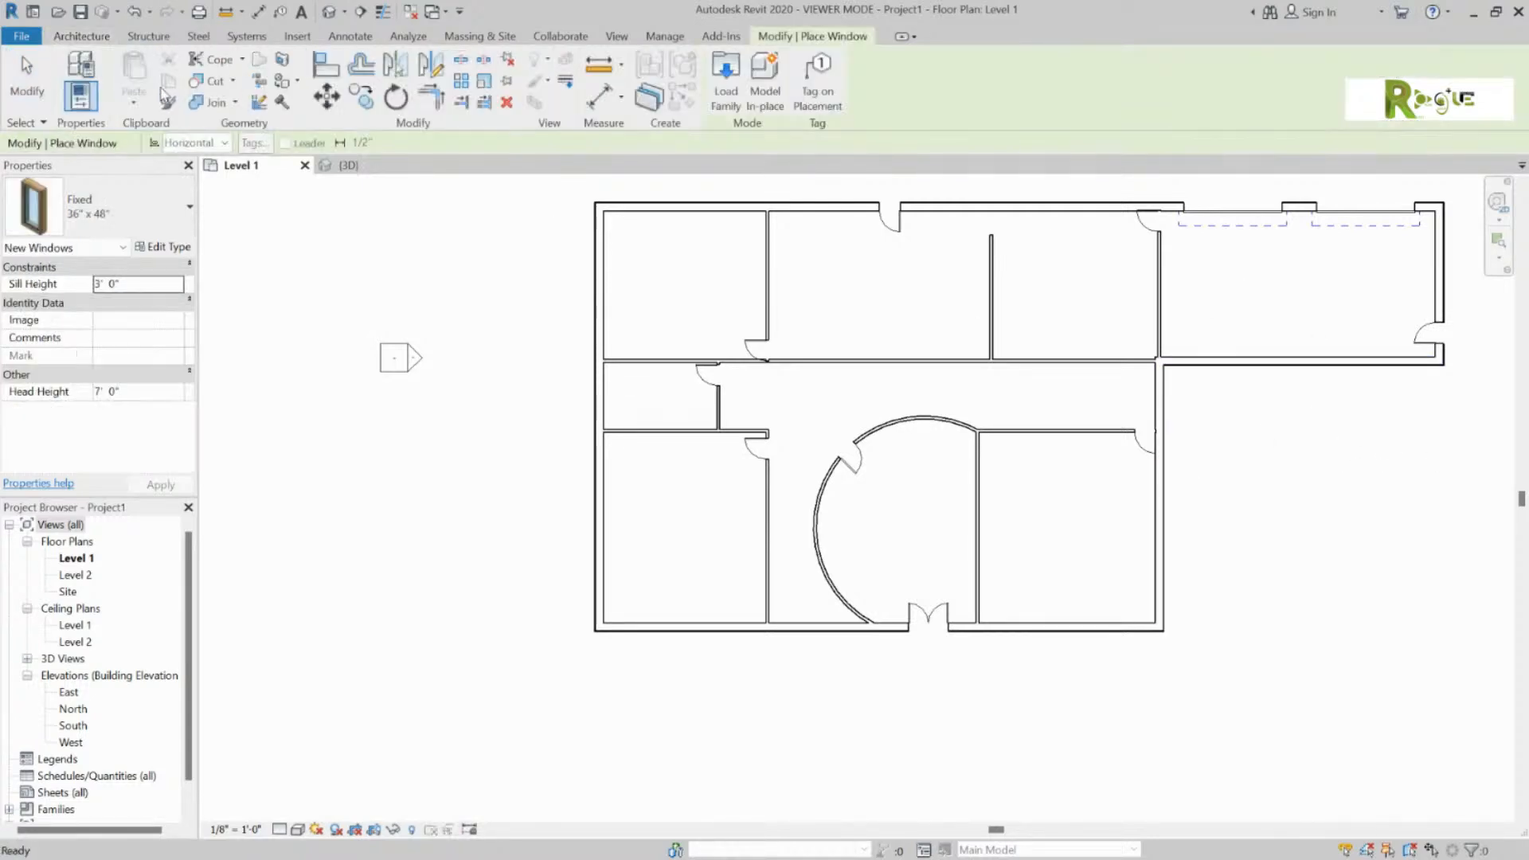
Step: Place Fixed 36" x 48" windows in the top exterior wall and the left exterior wall
click(647, 205)
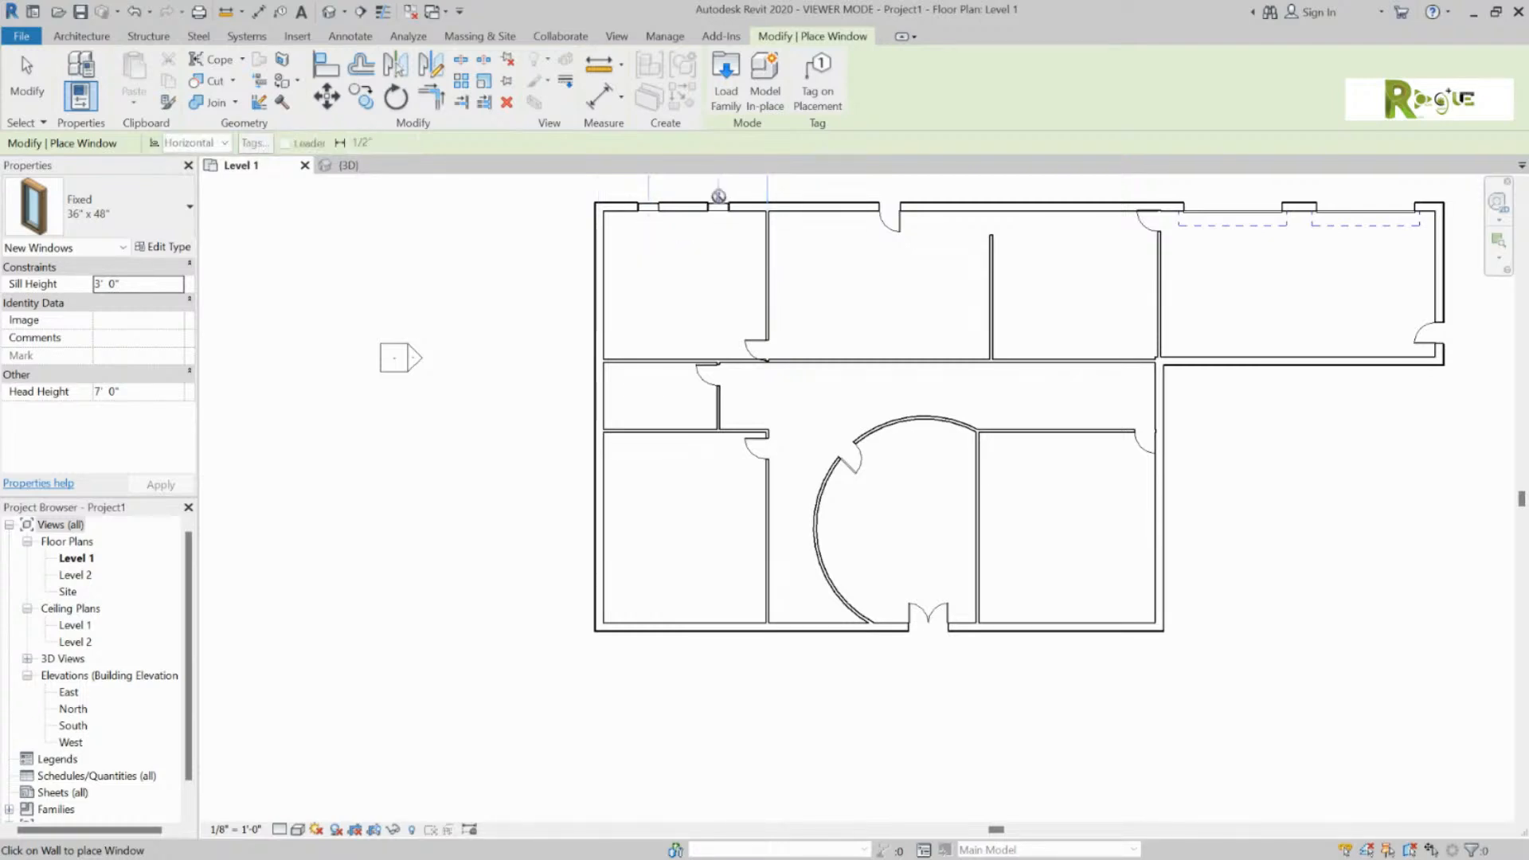
click(719, 203)
click(652, 205)
click(589, 394)
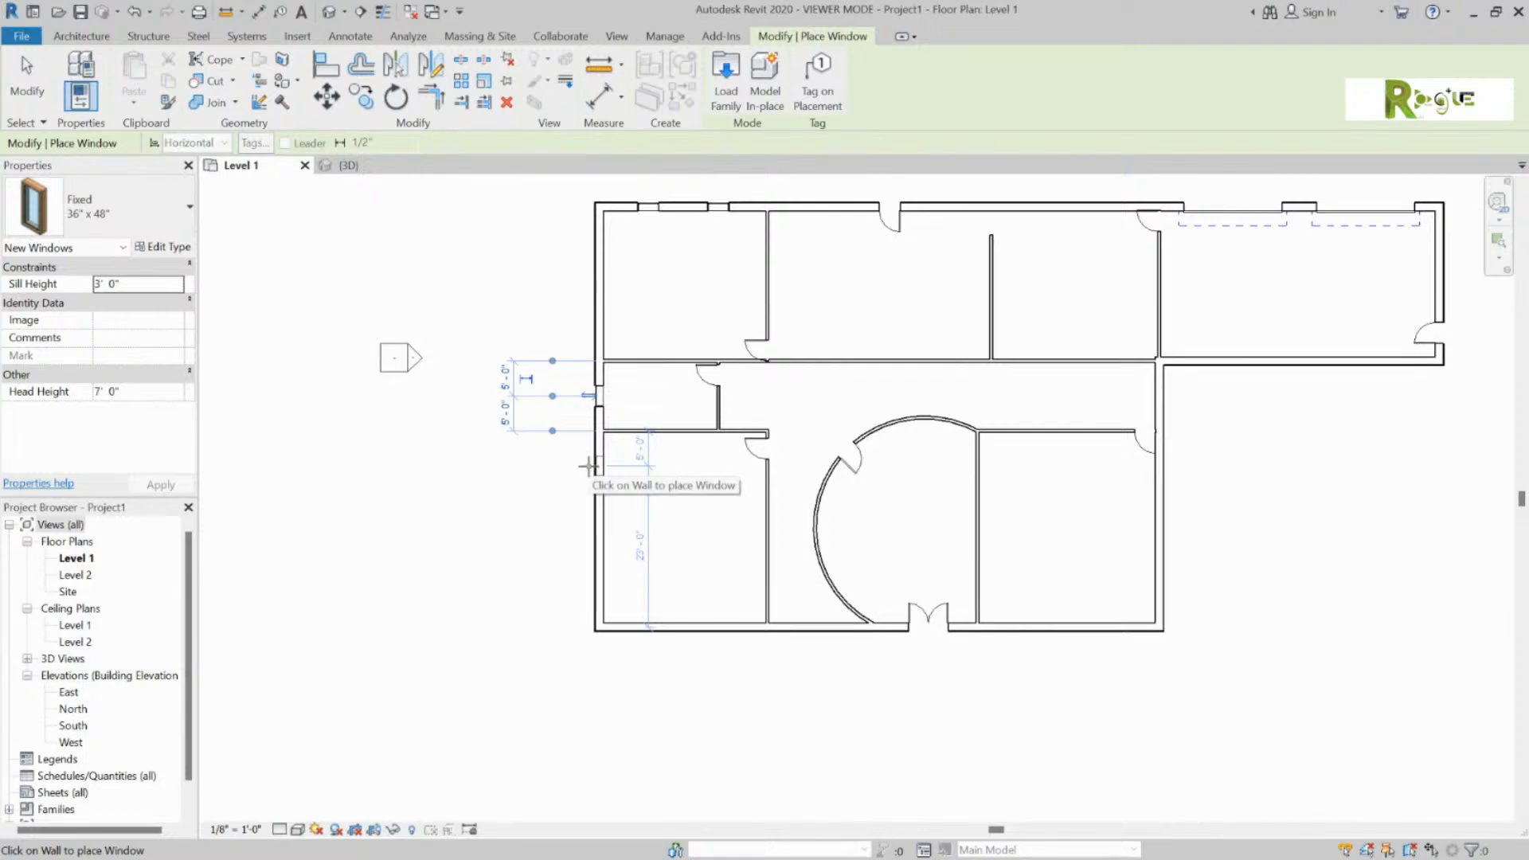
click(185, 215)
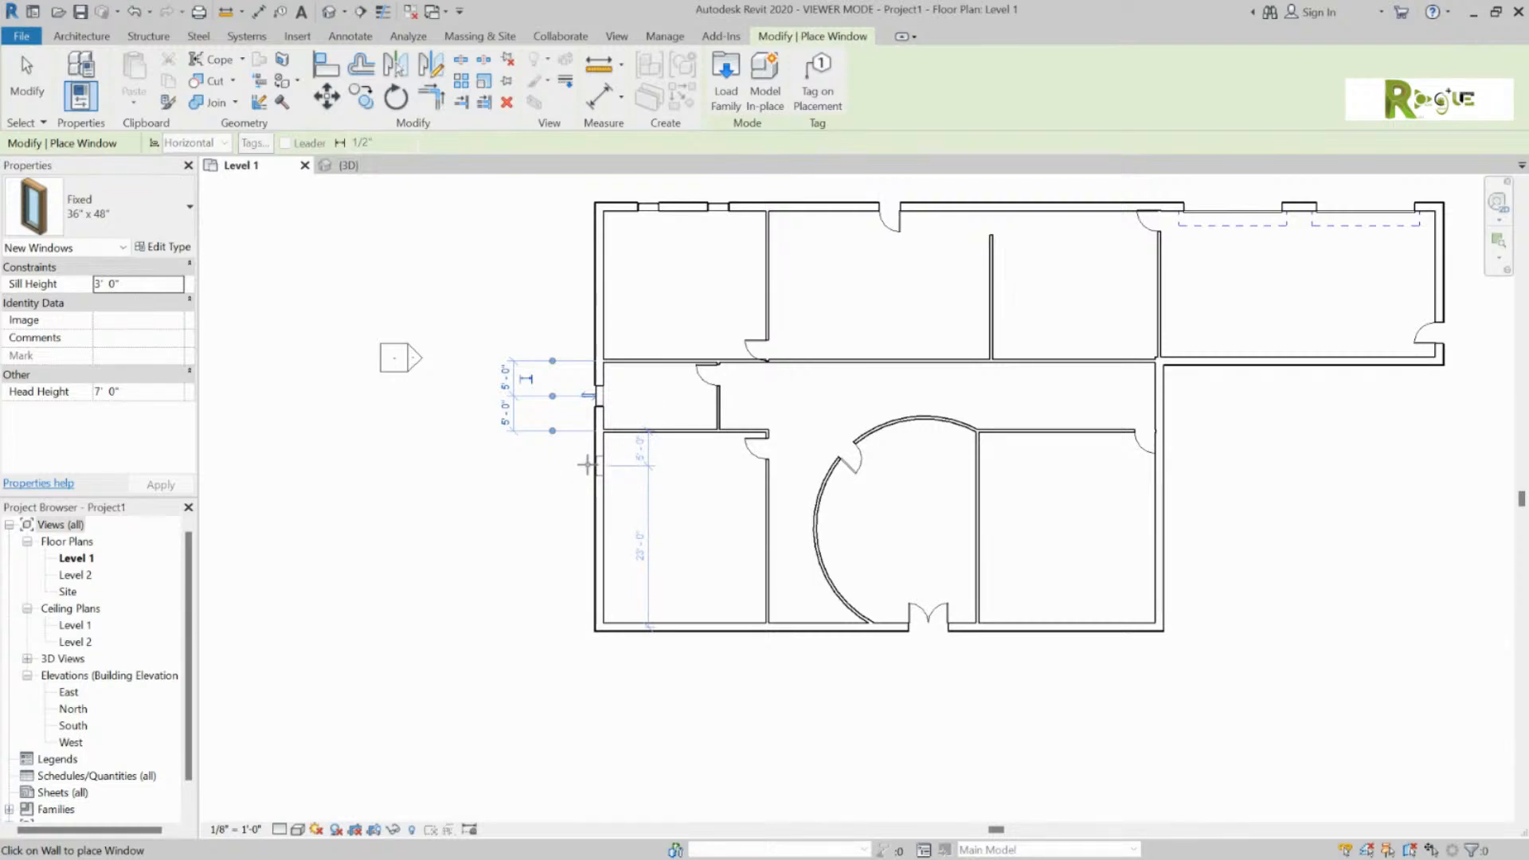
Step: Load Window-Casement-Triple-Transom.rfa from US Imperial > Windows, accepting its 61" x 36" type
click(726, 83)
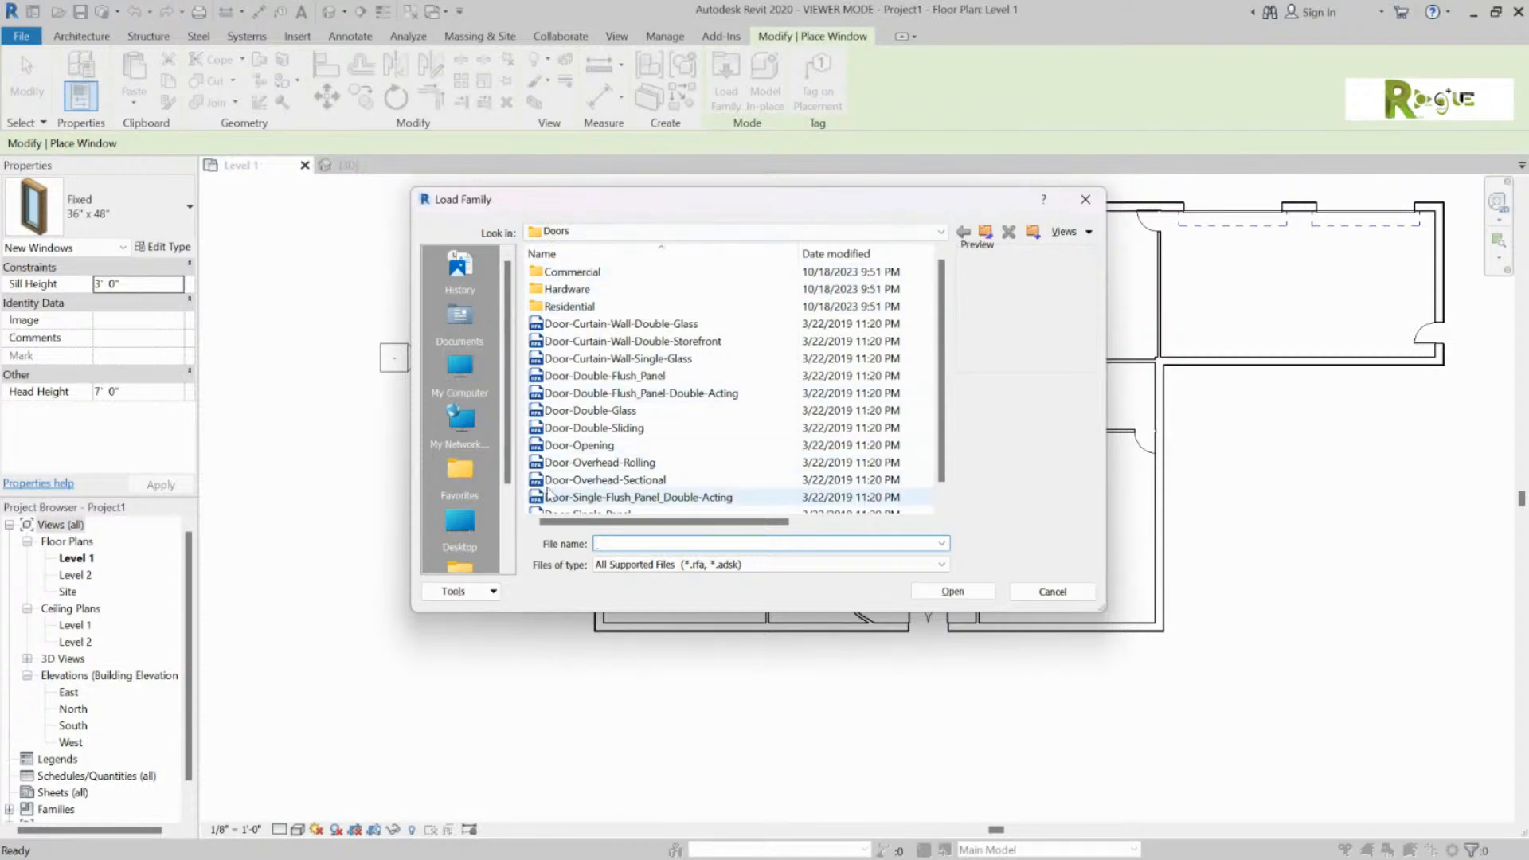
scroll(726, 427, down, 1)
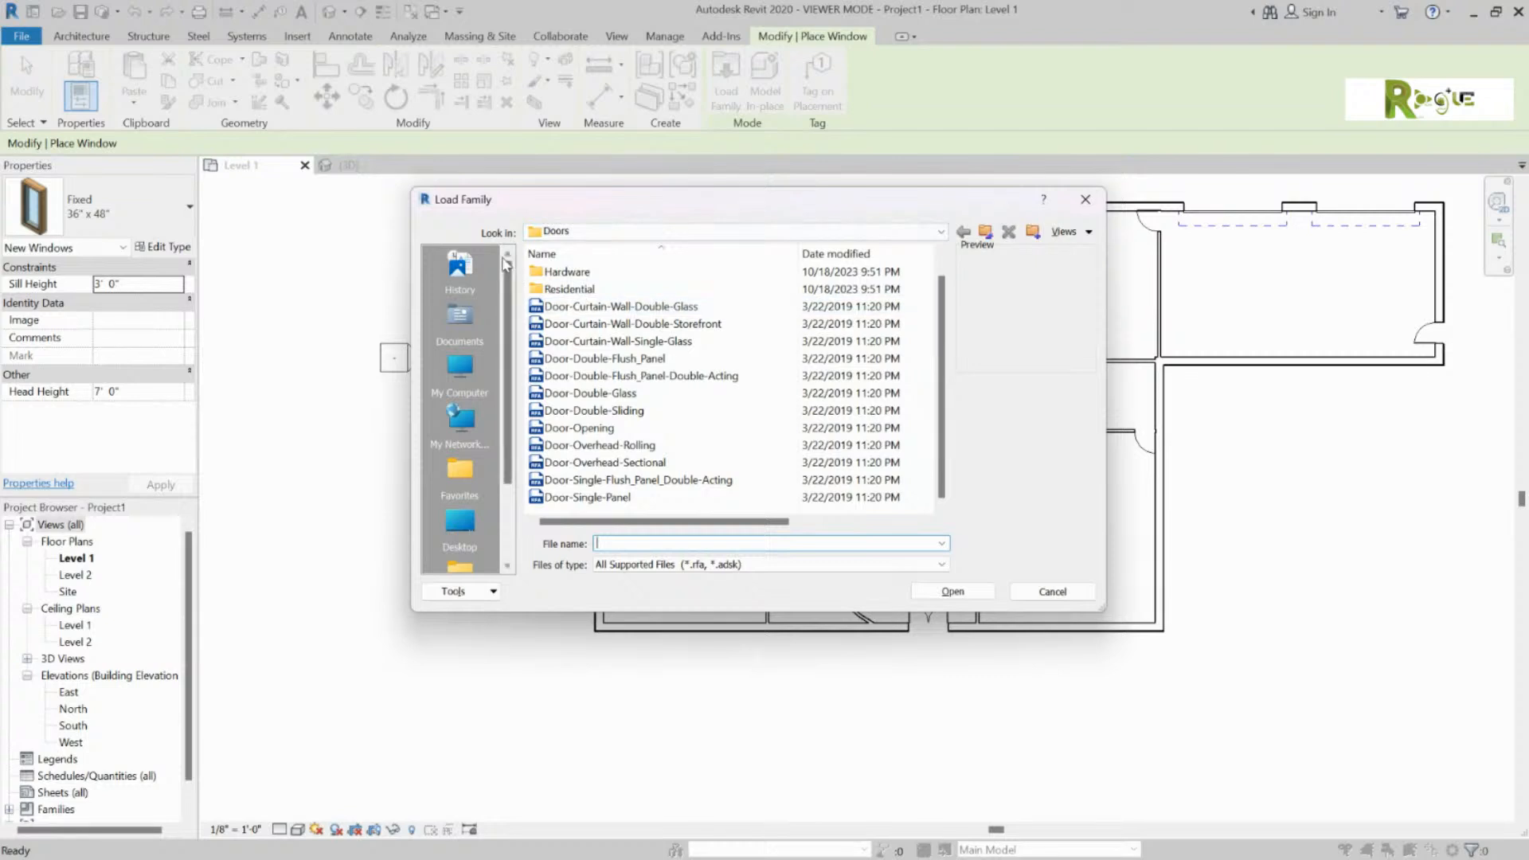
click(578, 234)
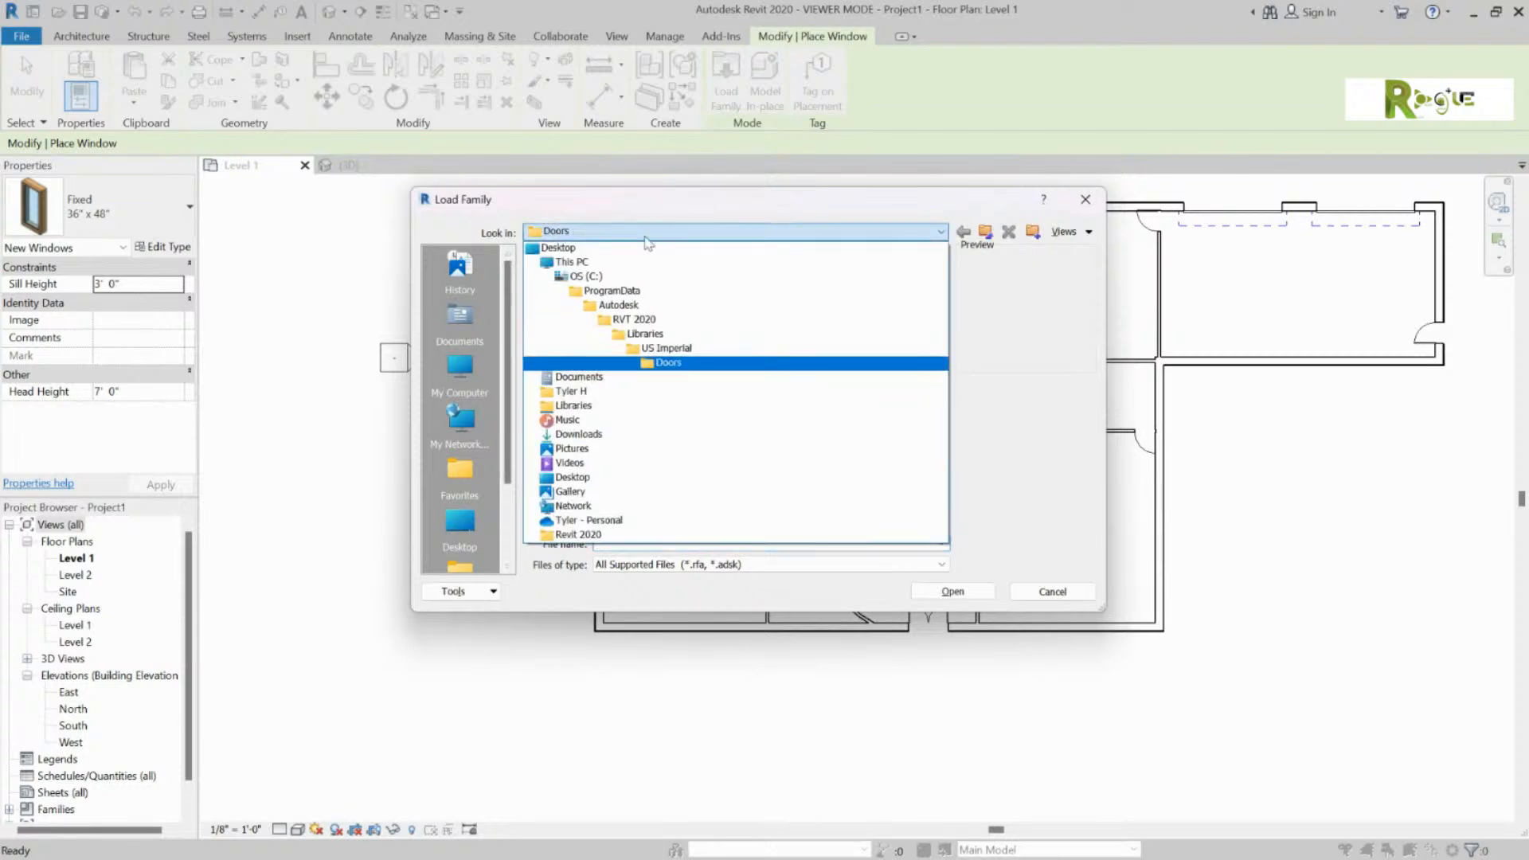
click(666, 348)
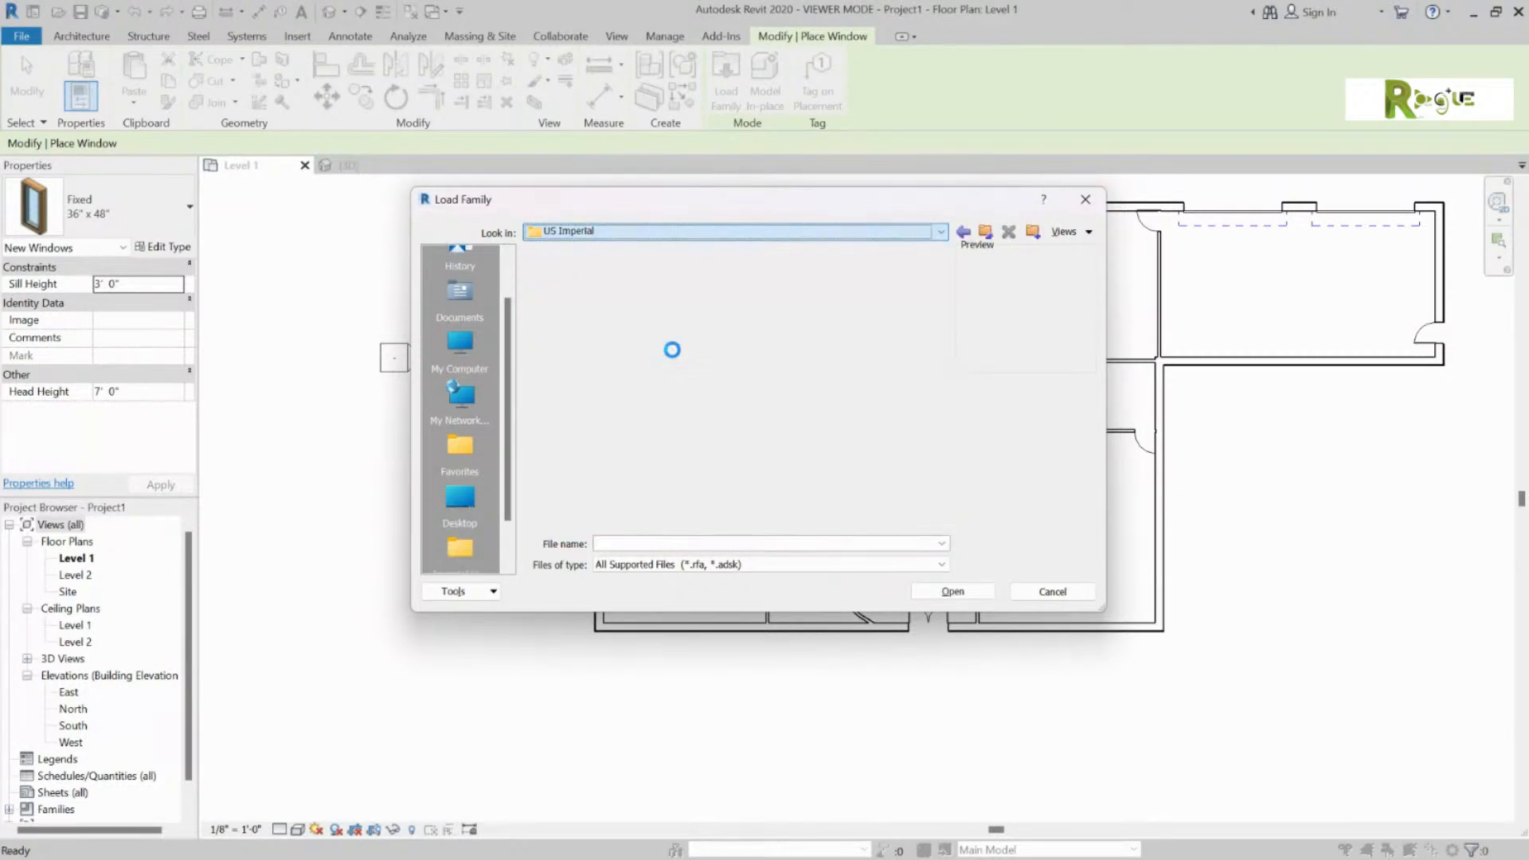
scroll(639, 457, down, 5)
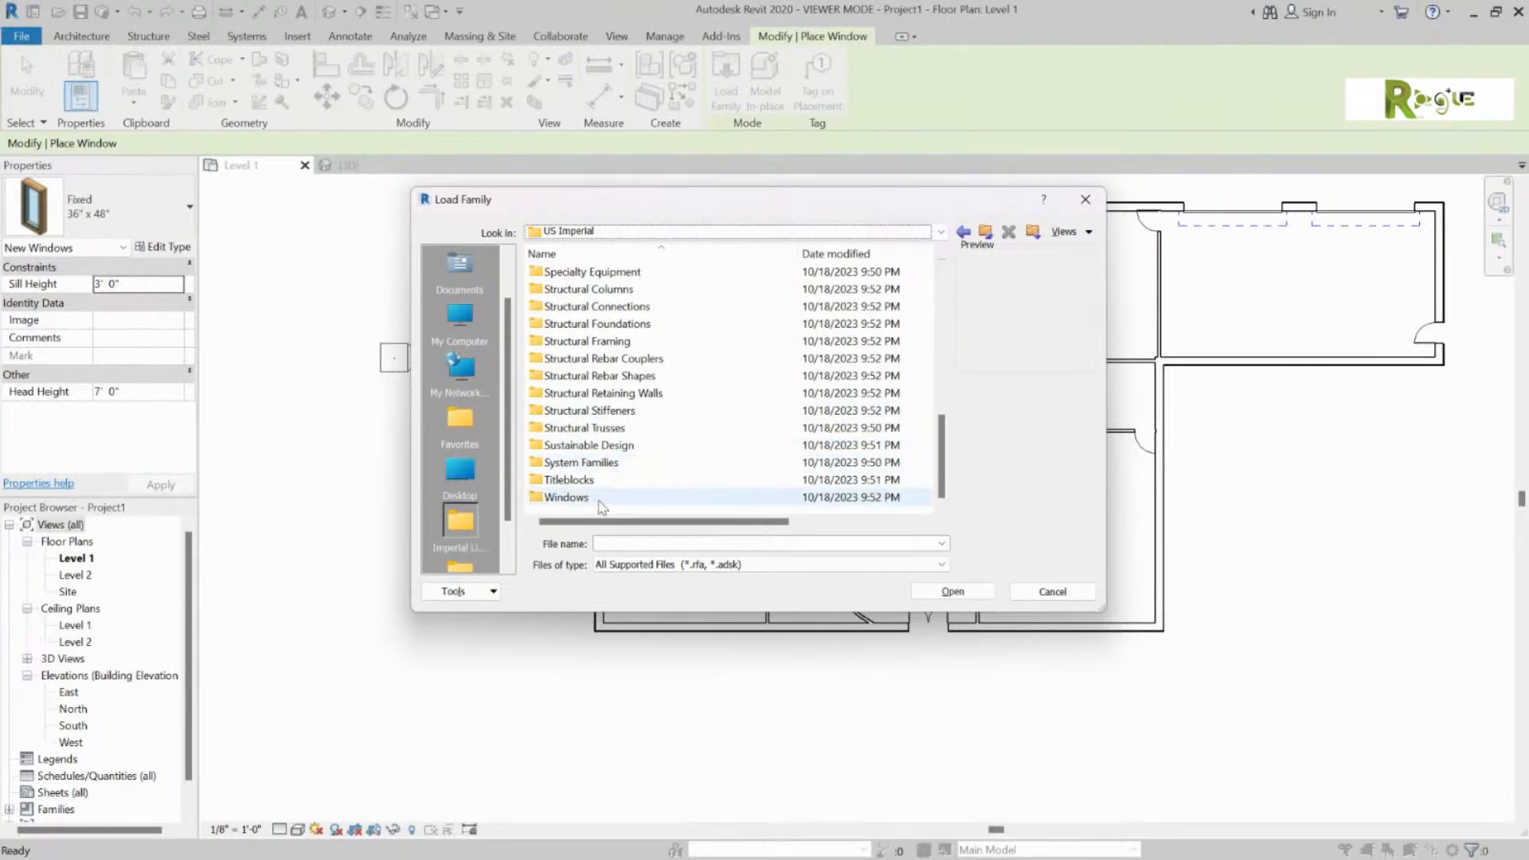
click(574, 493)
click(953, 590)
scroll(702, 385, down, 8)
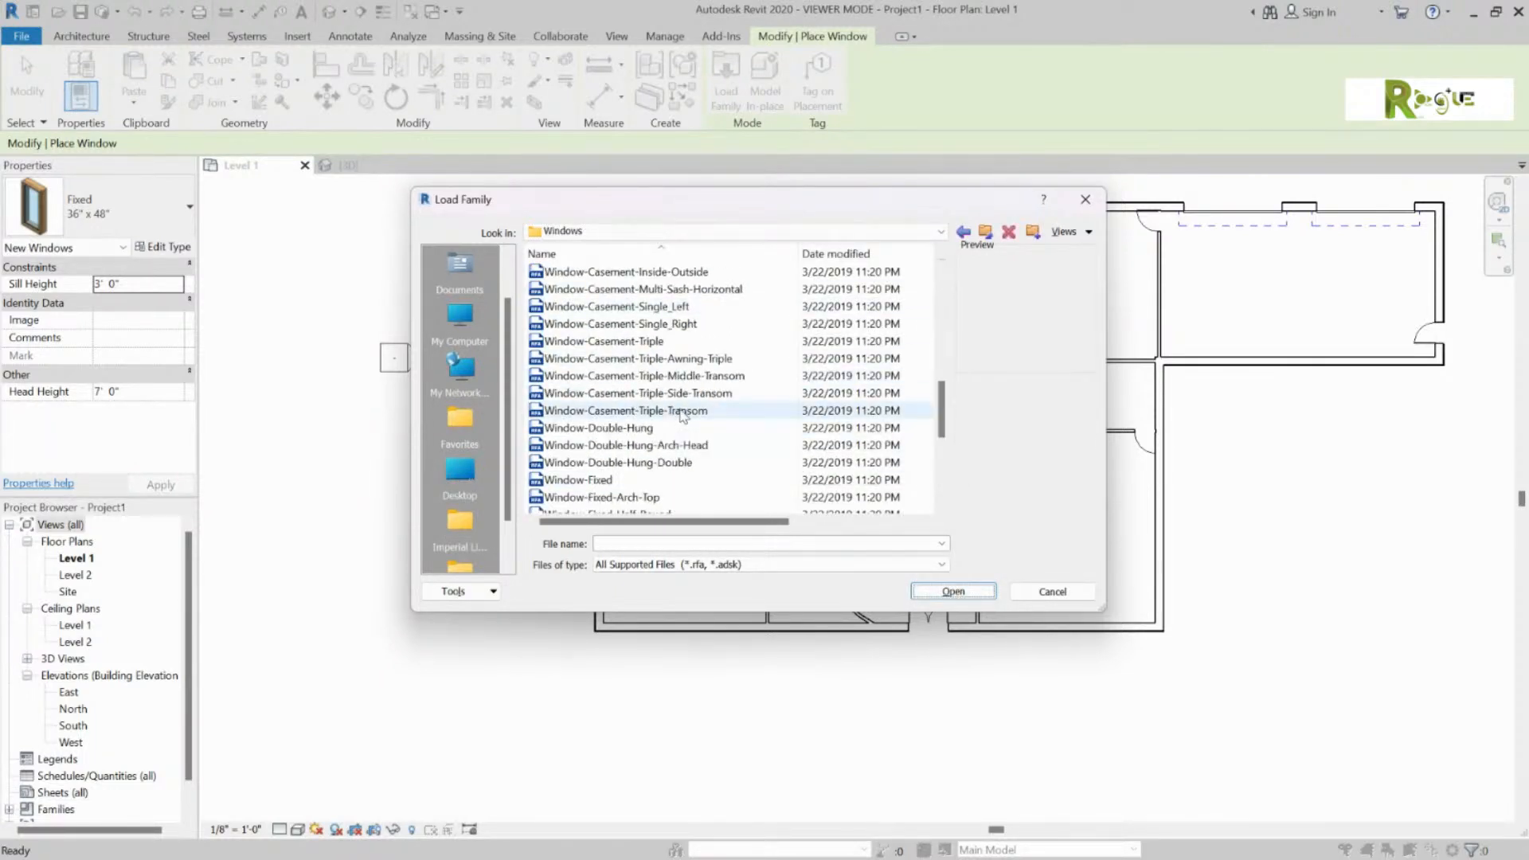
click(684, 411)
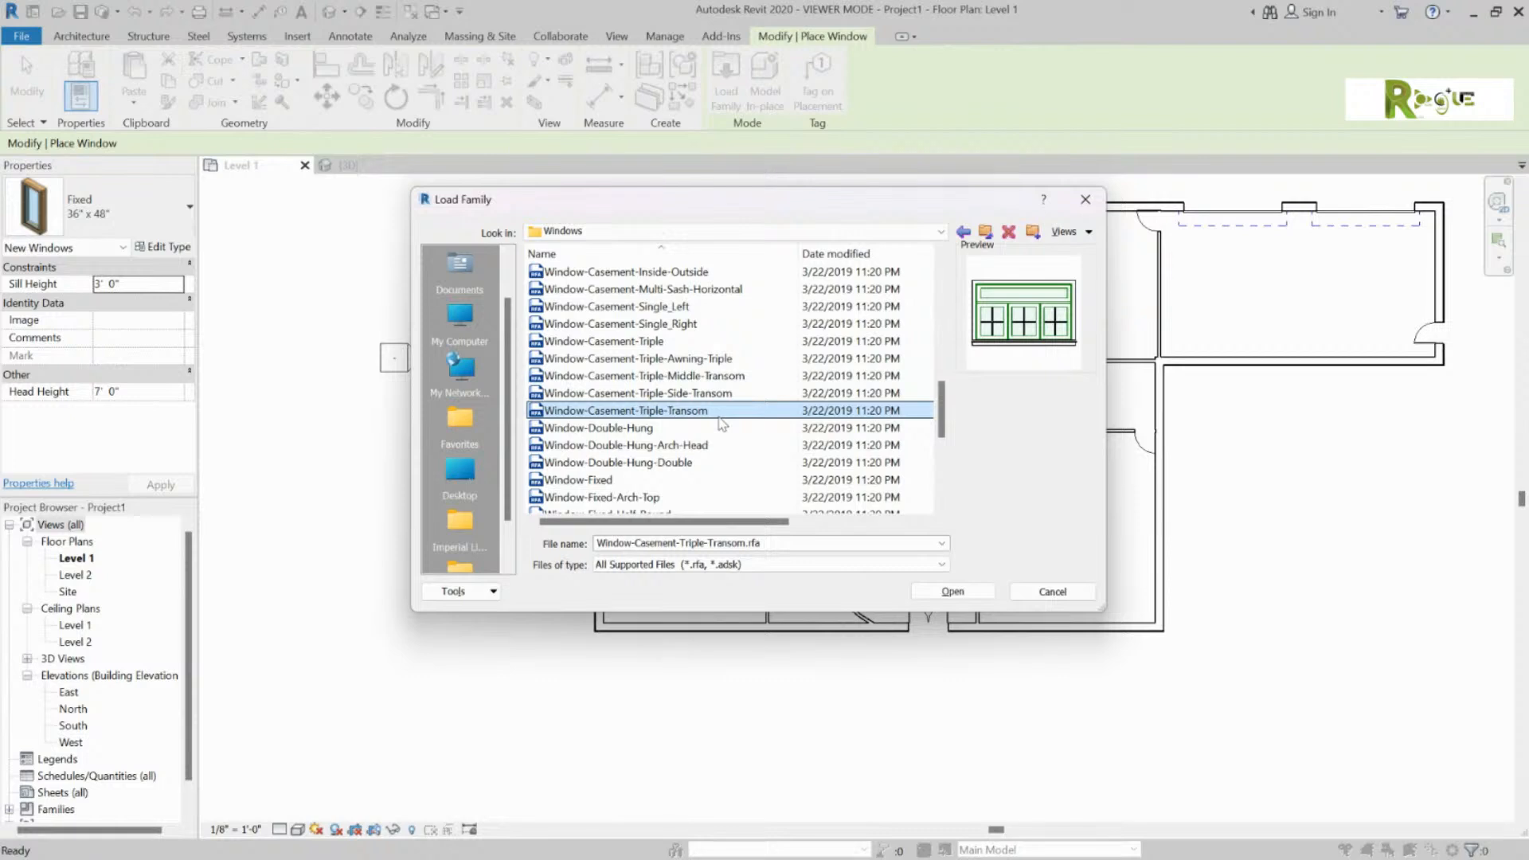
click(951, 591)
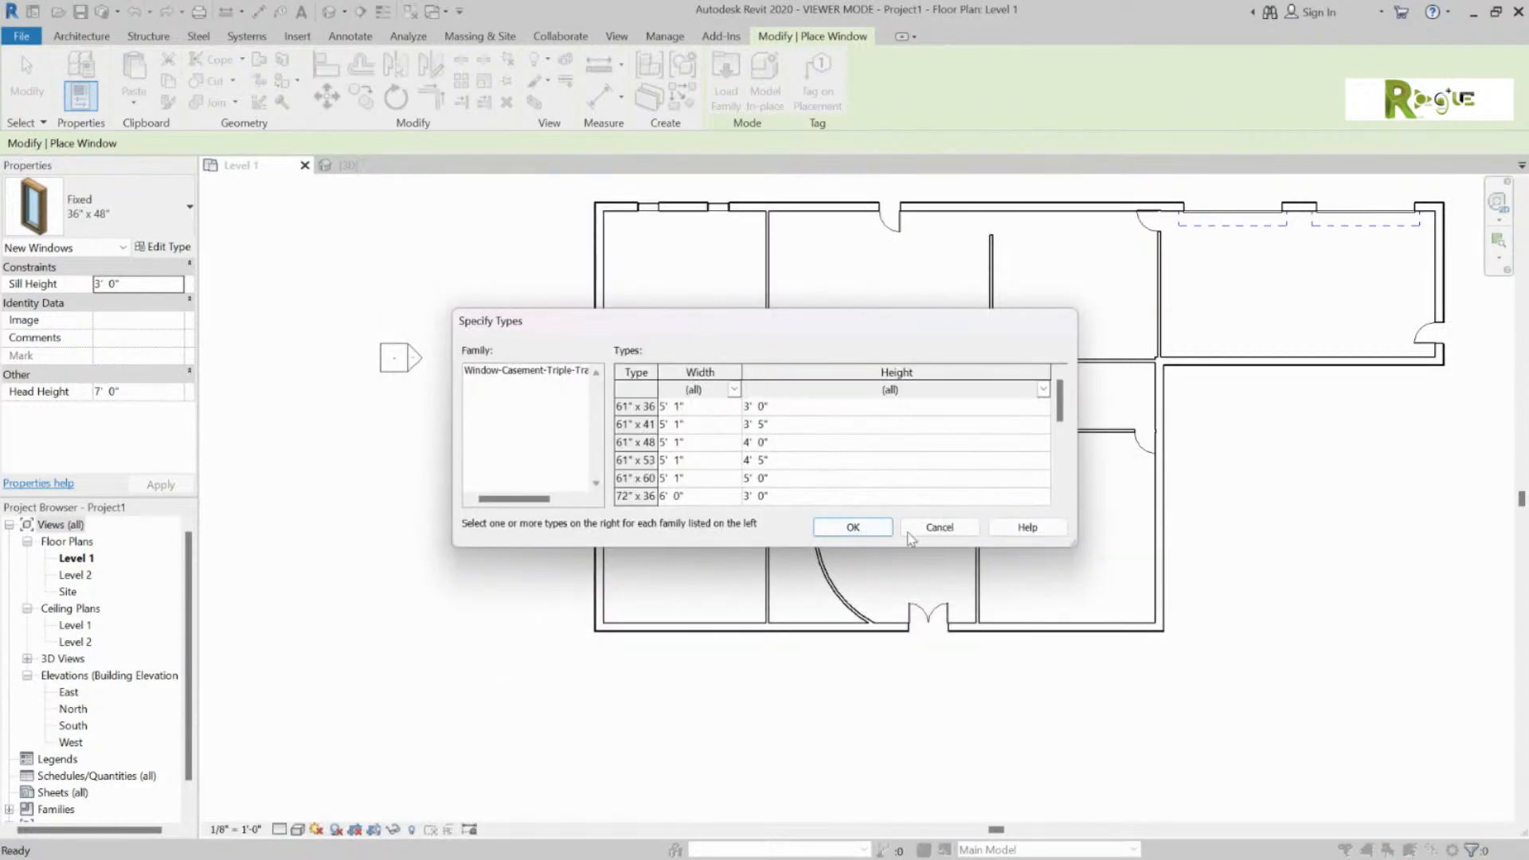
click(852, 527)
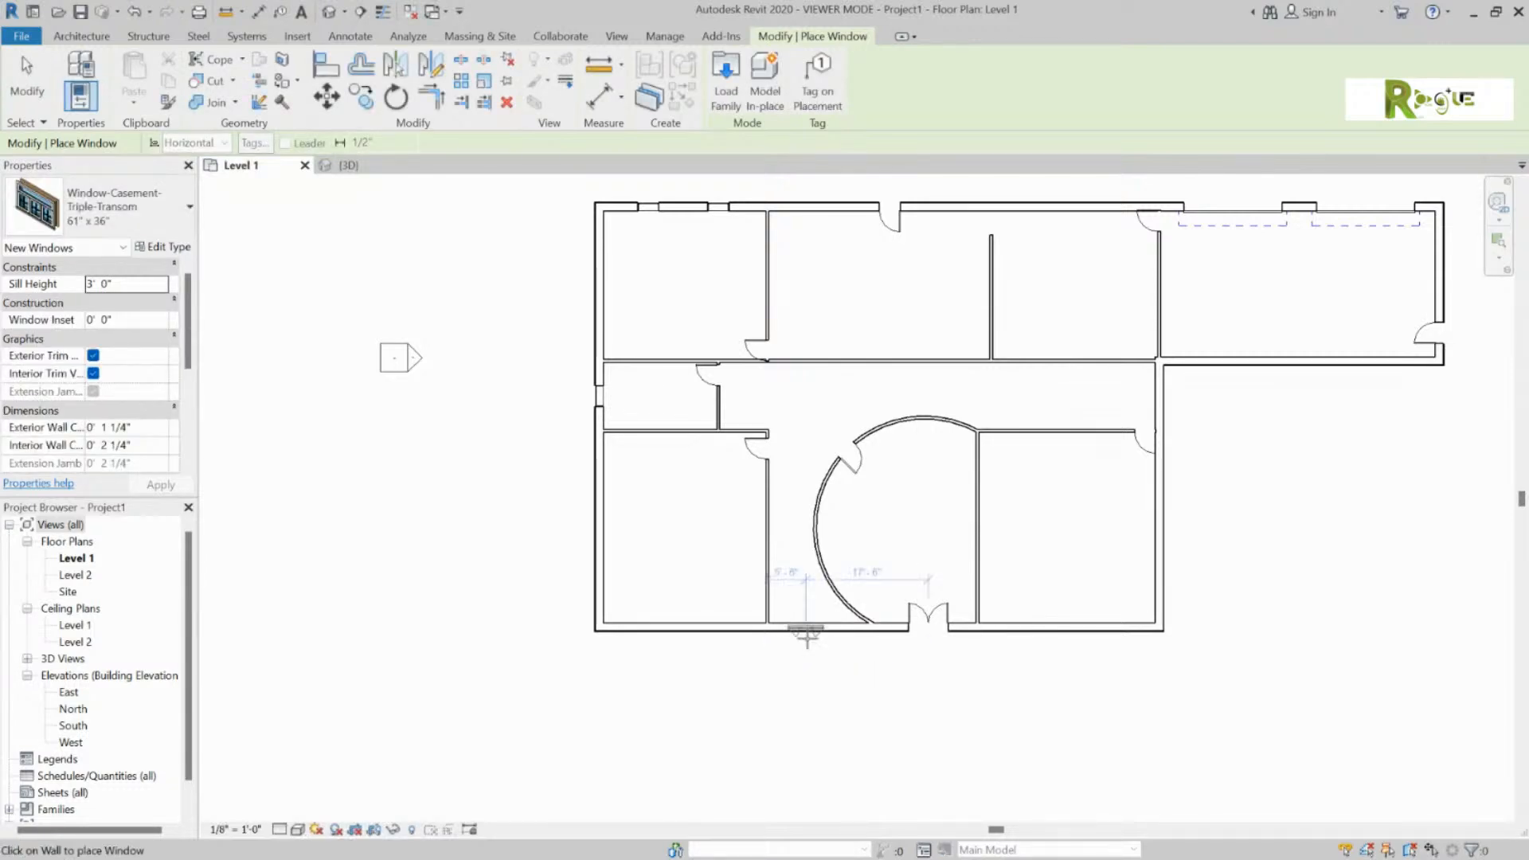
Step: Place 61" x 36" triple-transom casement windows: three on the bottom wall, one on the right wall, three along the right wing
click(806, 629)
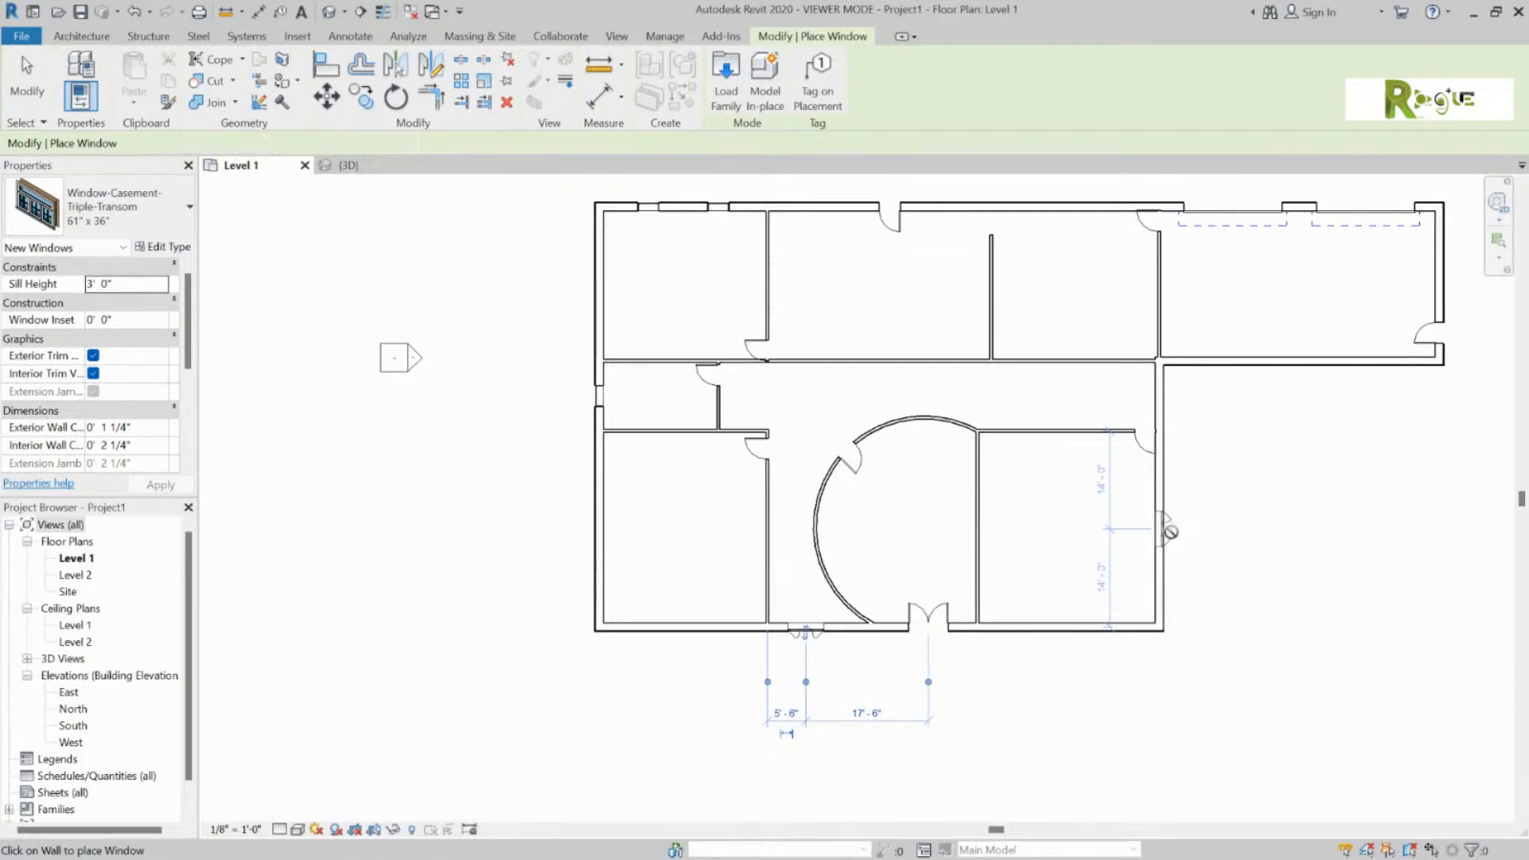
click(1168, 530)
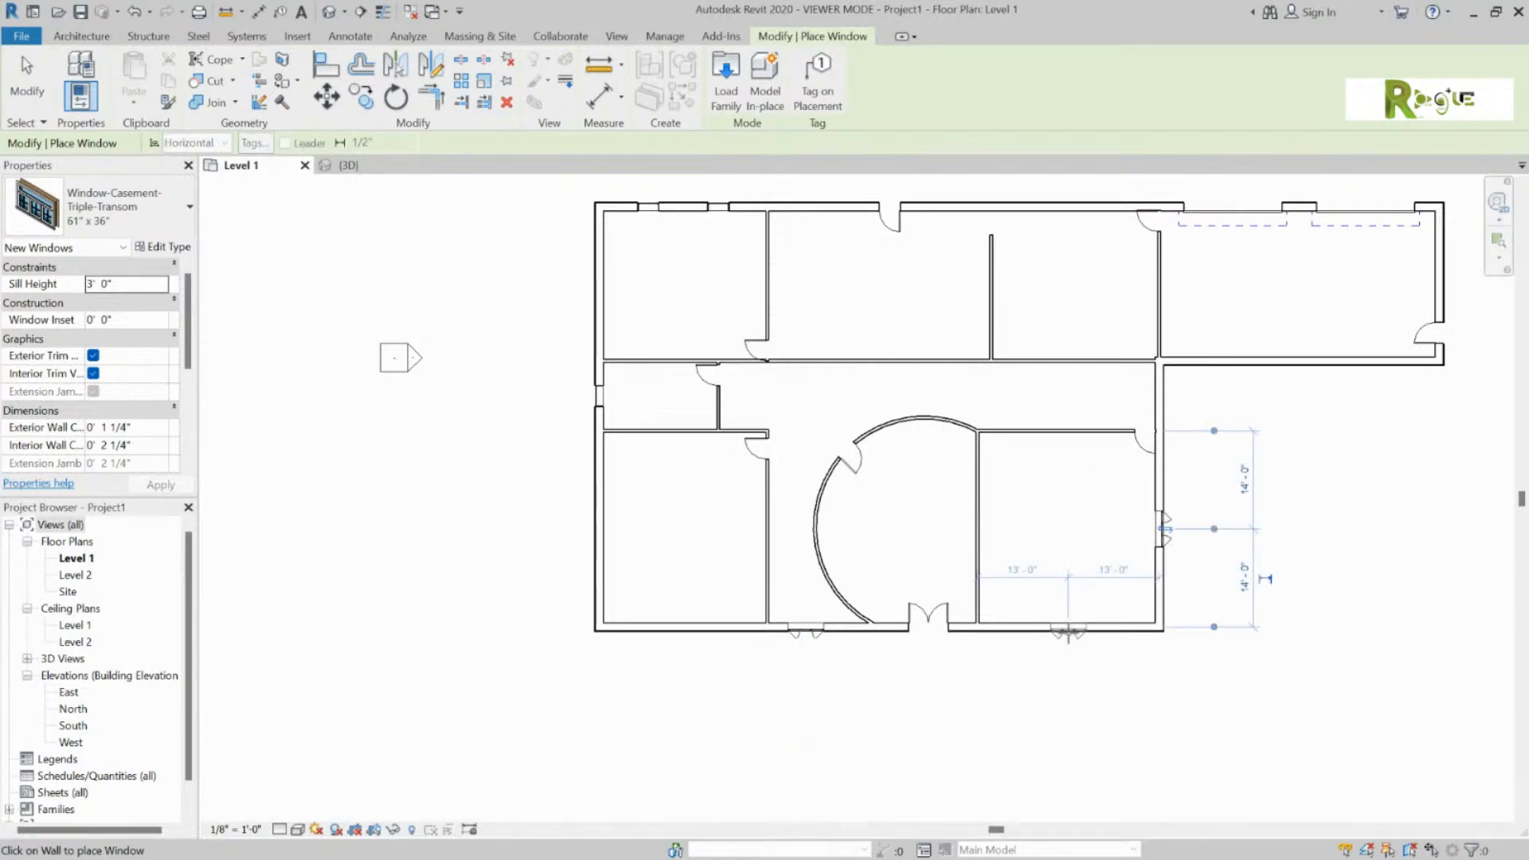
click(1068, 633)
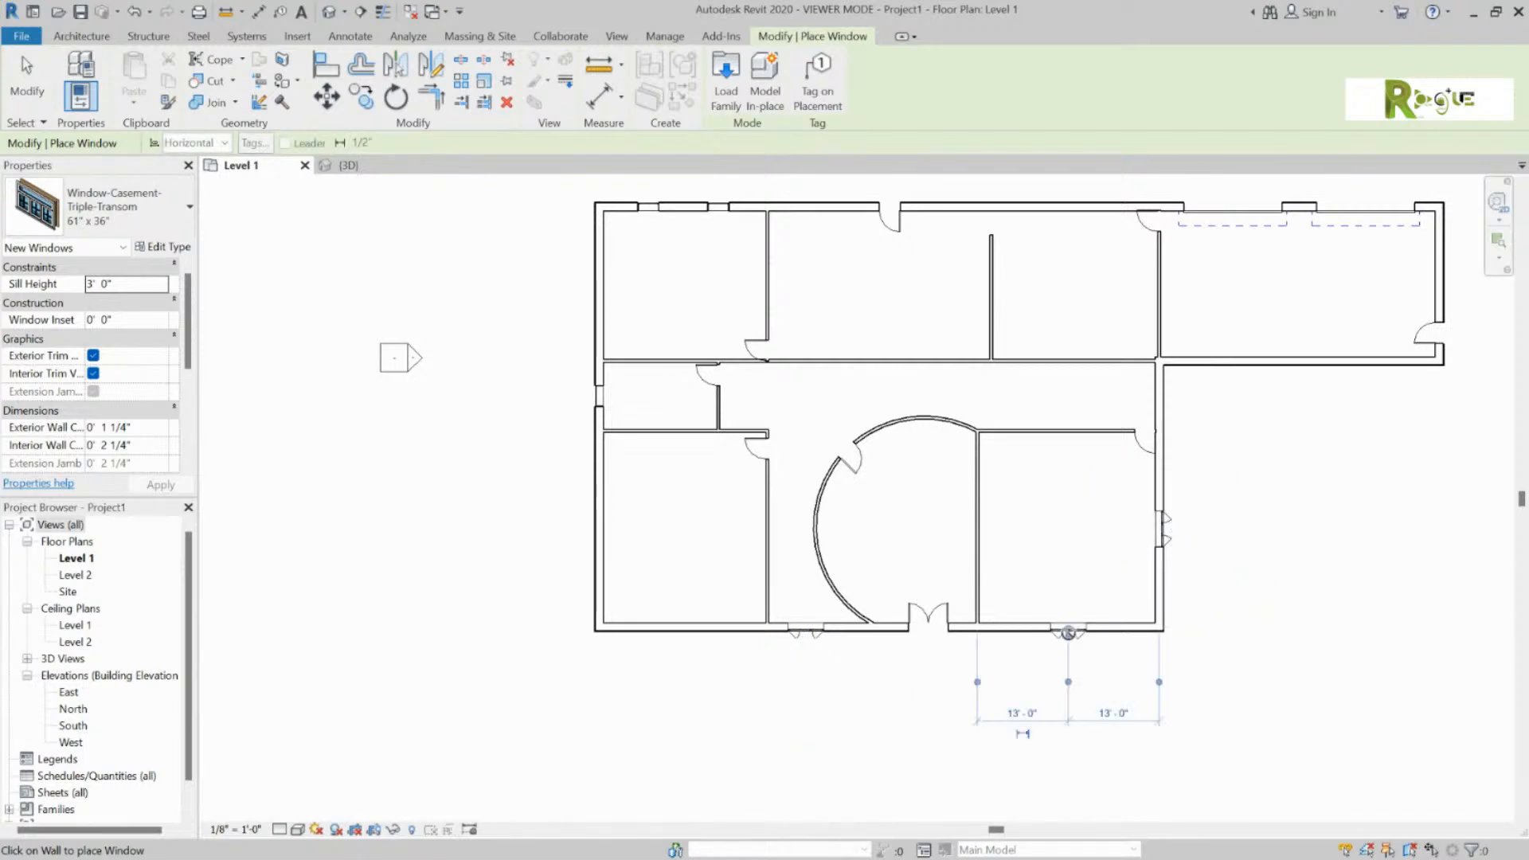
click(1228, 363)
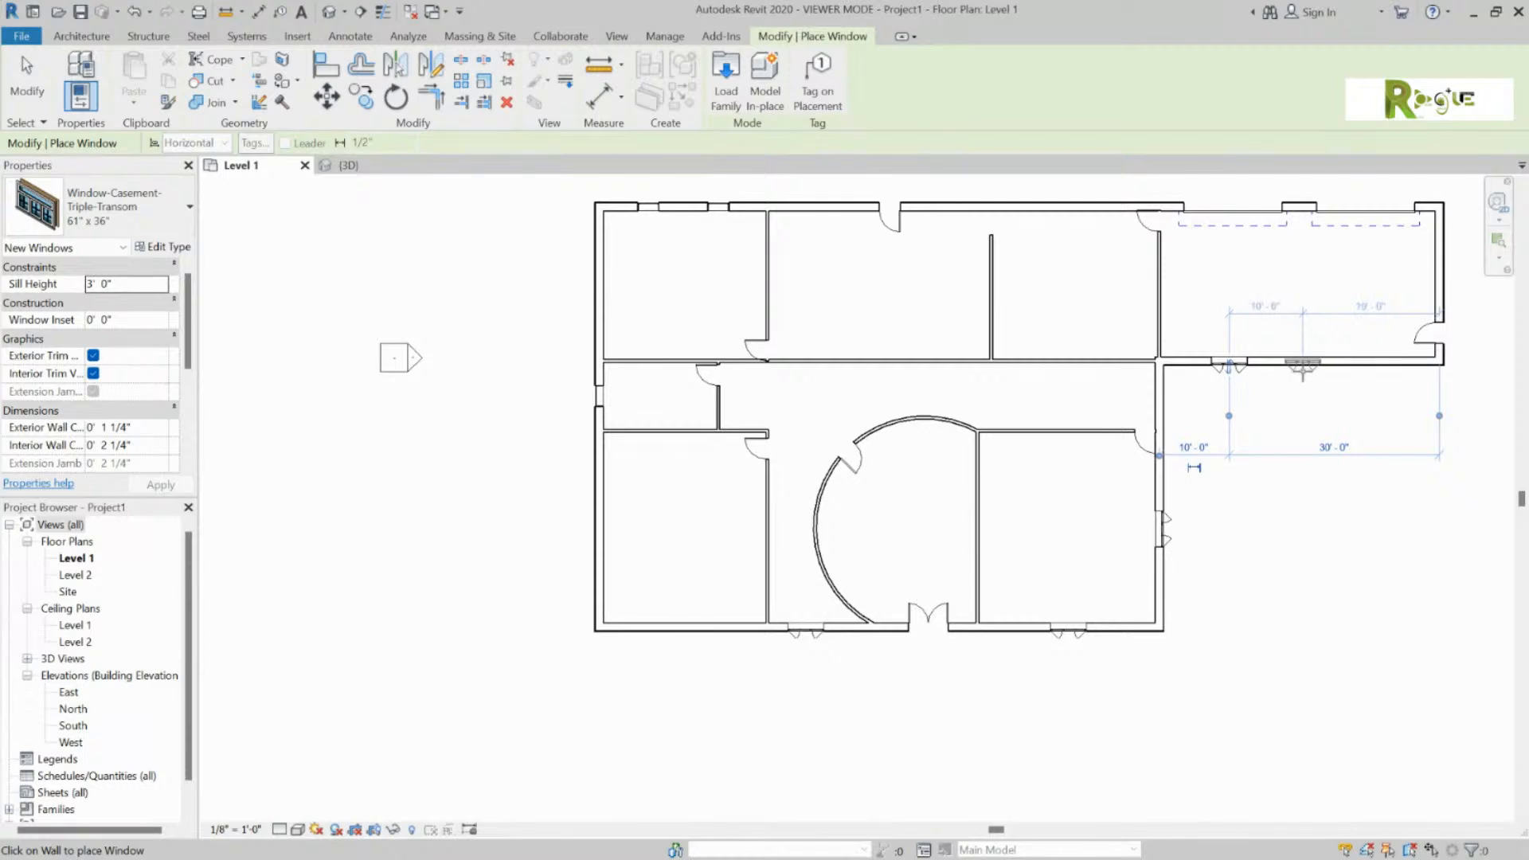
click(1303, 371)
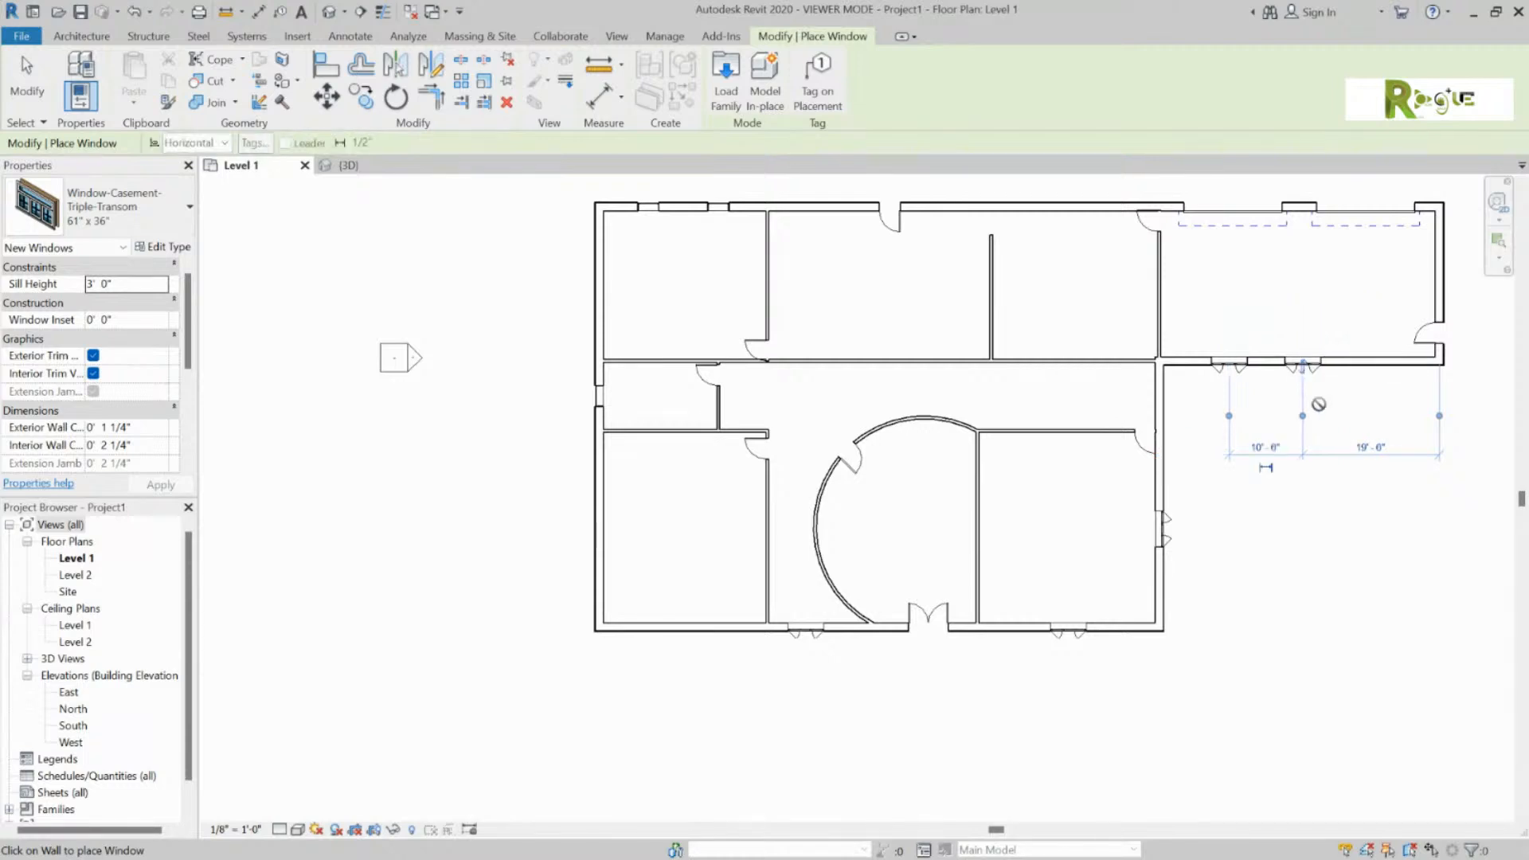
click(1380, 366)
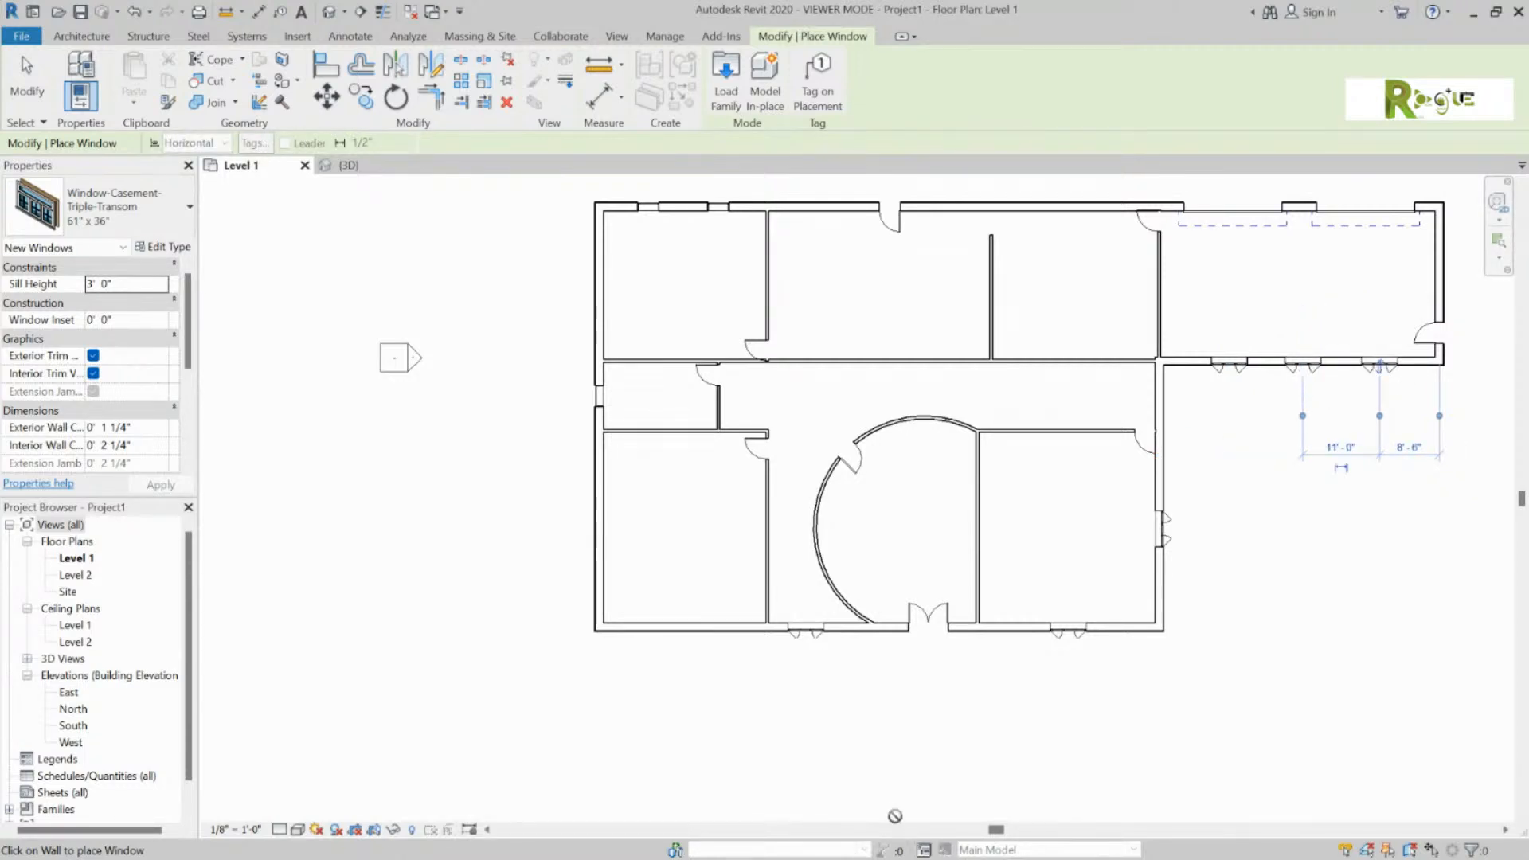
click(687, 635)
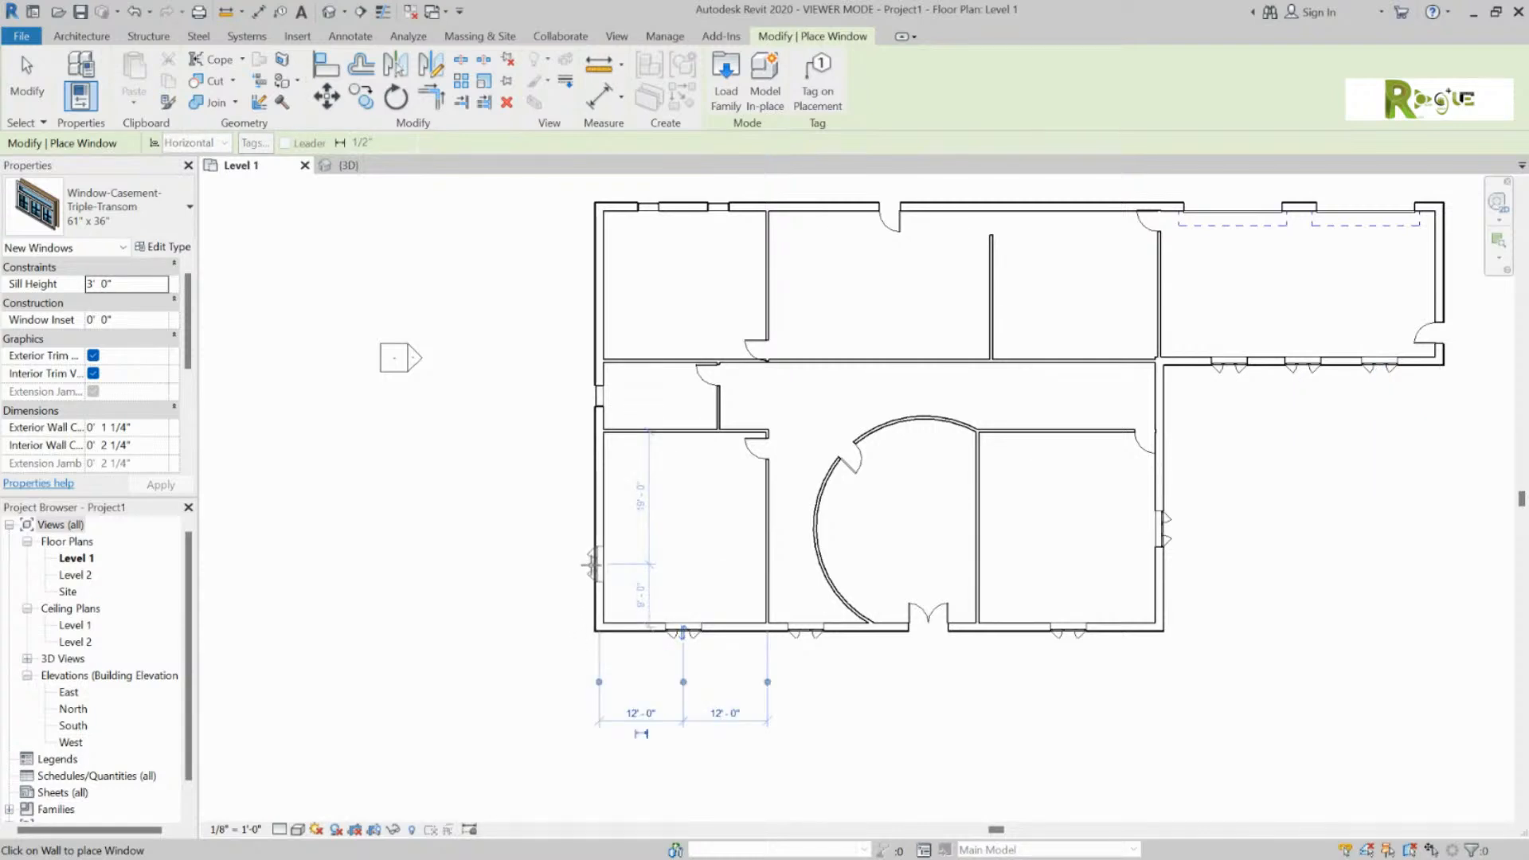
click(188, 213)
Step: Switch to Window-Double-Hung 30" x 46" and place three windows along the left exterior wall
scroll(127, 585, down, 3)
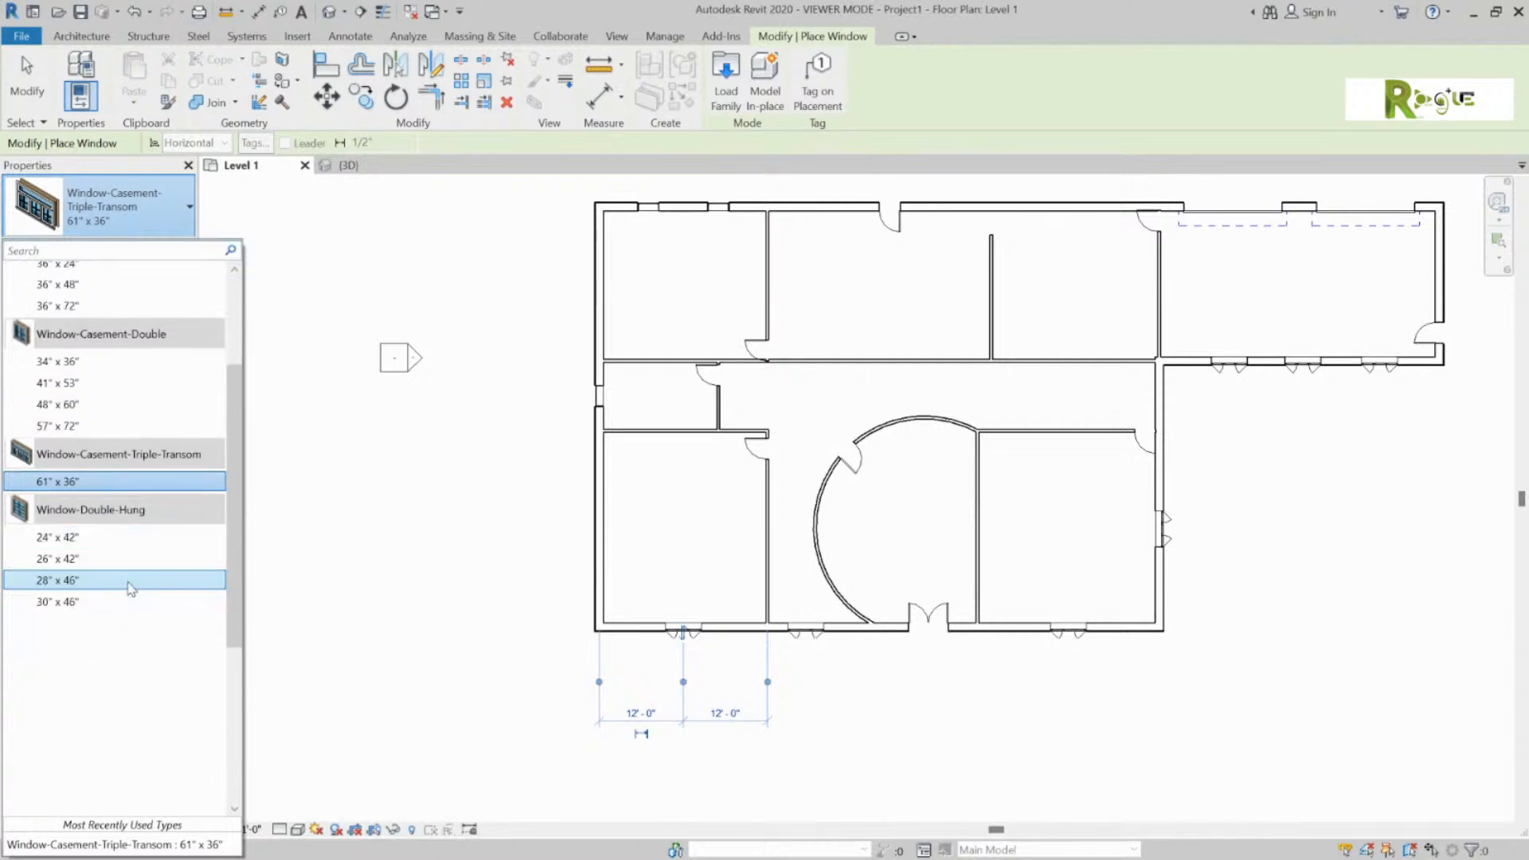
click(104, 601)
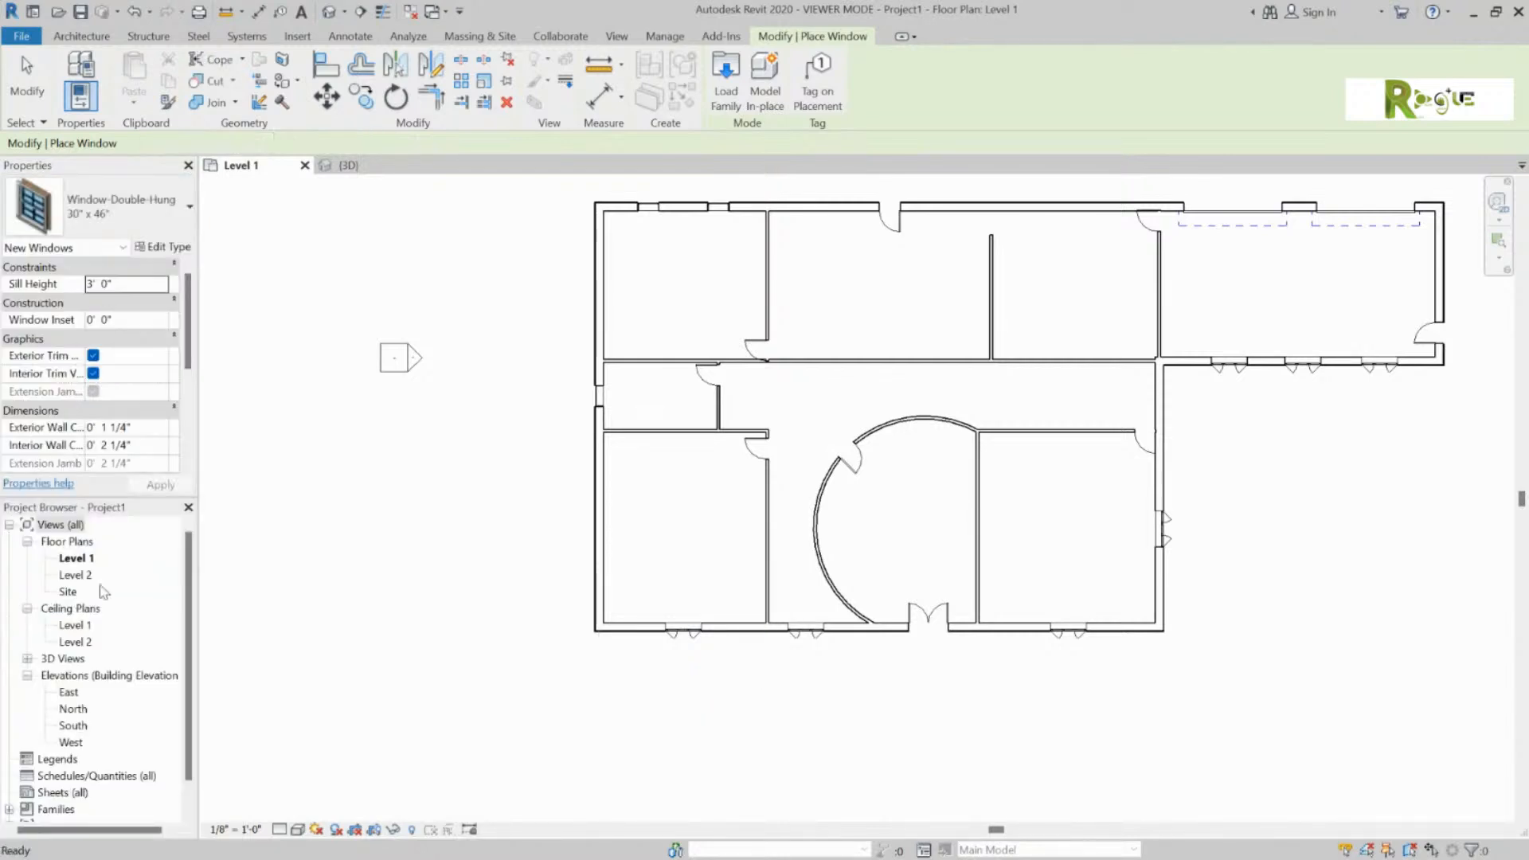
click(591, 470)
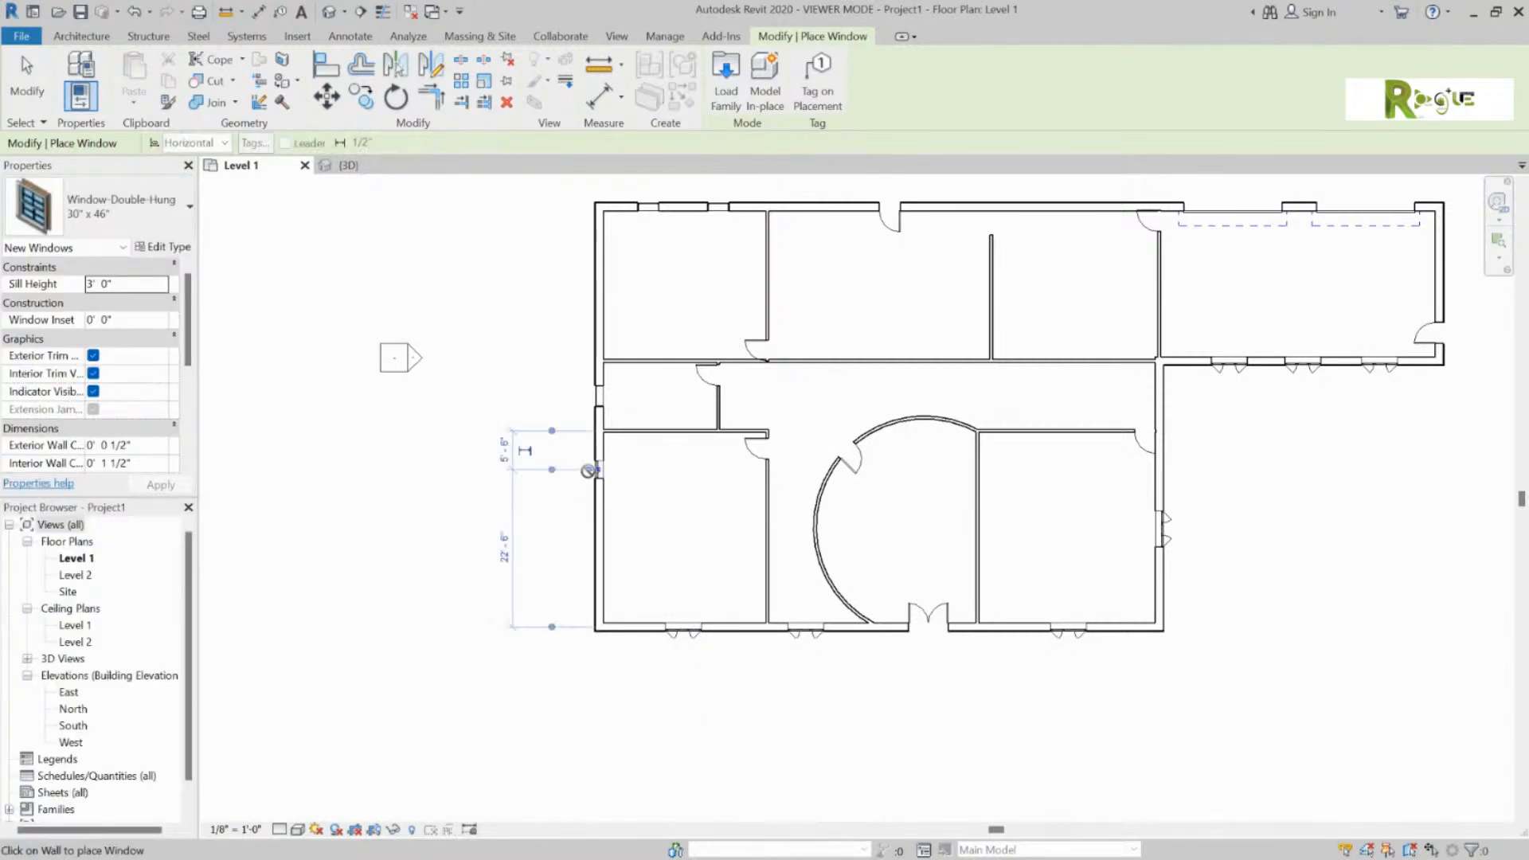
click(590, 526)
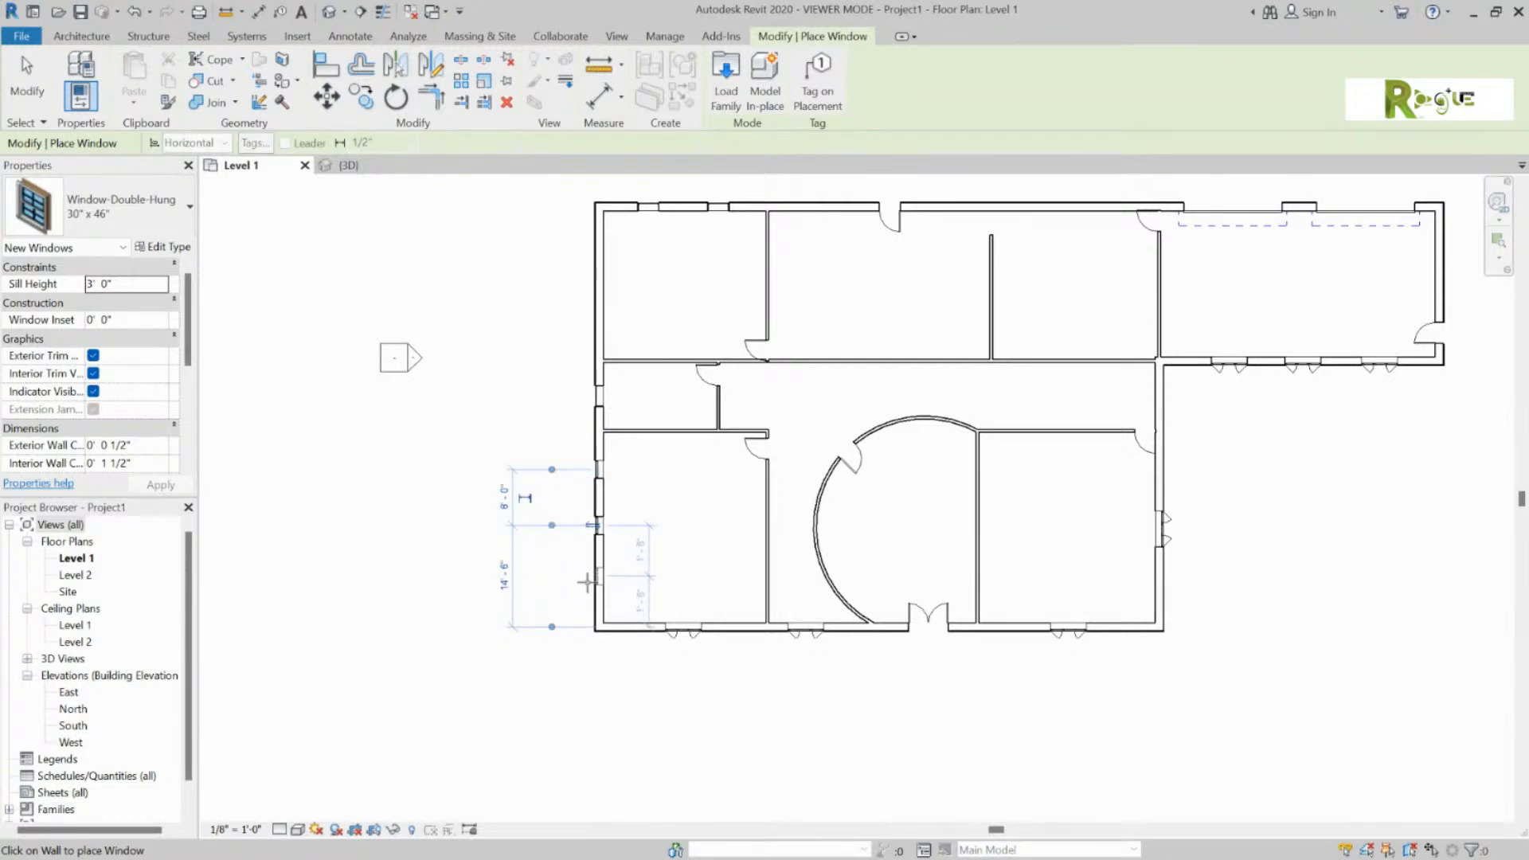
click(588, 578)
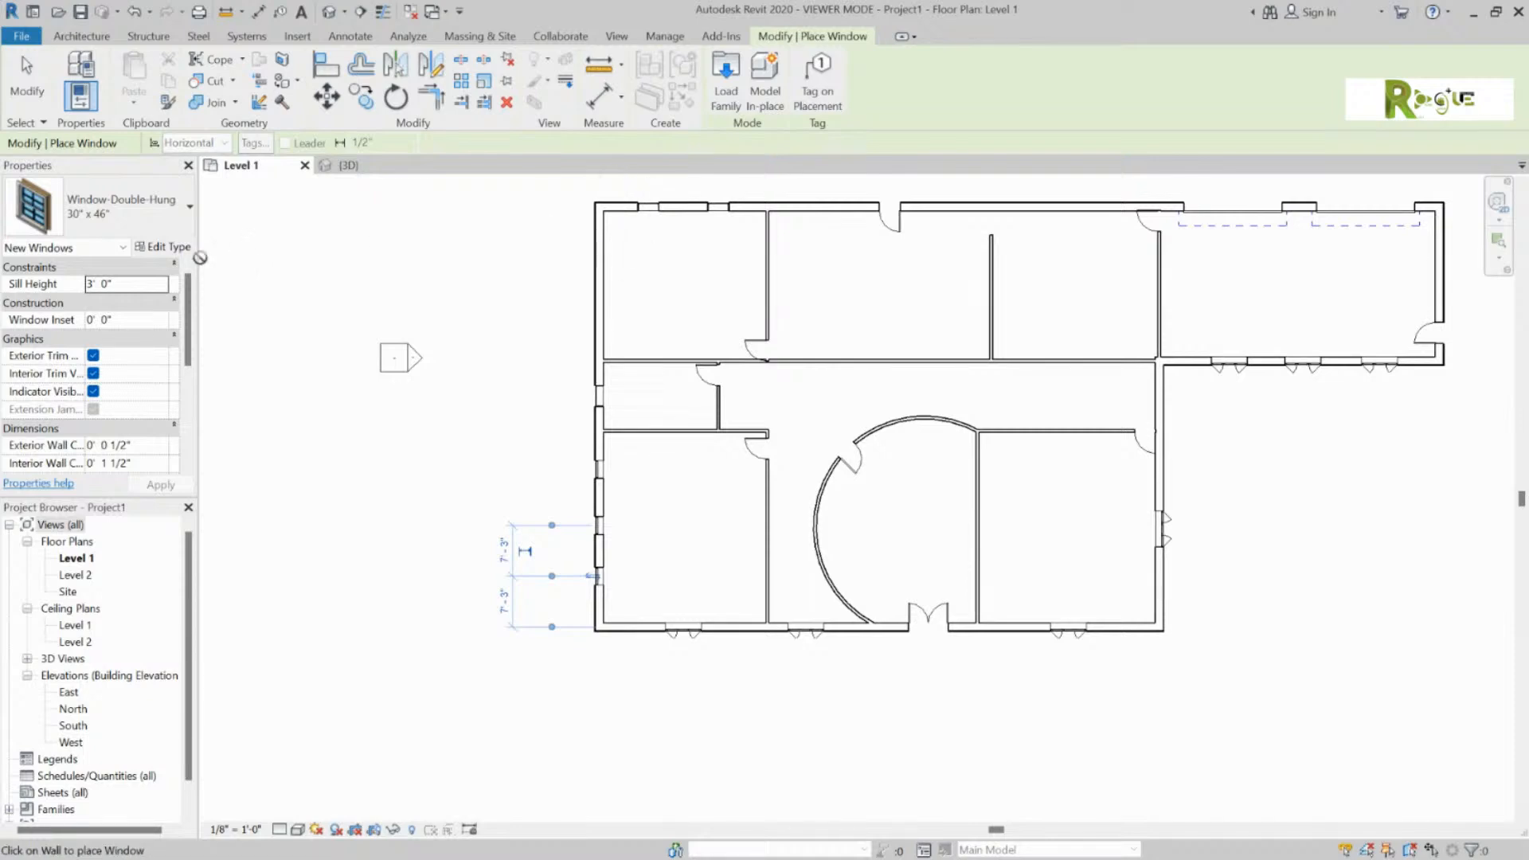
click(165, 211)
scroll(159, 398, down, 1)
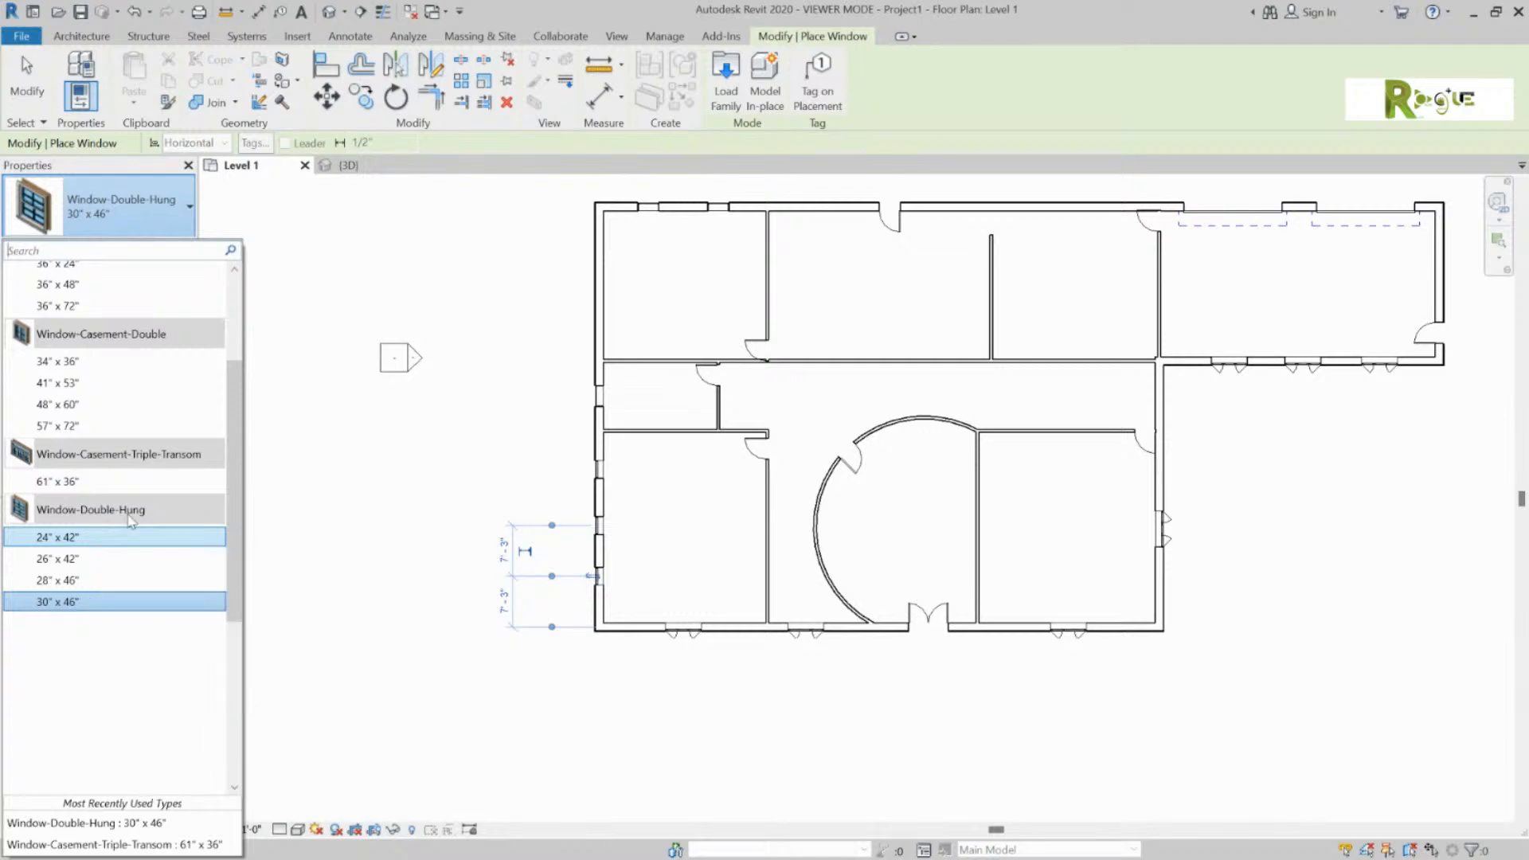
Step: Load the Skylight-Round.rfa family into the project
click(725, 83)
click(685, 410)
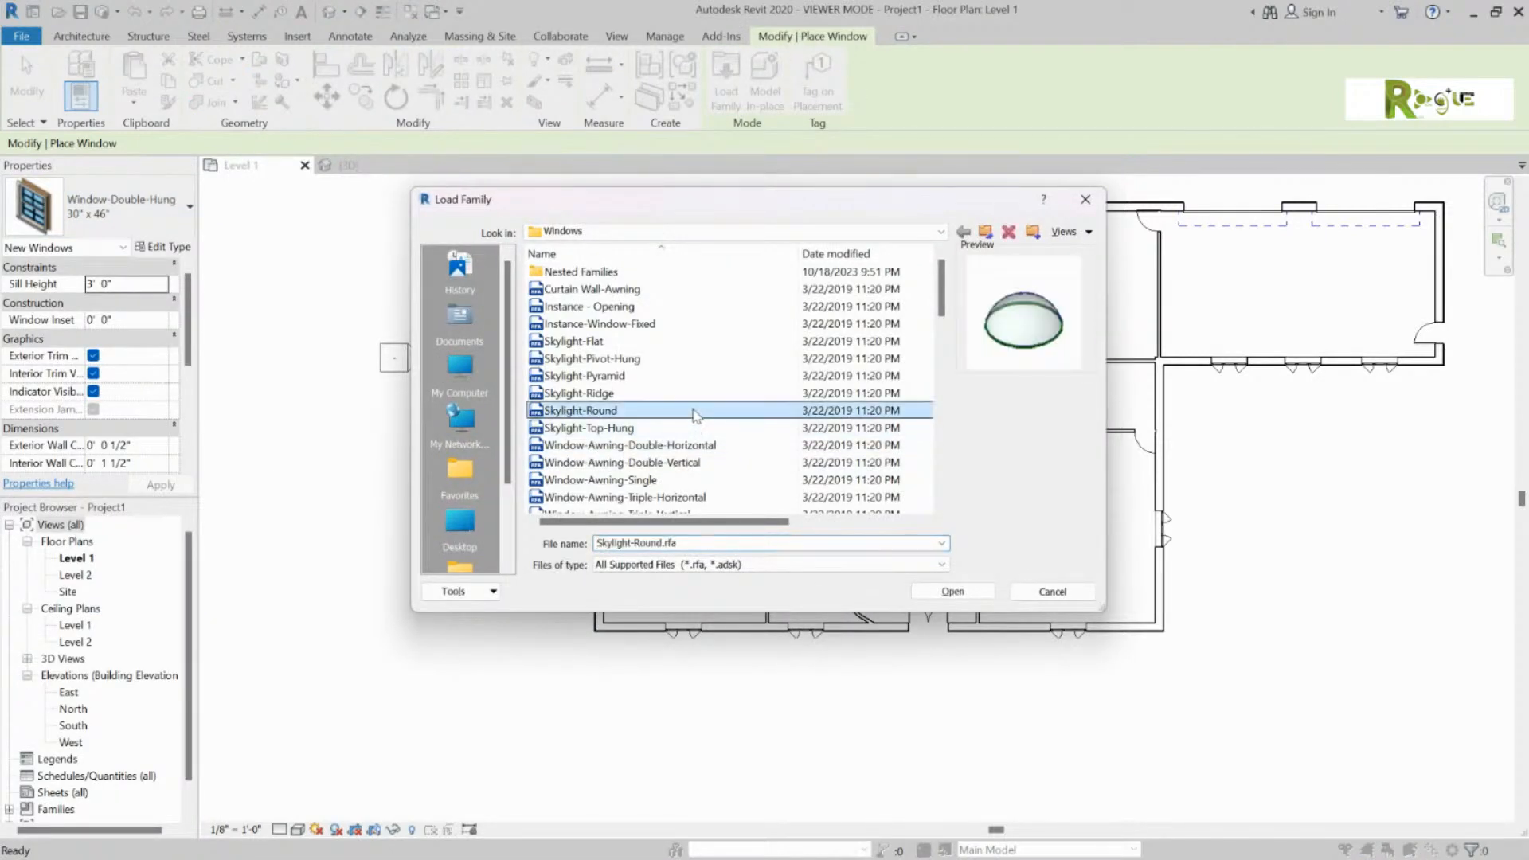
click(953, 591)
Step: Load all Window-Casement-Double.rfa types, overwriting the existing version of the family
click(726, 83)
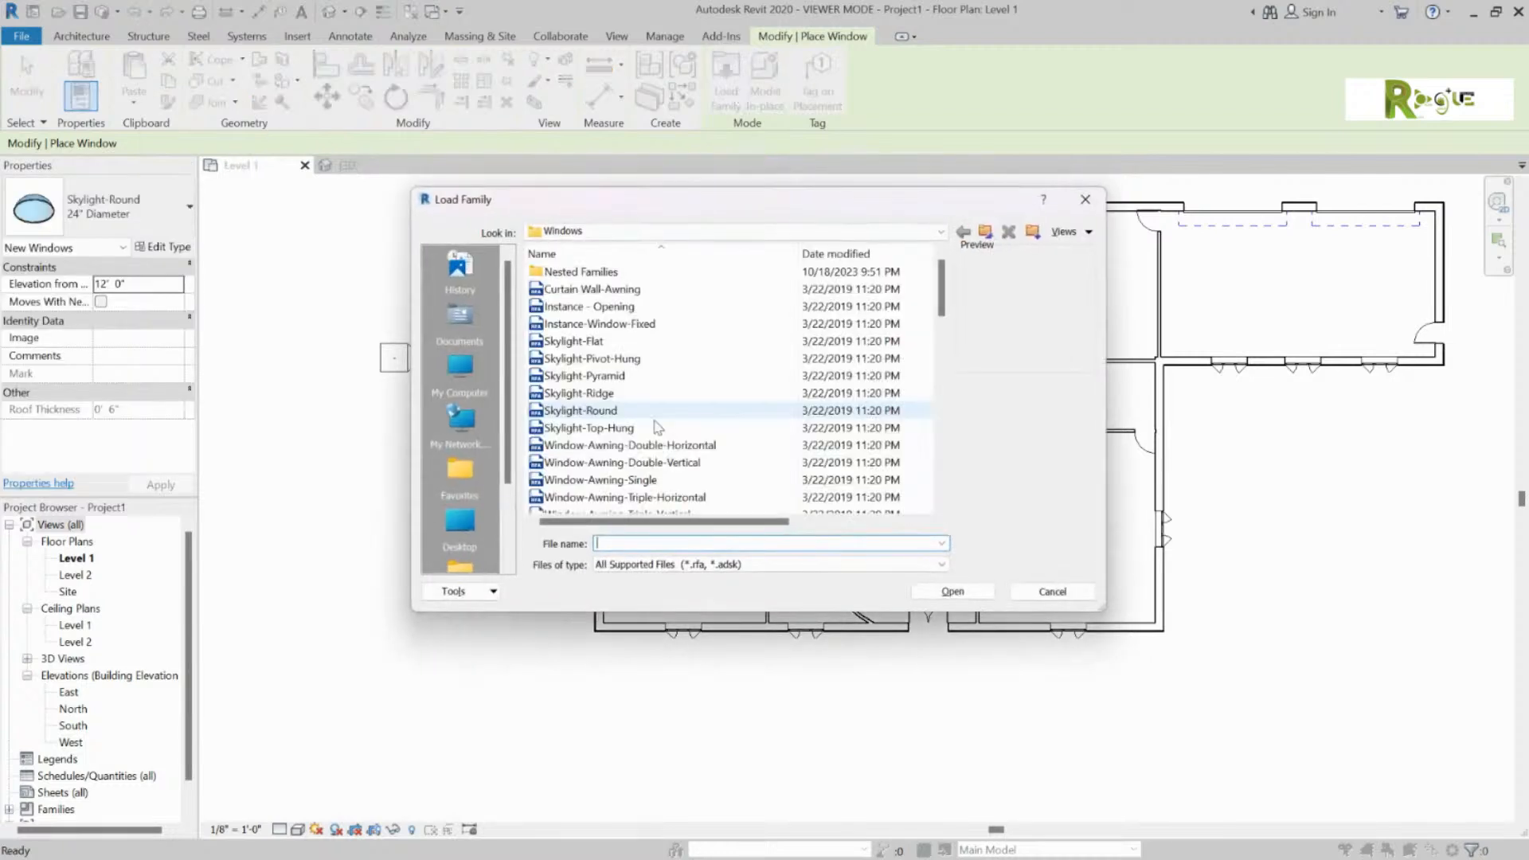
scroll(665, 460, down, 4)
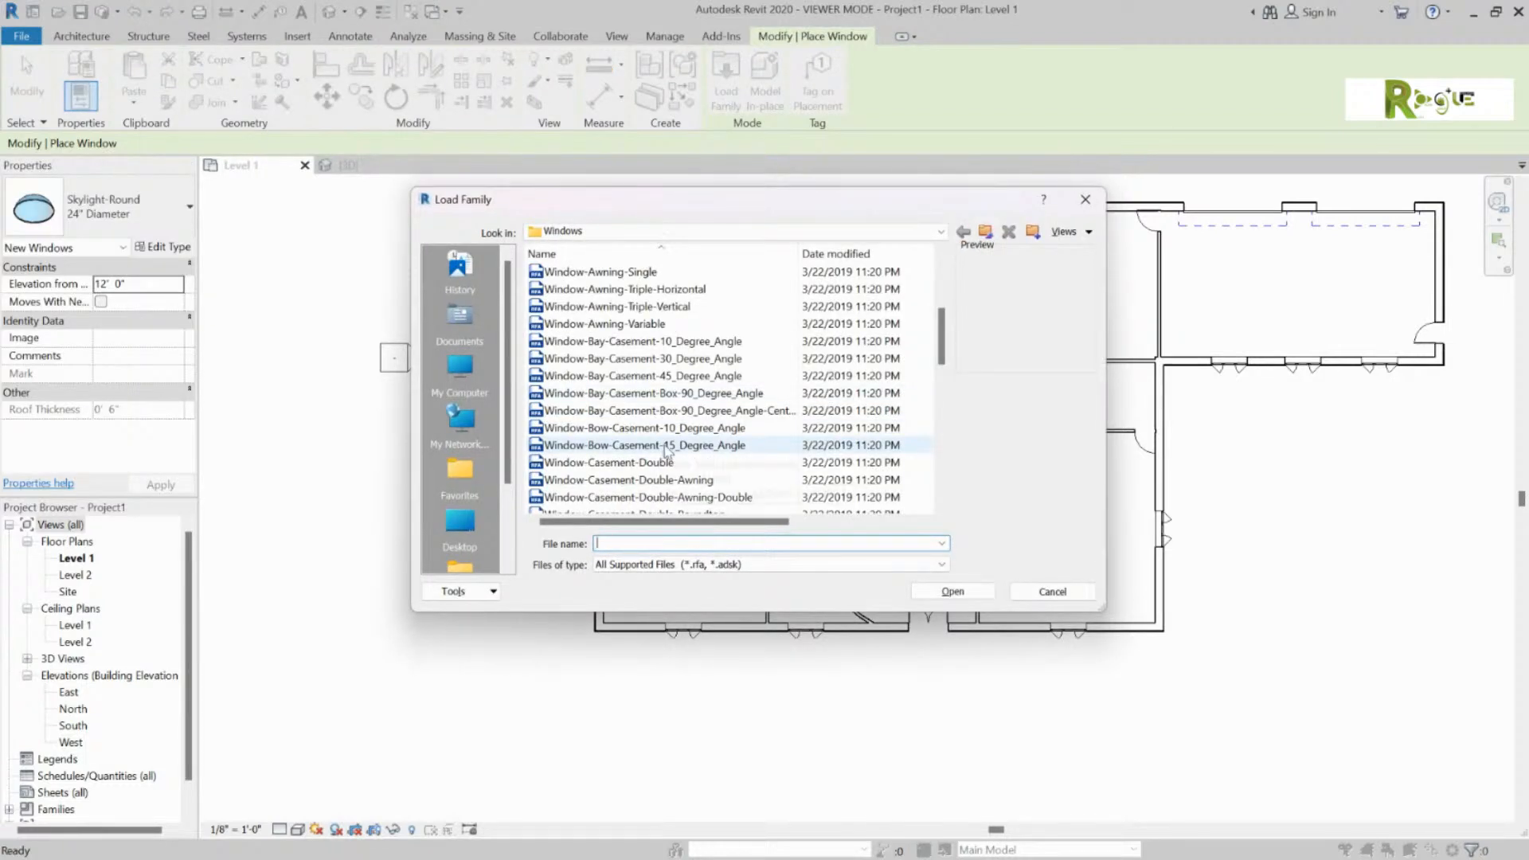
click(637, 462)
scroll(695, 449, down, 4)
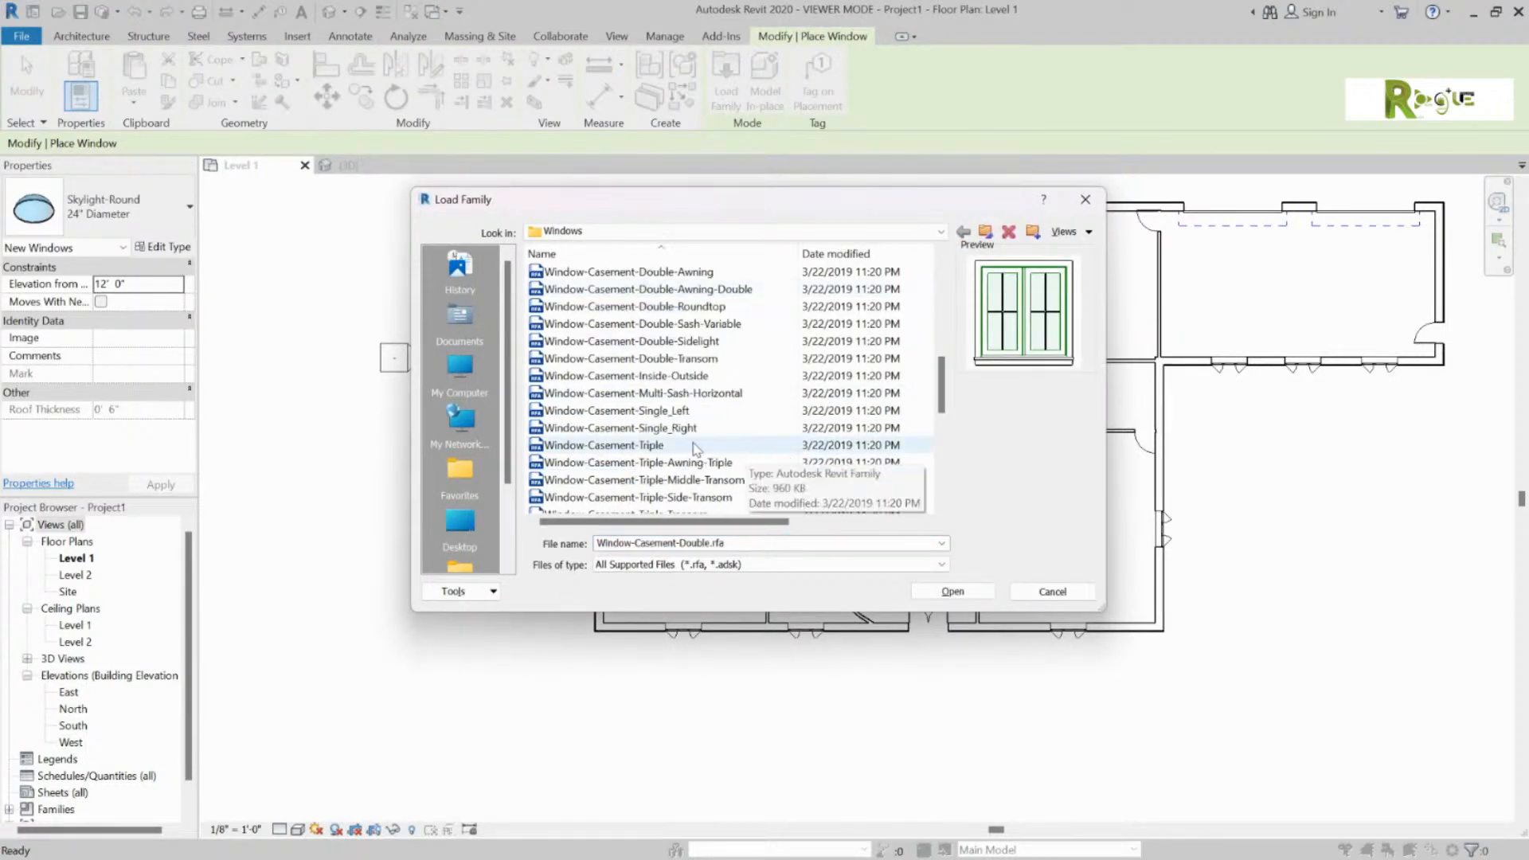
click(952, 591)
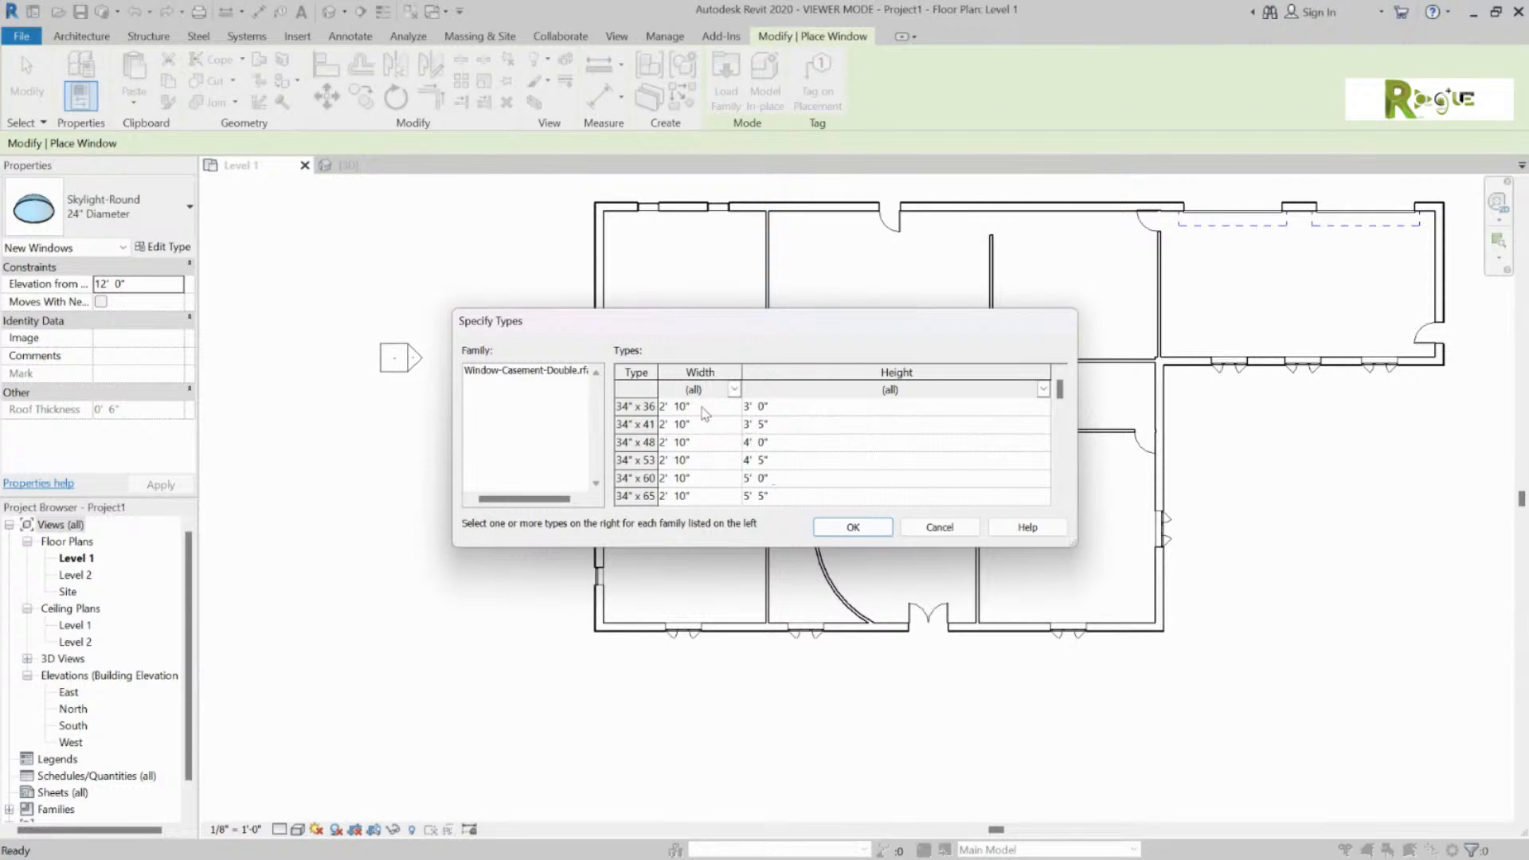
key(ctrl+a)
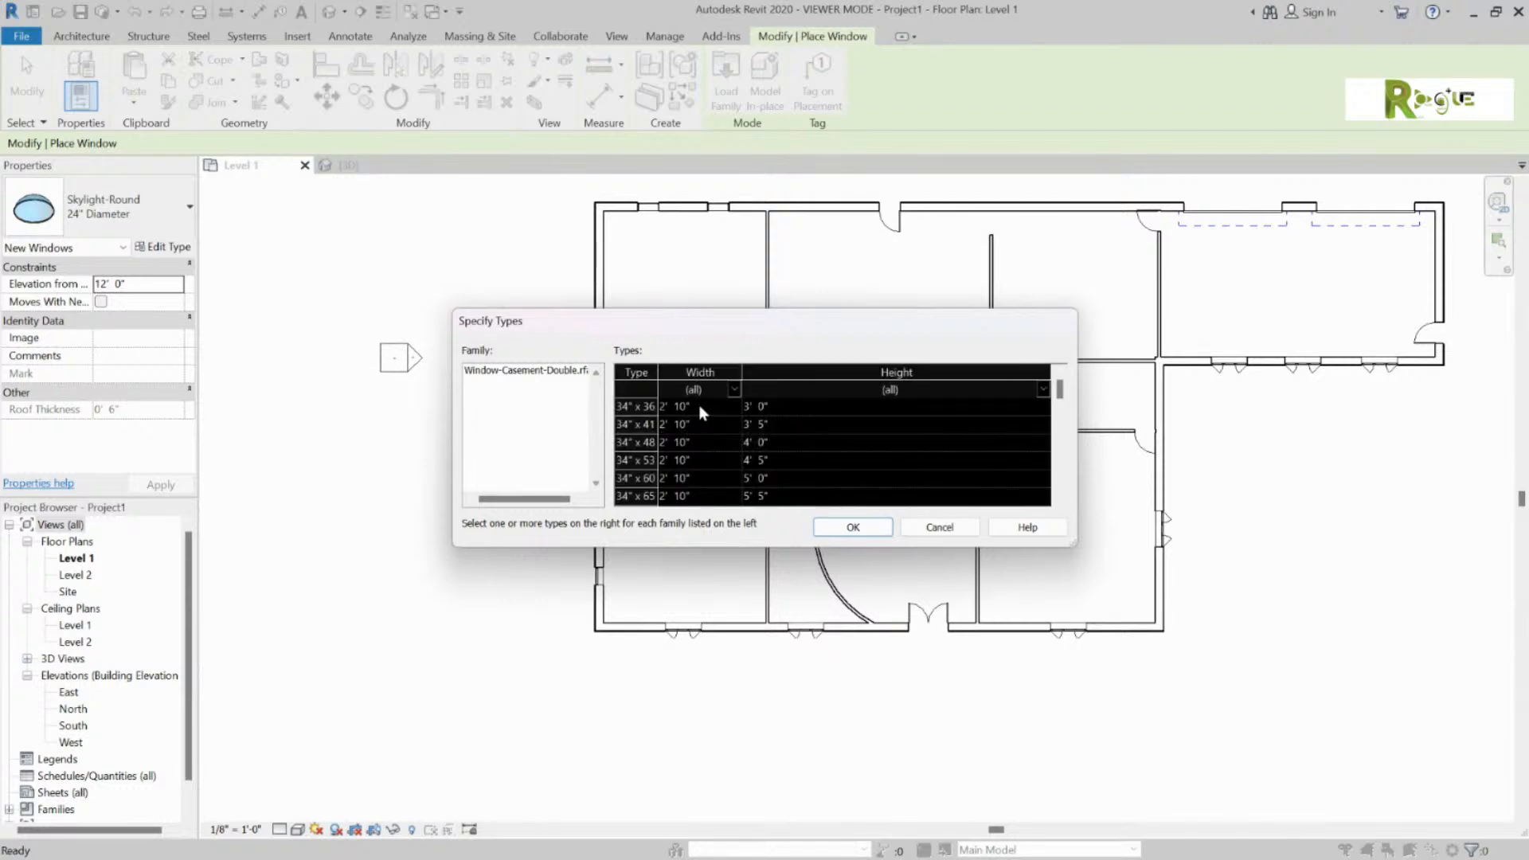
click(874, 532)
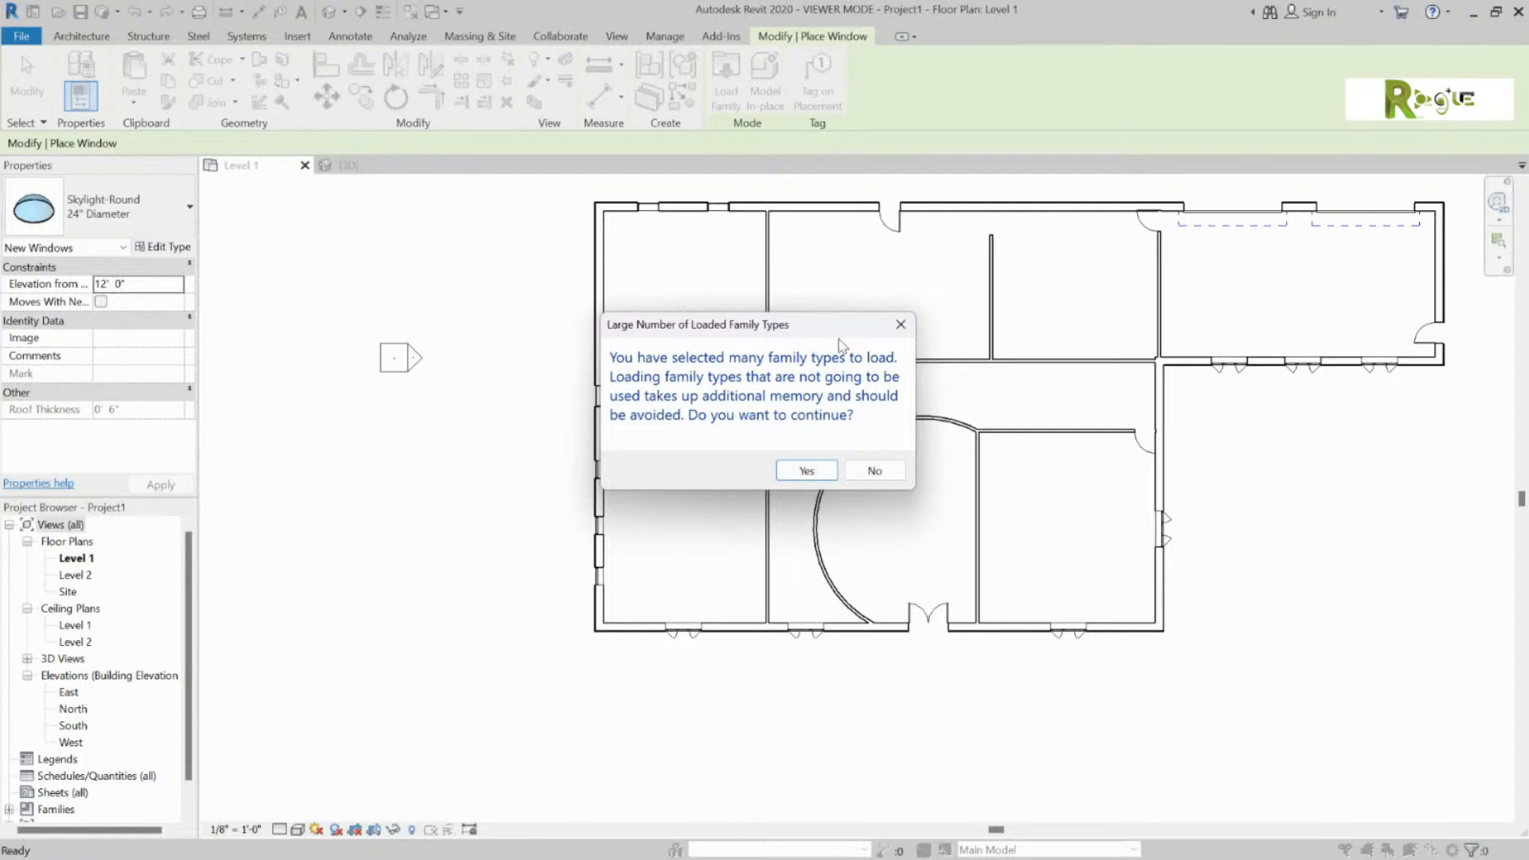
click(806, 470)
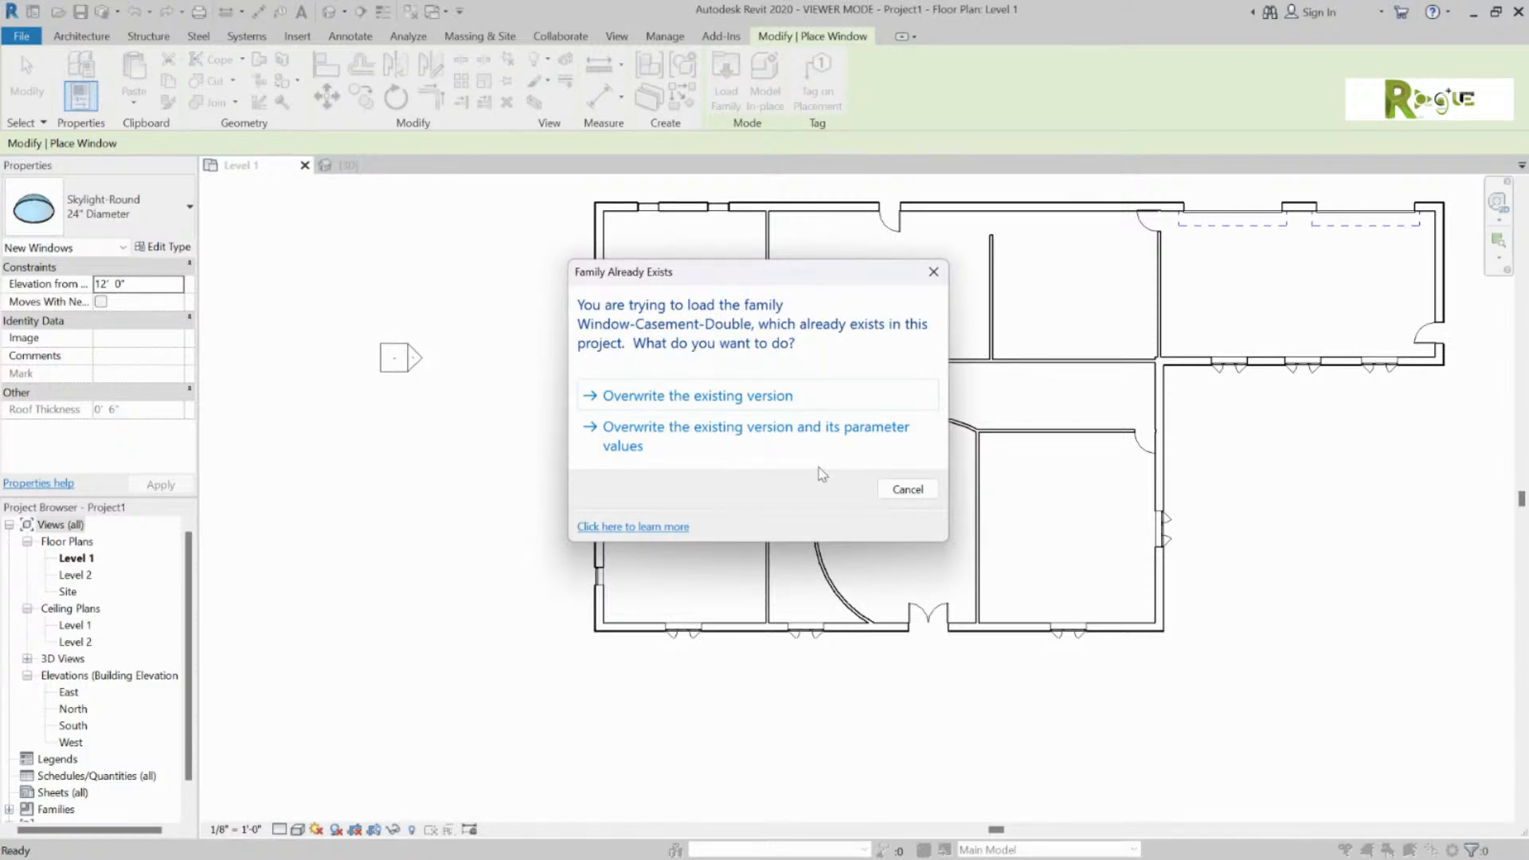
click(788, 396)
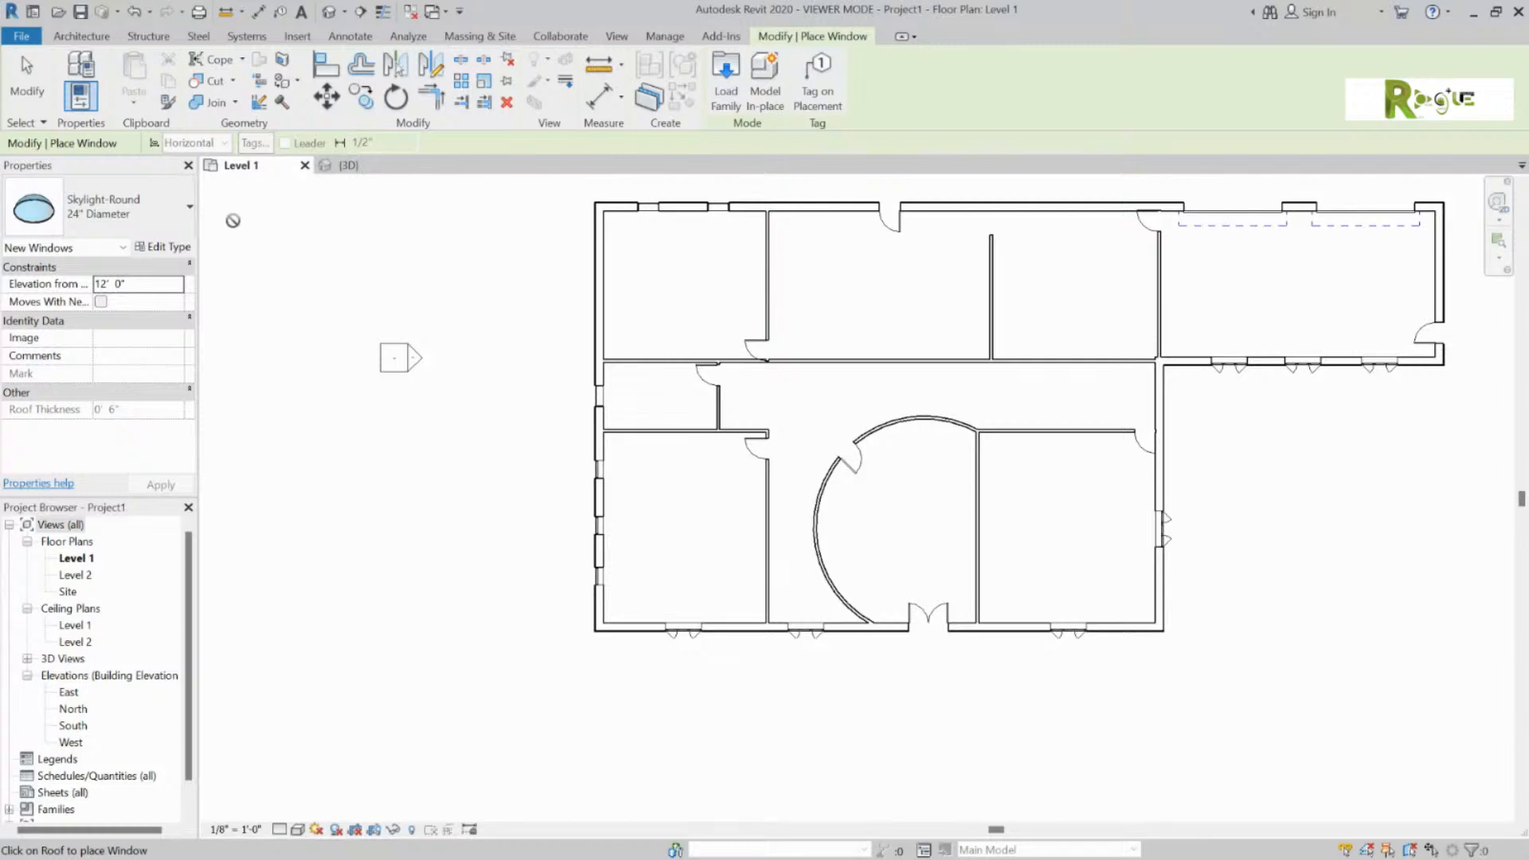
Step: Place Window-Casement-Double 48" x 48" windows: one in the east hall wall, three along the north wall
click(159, 211)
scroll(160, 493, up, 2)
scroll(160, 494, up, 3)
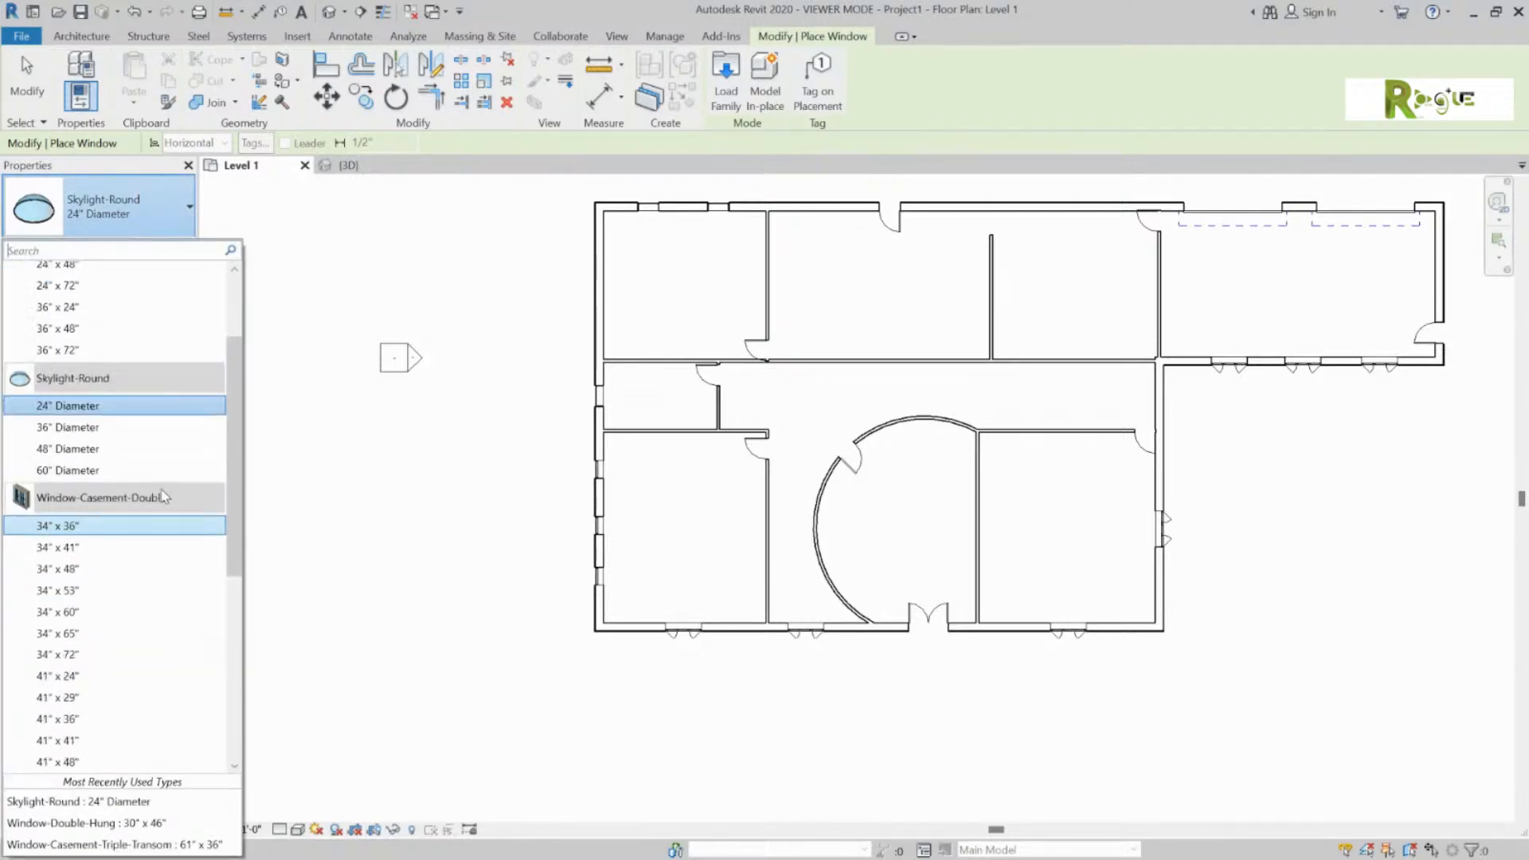
scroll(160, 494, down, 4)
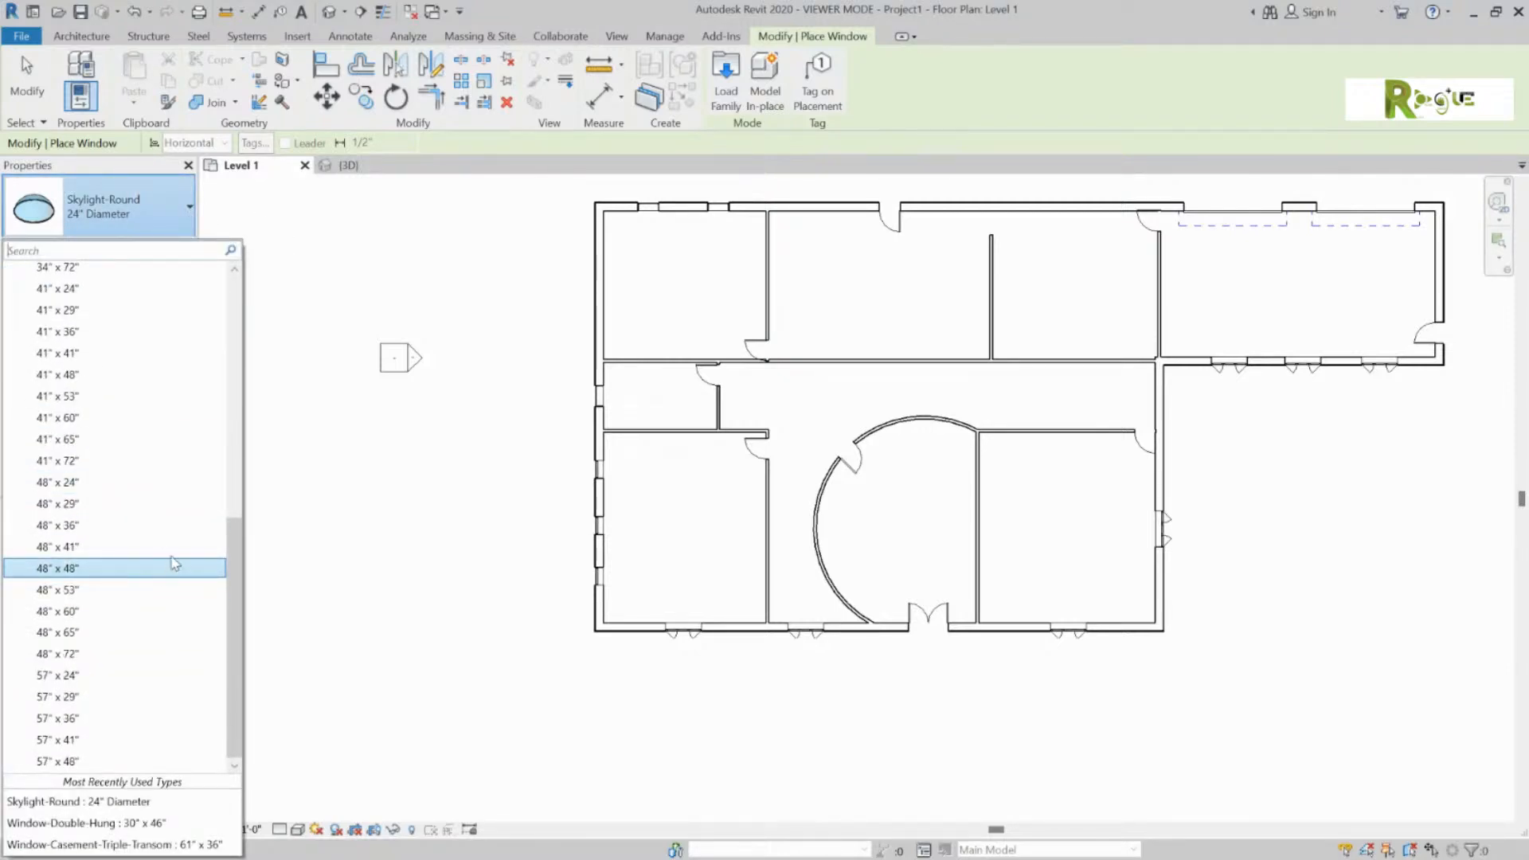
scroll(171, 570, up, 4)
scroll(72, 550, down, 4)
click(110, 569)
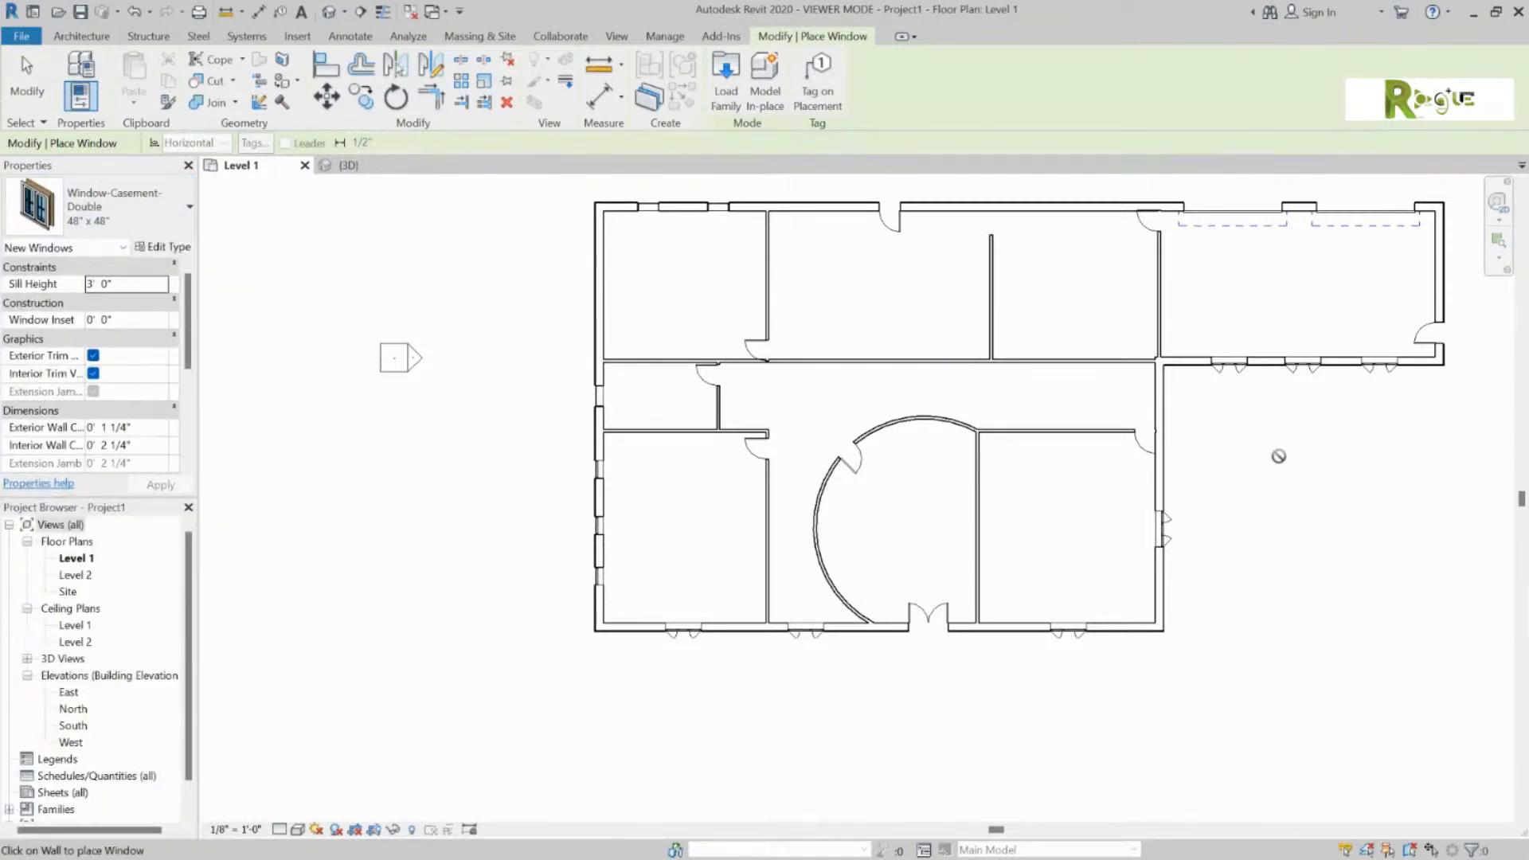
click(1163, 394)
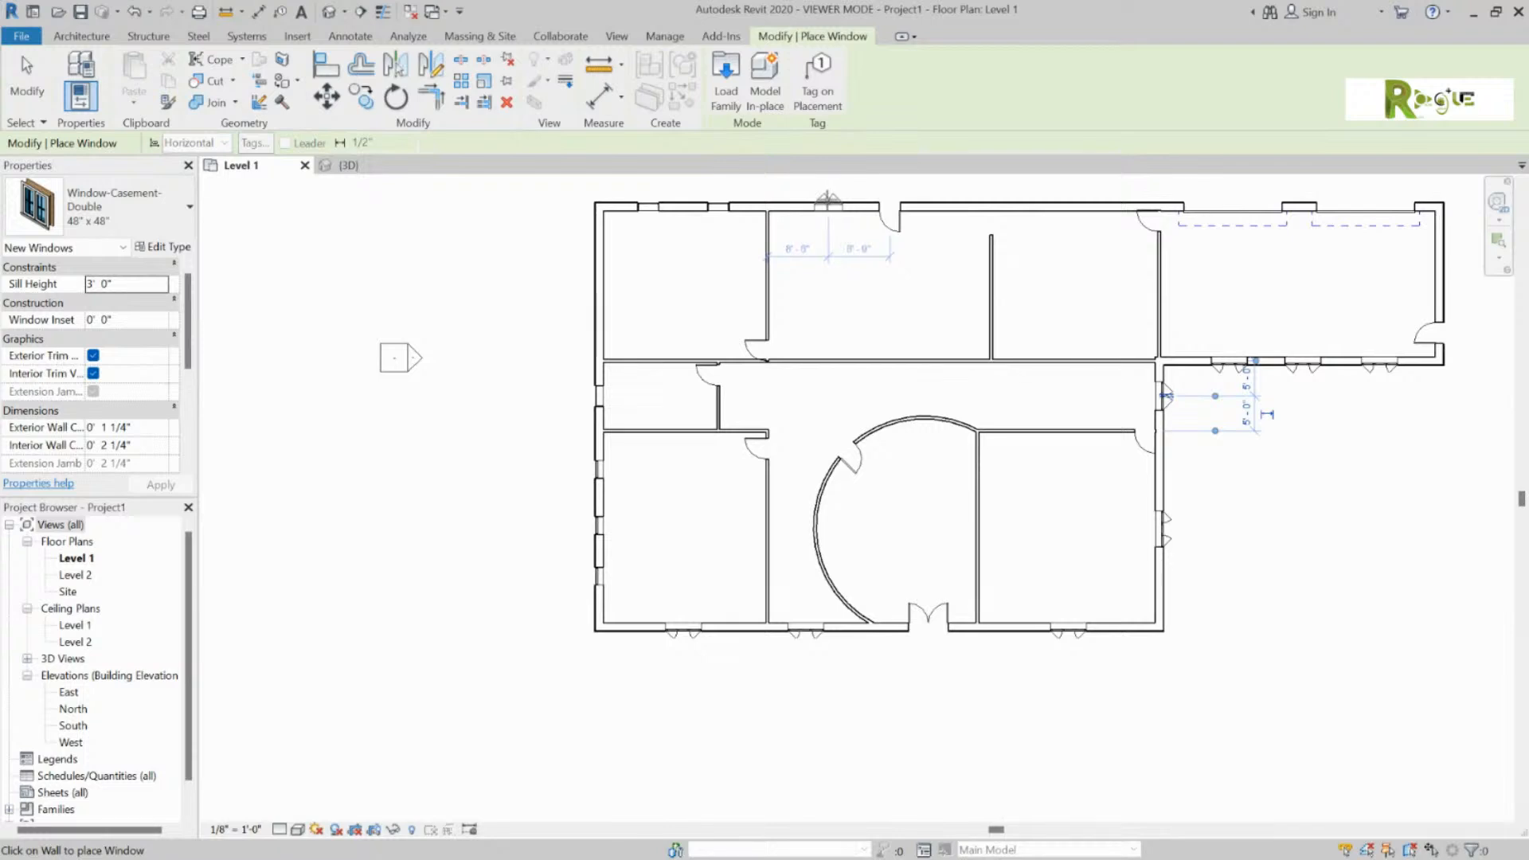
click(828, 205)
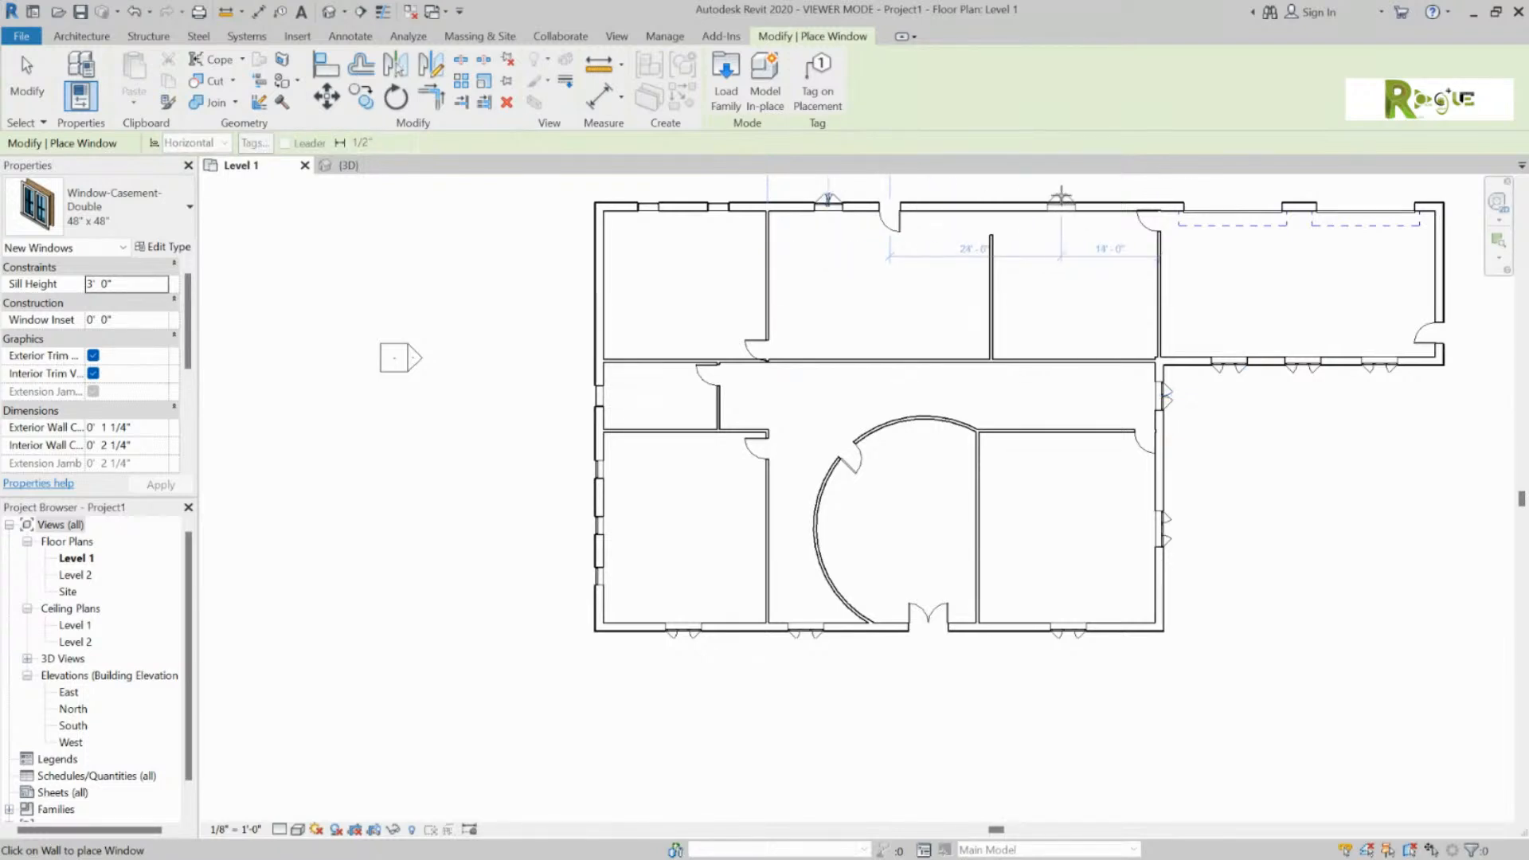
click(1067, 205)
click(946, 198)
key(Escape)
key(Escape)
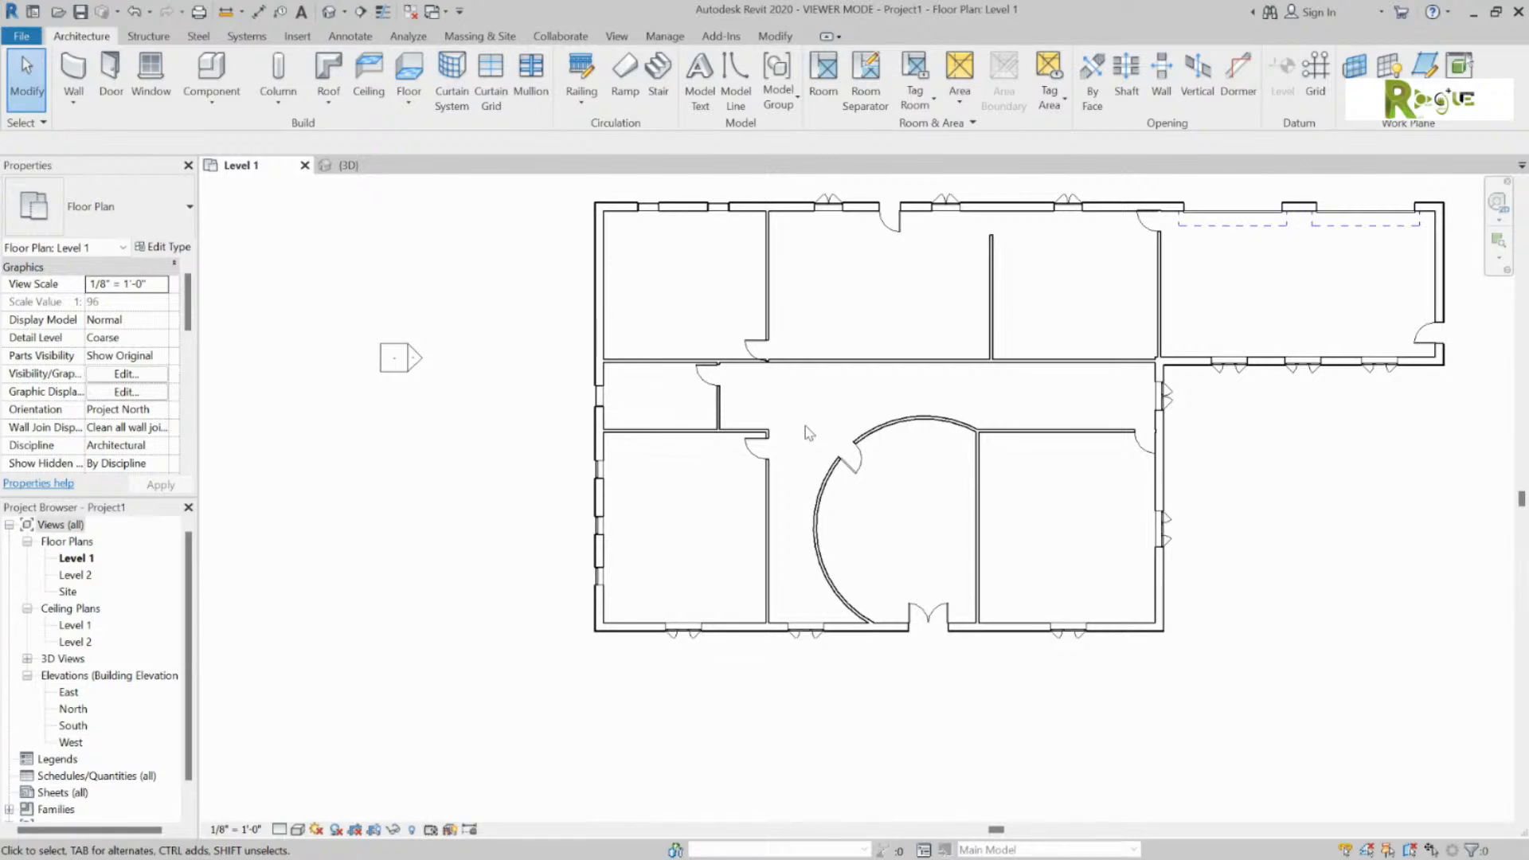
Step: Start placing a furniture component, review the available types, then bring up Load Family
click(212, 67)
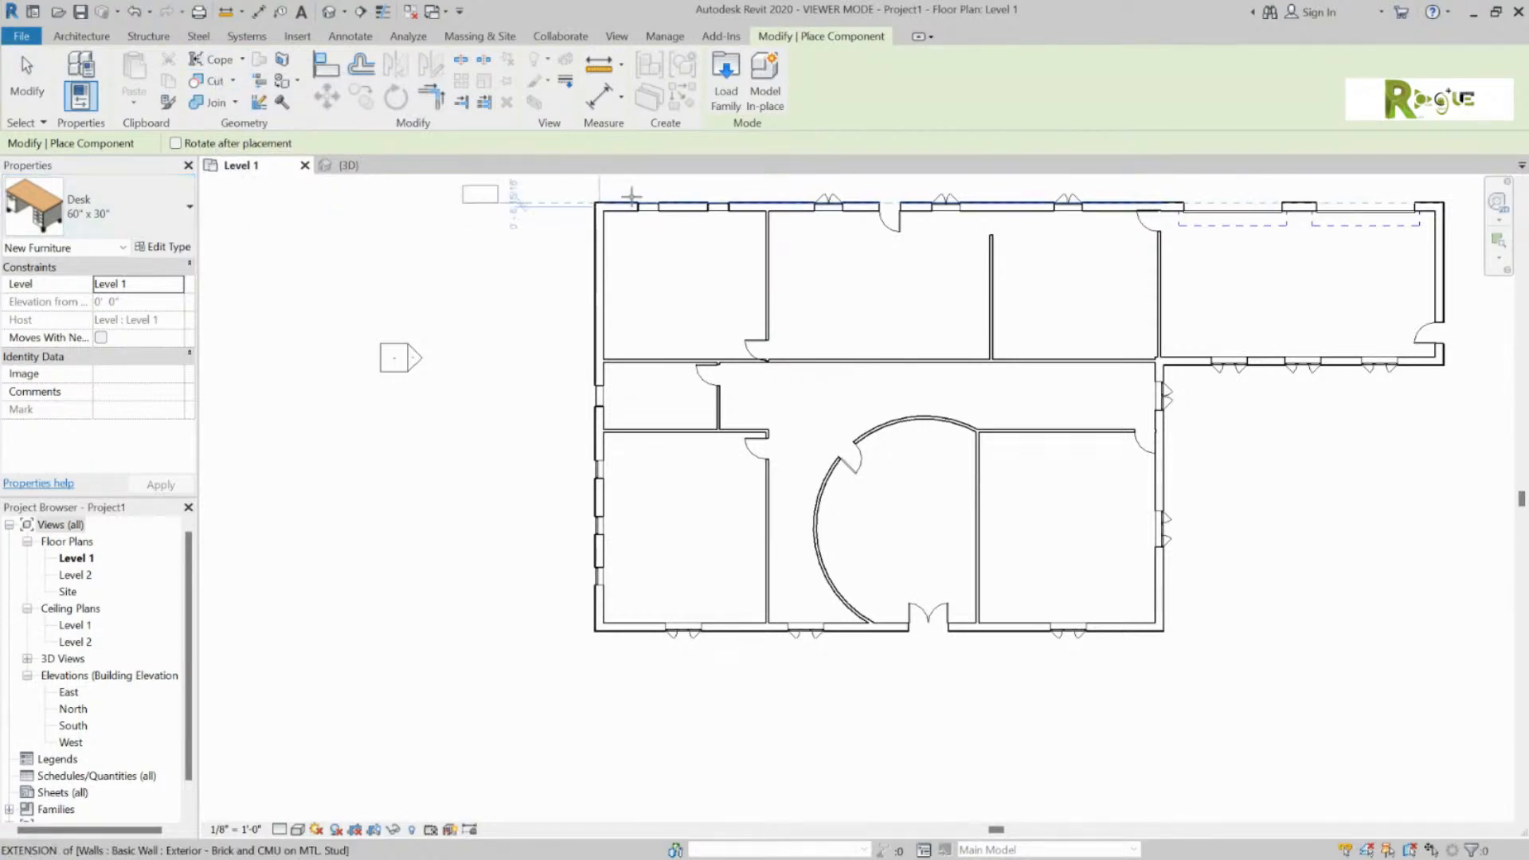
click(162, 213)
click(162, 213)
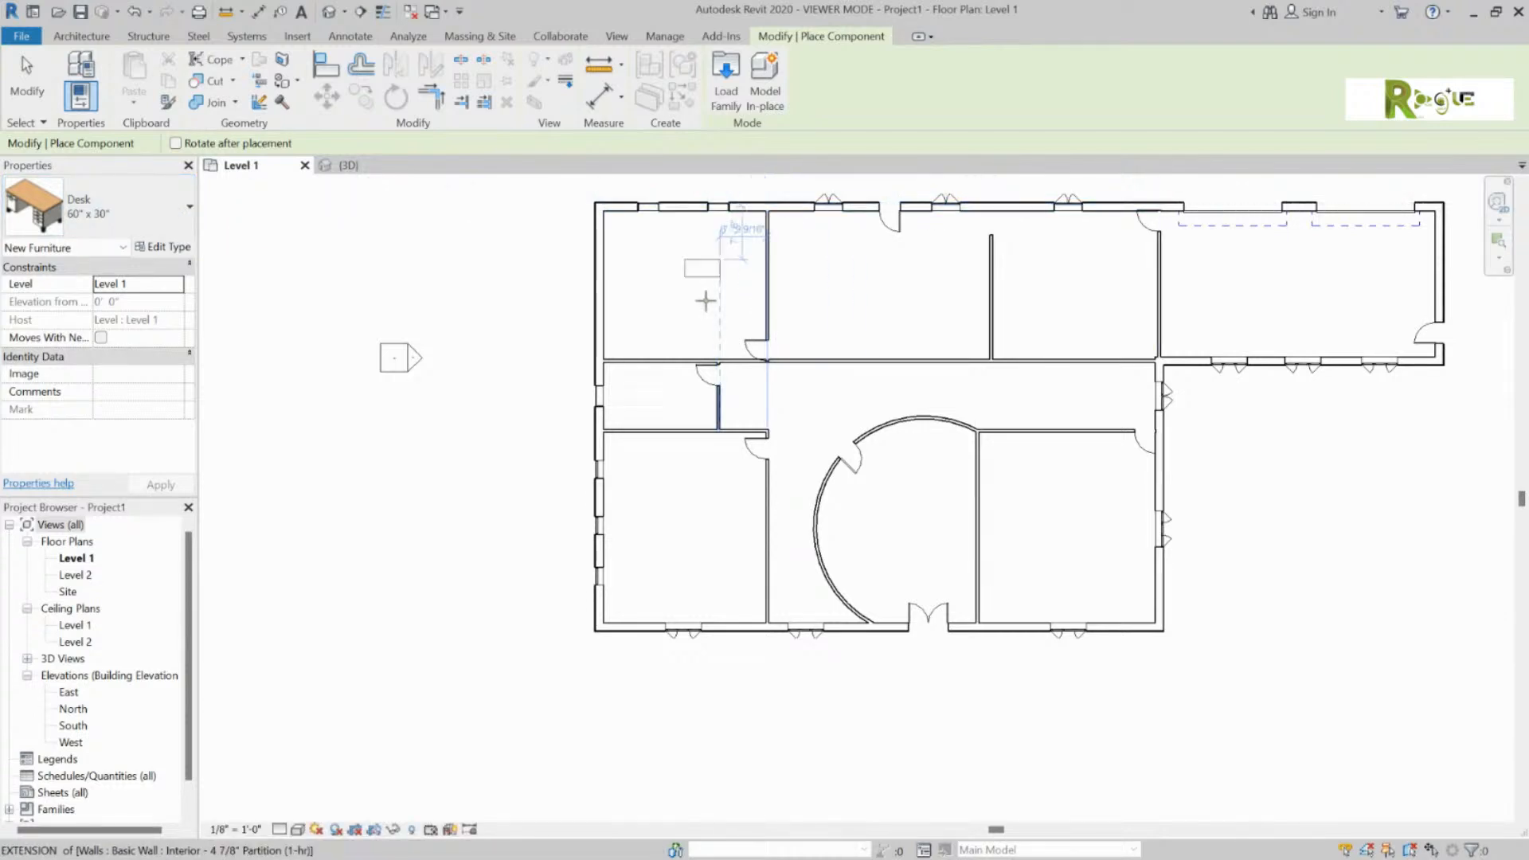
click(173, 215)
scroll(162, 487, down, 5)
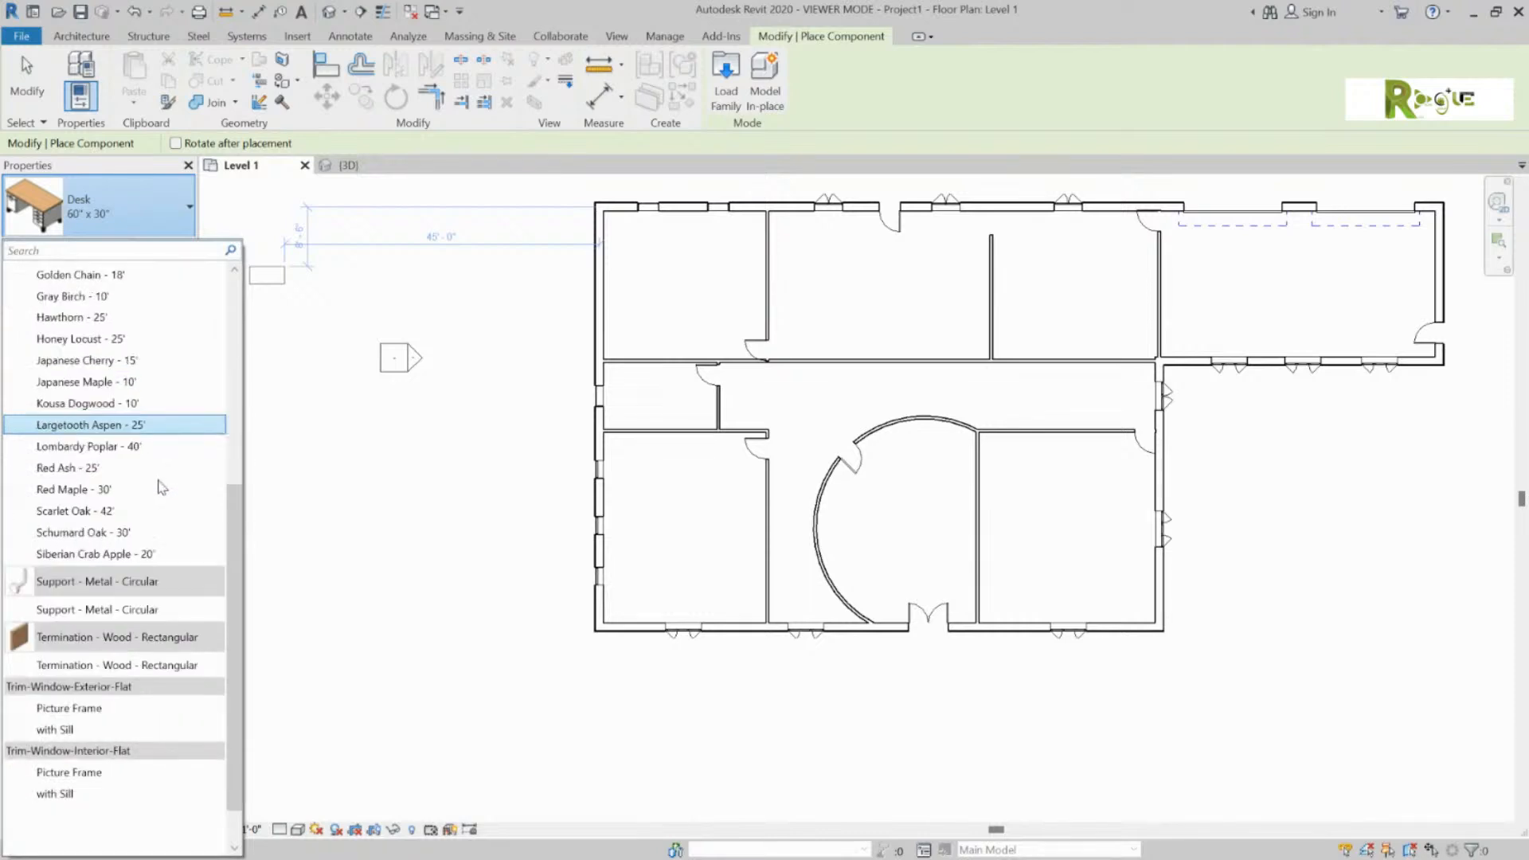
scroll(161, 487, down, 1)
scroll(125, 562, up, 5)
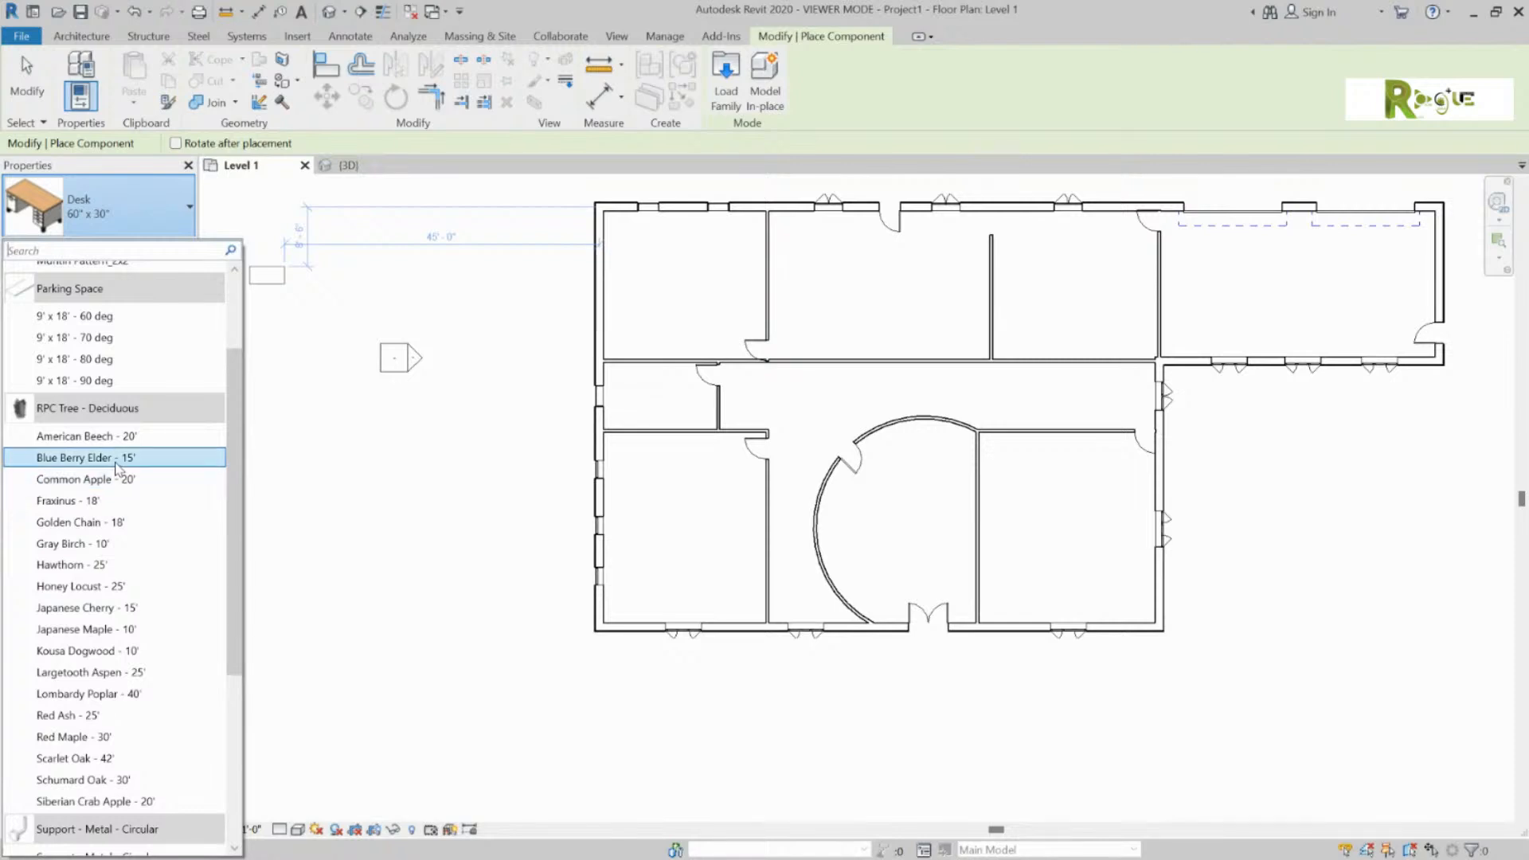
scroll(120, 478, up, 1)
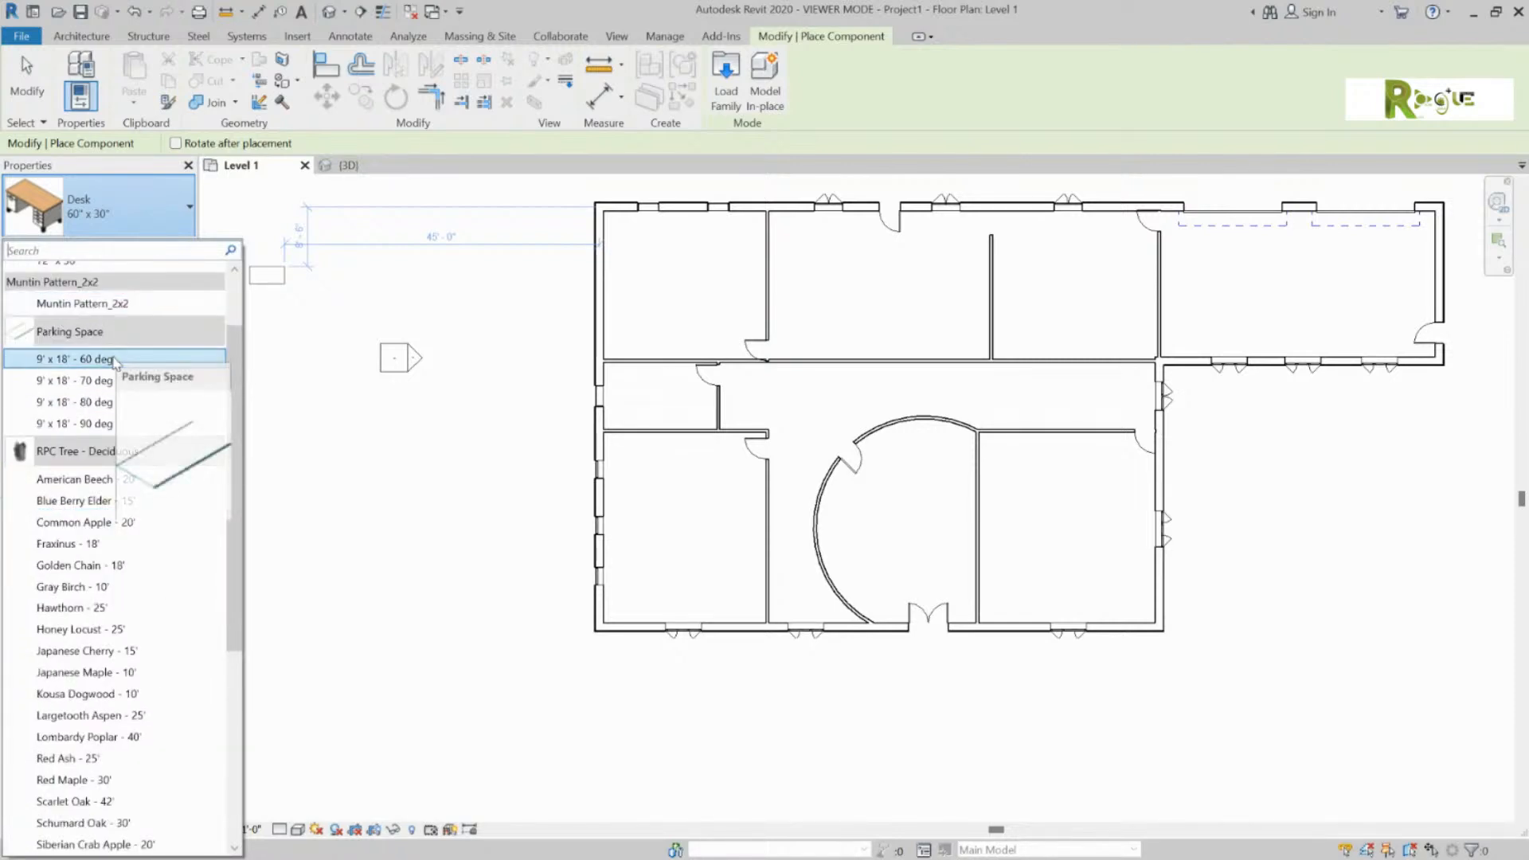
scroll(119, 434, down, 3)
click(725, 78)
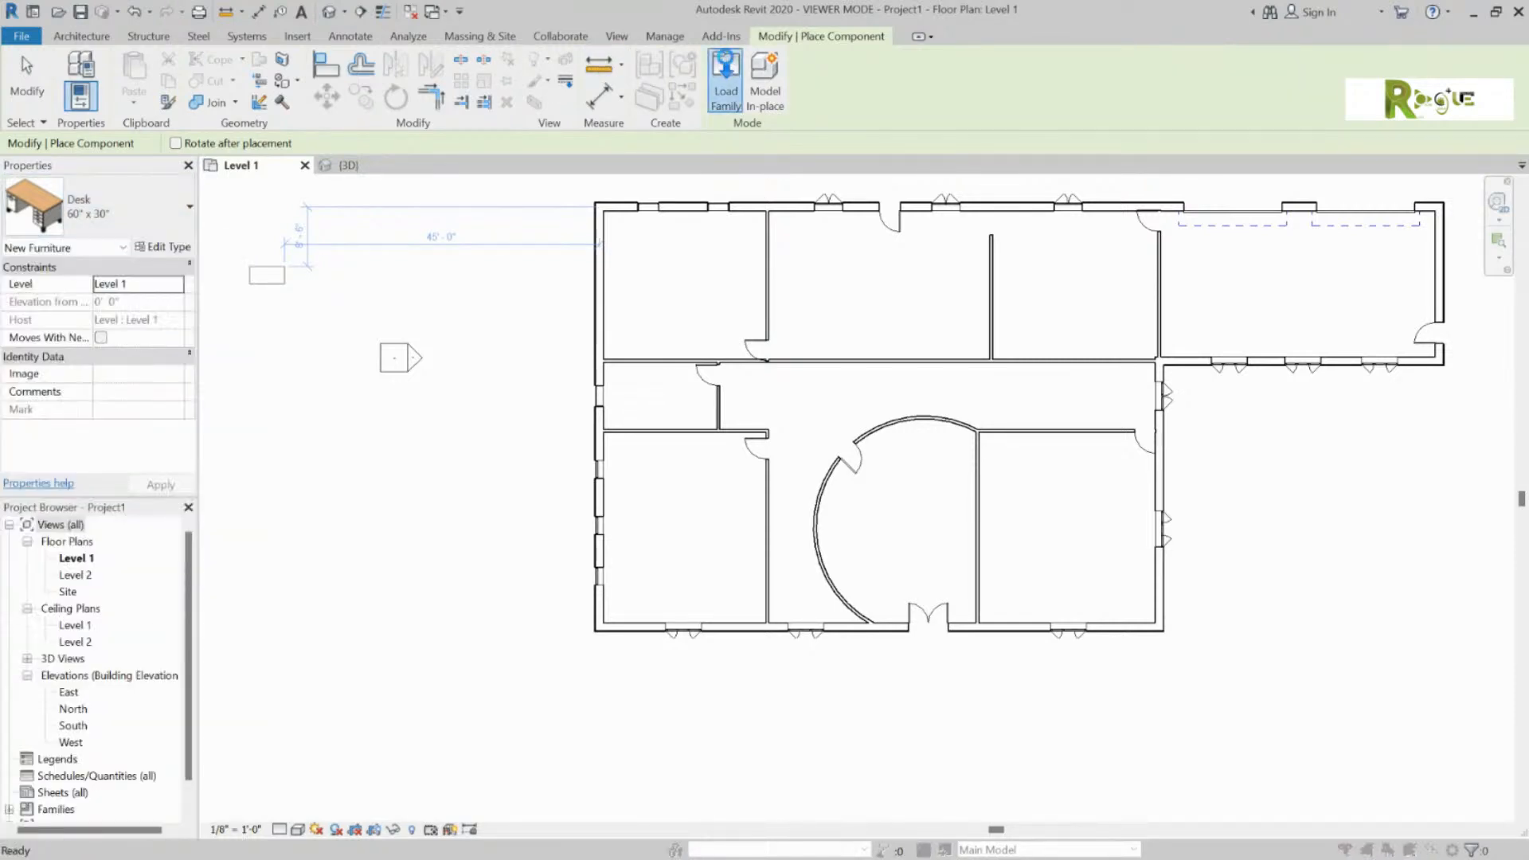
Step: Browse the US Imperial library to the Furniture > Beds folder
click(936, 232)
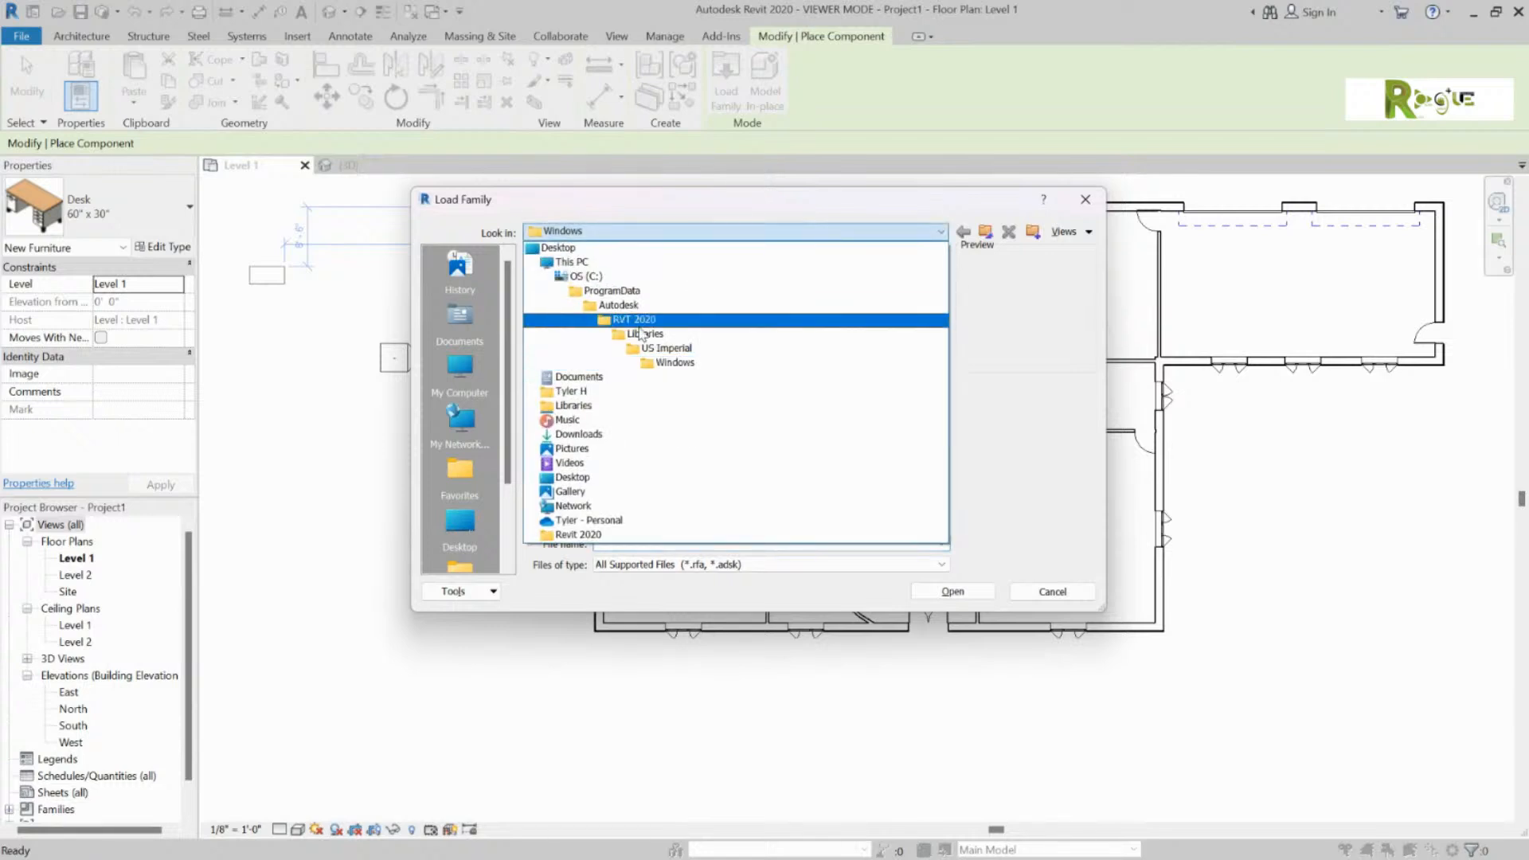
click(653, 330)
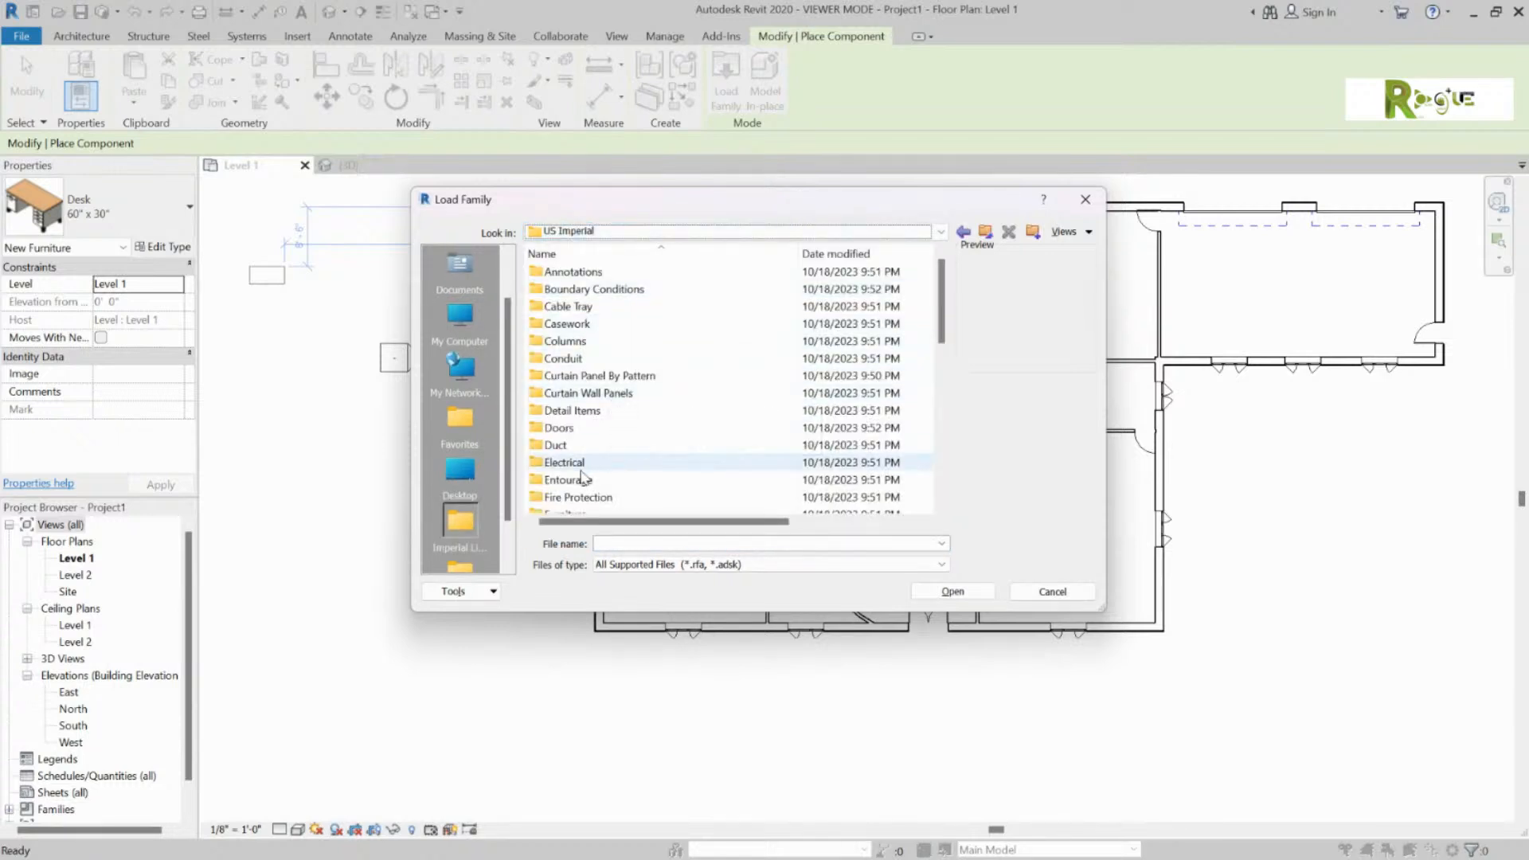
scroll(587, 490, down, 1)
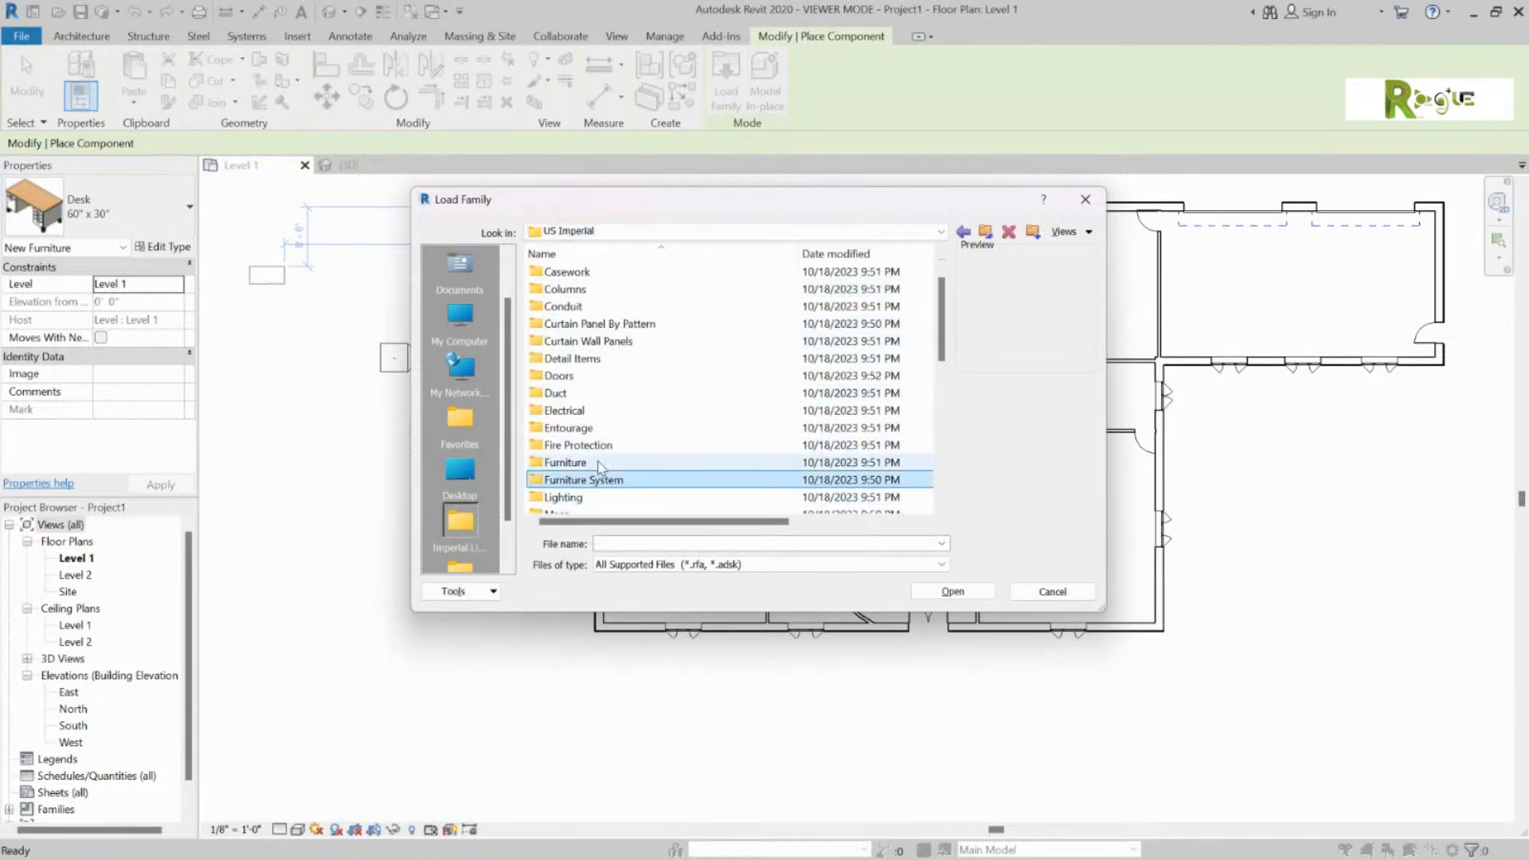
click(590, 463)
click(954, 592)
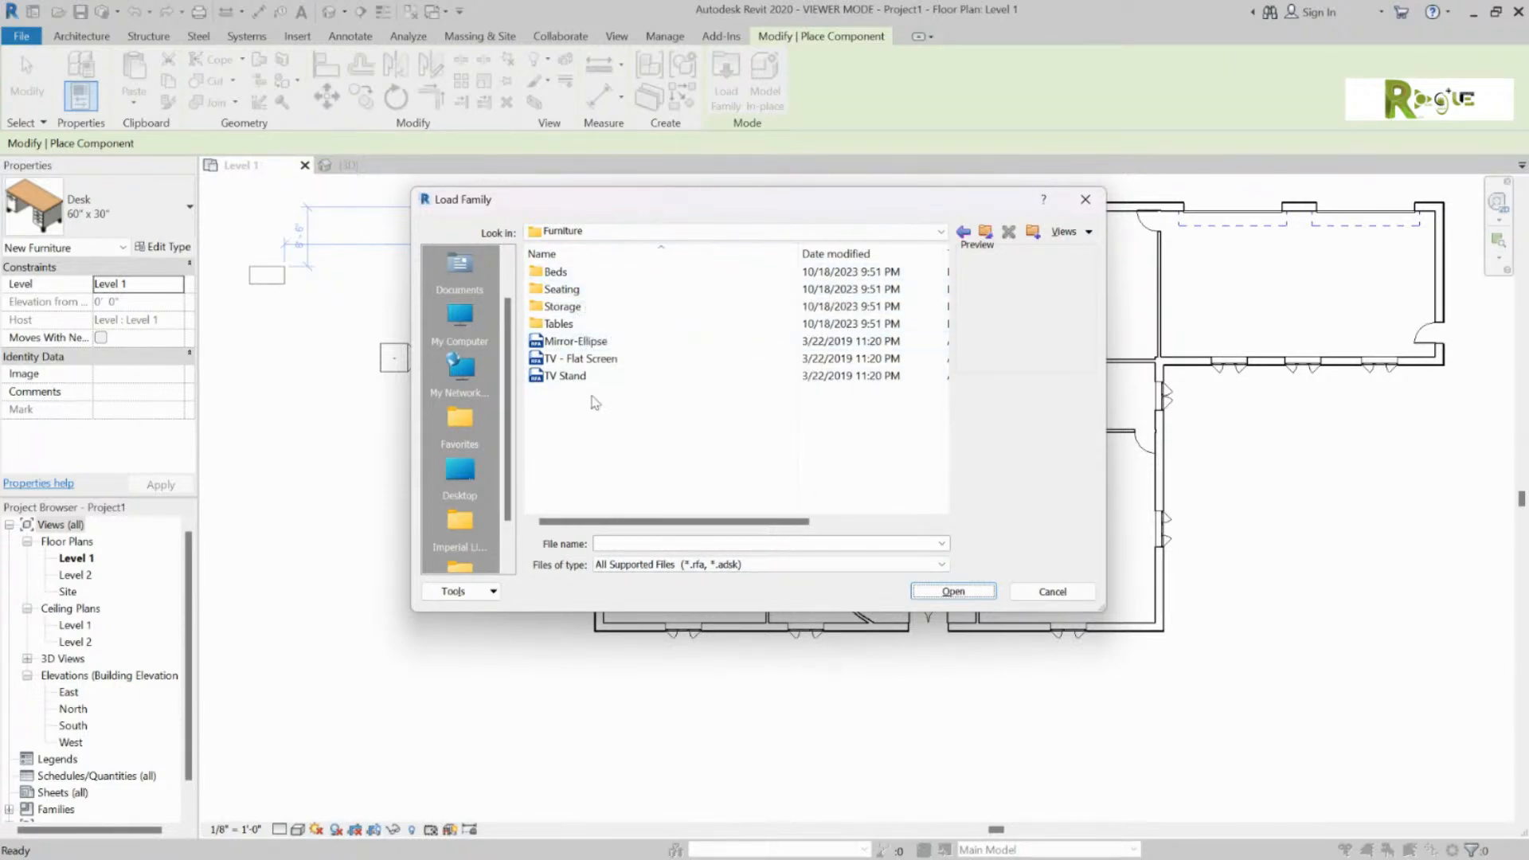
click(613, 273)
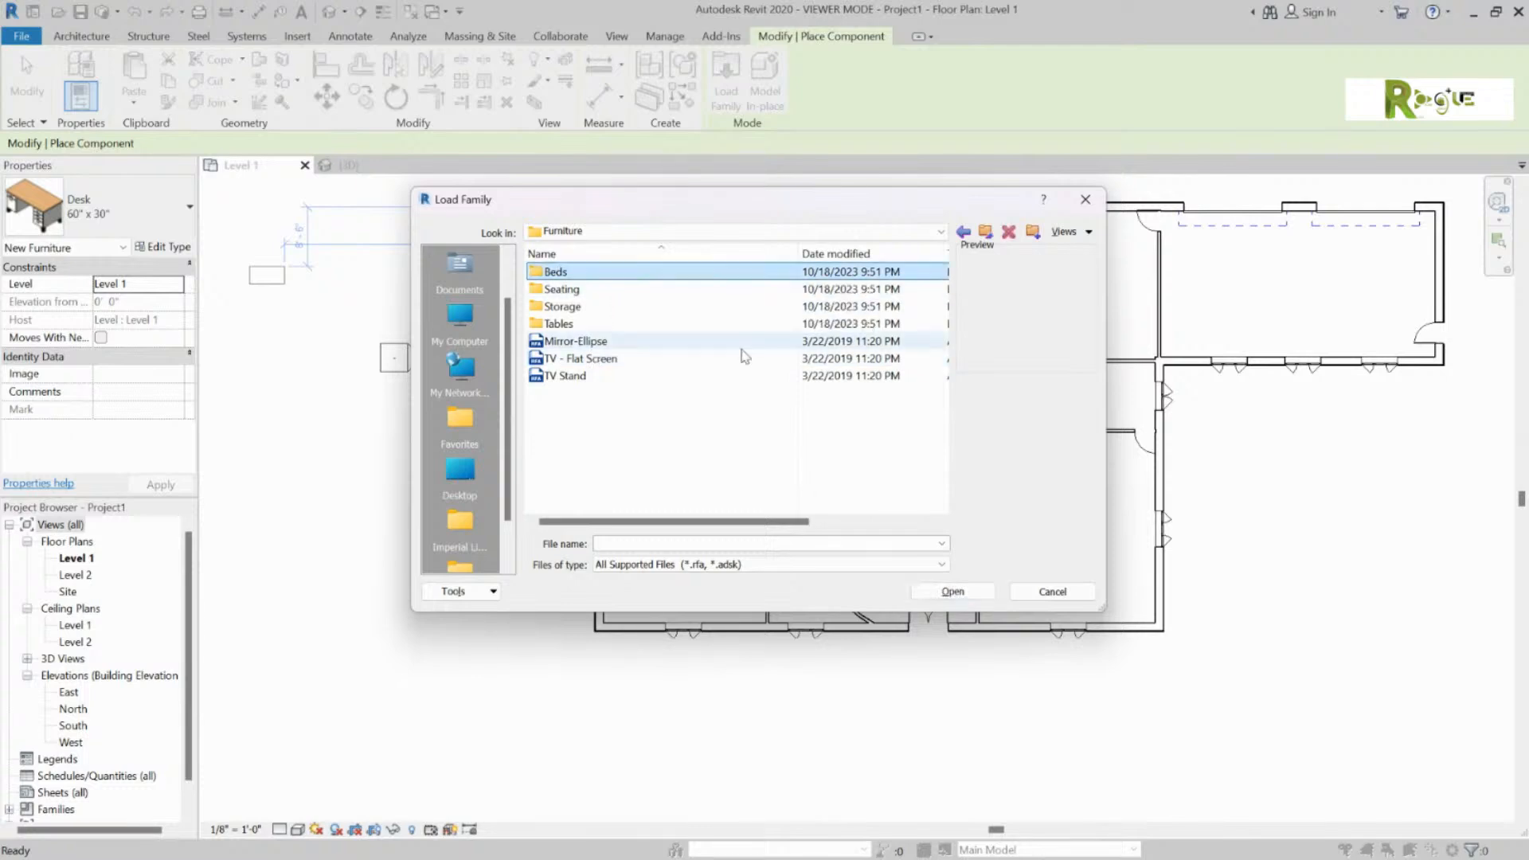
click(953, 591)
Step: Preview the bed families and load Bed-Standard.rfa
click(609, 271)
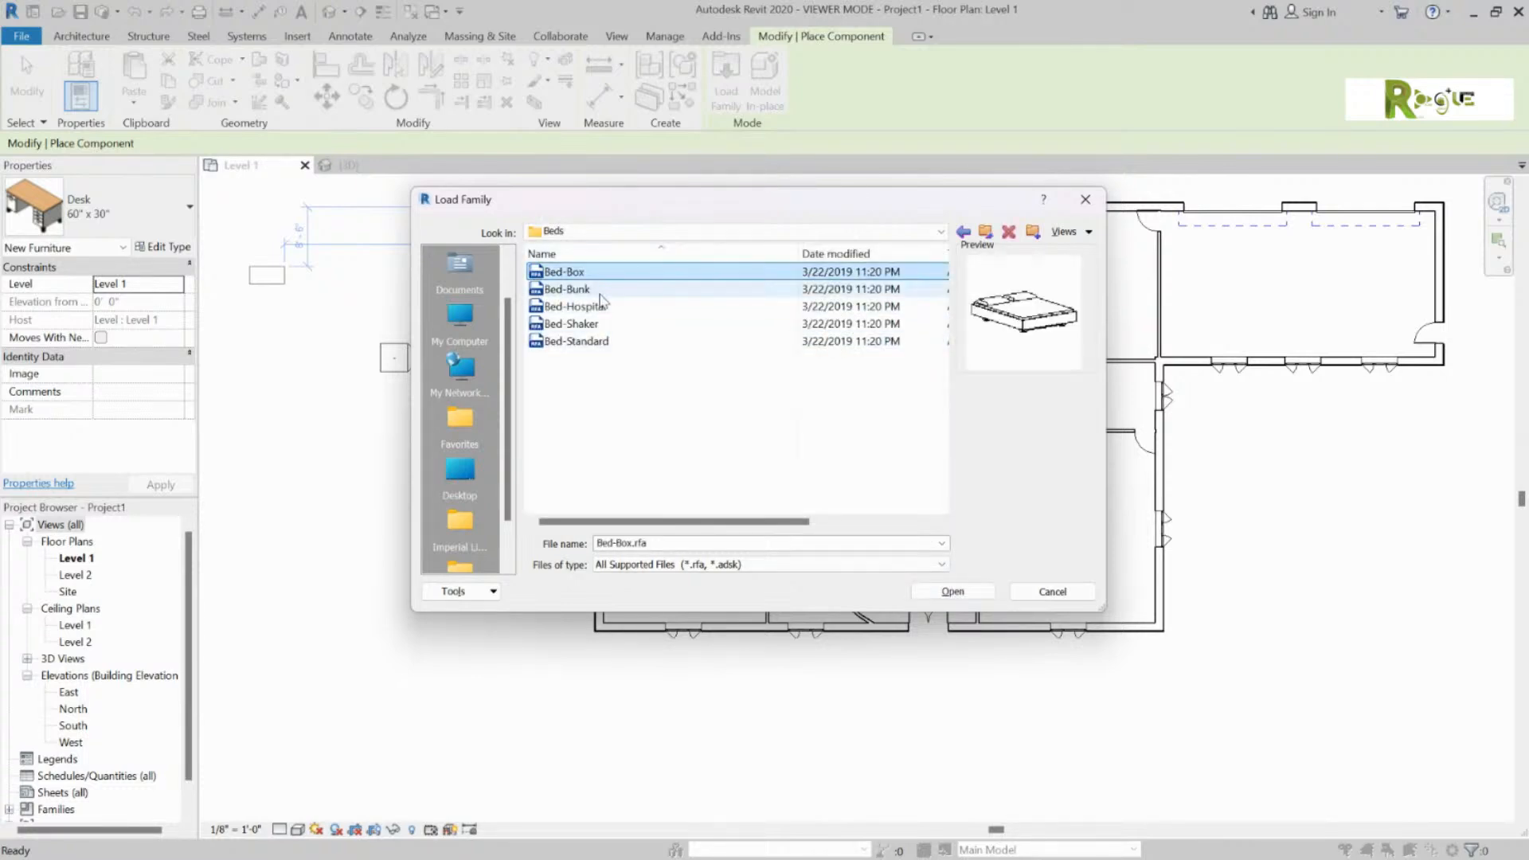
click(601, 293)
click(590, 309)
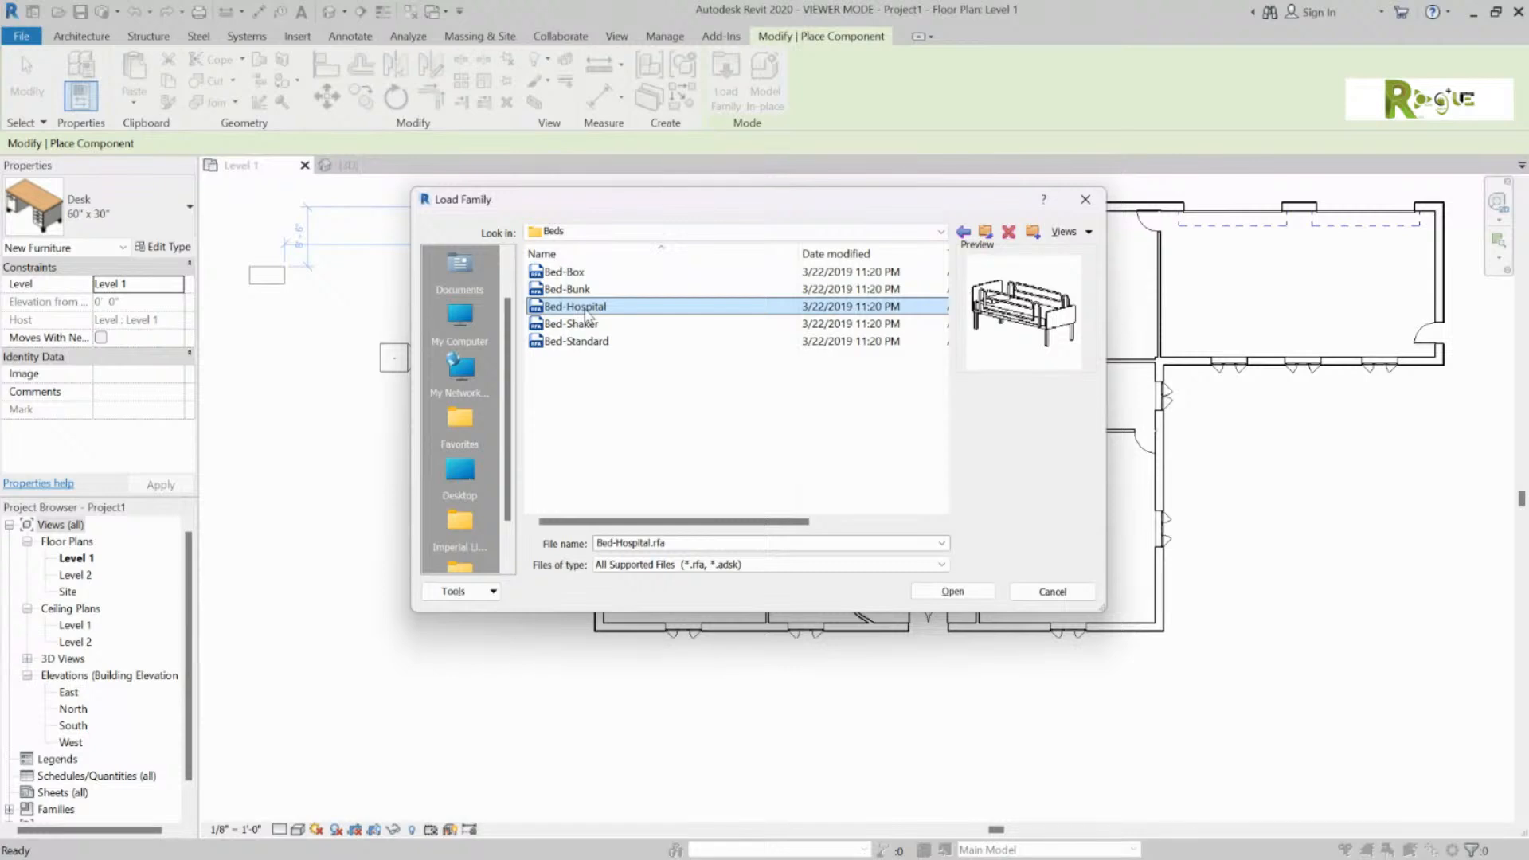
click(597, 326)
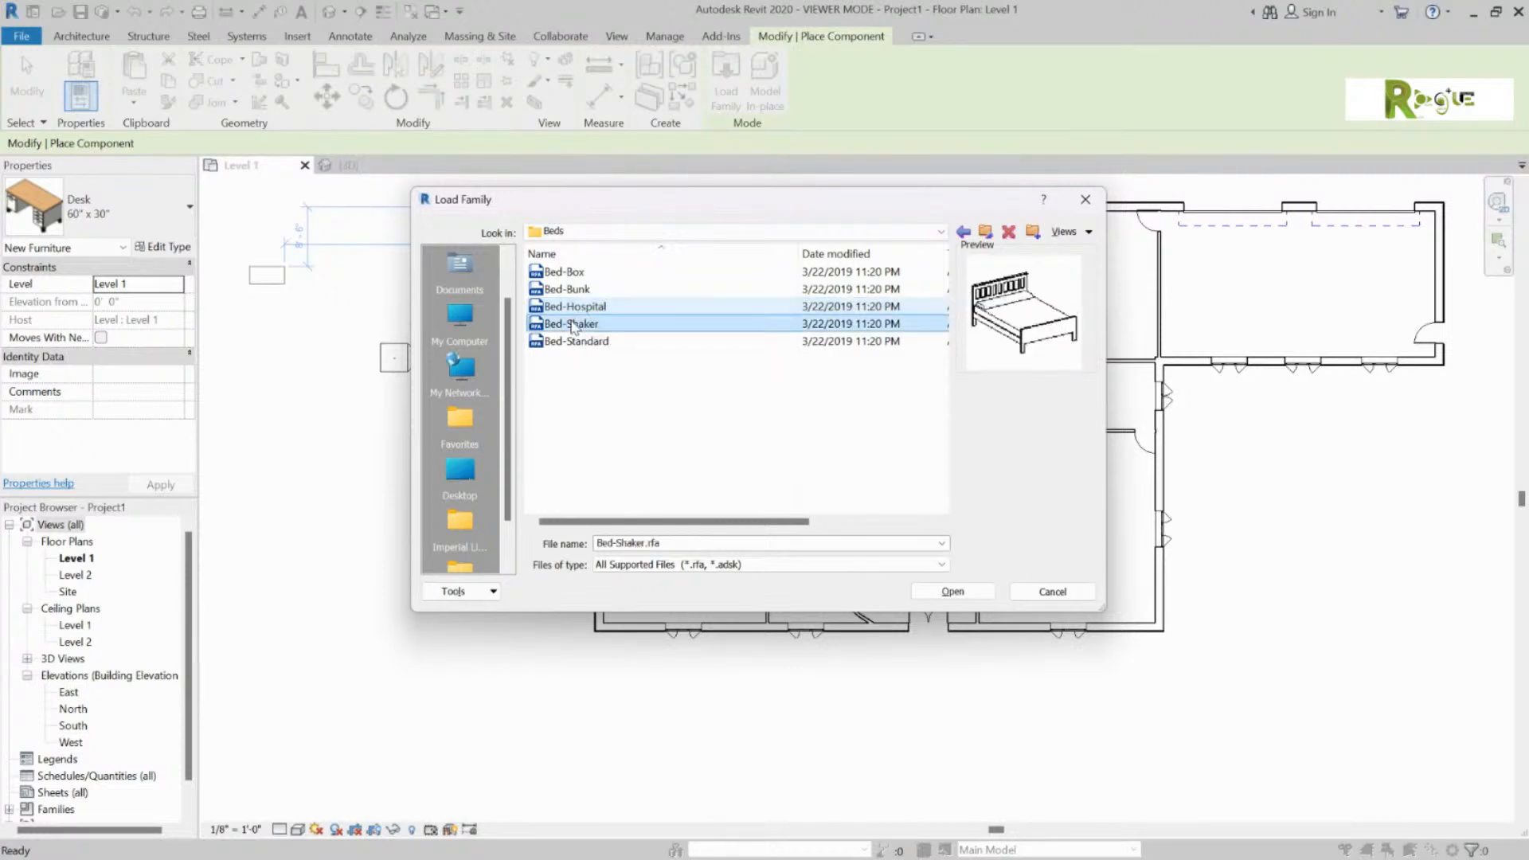
click(601, 342)
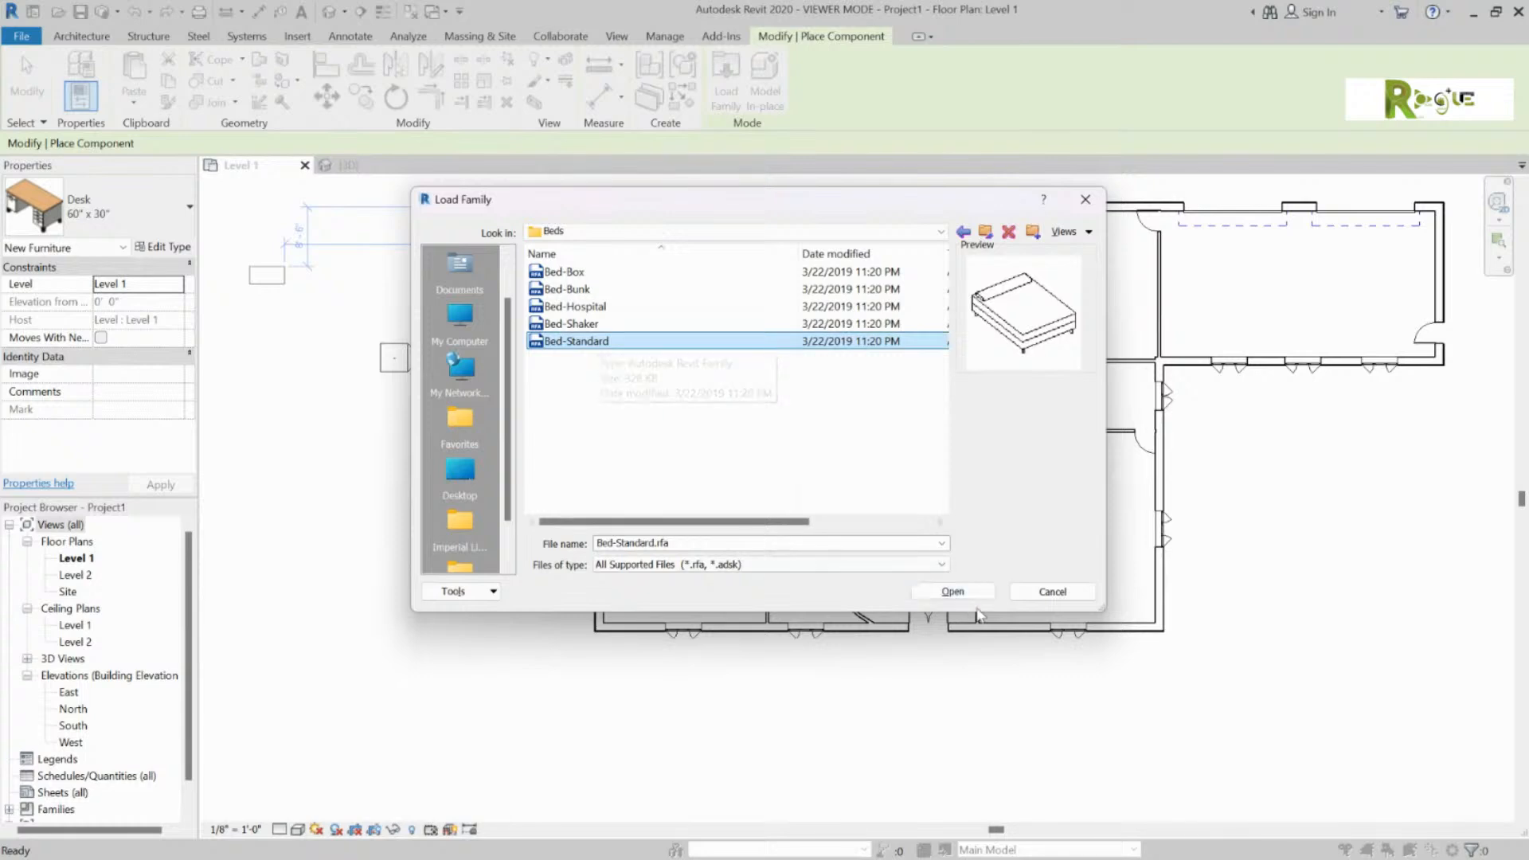
click(952, 591)
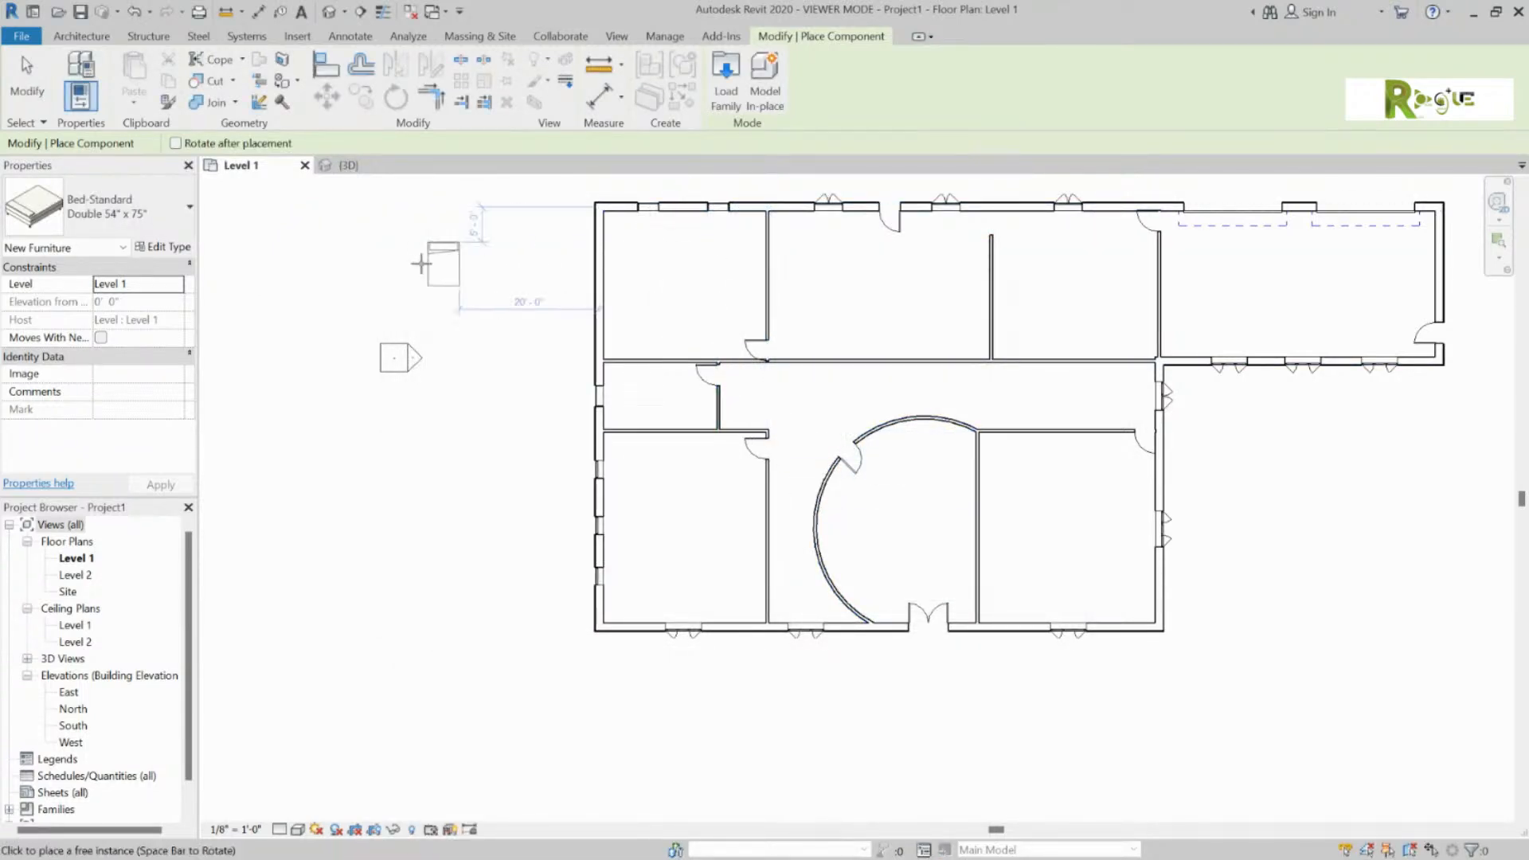
Step: Place a Bed-Standard King 78" x 80" in the lower-left room corner
click(128, 209)
scroll(253, 522, down, 2)
scroll(119, 521, down, 10)
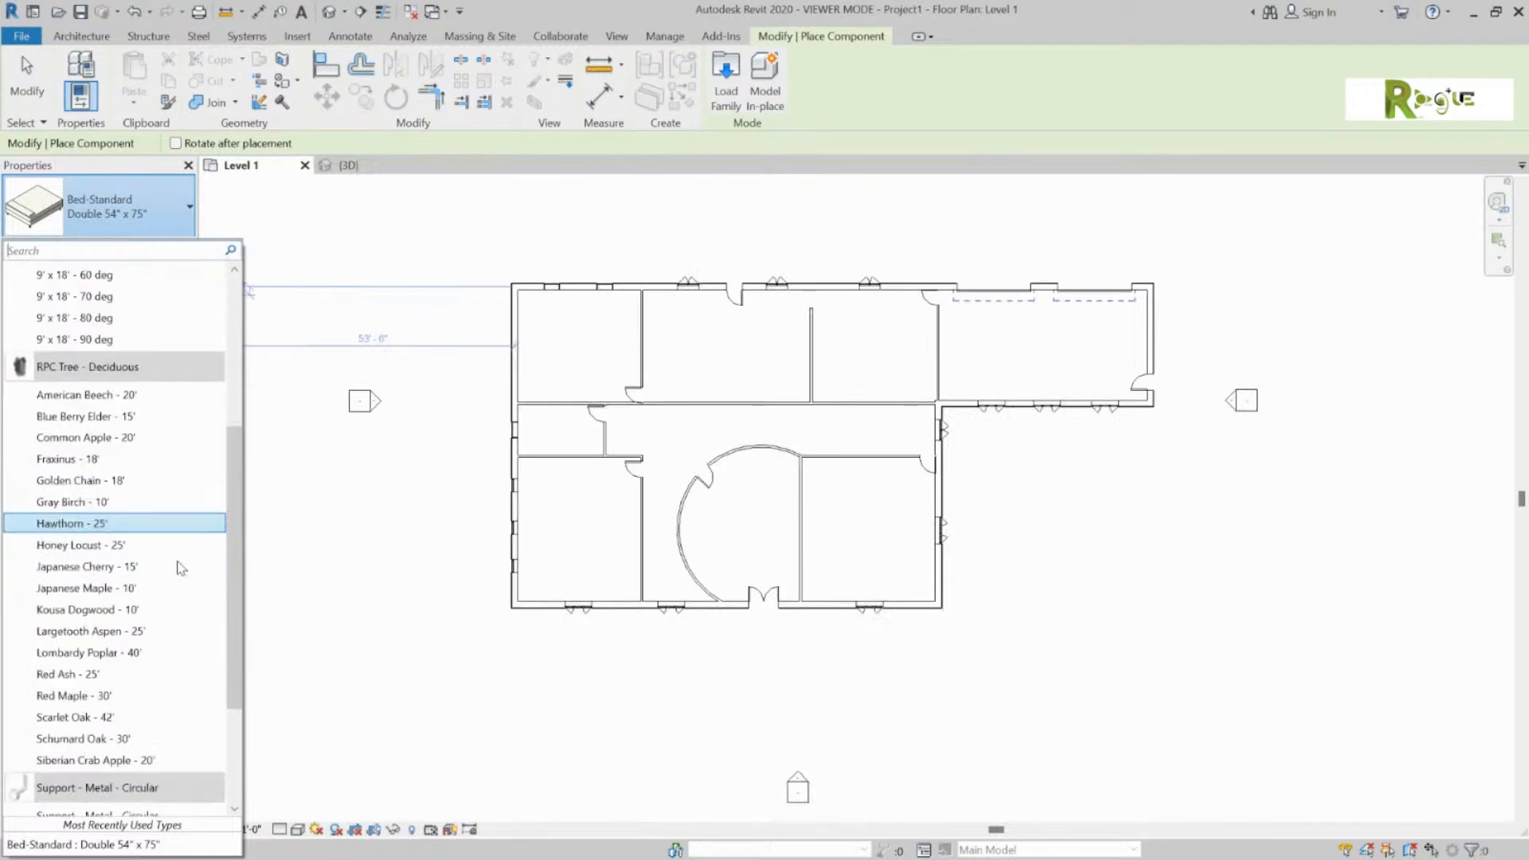
scroll(139, 597, up, 12)
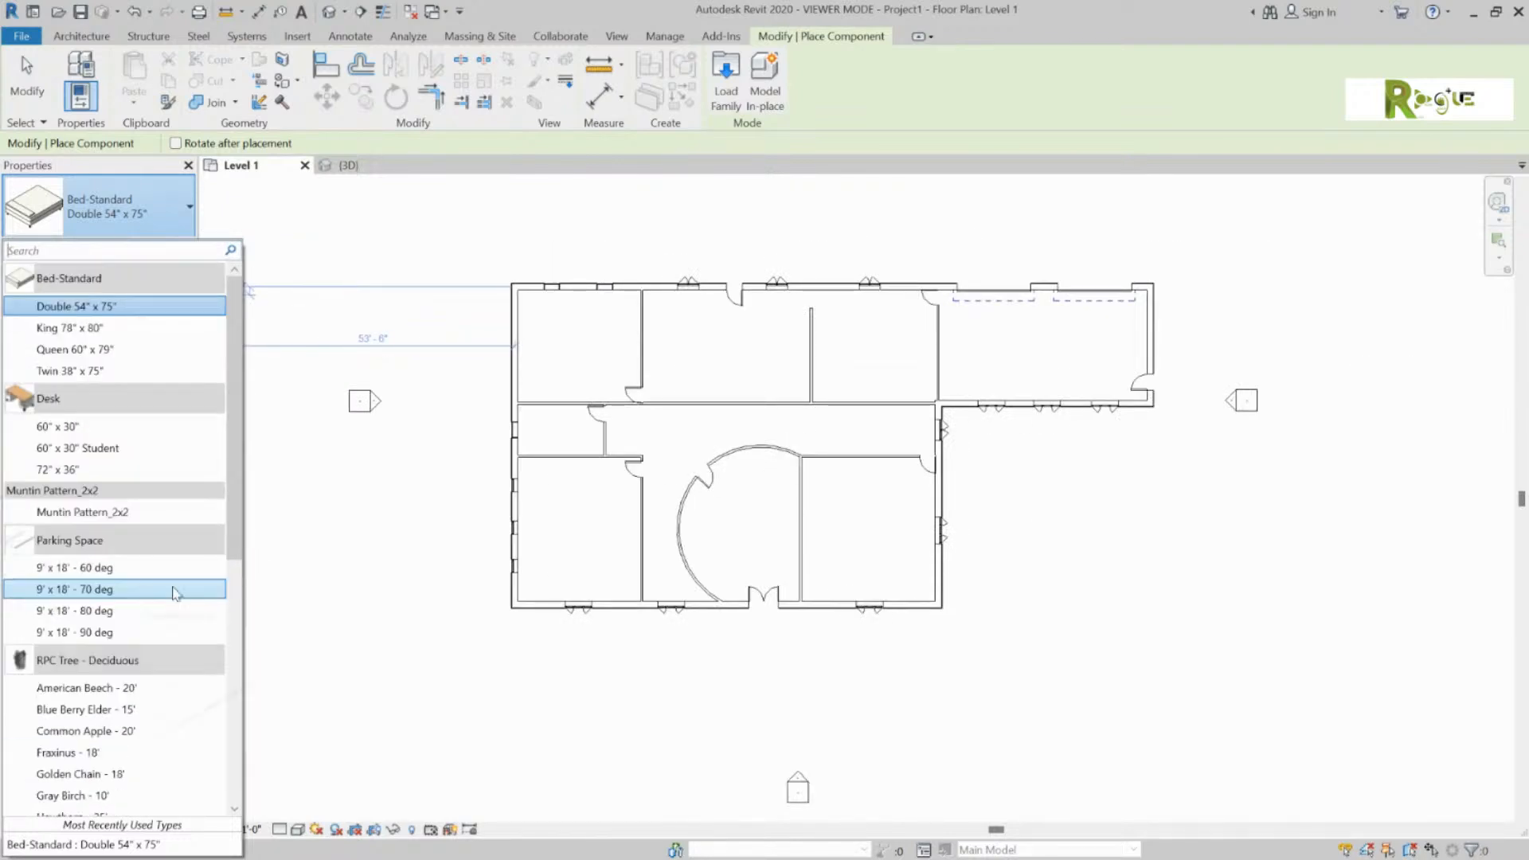
click(143, 329)
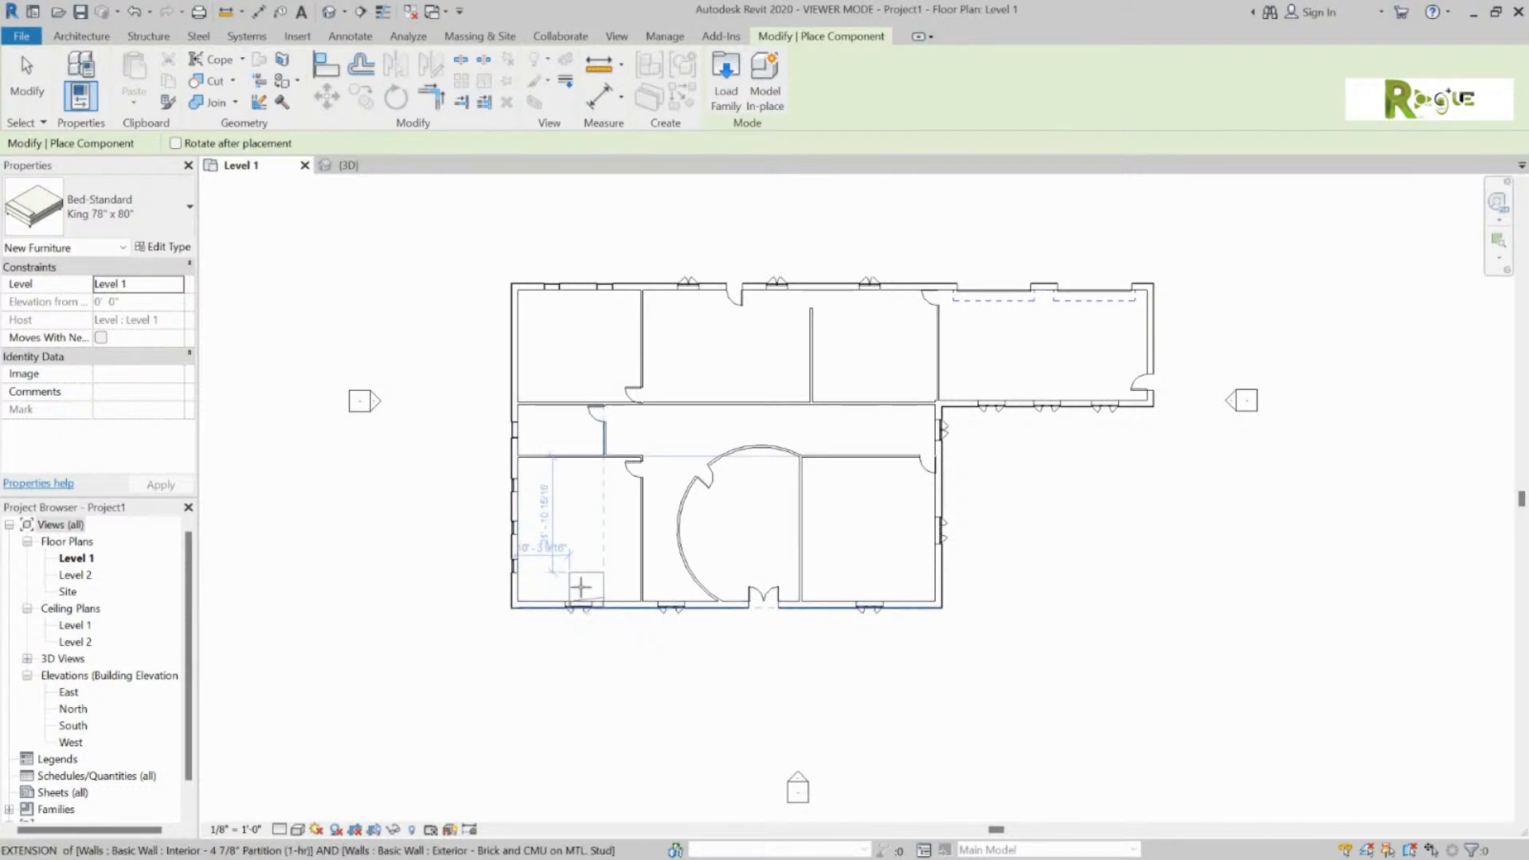
click(580, 581)
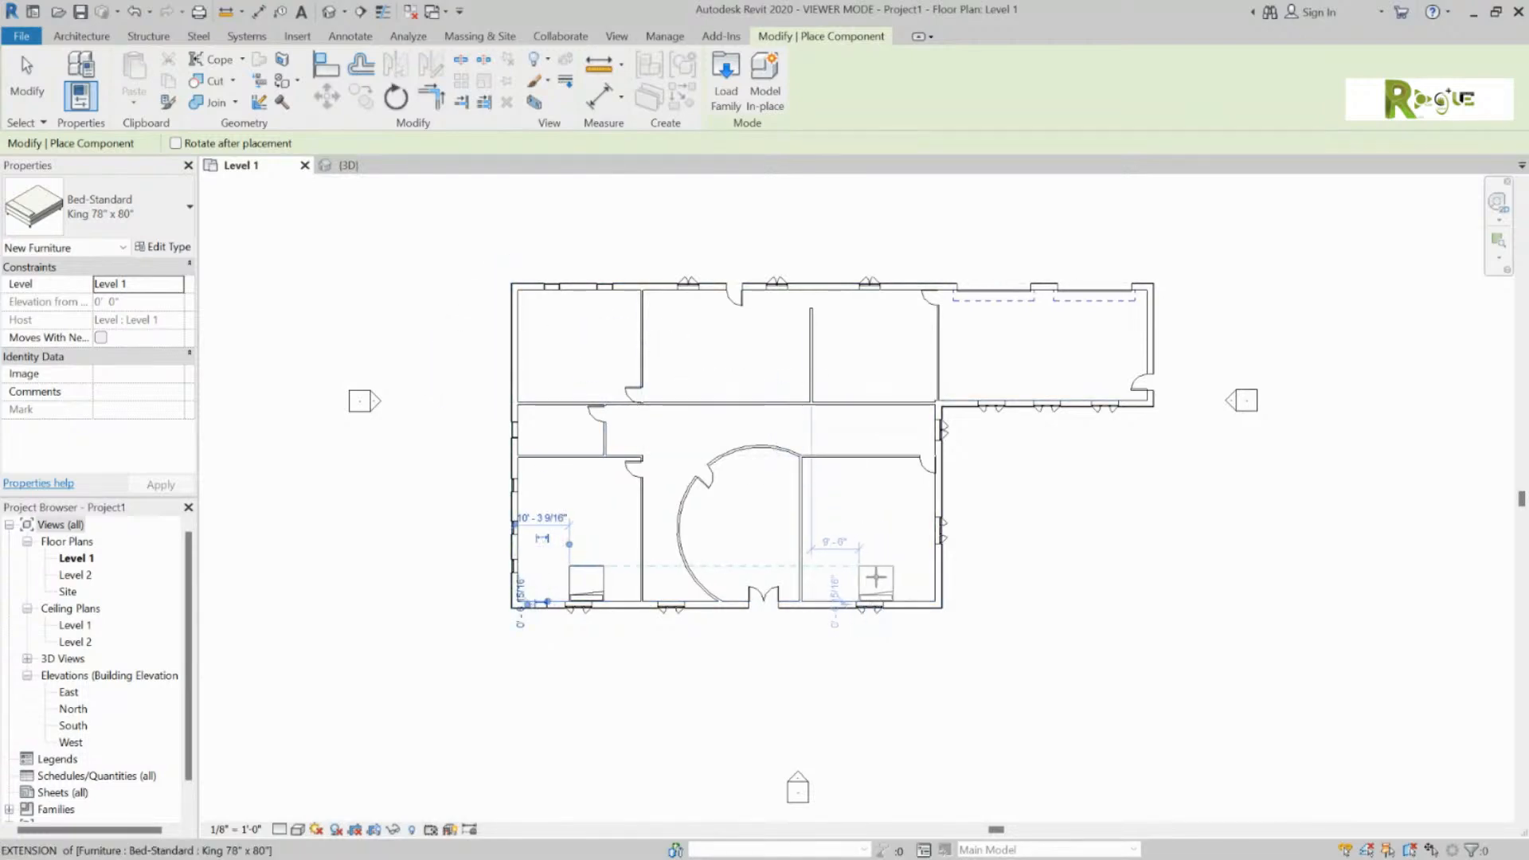
key(Escape)
key(Escape)
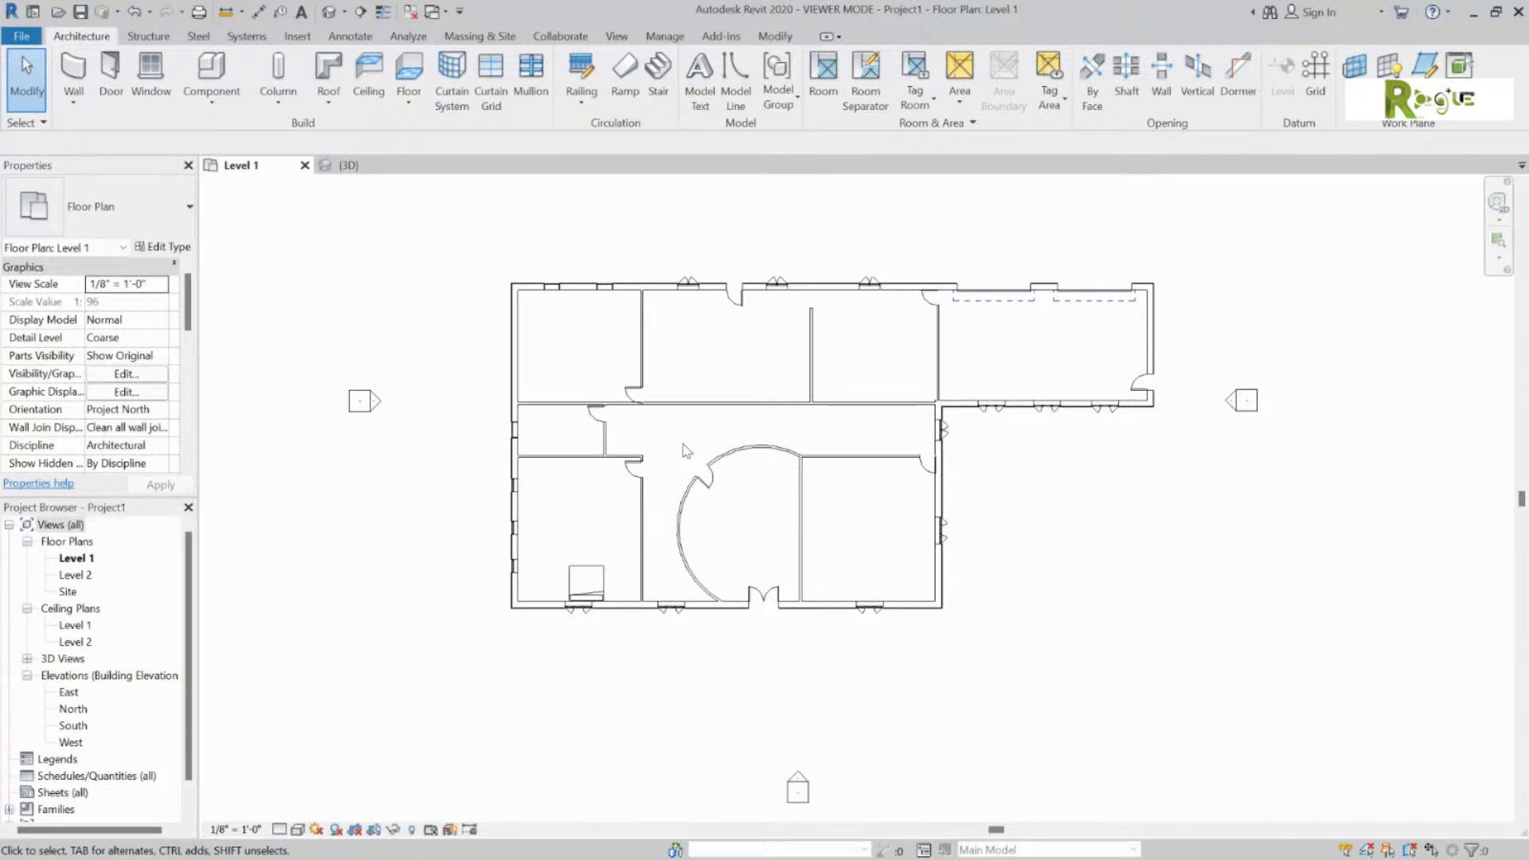
Step: Start a detail line from the Annotate tools in Start-End-Radius Arc mode
click(364, 37)
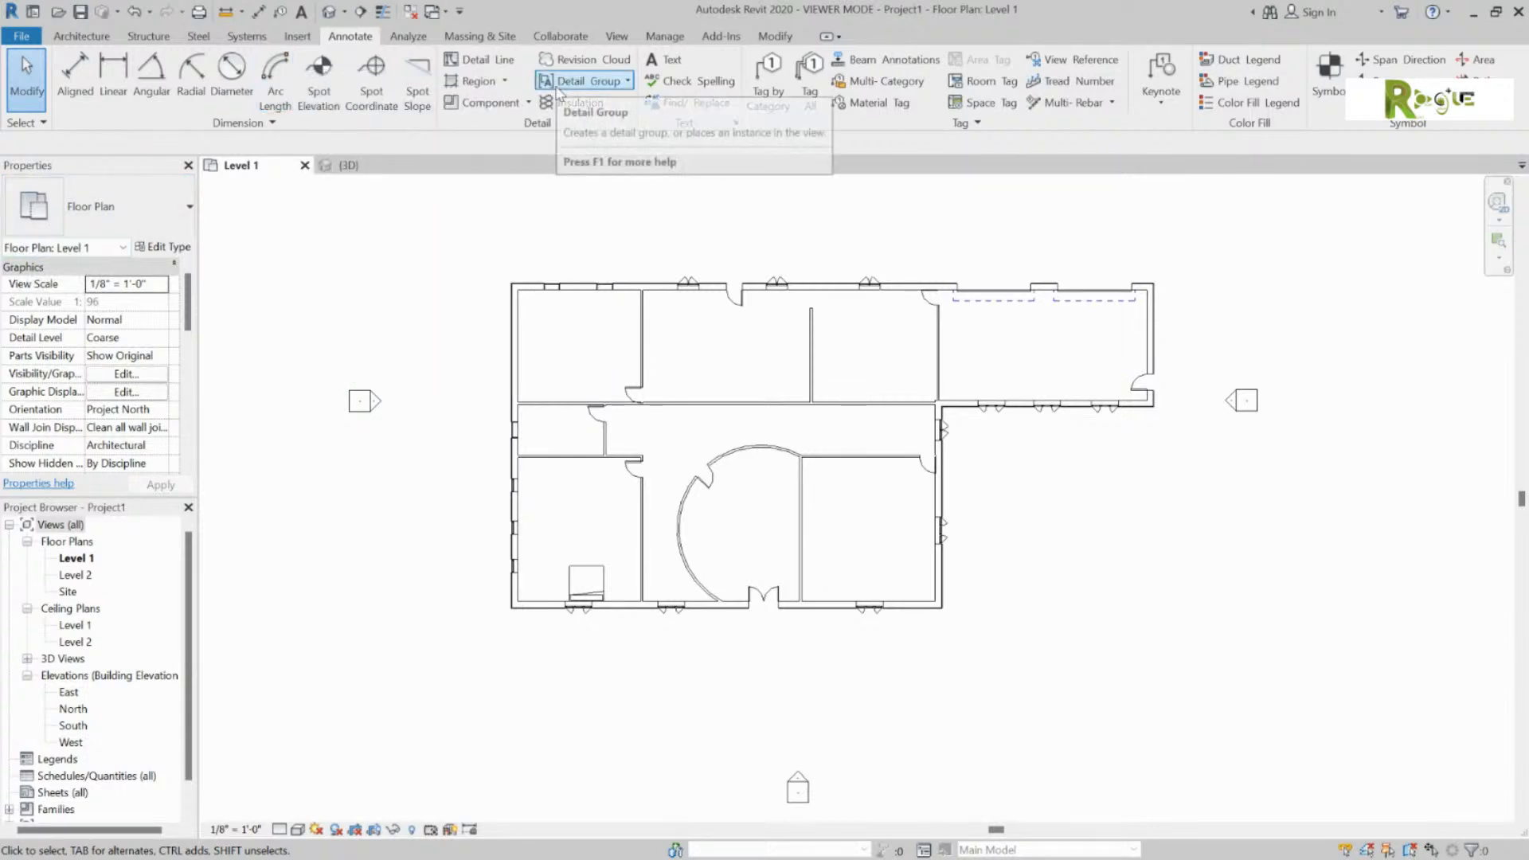
click(480, 58)
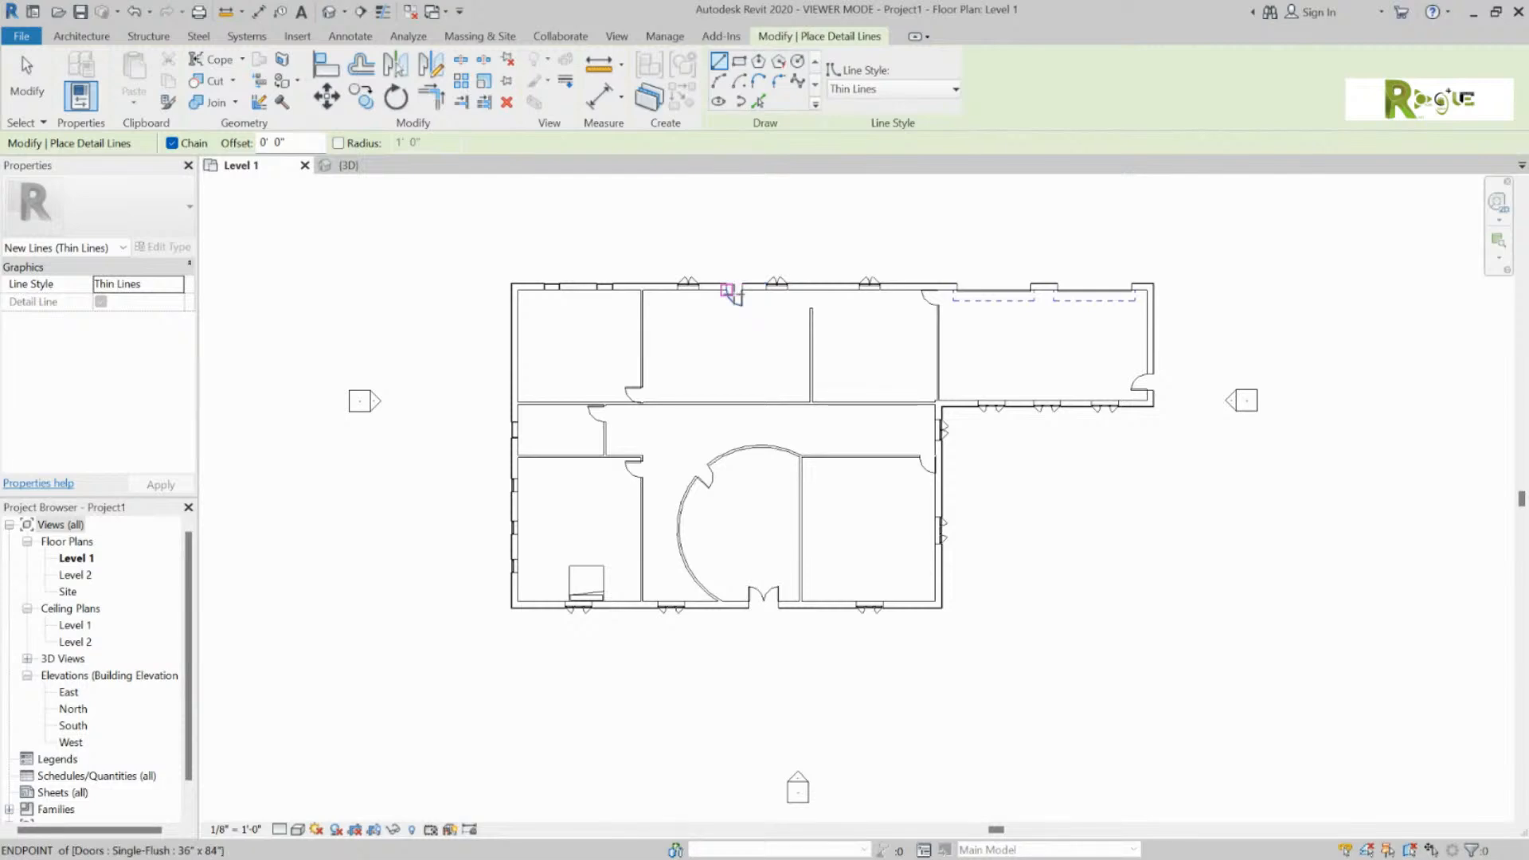
scroll(478, 593, up, 4)
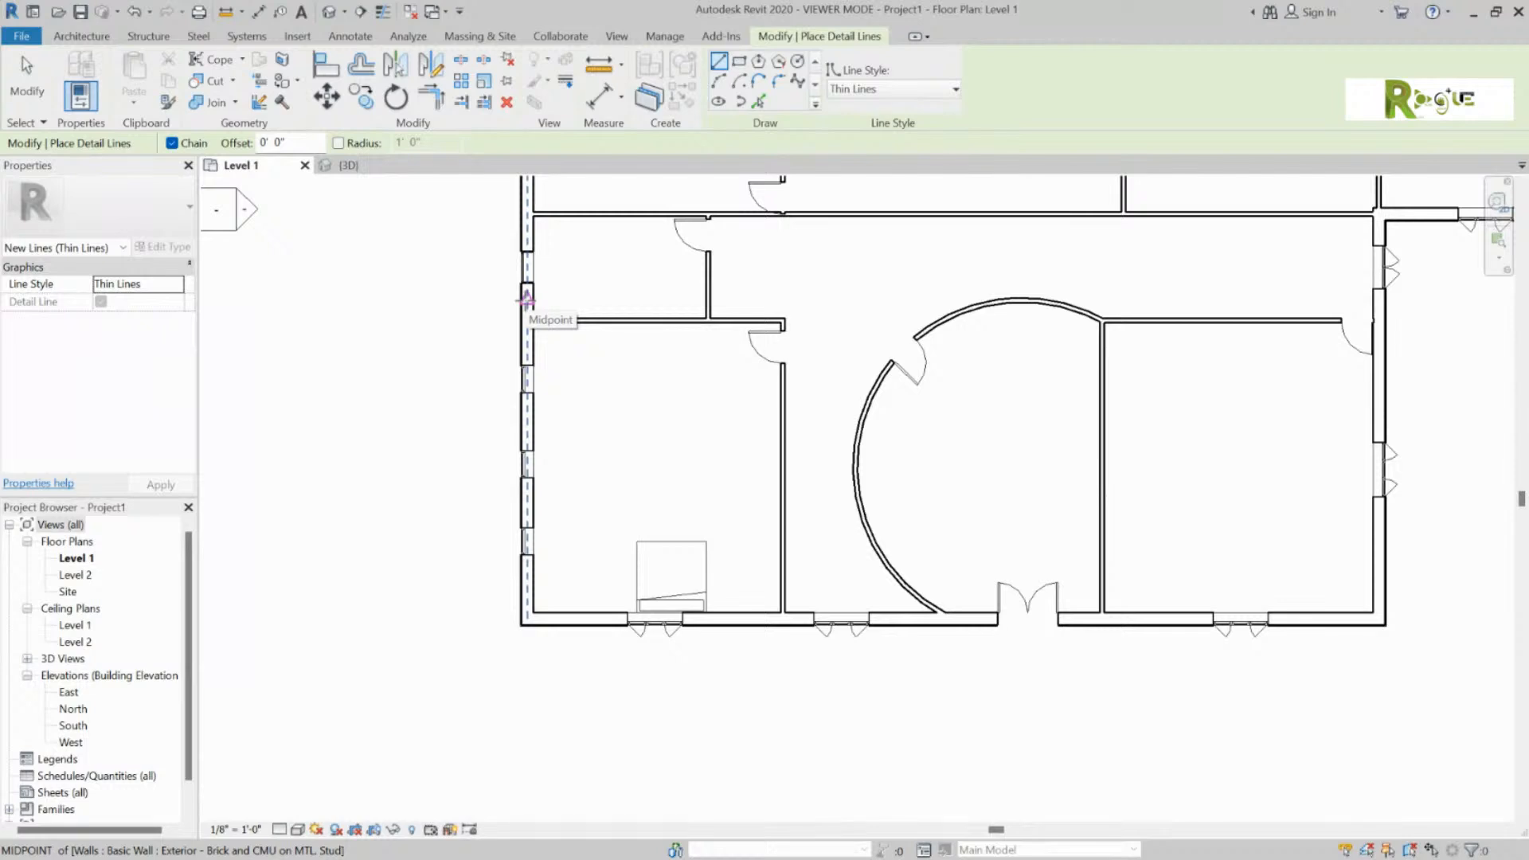
scroll(734, 300, down, 2)
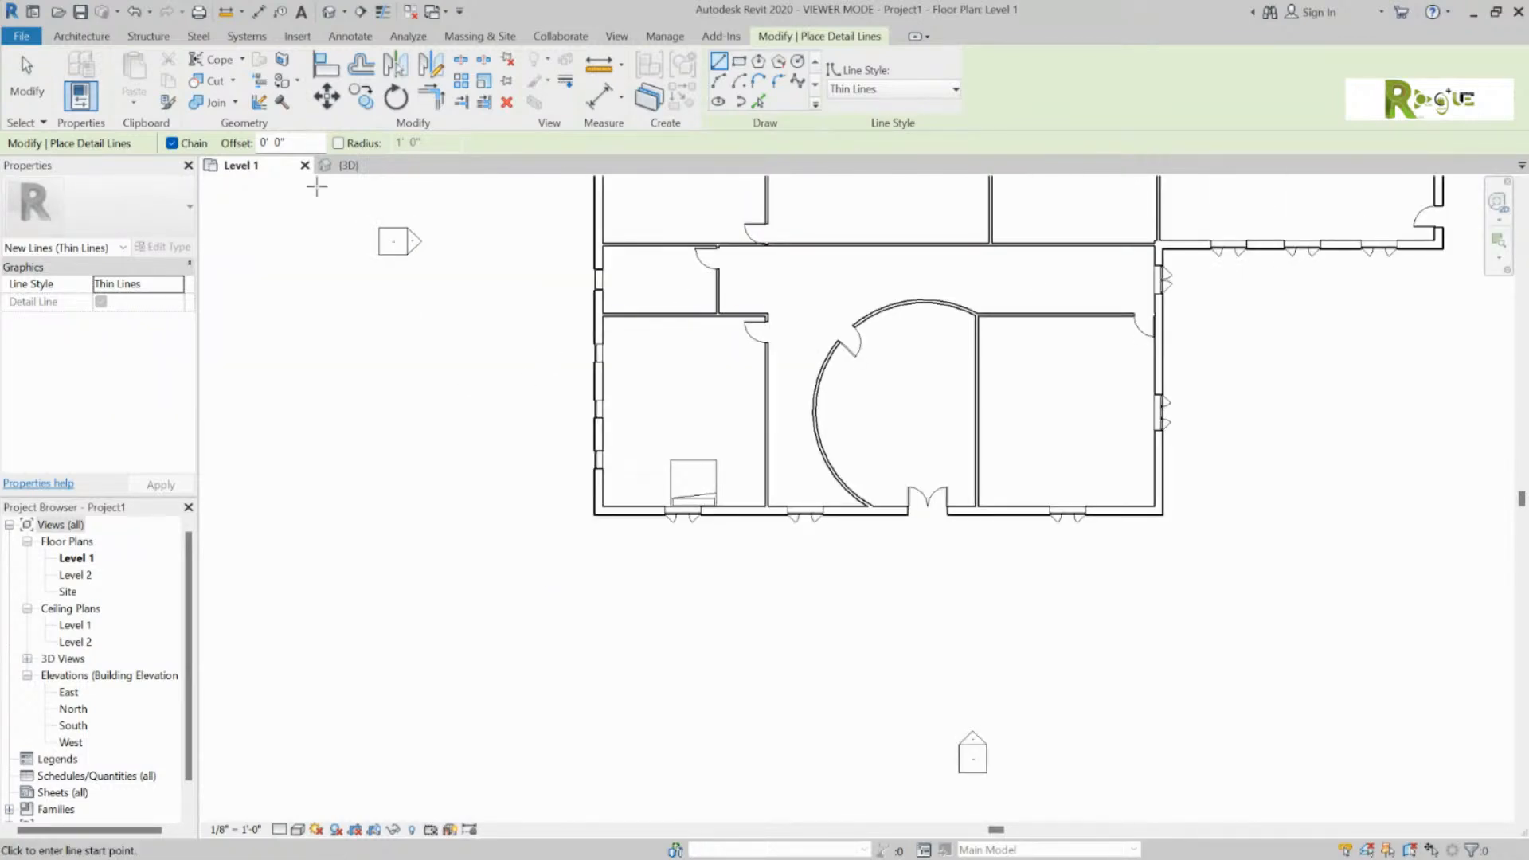
click(341, 37)
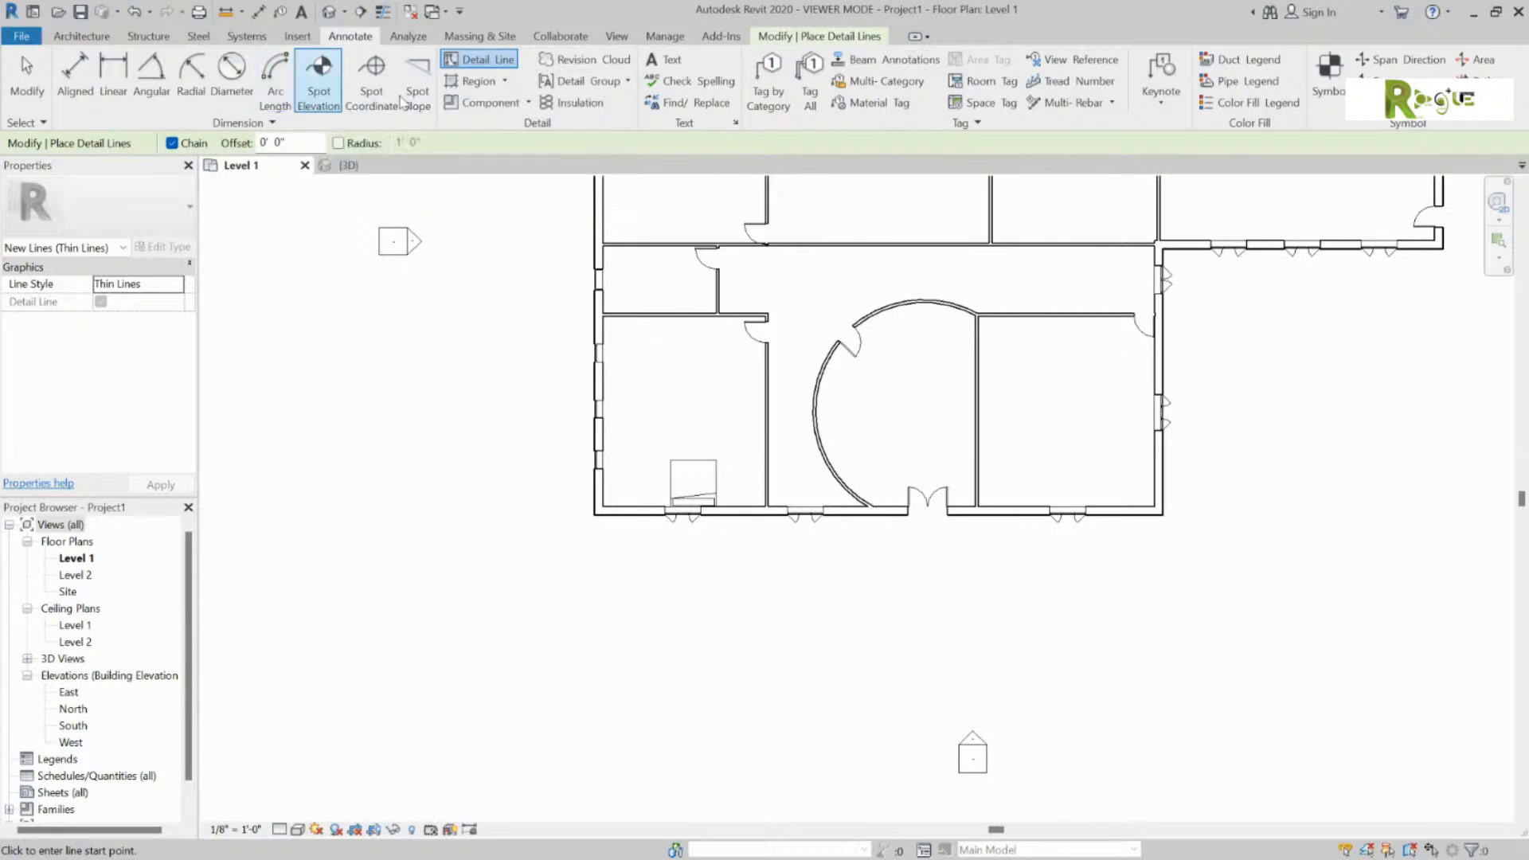
click(854, 37)
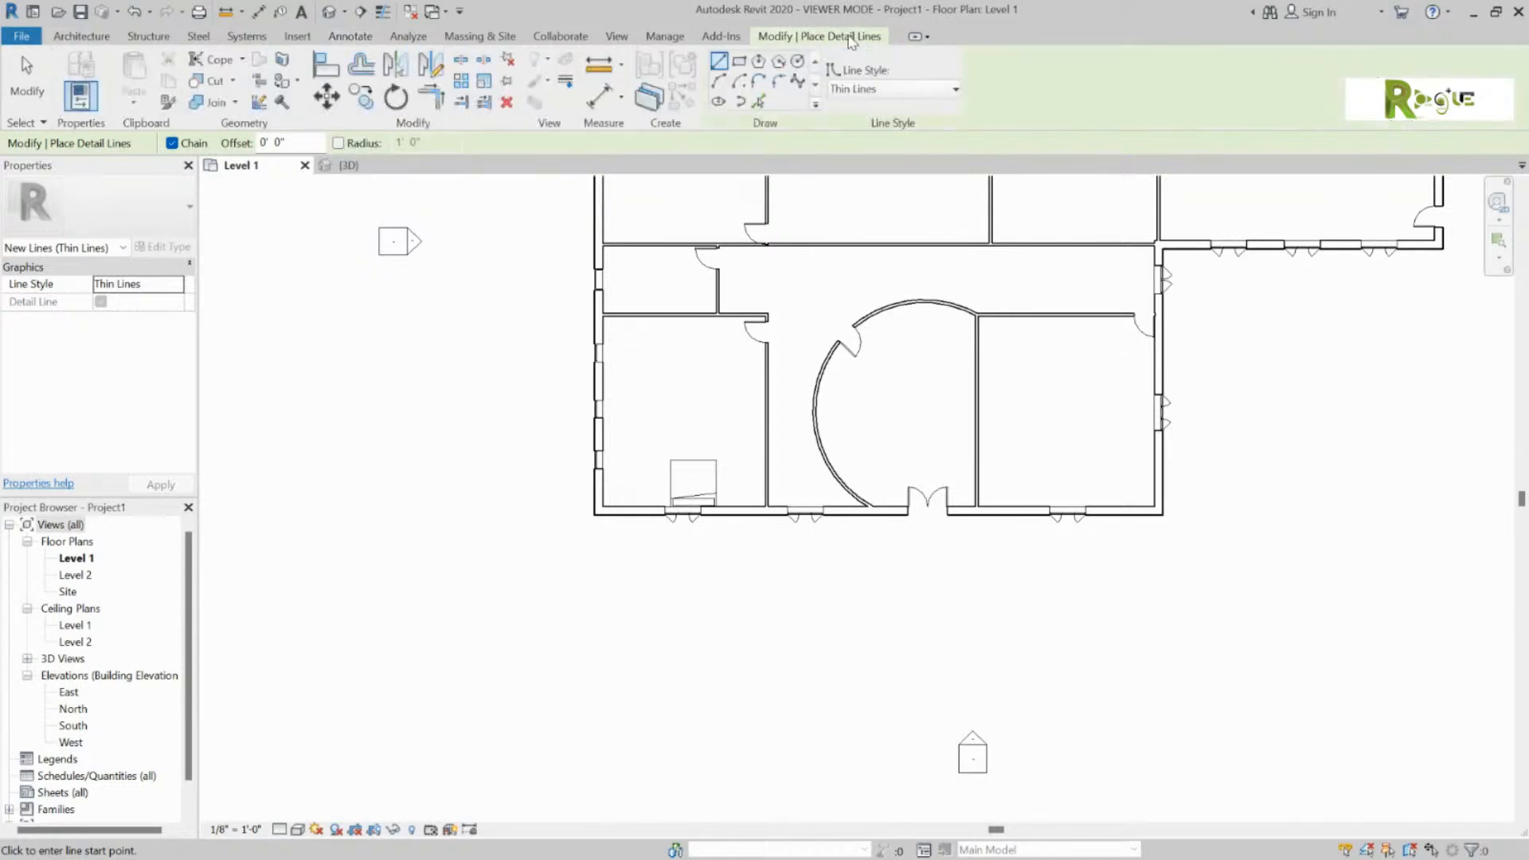
click(719, 83)
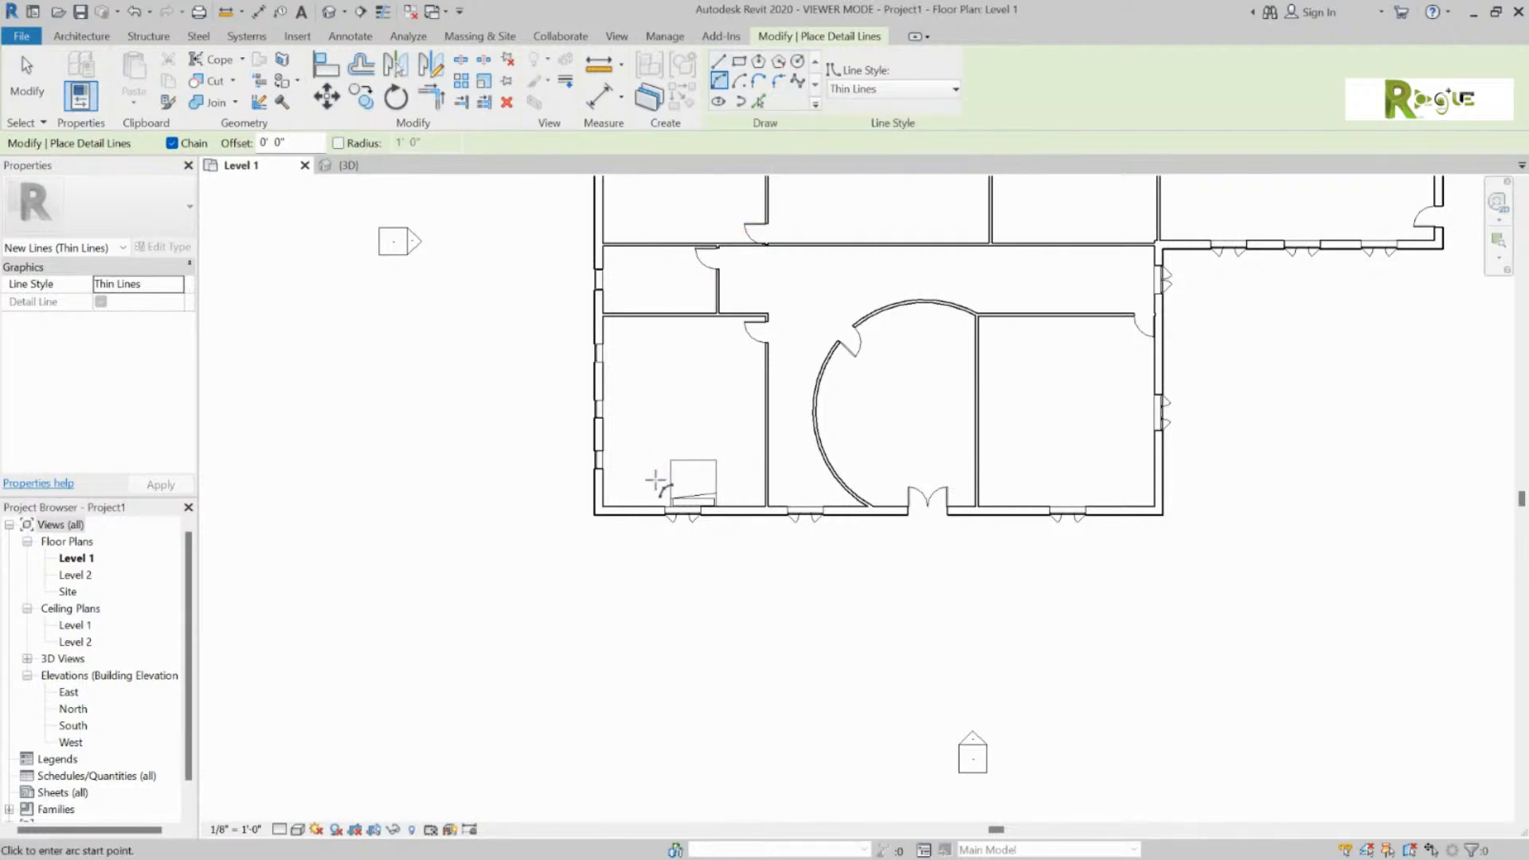
Step: Draw a semicircular detail arc around the king bed between the wall corner and wall
click(634, 497)
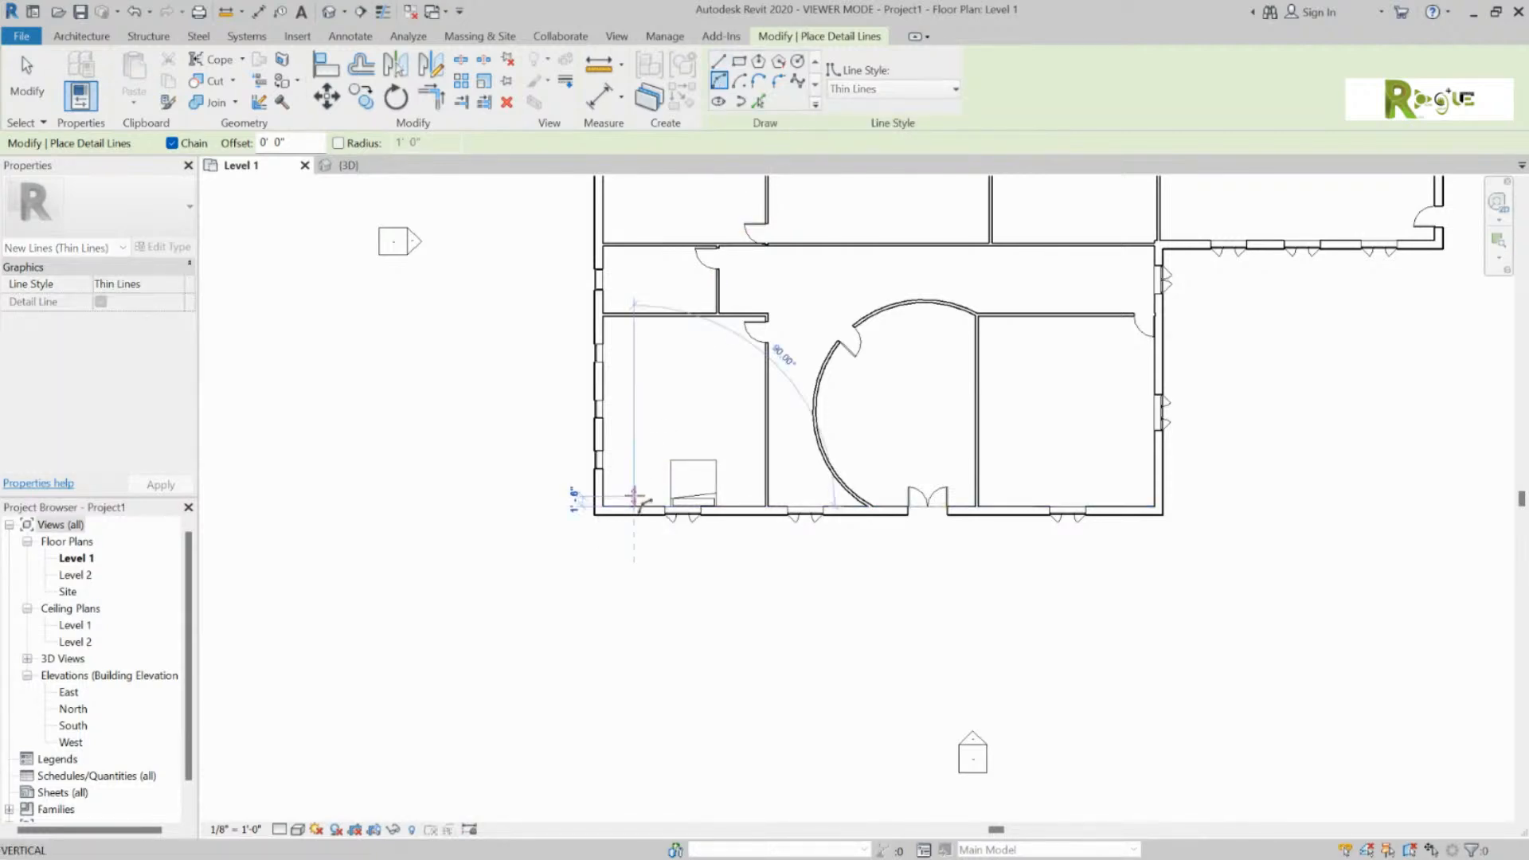
click(743, 503)
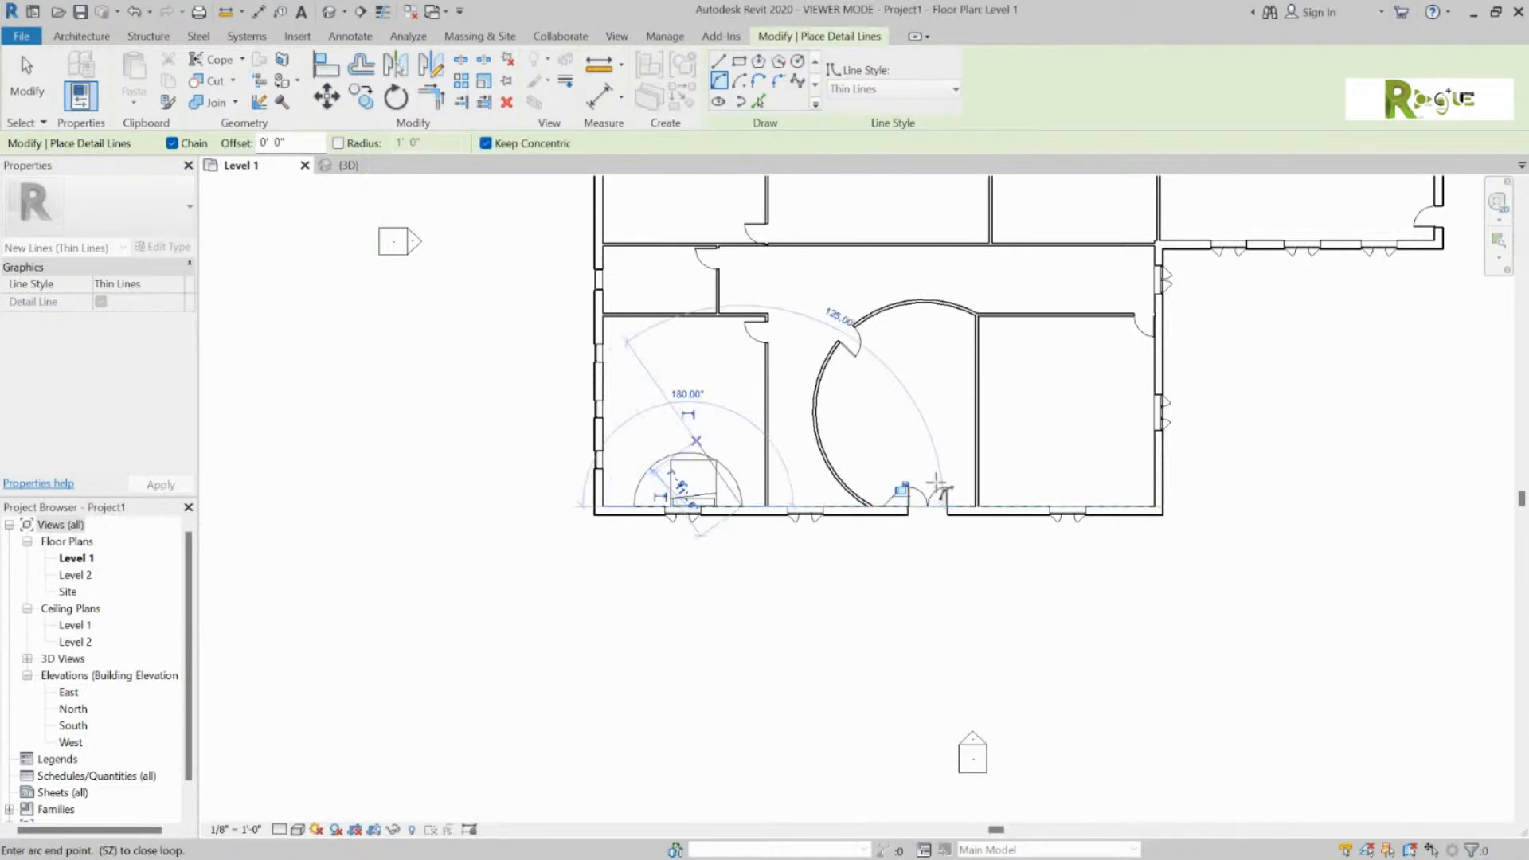
click(690, 448)
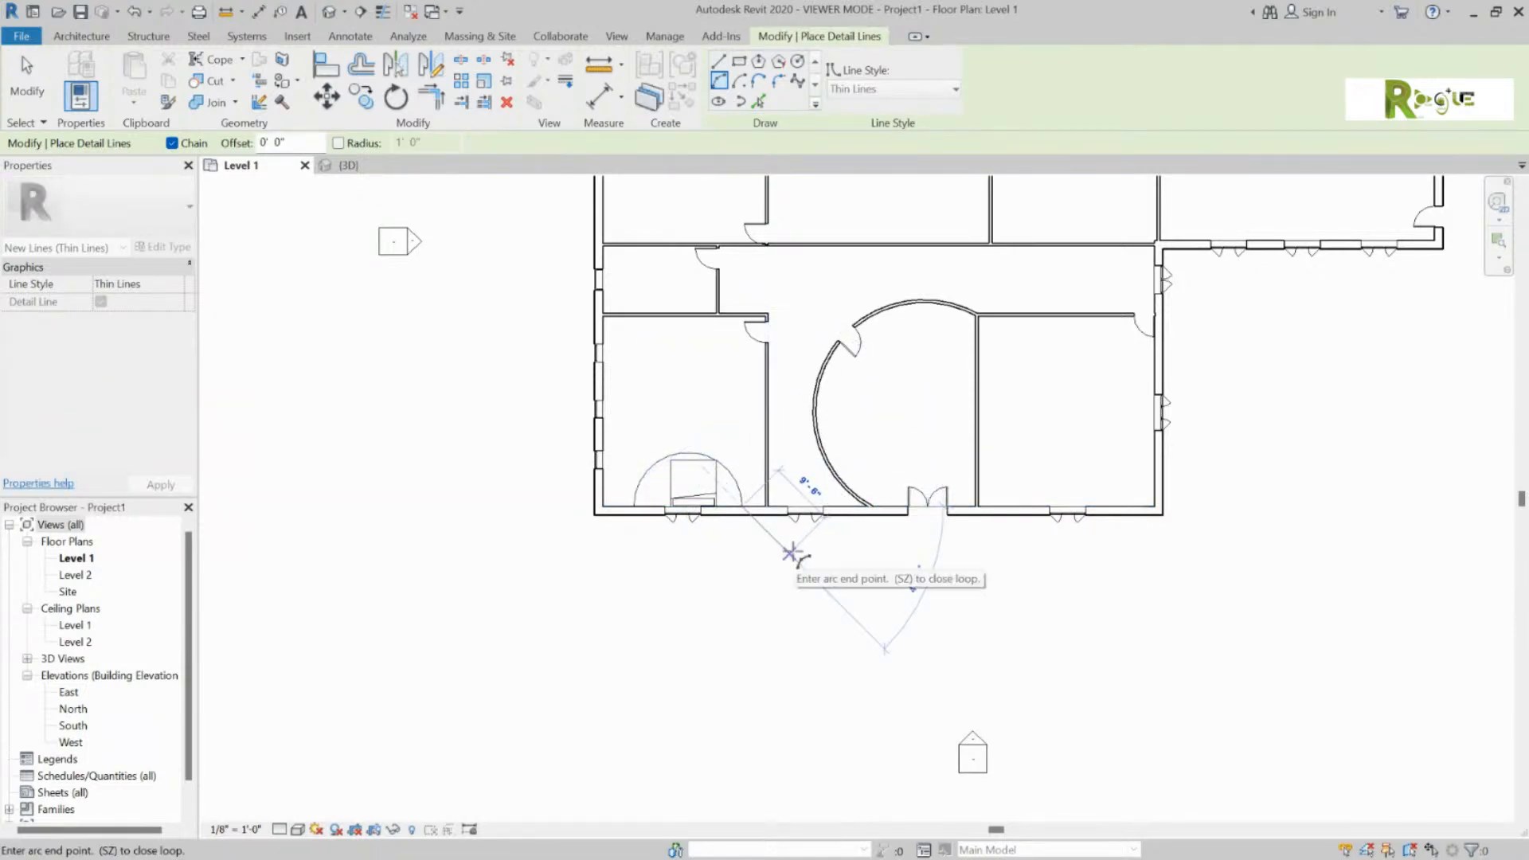
key(Escape)
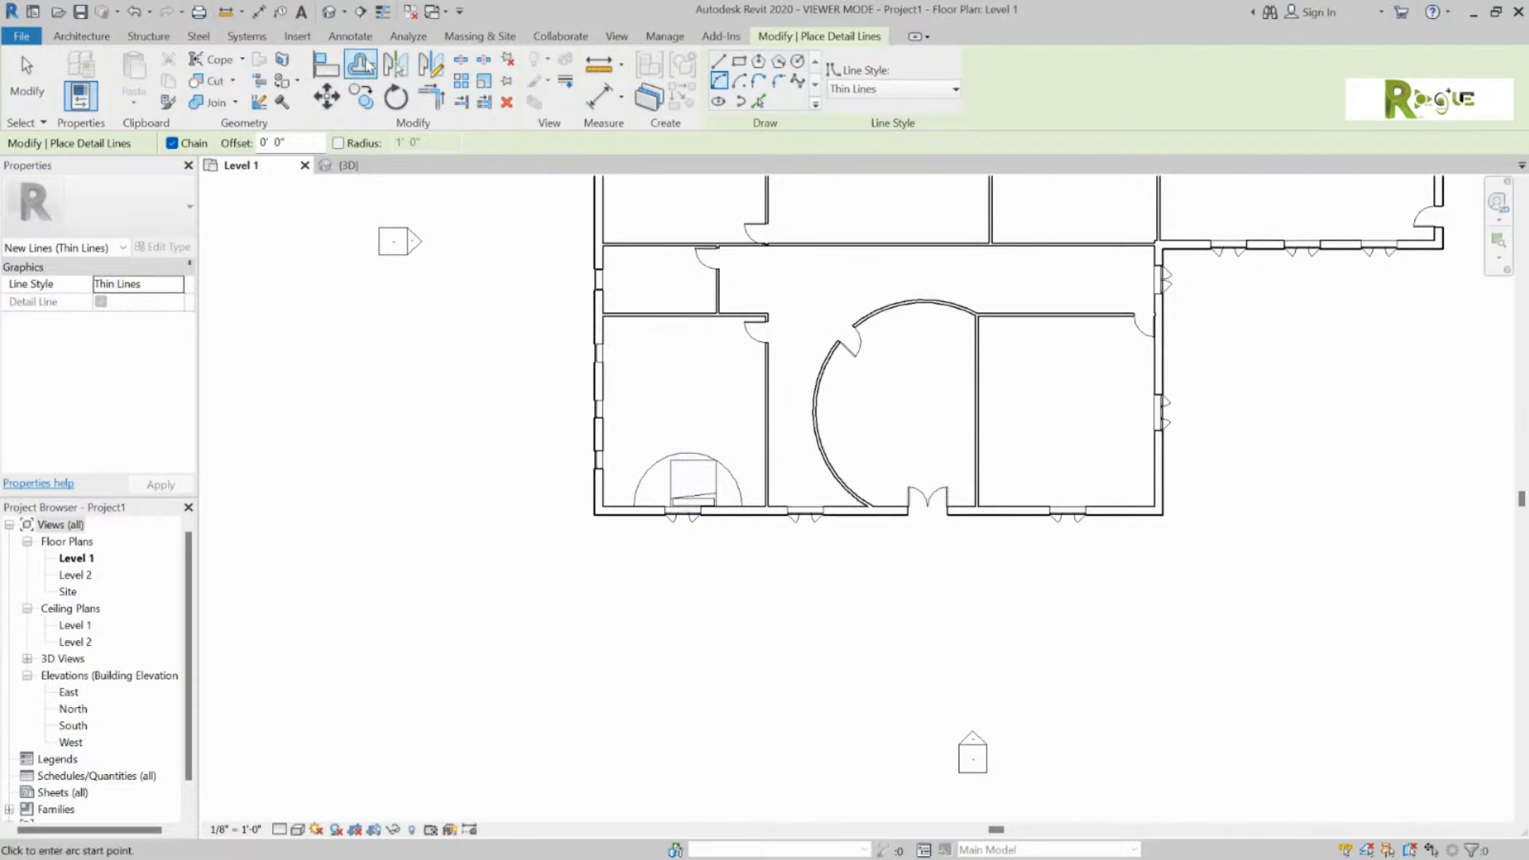
click(82, 37)
Step: Start the Component tool and browse the existing component types
click(213, 84)
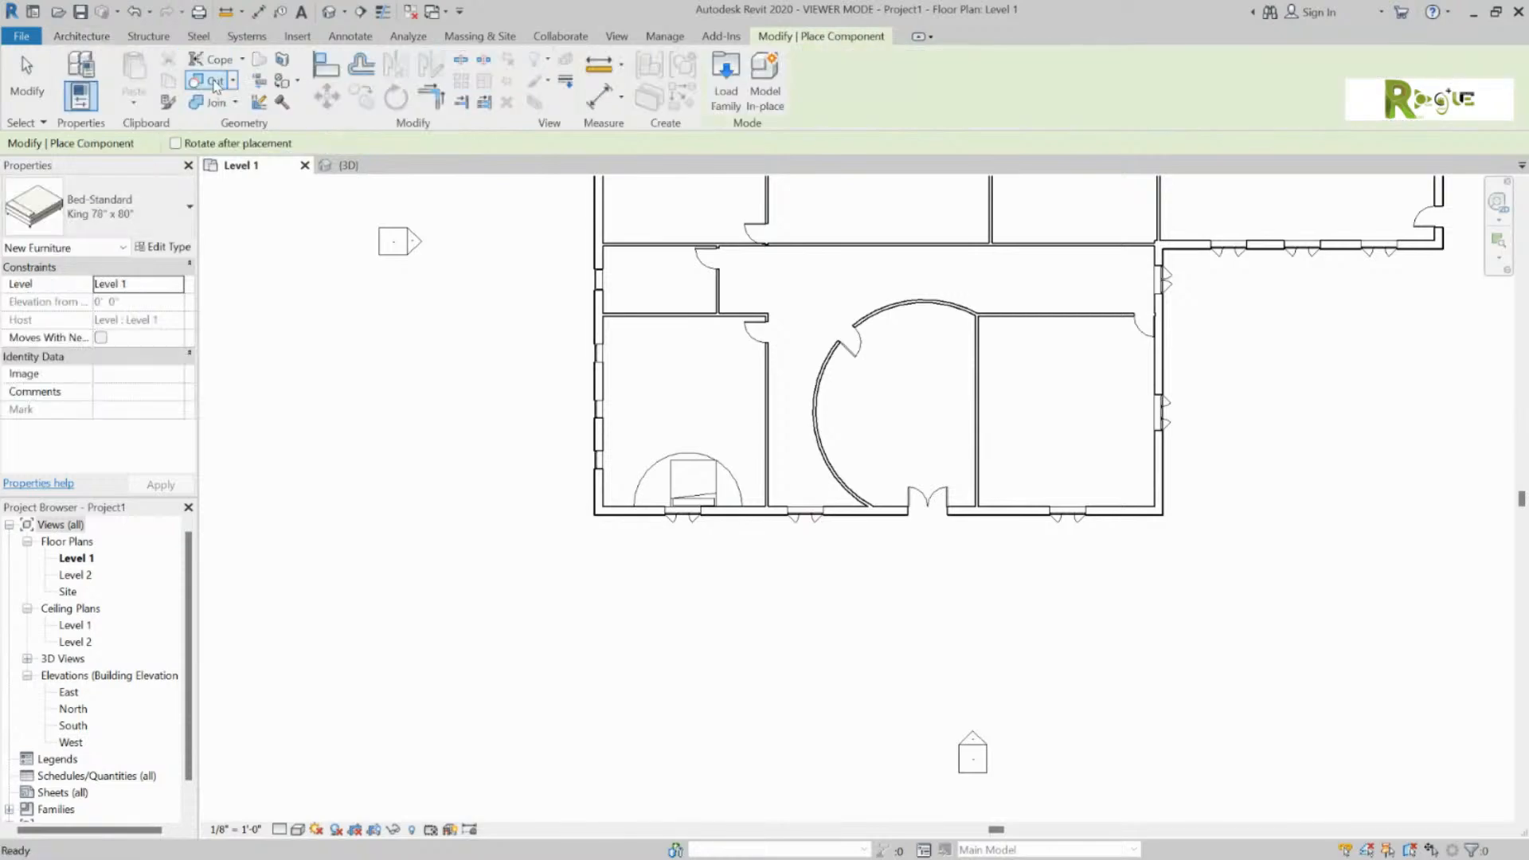
click(119, 209)
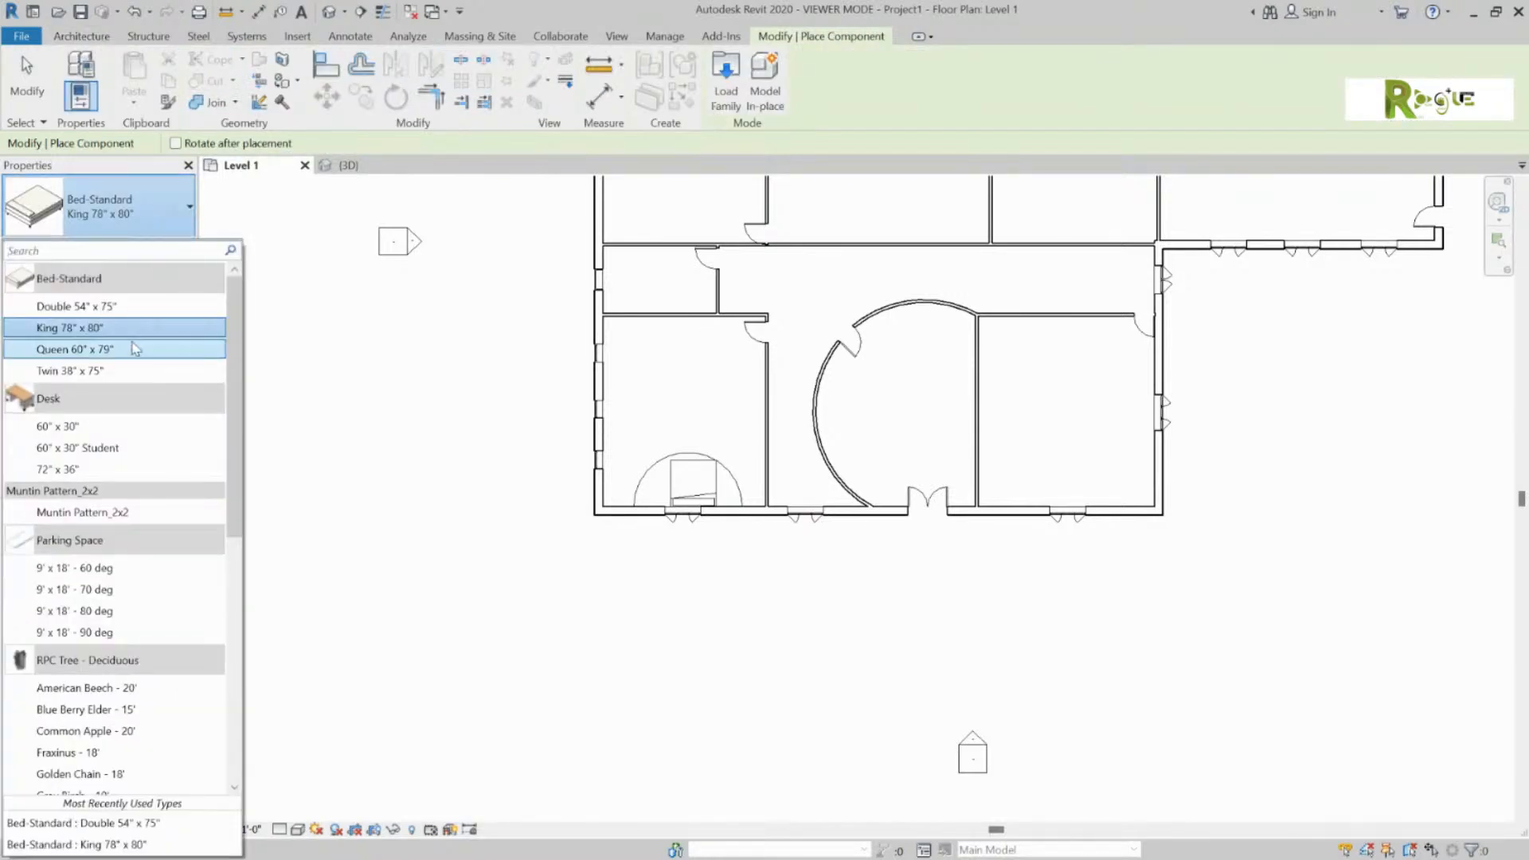
scroll(134, 375, down, 3)
scroll(133, 387, down, 4)
scroll(130, 387, down, 1)
scroll(130, 430, up, 2)
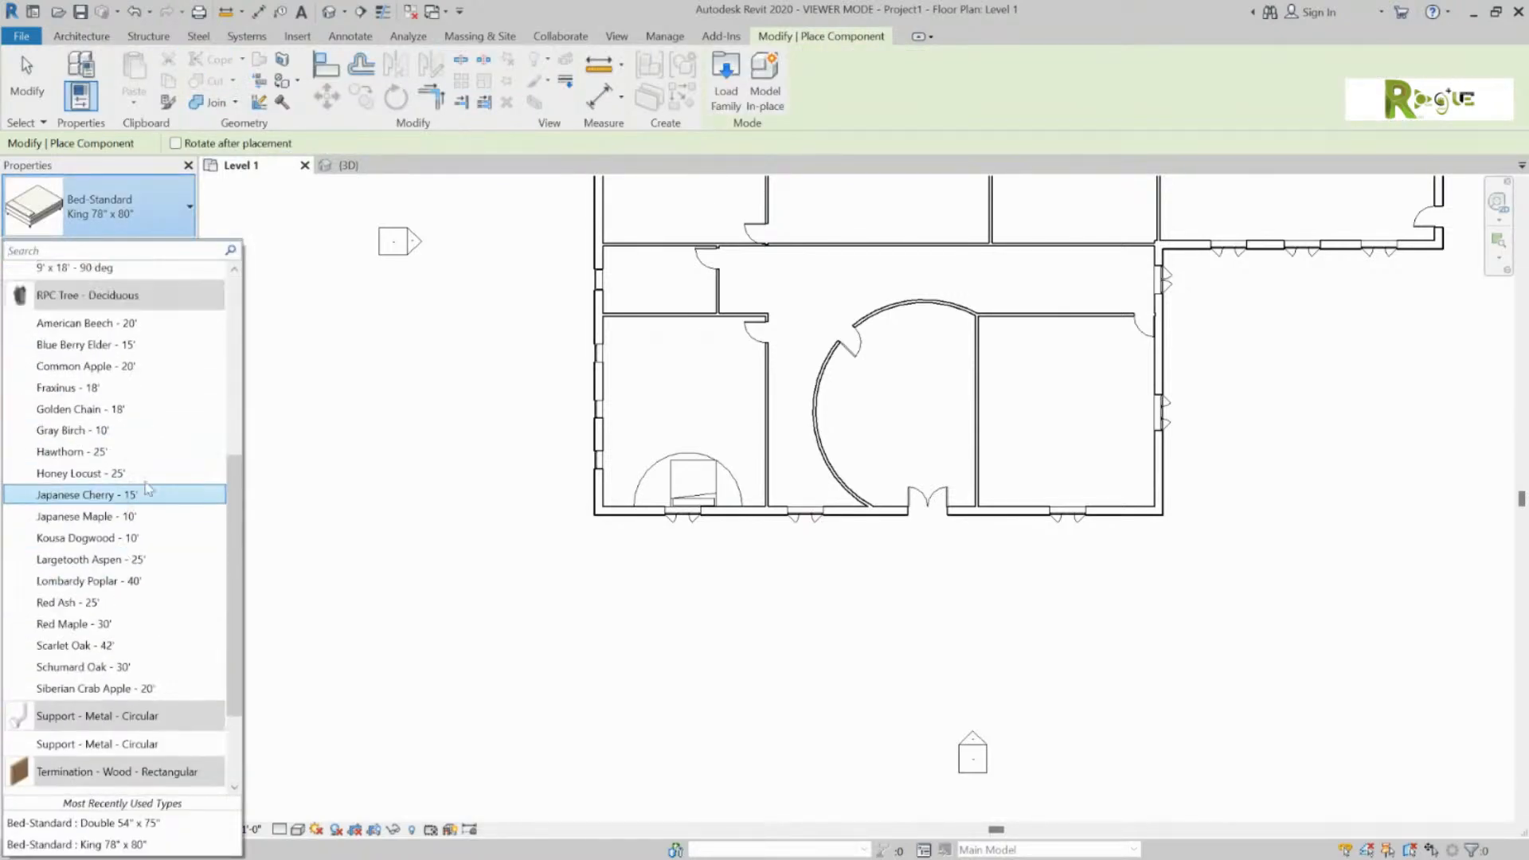
Step: Load Chair-Executive.rfa from the Furniture > Seating library
click(721, 99)
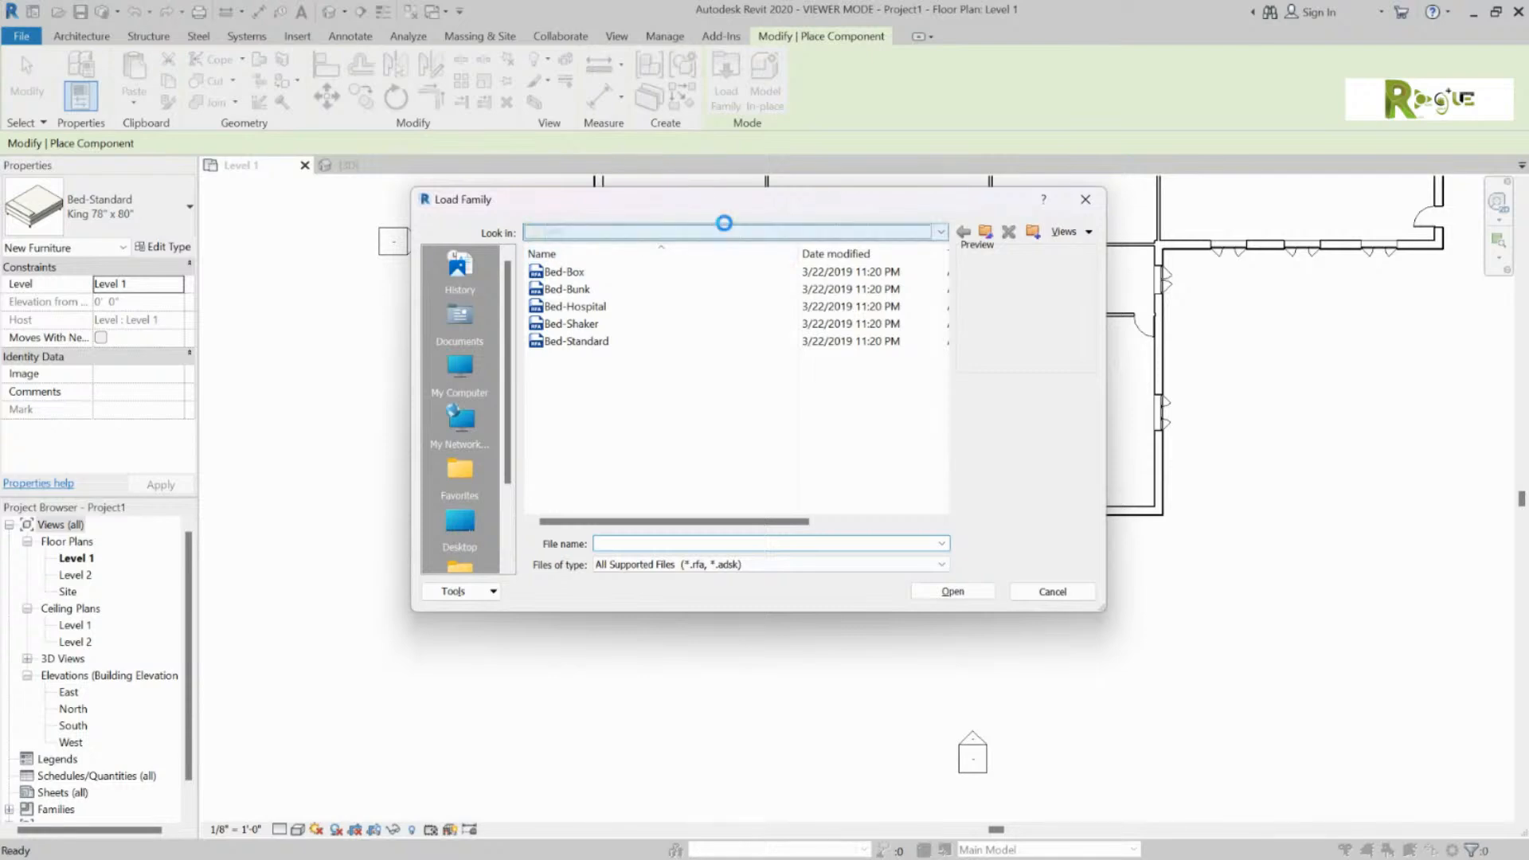
click(721, 231)
click(675, 363)
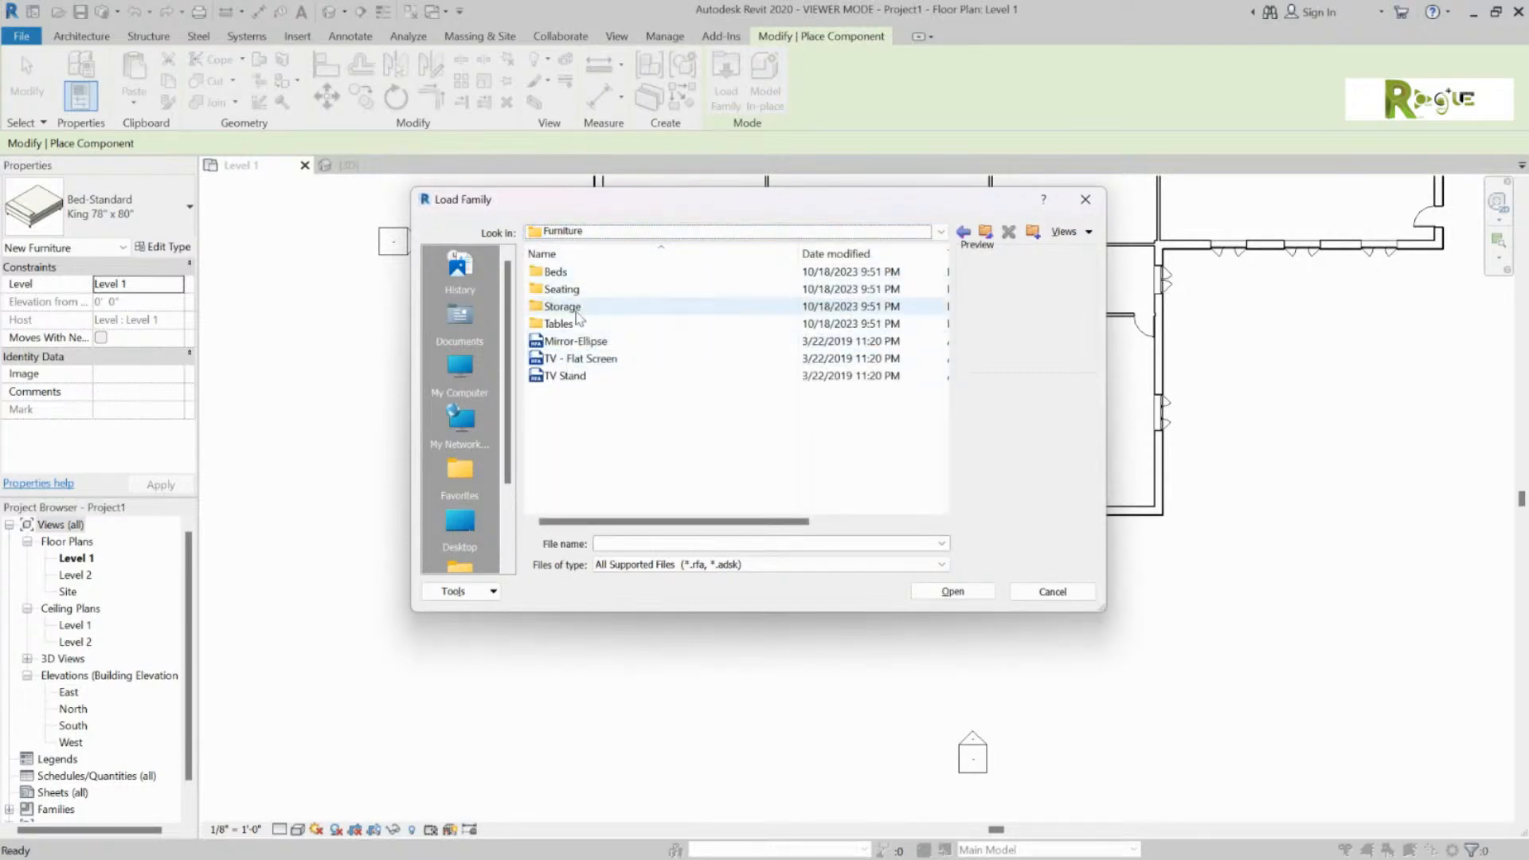
click(562, 289)
click(952, 591)
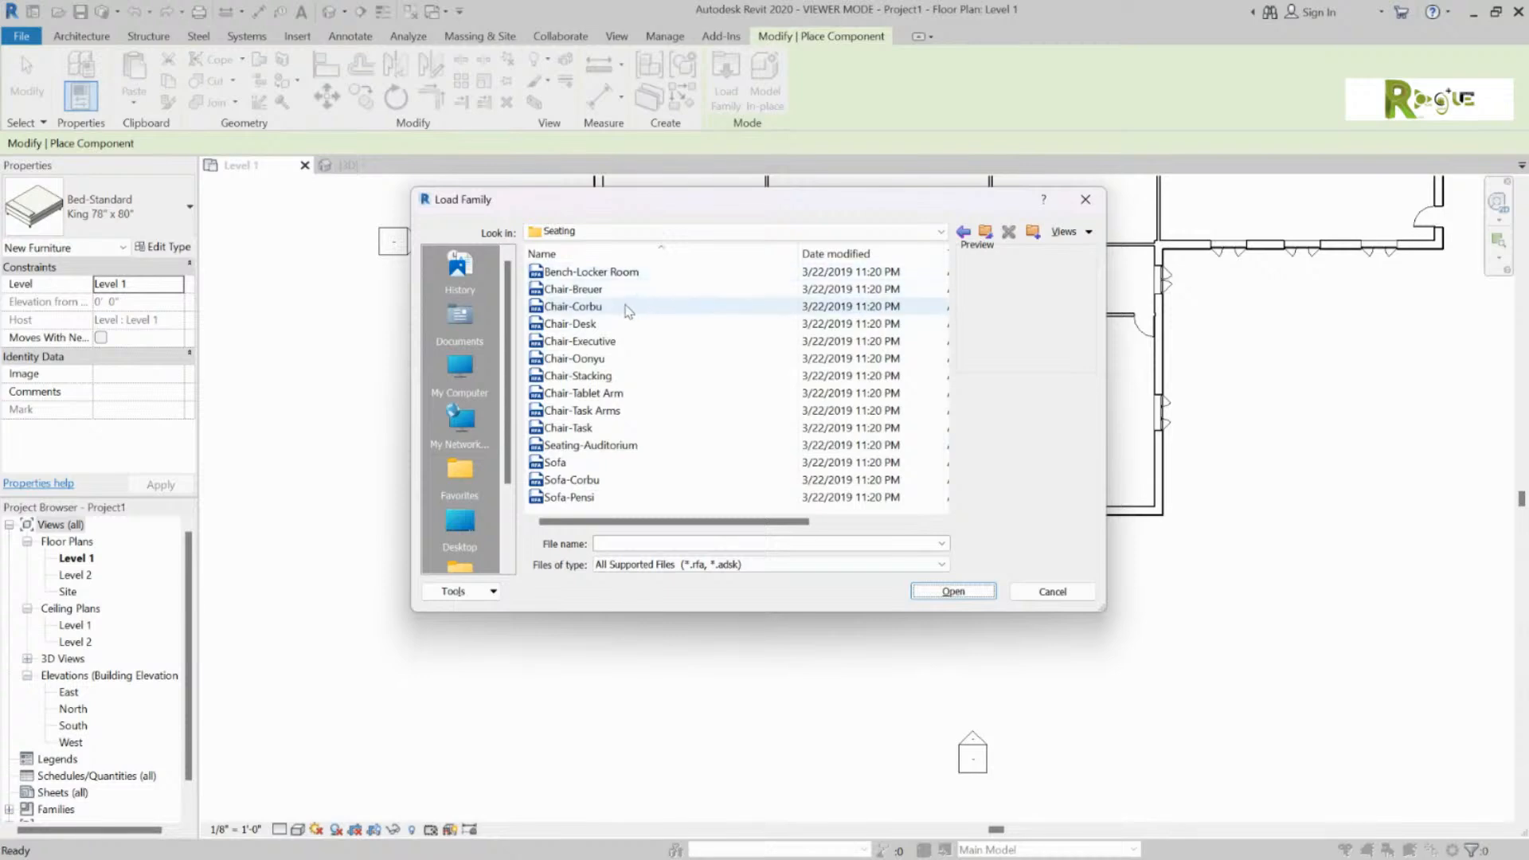
click(607, 325)
click(650, 342)
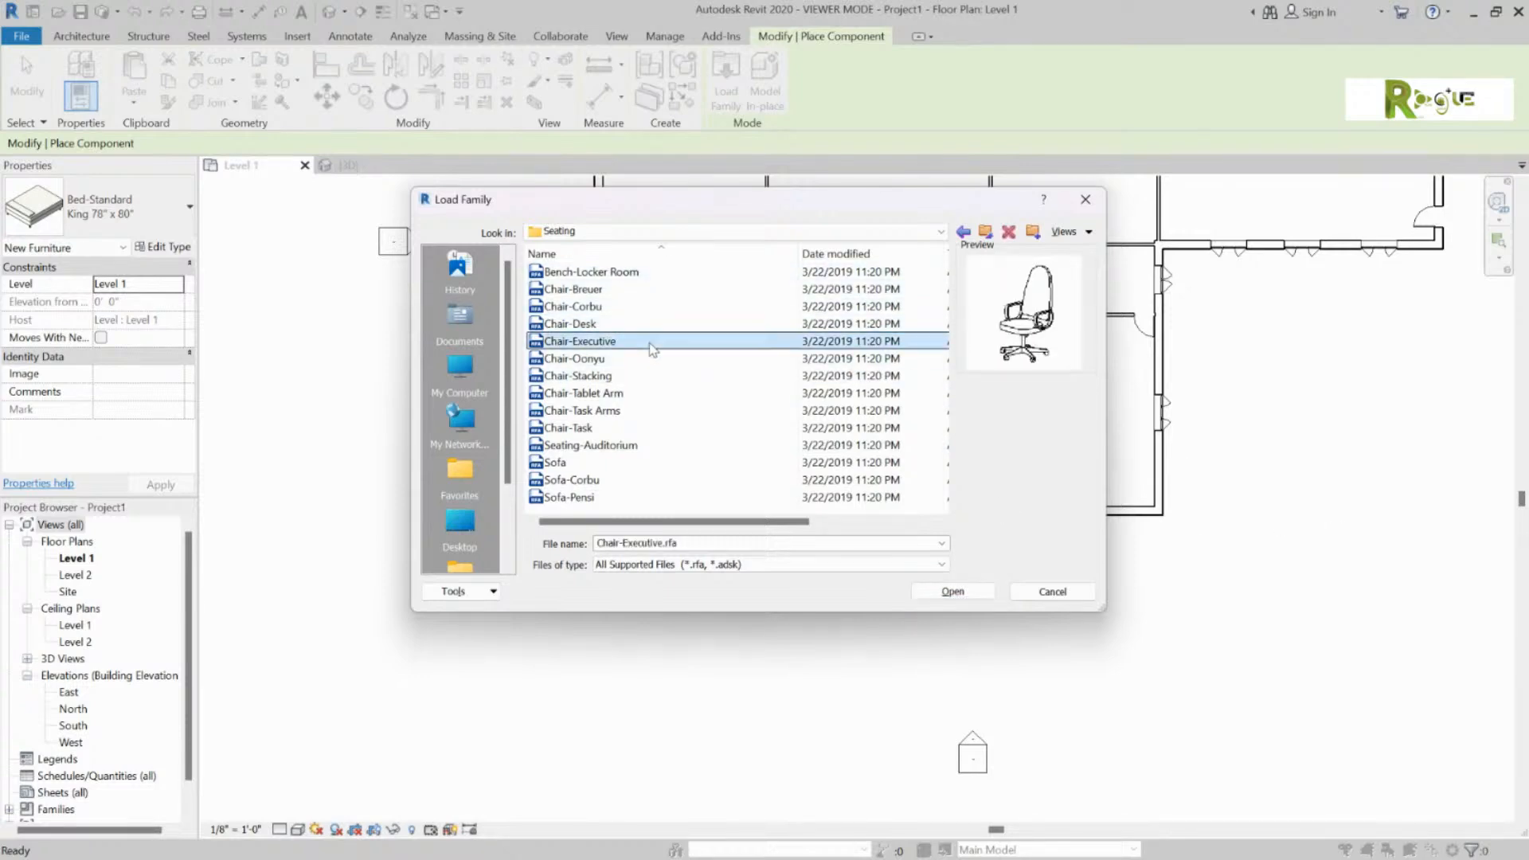
click(952, 591)
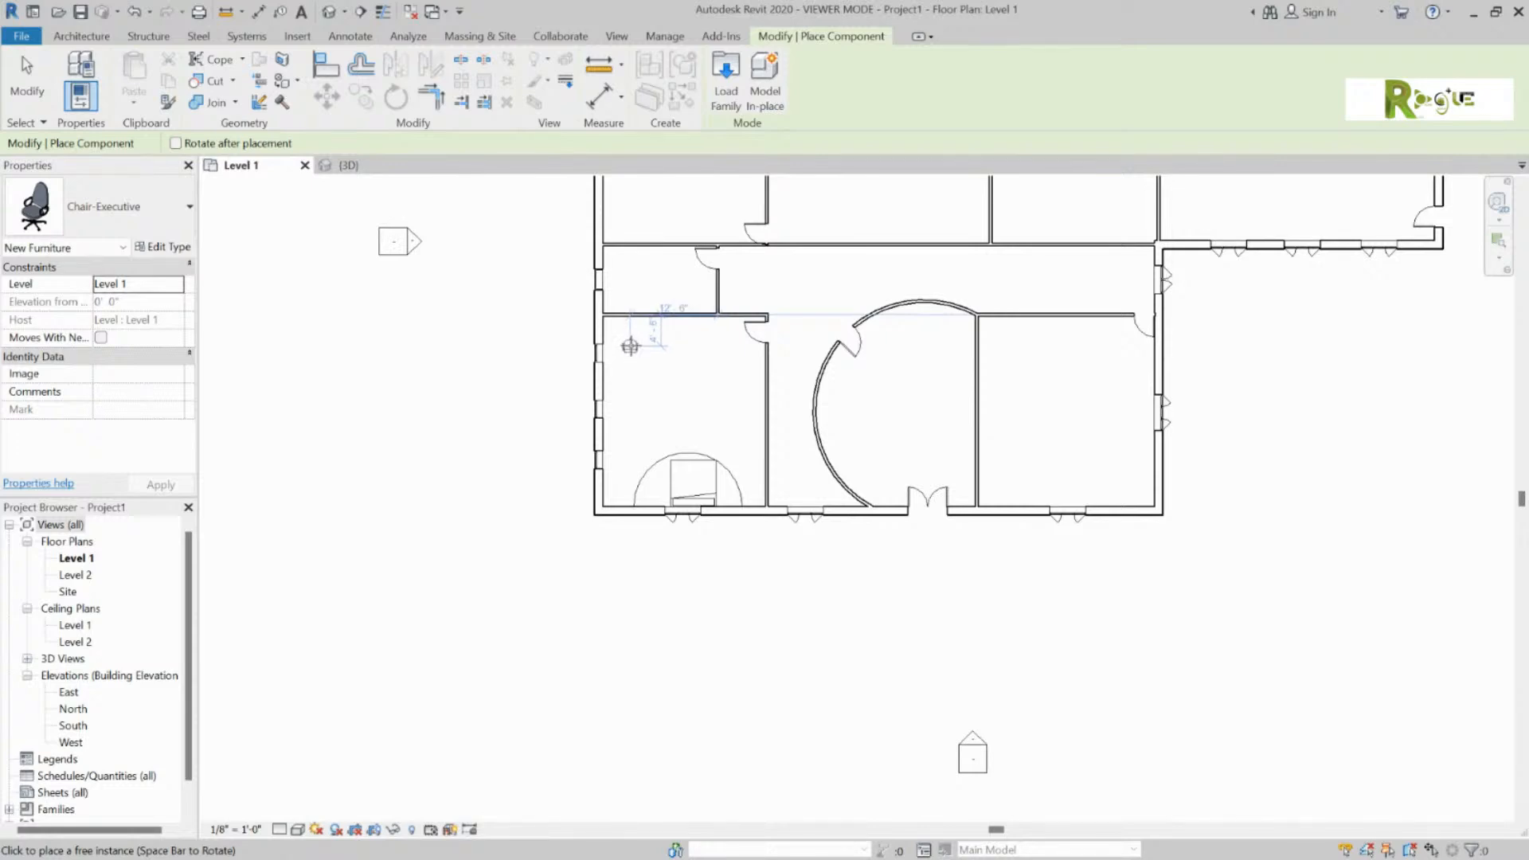
Step: Rotate the executive chair and place seven chairs along the arc around the bed
scroll(628, 431, down, 3)
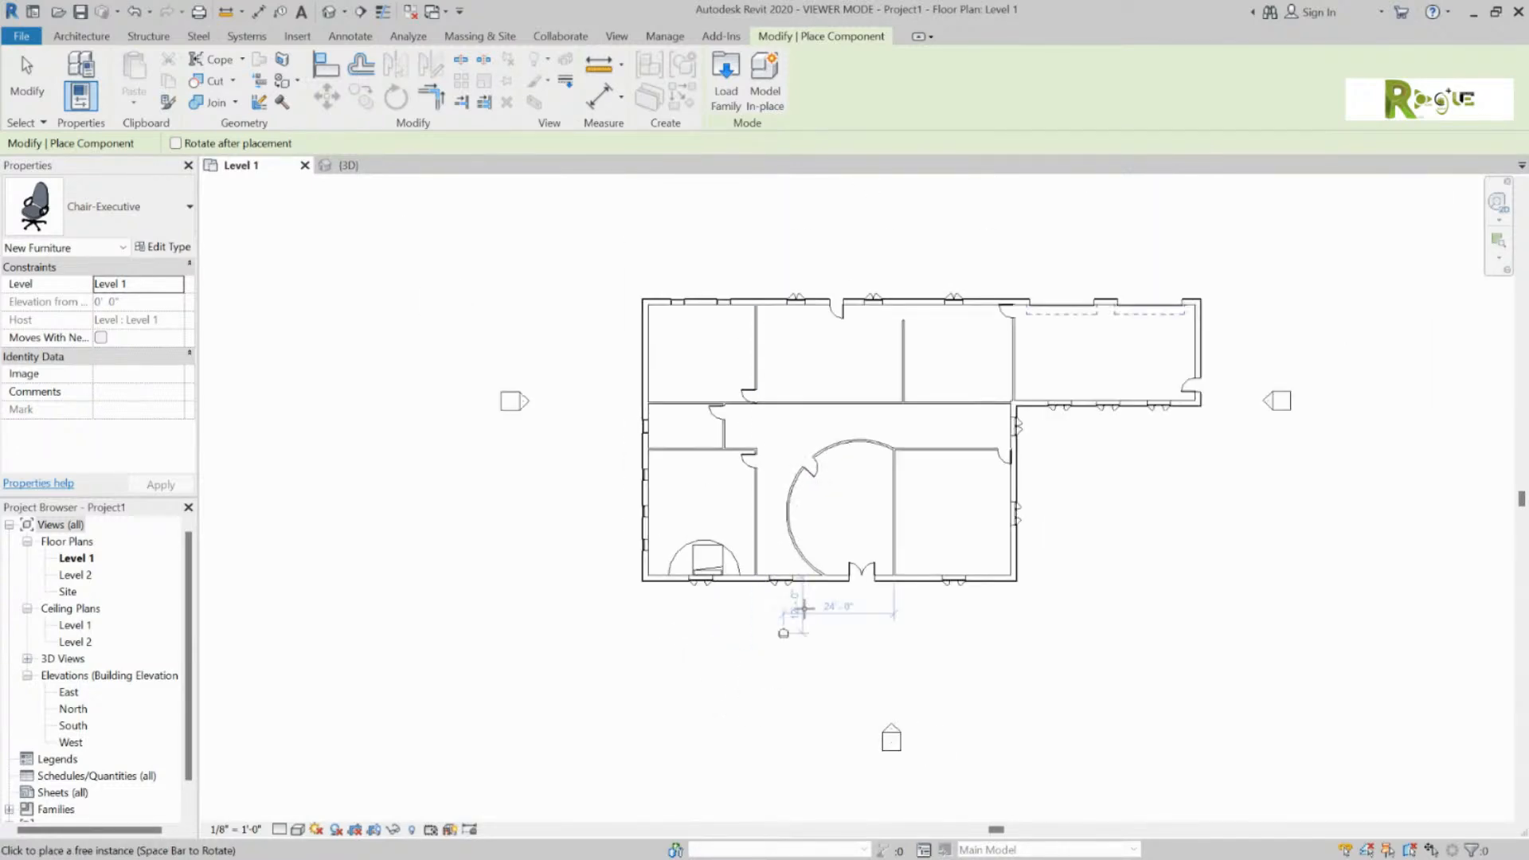
scroll(699, 546, up, 5)
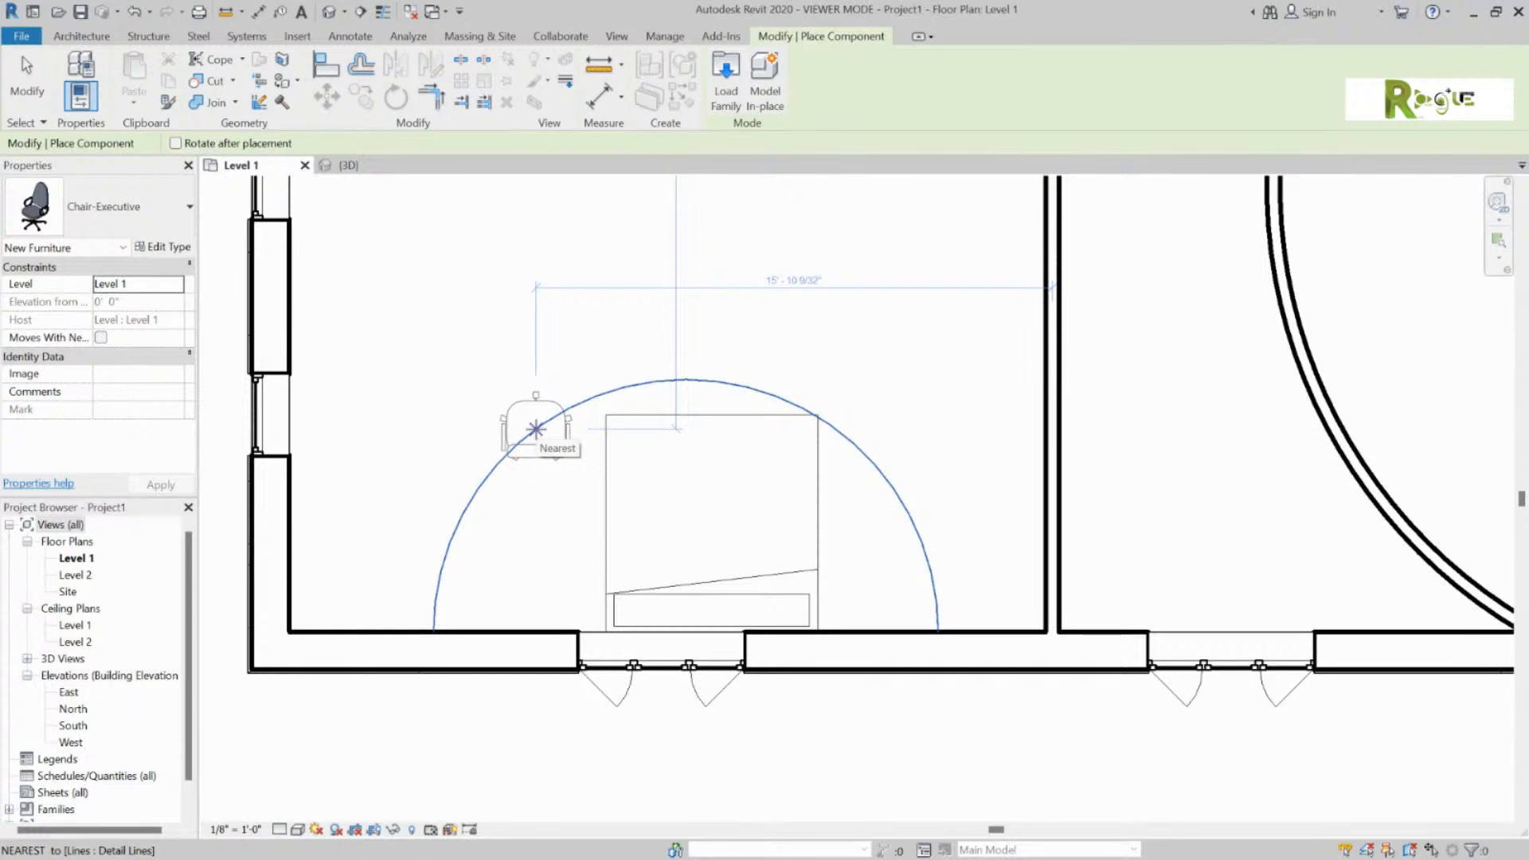
key(space)
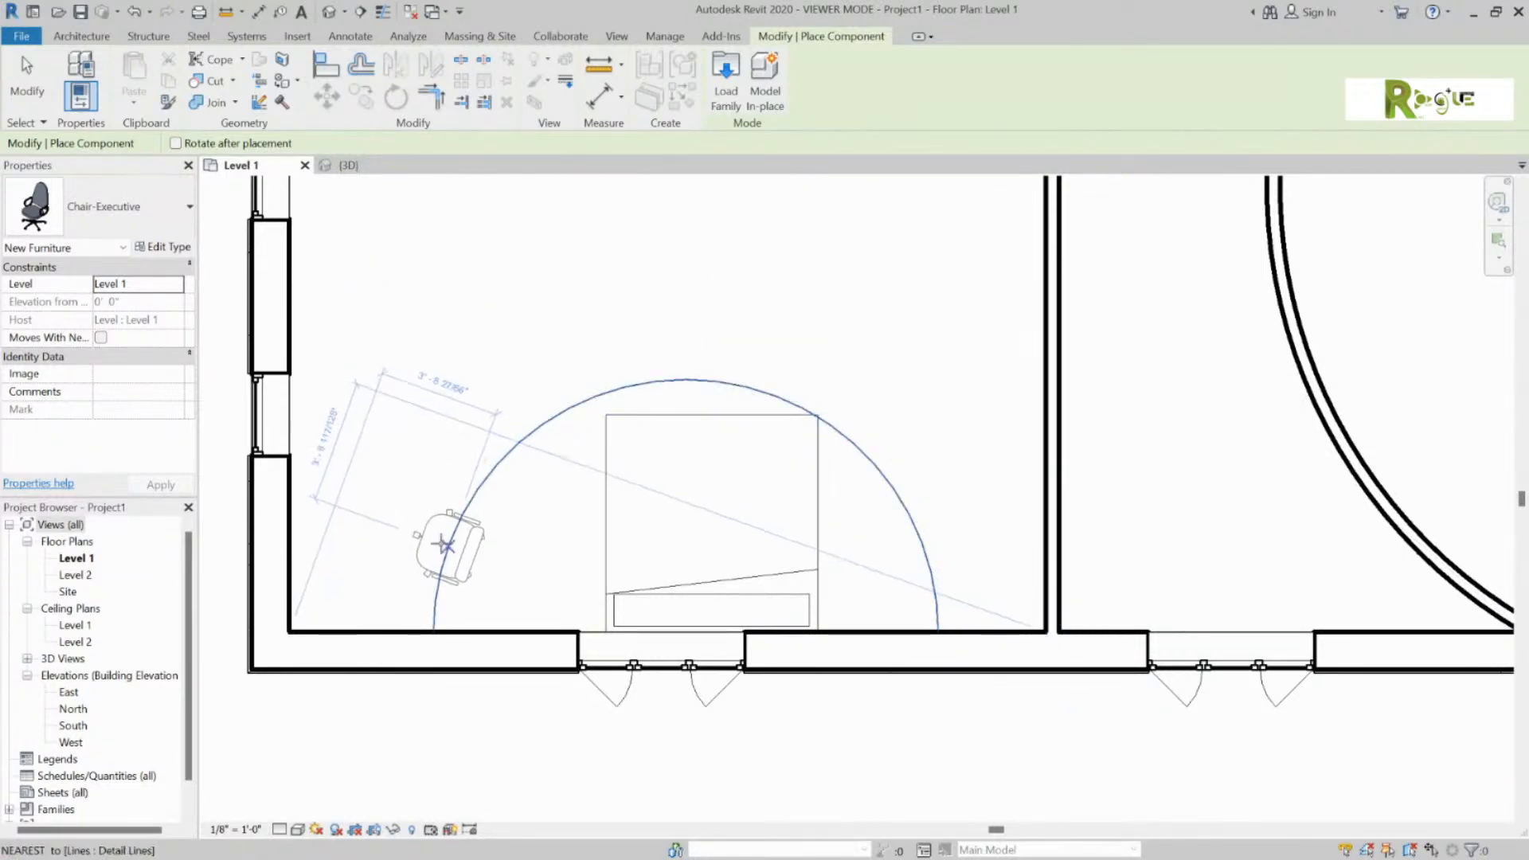
click(446, 561)
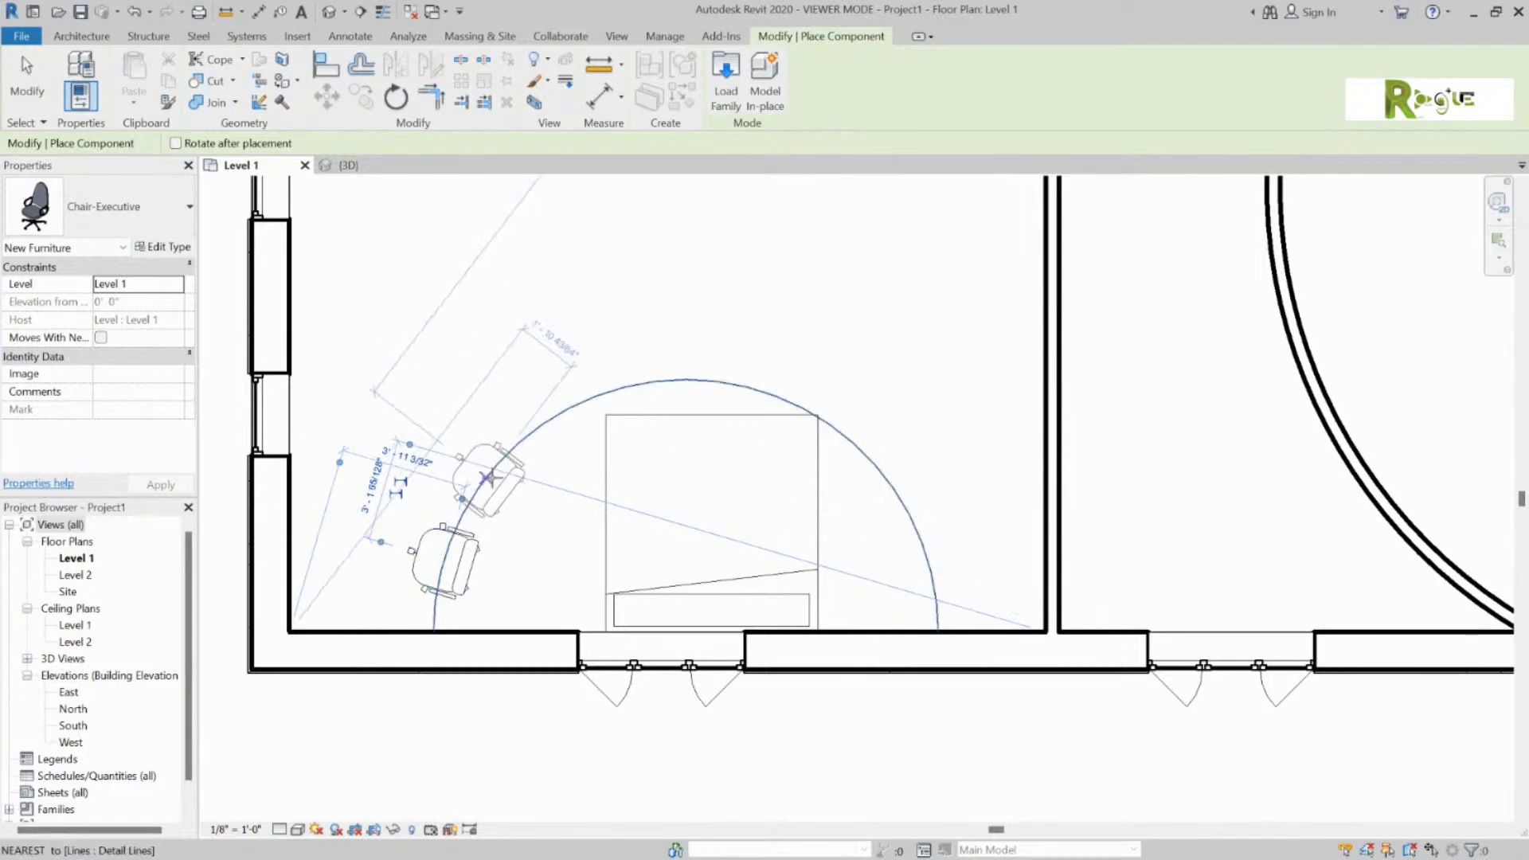
click(488, 478)
click(572, 408)
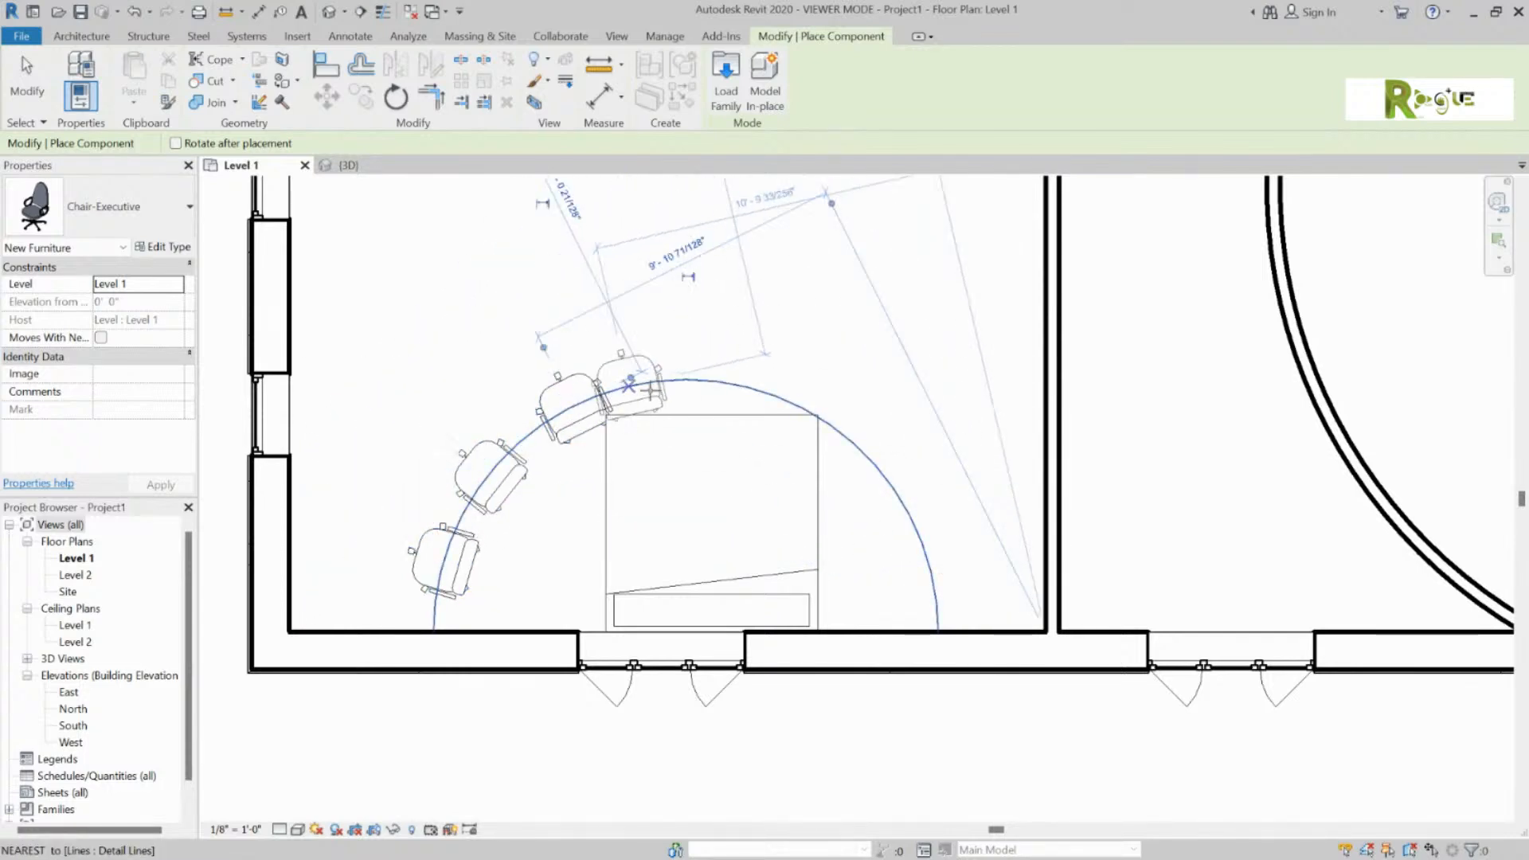
click(686, 381)
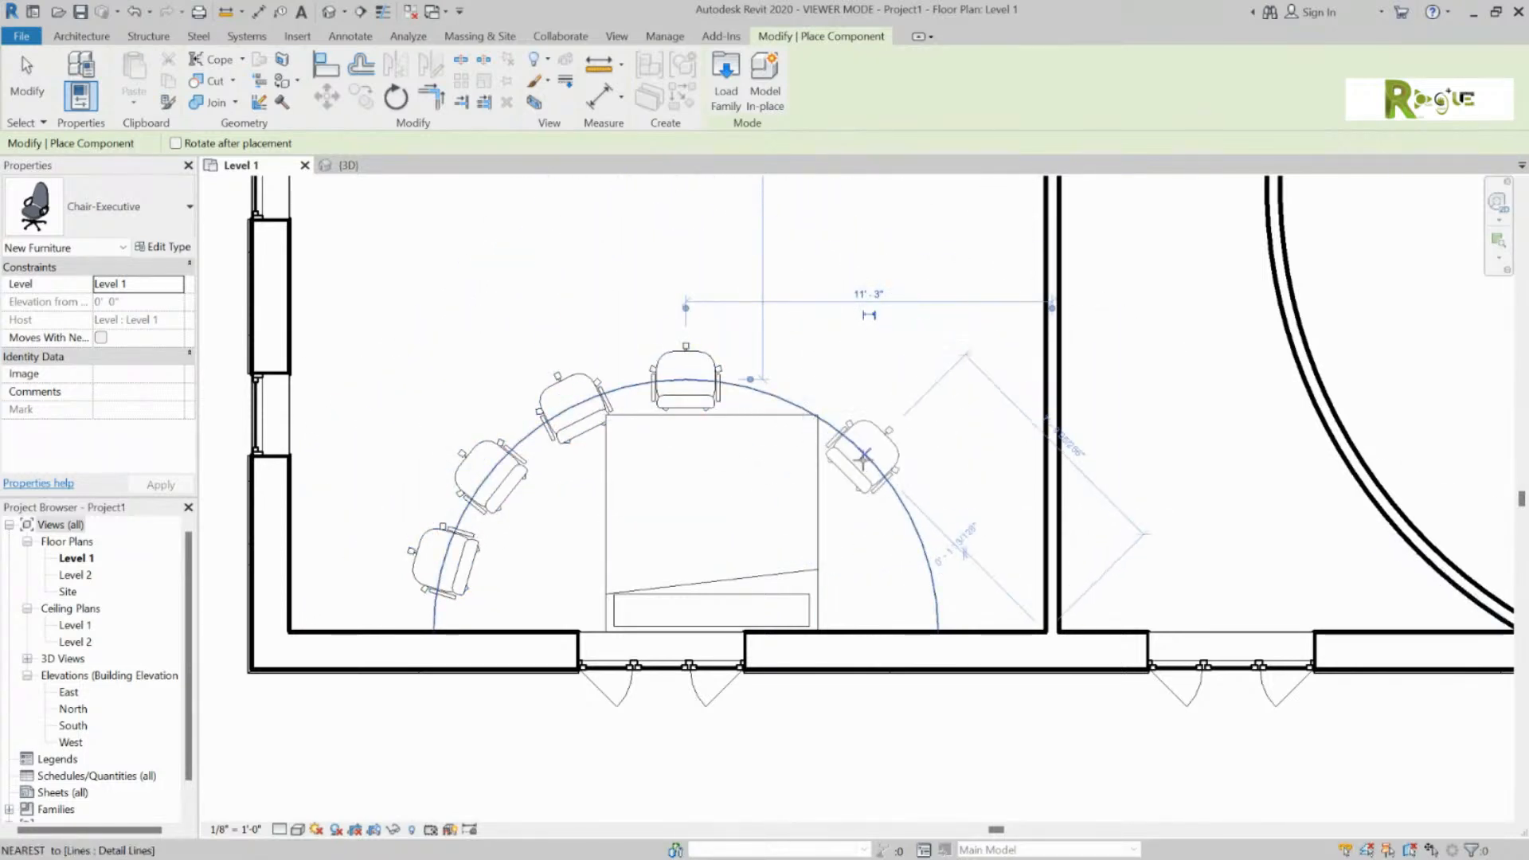
click(863, 458)
click(913, 530)
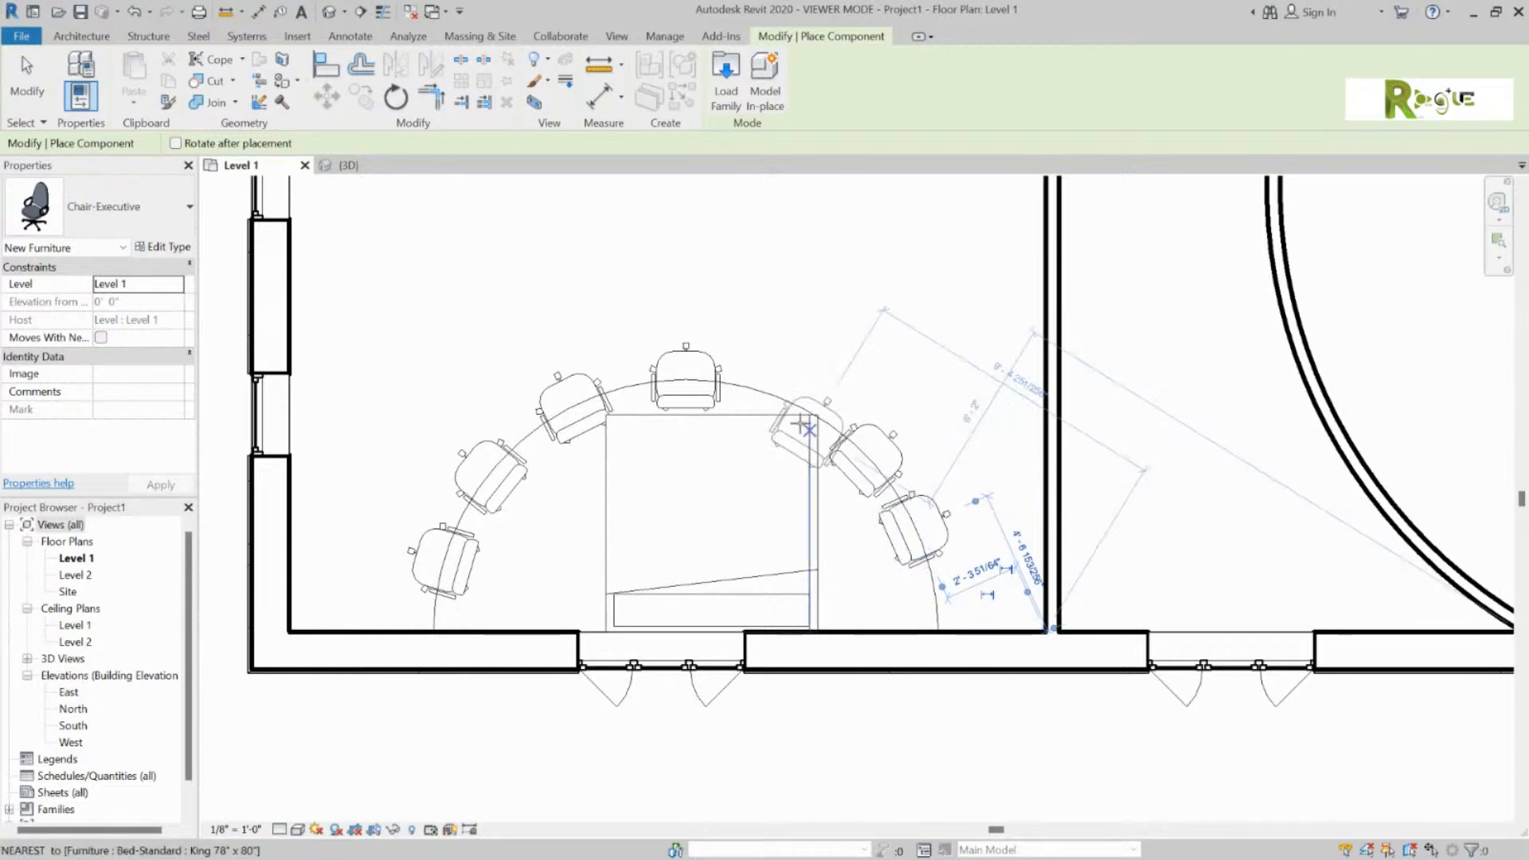
click(784, 392)
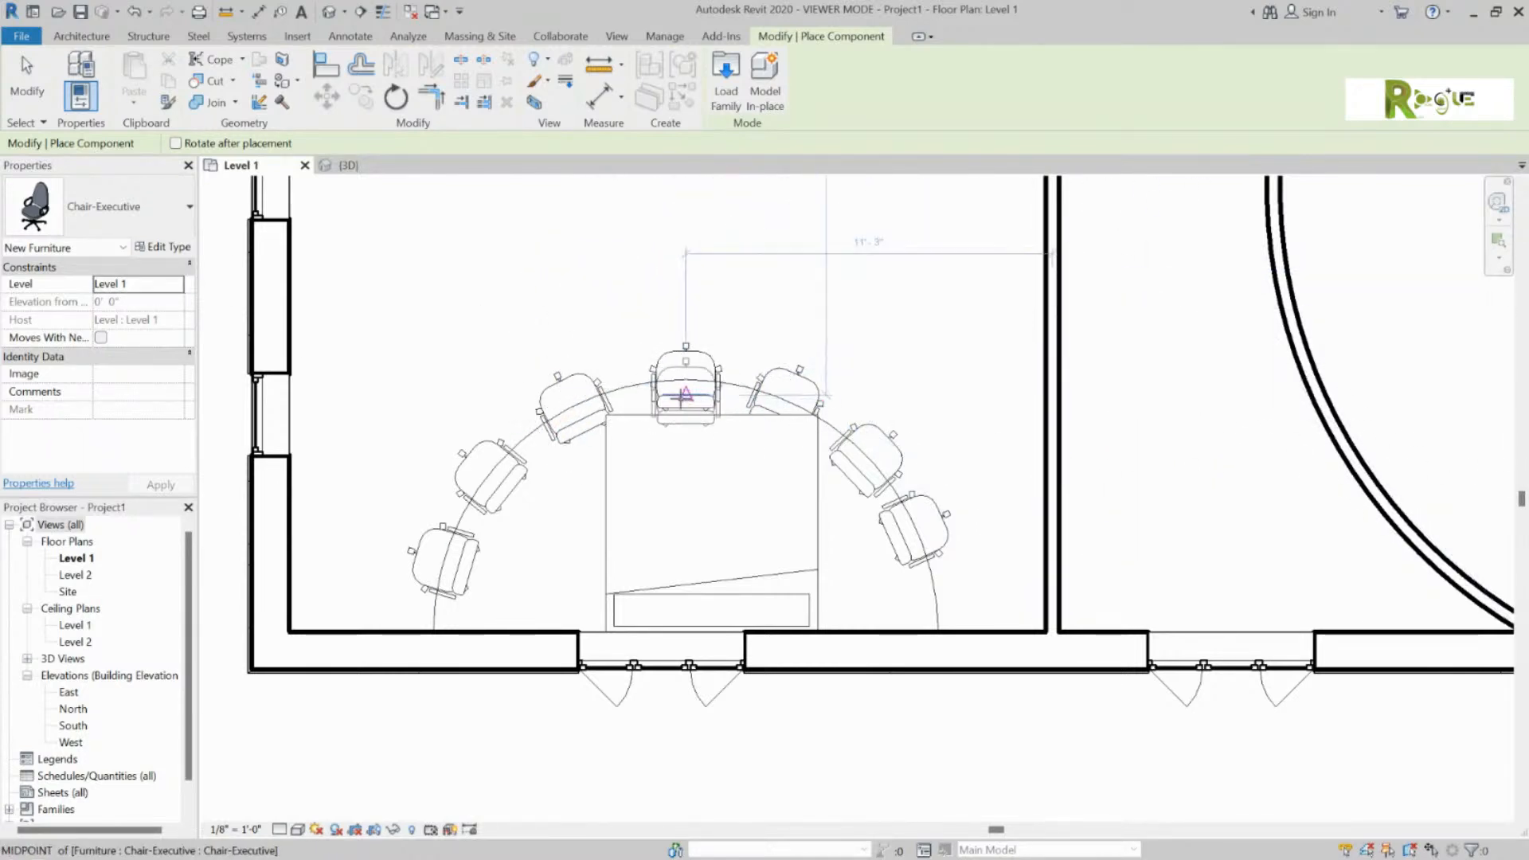
key(Escape)
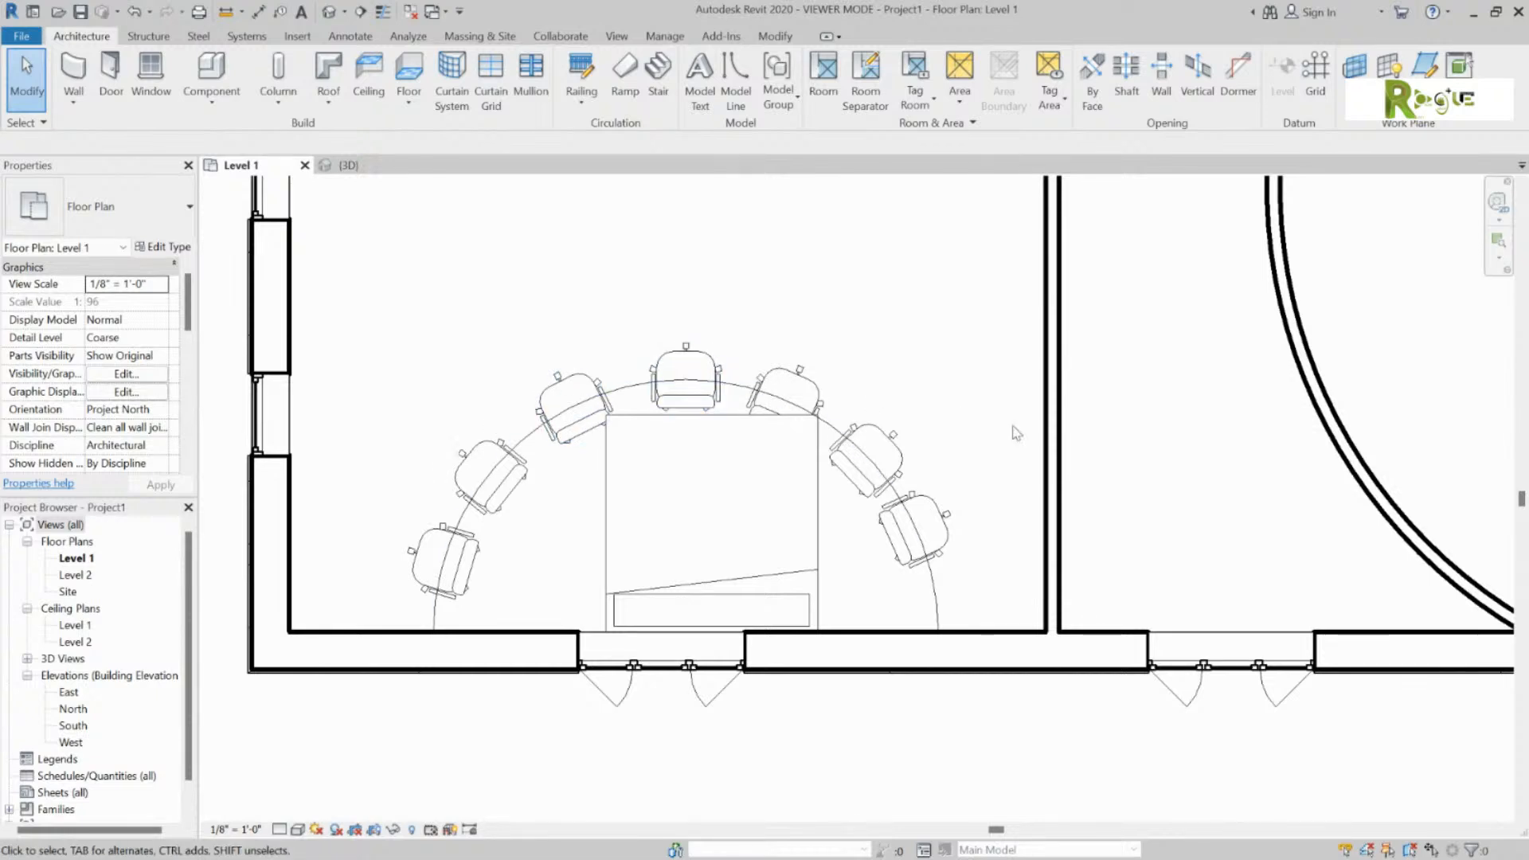
Step: Start another component and open Load Family at the US Imperial library
scroll(622, 755, down, 3)
scroll(622, 755, down, 3)
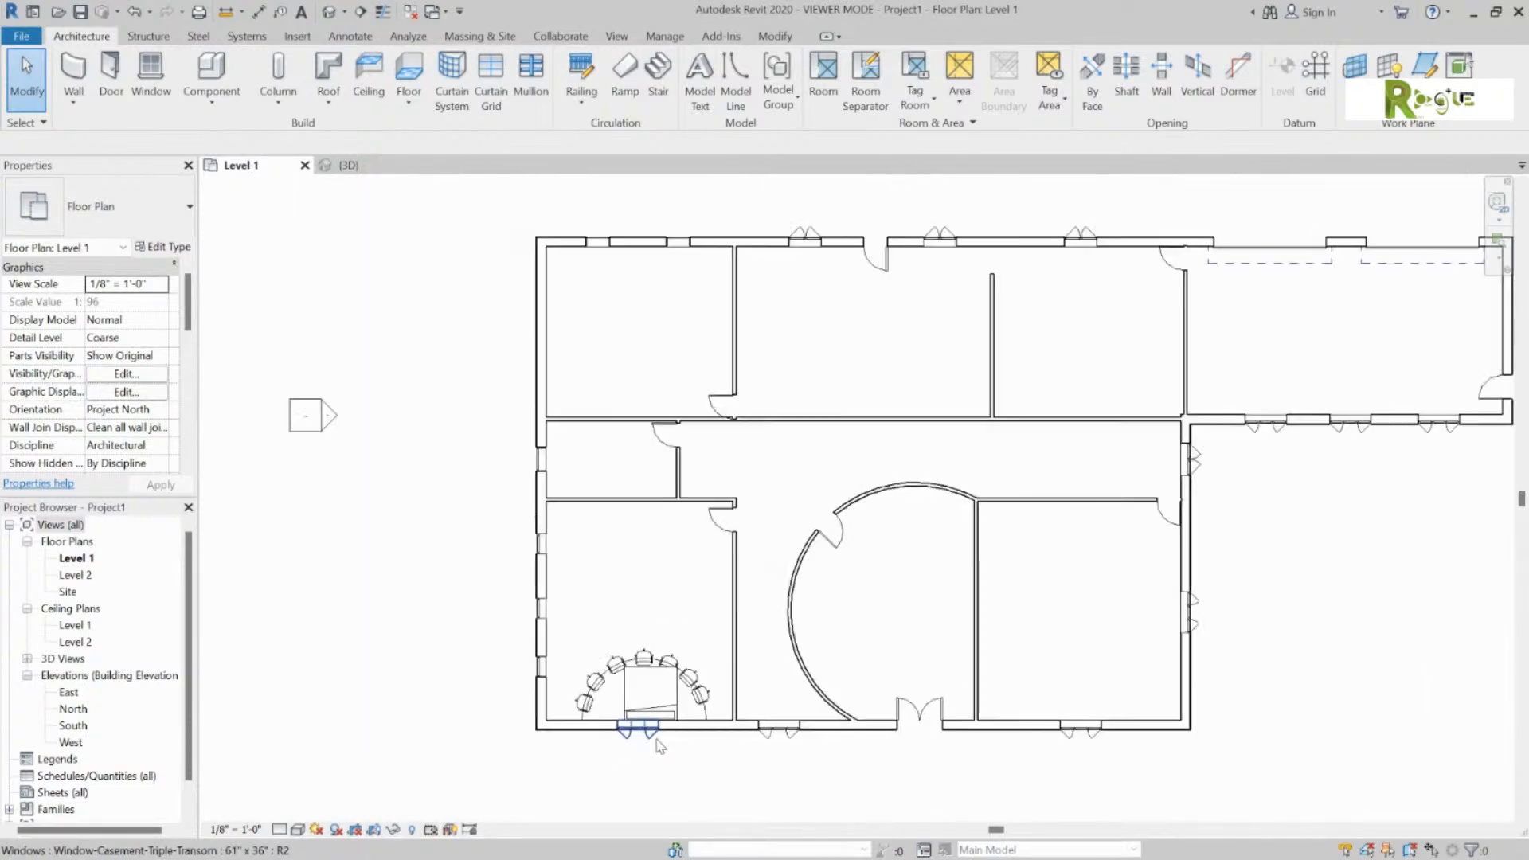
click(212, 90)
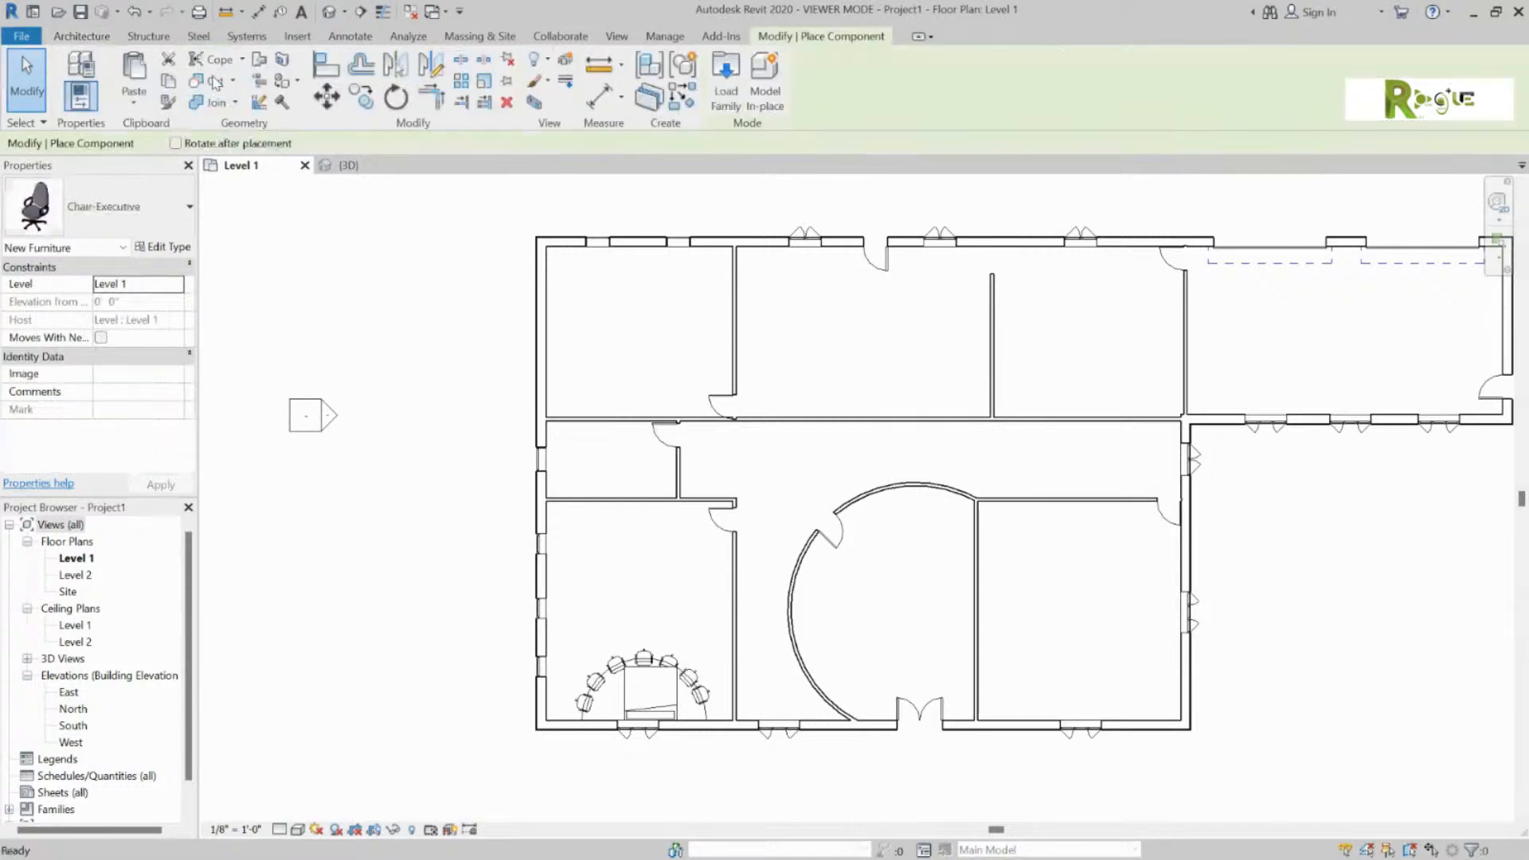
click(732, 60)
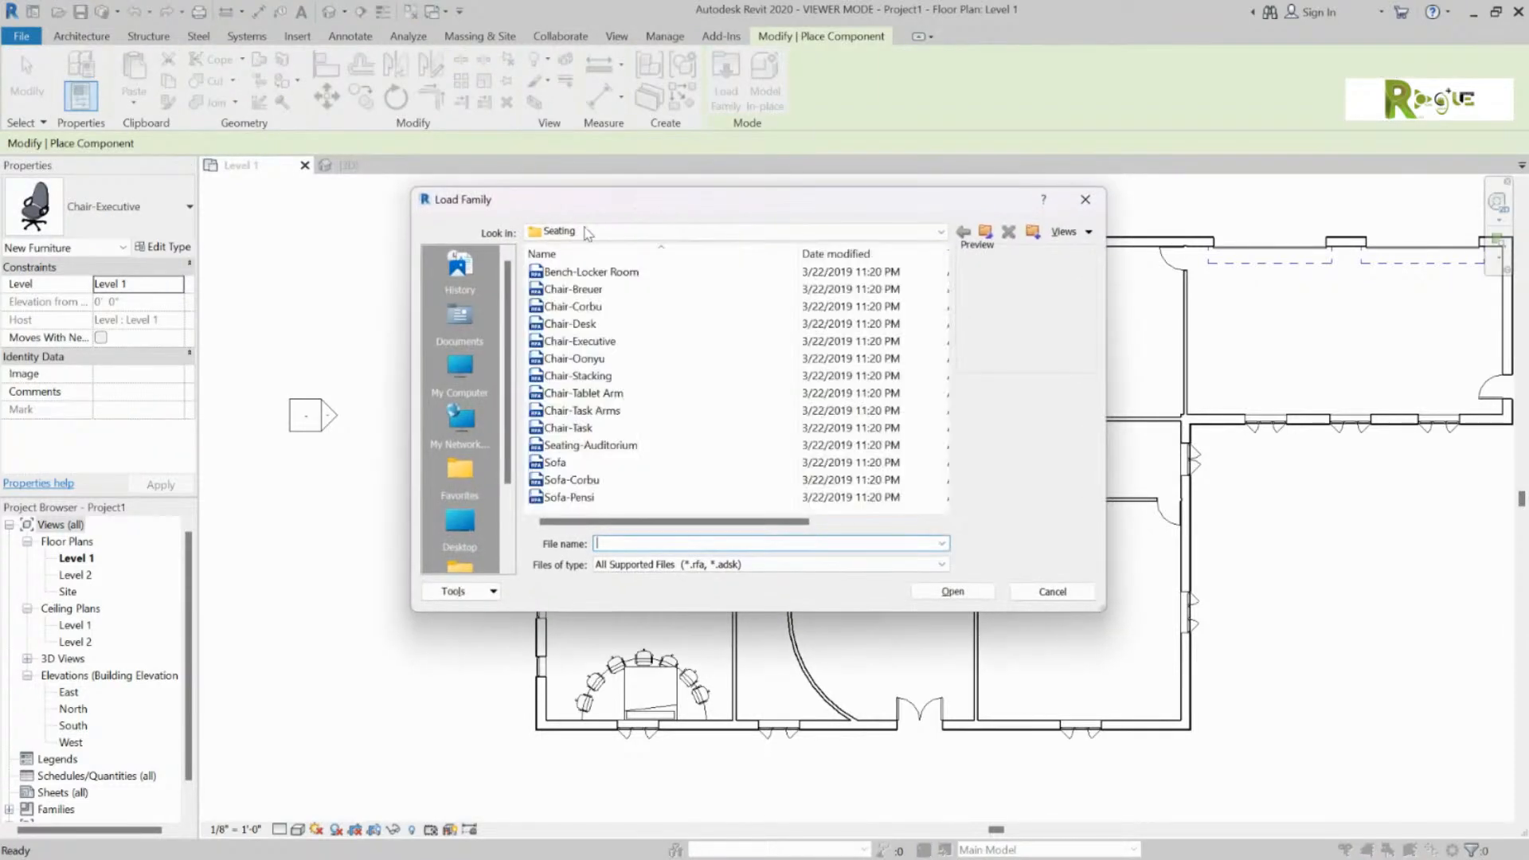
click(617, 231)
click(666, 348)
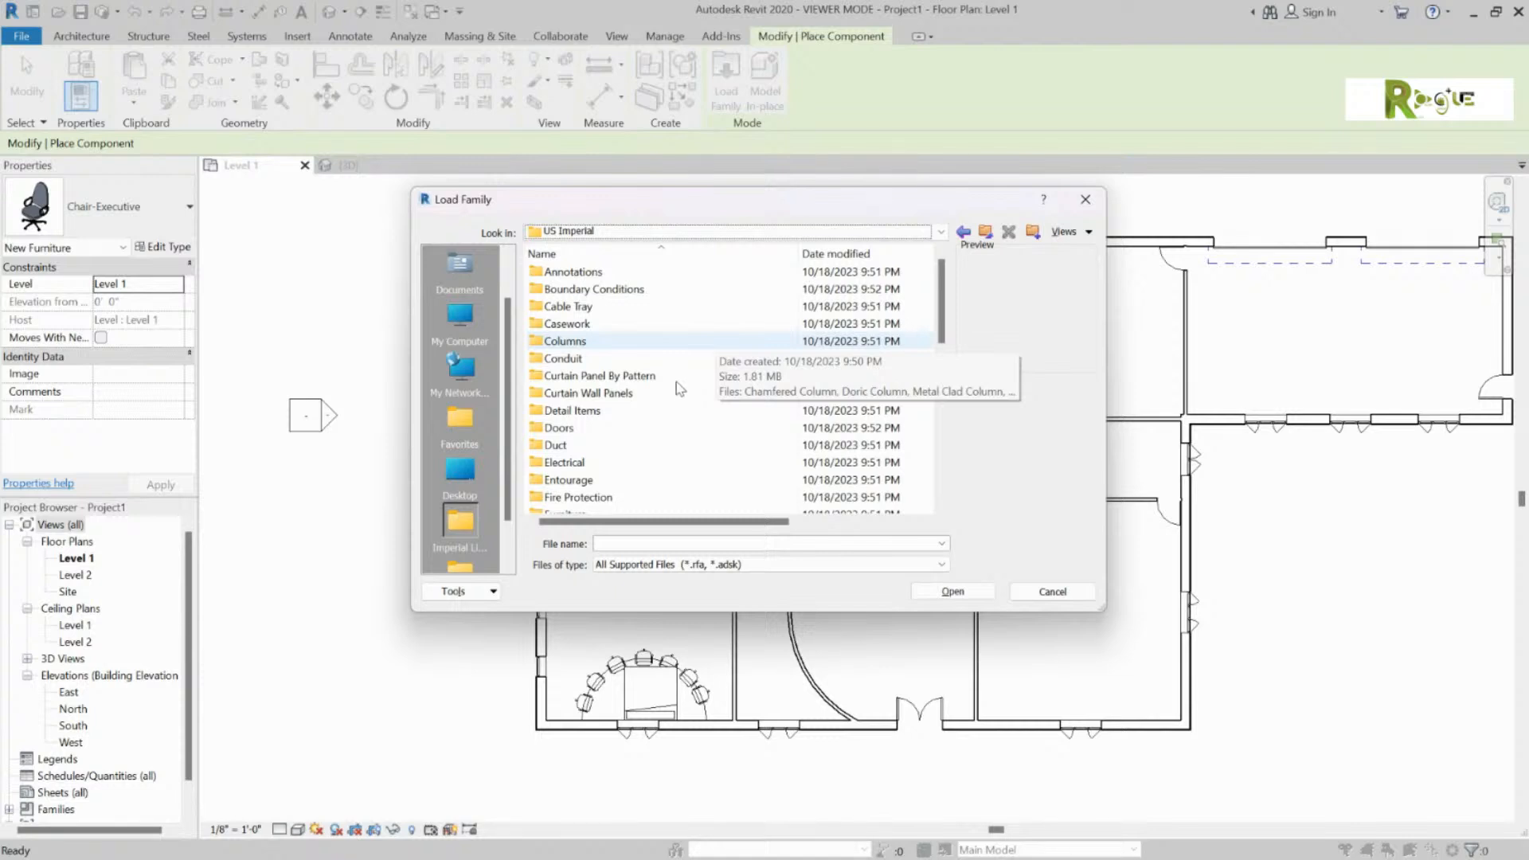
Step: Load Semi Truck.rfa from the Entourage folder
scroll(755, 398, down, 4)
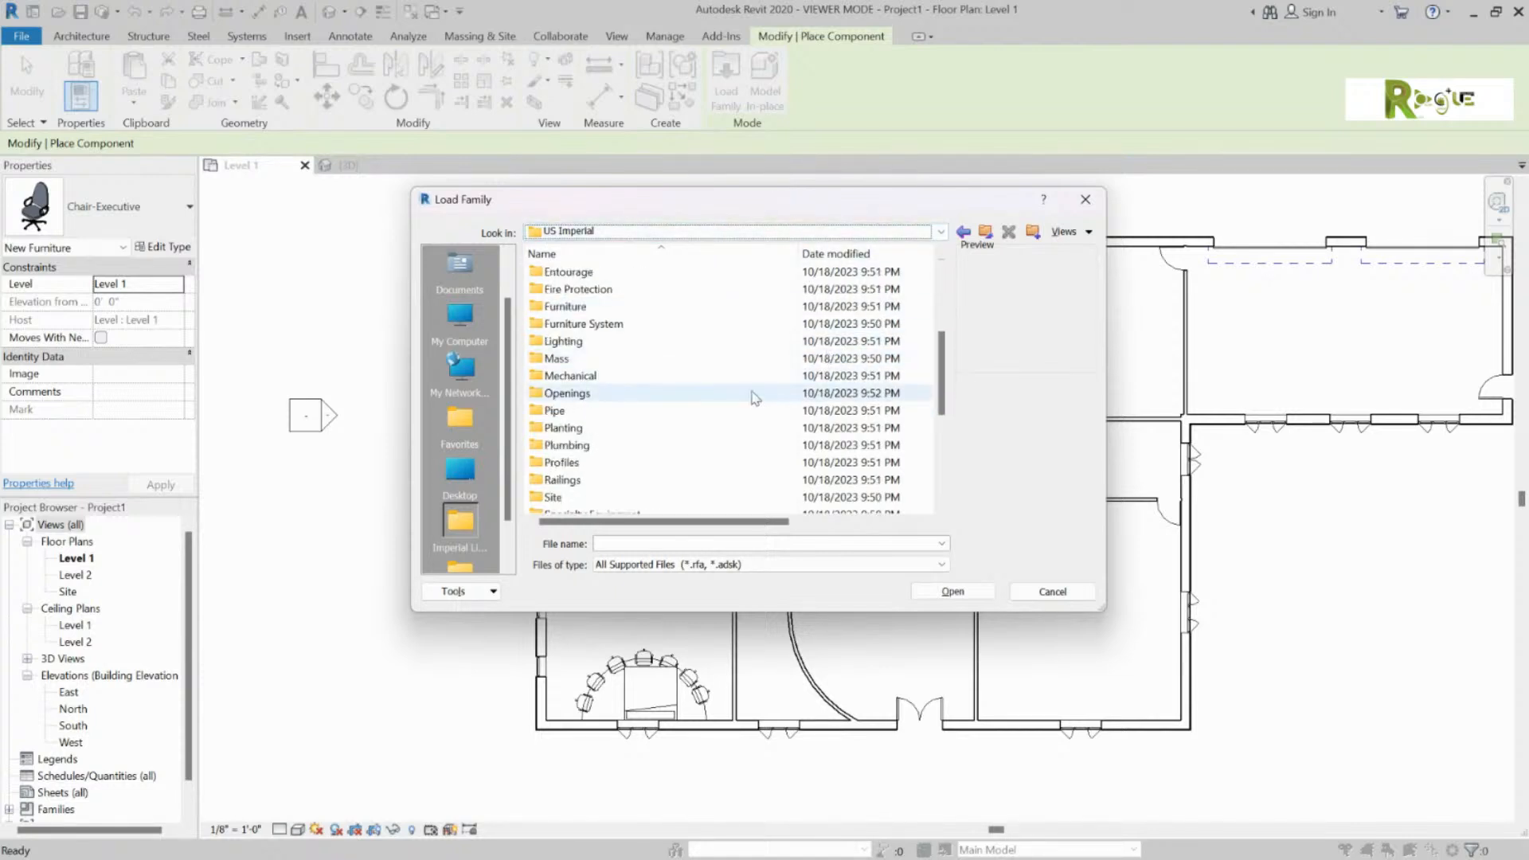
scroll(755, 398, down, 4)
scroll(630, 442, down, 1)
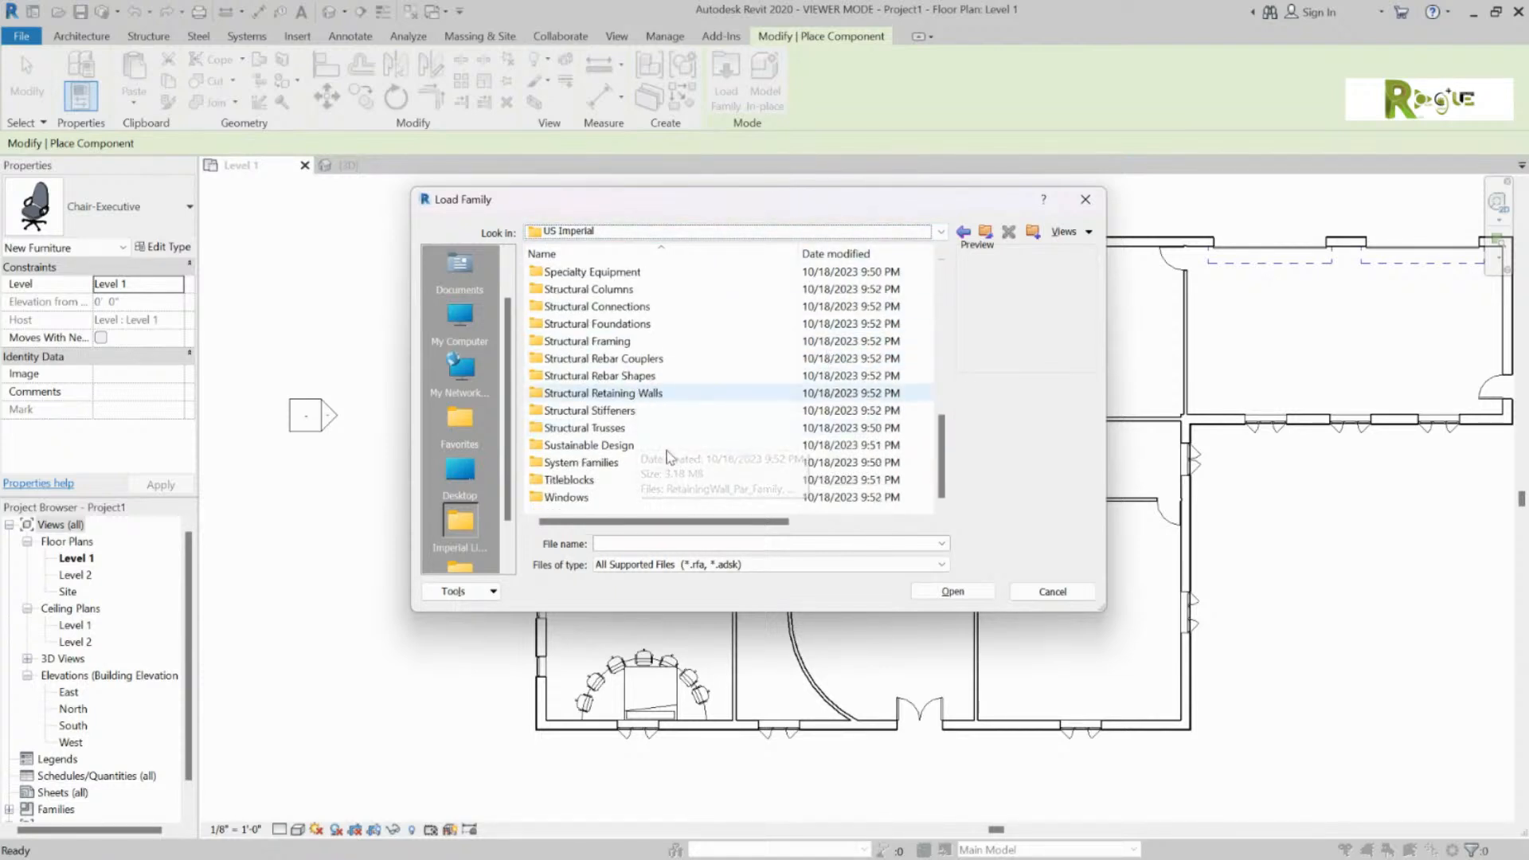
scroll(603, 486, up, 4)
scroll(603, 486, up, 5)
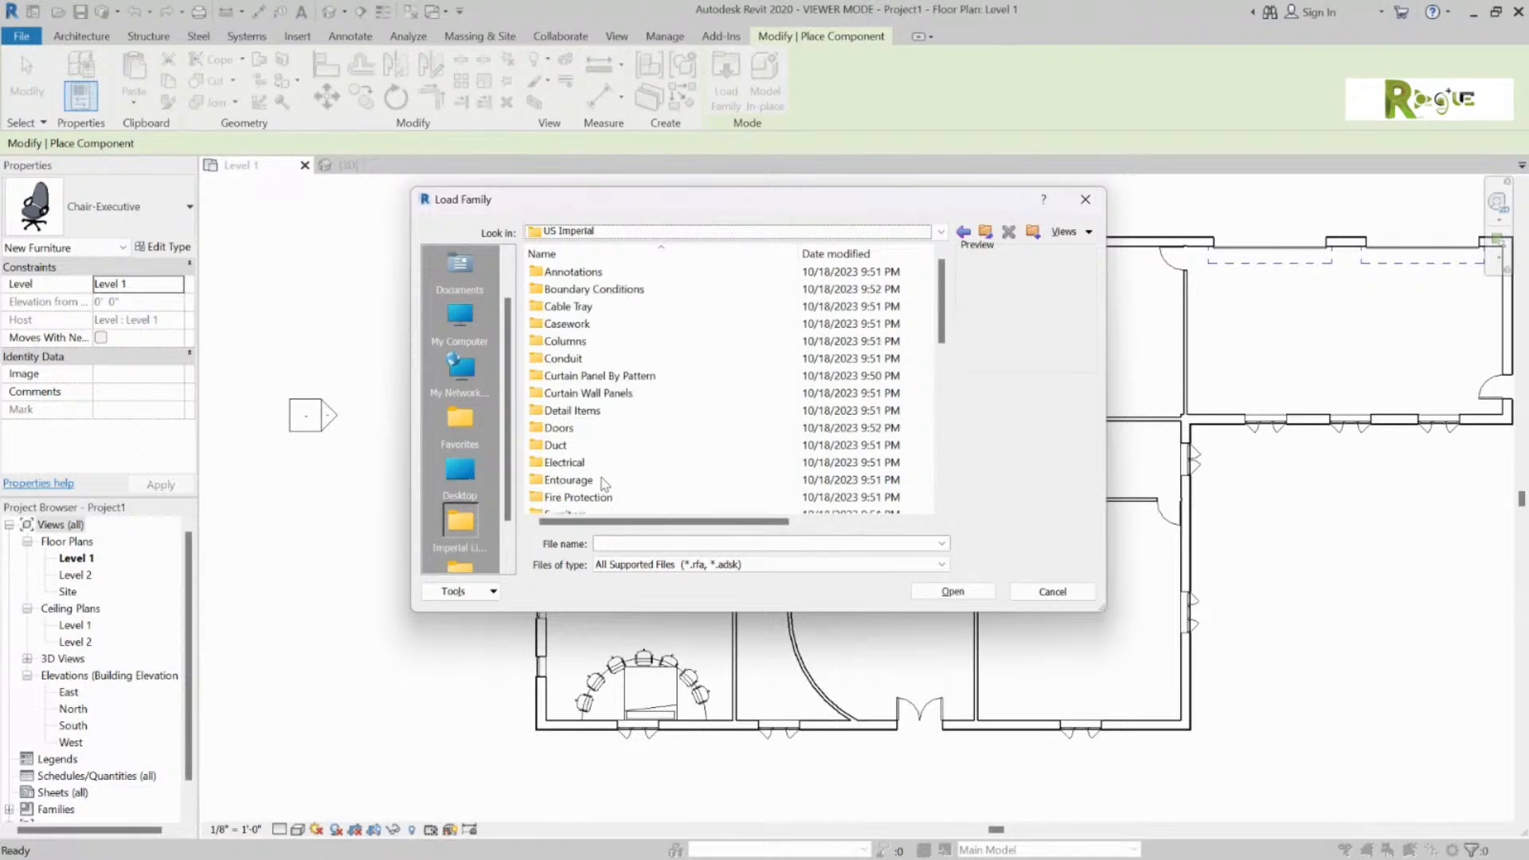
scroll(622, 342, down, 4)
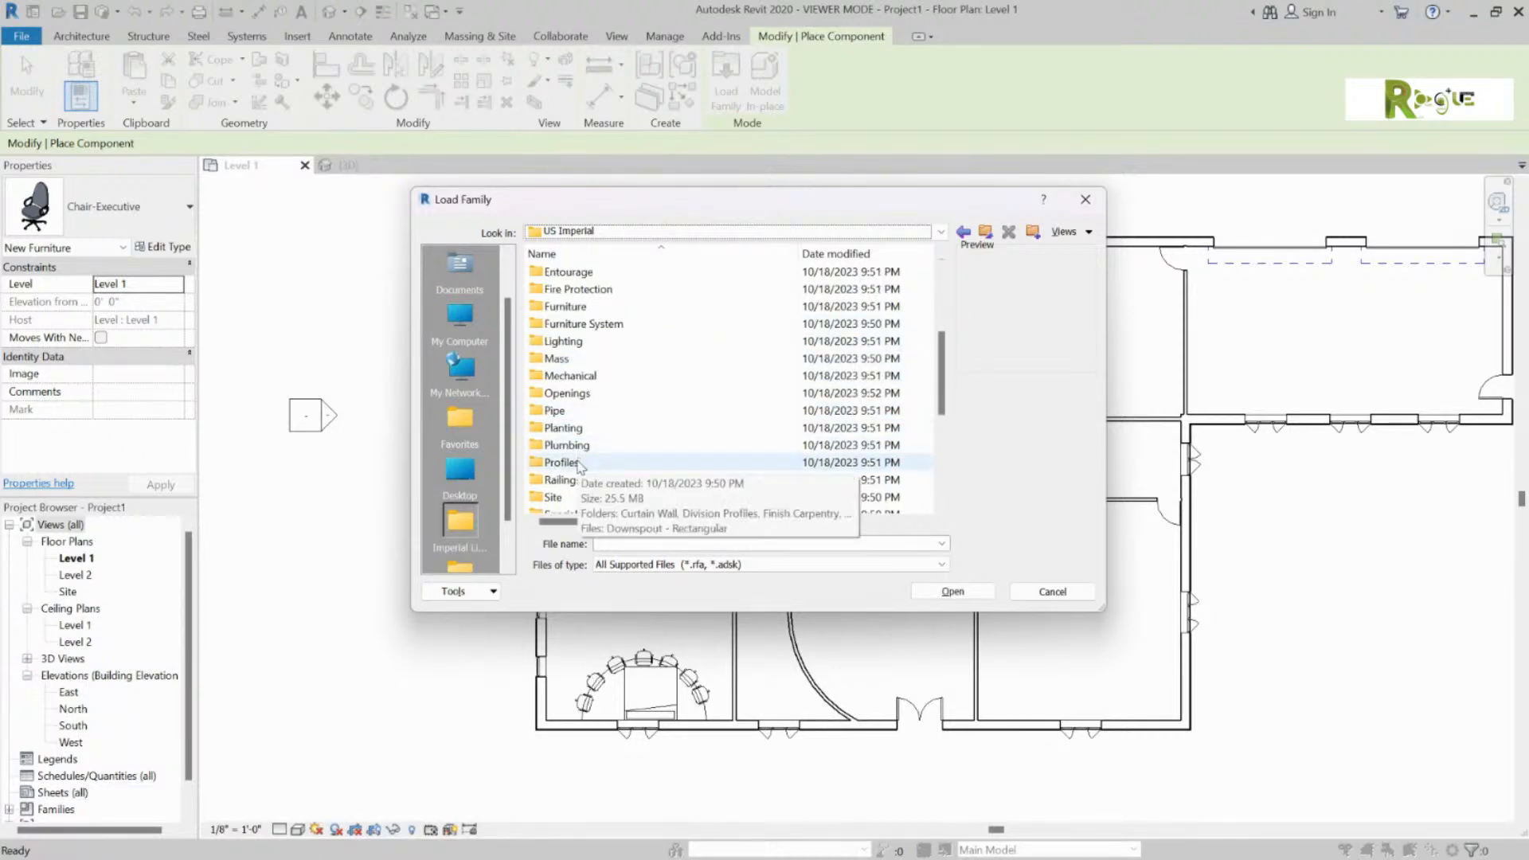
scroll(581, 430, up, 4)
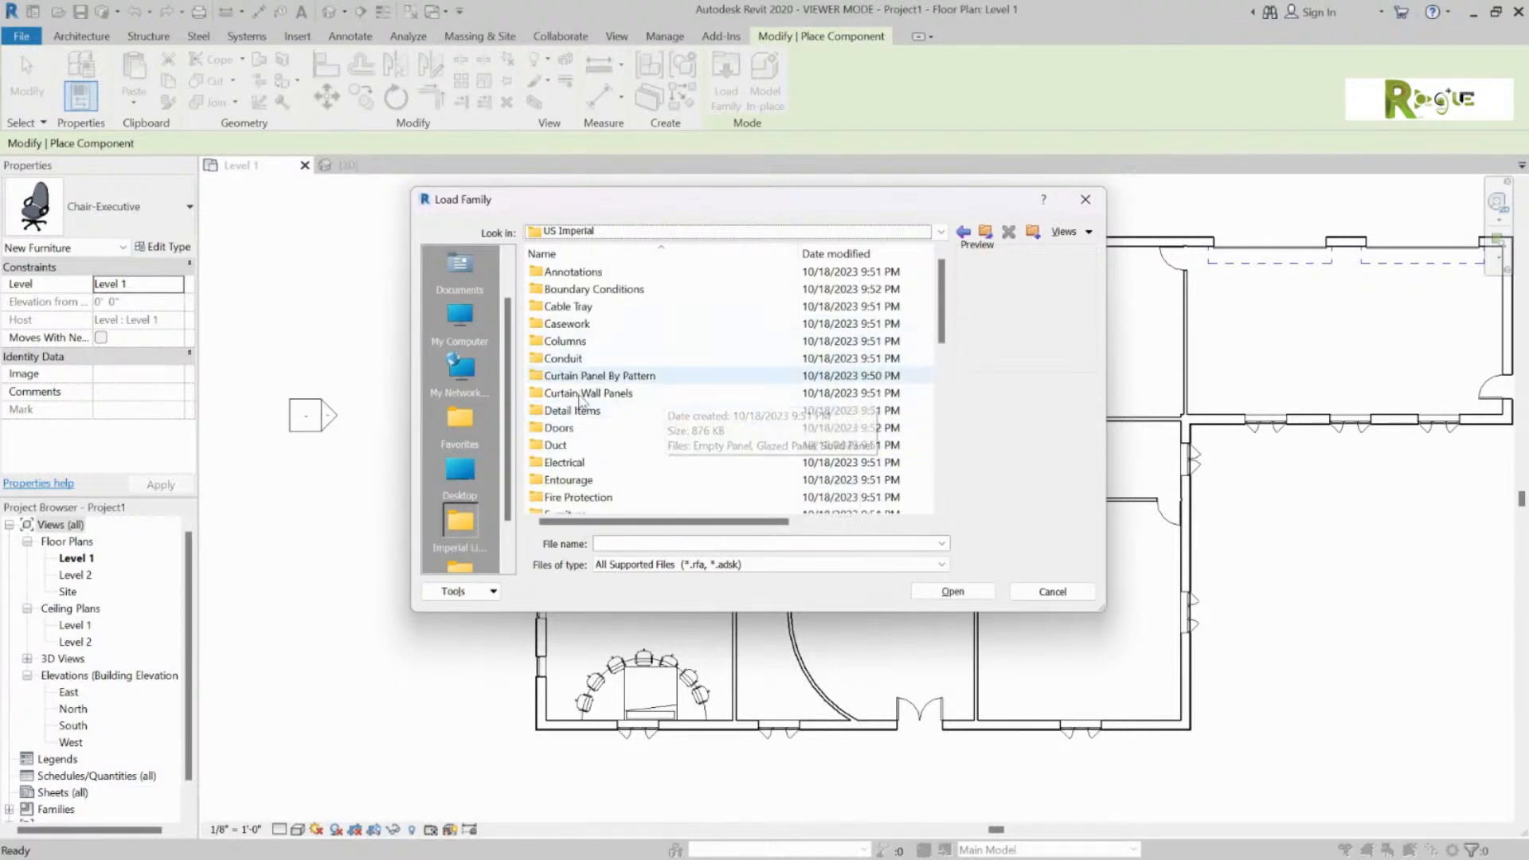
click(569, 480)
click(973, 588)
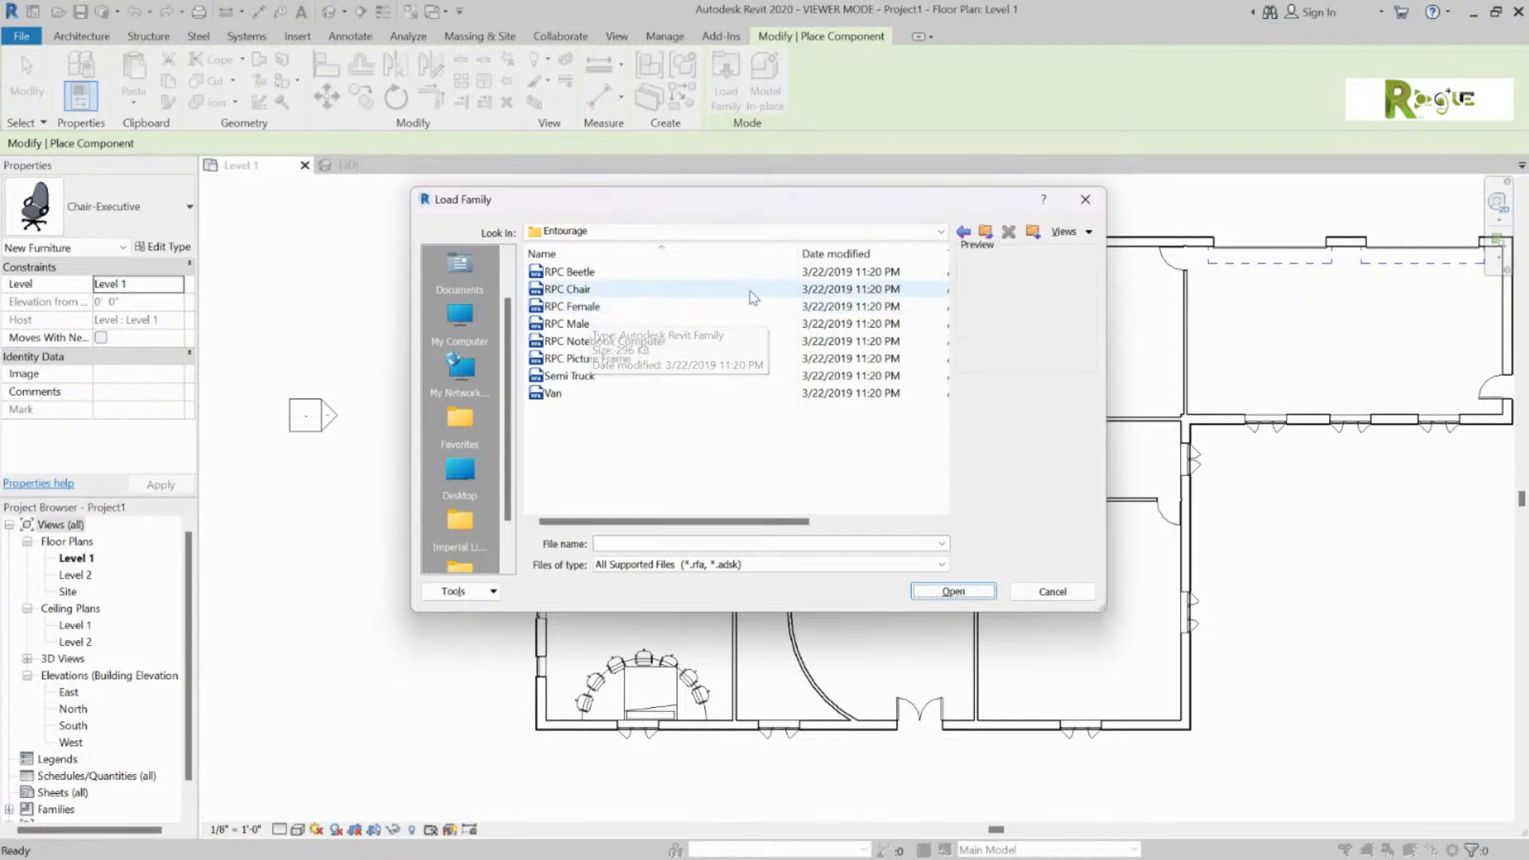
click(622, 381)
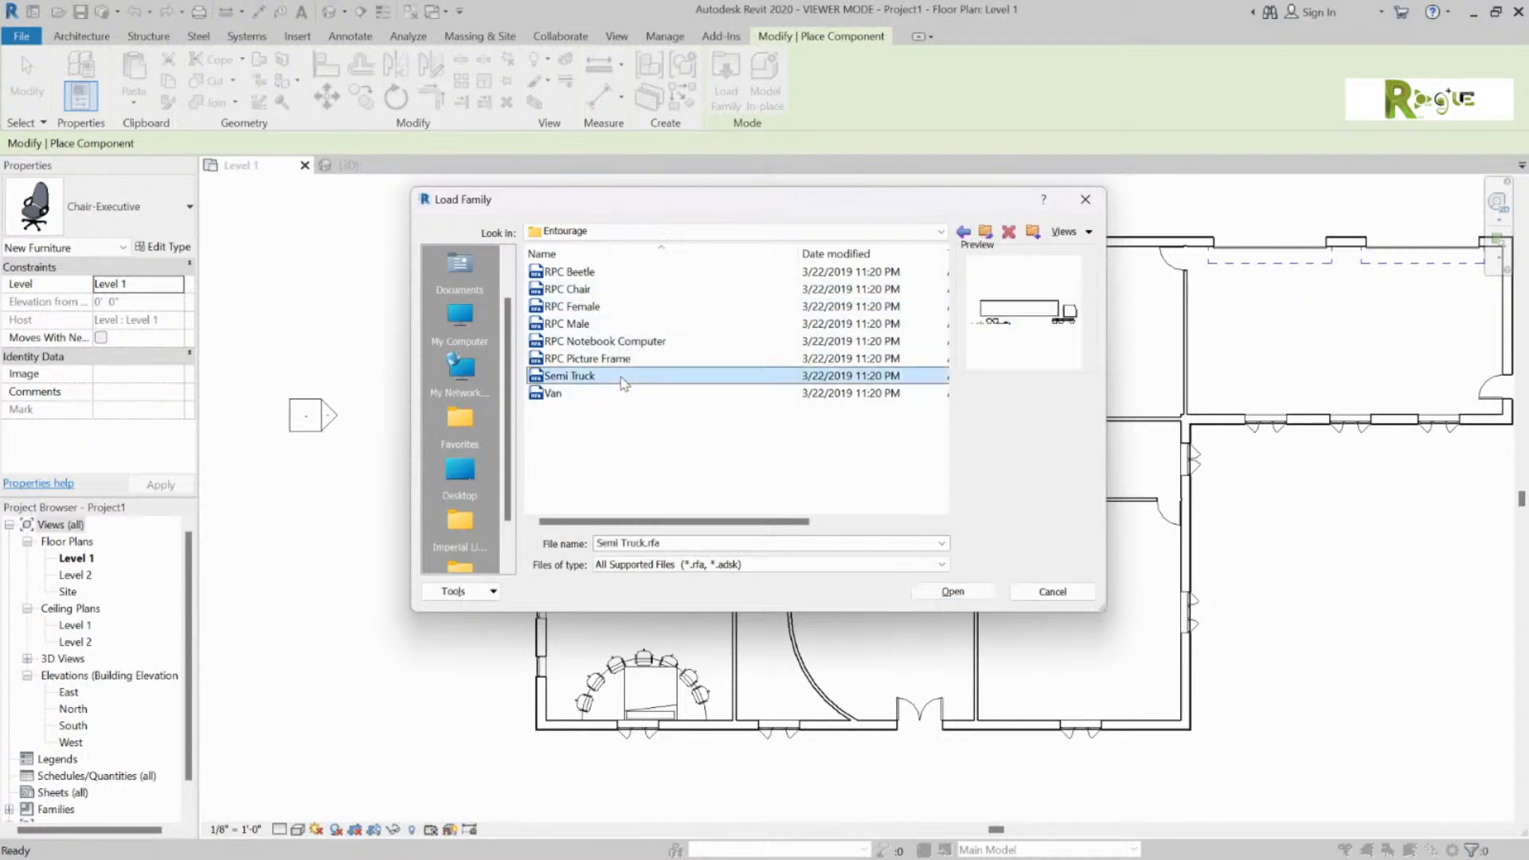
click(954, 591)
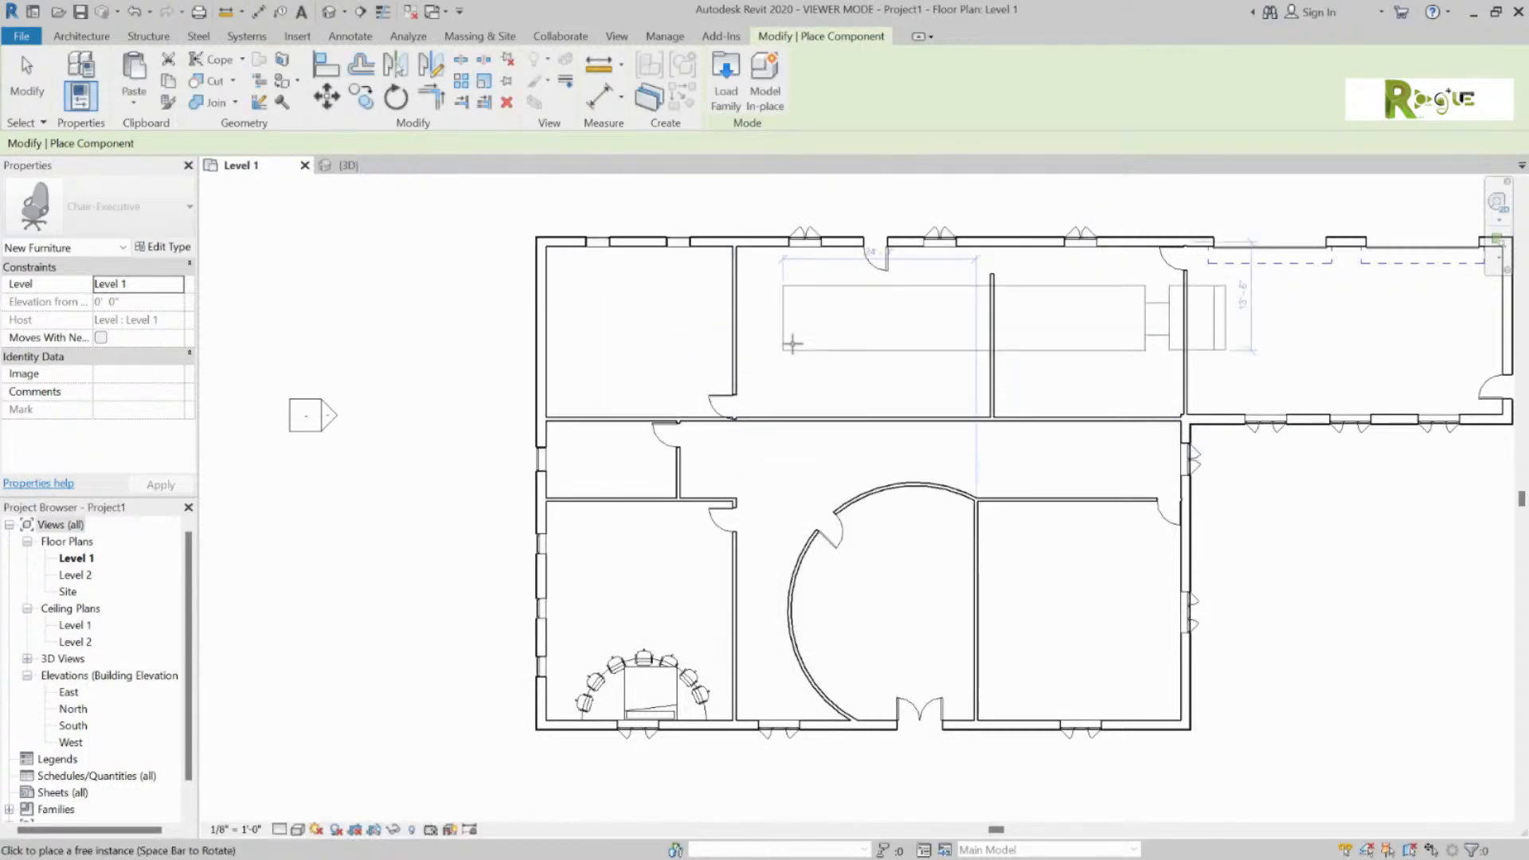
Step: Place the Semi Truck east of the building, below the east wing
click(1217, 544)
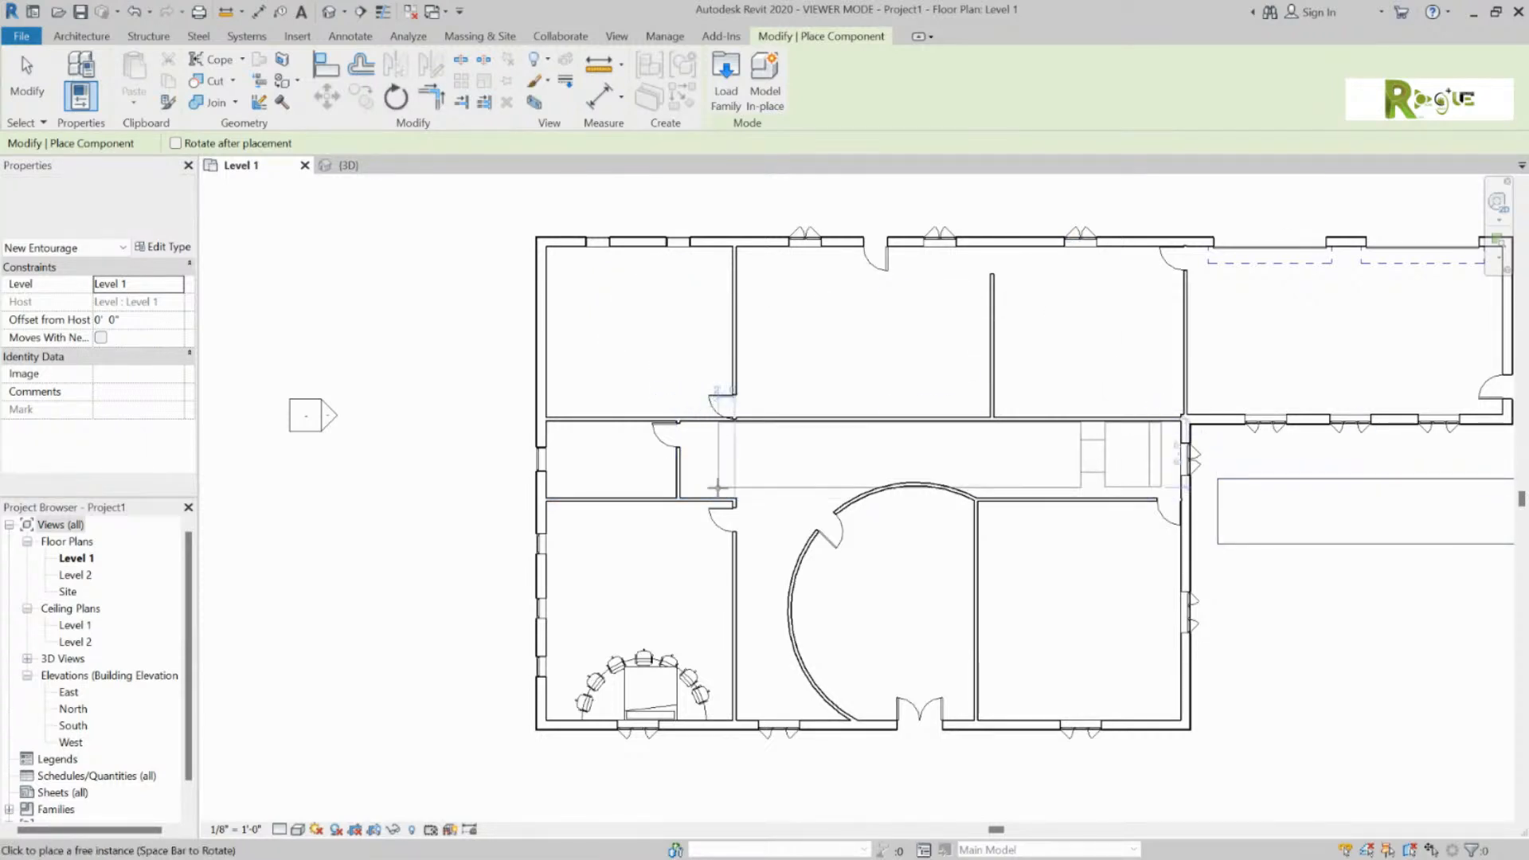
key(Escape)
key(Escape)
scroll(1096, 482, down, 2)
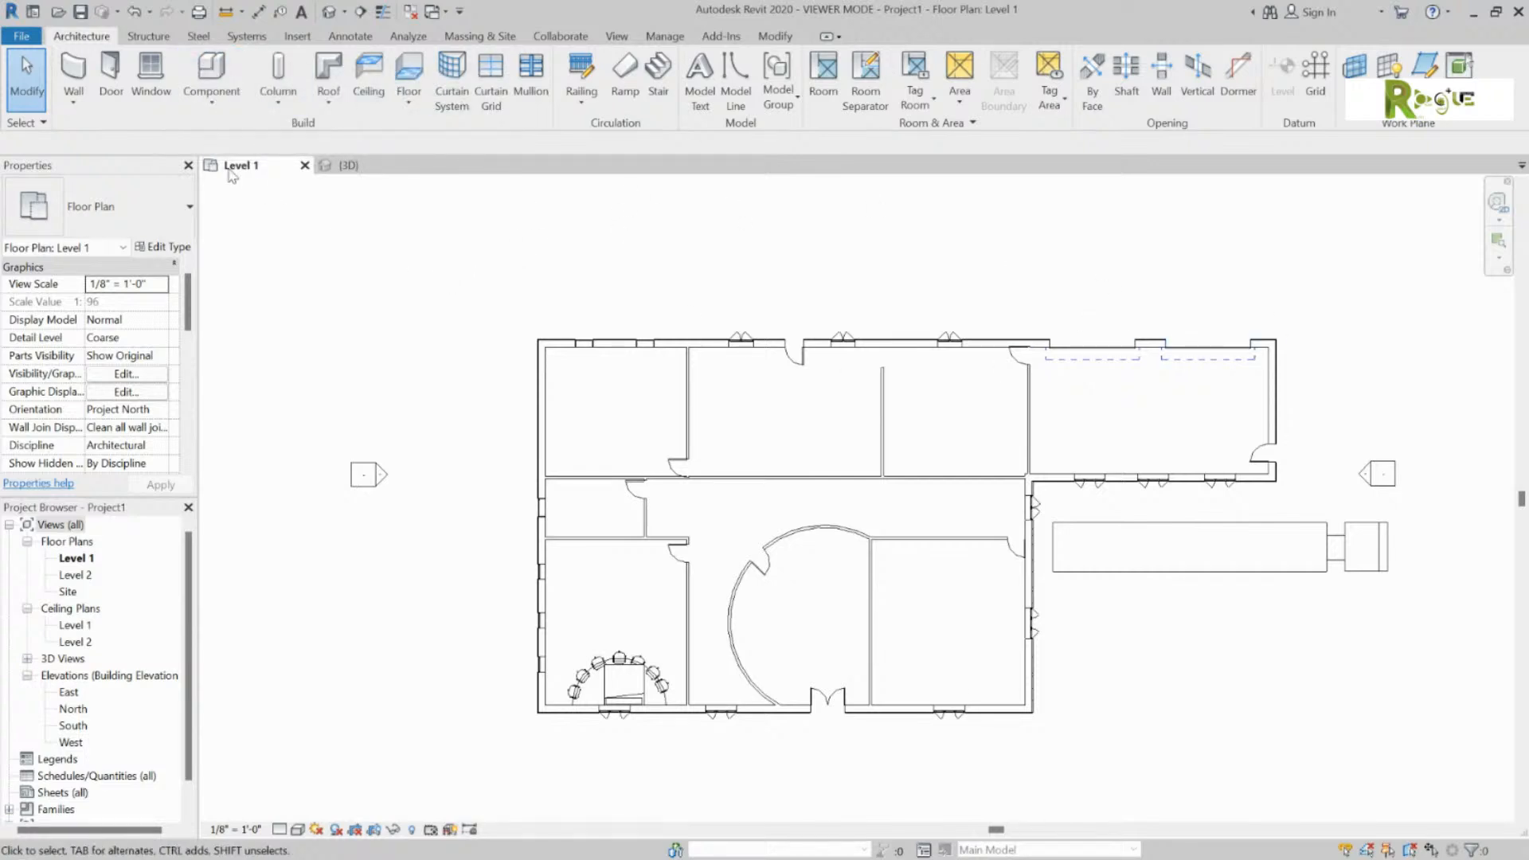
Step: Cancel the structural column and open the Column dropdown to reach the architectural column option
click(267, 74)
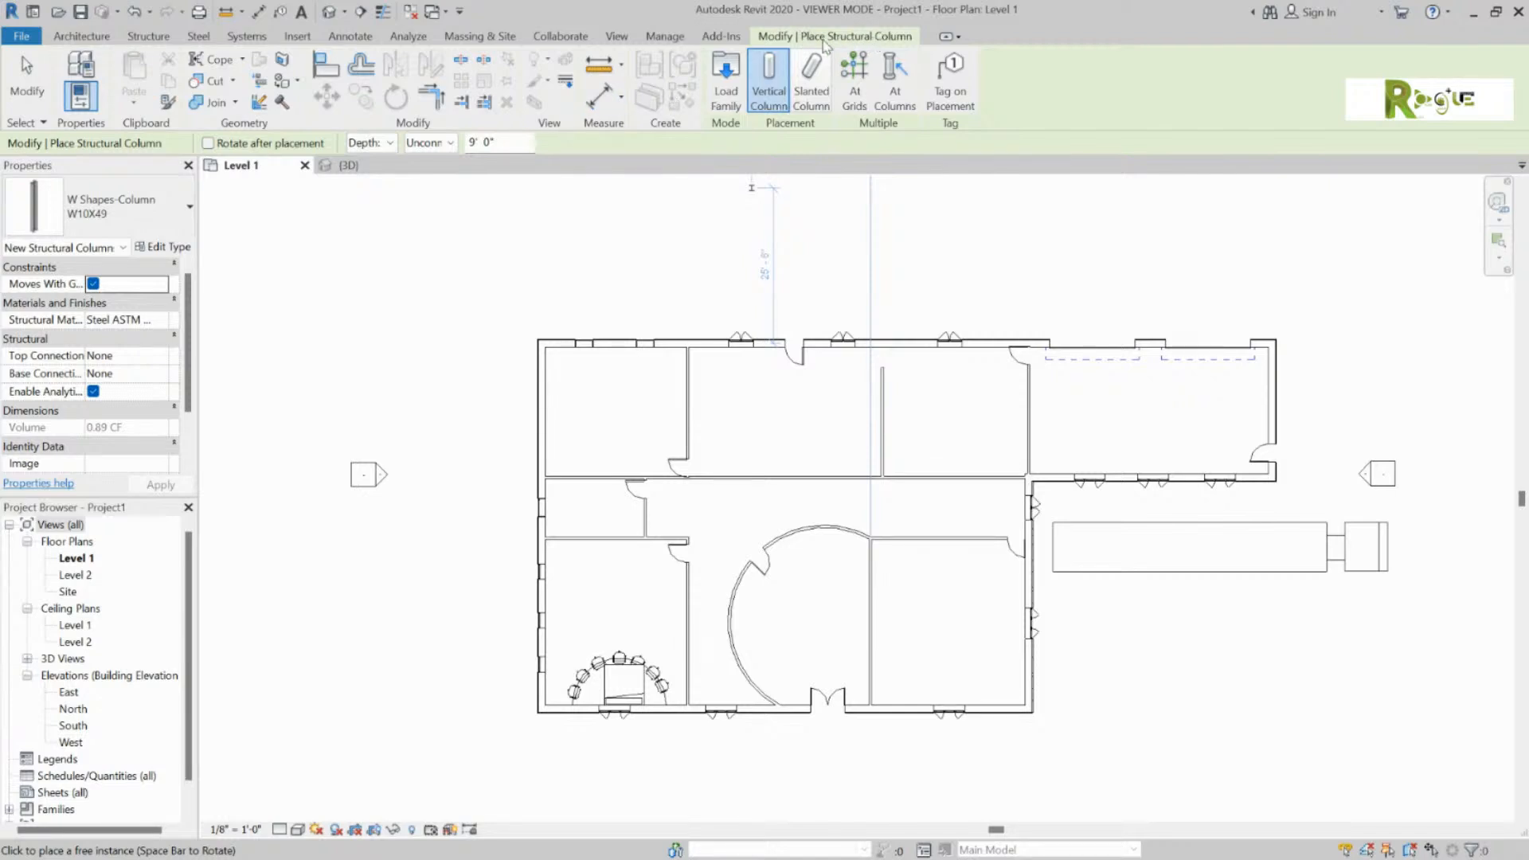
key(Escape)
key(Escape)
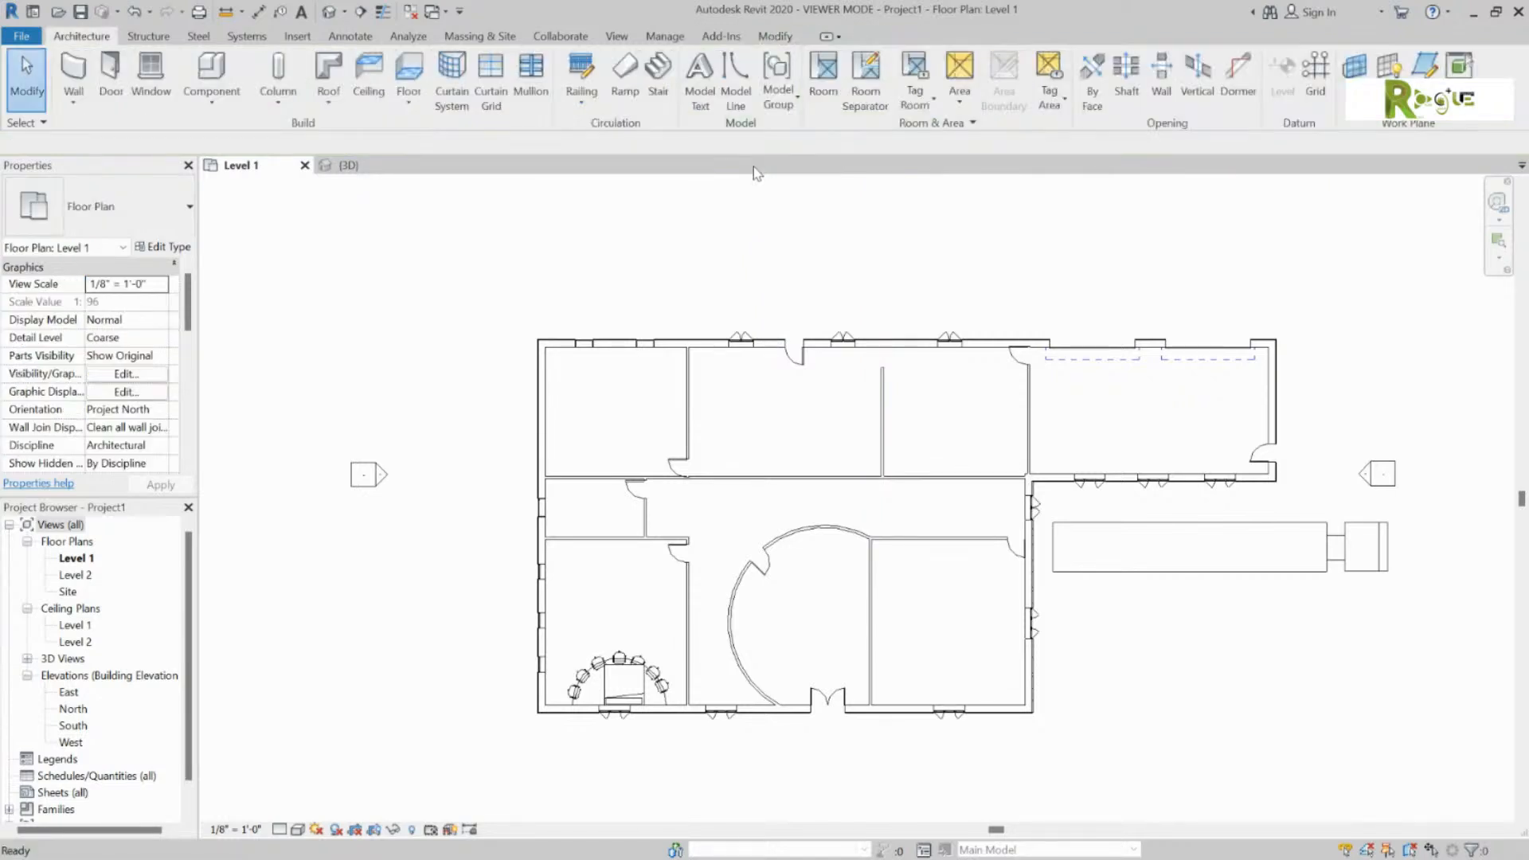
click(289, 98)
Step: Place 24" x 24" architectural columns at the top-left corner and the top-wall interior junction
click(344, 168)
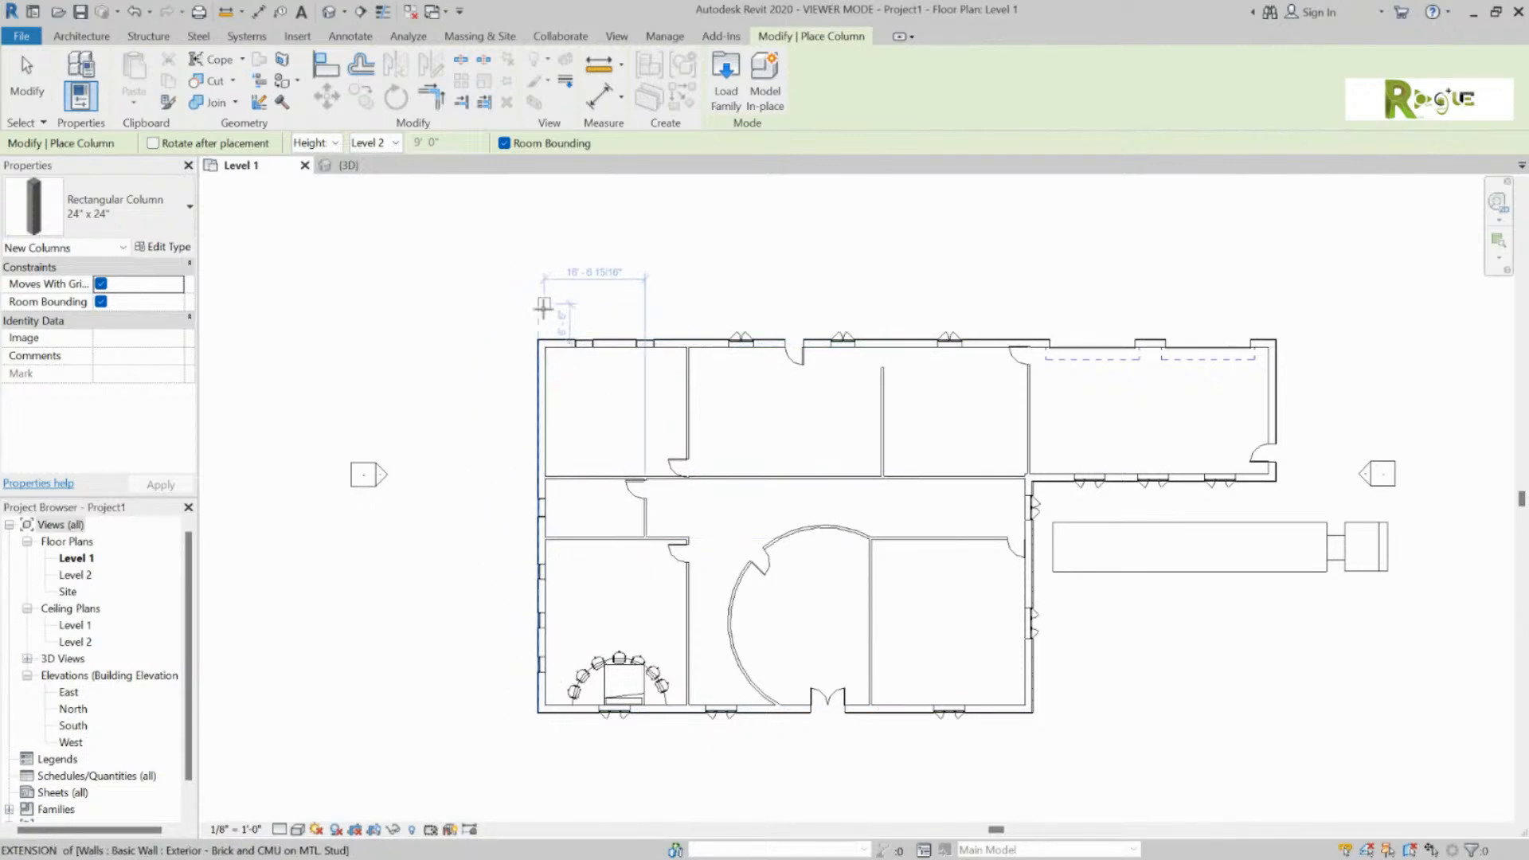
scroll(540, 362, up, 4)
scroll(542, 367, up, 2)
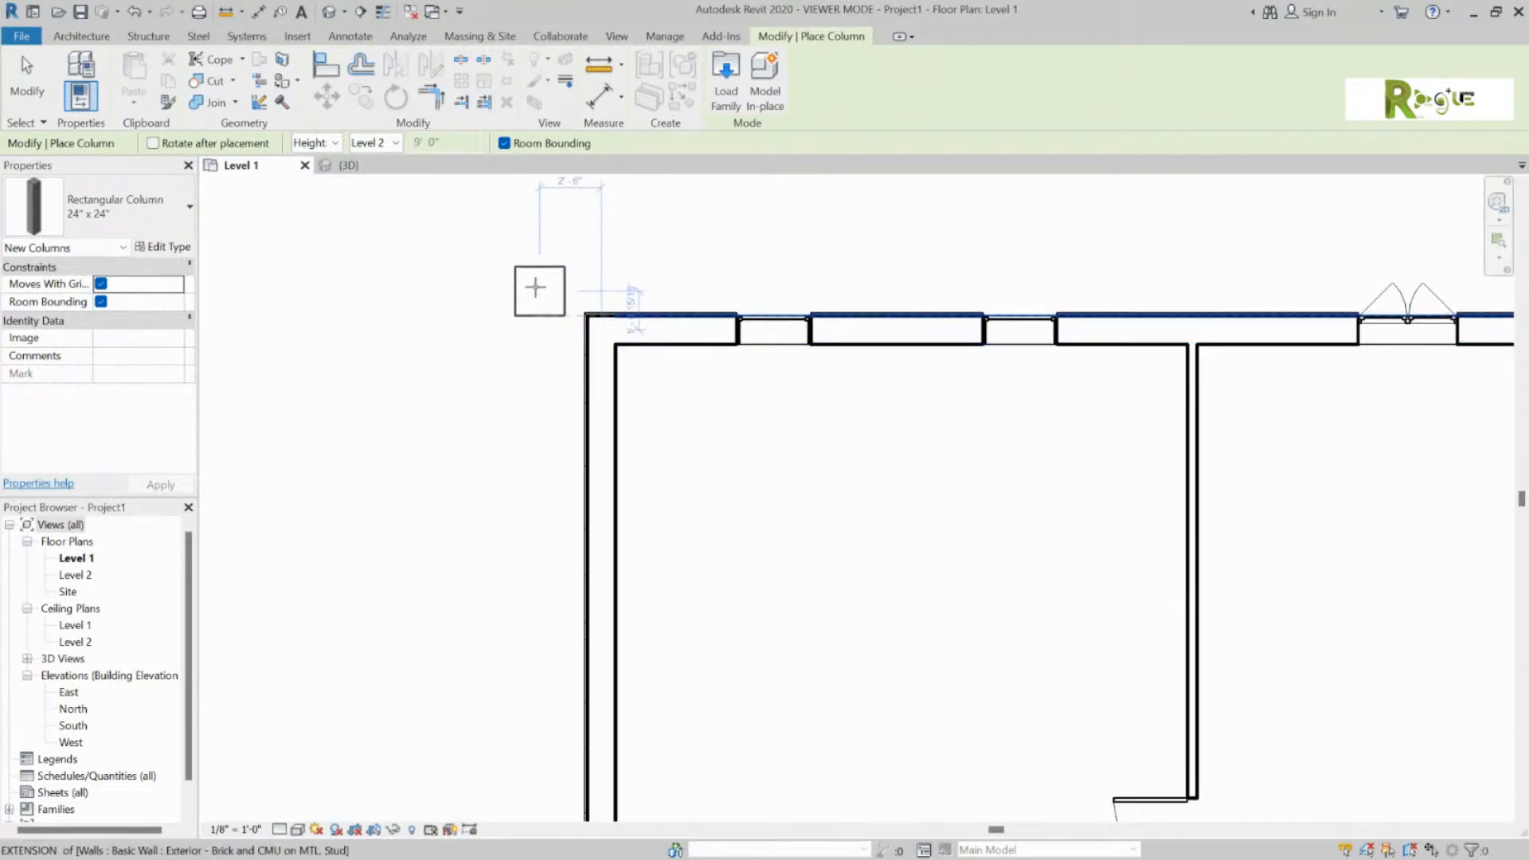
scroll(542, 294, down, 1)
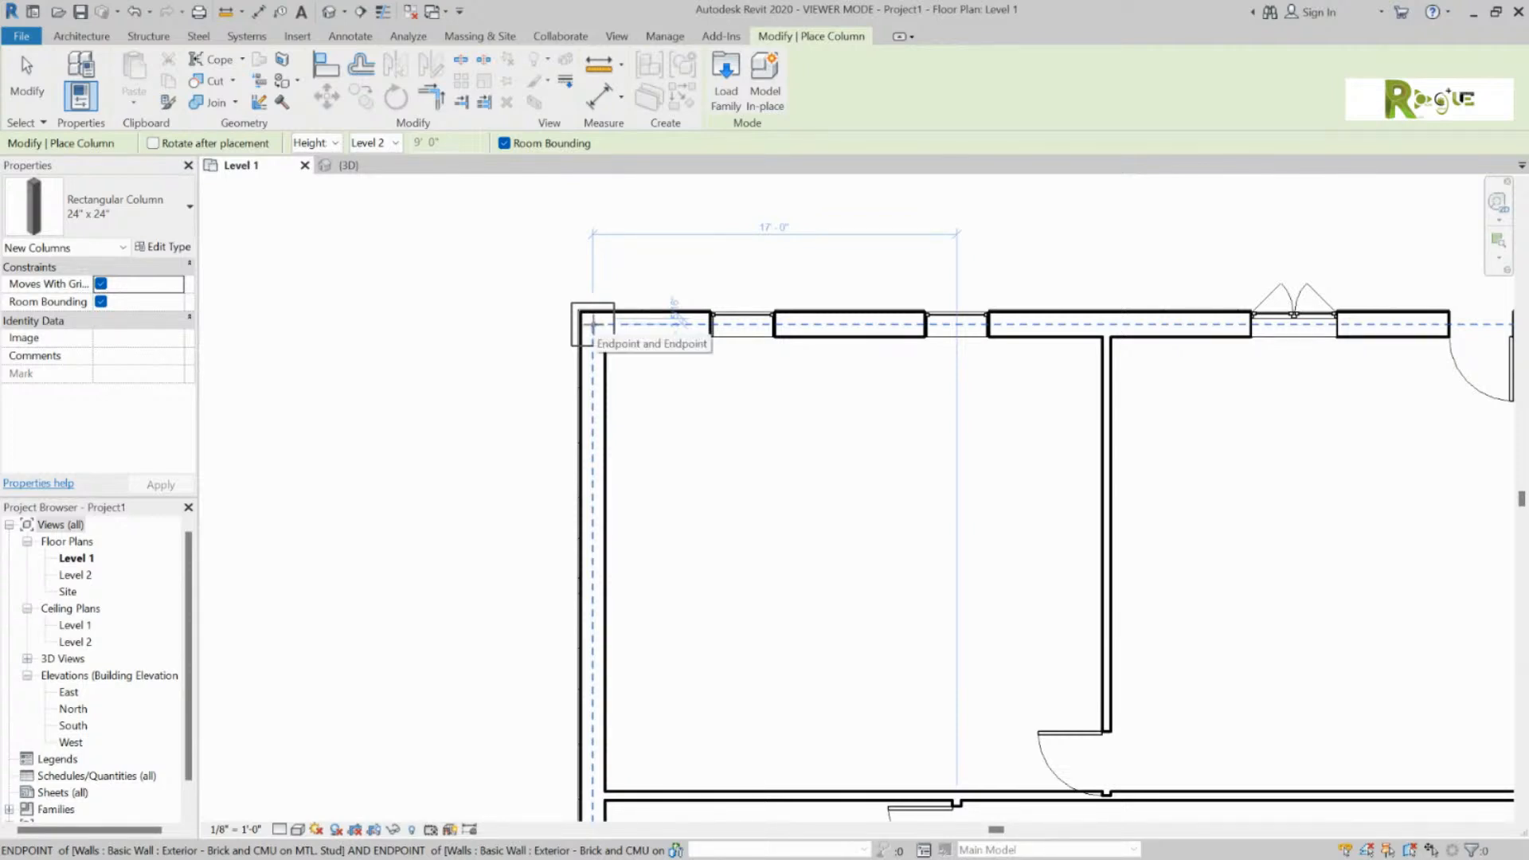
click(593, 325)
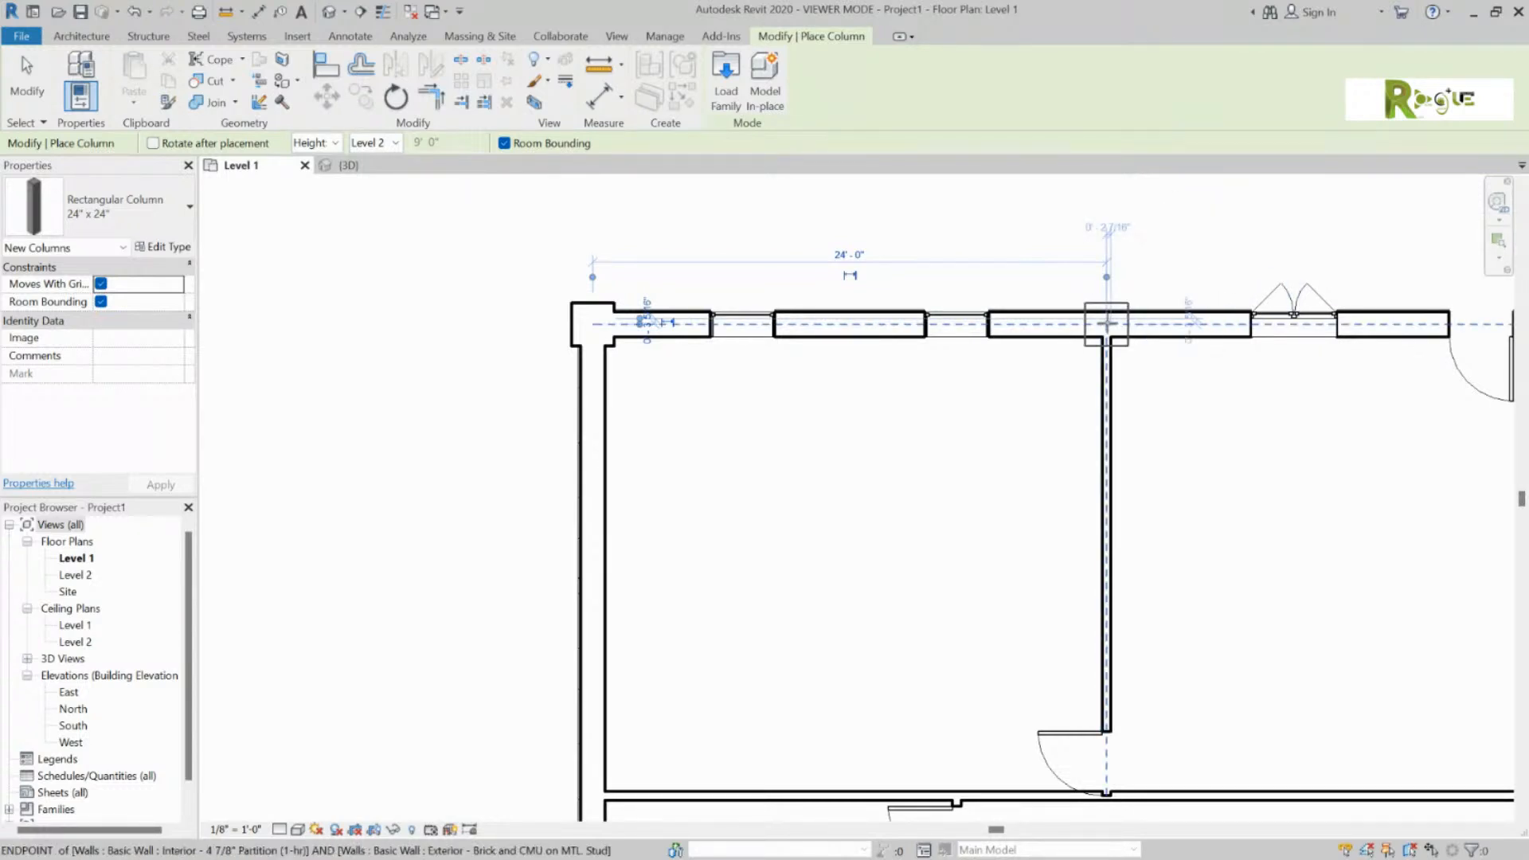
click(1107, 324)
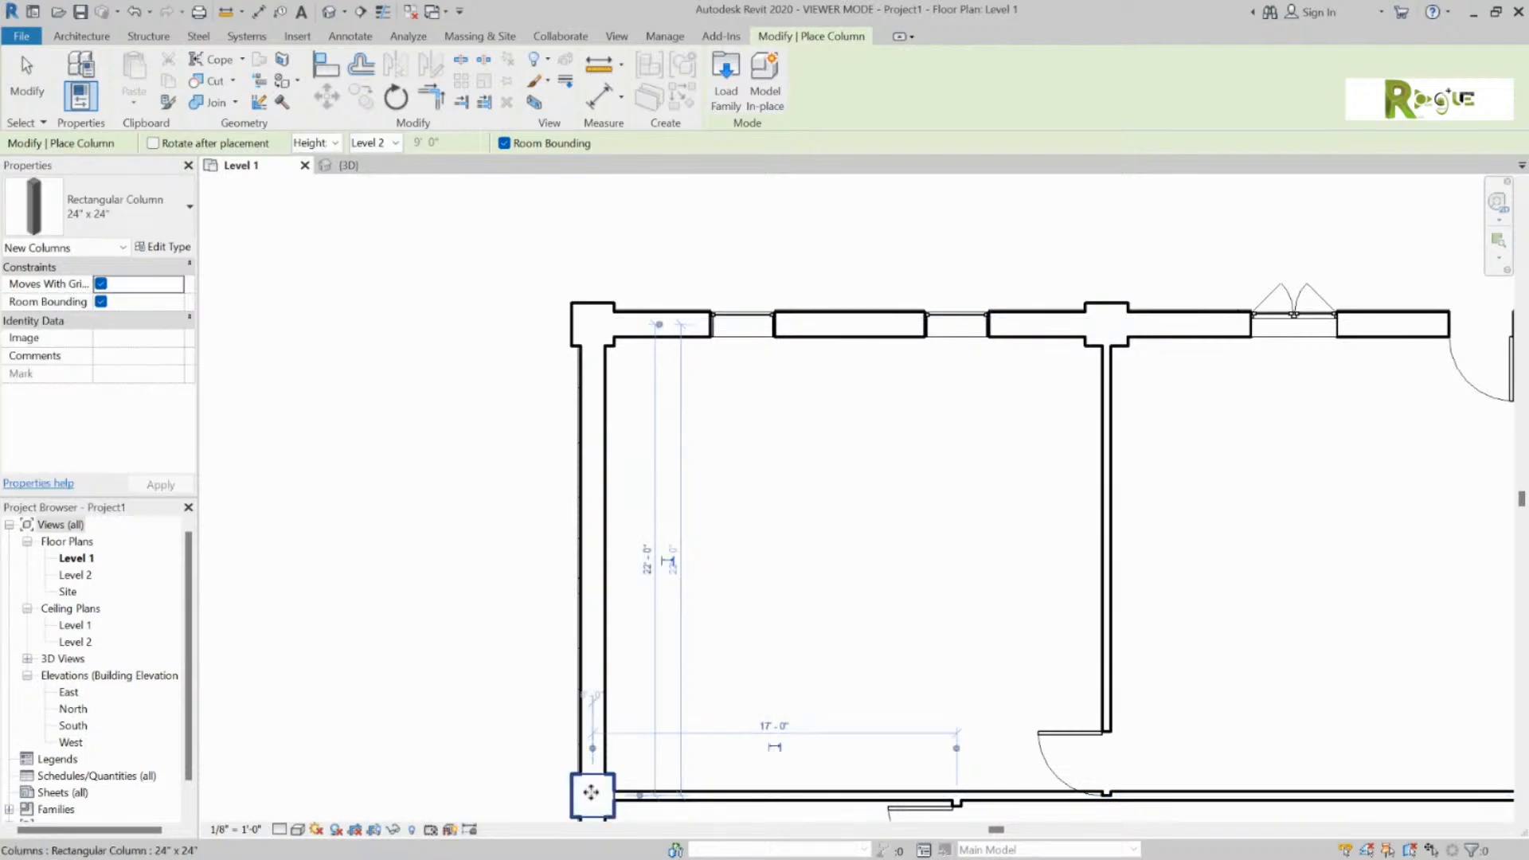
scroll(673, 661, down, 3)
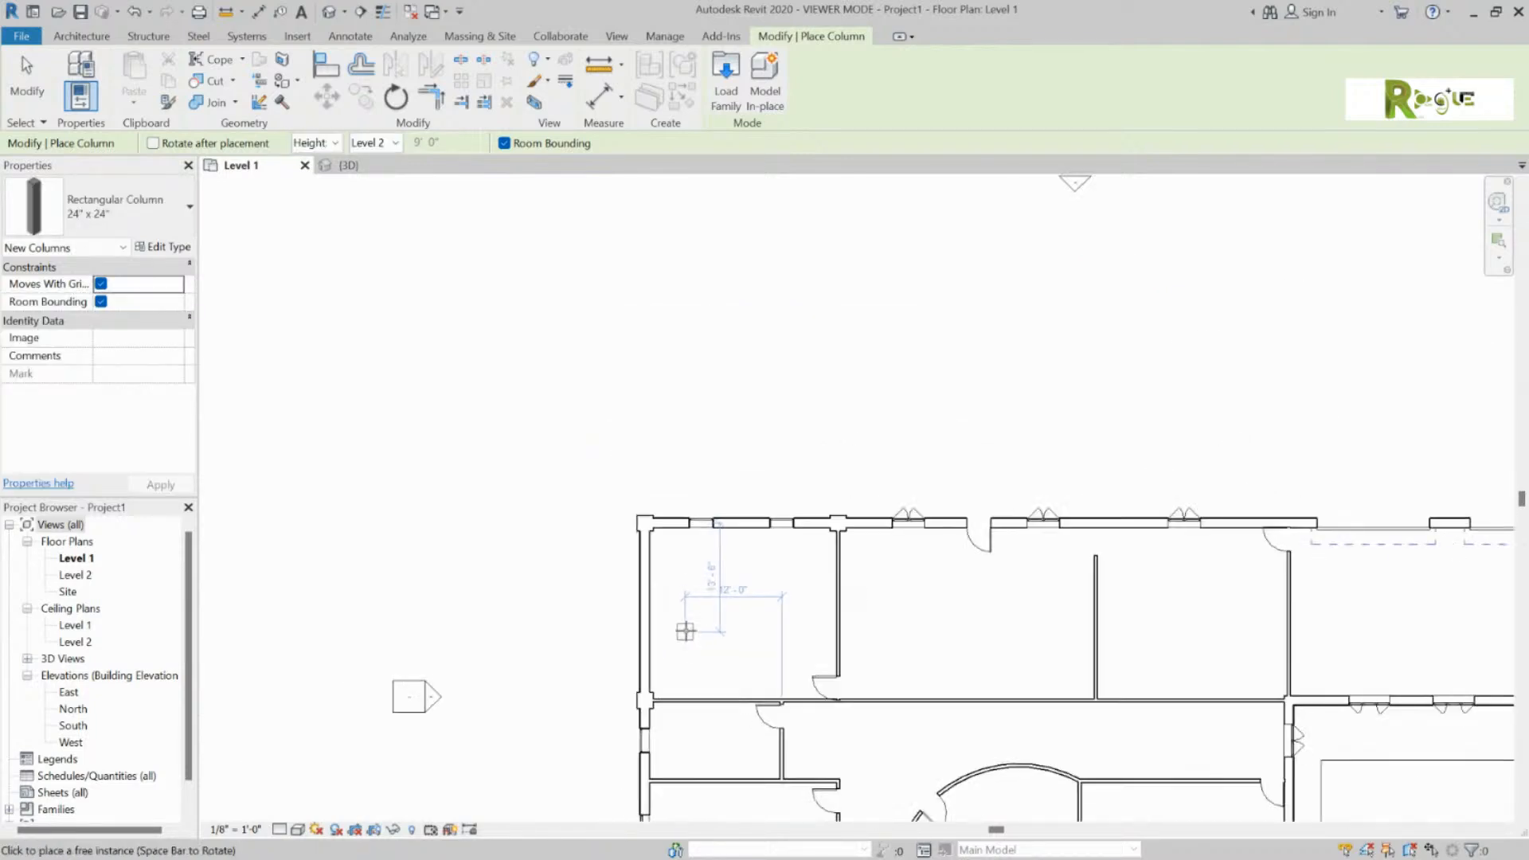
scroll(682, 625, down, 3)
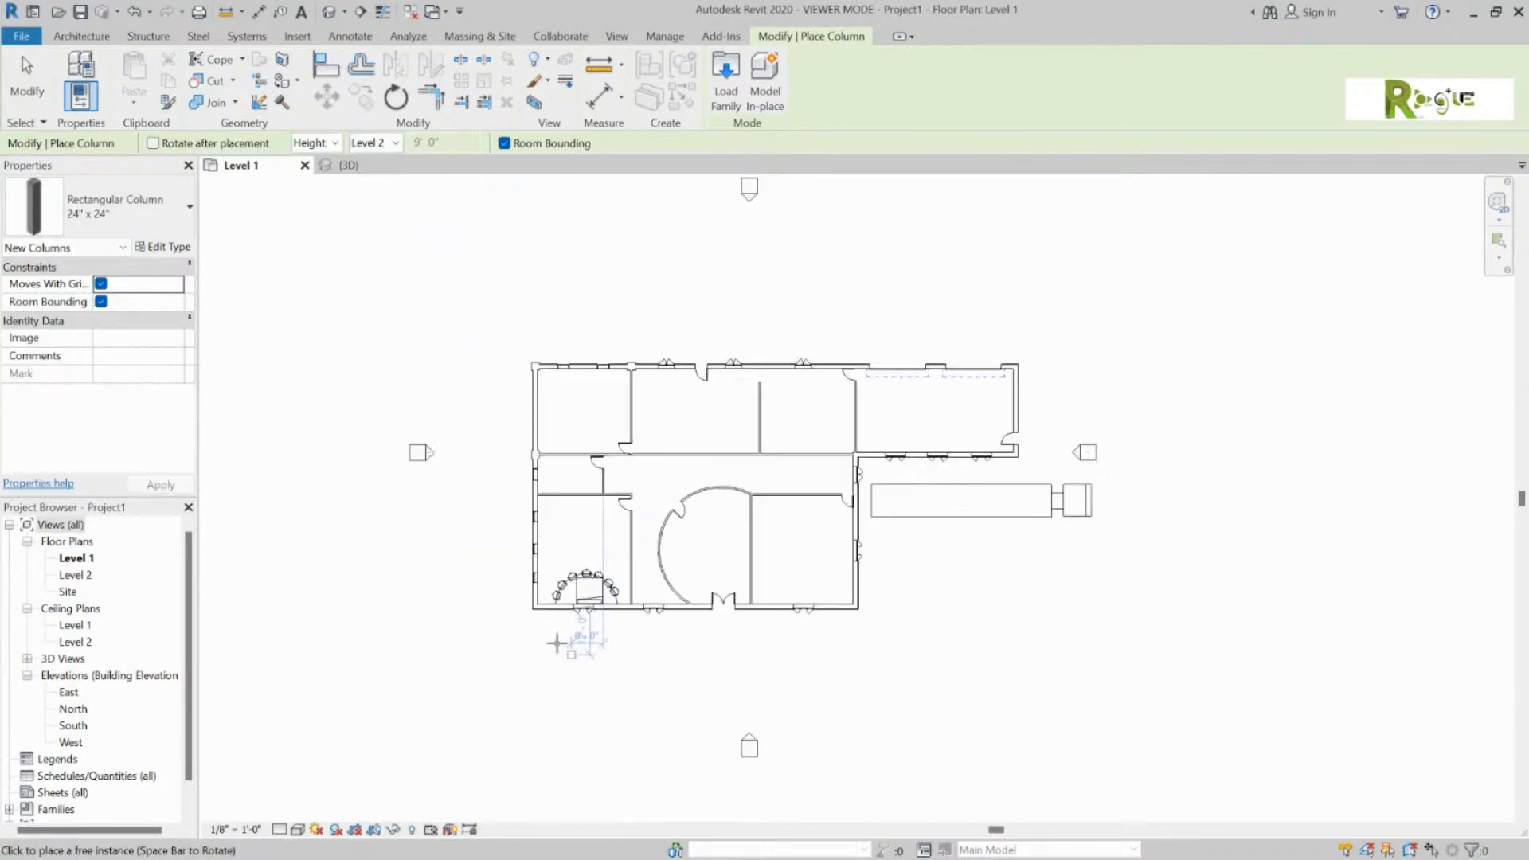
scroll(527, 591, up, 4)
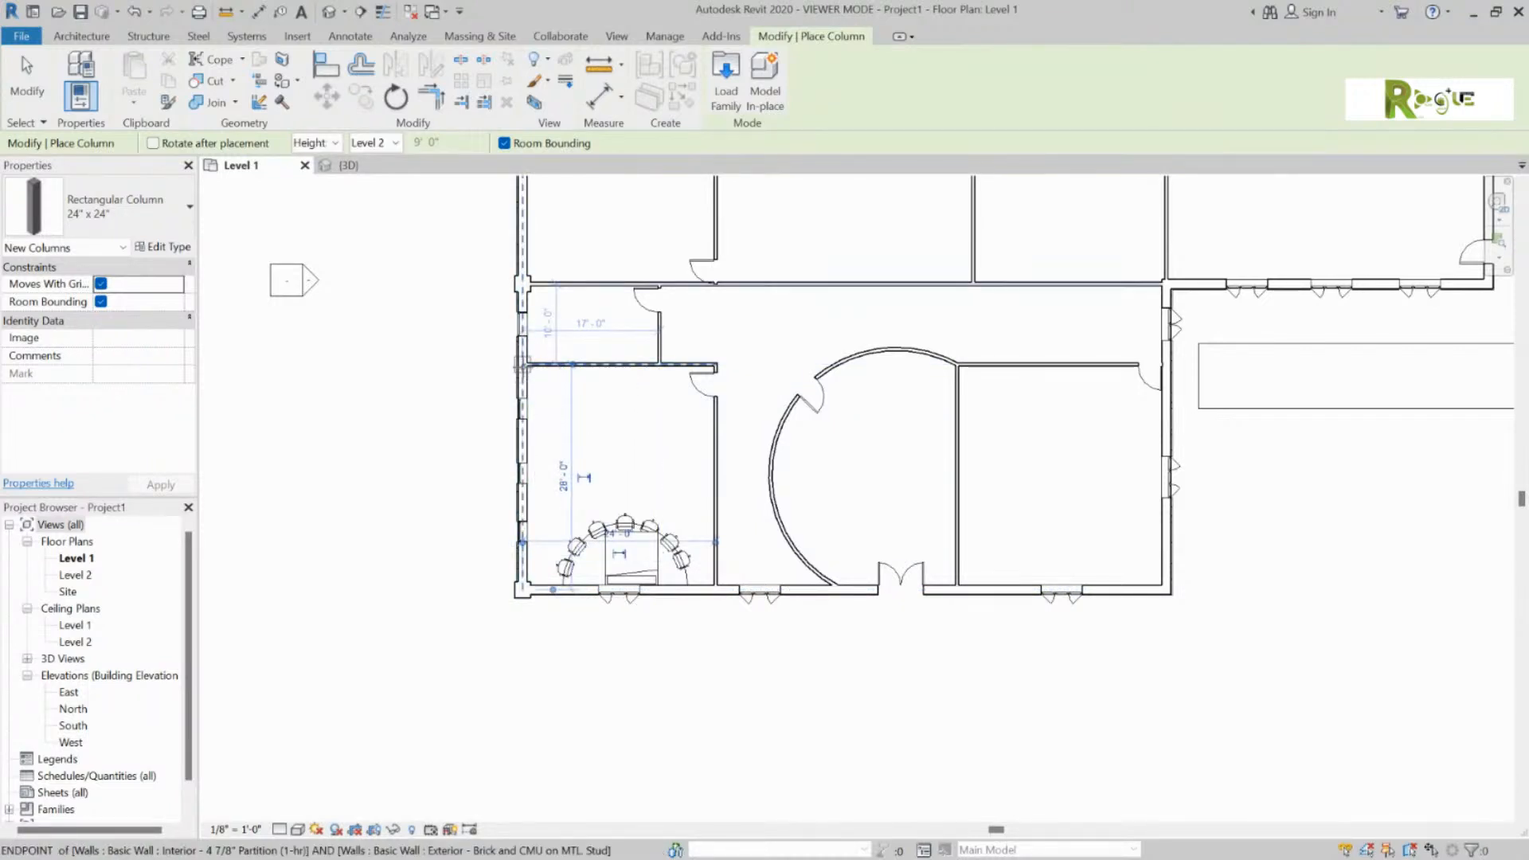
Step: Add columns at the left wall end, bottom-wall junctions and corners, then switch to 3D view
click(523, 365)
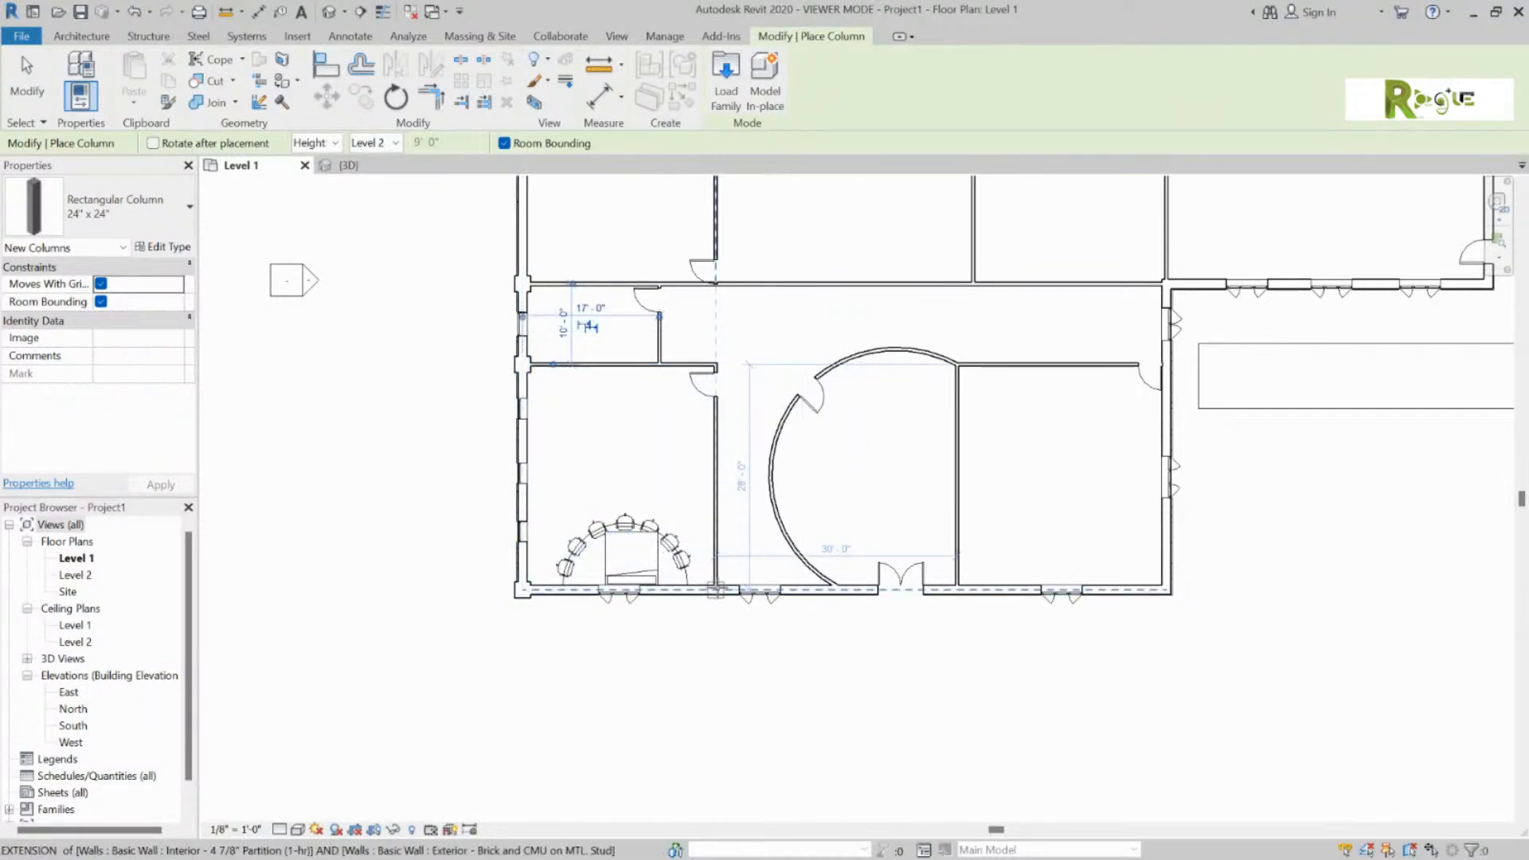
click(716, 590)
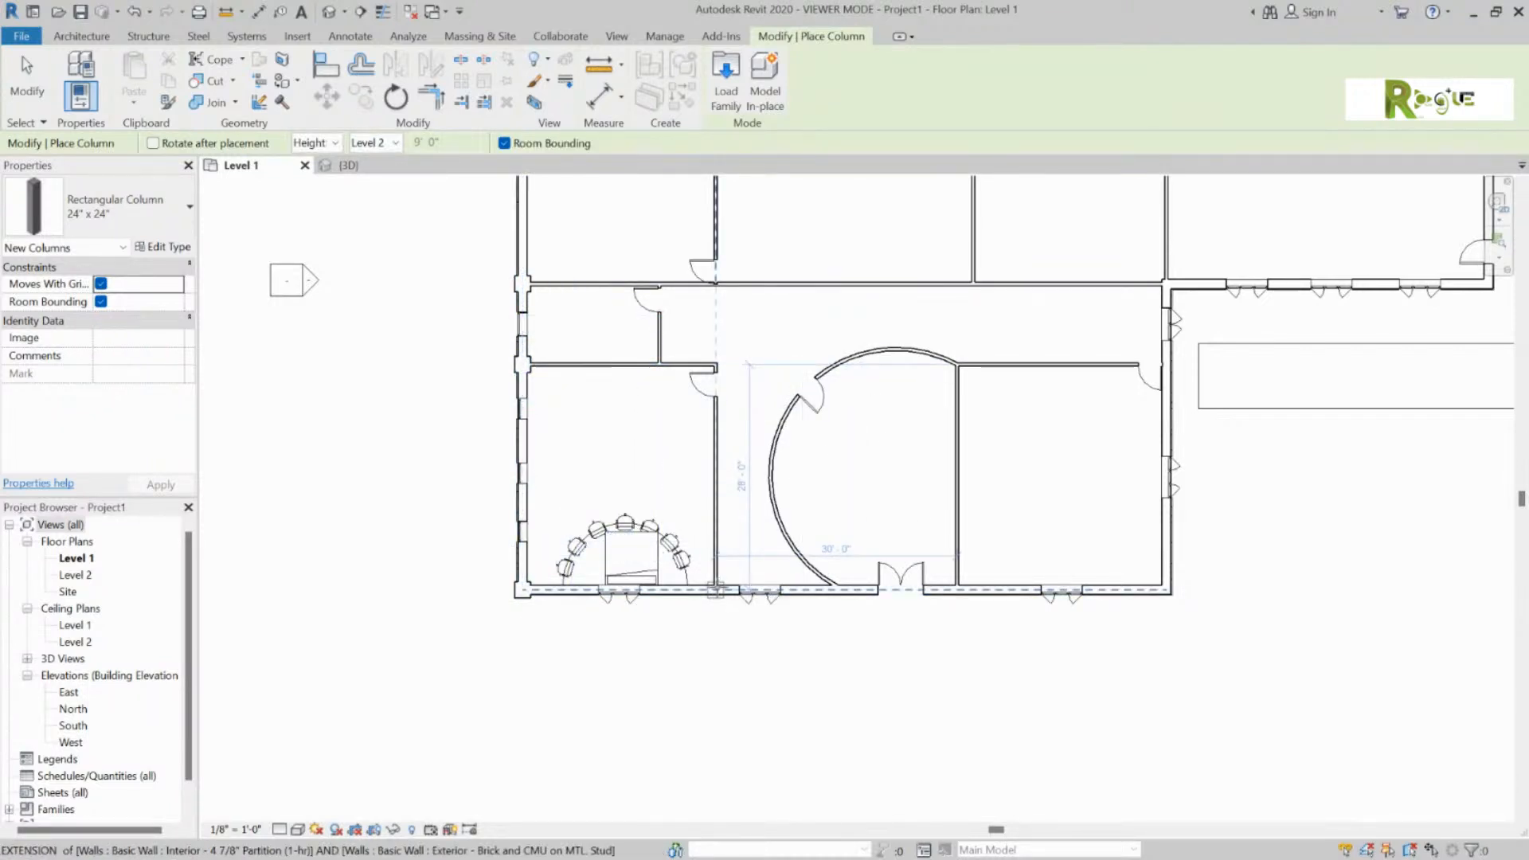
click(956, 591)
click(1168, 590)
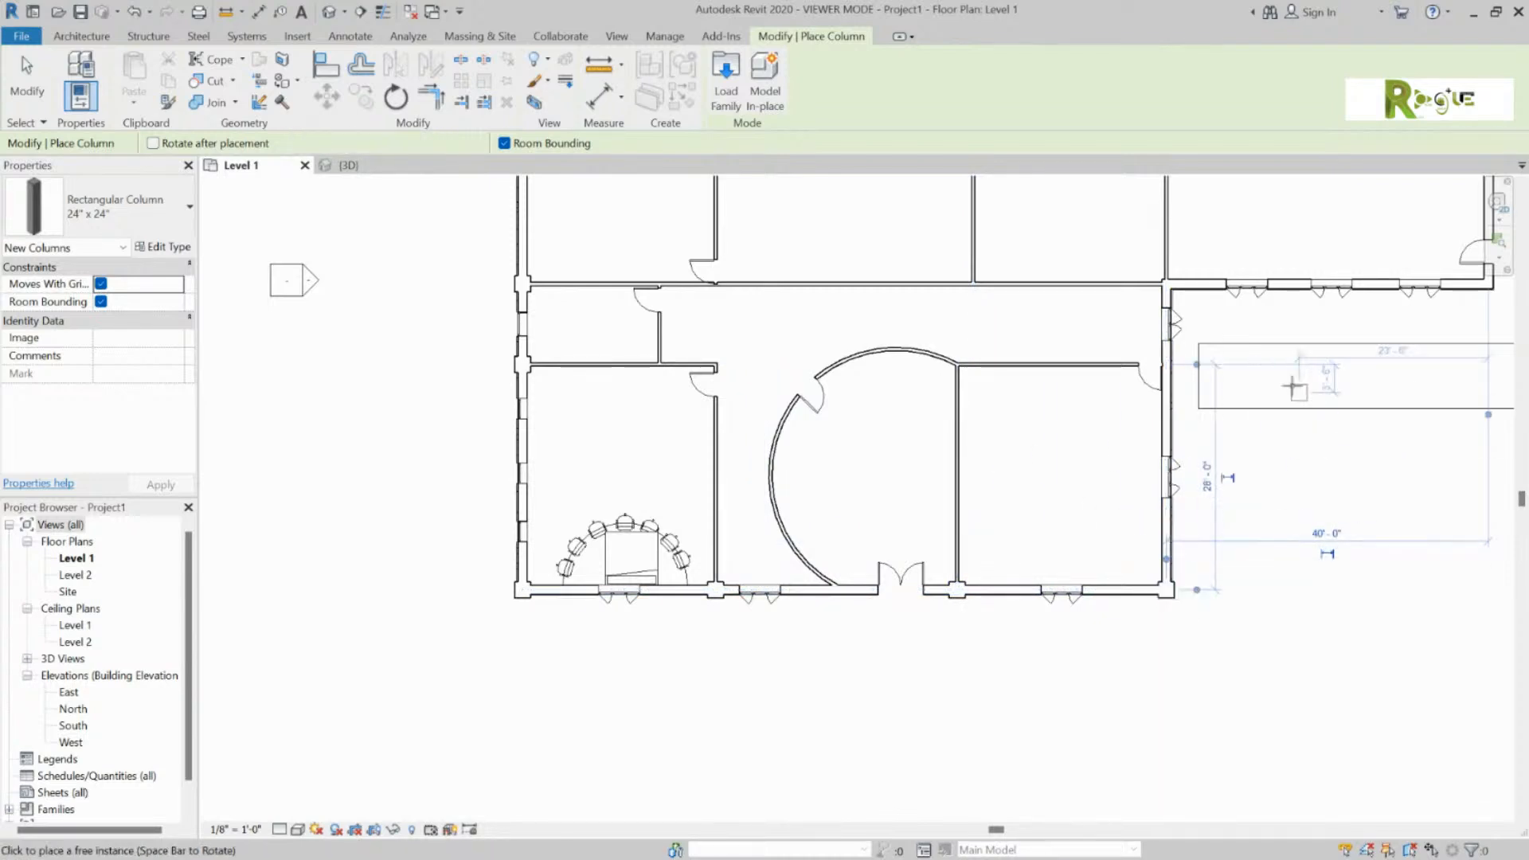
click(1167, 283)
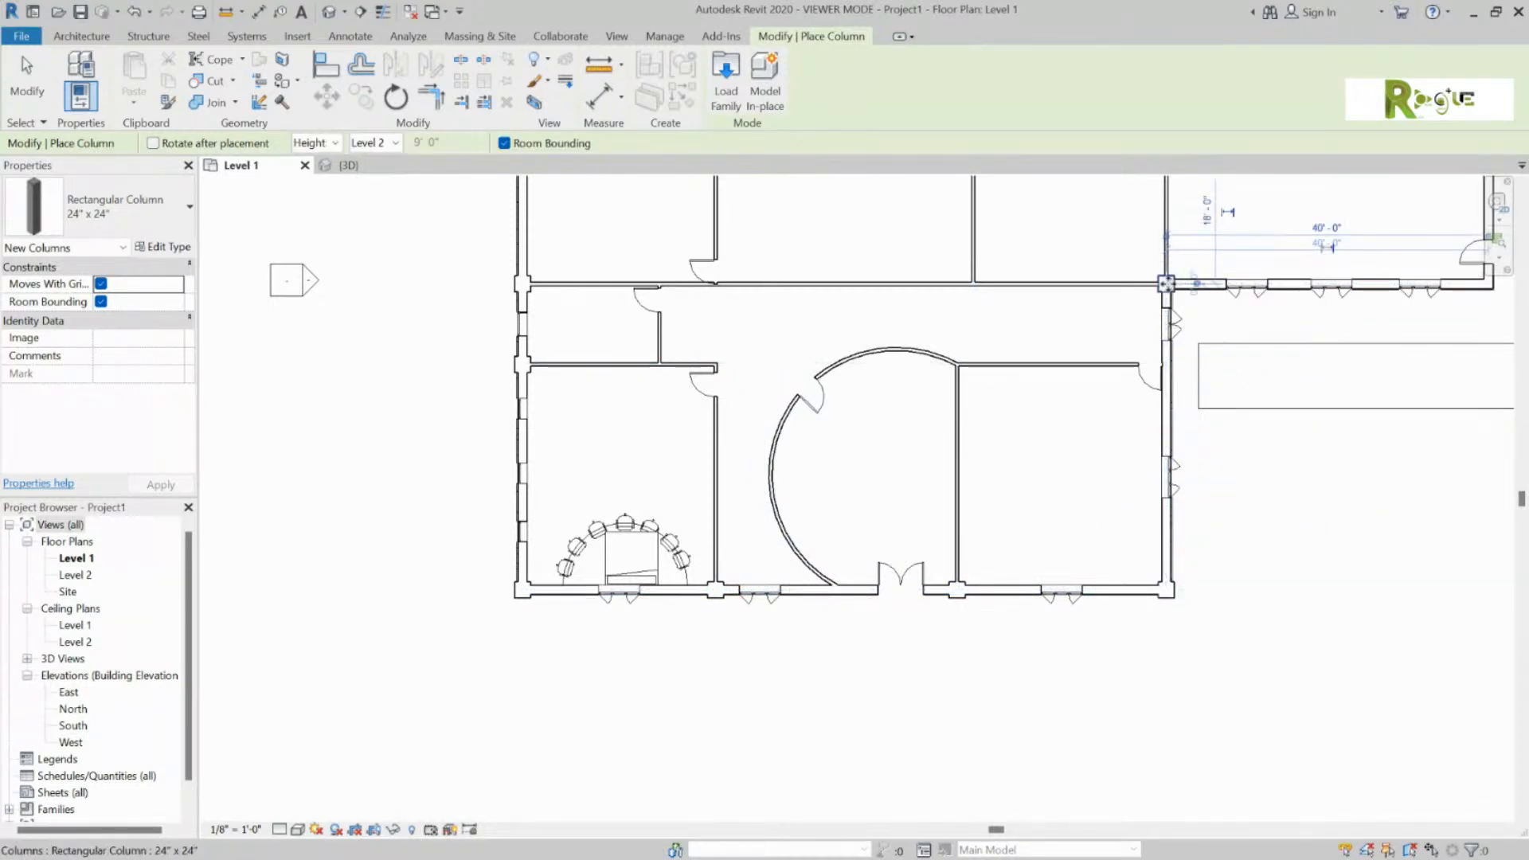
scroll(518, 629, down, 3)
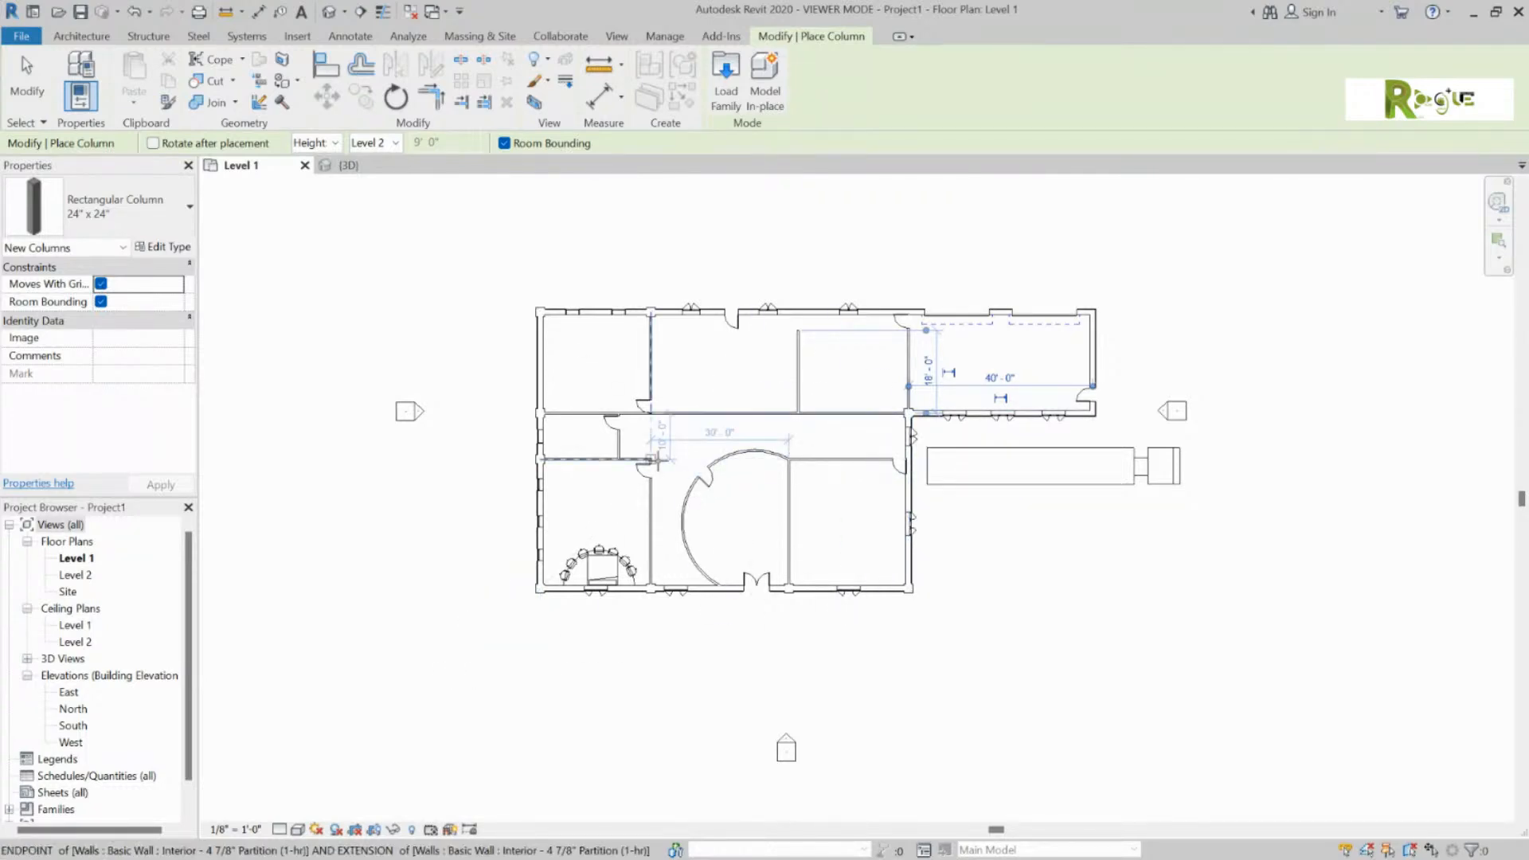
click(348, 165)
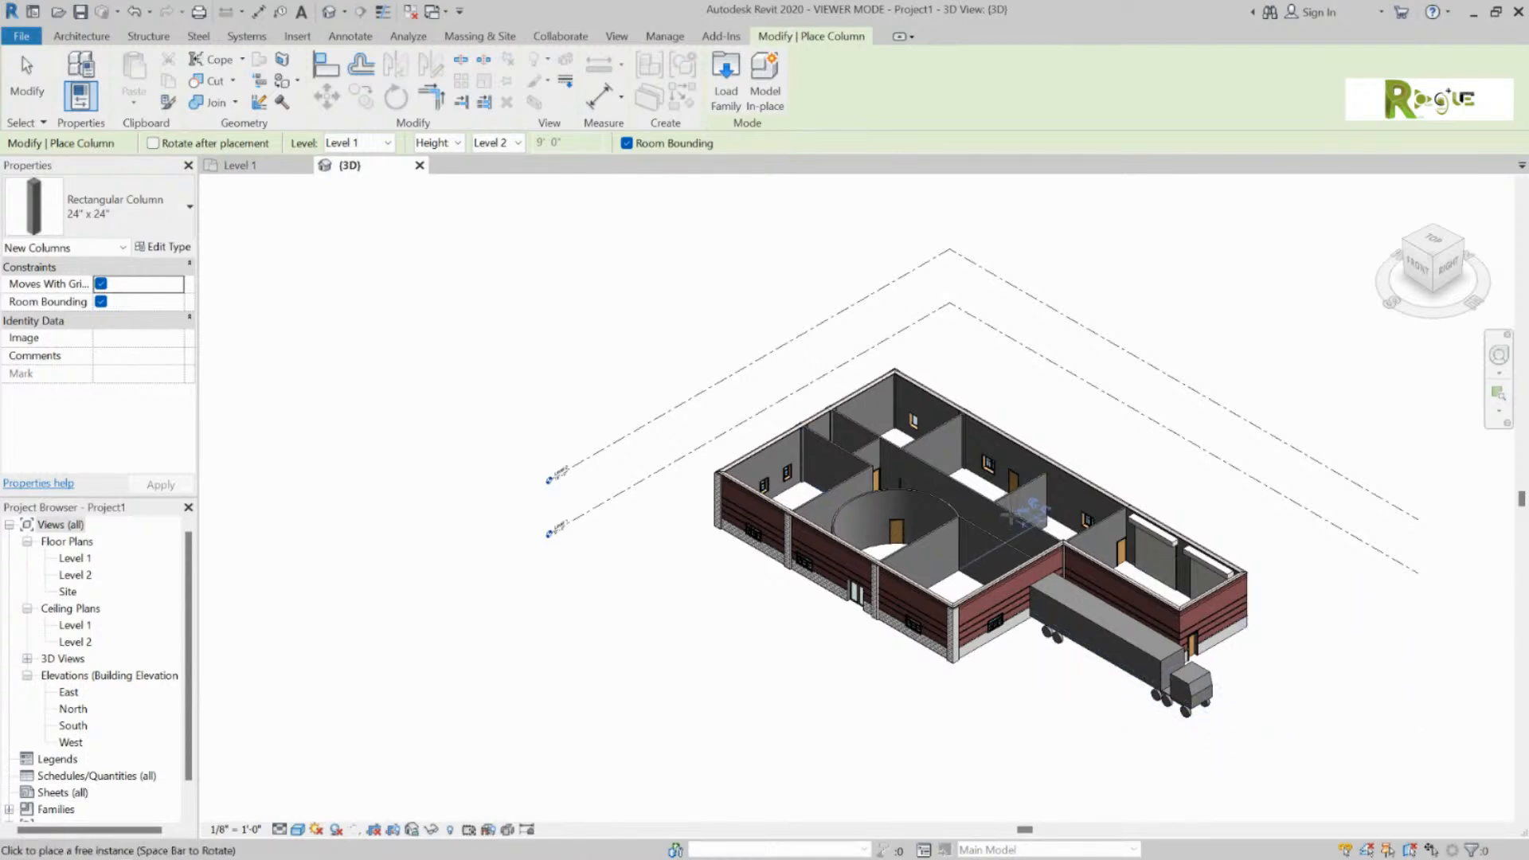
Step: Zoom around the 3D model to check the new columns, then go back to Level 1
scroll(916, 518, up, 3)
scroll(742, 627, up, 3)
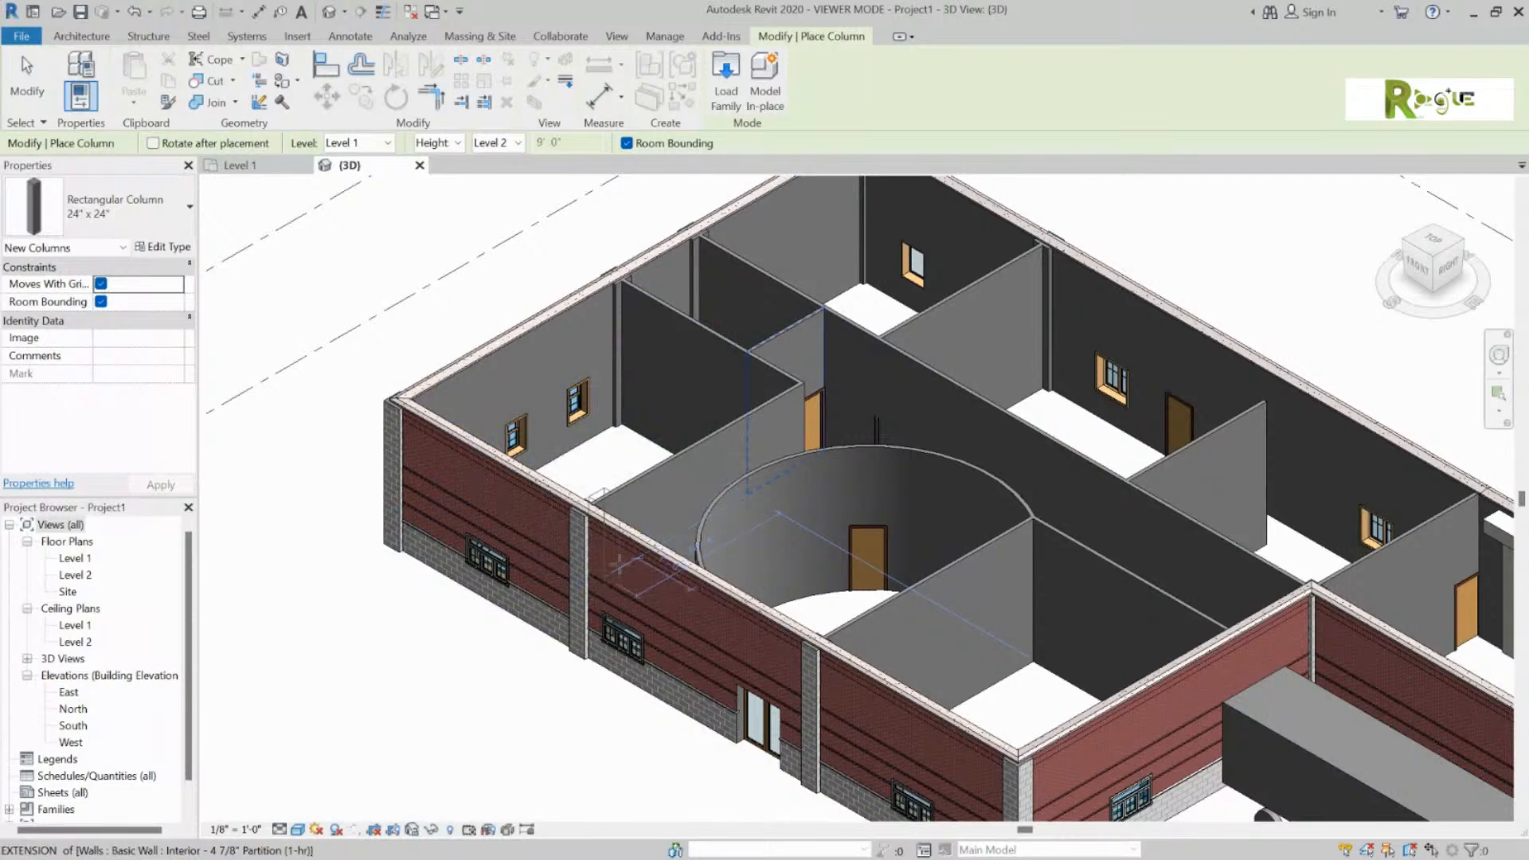
scroll(899, 272, up, 2)
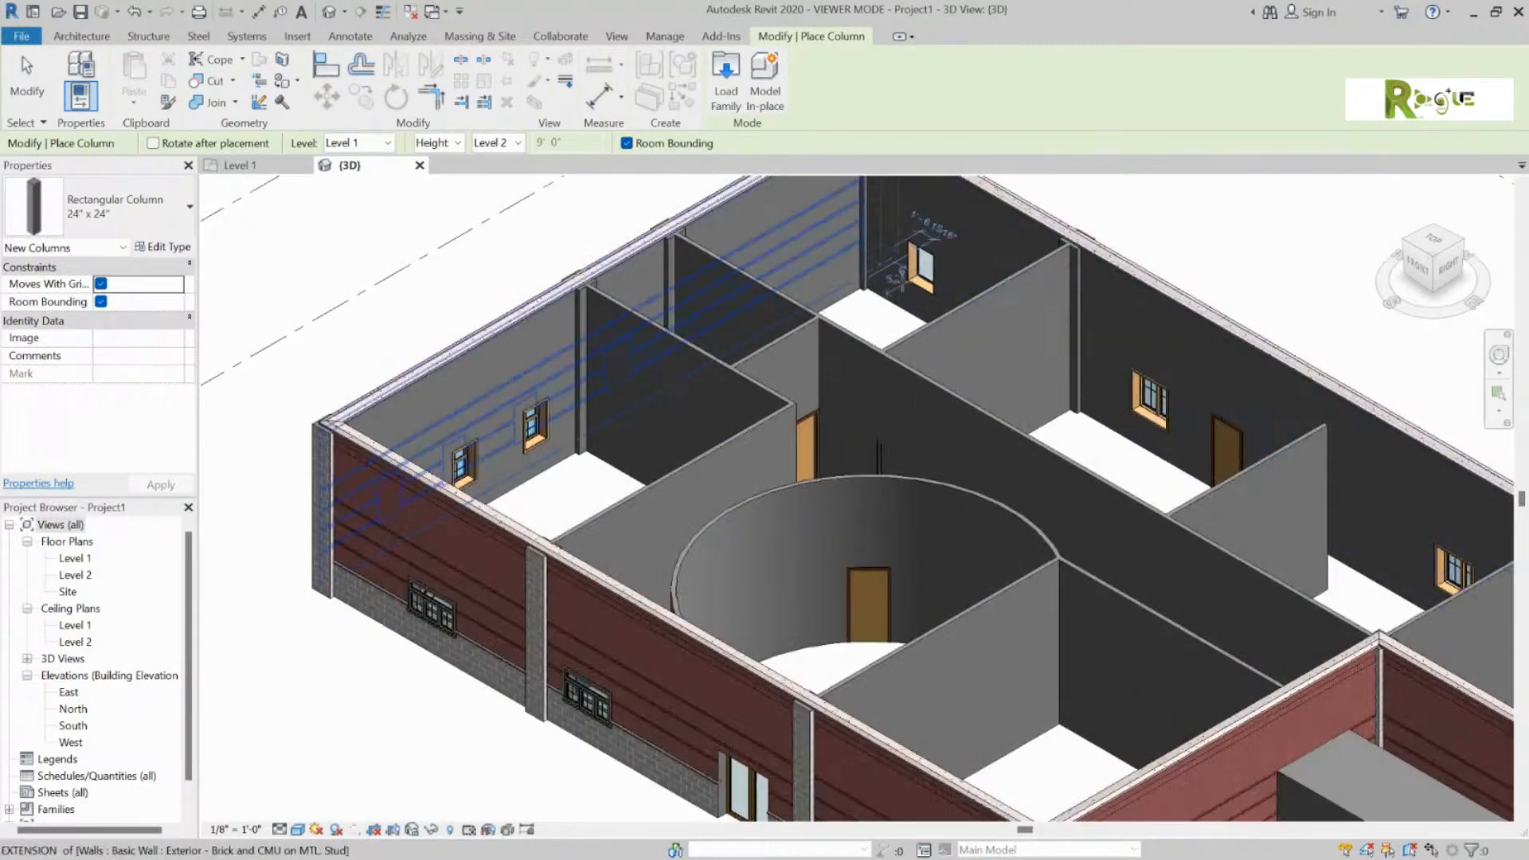
scroll(900, 272, up, 4)
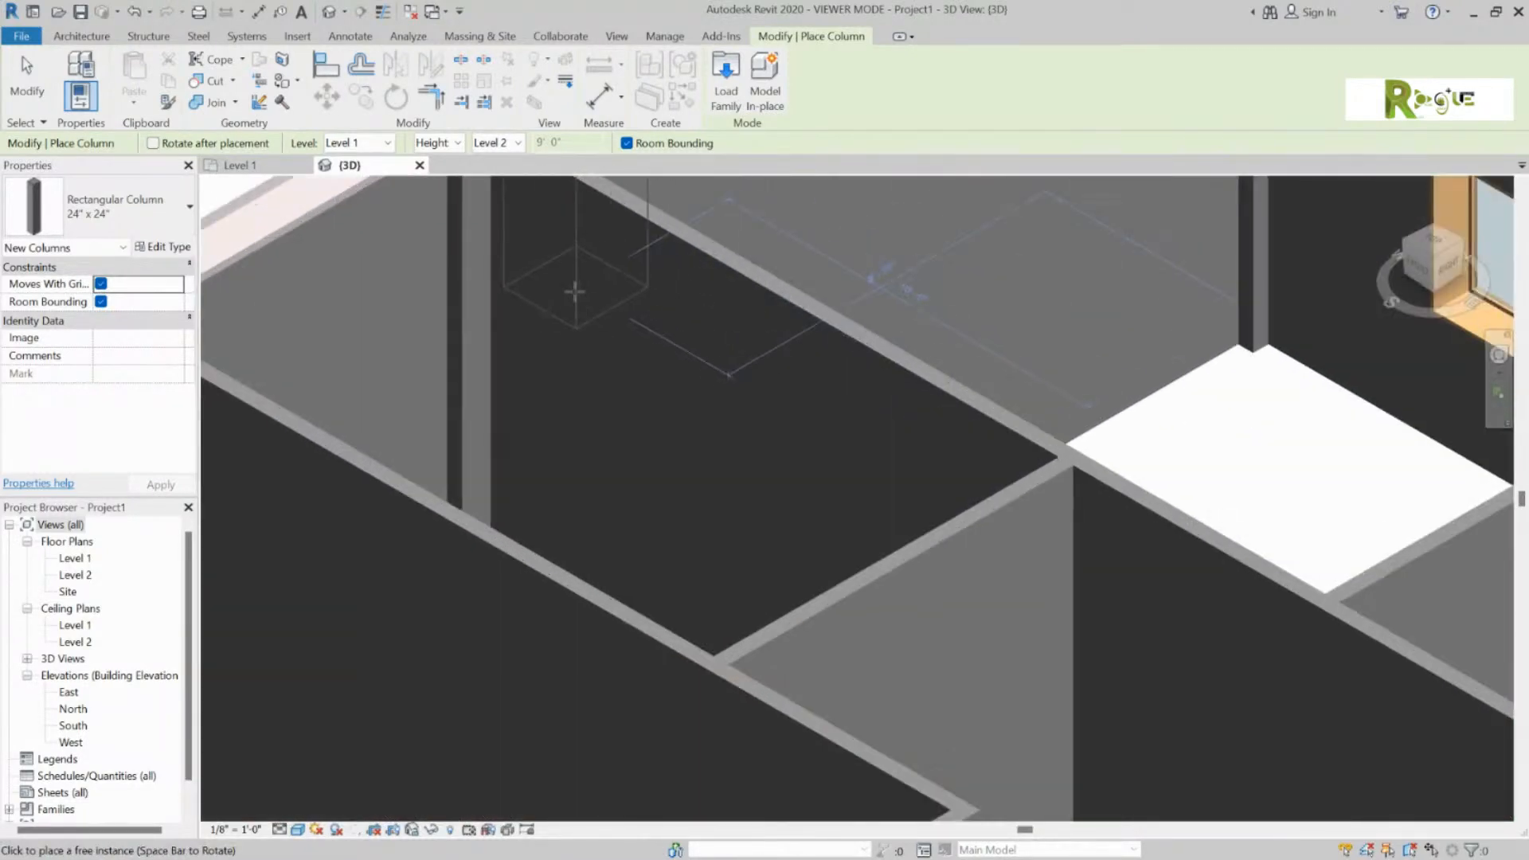
scroll(575, 292, down, 3)
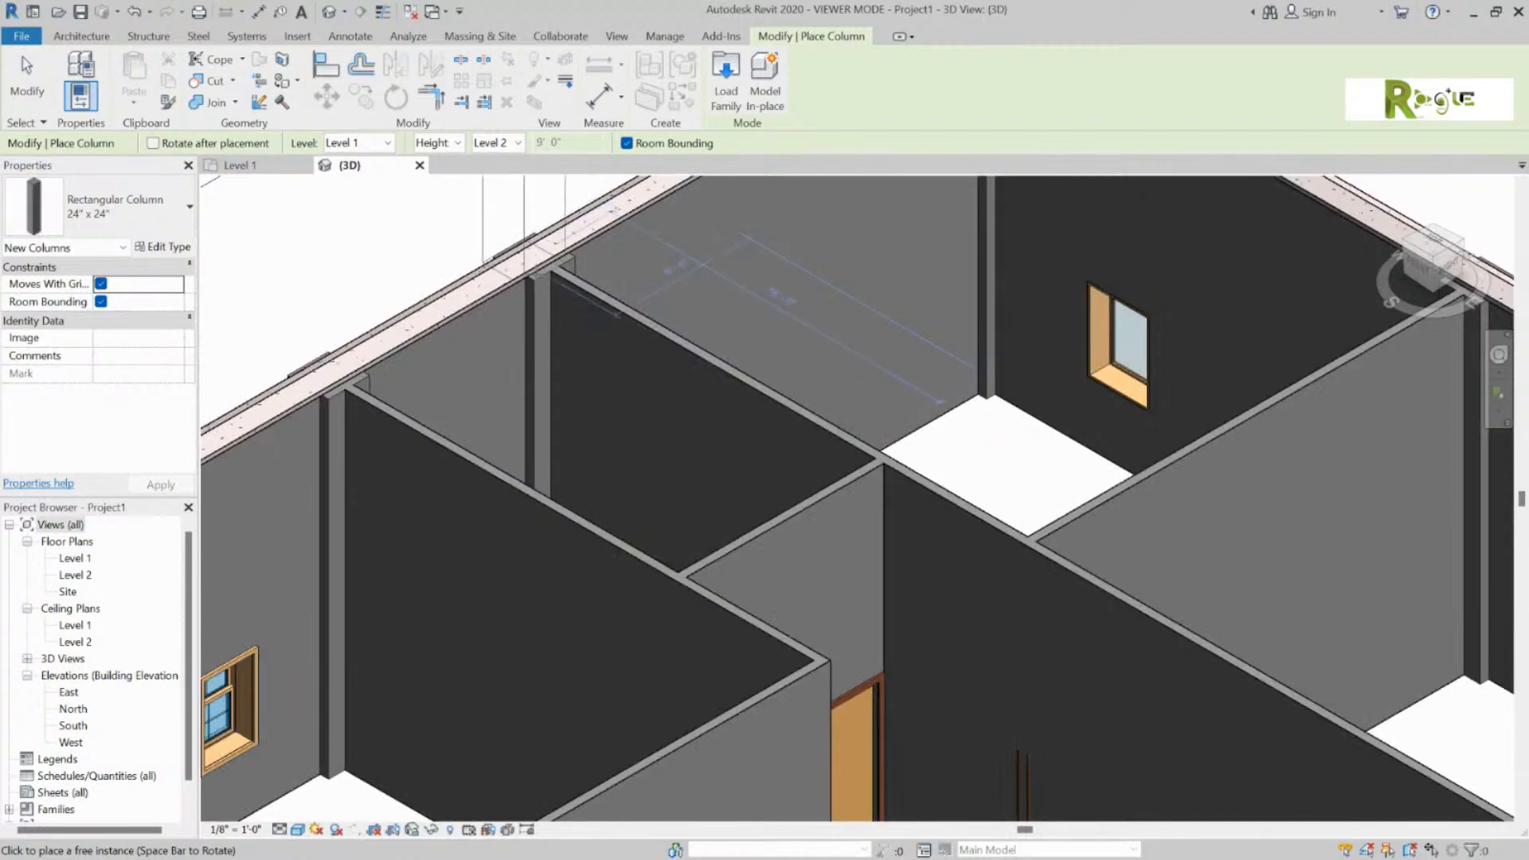
scroll(255, 227, down, 5)
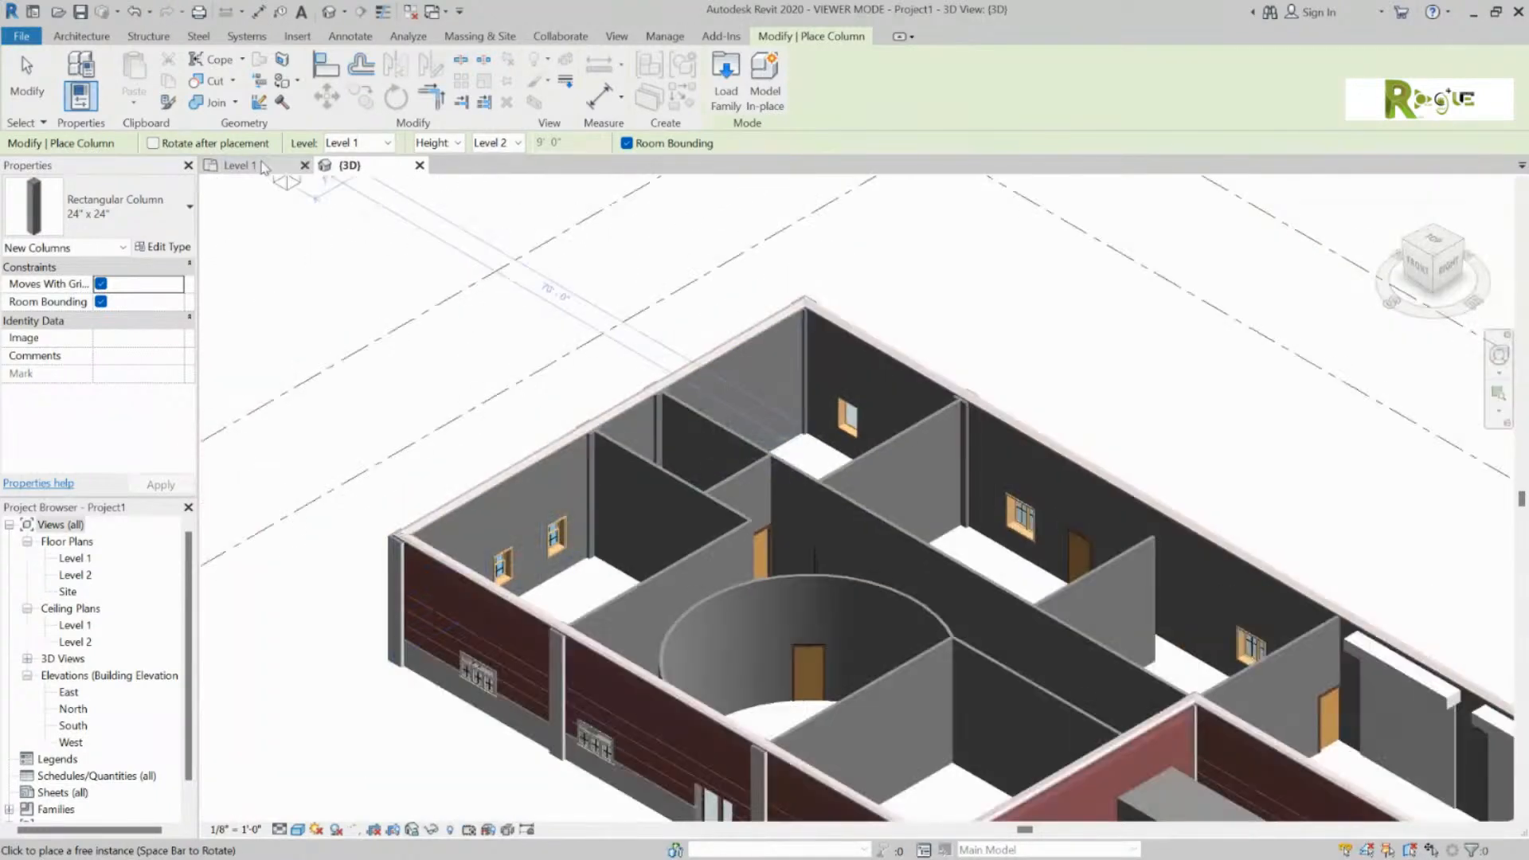
click(239, 166)
scroll(644, 270, up, 2)
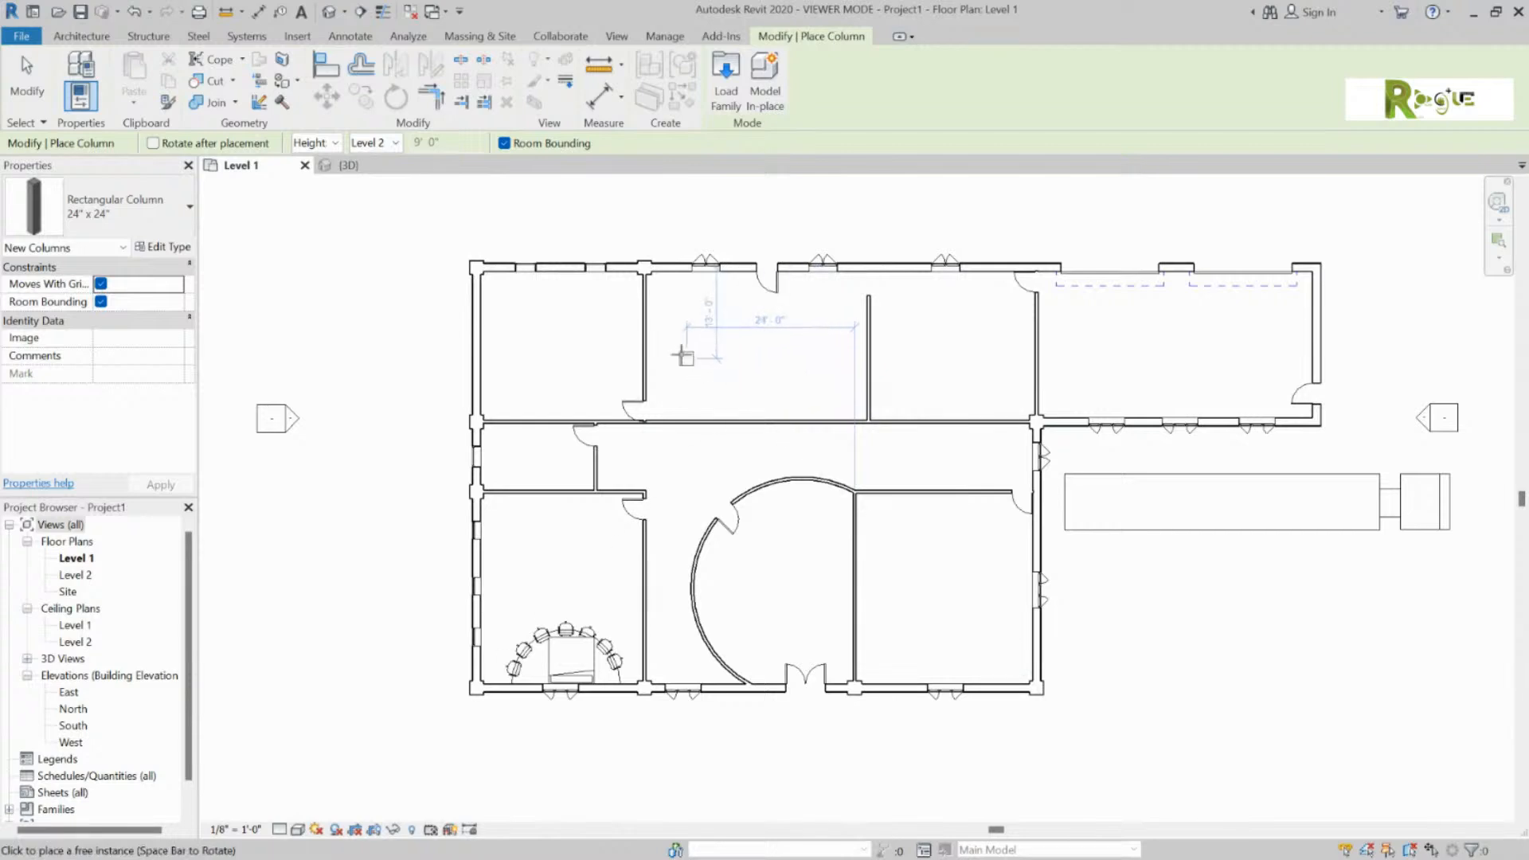
Step: End column placement on Level 1 and bring up the plan's Visual Style options
scroll(1039, 690, up, 2)
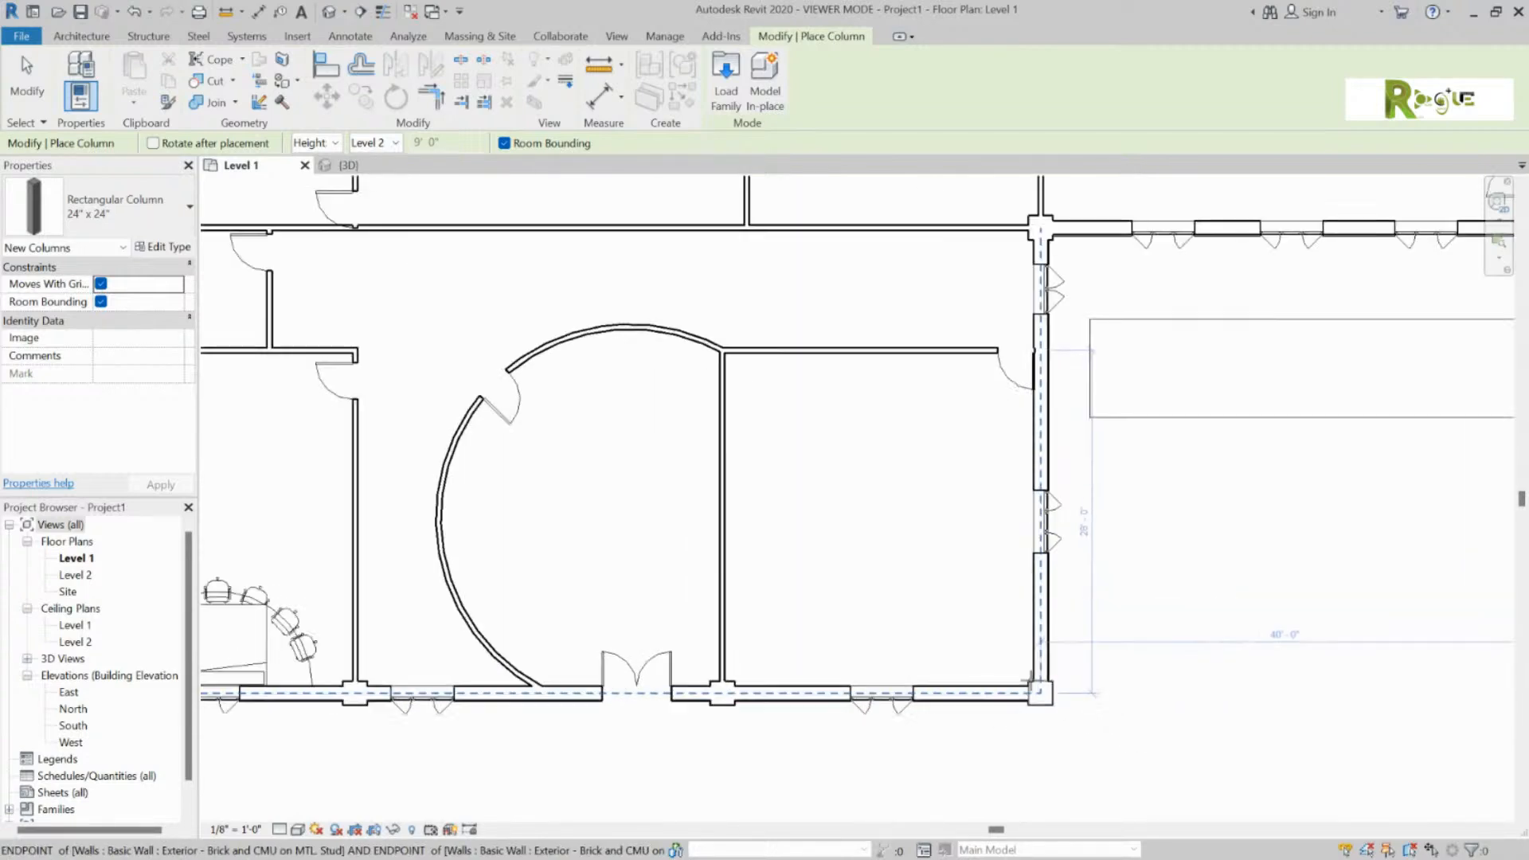
scroll(1039, 691, up, 5)
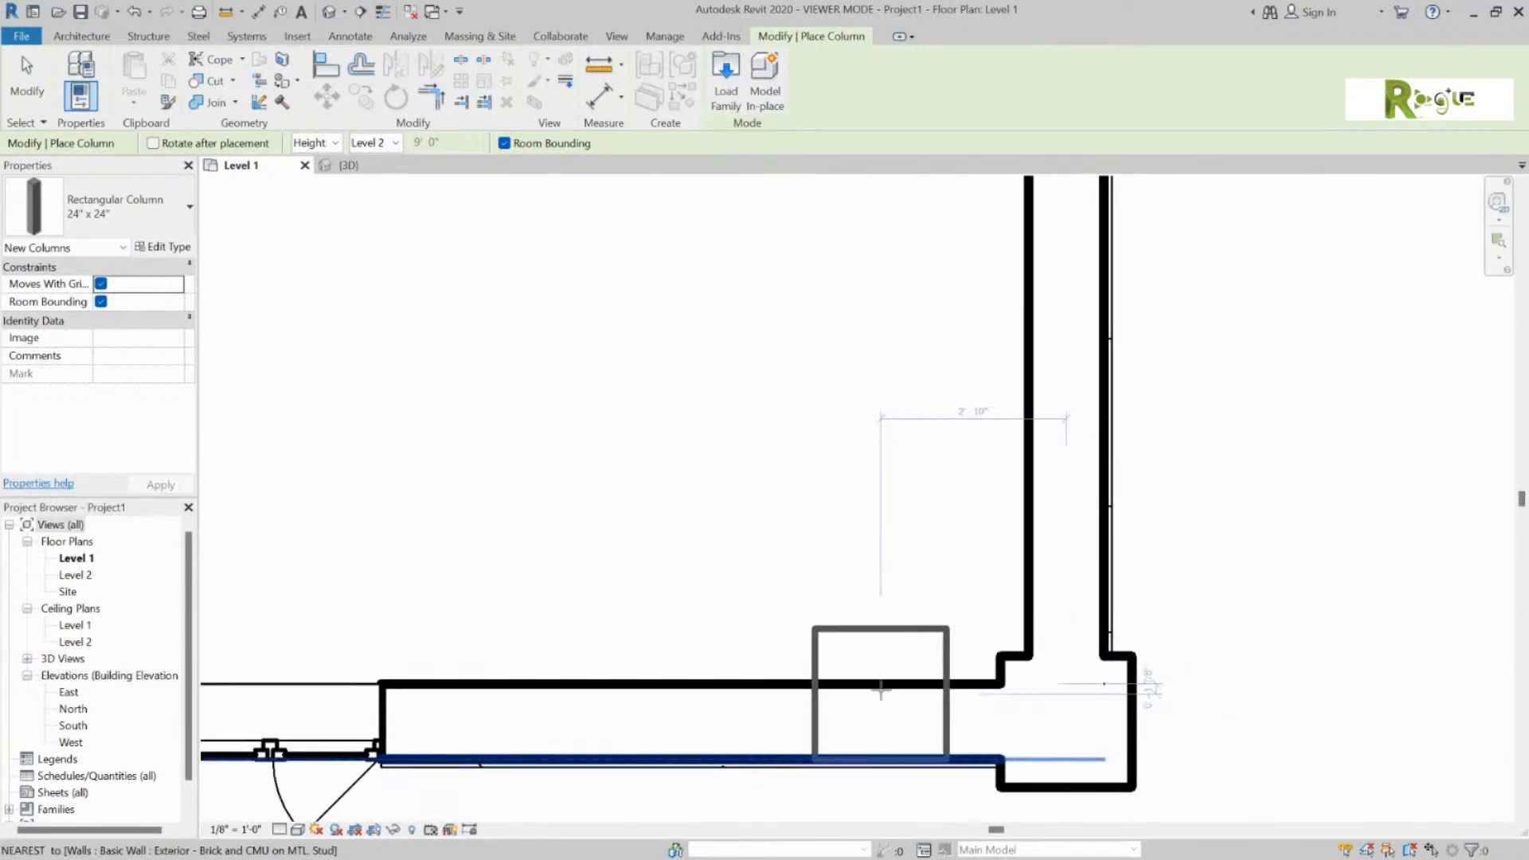
key(Escape)
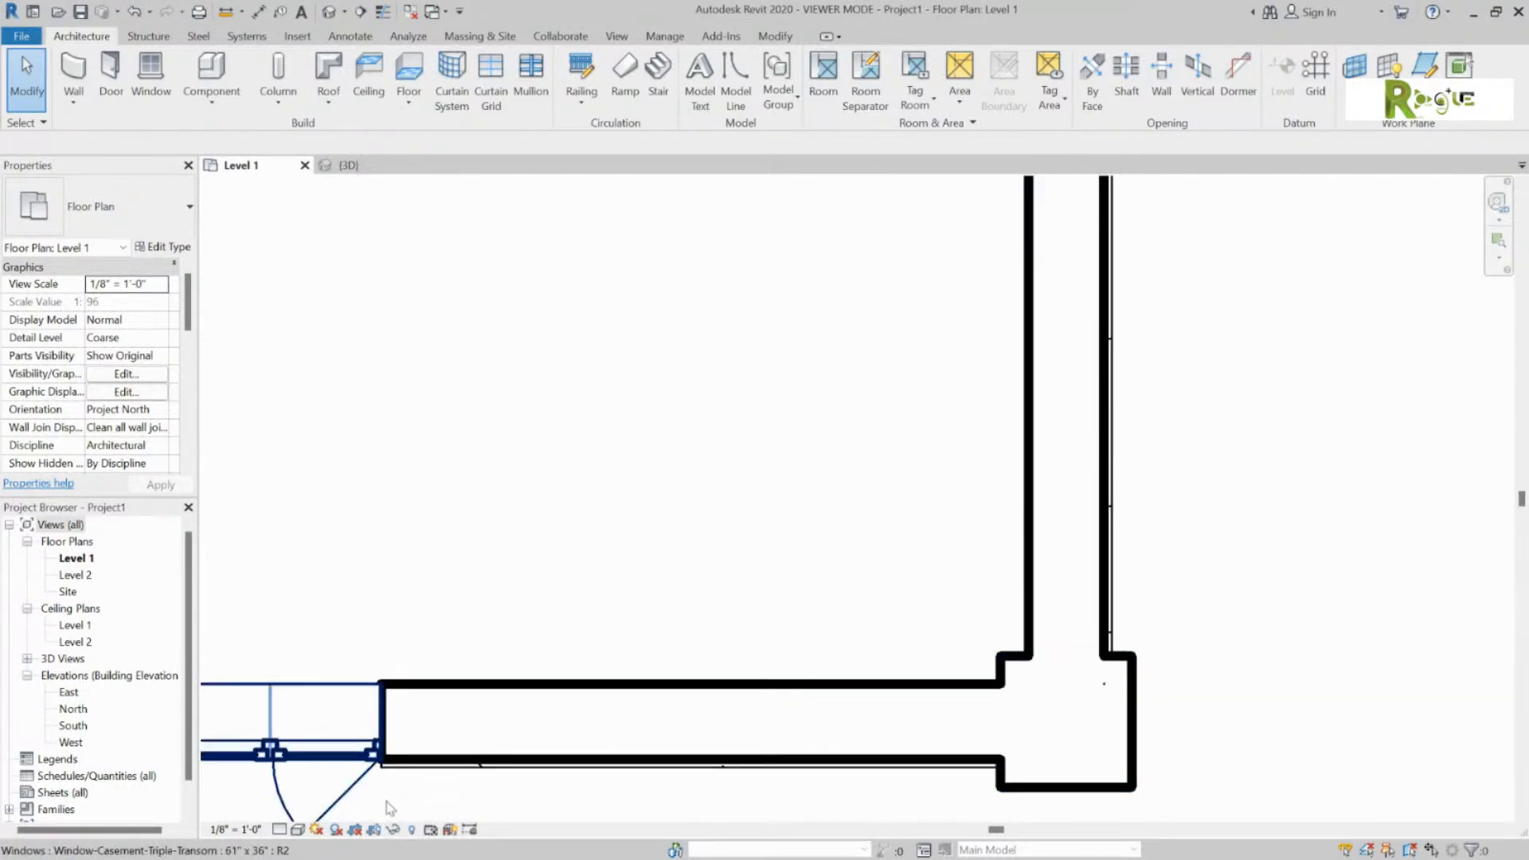
click(298, 829)
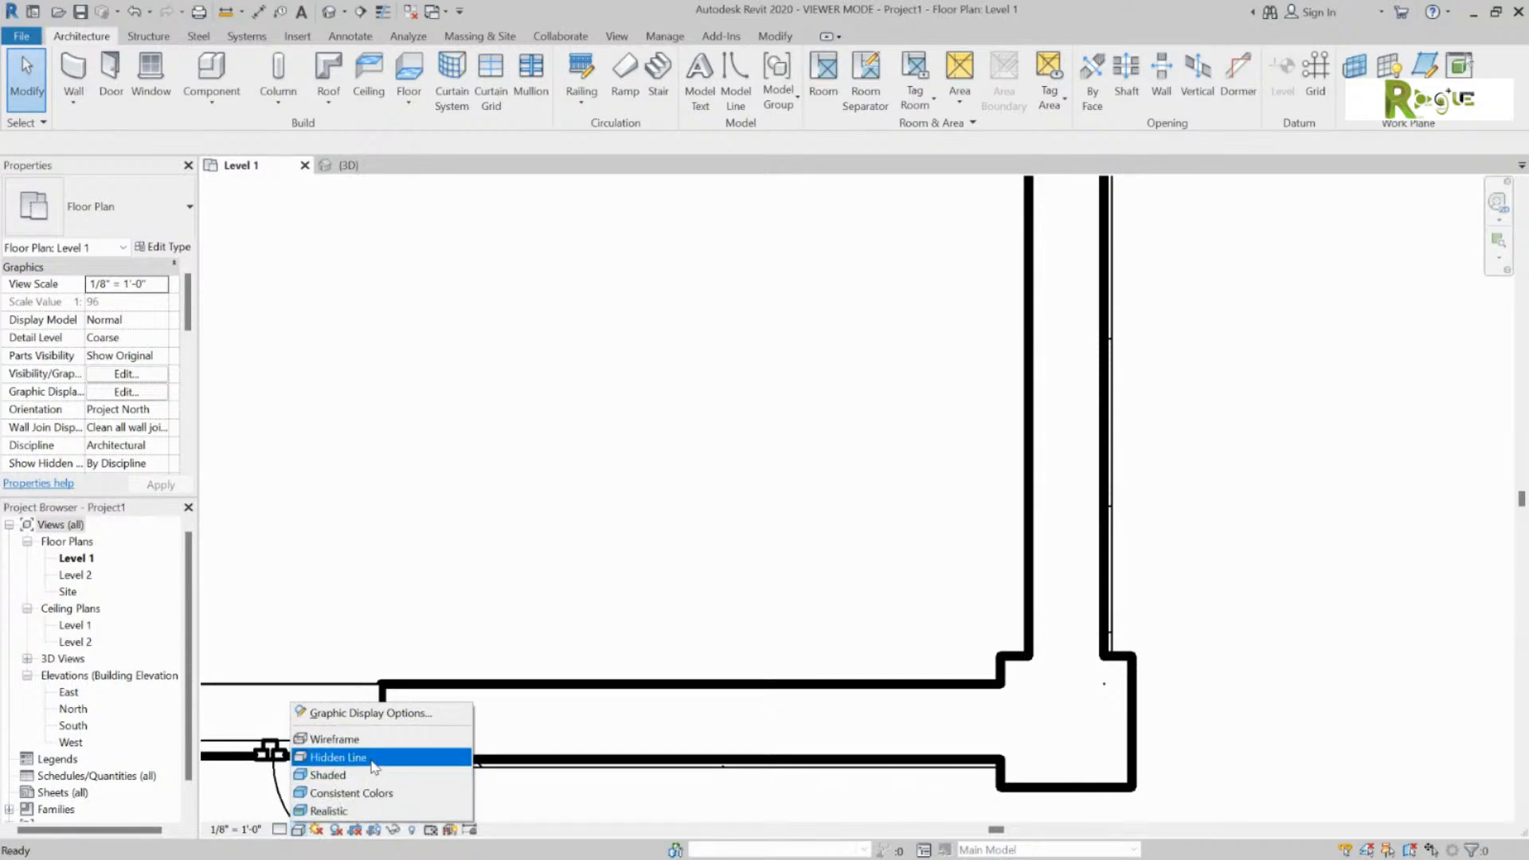
Step: Set the Level 1 plan to Fine detail level so wall layers show, then zoom out
click(279, 830)
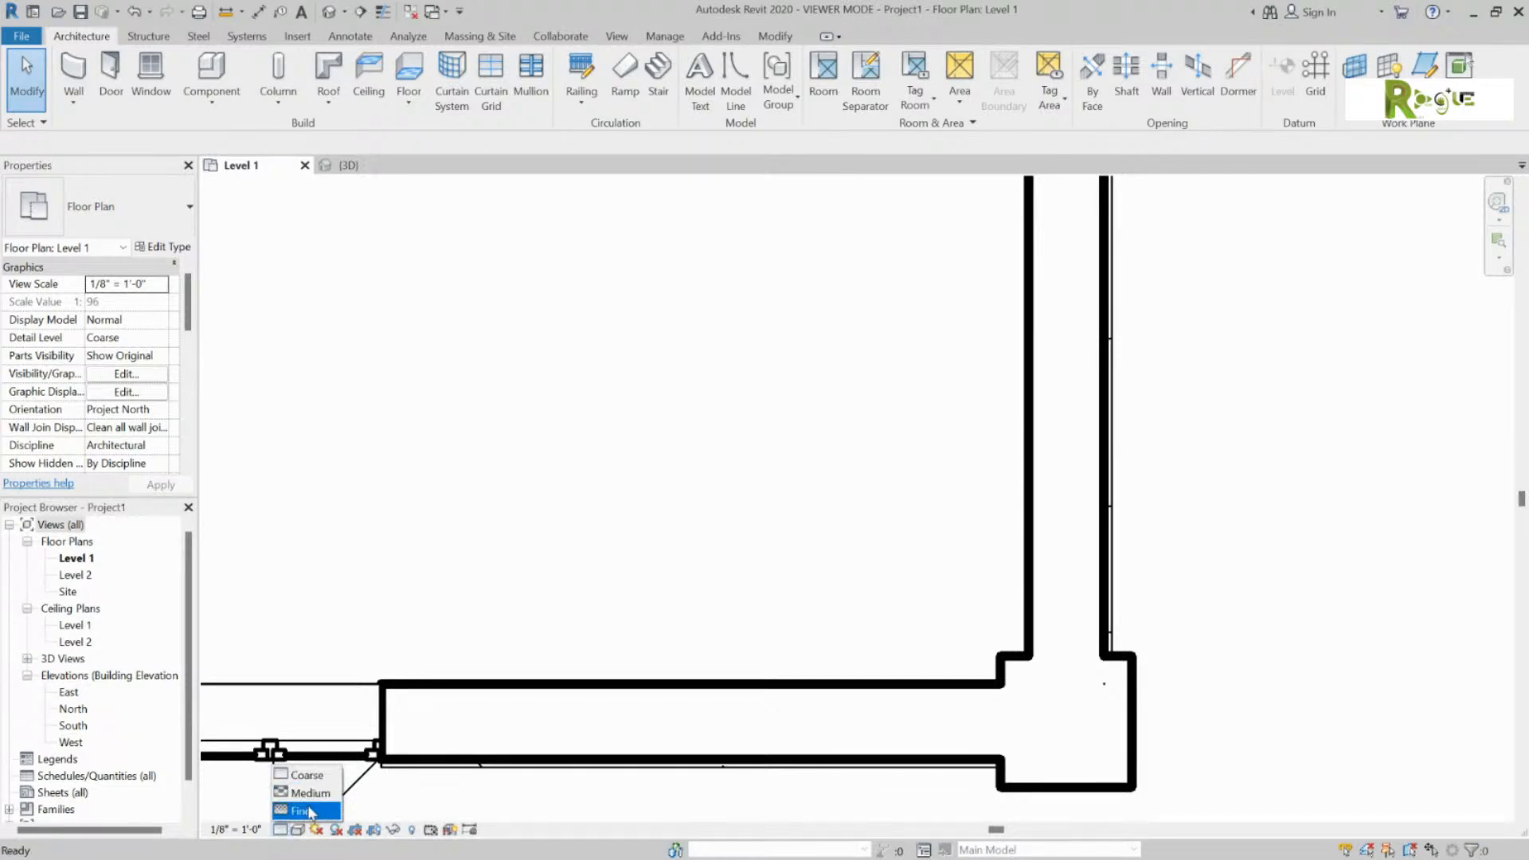
click(305, 810)
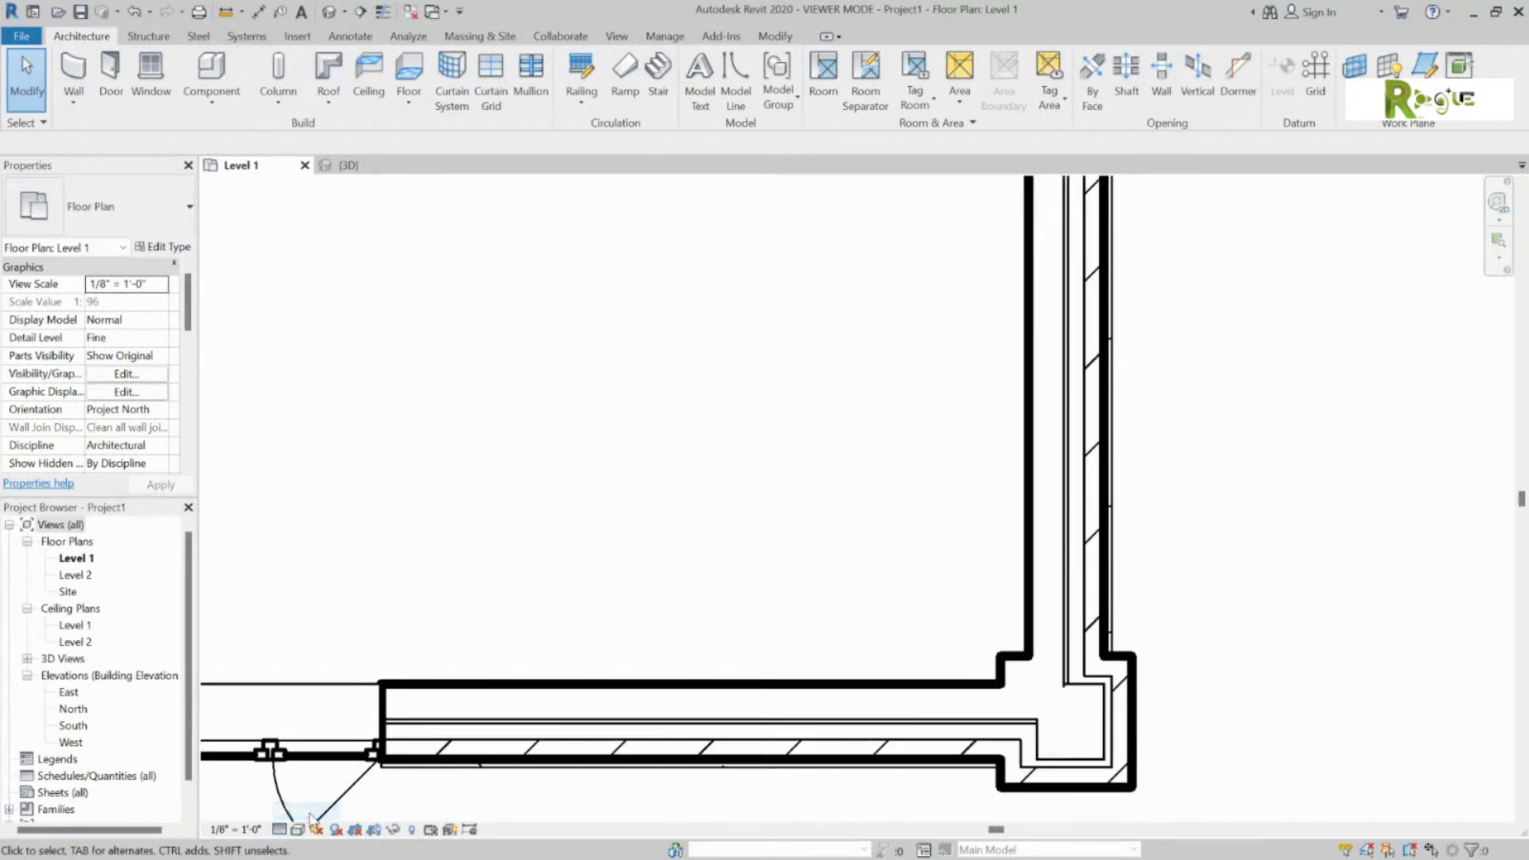
scroll(1179, 632, down, 2)
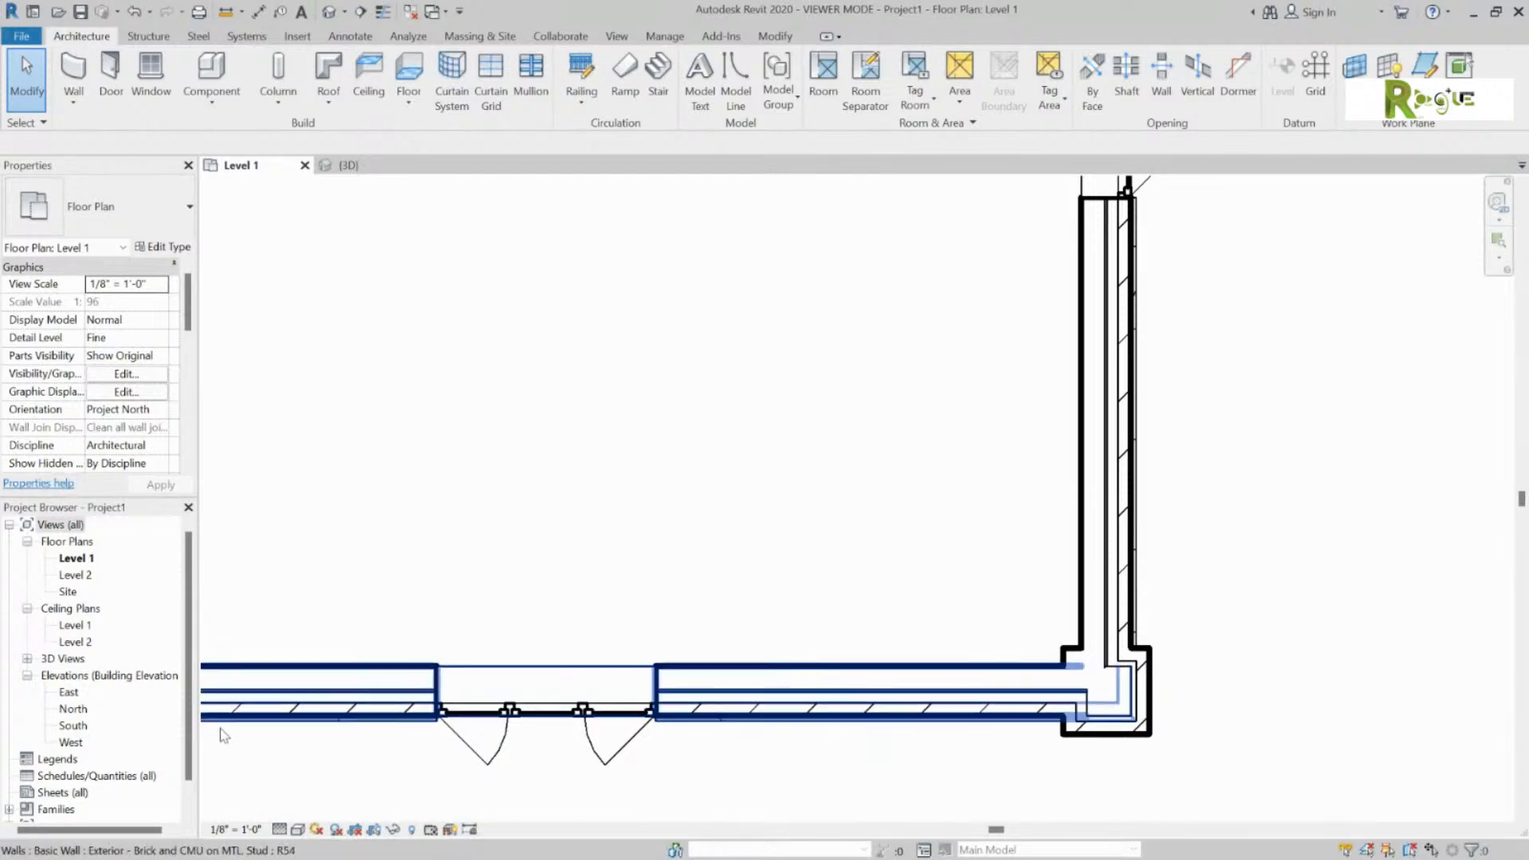
scroll(1224, 704, down, 3)
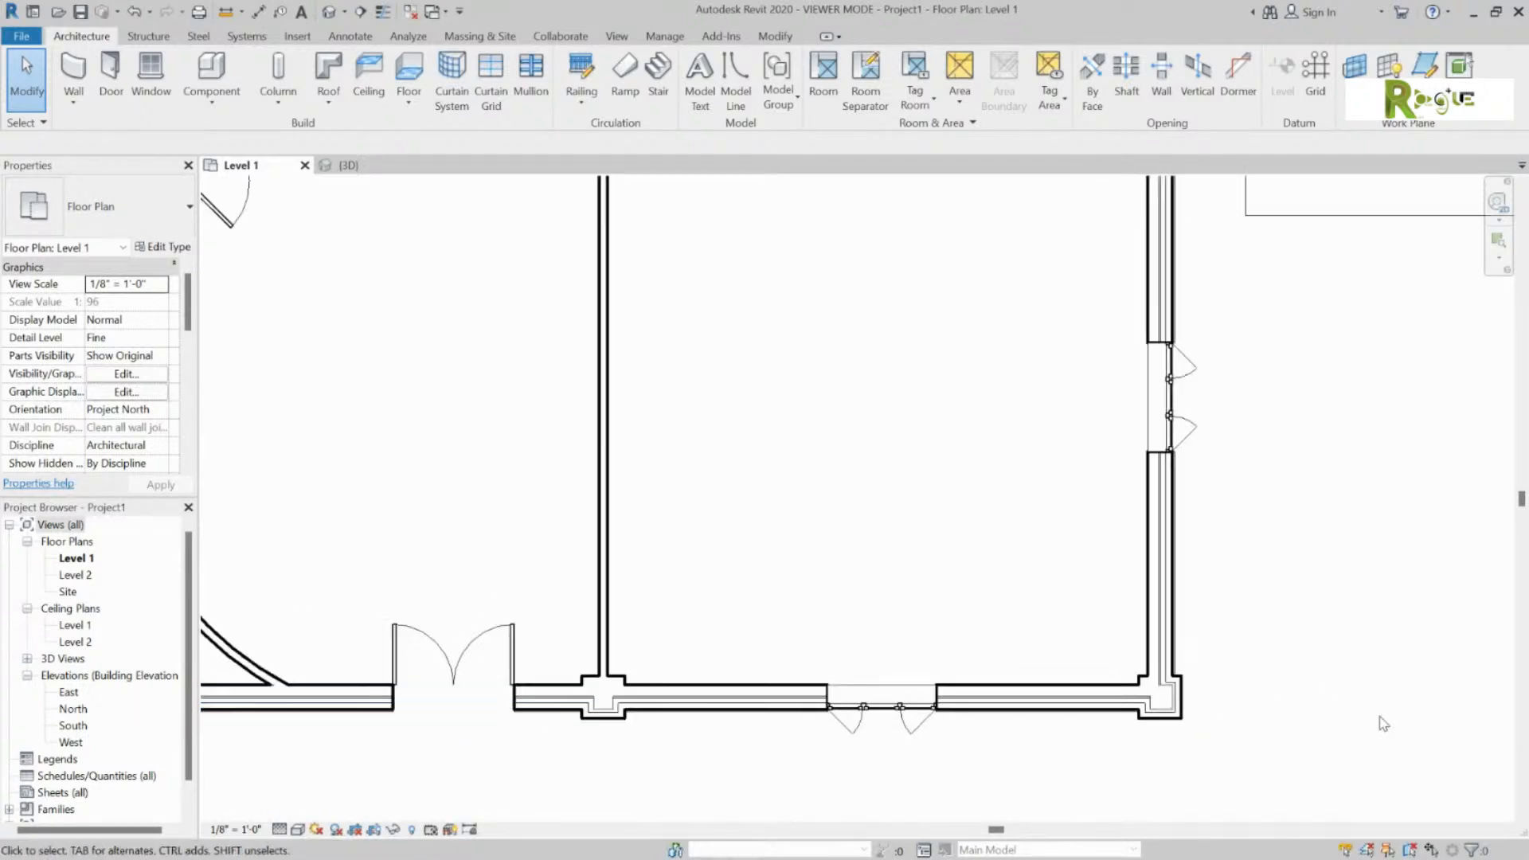
scroll(1384, 723, down, 5)
scroll(423, 643, down, 2)
scroll(864, 577, up, 2)
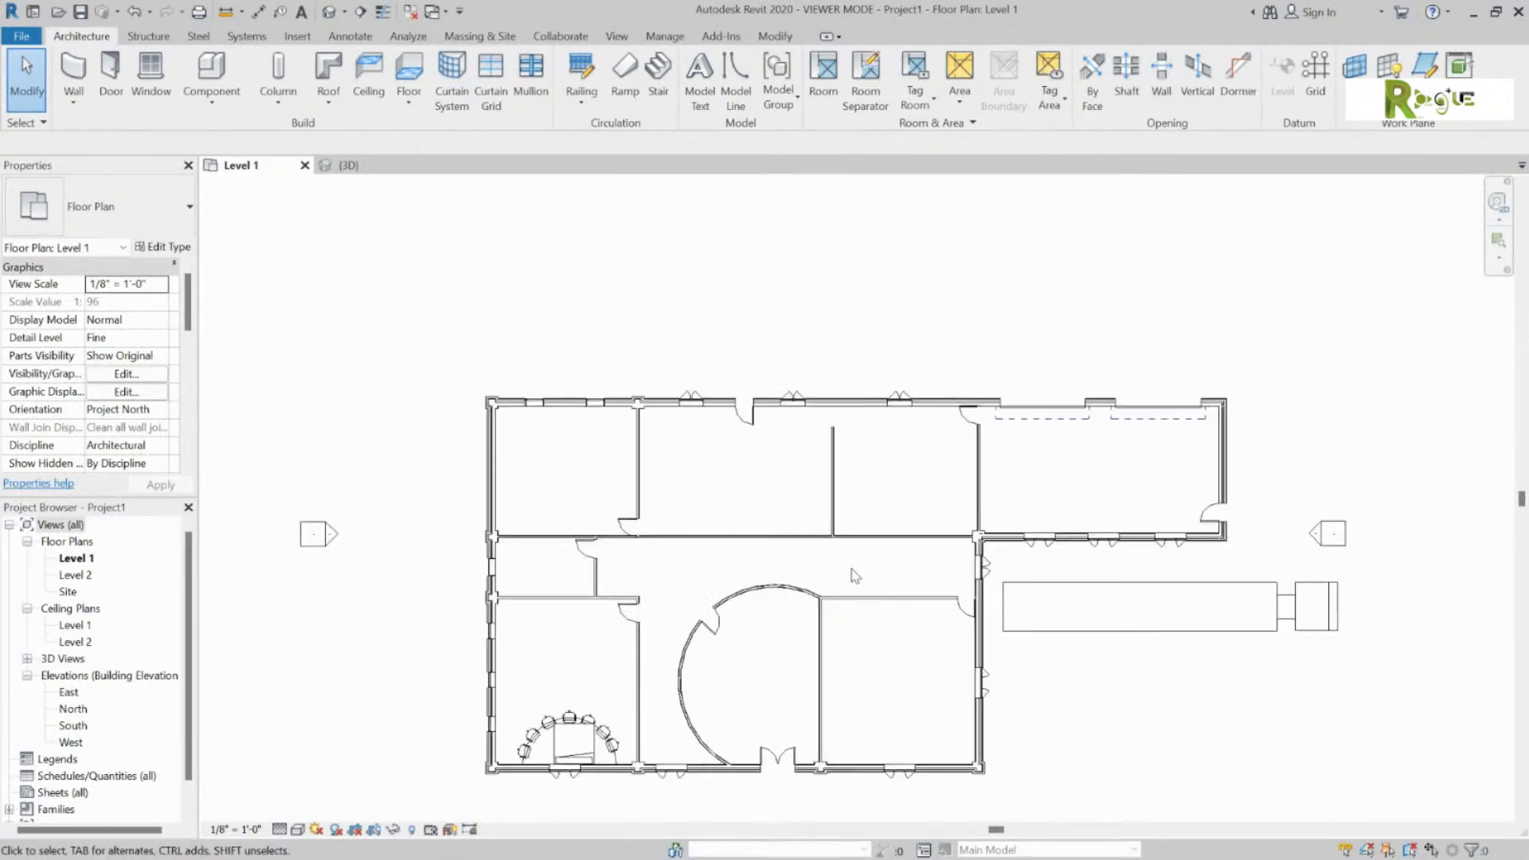
middle_drag(814, 581, 839, 509)
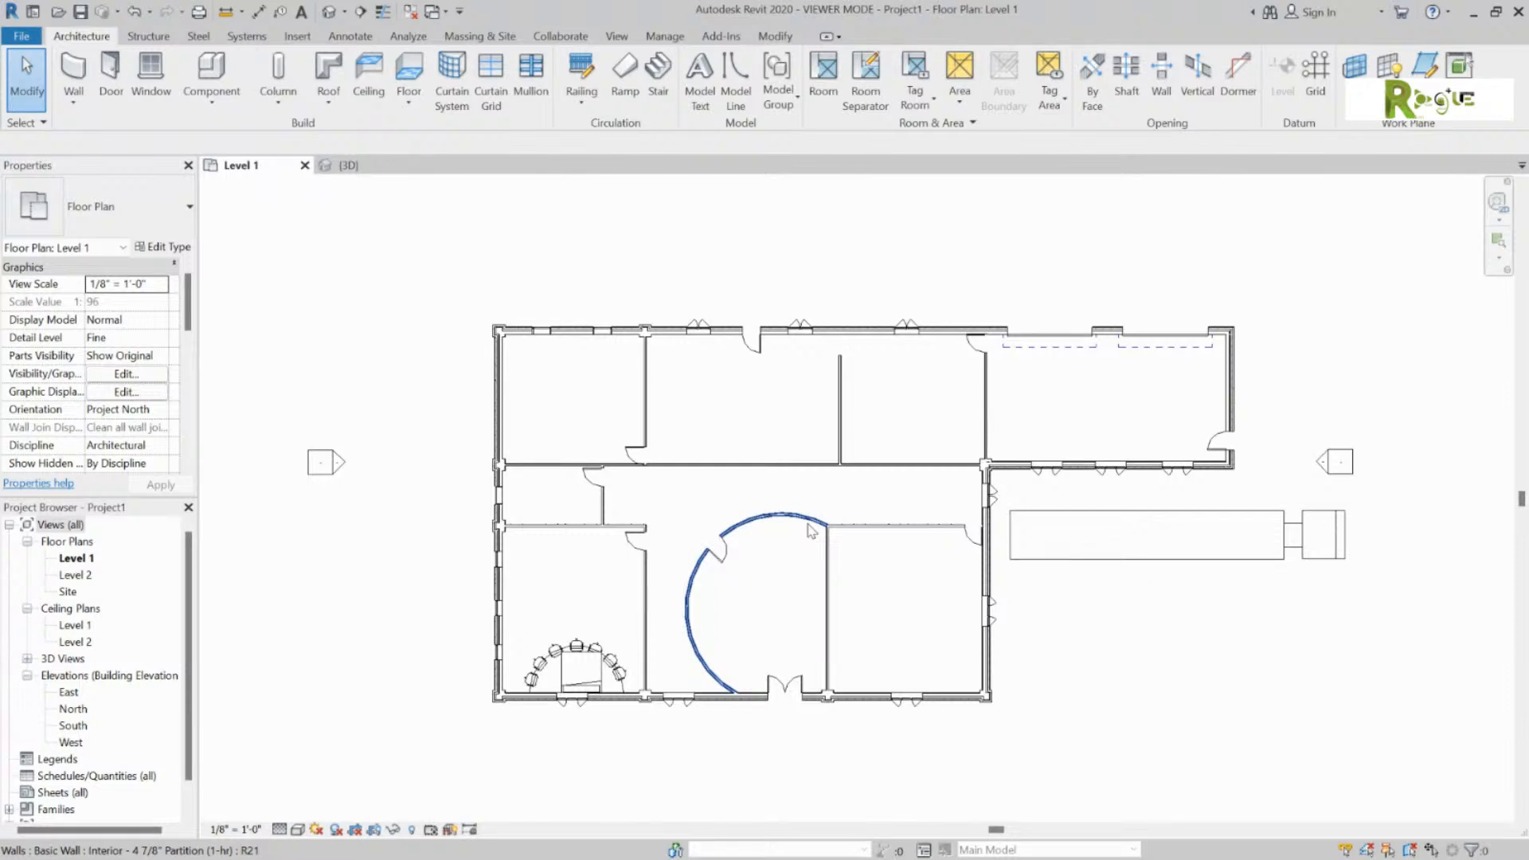
click(348, 164)
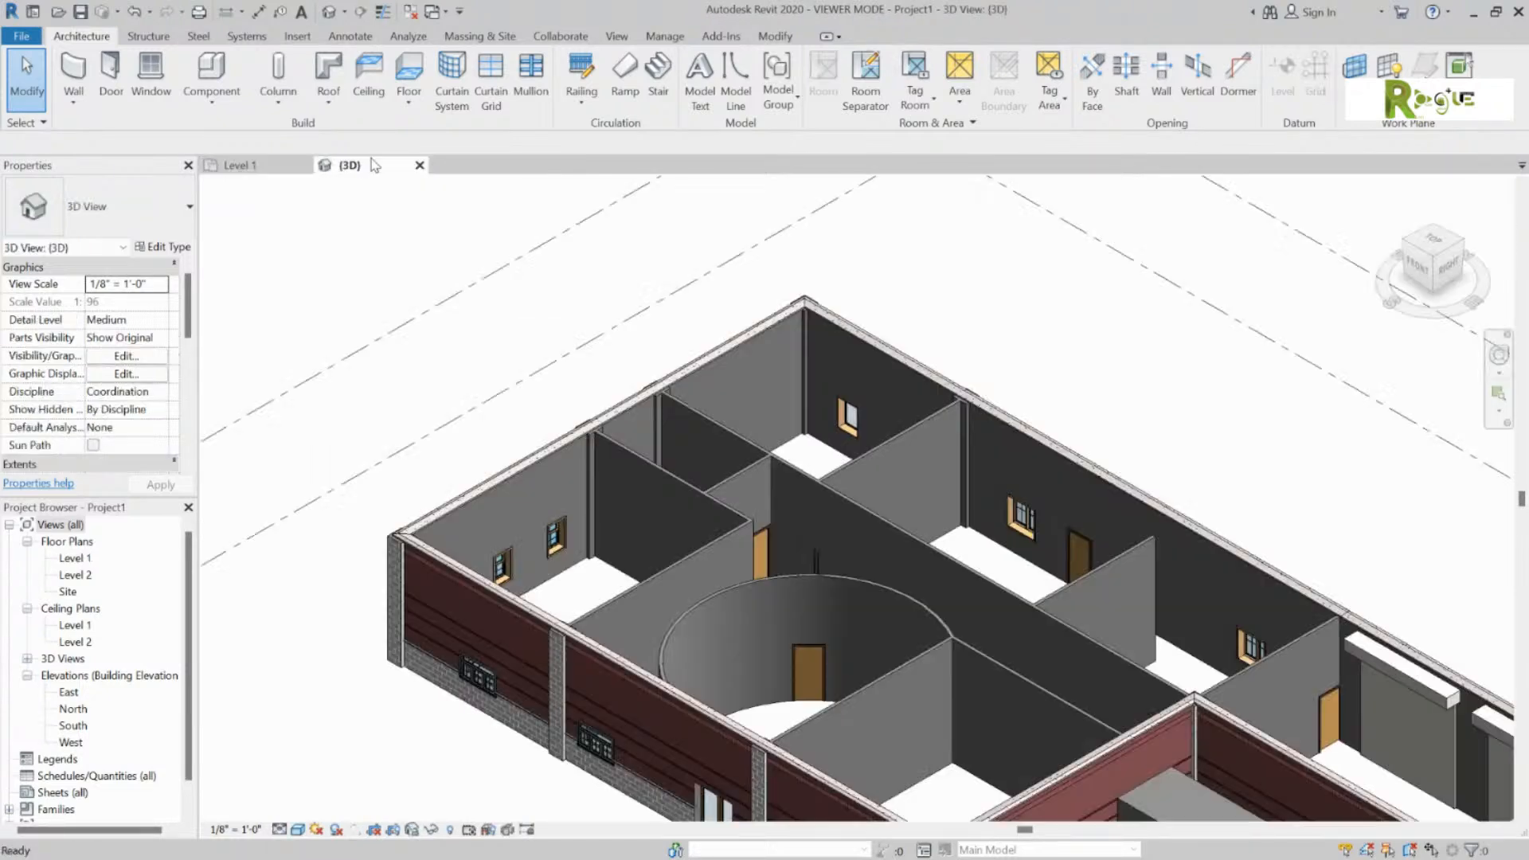
scroll(913, 391, up, 3)
middle_drag(914, 390, 979, 283)
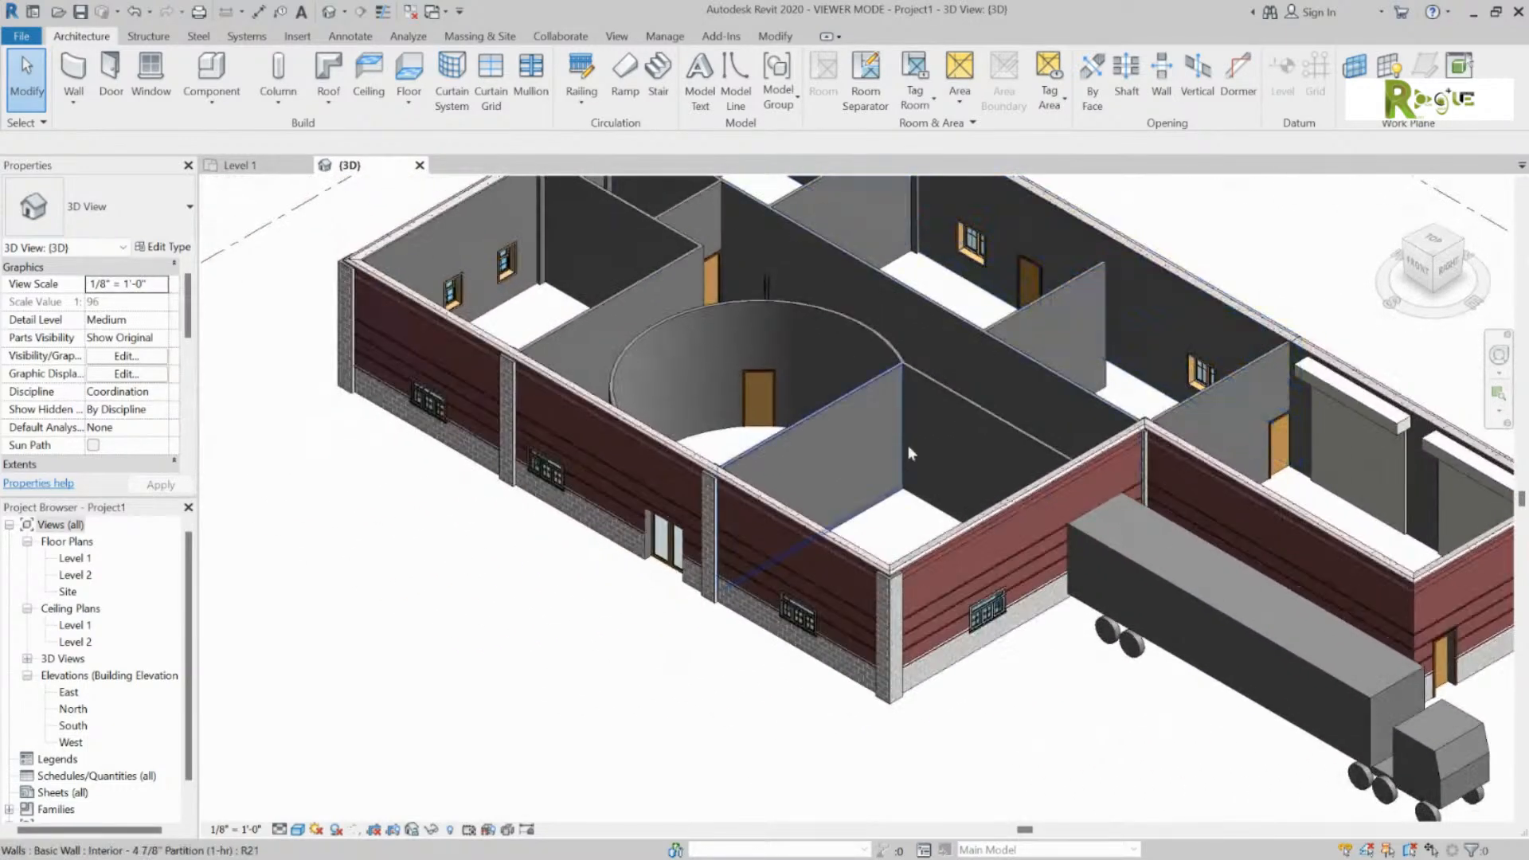
scroll(666, 529, up, 5)
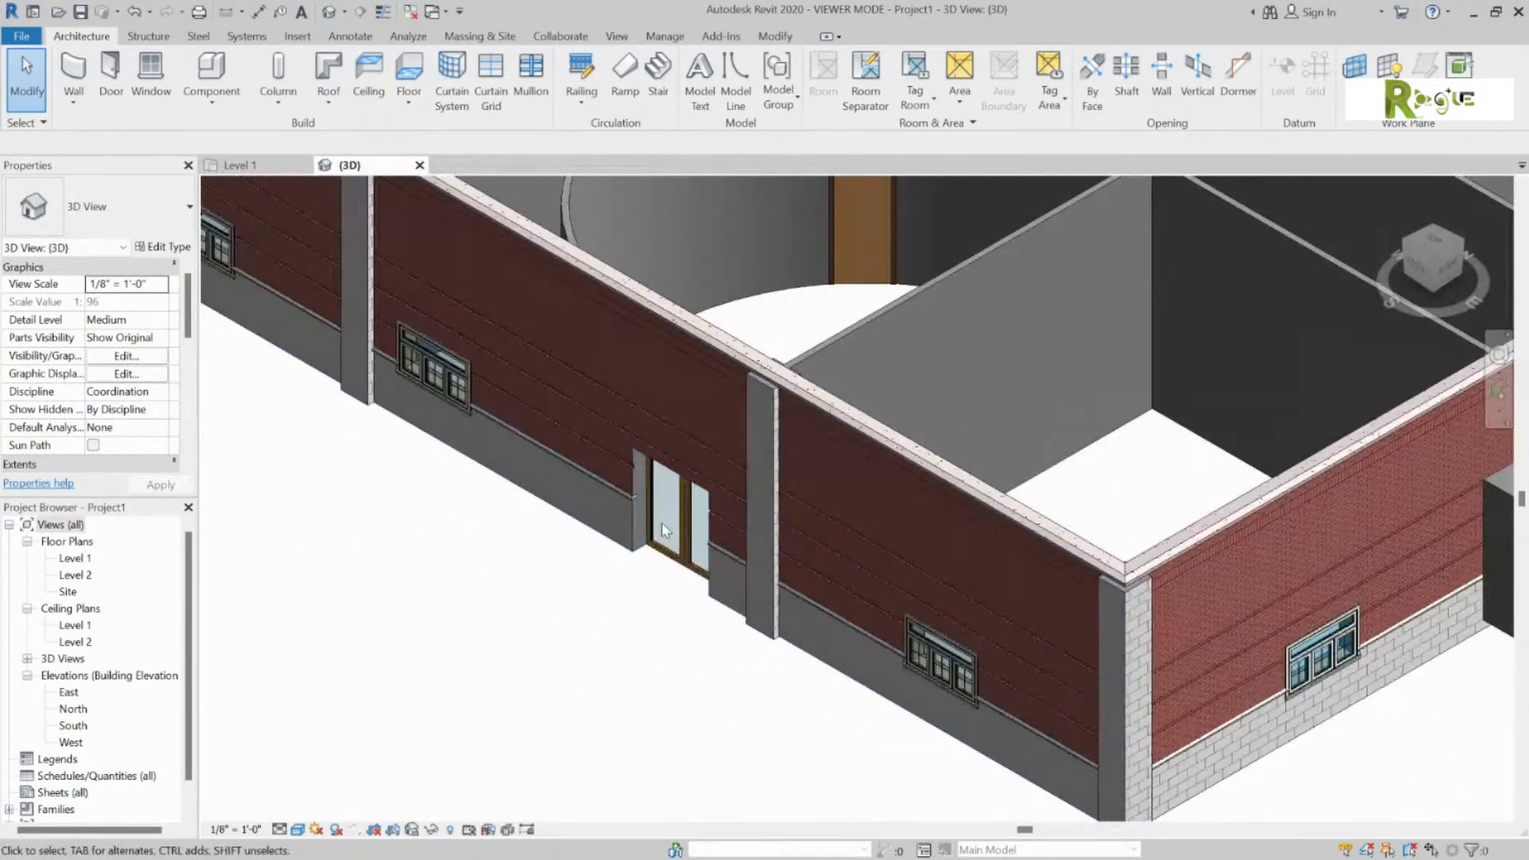
scroll(881, 471, down, 5)
middle_drag(881, 470, 1011, 452)
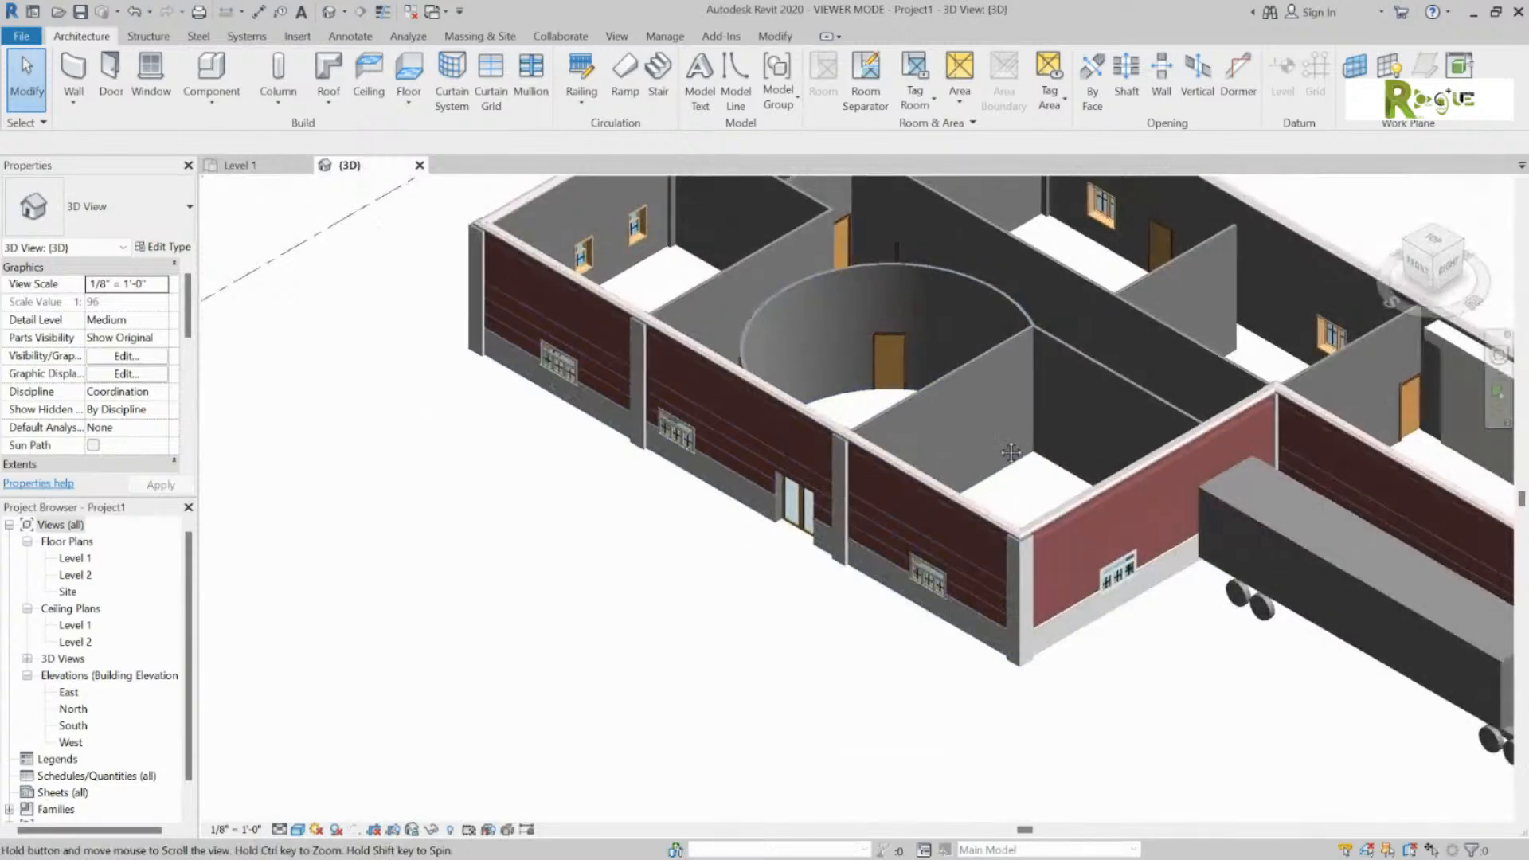
scroll(1011, 452, down, 2)
scroll(783, 552, up, 1)
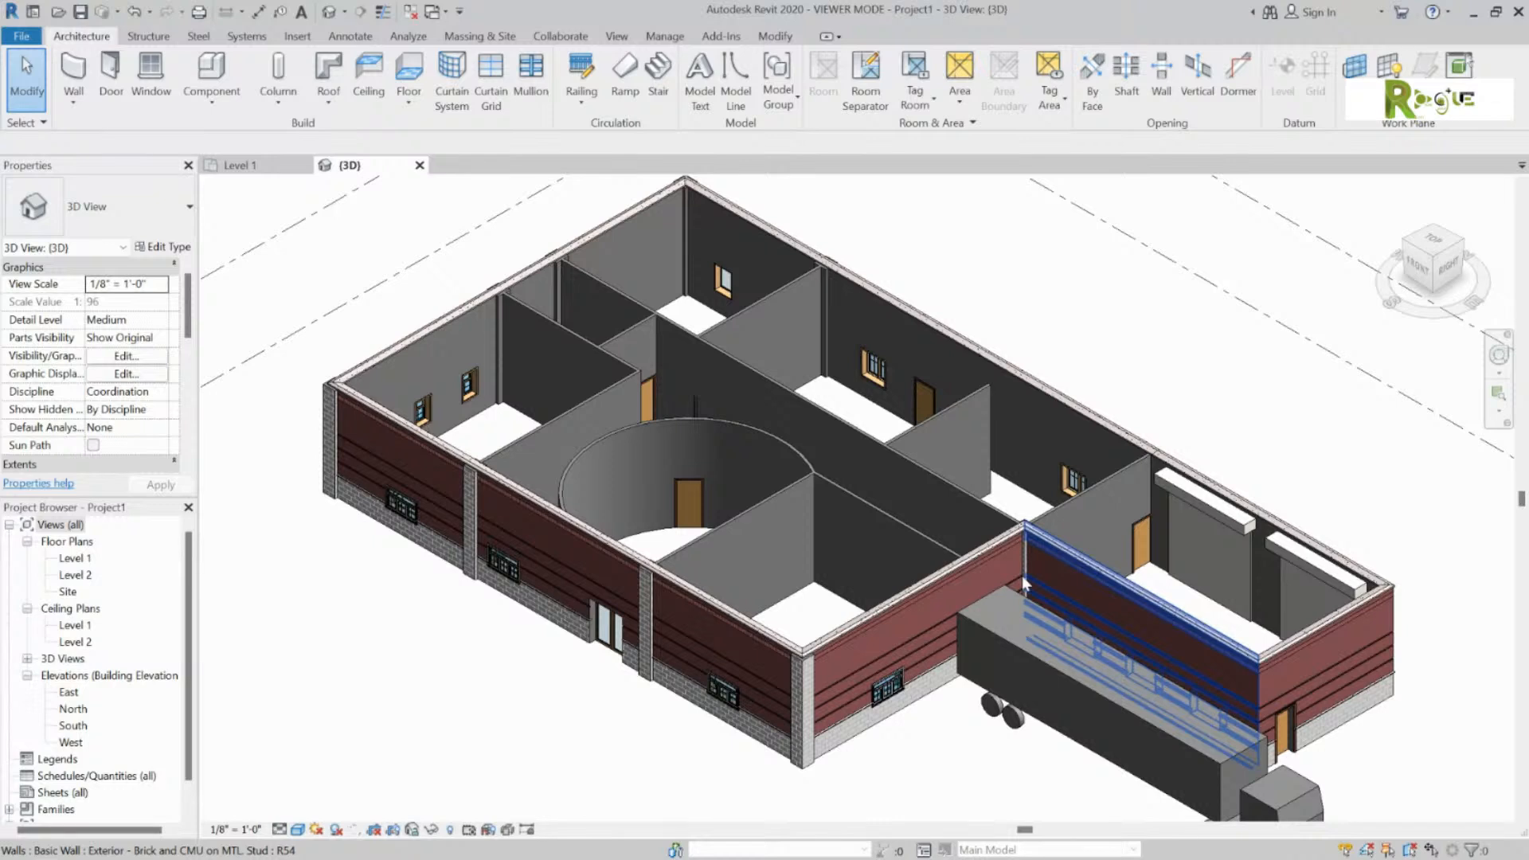
key(Tab)
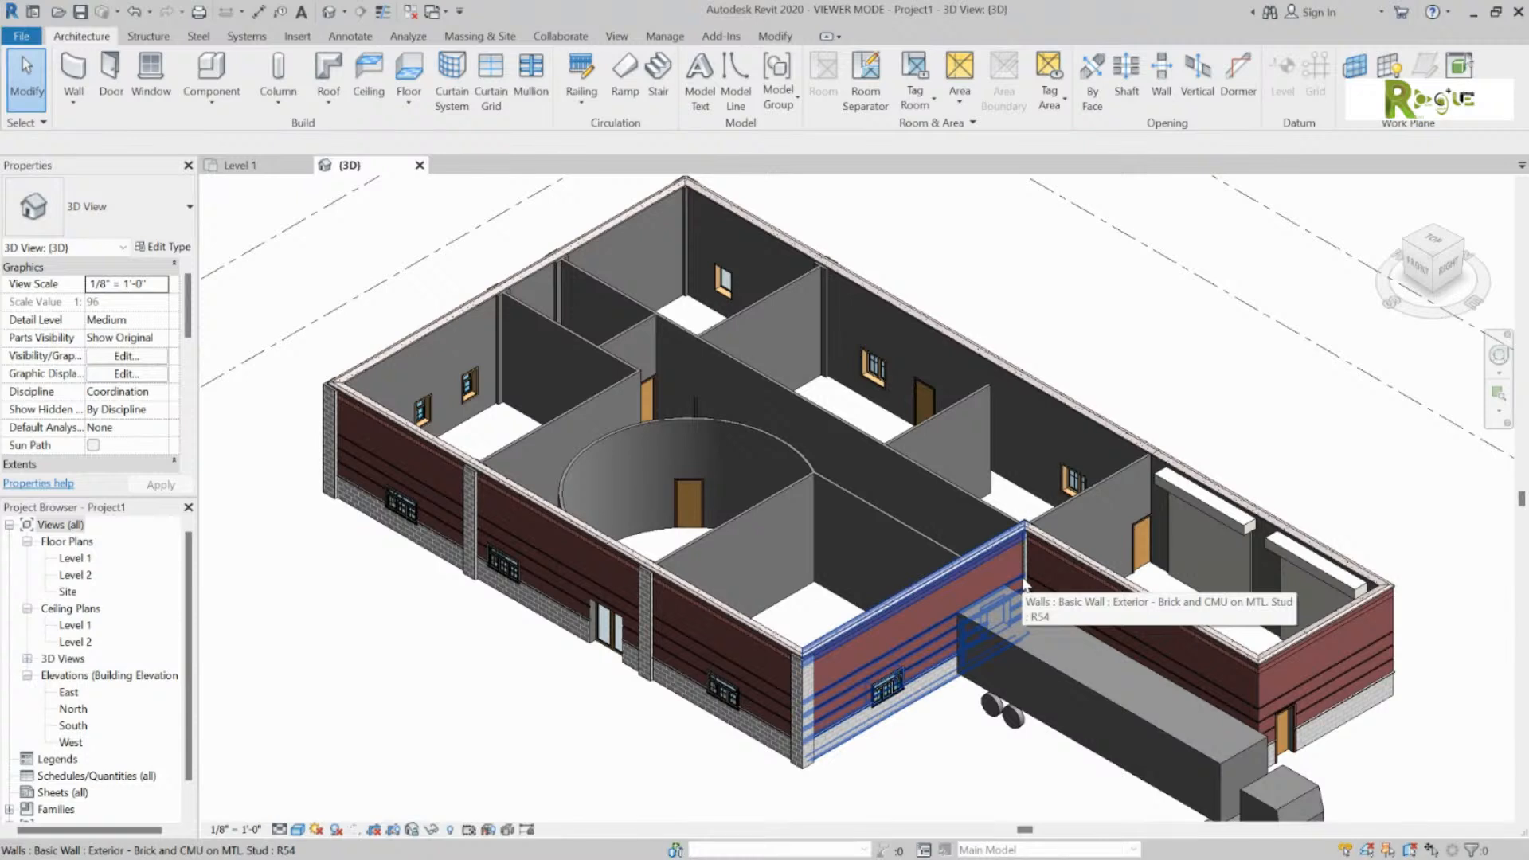
click(311, 164)
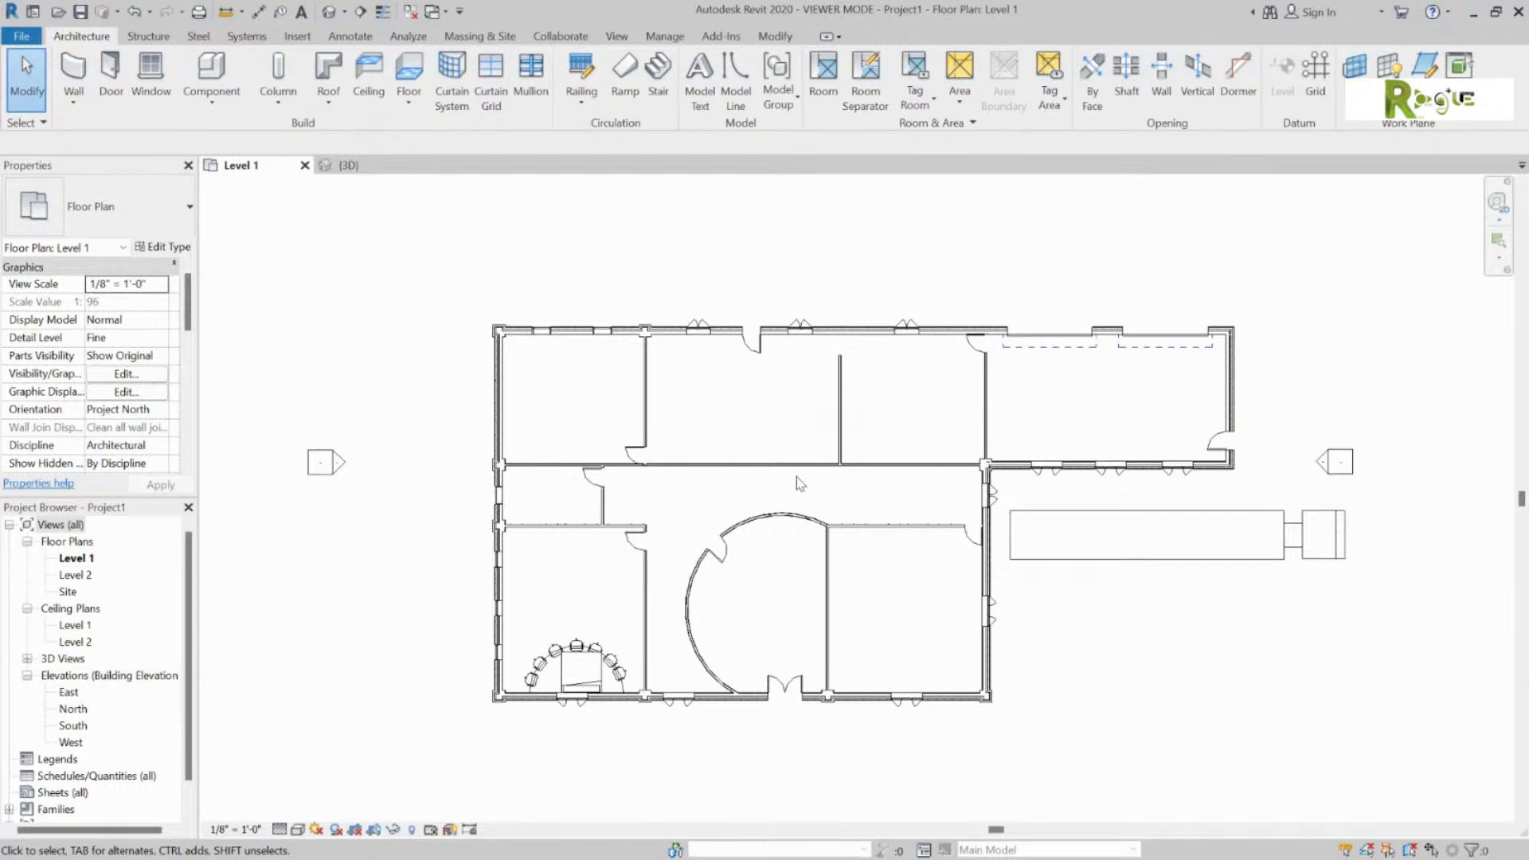
Step: Start a Roof by Footprint and accept Level 2 as its base level in the Lowest Level Notice
click(346, 103)
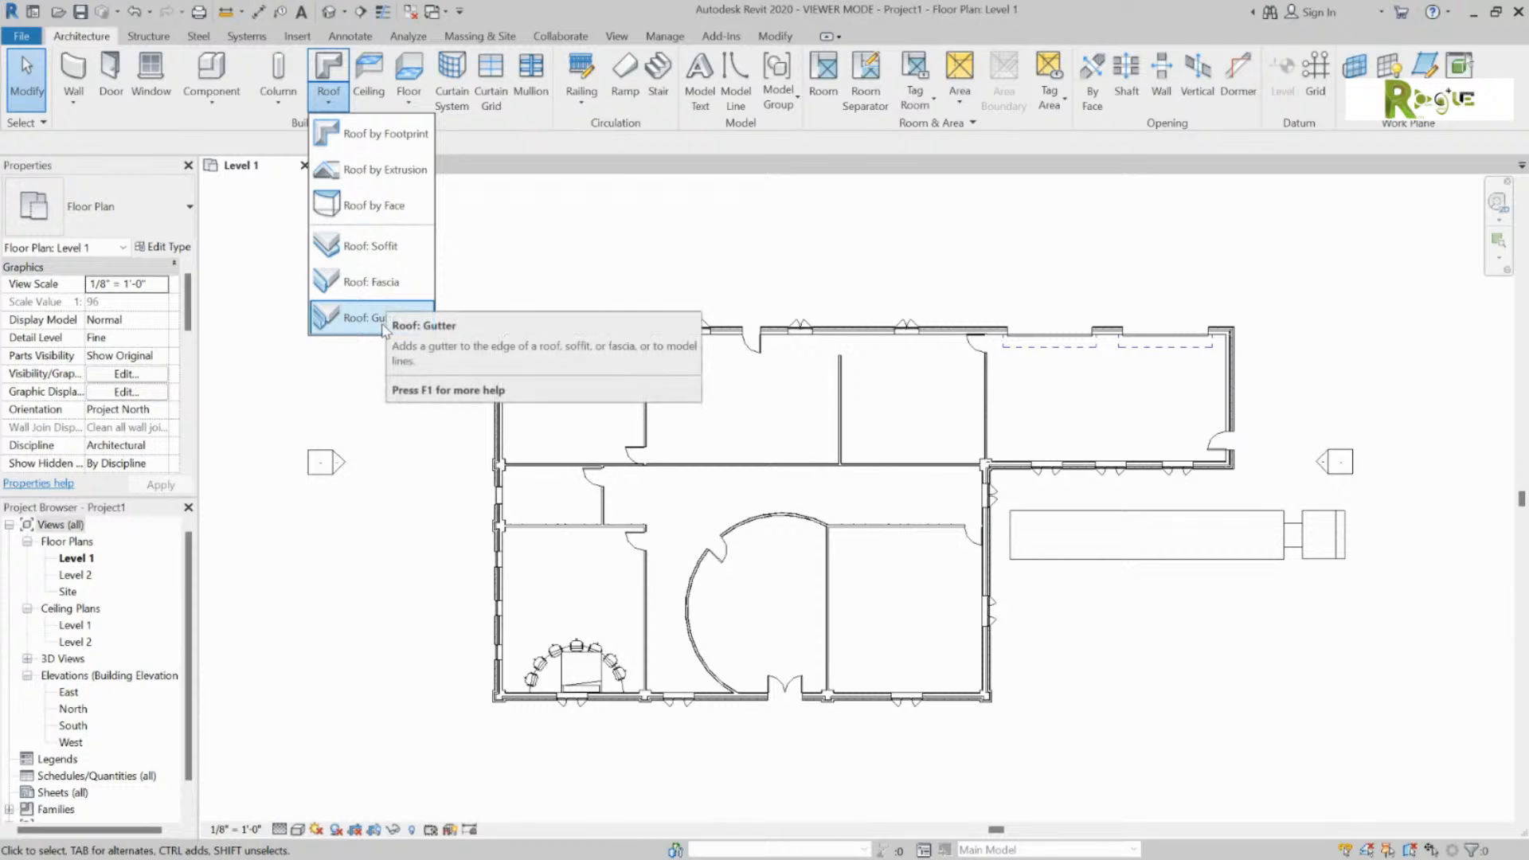
click(392, 163)
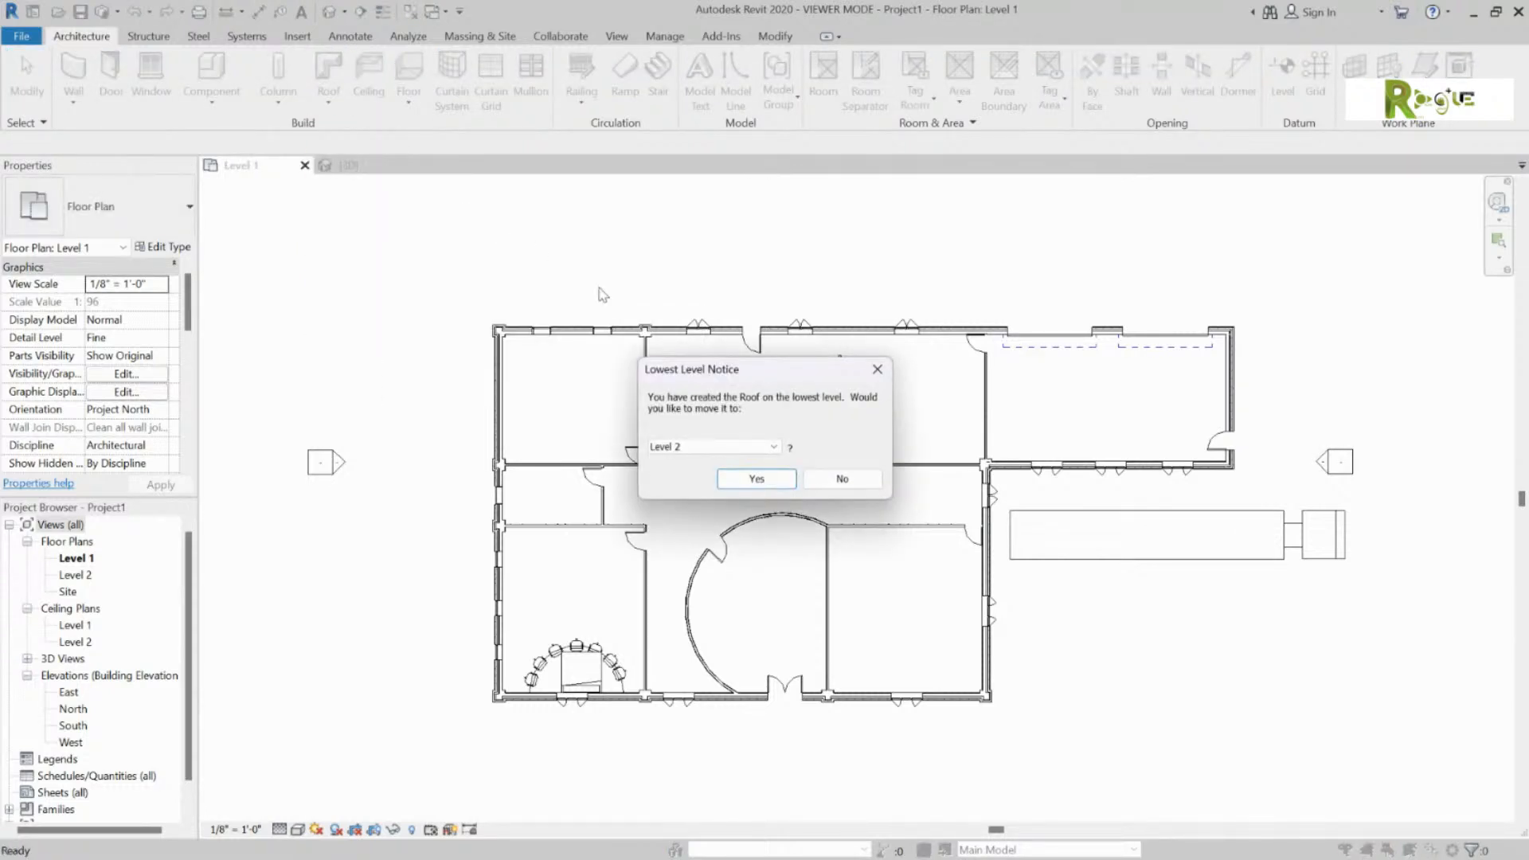
click(765, 450)
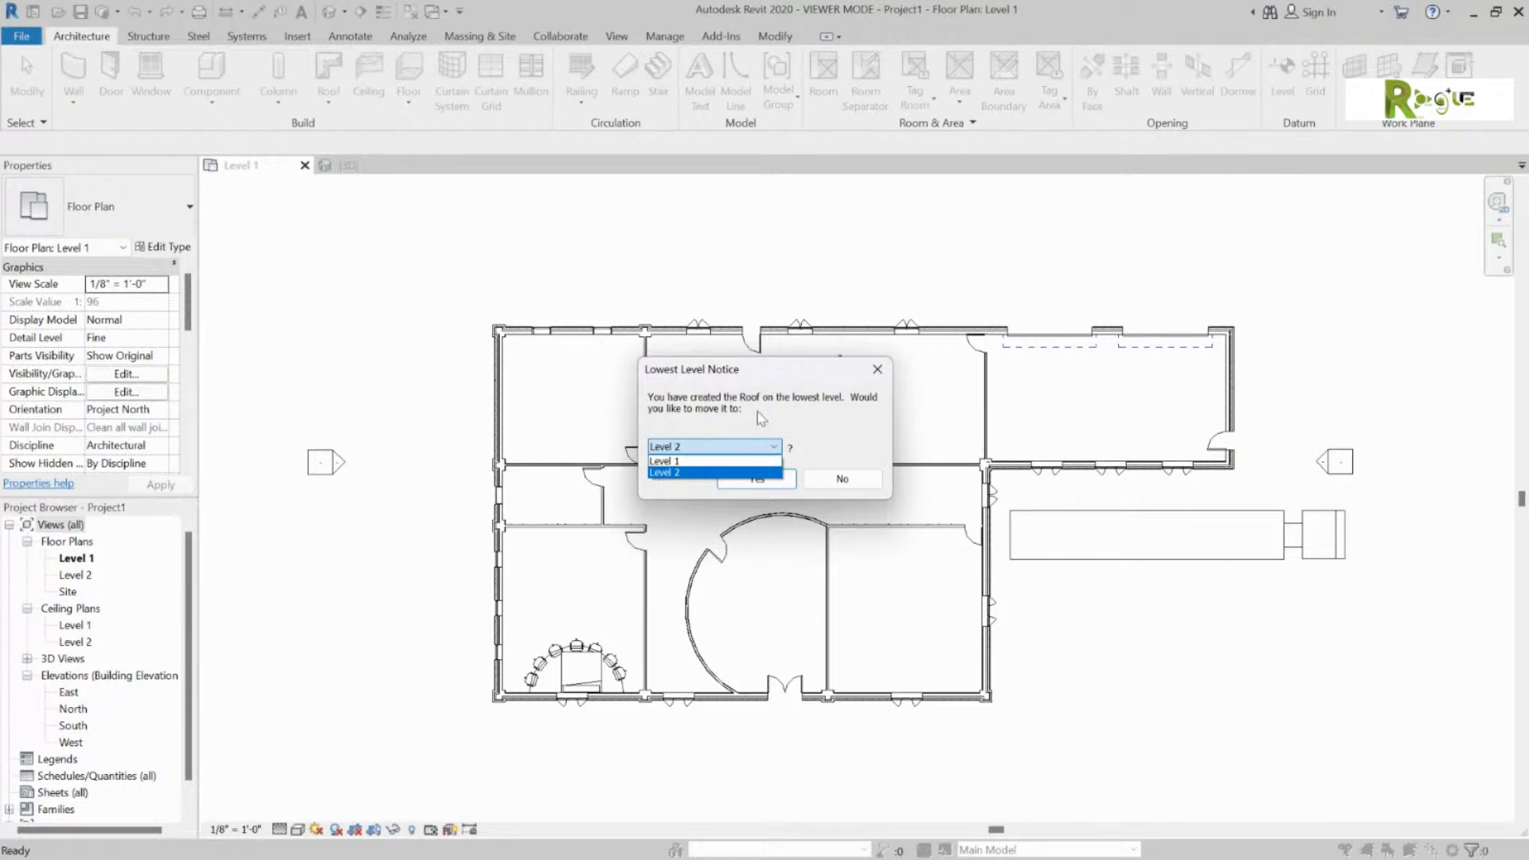
click(754, 448)
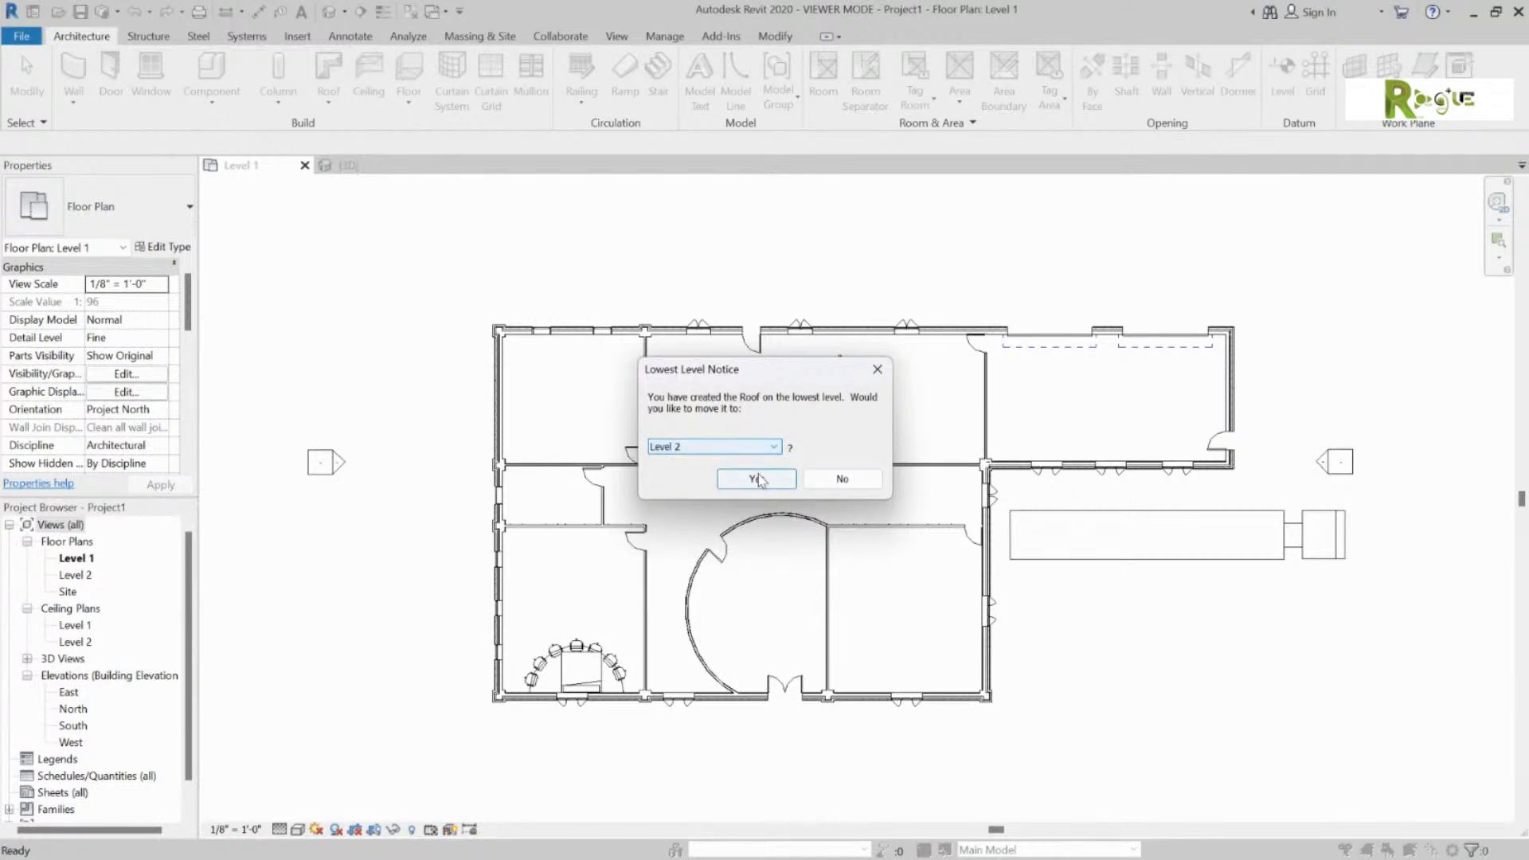
click(757, 478)
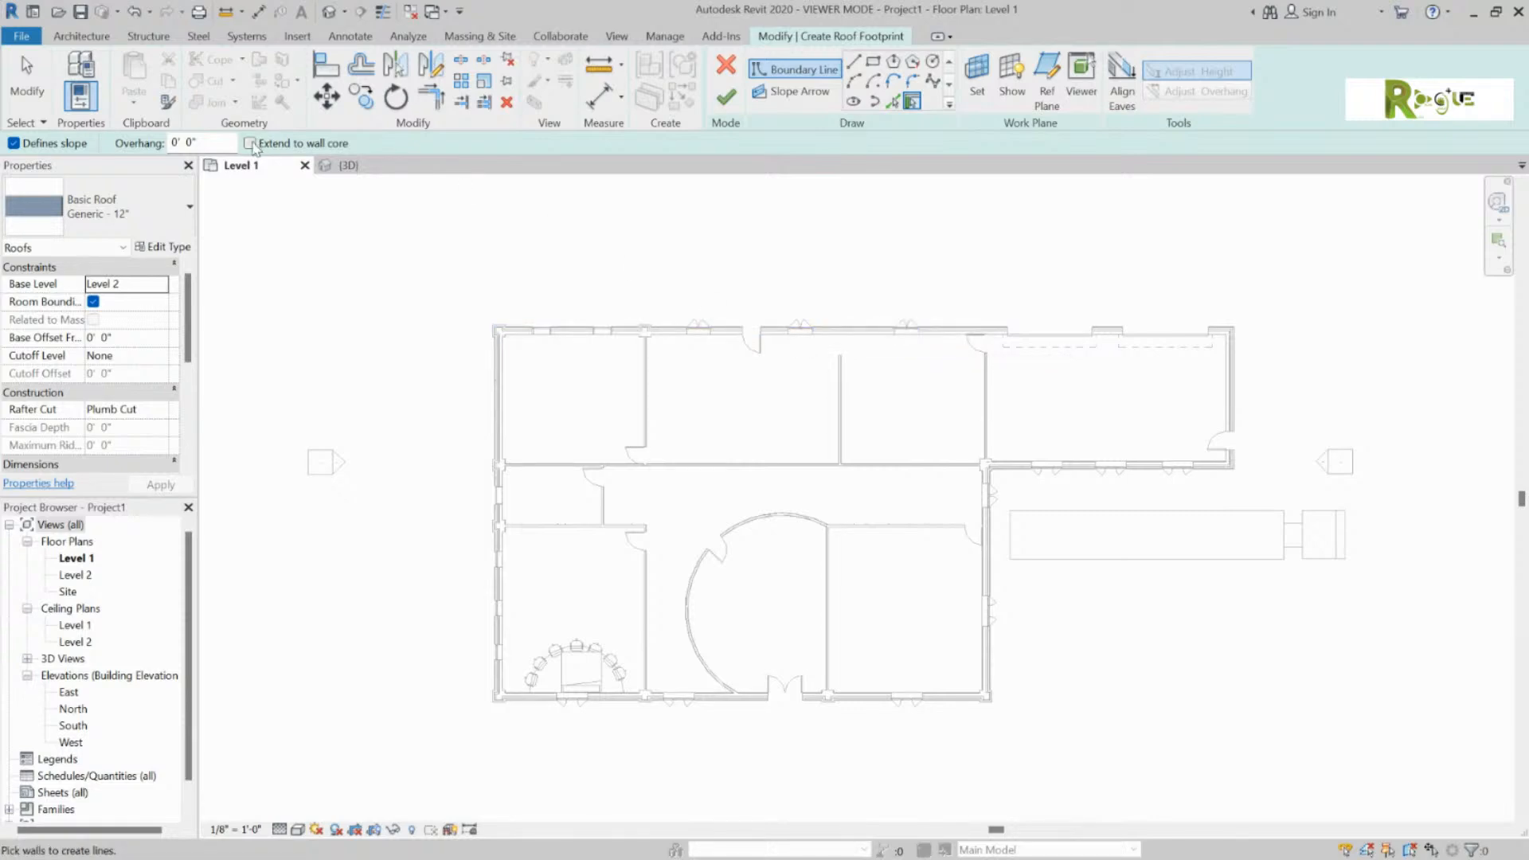
Step: Add a roof boundary line on the top exterior wall, delete it again, then open the File menu
click(678, 333)
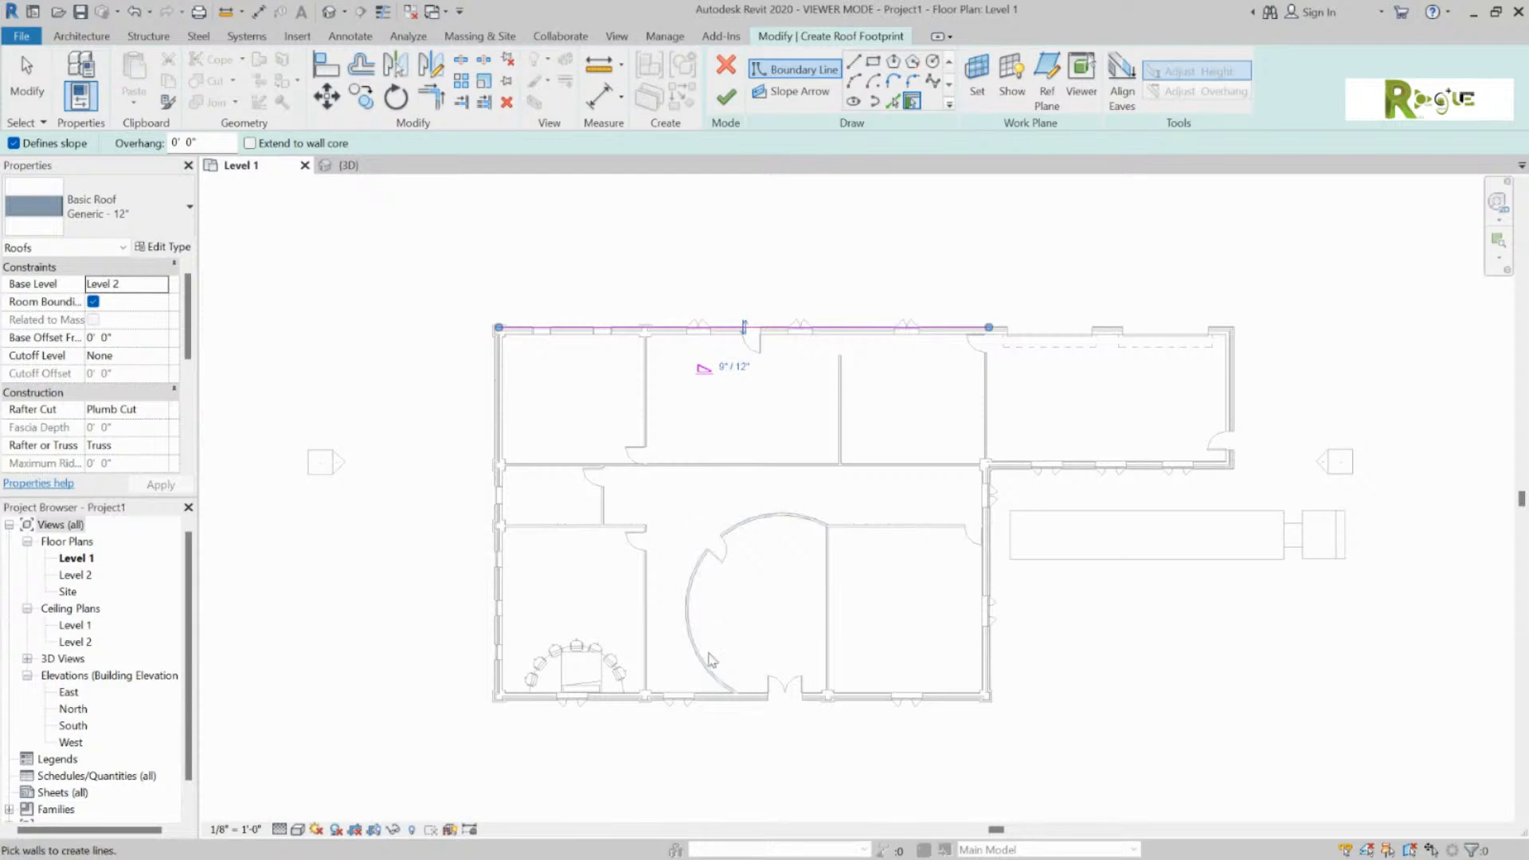
click(714, 336)
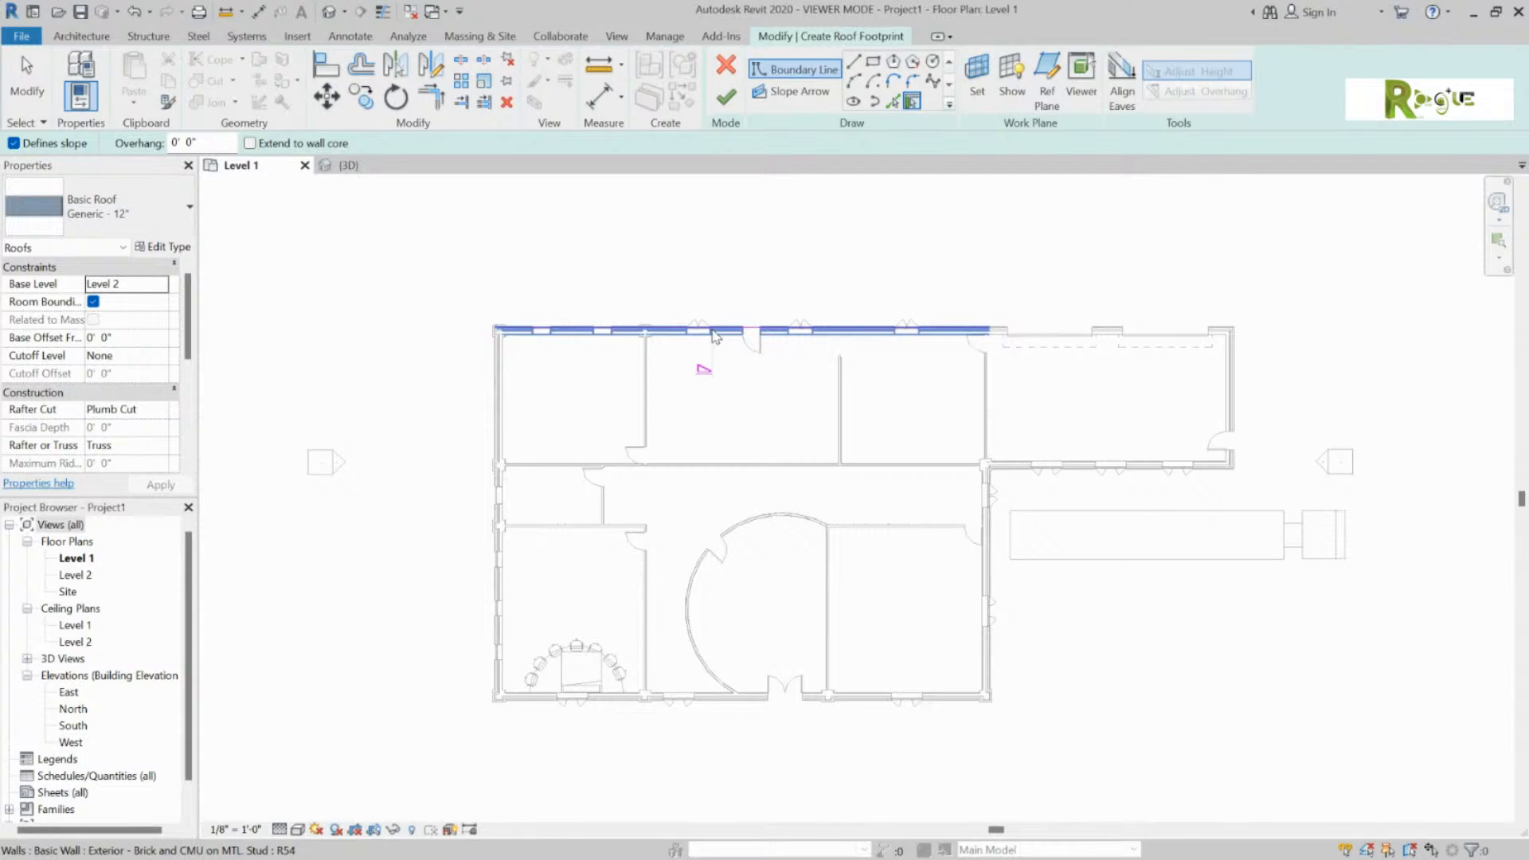
key(Escape)
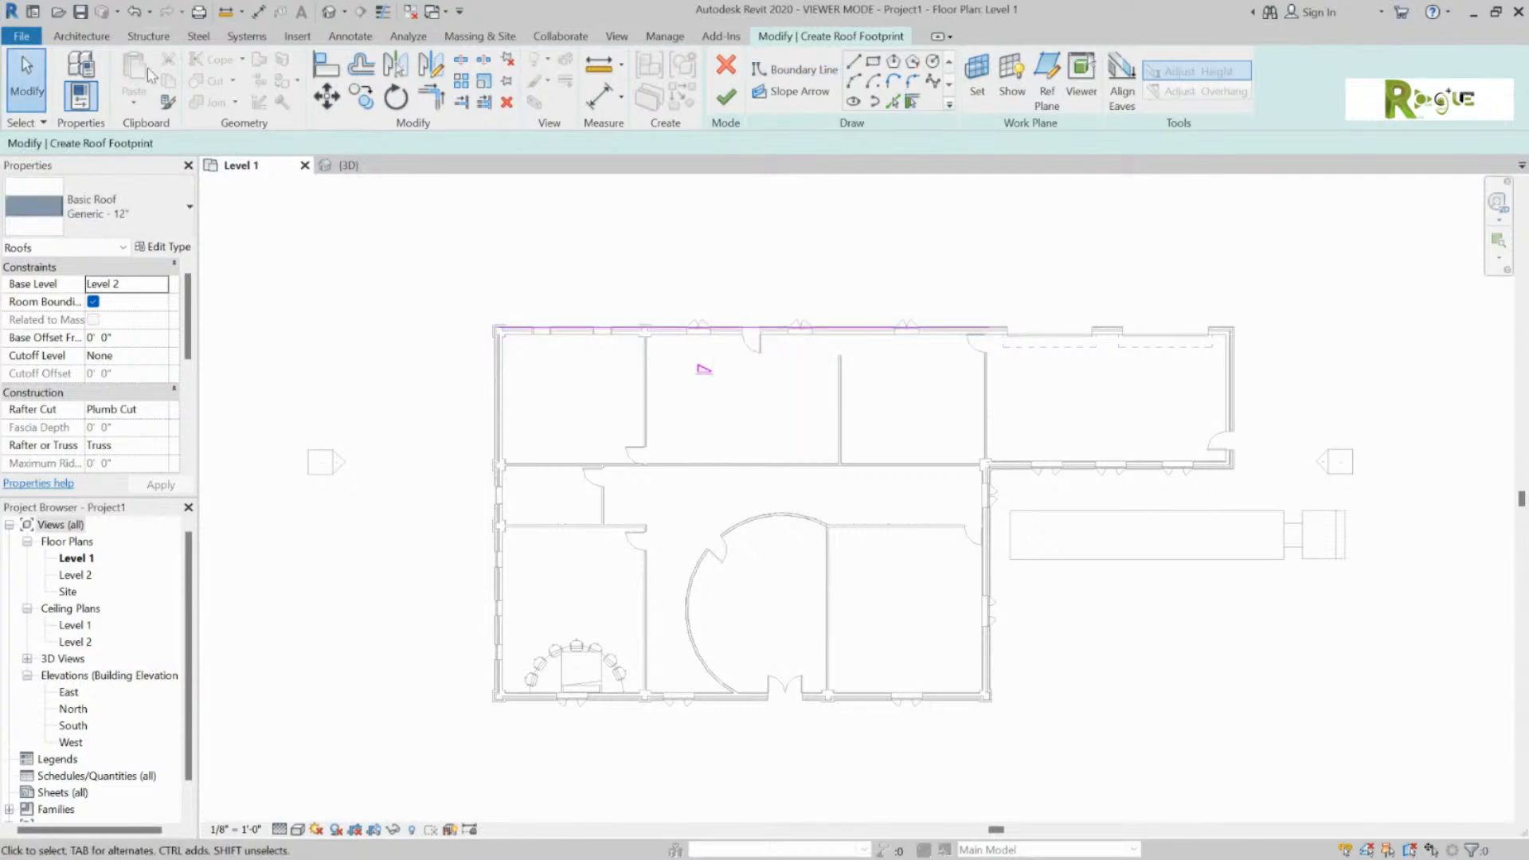
click(712, 333)
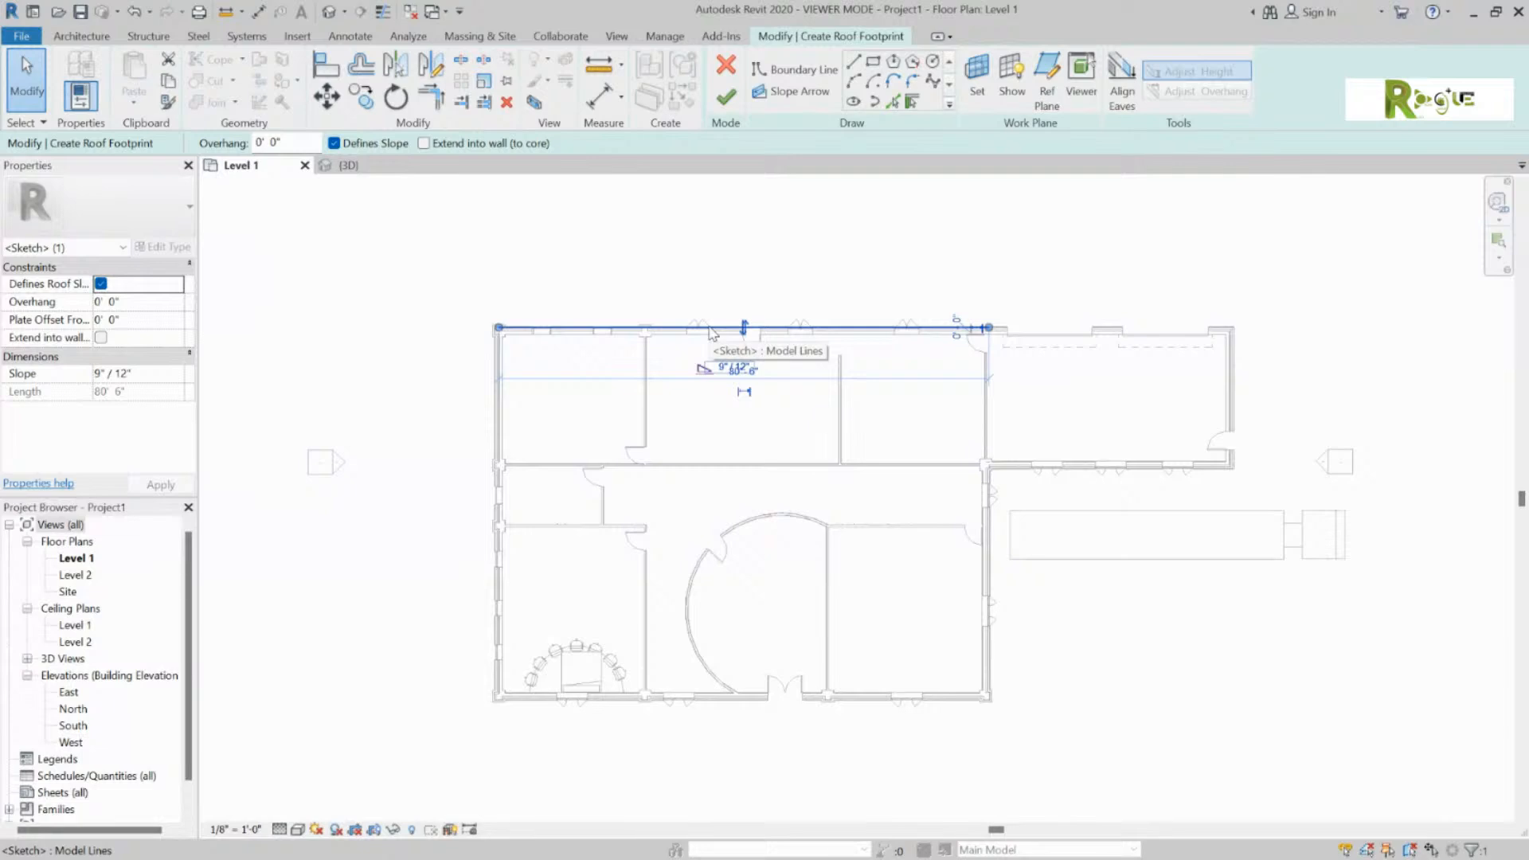
key(Delete)
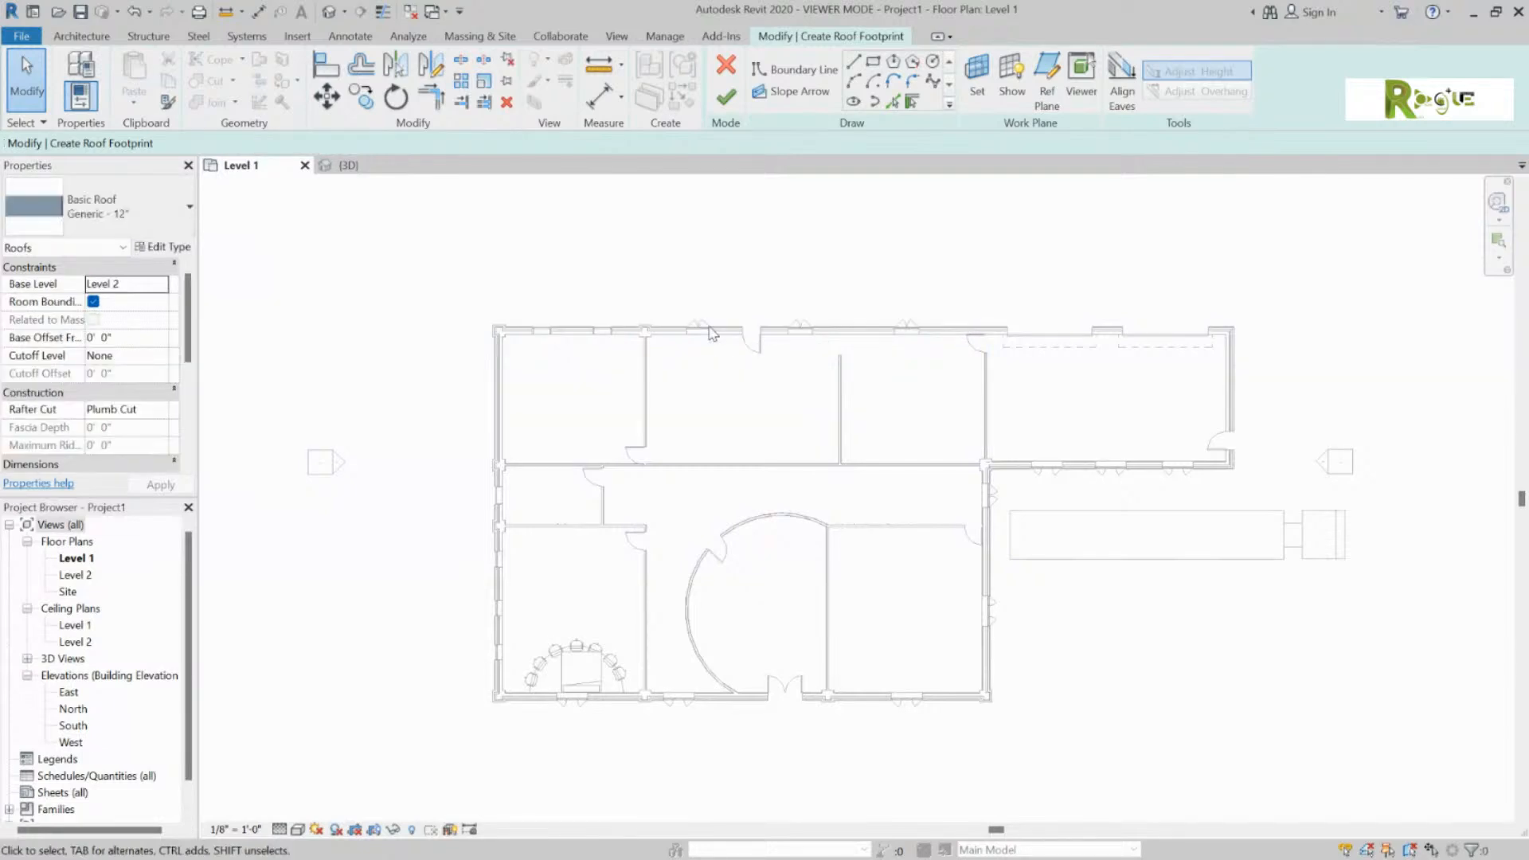
click(100, 36)
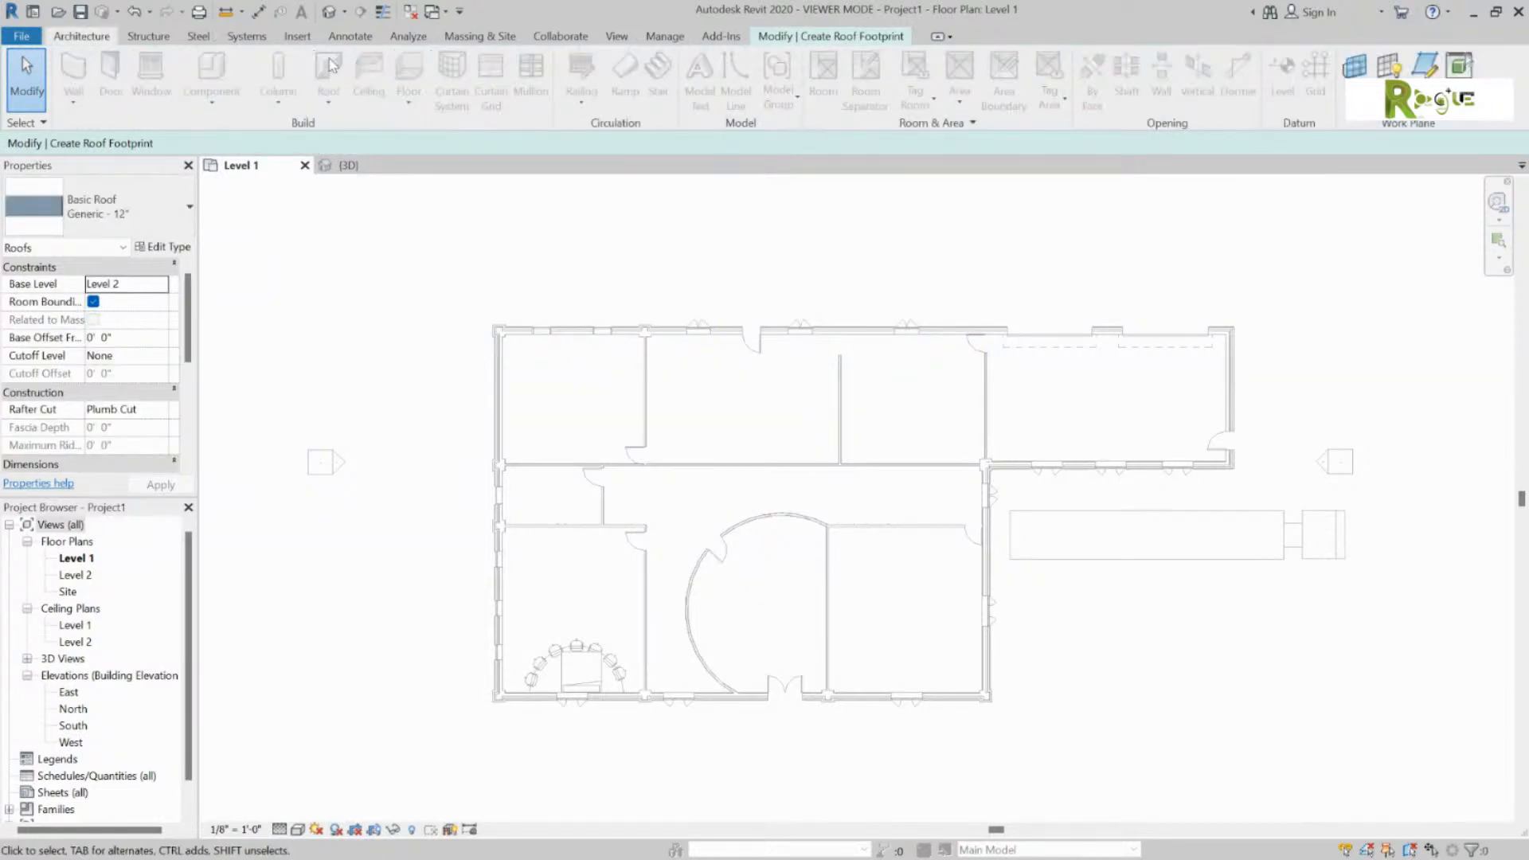
click(32, 37)
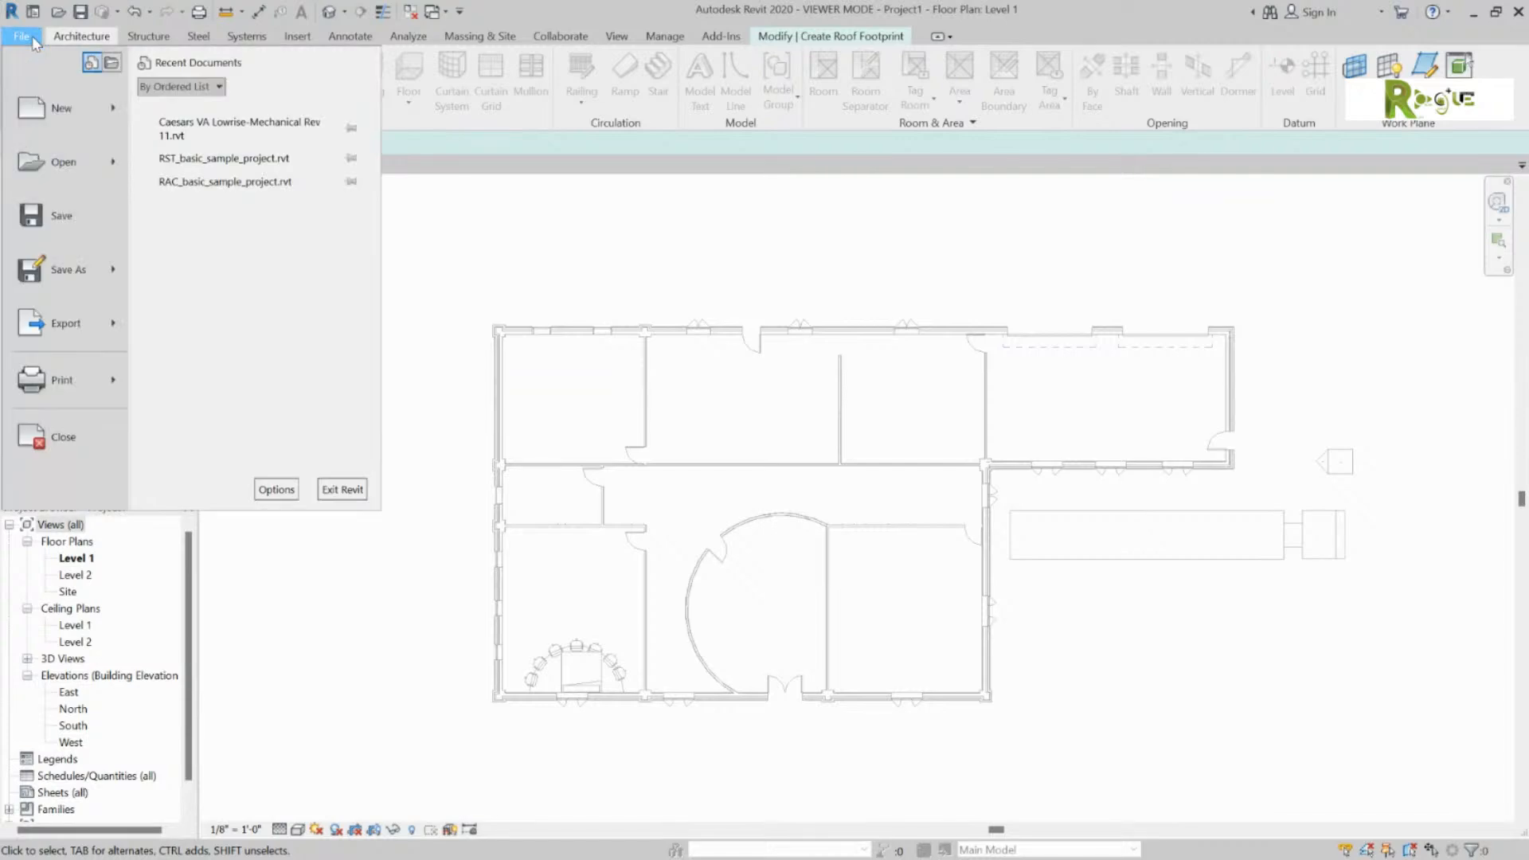
Step: Close the File menu and return to the empty Level 2 roof footprint sketch
click(832, 36)
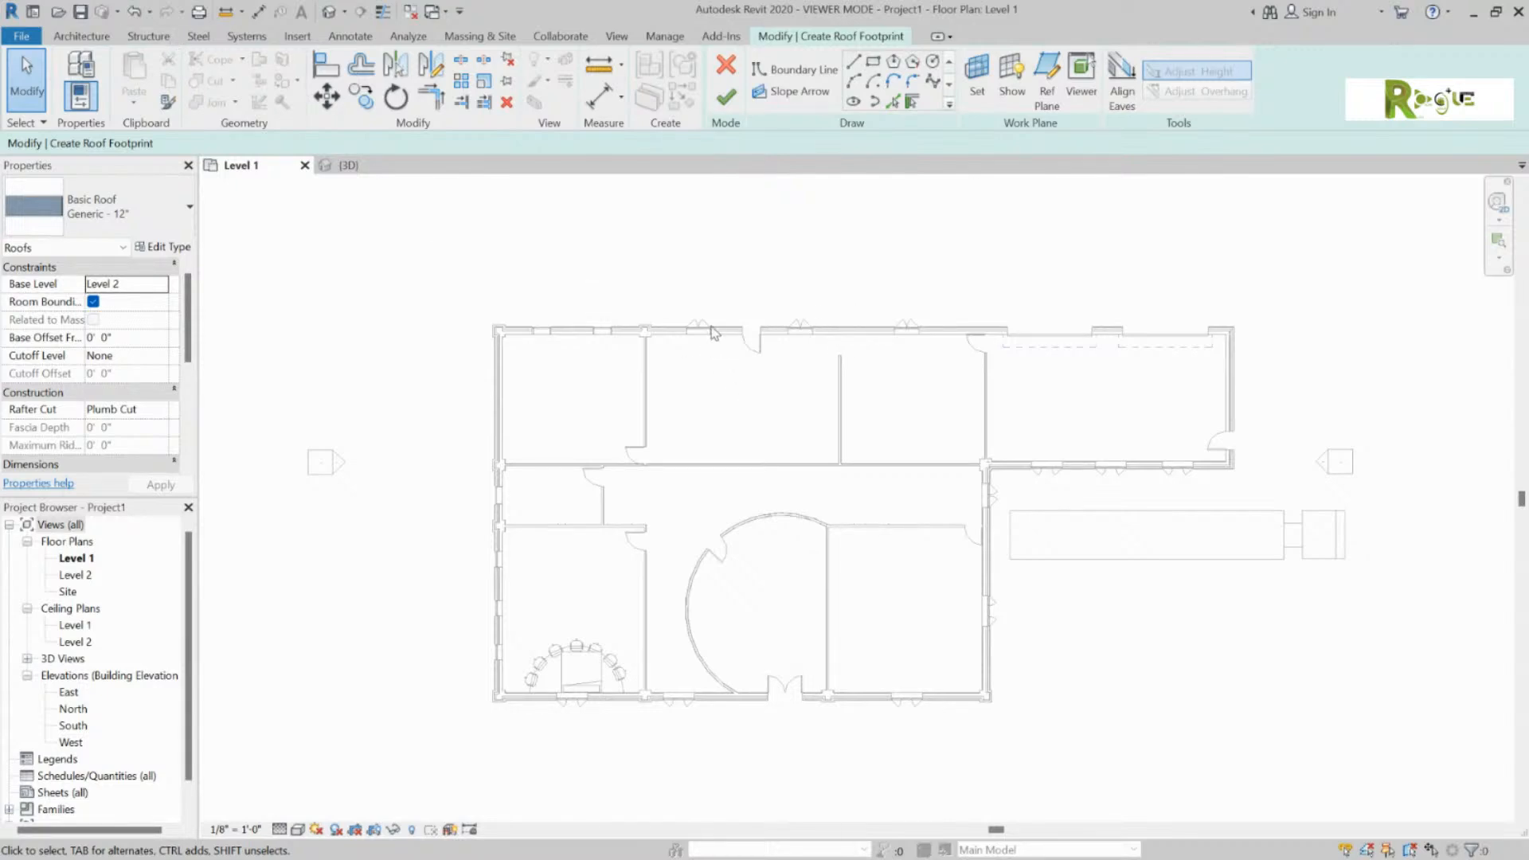
scroll(717, 341, up, 3)
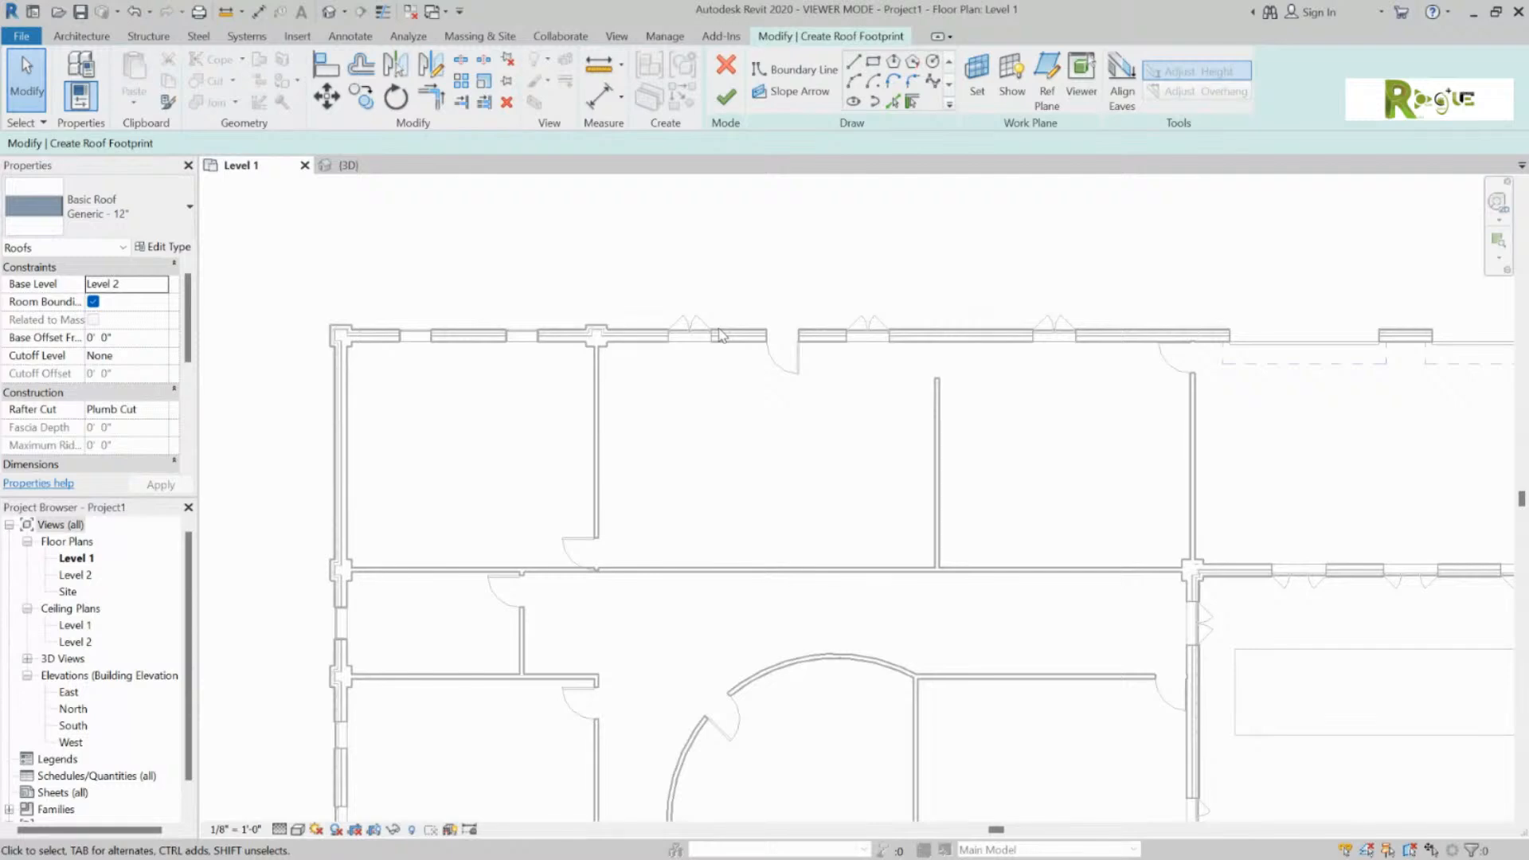
scroll(719, 334, down, 1)
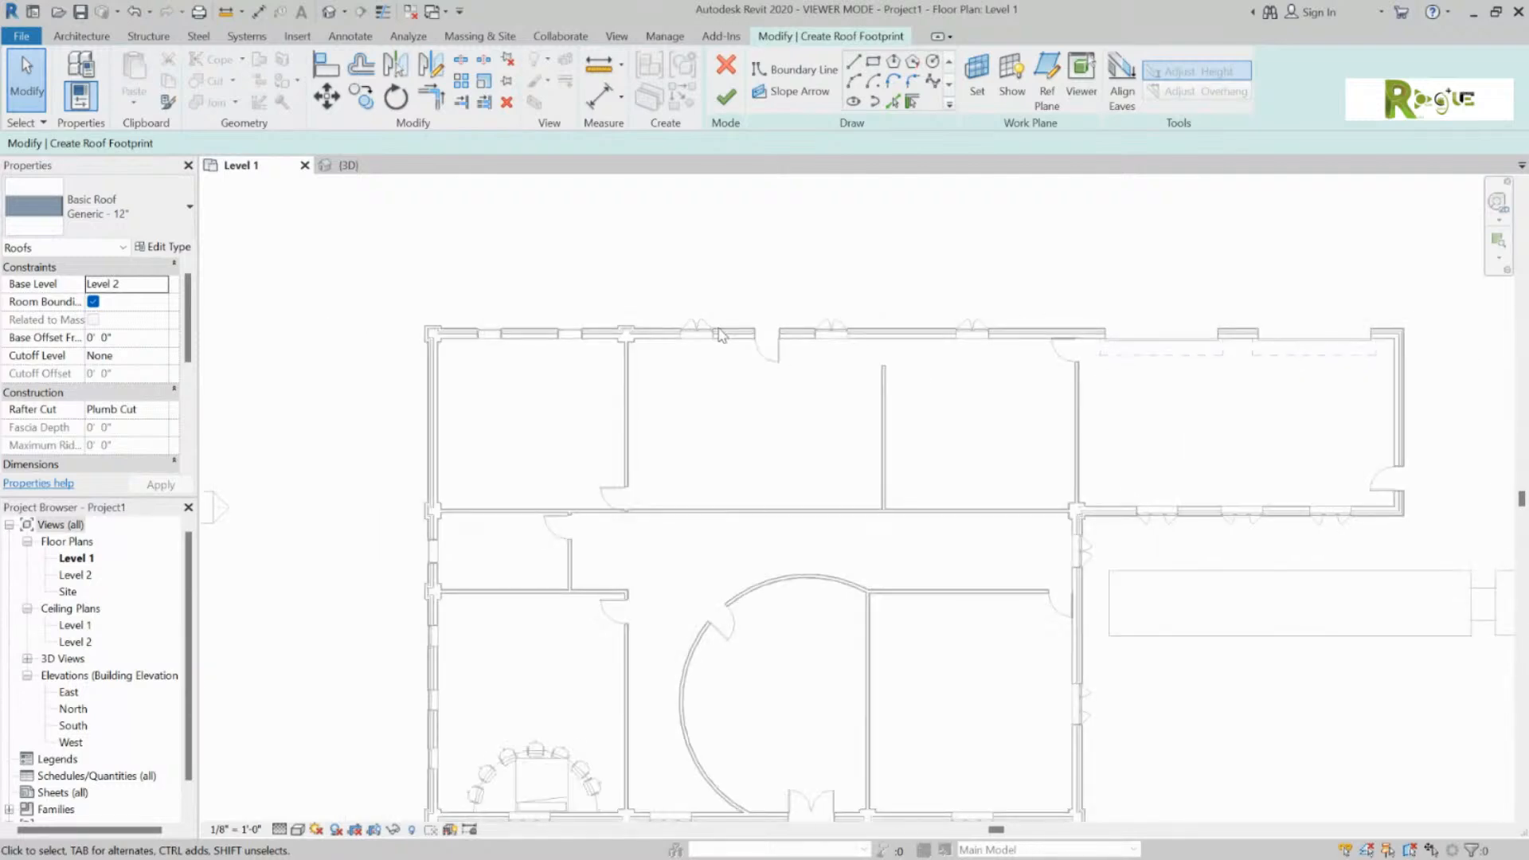
Step: Pick Walls with Tab to trace the whole exterior wall chain as roof boundaries, plus the annex top wall
click(792, 69)
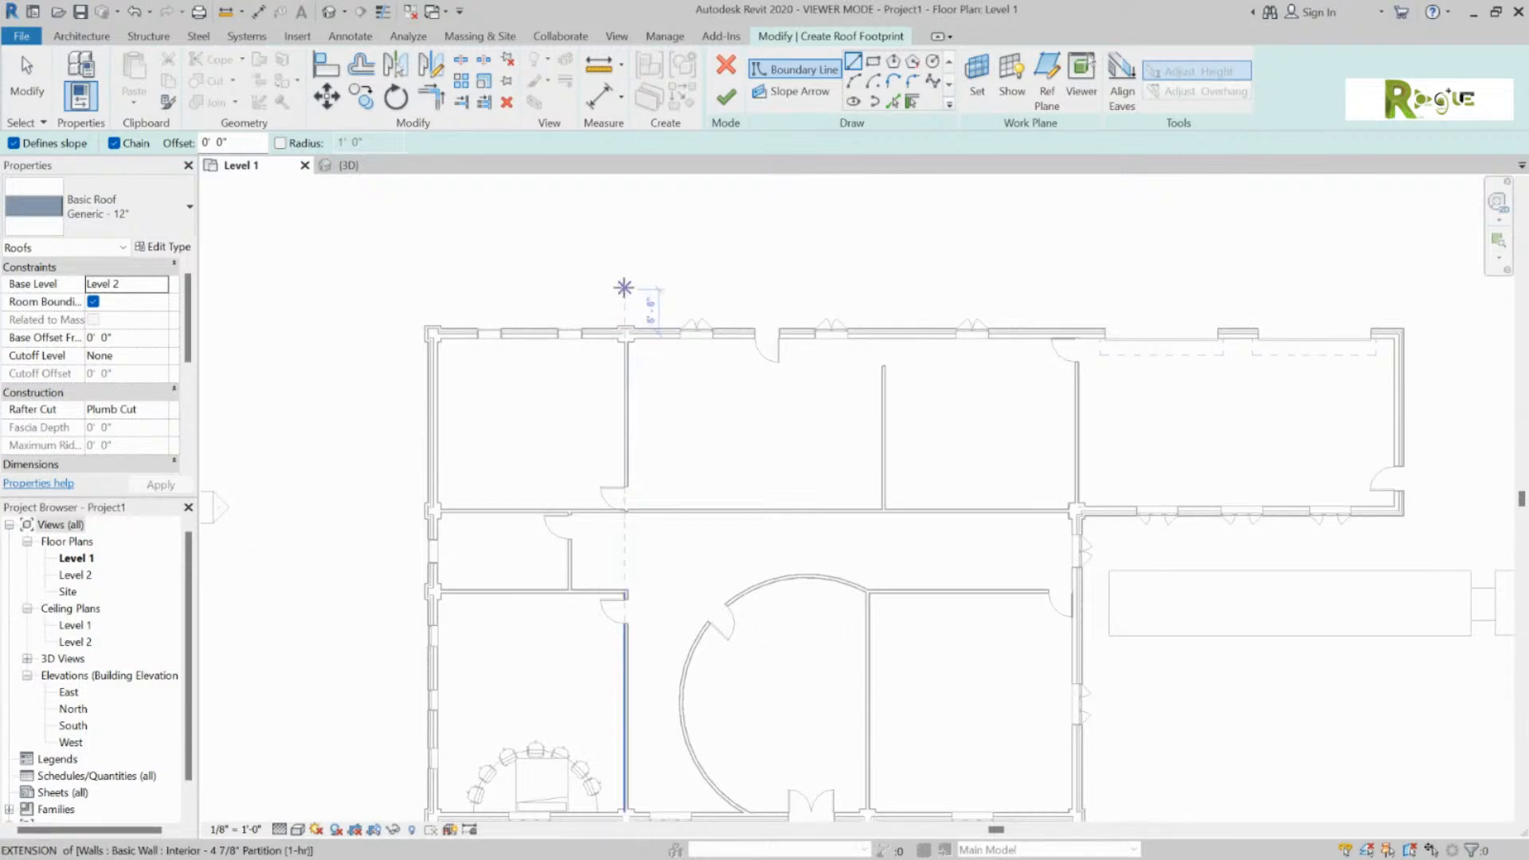
click(912, 101)
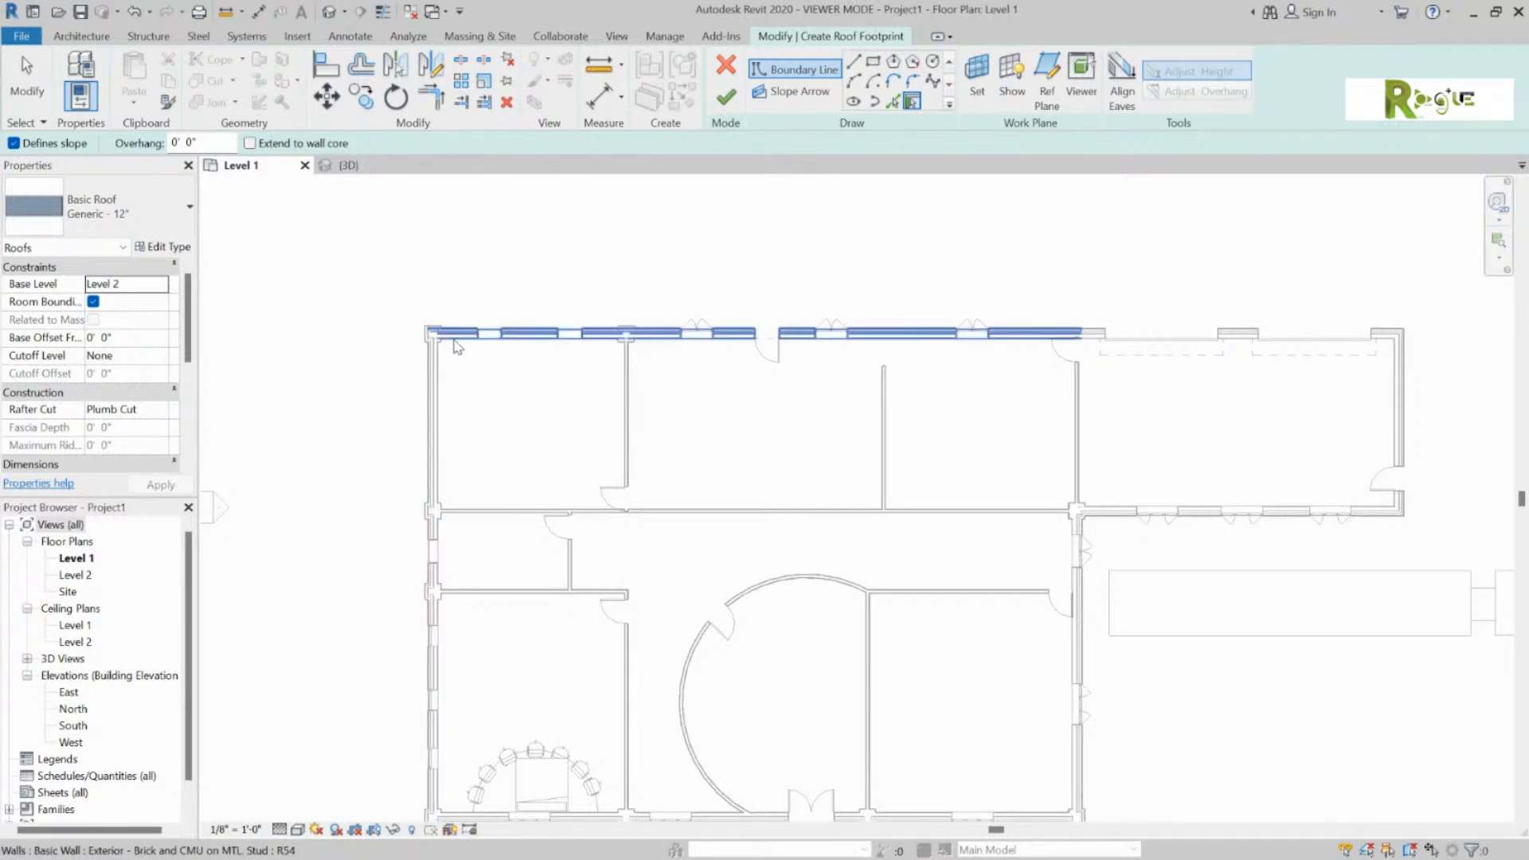
key(Tab)
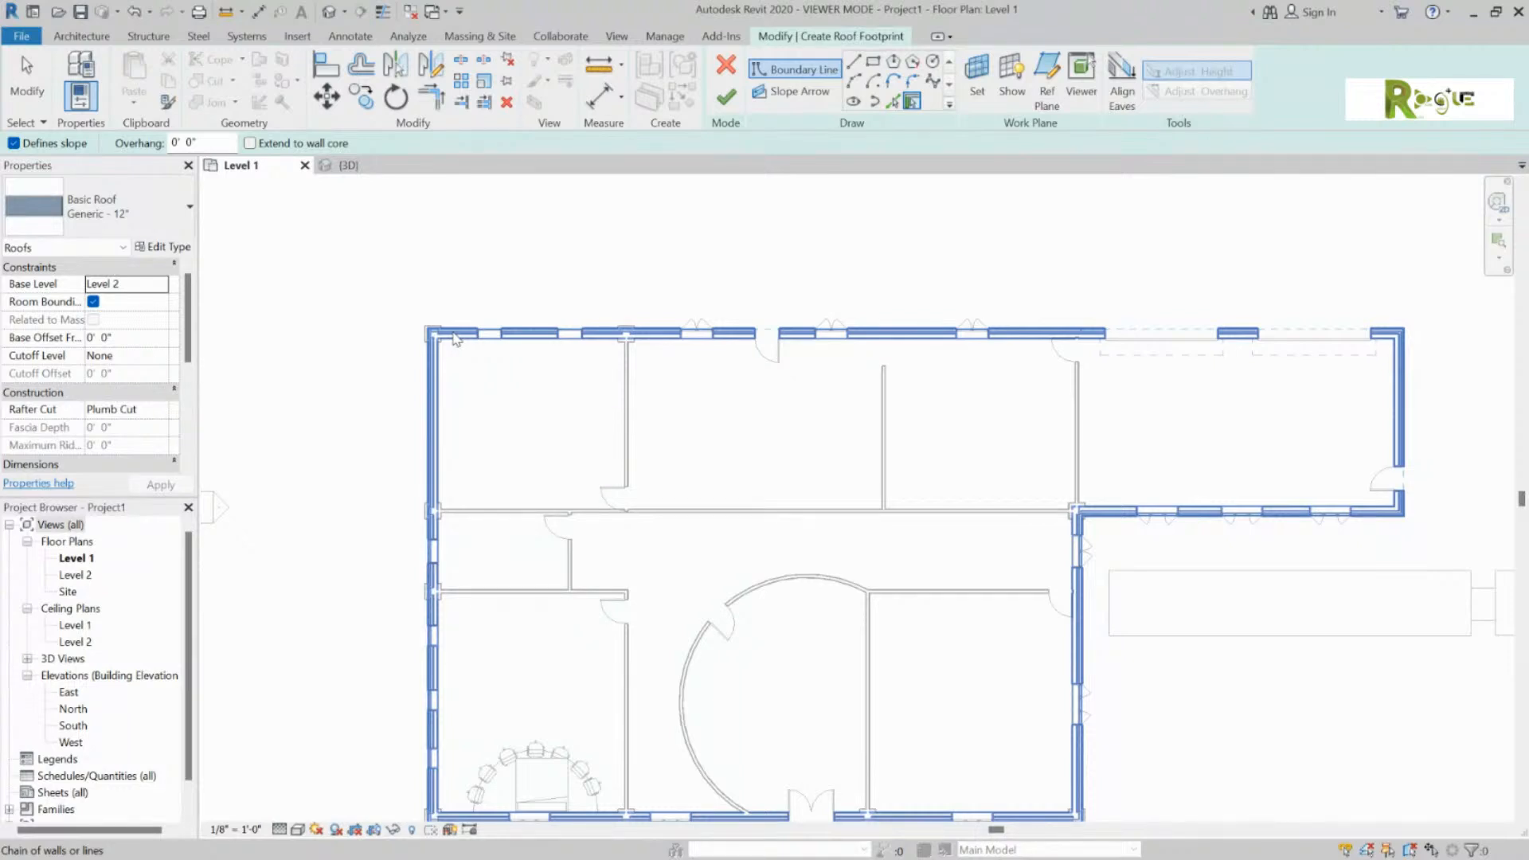
click(456, 338)
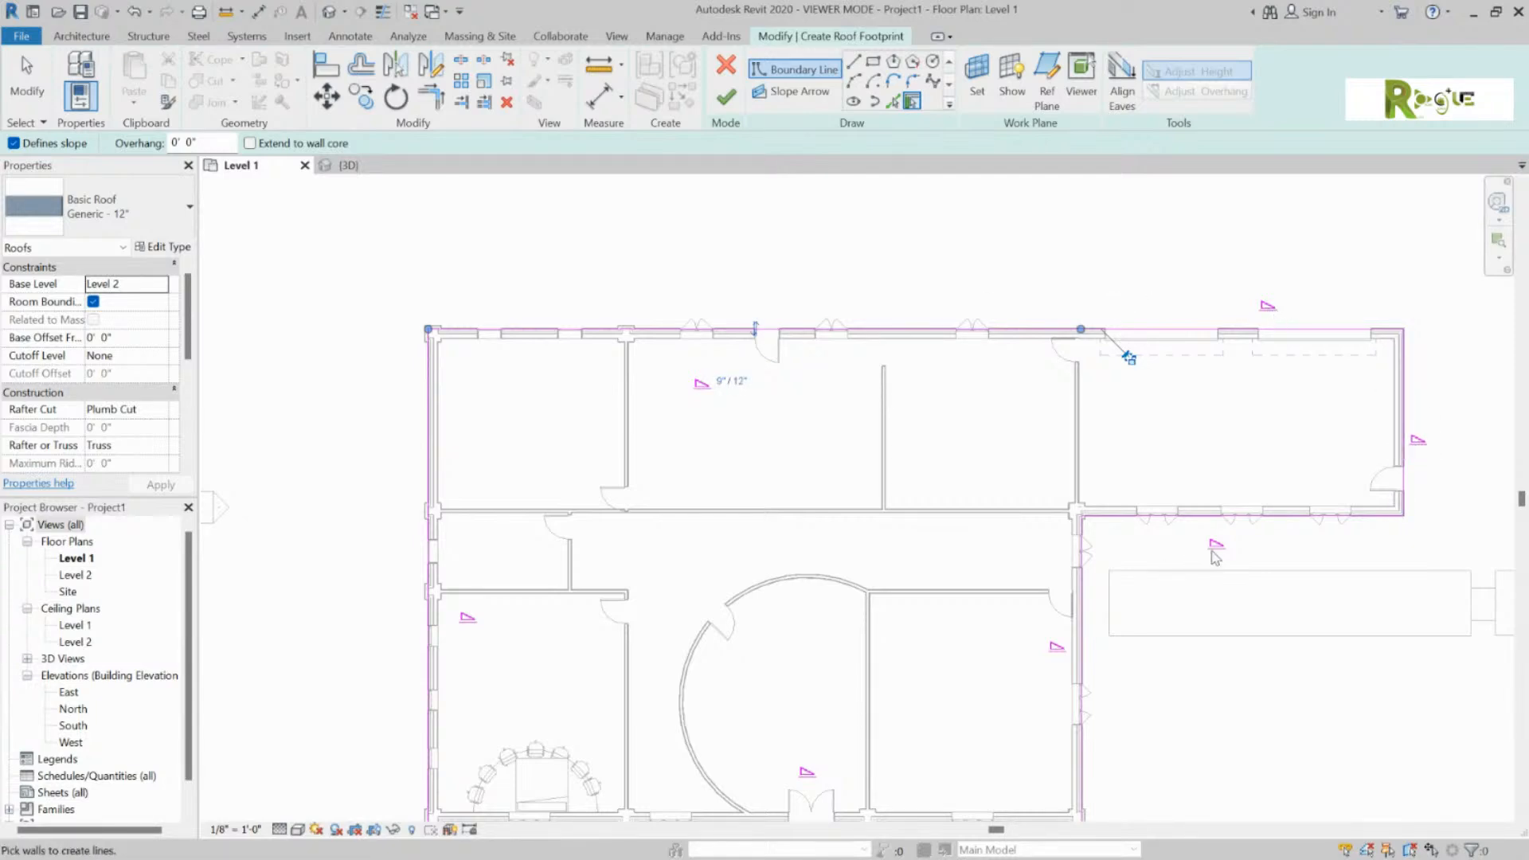
scroll(1335, 796, down, 1)
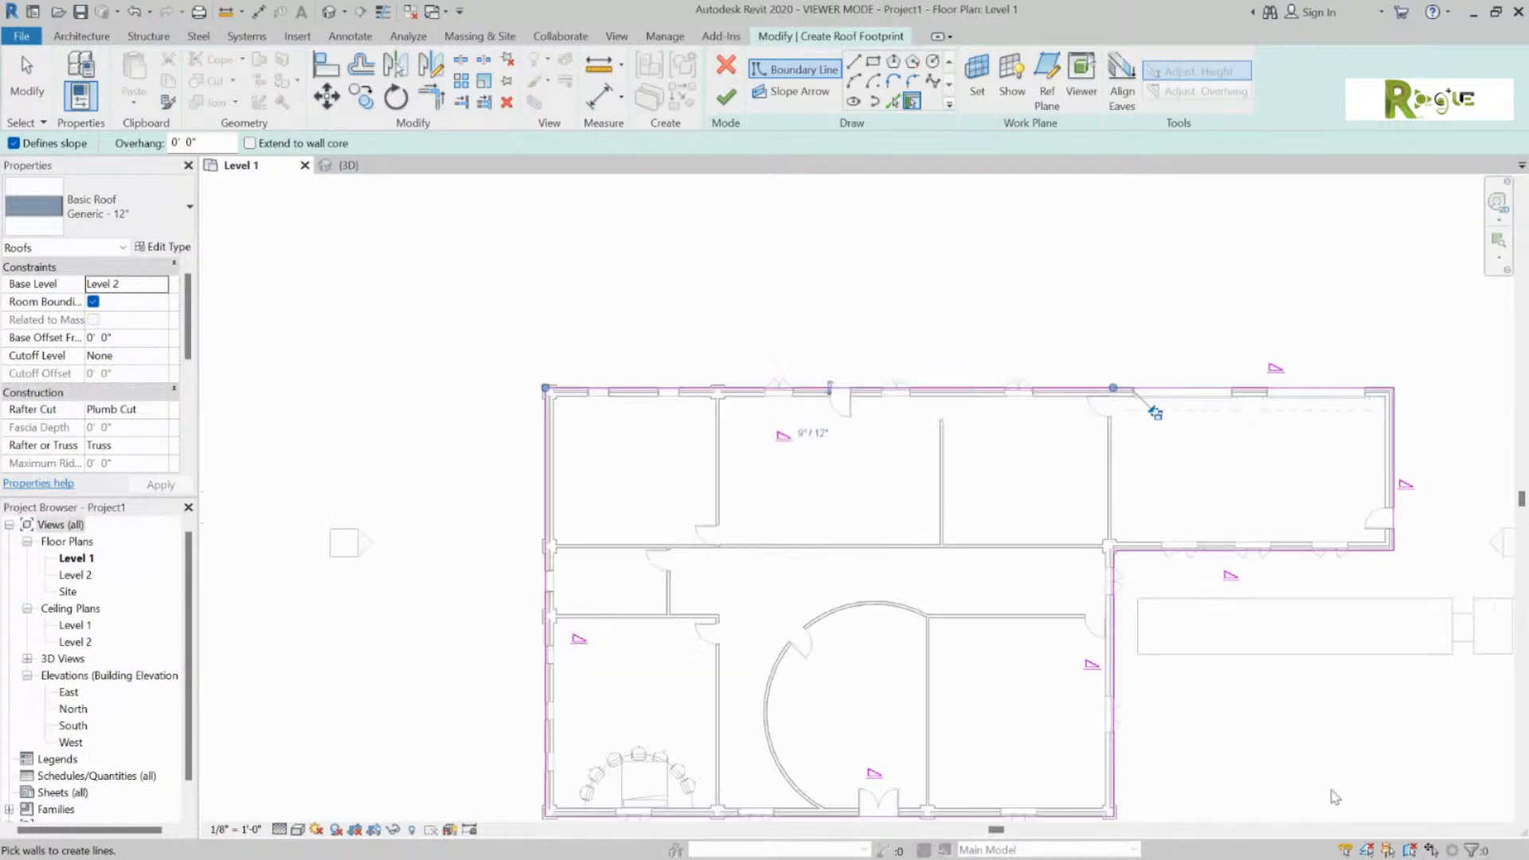
middle_drag(925, 523, 793, 409)
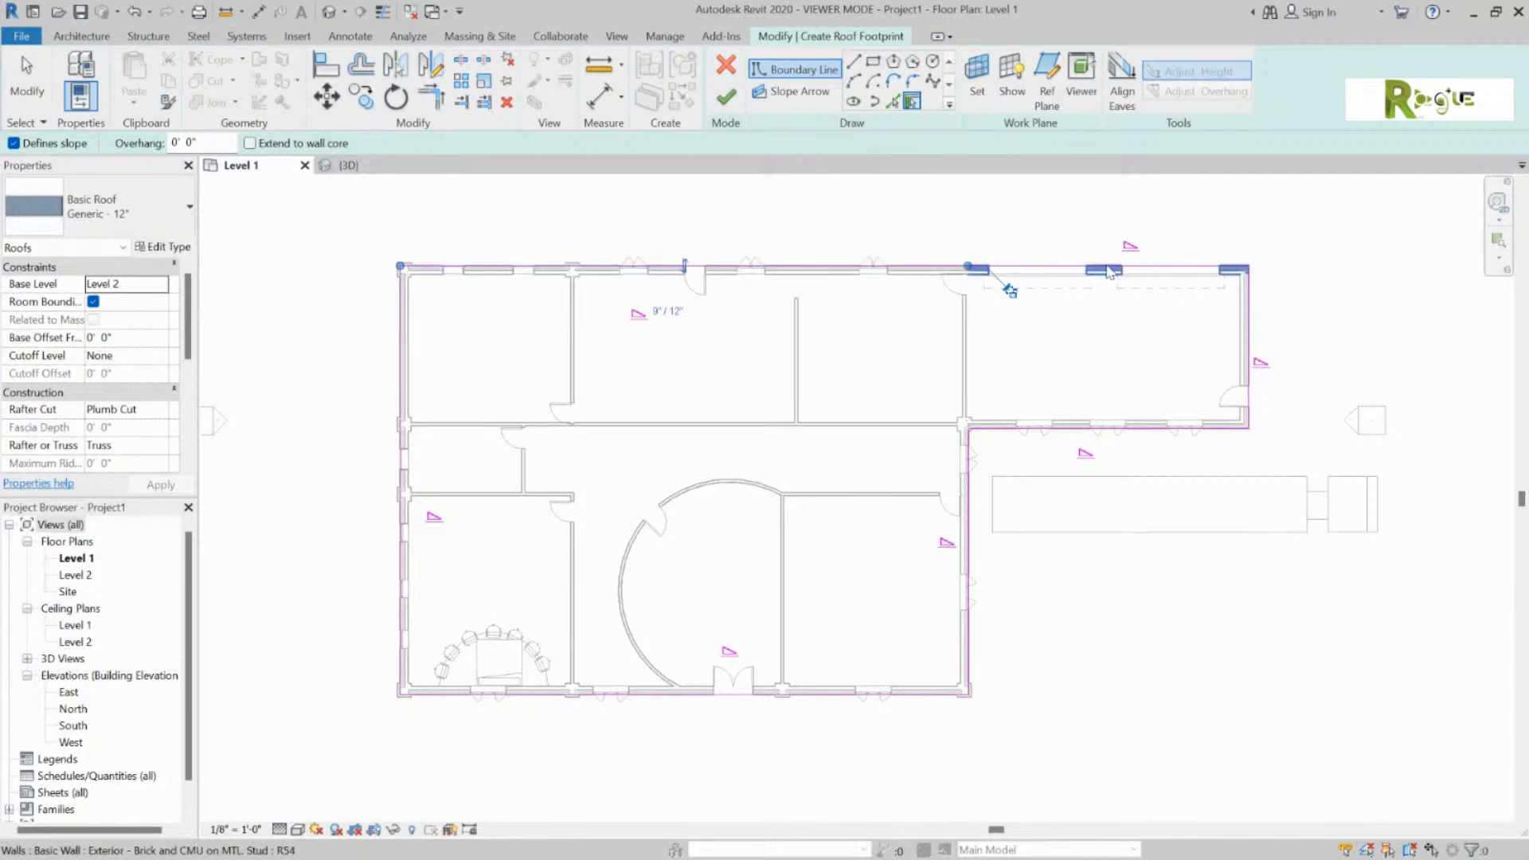
click(1051, 267)
Step: Stretch the top boundary line's endpoint right to the far corner and finish the roof sketch
key(Escape)
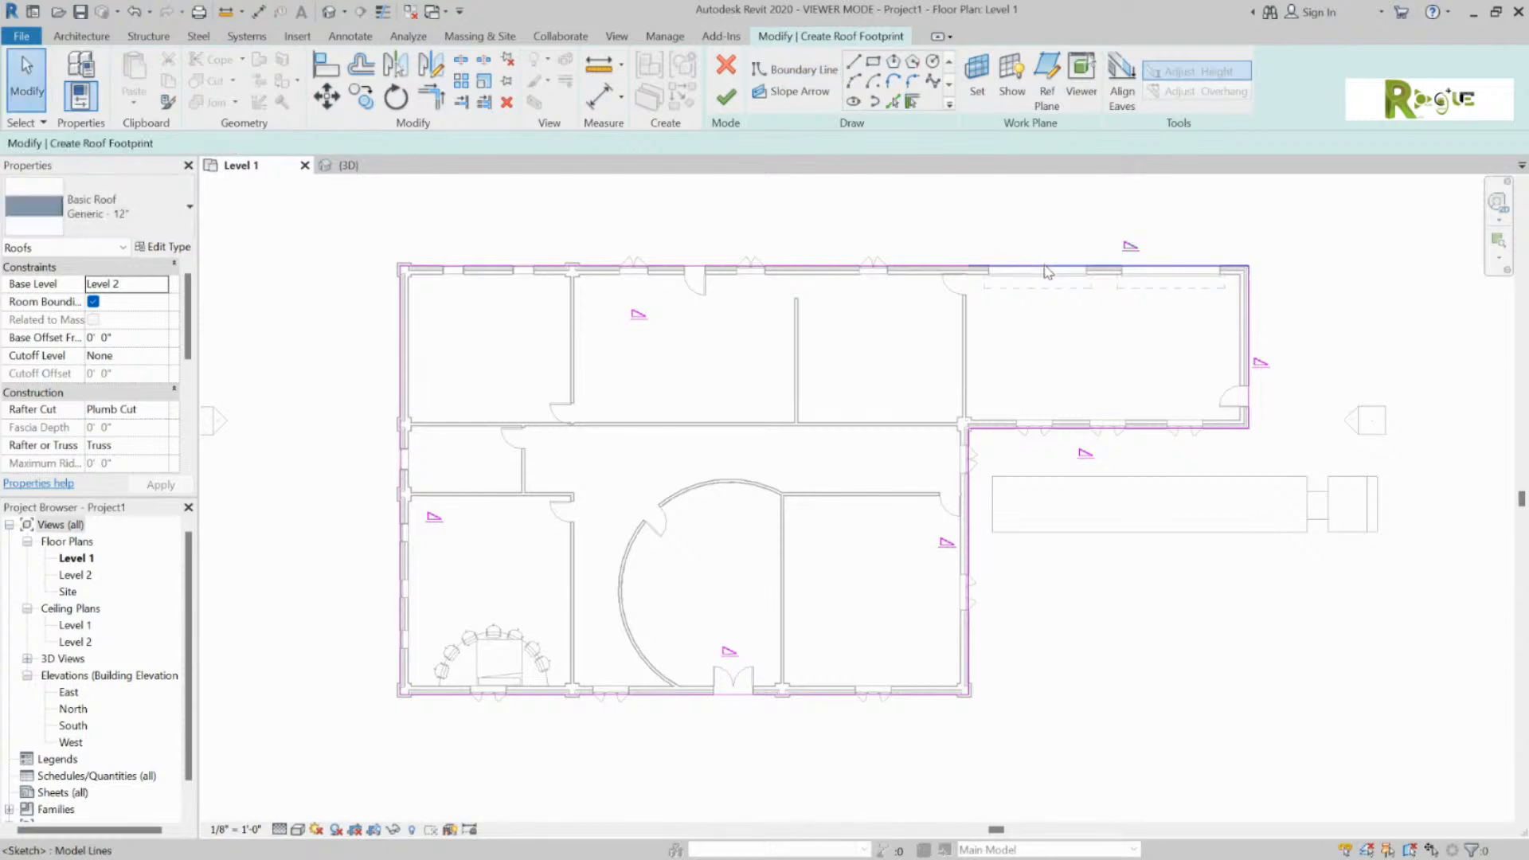
key(Escape)
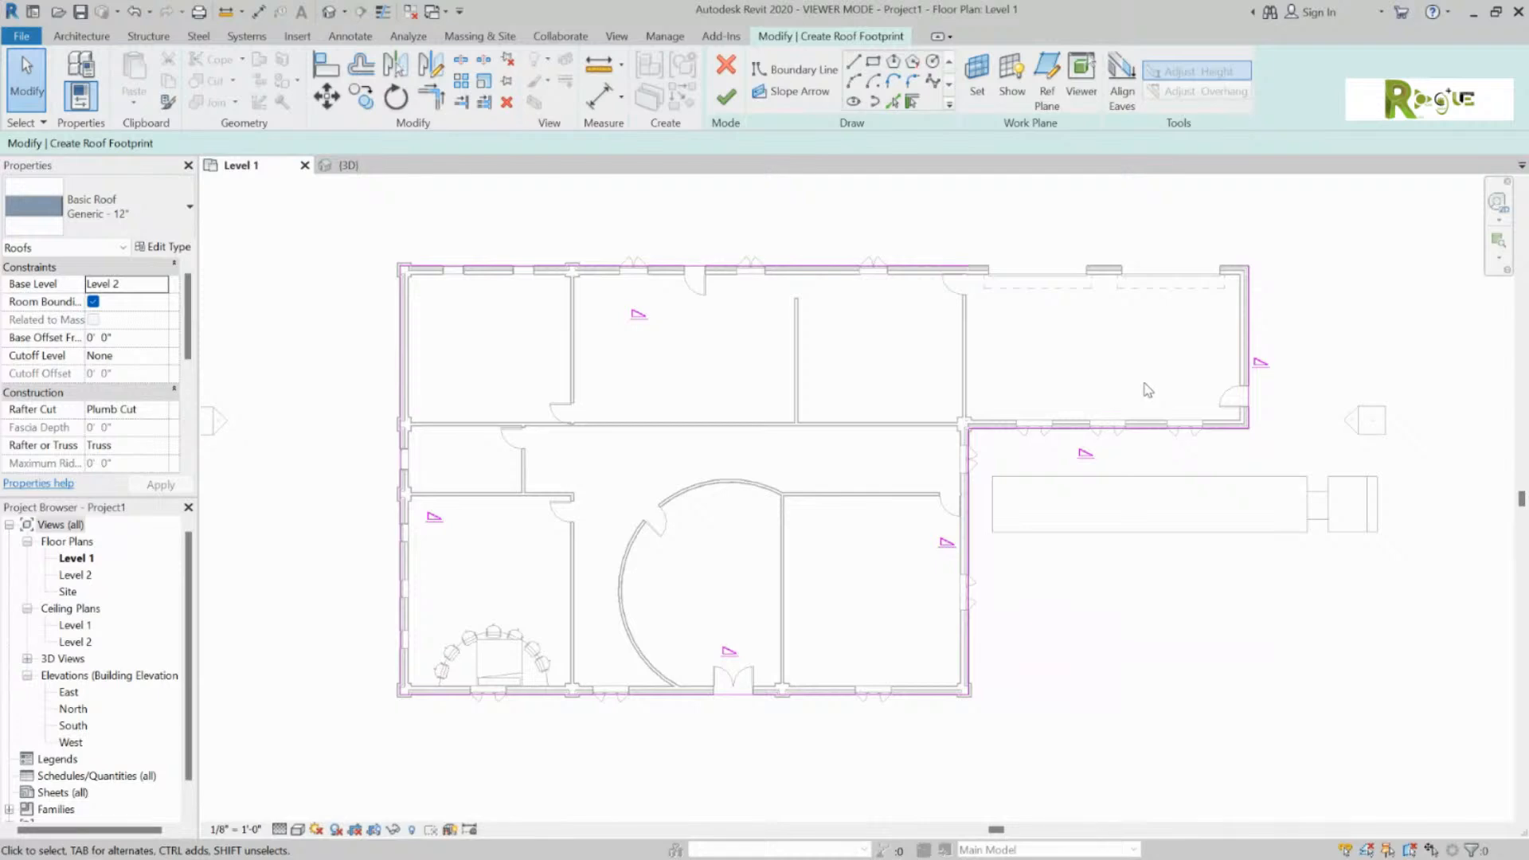
click(943, 272)
drag(967, 268, 1248, 266)
click(1137, 357)
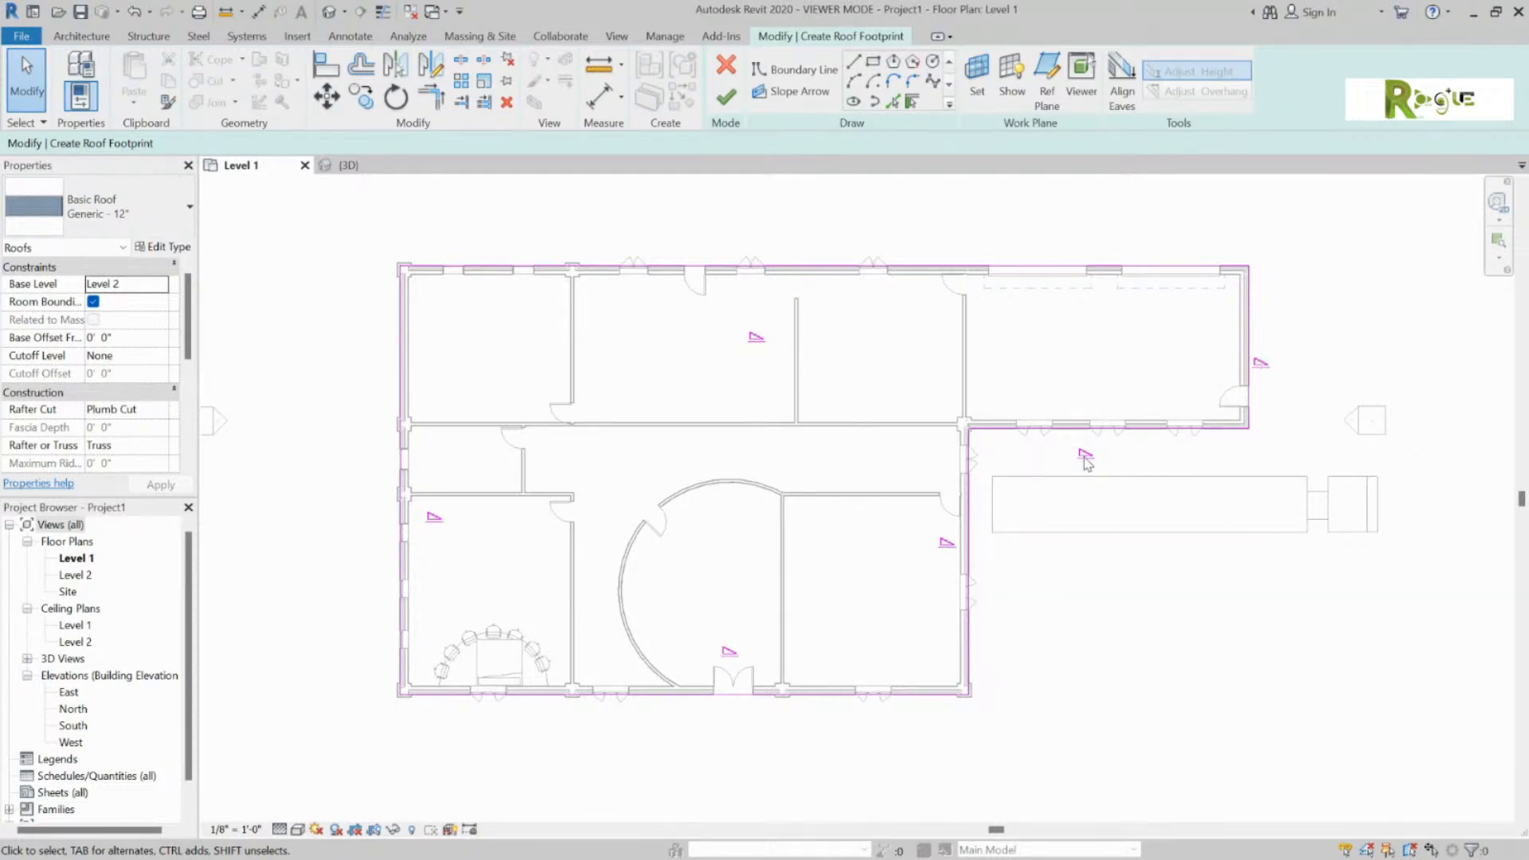
click(725, 96)
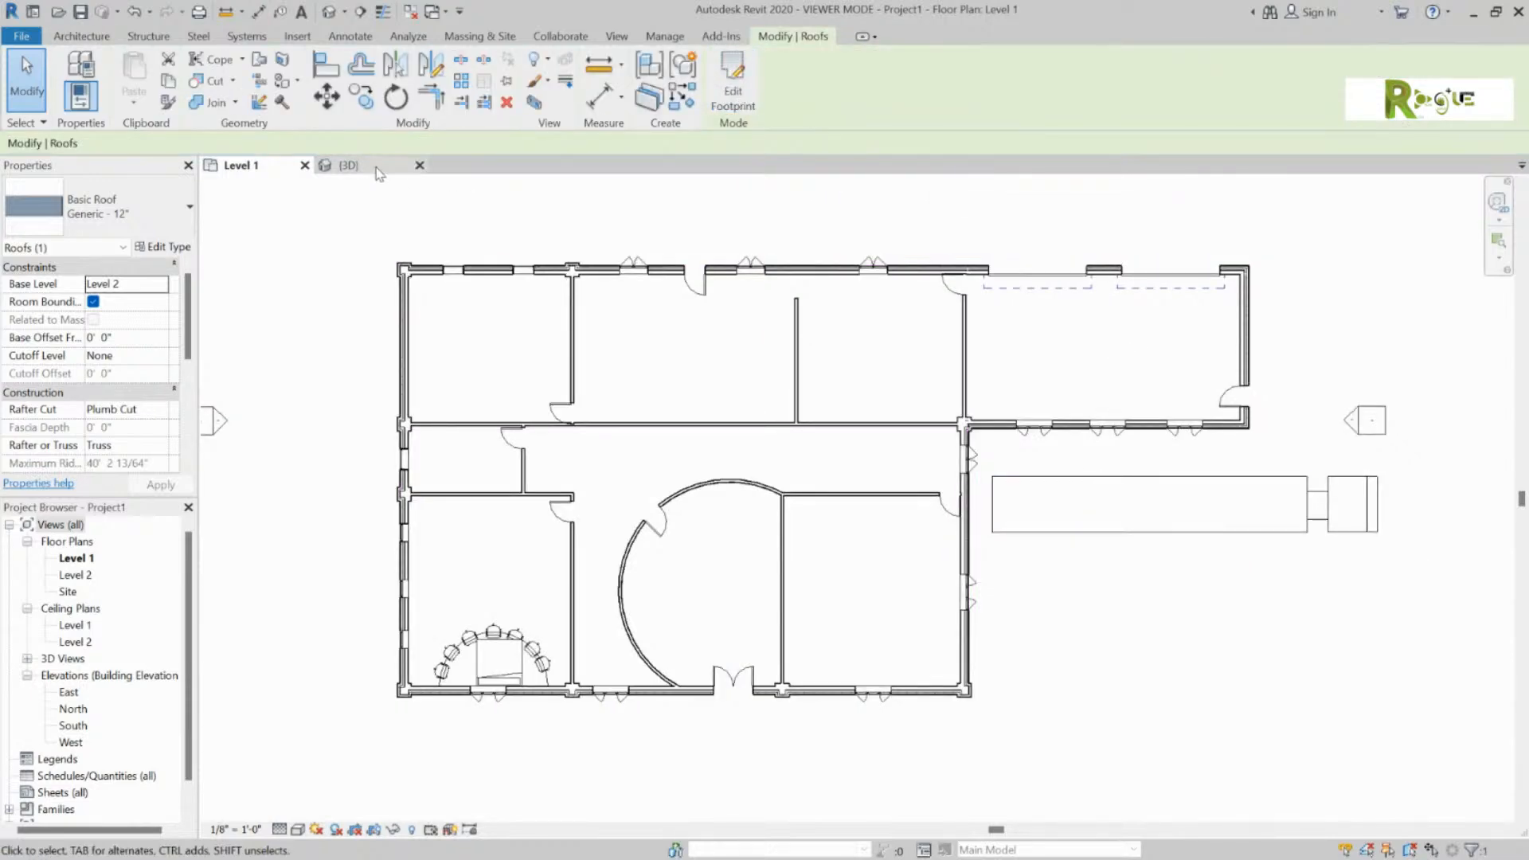
Step: Switch to the {3D} view, orbit around the hip-roofed building, and select the roof
click(376, 168)
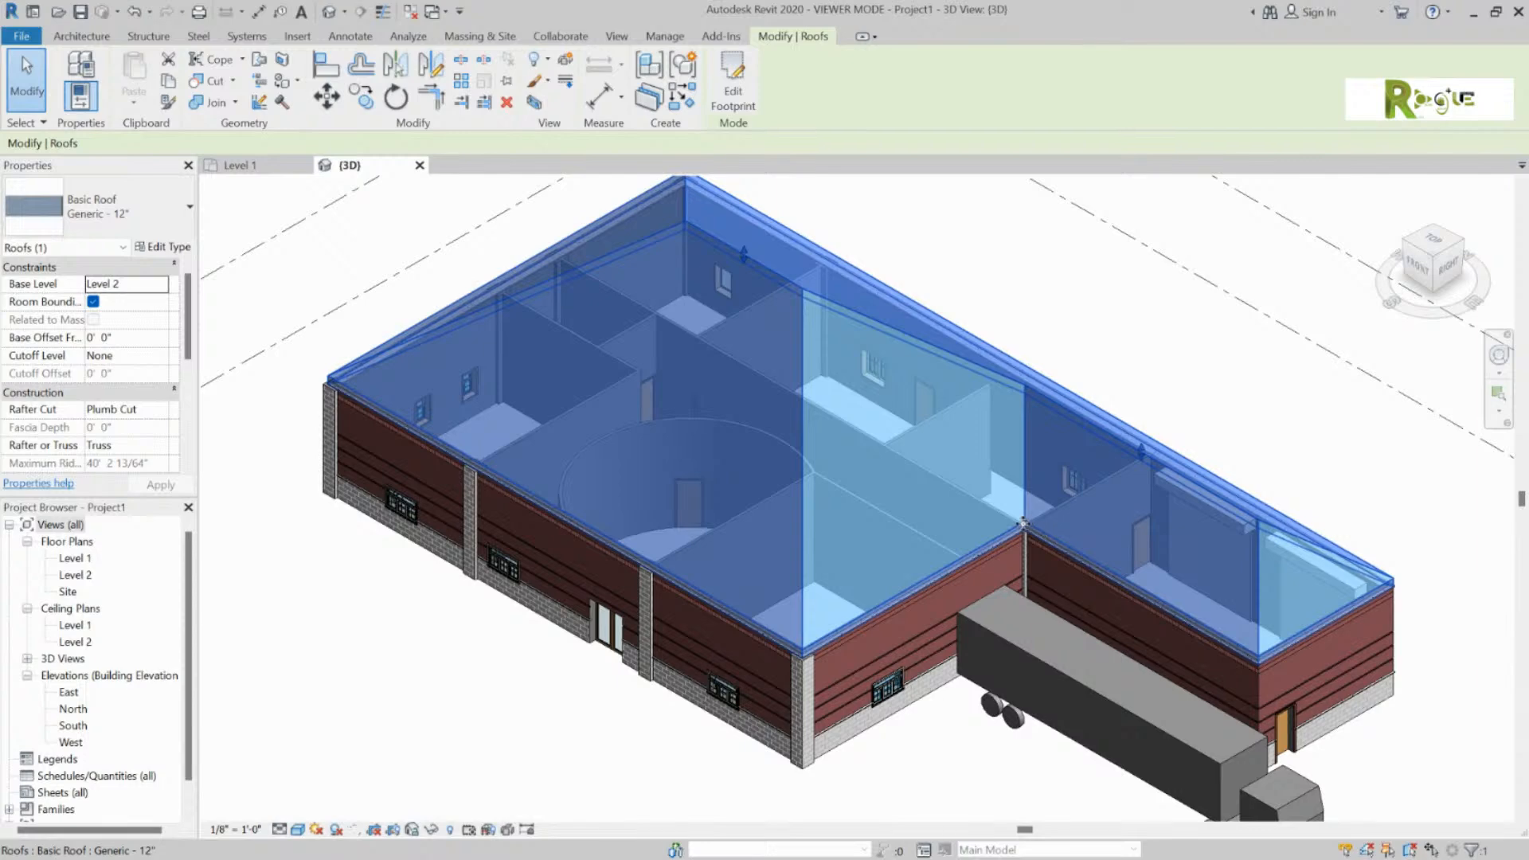
click(1098, 338)
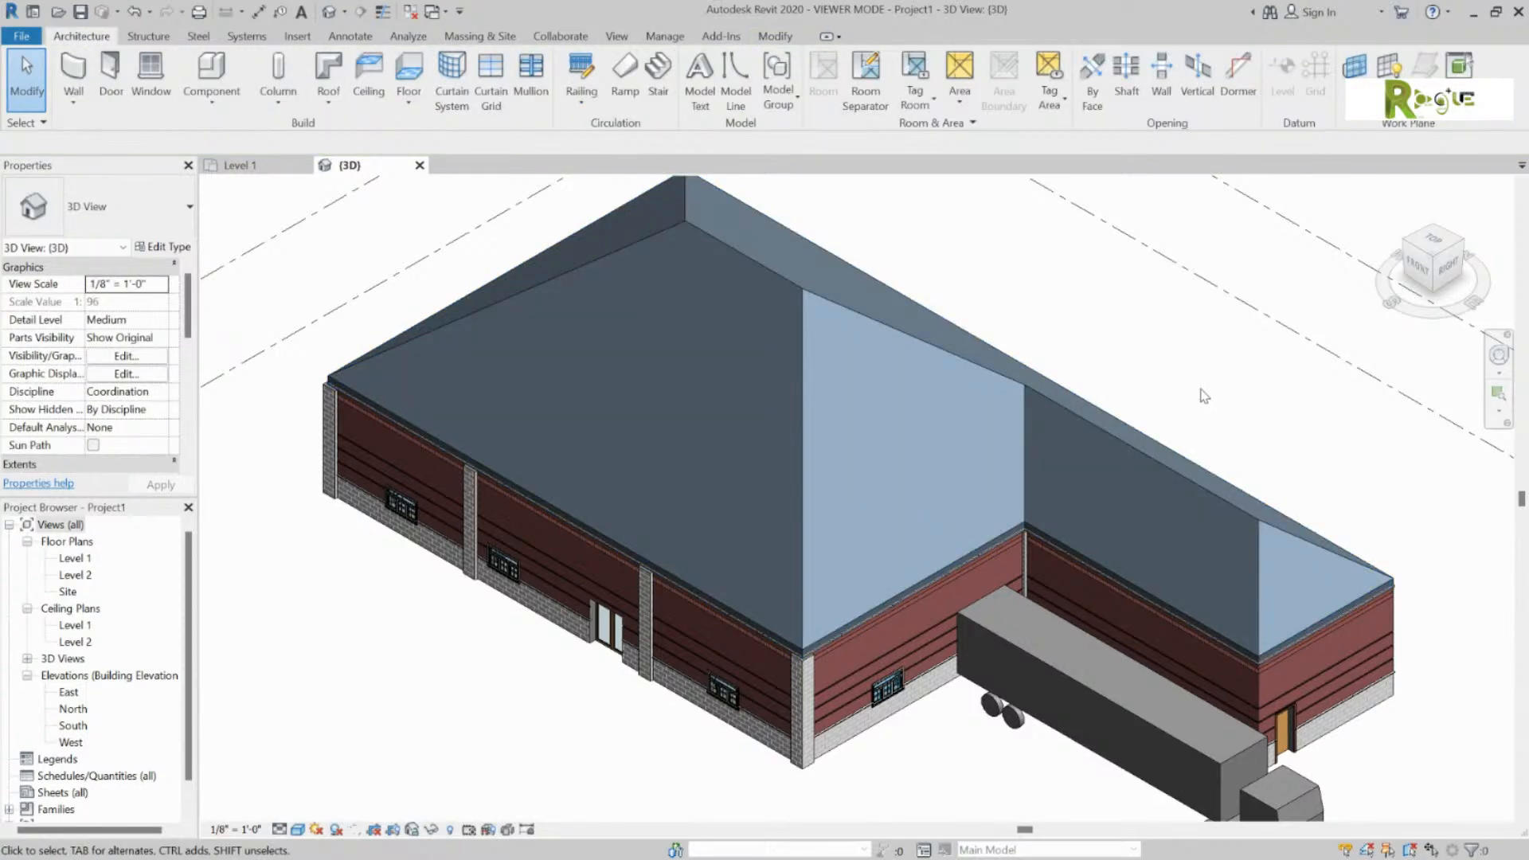
shift+middle_drag(1172, 383, 1164, 314)
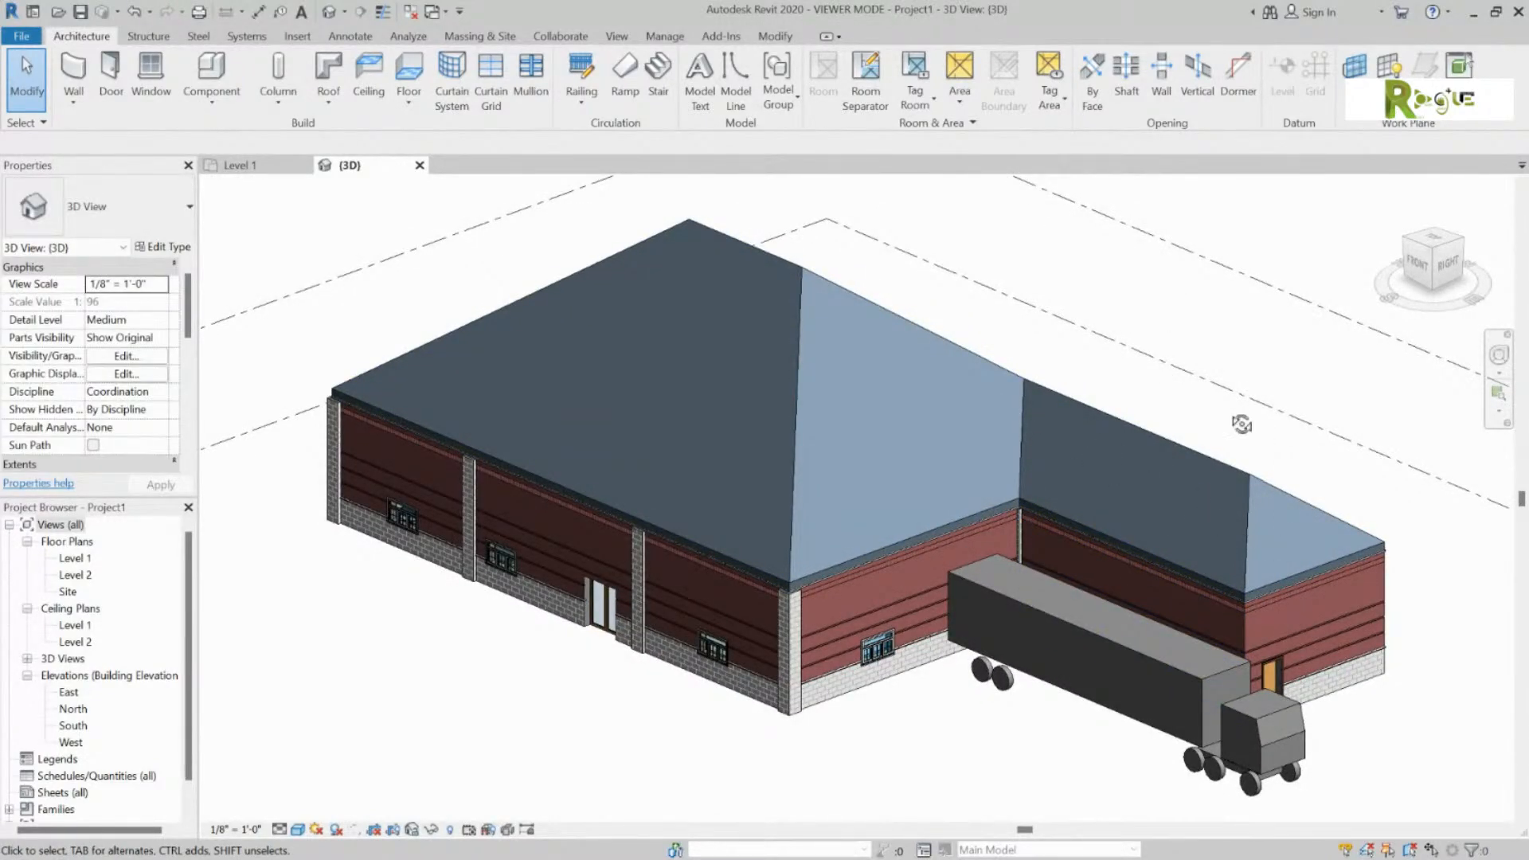
shift+middle_drag(1245, 423, 1100, 428)
click(819, 269)
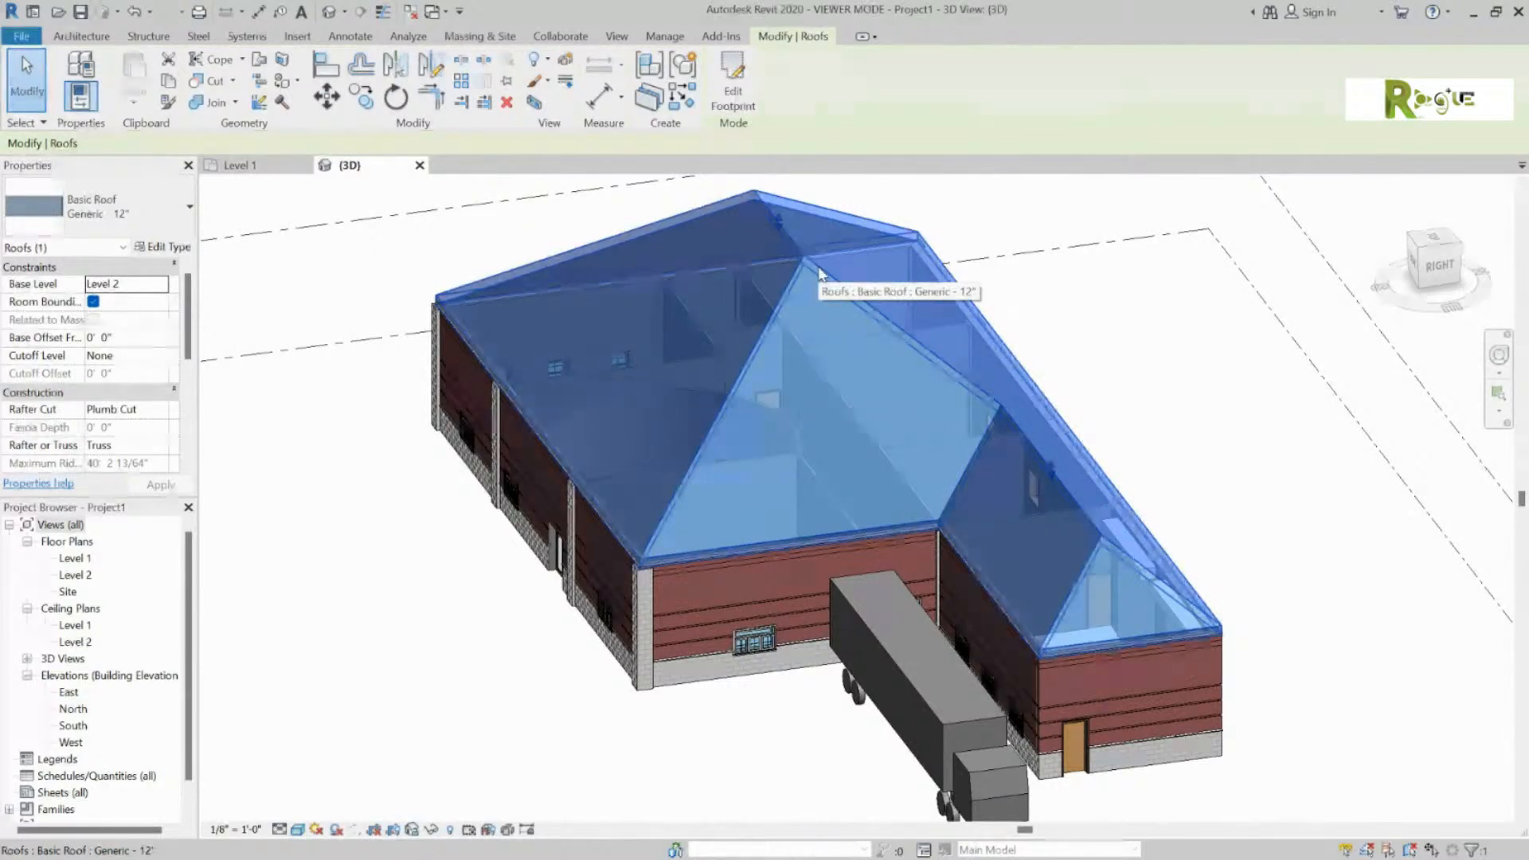
Step: In the roof footprint sketch, turn off Defines Slope on the annex end edge
double_click(843, 314)
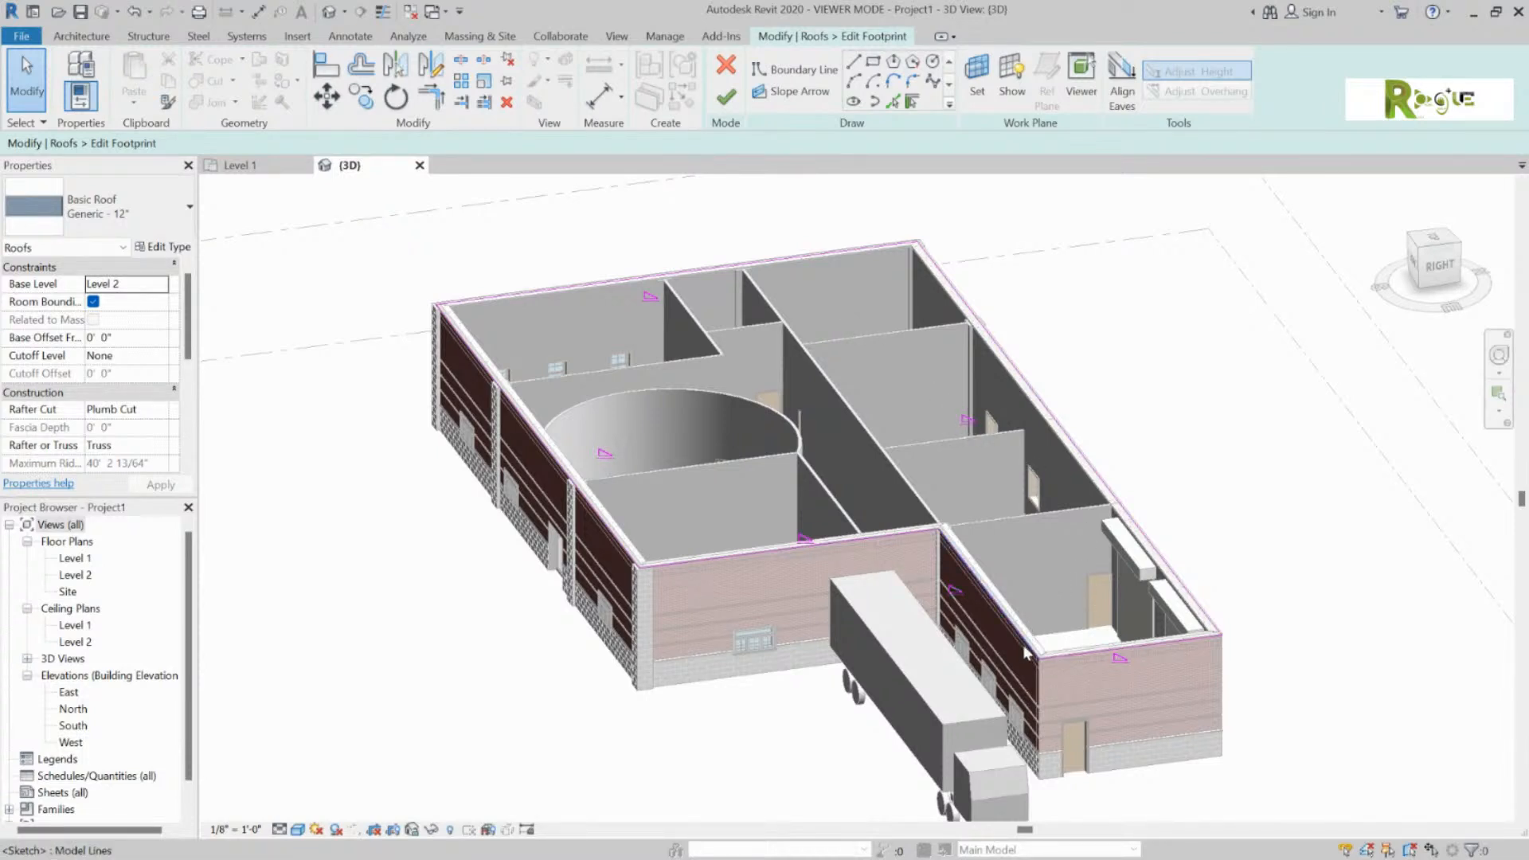
click(1082, 659)
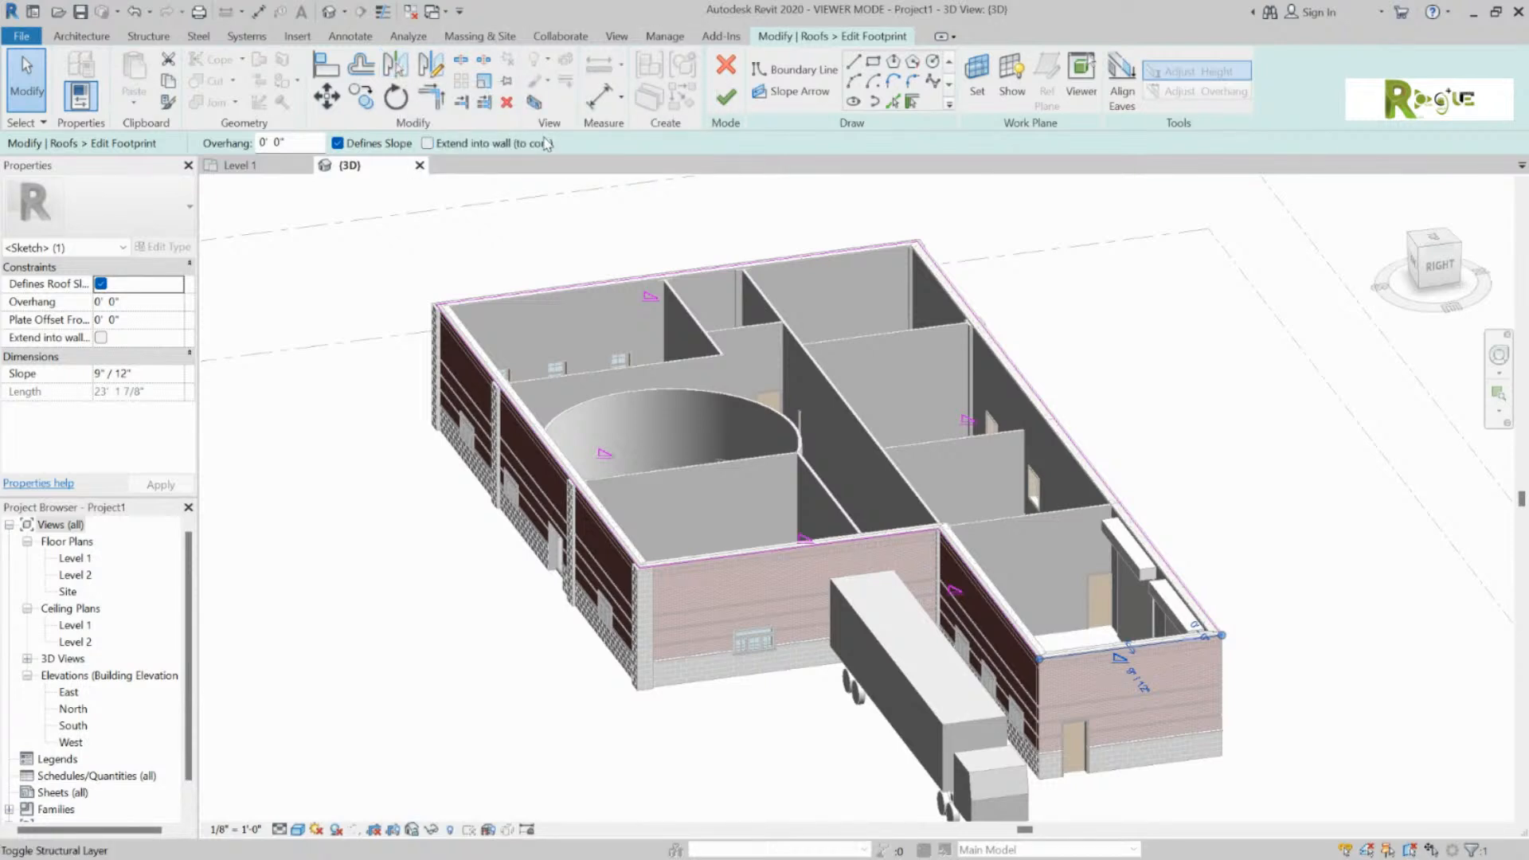
click(338, 144)
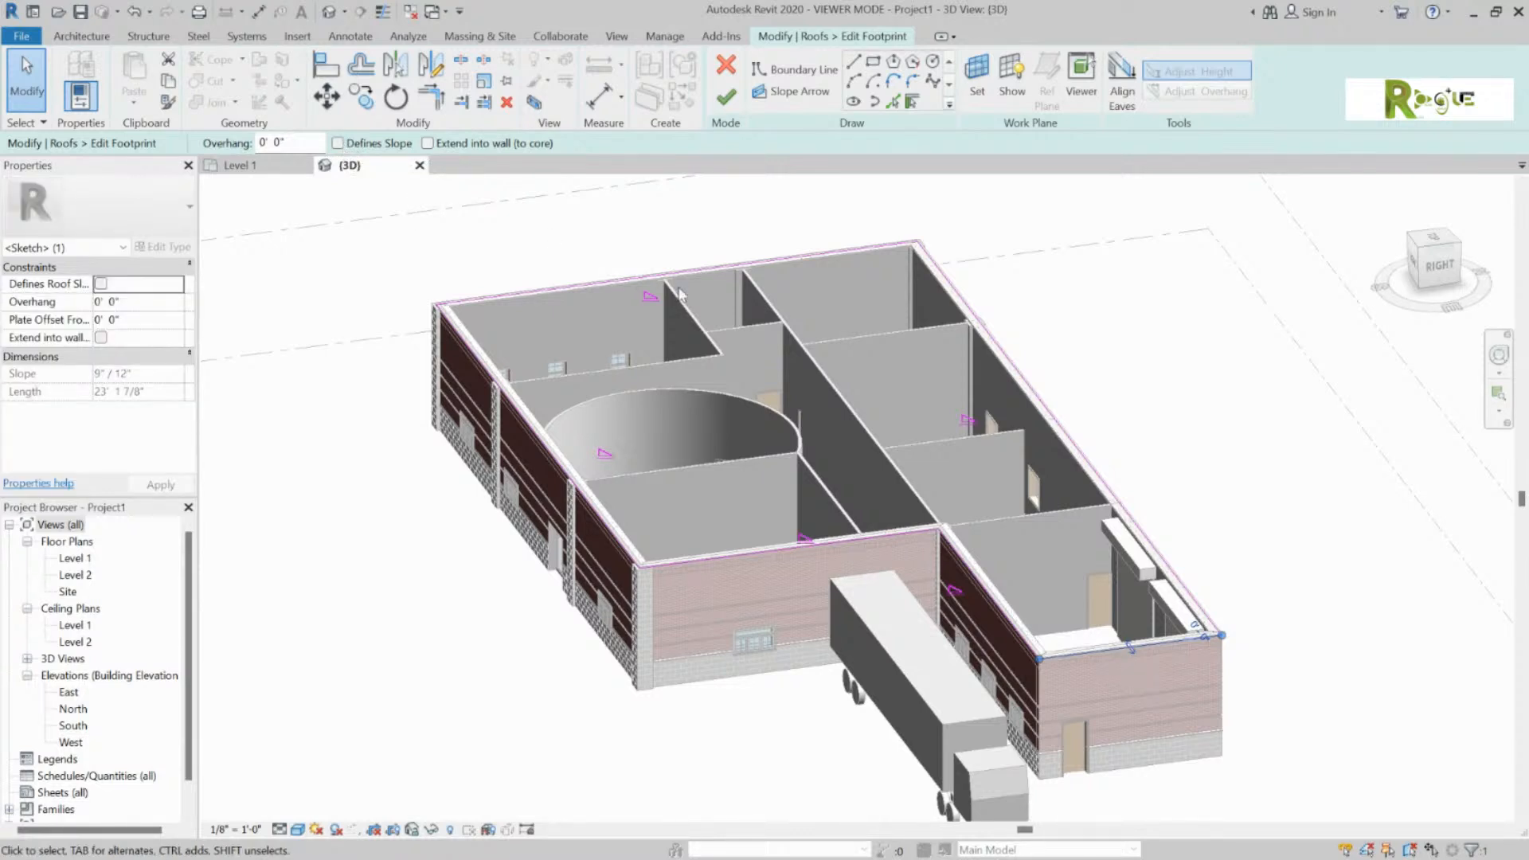
click(726, 97)
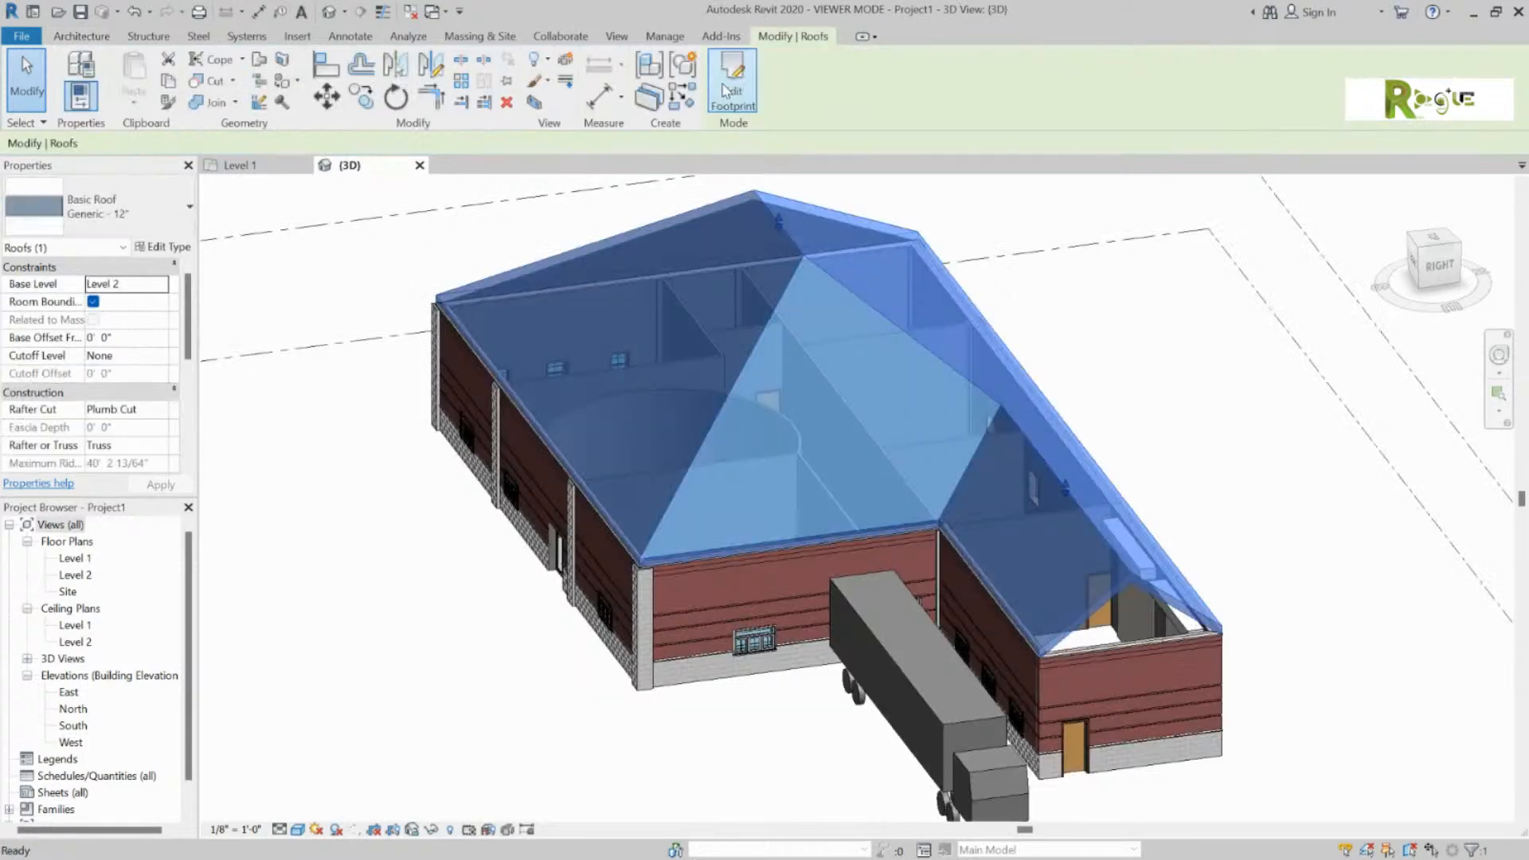
click(1142, 333)
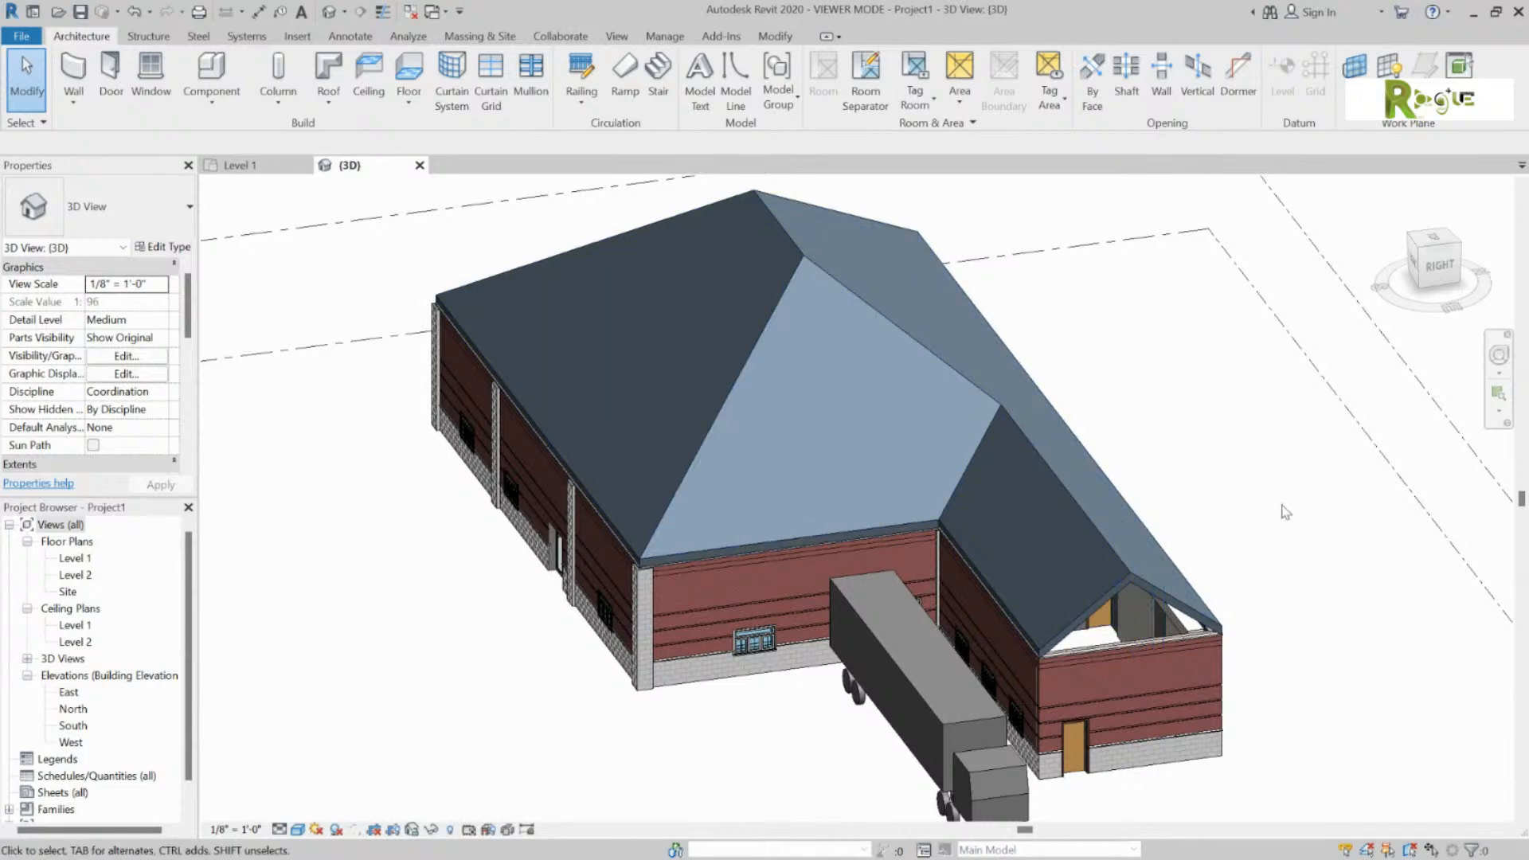
middle_drag(1294, 510, 1175, 426)
shift+middle_drag(1282, 613, 1202, 417)
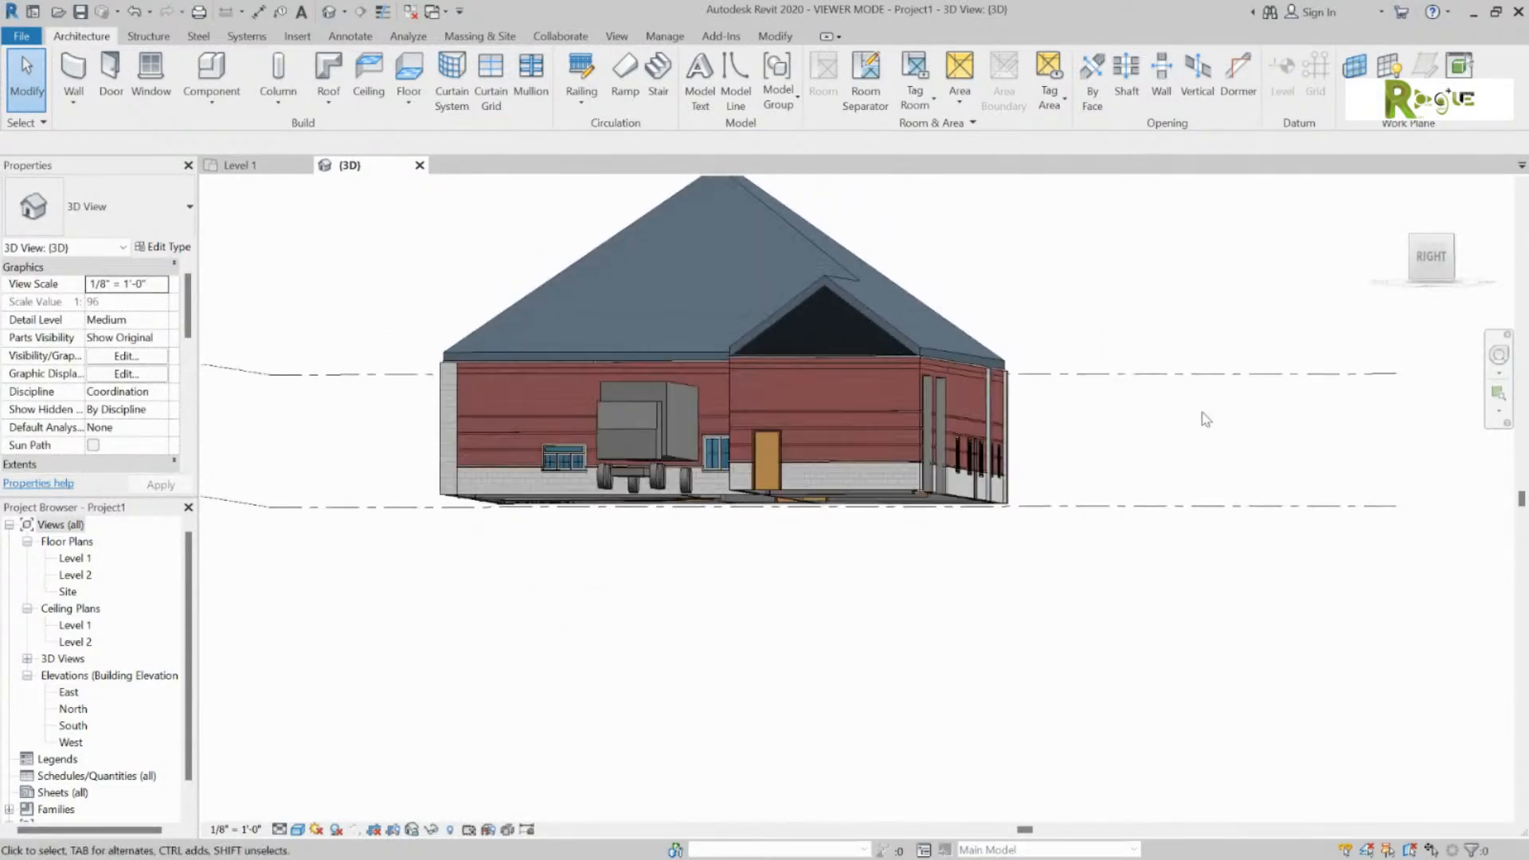
shift+middle_drag(948, 314, 940, 355)
scroll(876, 369, up, 5)
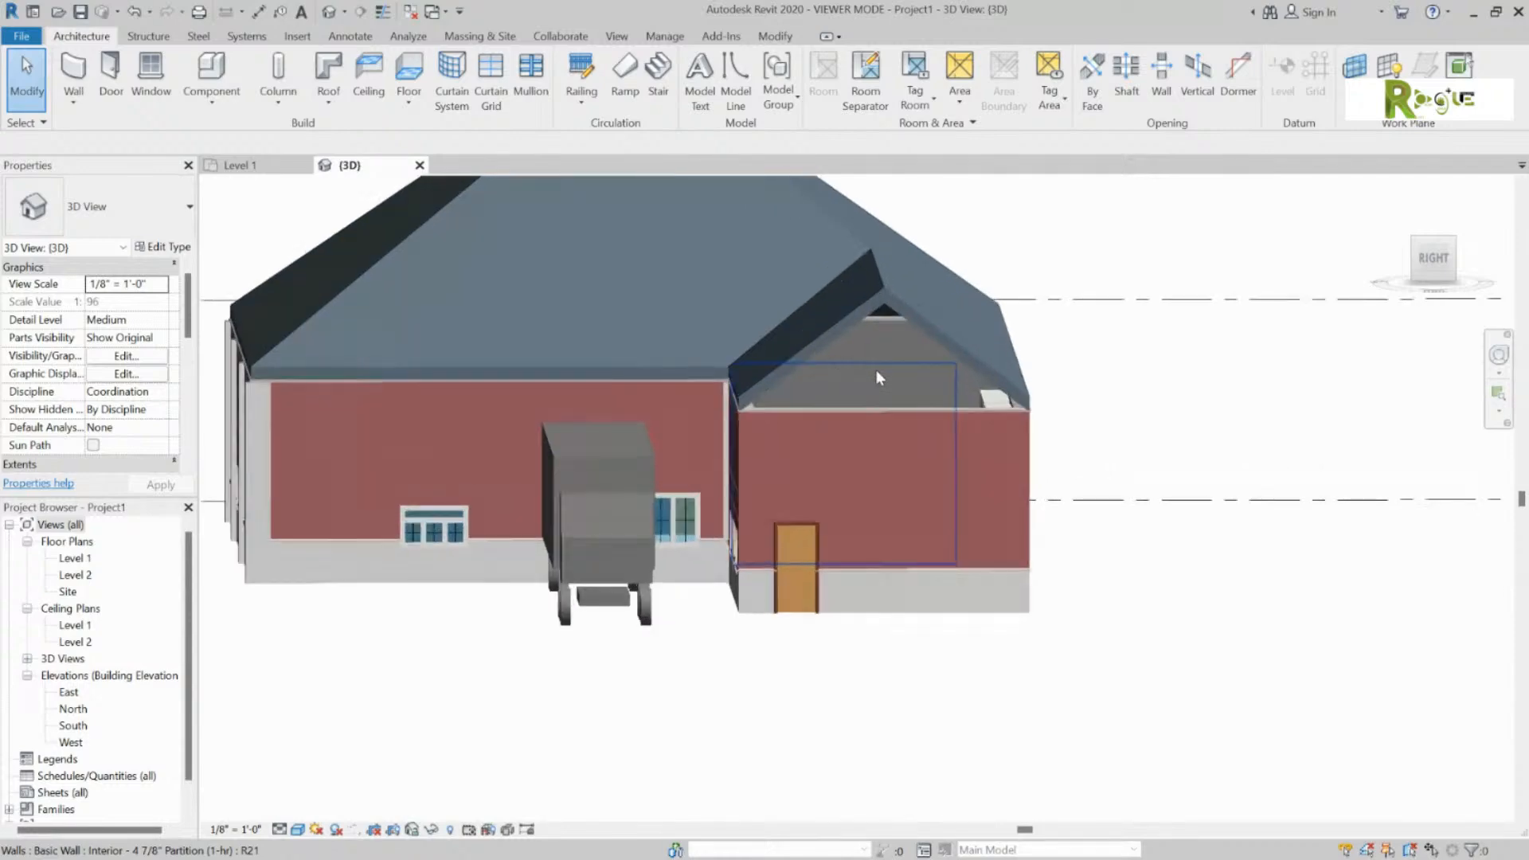
shift+middle_drag(1057, 305, 971, 566)
scroll(972, 565, up, 3)
scroll(970, 565, down, 3)
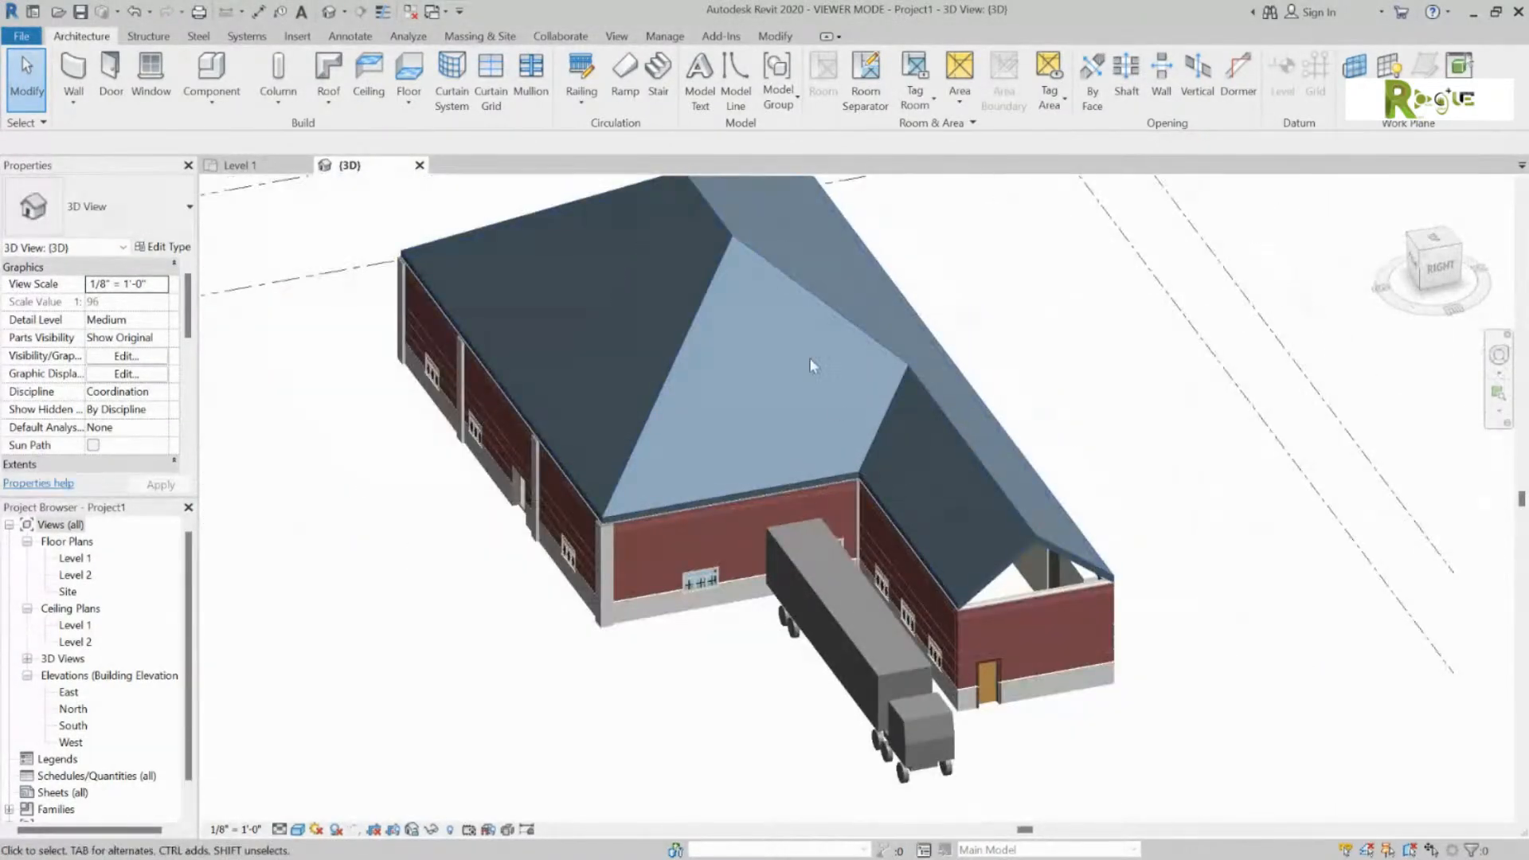
click(819, 294)
Step: Turn off Defines Slope on the main block's front and back footprint edges, then view the rebuilt roof
click(732, 91)
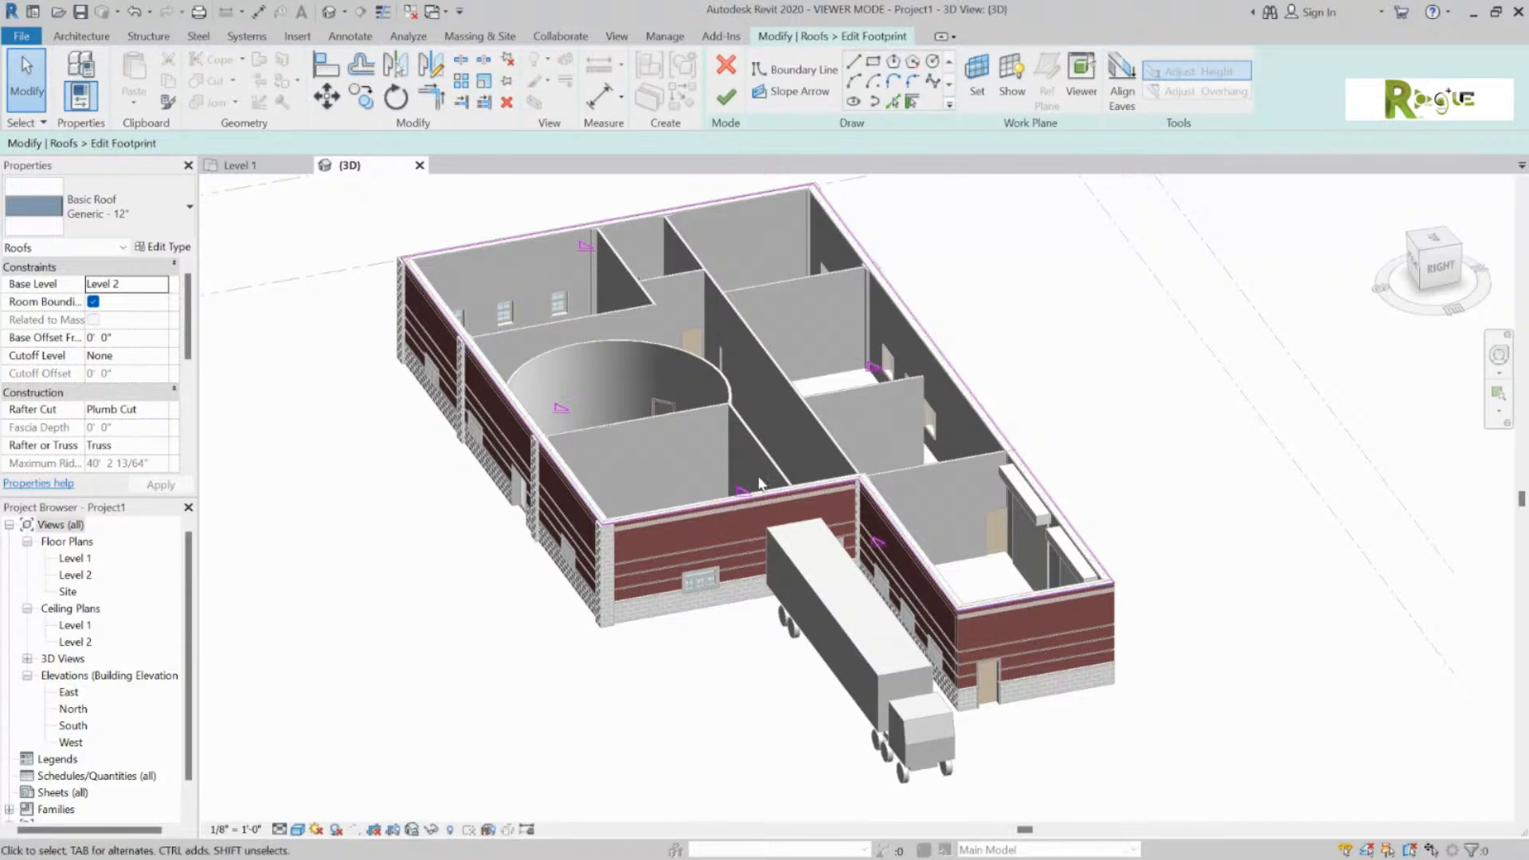
click(747, 498)
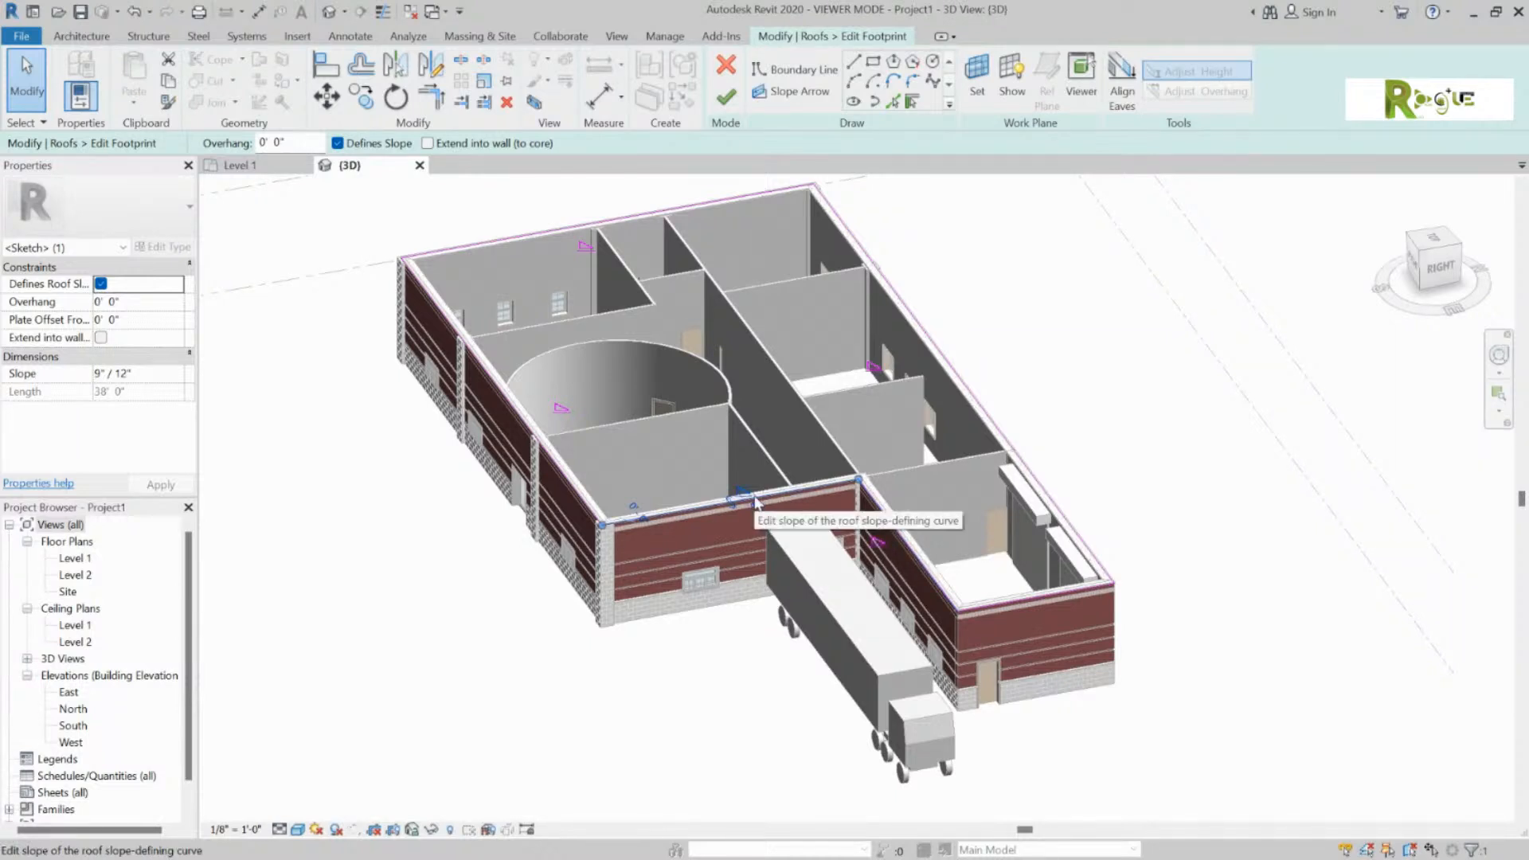
ctrl+click(599, 230)
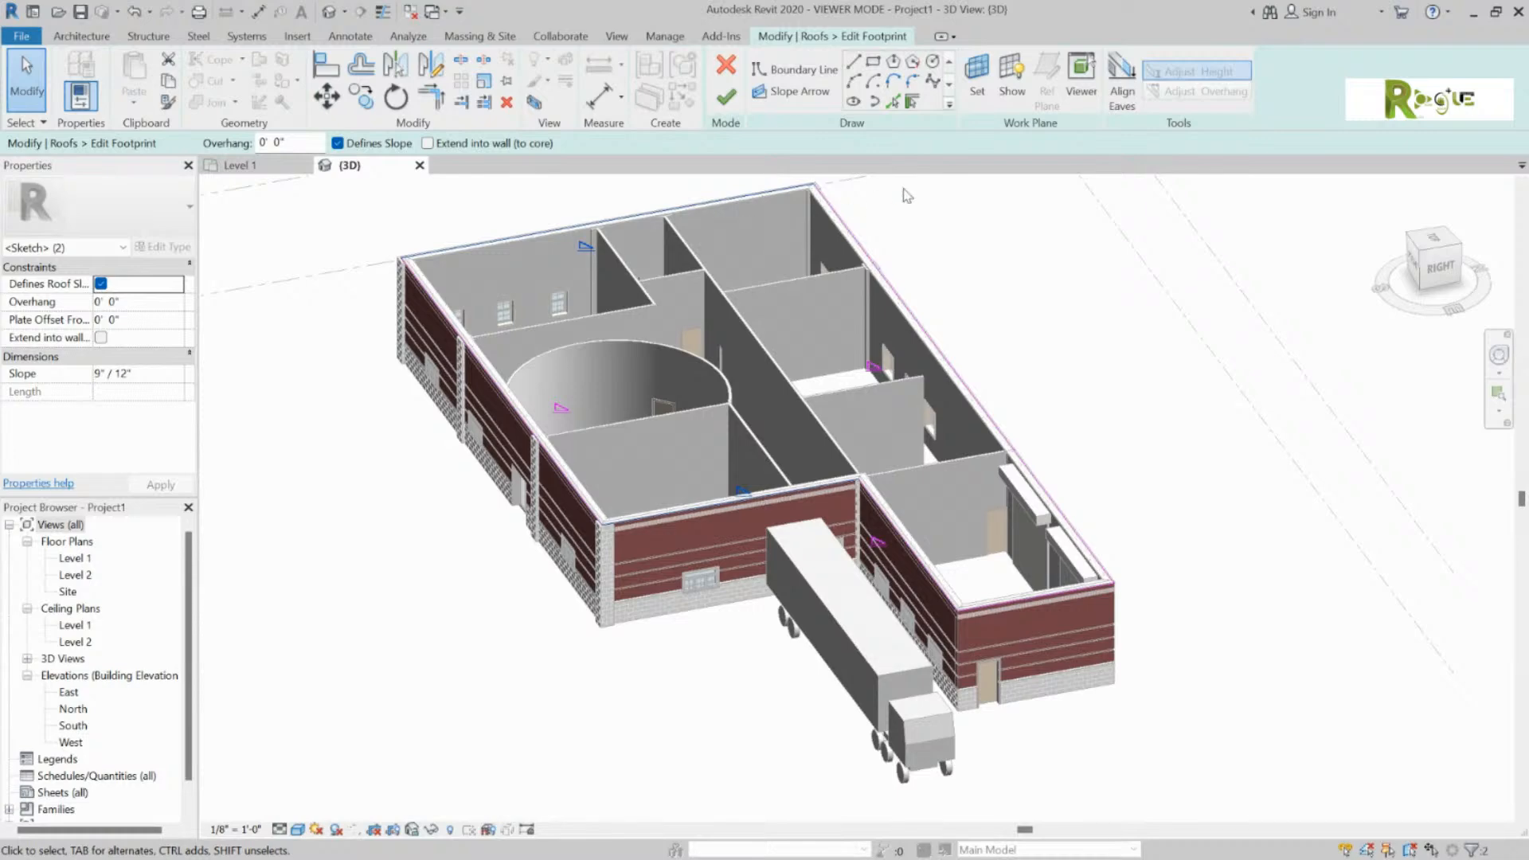
click(337, 144)
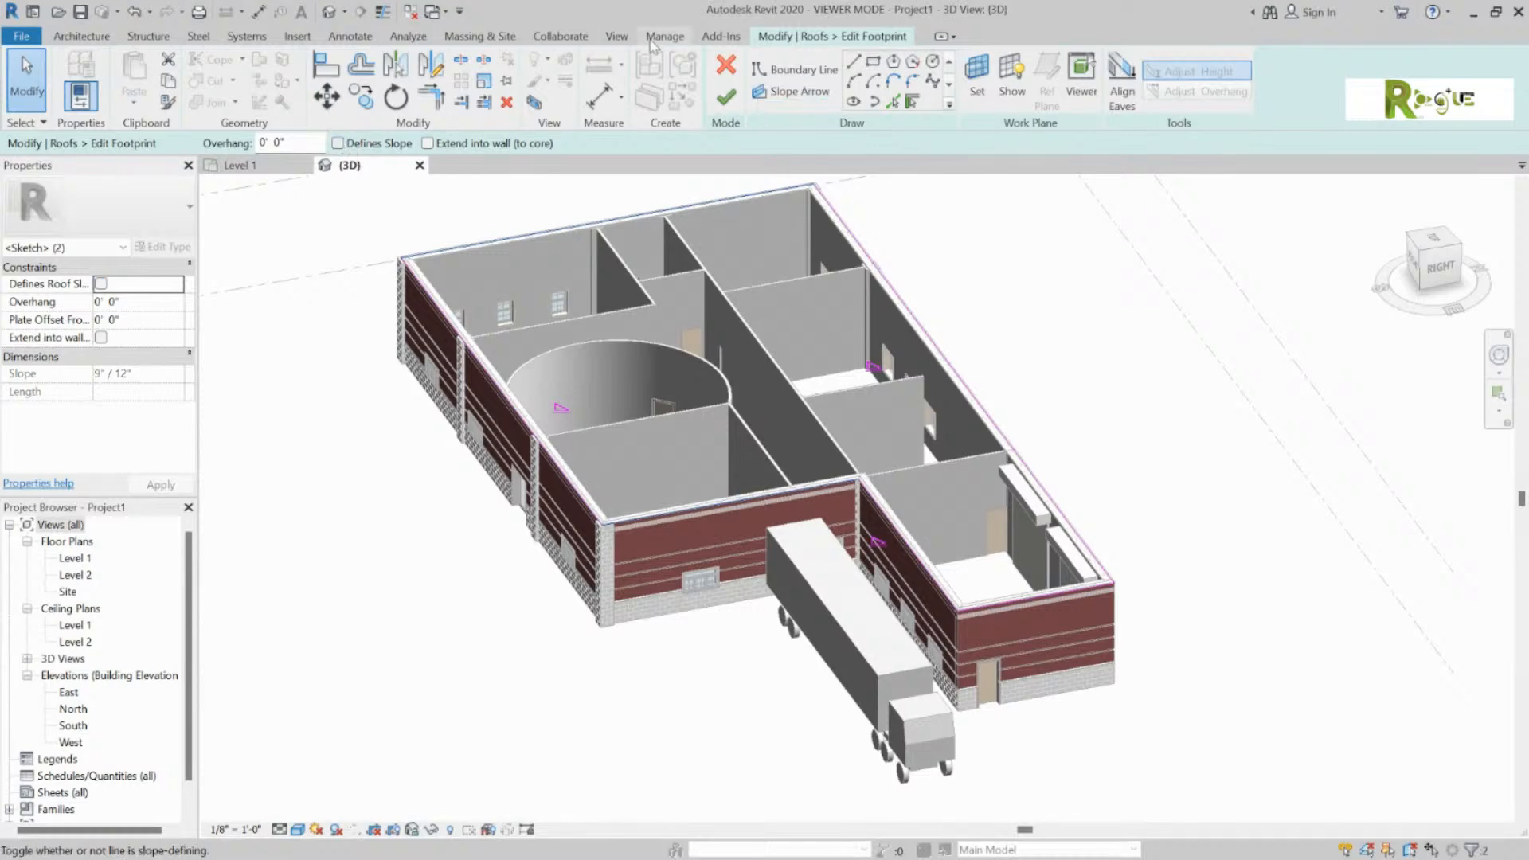
click(726, 97)
click(1077, 287)
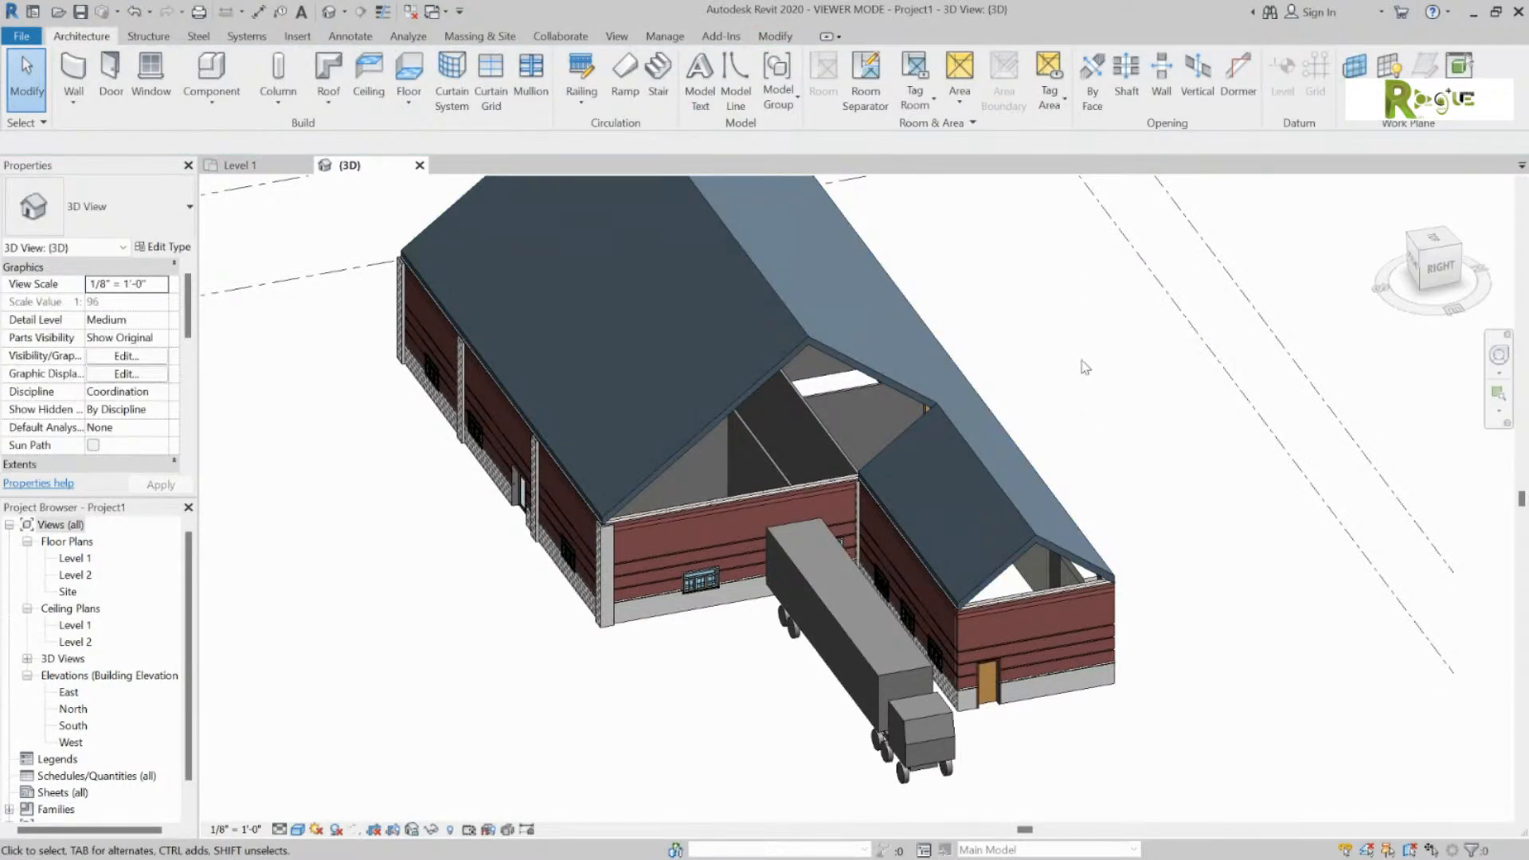
ctrl+middle_drag(1085, 366, 552, 325)
Step: Orbit to face the gable end and select the exterior wall beneath it
drag(318, 312, 669, 616)
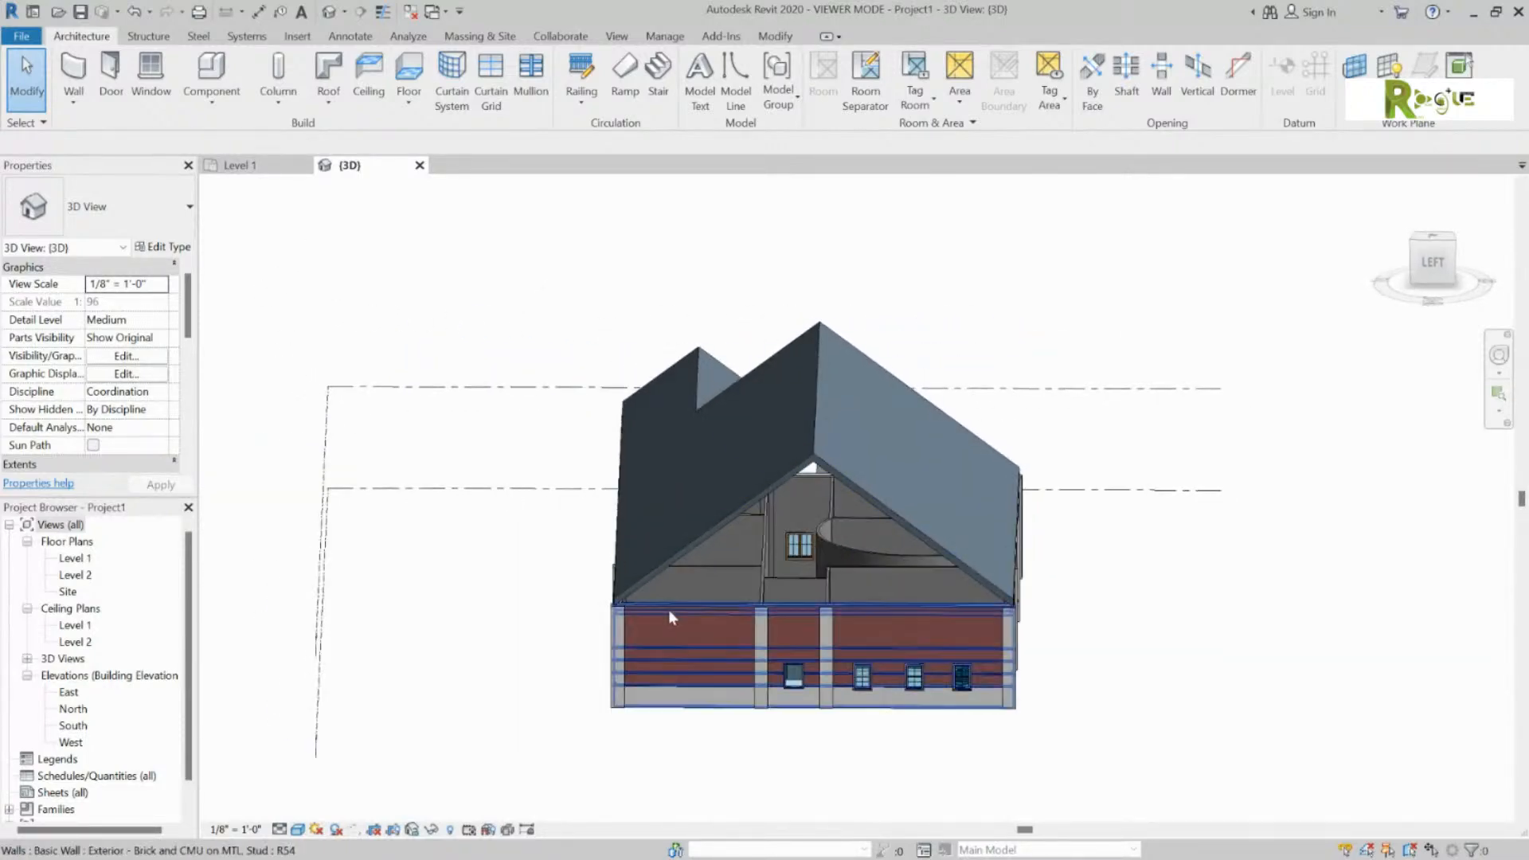
click(792, 608)
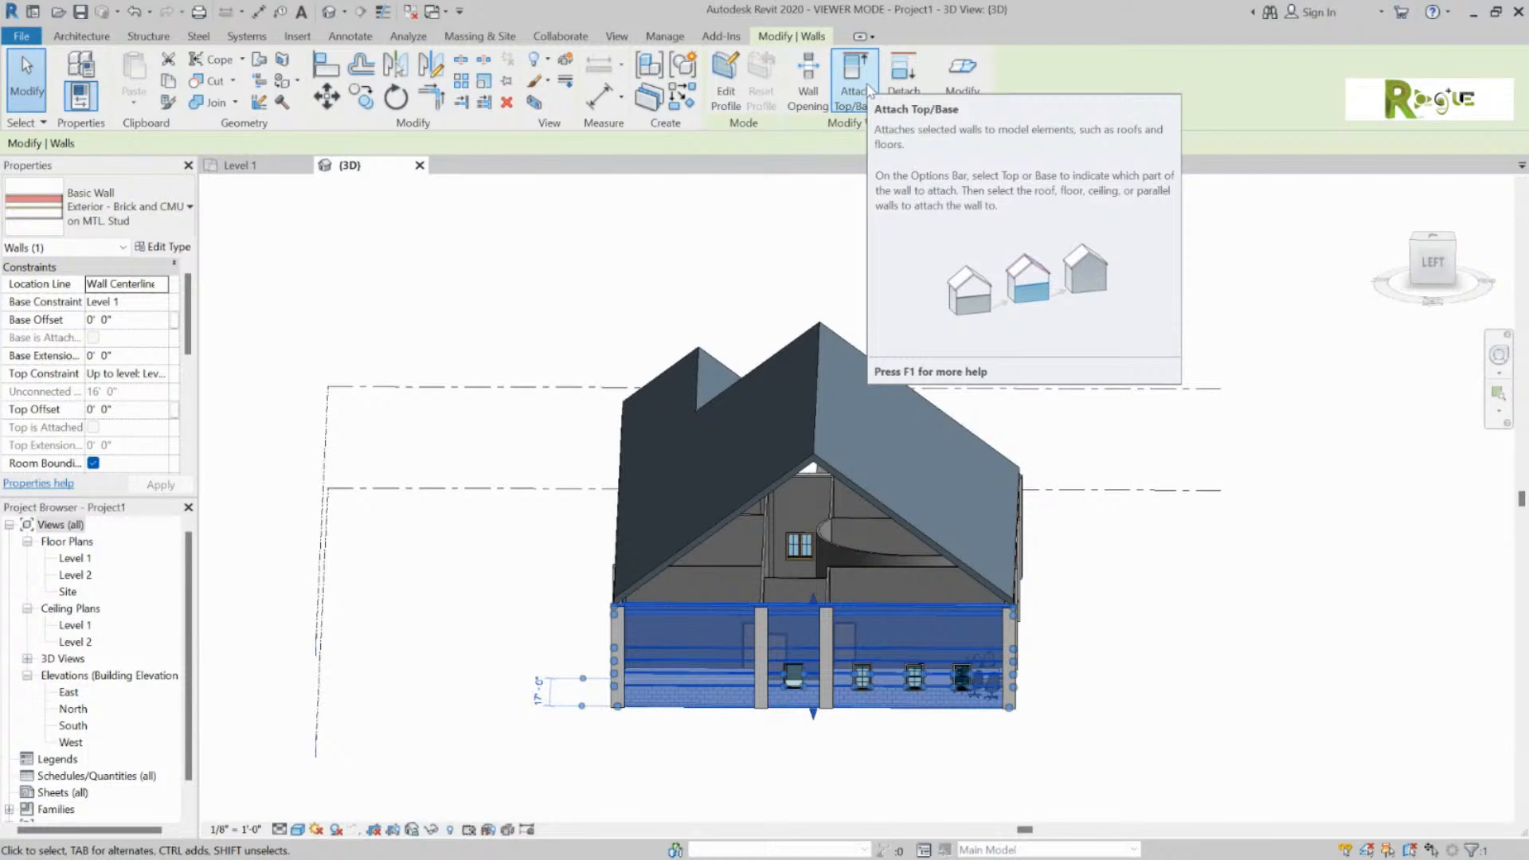
Step: Attach the tops of the end wall and the small wing's front wall to the roof
click(870, 89)
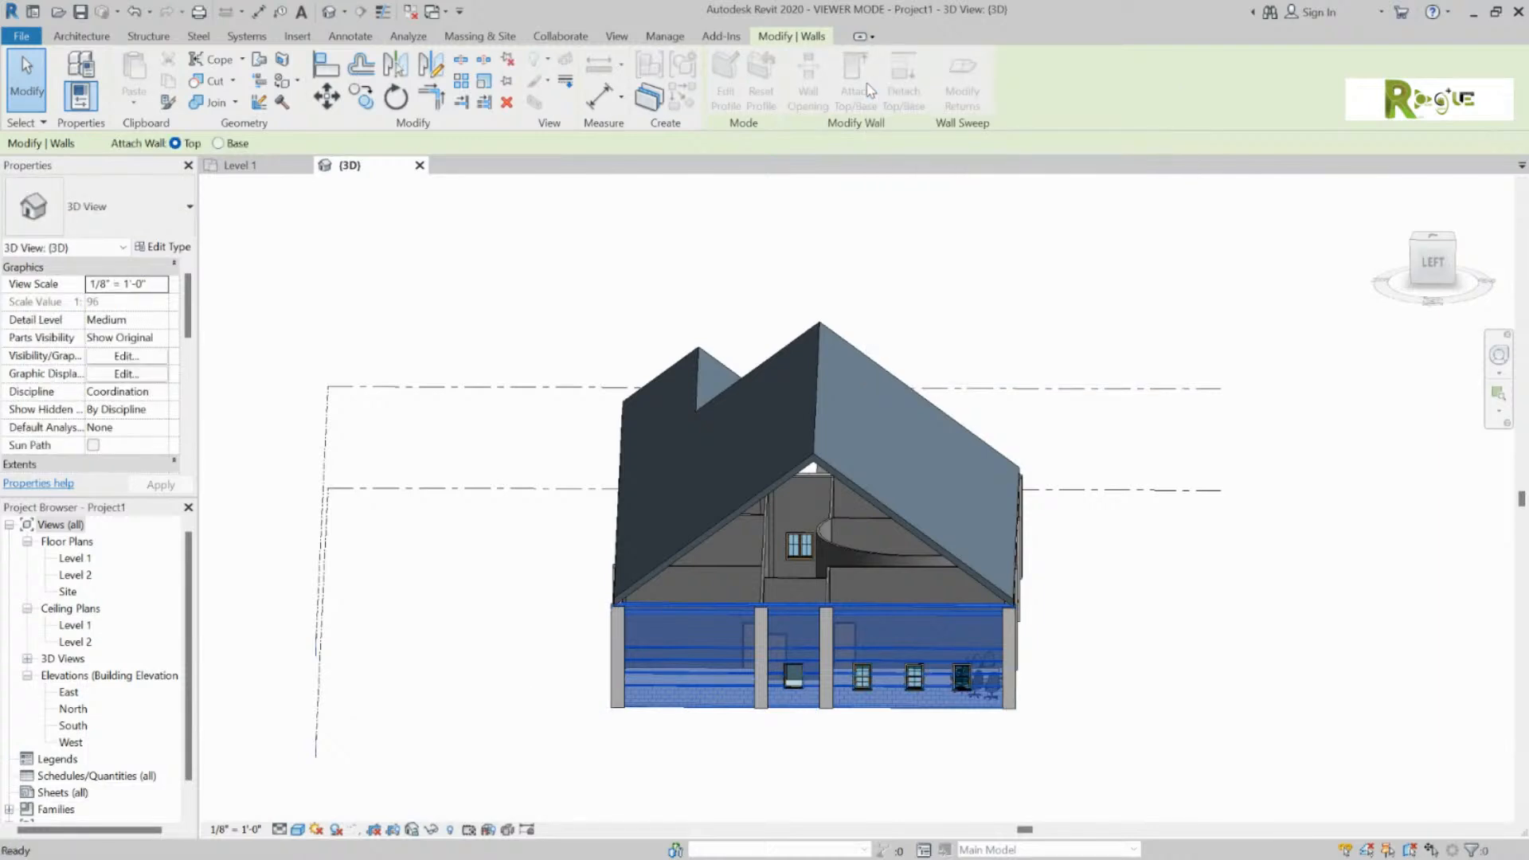
click(813, 466)
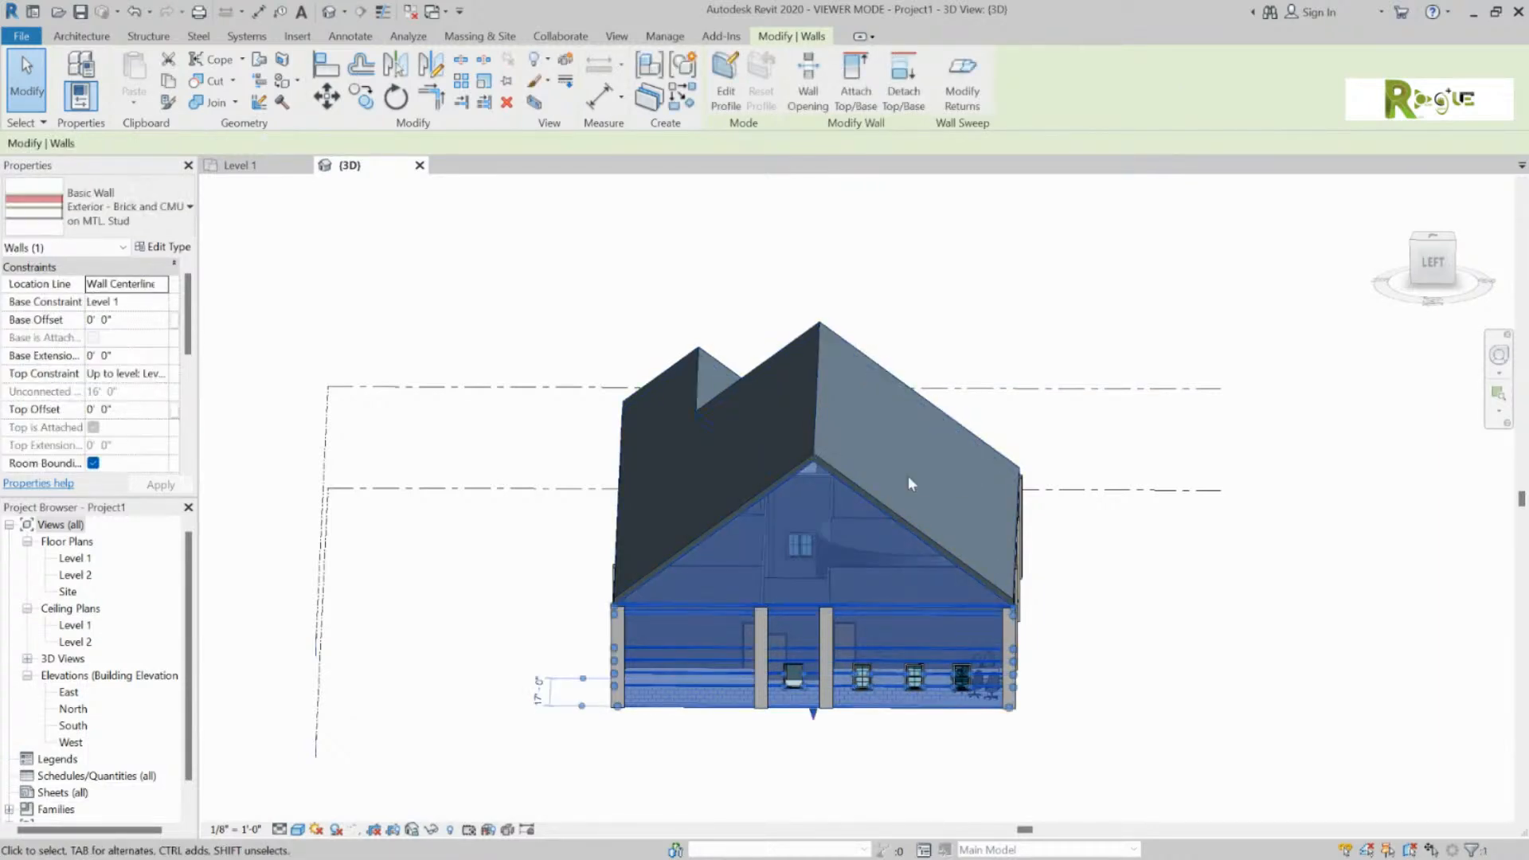
click(1215, 446)
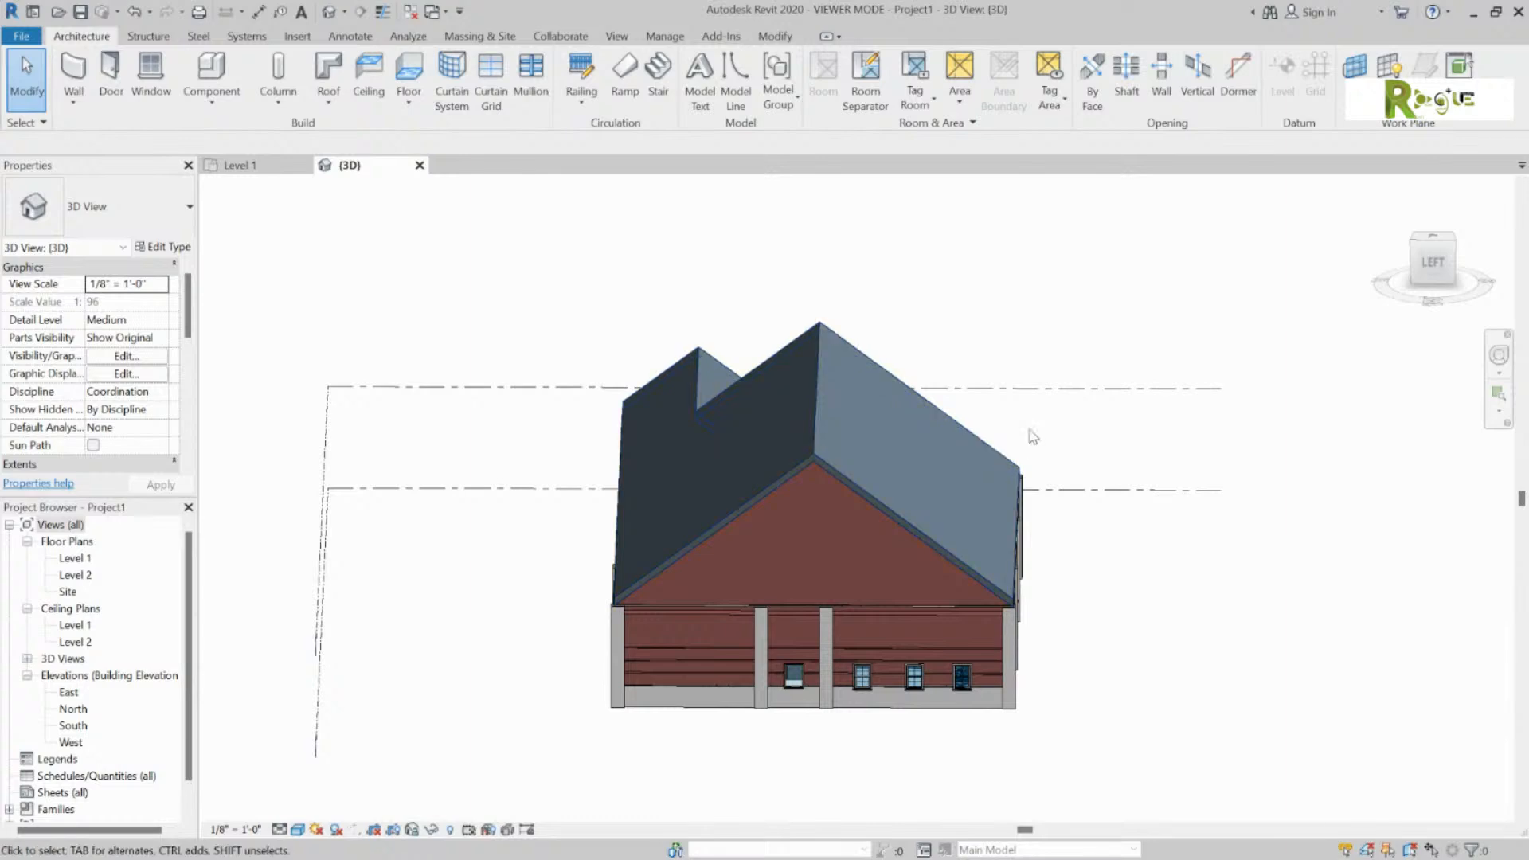
shift+middle_drag(1097, 415, 470, 406)
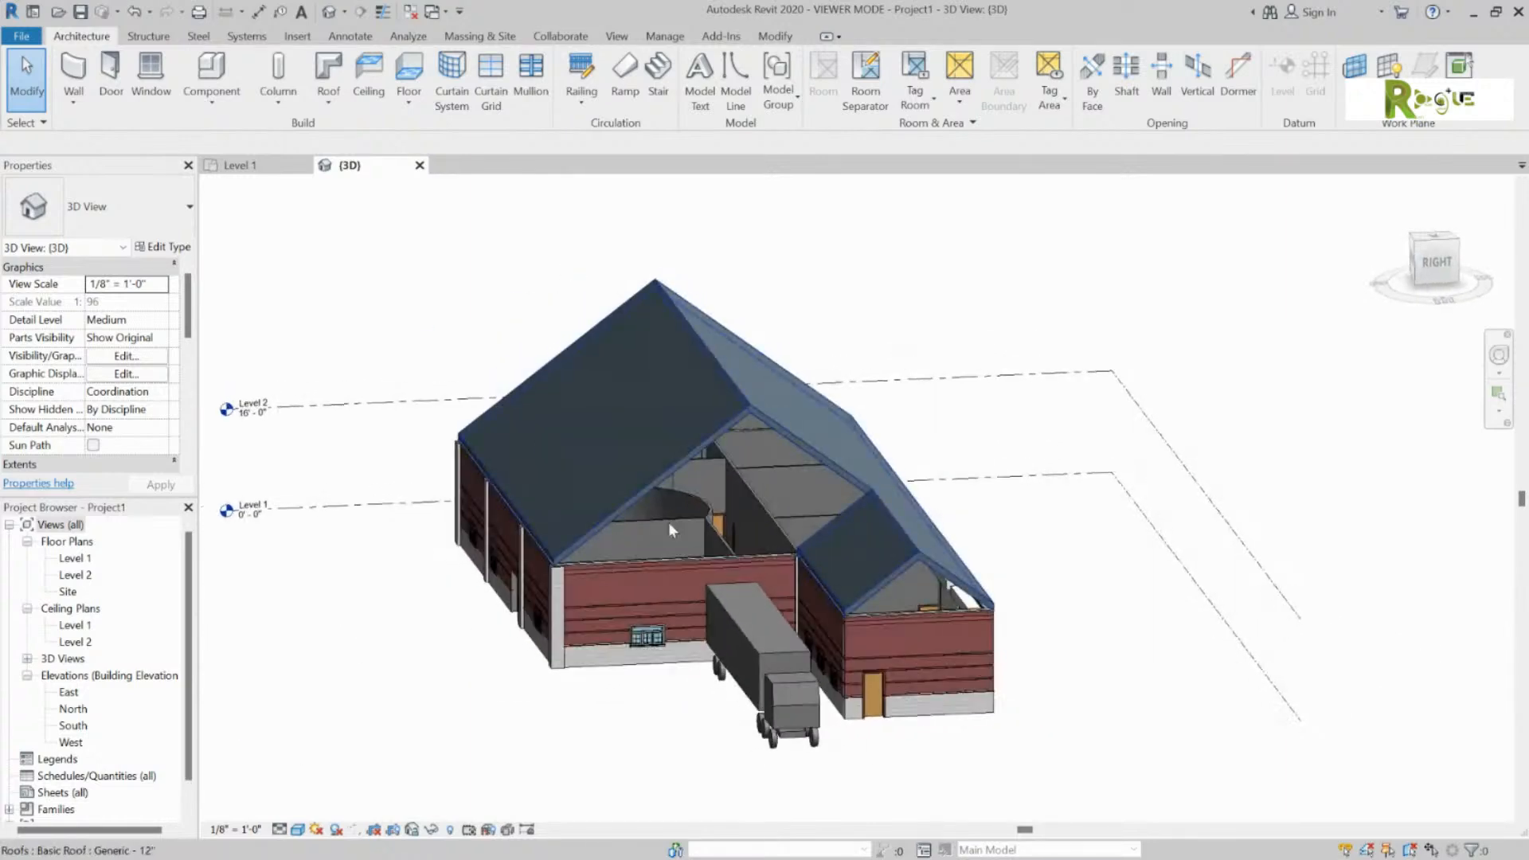
click(900, 628)
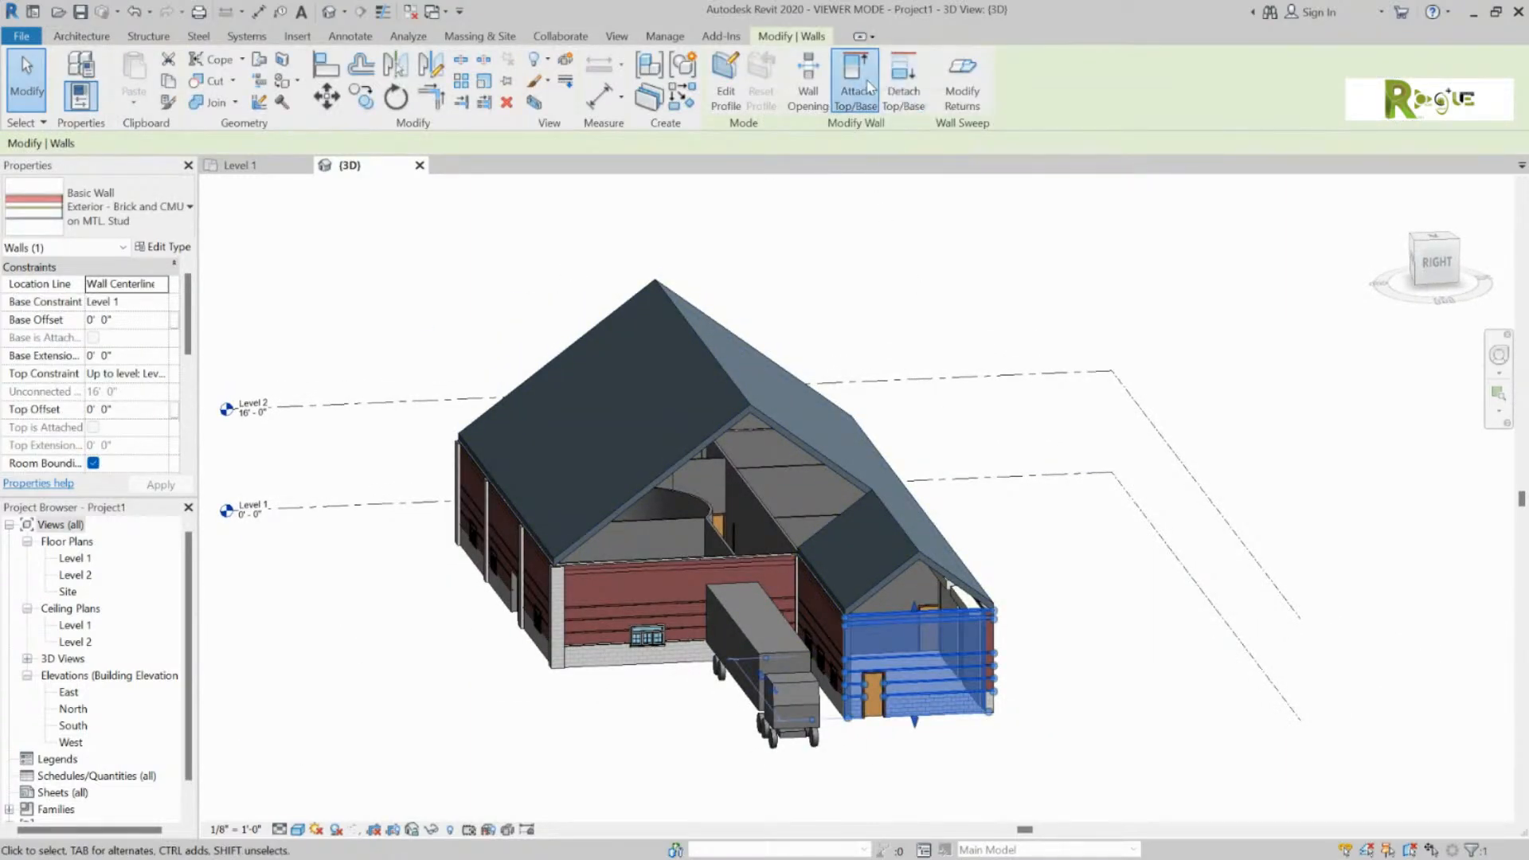
click(856, 80)
click(912, 562)
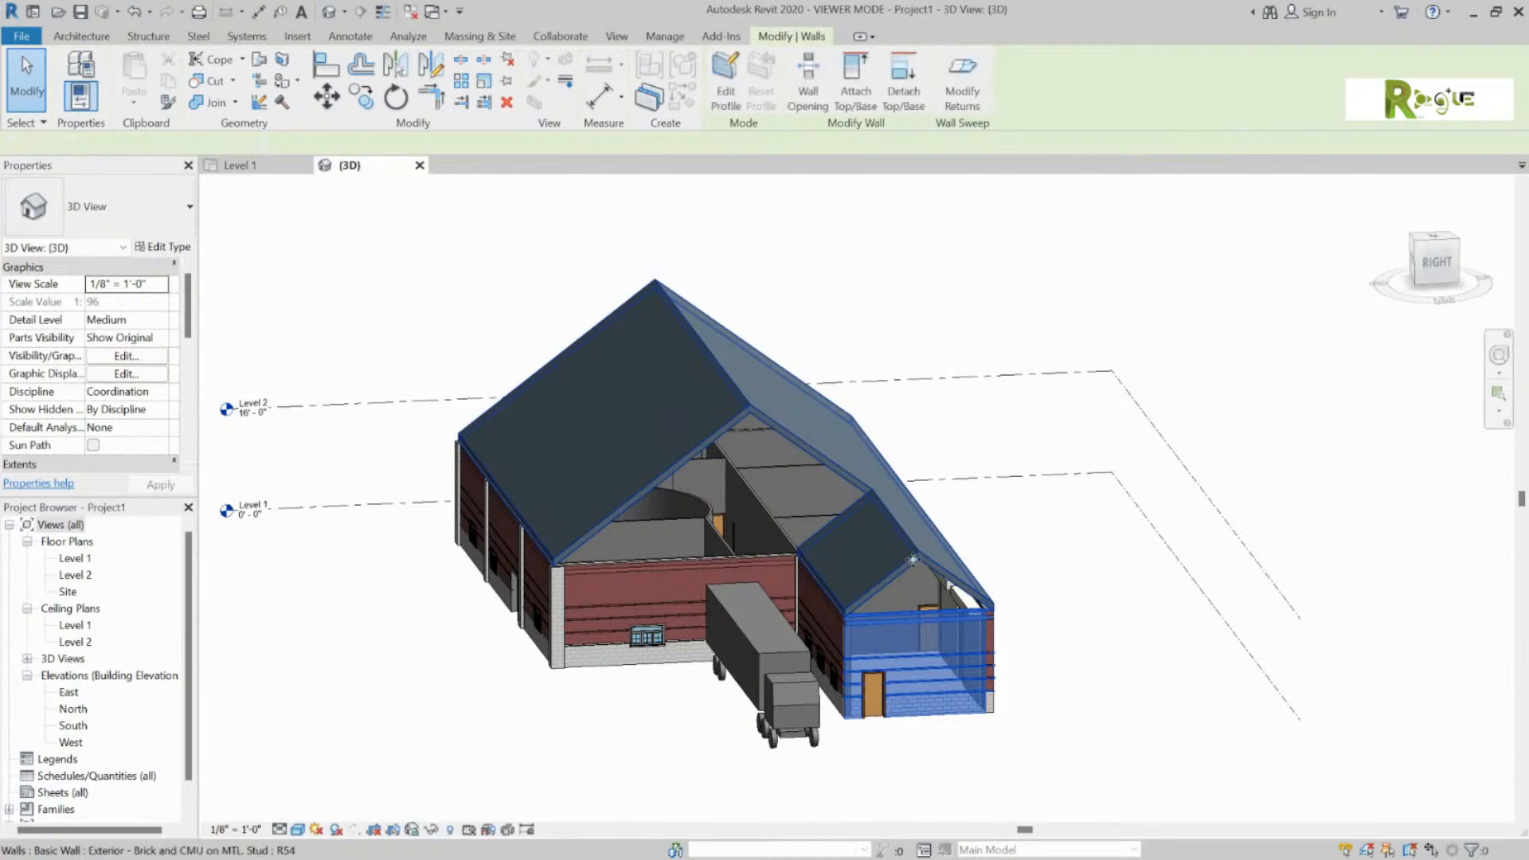
Step: Attach the main block's front brick wall to the main roof, then inspect the roof valley
click(1023, 462)
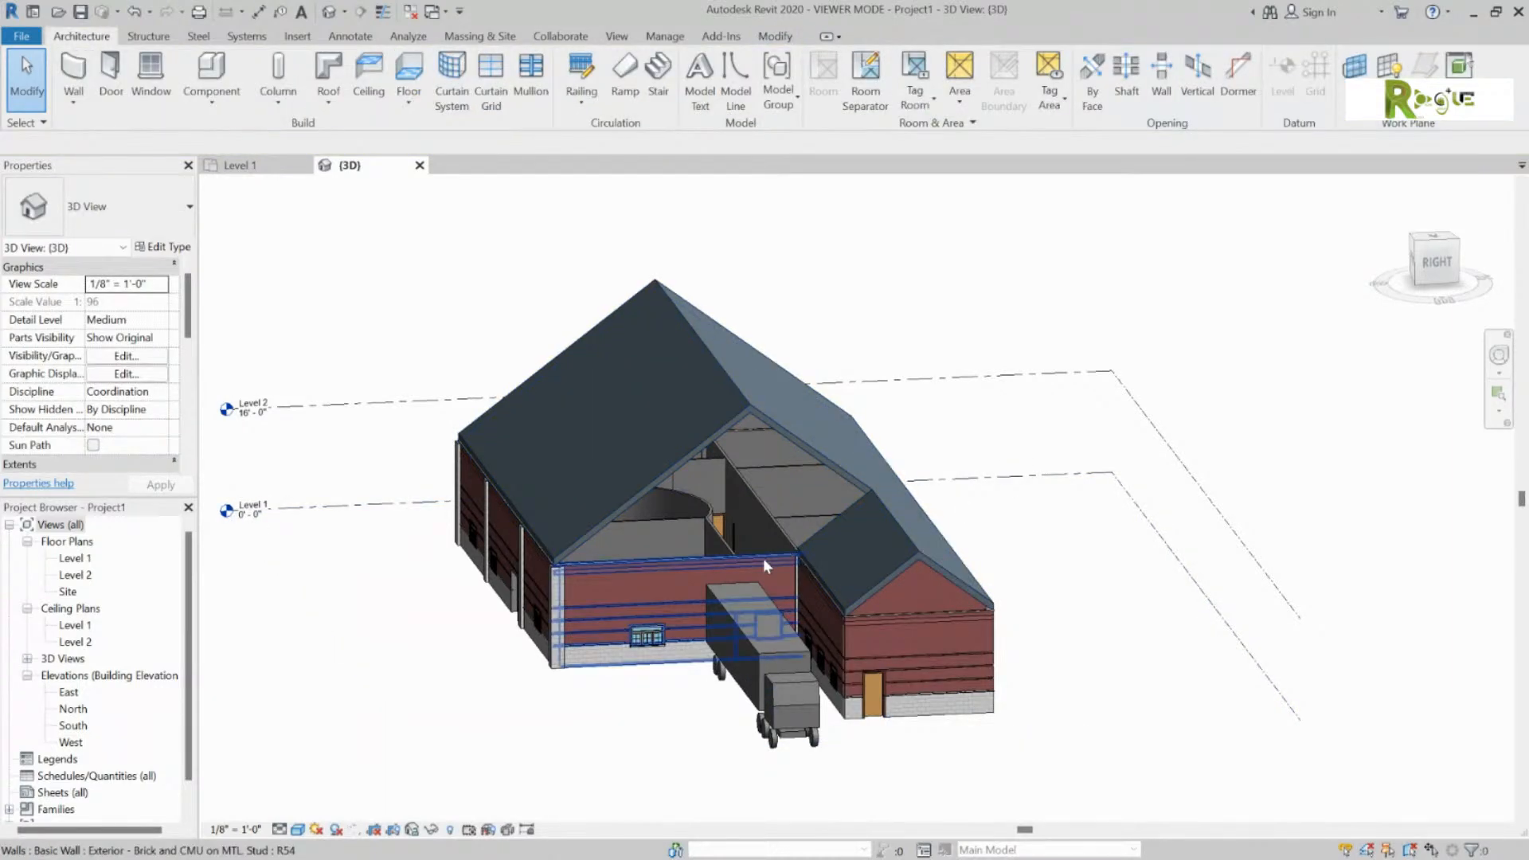
click(763, 558)
click(856, 80)
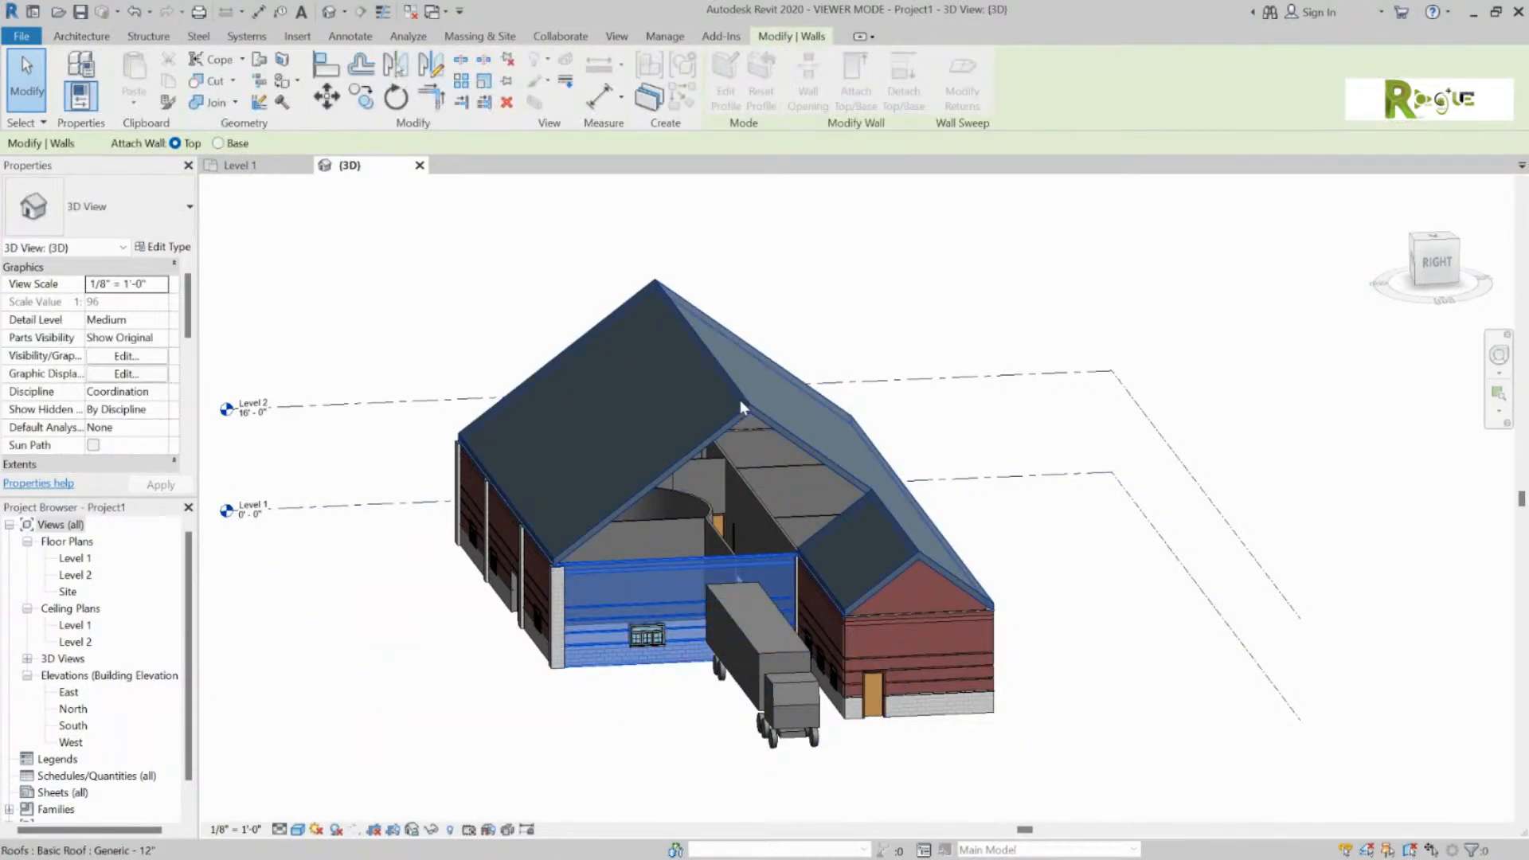
click(740, 403)
key(Escape)
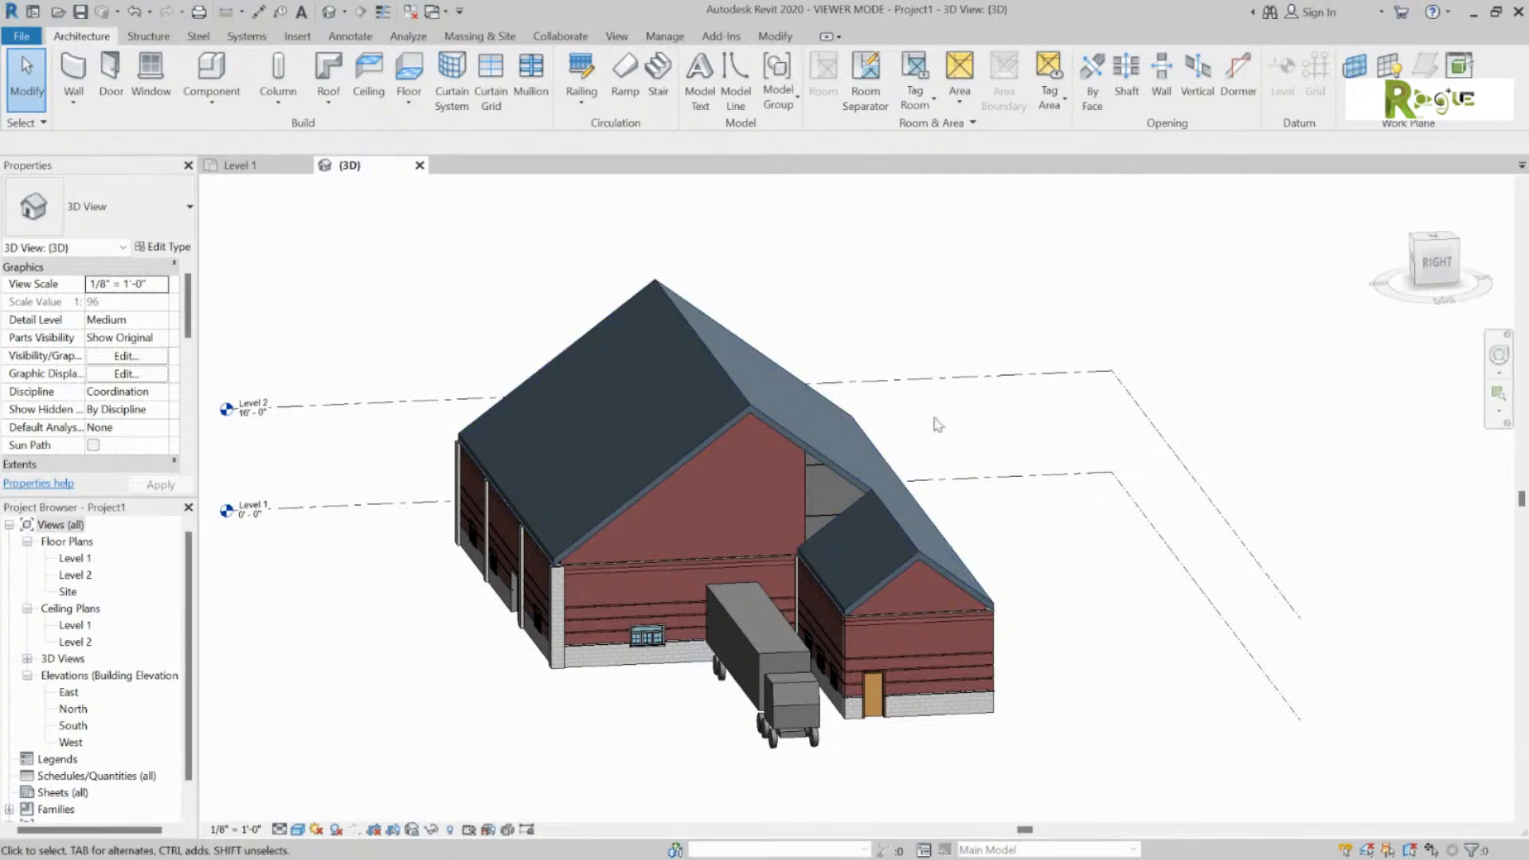
shift+middle_drag(937, 423, 876, 466)
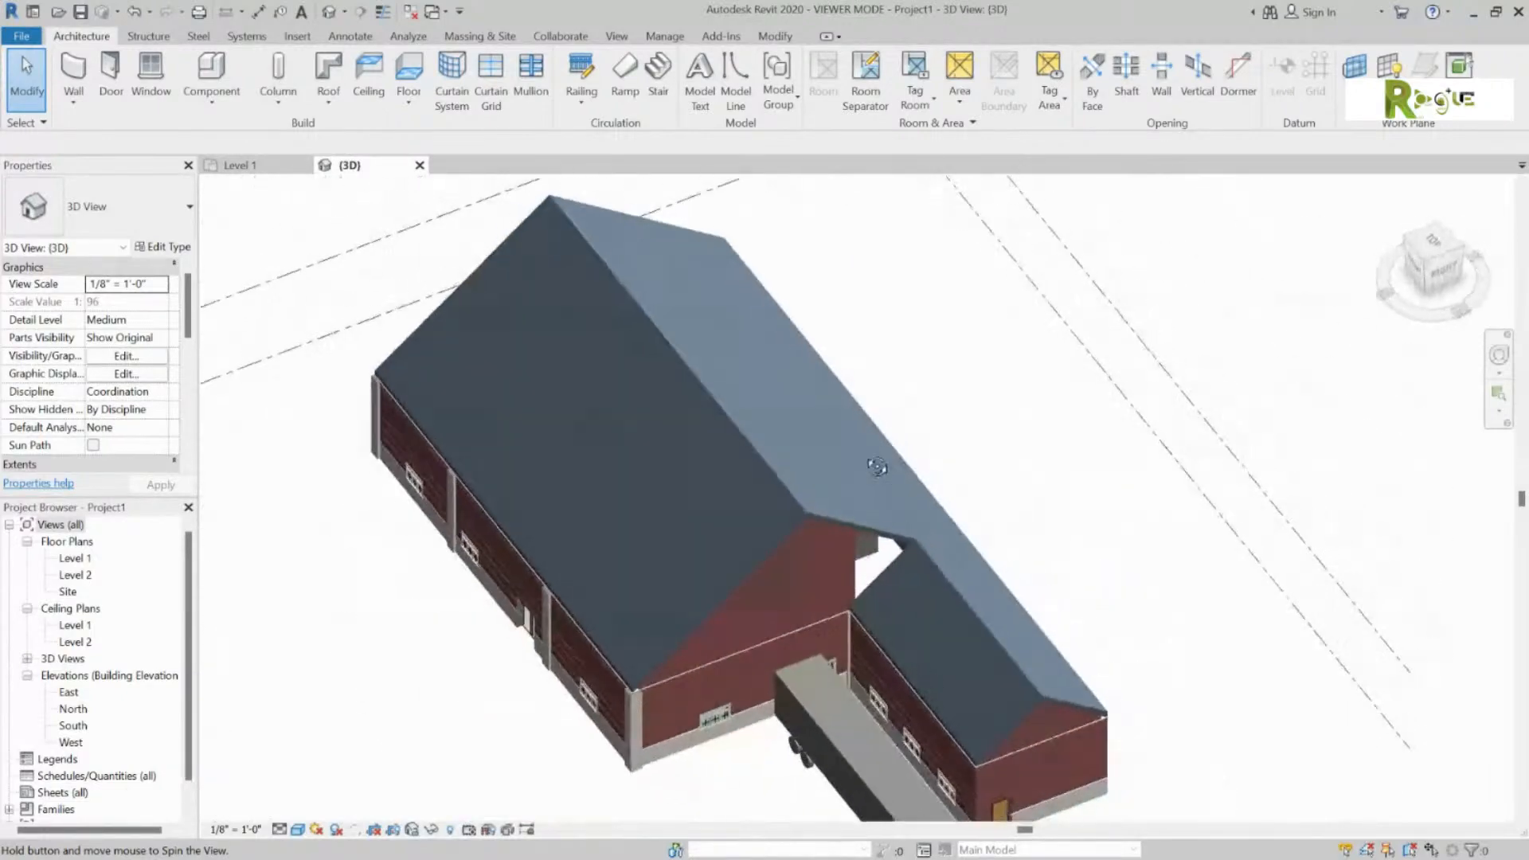
scroll(872, 558, up, 8)
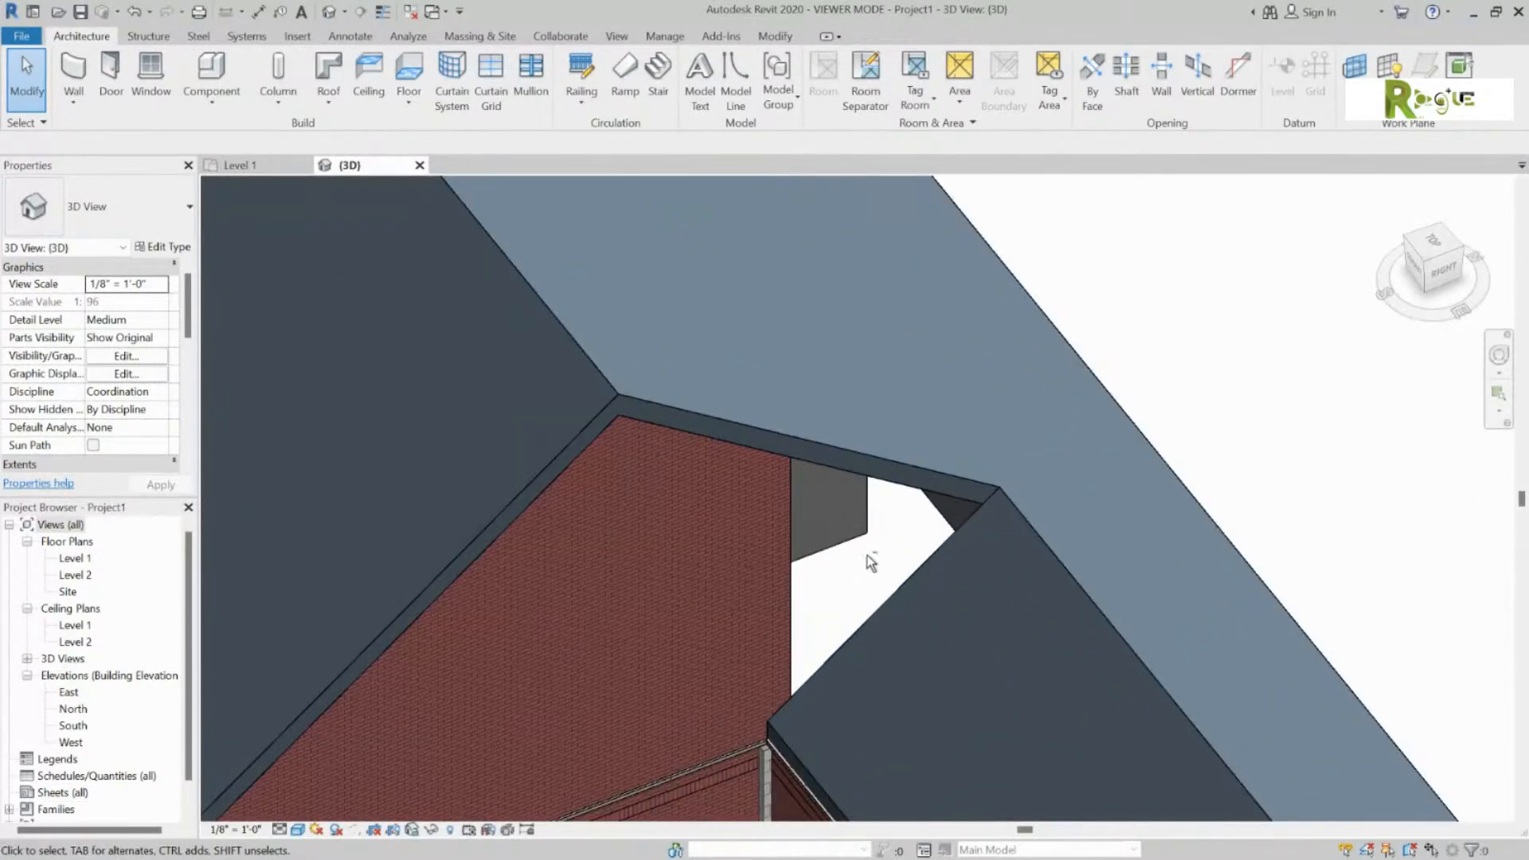
shift+middle_drag(867, 556, 695, 532)
Step: Select the main gable wall and open its type's Structure assembly through Edit Type
scroll(707, 523, down, 5)
shift+middle_drag(785, 504, 686, 428)
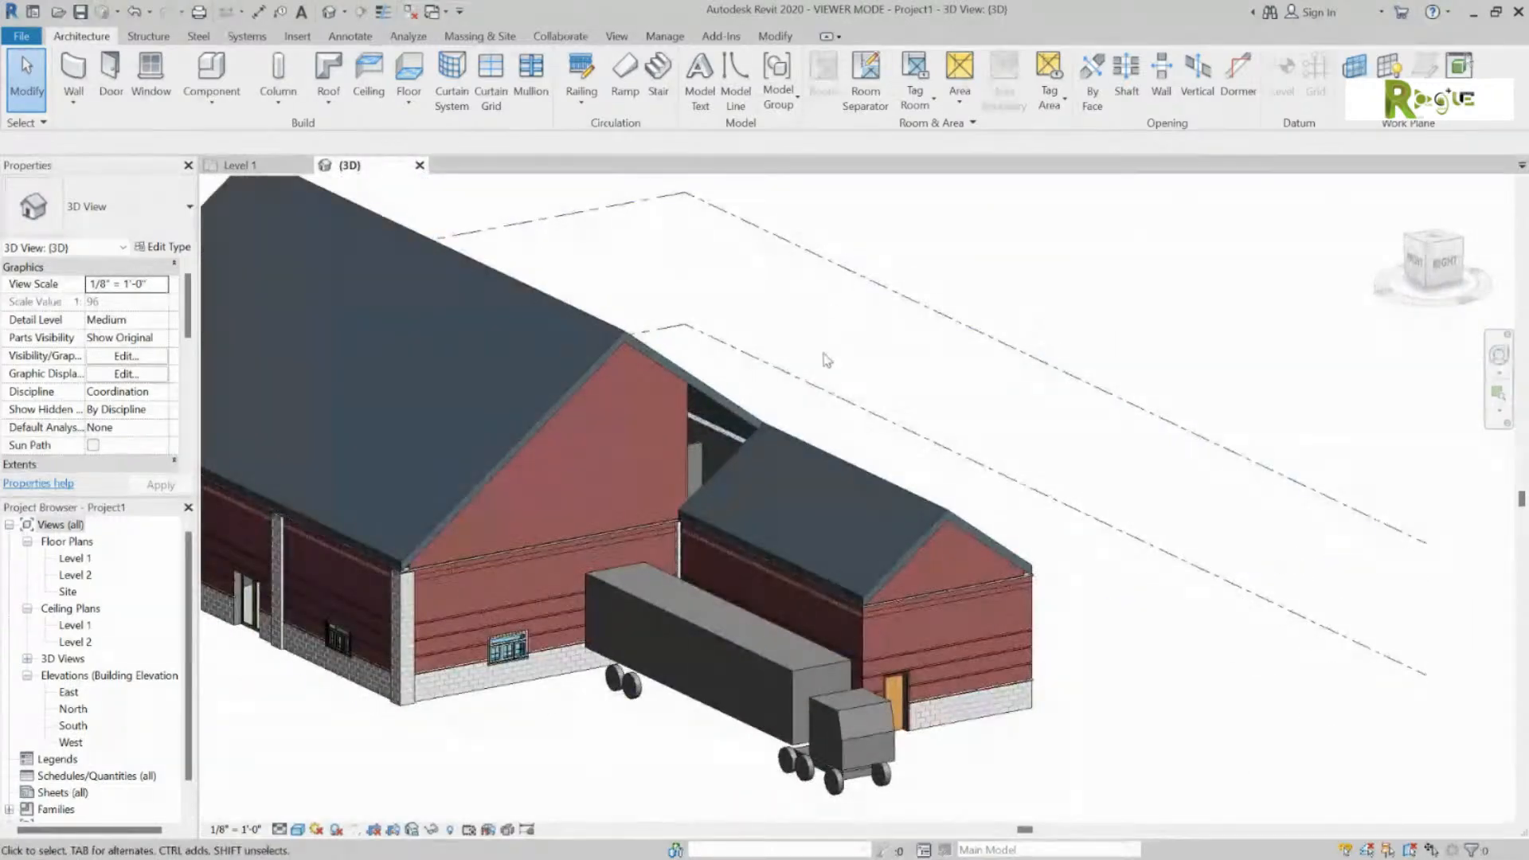
click(690, 444)
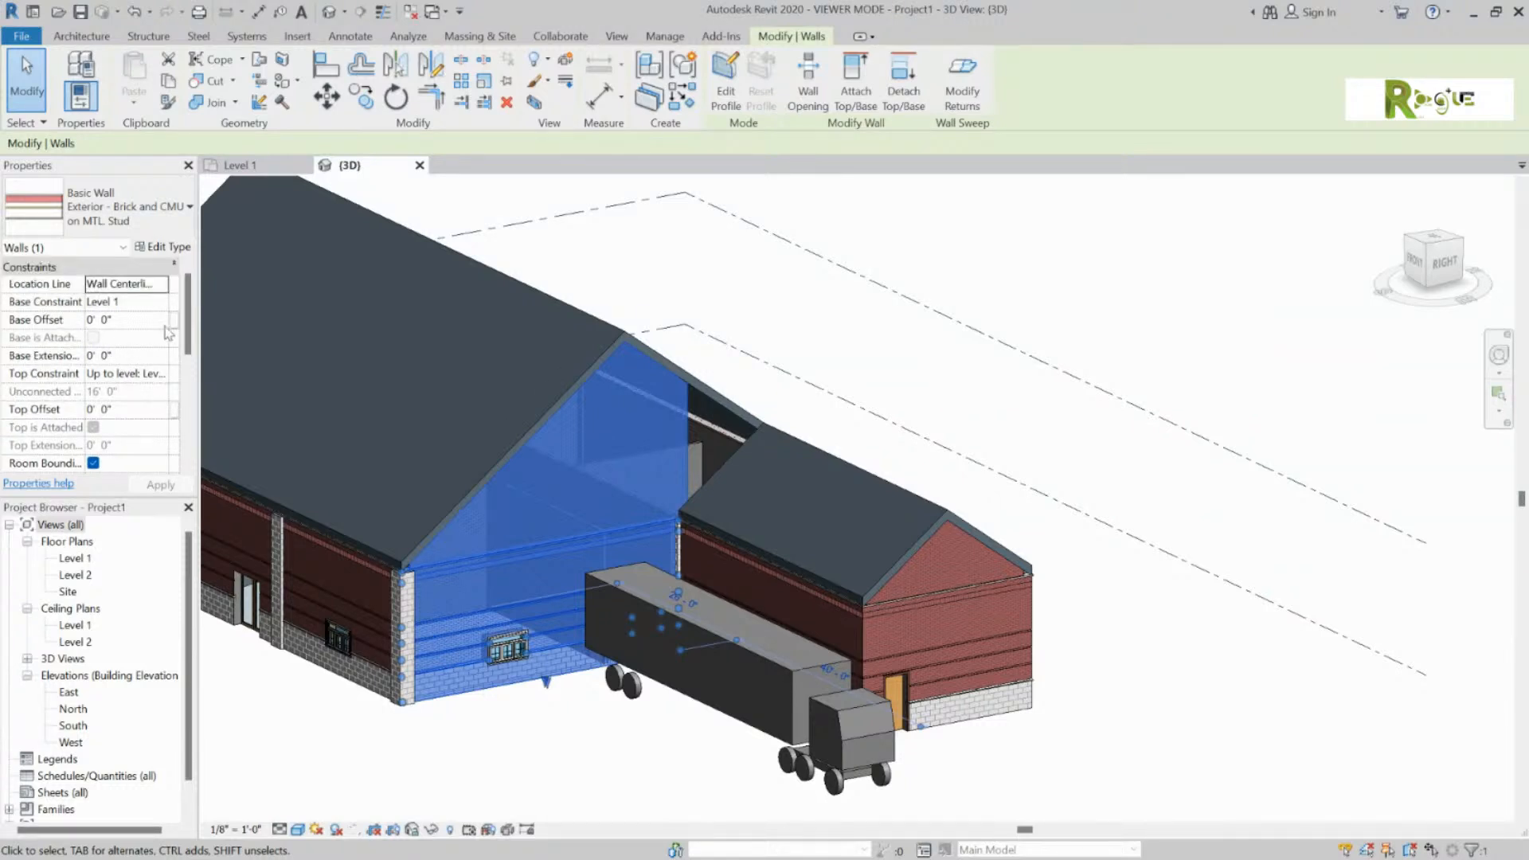
click(177, 247)
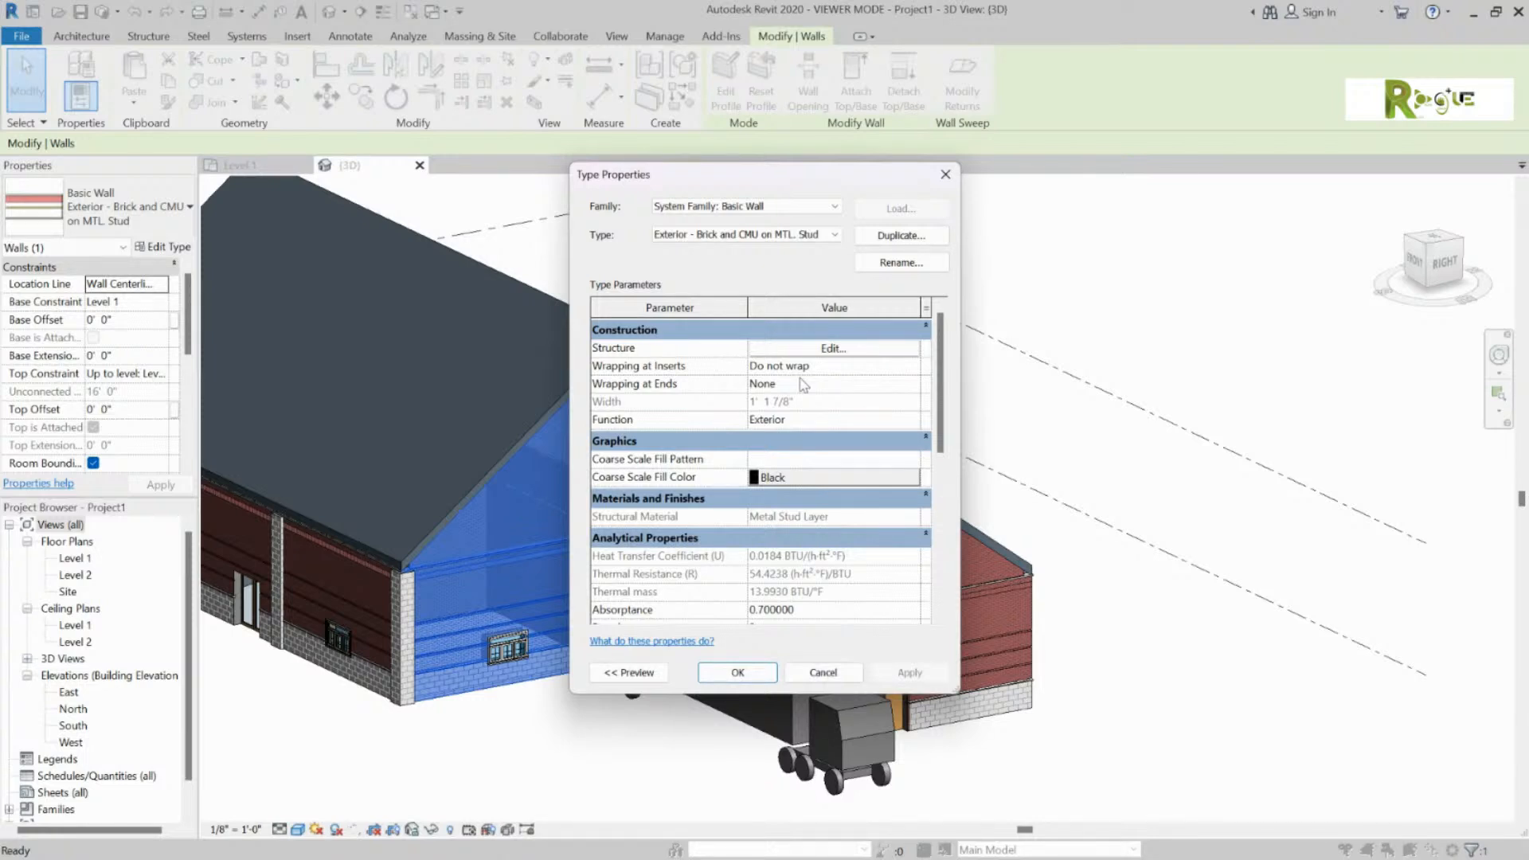
click(846, 348)
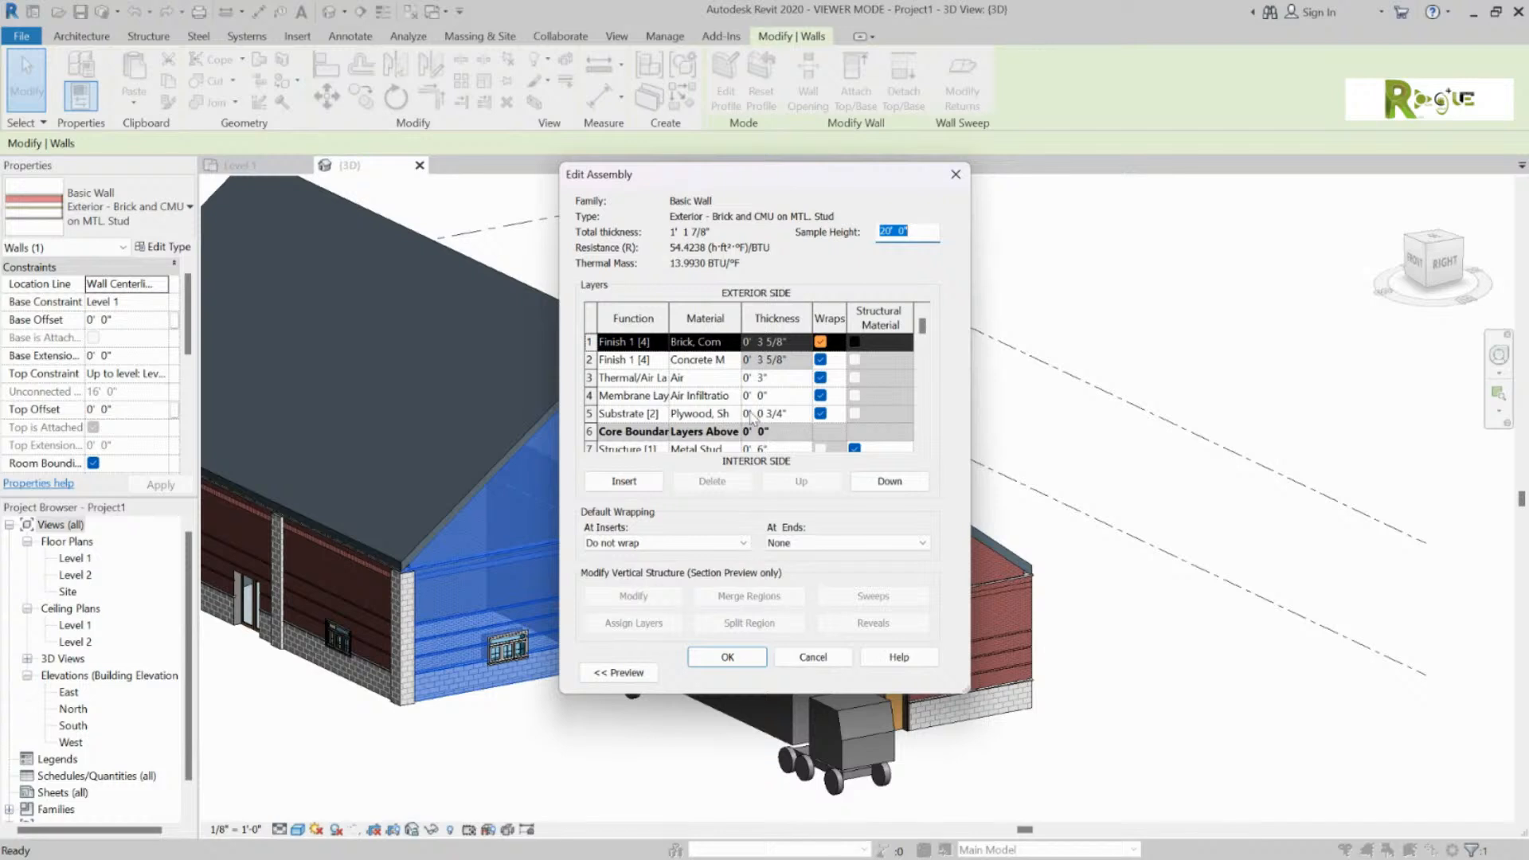
Step: Review the wall's layer table and show the assembly preview beside it
scroll(741, 406, down, 3)
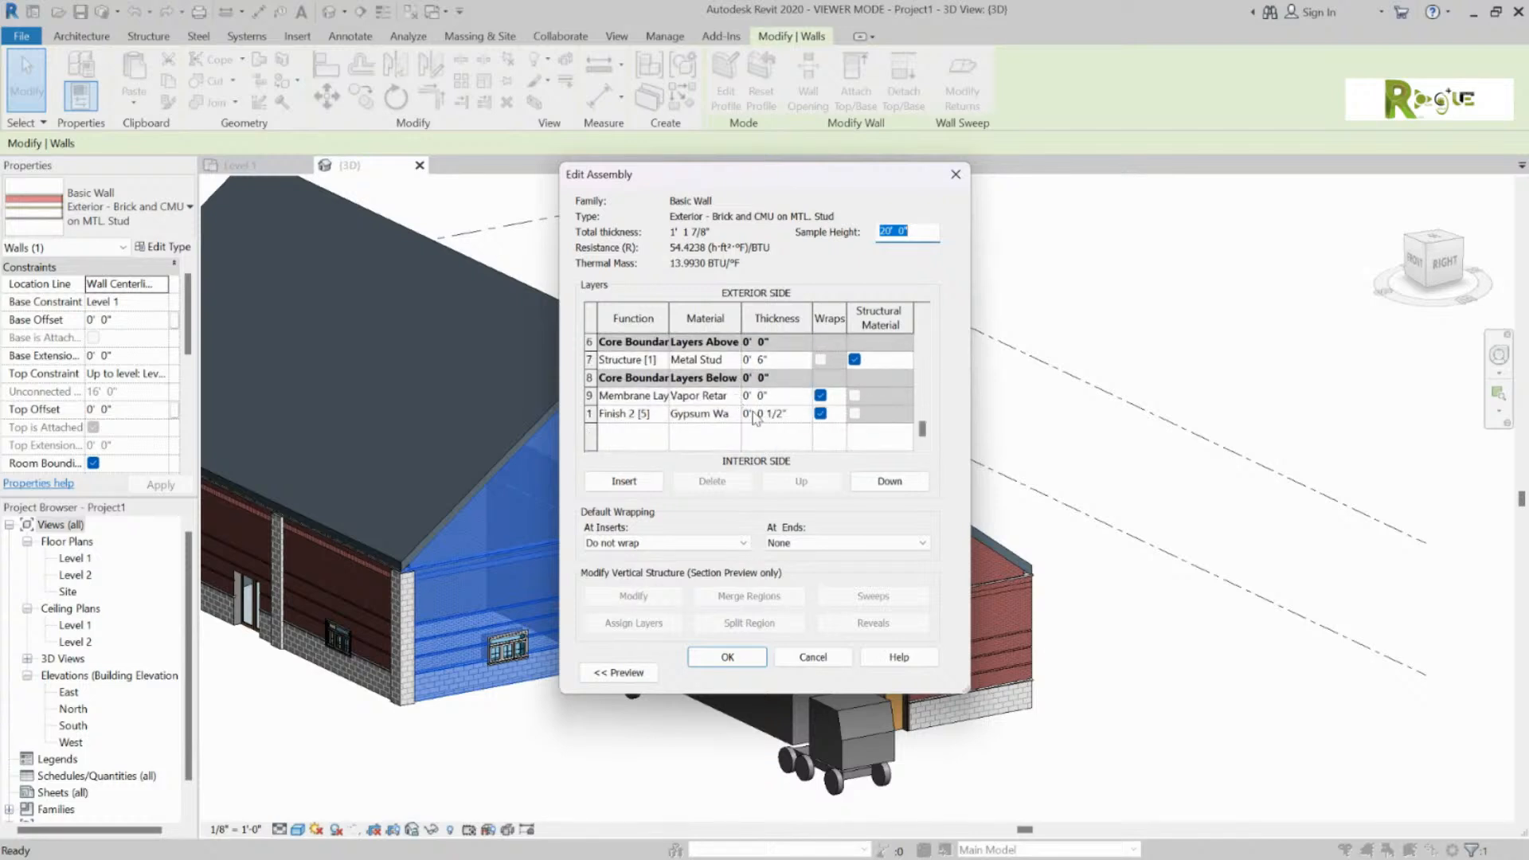
scroll(753, 418, up, 2)
scroll(753, 418, up, 1)
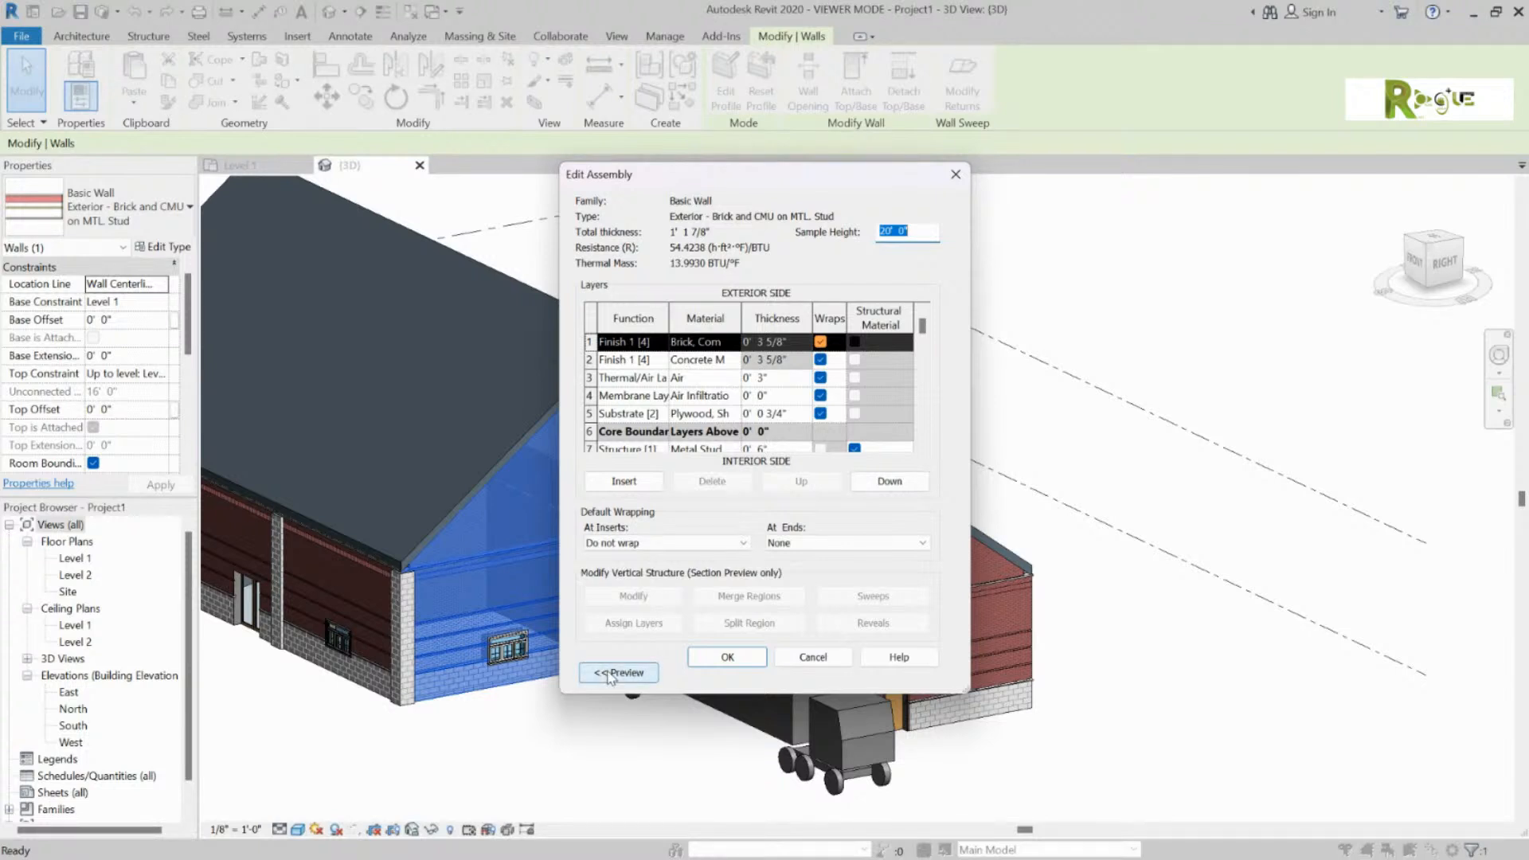
click(618, 673)
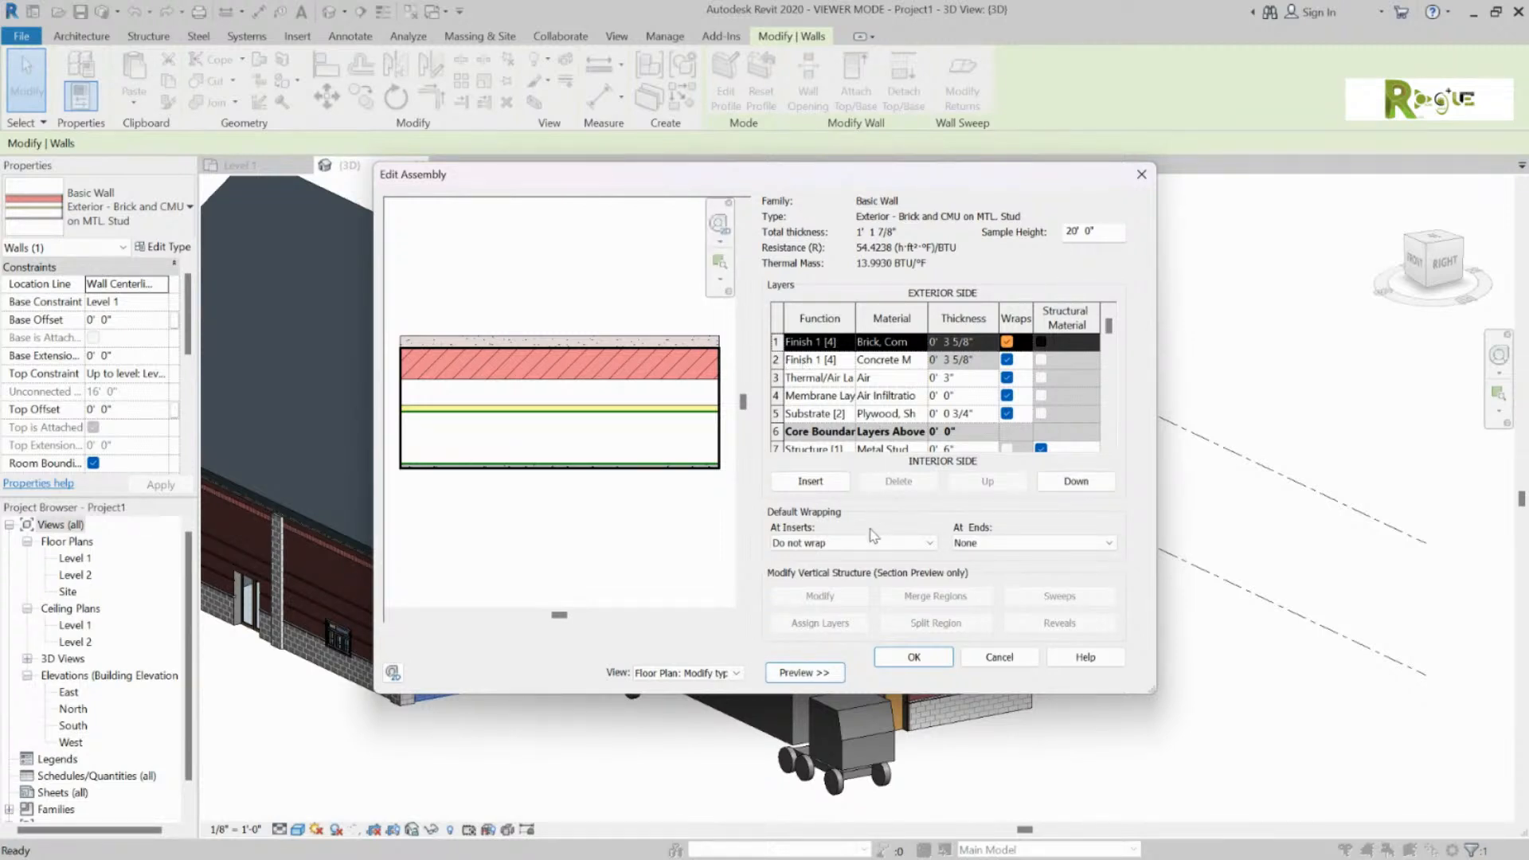
Step: Set the preview to Section: Modify type attributes and open the Sweeps list
click(727, 673)
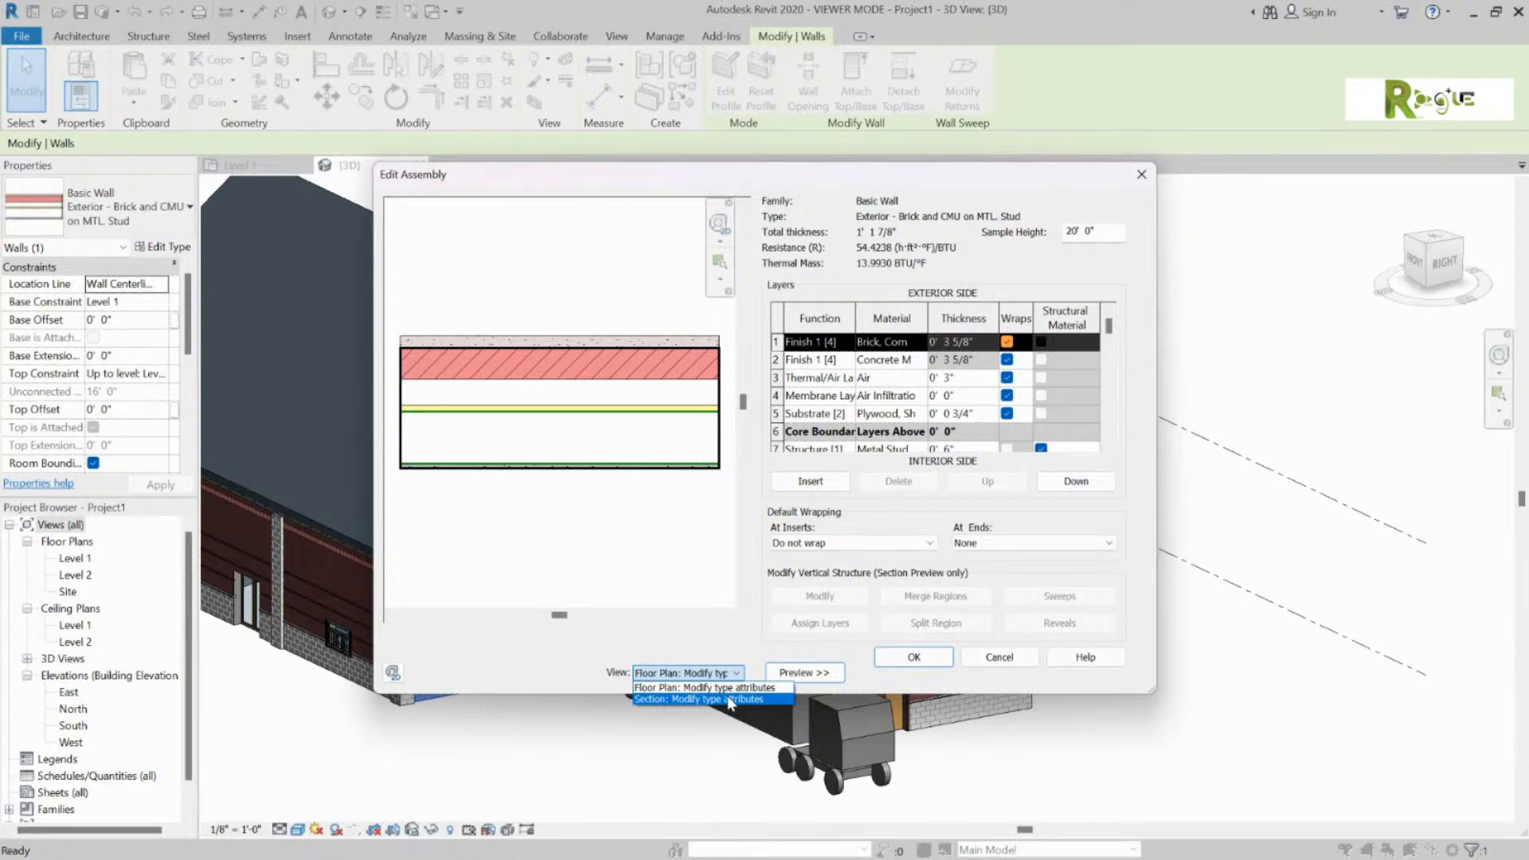
click(729, 700)
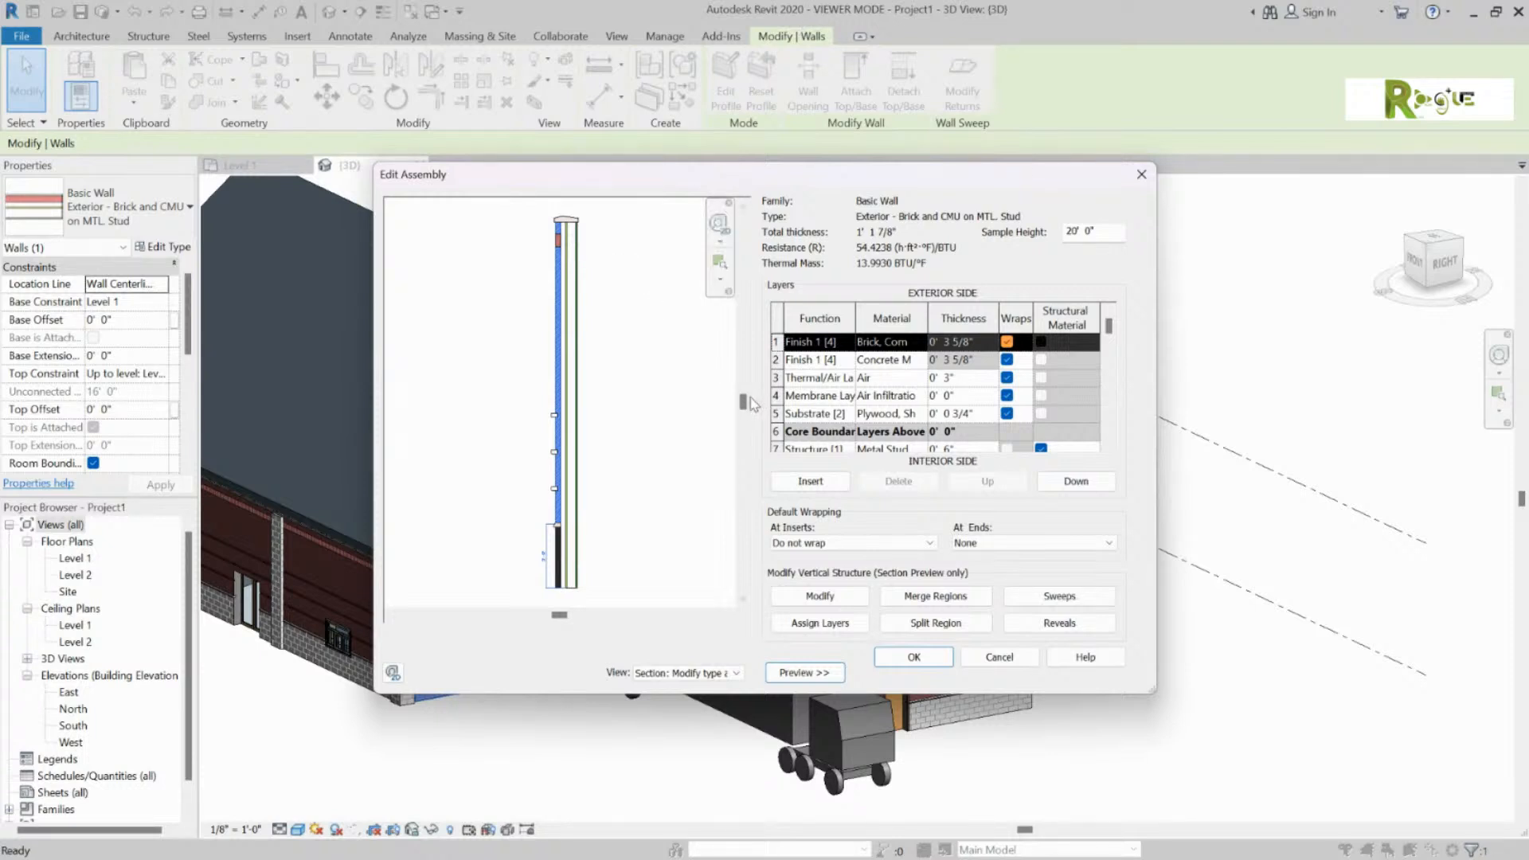
mouse_move(742, 401)
mouse_down()
mouse_move(742, 349)
mouse_move(743, 427)
mouse_move(743, 400)
mouse_up()
scroll(811, 373, down, 1)
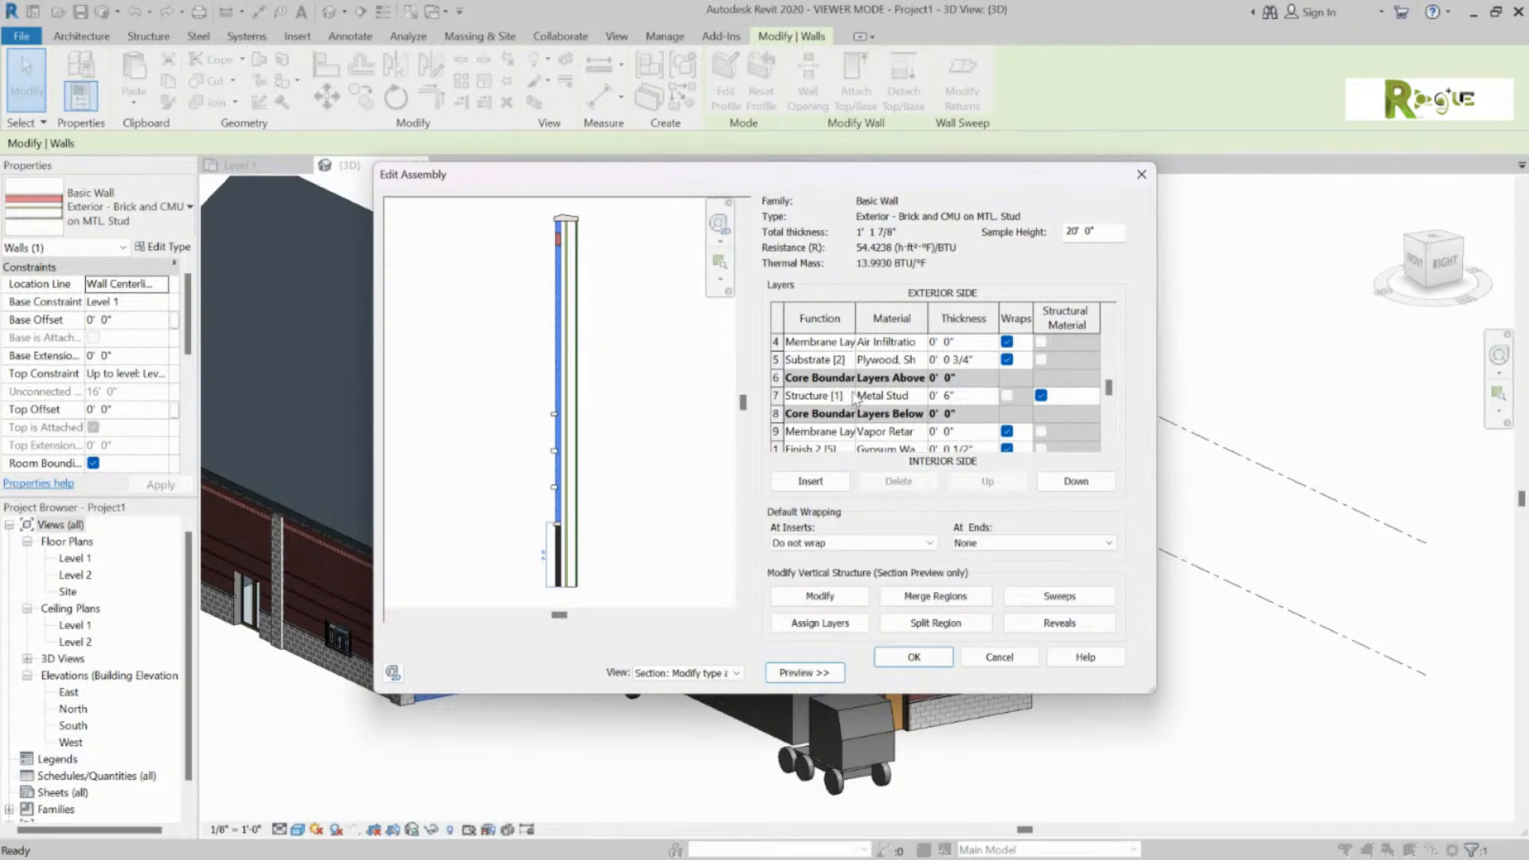
scroll(854, 402, down, 1)
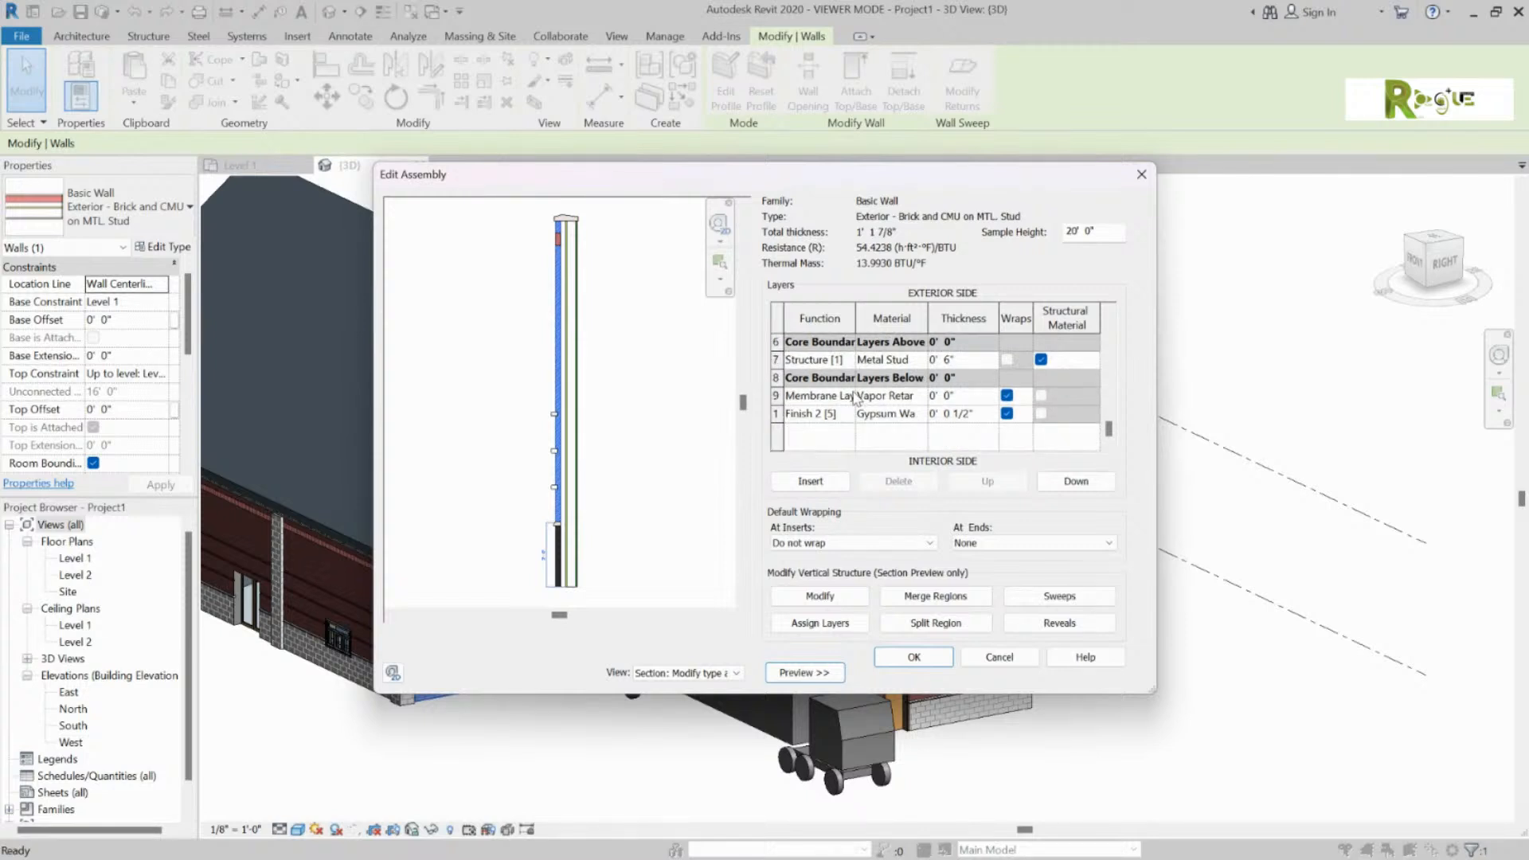
click(1037, 596)
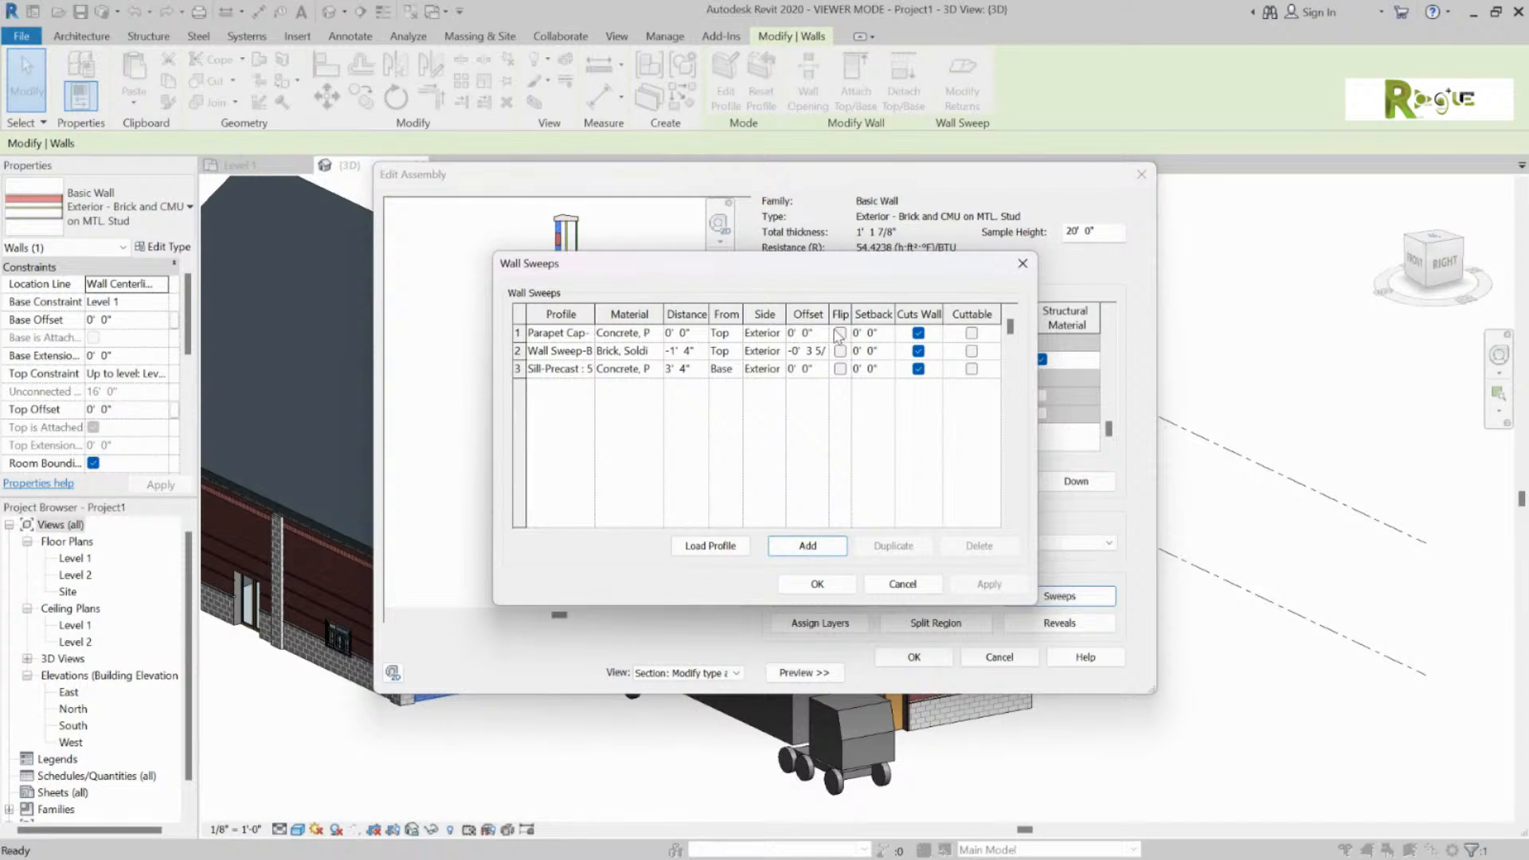
Step: Browse the profile options for the first sweep, Parapet Cap
click(571, 332)
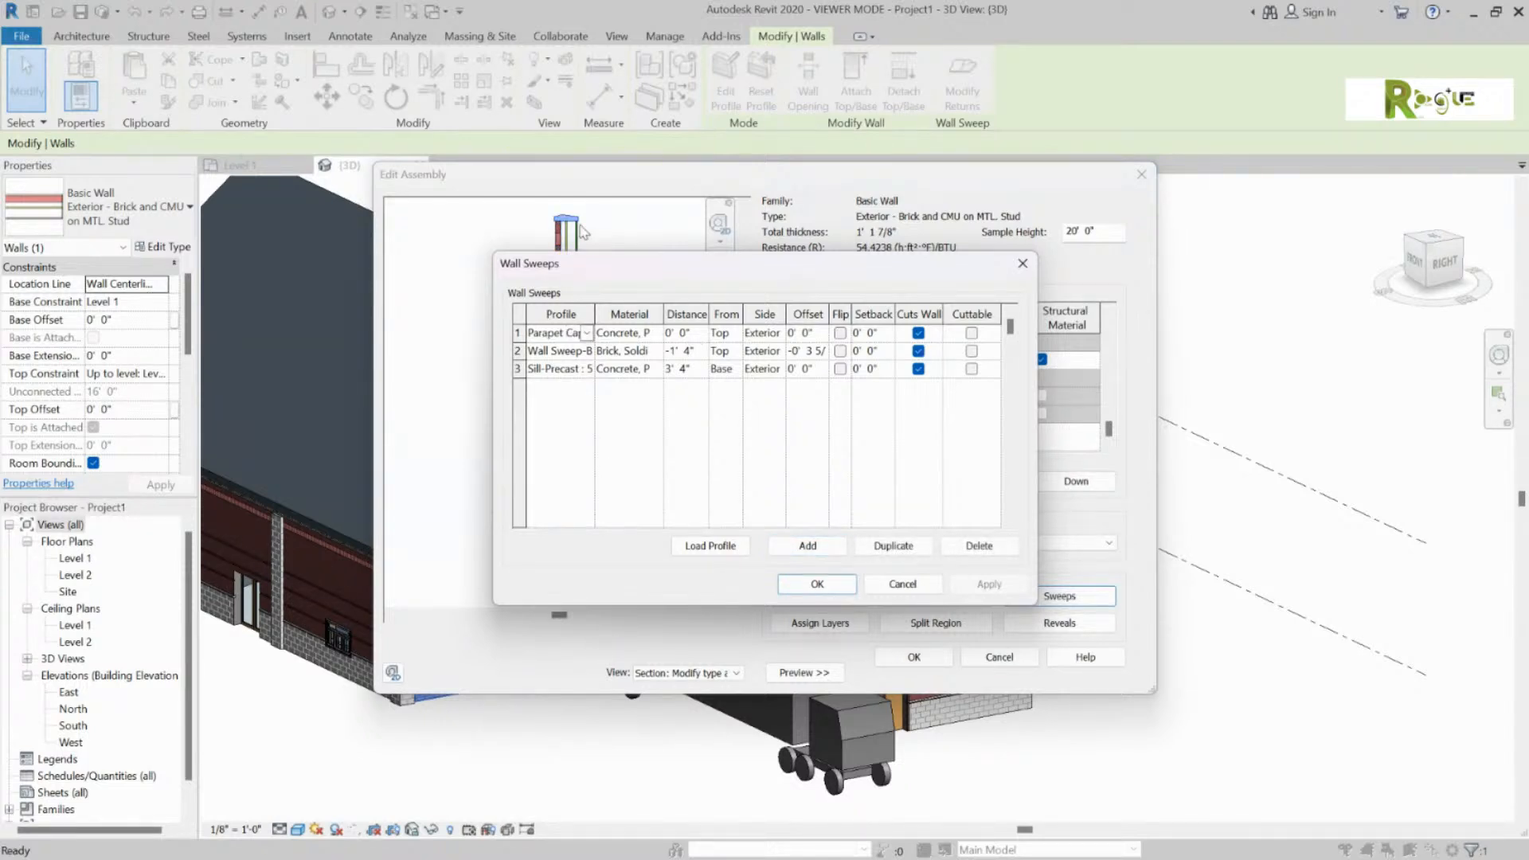
click(588, 334)
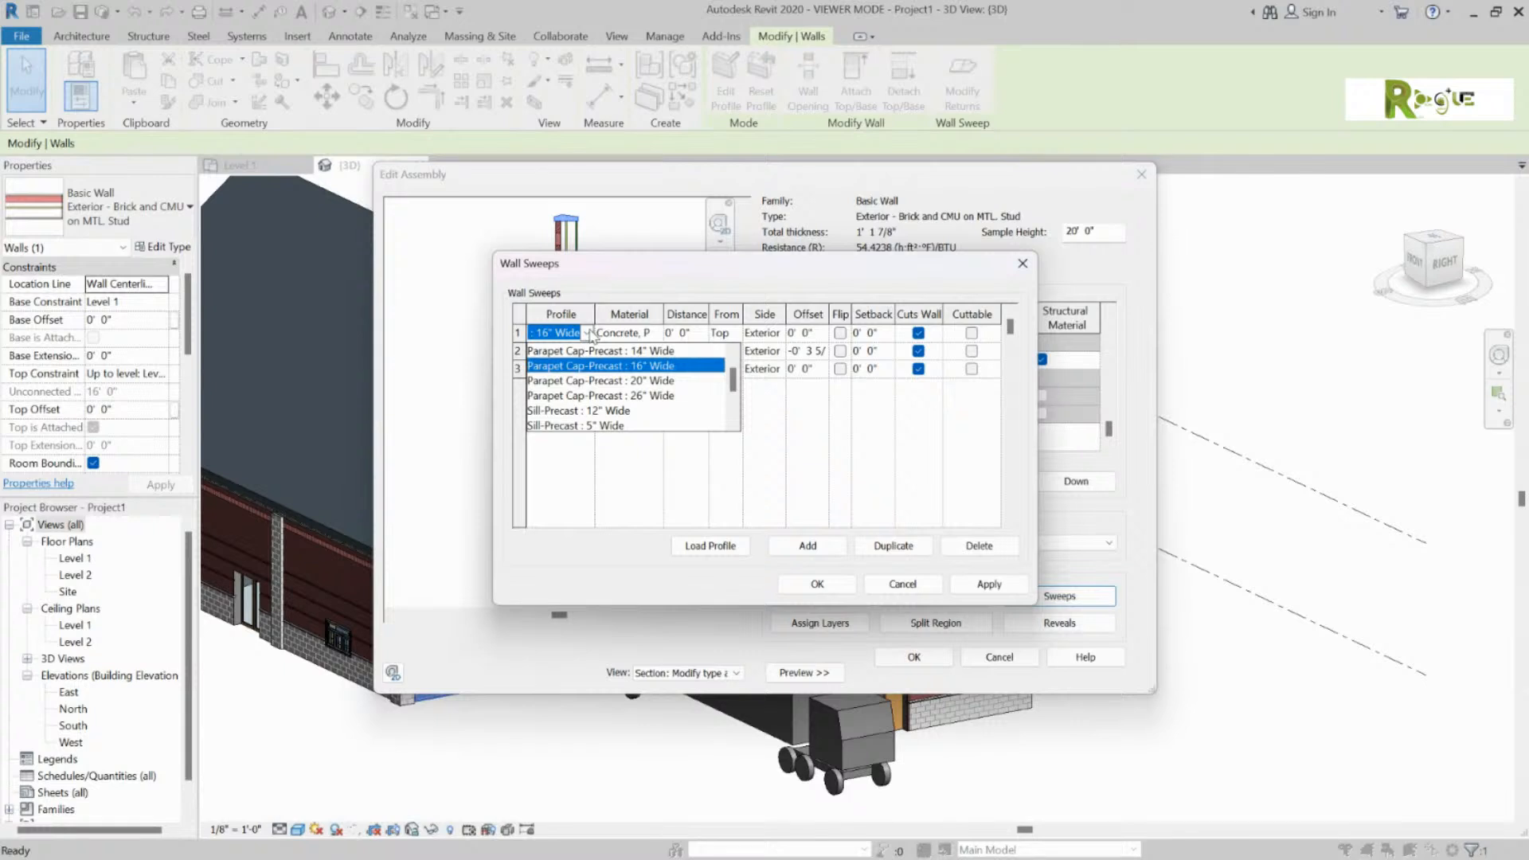
click(588, 333)
click(588, 333)
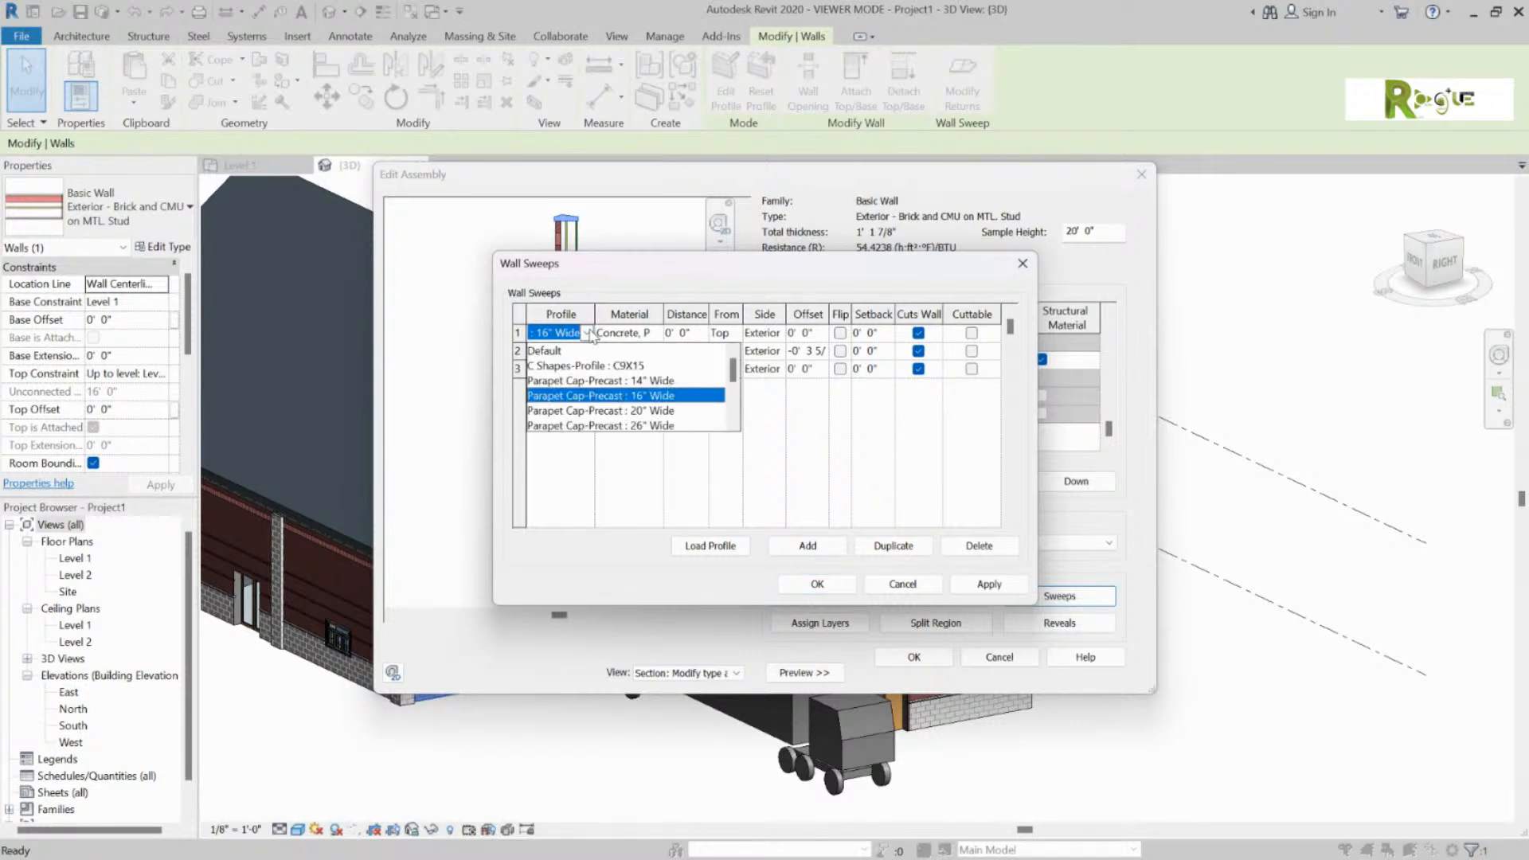
key(BackSpace)
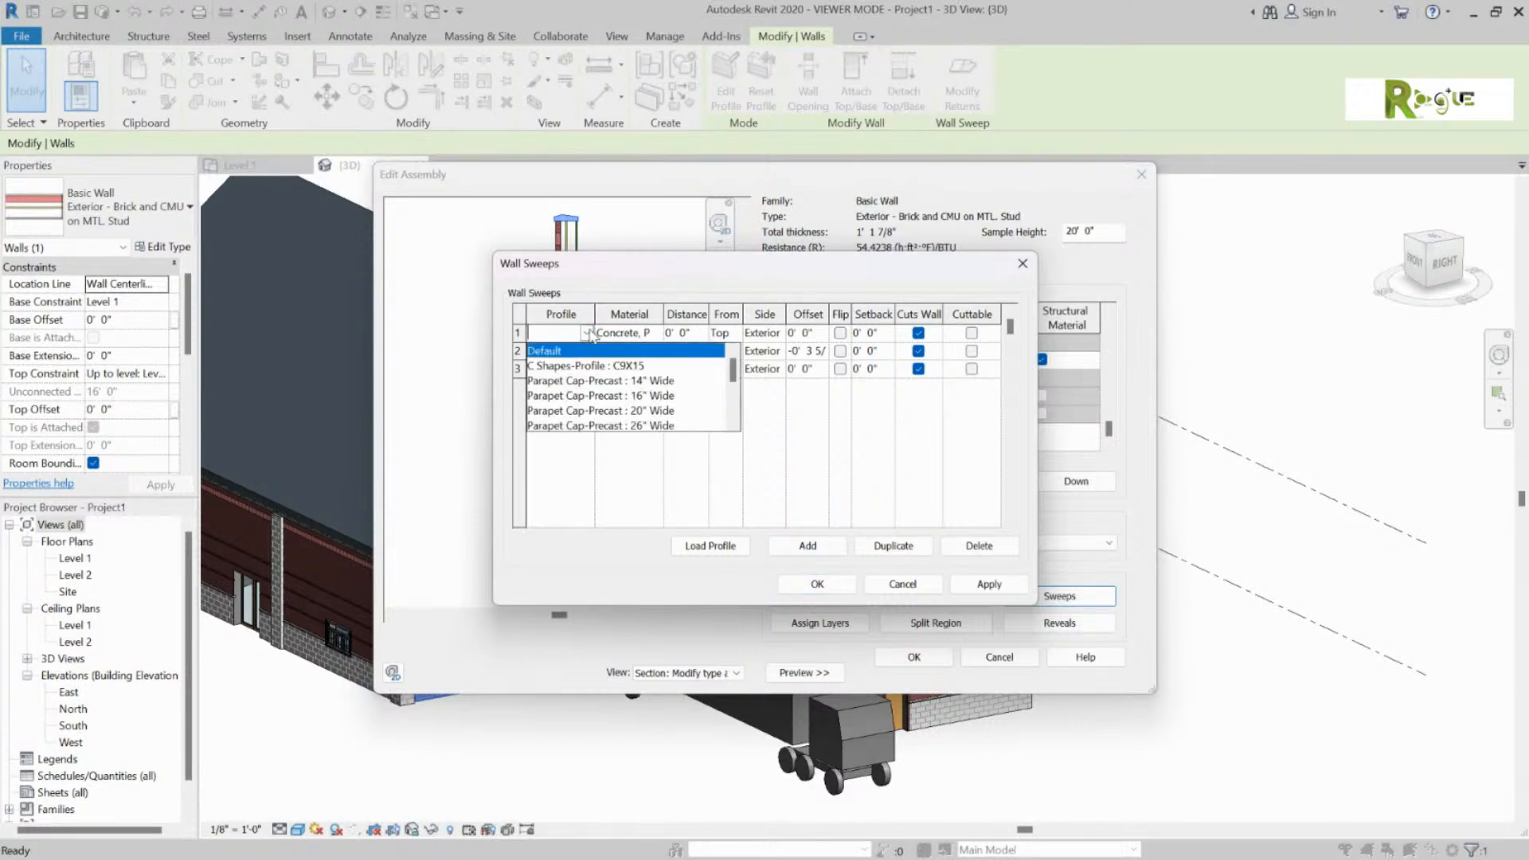
click(614, 266)
click(589, 335)
click(634, 278)
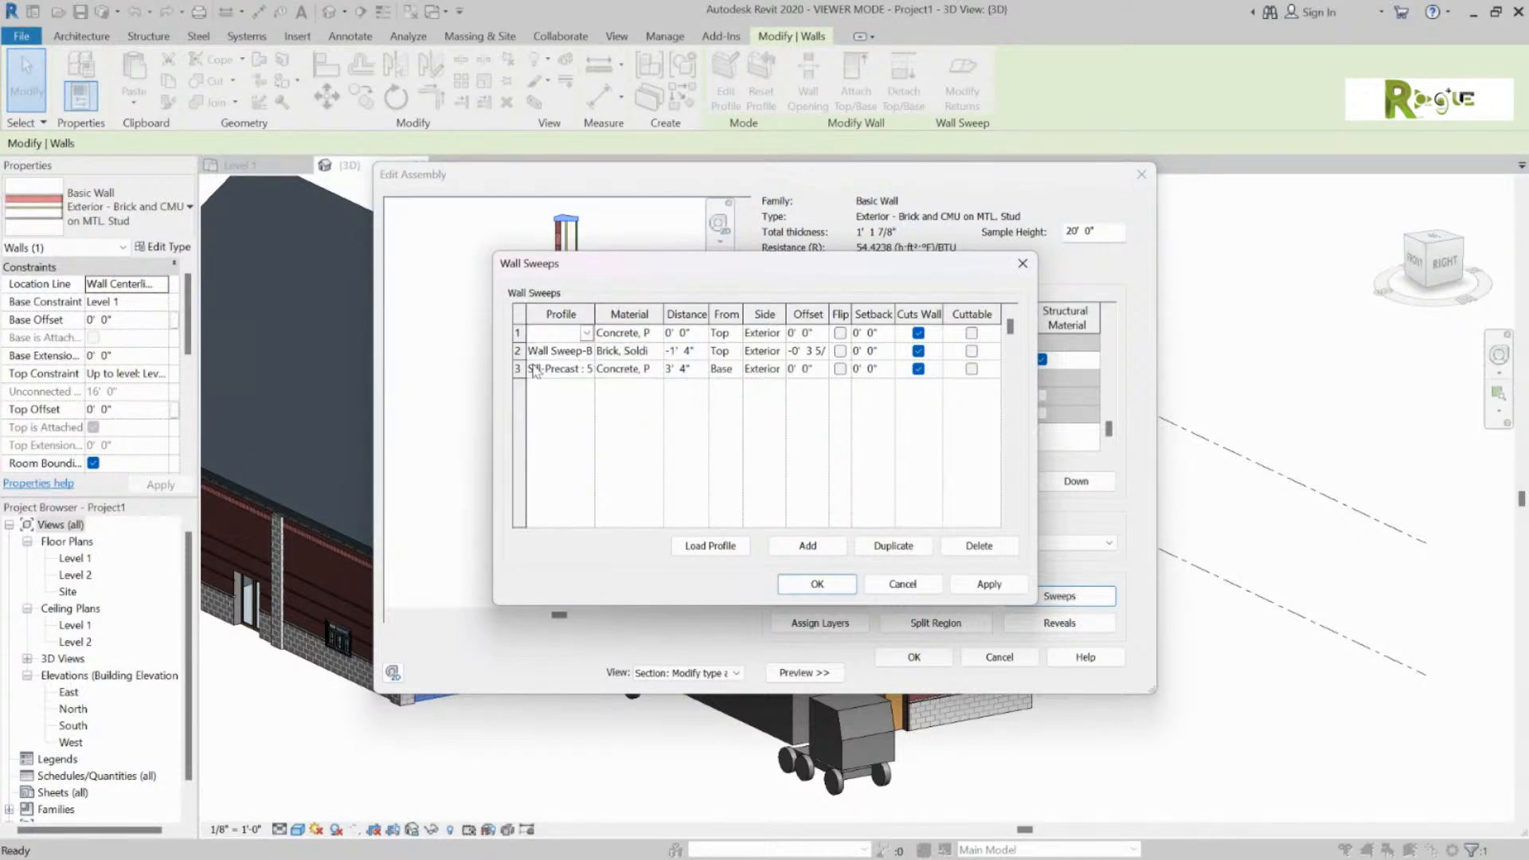
Step: Delete the Parapet Cap sweep and confirm the Wall Sweeps dialog
click(966, 546)
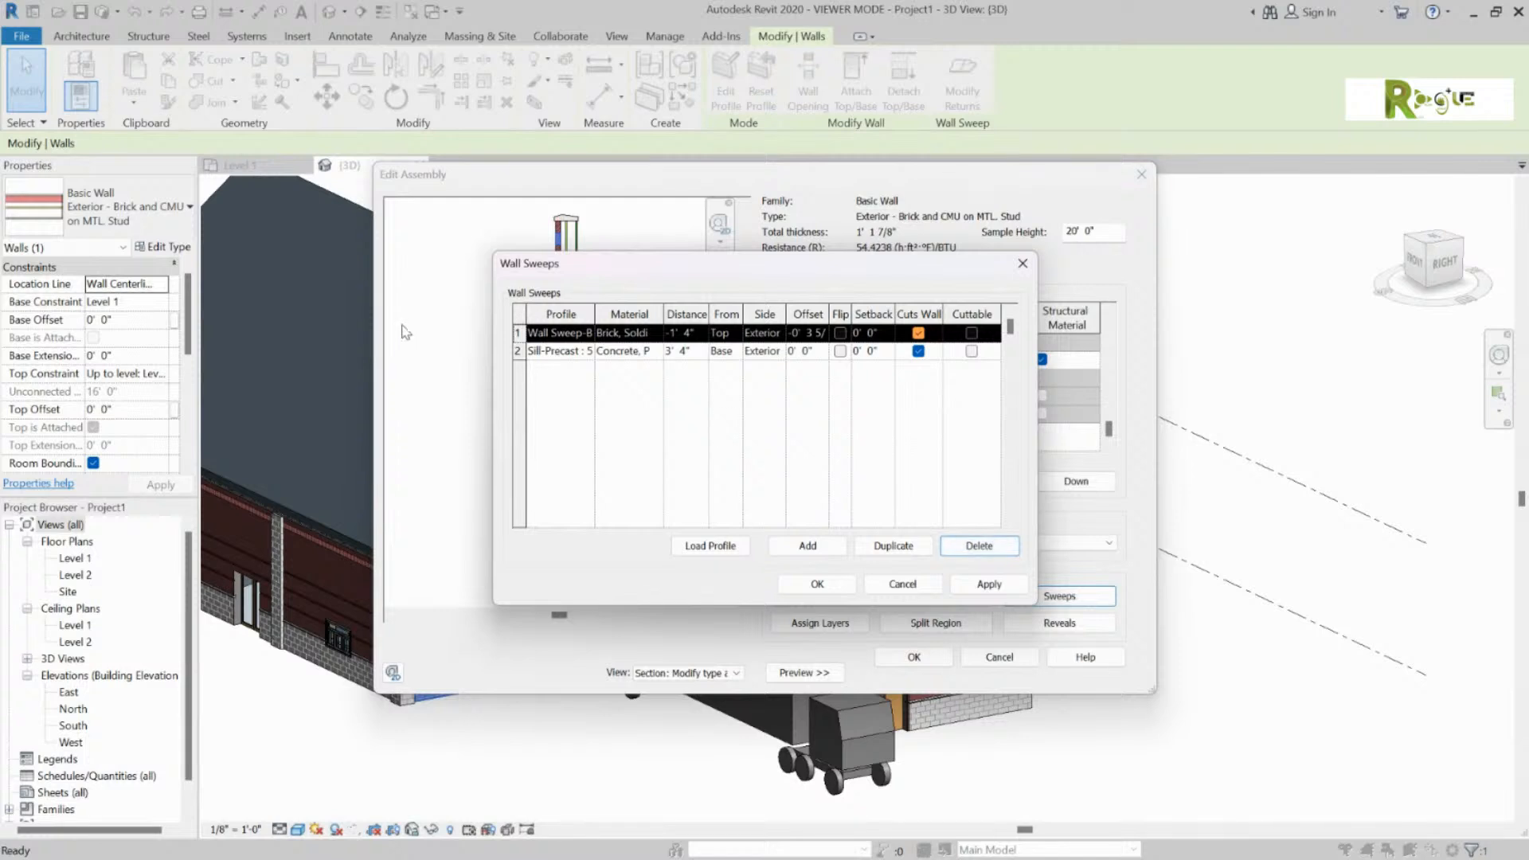
drag(667, 273, 881, 205)
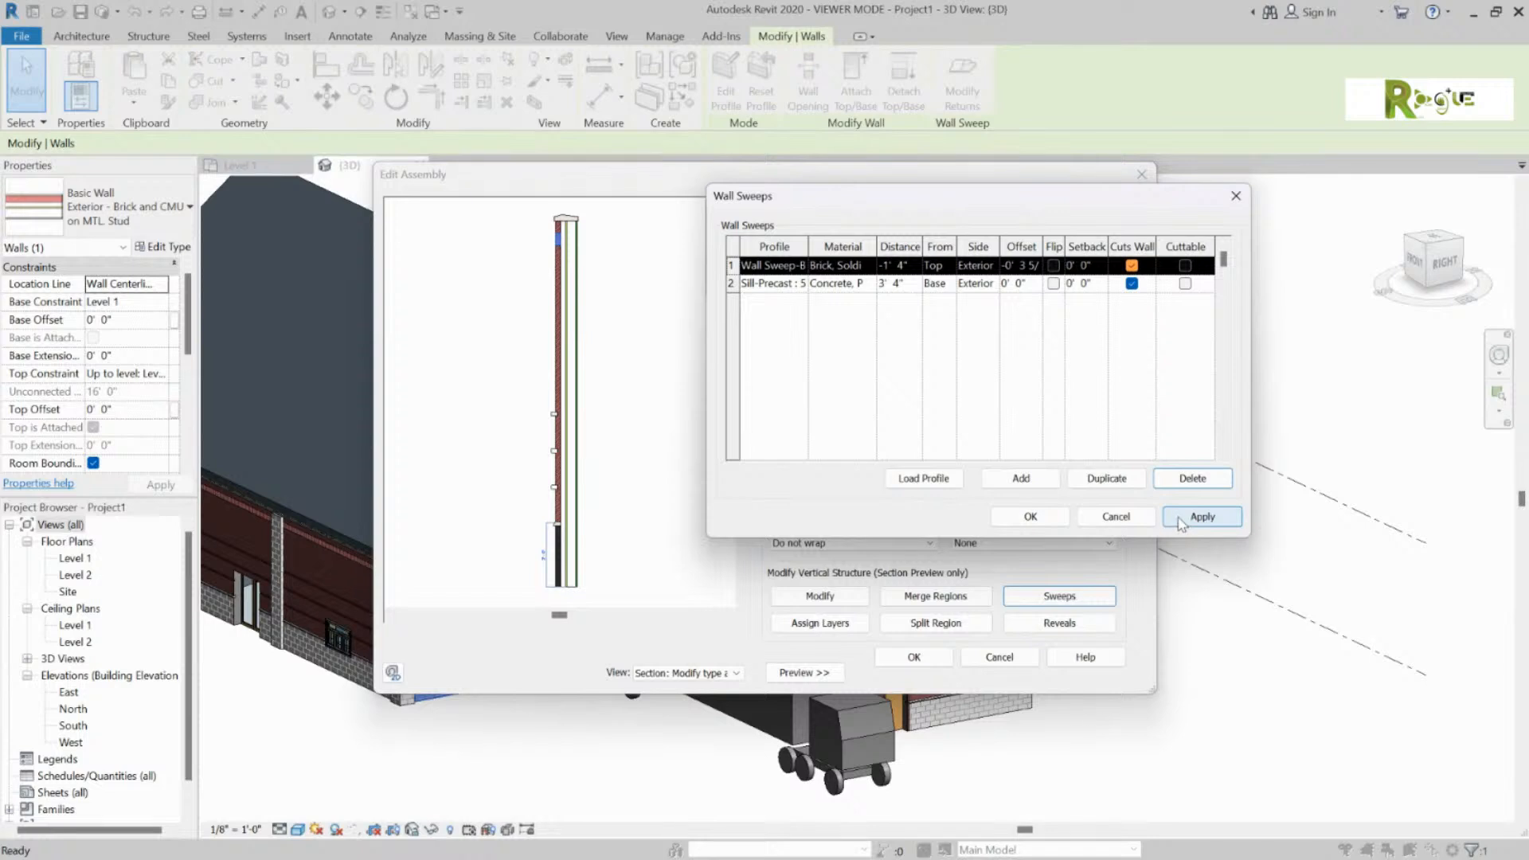
click(1030, 516)
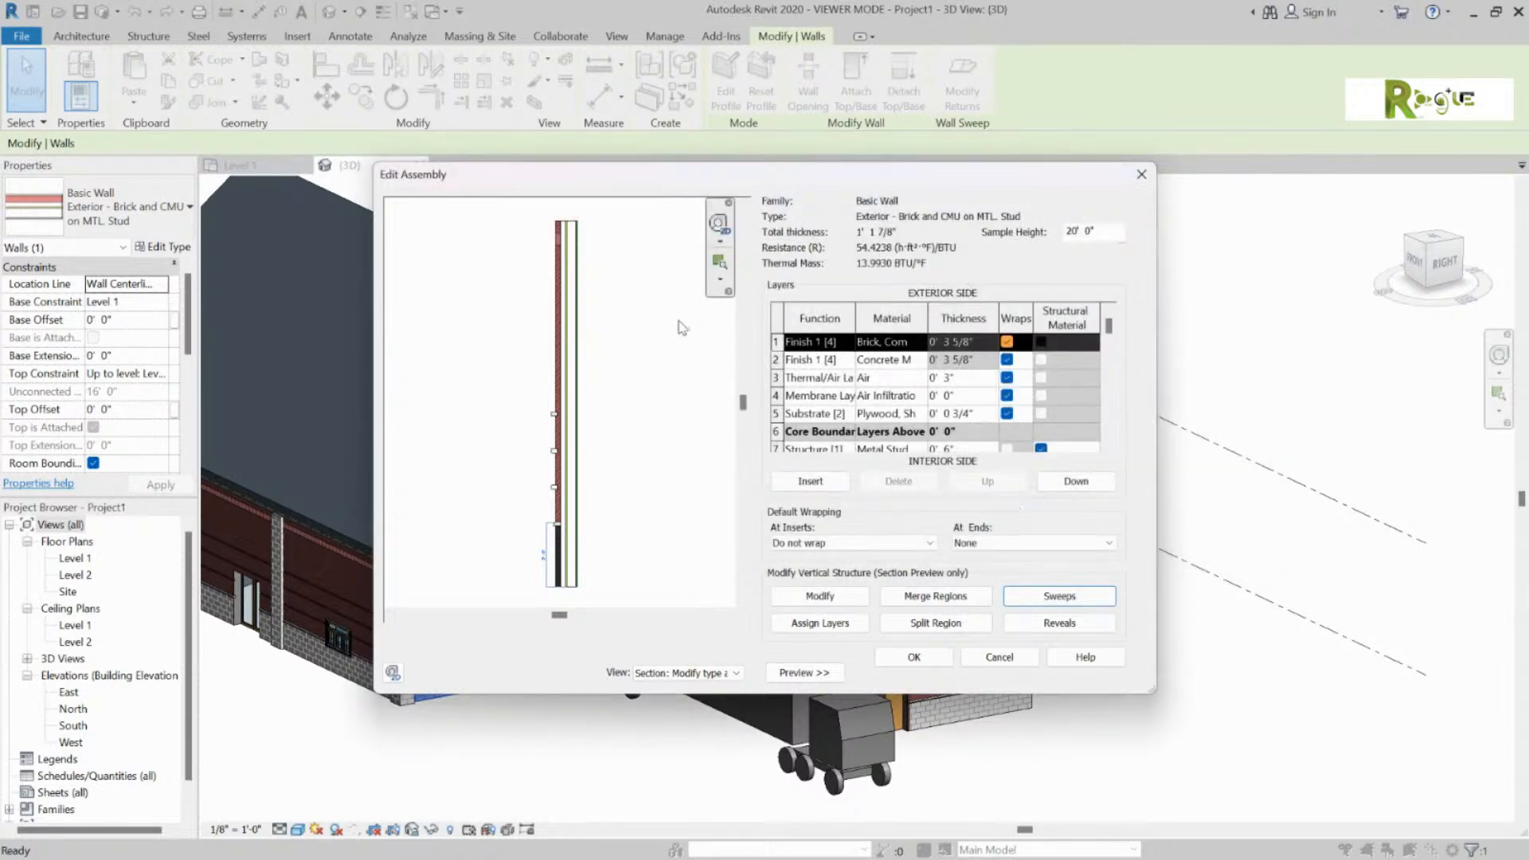
Step: Close Edit Assembly and Type Properties with OK to apply the Brick and CMU wall type edits
scroll(621, 395, up, 1)
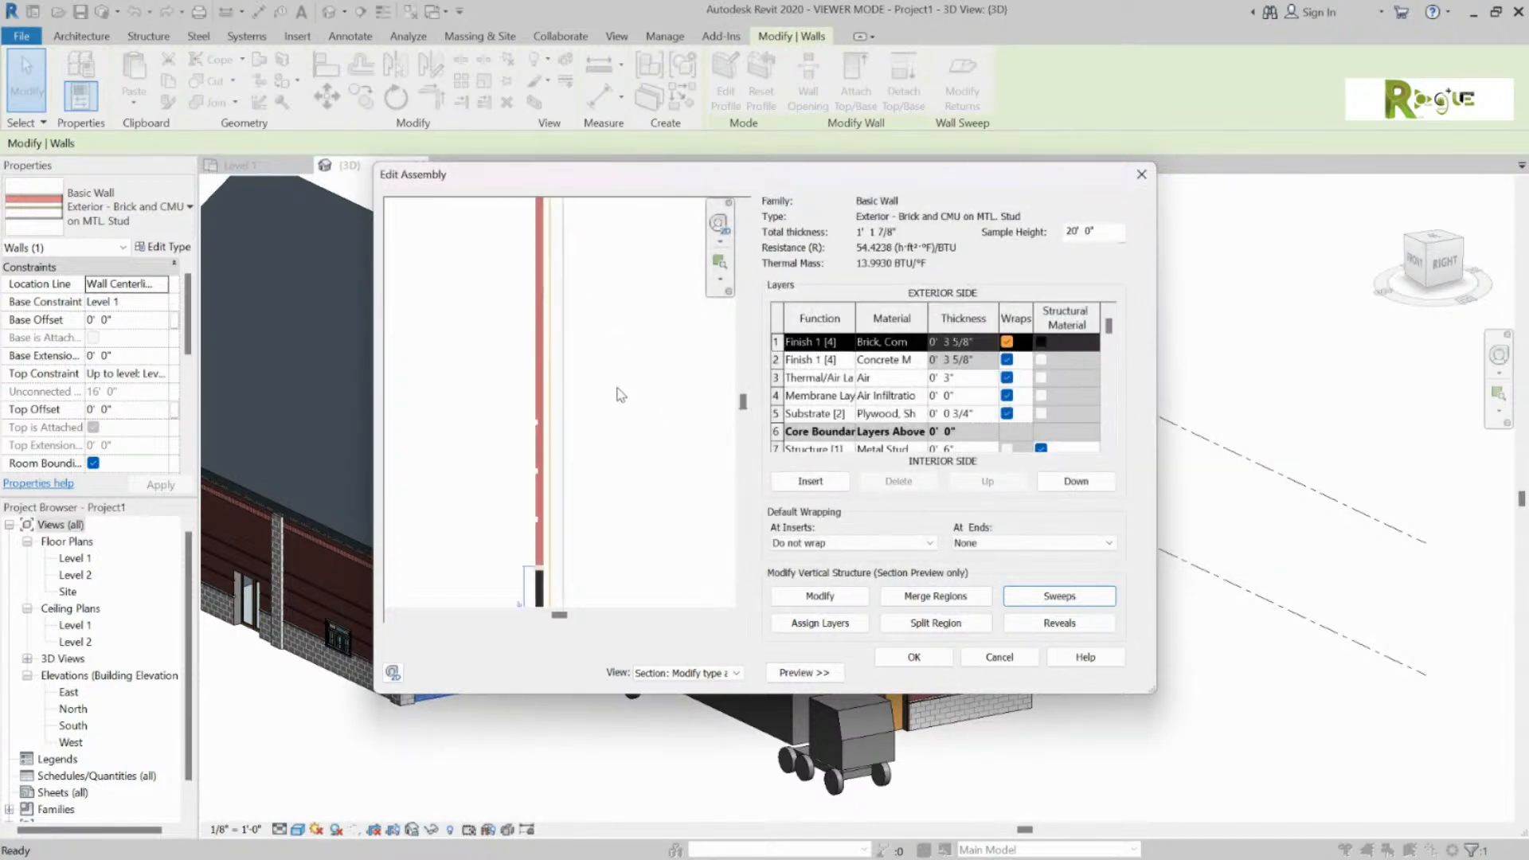
scroll(619, 392, down, 2)
mouse_move(610, 418)
middle_down()
mouse_move(645, 396)
mouse_move(590, 406)
mouse_move(618, 414)
middle_up()
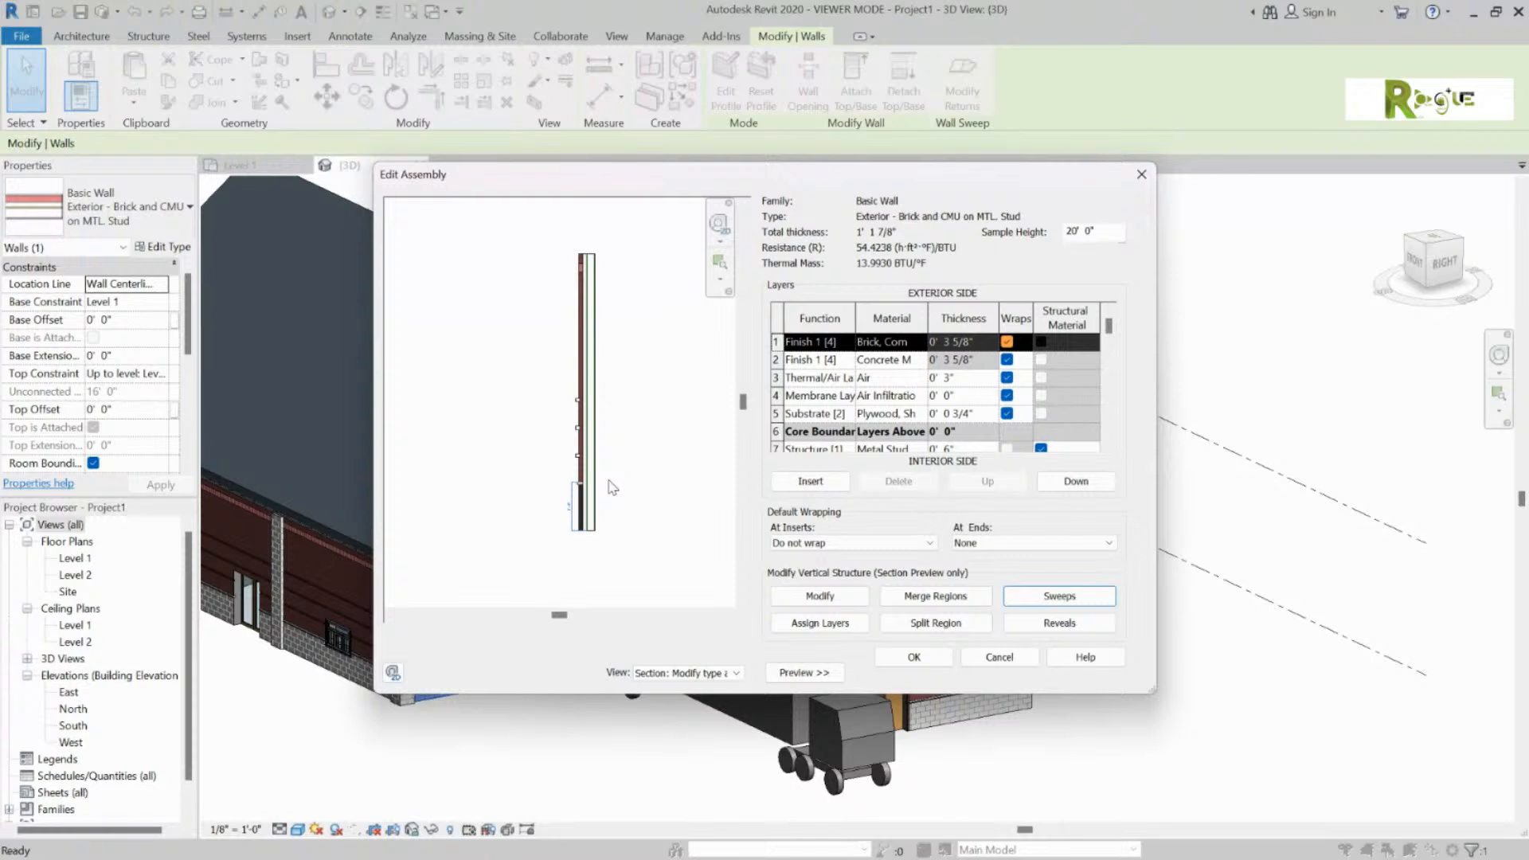
click(890, 647)
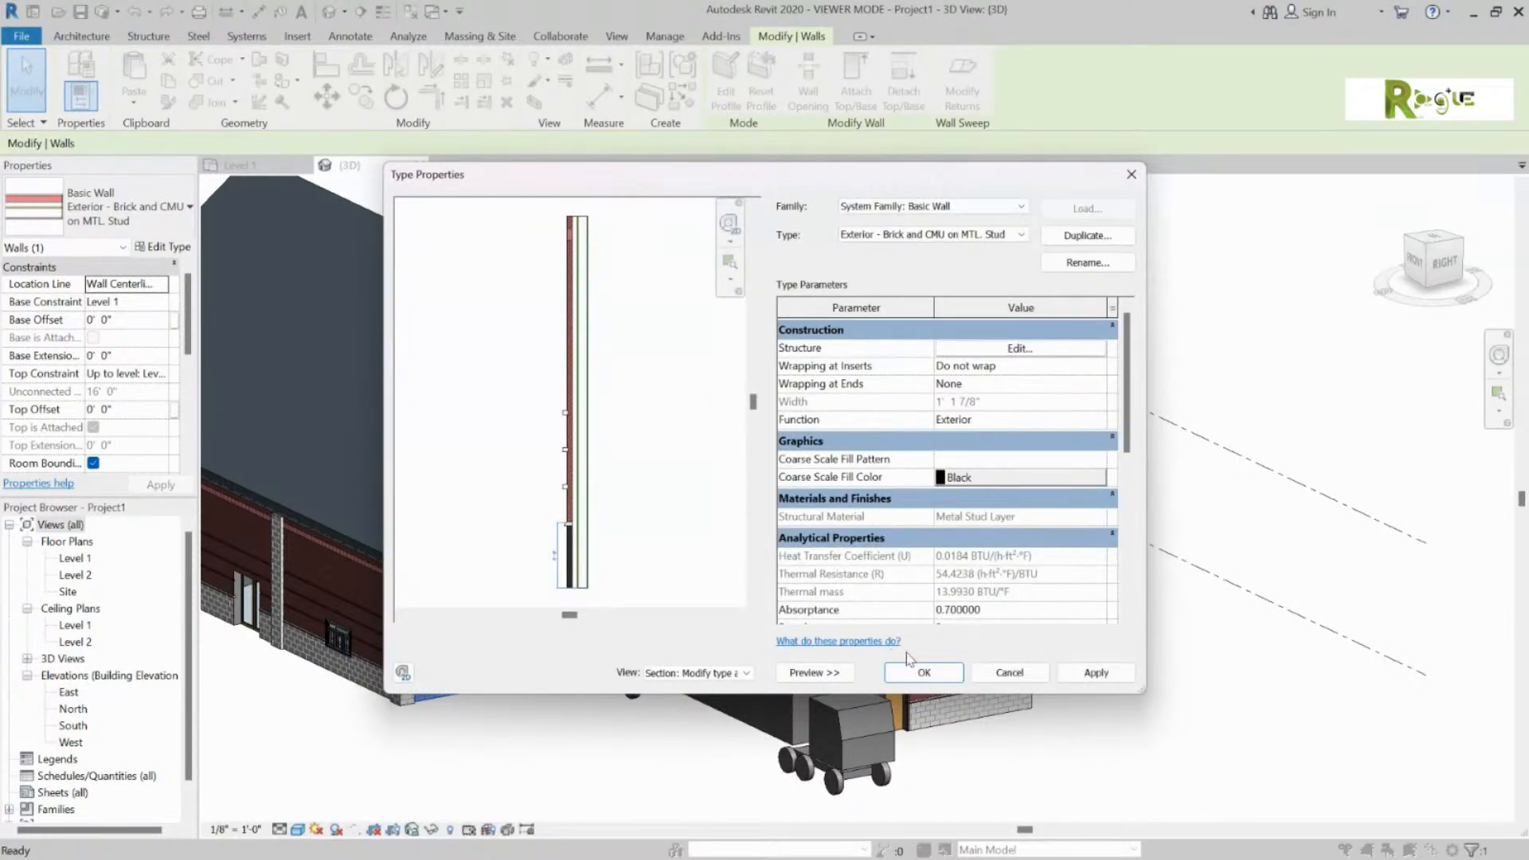
click(926, 673)
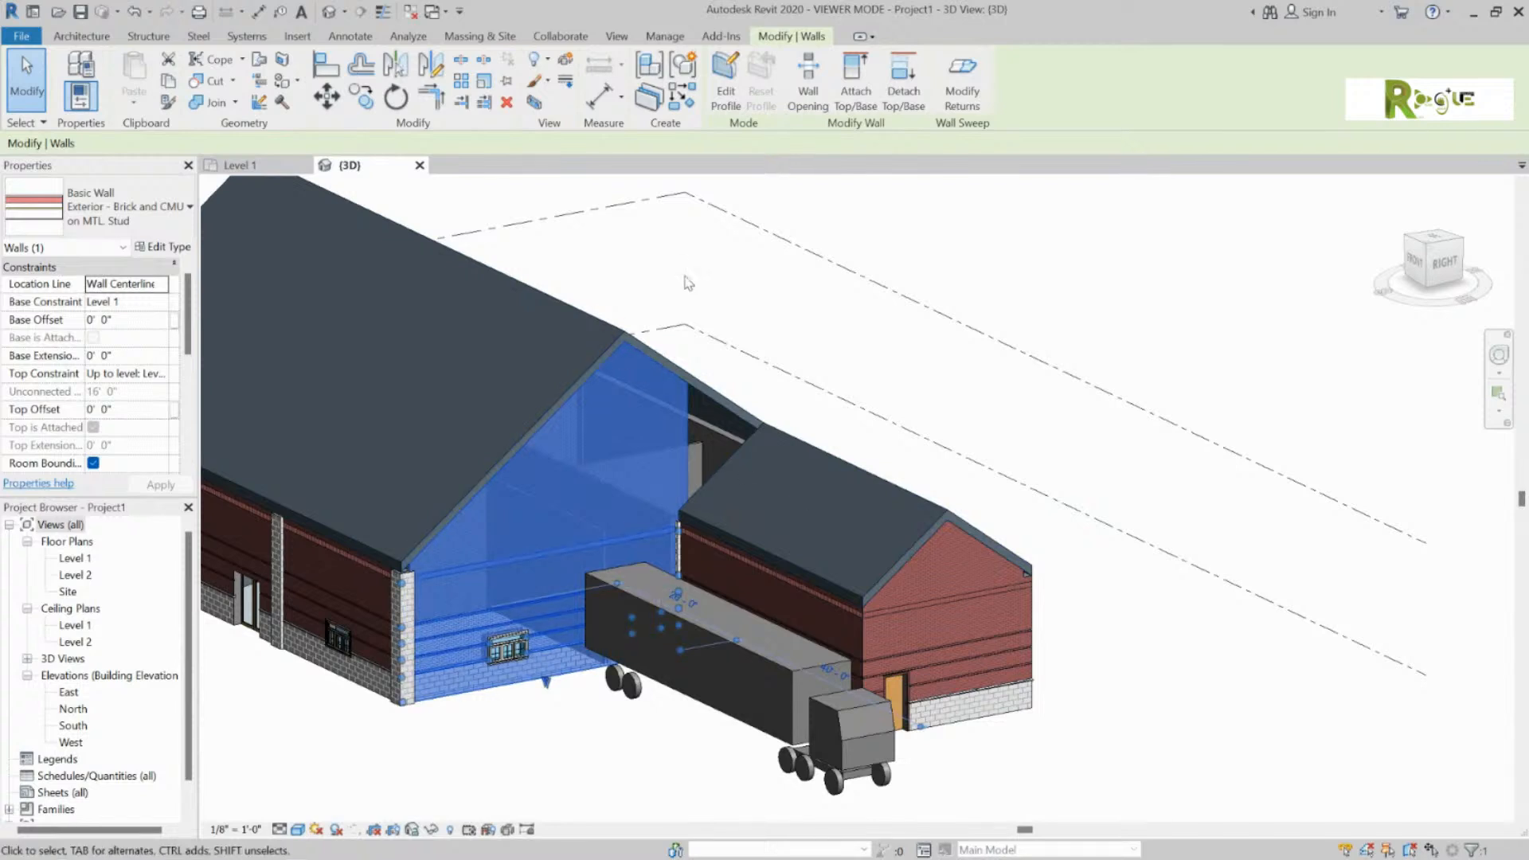
click(867, 271)
click(1006, 222)
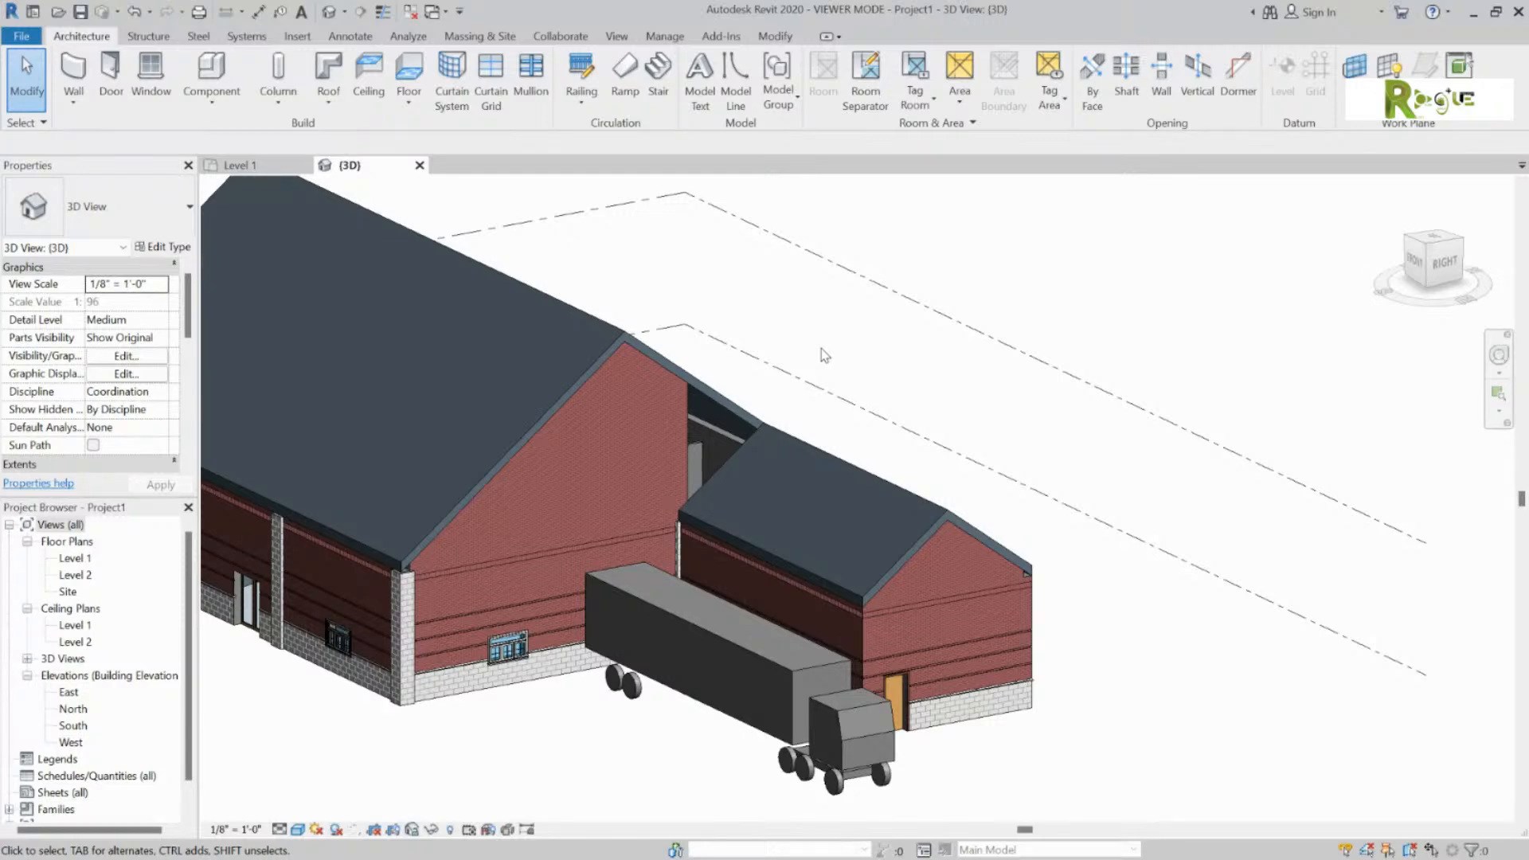
shift+middle_drag(809, 343, 681, 362)
Step: On the Level 1 plan, start a ceiling with Height Offset From Level set to 12' 0"
click(239, 165)
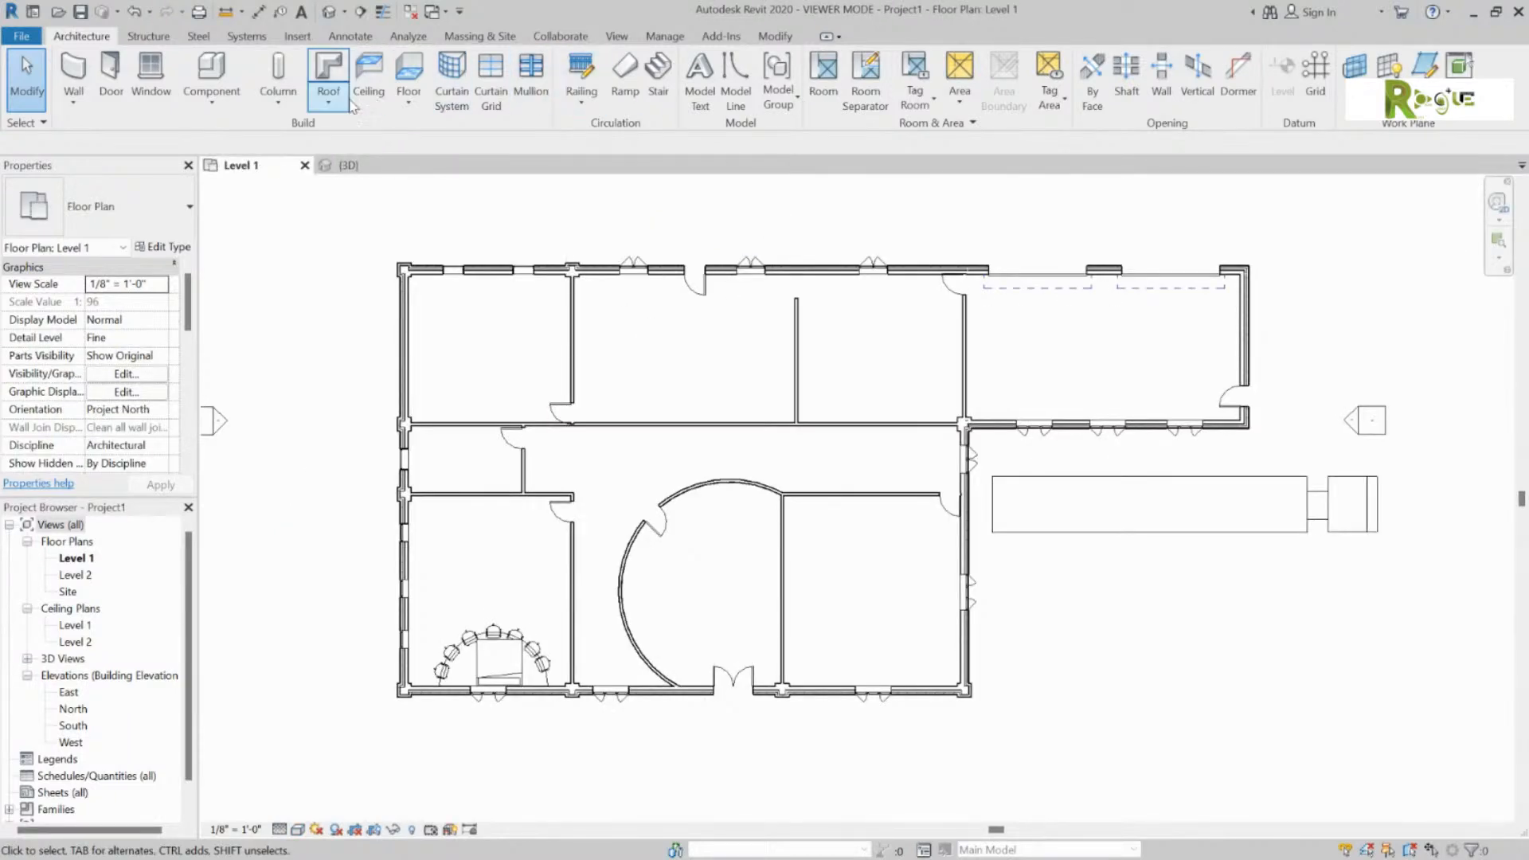
click(368, 70)
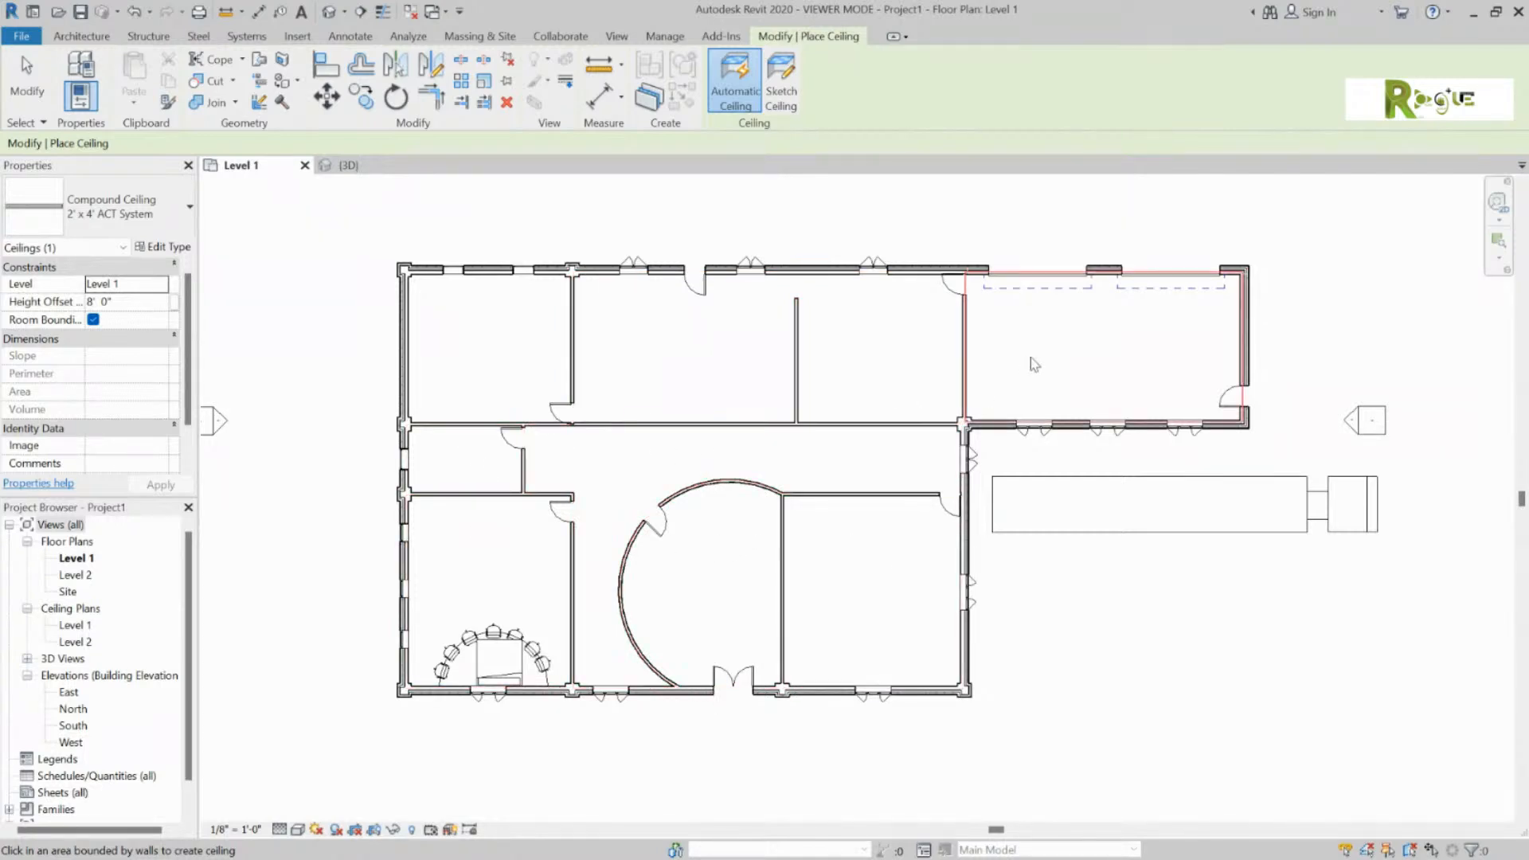
click(94, 307)
key(BackSpace)
text(12)
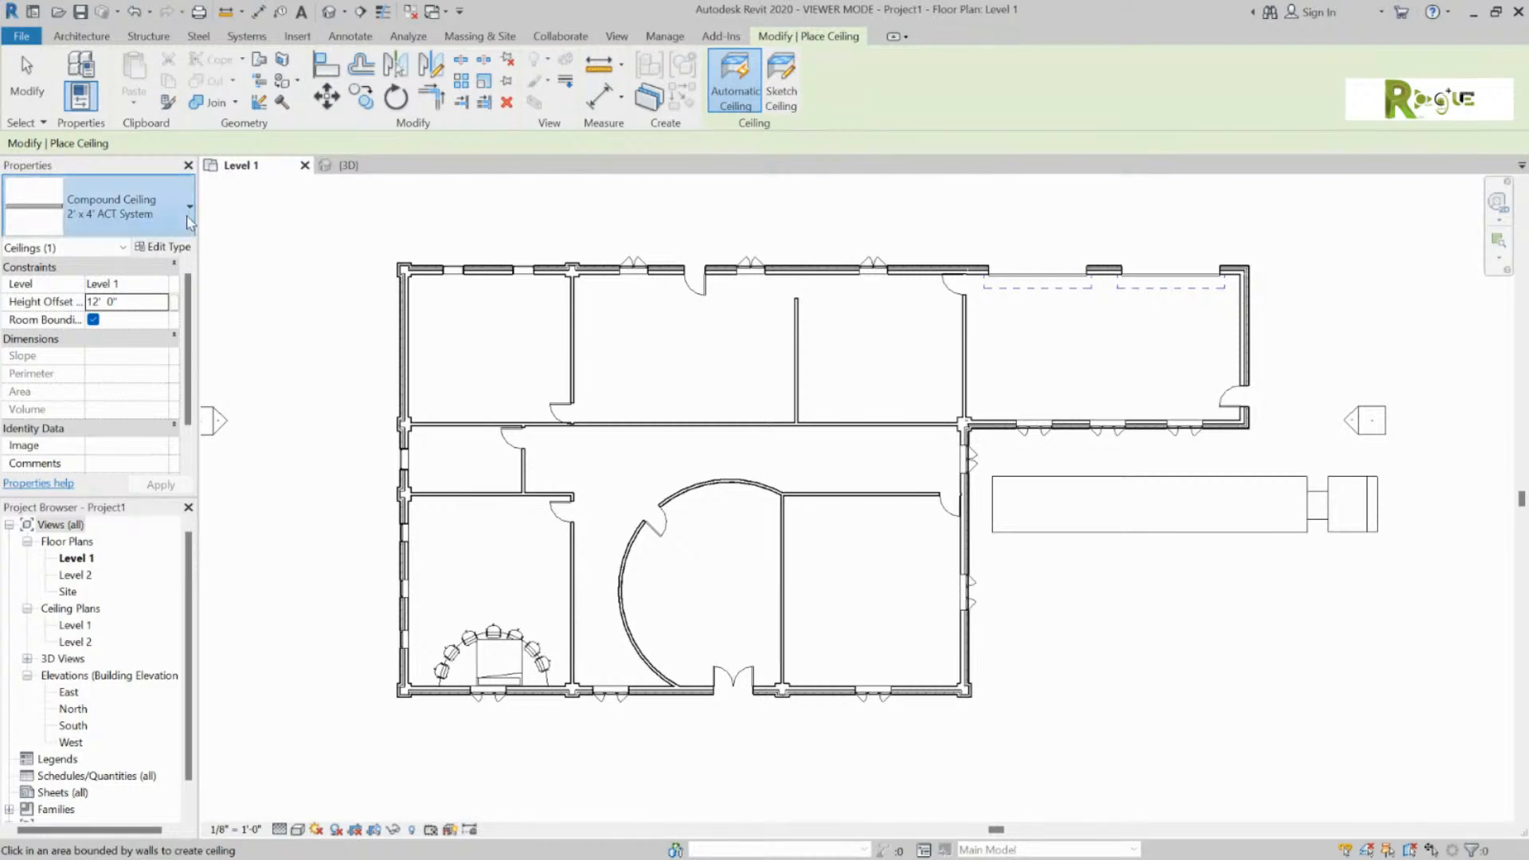
click(112, 209)
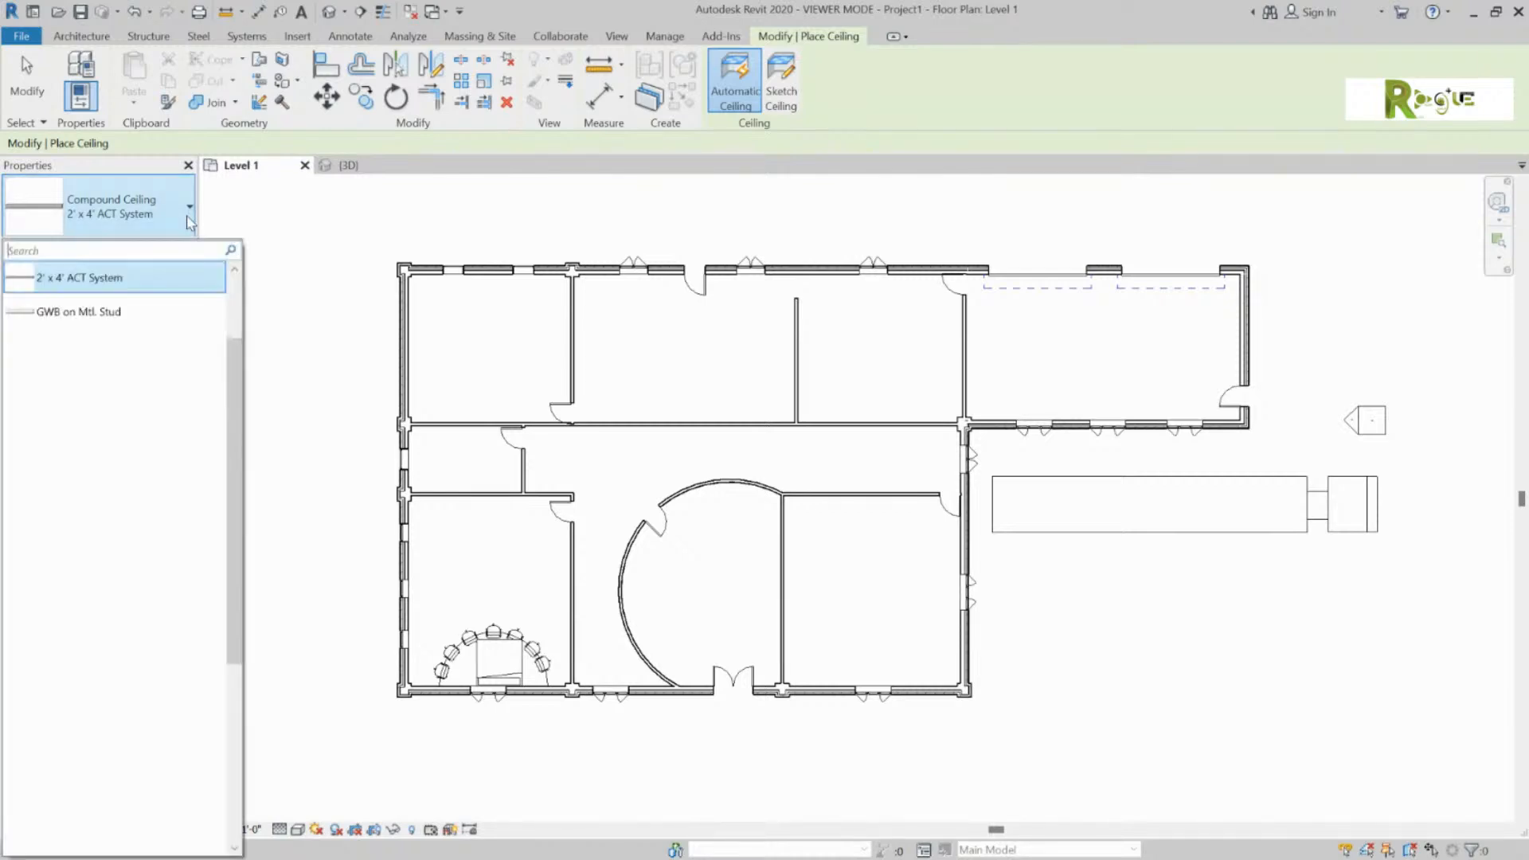
Step: Place GWB on Mtl. Stud ceilings in the top-left, upper-middle and bottom-right rooms and the corridor, dismissing the duplicate warning
click(112, 311)
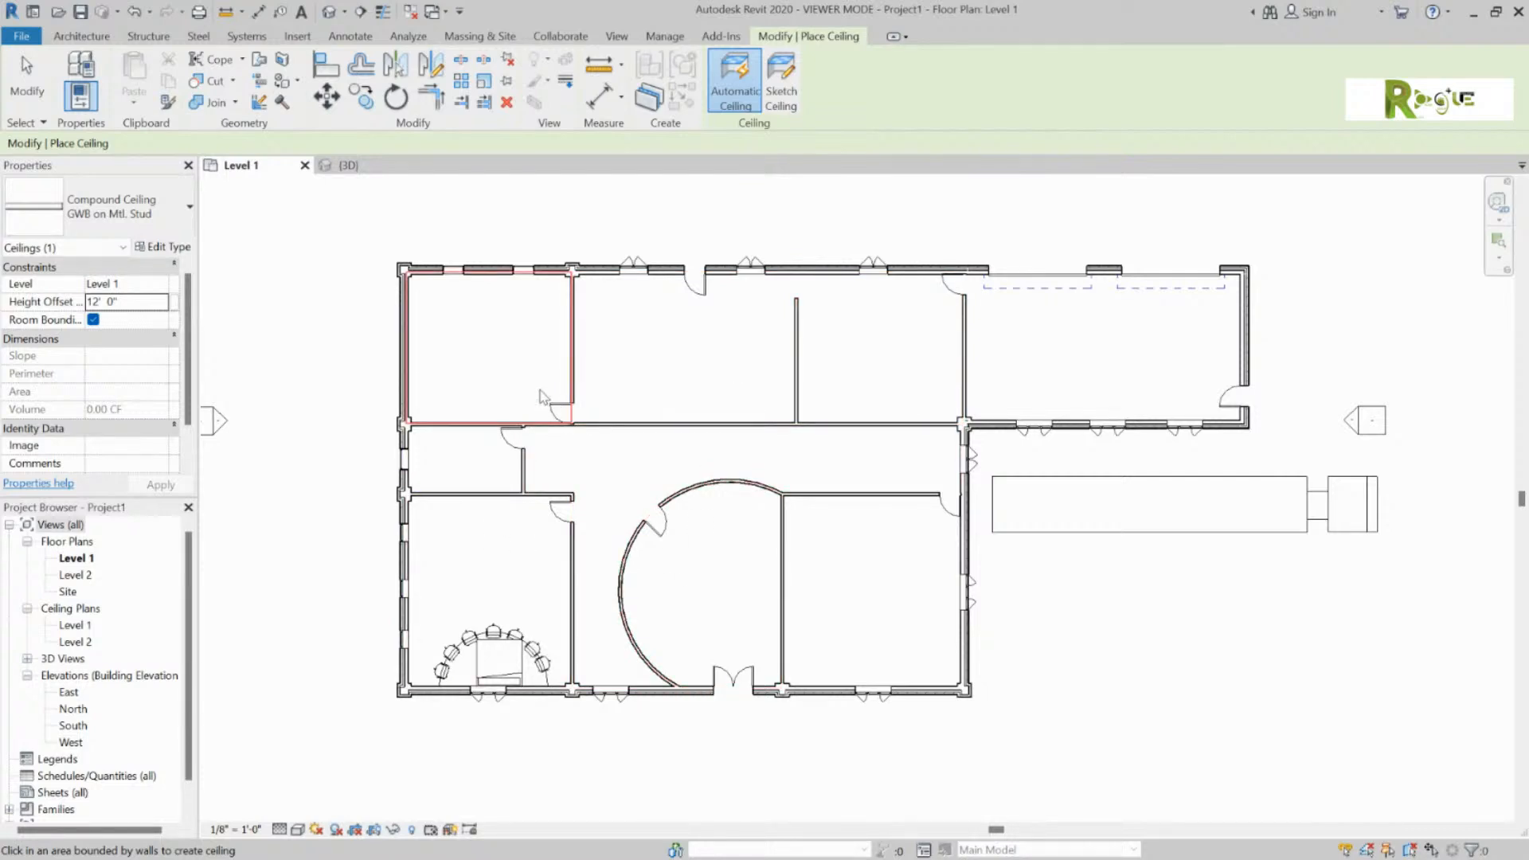
click(511, 377)
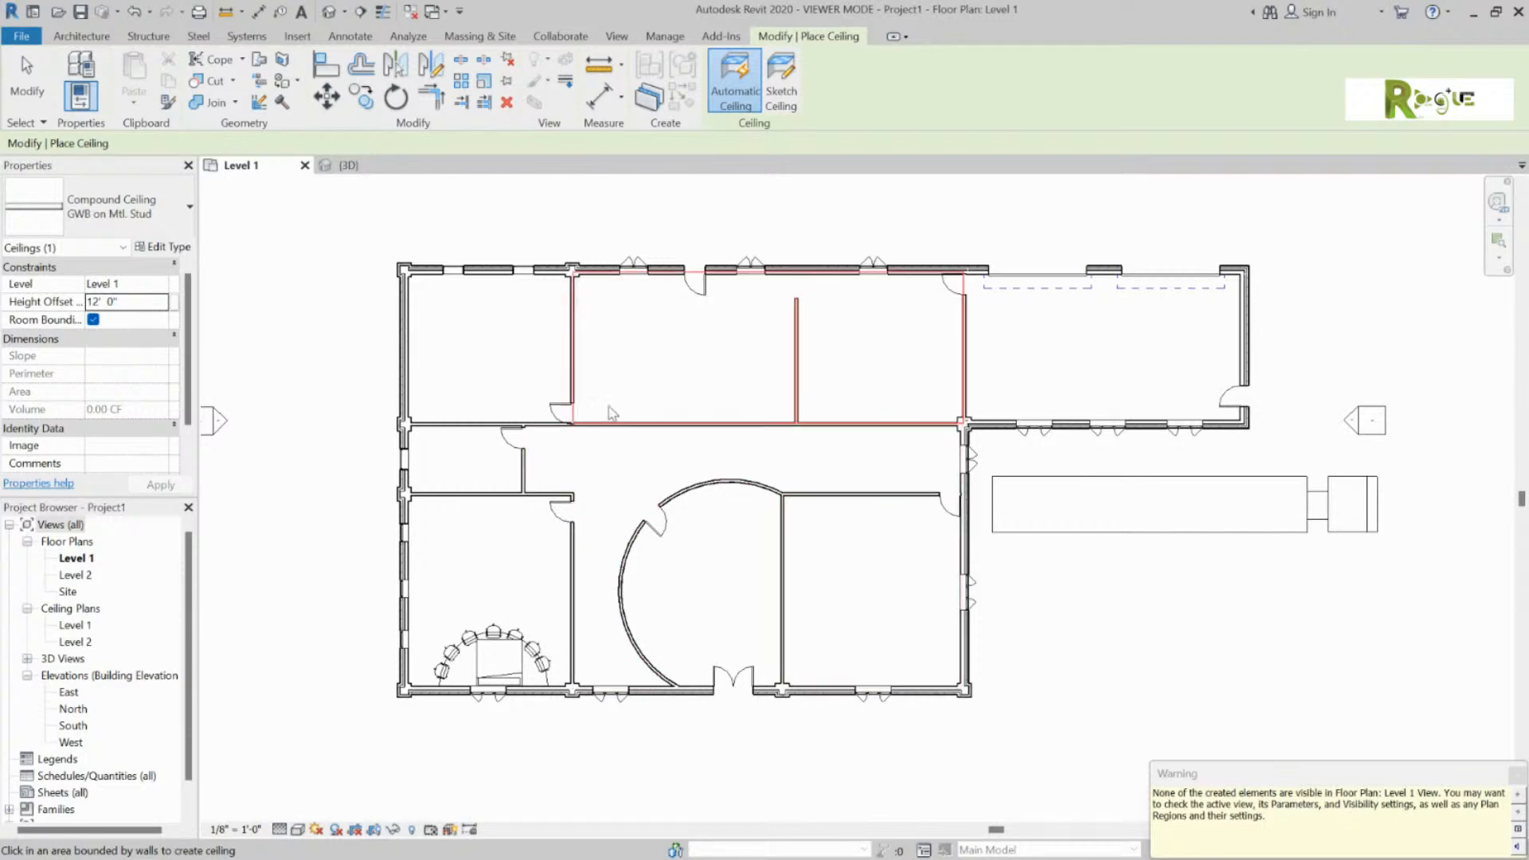
click(659, 366)
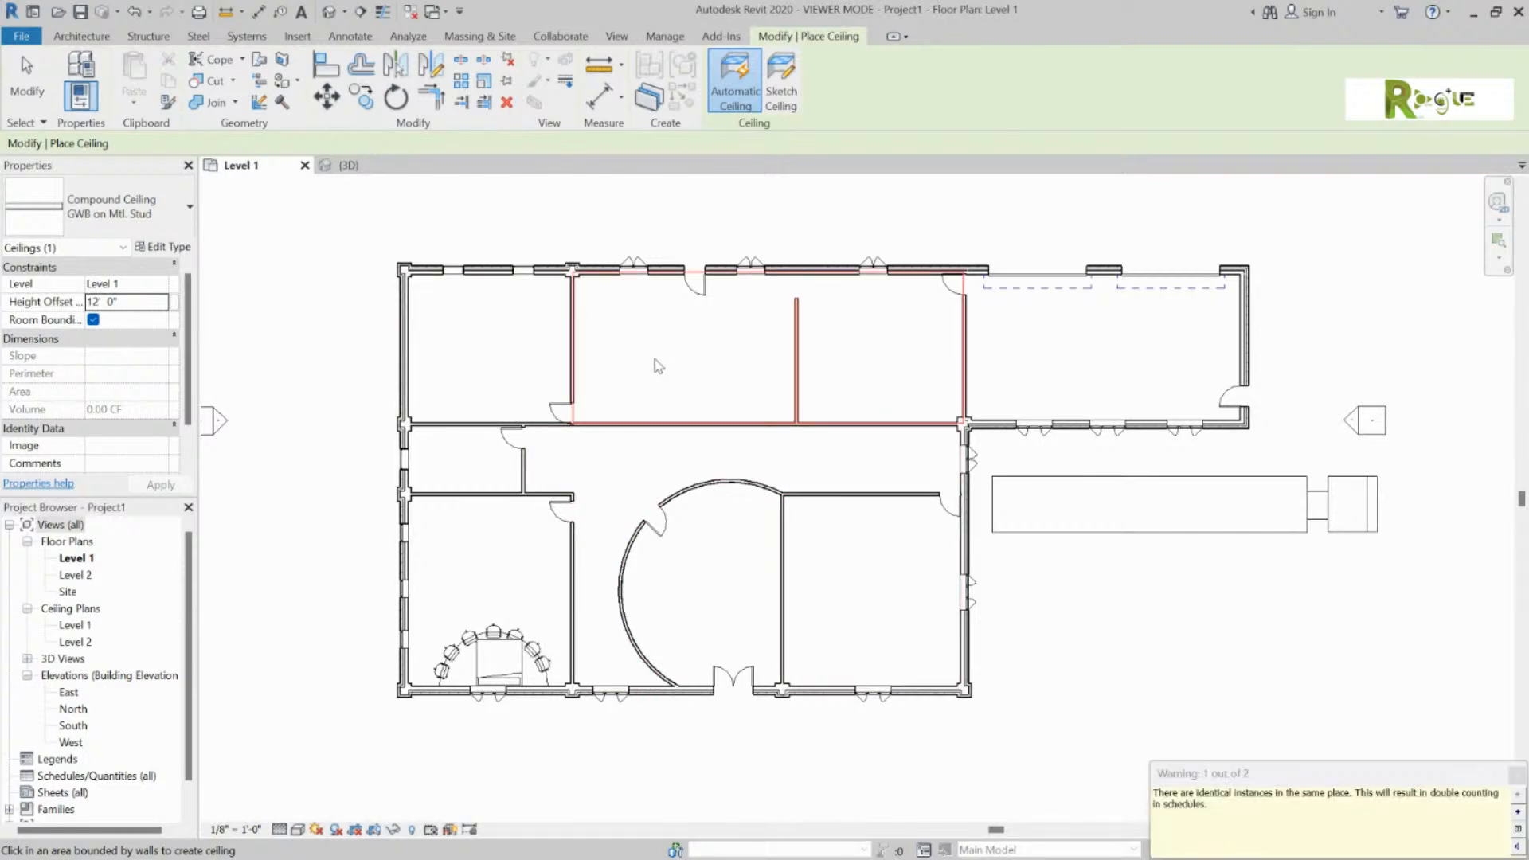
click(659, 366)
click(876, 597)
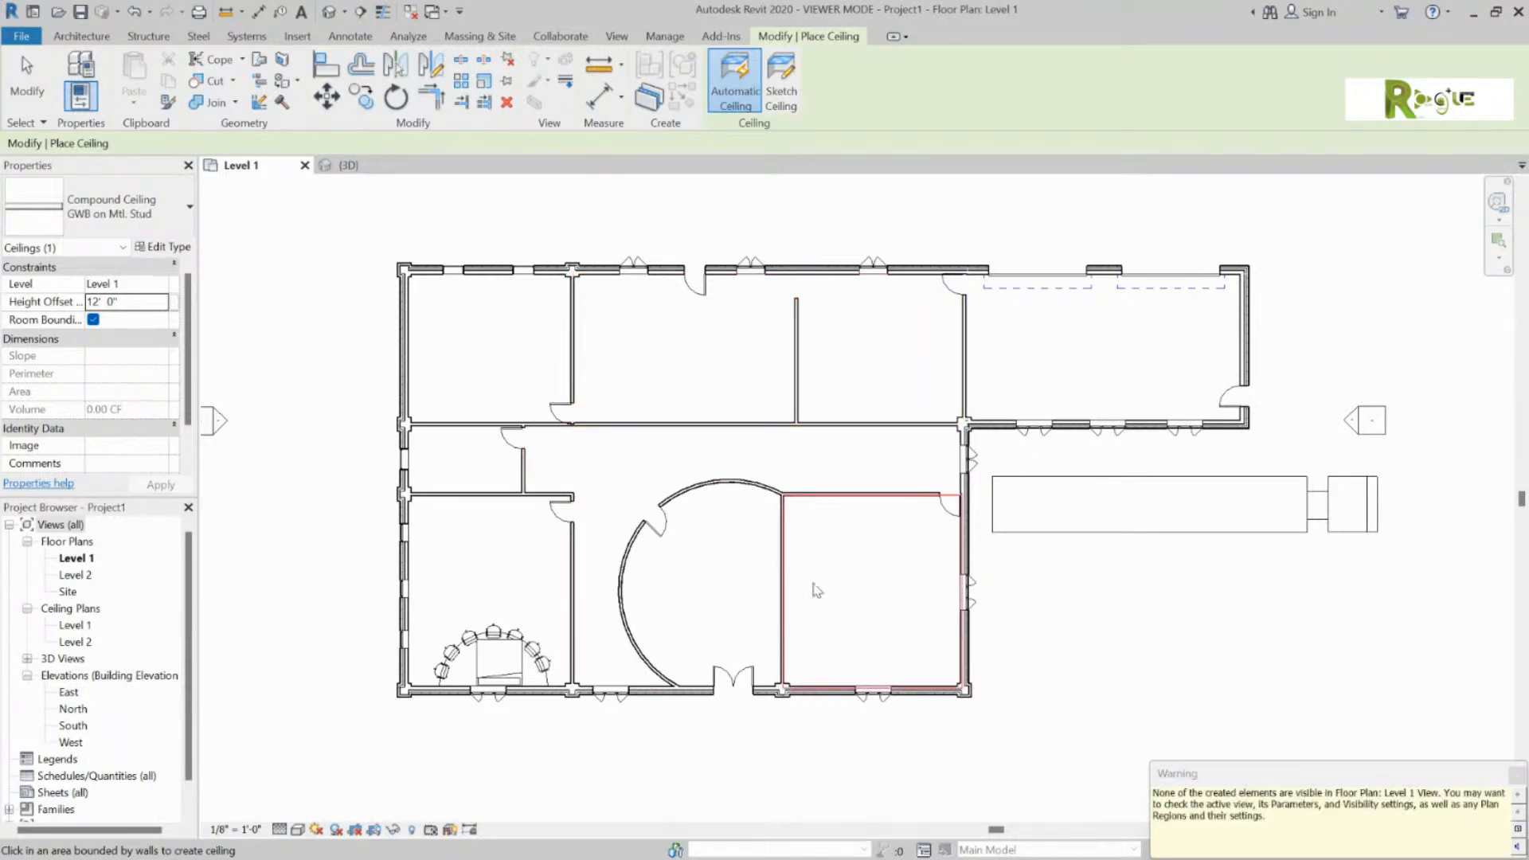
click(621, 458)
click(877, 380)
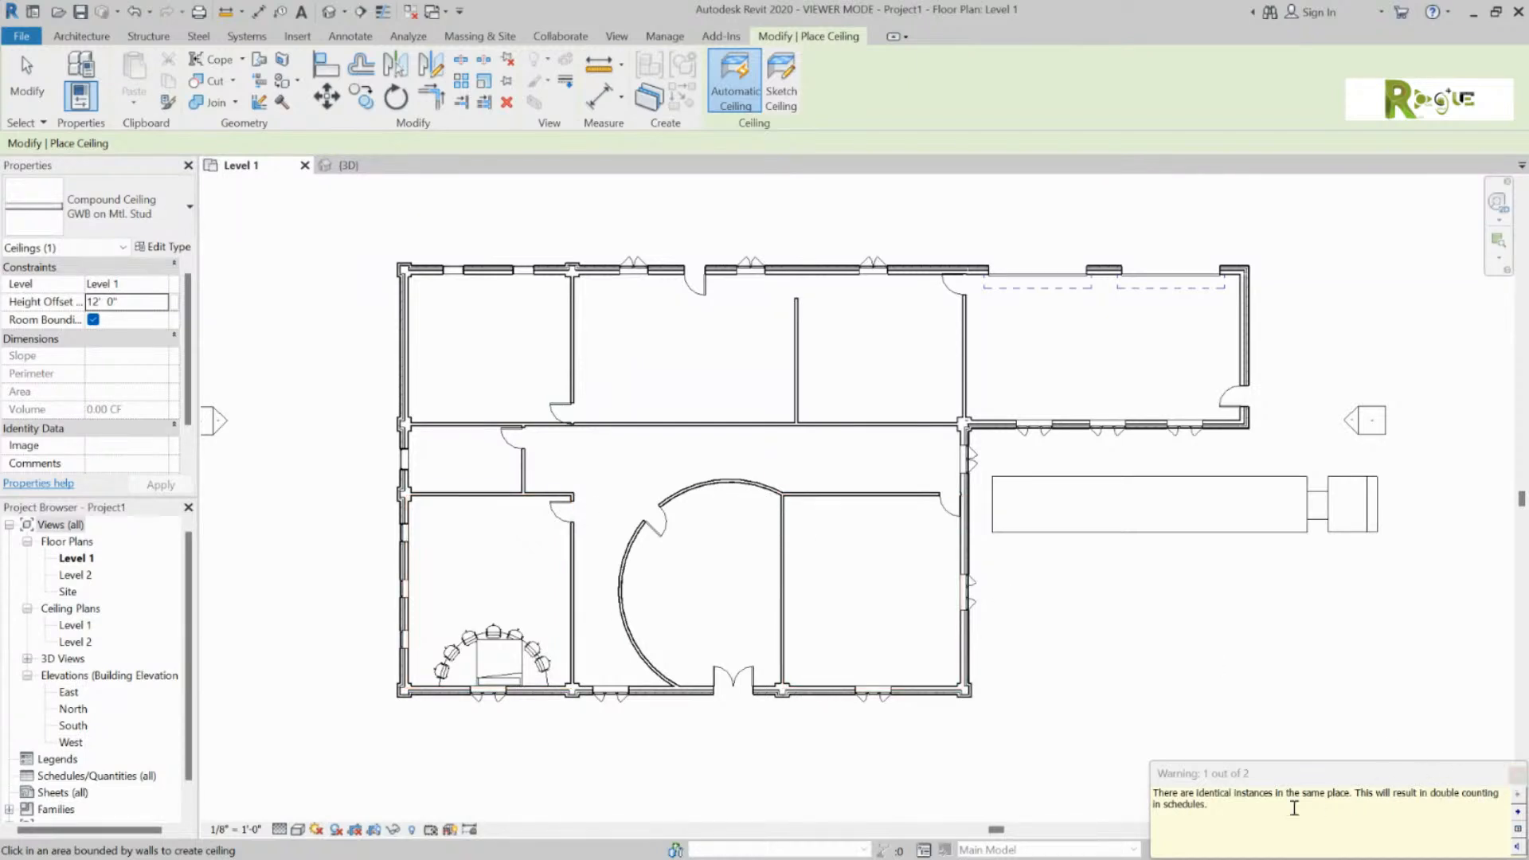
drag(1178, 793, 1447, 812)
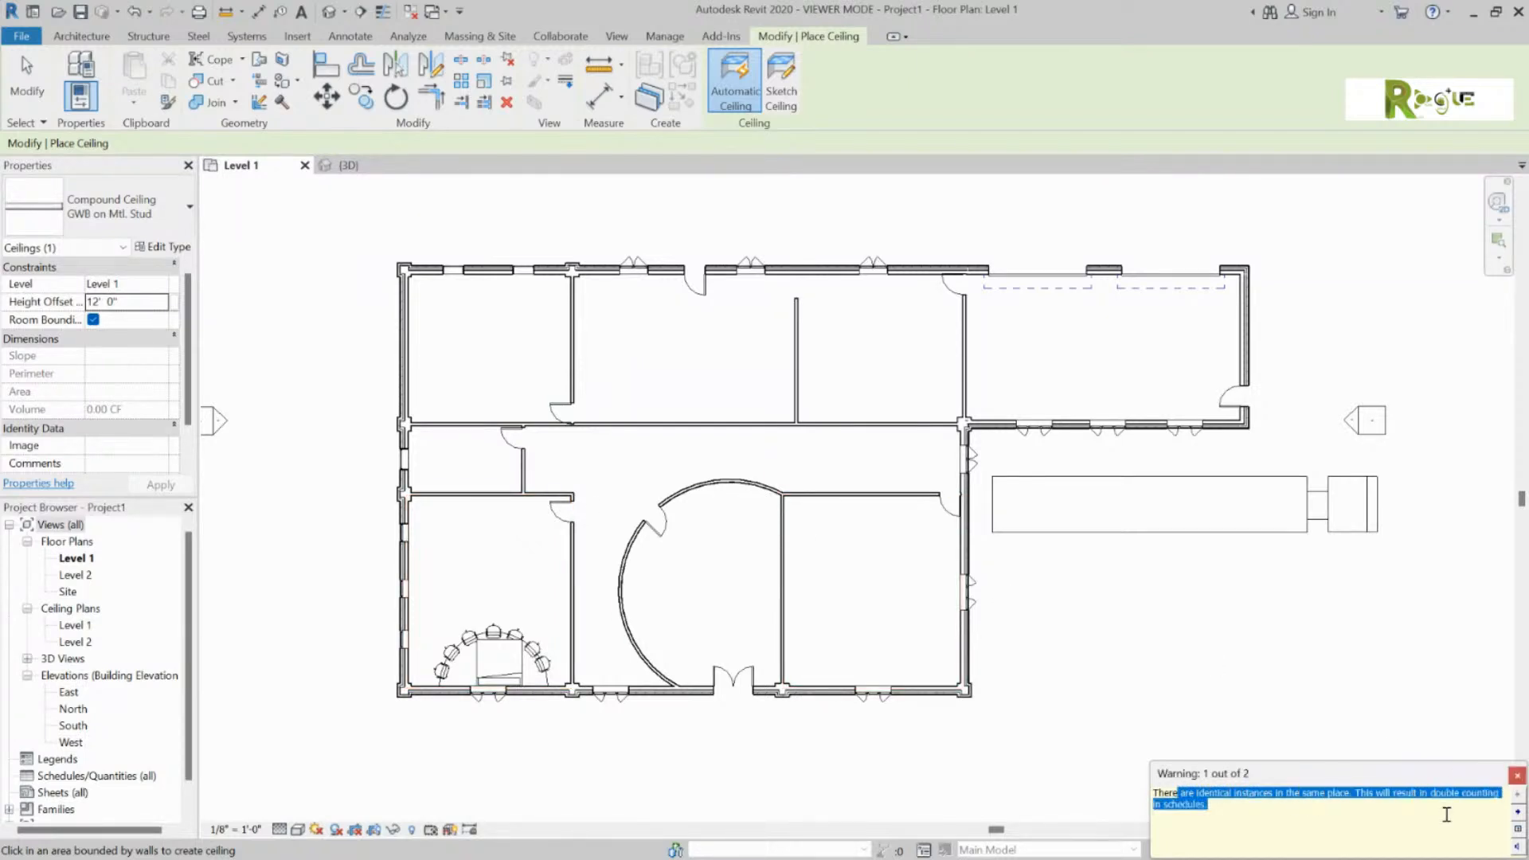
click(1517, 775)
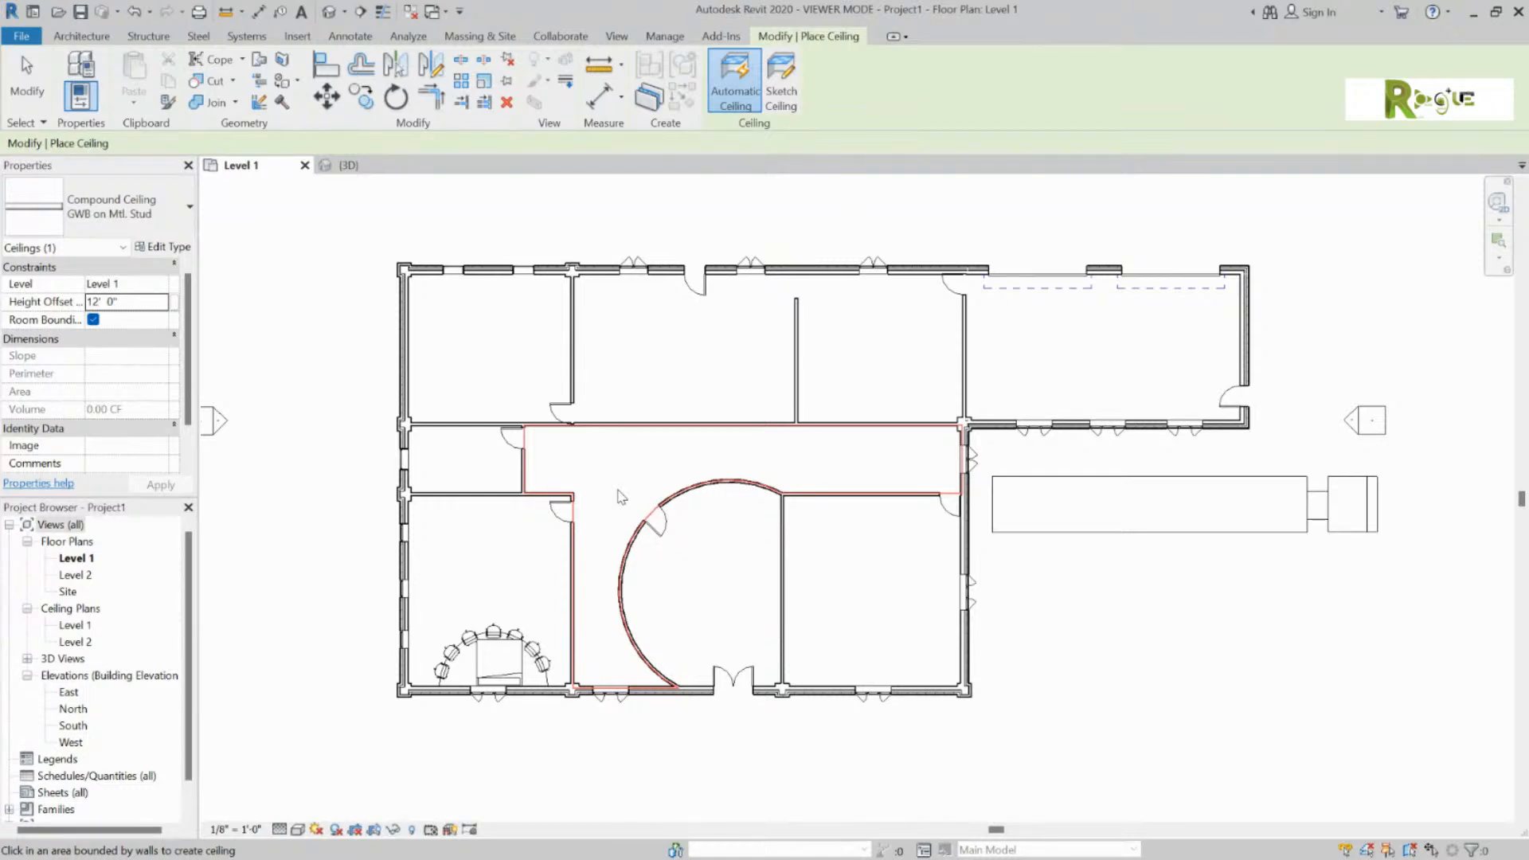
Step: In the {3D} view, end the Ceiling tool and select the new Level 1 ceiling
click(348, 165)
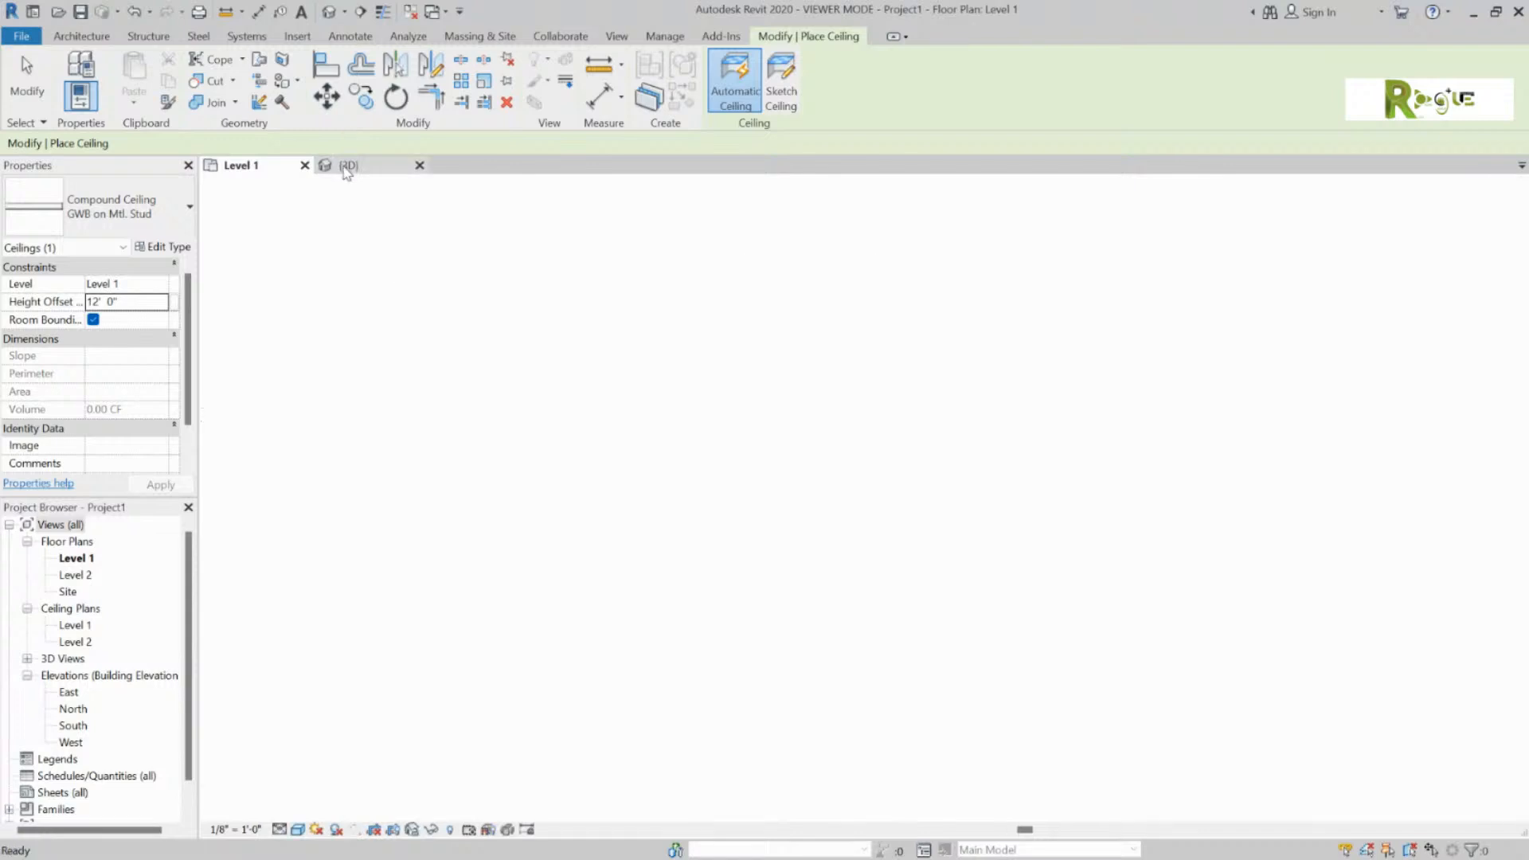
shift+middle_drag(650, 435, 929, 382)
scroll(711, 337, up, 3)
scroll(711, 337, up, 3)
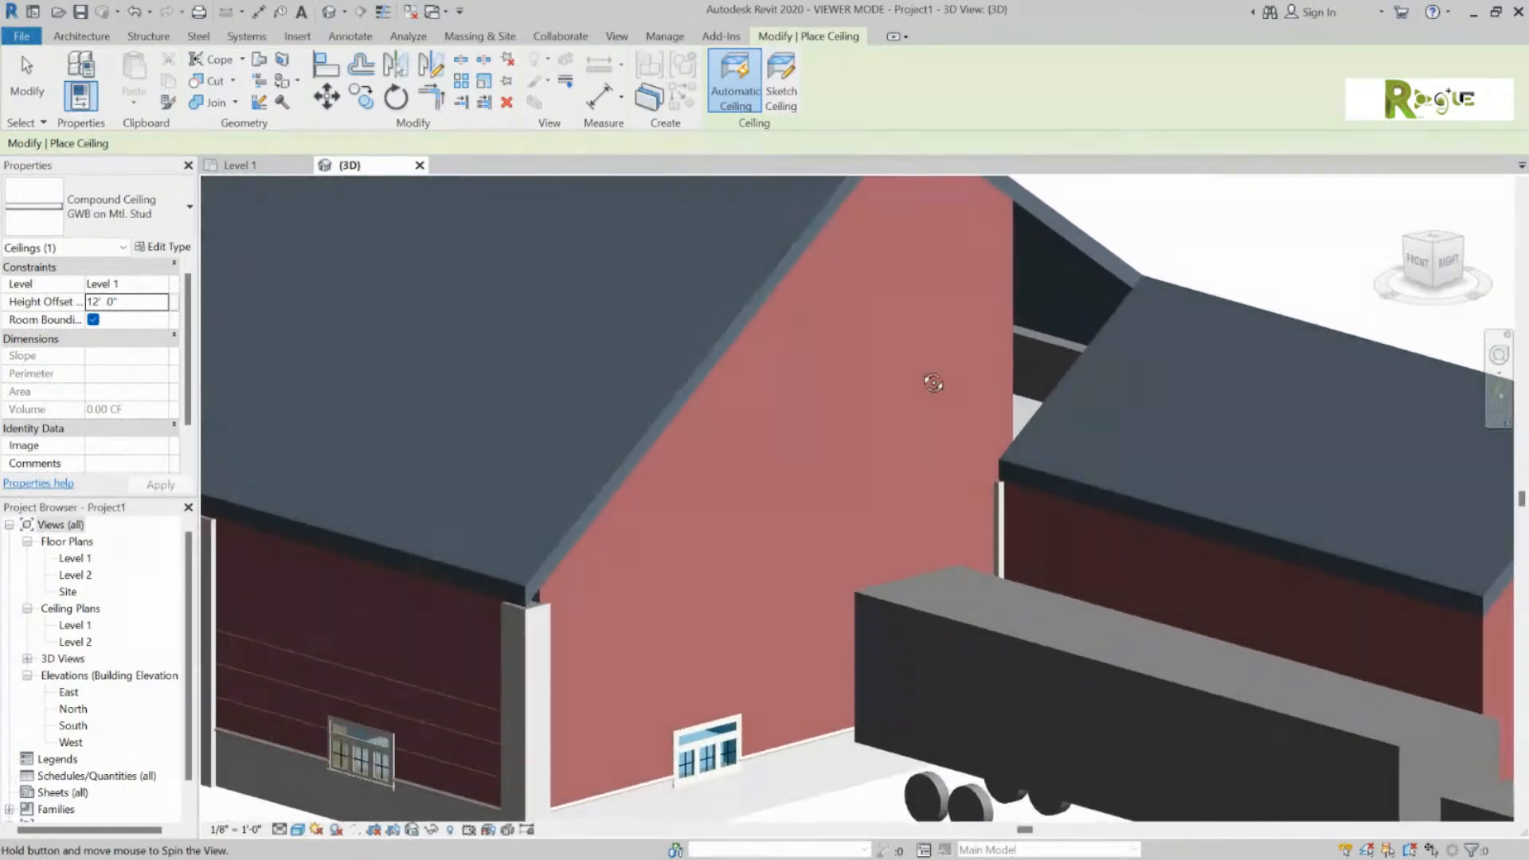
scroll(856, 394, up, 3)
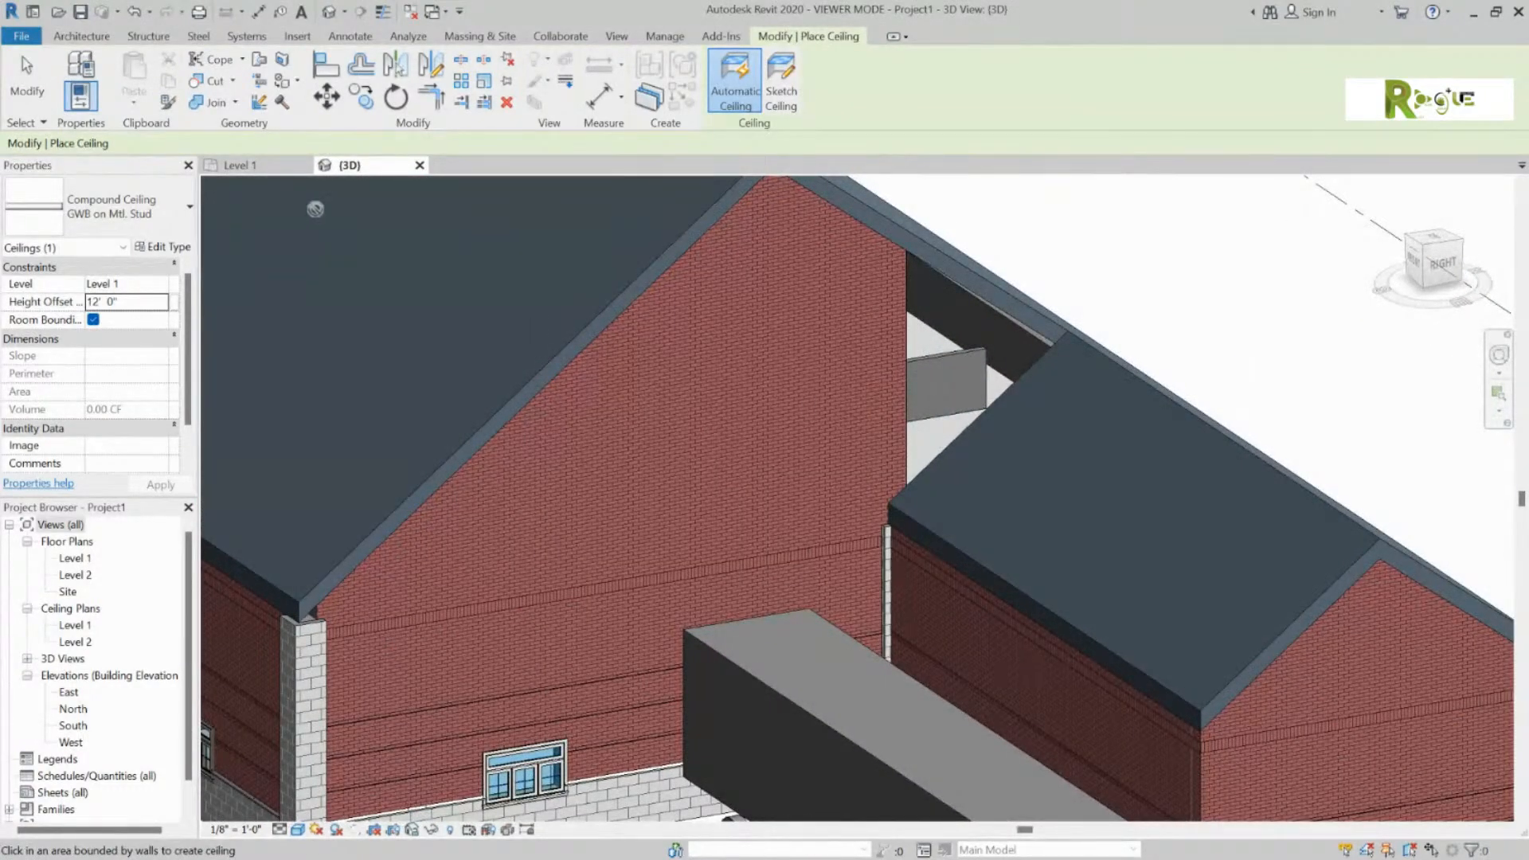
key(Escape)
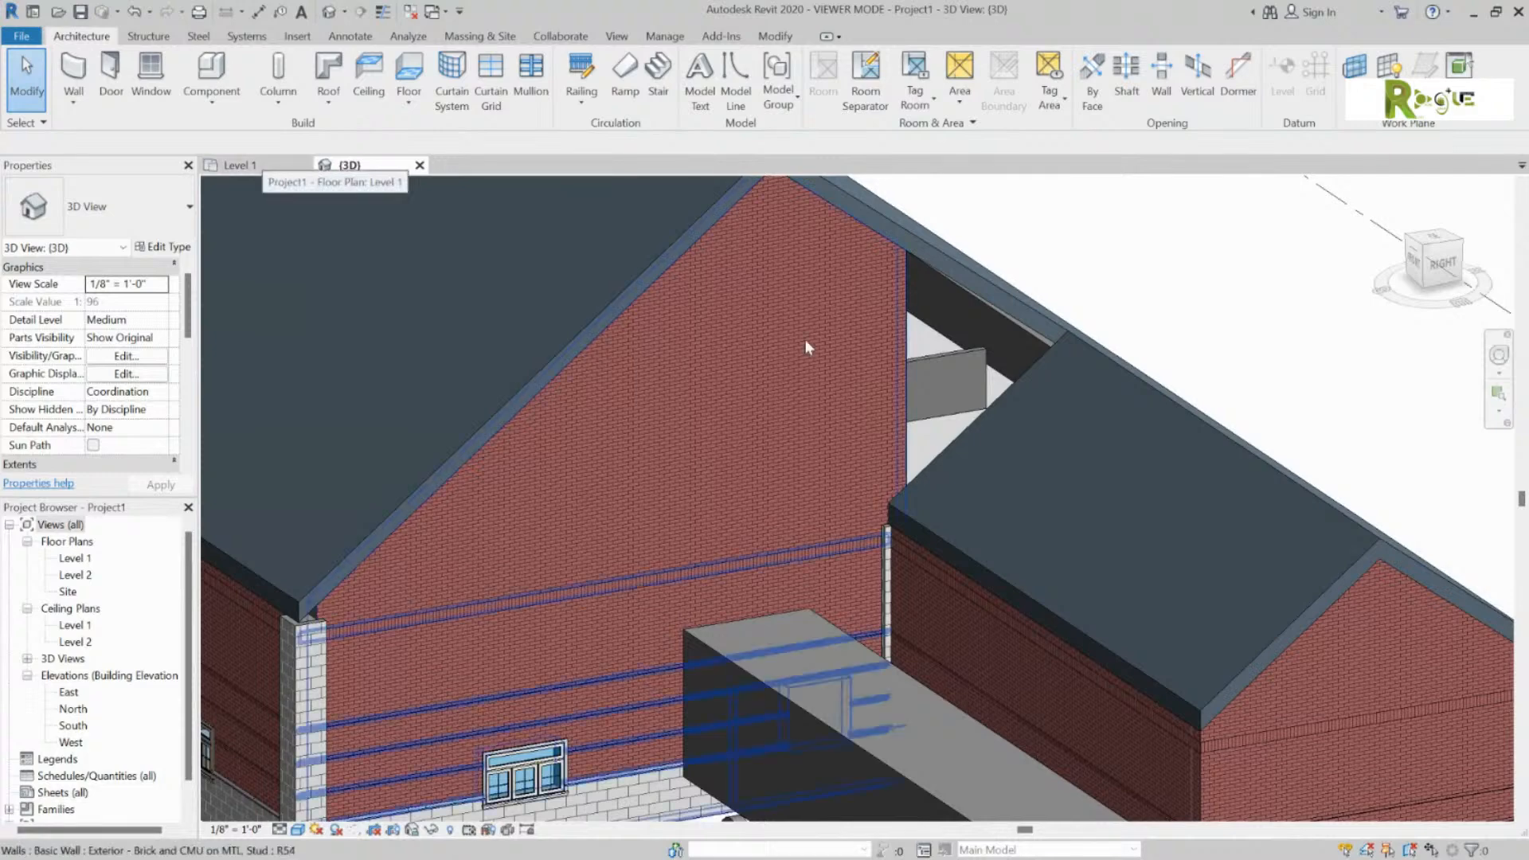
click(932, 432)
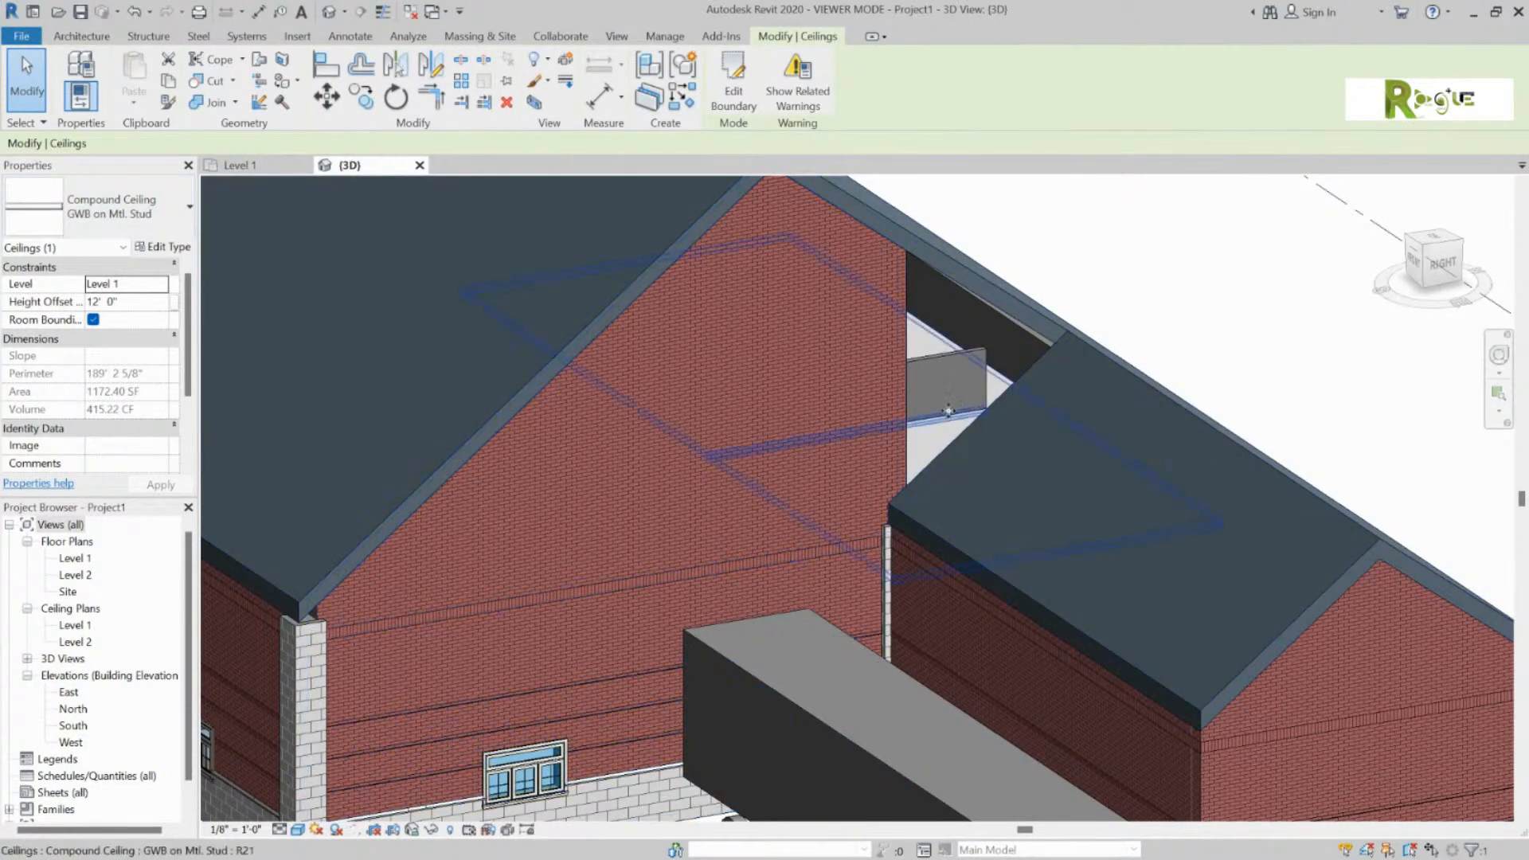
Step: Orbit around the long brick wall, clear the ceiling selection and select the roof
mouse_move(928, 346)
shift+middle_down()
mouse_move(813, 283)
mouse_move(757, 297)
mouse_move(724, 331)
mouse_move(638, 318)
mouse_move(767, 353)
mouse_move(976, 373)
mouse_move(939, 353)
shift+middle_up()
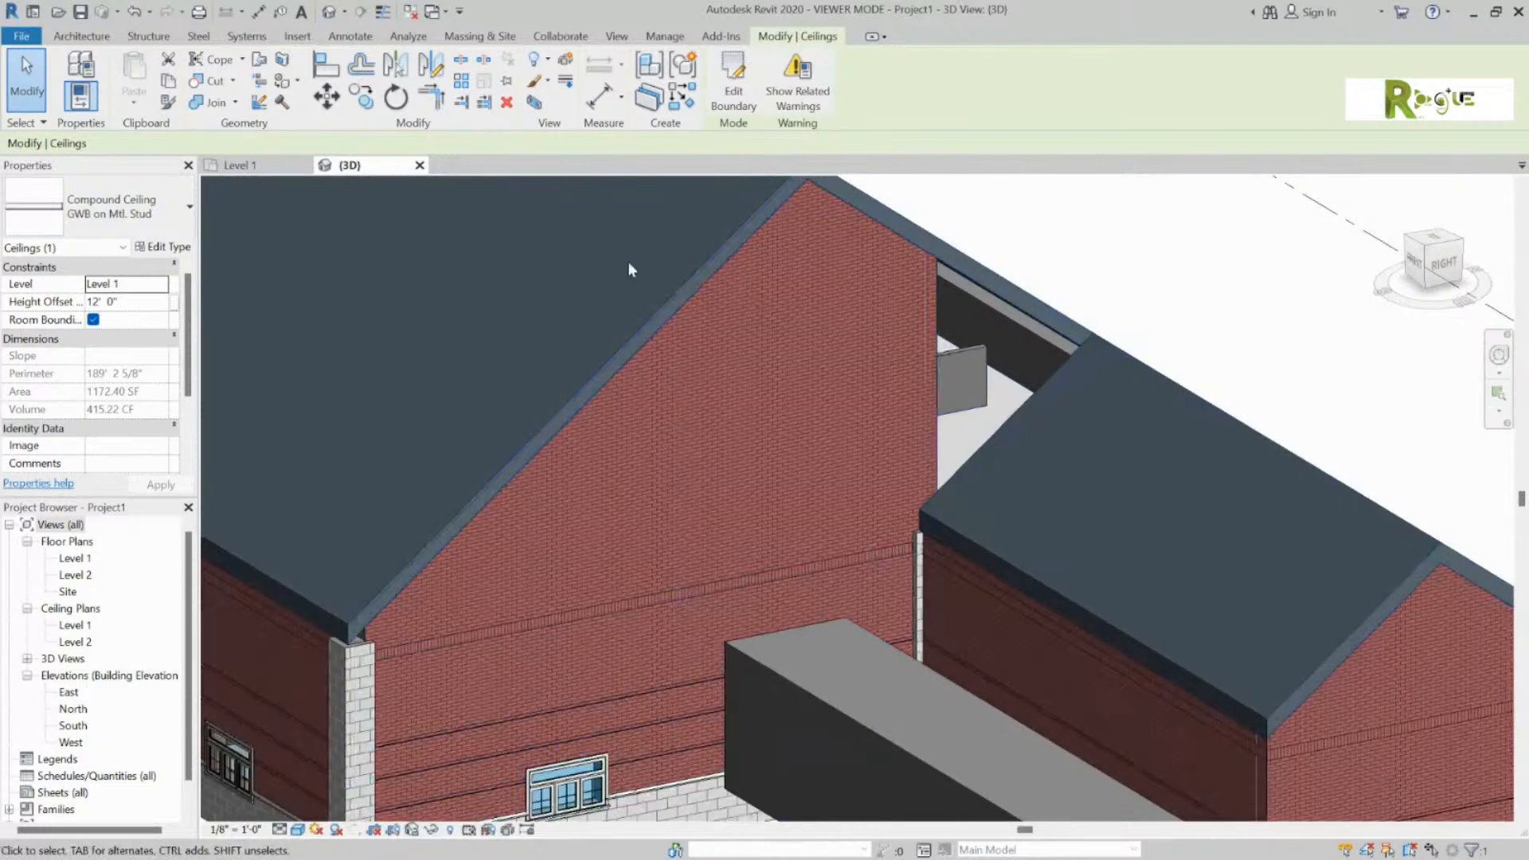
key(Escape)
click(613, 317)
scroll(613, 323, down, 2)
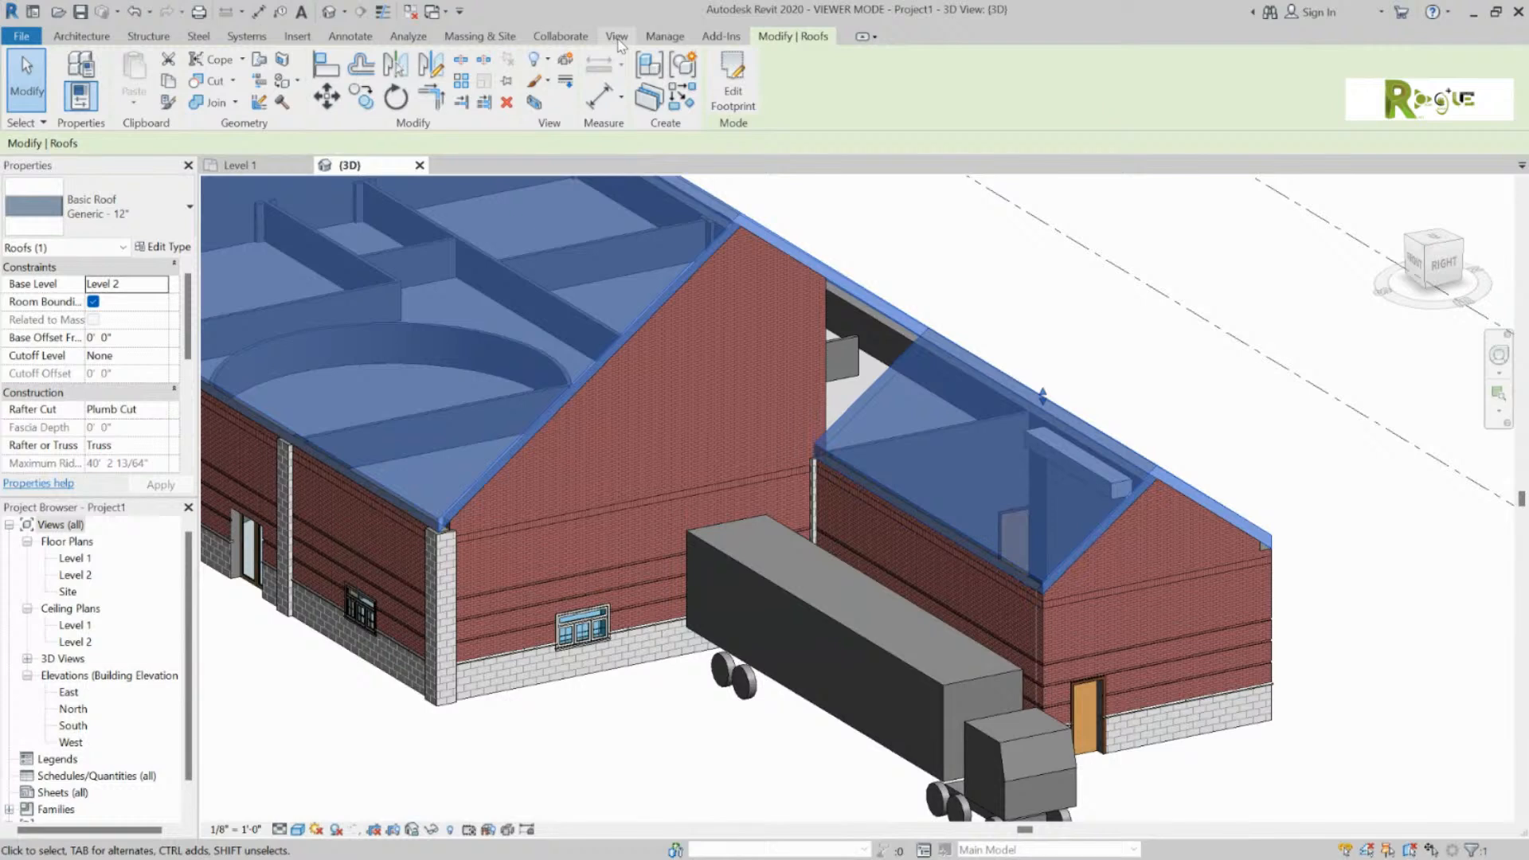
Step: Crop the 3D view with a section box around the roof and orbit to view it from below
click(542, 104)
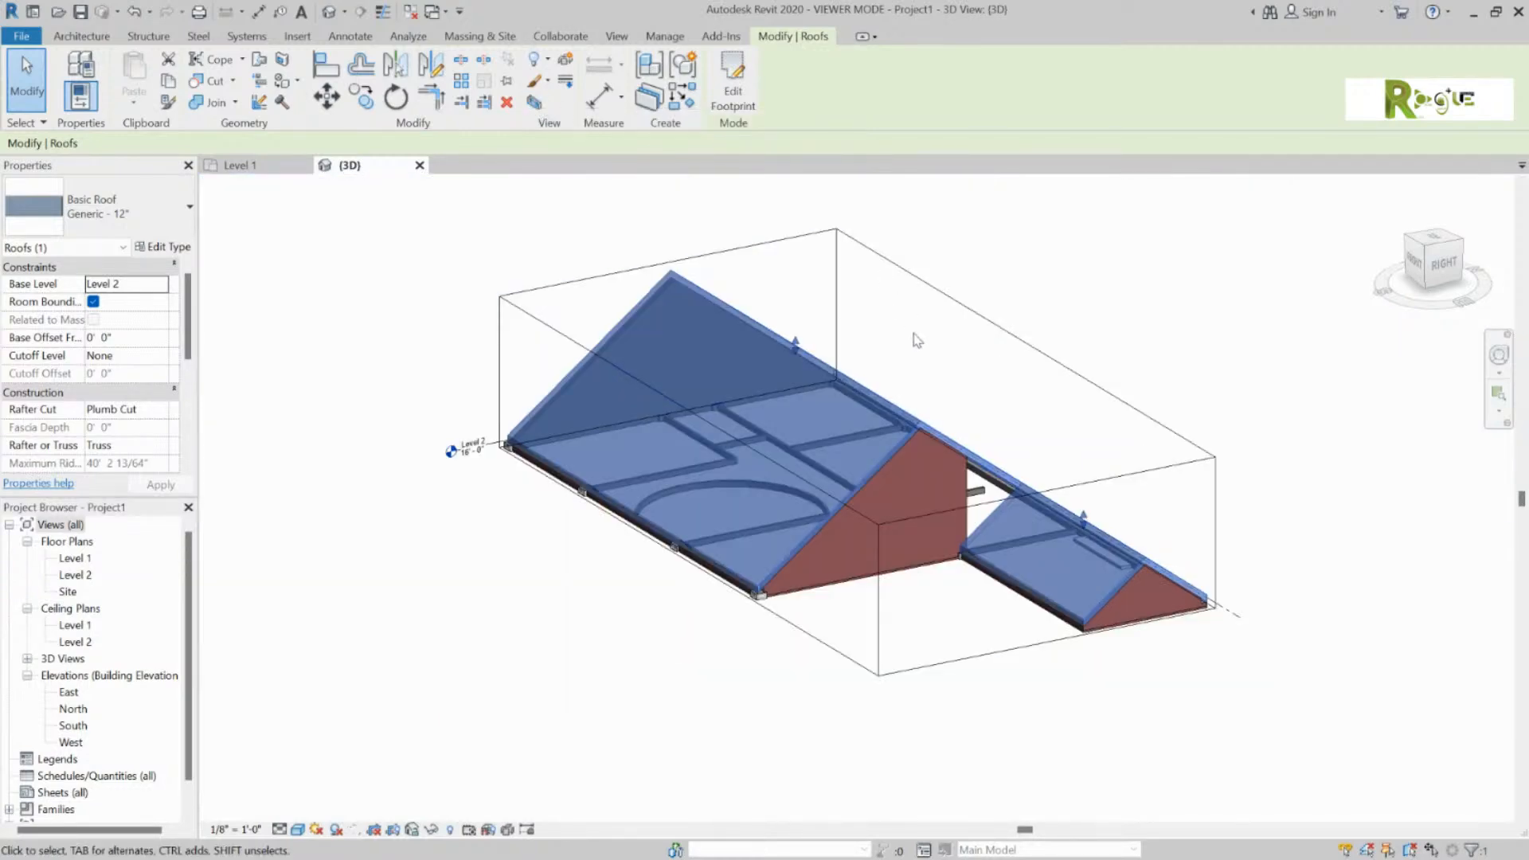
click(1009, 365)
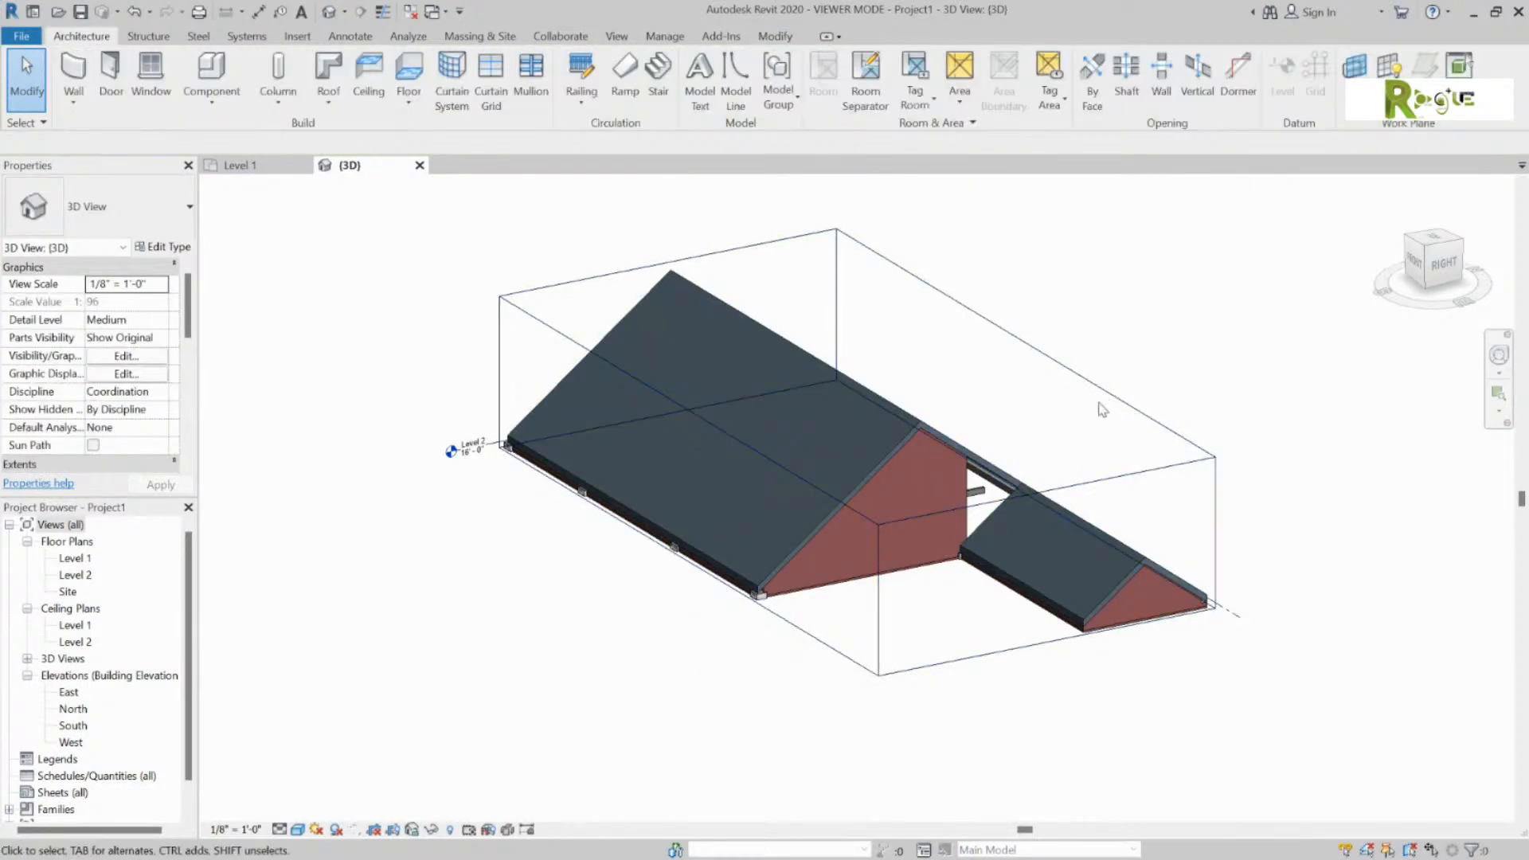
shift+middle_drag(1012, 442, 149, 236)
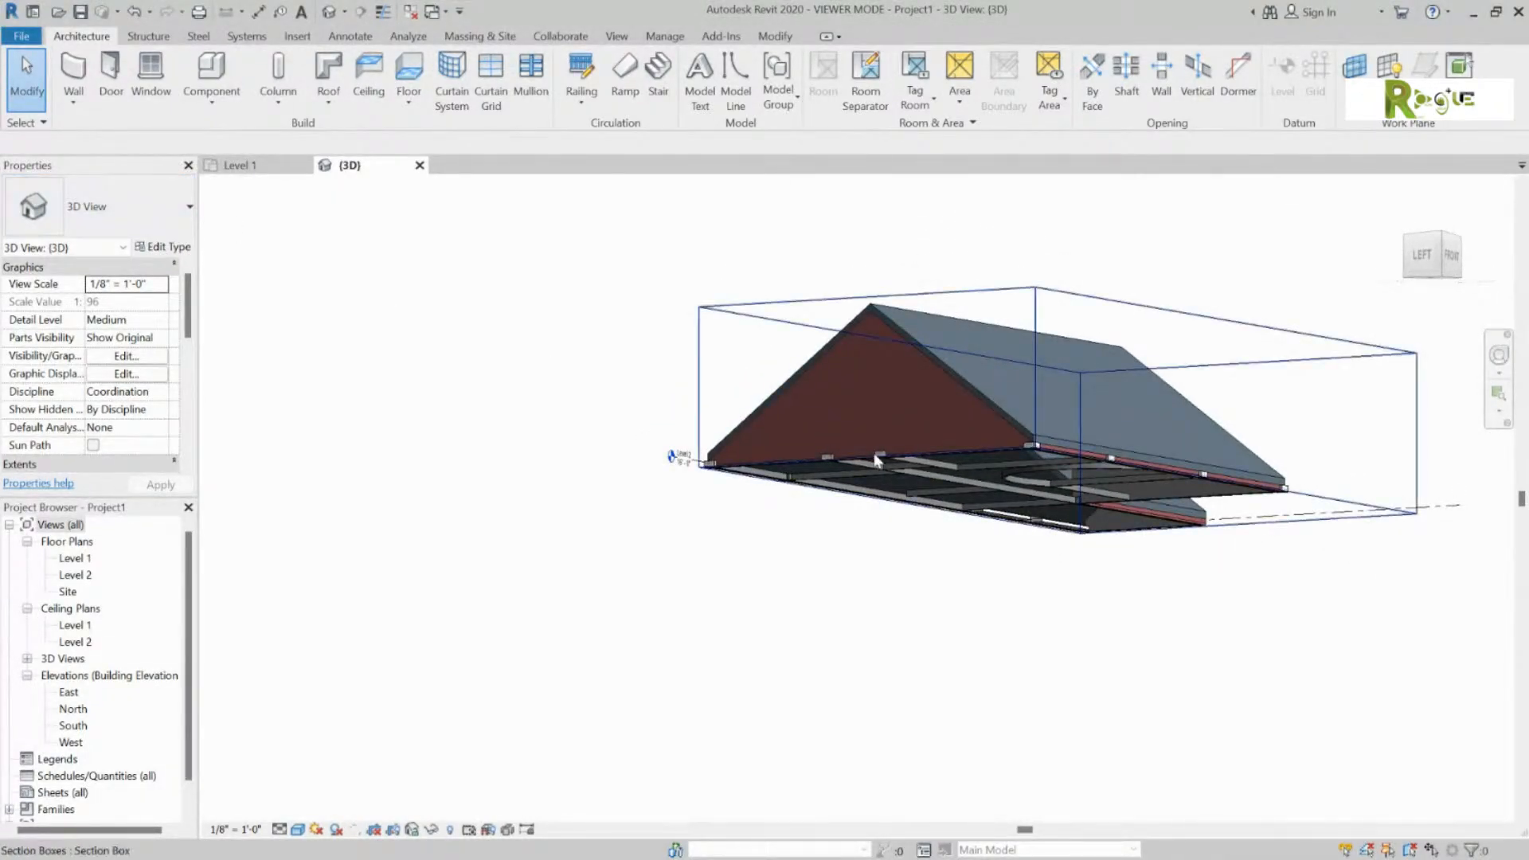
shift+middle_drag(1030, 574, 741, 289)
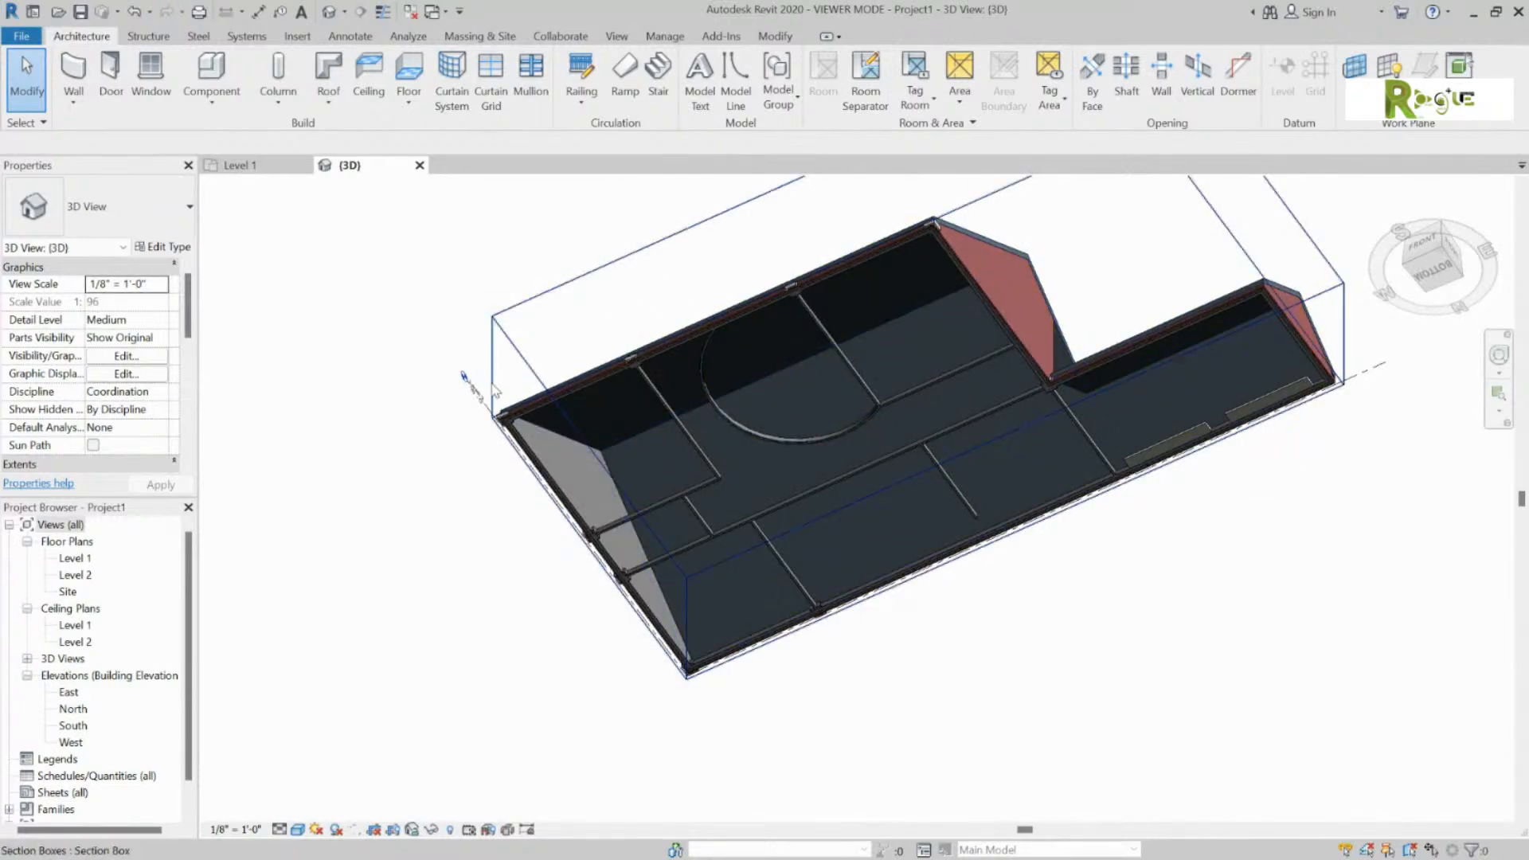
Step: Drag the section box faces down to expose the Level 1 rooms, then orbit over the interior
click(494, 390)
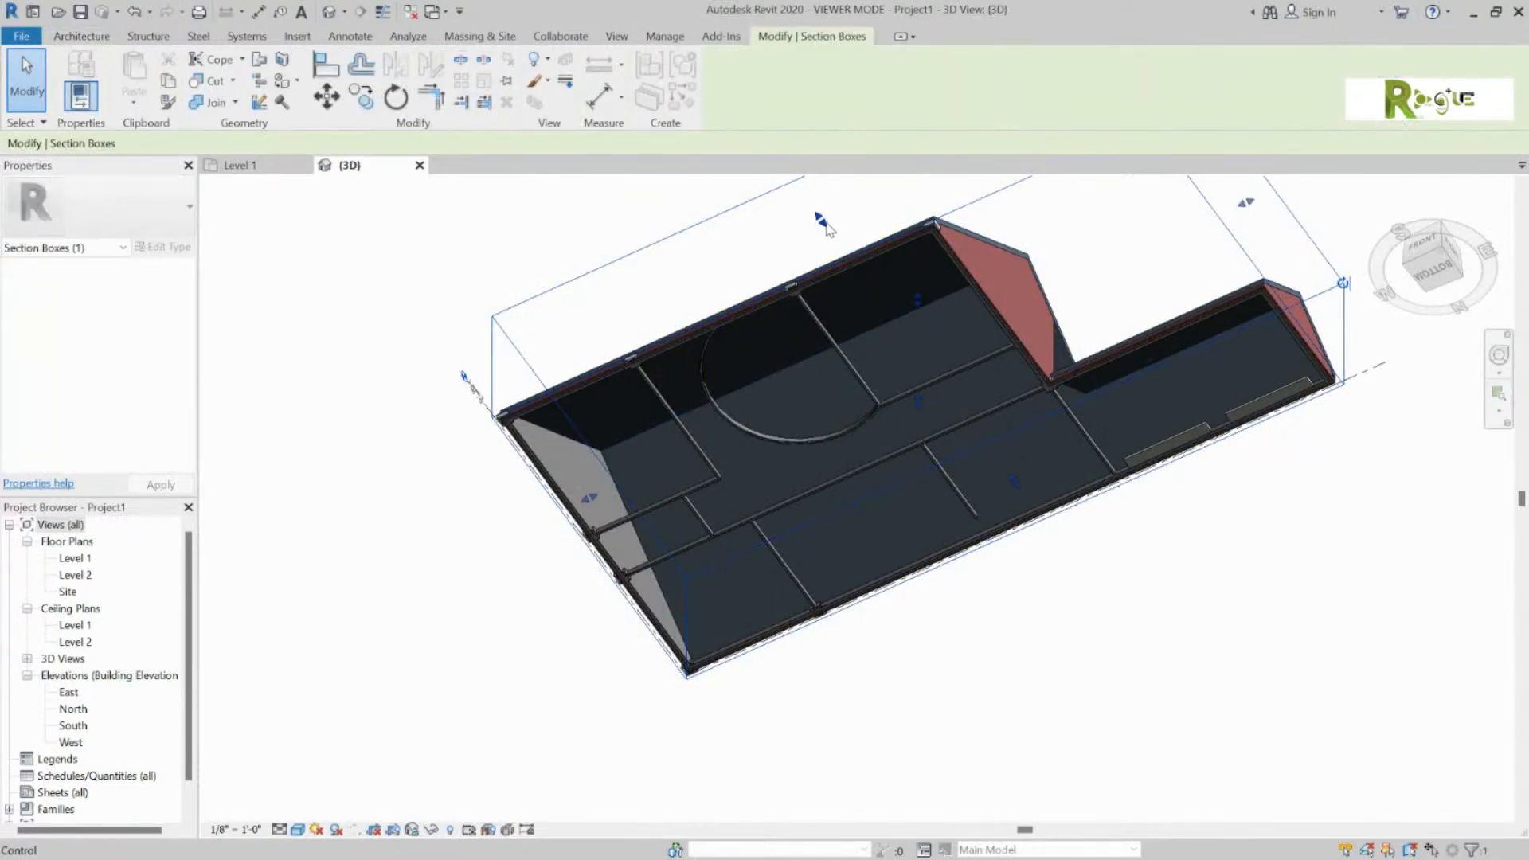
drag(826, 224, 820, 222)
drag(917, 304, 918, 231)
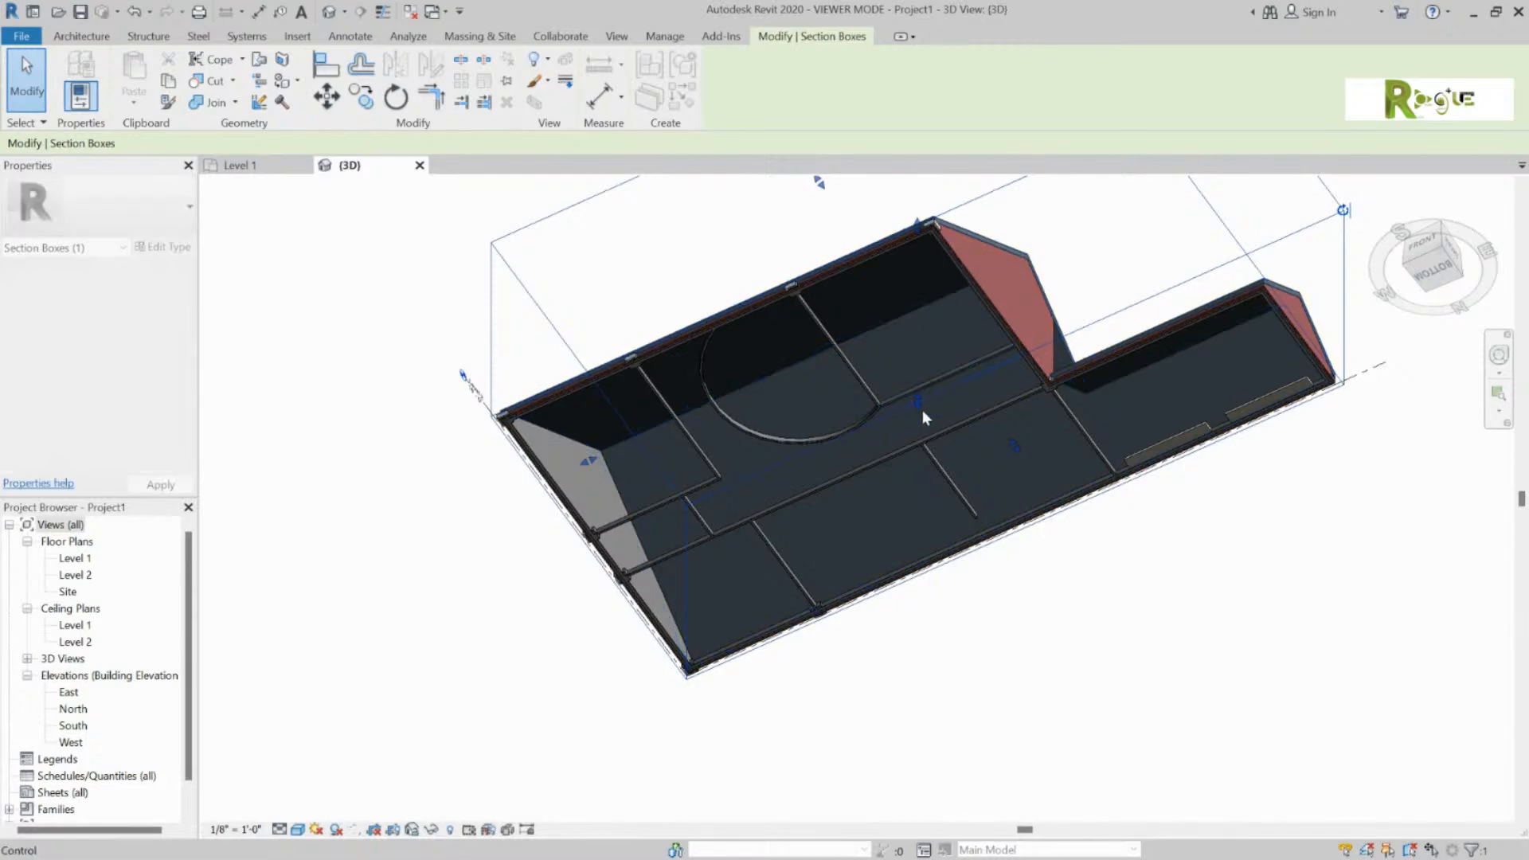
drag(918, 405, 914, 519)
shift+middle_drag(915, 516, 1338, 366)
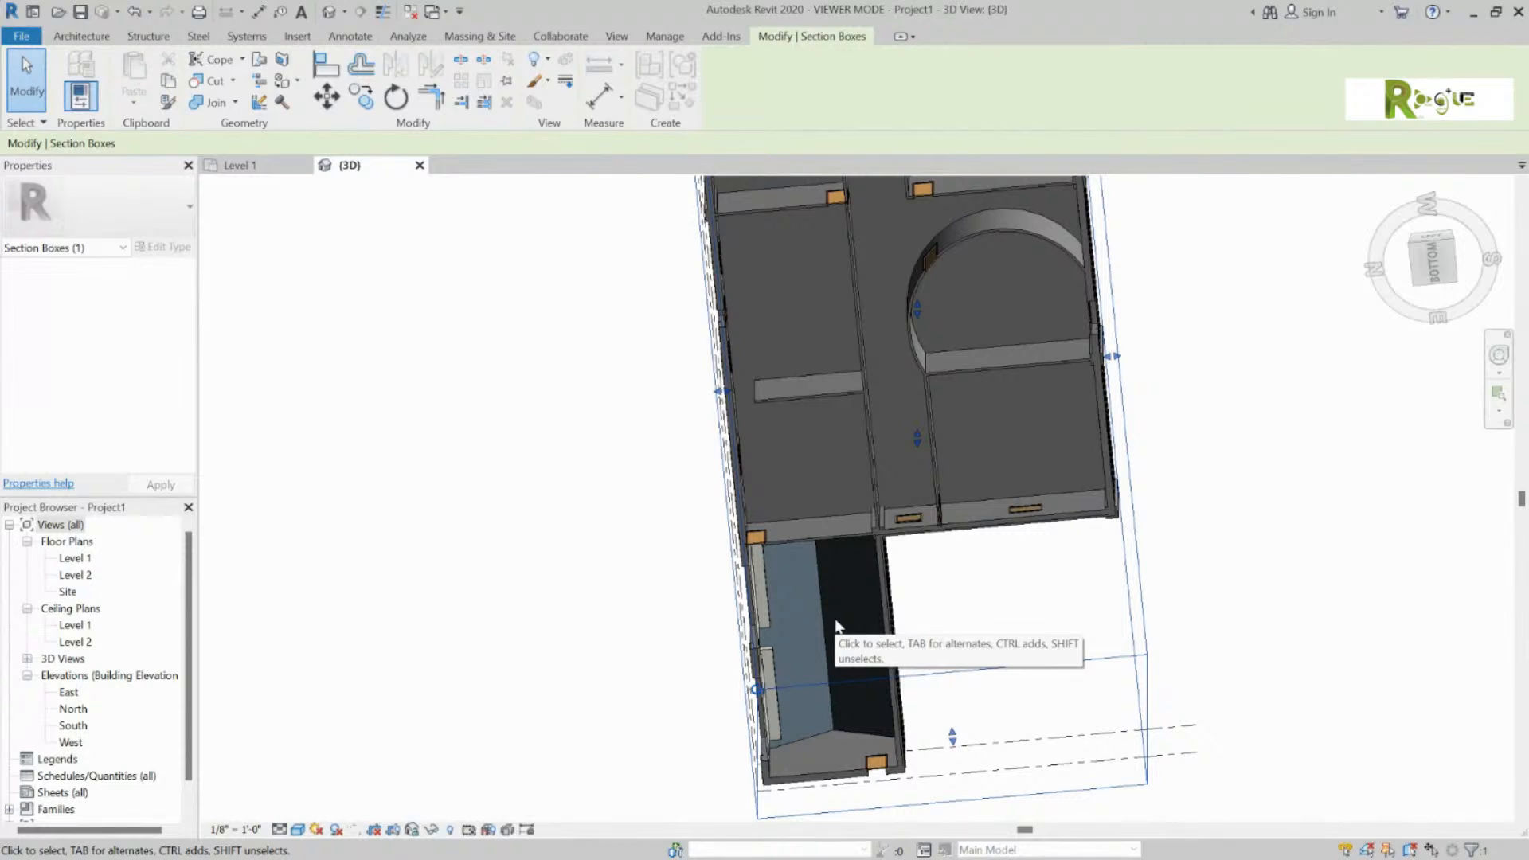
shift+middle_drag(929, 370, 603, 389)
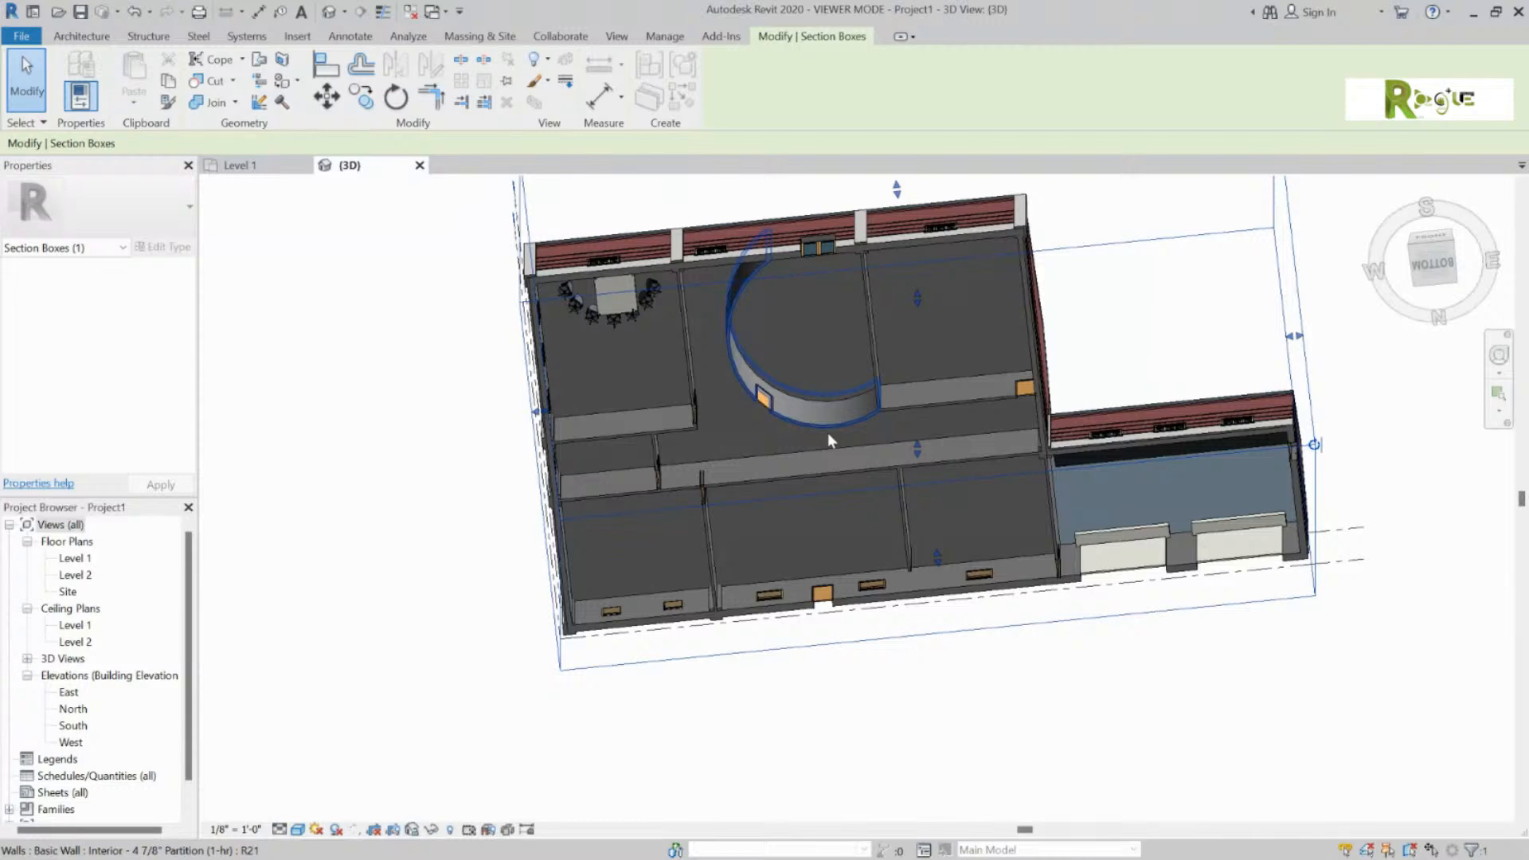
click(495, 461)
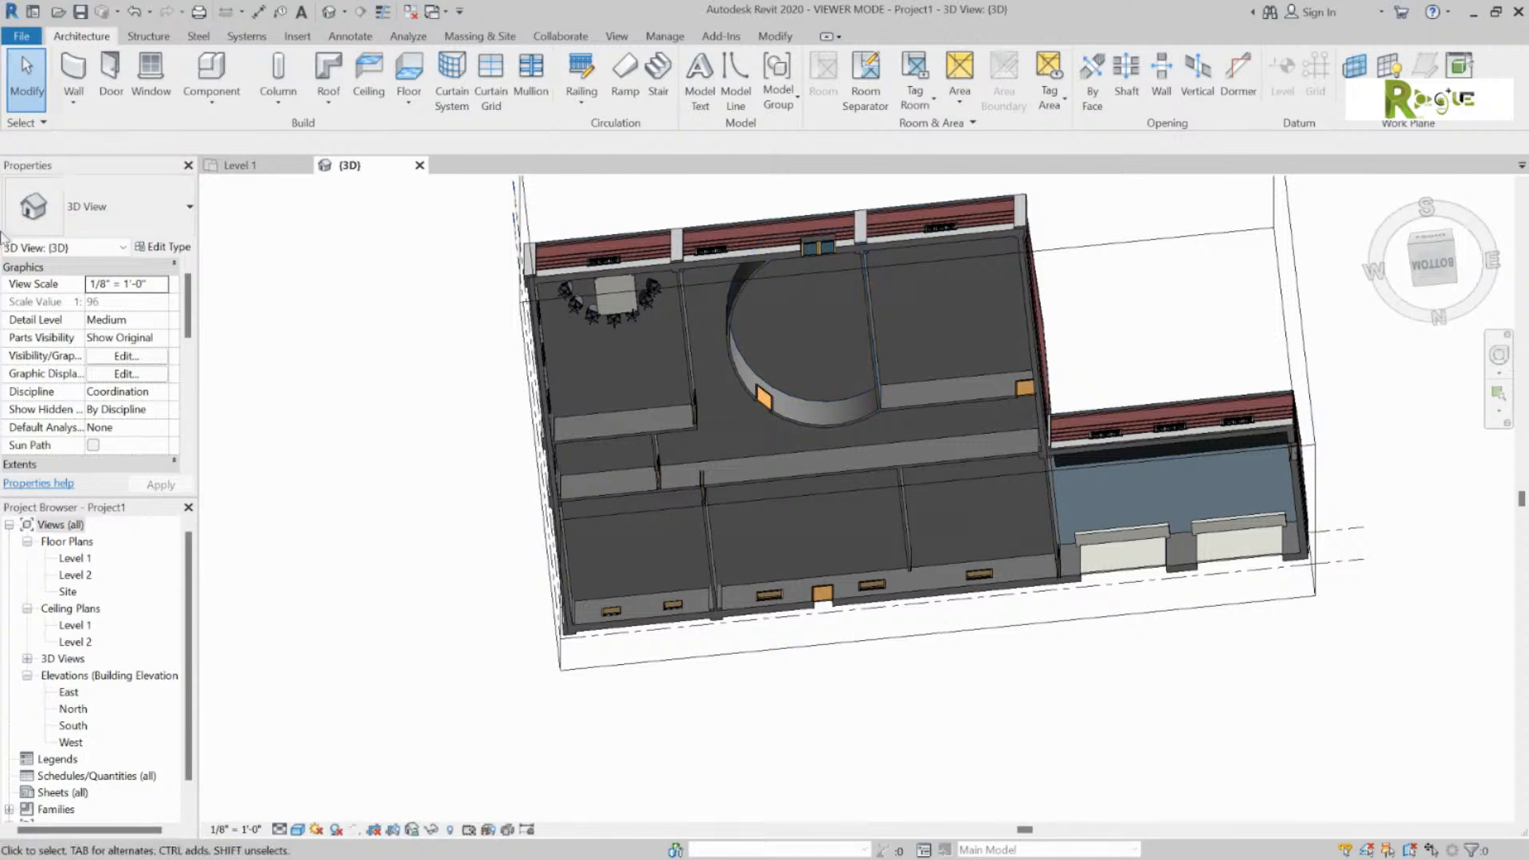
click(190, 208)
click(190, 209)
scroll(98, 647, down, 2)
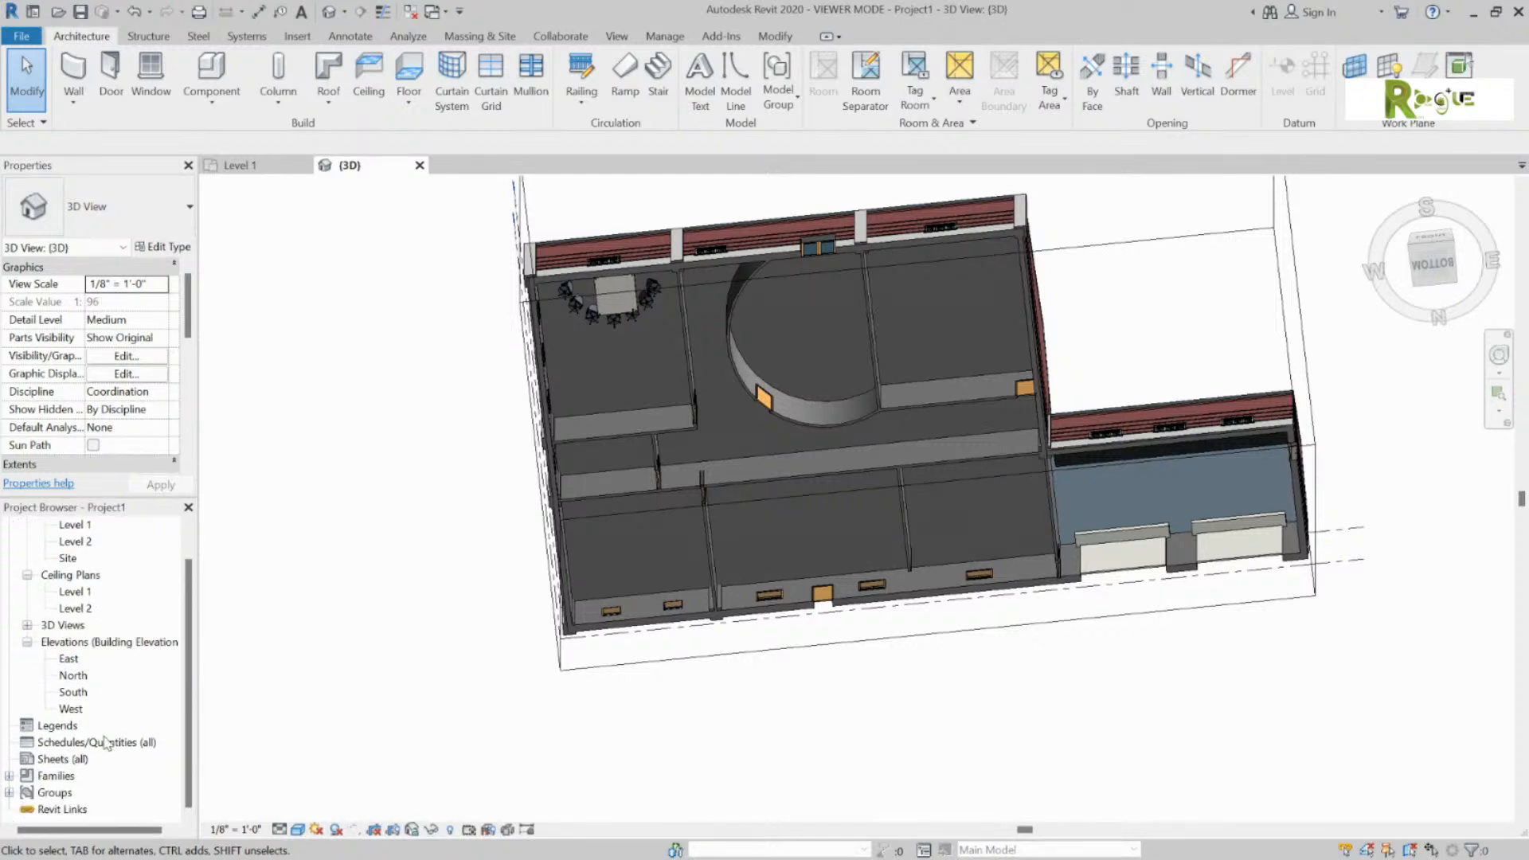
scroll(105, 742, up, 2)
scroll(96, 369, down, 5)
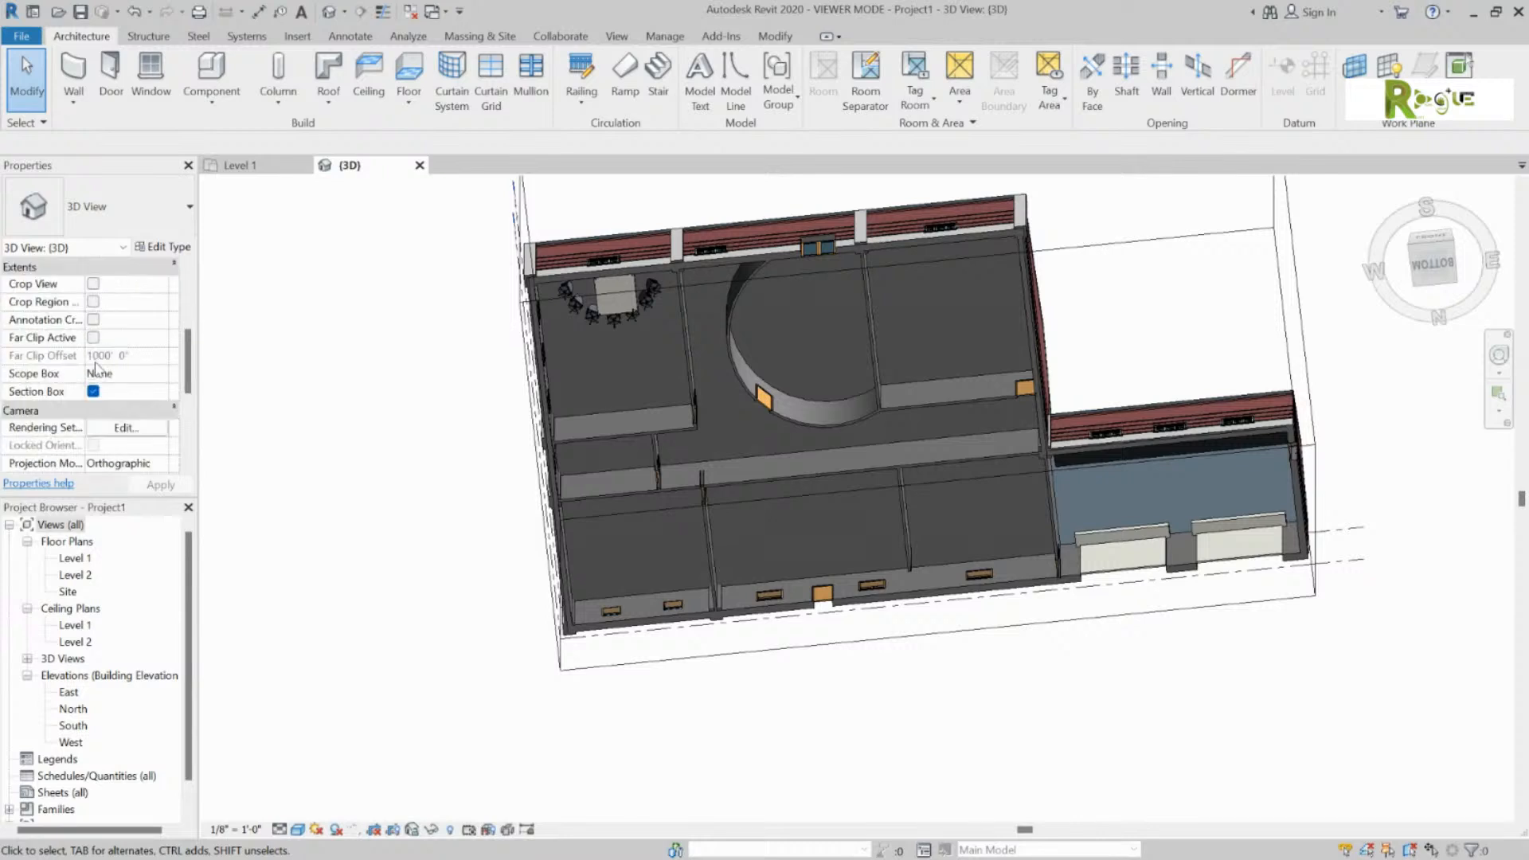
scroll(96, 369, down, 5)
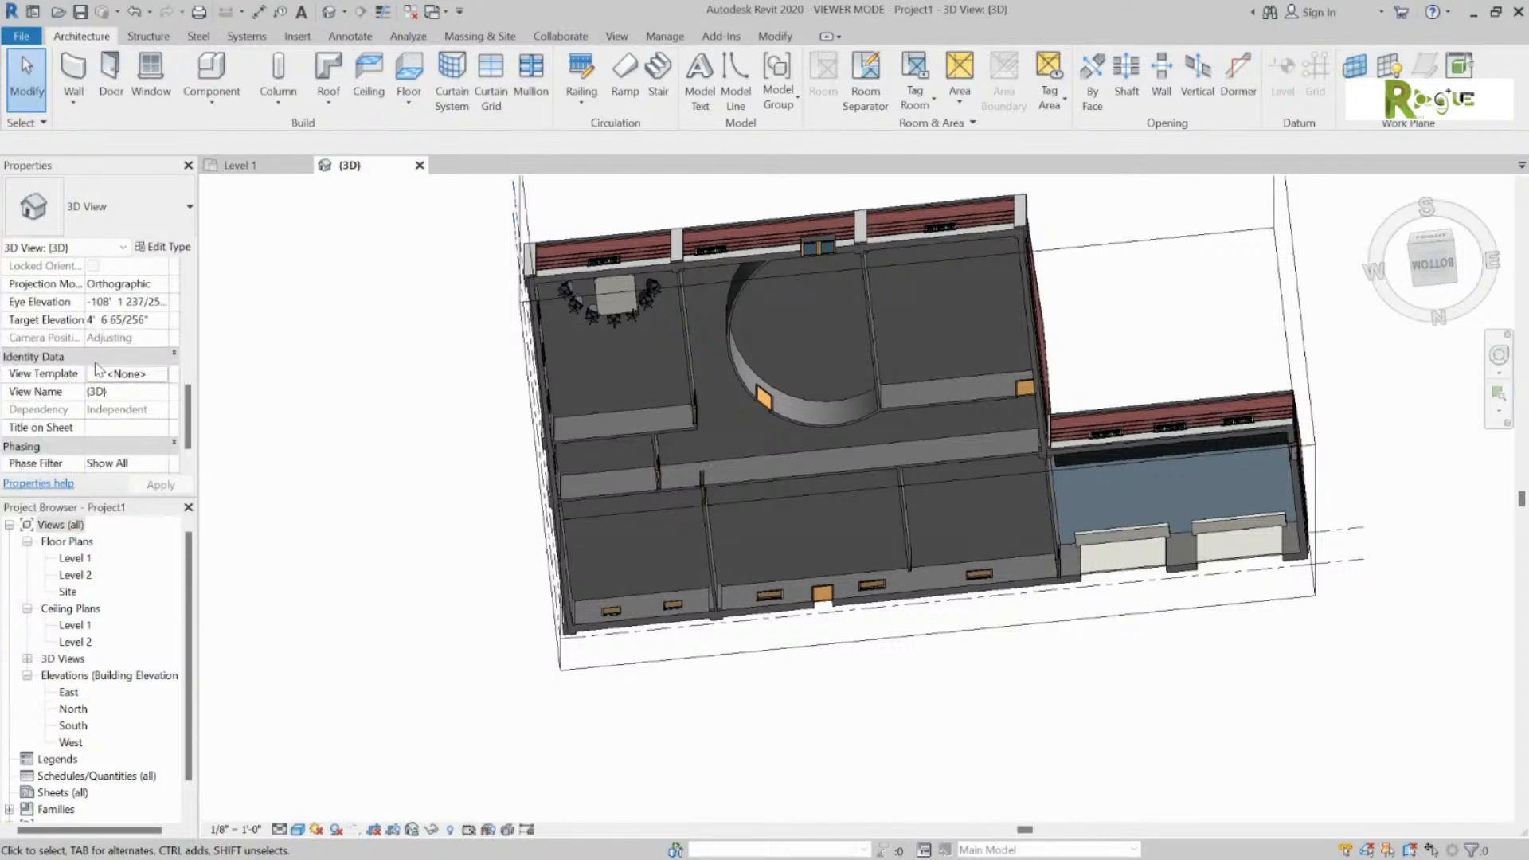
scroll(96, 369, down, 3)
scroll(119, 434, up, 6)
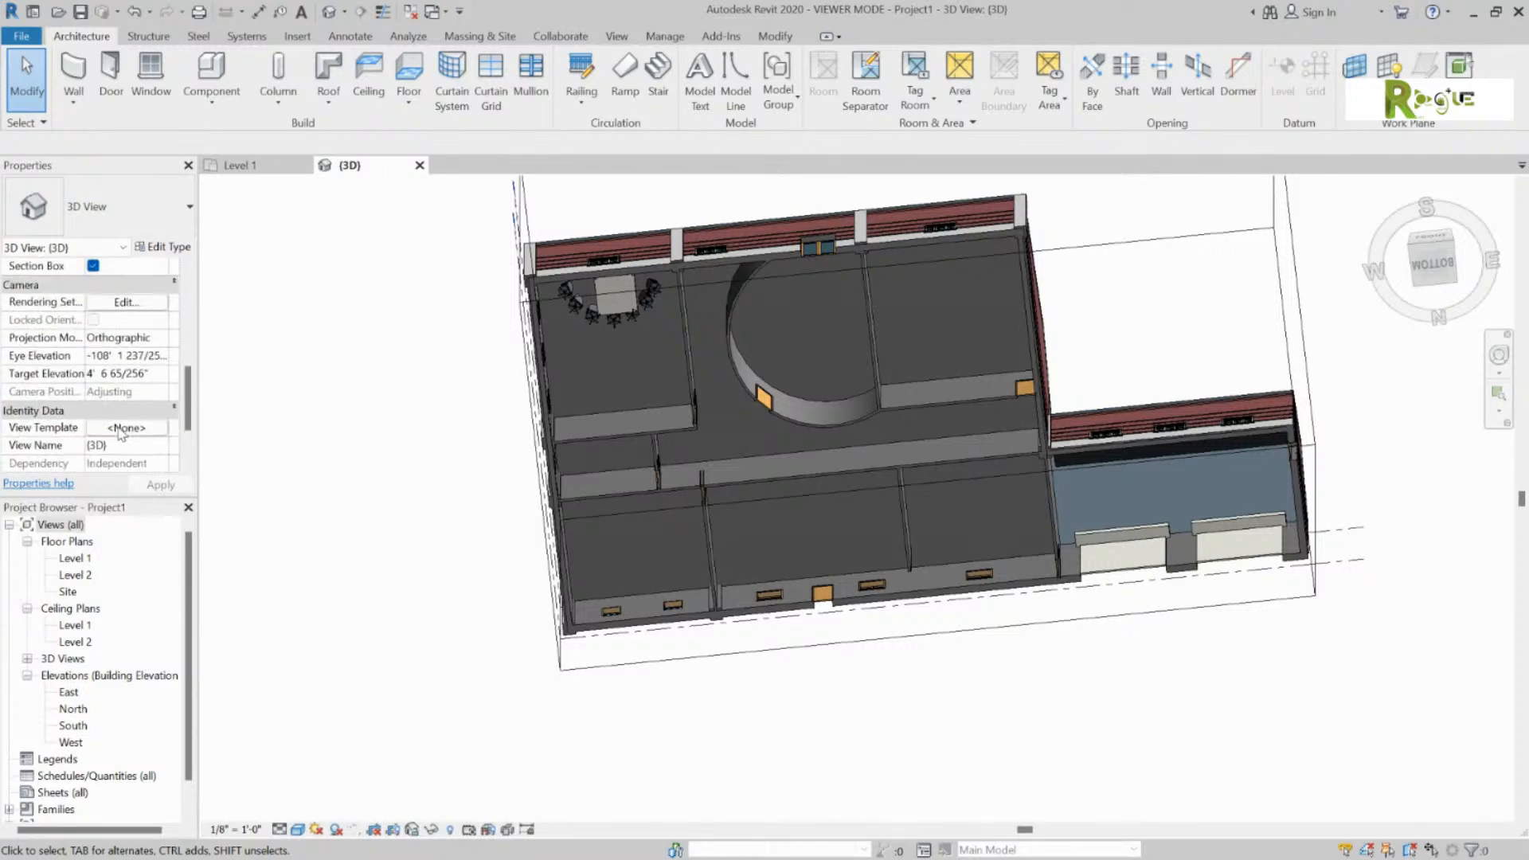
scroll(120, 434, up, 3)
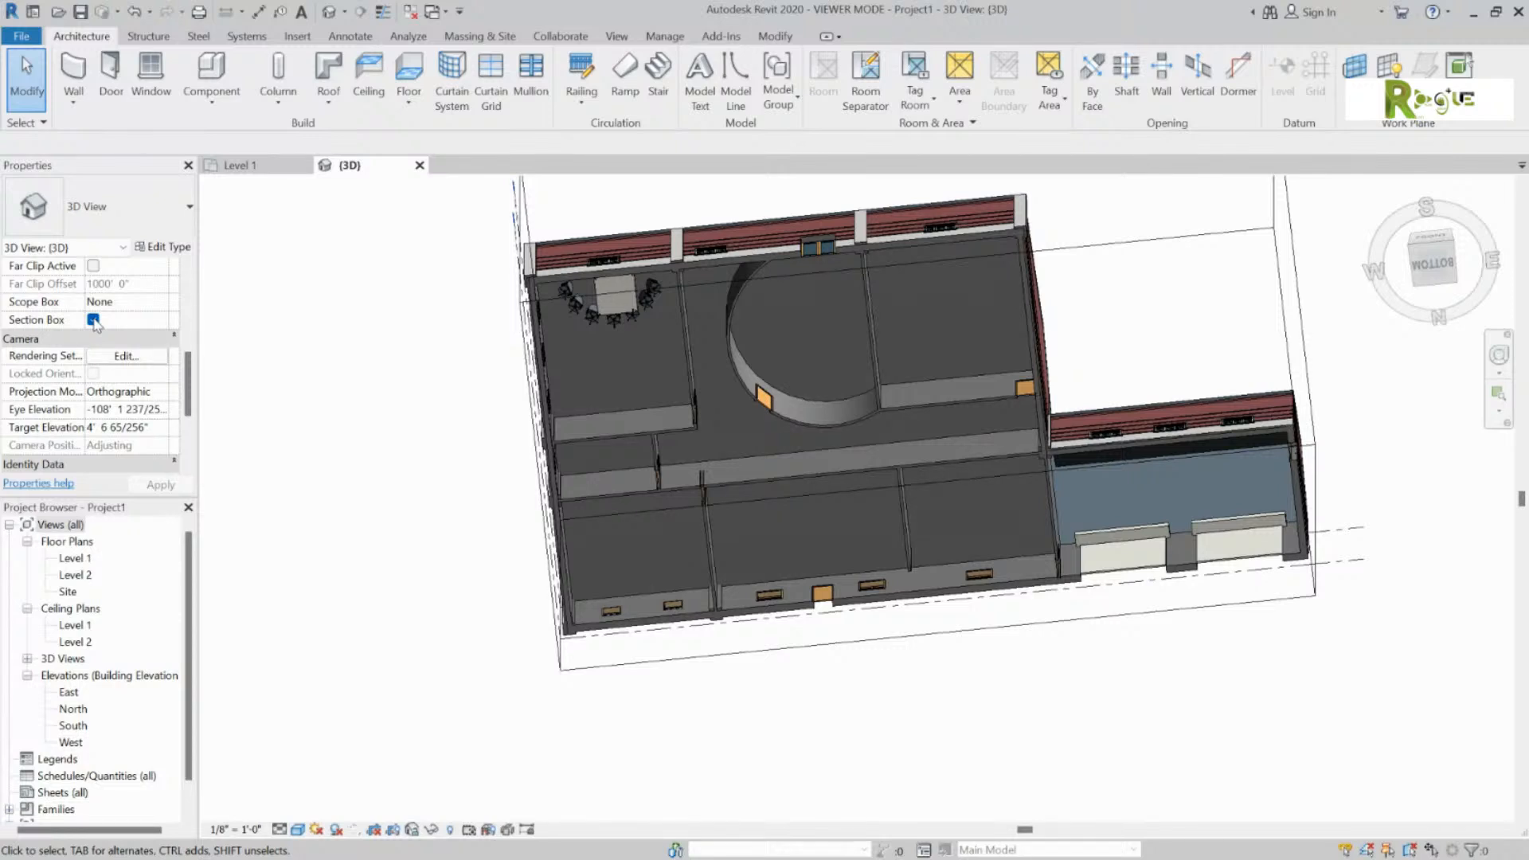
Step: Turn off the section box, orbit the full model, then return to Level 1 with the Floor dropdown
click(94, 319)
click(371, 372)
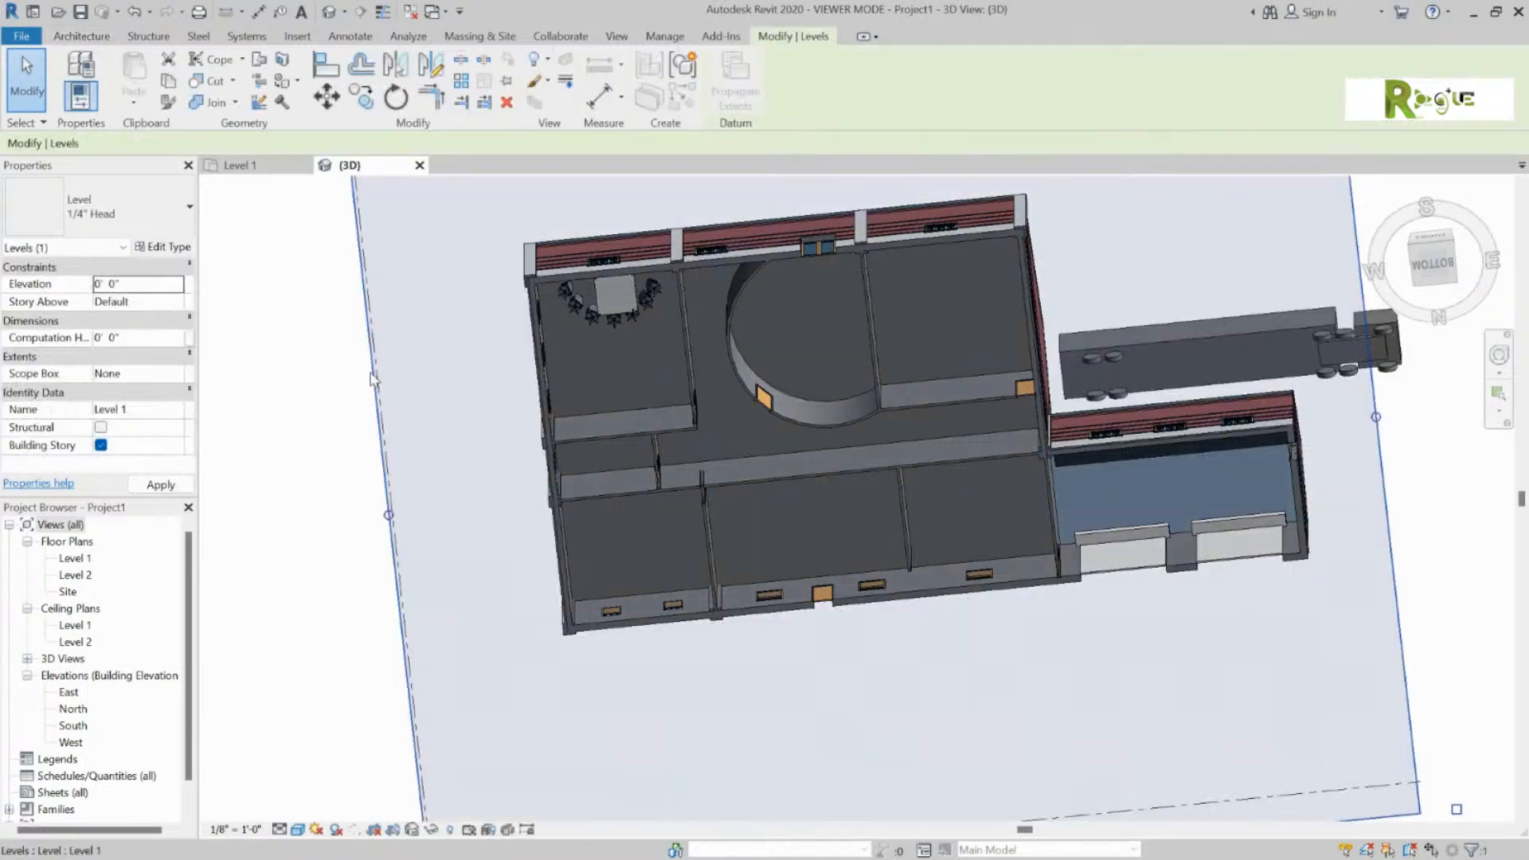
click(319, 386)
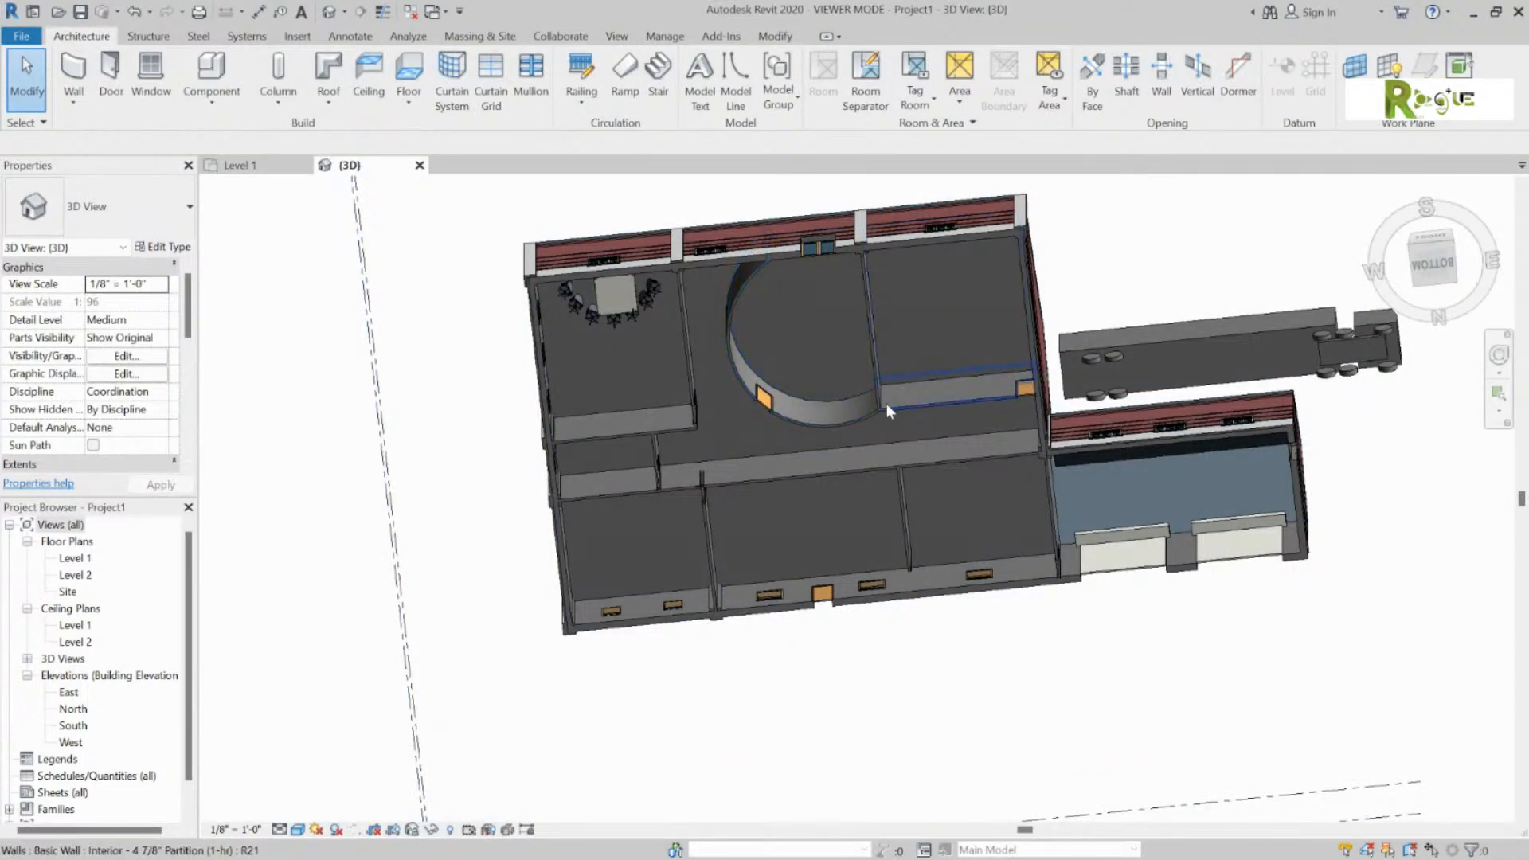
shift+middle_drag(893, 419, 518, 486)
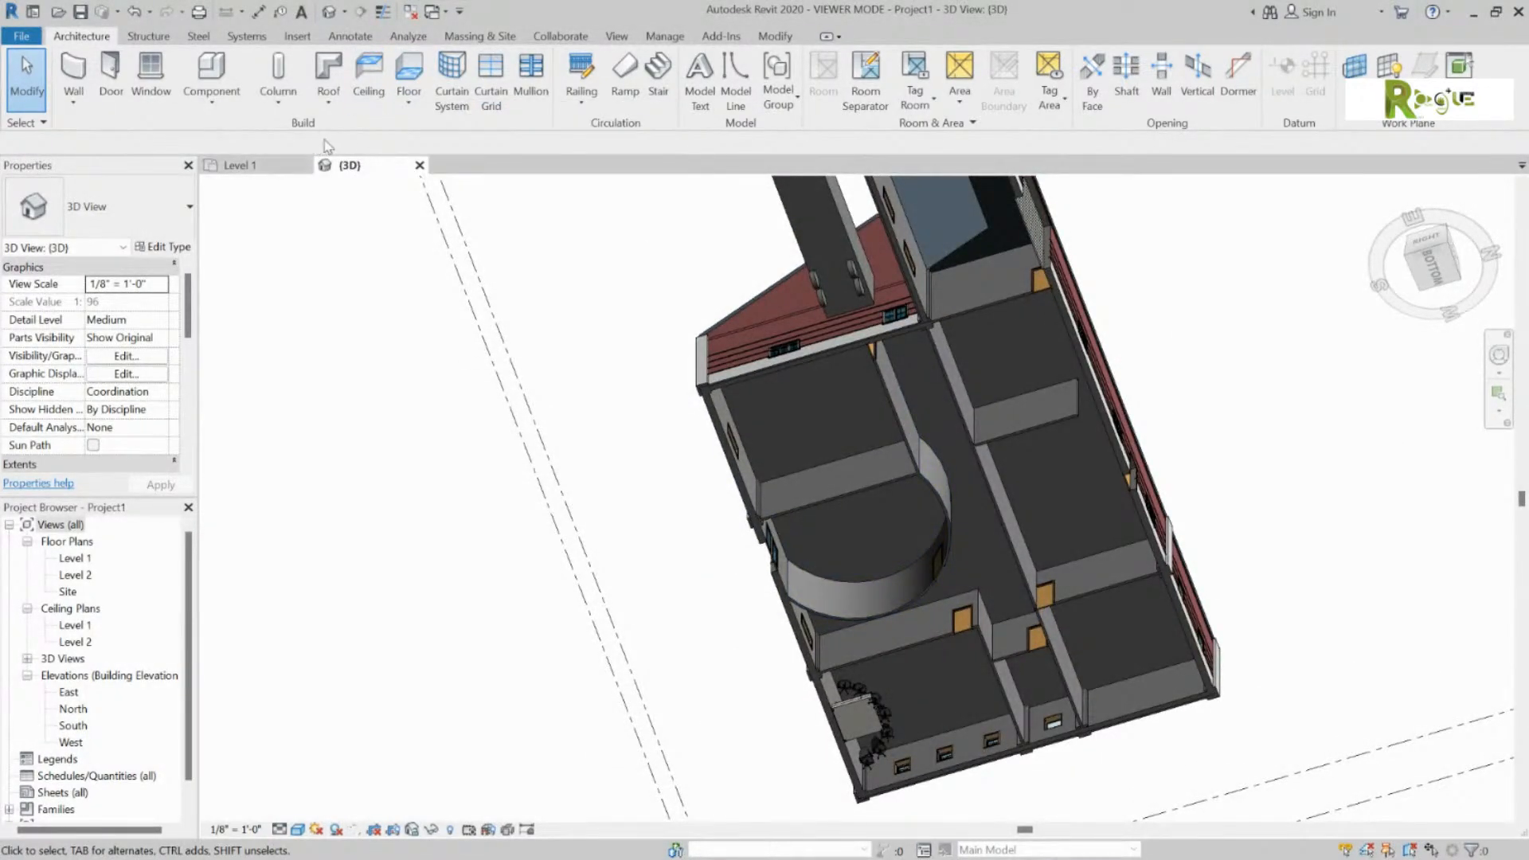
click(248, 168)
click(410, 103)
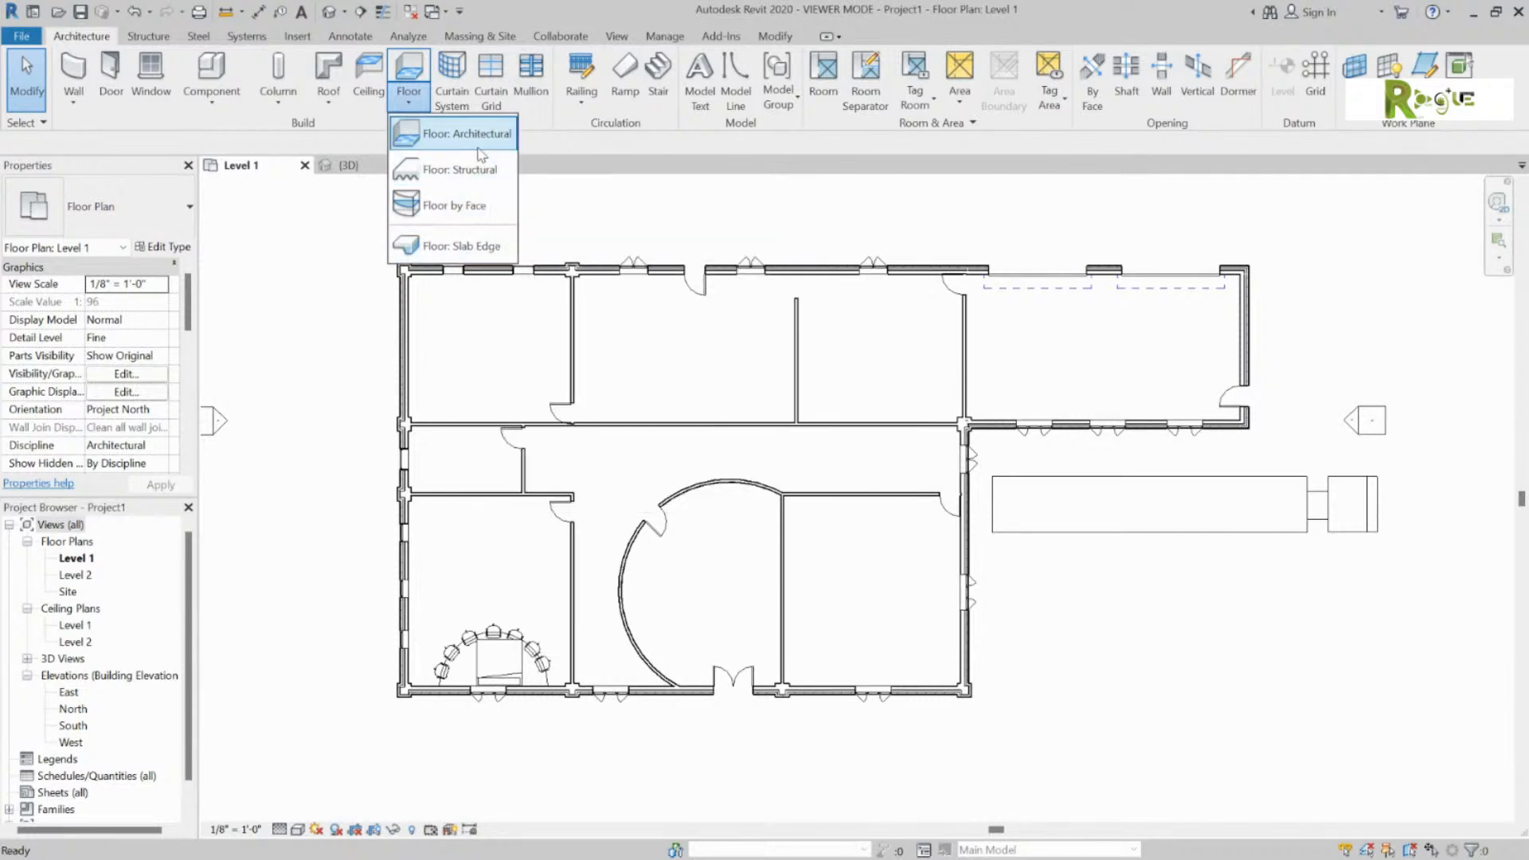
Step: Start a Floor: Architectural sketch with boundary lines along the Tab-selected chain of exterior walls
click(435, 134)
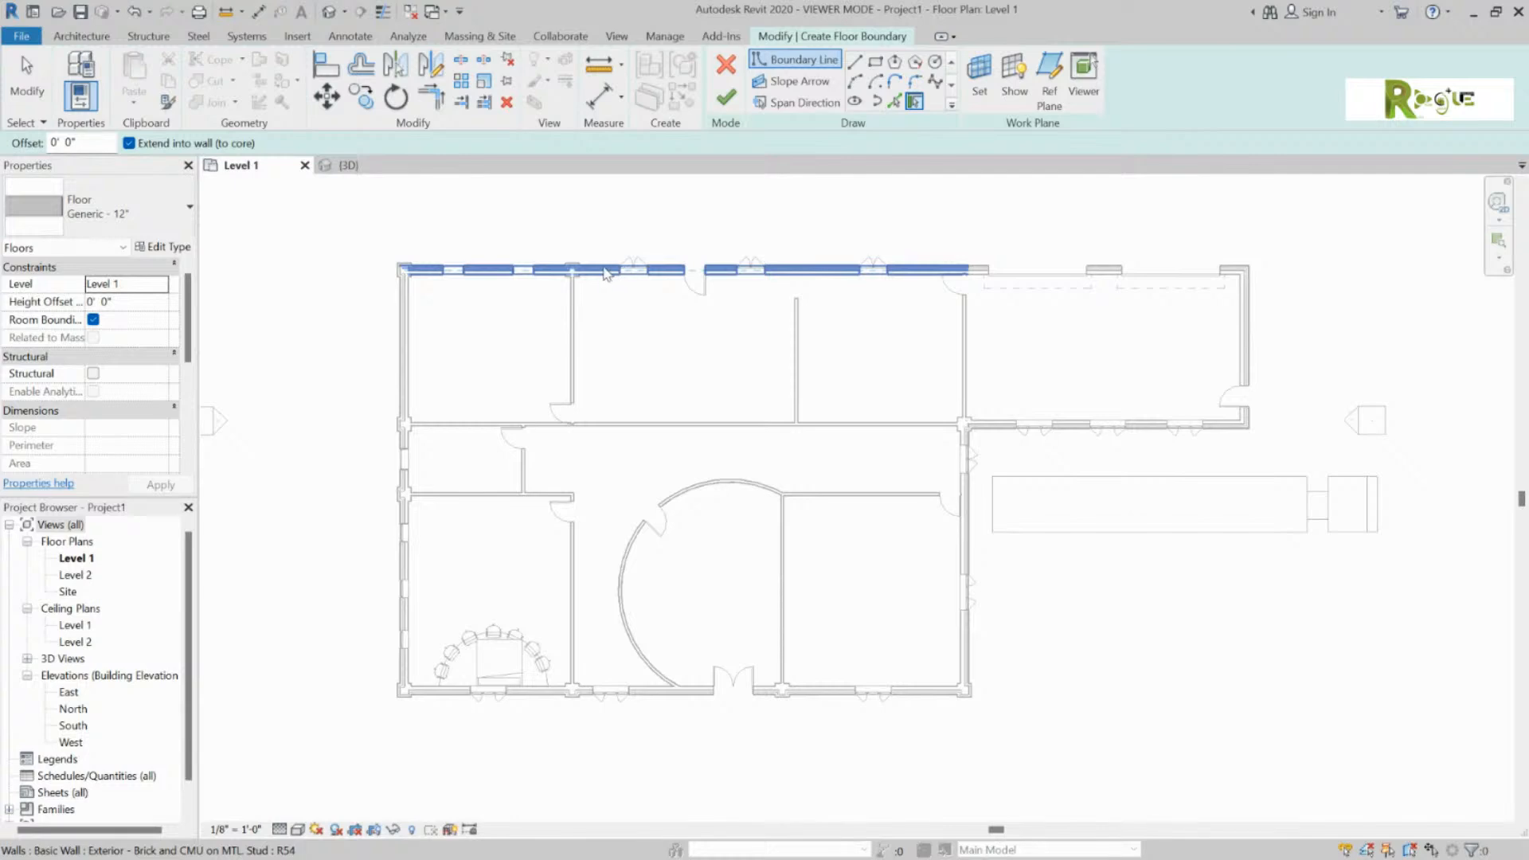
key(Tab)
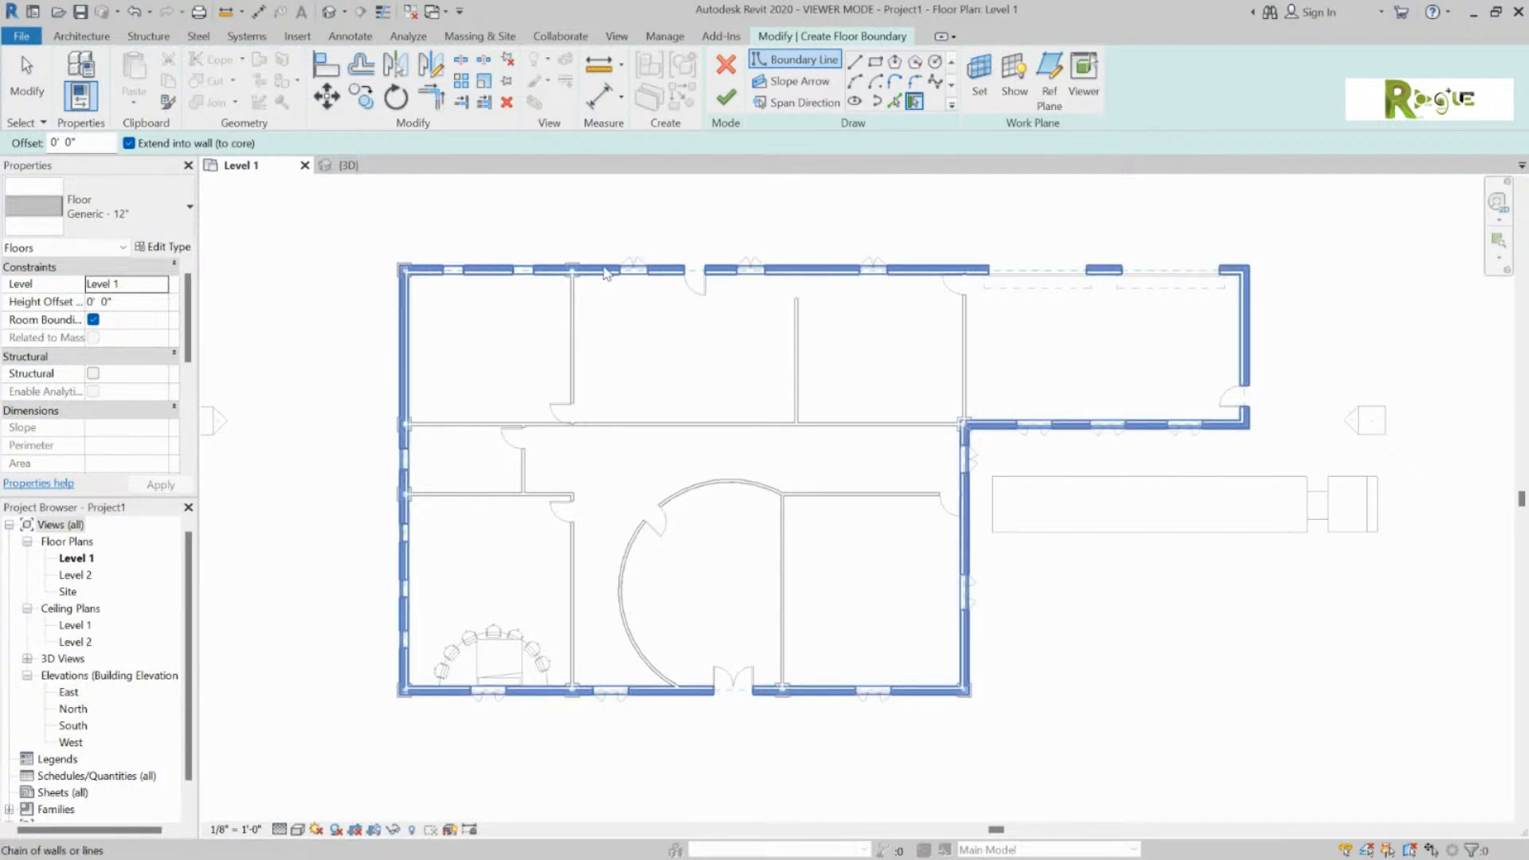
click(605, 273)
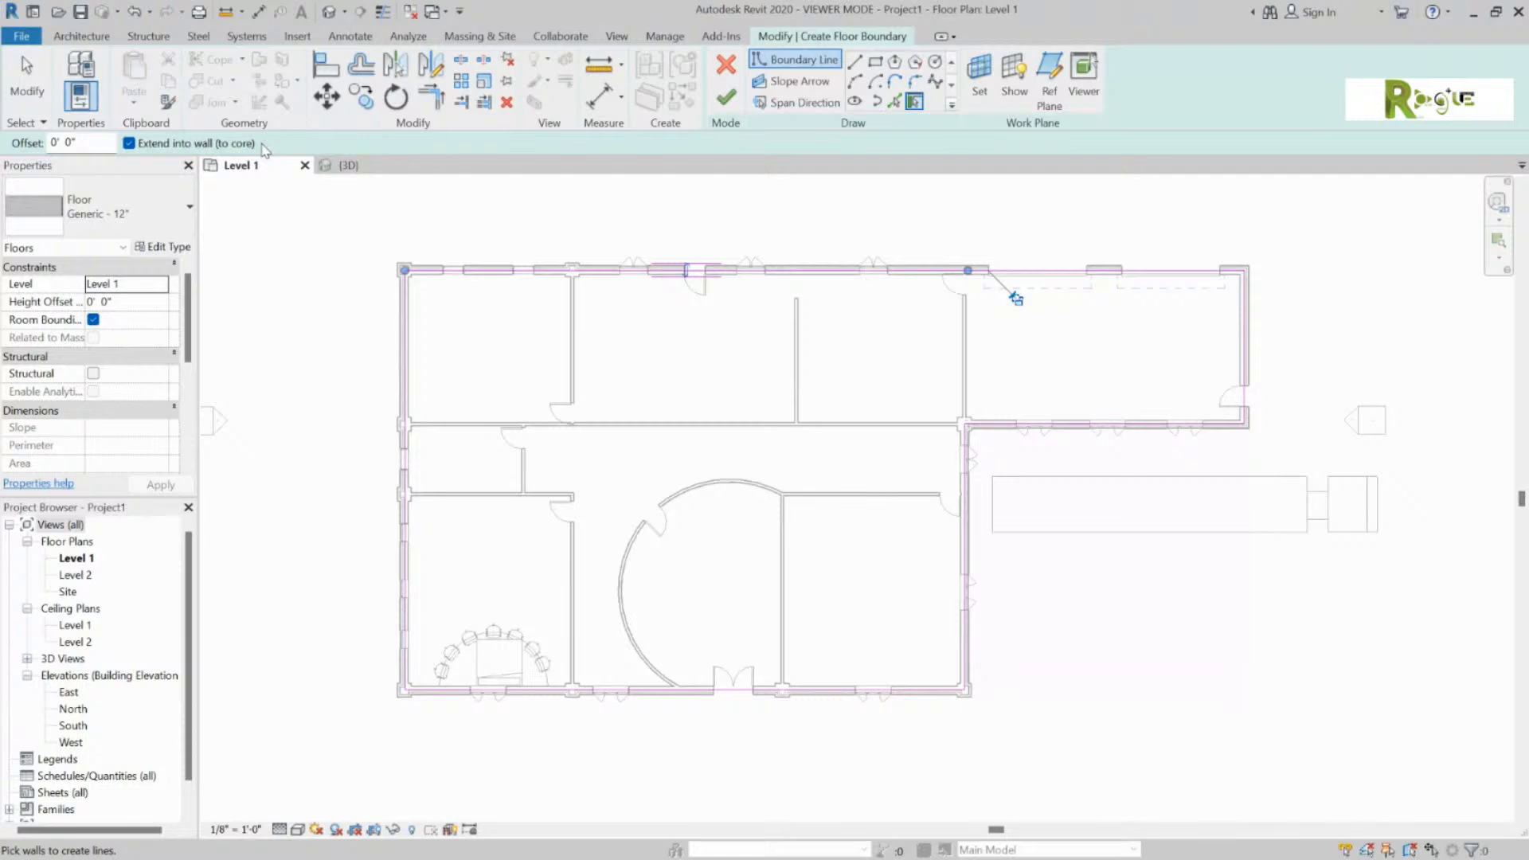
Step: Select the top floor boundary line and test flipping it between wall faces, leaving it unchanged
key(Escape)
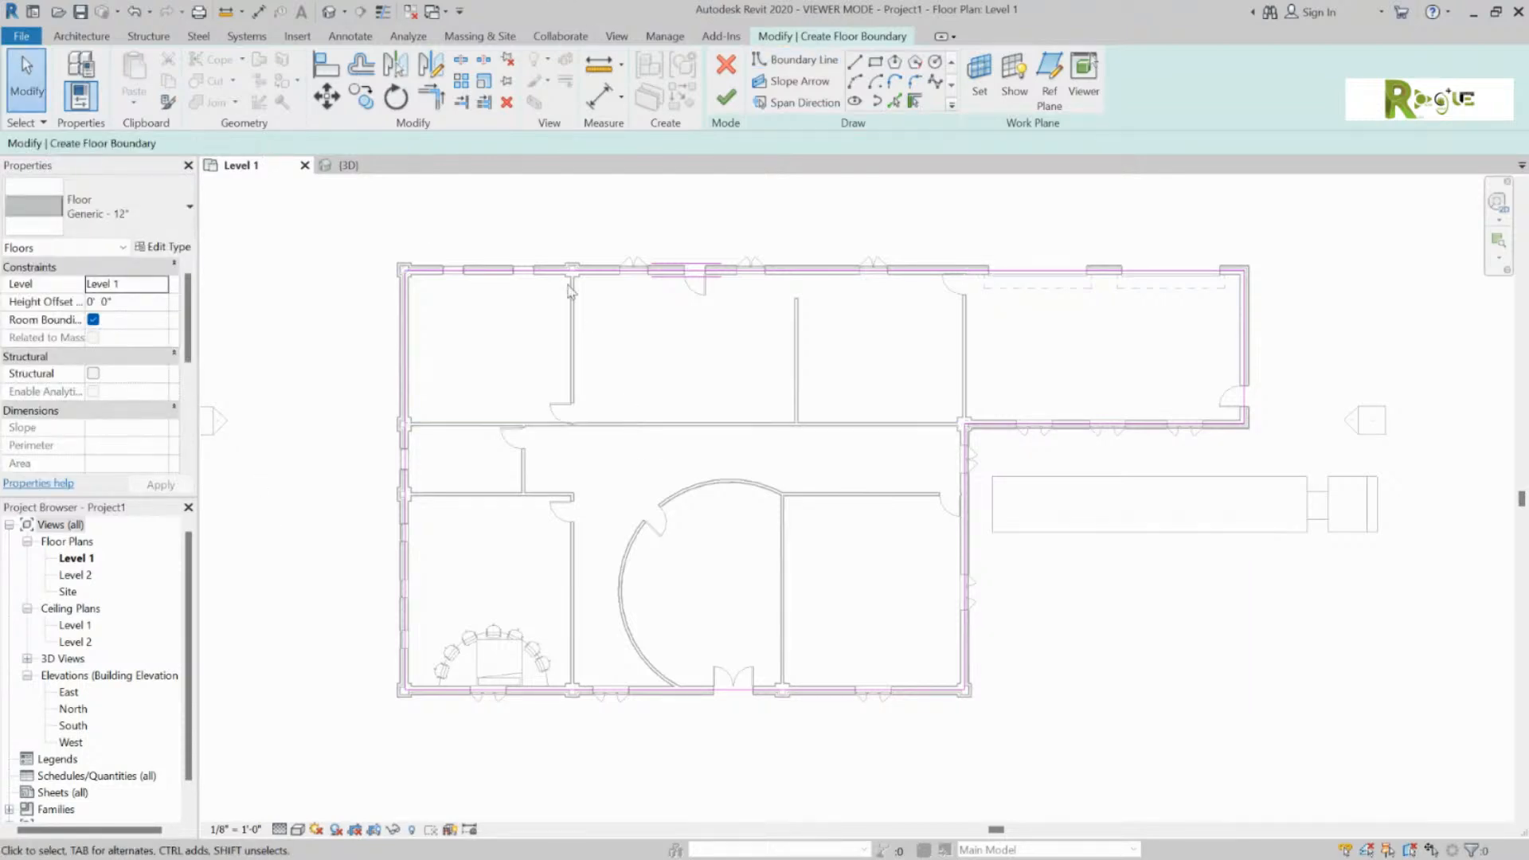
scroll(570, 291, up, 8)
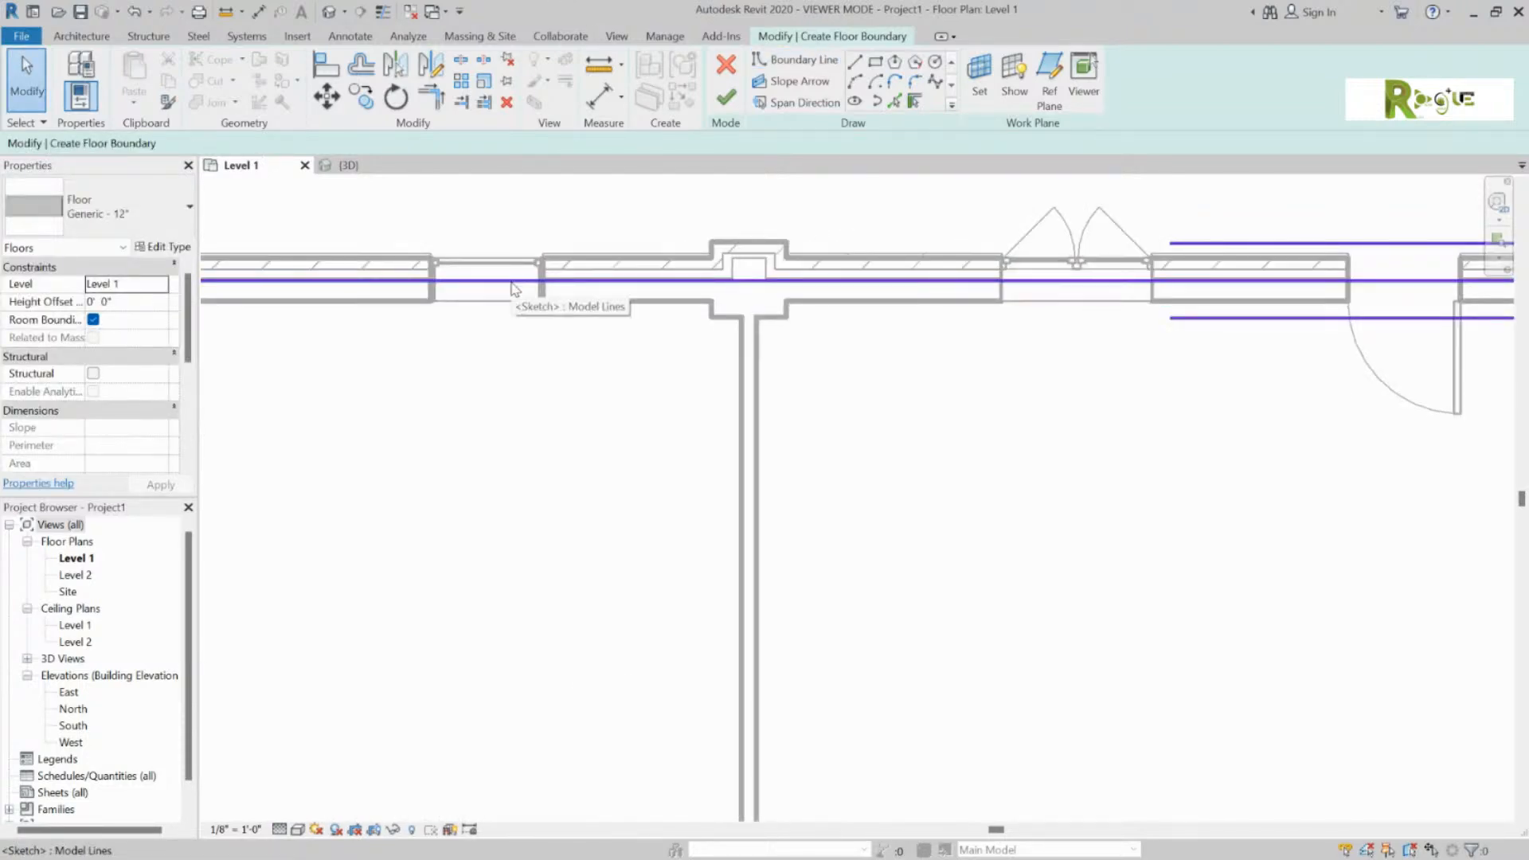
click(513, 283)
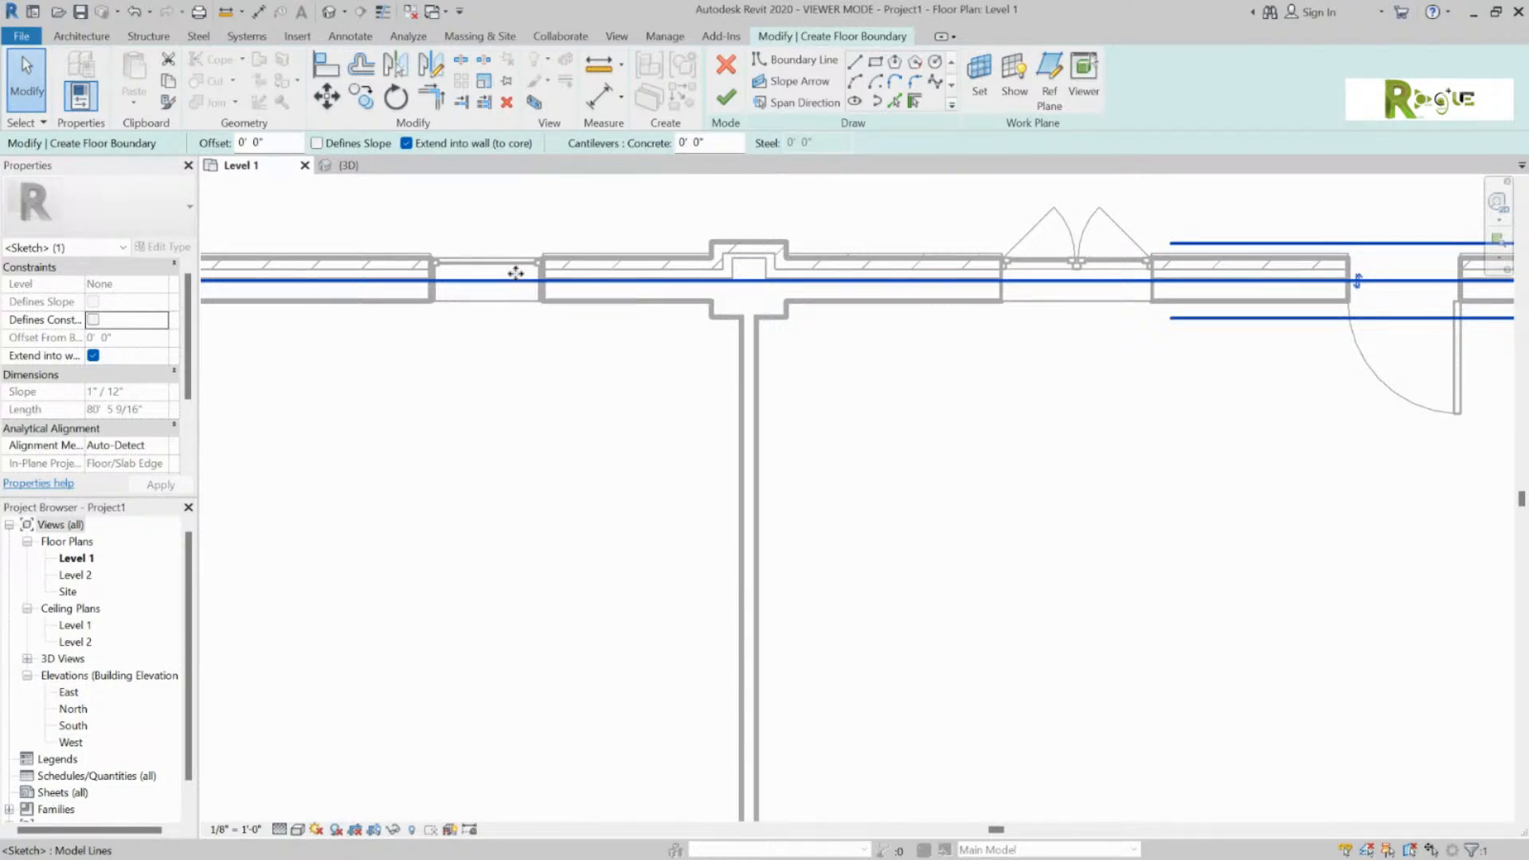
scroll(516, 279, down, 2)
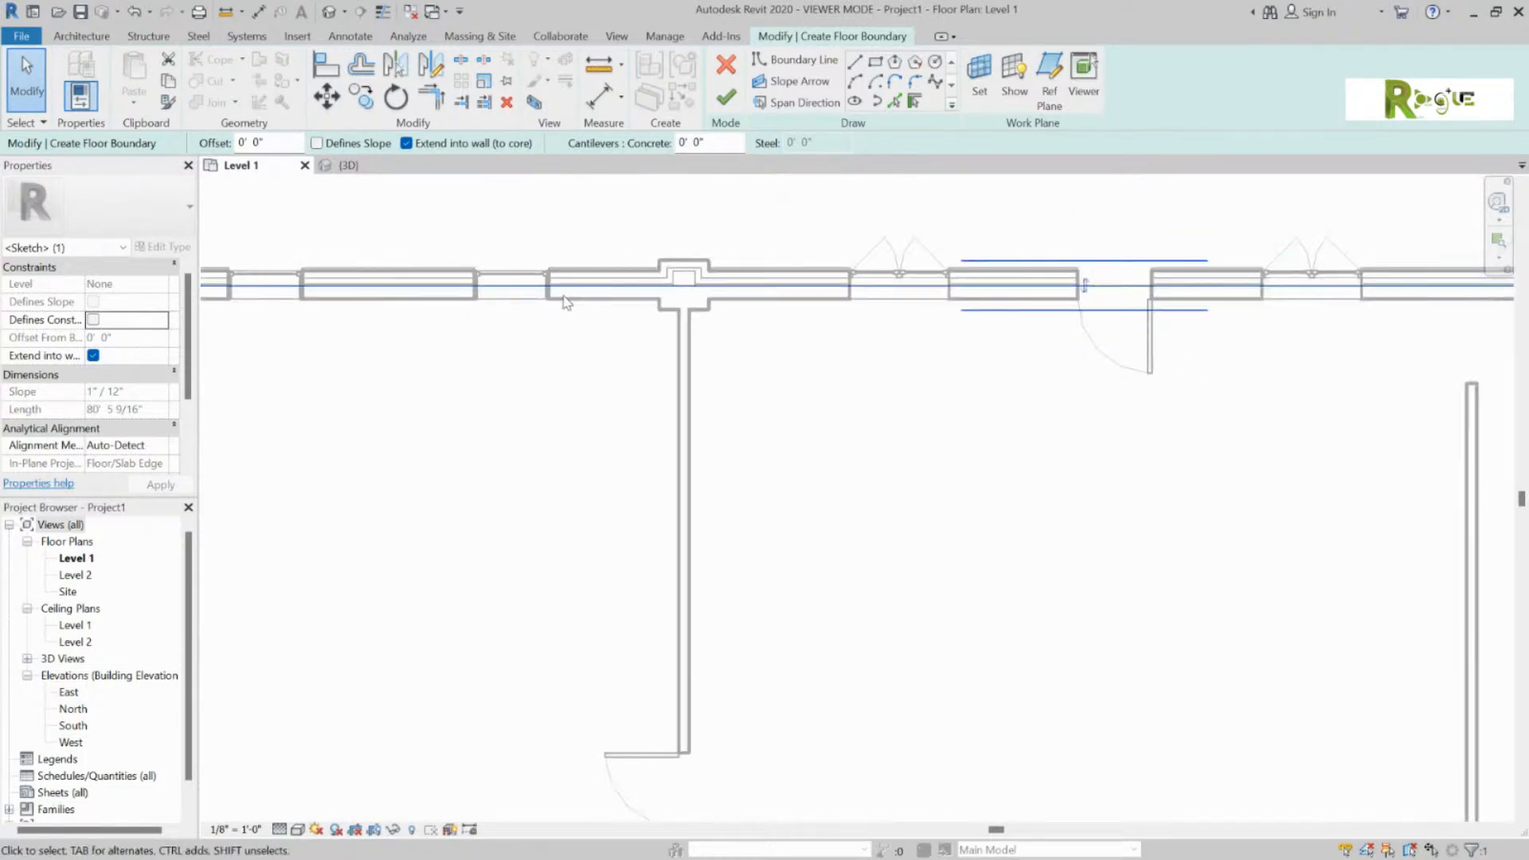
click(1088, 289)
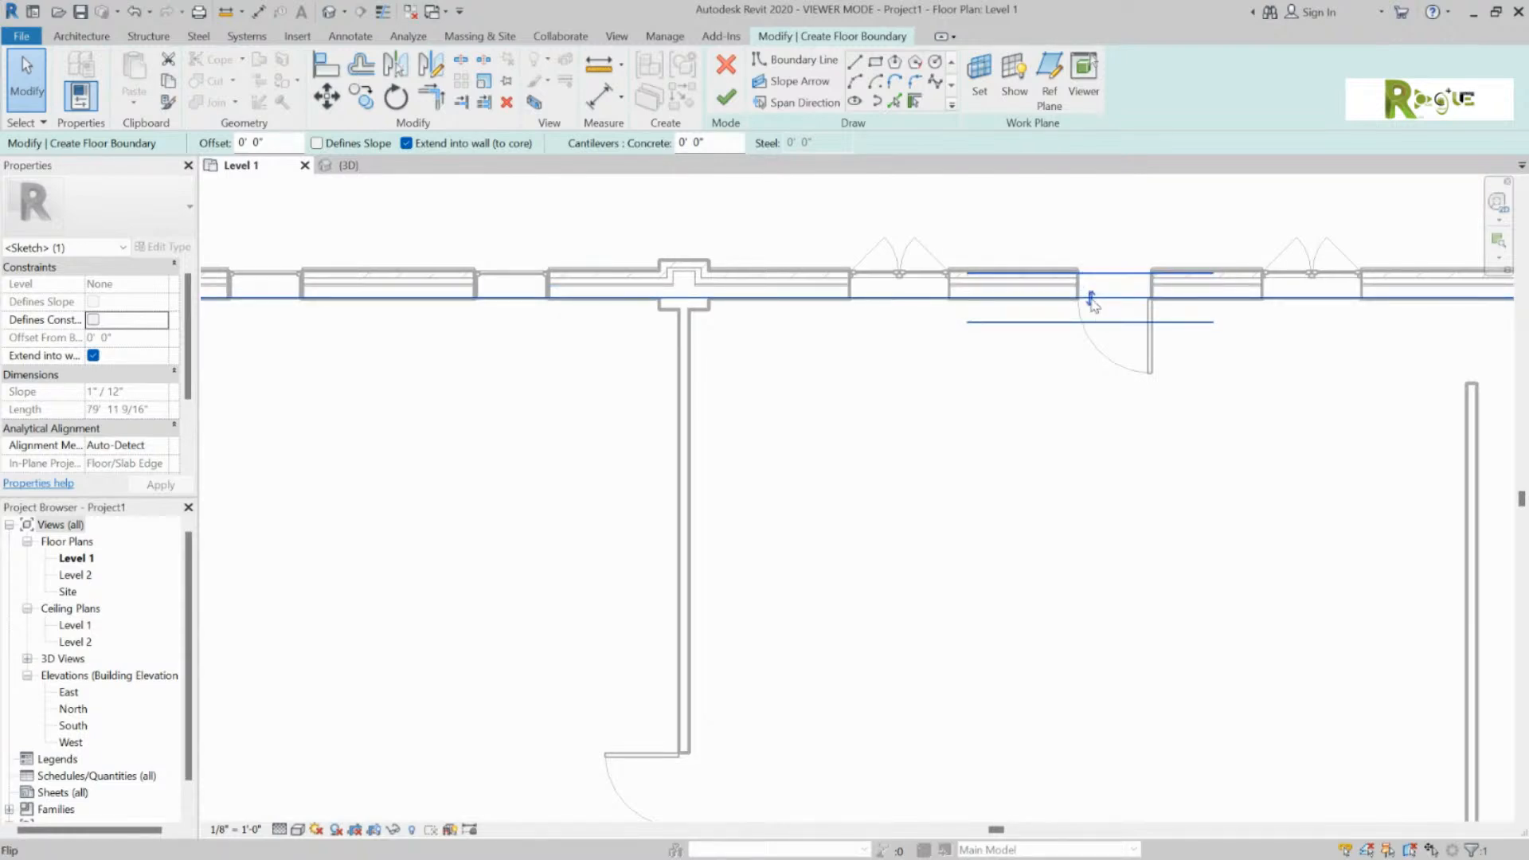
click(1090, 288)
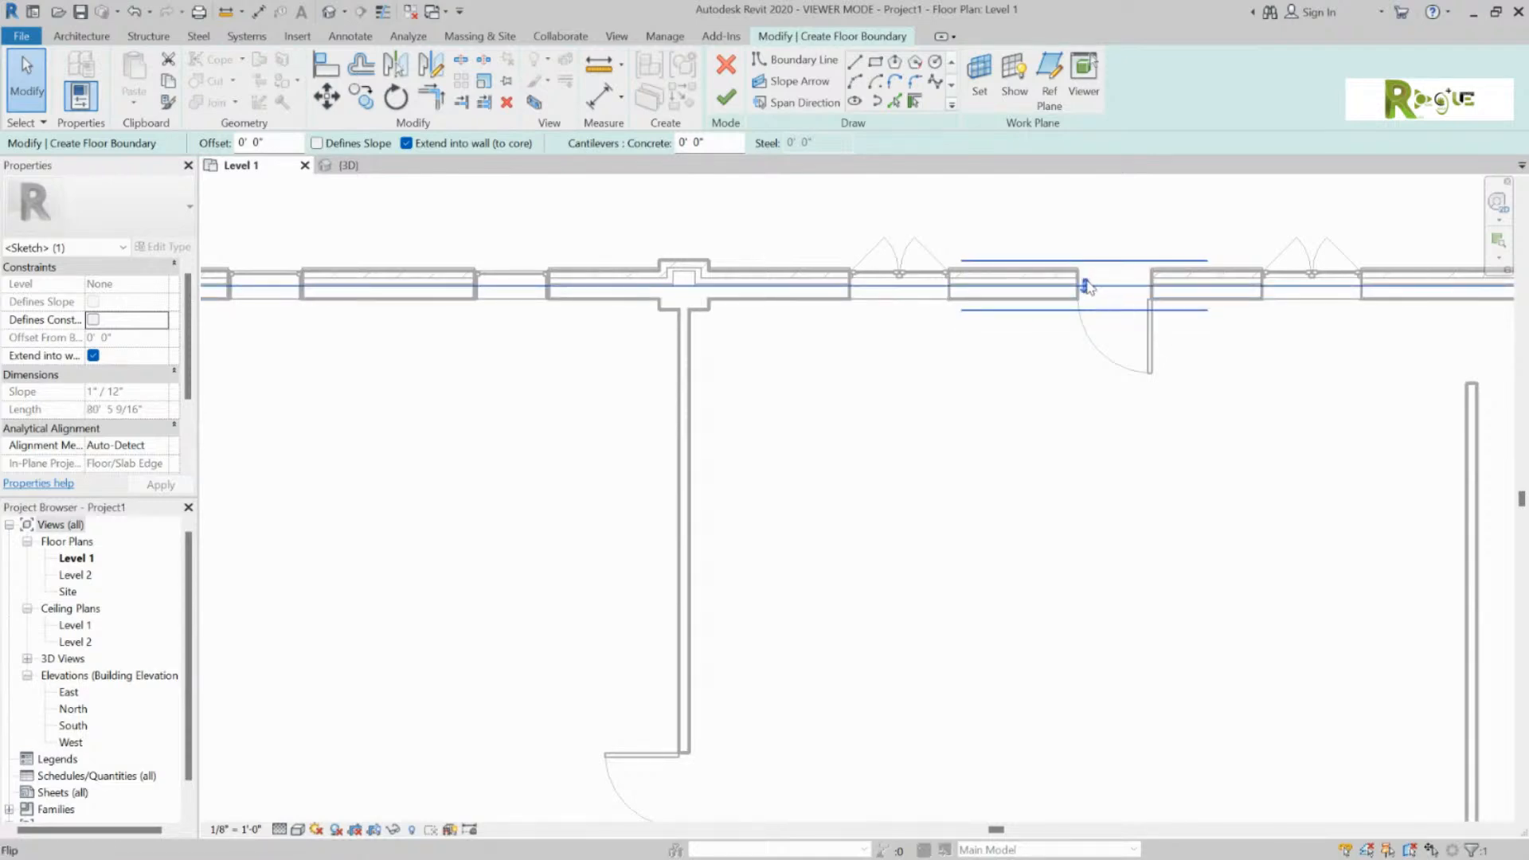
click(1091, 293)
click(1091, 297)
Step: Finish the sketch to create the 5666.88 SF Generic - 12" floor
click(725, 96)
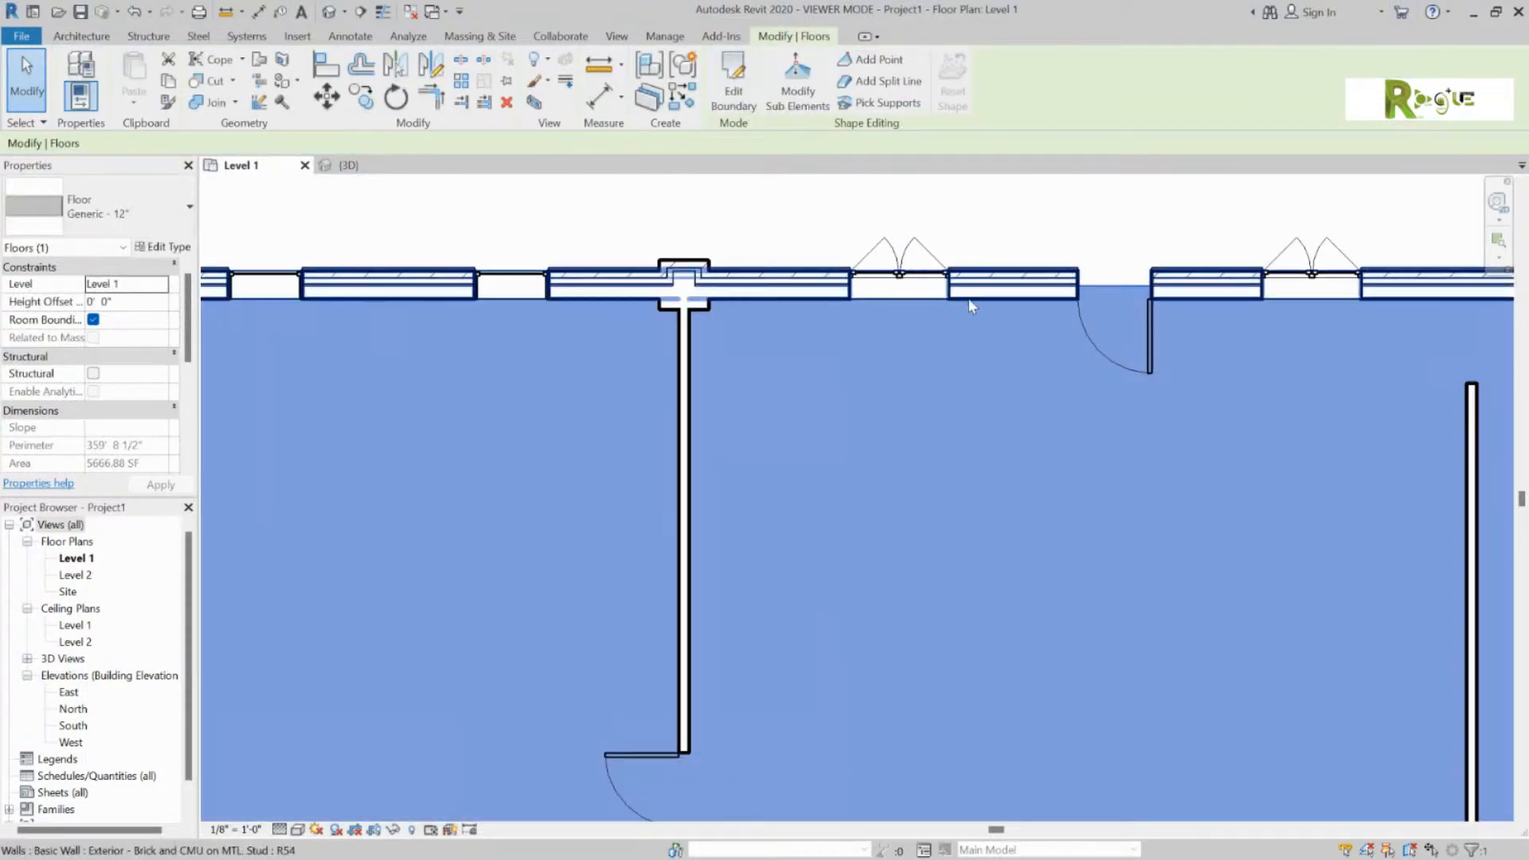
click(993, 208)
scroll(1014, 369, down, 5)
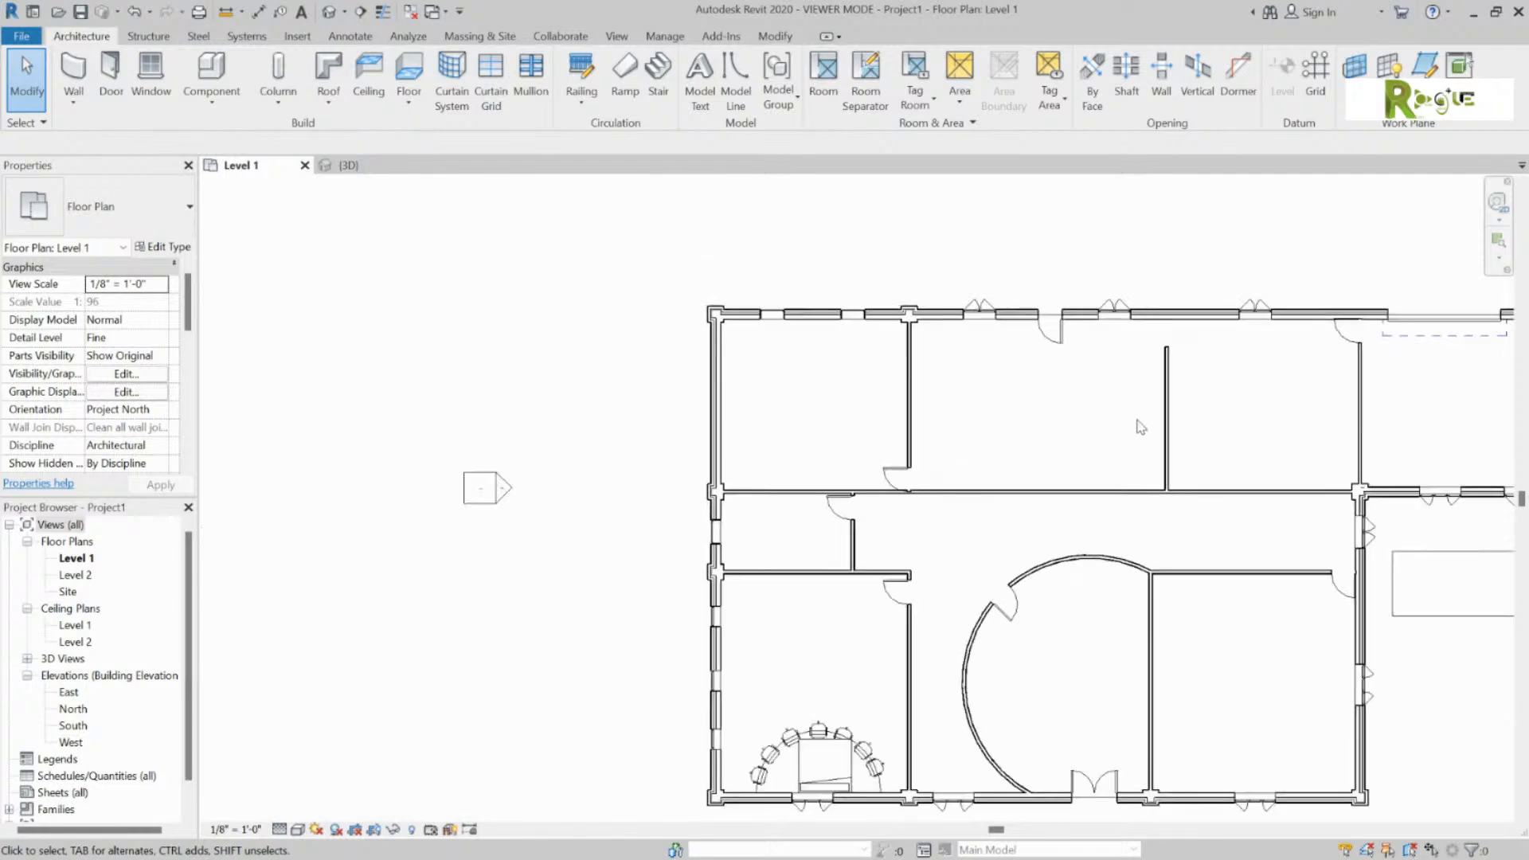
scroll(1142, 428, down, 1)
middle_drag(1233, 491, 1038, 455)
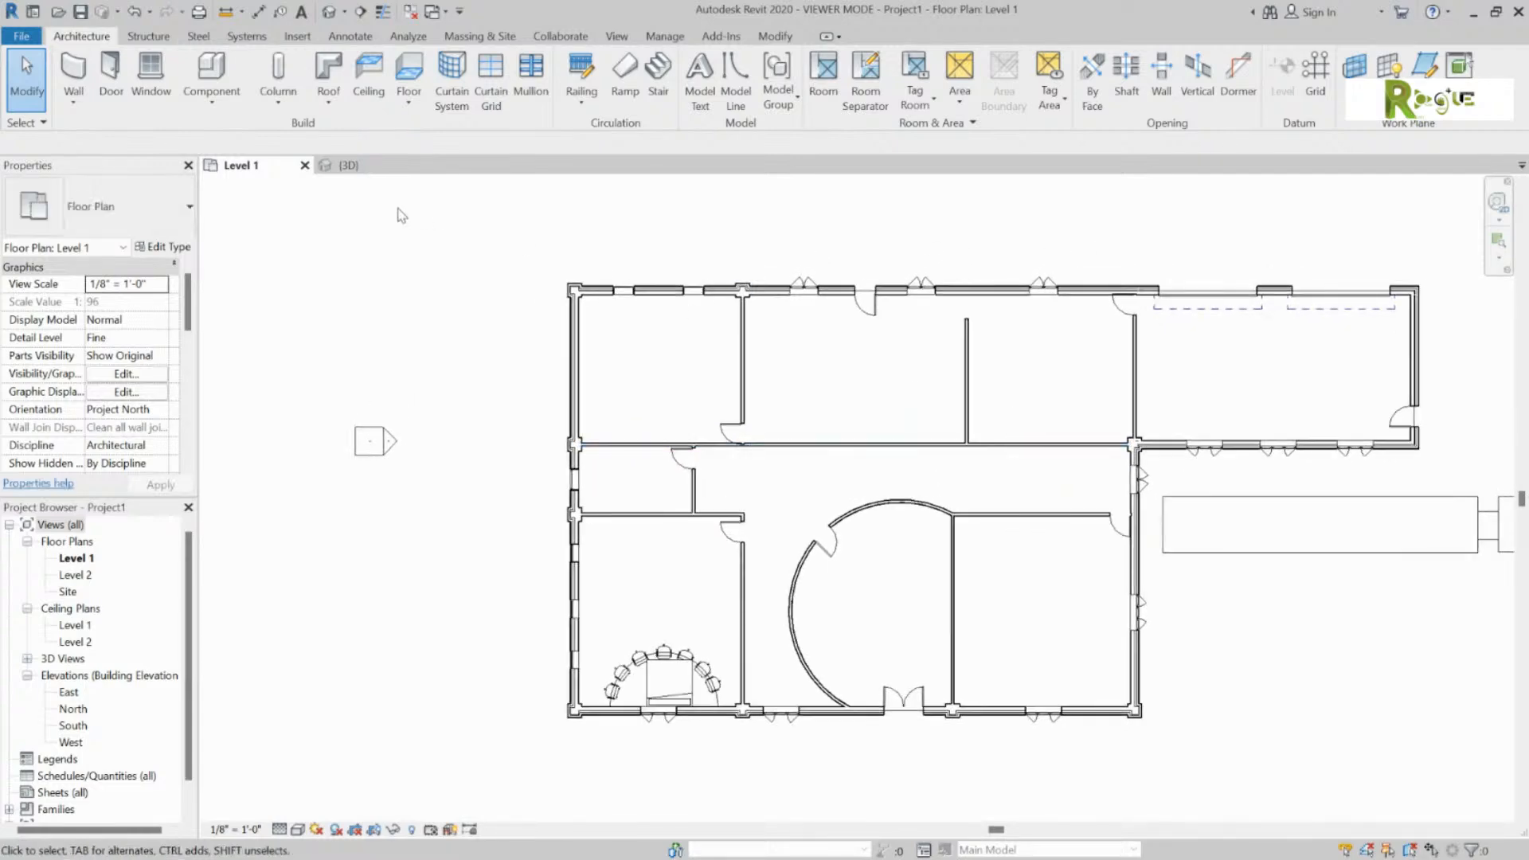
click(348, 164)
shift+middle_drag(1067, 367, 1279, 850)
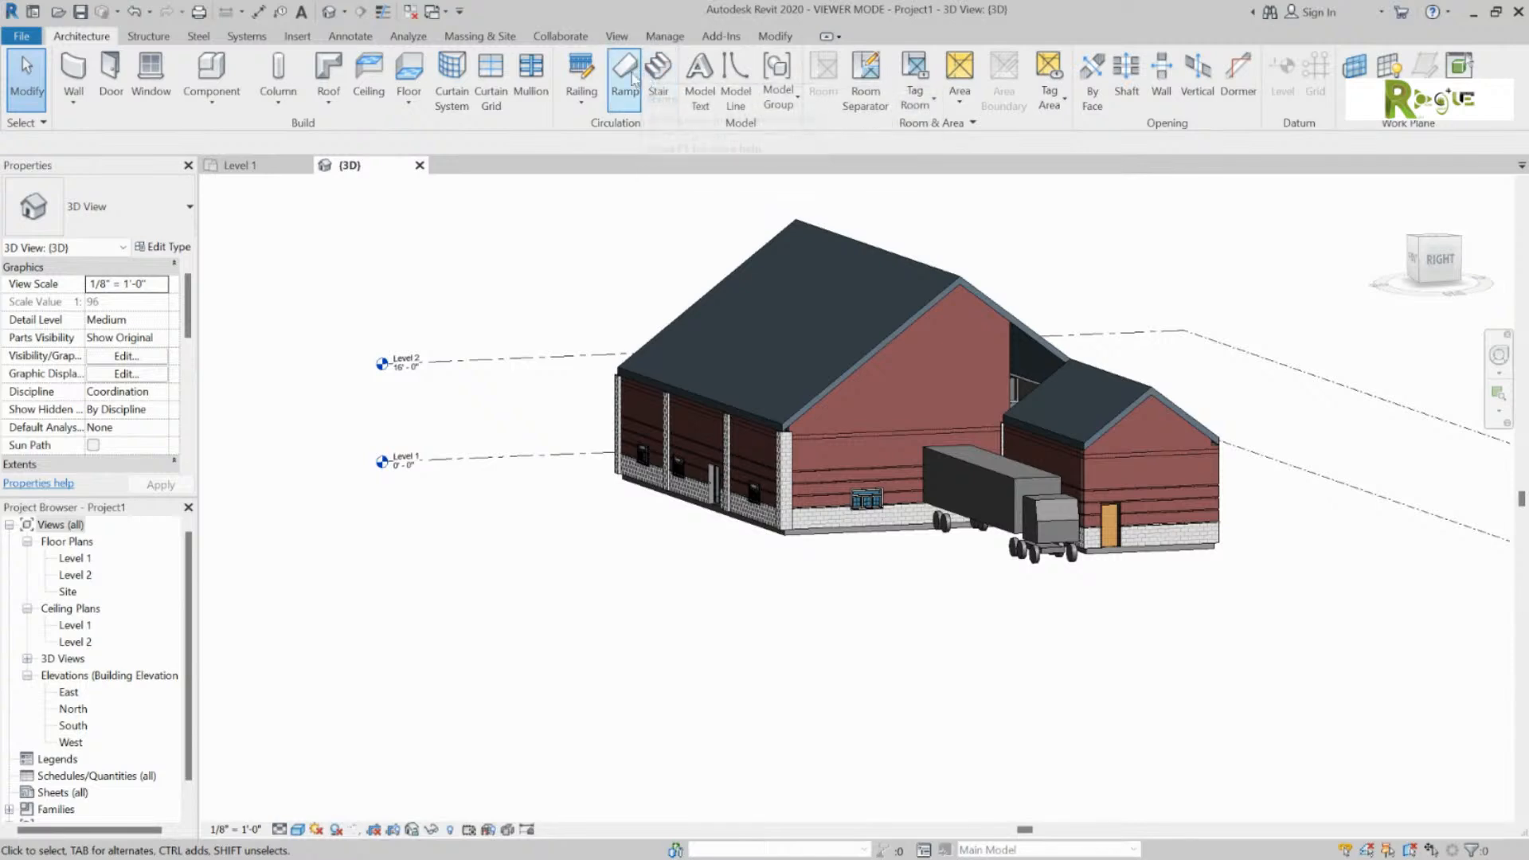
key(ctrl+Tab)
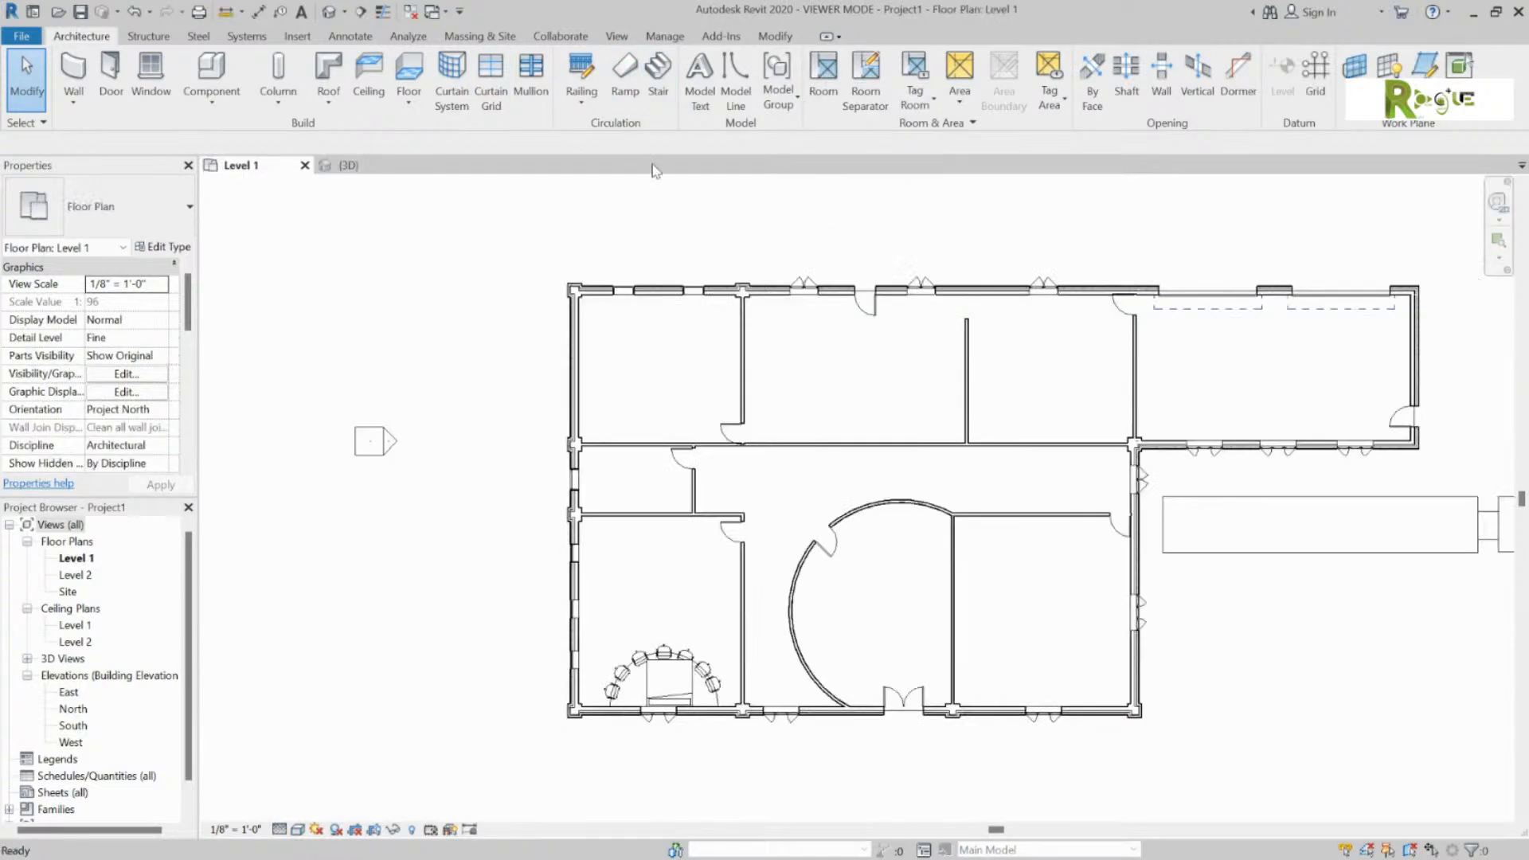
scroll(1161, 248, down, 2)
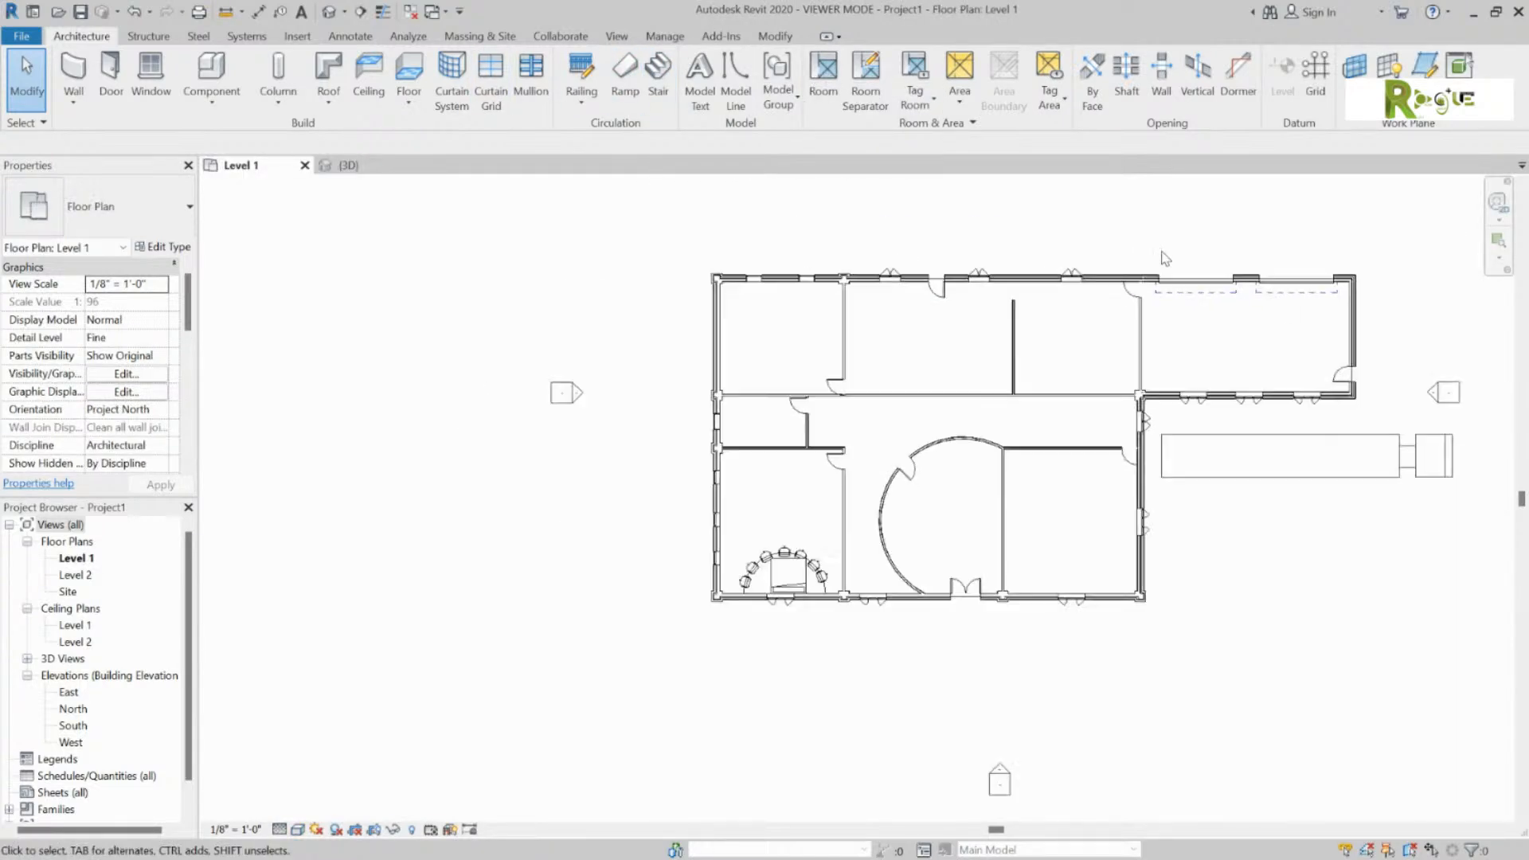
middle_drag(1063, 255, 898, 319)
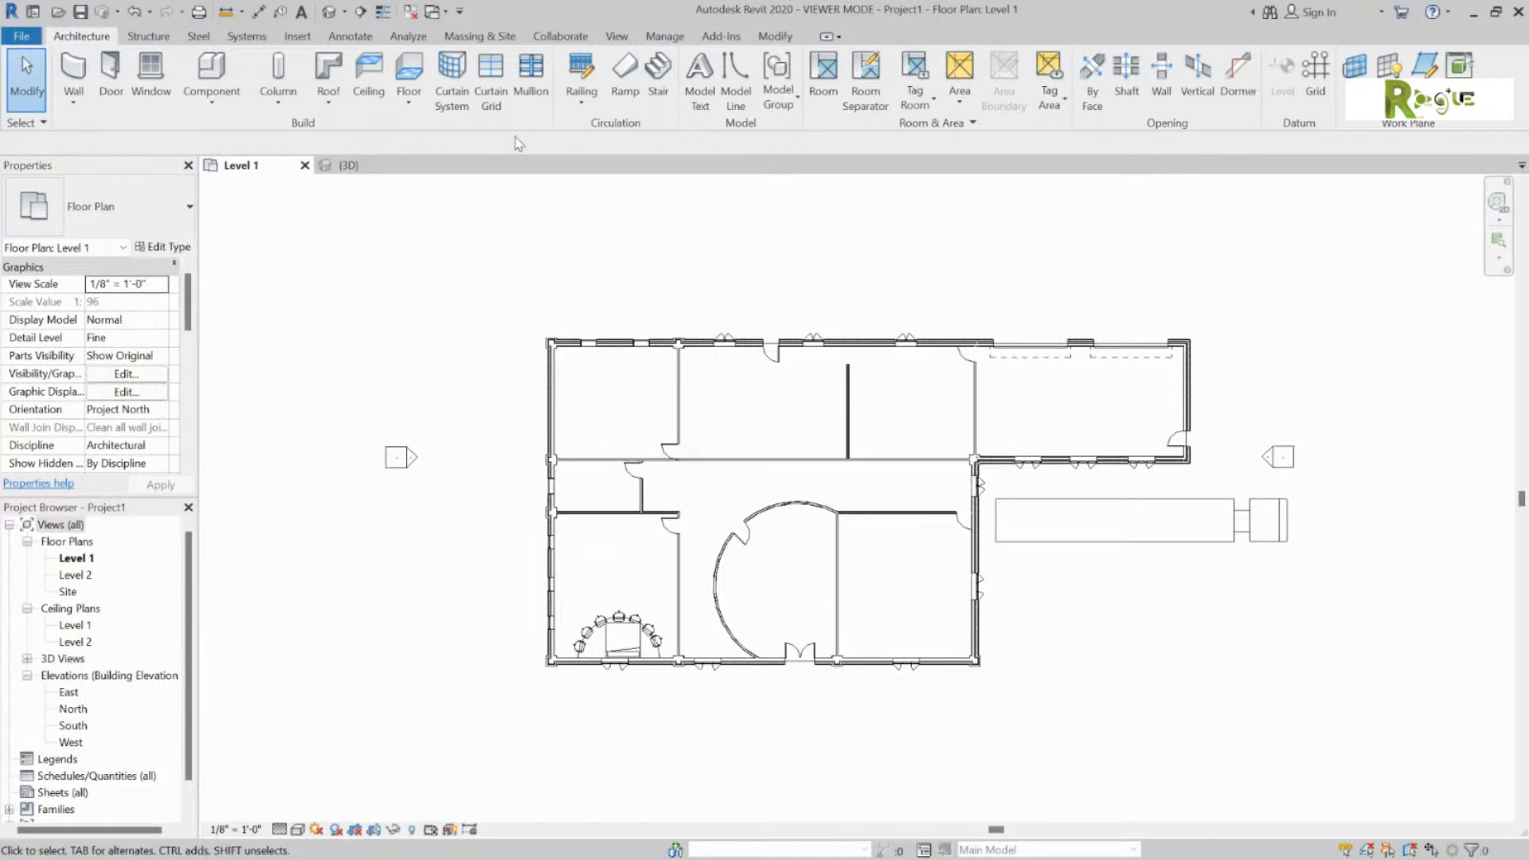
Step: Begin an Assembled Stair from Level 1 to Level 2 and view the stair types list
click(655, 70)
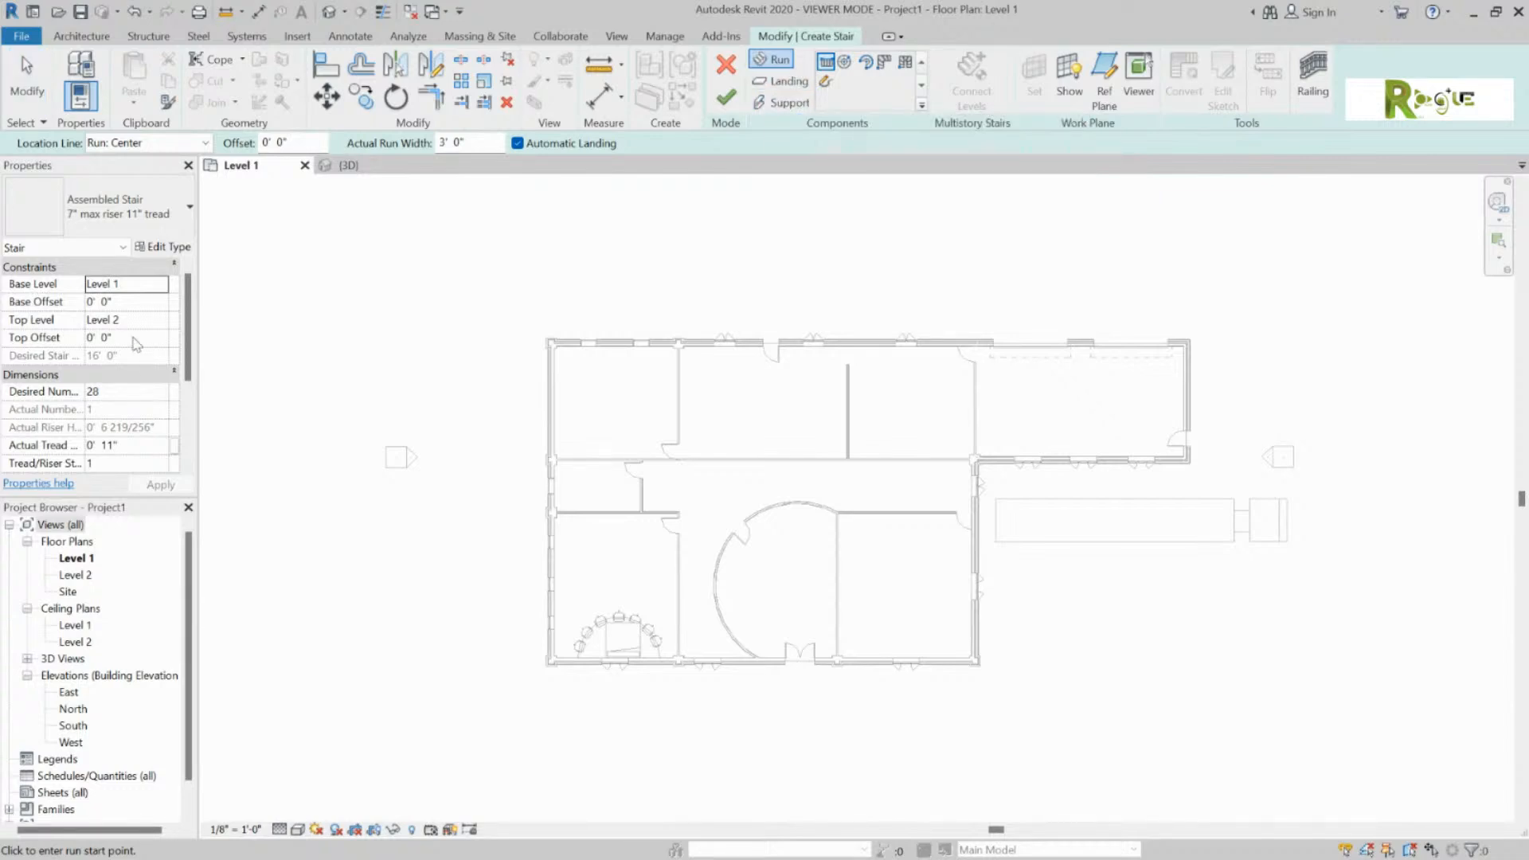
click(181, 219)
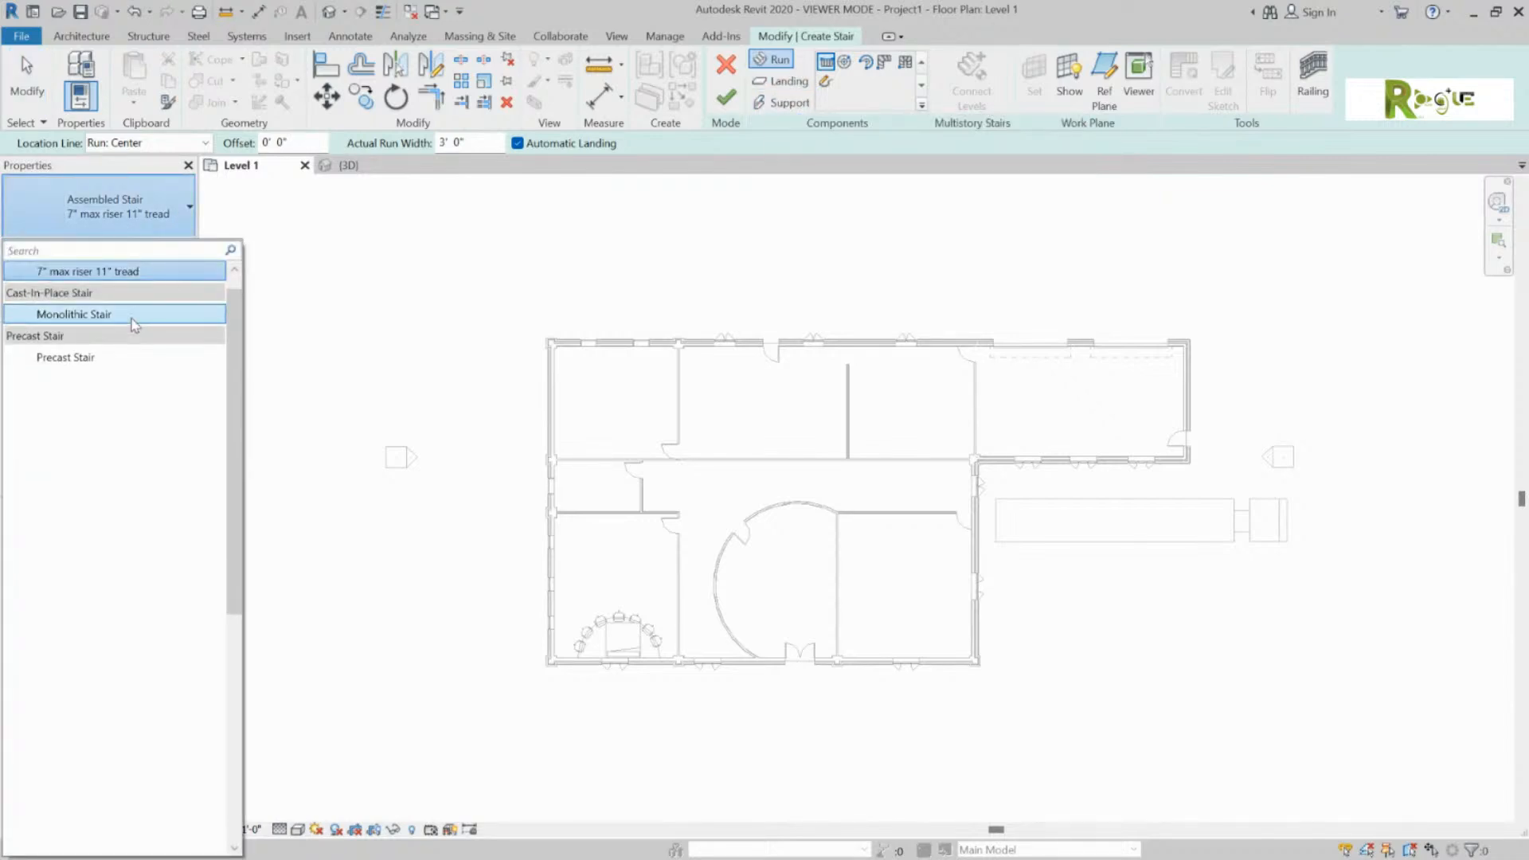
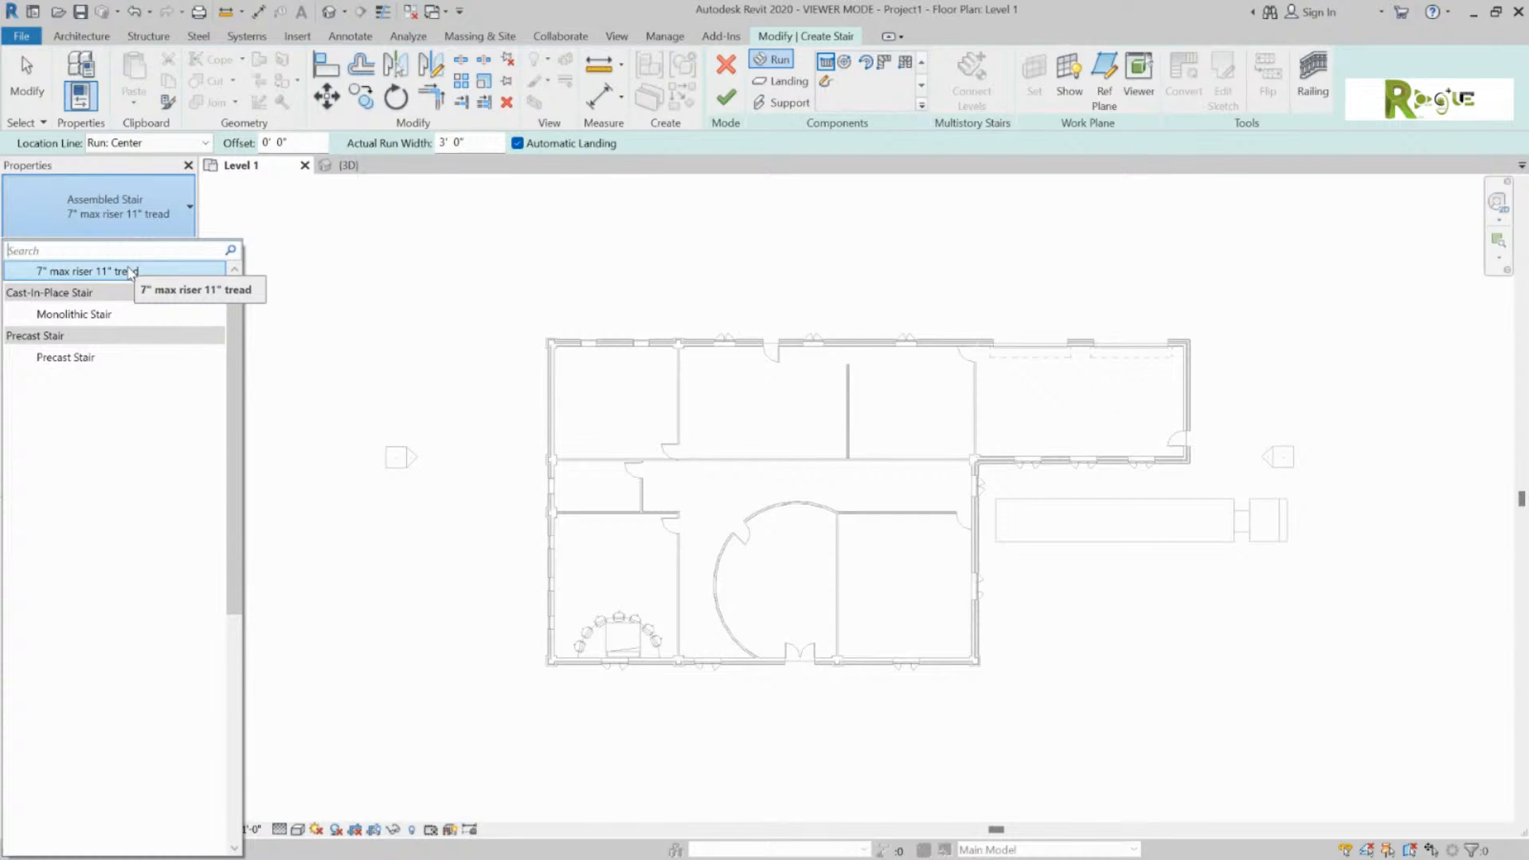
Step: Choose the Assembled Stair 7" max riser 11" tread type and zoom into the plan
click(130, 271)
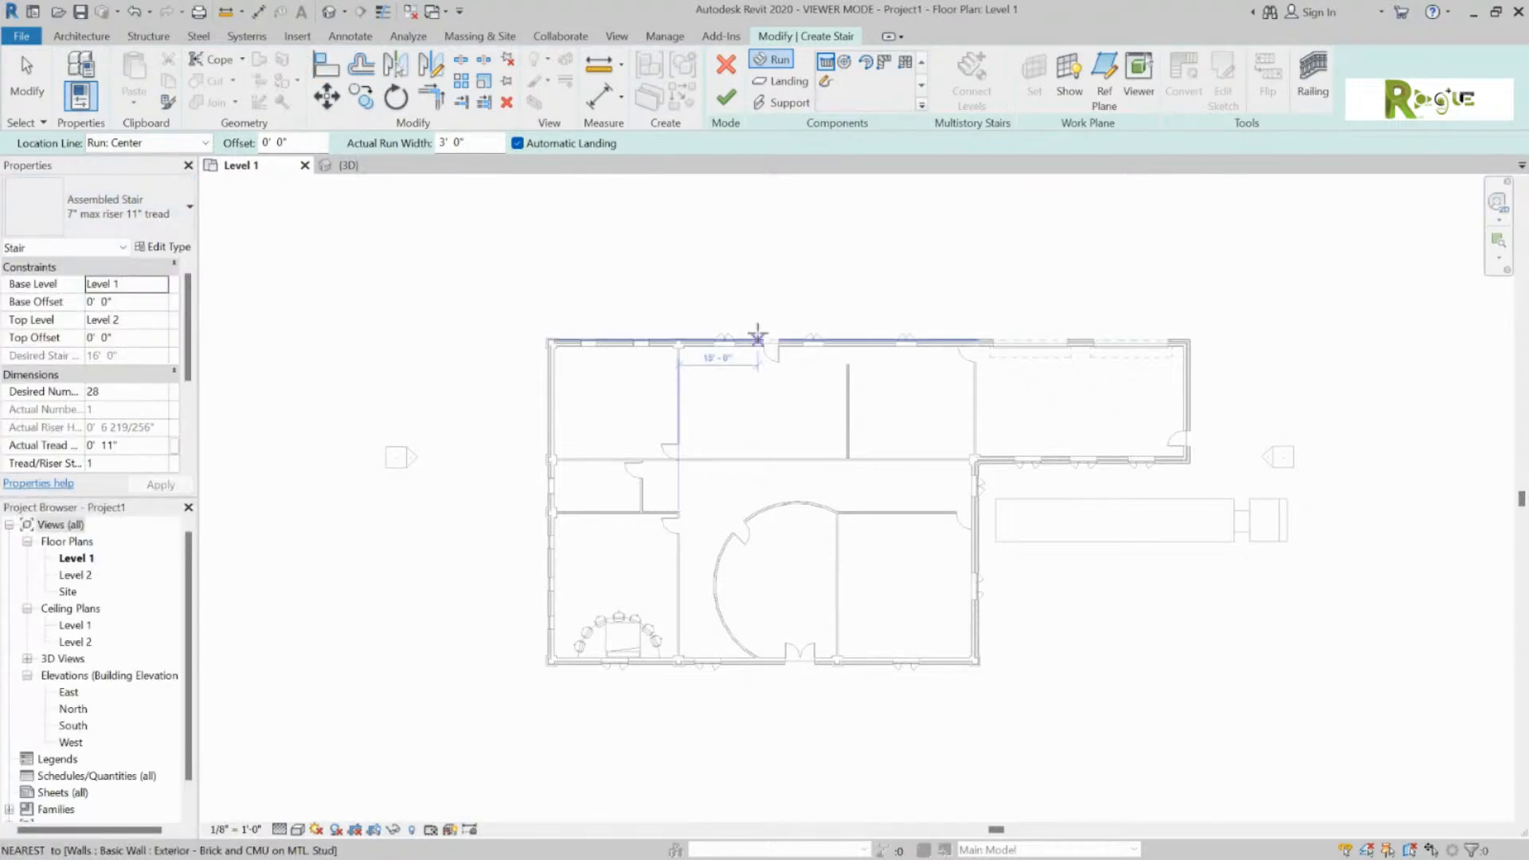
scroll(804, 527, up, 1)
scroll(803, 527, up, 1)
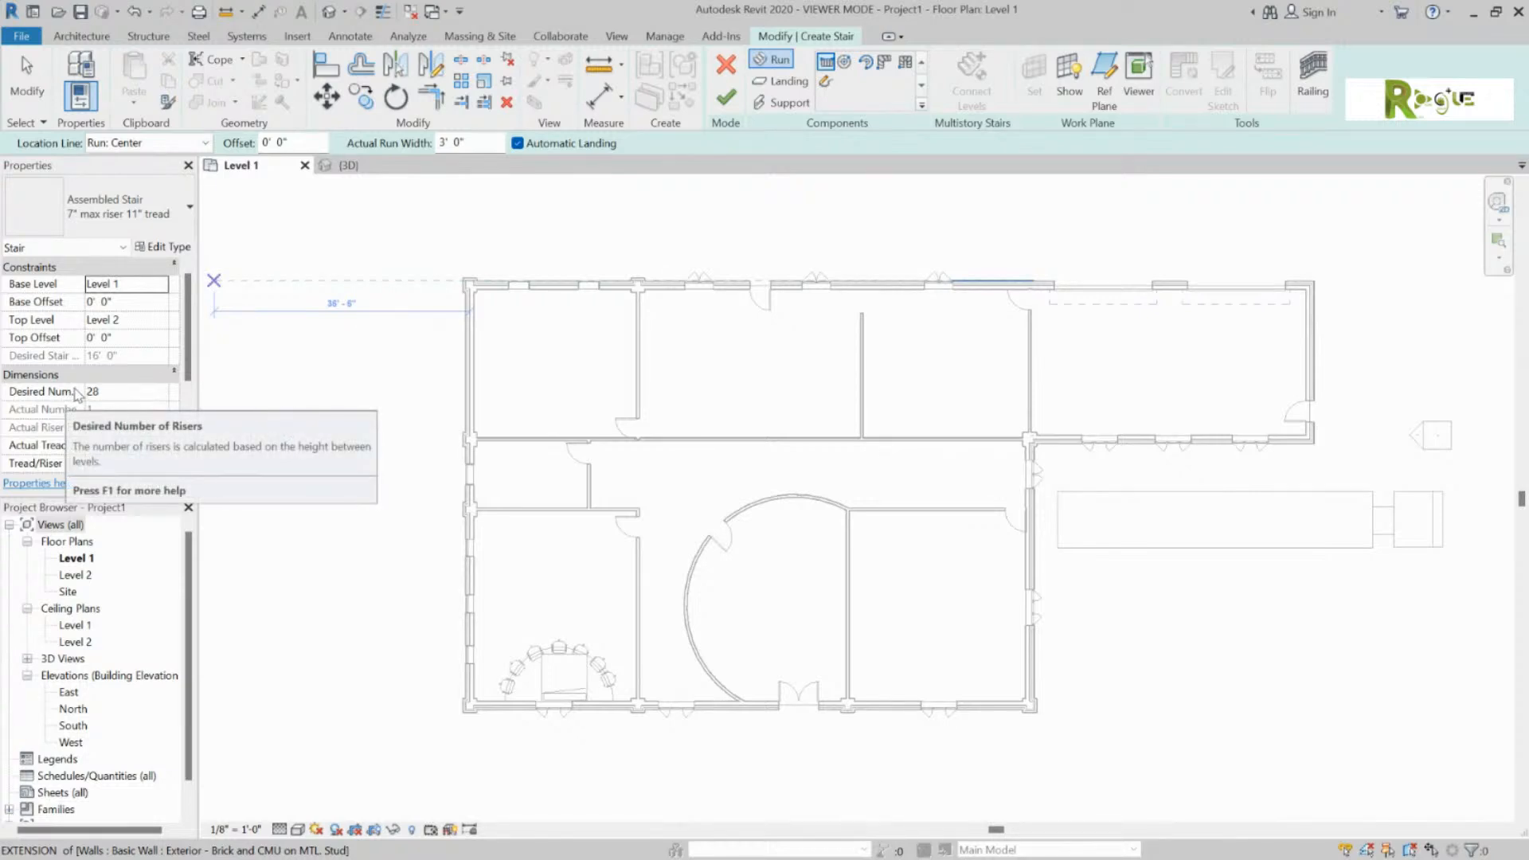
scroll(77, 392, down, 3)
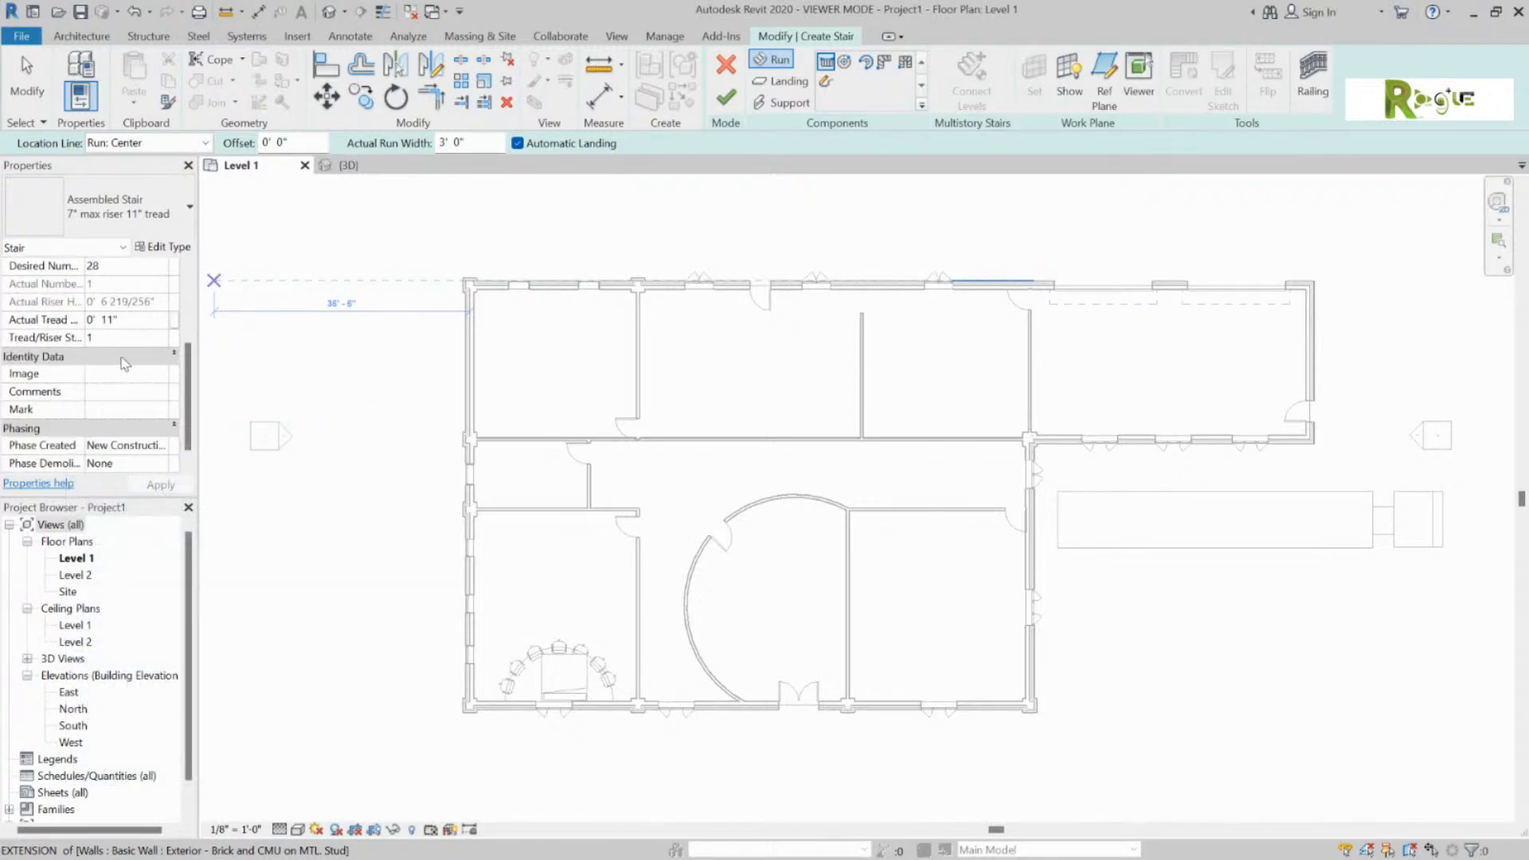
scroll(125, 363, down, 1)
scroll(125, 362, up, 2)
scroll(125, 362, down, 2)
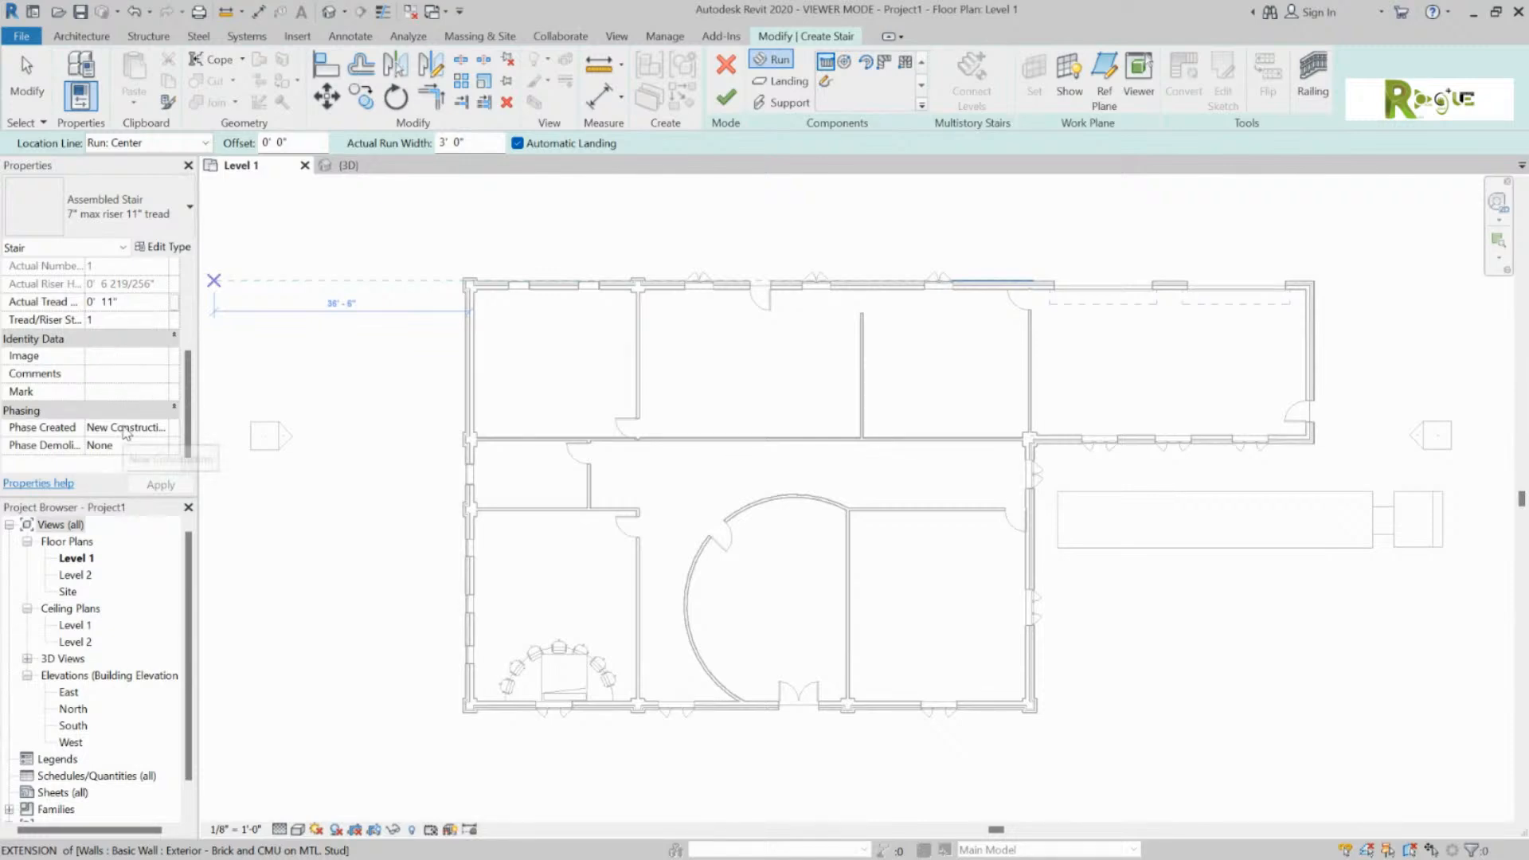
scroll(127, 429, up, 3)
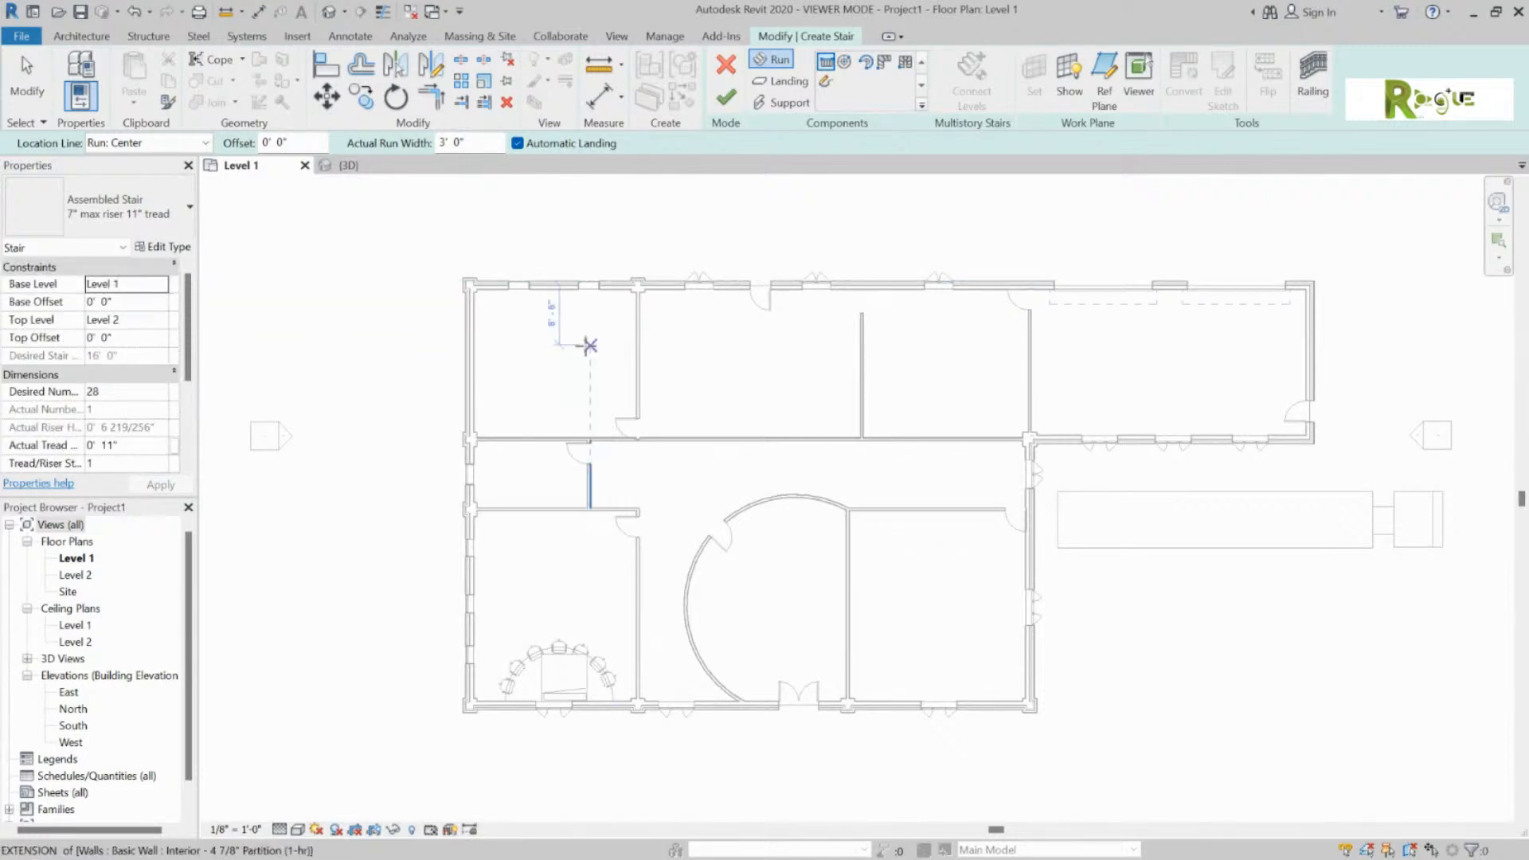
Step: Sketch two side-by-side 14-riser runs against the top wall of the top-left room
click(499, 293)
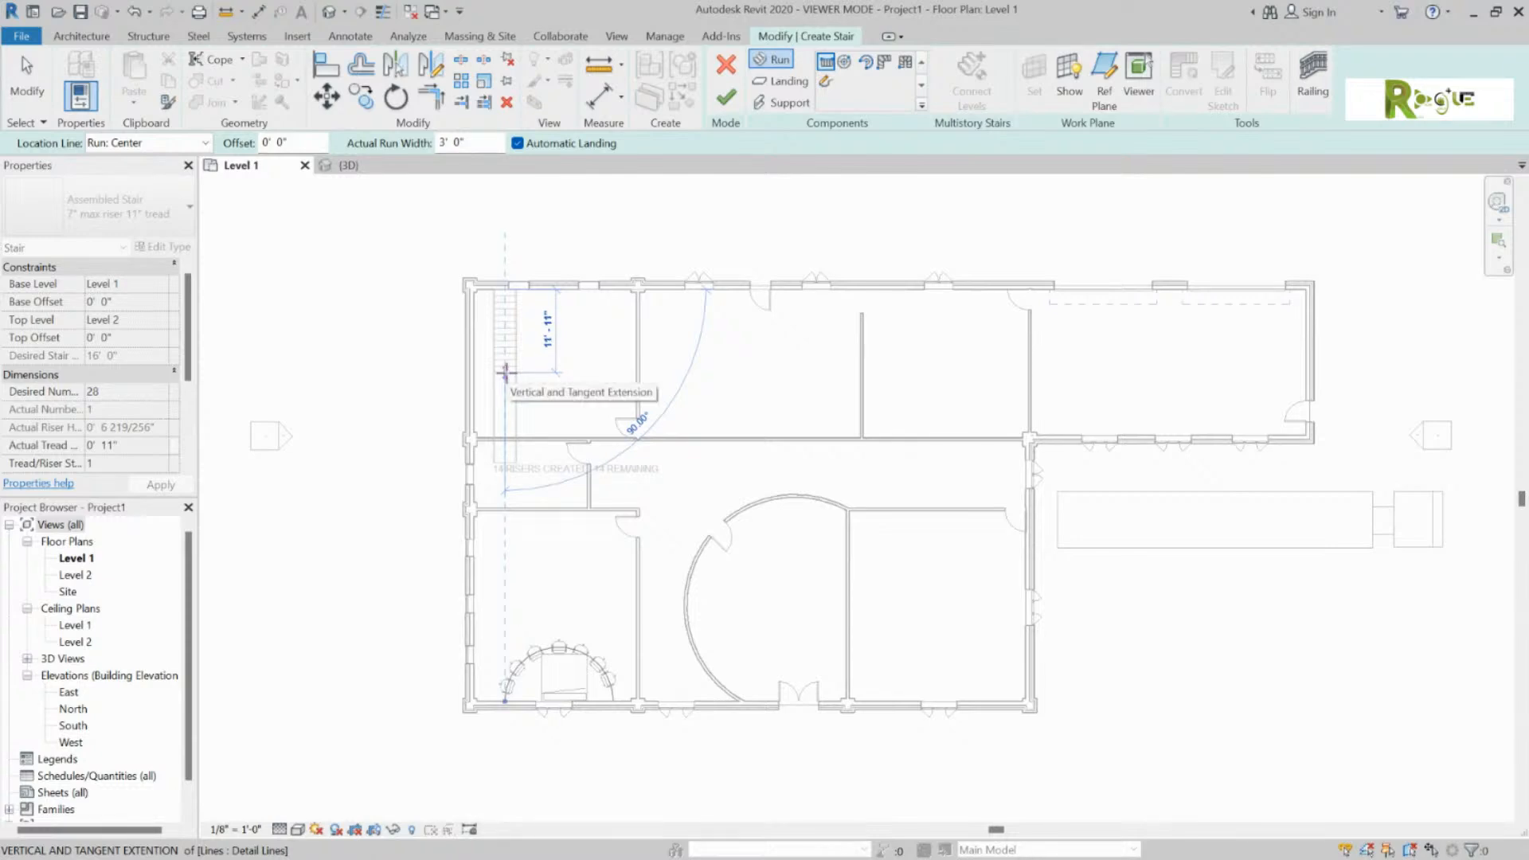
click(505, 372)
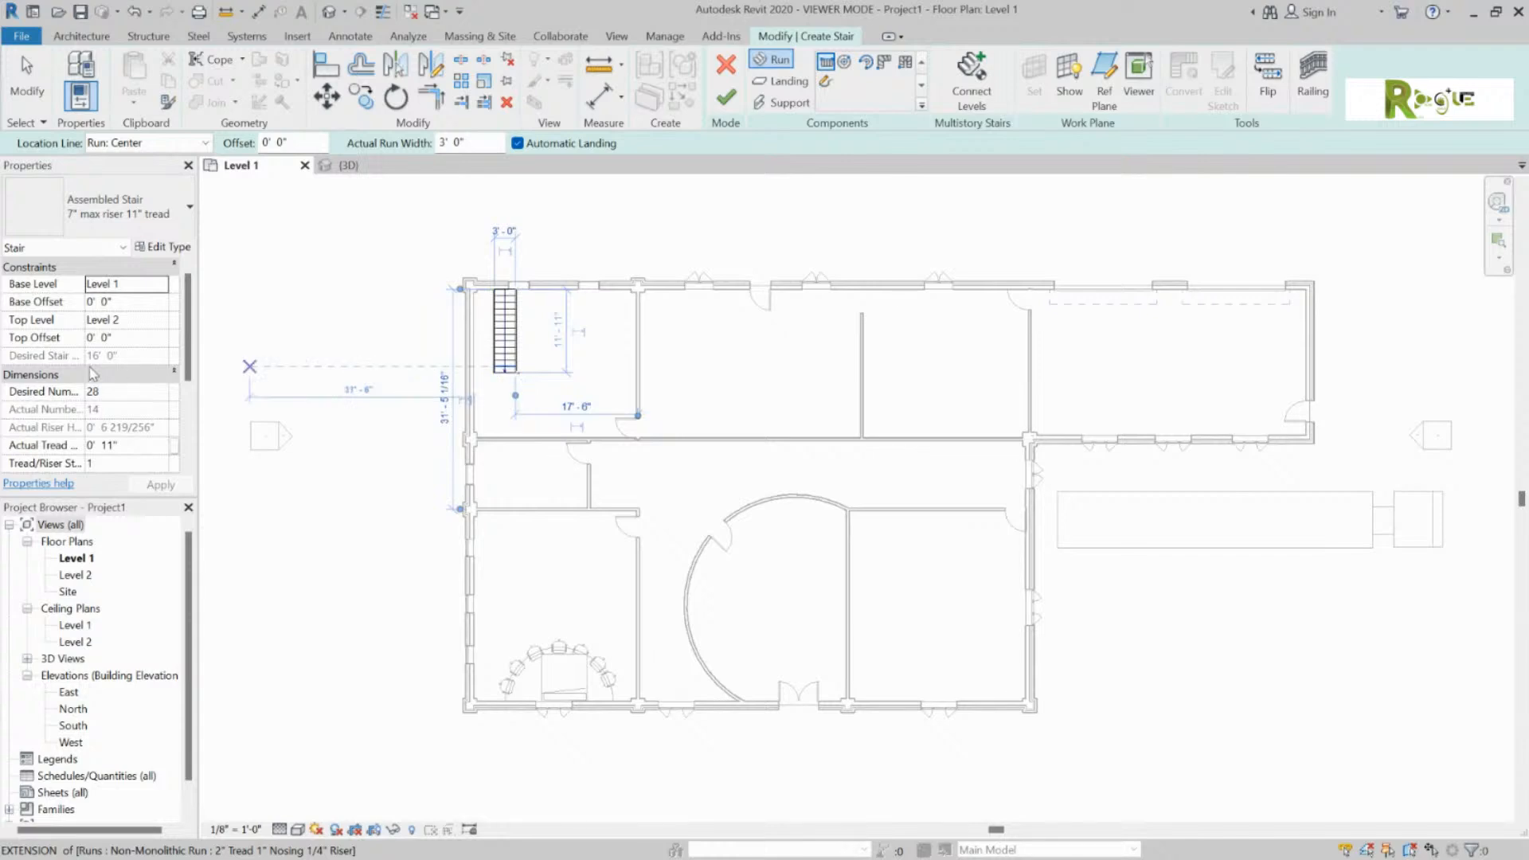
click(568, 366)
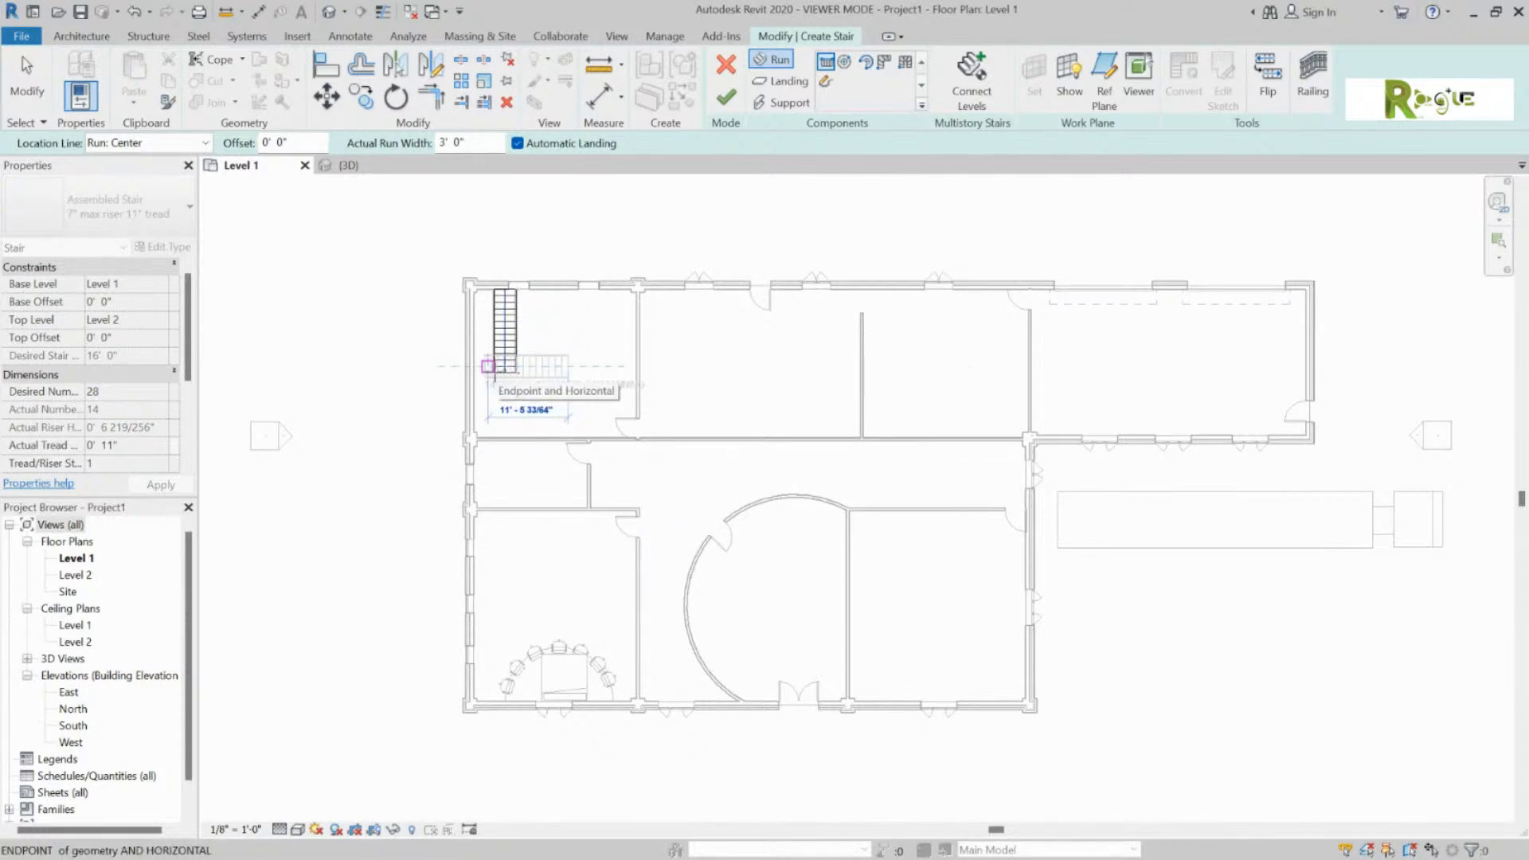
click(565, 282)
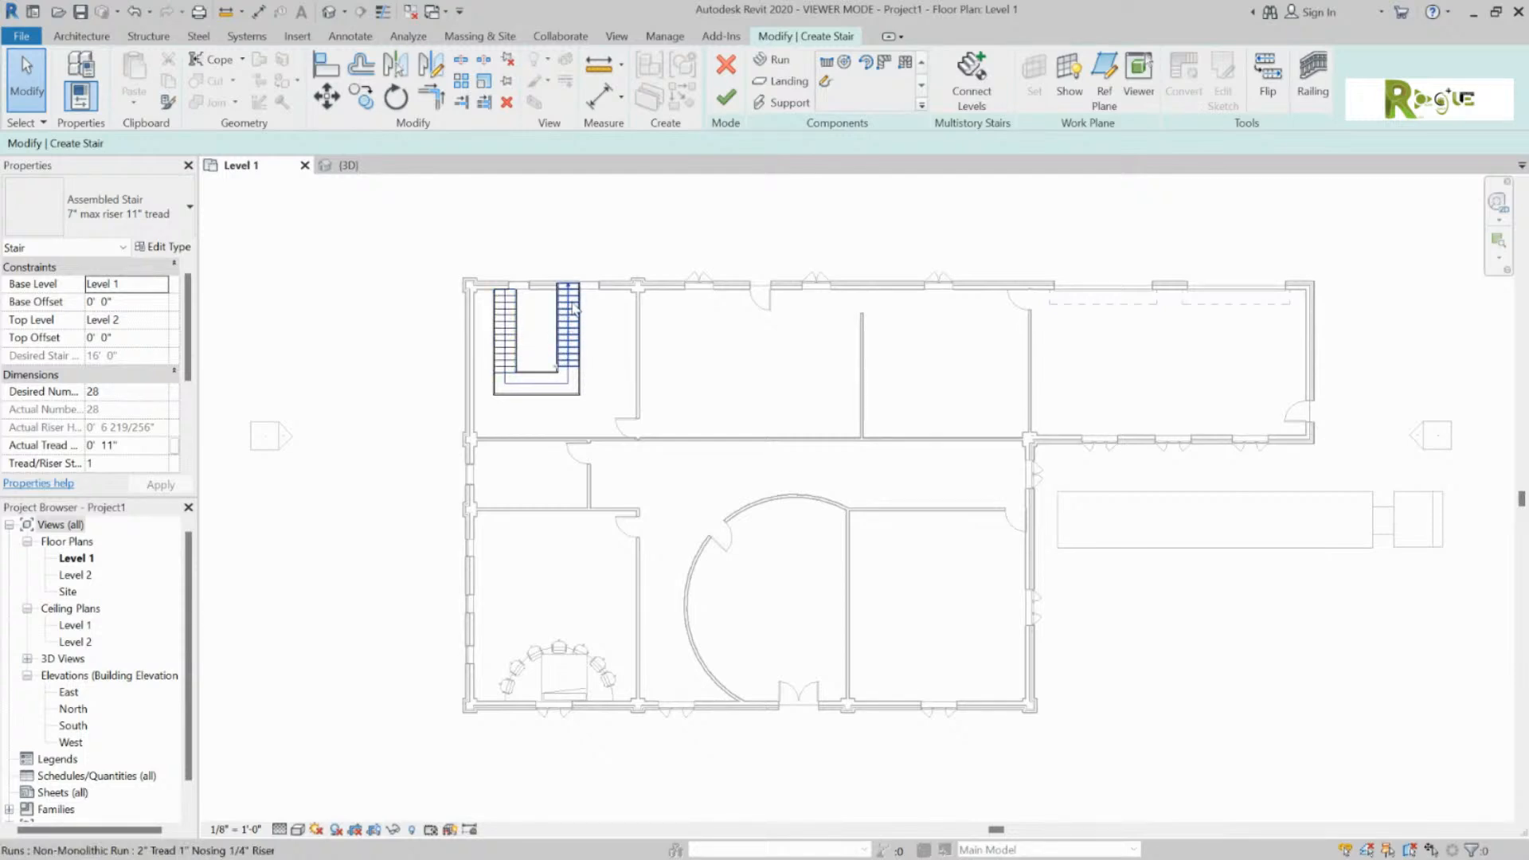
Step: Drag the left stair run beside the right run and nudge it to the 12'-6" dimension
click(513, 376)
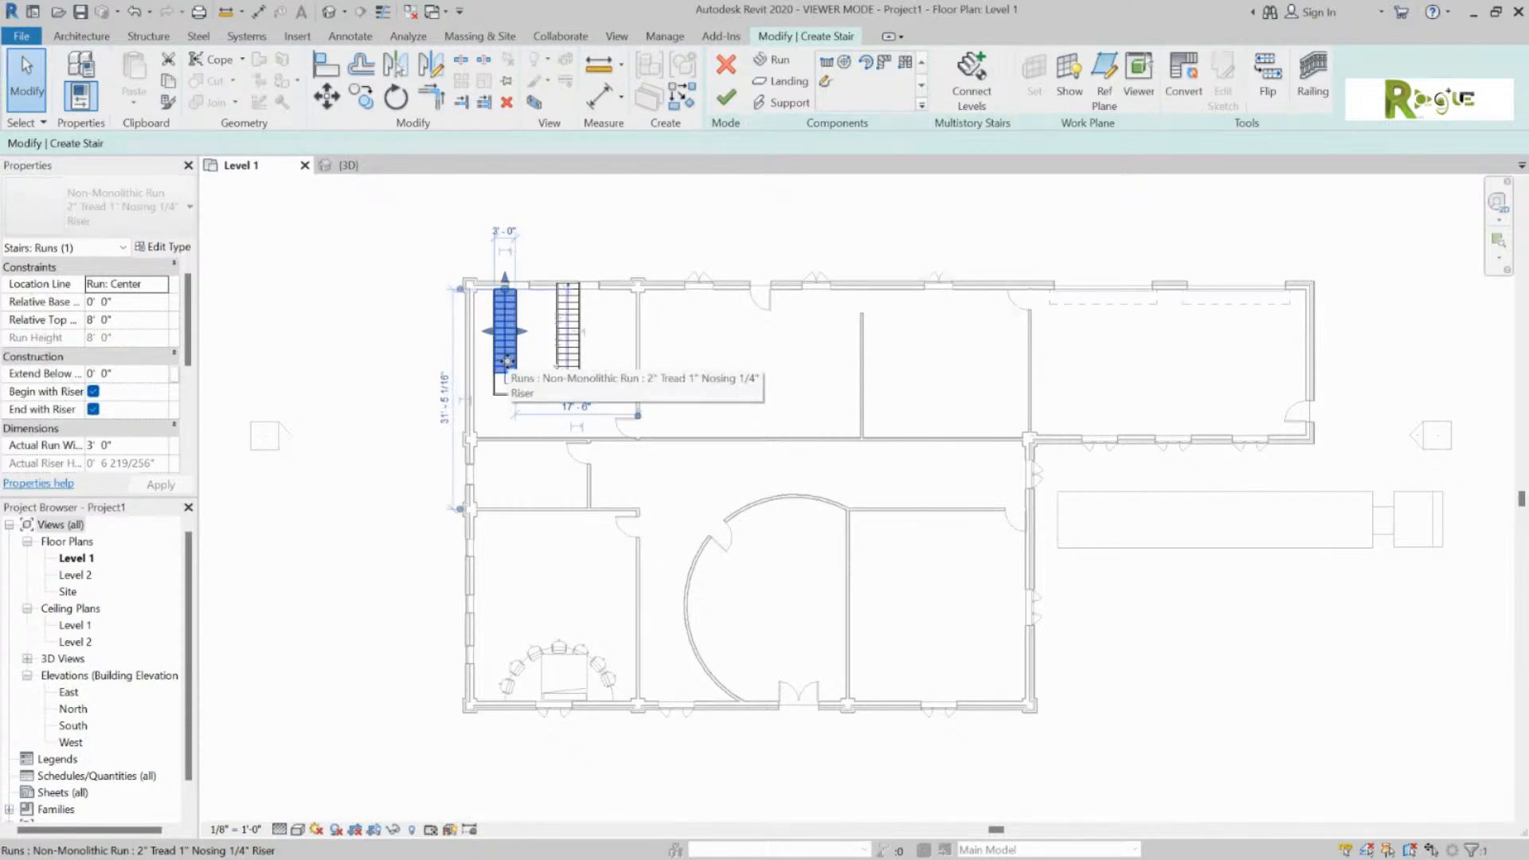
drag(508, 366, 536, 368)
key(Right)
key(Right)
key(Left)
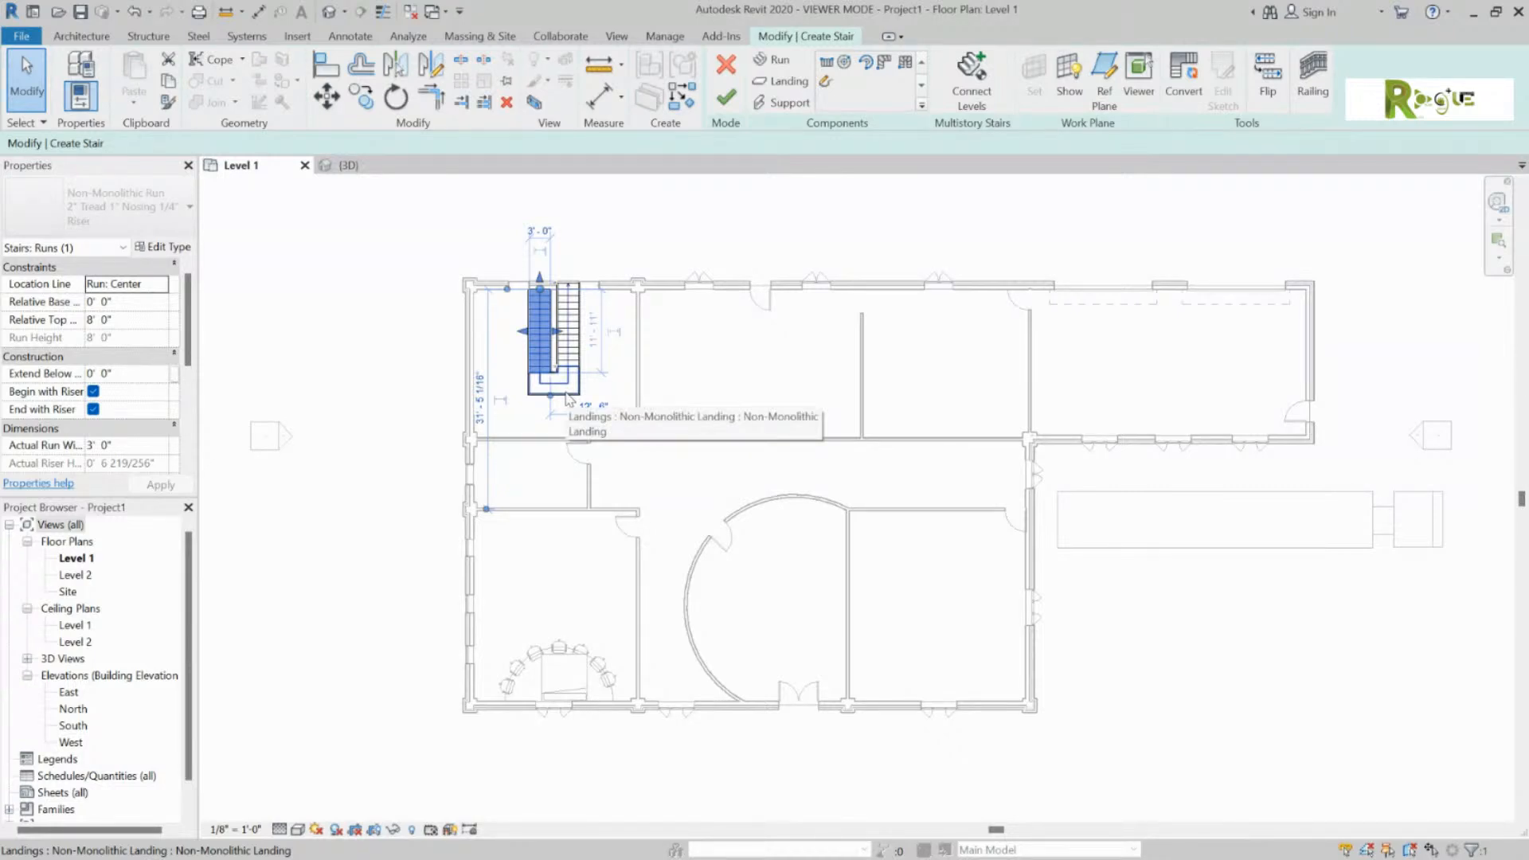
Step: Reselect the stair run and then select the stair landing
key(Tab)
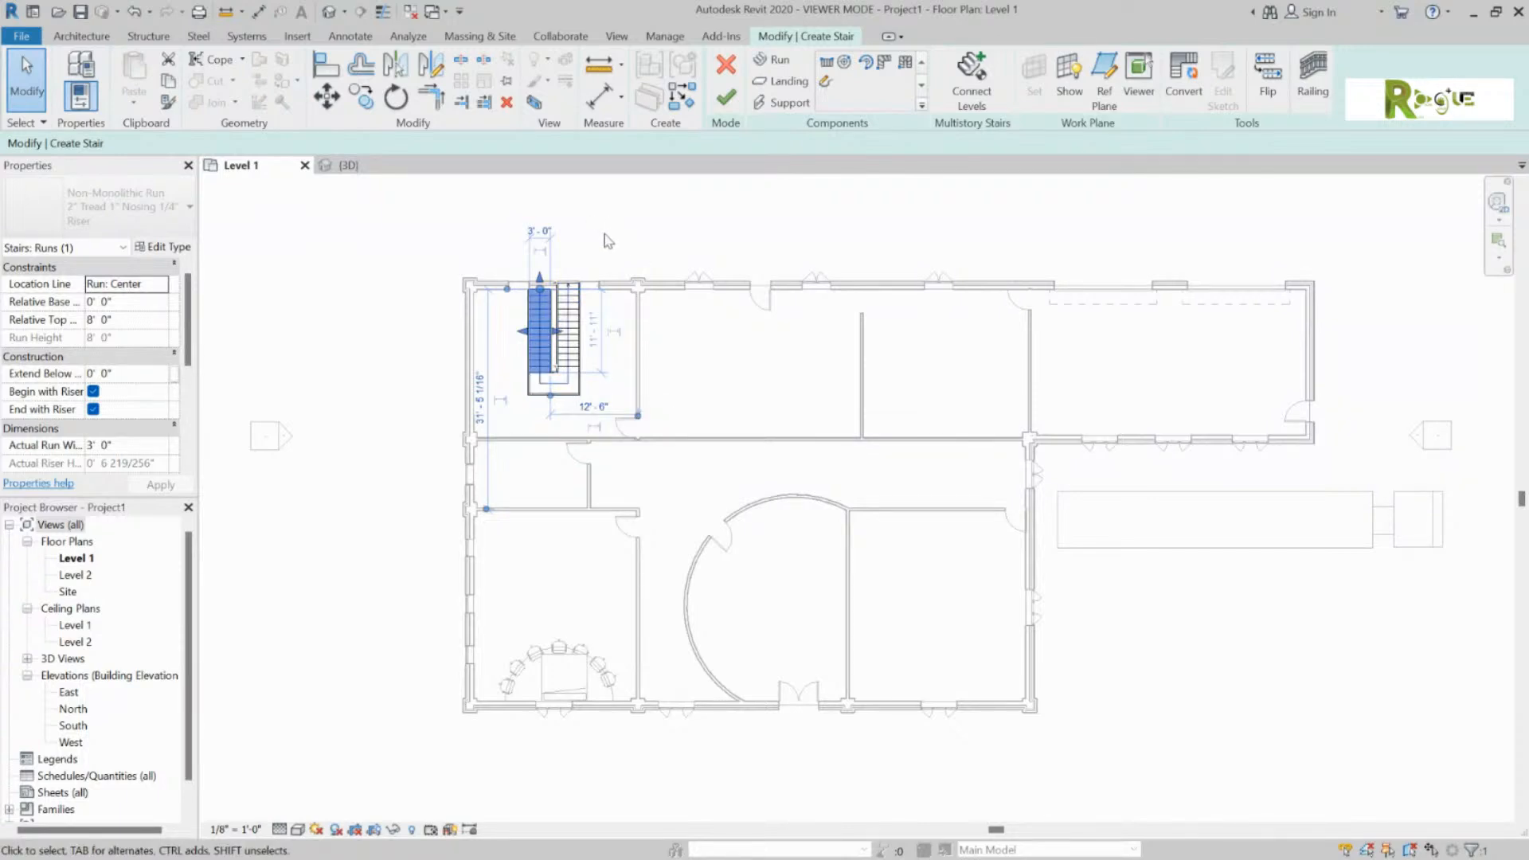
click(435, 321)
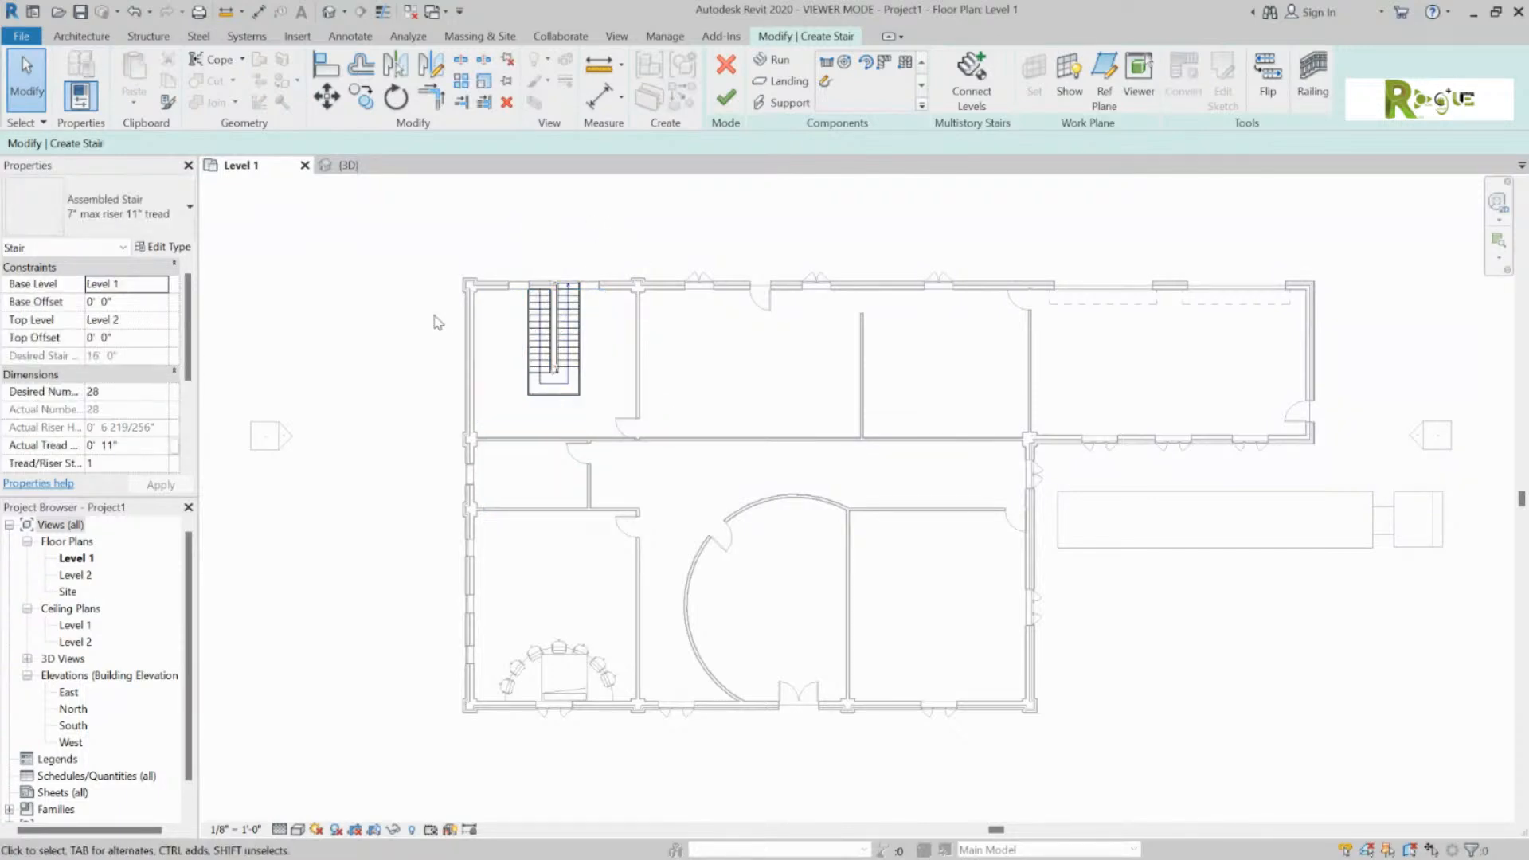
click(548, 331)
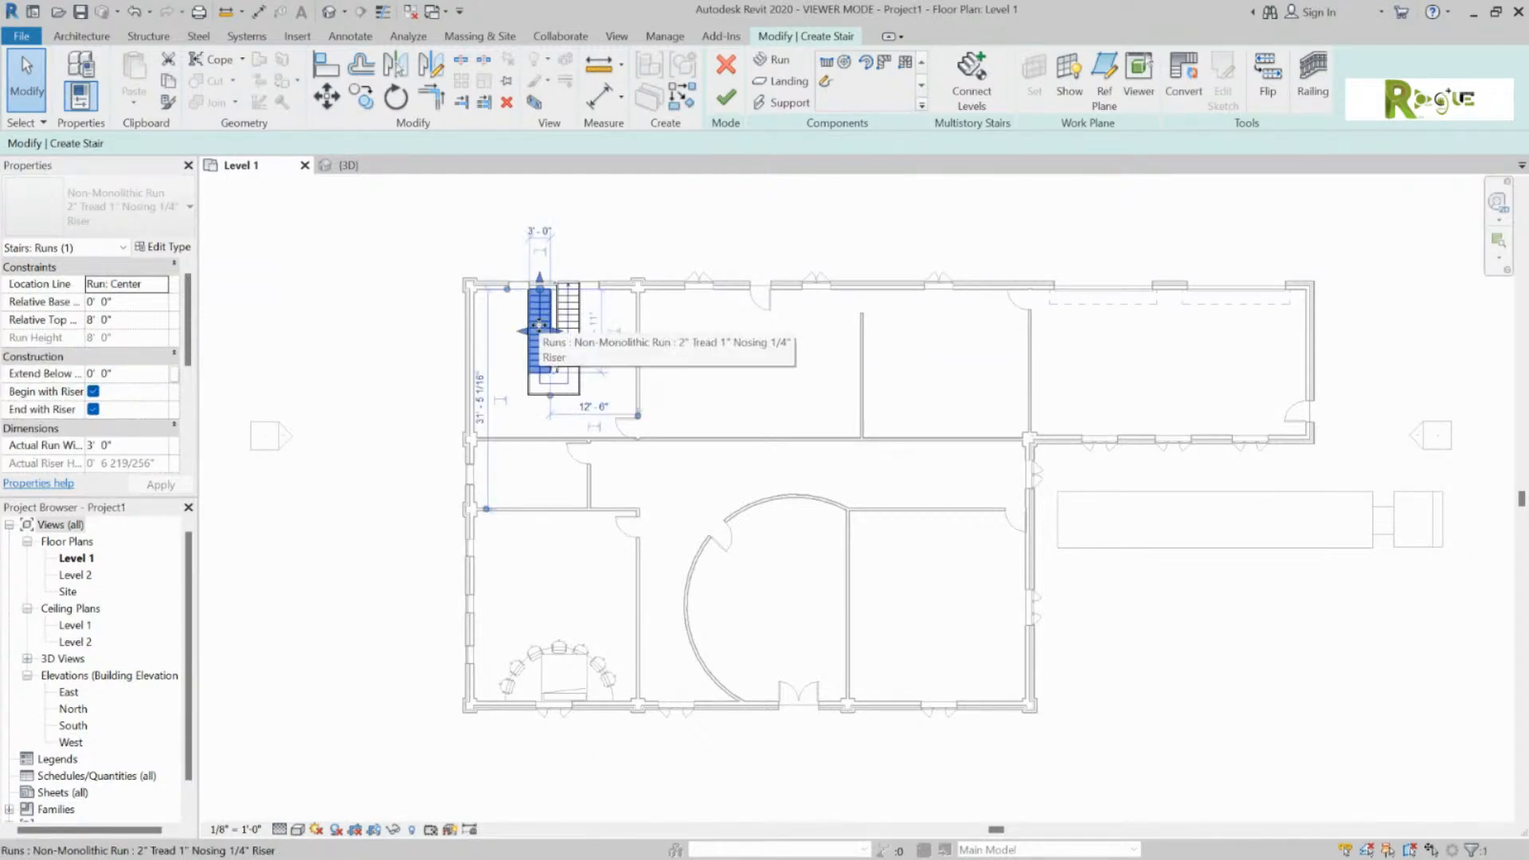
click(423, 339)
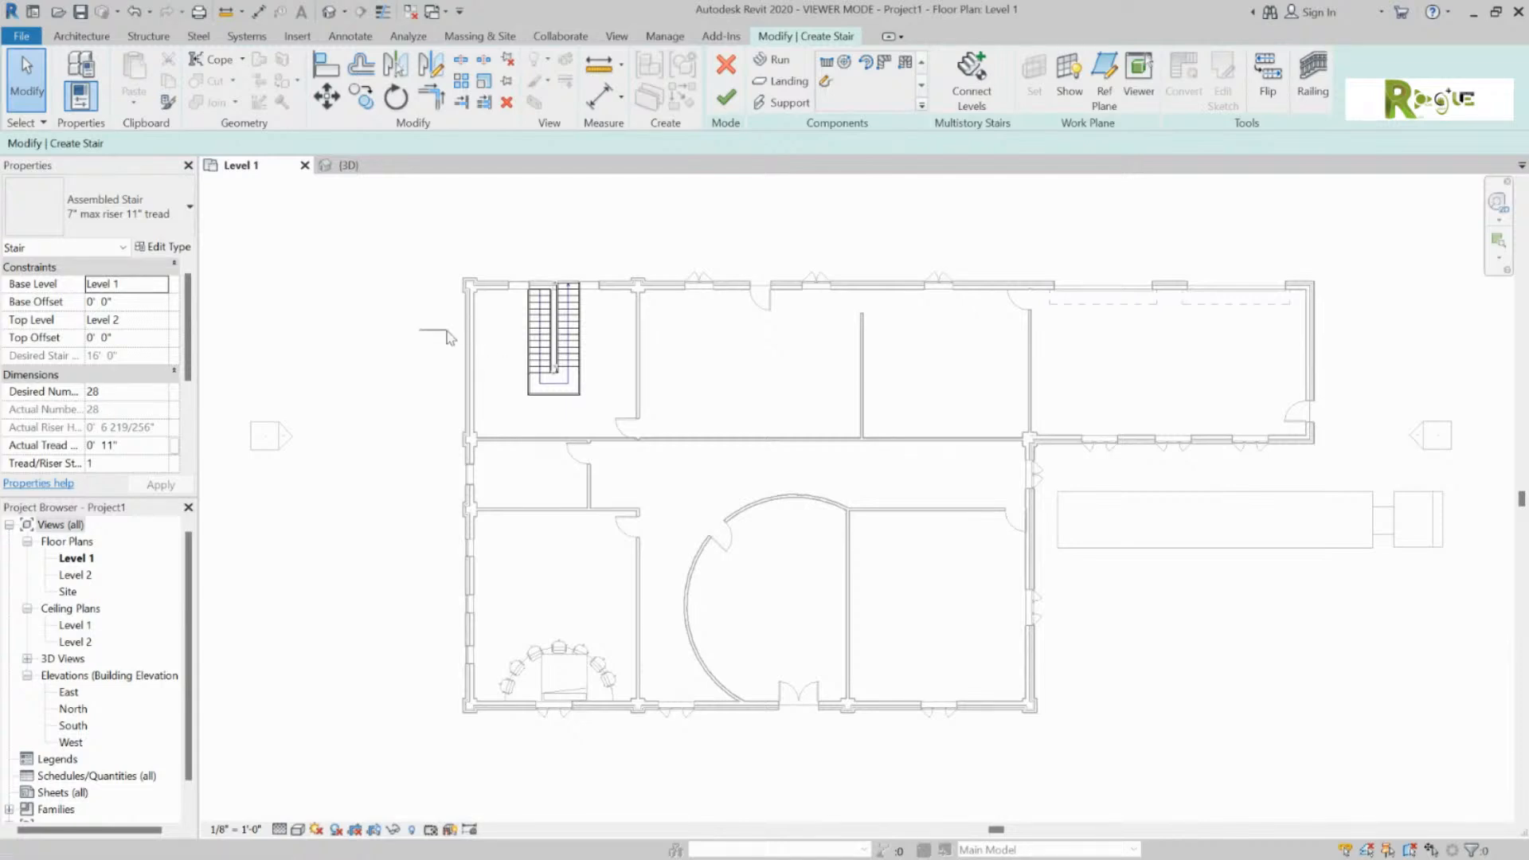
click(585, 395)
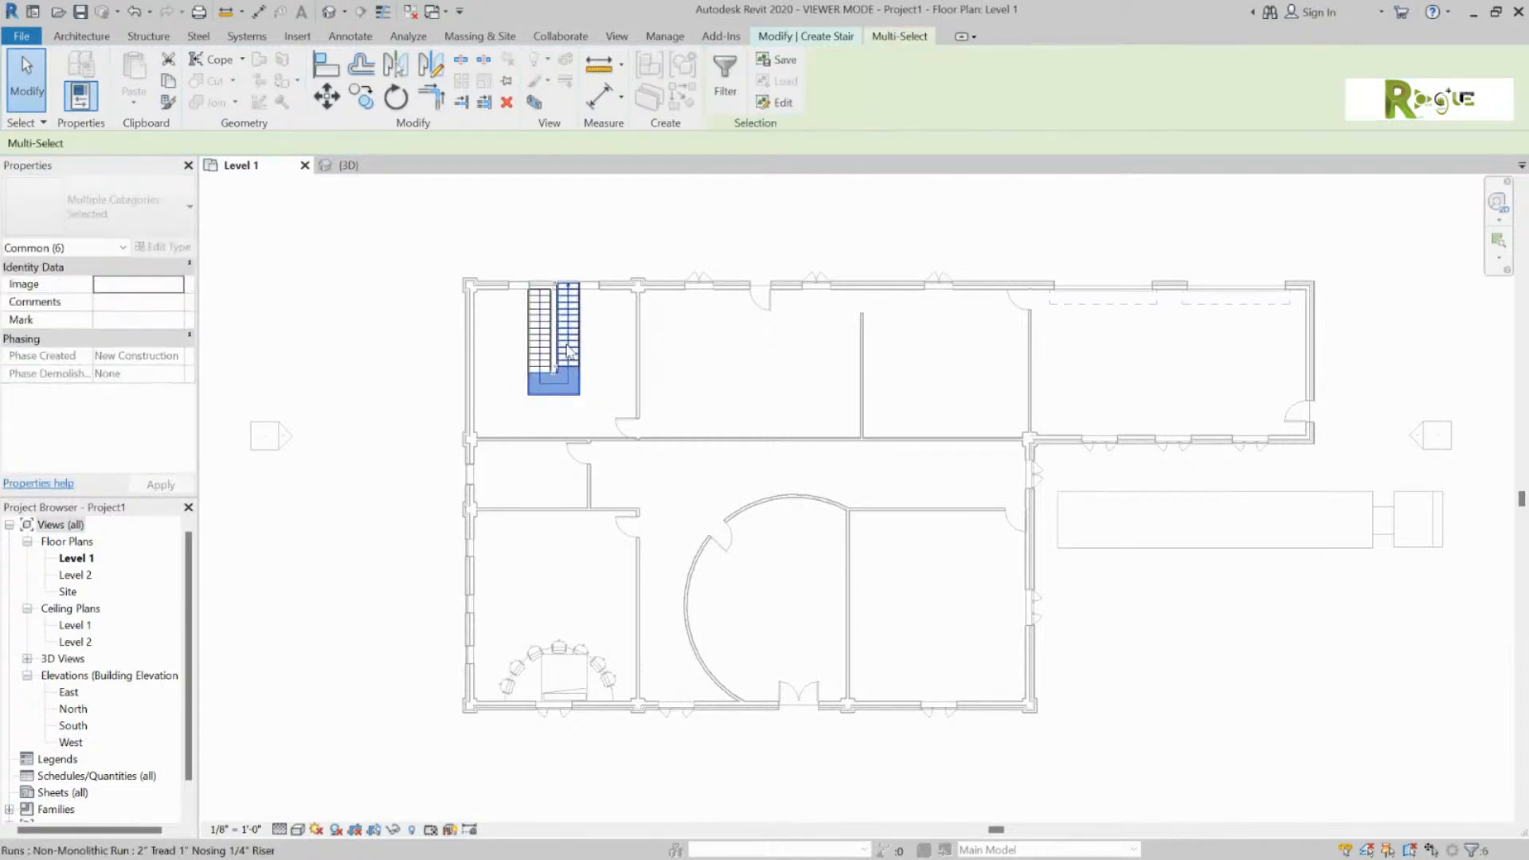
Step: Select the stair's runs and landing together
click(500, 319)
mouse_move(499, 314)
mouse_down()
mouse_move(607, 409)
mouse_move(514, 331)
mouse_up()
click(506, 364)
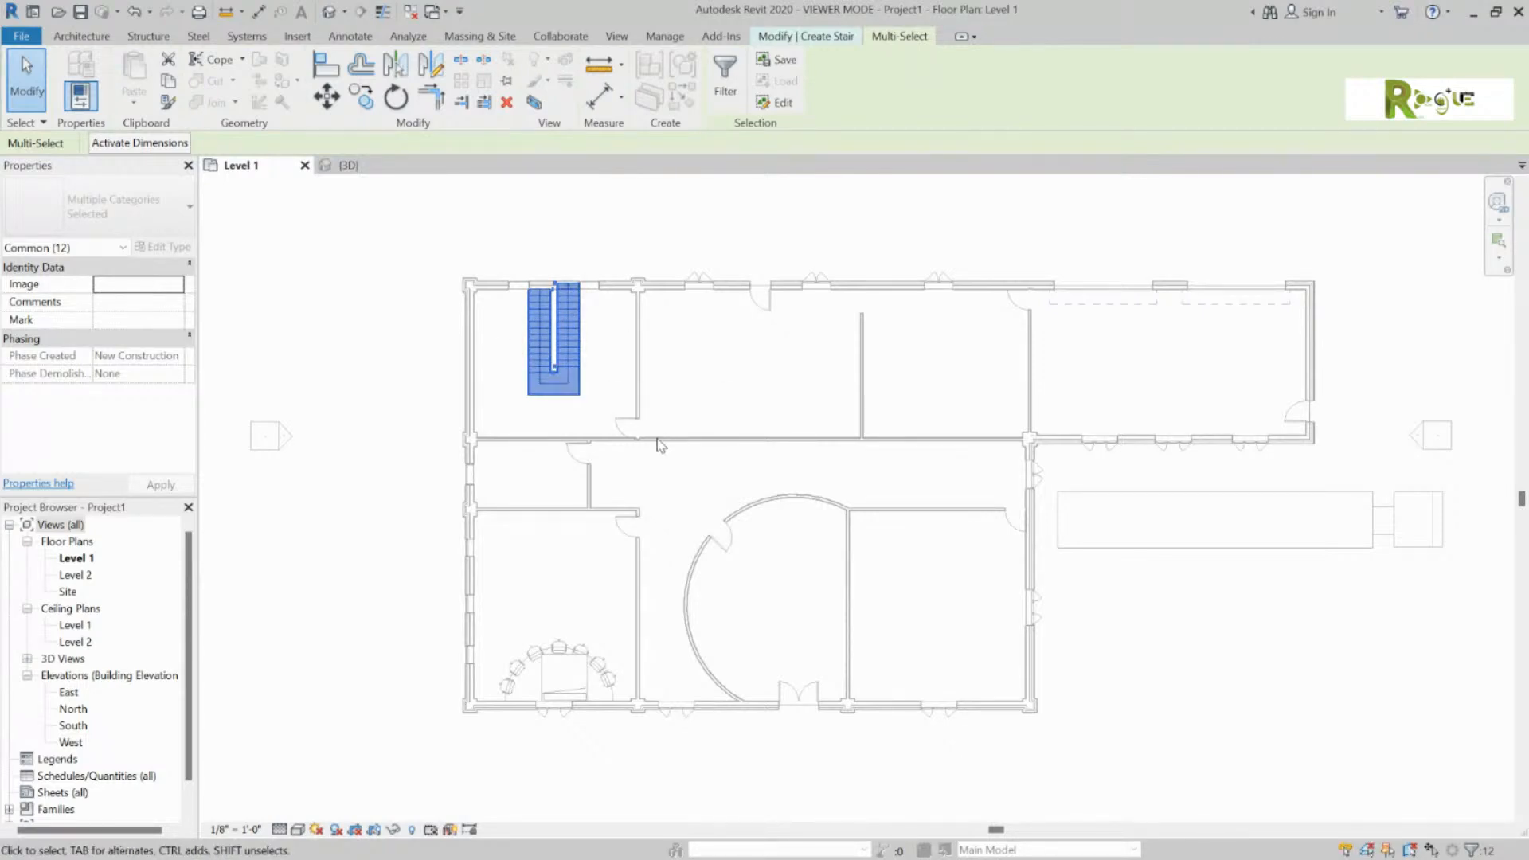
Step: Nudge the stair down and left into the room corner and finish the stair
key(Left)
key(Left)
key(Down)
key(Down)
key(Left)
key(Left)
key(Left)
key(Down)
key(Down)
key(Down)
key(Down)
key(Left)
key(Left)
key(Left)
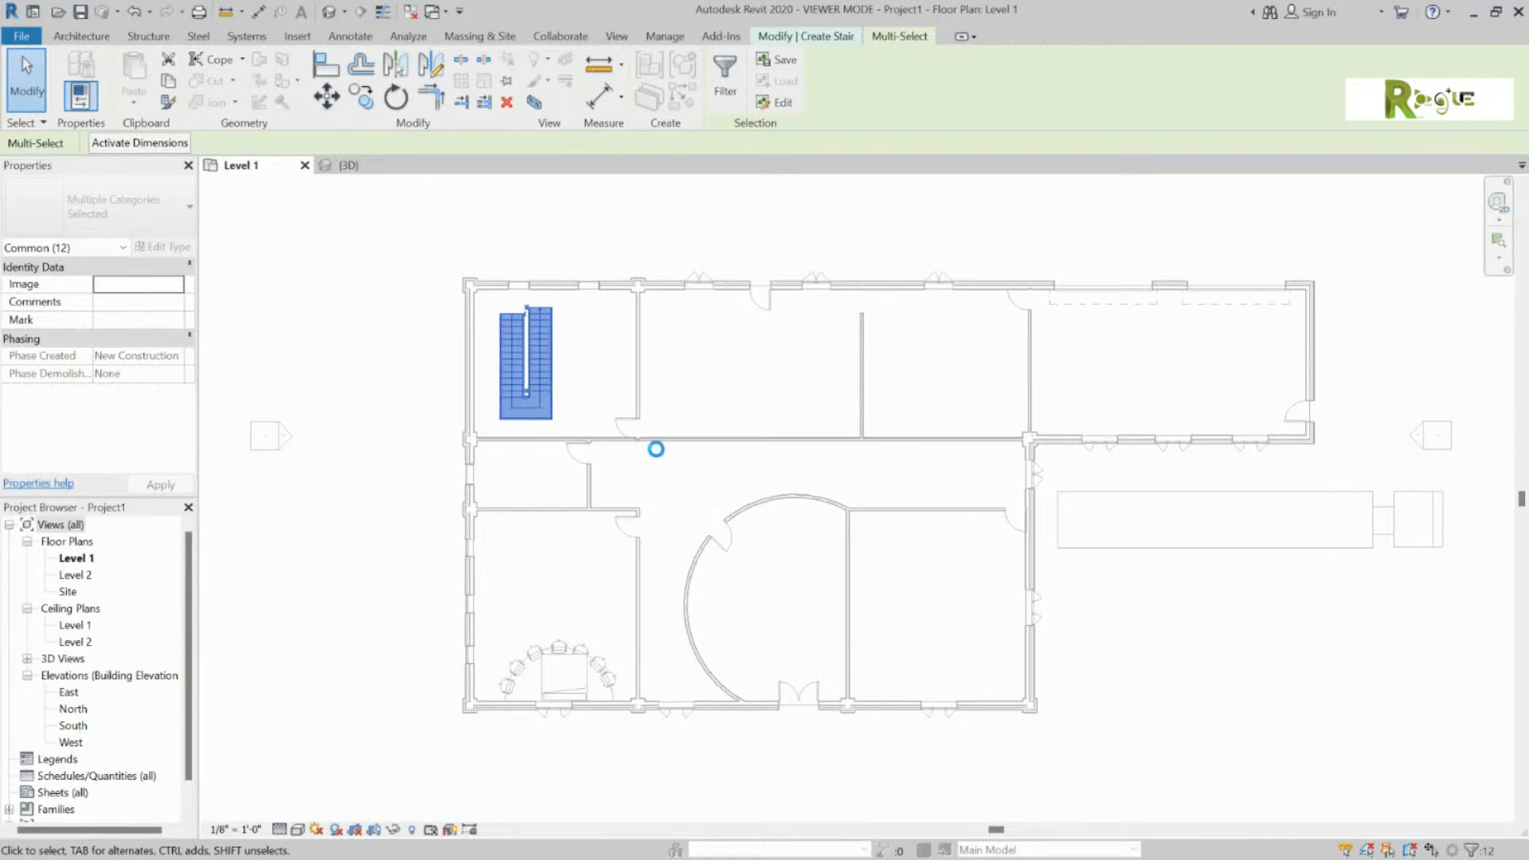
key(Down)
key(Down)
key(Down)
key(Left)
key(Left)
key(Left)
key(Left)
key(Down)
key(Left)
key(Down)
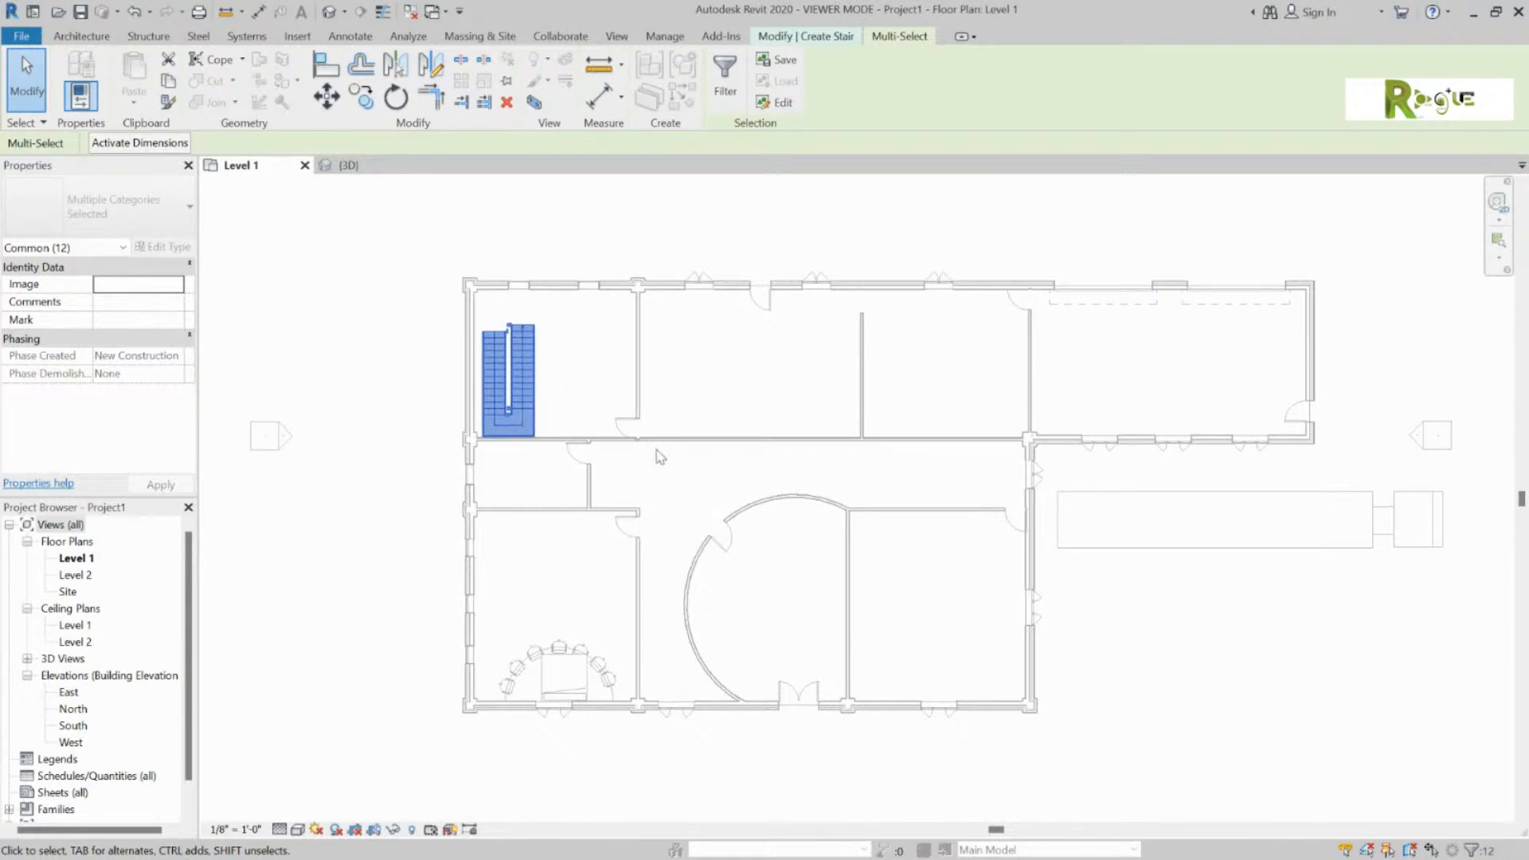
click(603, 359)
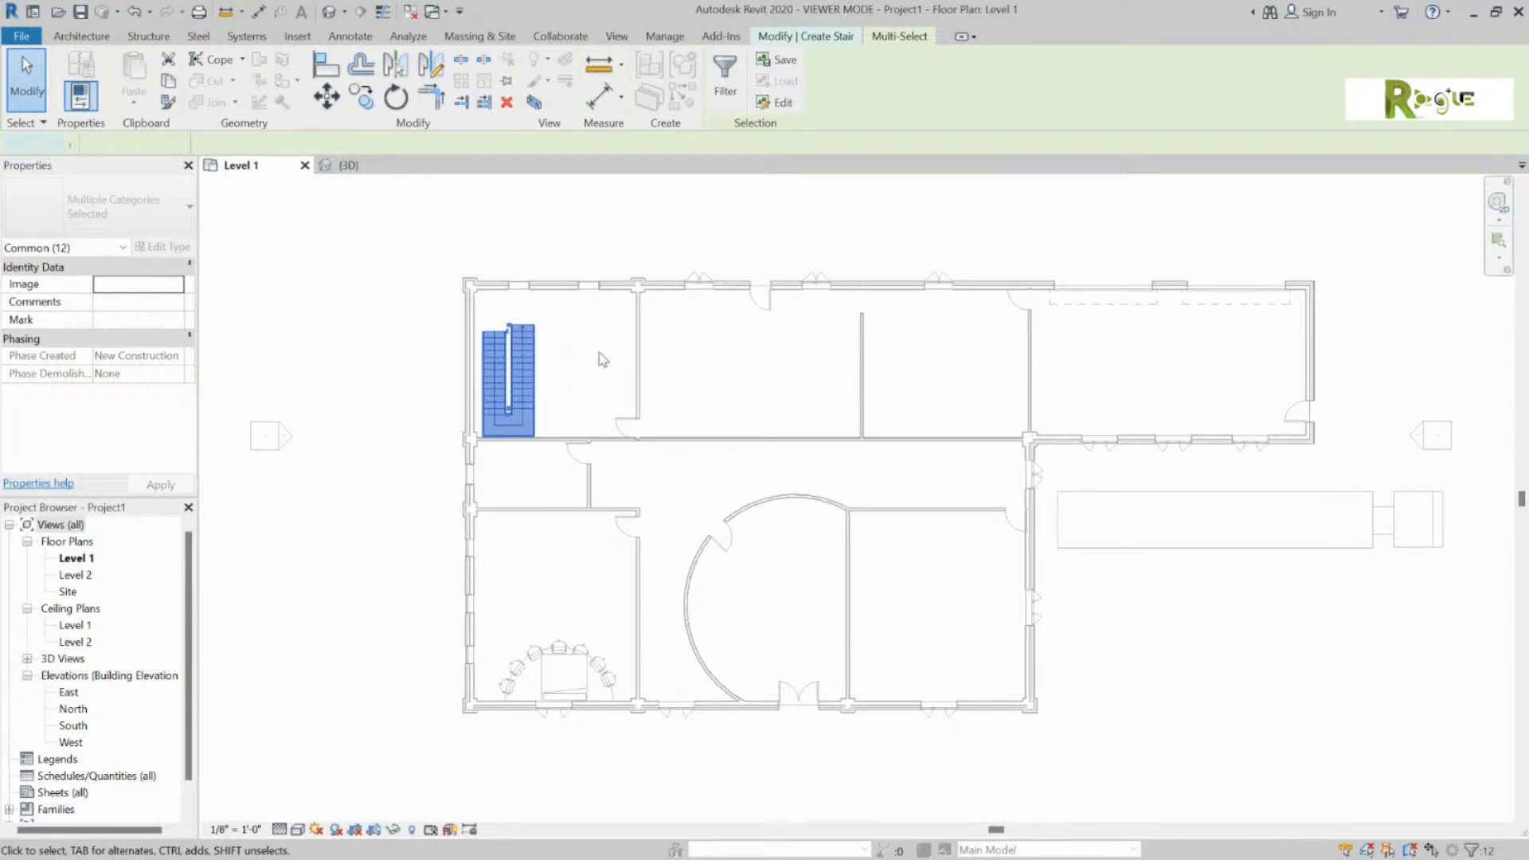
click(726, 97)
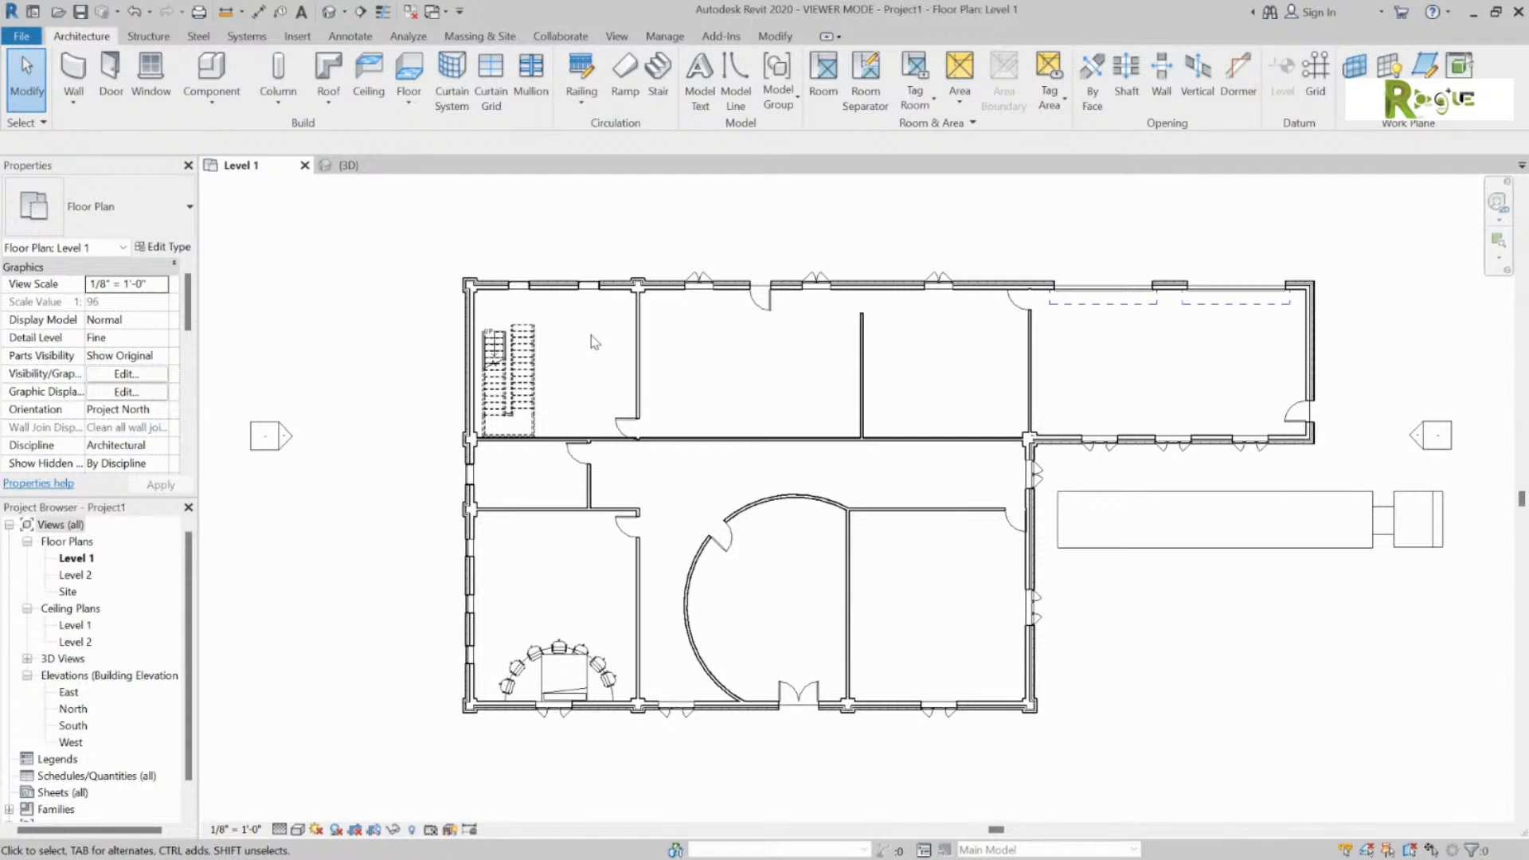
Step: Isolate the whole stair in a 3D selection-box view with BX and orbit around it
click(531, 356)
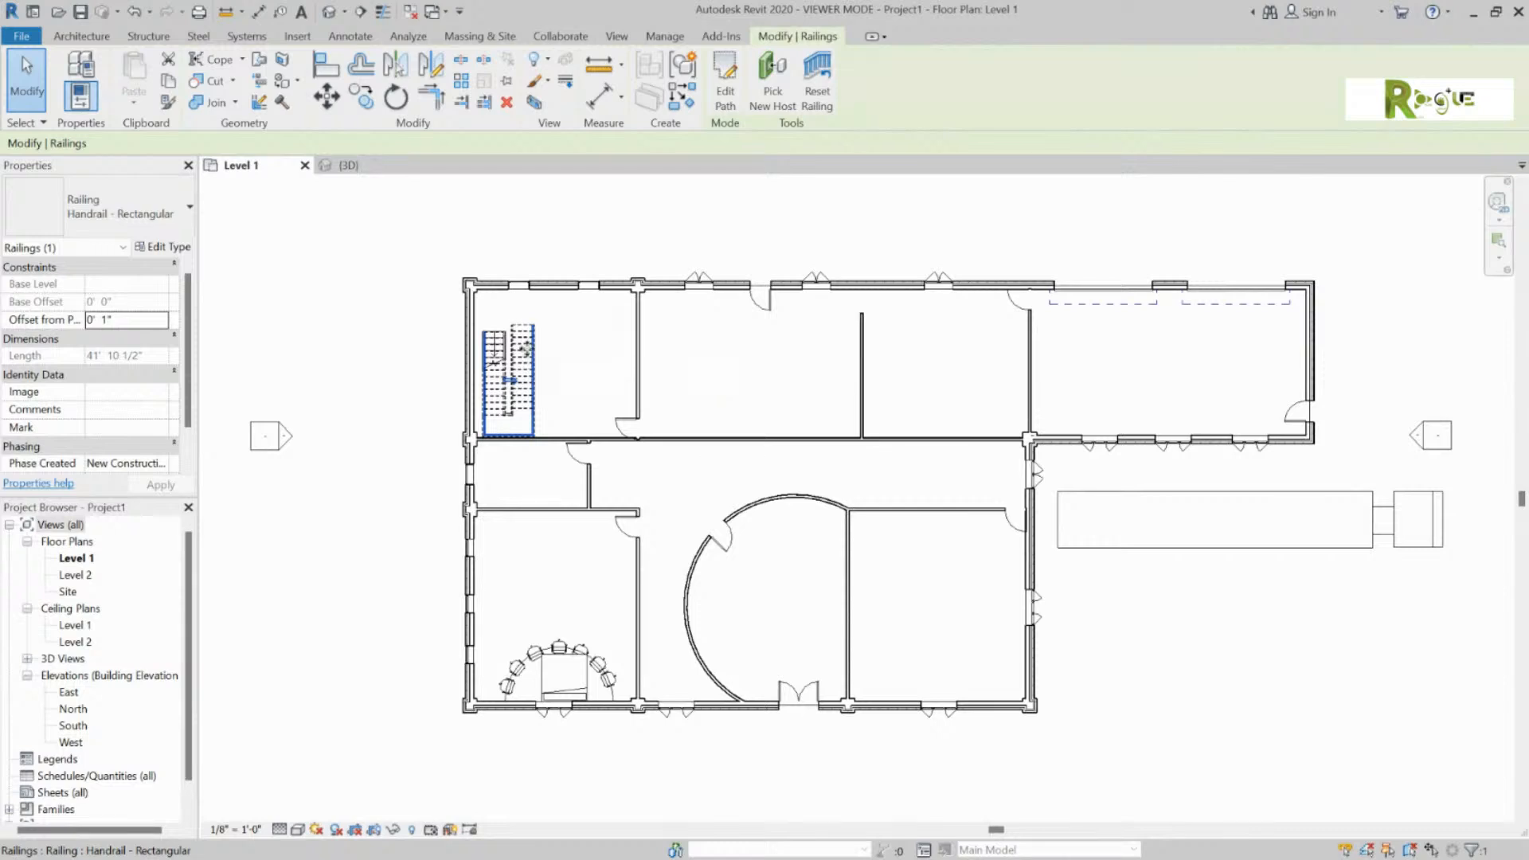
click(519, 362)
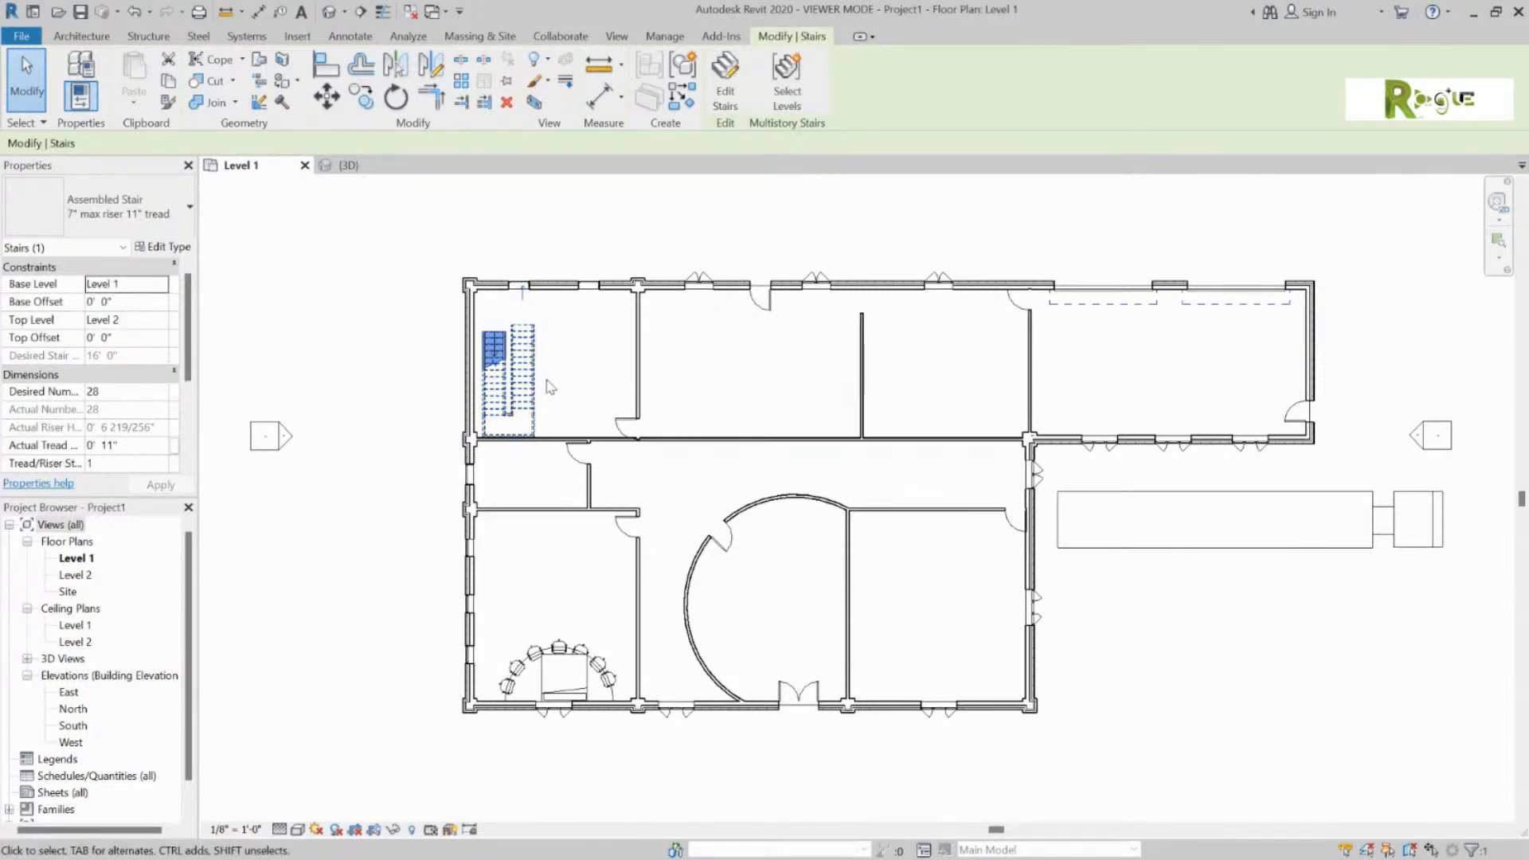
key(b)
key(x)
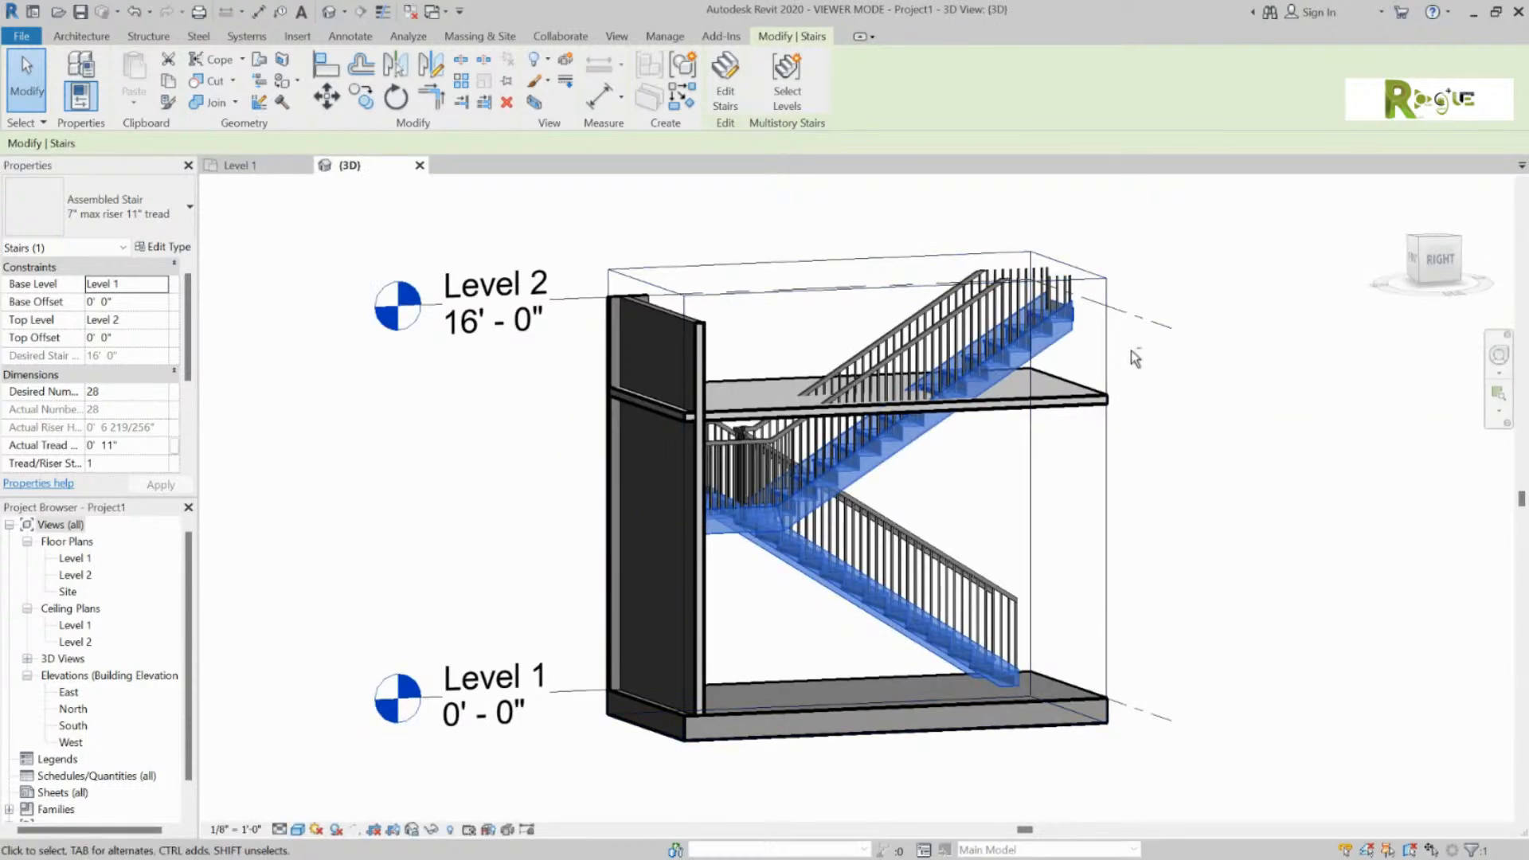
shift+middle_drag(1131, 350, 623, 389)
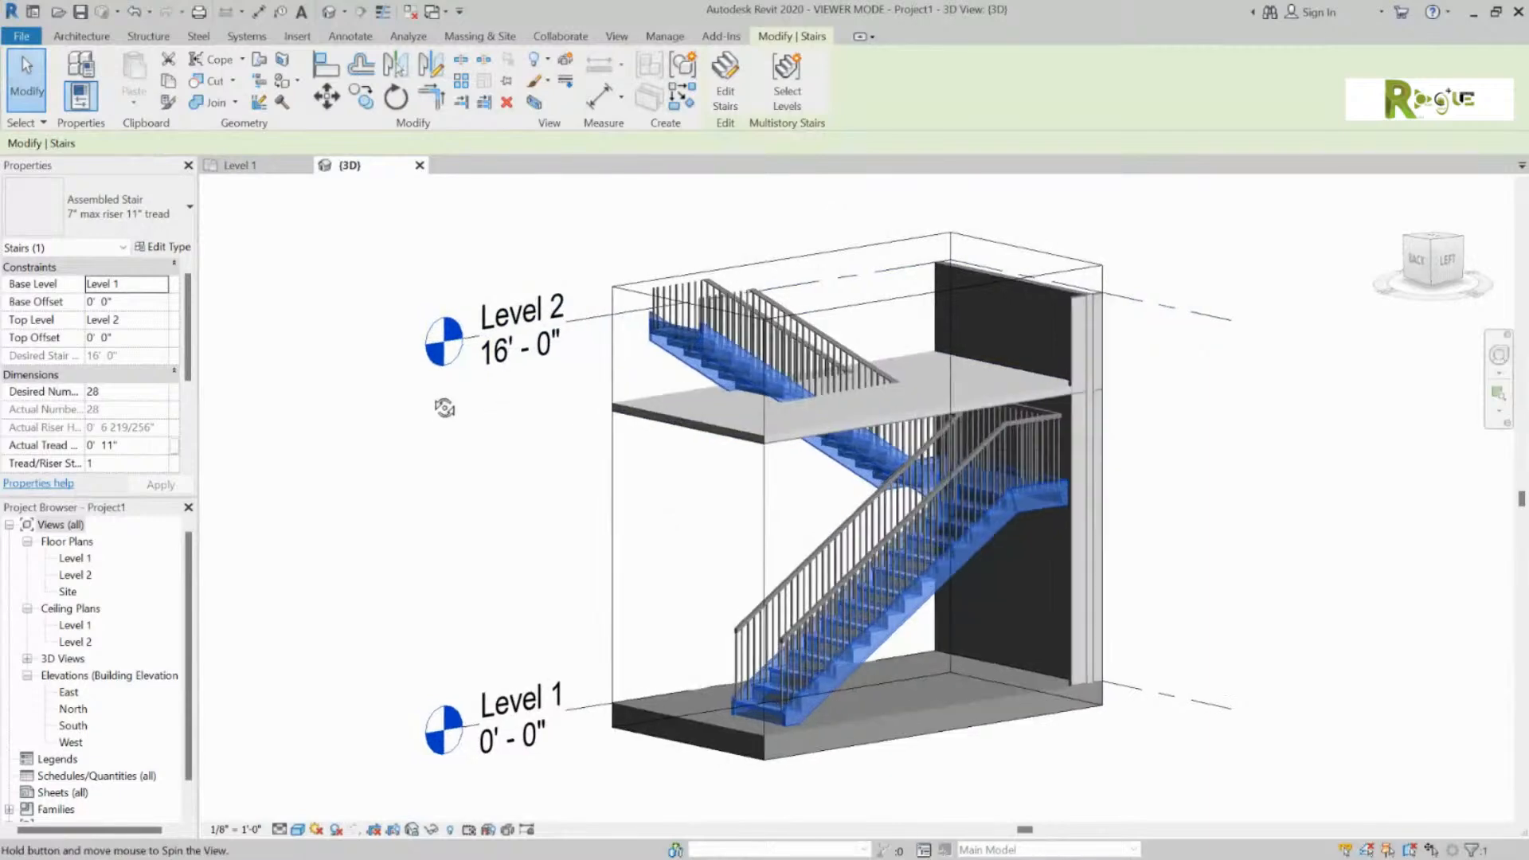
shift+middle_drag(437, 399, 797, 422)
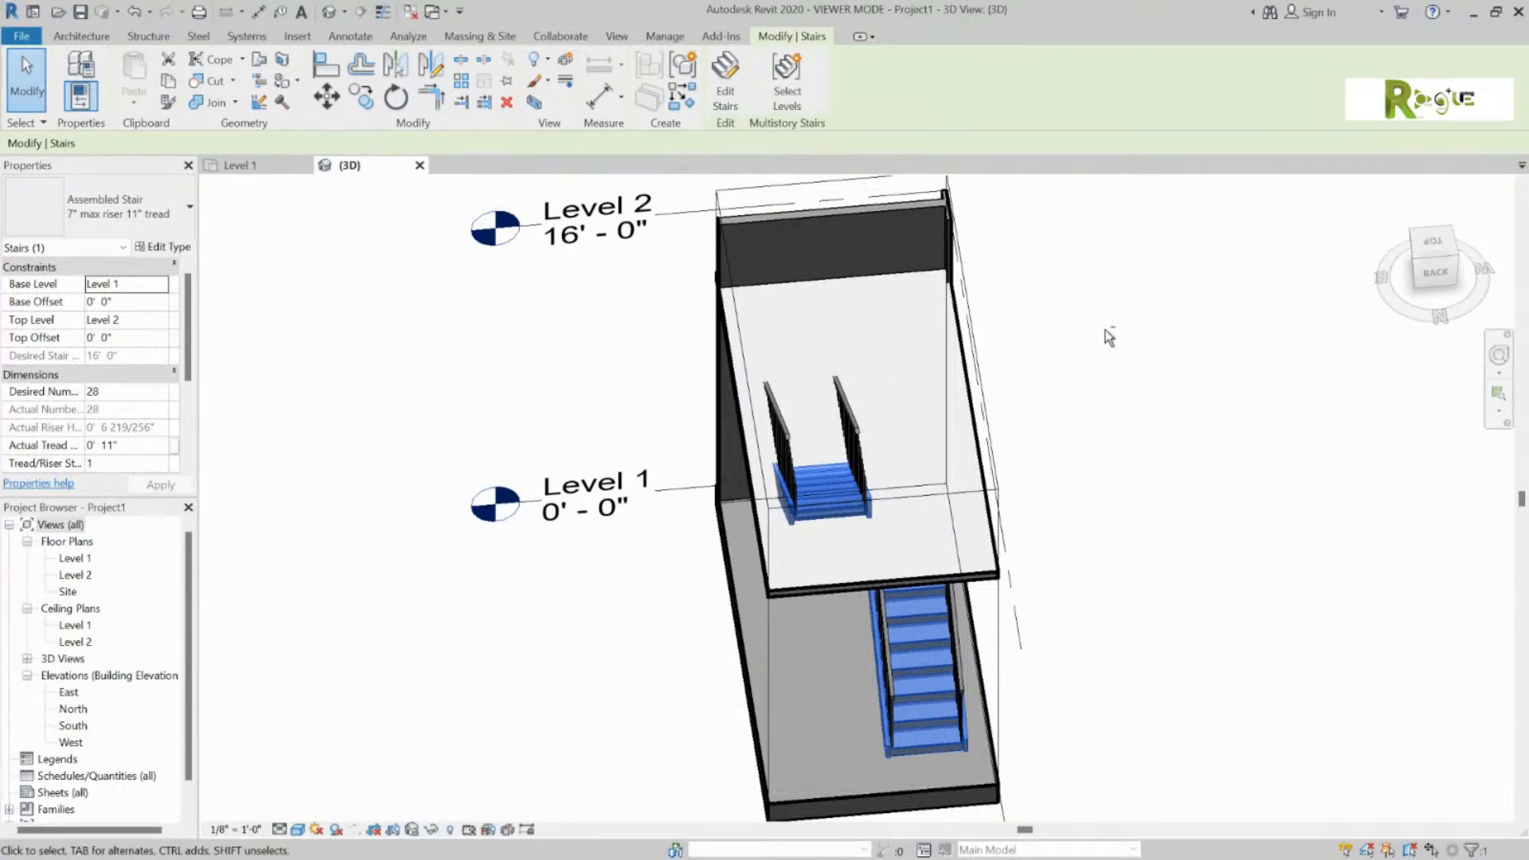
shift+middle_drag(1103, 331, 844, 173)
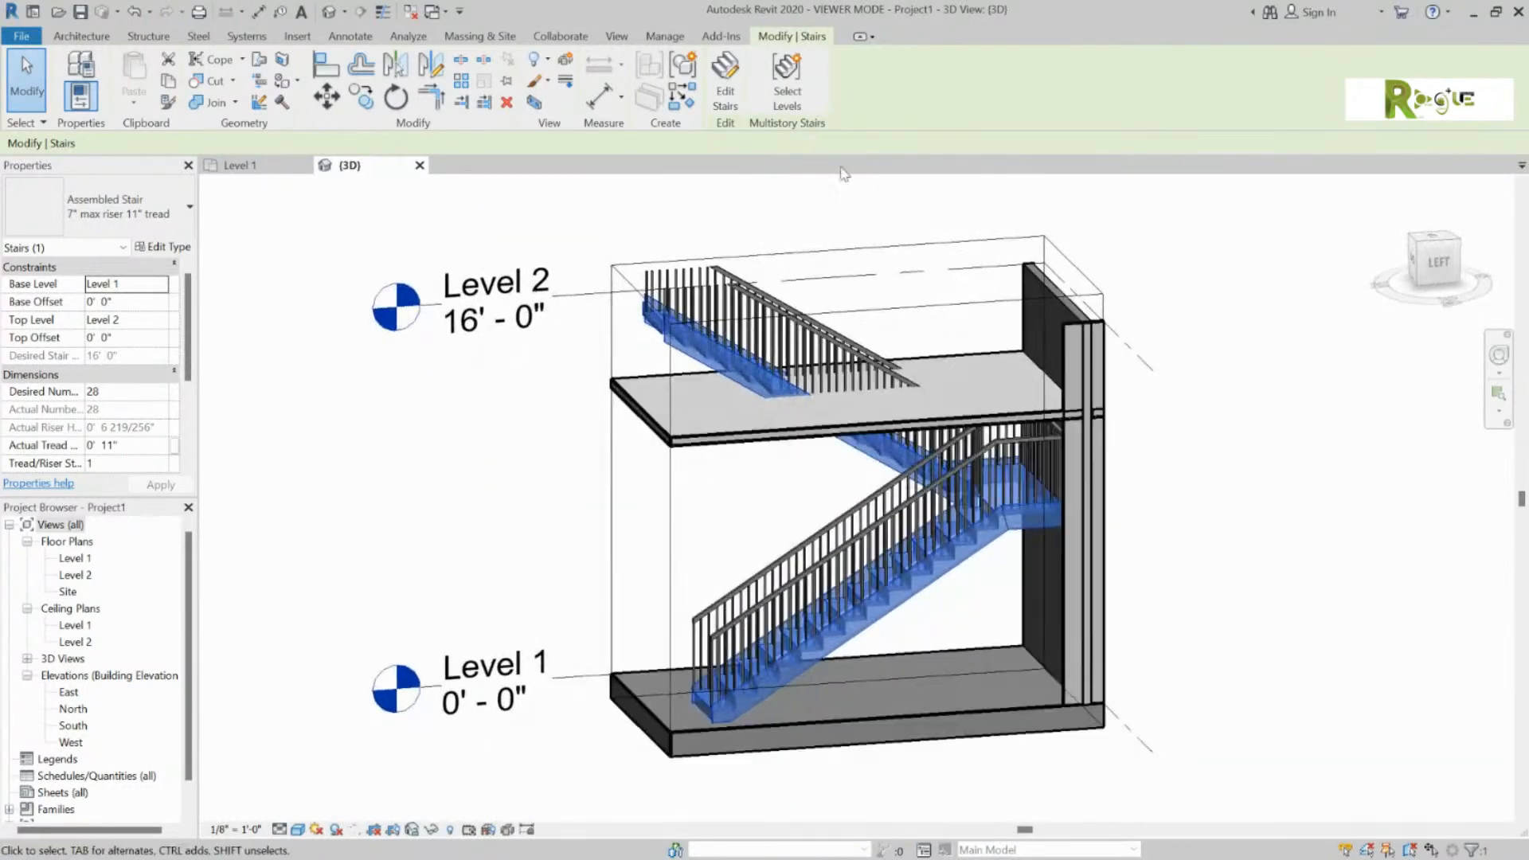
Step: Raise the section box top to reveal the upper wall above the stair
click(876, 301)
drag(860, 137, 859, 159)
shift+middle_drag(1159, 241, 977, 246)
mouse_move(937, 229)
mouse_down()
mouse_move(945, 181)
mouse_move(939, 205)
mouse_up()
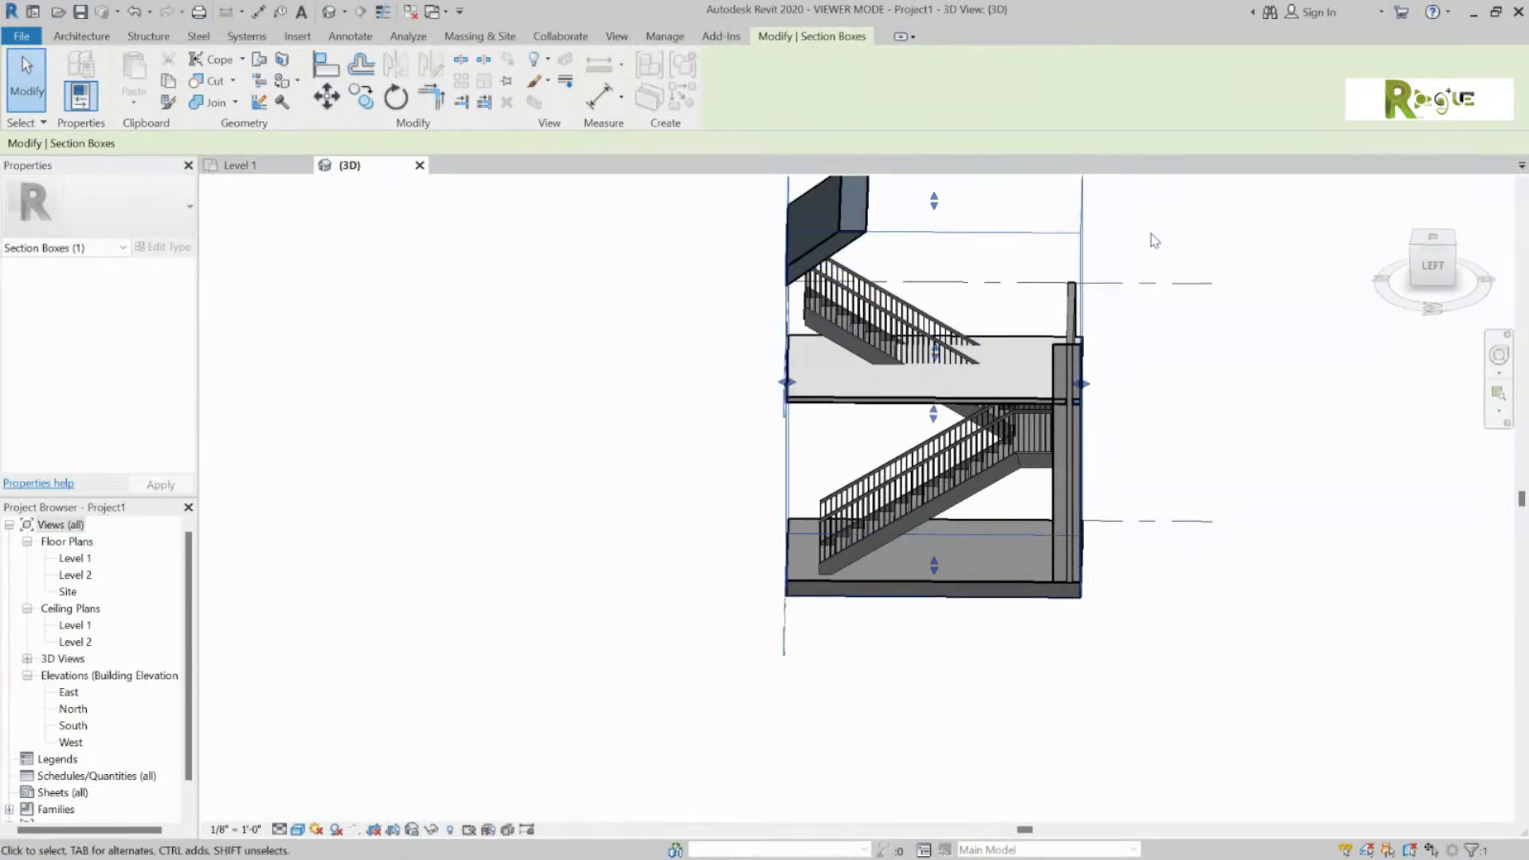
middle_drag(1154, 241, 1095, 446)
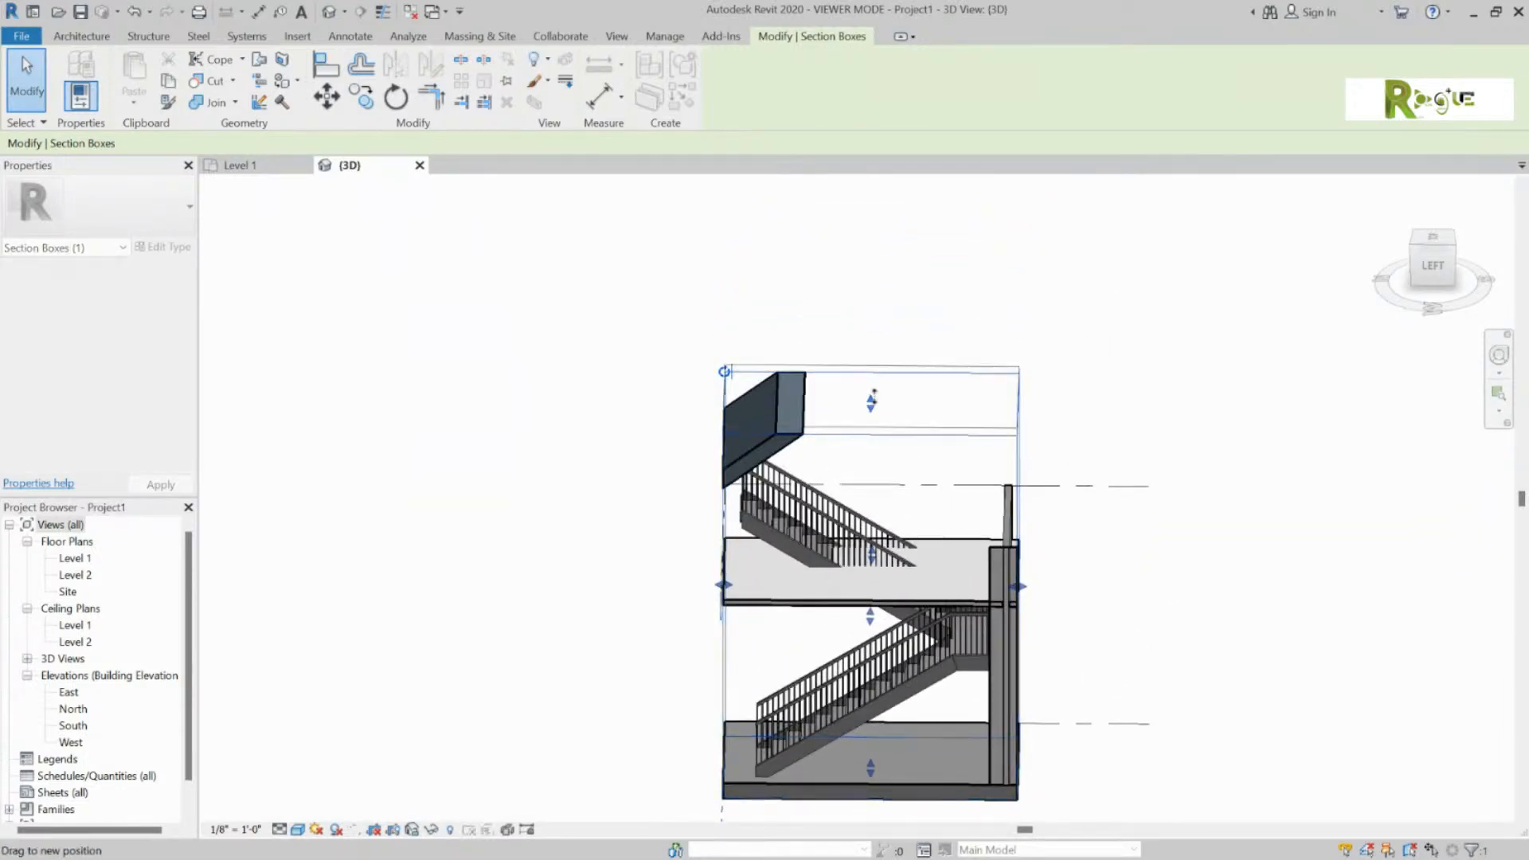
drag(873, 395, 874, 239)
click(1120, 250)
middle_drag(1135, 403, 988, 384)
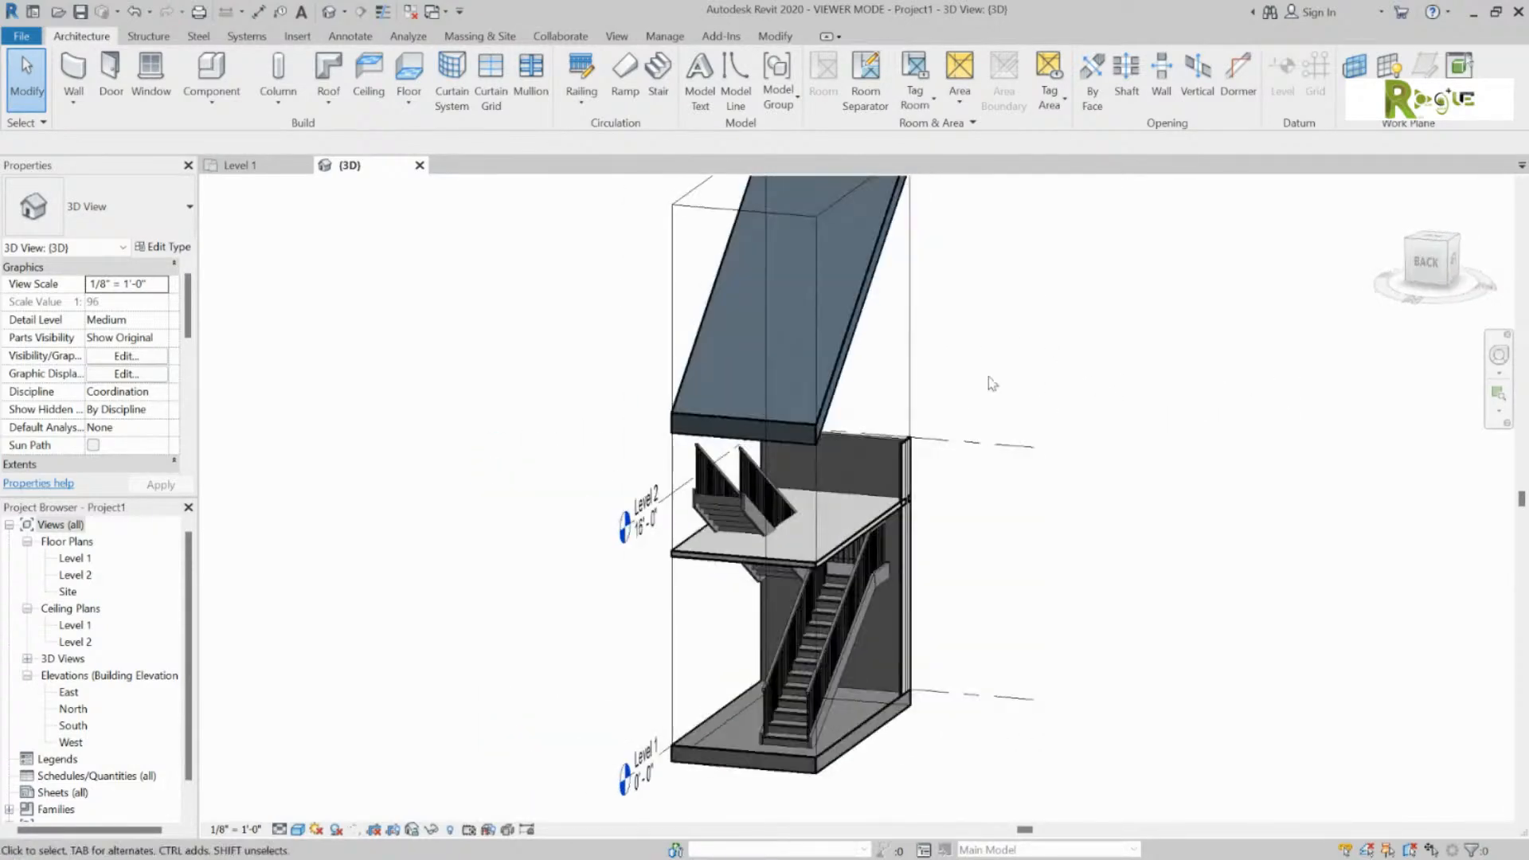
Step: Extend the section box sideways to expose the red exterior wall
click(908, 374)
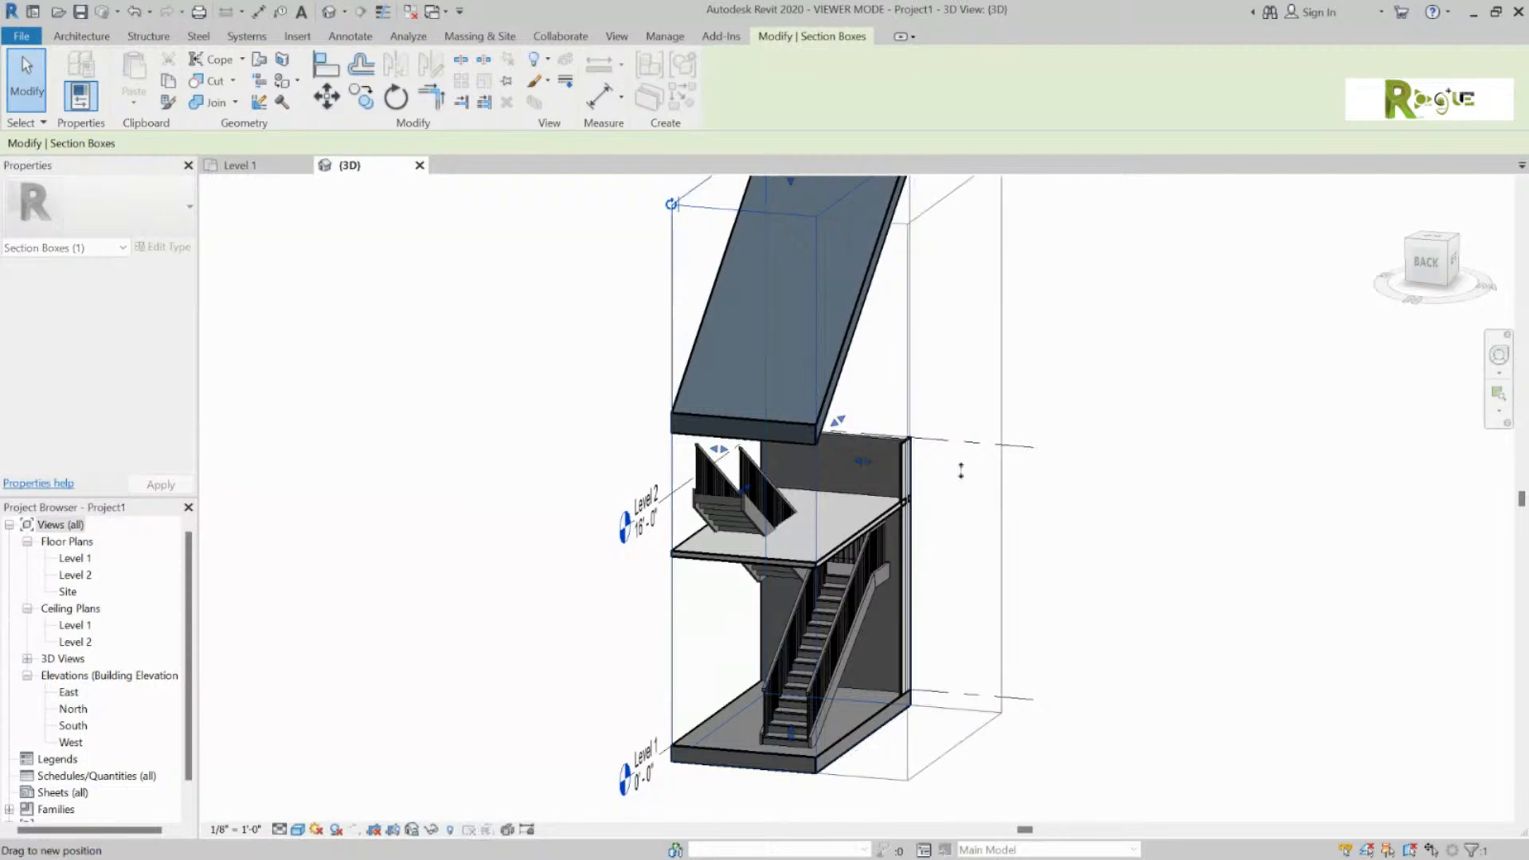
drag(962, 471, 993, 476)
shift+middle_drag(561, 407, 868, 341)
click(728, 547)
shift+middle_drag(549, 437, 611, 548)
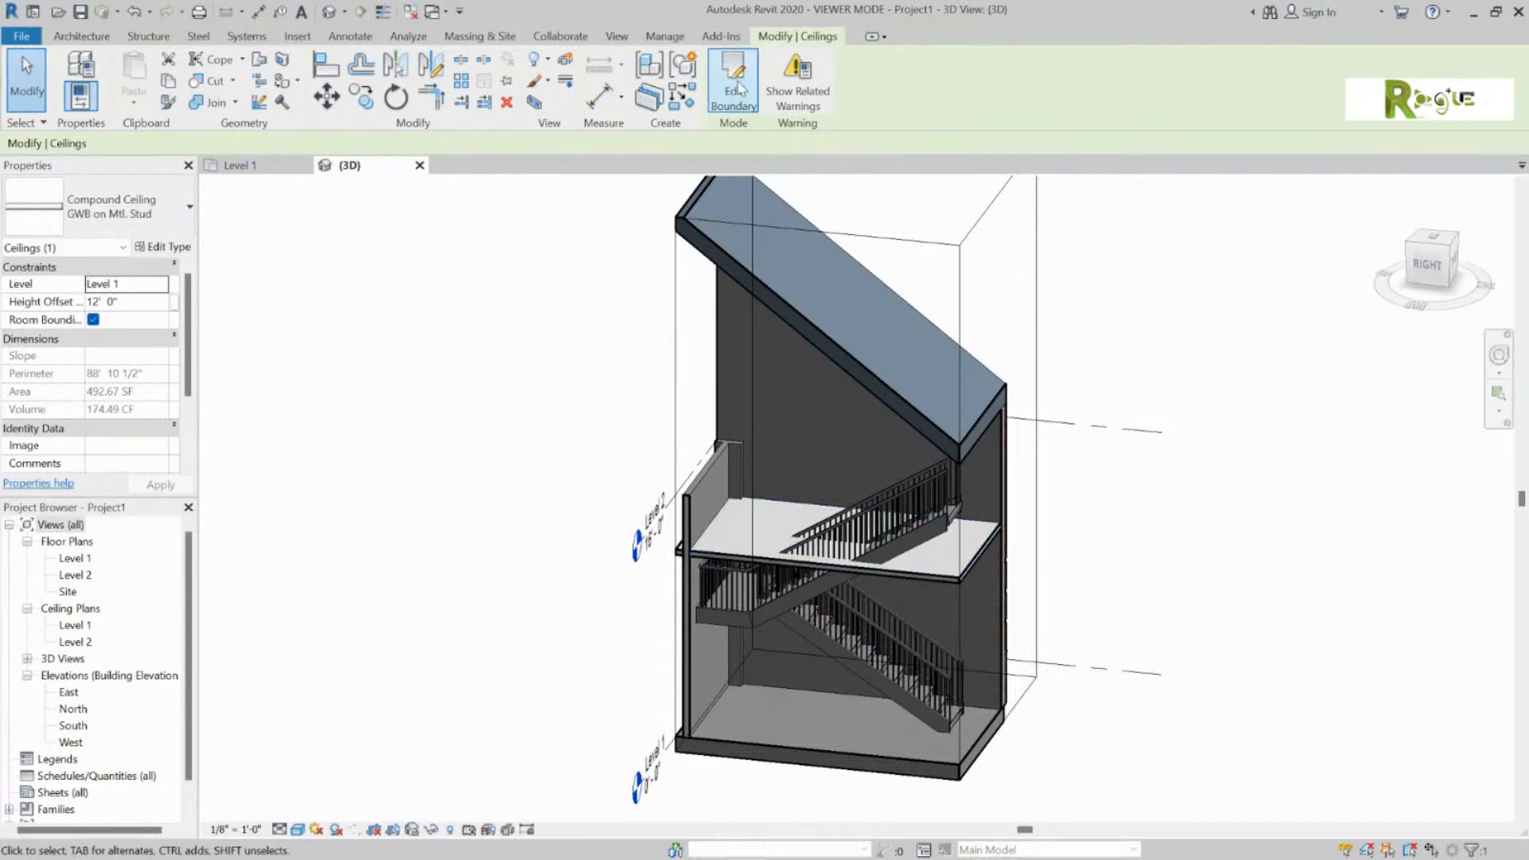
Step: Open the ceiling's boundary sketch and view it from the top
click(735, 91)
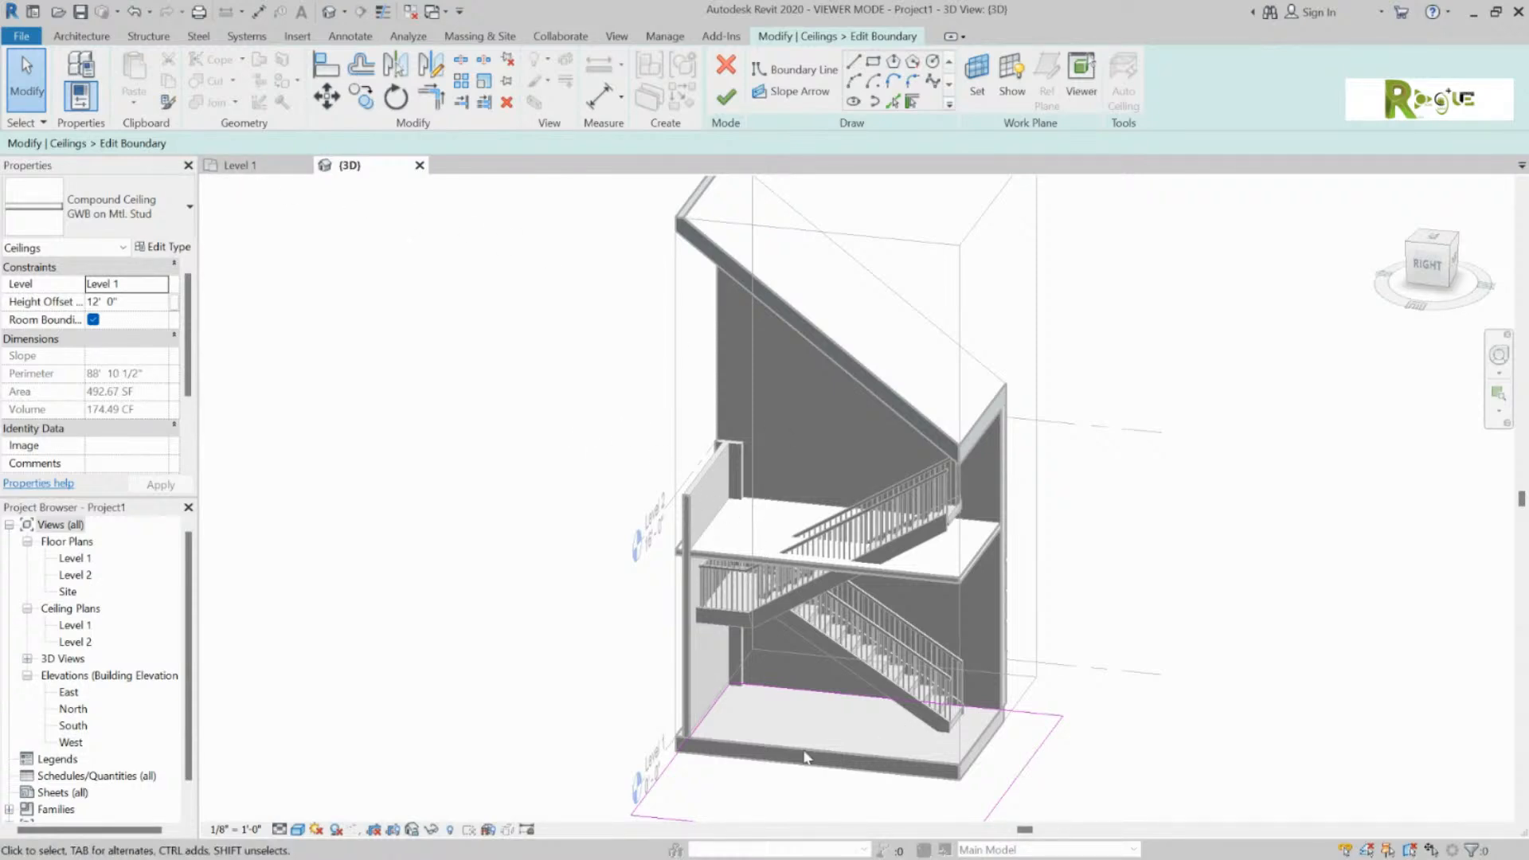
shift+middle_drag(1108, 583, 993, 563)
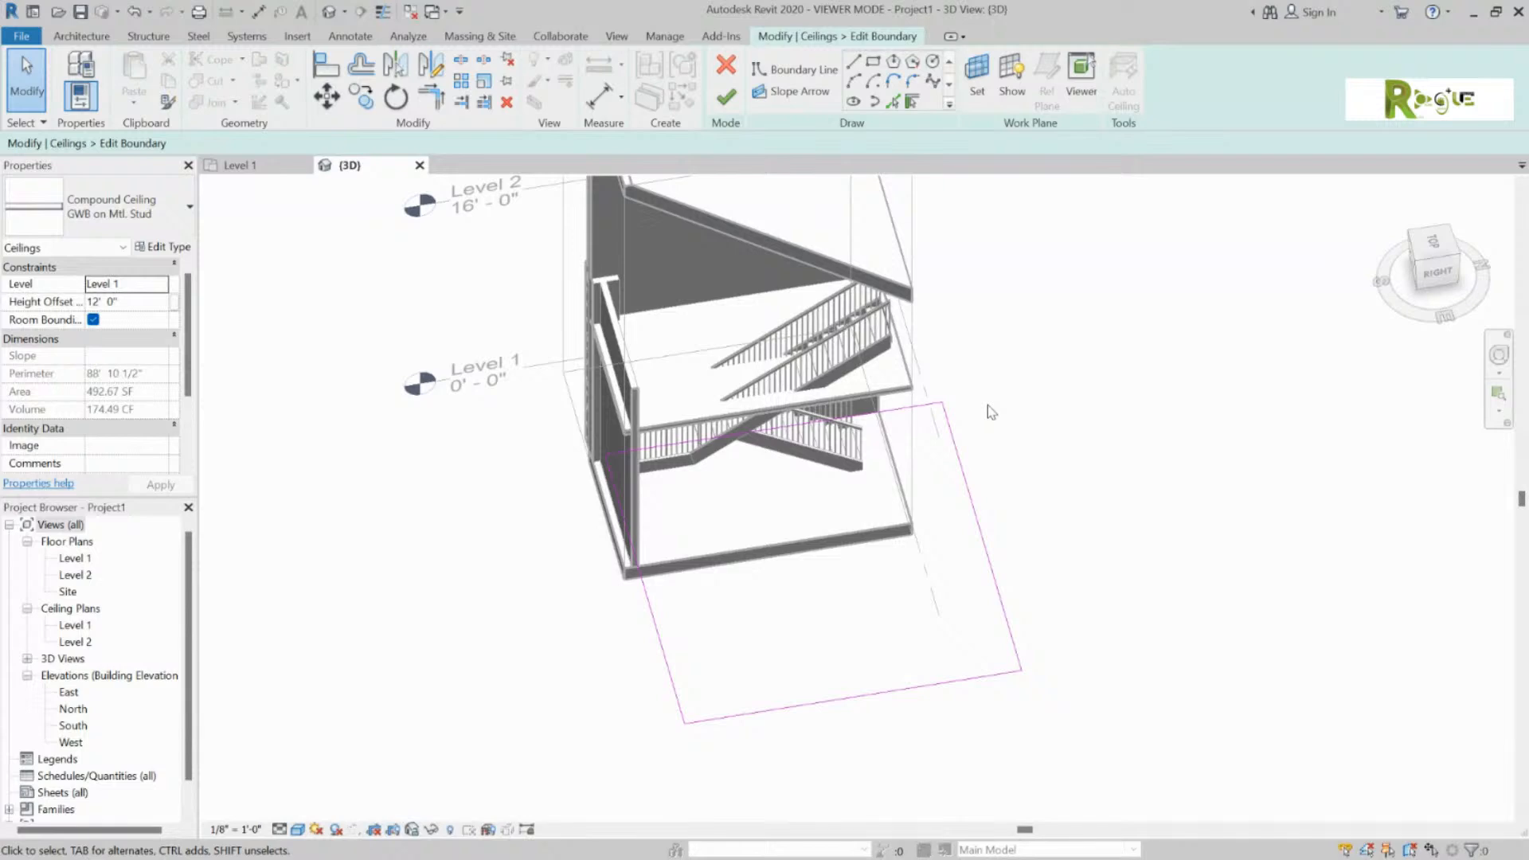
click(1434, 246)
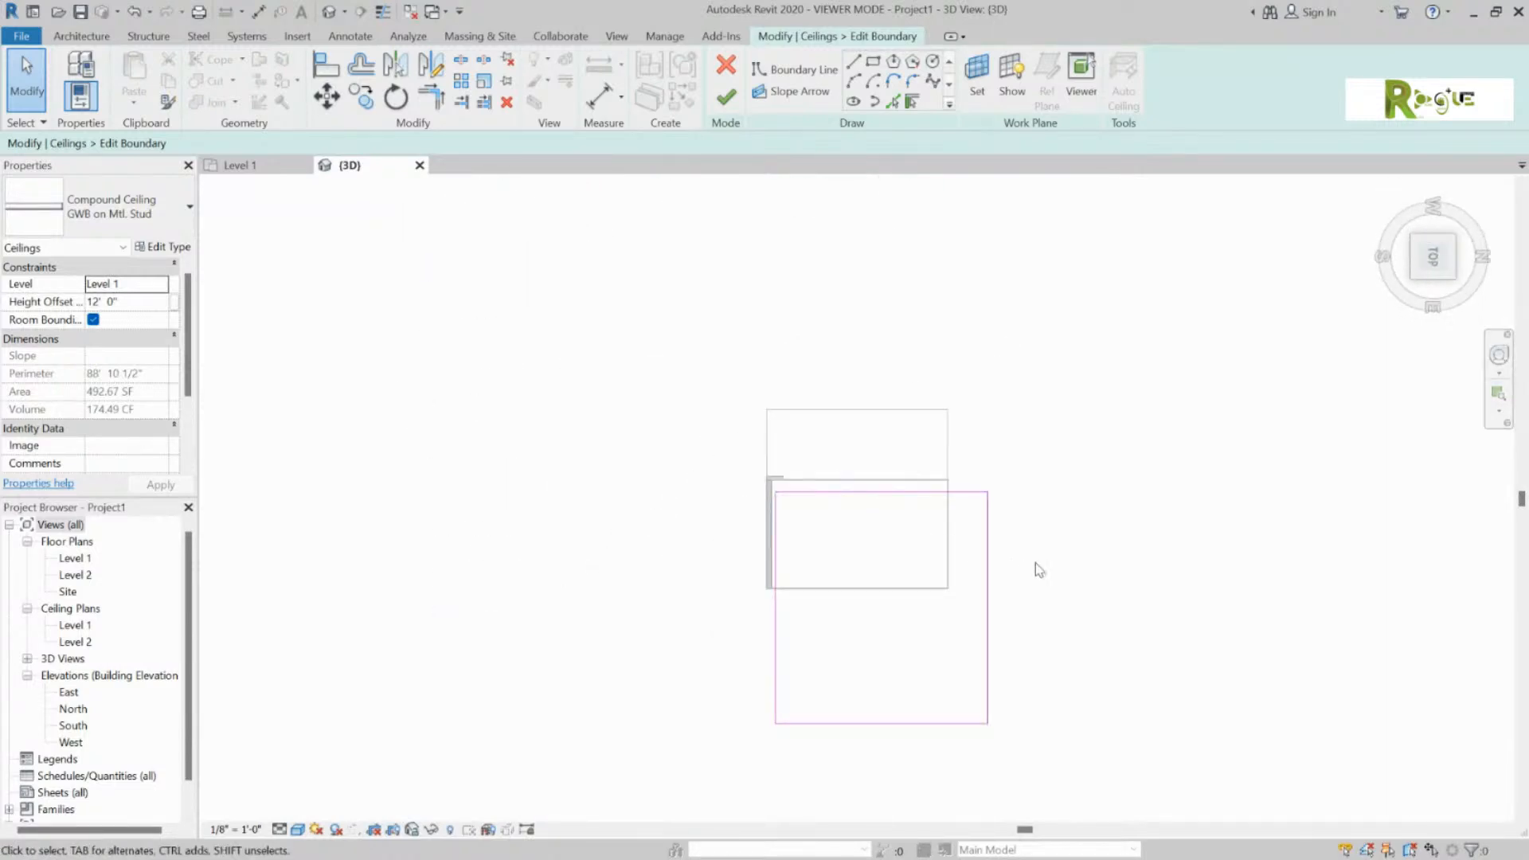
middle_drag(1039, 571, 1020, 458)
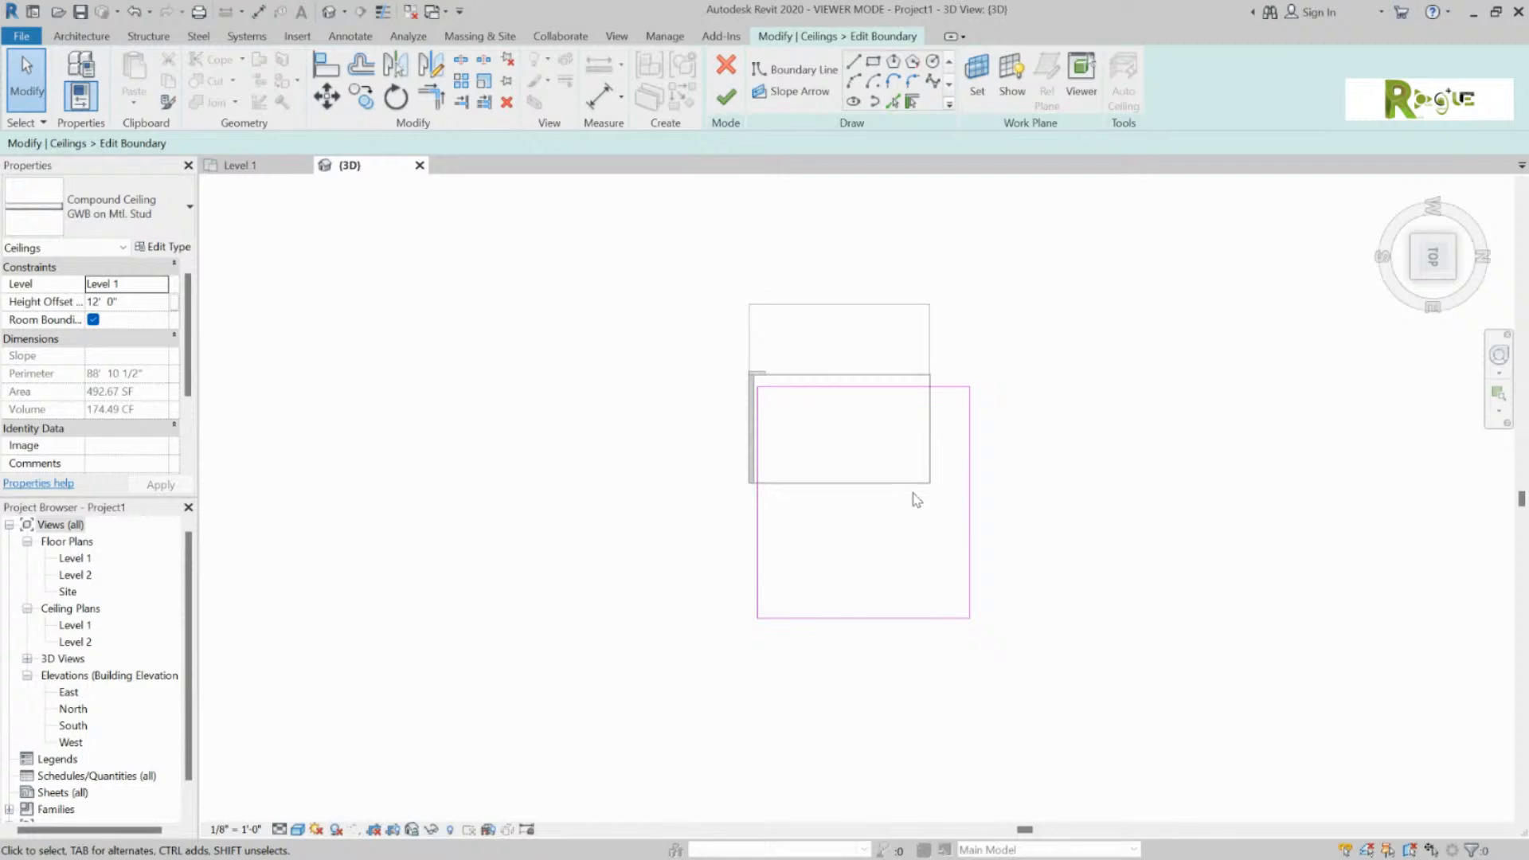
drag(901, 460, 767, 400)
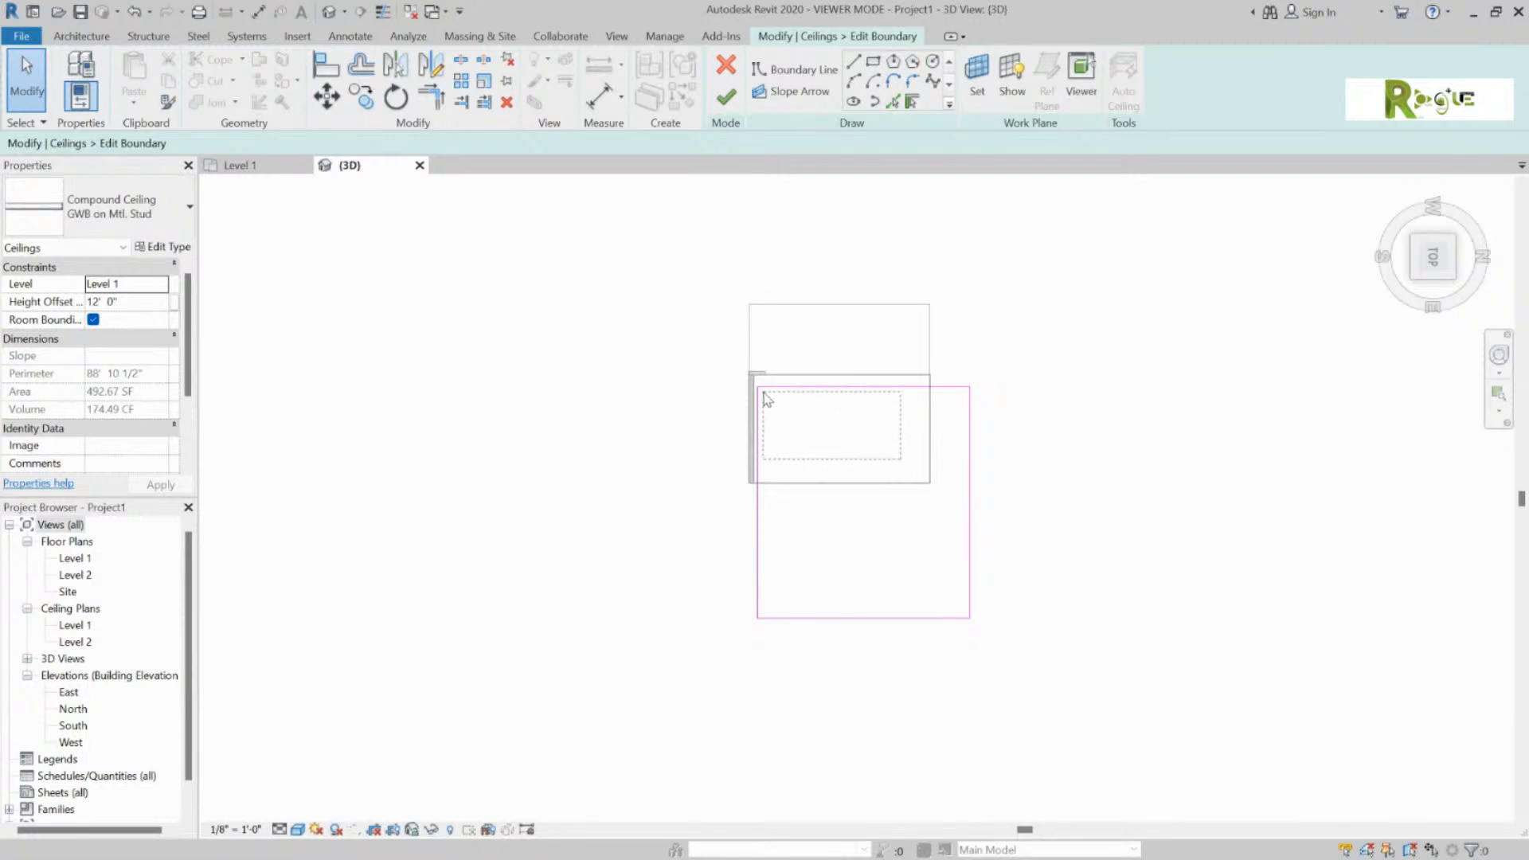
drag(767, 400, 894, 461)
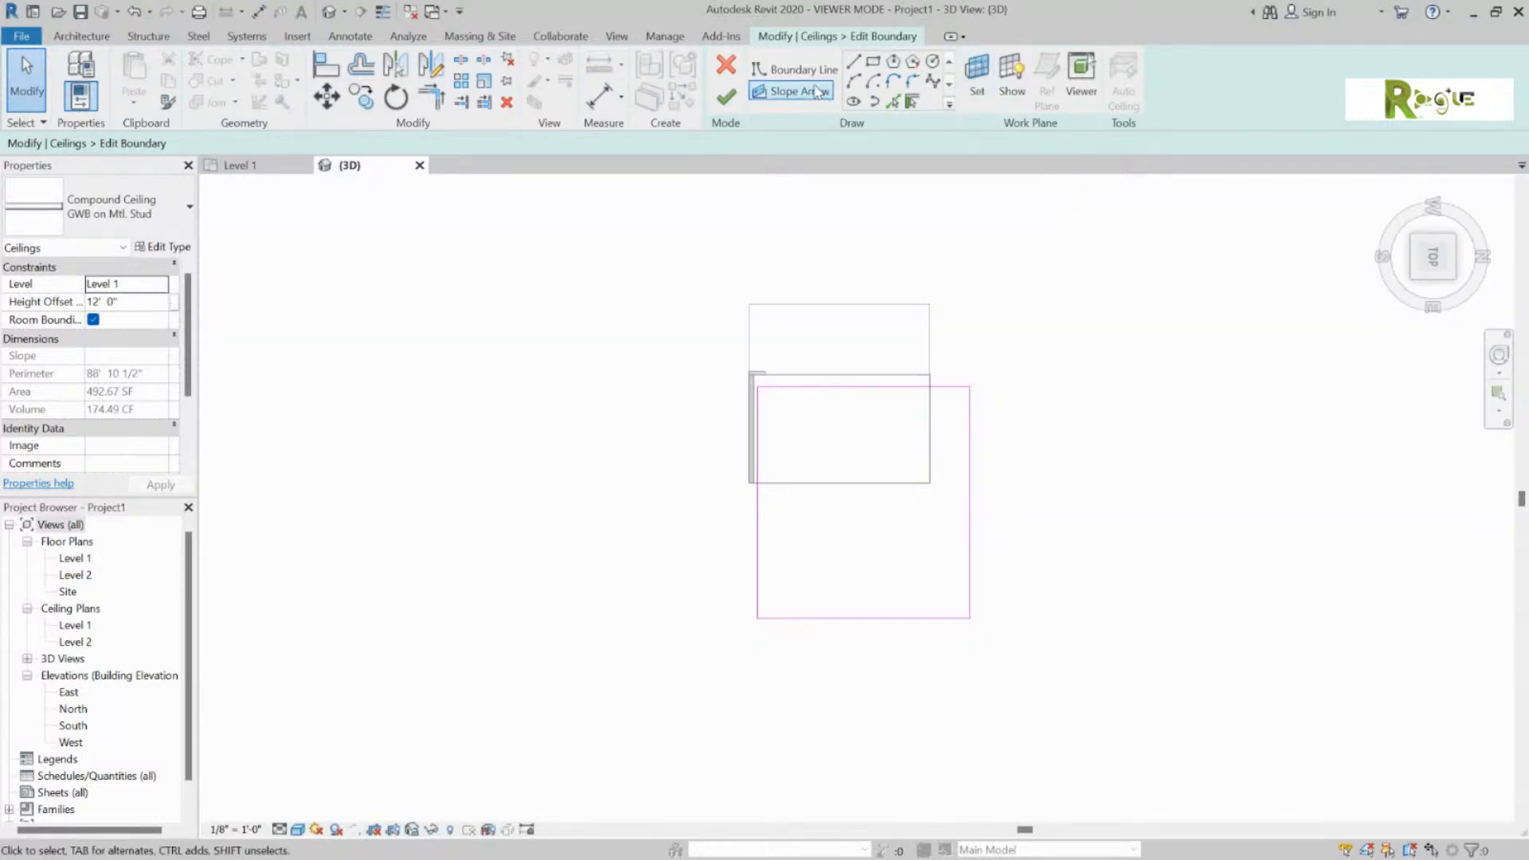
Step: Draw a diagonal boundary line, then delete the stray line
click(815, 71)
click(904, 460)
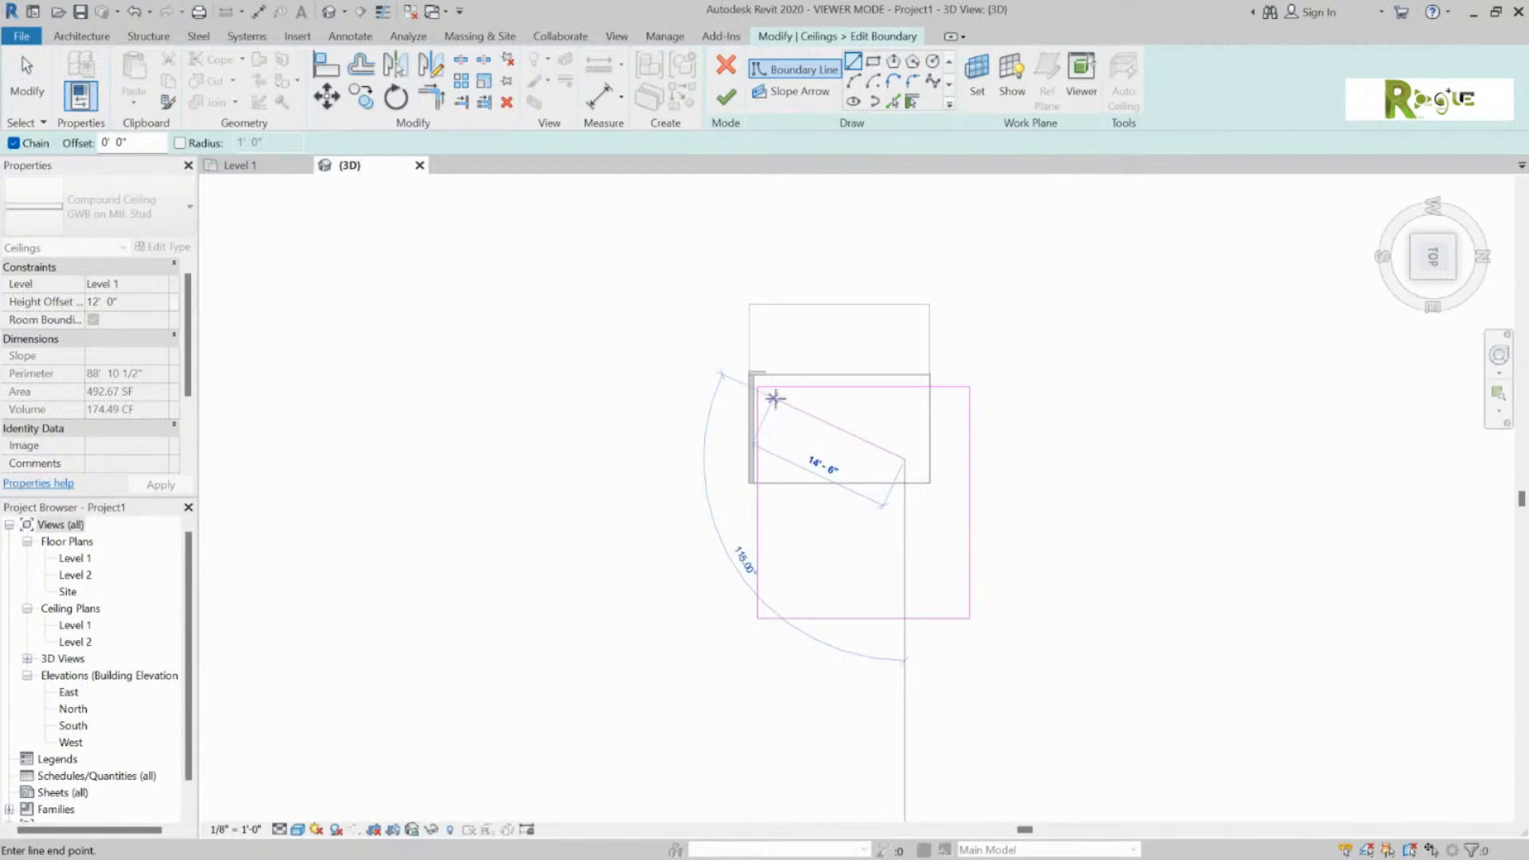
click(774, 398)
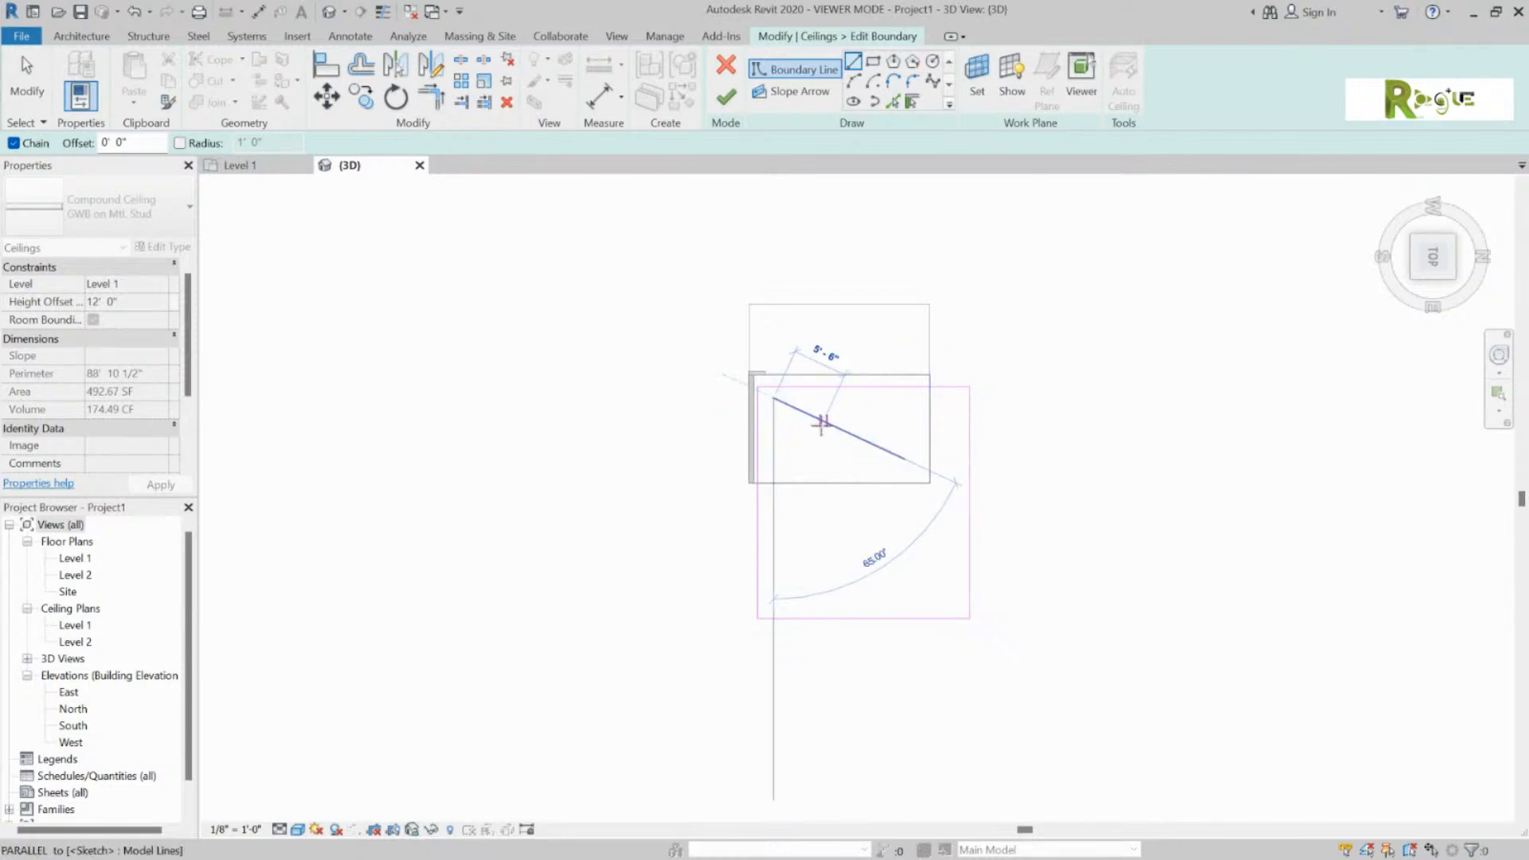
key(Escape)
click(826, 425)
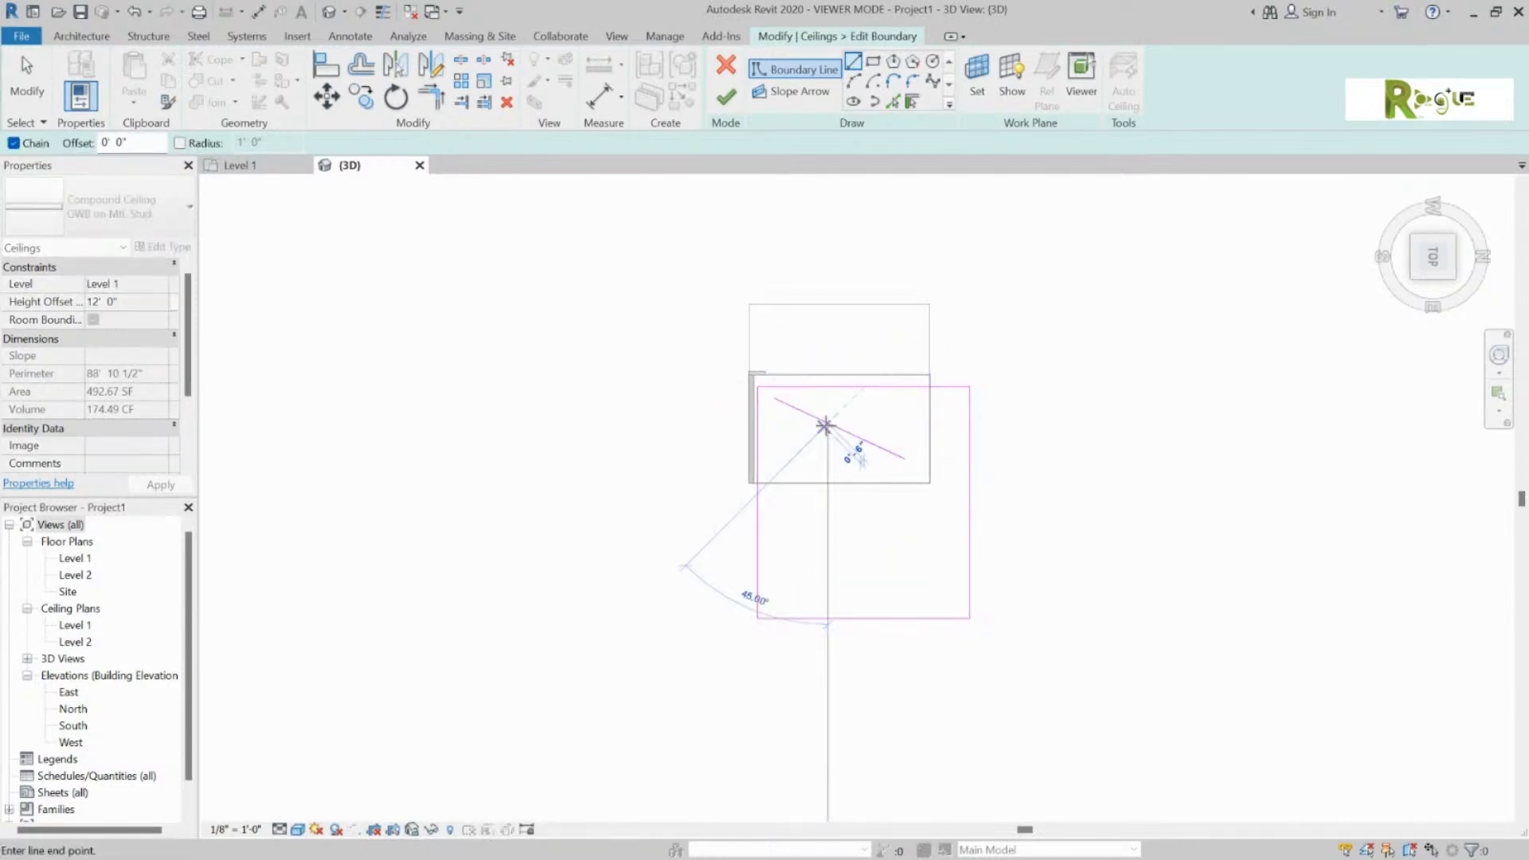
key(Escape)
key(Escape)
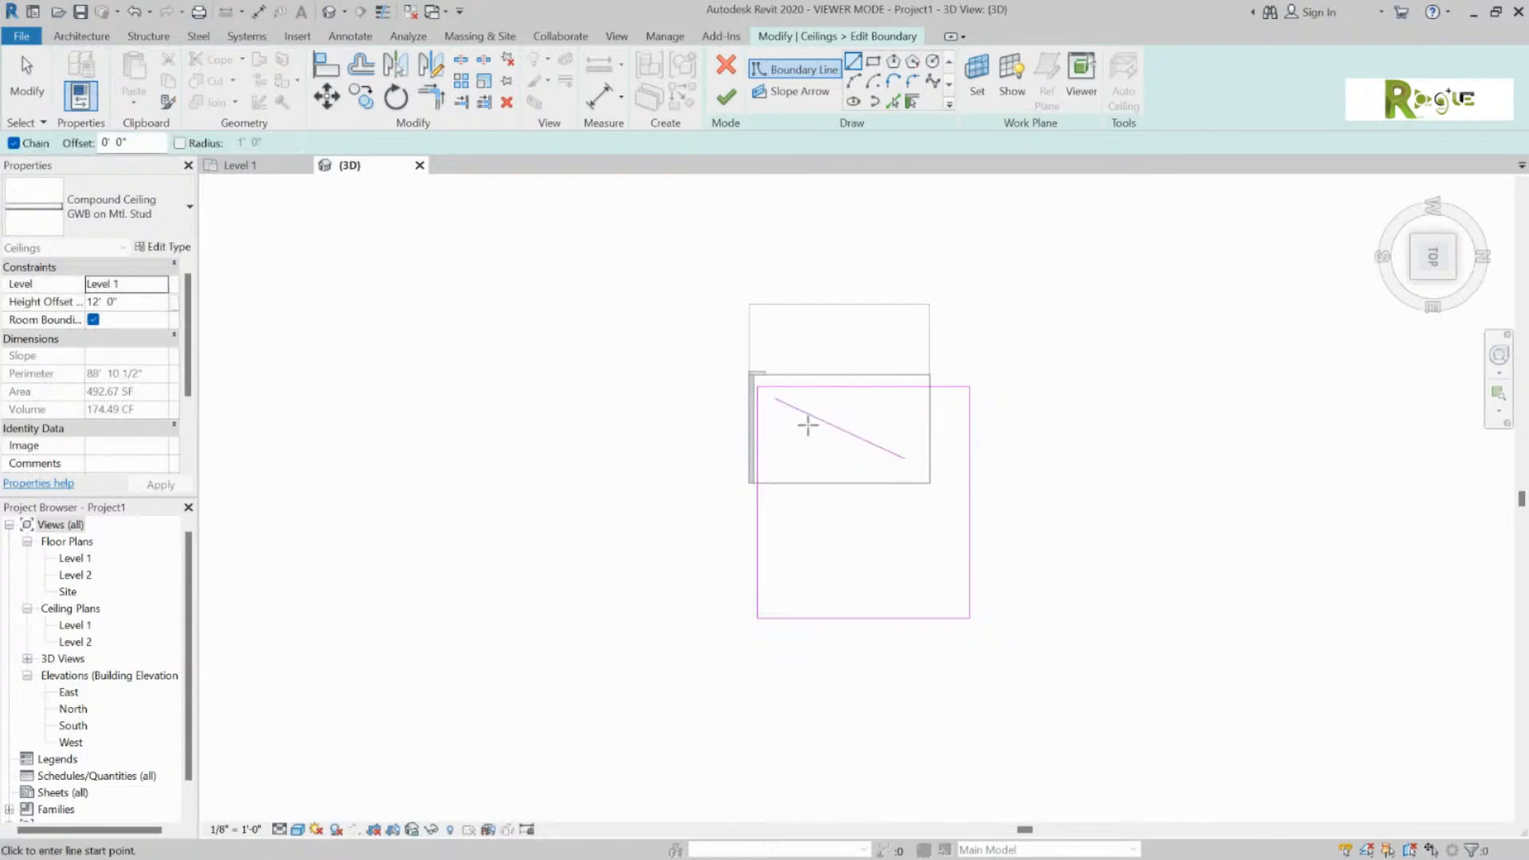
click(836, 426)
key(Delete)
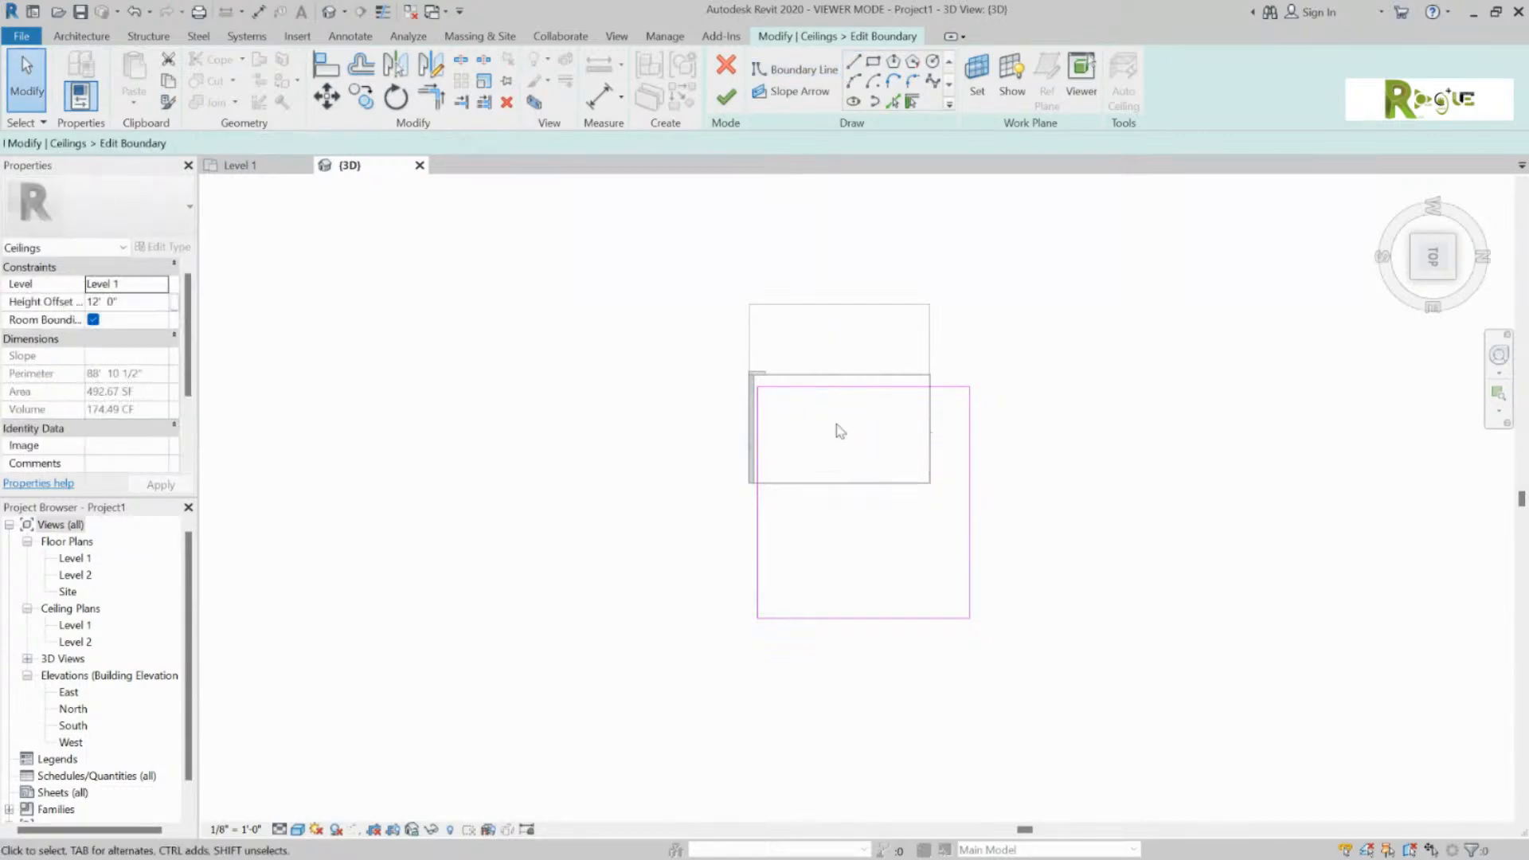
Step: Draw the rectangular opening and finish, leaving the ceiling at 387.67 SF
click(794, 69)
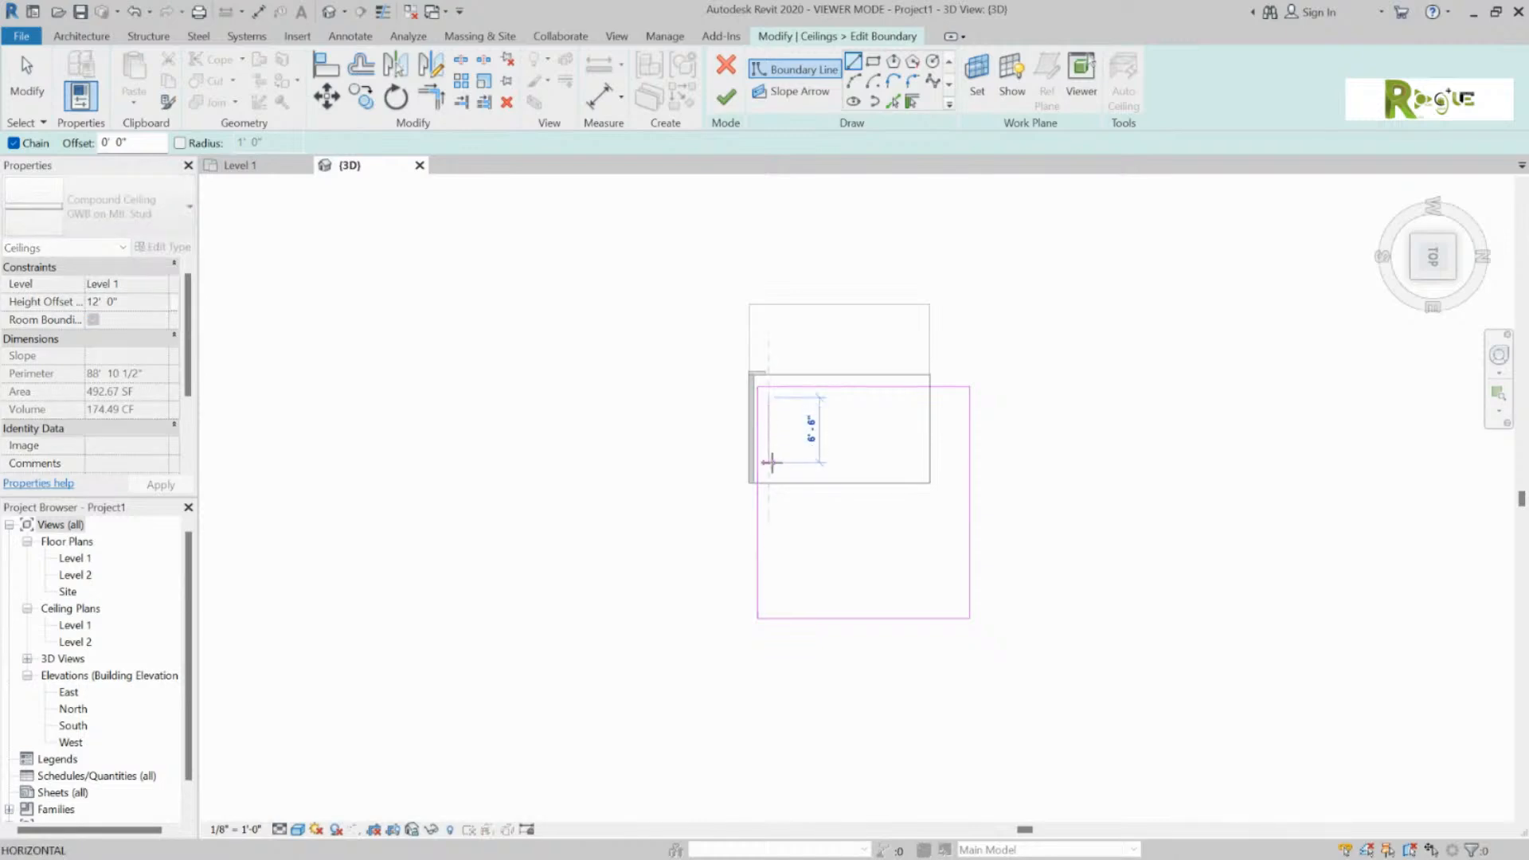
click(769, 468)
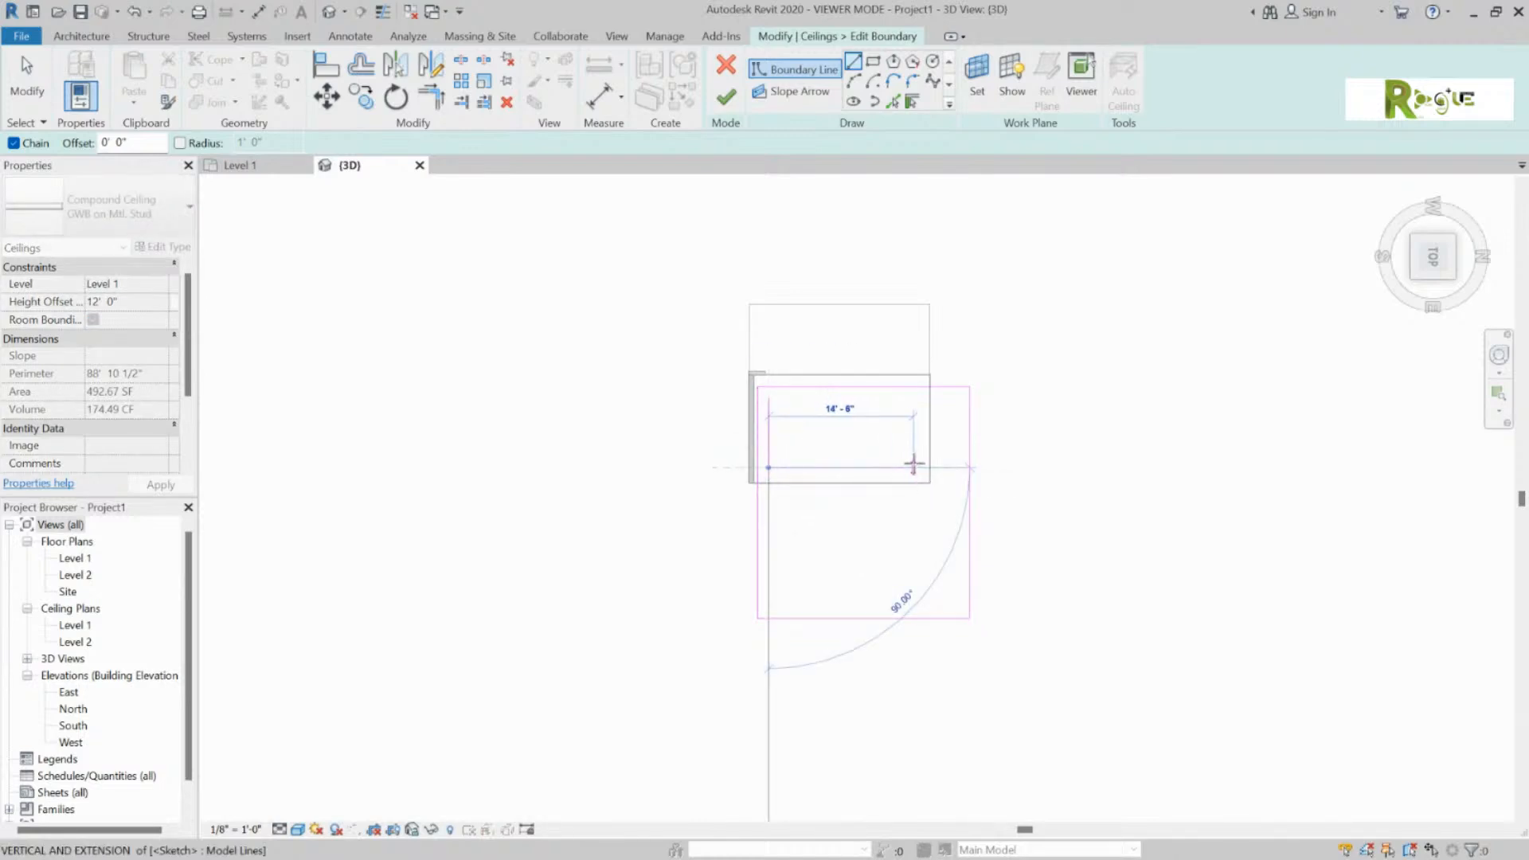
click(918, 468)
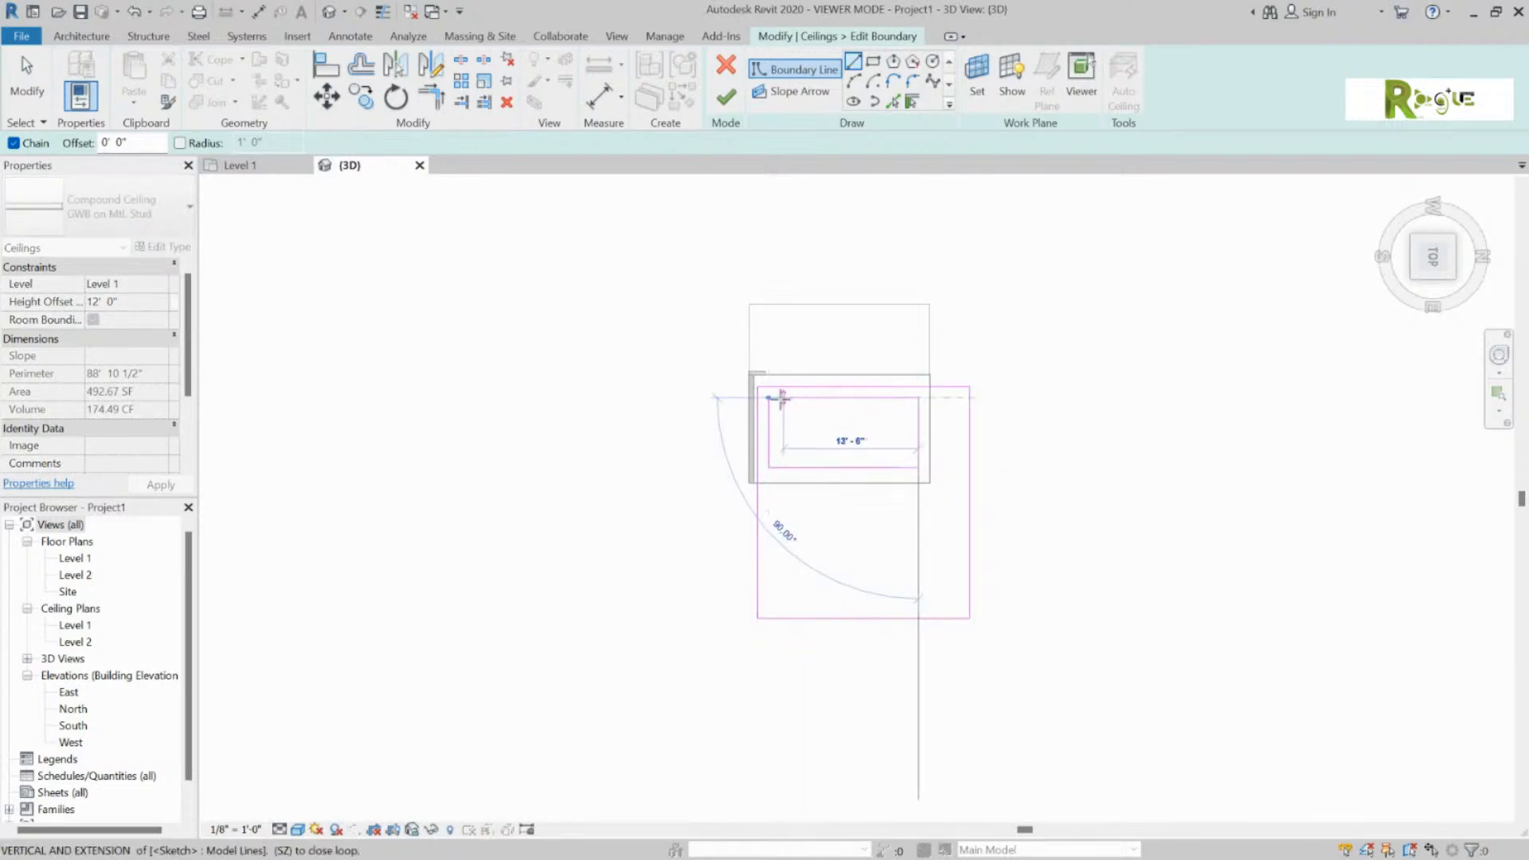
click(768, 398)
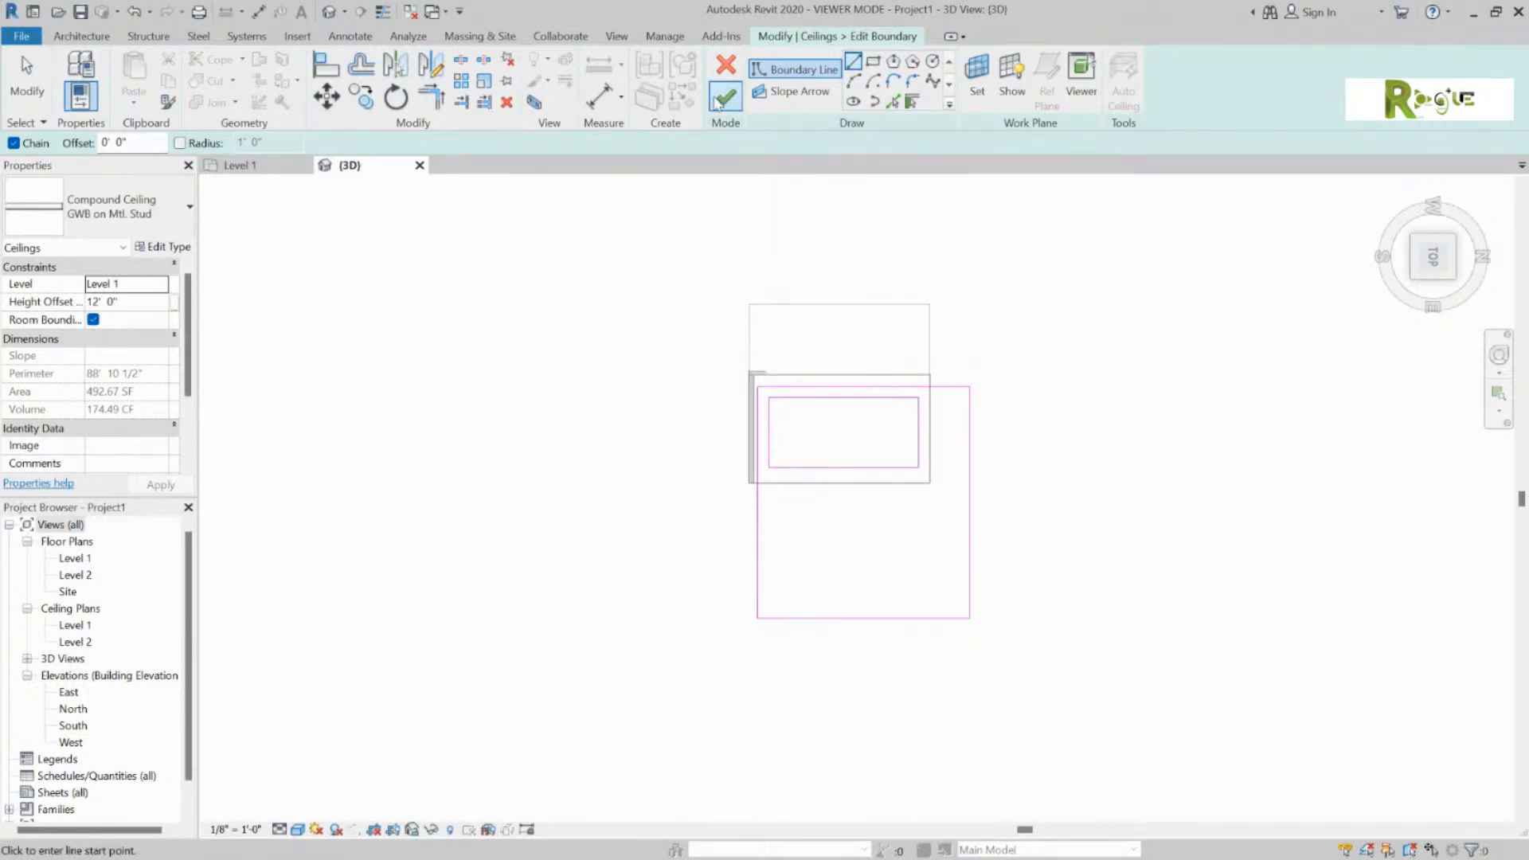
click(726, 96)
shift+middle_drag(1013, 509, 940, 430)
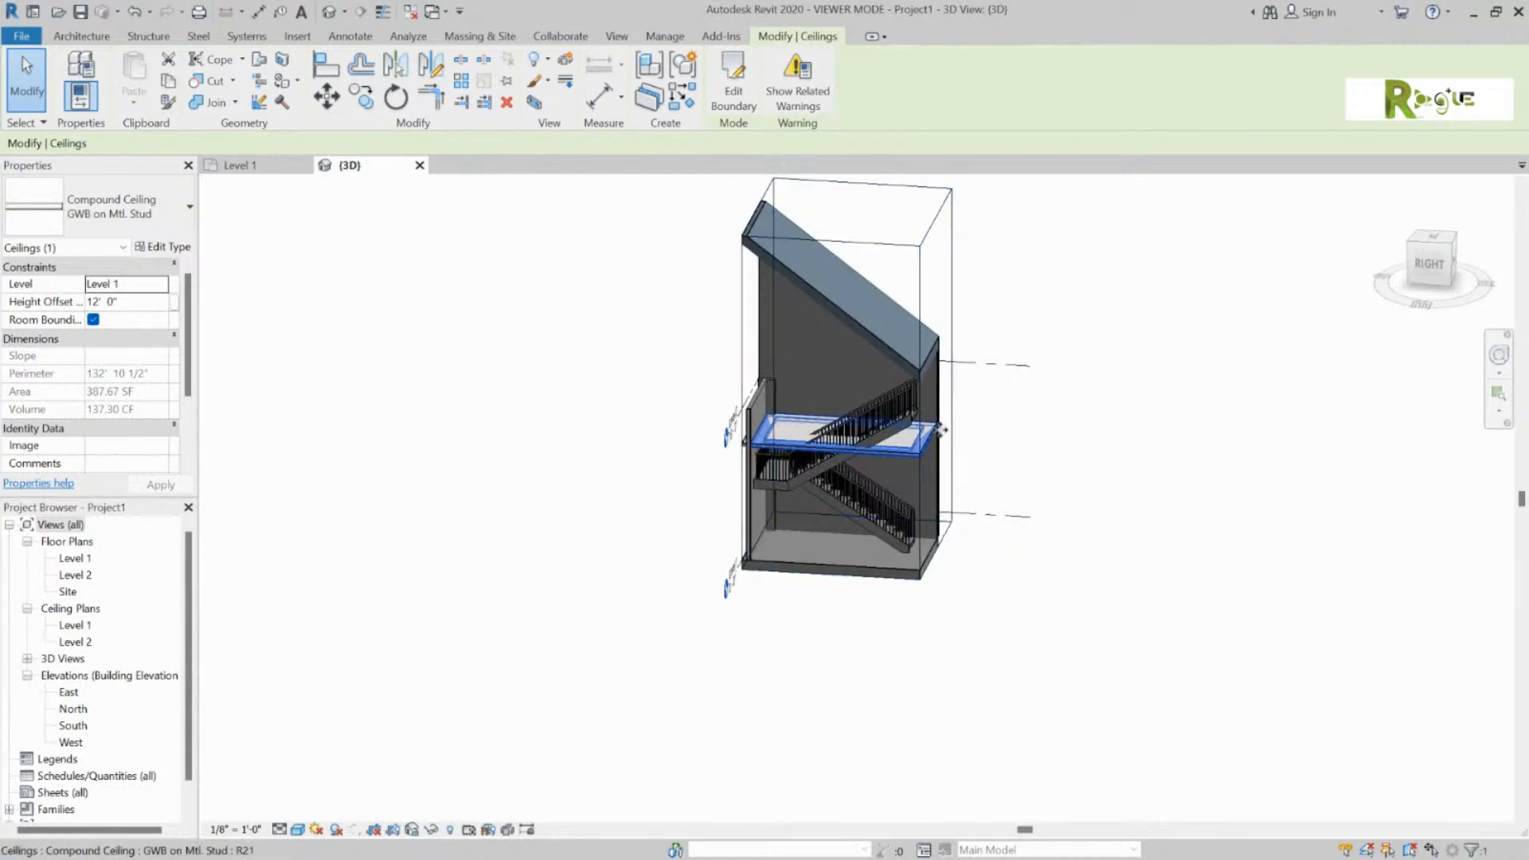
Step: Temporarily hide both ceiling slabs and orbit around the exposed stairs
shift+middle_drag(856, 477, 600, 516)
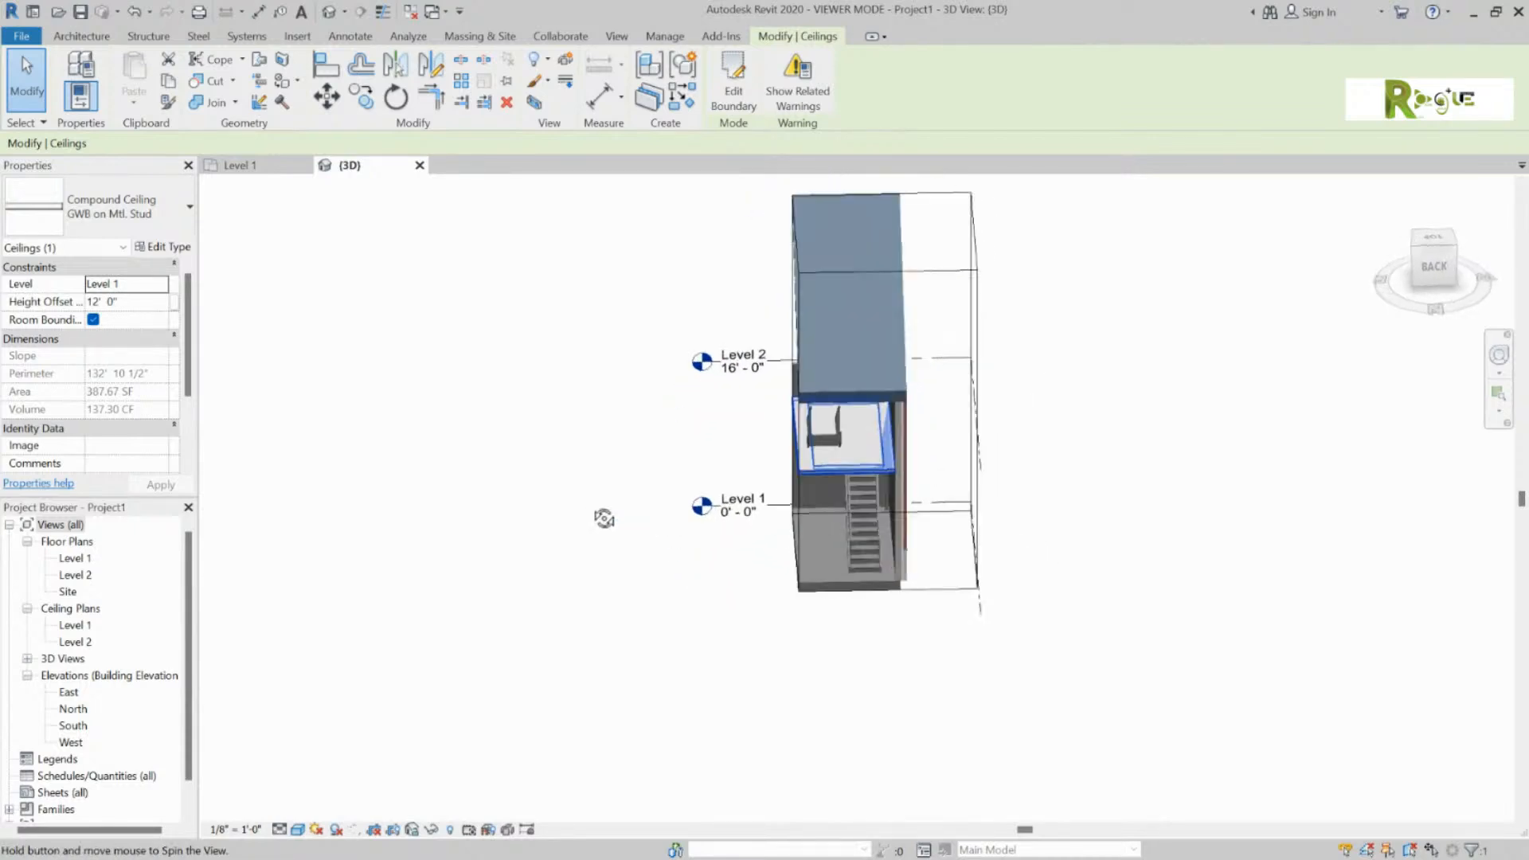
scroll(882, 460, up, 5)
shift+middle_drag(882, 460, 857, 355)
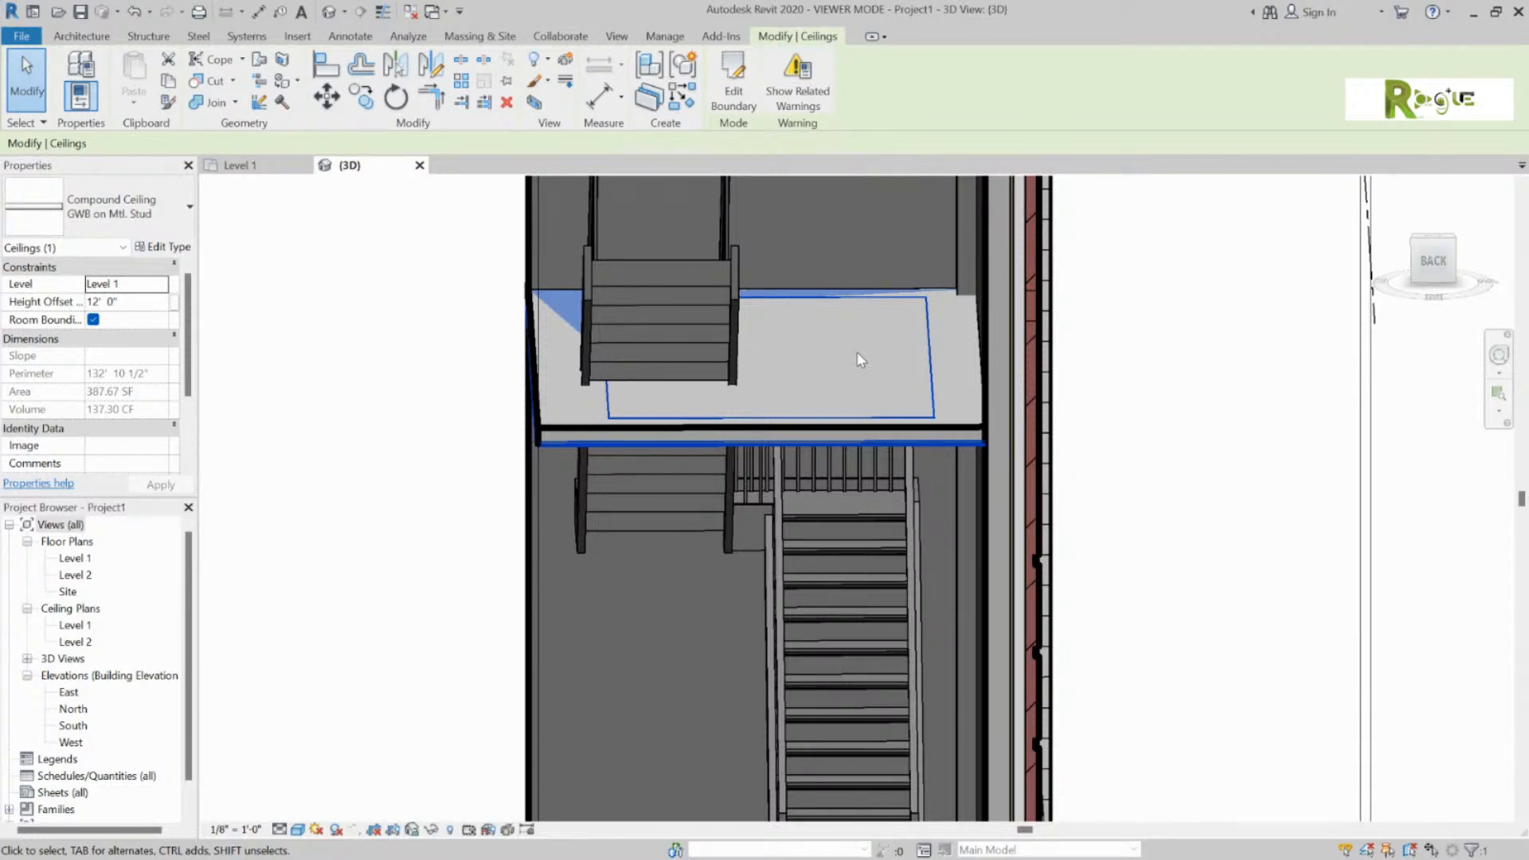
key(Escape)
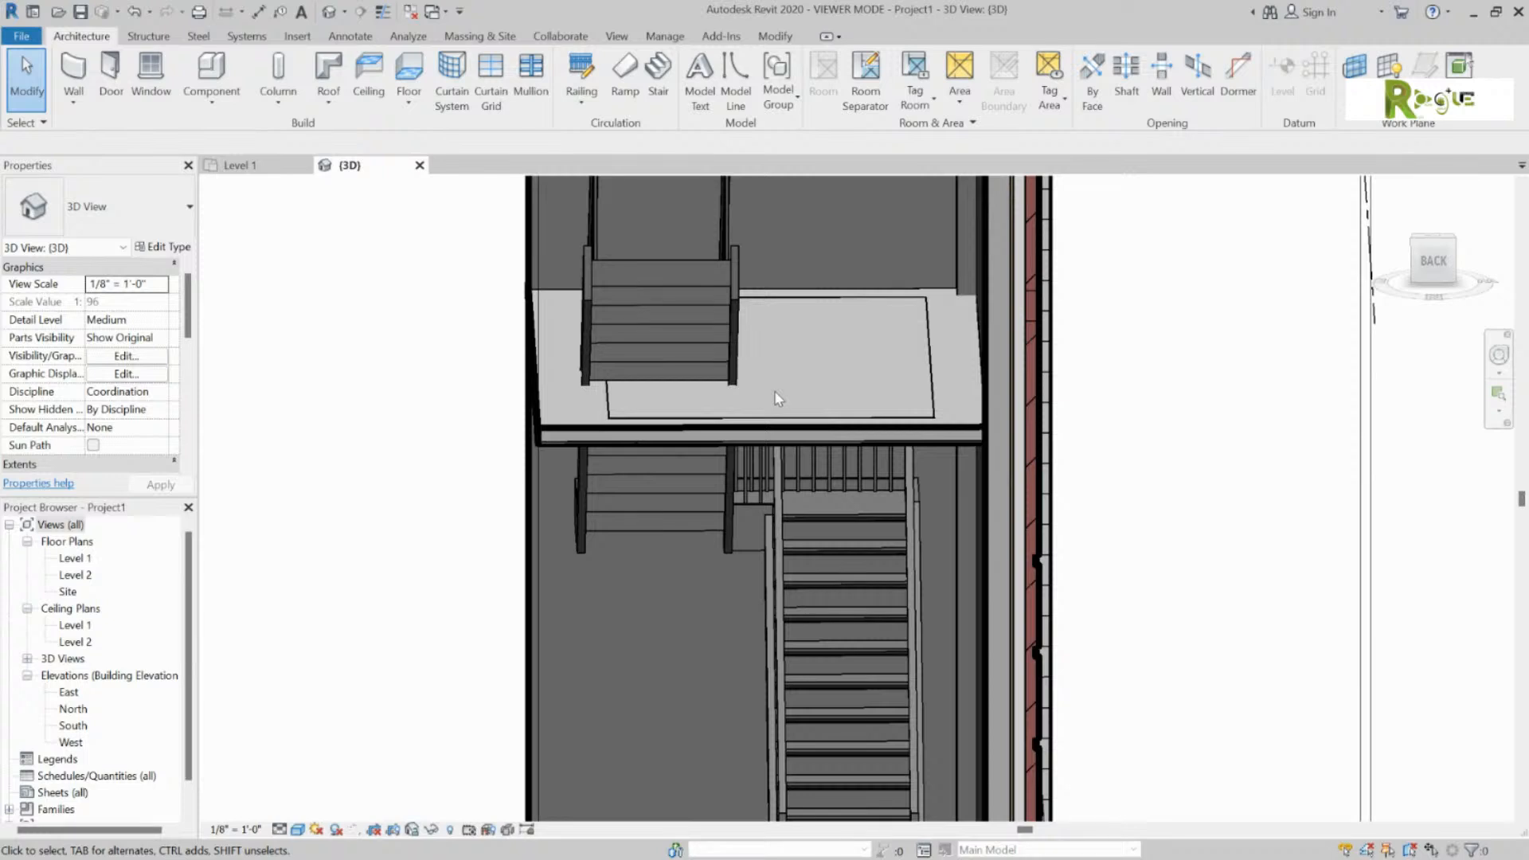
click(823, 437)
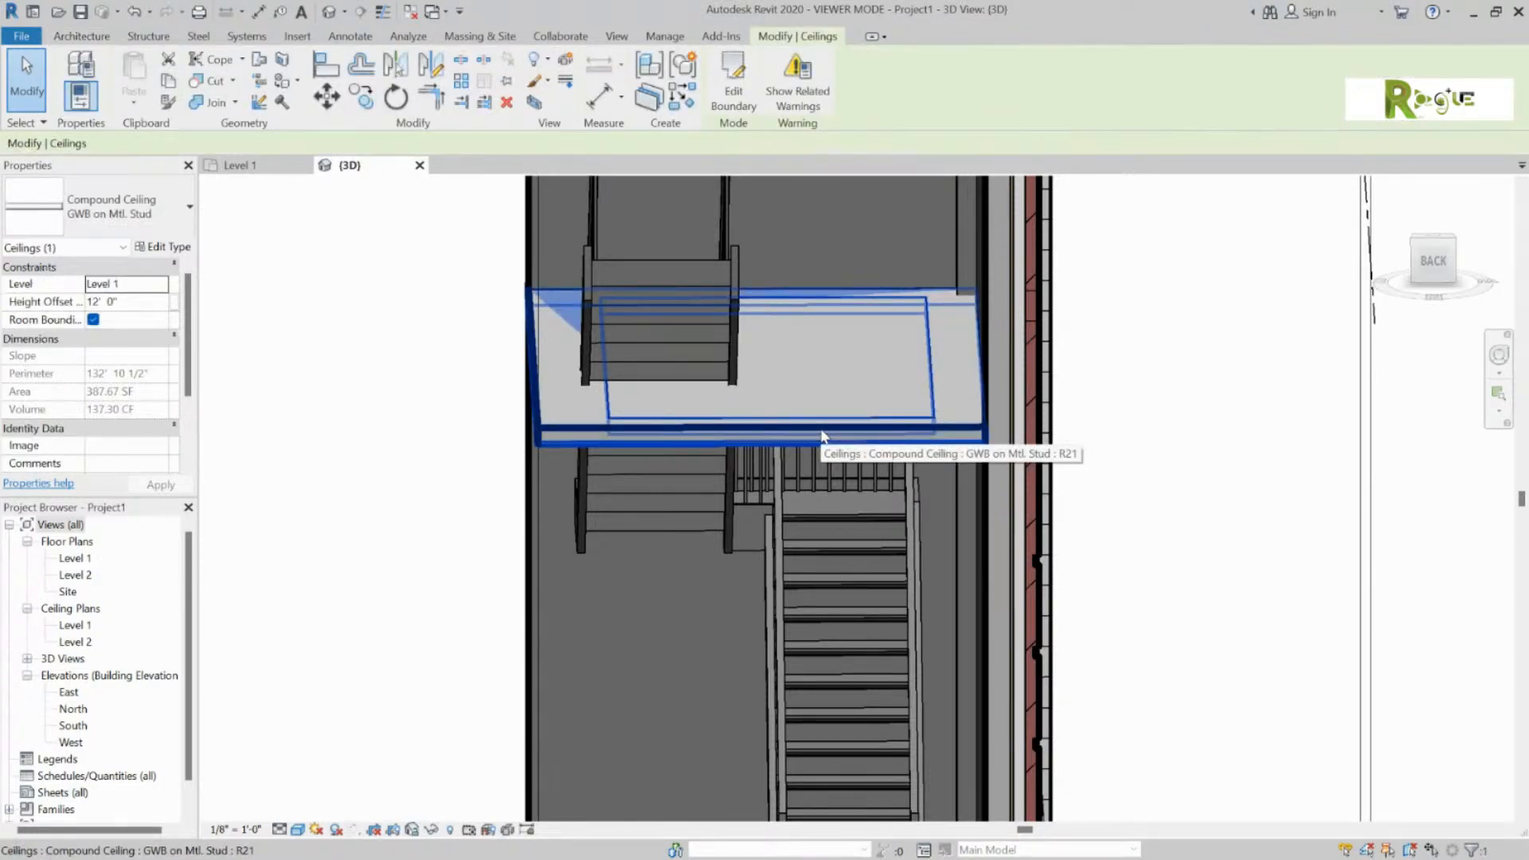
key(h)
key(h)
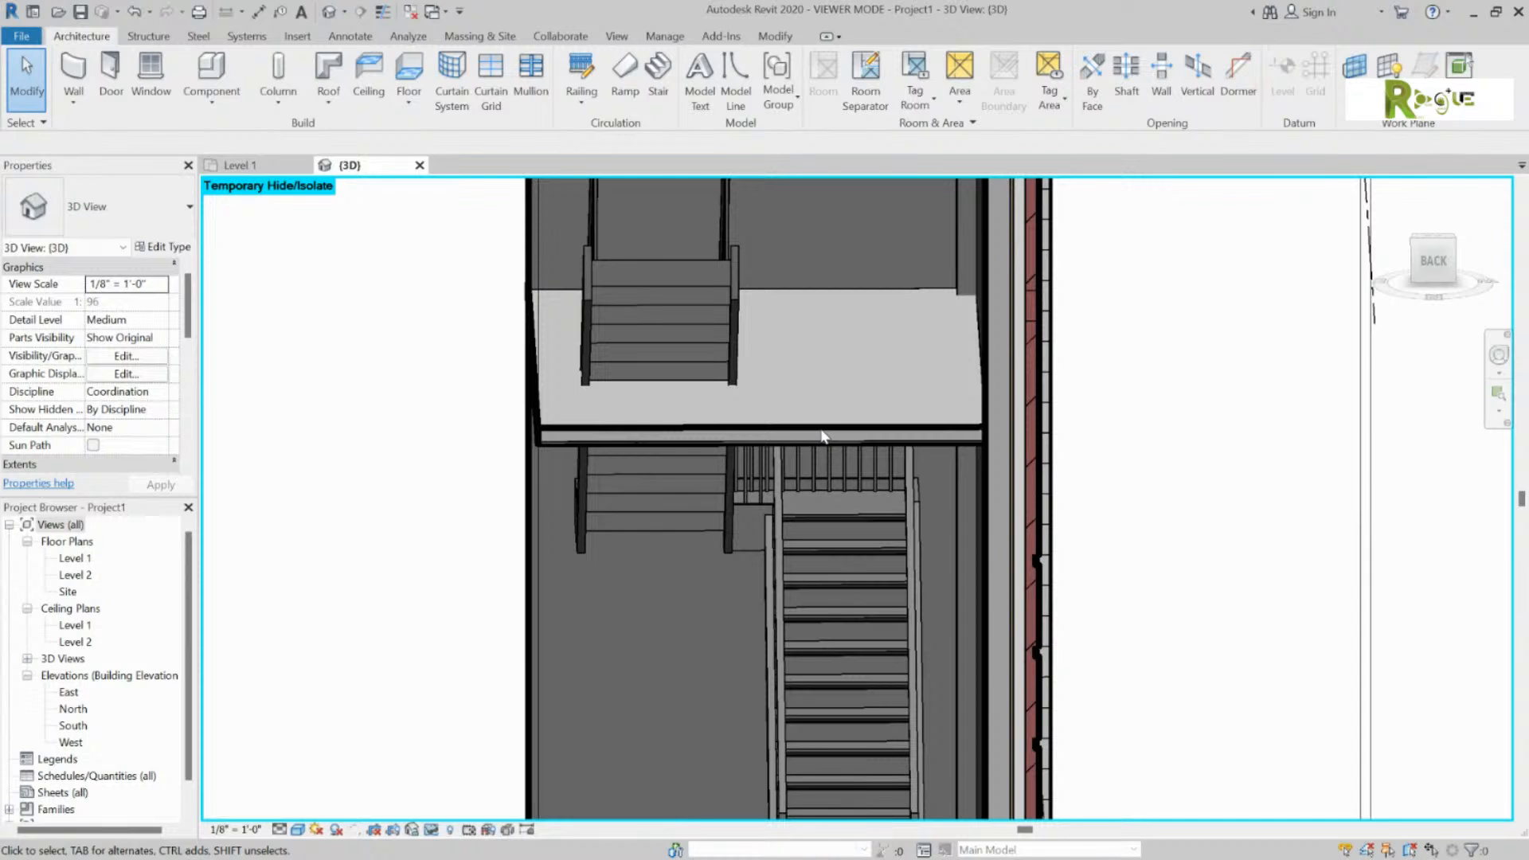
click(828, 431)
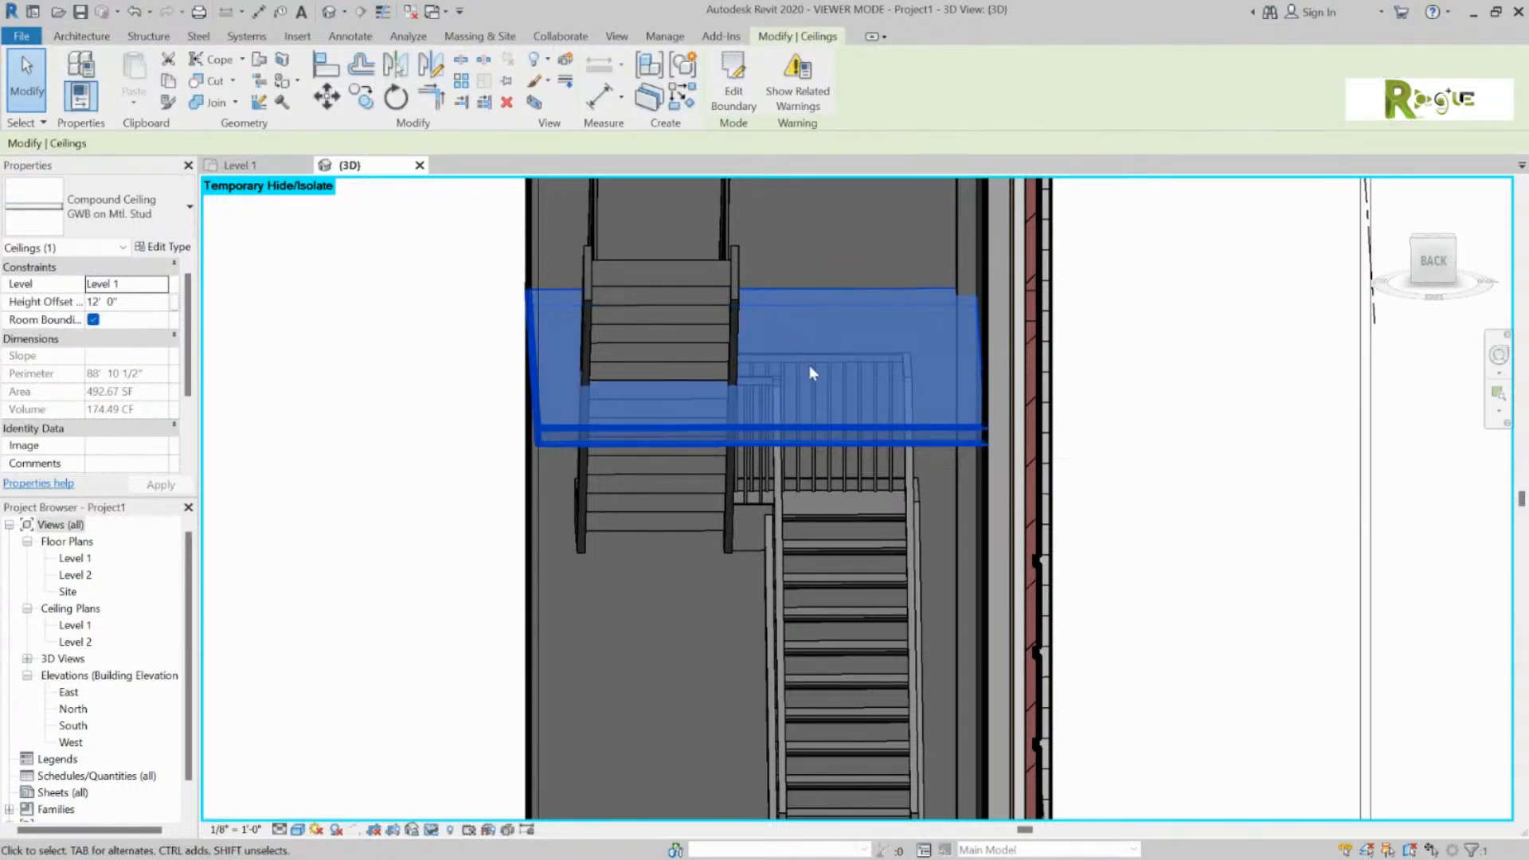
key(Delete)
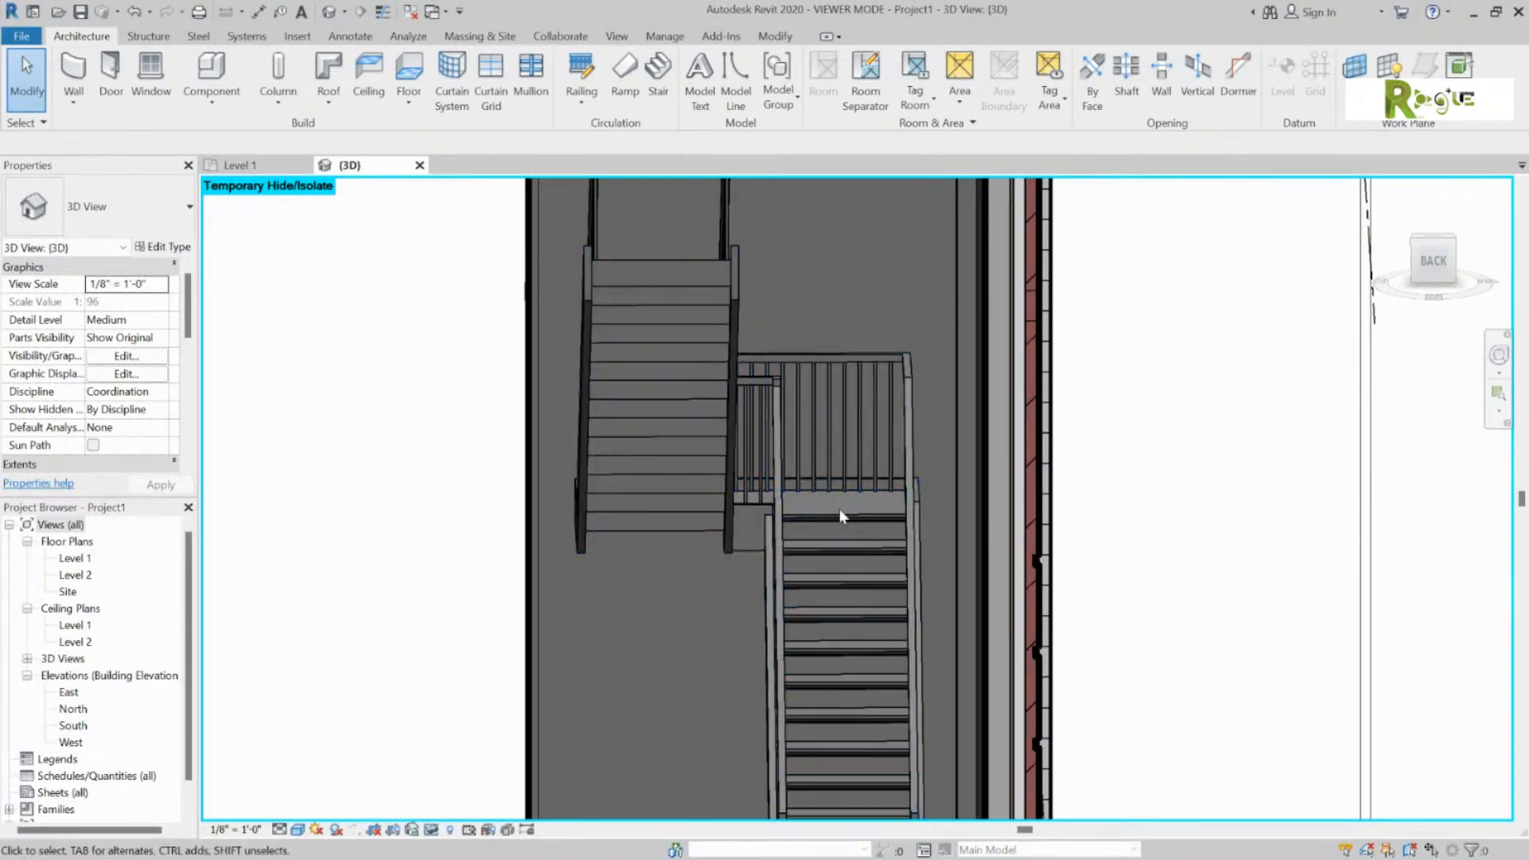
scroll(1010, 530, down, 3)
shift+middle_drag(1010, 532, 593, 557)
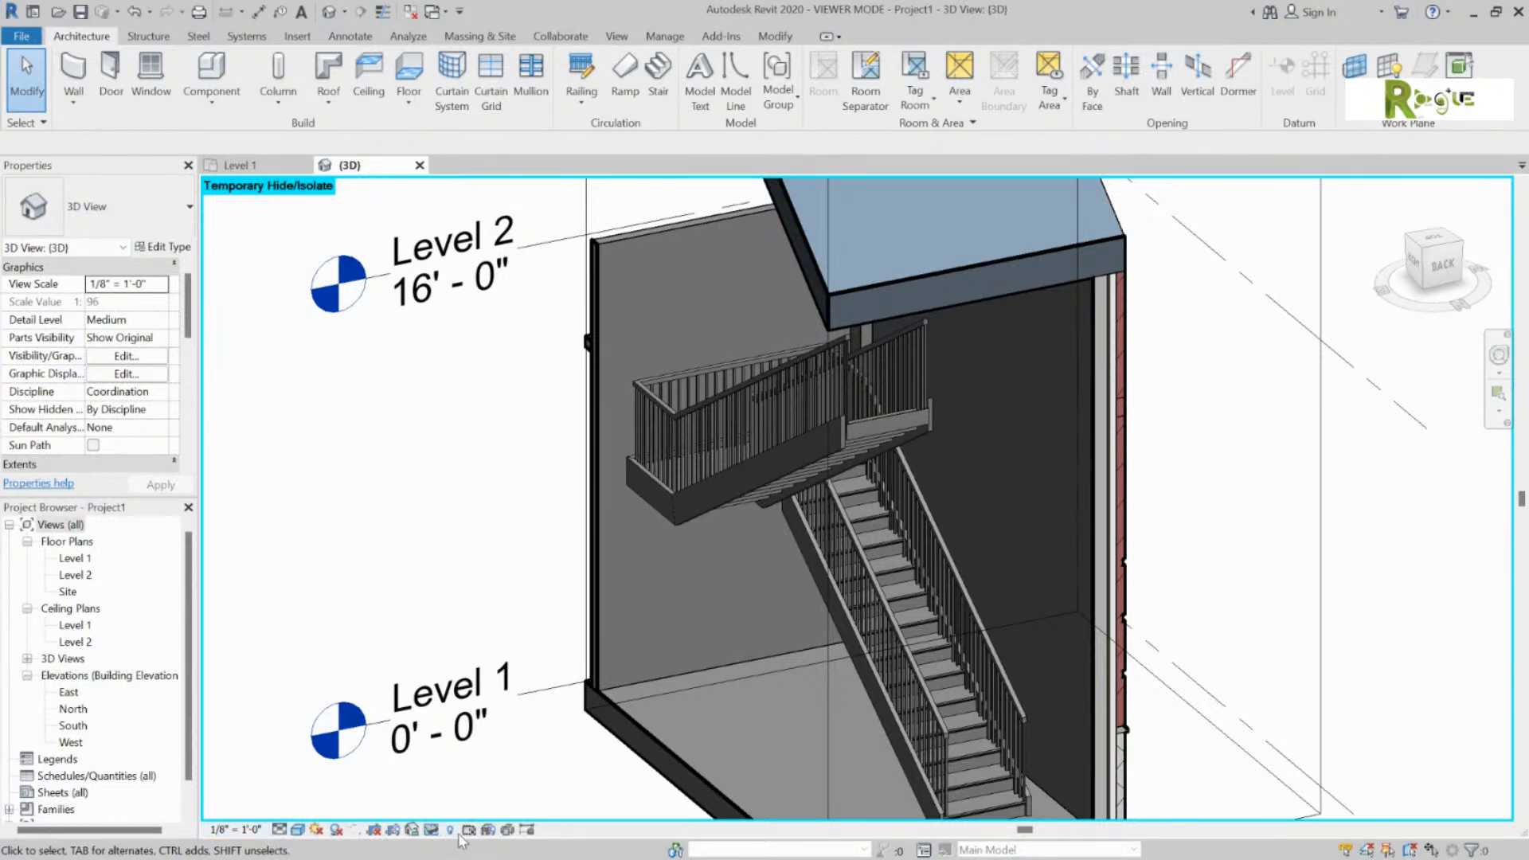
click(430, 829)
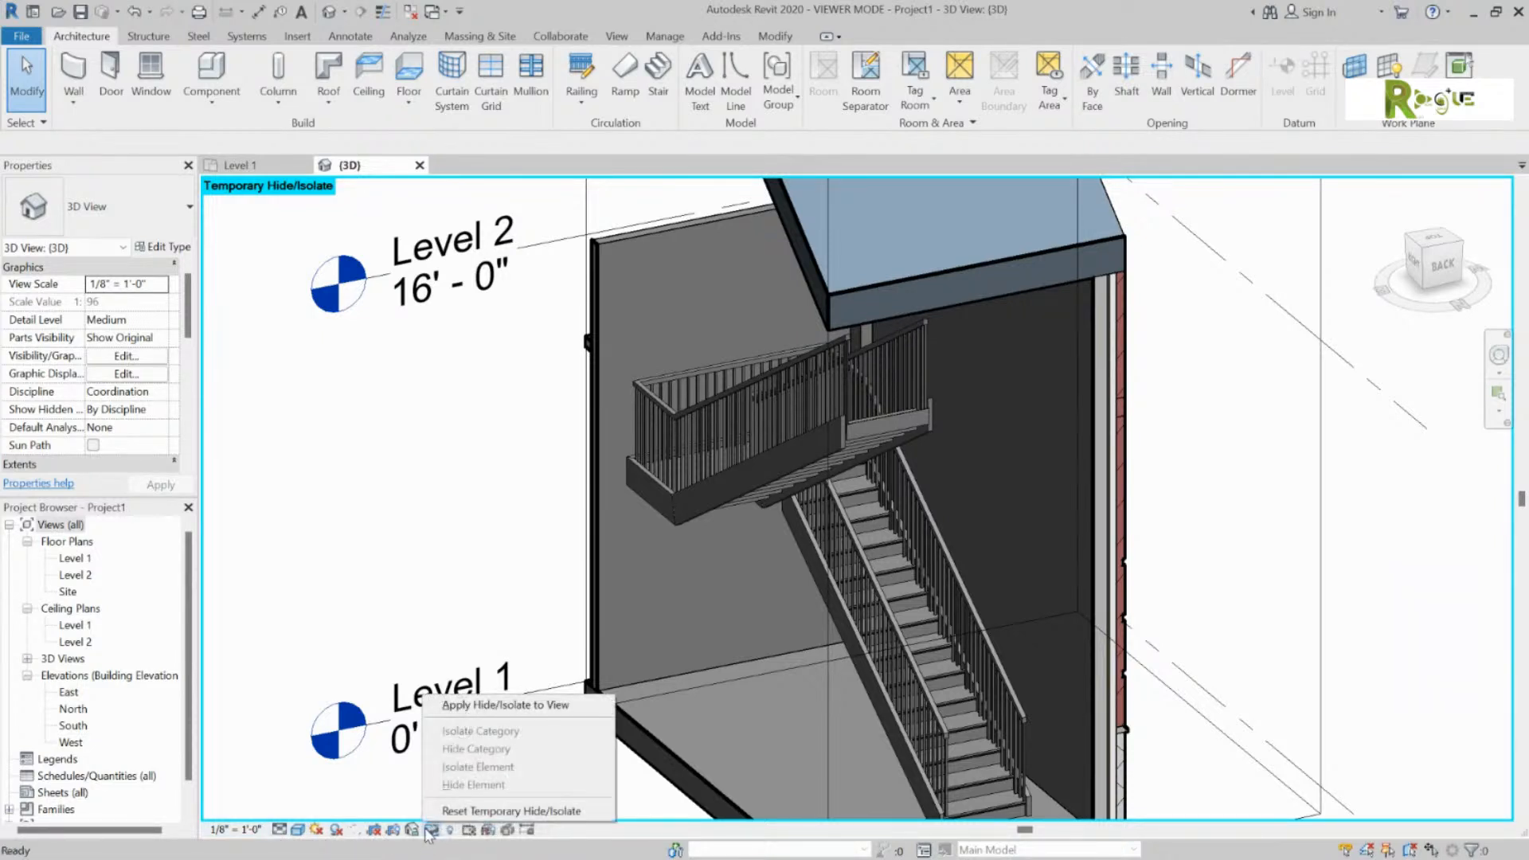
click(492, 813)
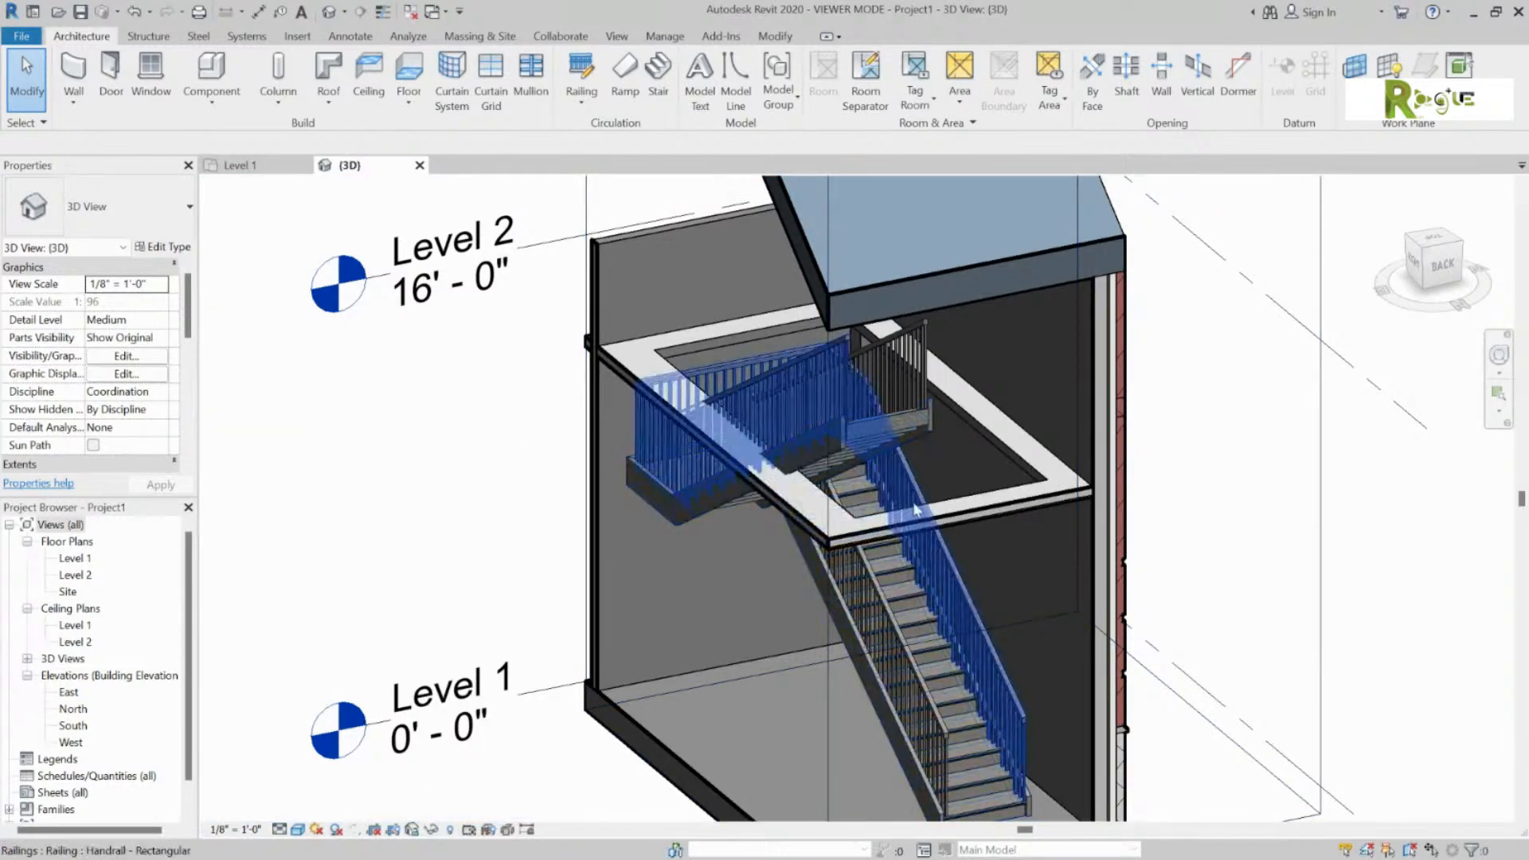
shift+middle_drag(835, 477, 1059, 596)
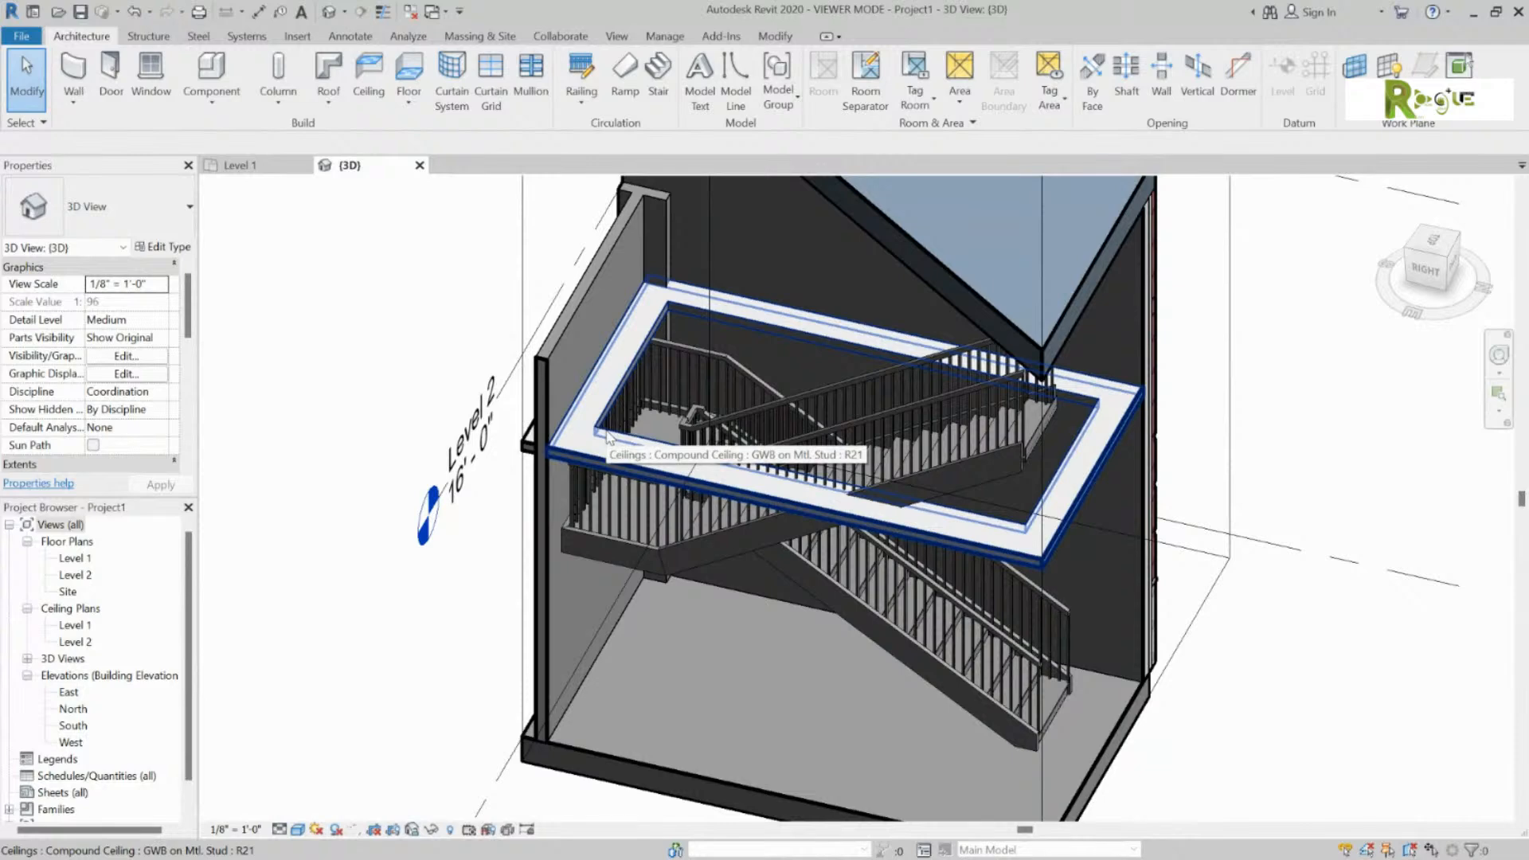
click(607, 435)
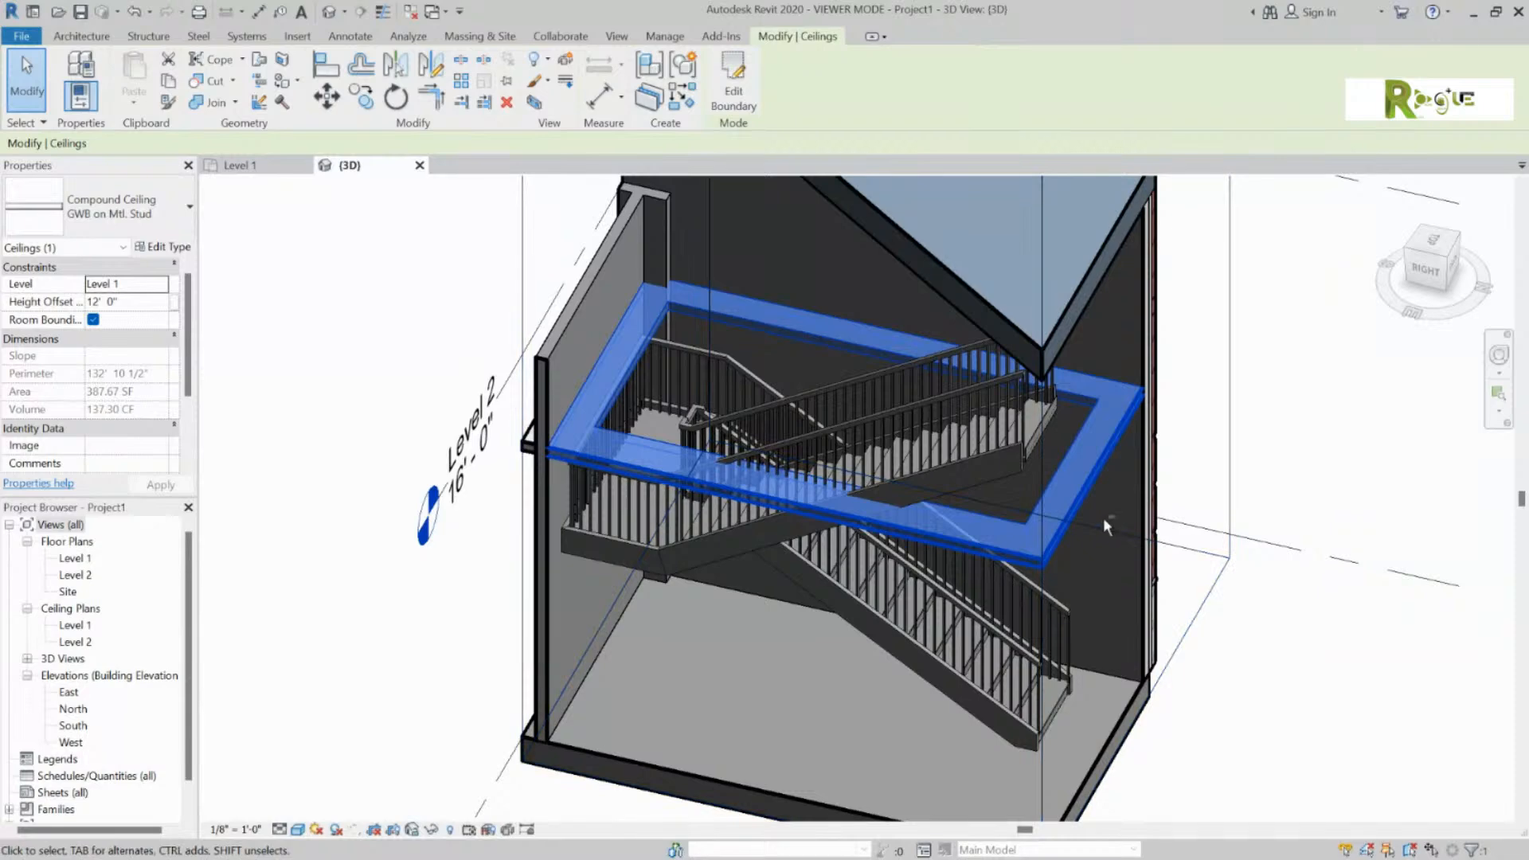
scroll(1103, 517, down, 2)
click(734, 94)
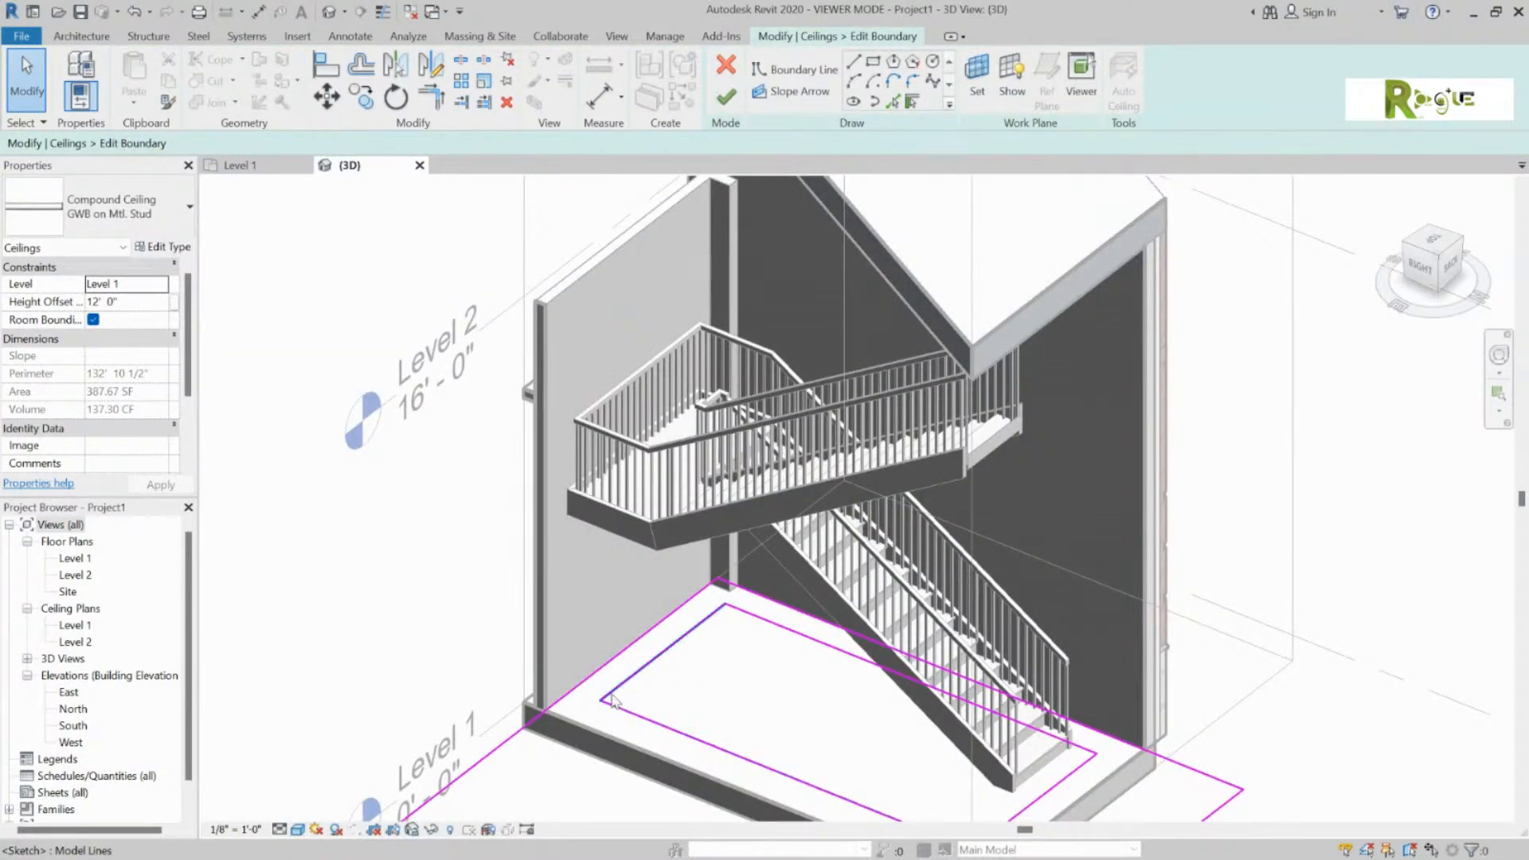
click(724, 604)
click(726, 97)
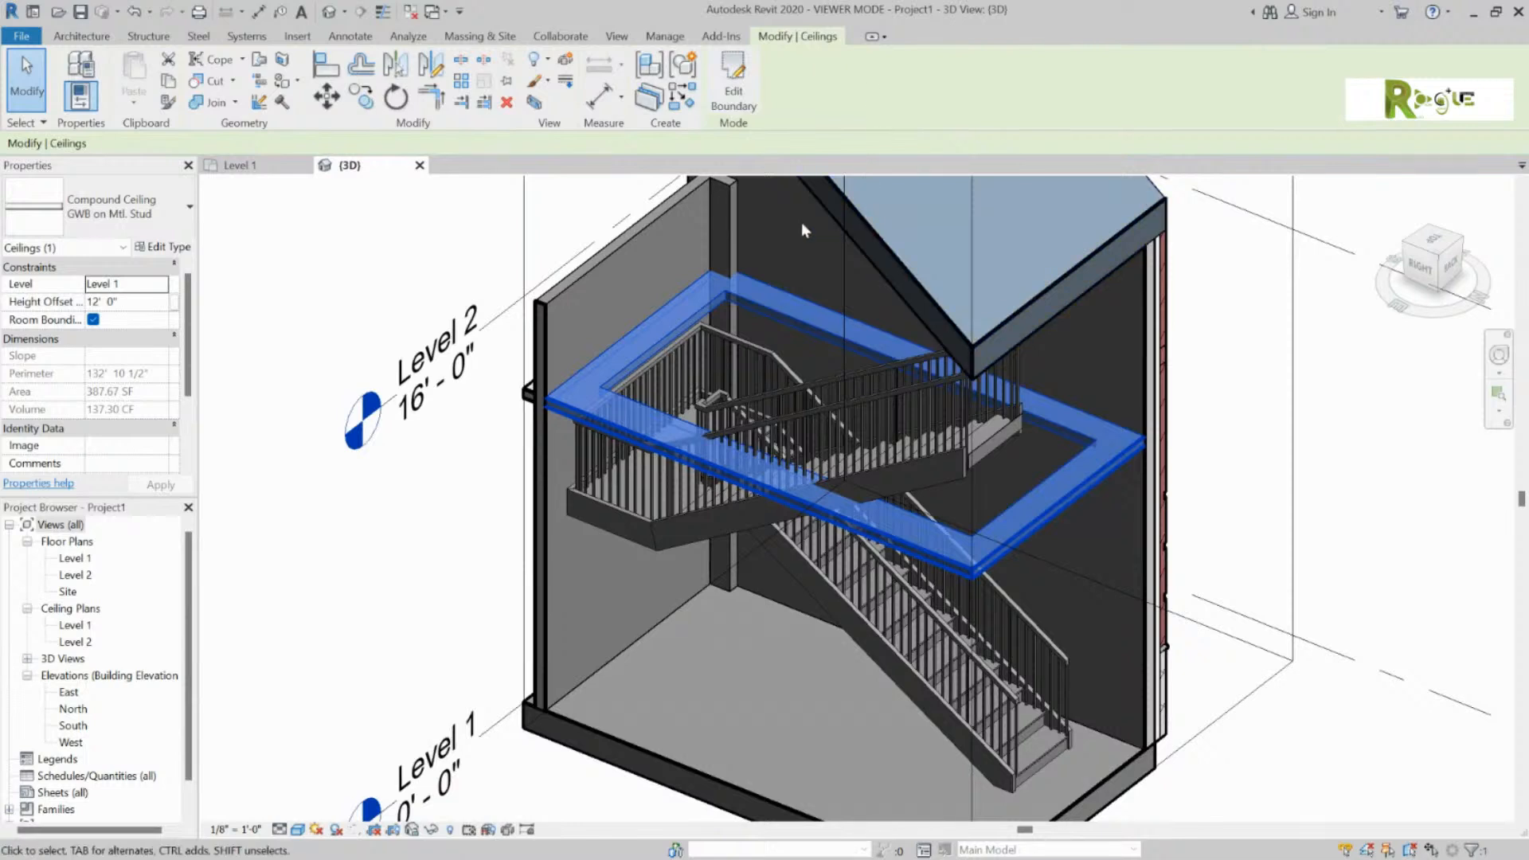
click(342, 310)
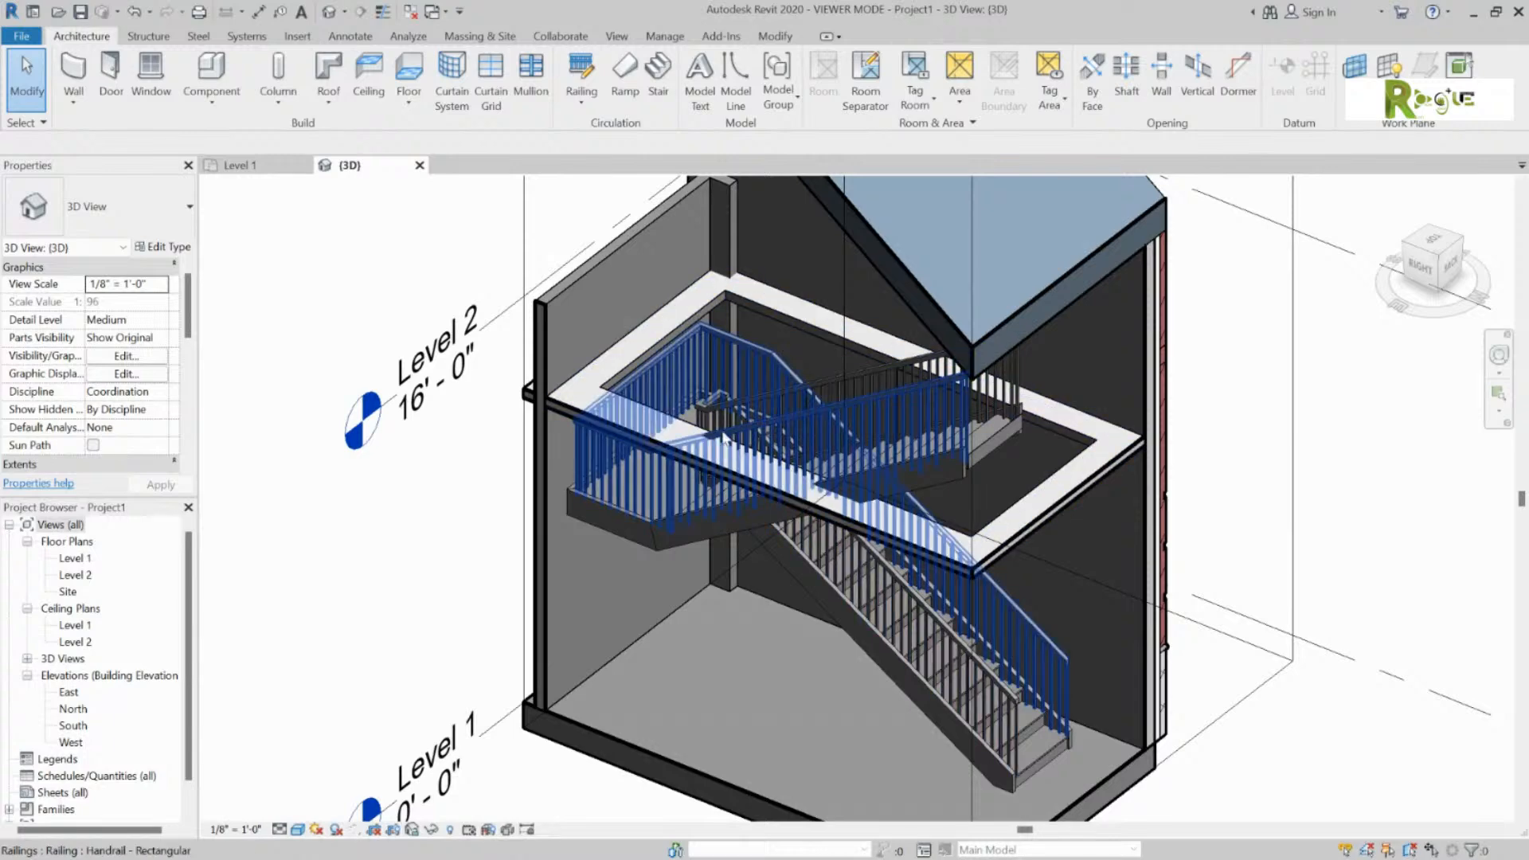
scroll(1085, 426, down, 5)
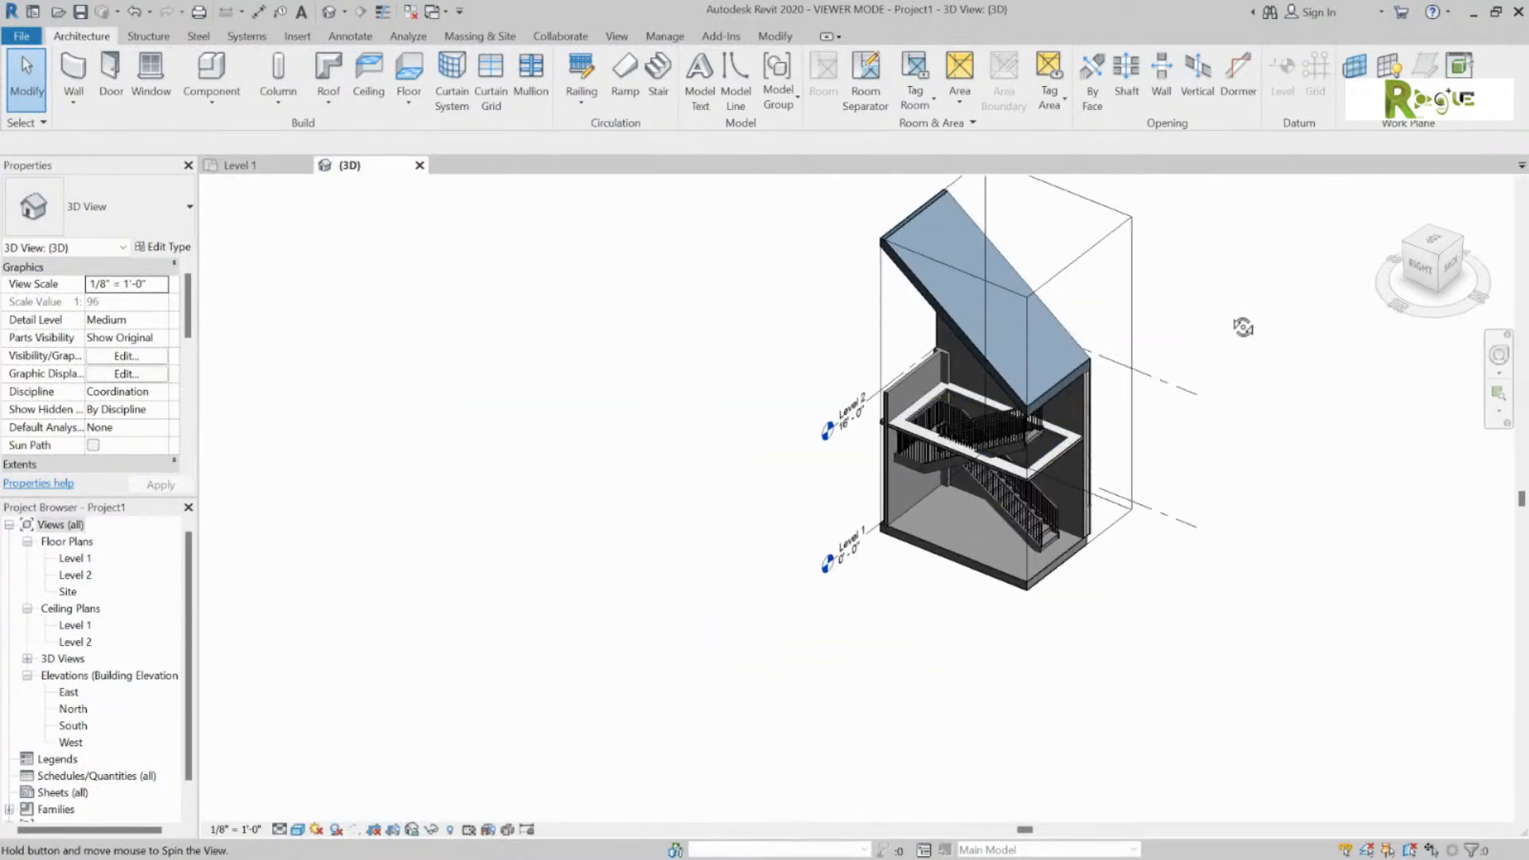
Step: Lower the section box top below the roof and look down the stair shaft from above
click(1137, 312)
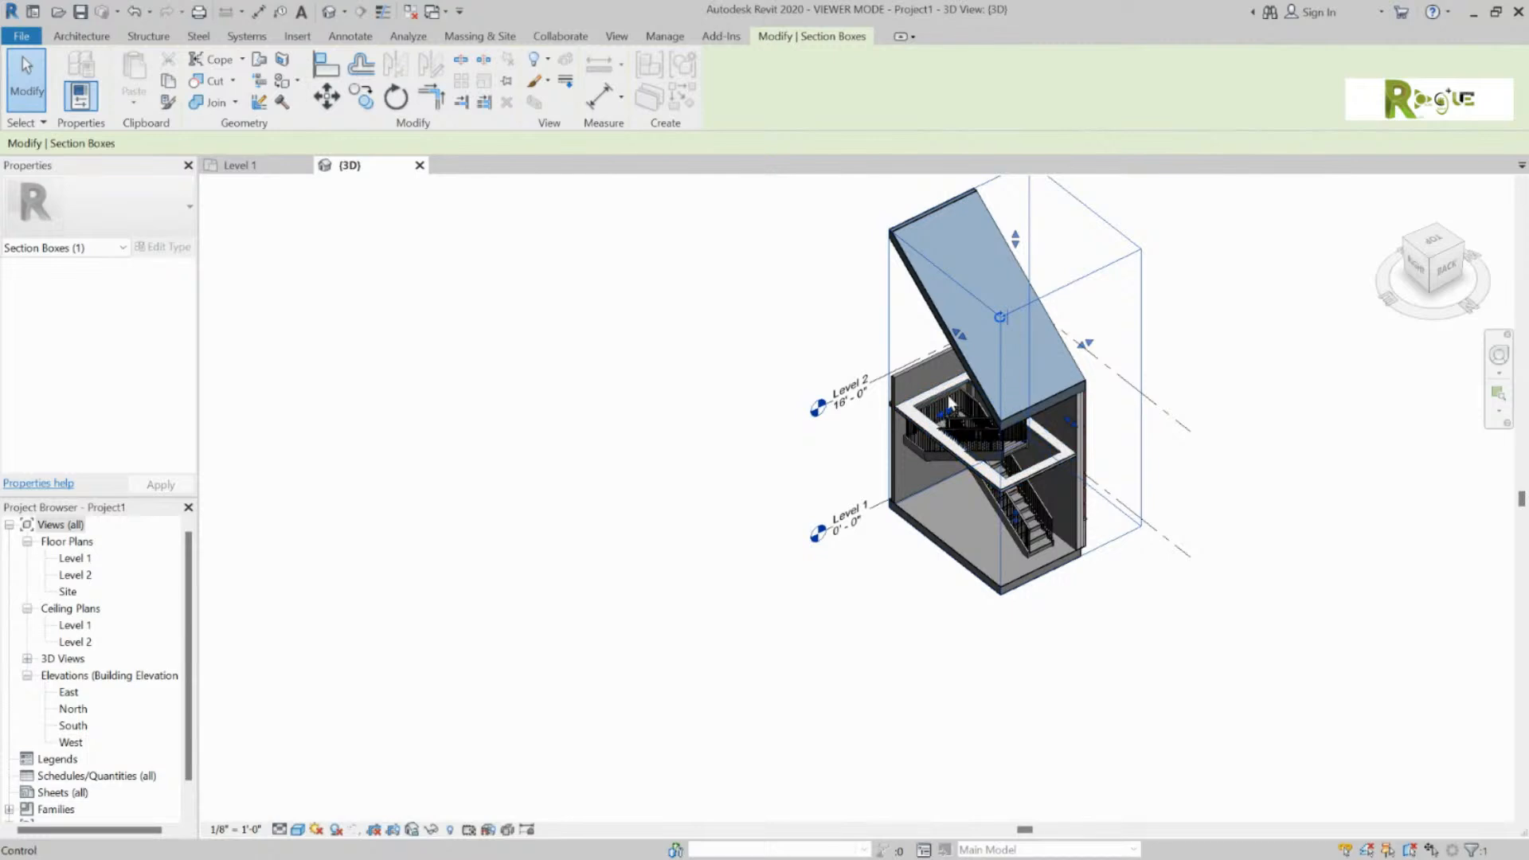
drag(1015, 241, 1005, 401)
click(1190, 270)
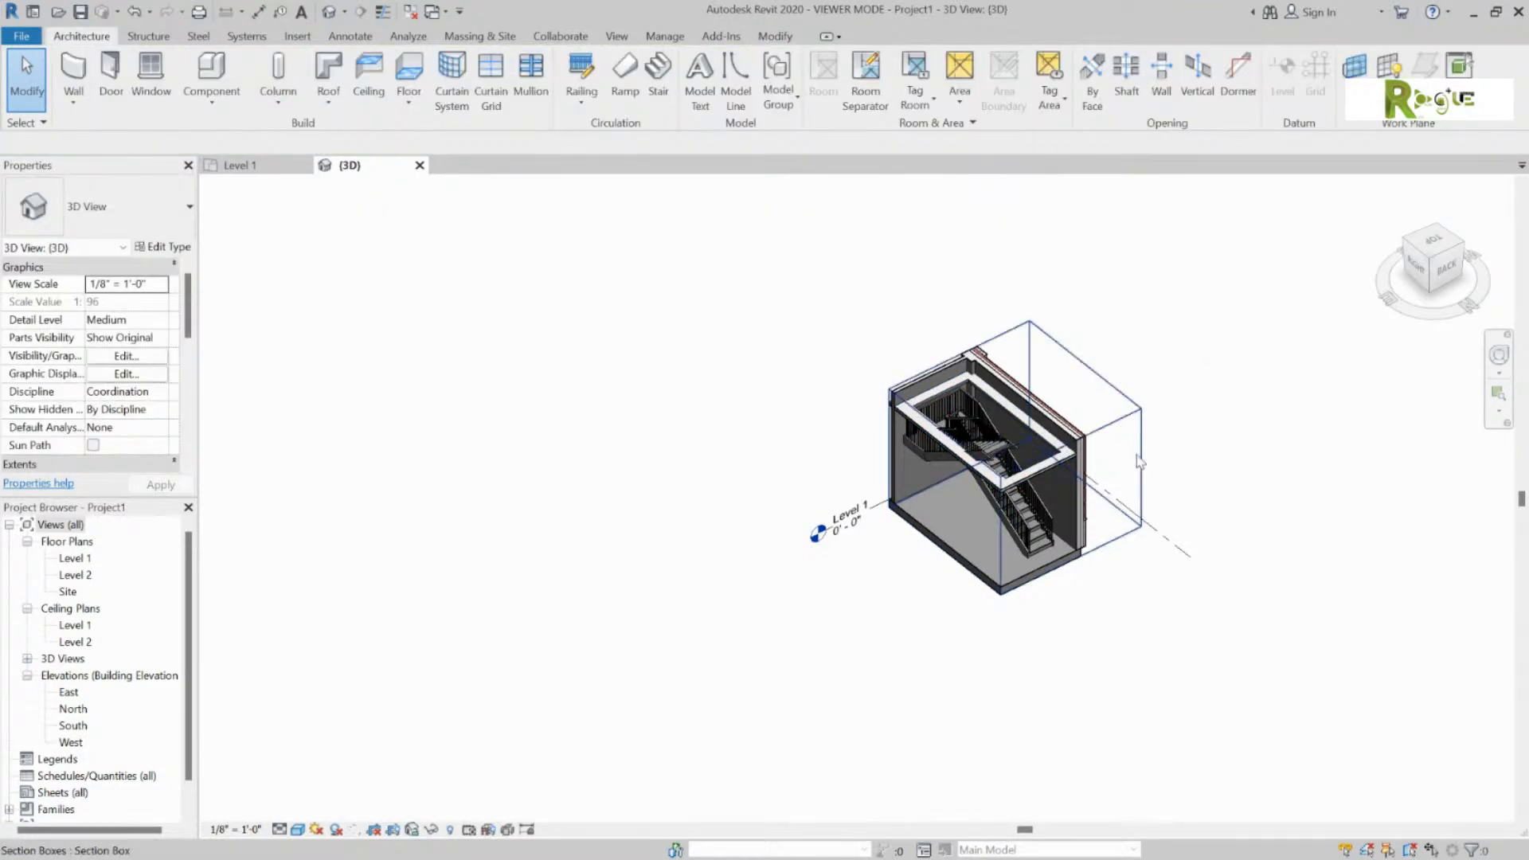
scroll(1072, 515, up, 2)
scroll(1072, 515, up, 1)
middle_drag(629, 436, 591, 524)
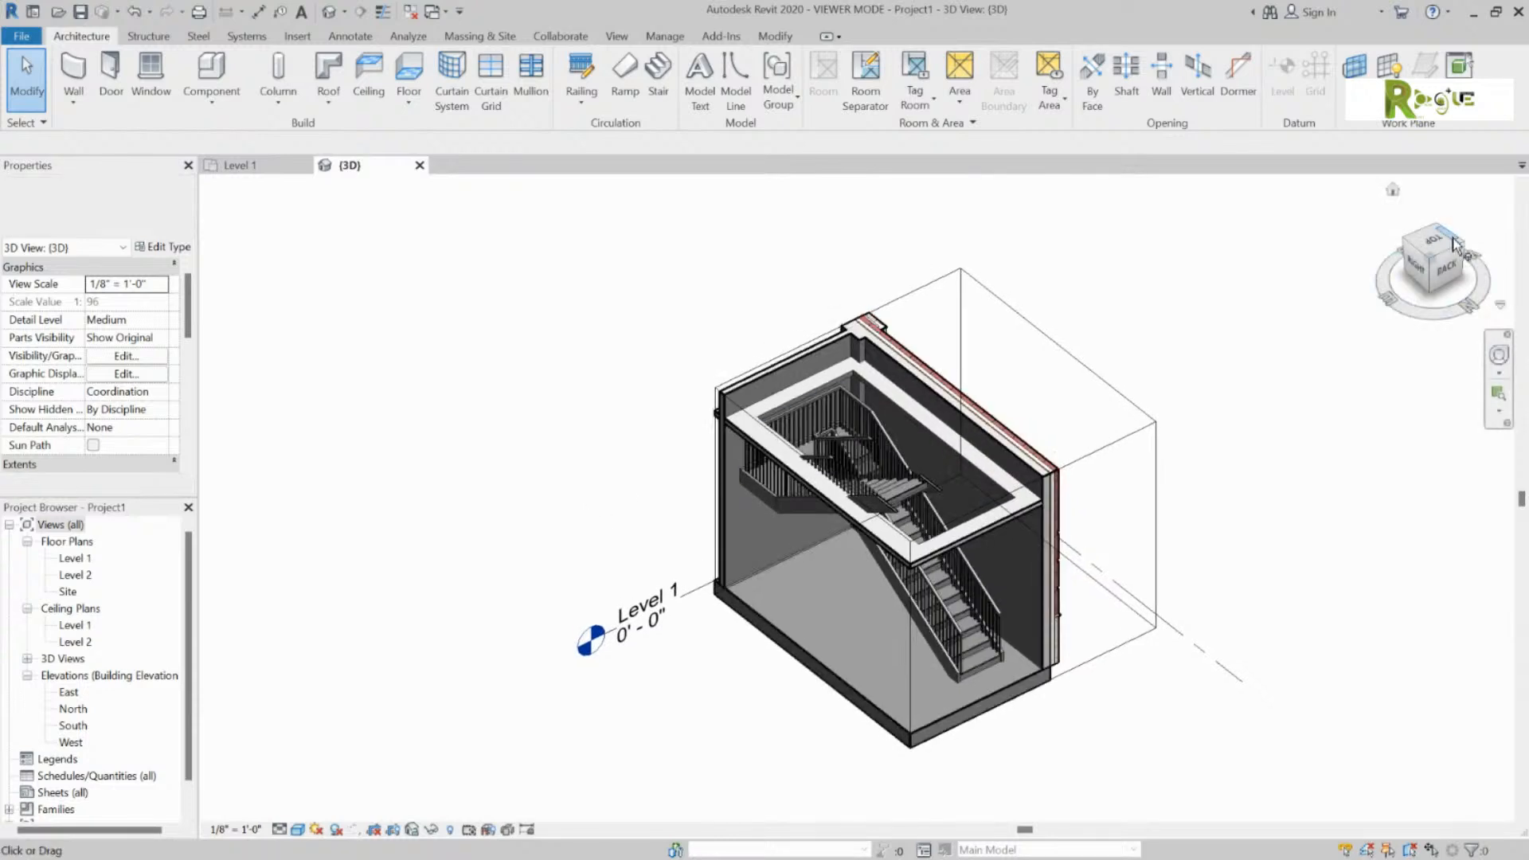
drag(1444, 243, 1421, 324)
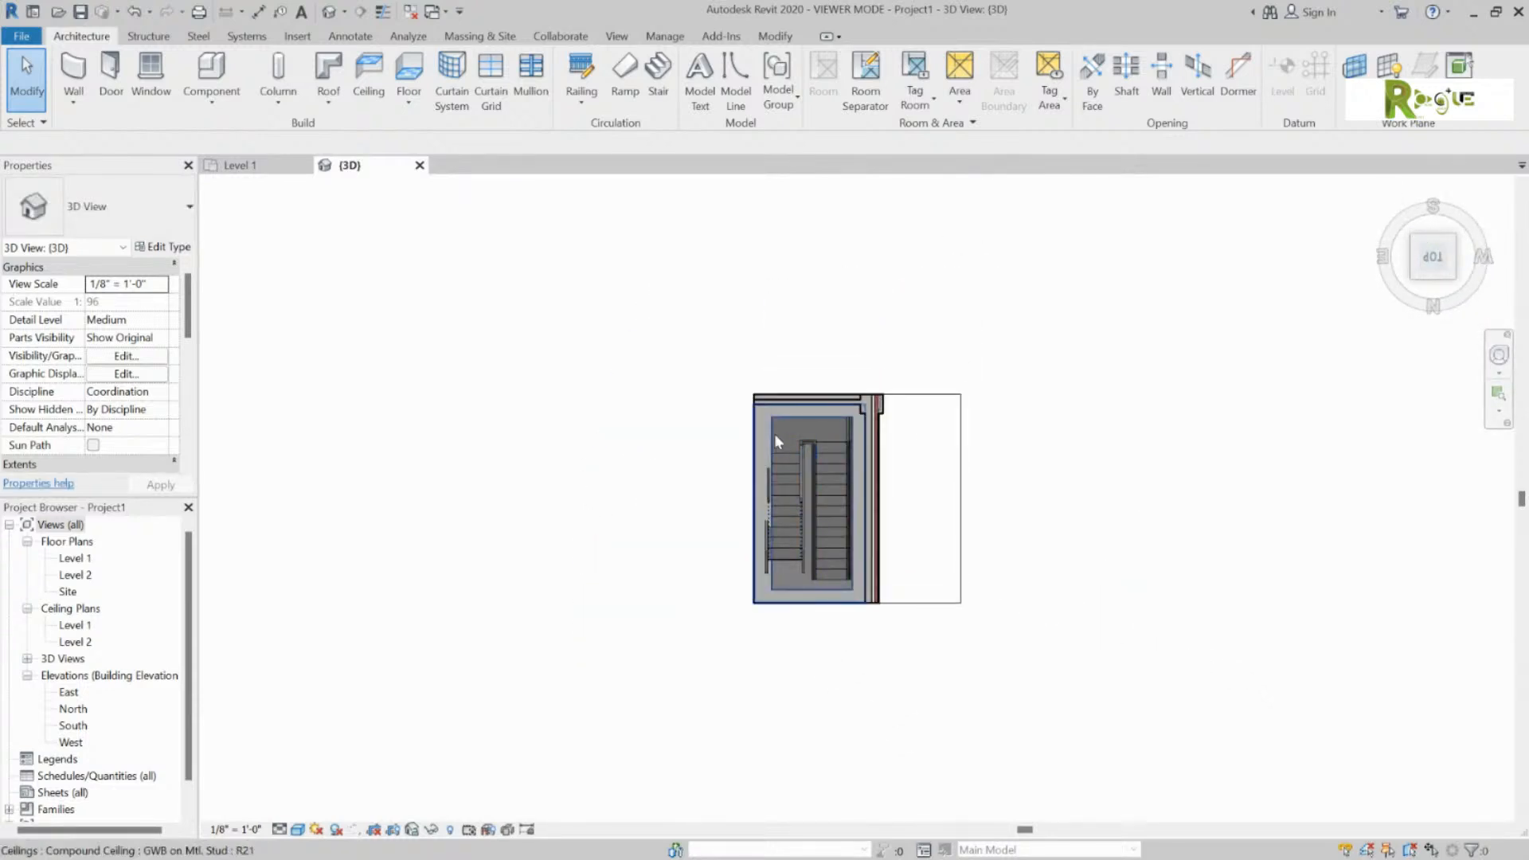
Step: Select the ceiling inside the stair shaft
click(772, 435)
click(860, 239)
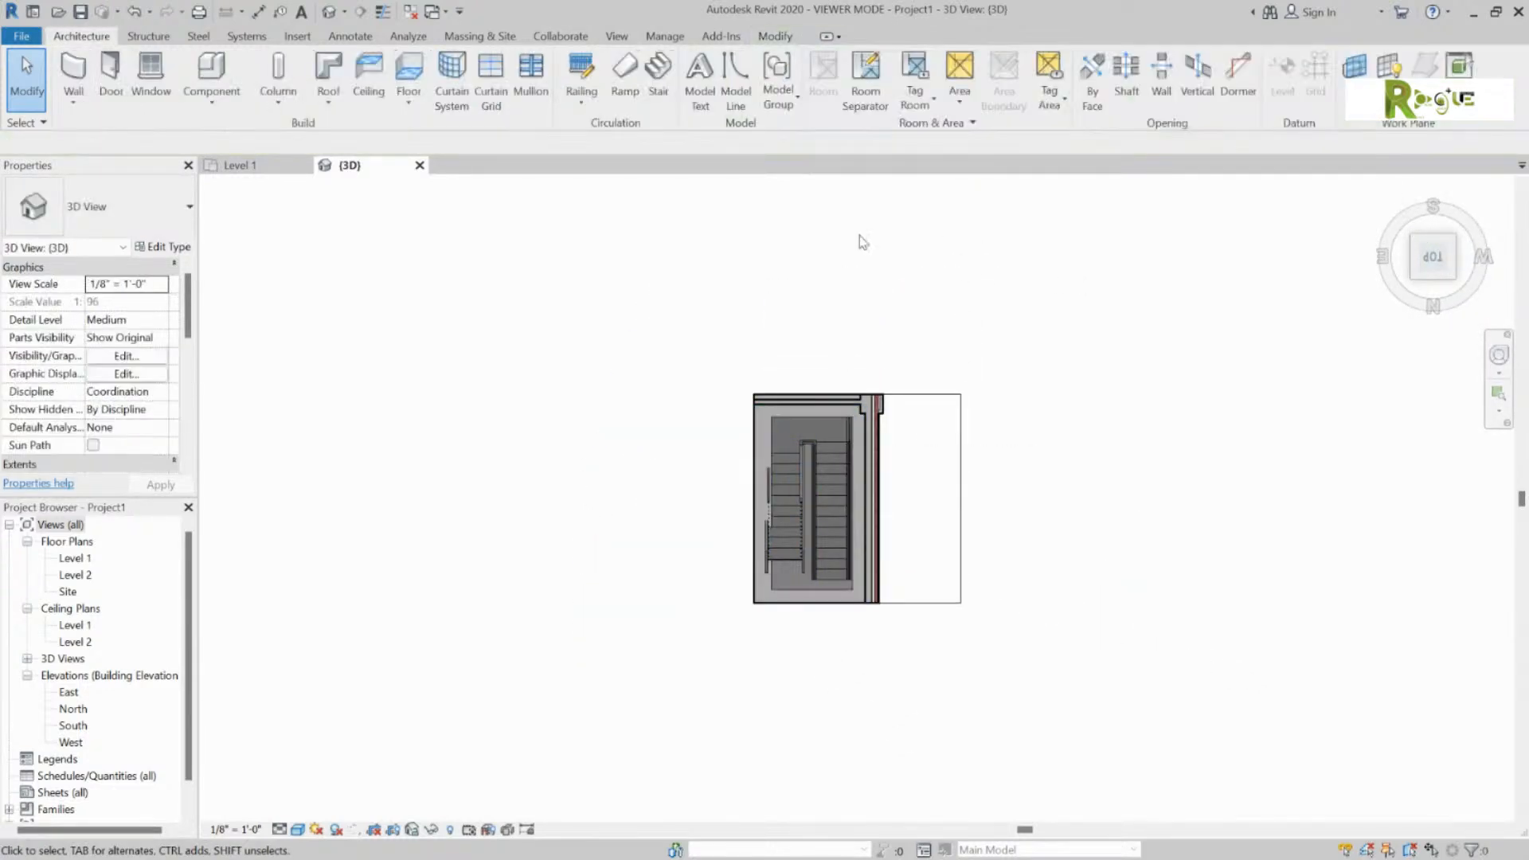
click(772, 427)
Step: Start editing the shaft ceiling's outline, then undo and leave the edit
double_click(771, 428)
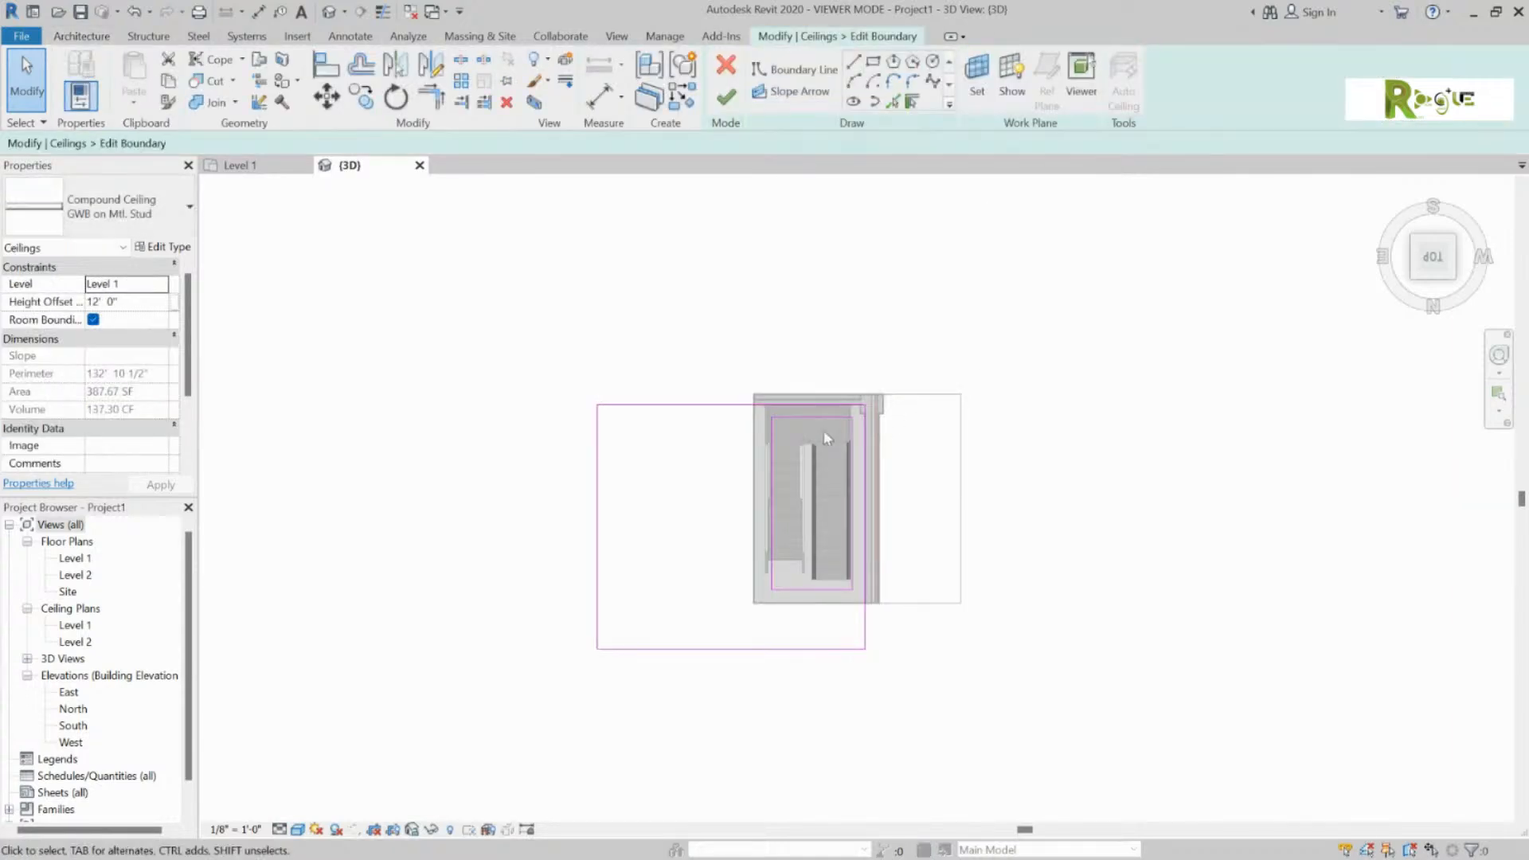
click(772, 428)
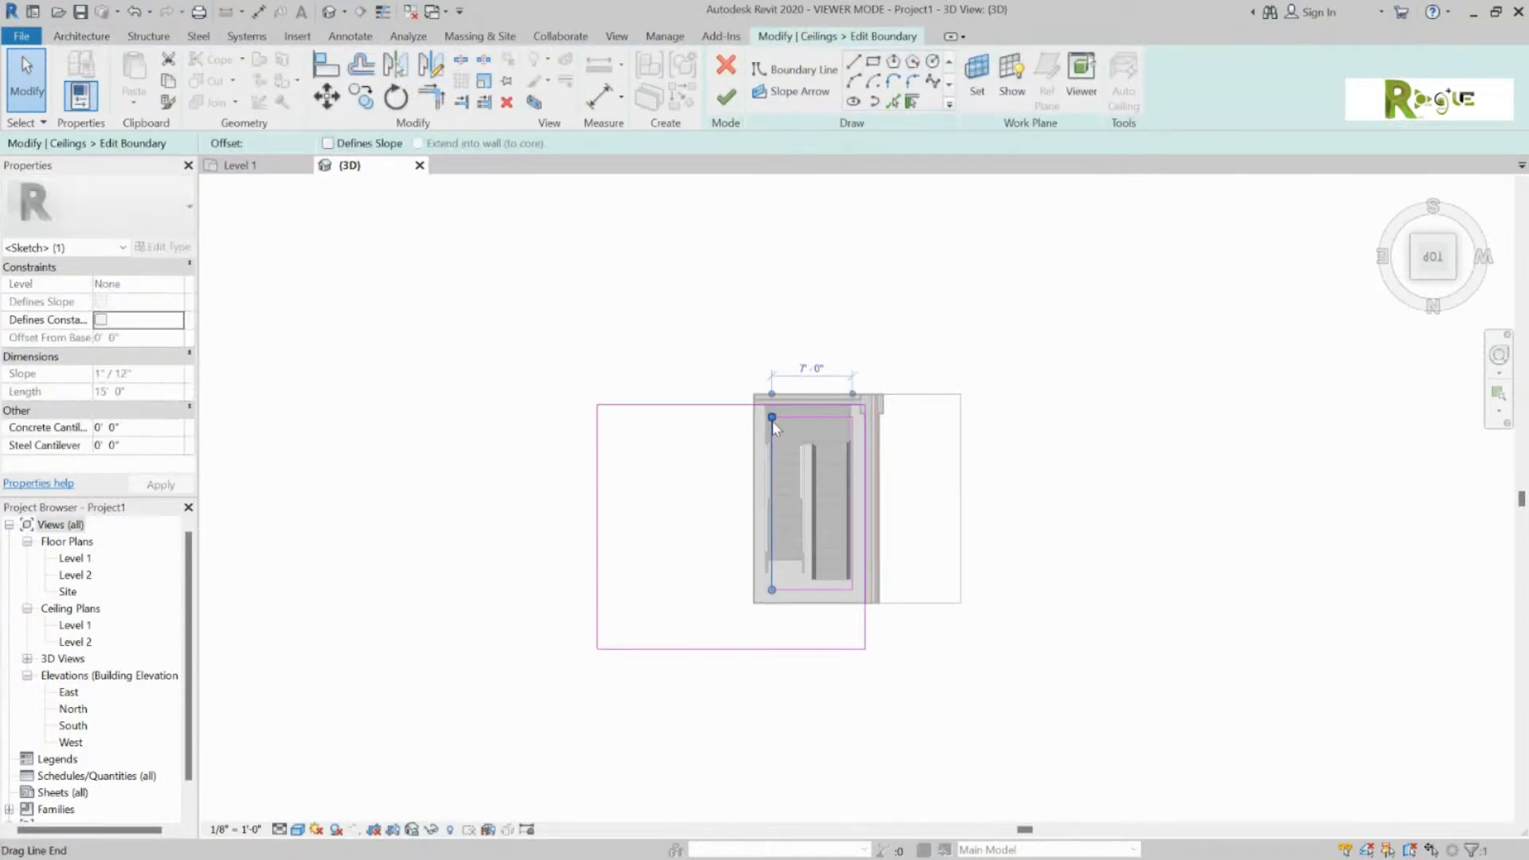
key(Escape)
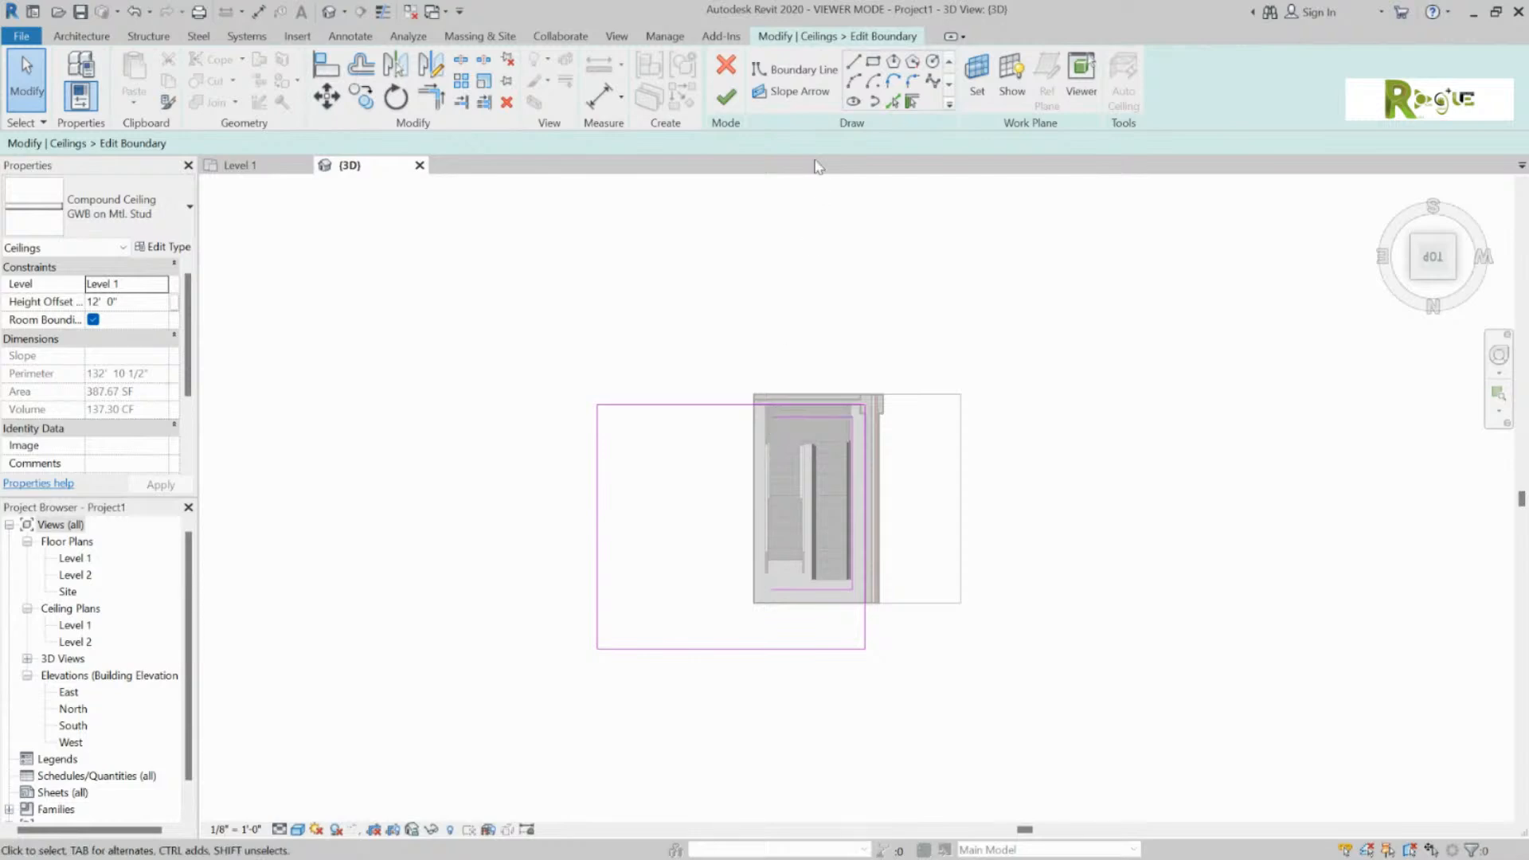
click(792, 76)
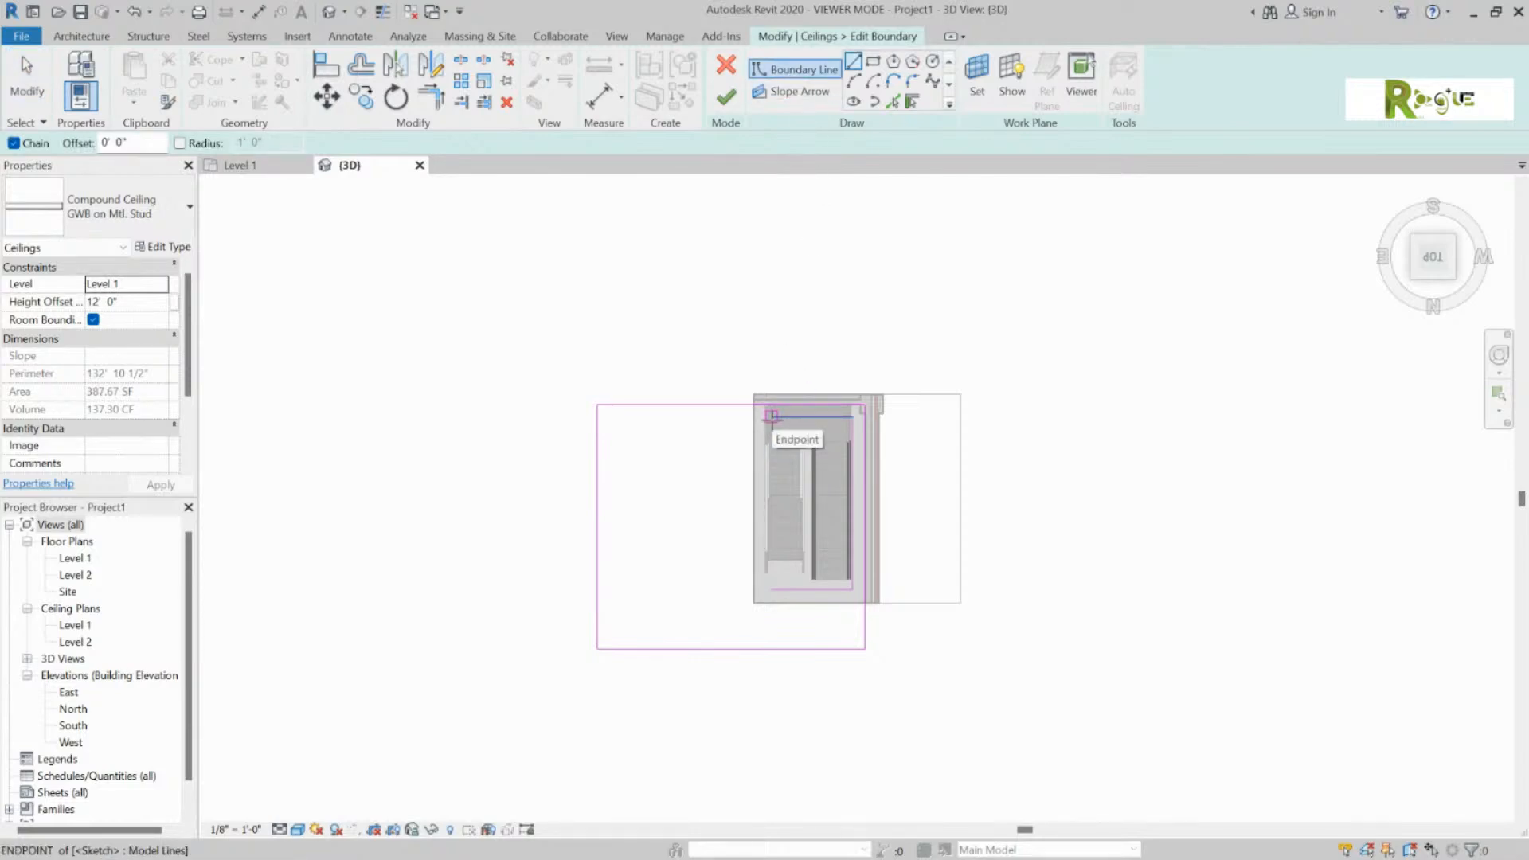
click(133, 11)
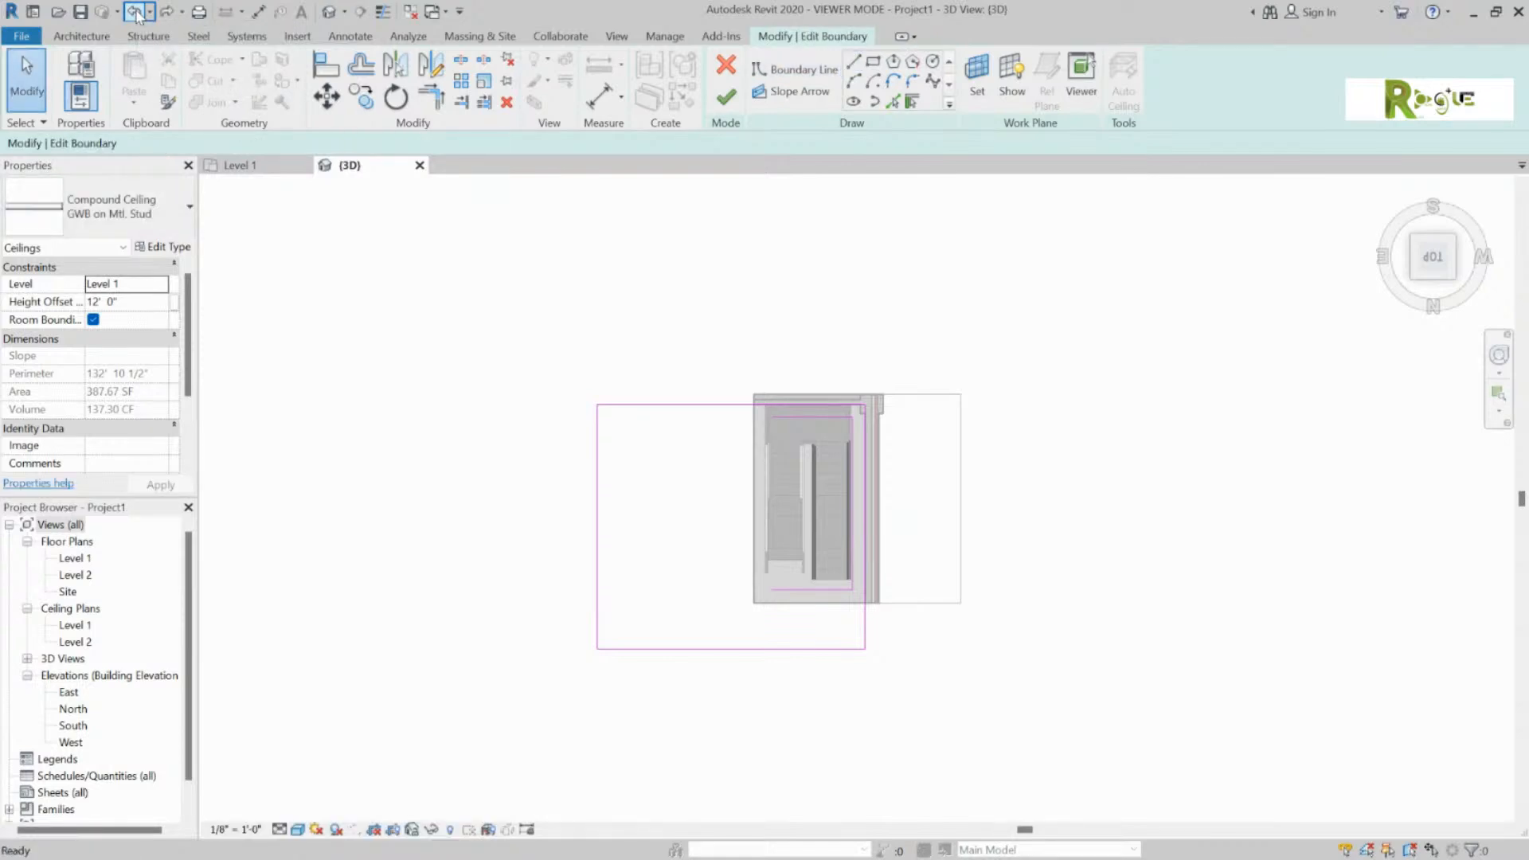
click(136, 11)
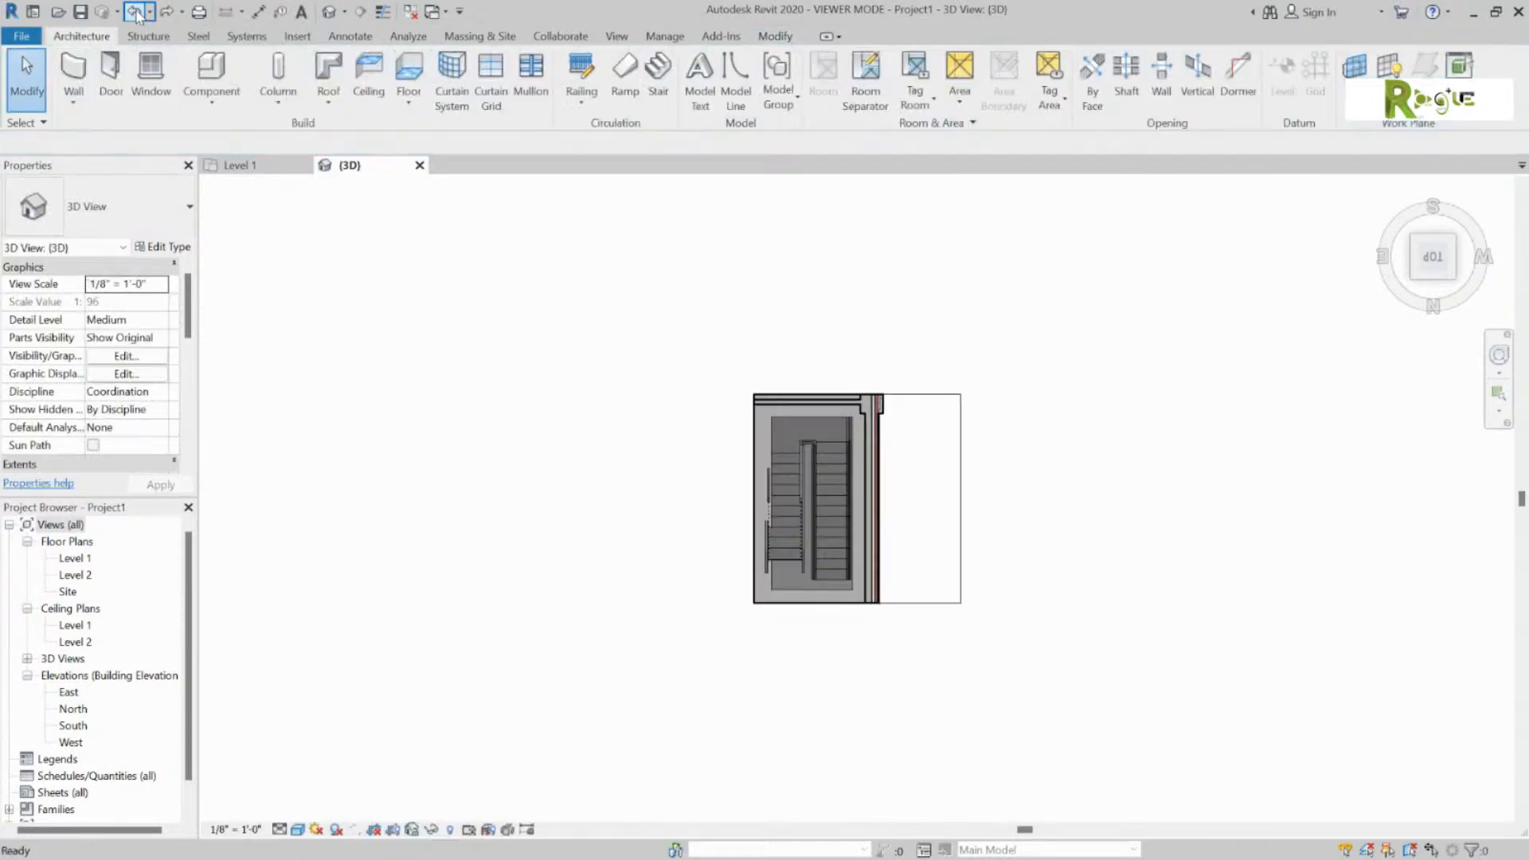
click(834, 418)
click(767, 440)
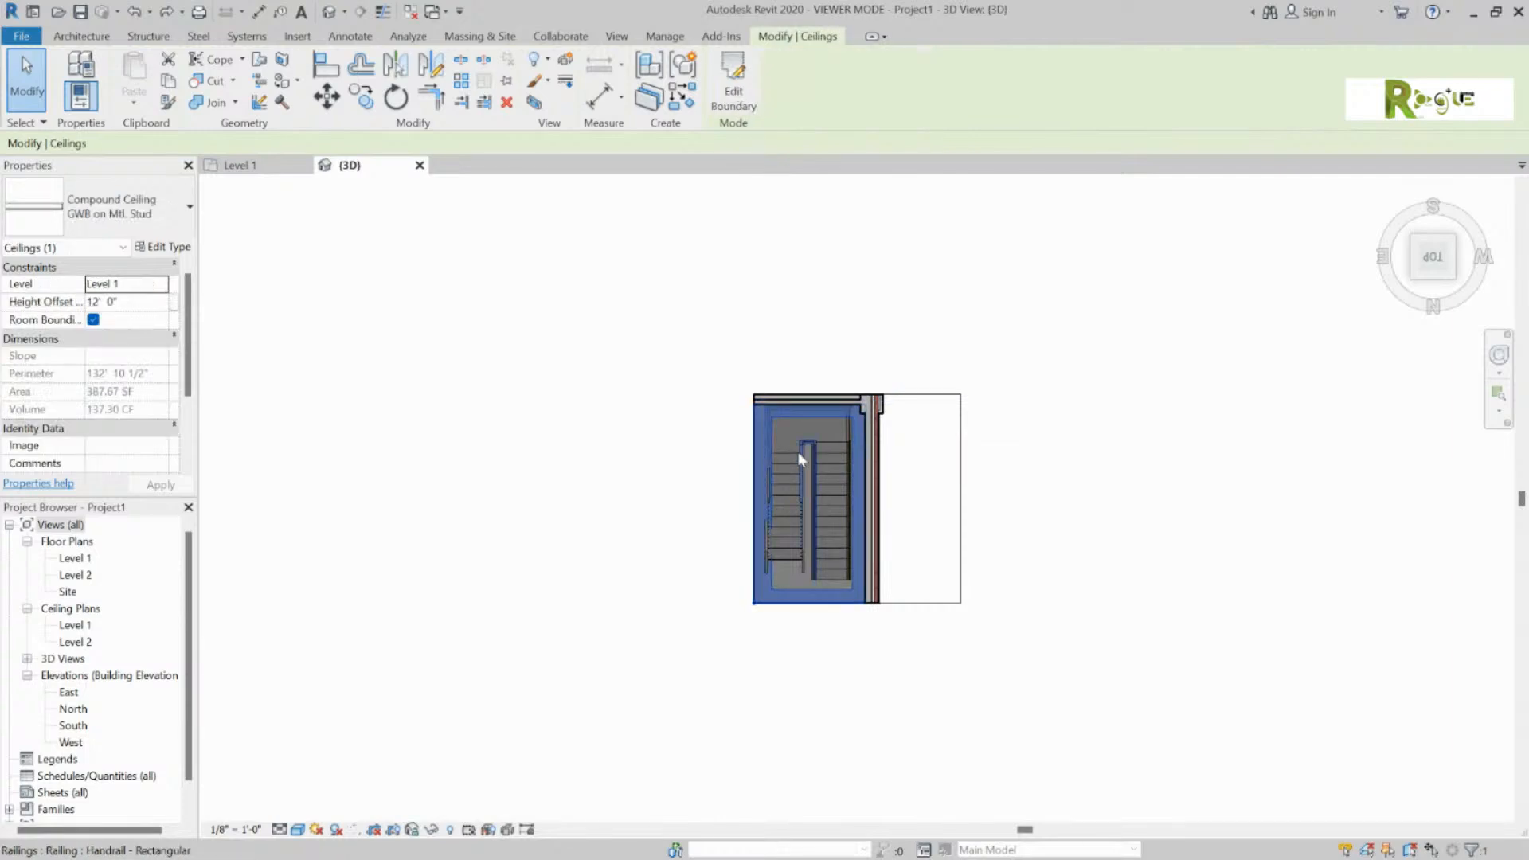
Step: Move the opening's left edge out to about 7'-6" and finish the boundary edit
click(726, 89)
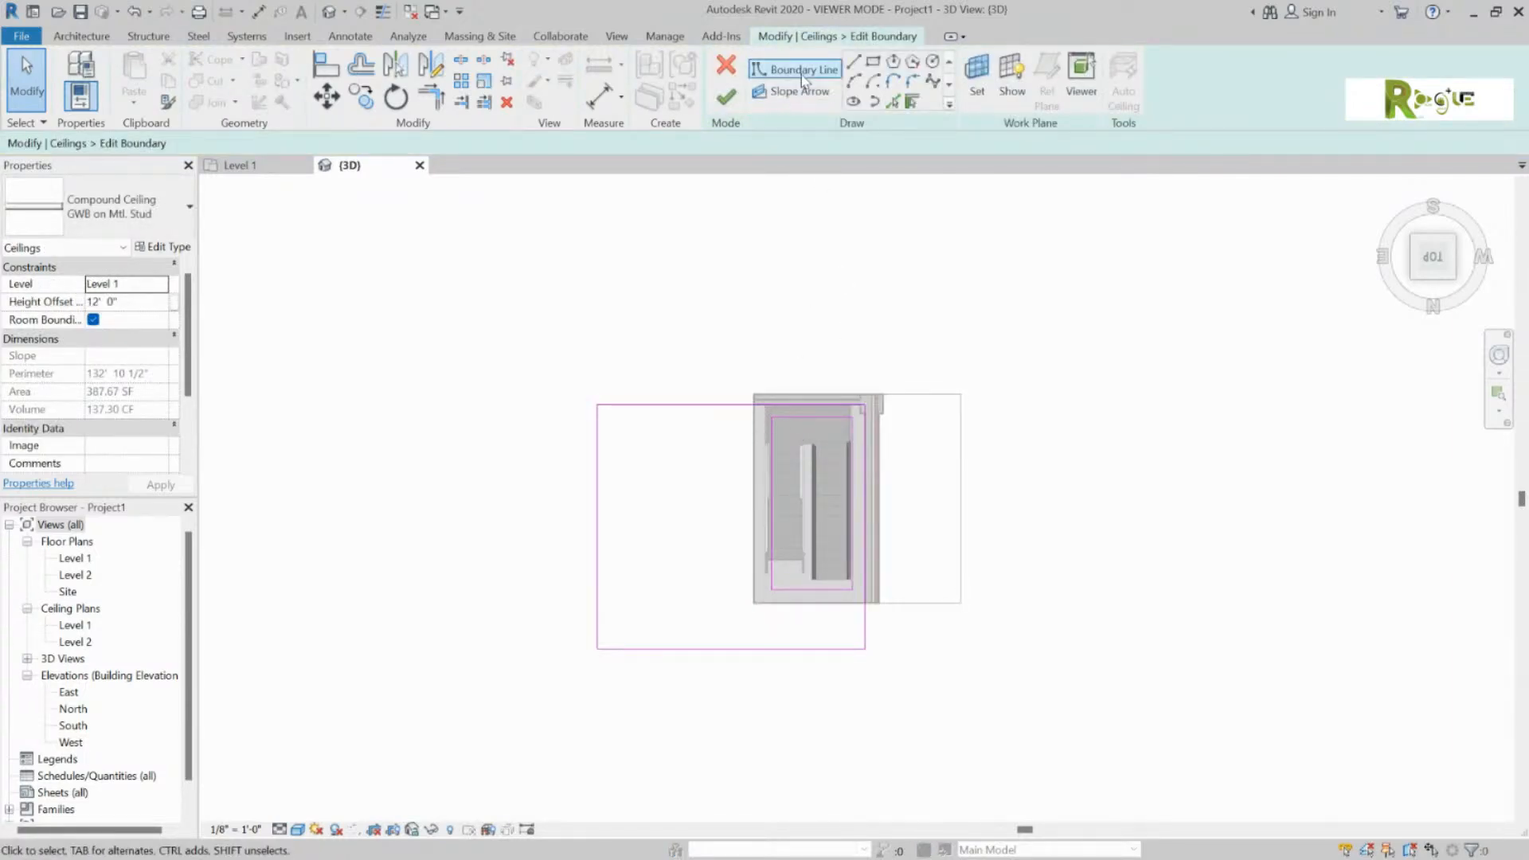
click(773, 436)
drag(763, 437, 753, 447)
scroll(766, 443, up, 5)
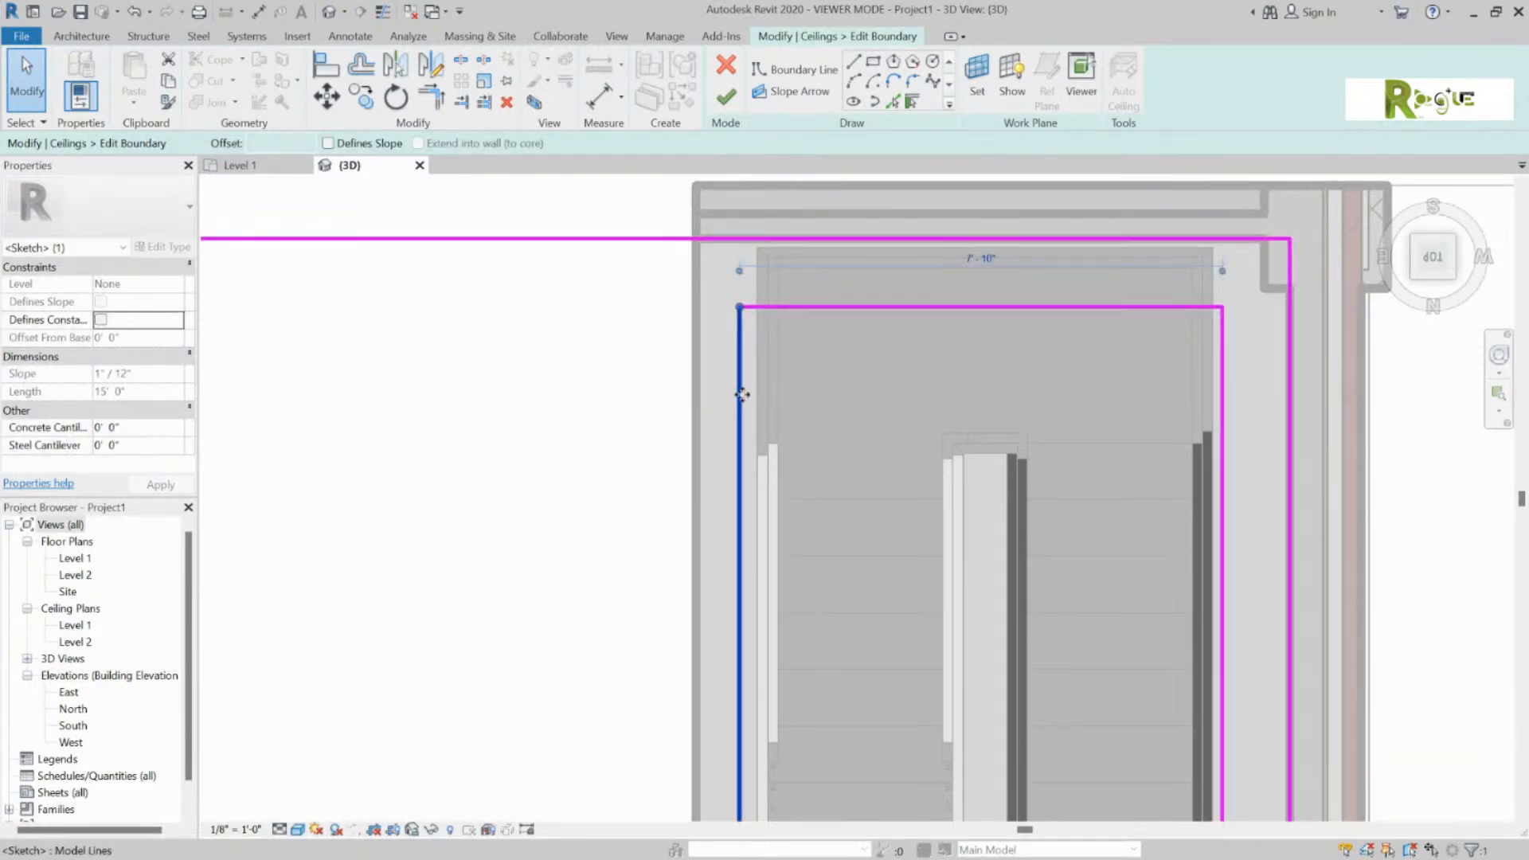
mouse_move(761, 398)
mouse_down()
mouse_move(806, 402)
mouse_move(762, 389)
mouse_up()
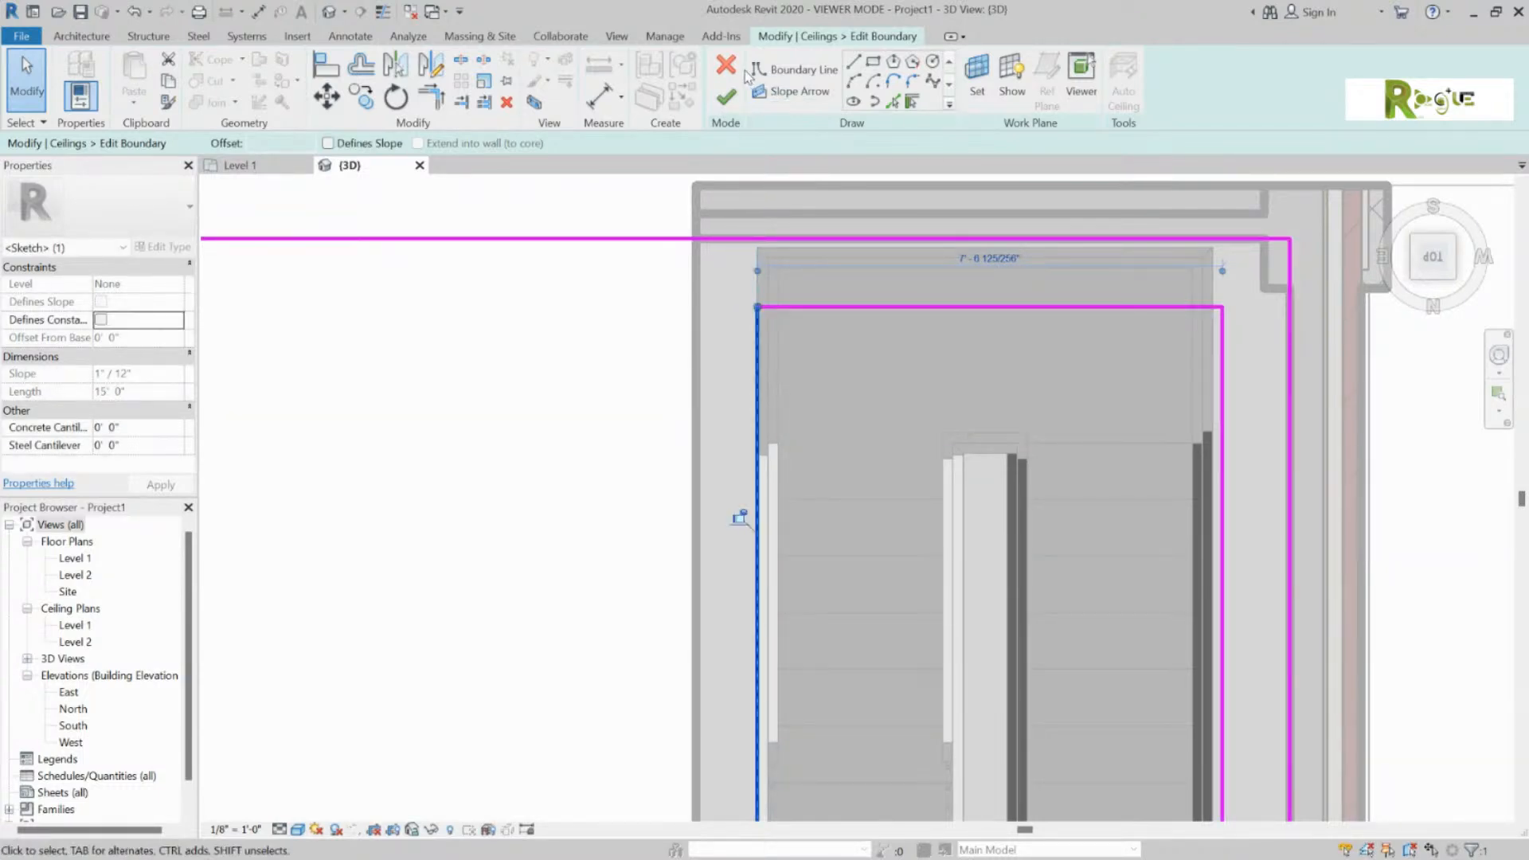
click(726, 96)
click(588, 454)
Step: Orbit around the shaft and raise the section box top to reveal Level 2
scroll(855, 403, down, 5)
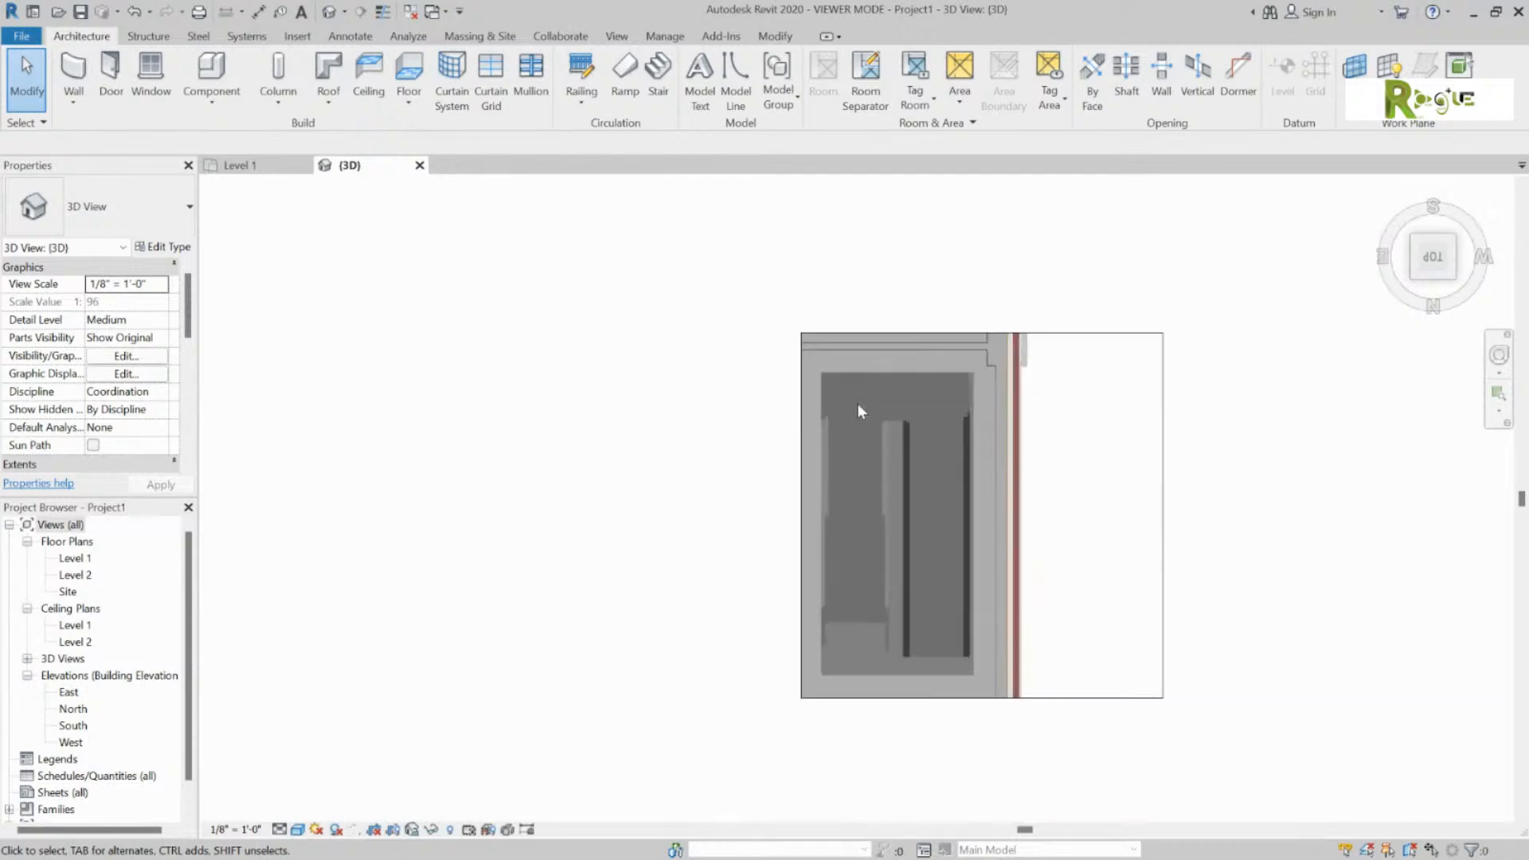
shift+middle_drag(943, 419, 1003, 155)
scroll(895, 351, up, 3)
shift+middle_drag(812, 433, 1033, 296)
scroll(1033, 297, down, 5)
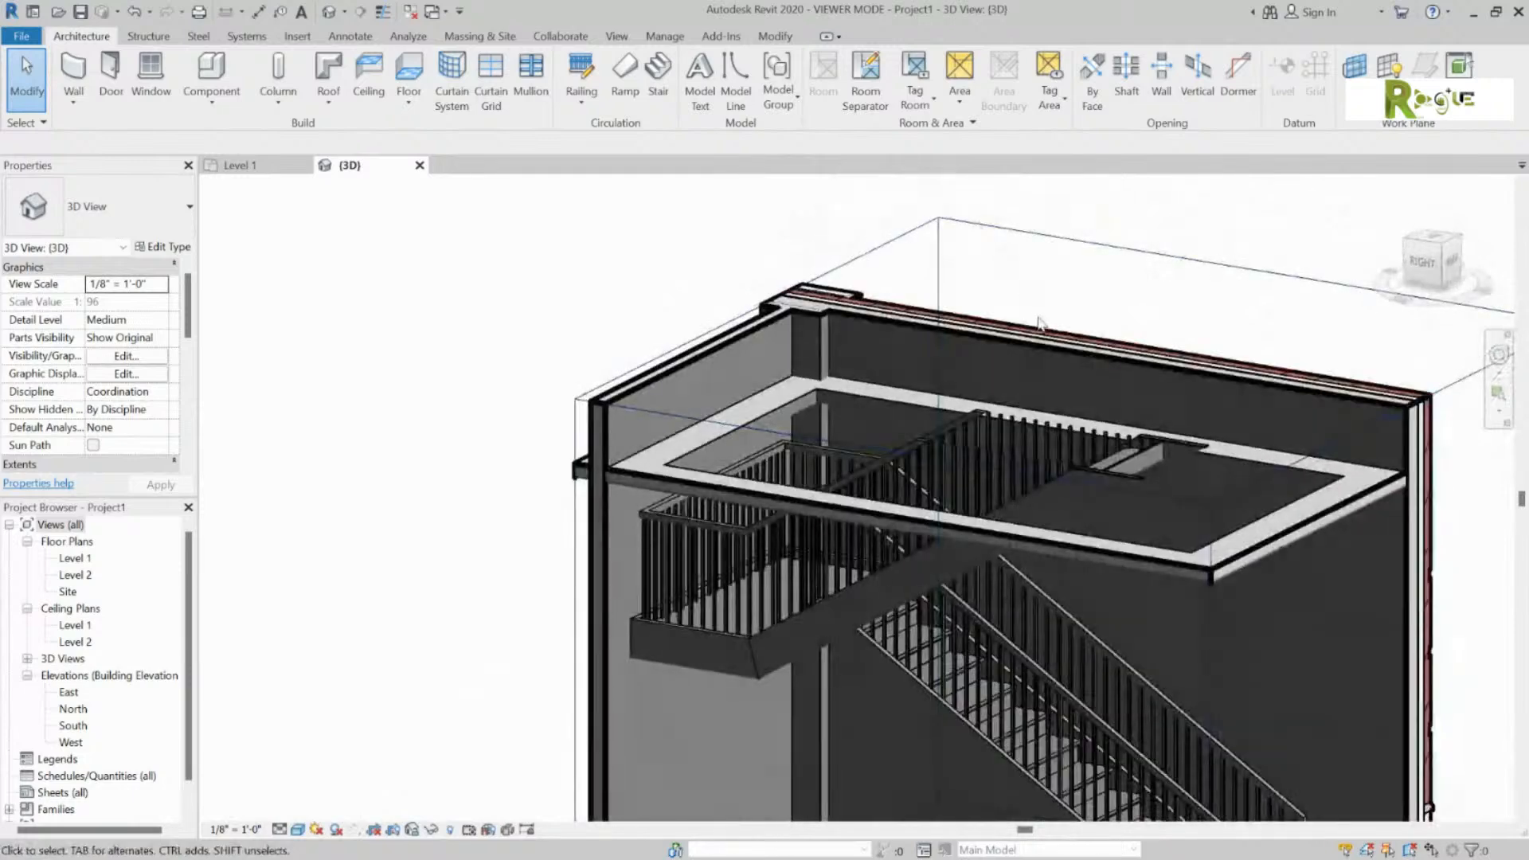
shift+middle_drag(1331, 443, 1201, 485)
click(1221, 408)
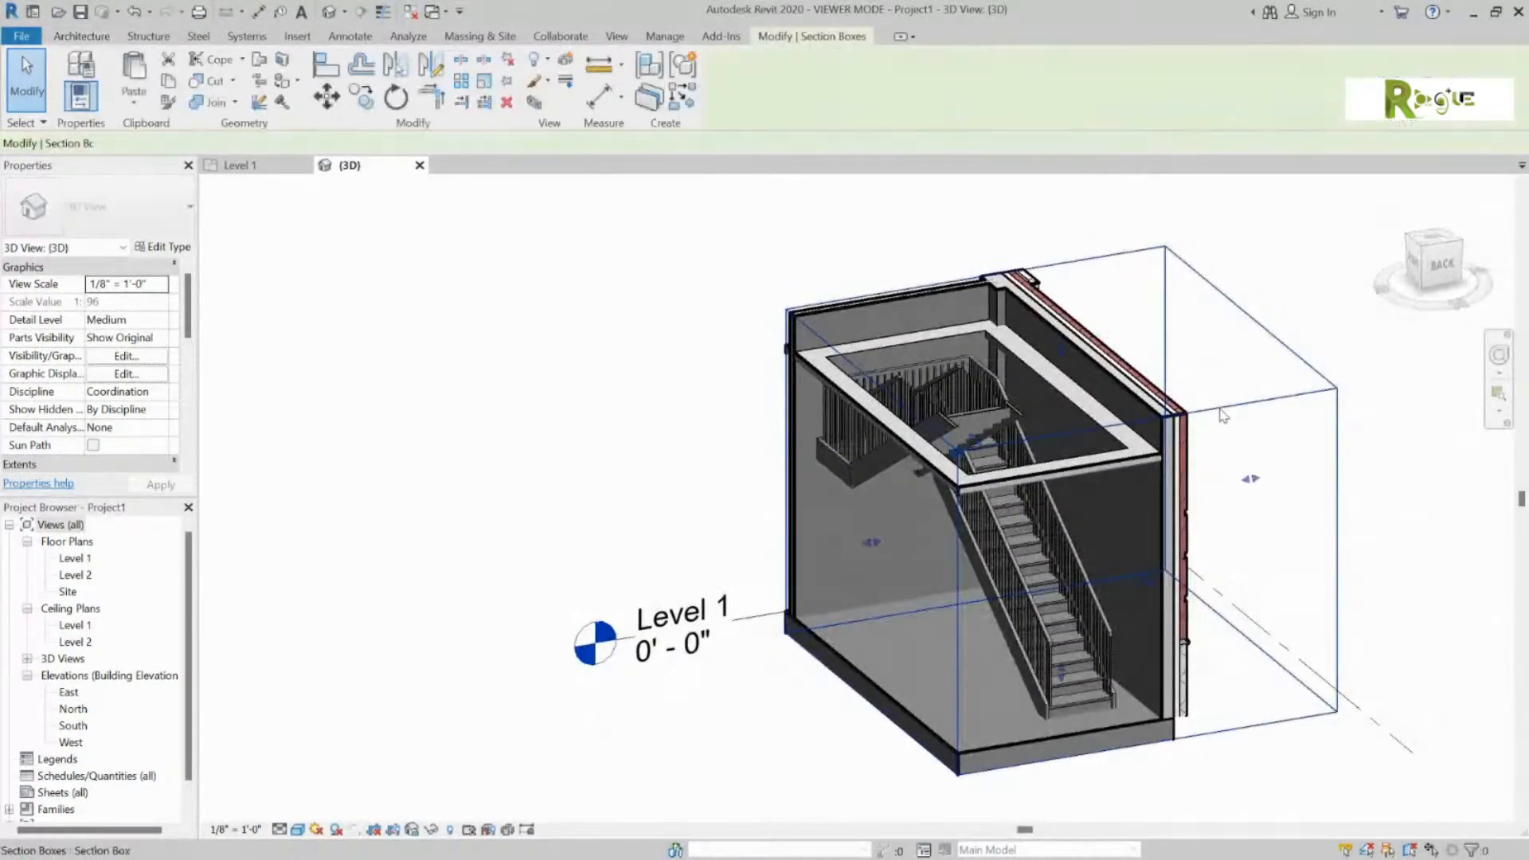
drag(1060, 348, 1058, 243)
shift+middle_drag(965, 325, 714, 375)
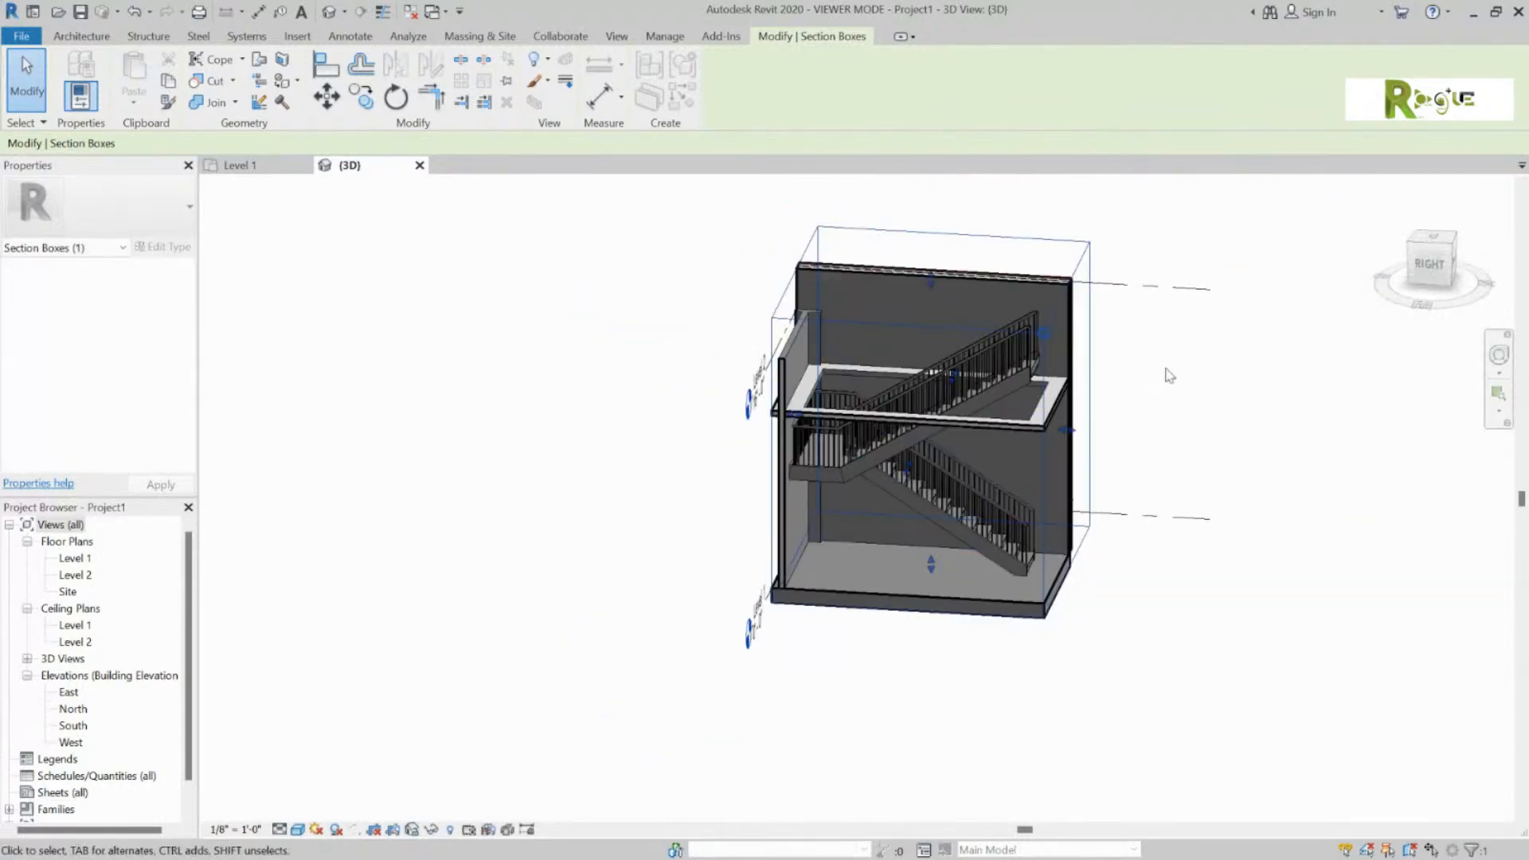
click(1186, 368)
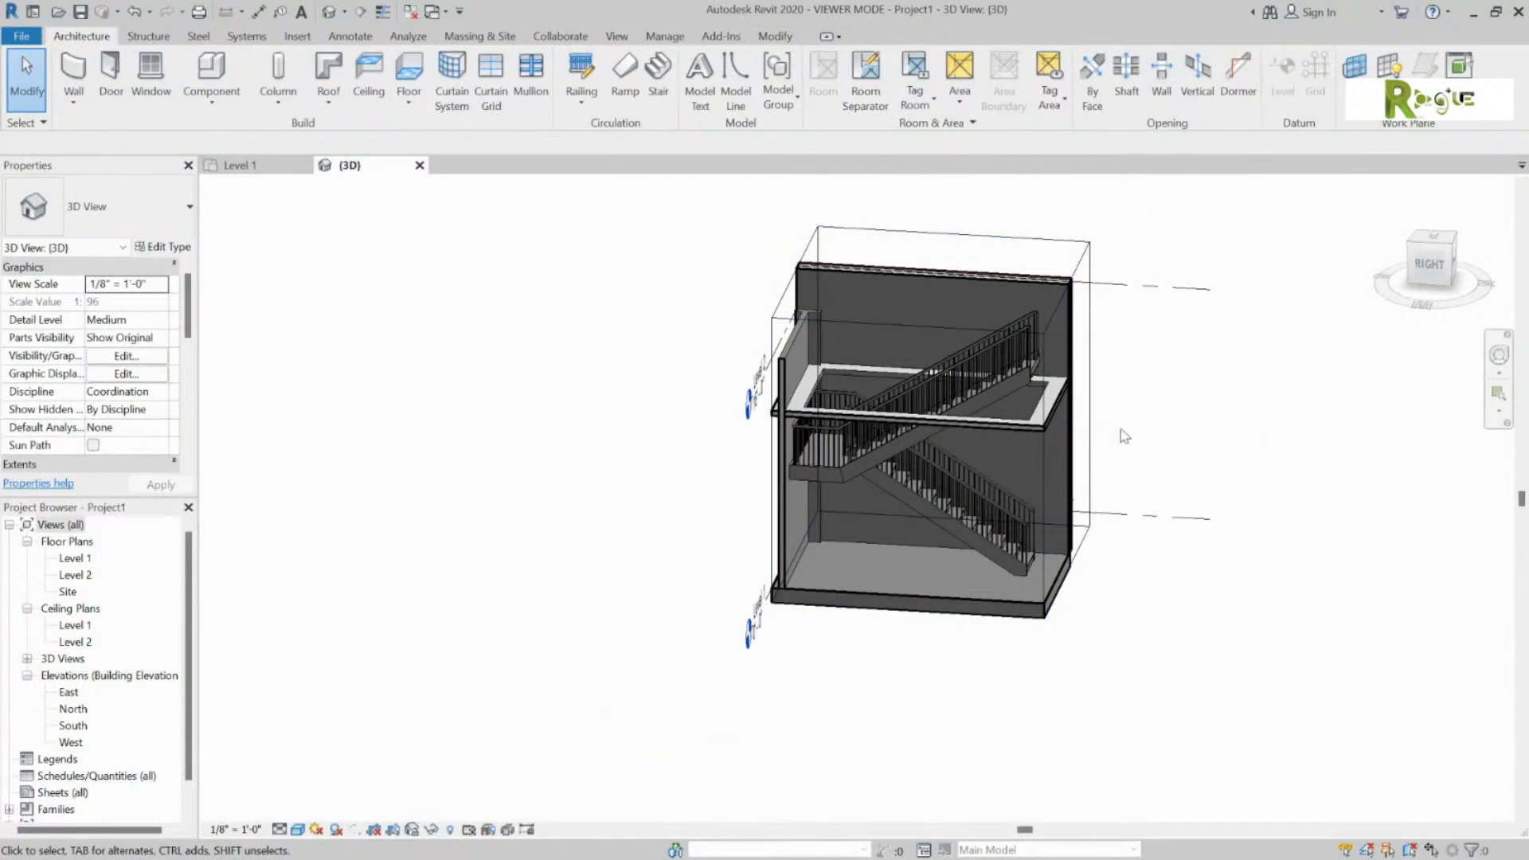
scroll(1147, 398, up, 2)
click(1080, 282)
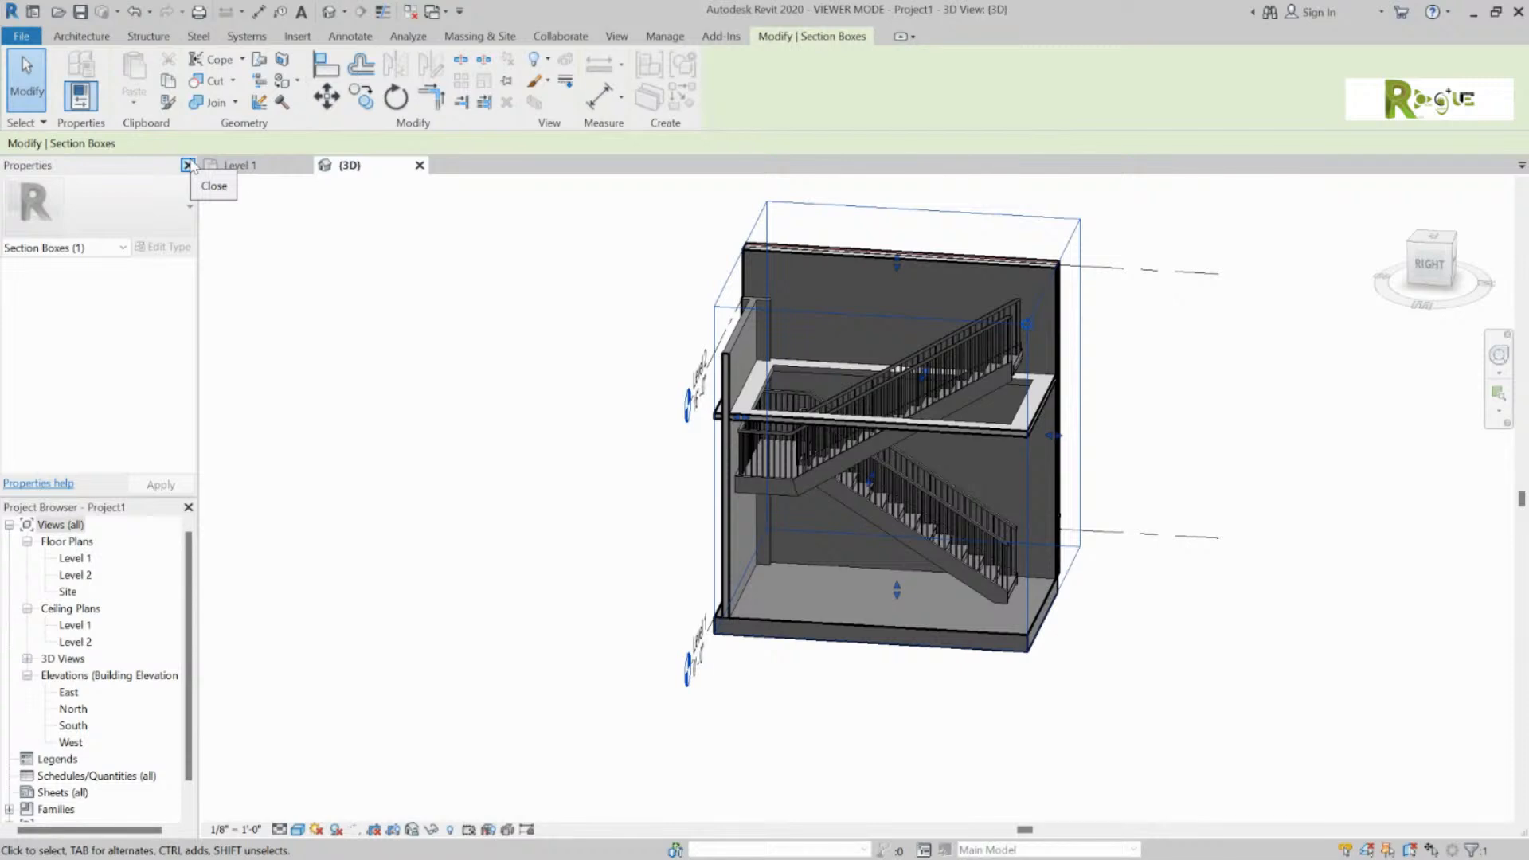
click(364, 255)
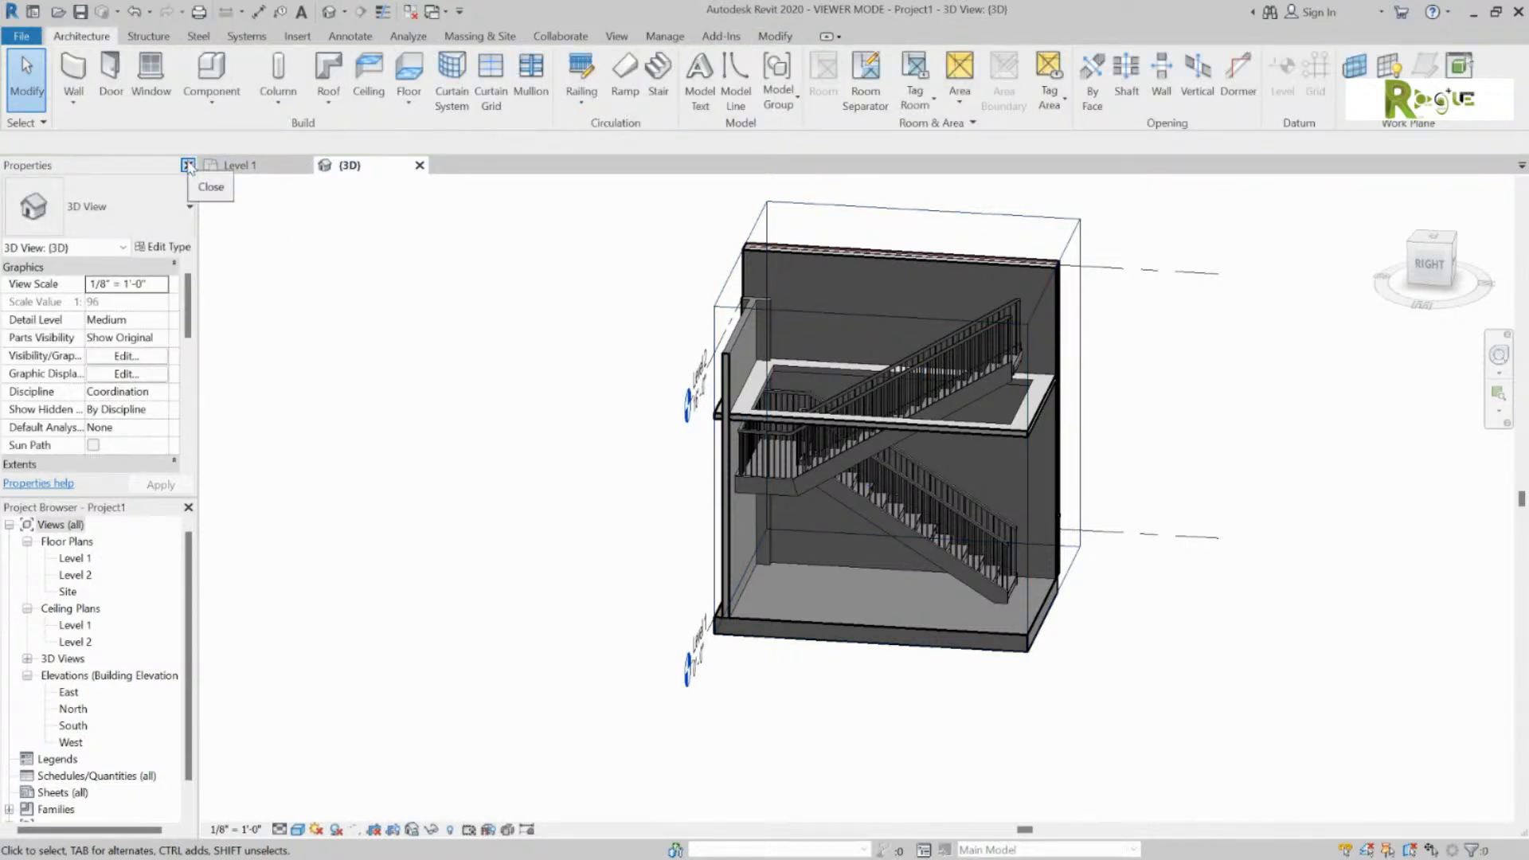
Step: Turn off the Section Box to show the whole building, inspect the stair, and start a ramp
scroll(139, 385, down, 3)
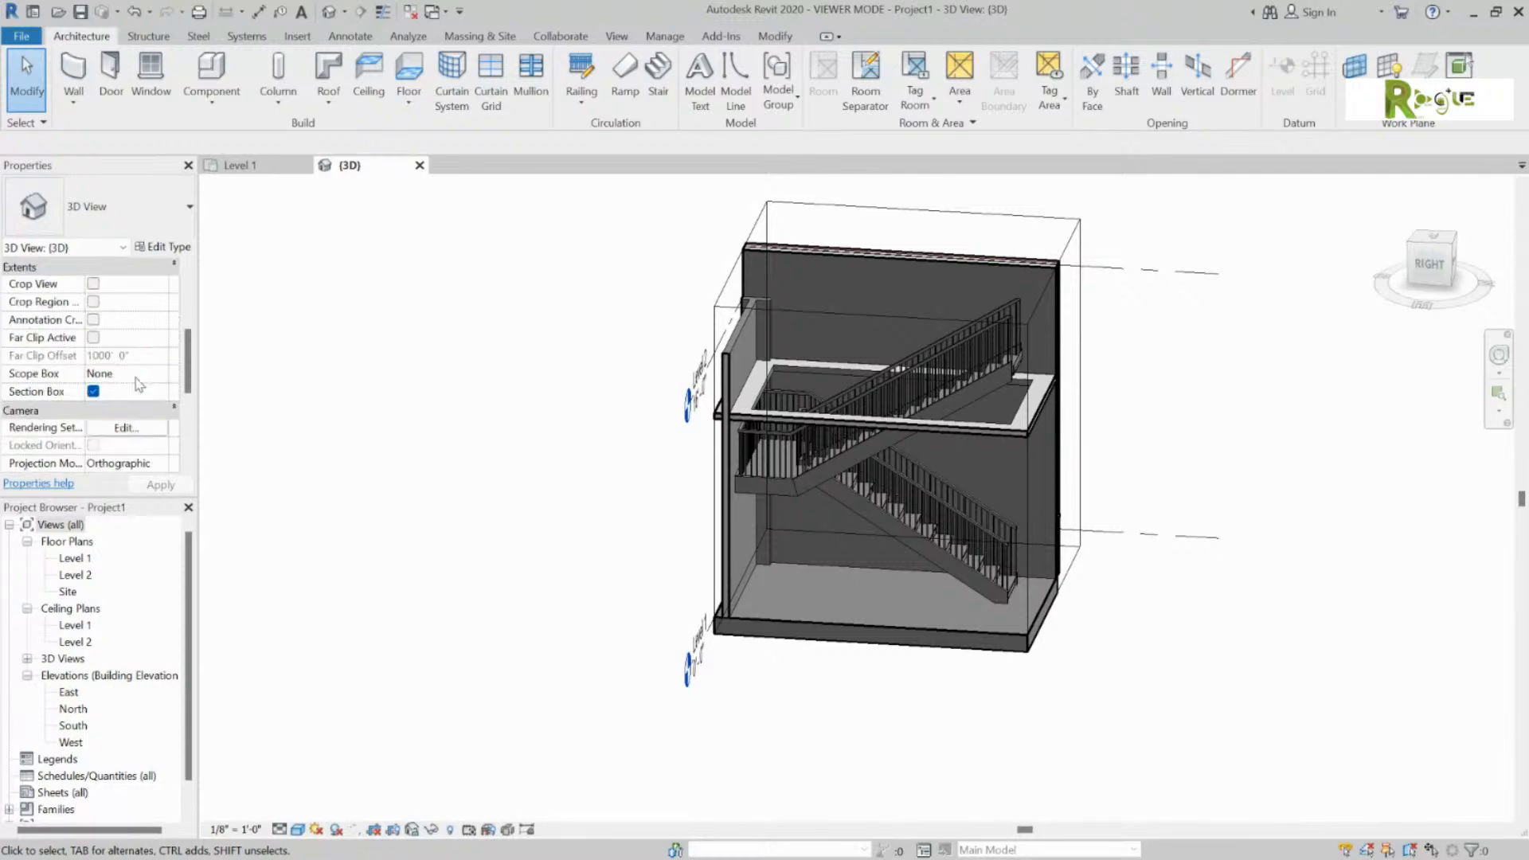
click(92, 392)
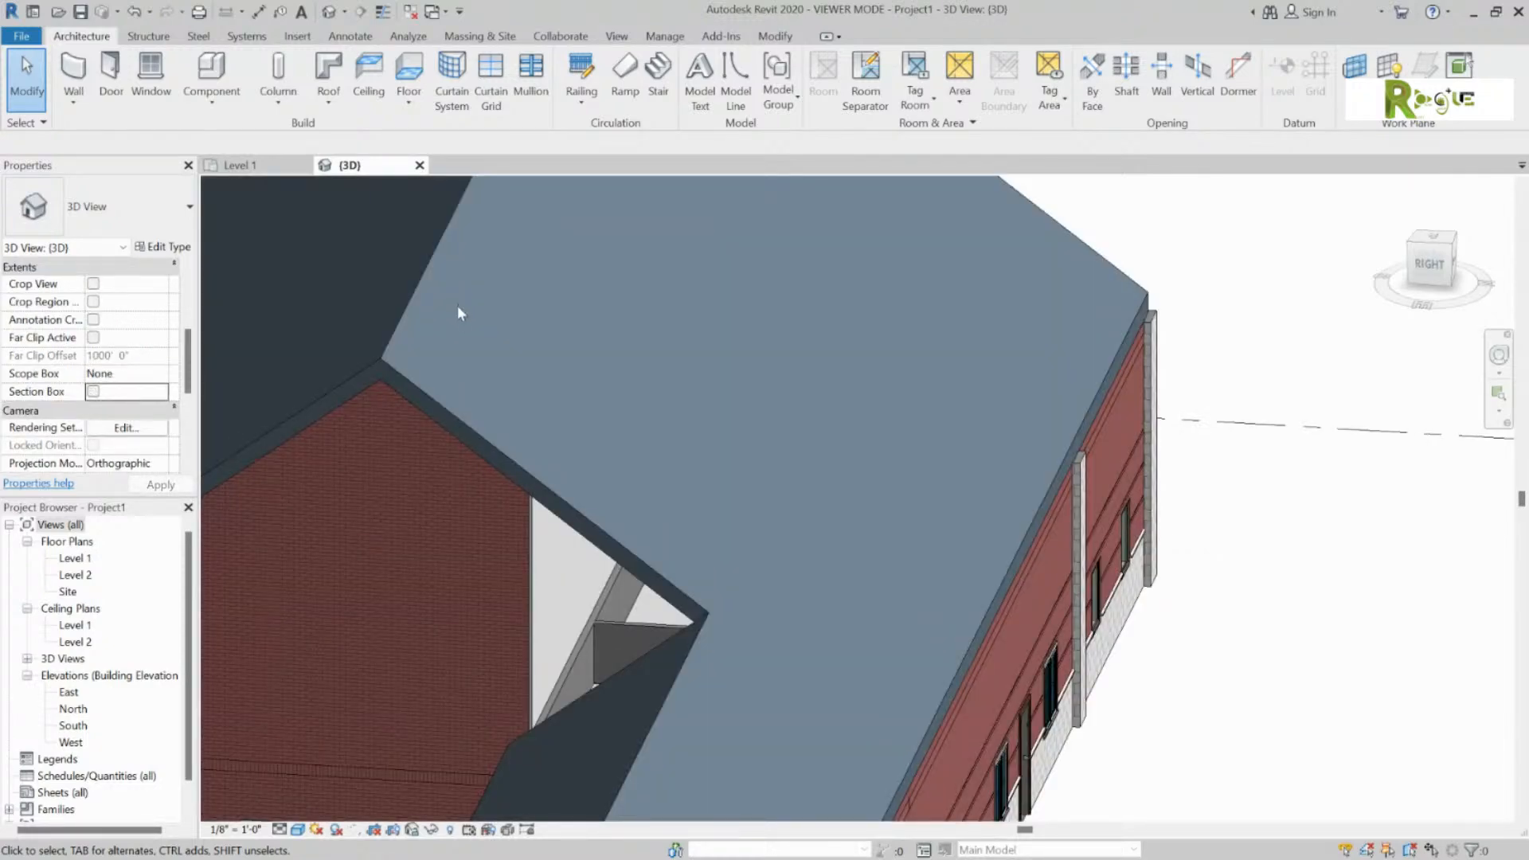
shift+middle_drag(895, 409, 764, 398)
click(787, 391)
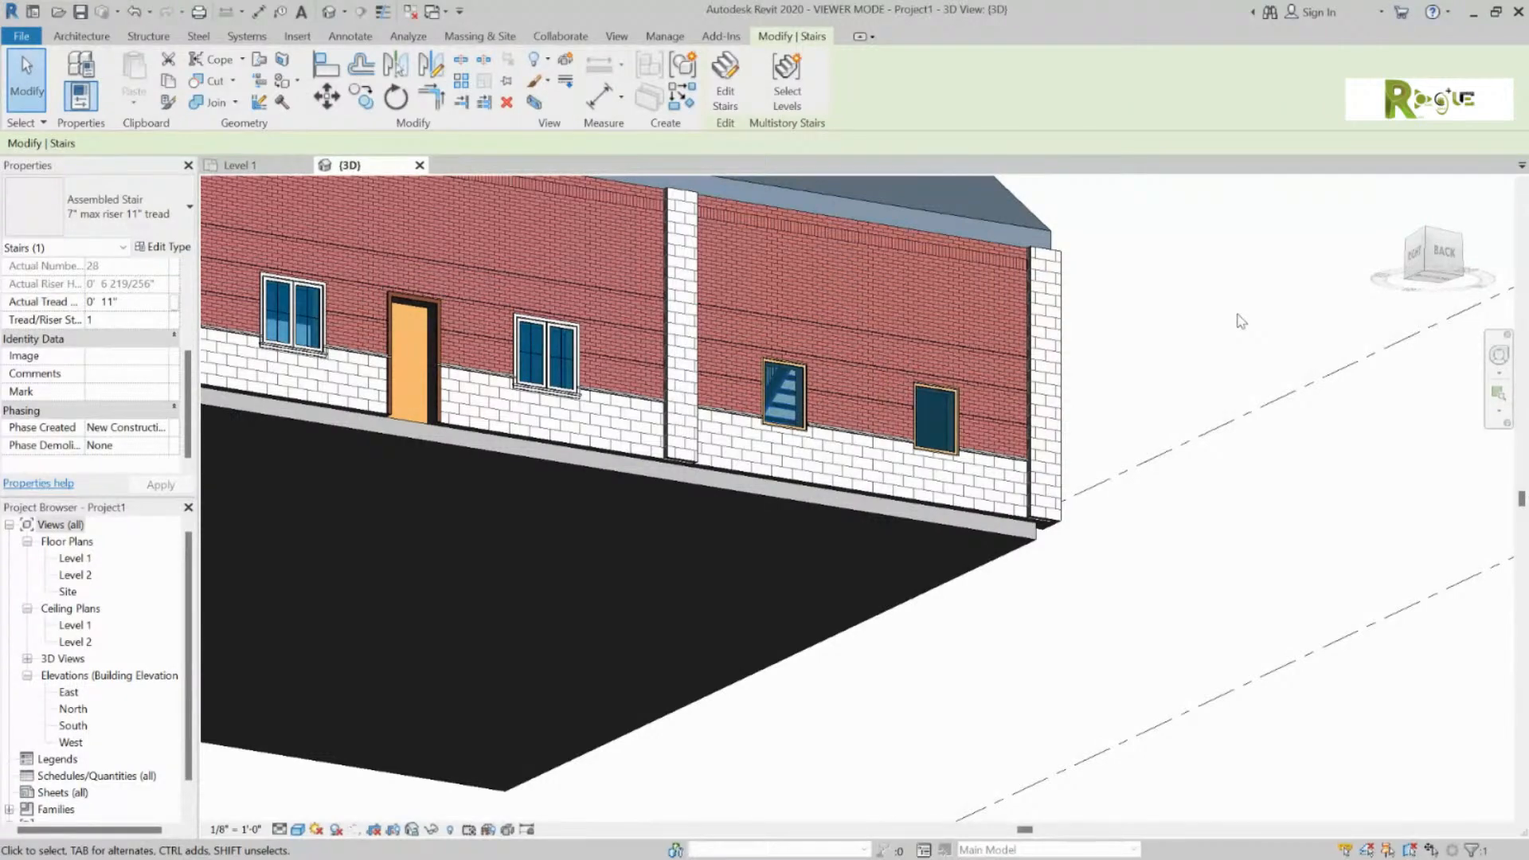
click(1210, 295)
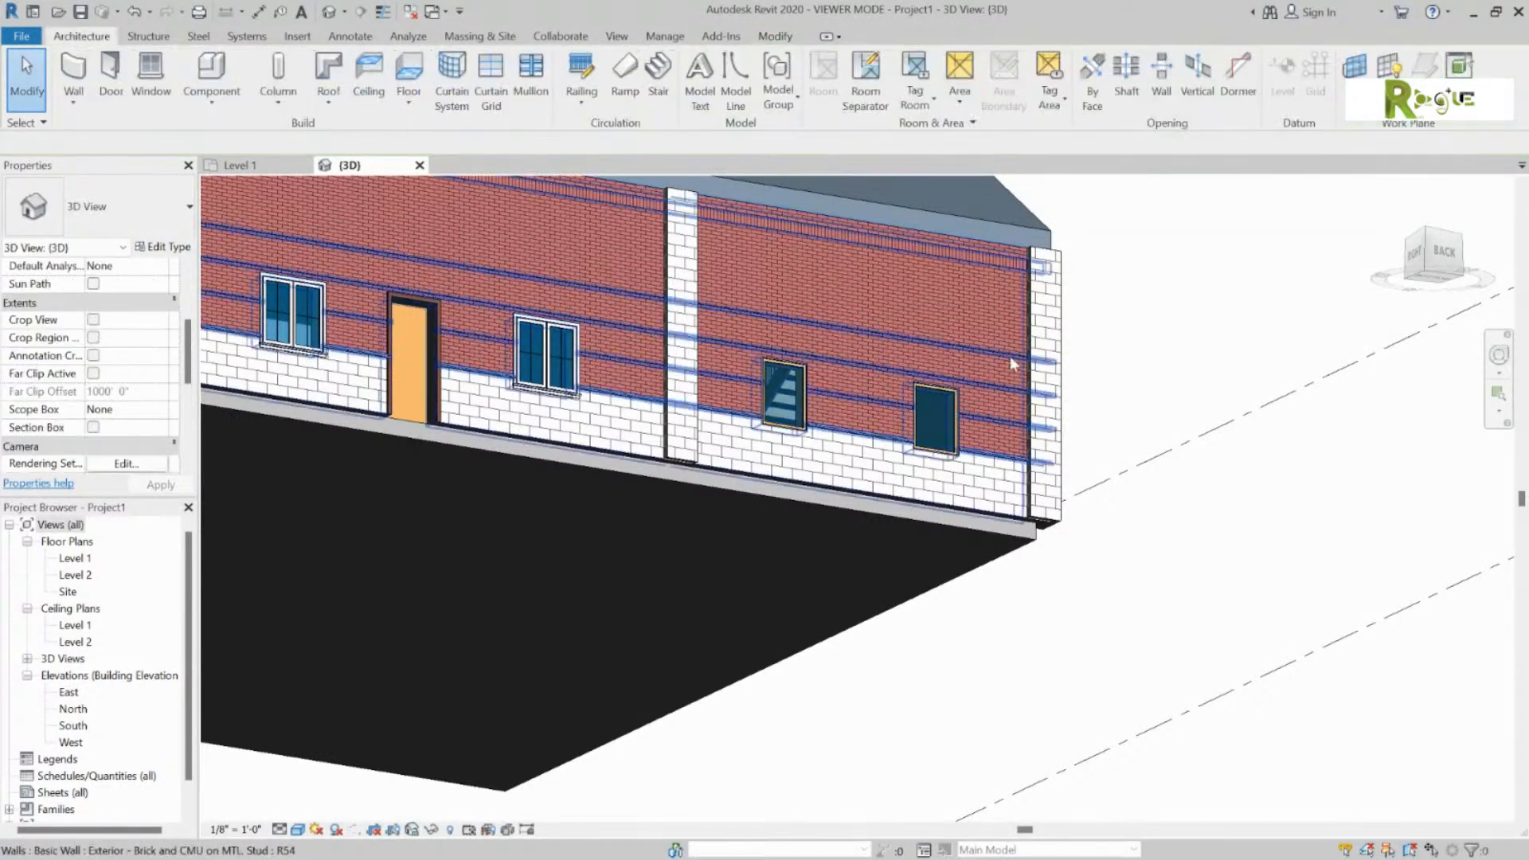
shift+middle_drag(1010, 356, 1119, 523)
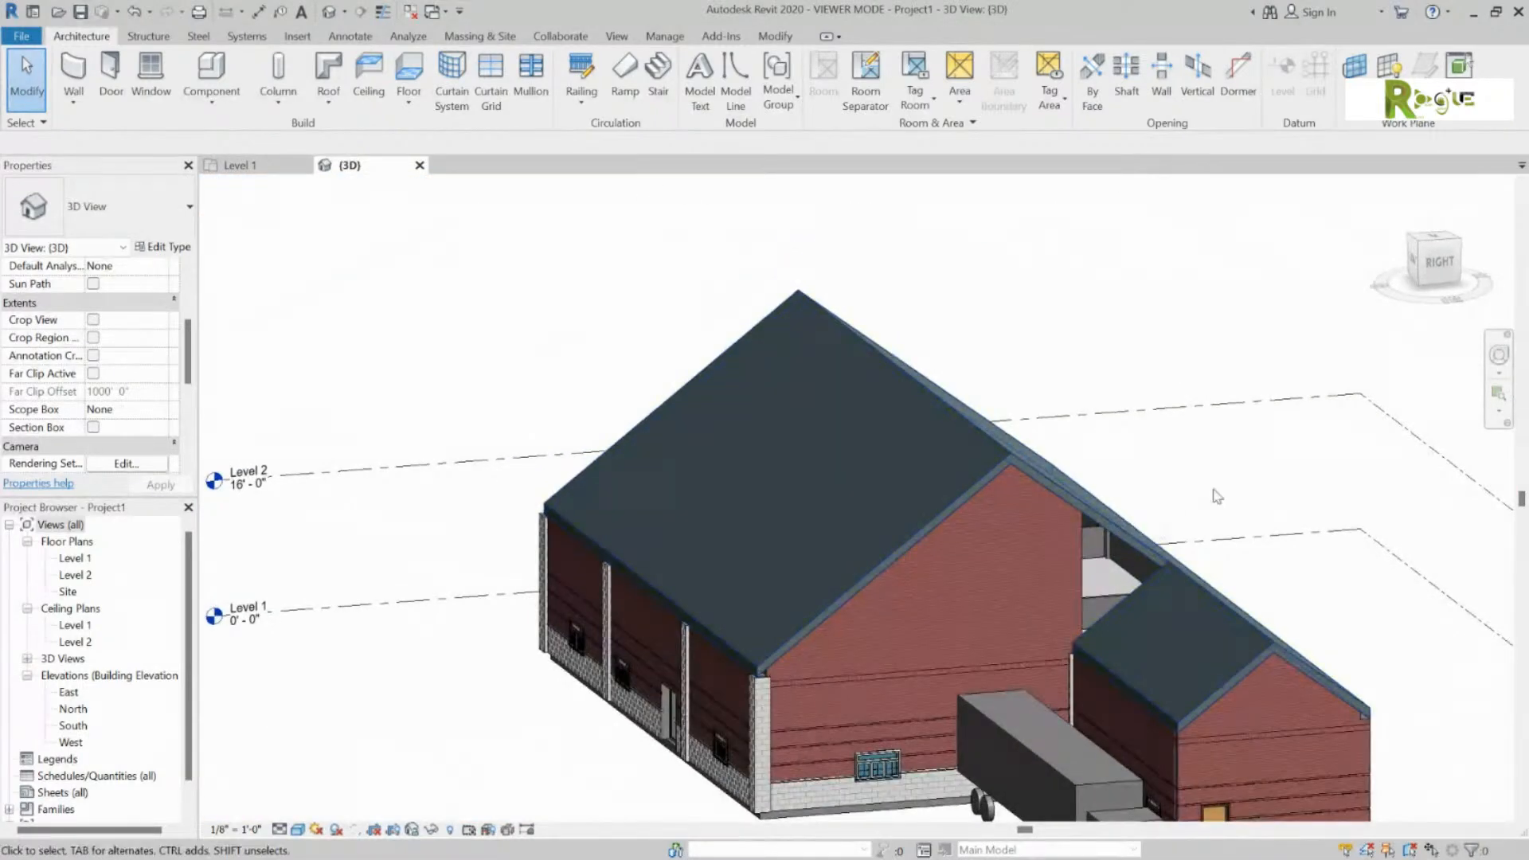
middle_drag(1227, 495, 1044, 396)
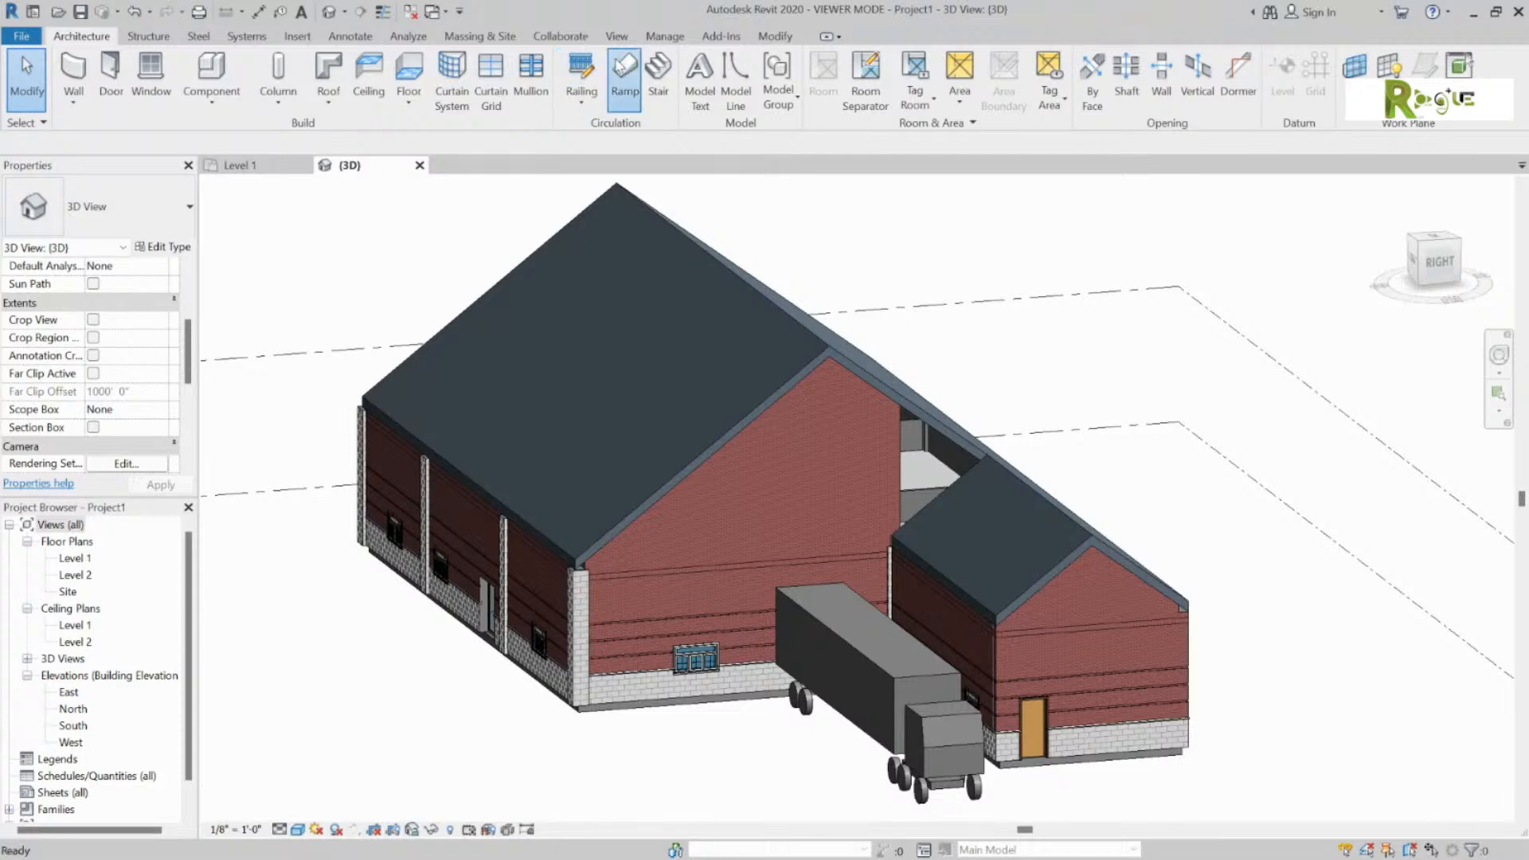
click(625, 76)
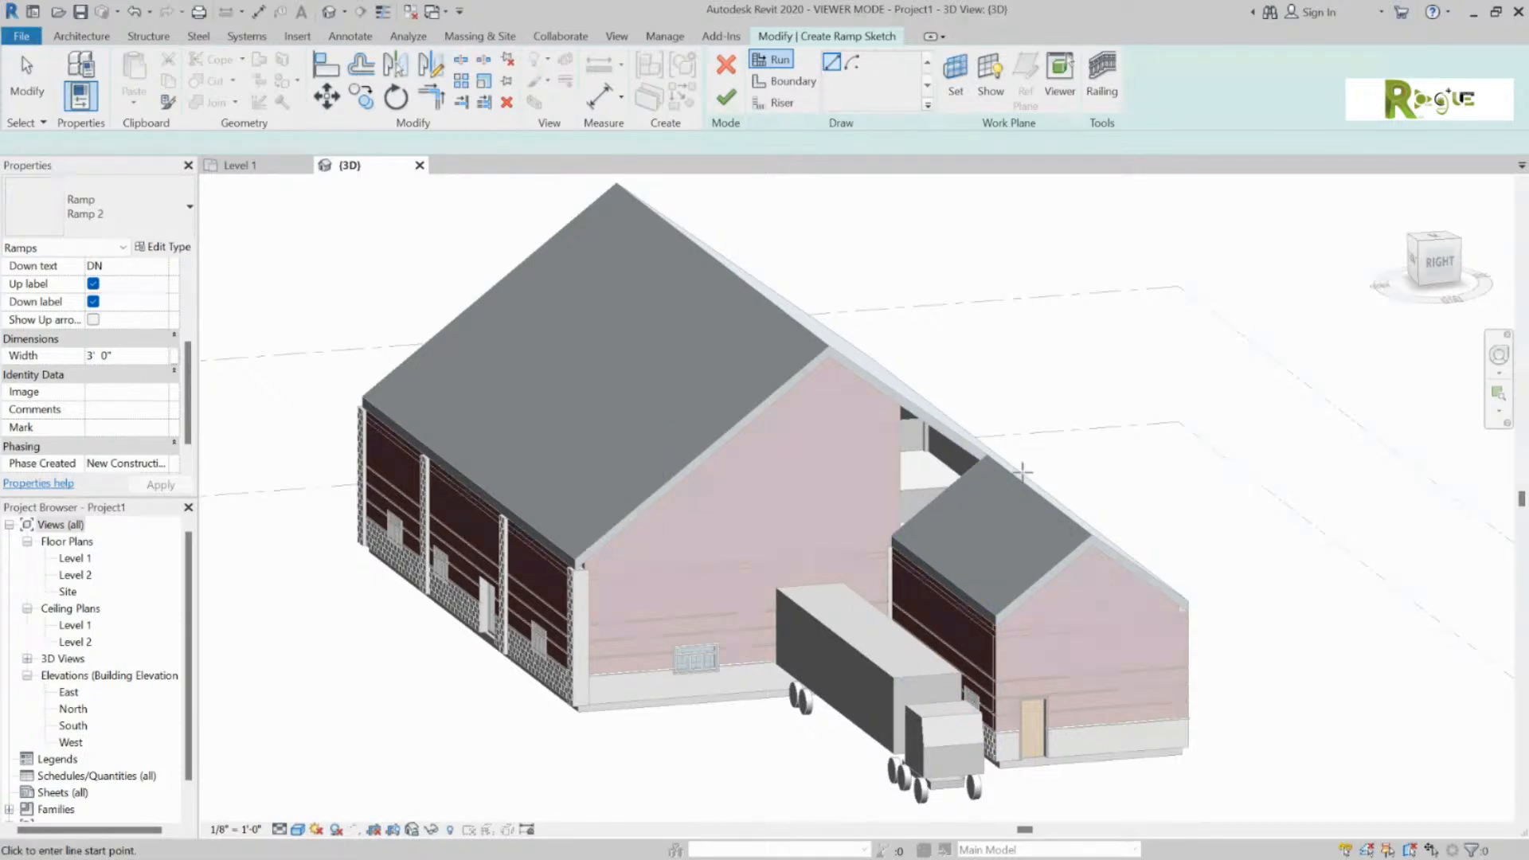
Step: Orbit to the building's other side, then switch to the Level 1 floor plan with Ctrl+Tab
shift+middle_drag(1049, 374, 538, 248)
key(ctrl+Tab)
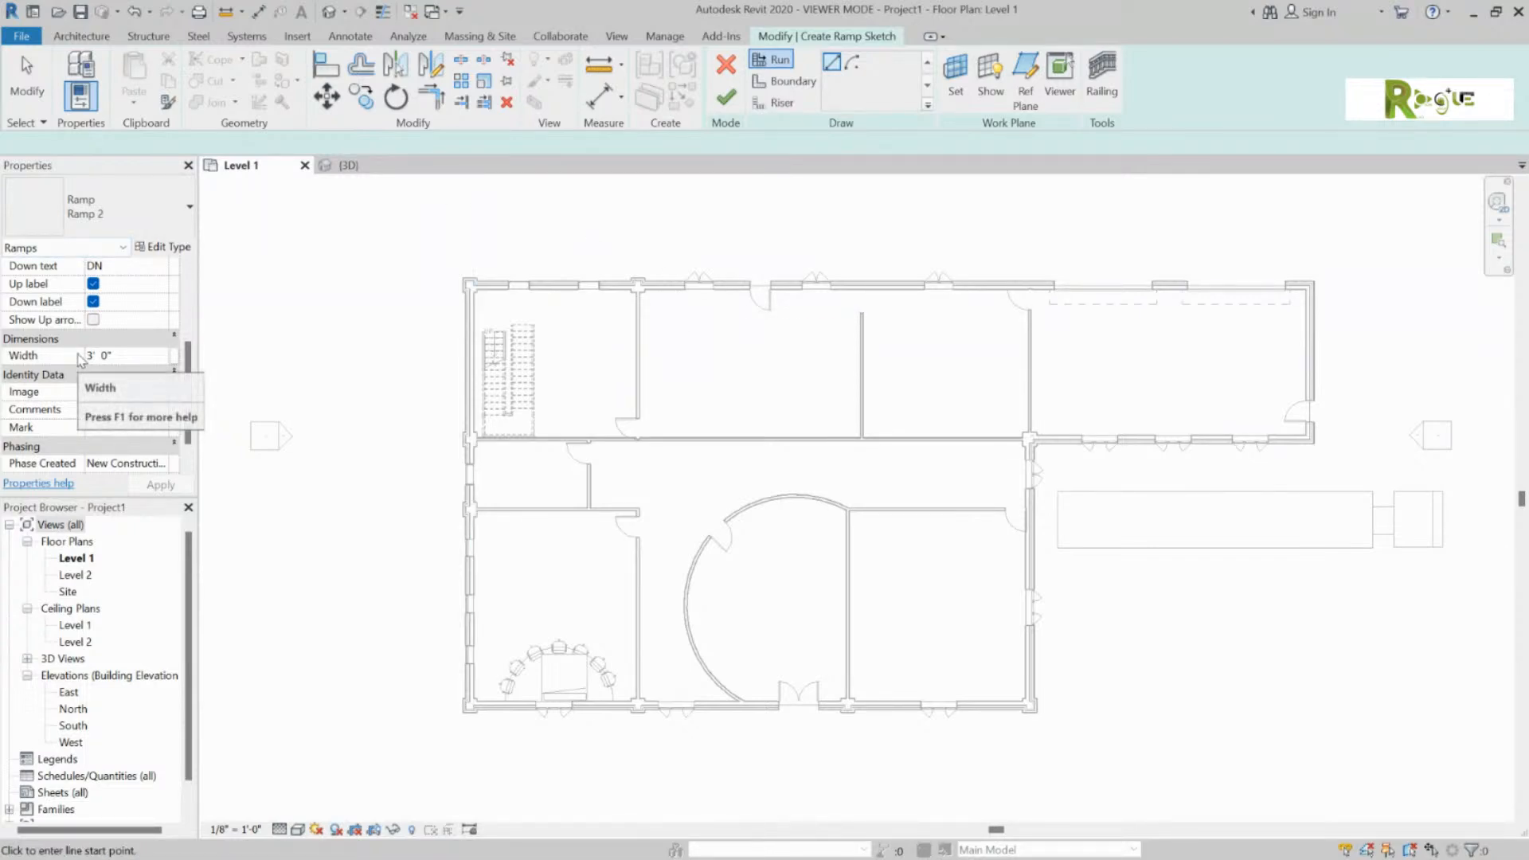
scroll(95, 358, up, 5)
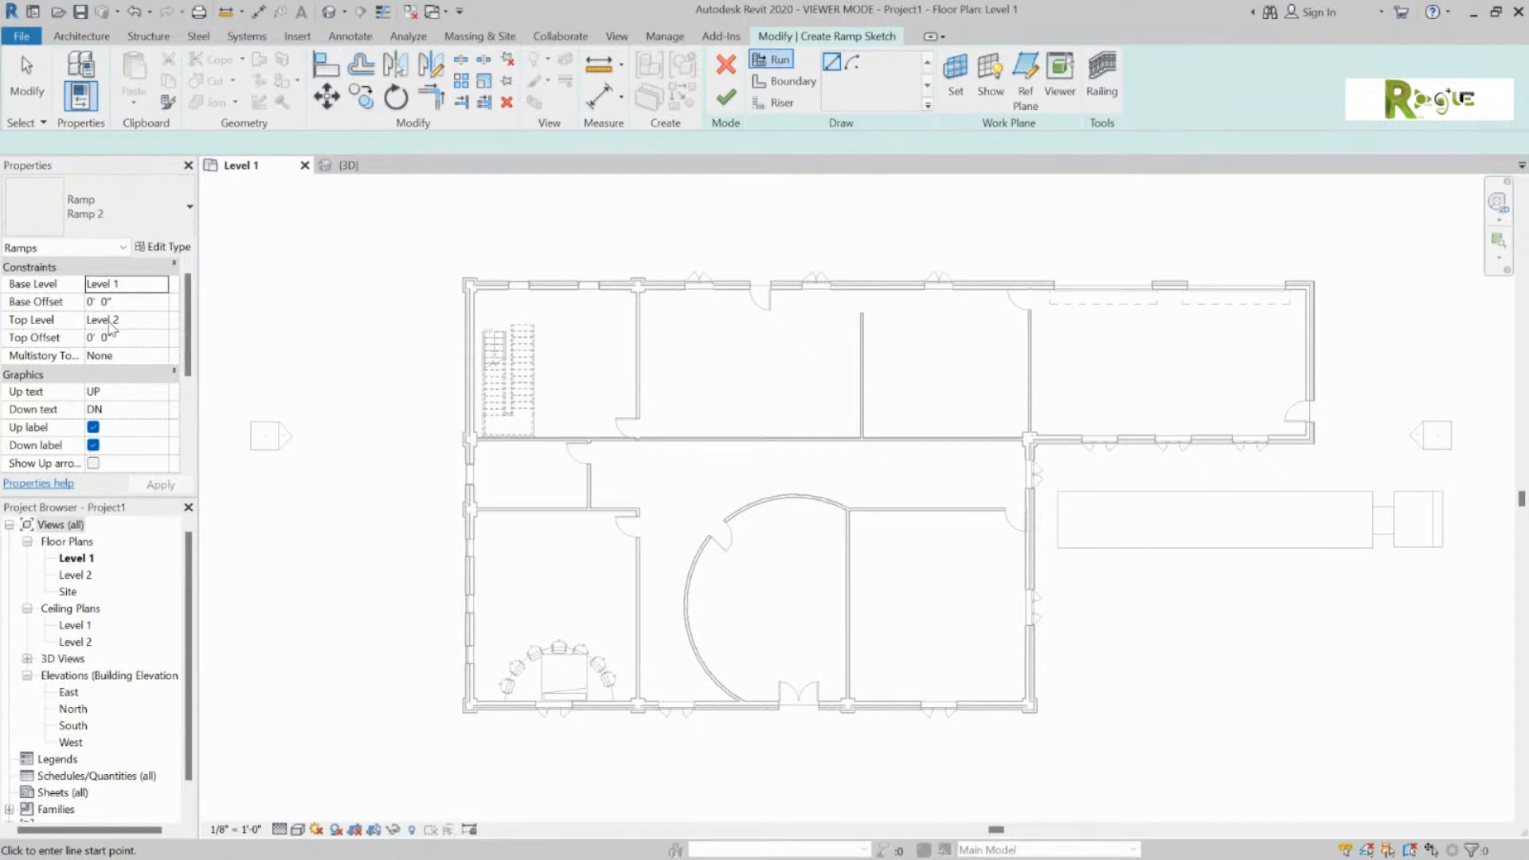
Step: Keep the Ramp 2 type, set Base Offset to -3' 0" and Top Level to Level 1
click(189, 208)
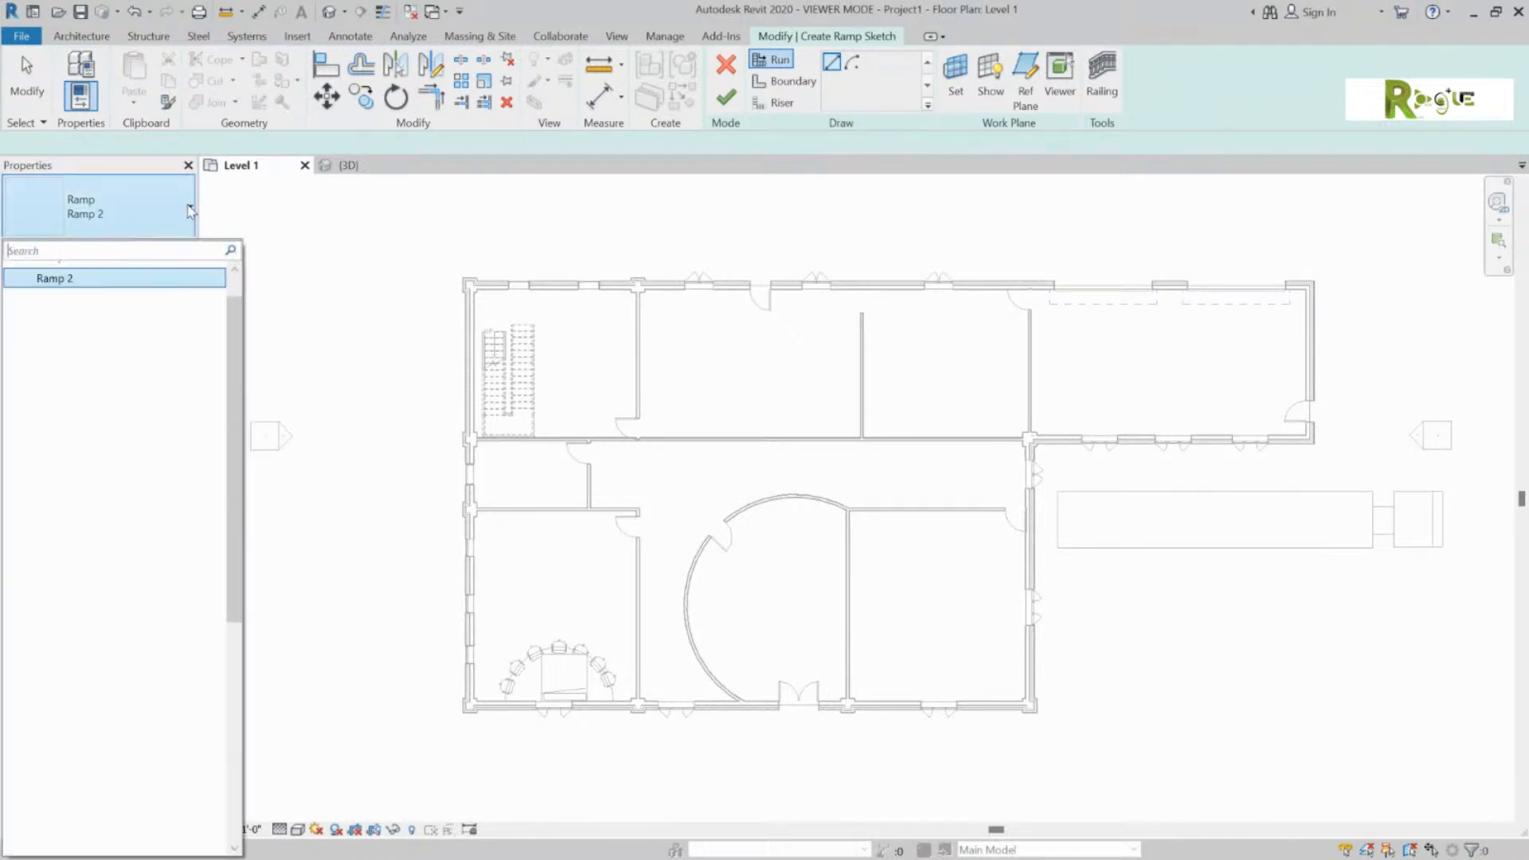
click(144, 278)
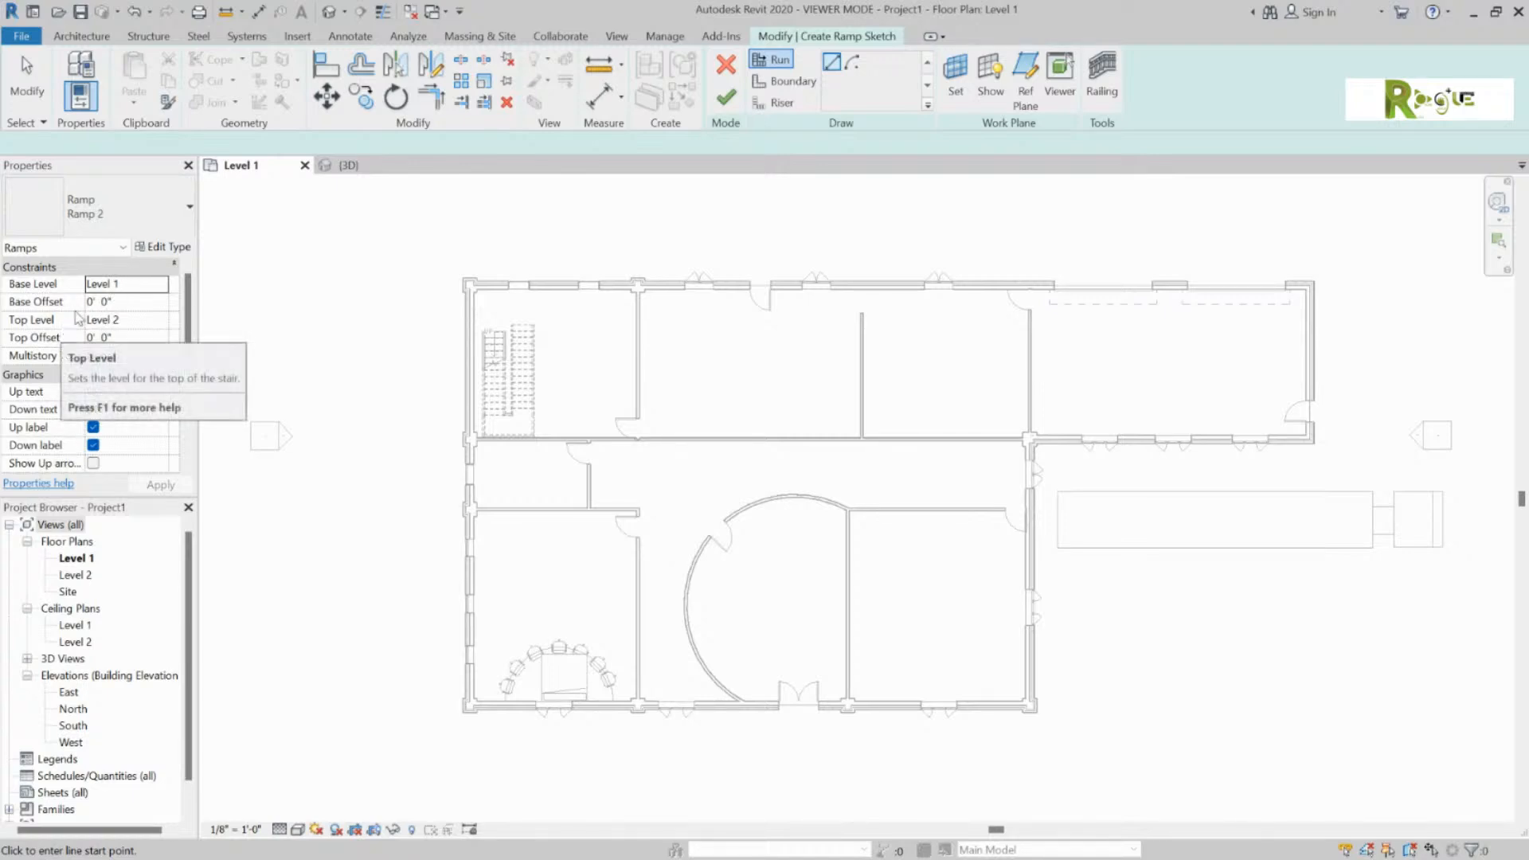
click(98, 301)
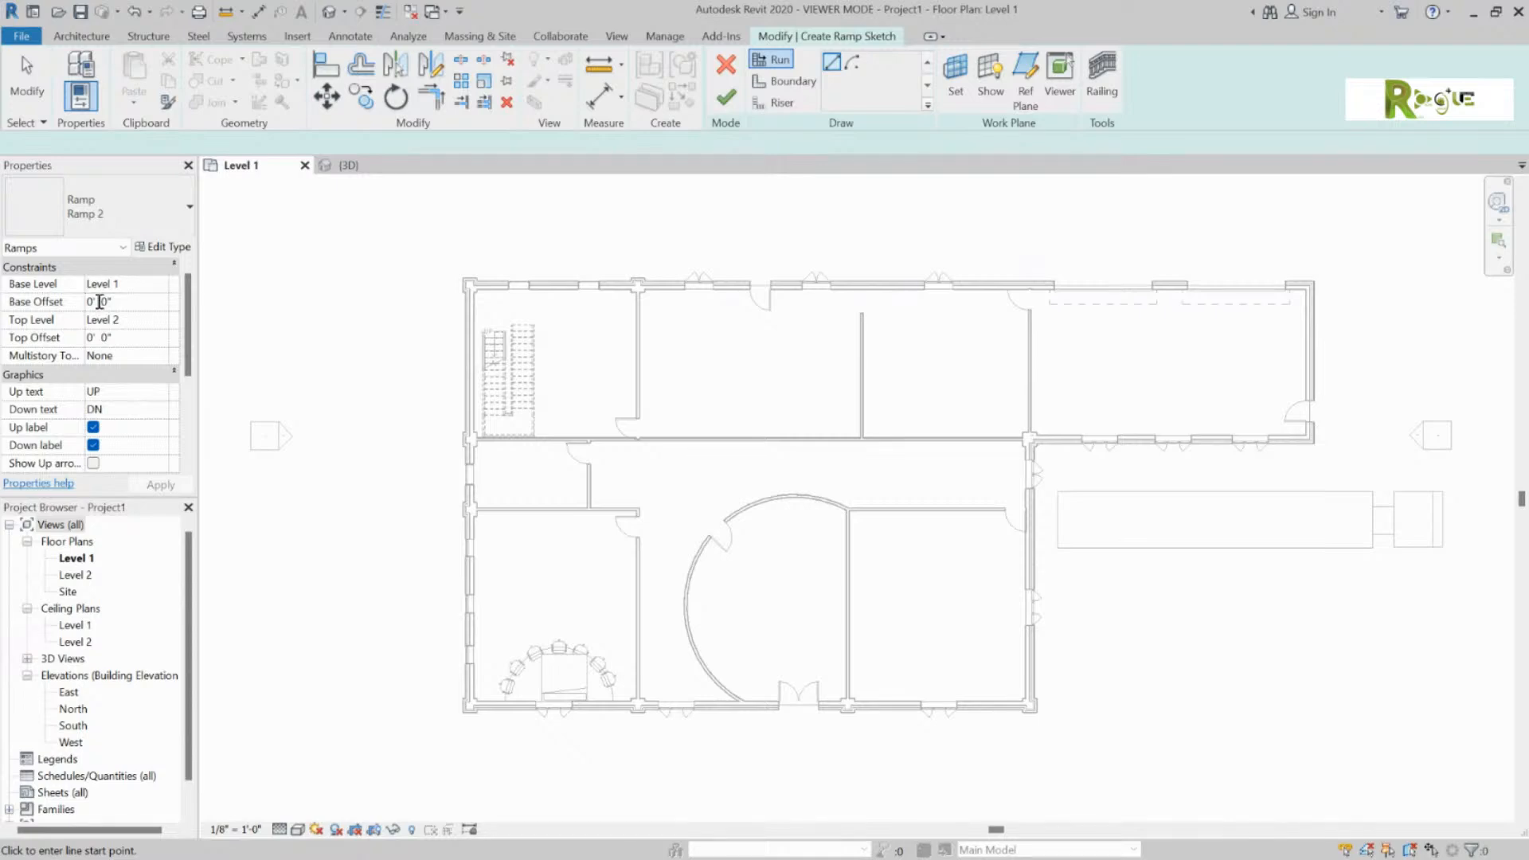
click(95, 302)
click(90, 337)
key(Escape)
click(140, 317)
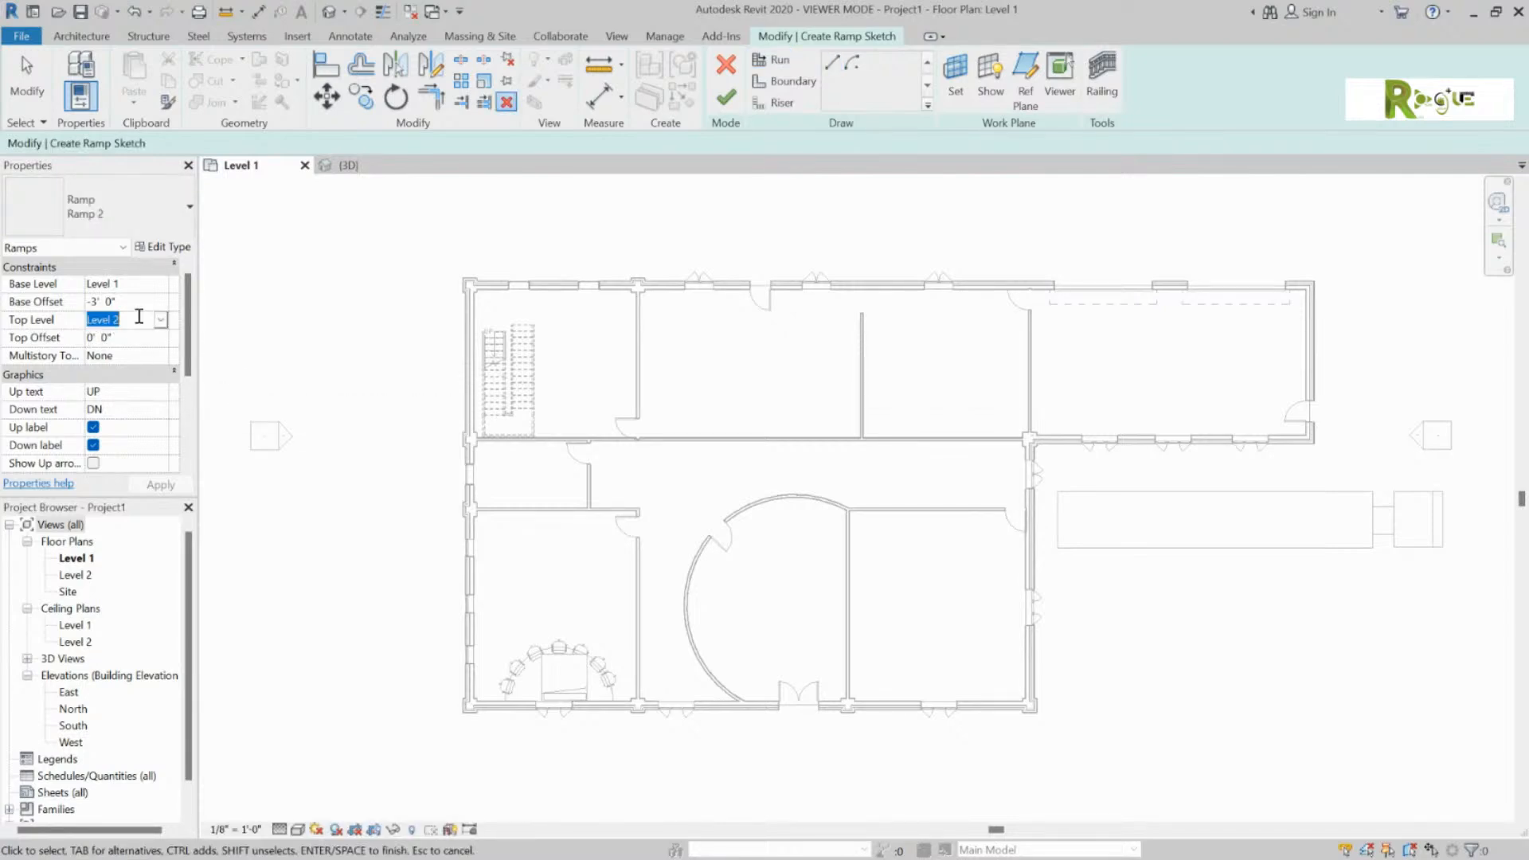
click(139, 317)
key(BackSpace)
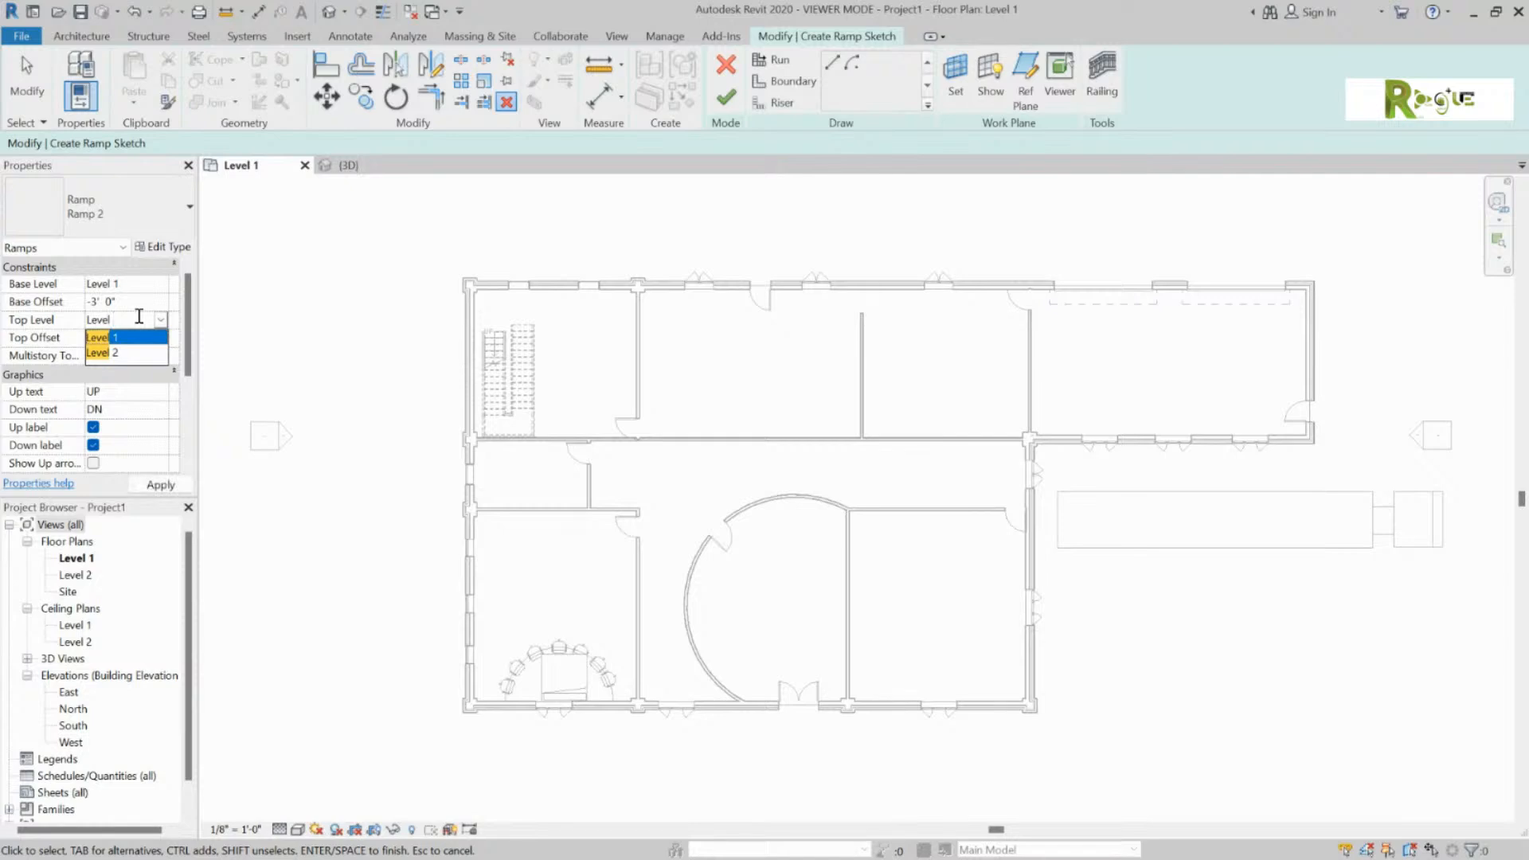
text(1)
click(131, 339)
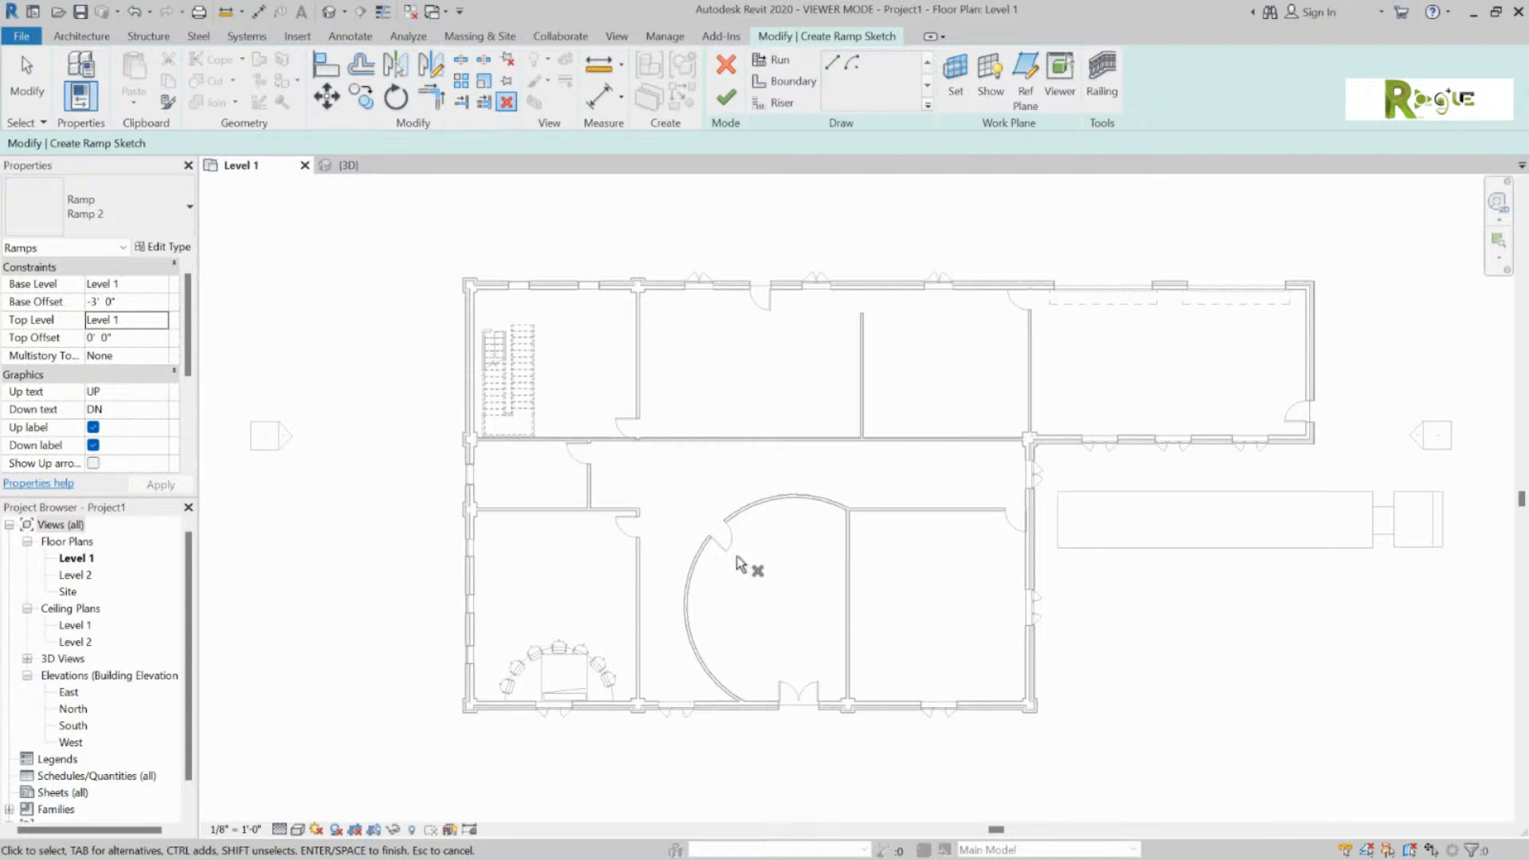
middle_drag(839, 751, 813, 539)
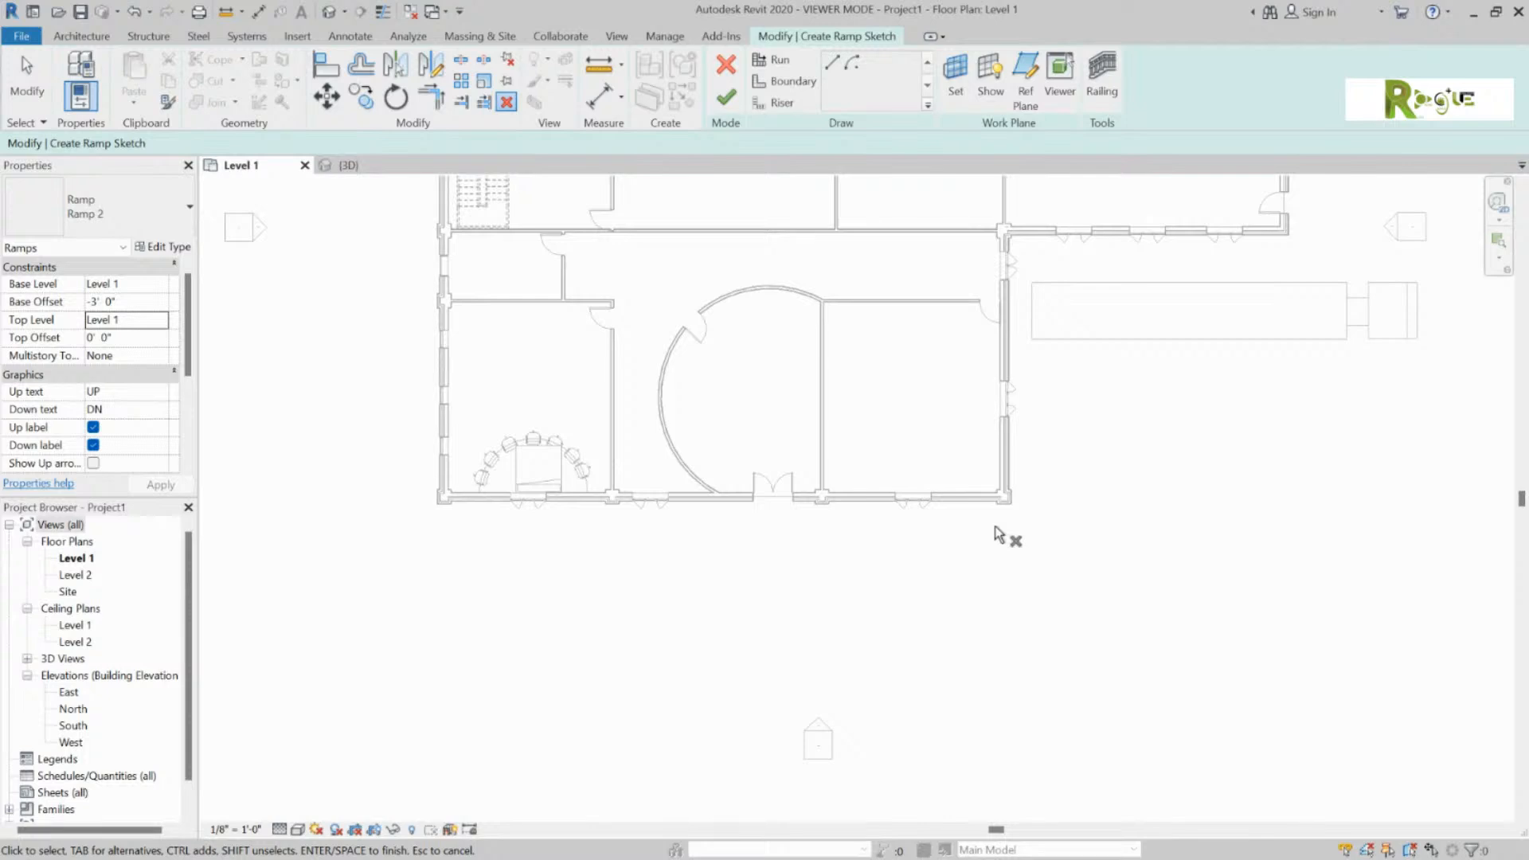
Step: Sketch two parallel 15' ramp runs below the entrance plus a short connecting run, then select it
click(773, 60)
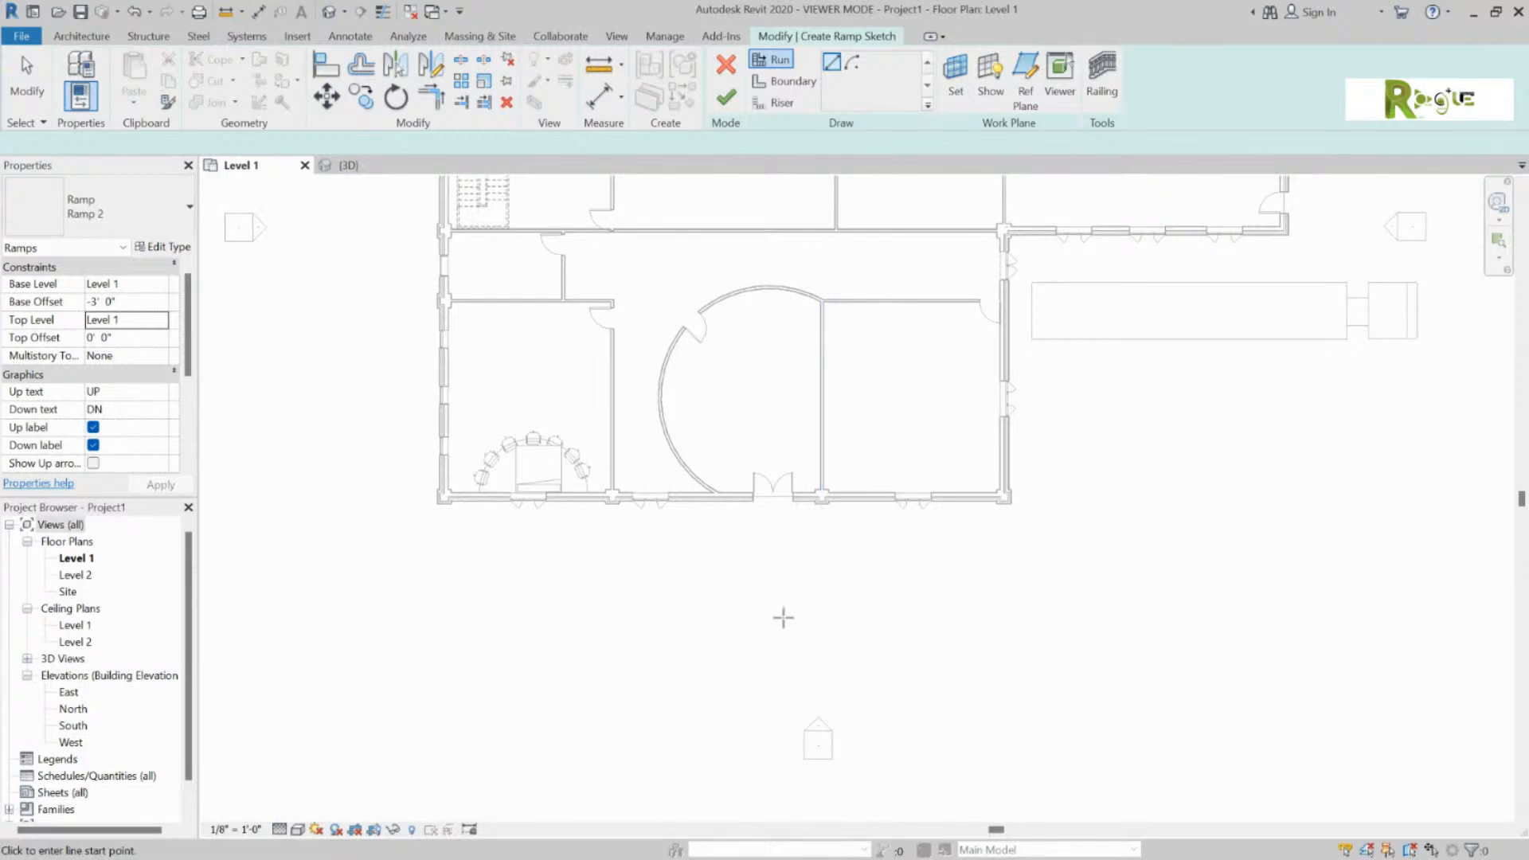
click(896, 579)
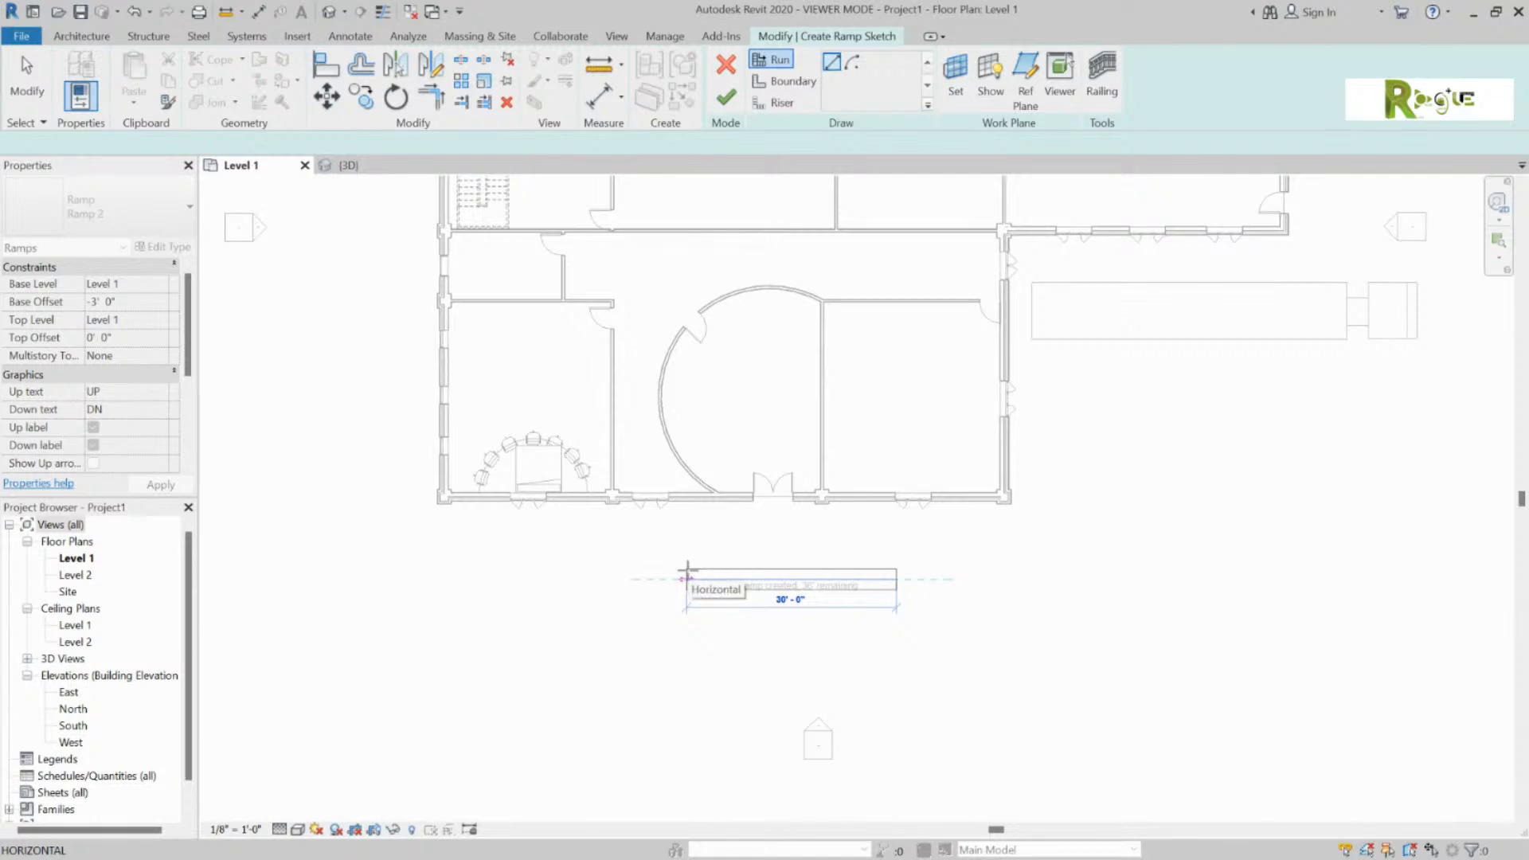
click(790, 575)
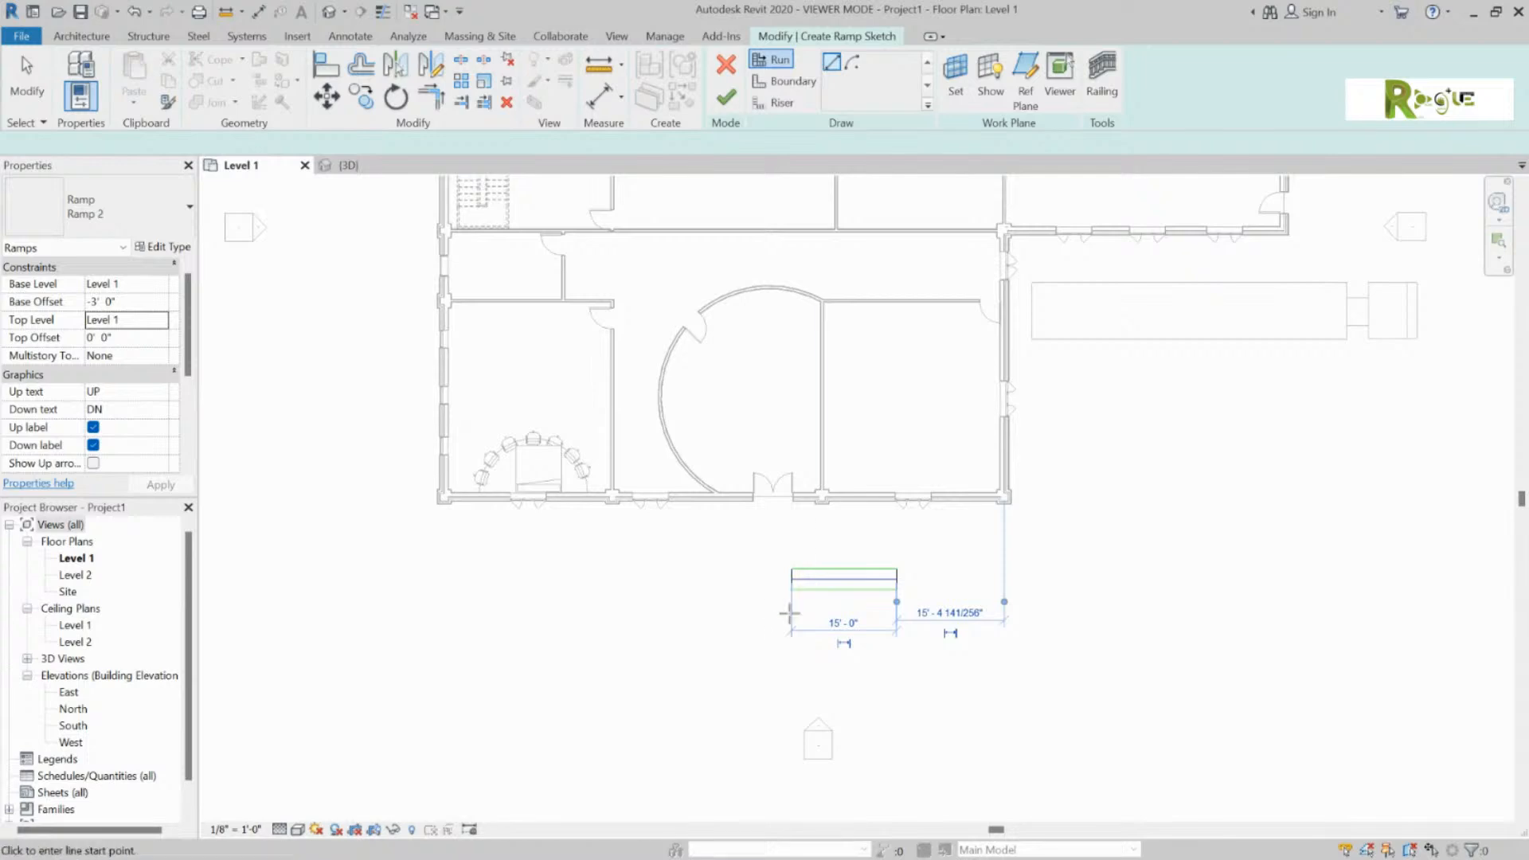
click(791, 536)
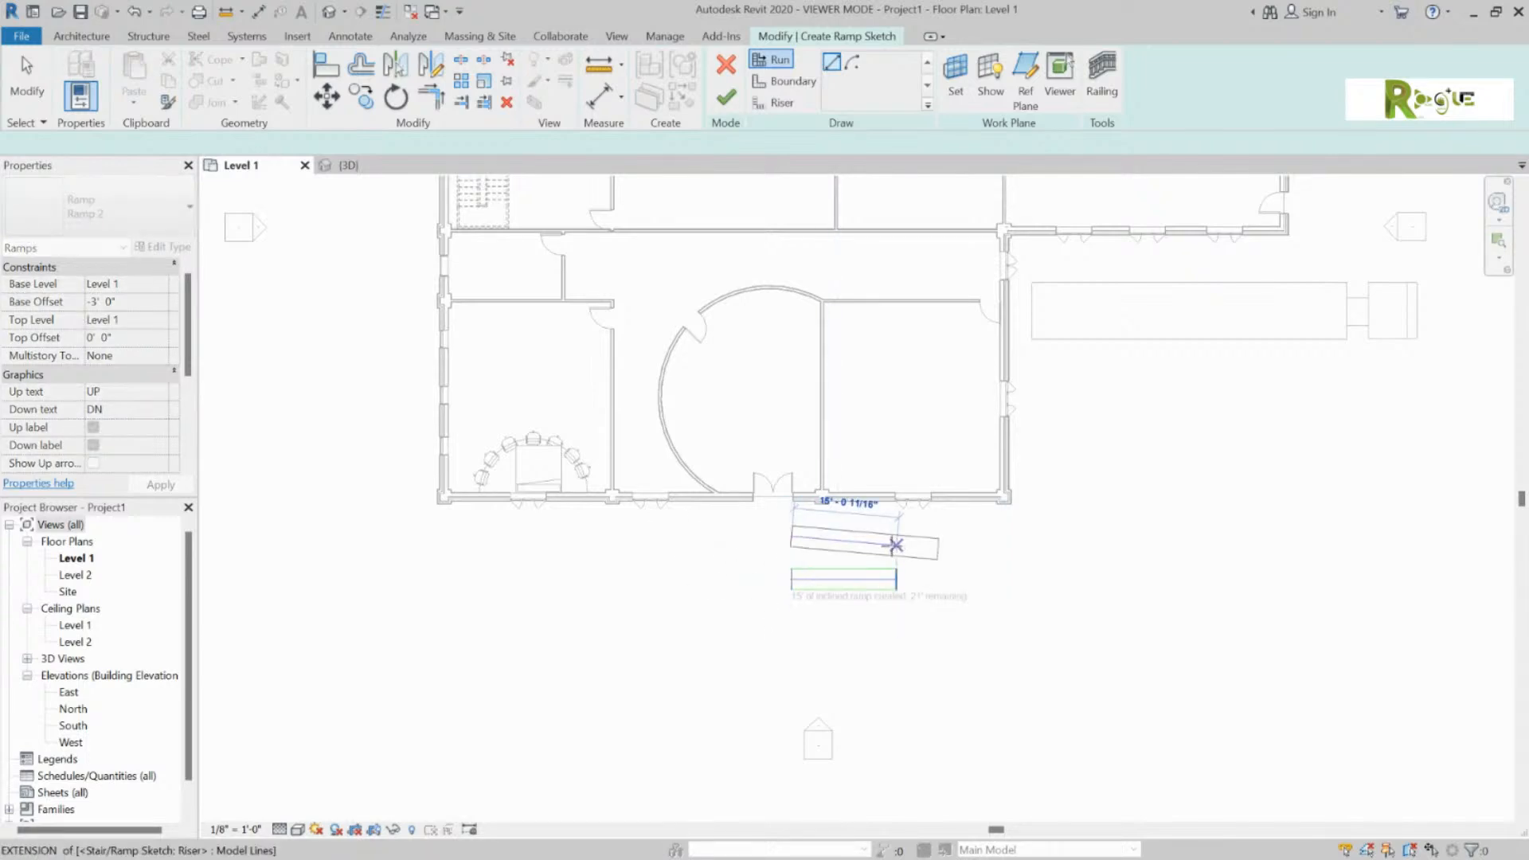
click(894, 537)
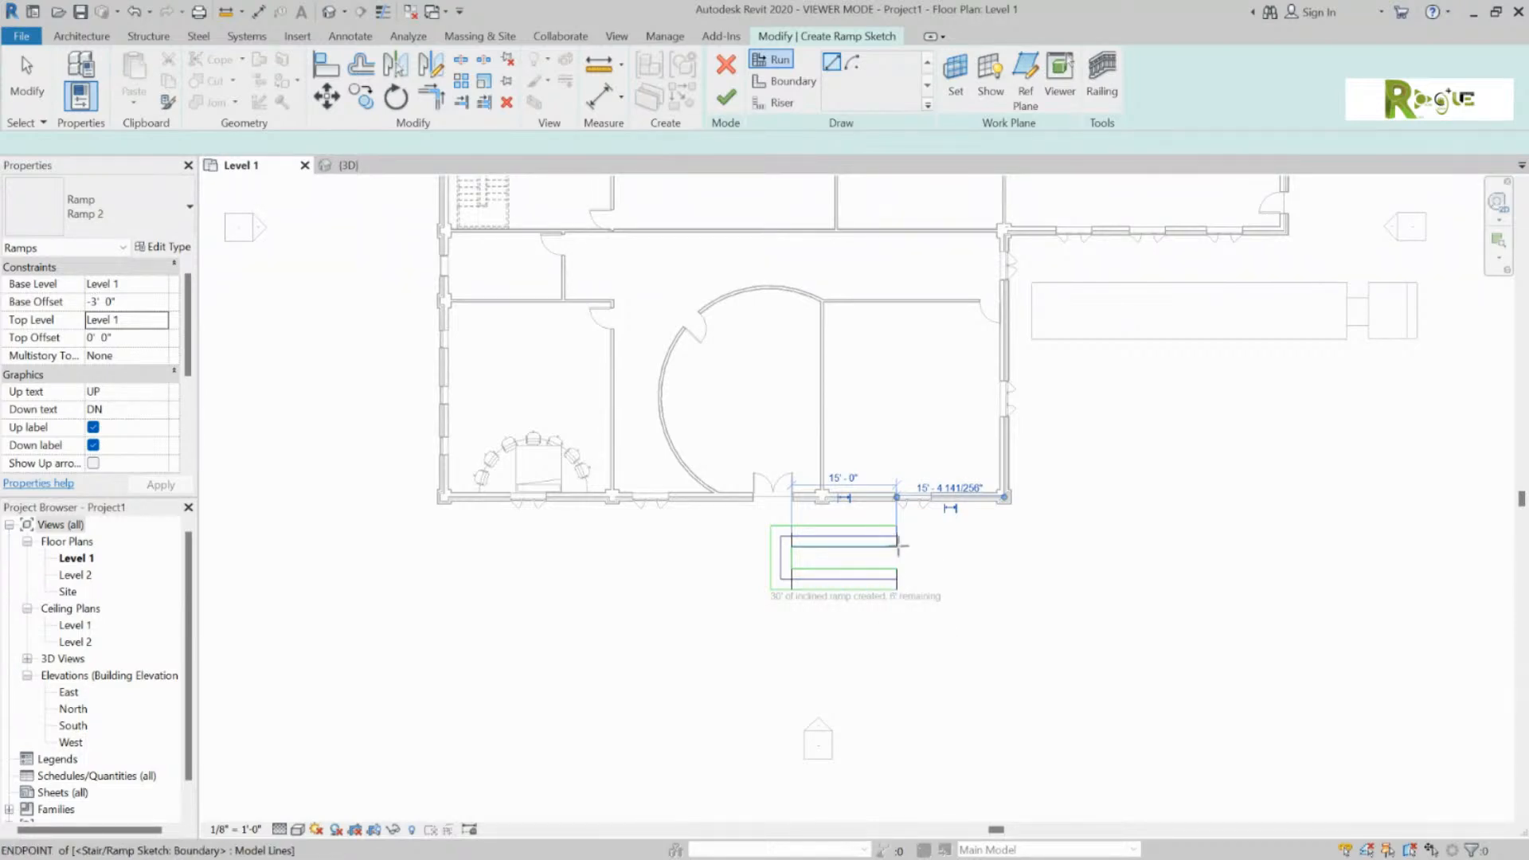
click(928, 536)
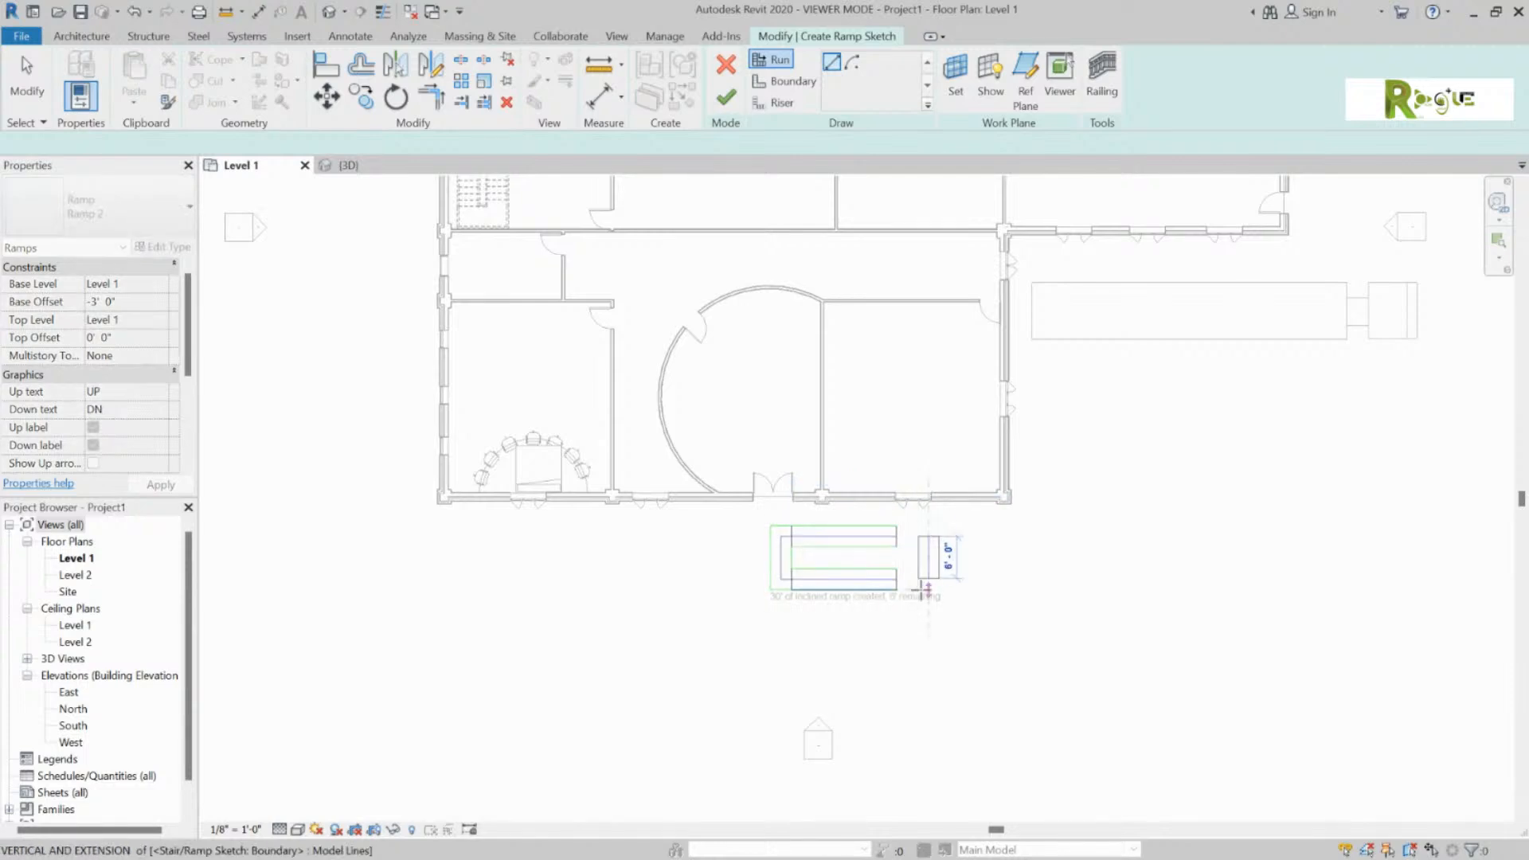
click(926, 594)
key(Escape)
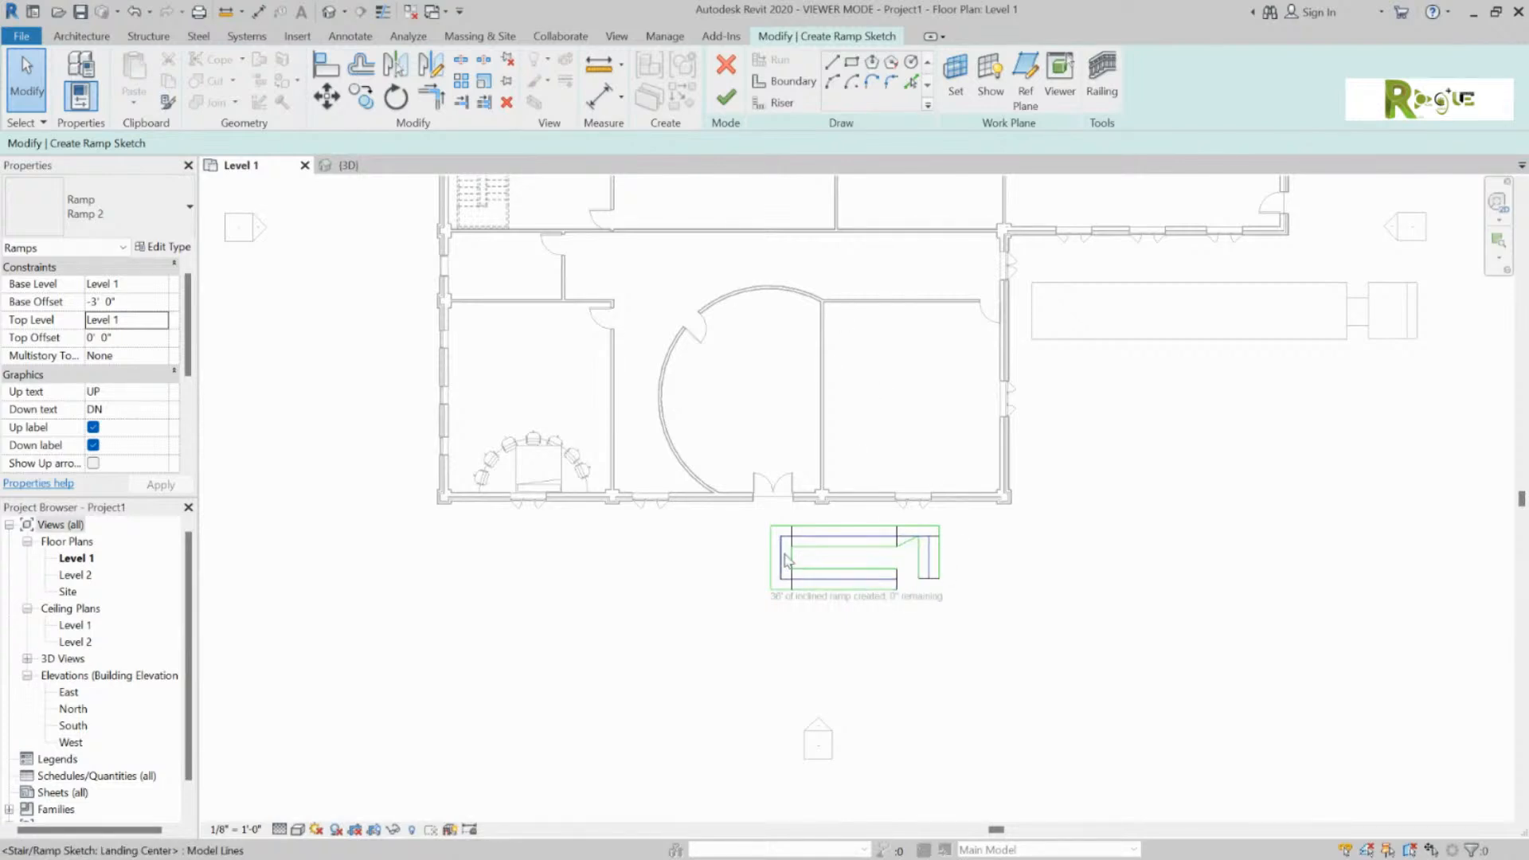
click(929, 557)
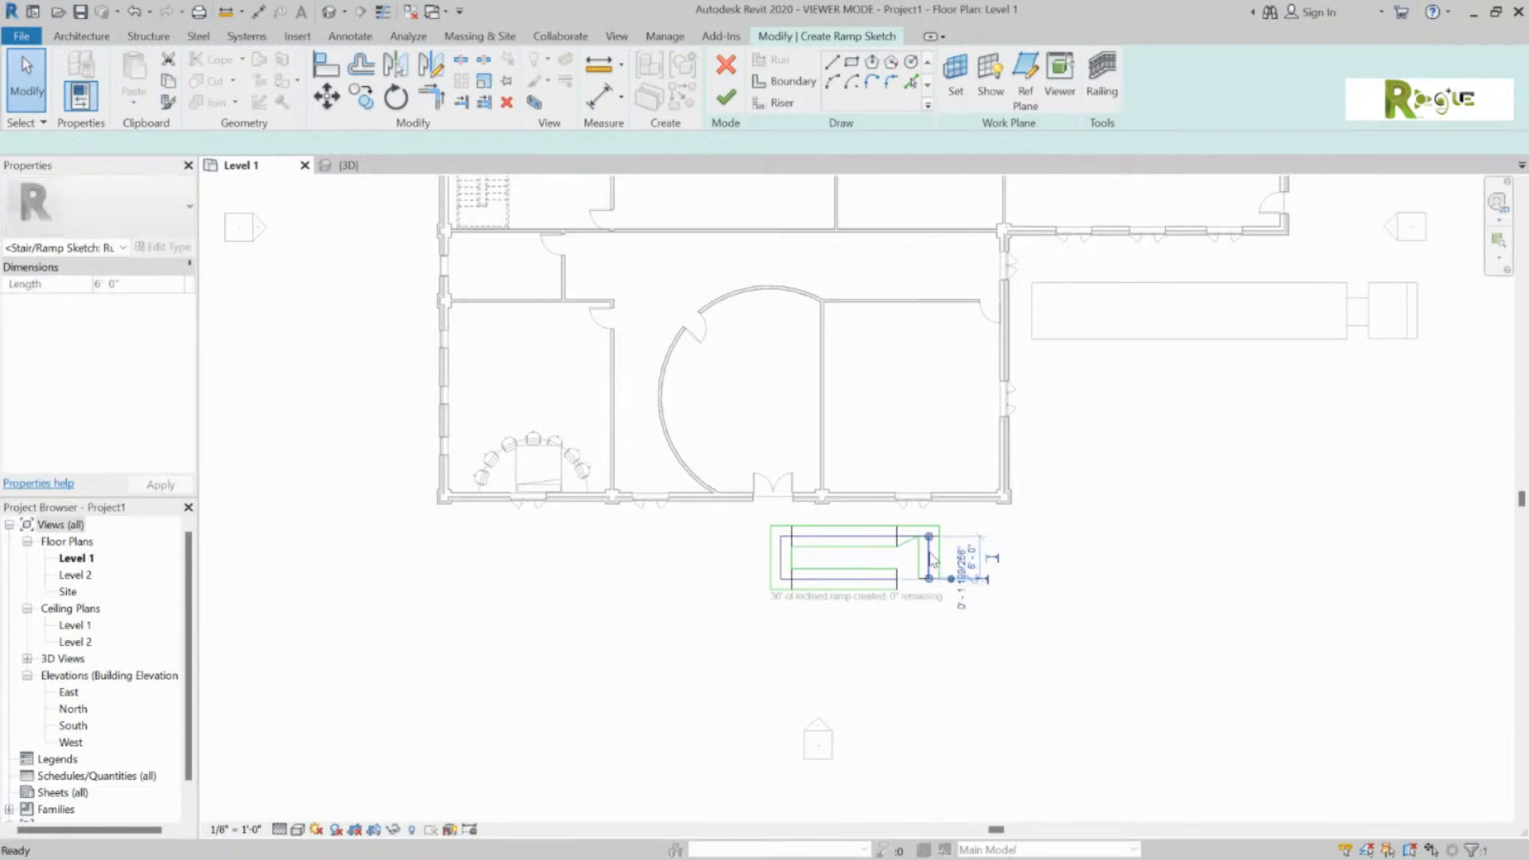
Step: Replace the short connecting run with a landing run from the upper run's end, and finish the ramp
key(Delete)
click(901, 539)
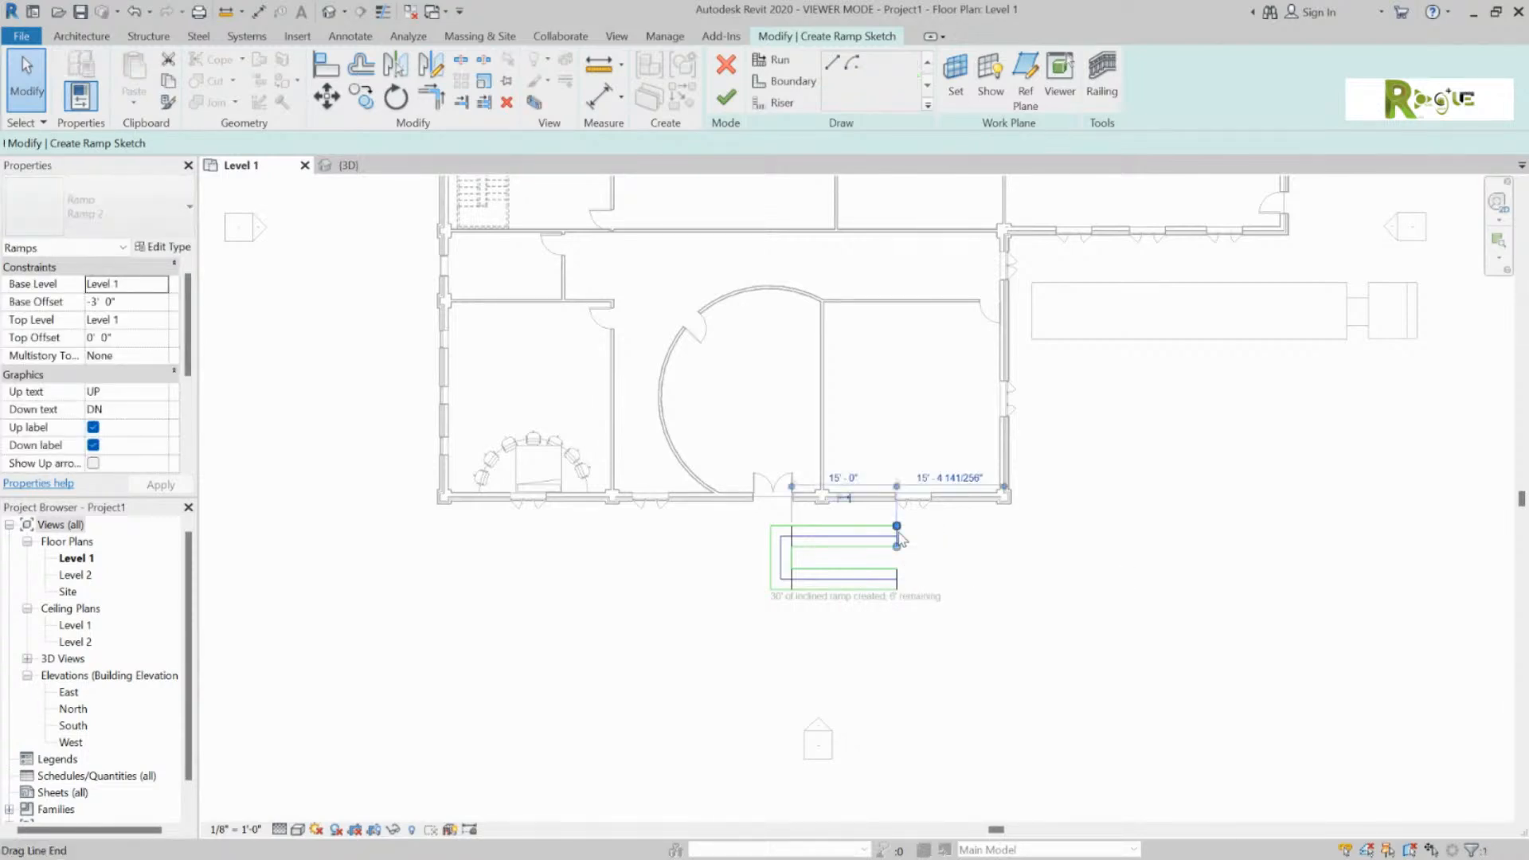
click(1053, 597)
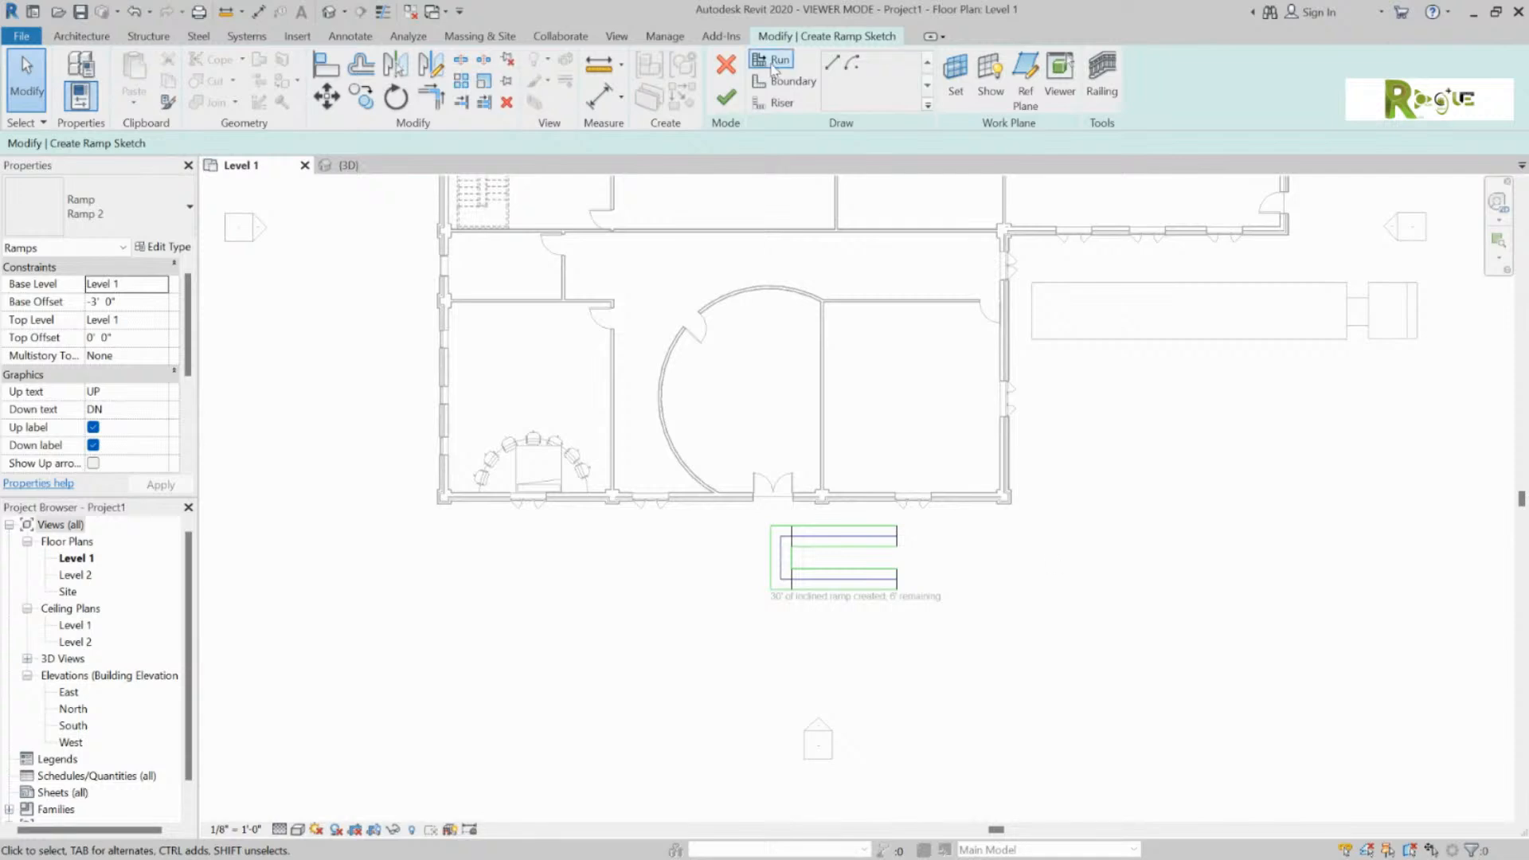
click(779, 61)
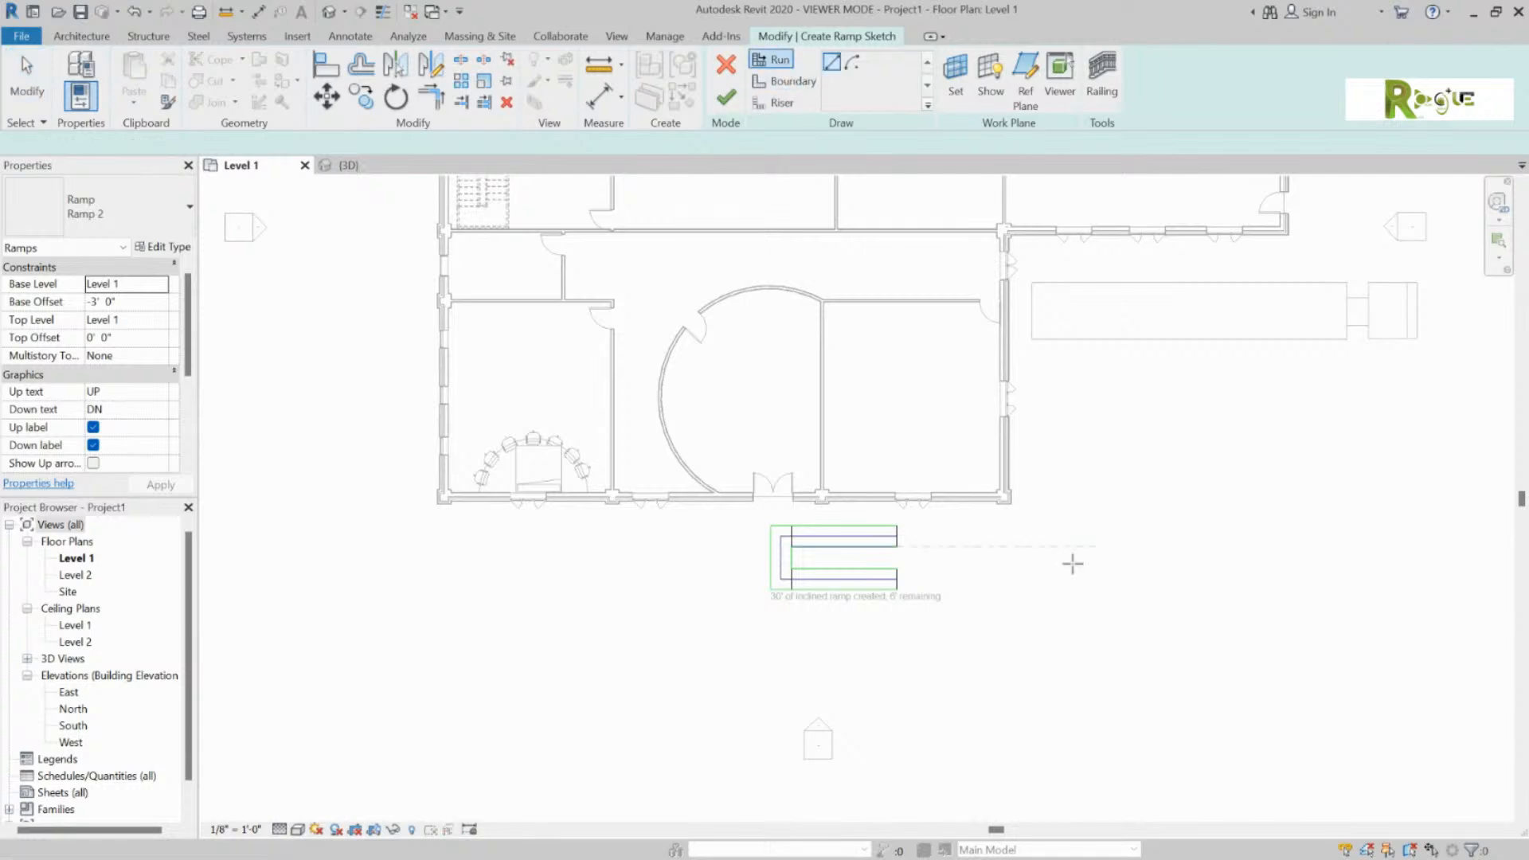
click(897, 539)
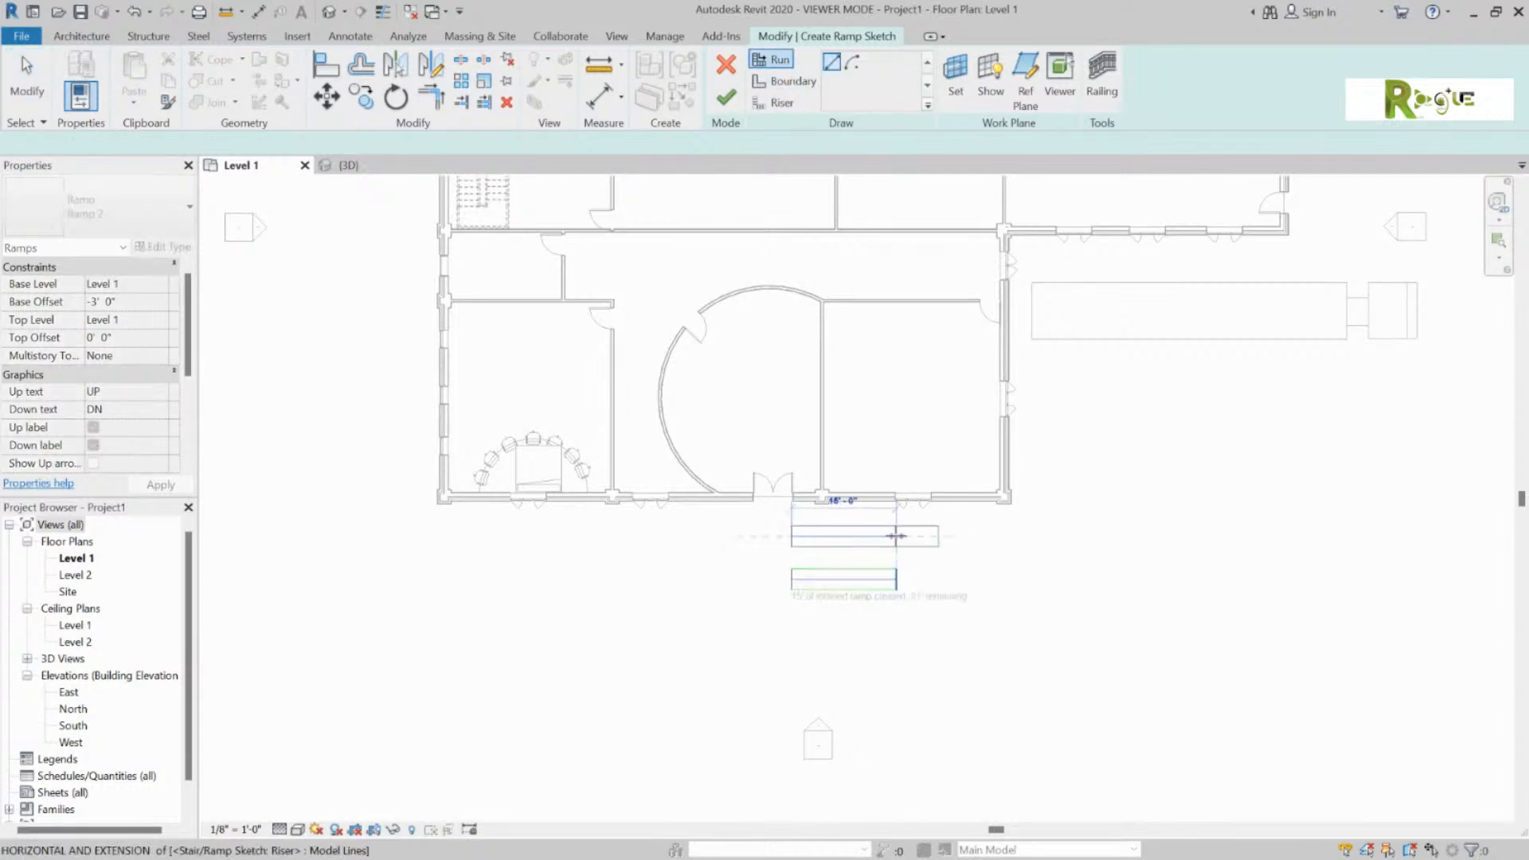
click(938, 535)
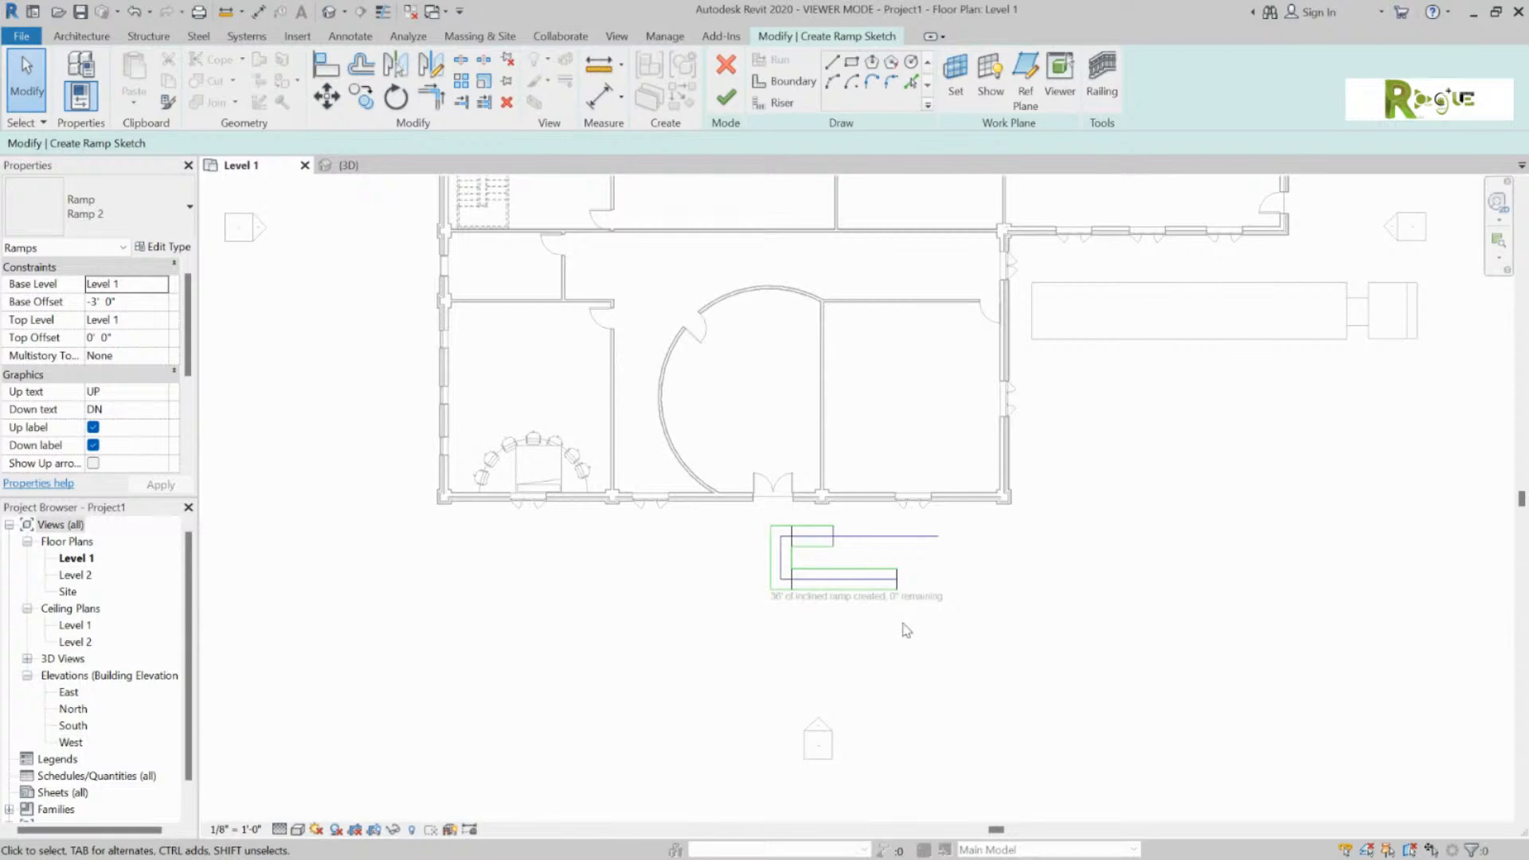
click(726, 98)
click(1171, 633)
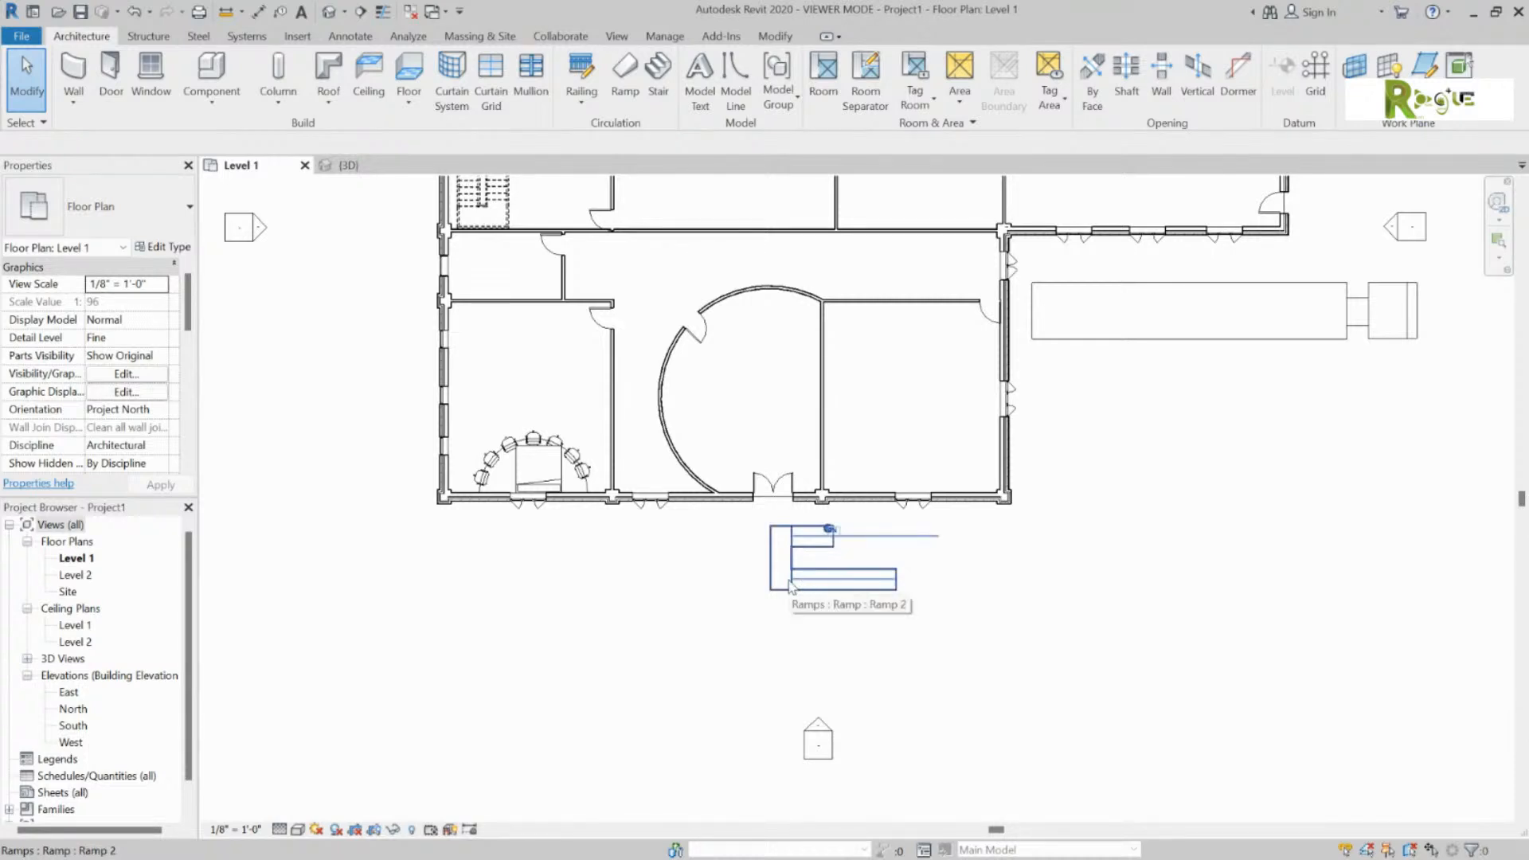
Step: Move the ramp lower and to the left, away from the entrance
click(793, 587)
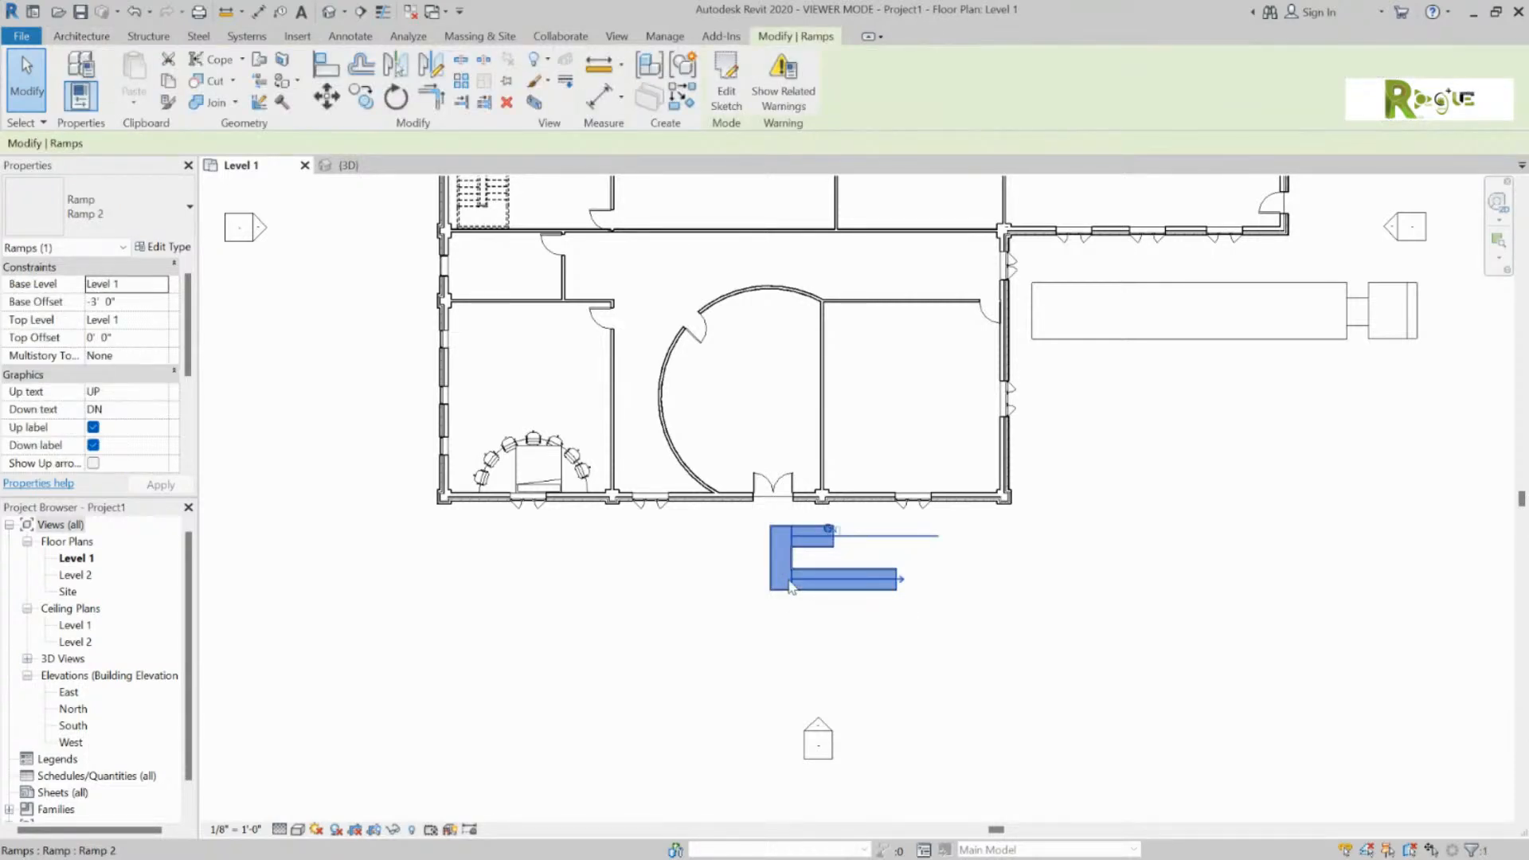
drag(847, 601, 831, 641)
click(1109, 590)
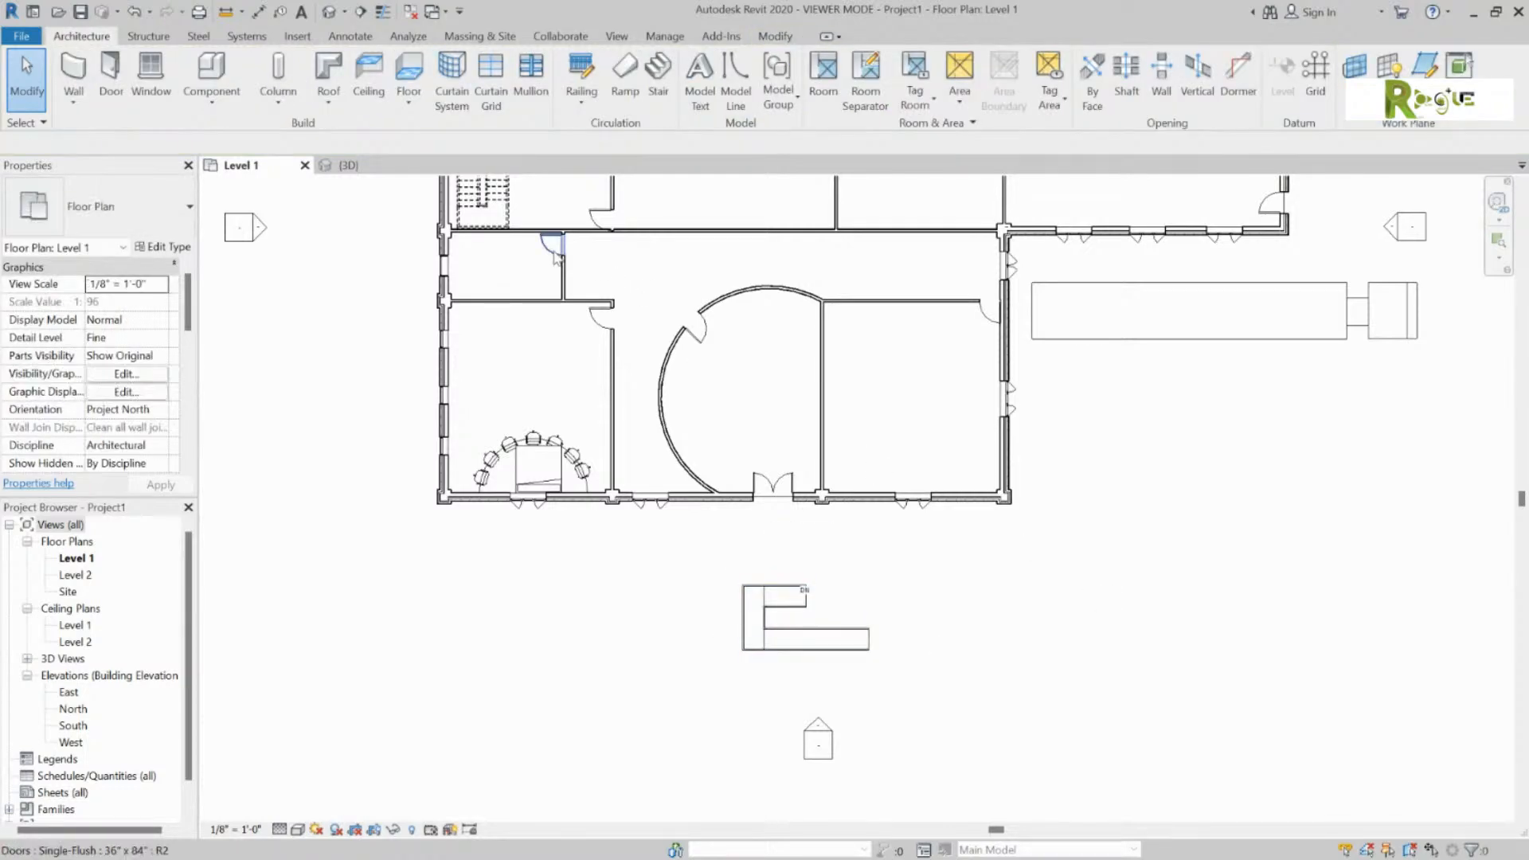
Step: In the {3D} view, orbit and zoom in on the ramp and select its railing
click(348, 165)
shift+middle_drag(560, 523, 799, 499)
scroll(831, 629, up, 3)
scroll(833, 635, up, 2)
mouse_move(854, 635)
shift+middle_down()
mouse_move(924, 627)
mouse_move(865, 627)
shift+middle_up()
click(863, 626)
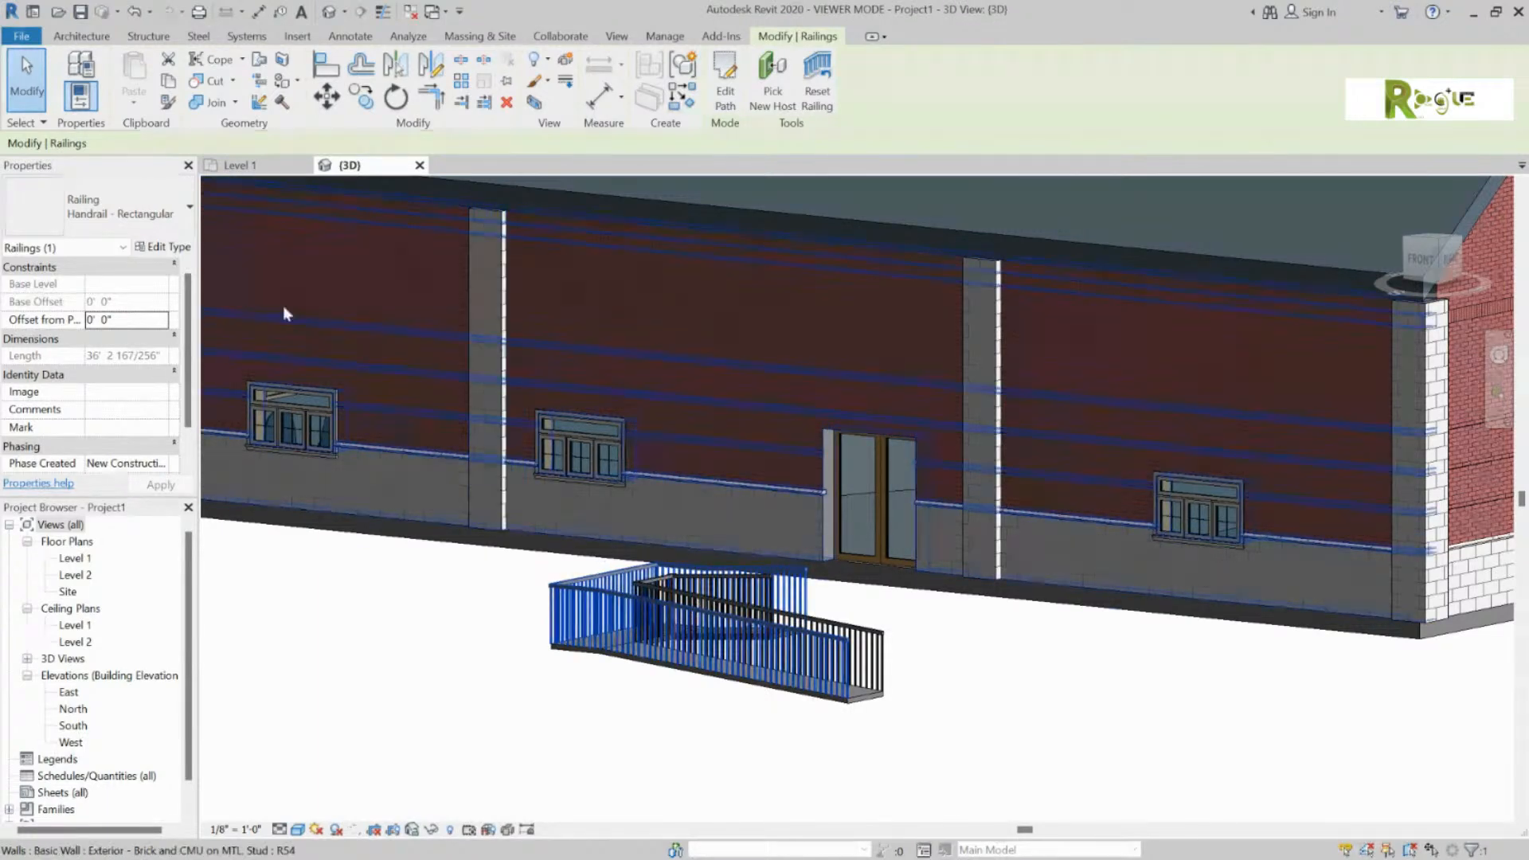
Step: Try Handrail - Pipe and Guardrail - Rectangular, then settle on Glass Panel - Bottom Fill railings
click(185, 218)
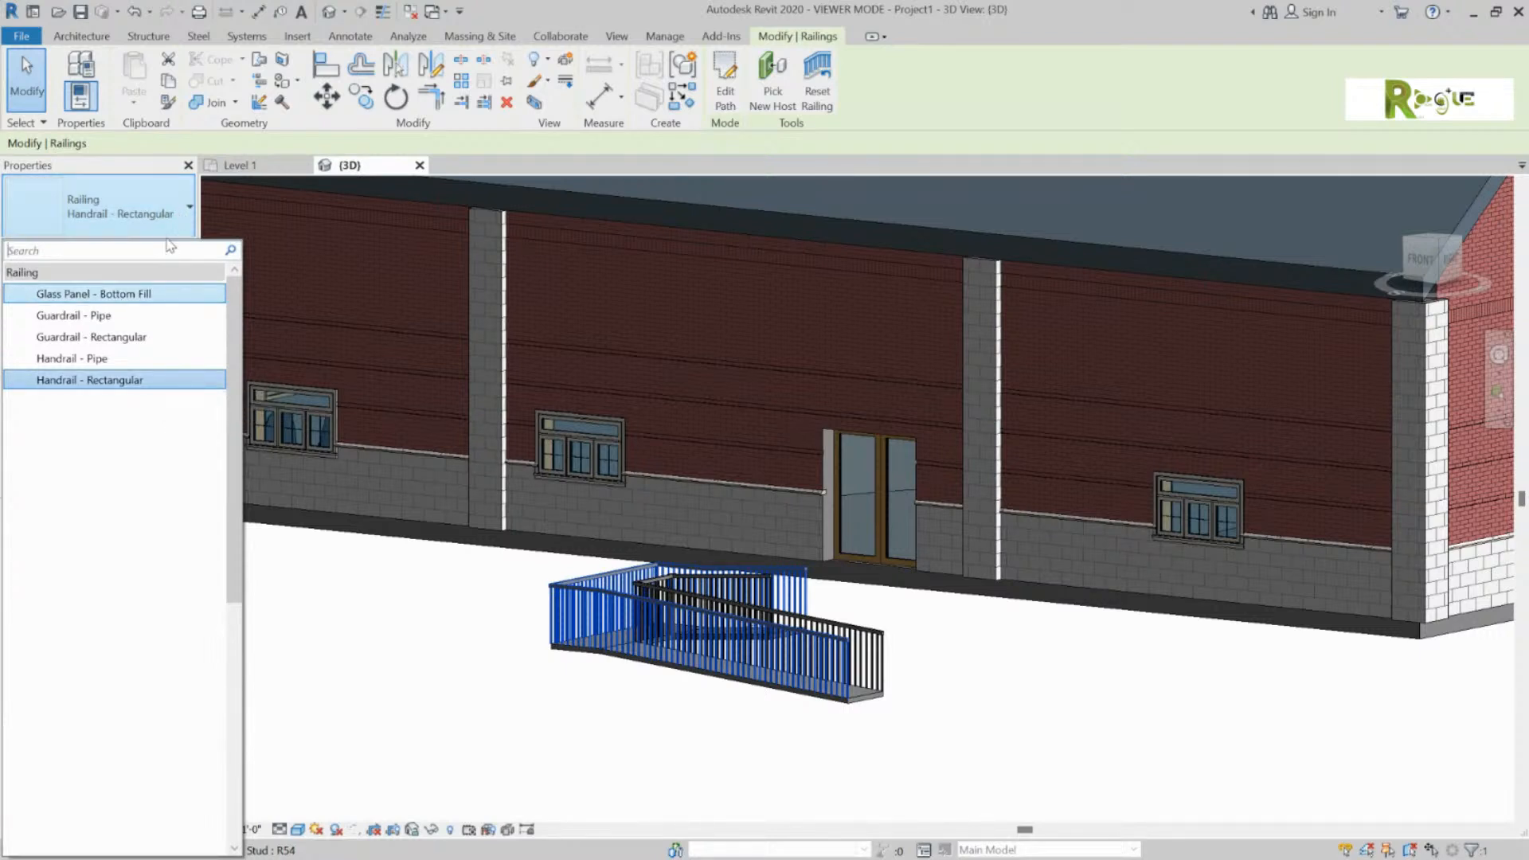
click(120, 360)
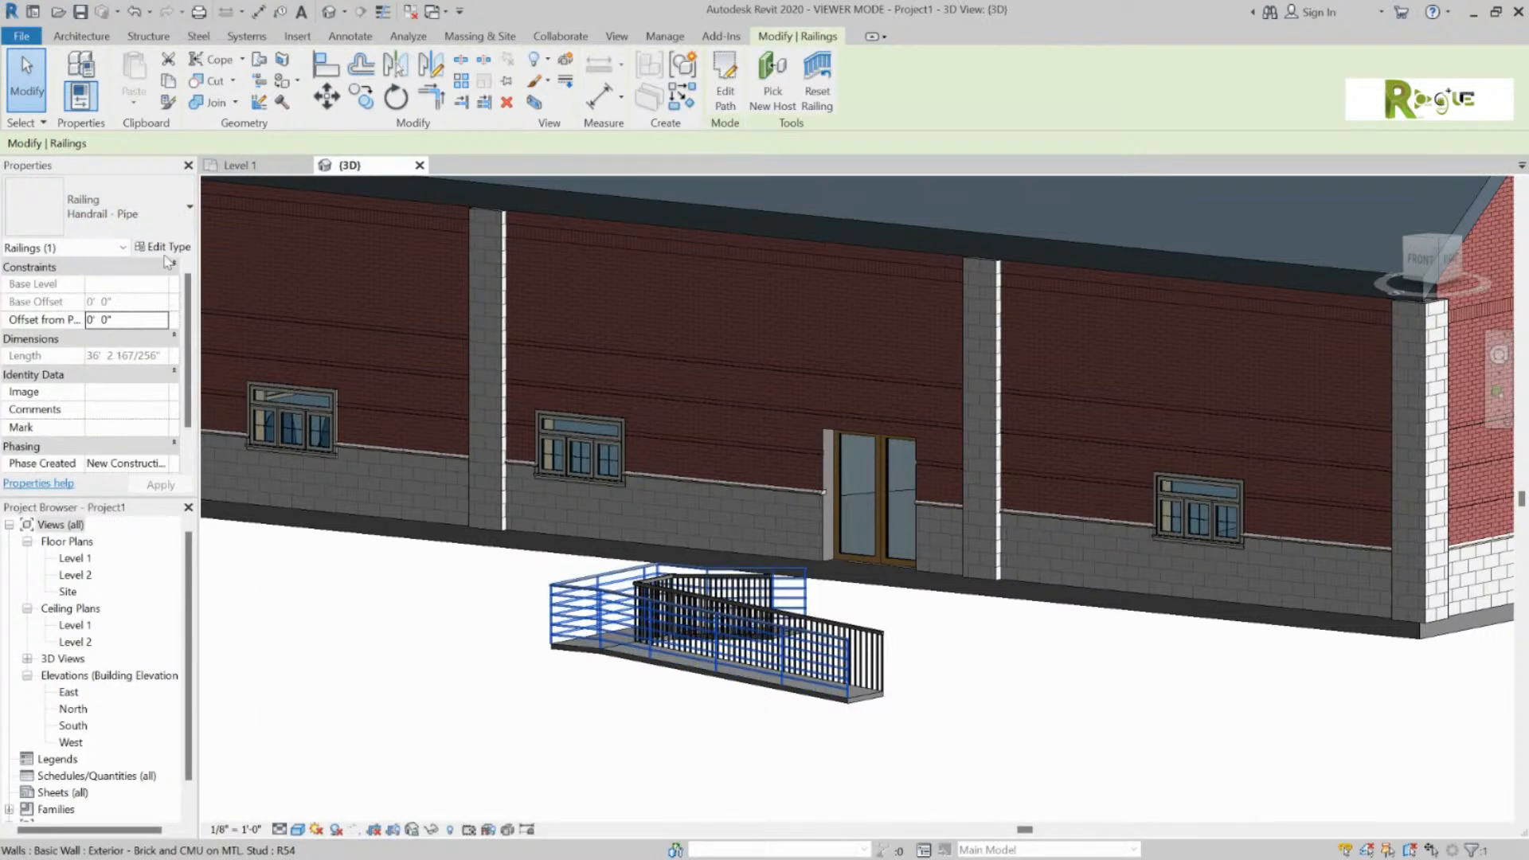
click(175, 223)
click(151, 343)
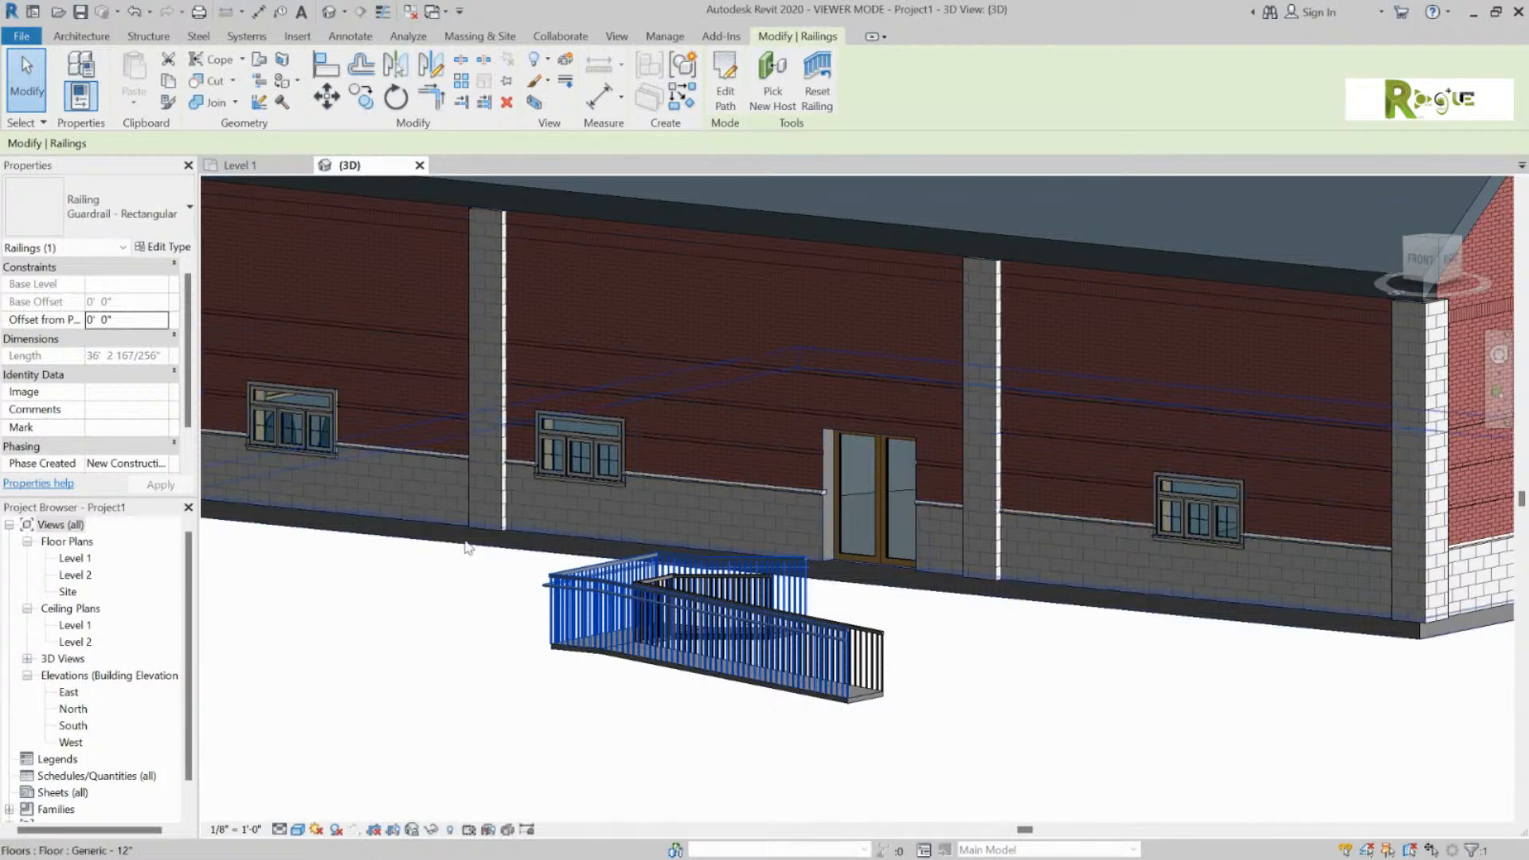
click(163, 221)
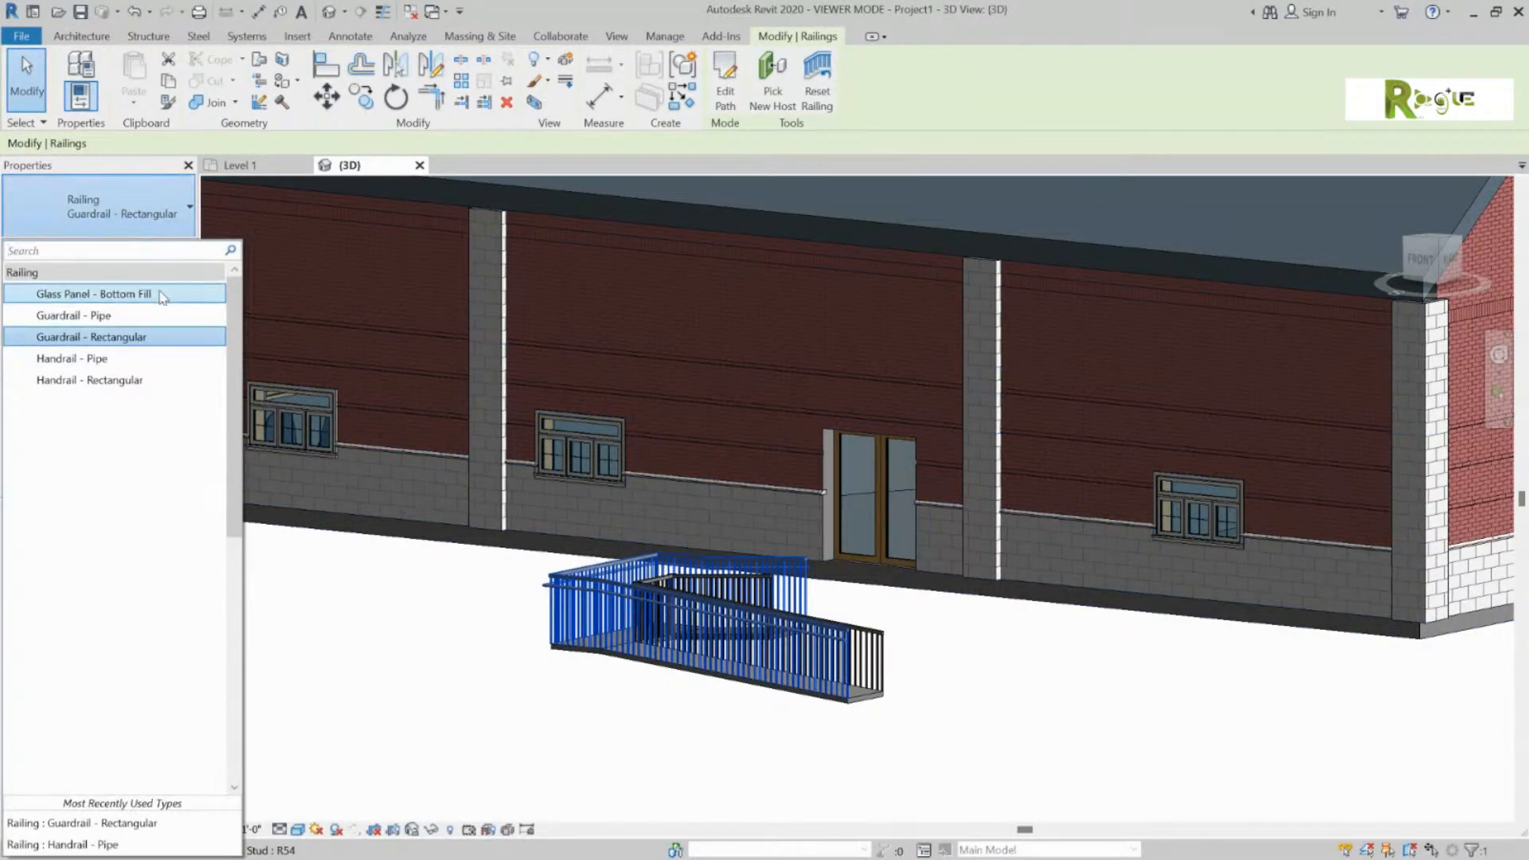
click(79, 294)
click(448, 656)
Step: Change the ramp's type from Ramp 2 to Ramp 1
shift+middle_drag(476, 705, 539, 698)
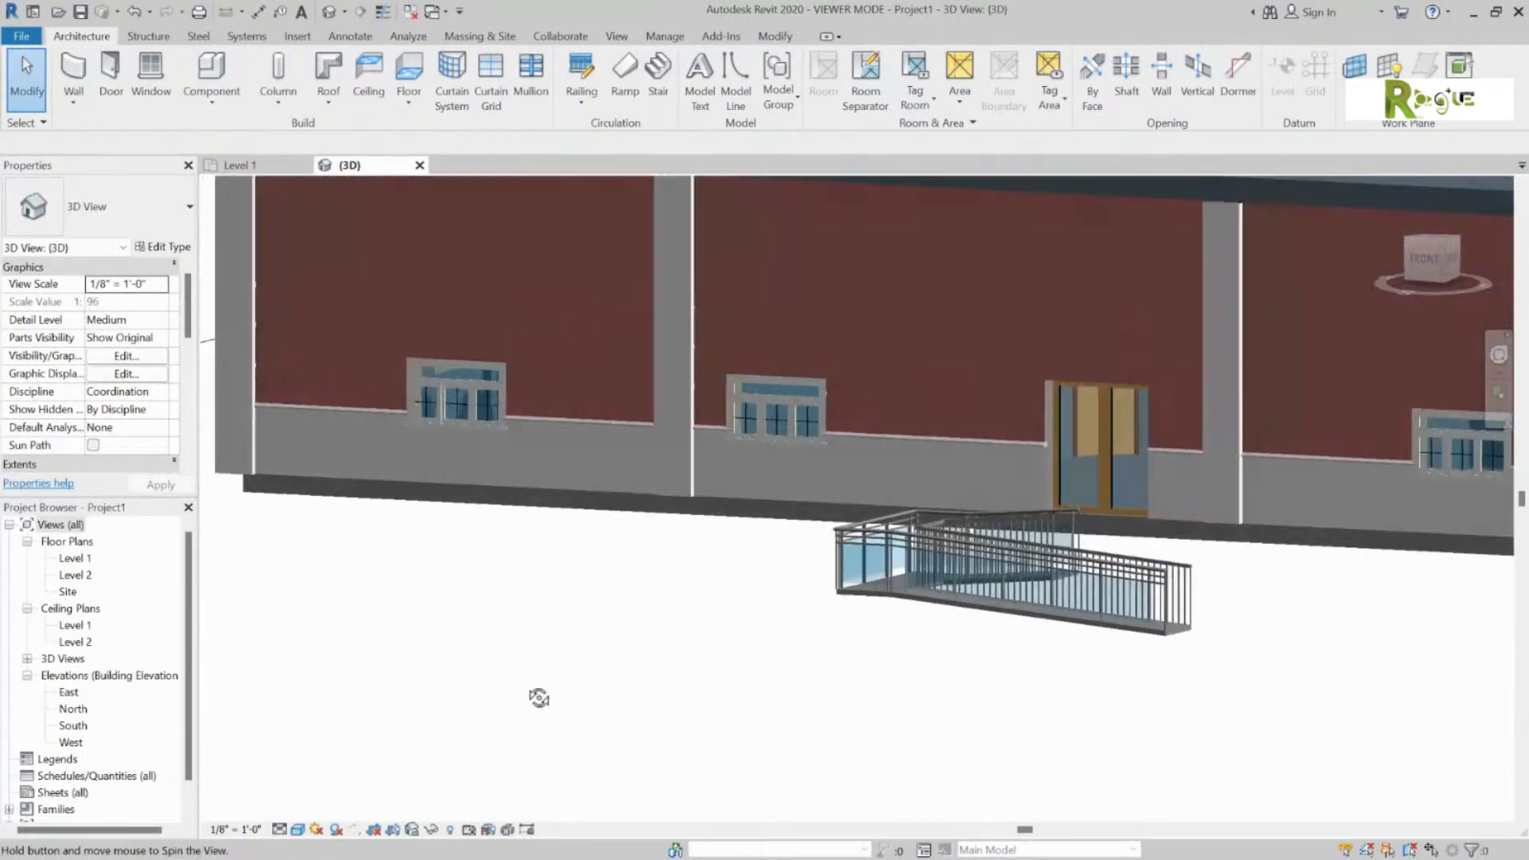
click(852, 589)
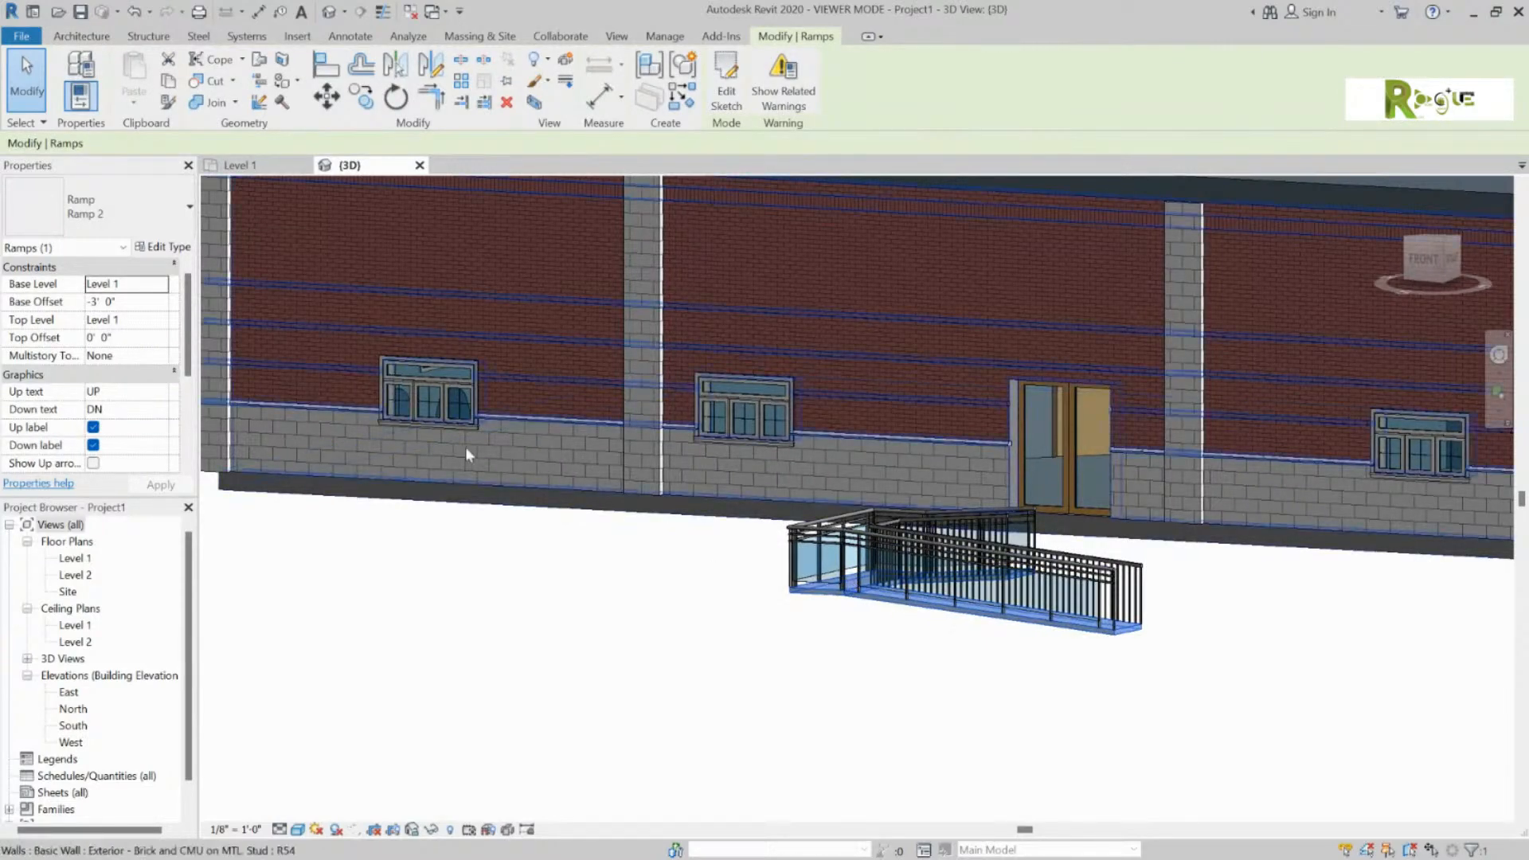
click(190, 206)
click(192, 205)
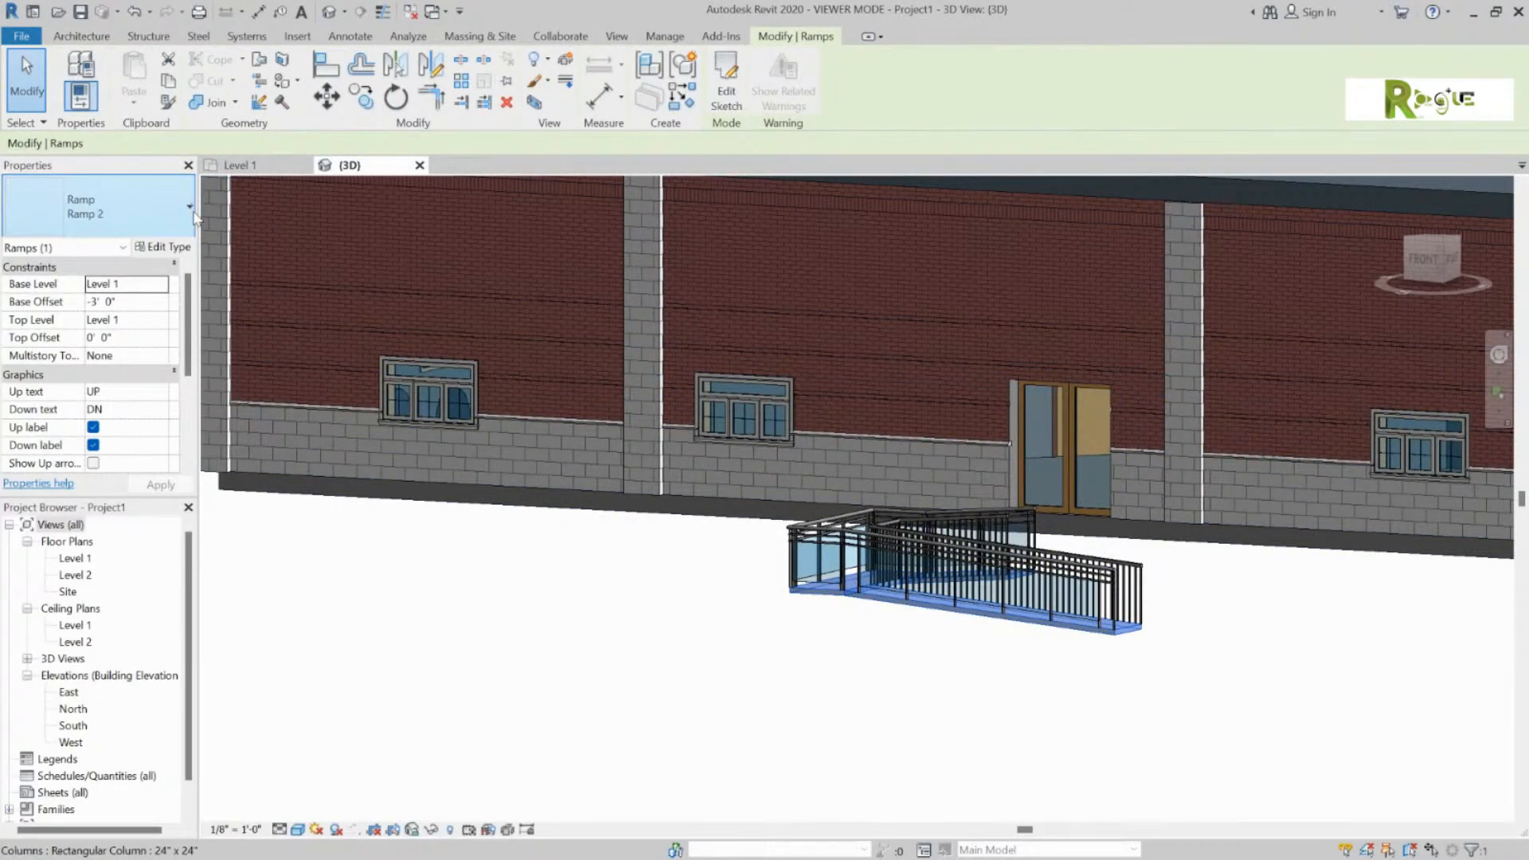
click(189, 206)
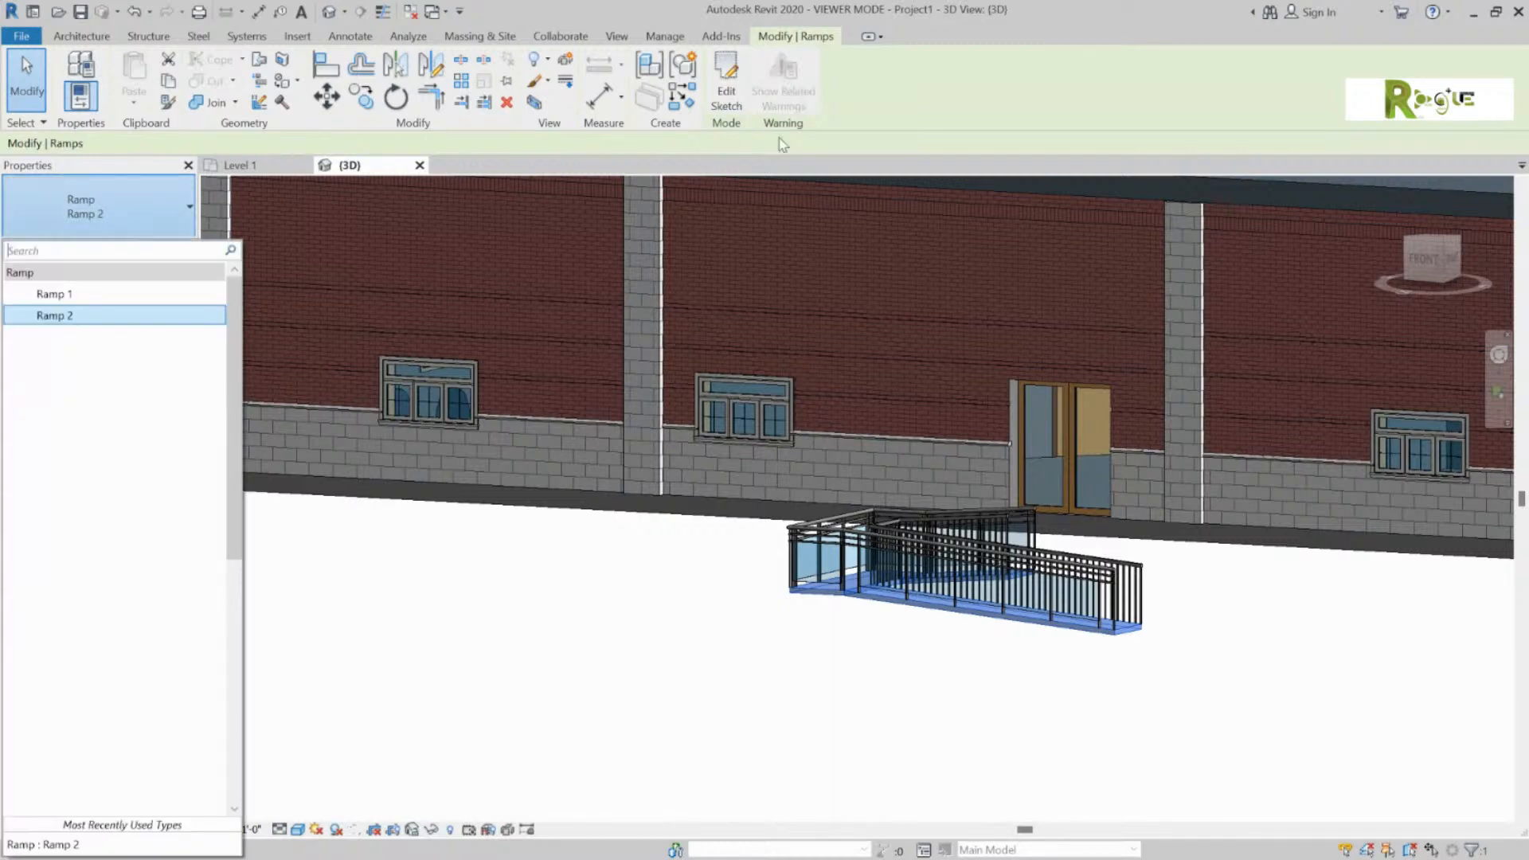
click(116, 294)
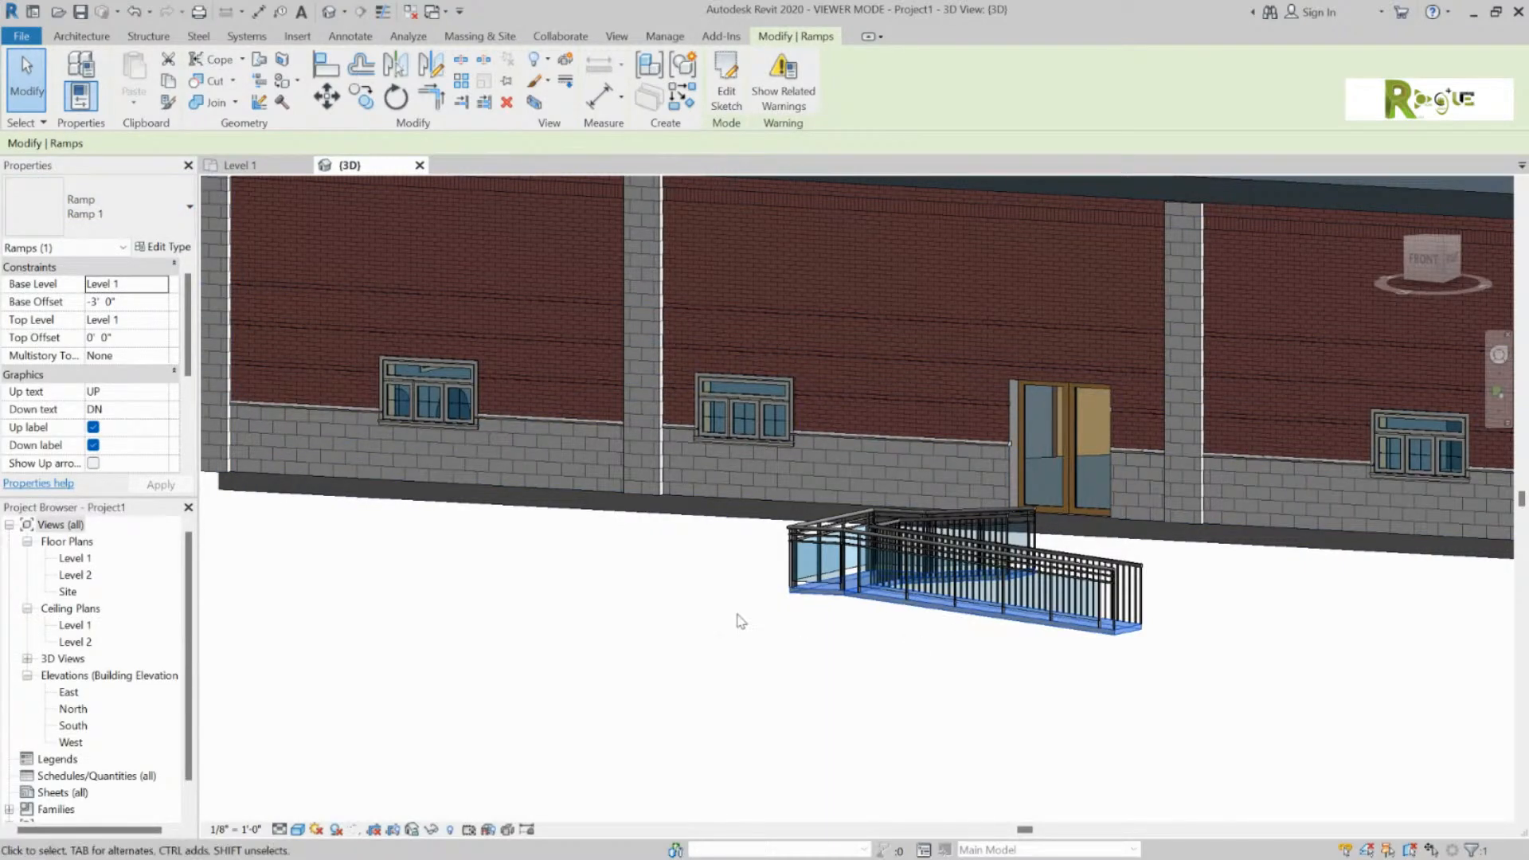
click(679, 617)
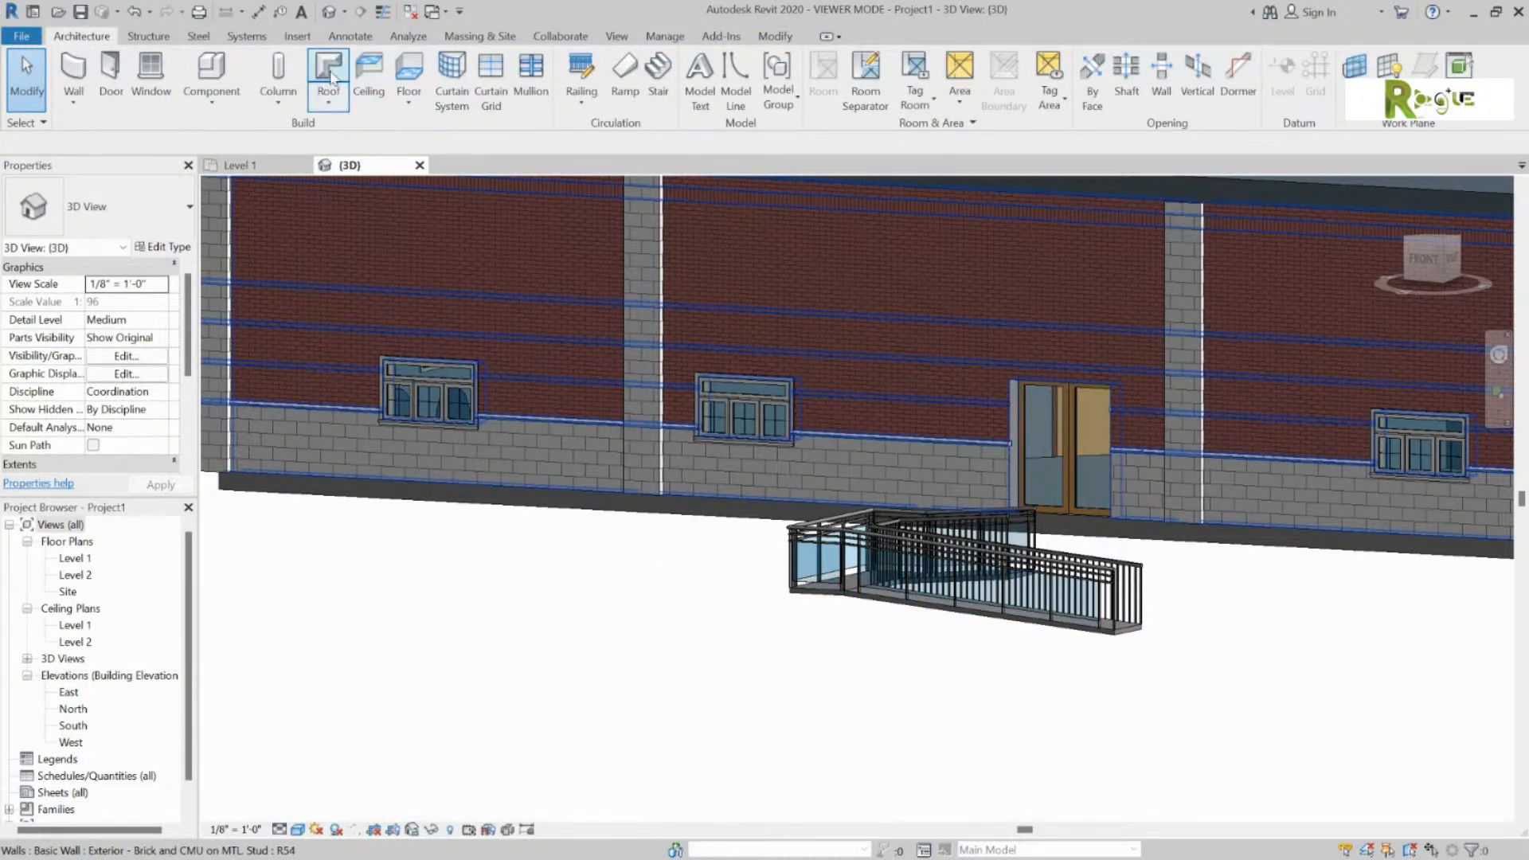
Step: Start and cancel a new ramp, then orbit the 3D view to inspect the ramp and railing
click(626, 70)
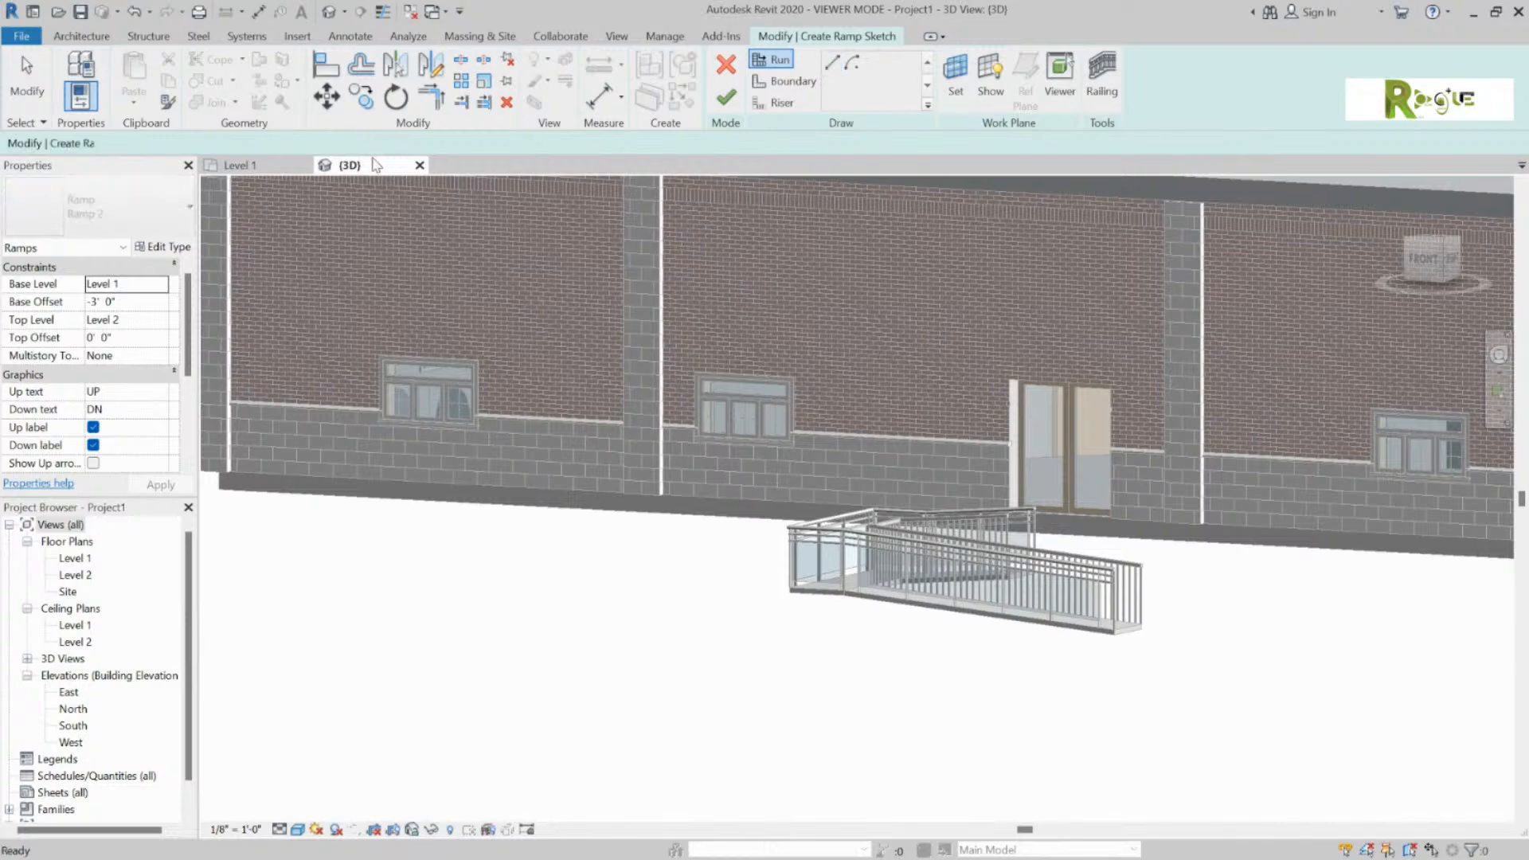
key(Escape)
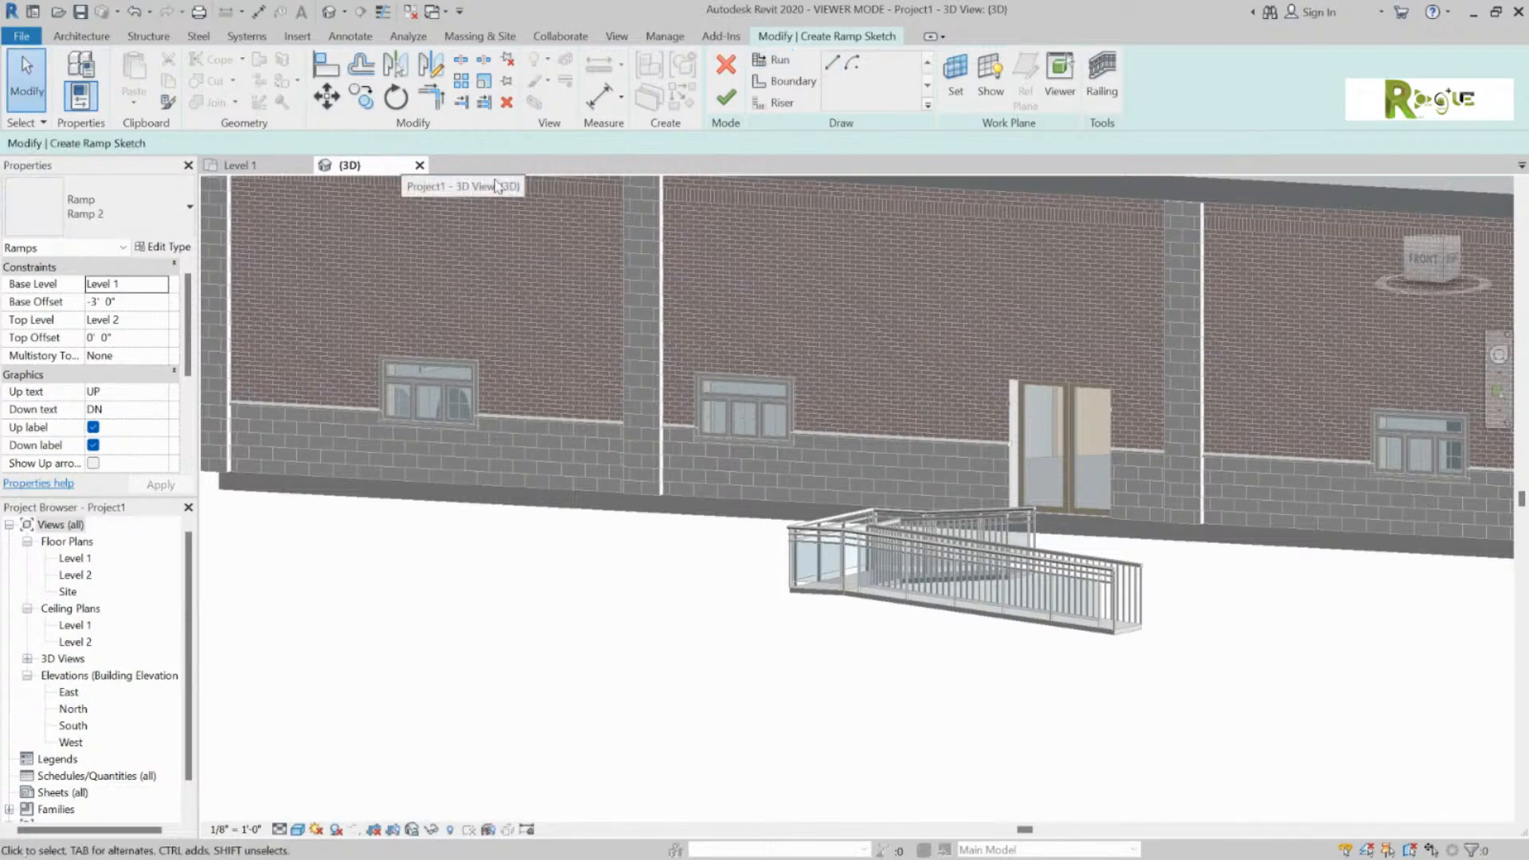
click(725, 64)
shift+middle_drag(720, 607, 652, 659)
click(651, 659)
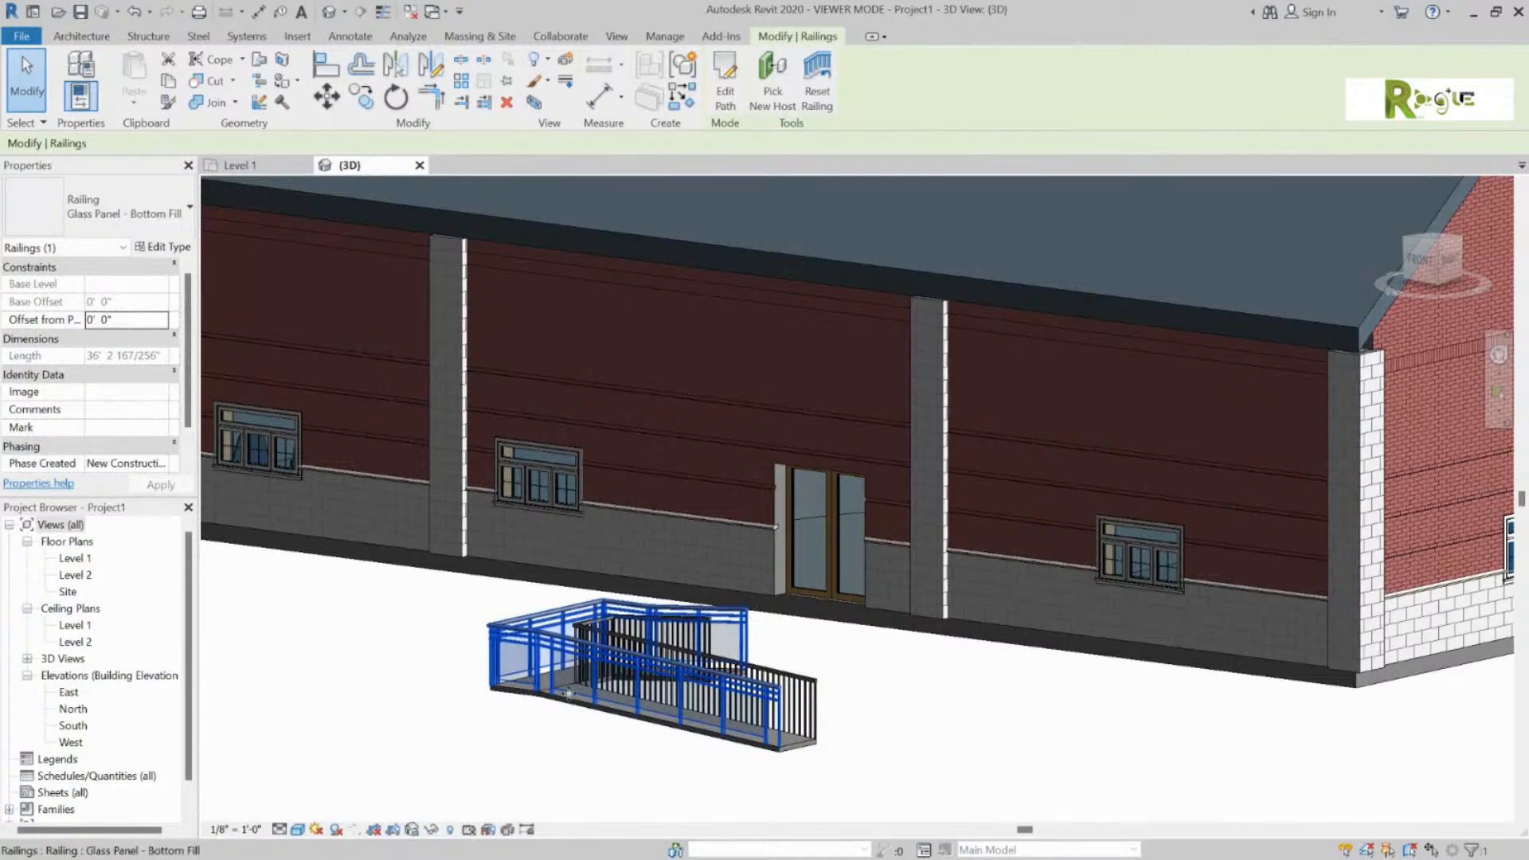
shift+middle_drag(453, 675, 884, 800)
click(768, 628)
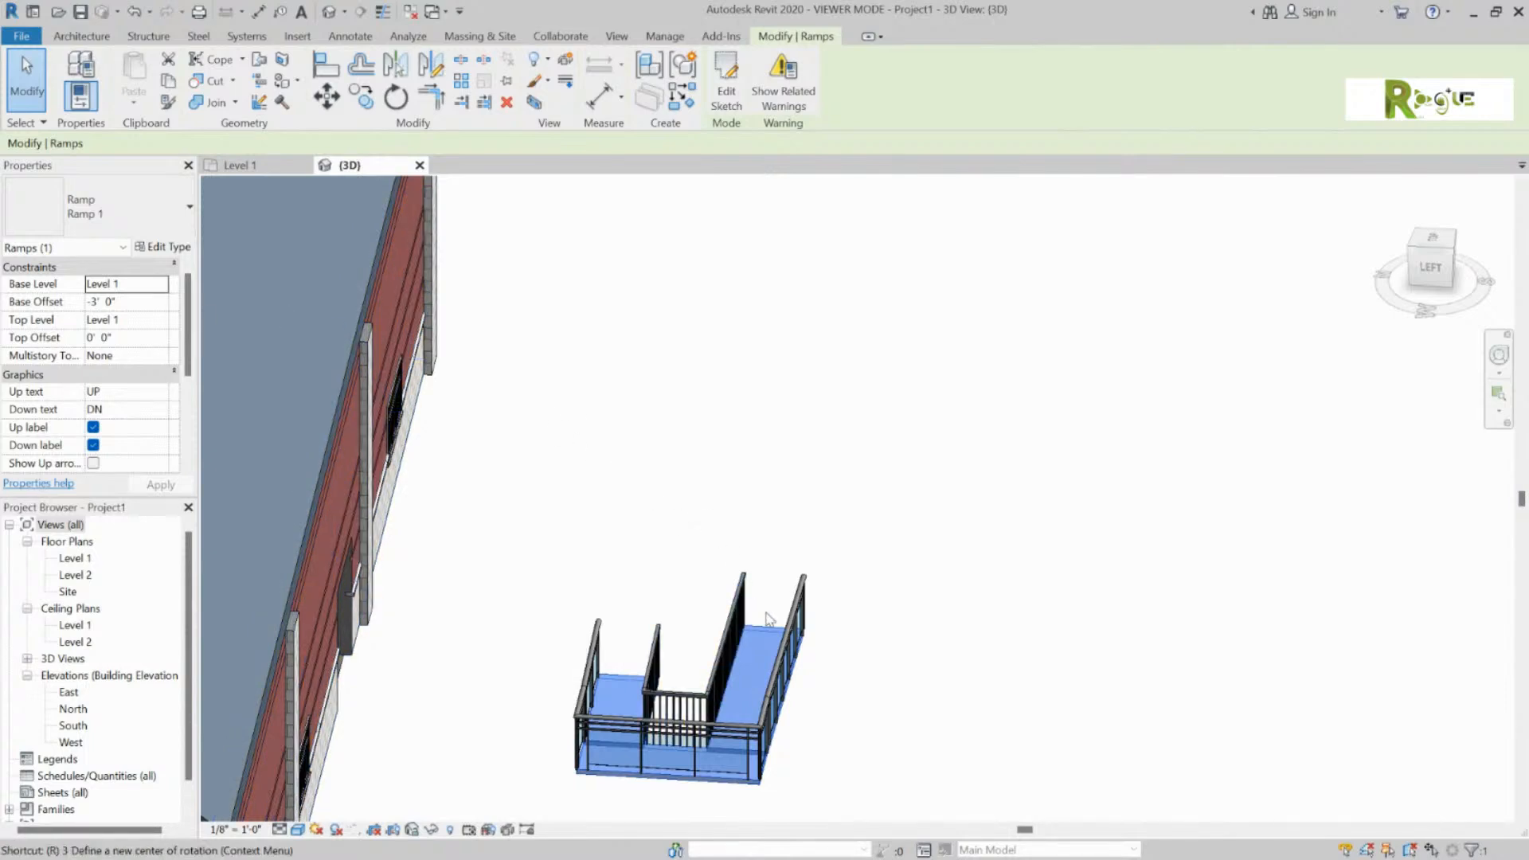
drag(747, 670, 912, 533)
Step: On the Level 1 plan, drag the ramp railing up against the building's lower wall
click(239, 165)
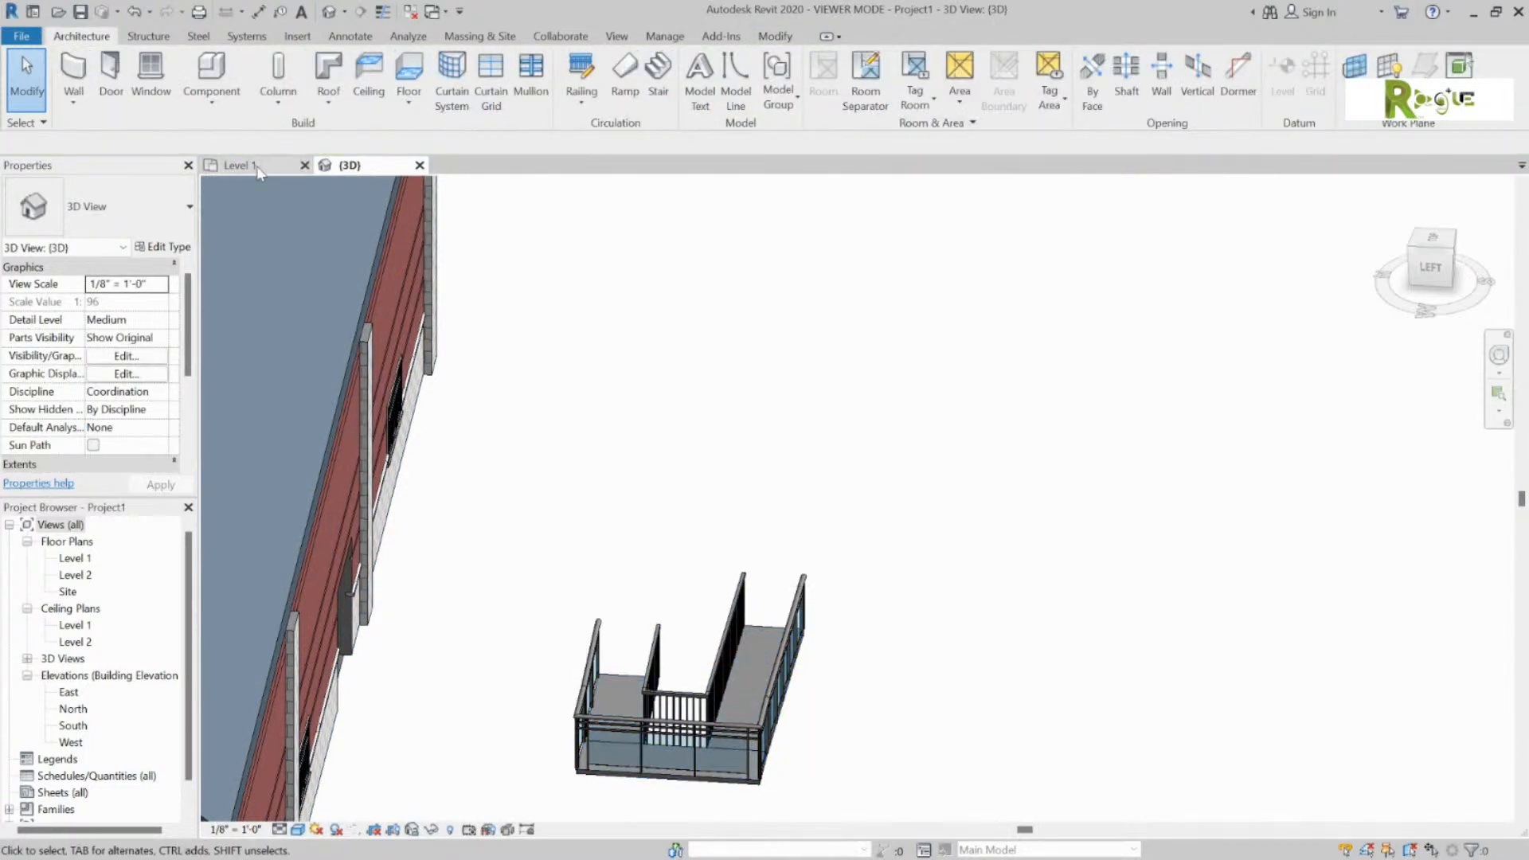
click(743, 605)
drag(749, 611, 696, 528)
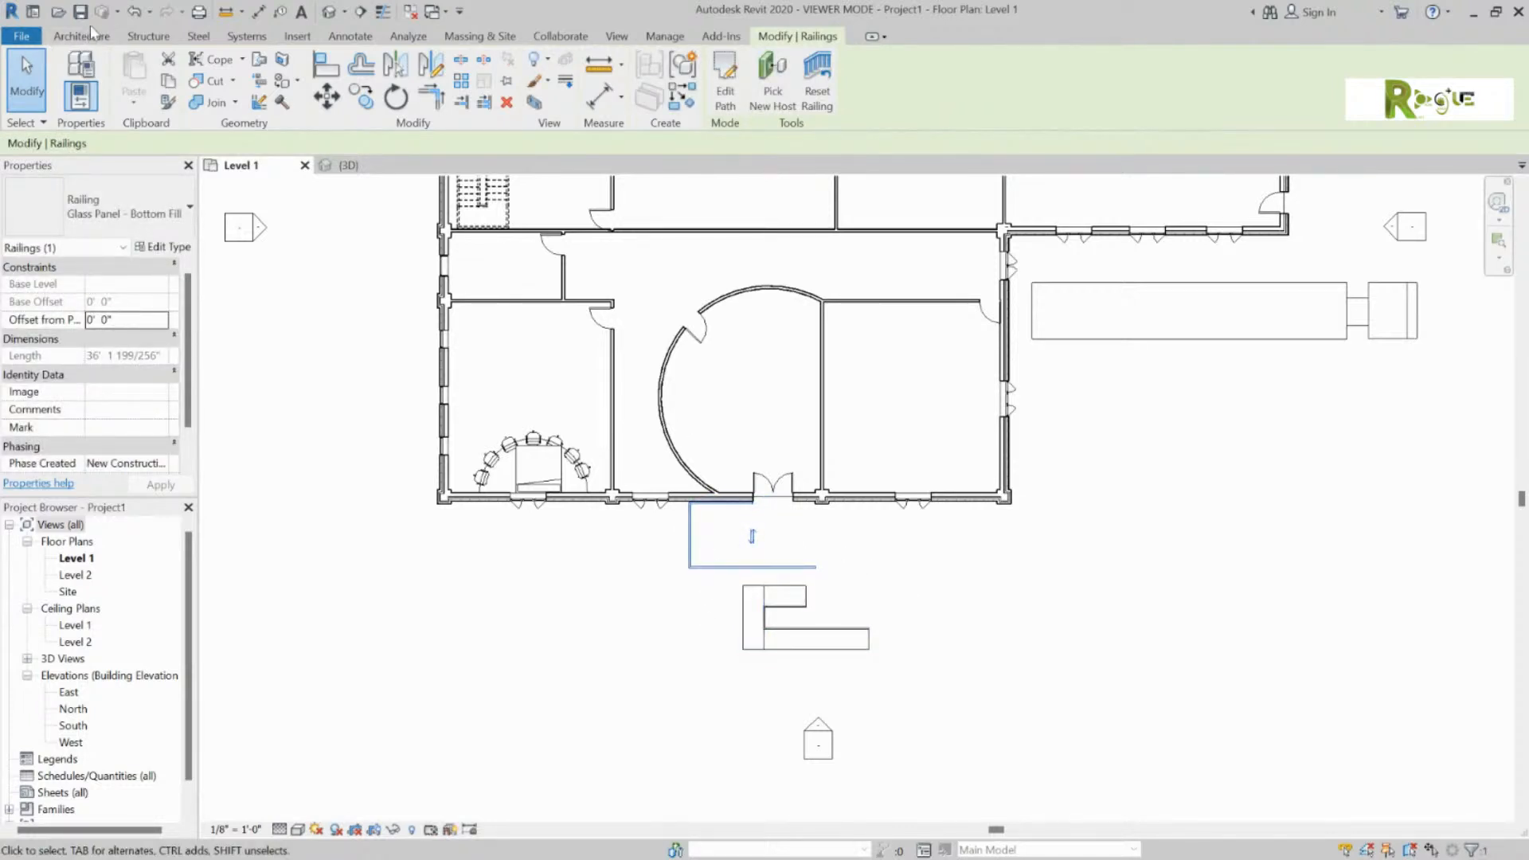
Step: Undo the railing move and shift the ramp up and left toward the entrance
click(133, 14)
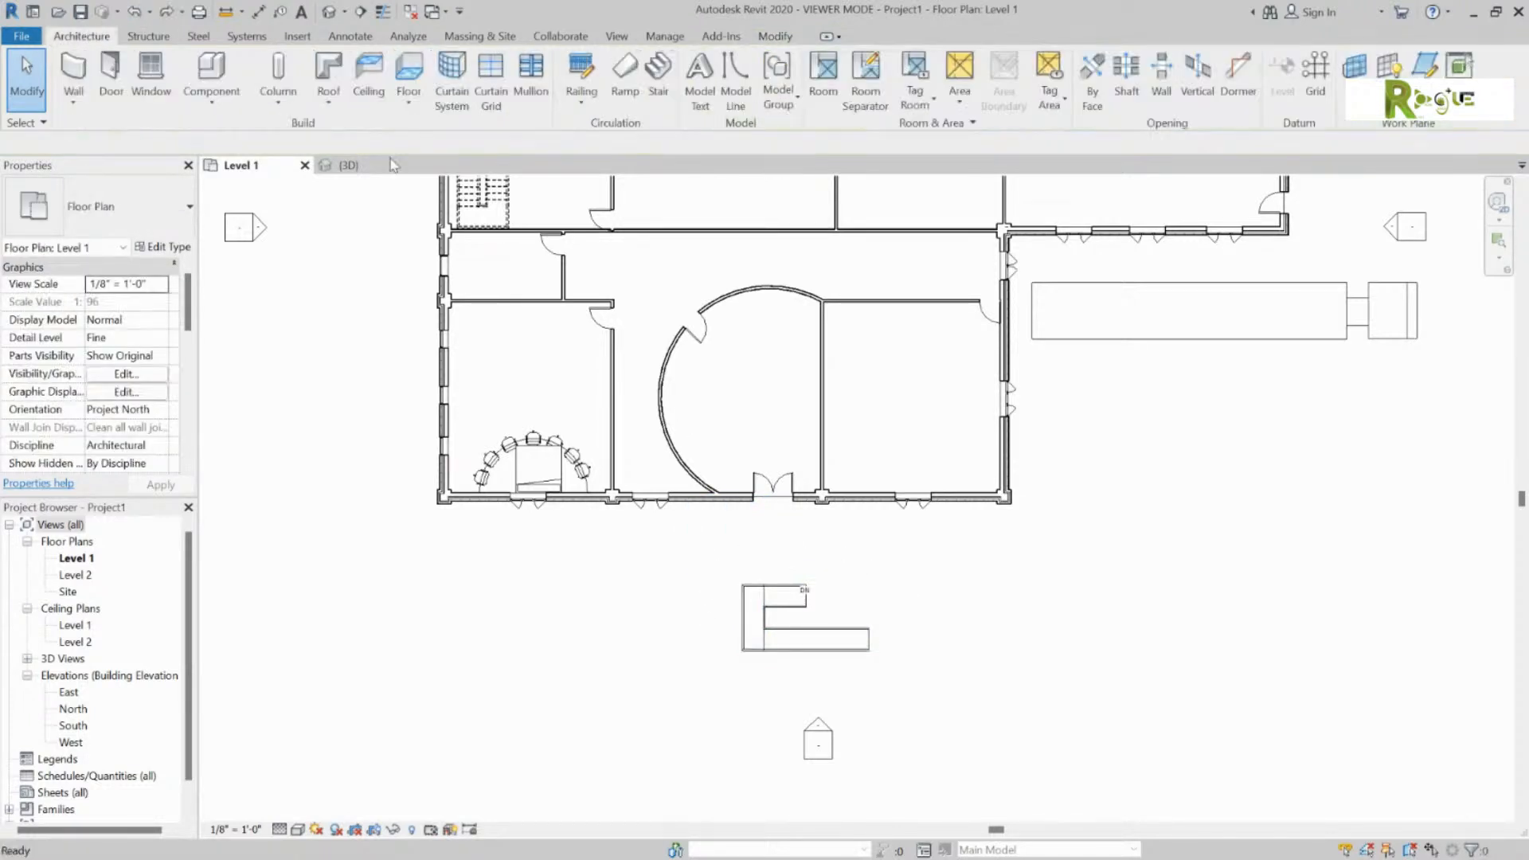
click(788, 603)
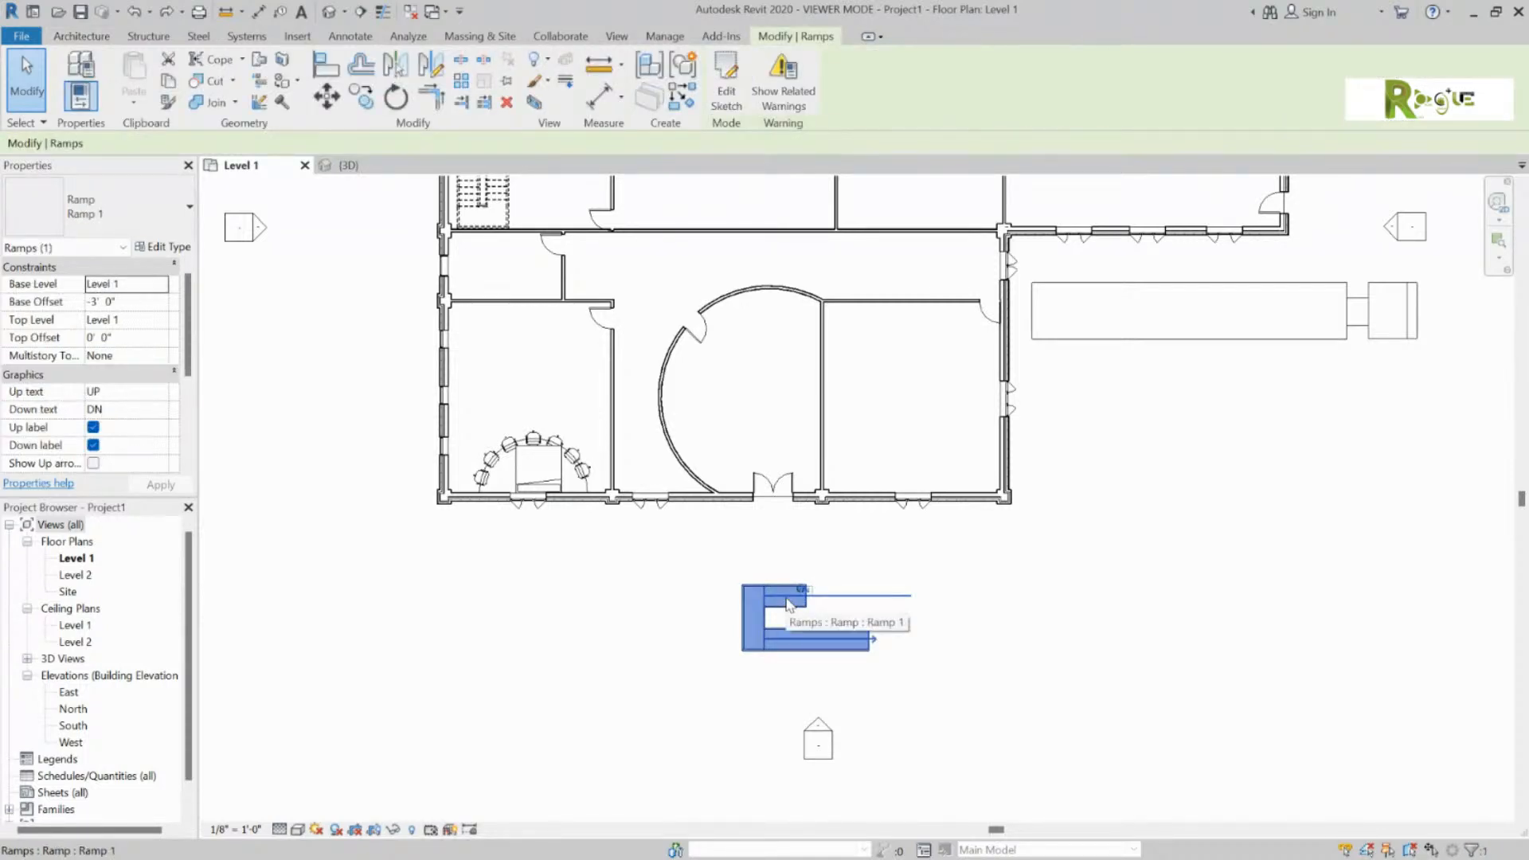
drag(789, 603, 733, 549)
click(1028, 555)
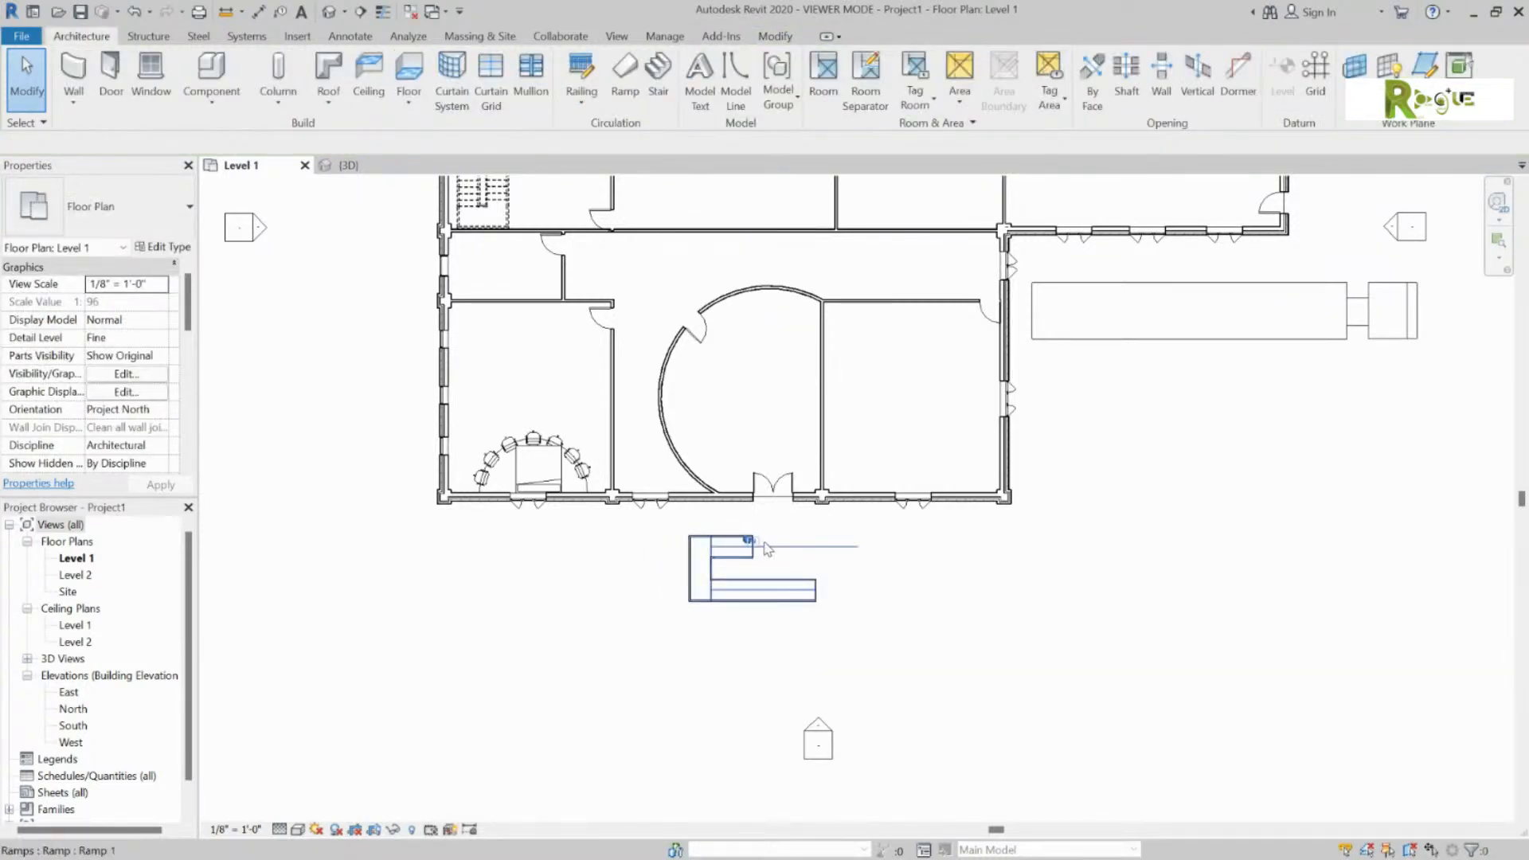
Step: Reselect the ramp, review its properties, and reopen its sketch for editing
click(767, 547)
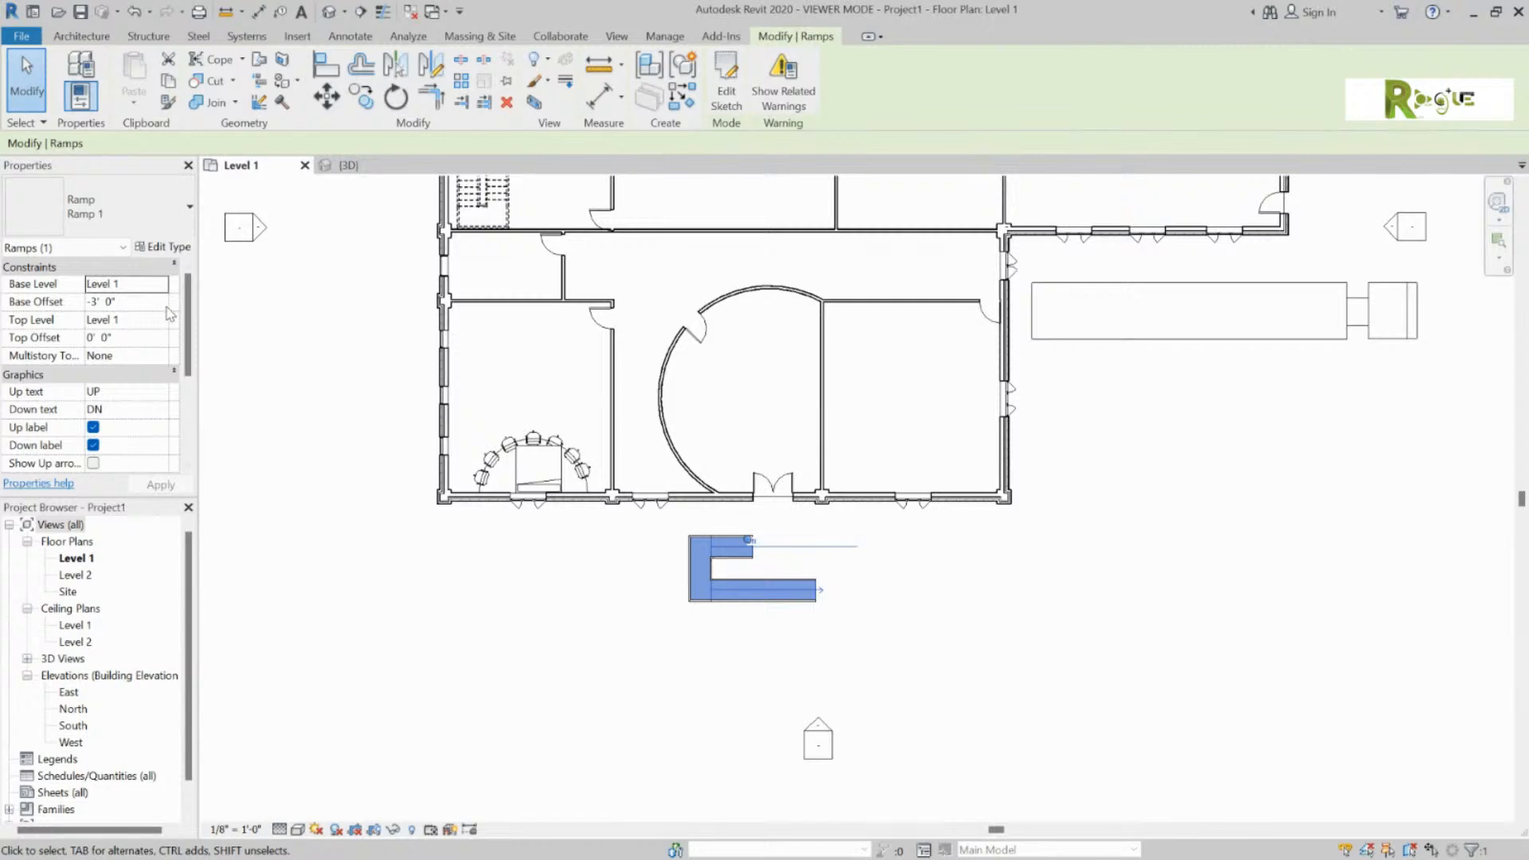
scroll(191, 333, down, 1)
mouse_move(191, 332)
mouse_down()
mouse_move(196, 397)
mouse_move(191, 315)
mouse_up()
click(1026, 615)
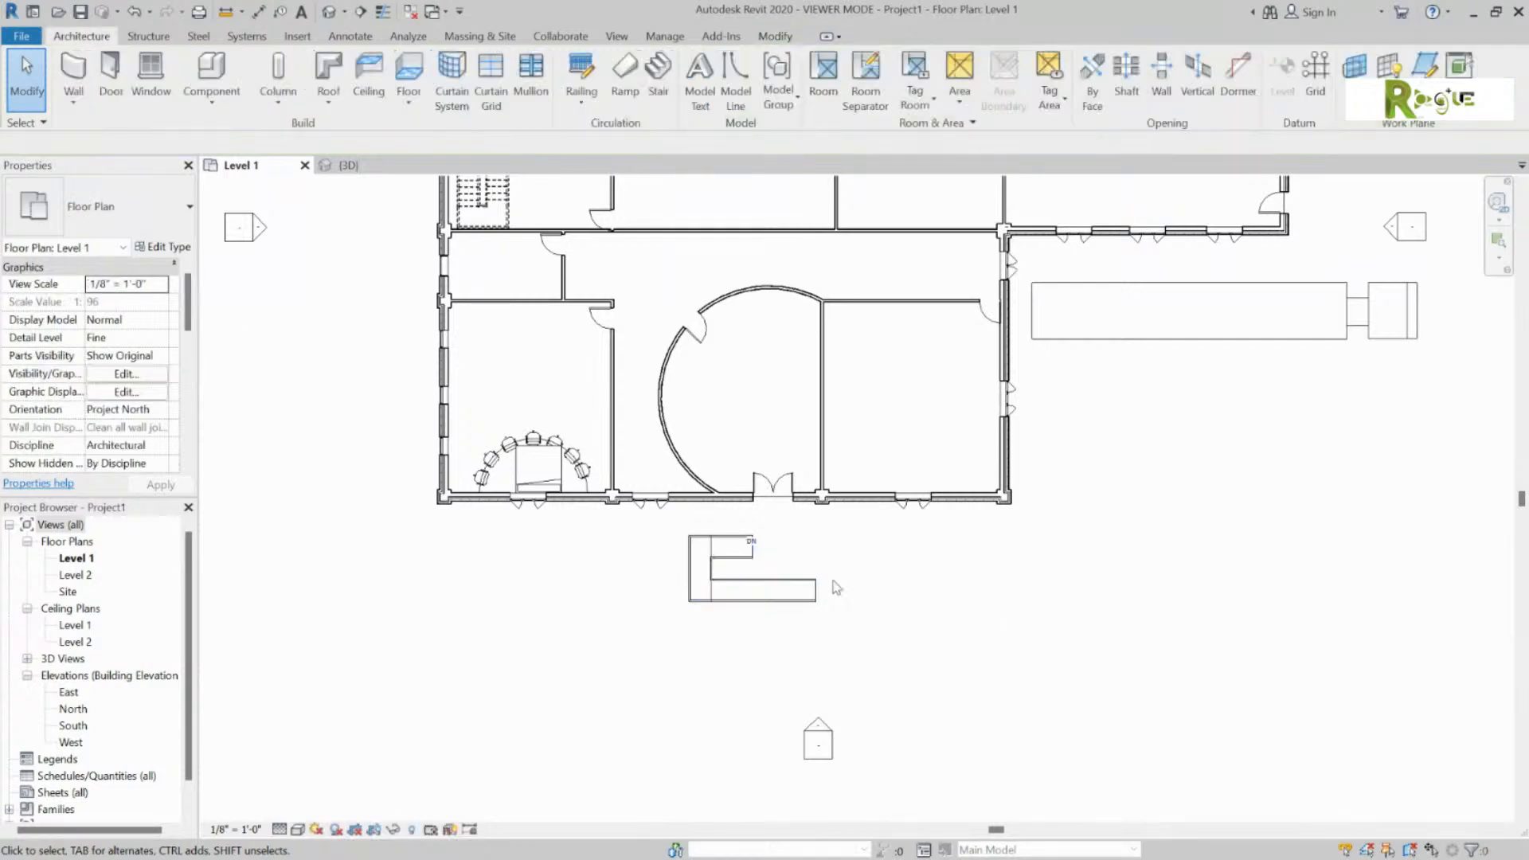
click(787, 558)
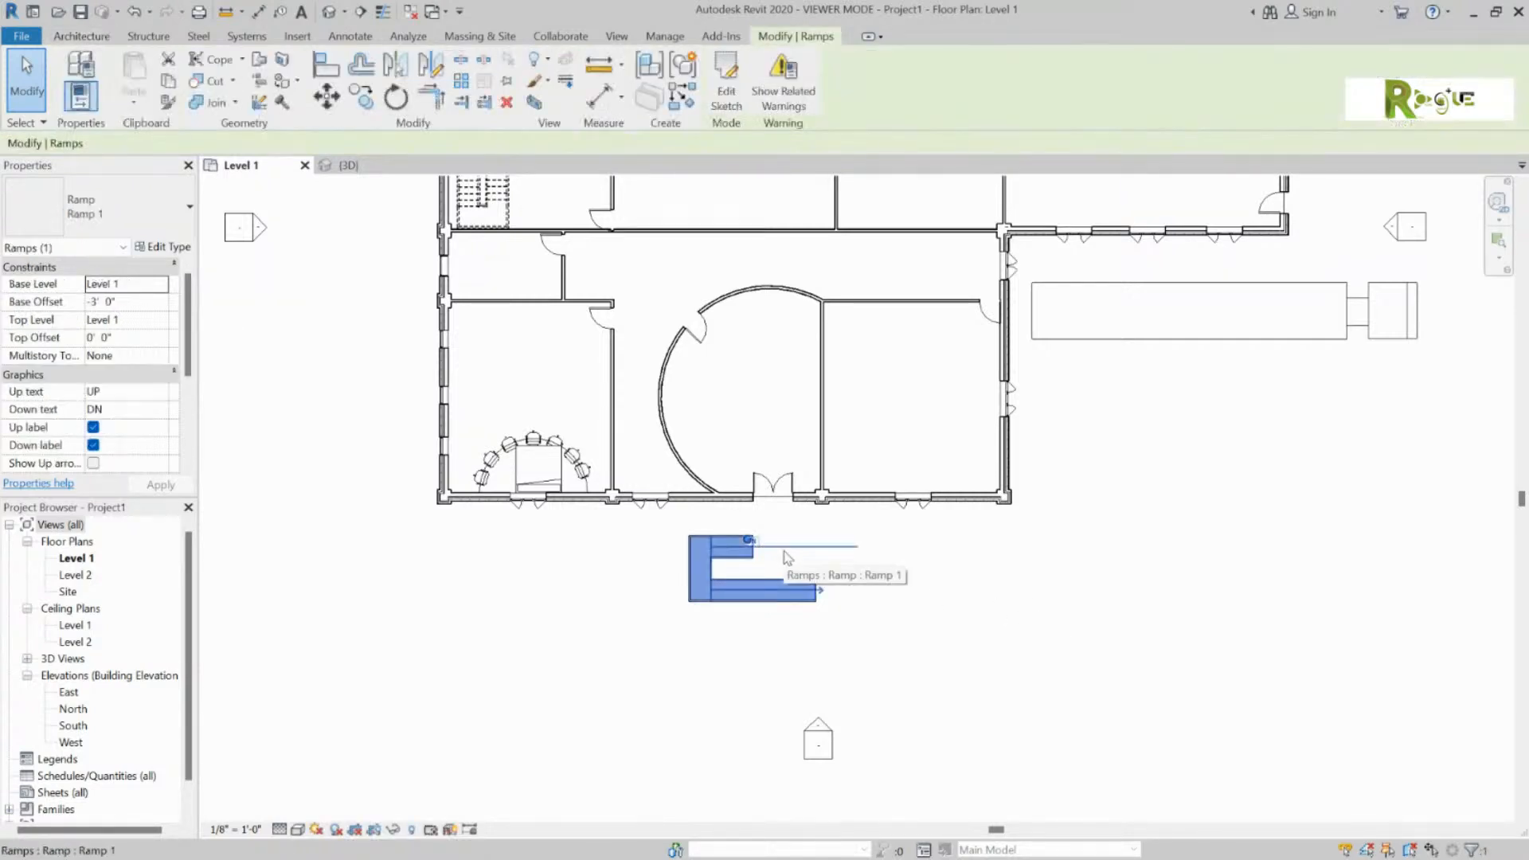
click(726, 92)
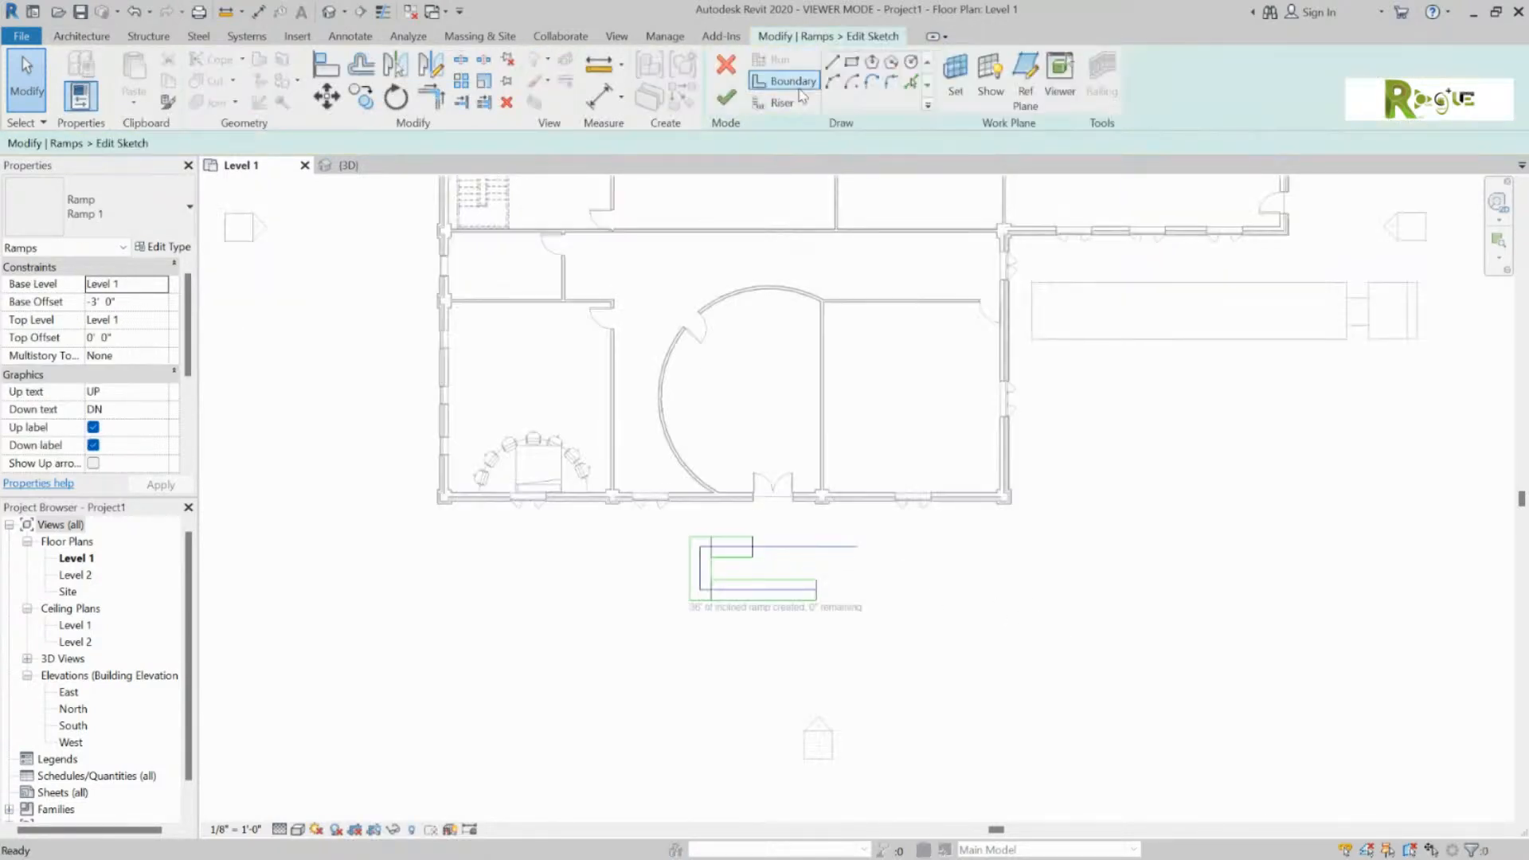
Step: Stretch the upper run's end out, then pull it back to 23' 0", and finish the sketch
click(845, 549)
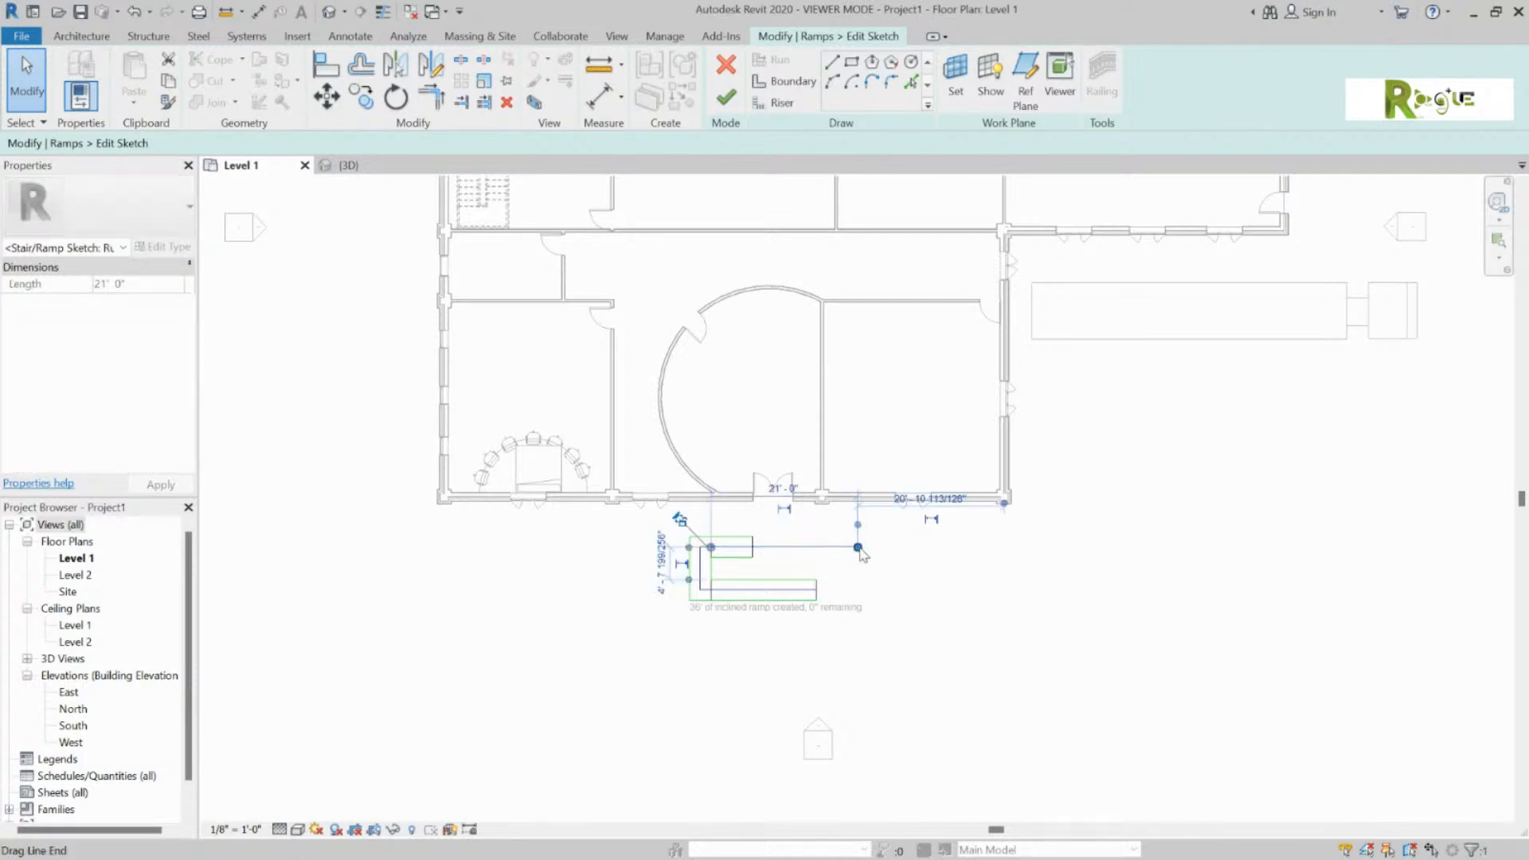
drag(858, 547, 1099, 547)
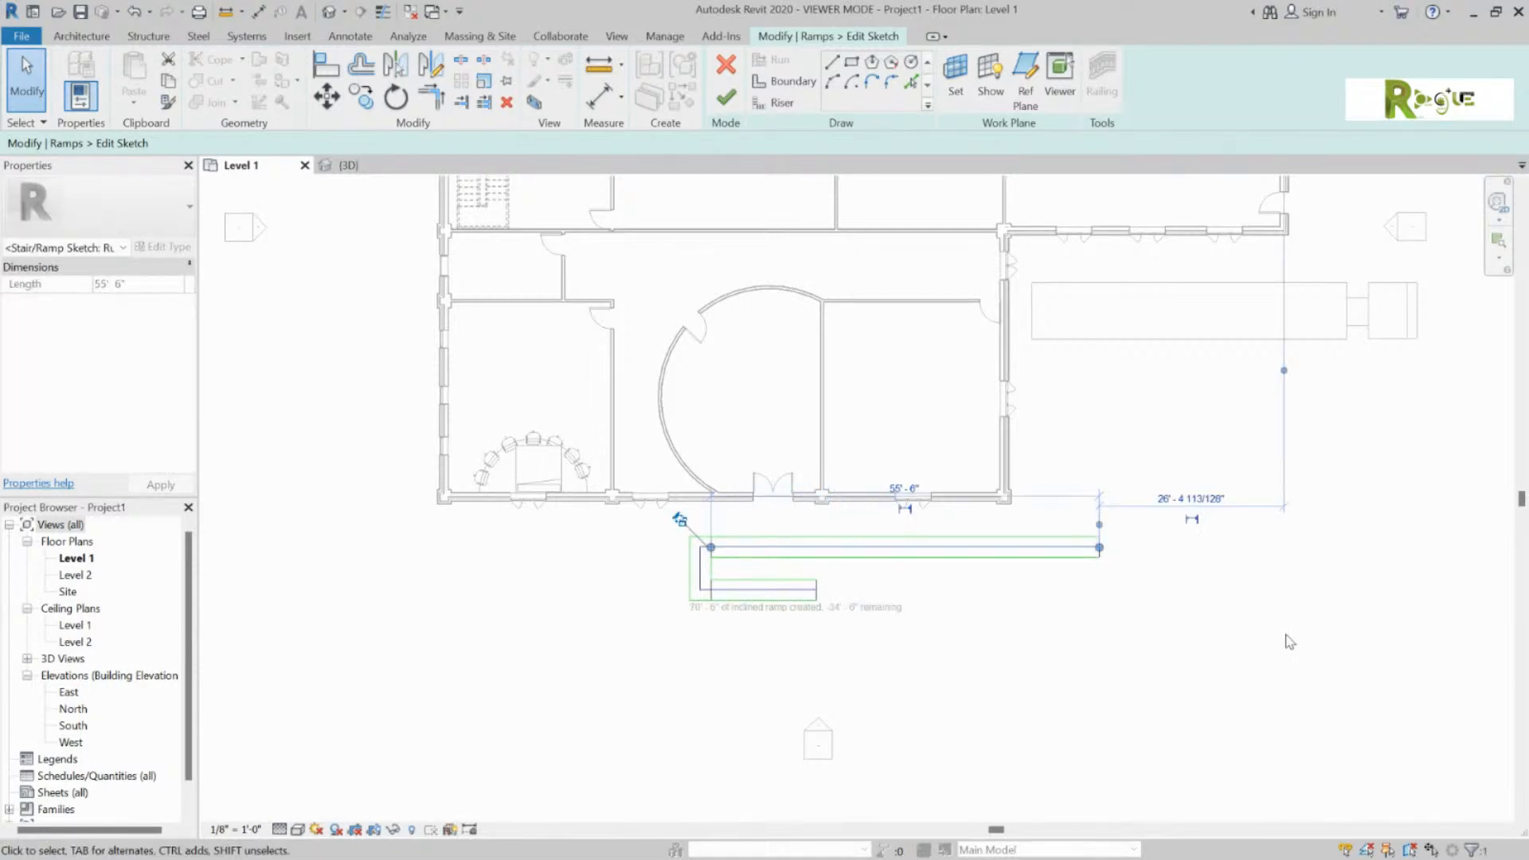
click(1097, 665)
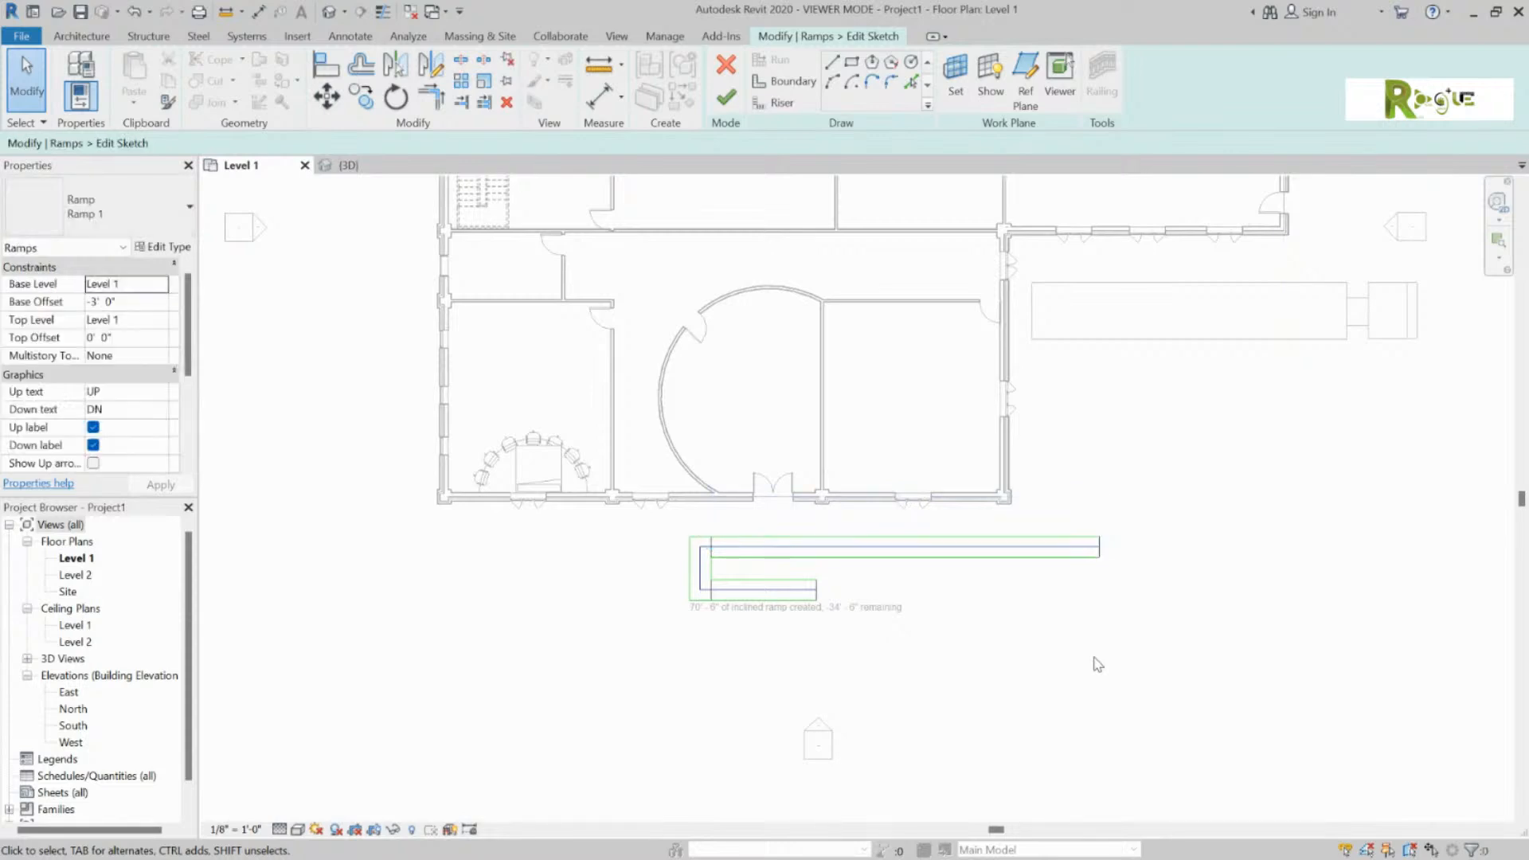
click(1100, 547)
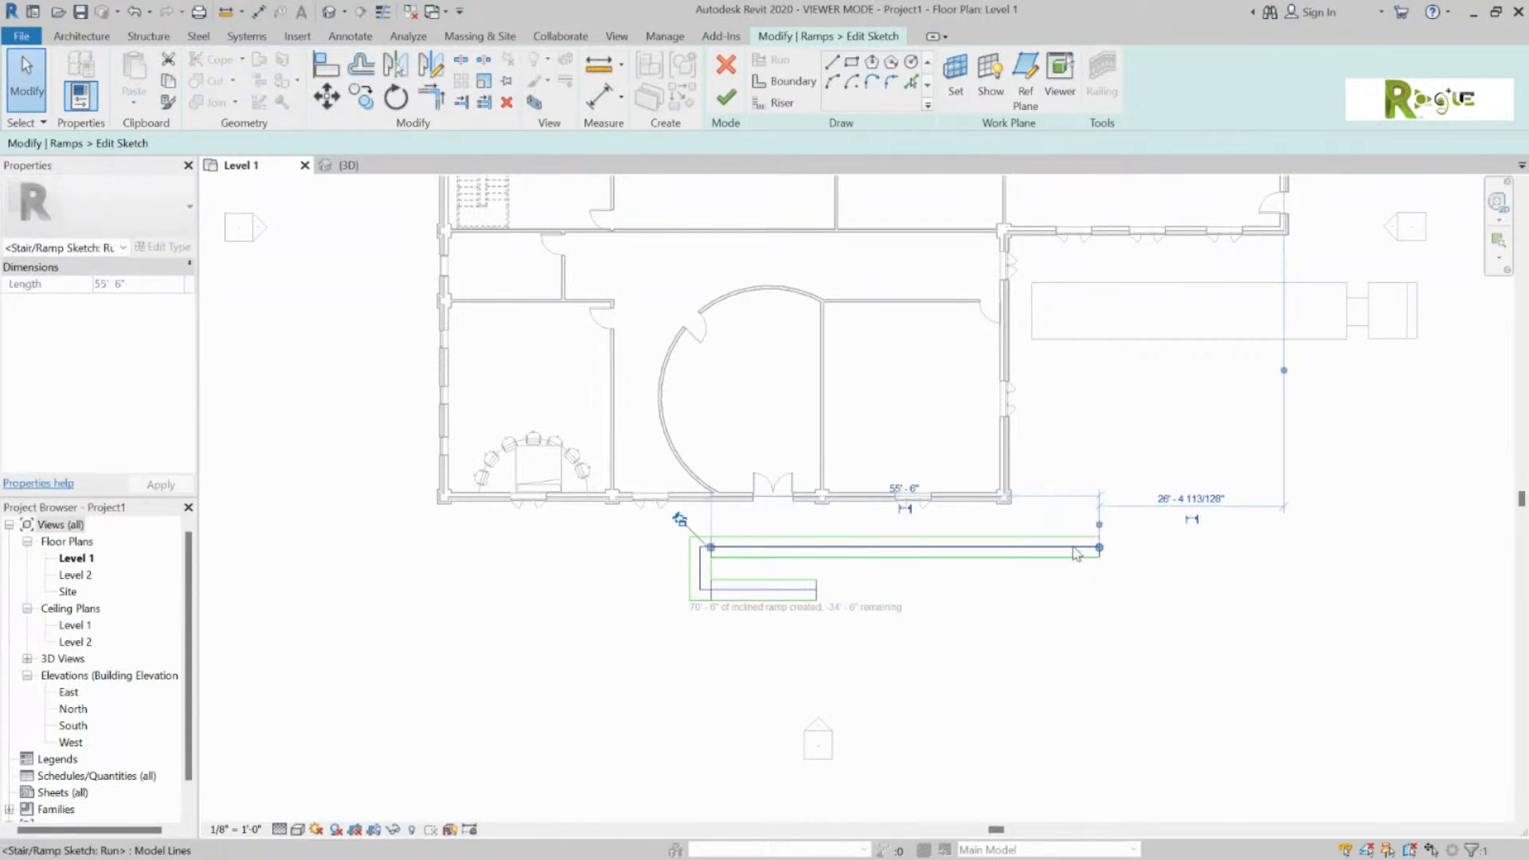
drag(1100, 547, 868, 547)
click(899, 597)
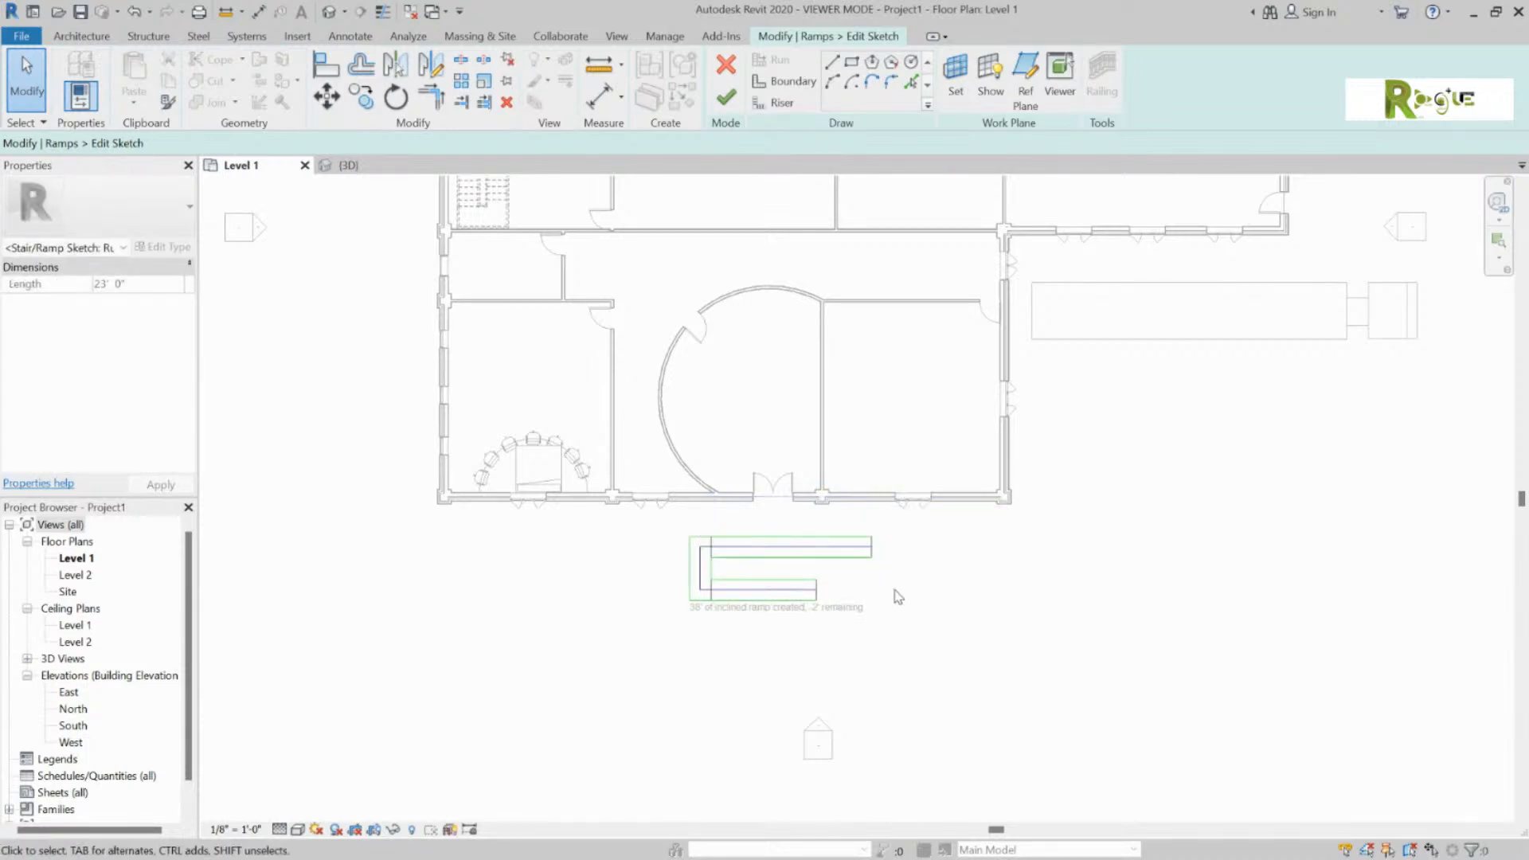
click(724, 100)
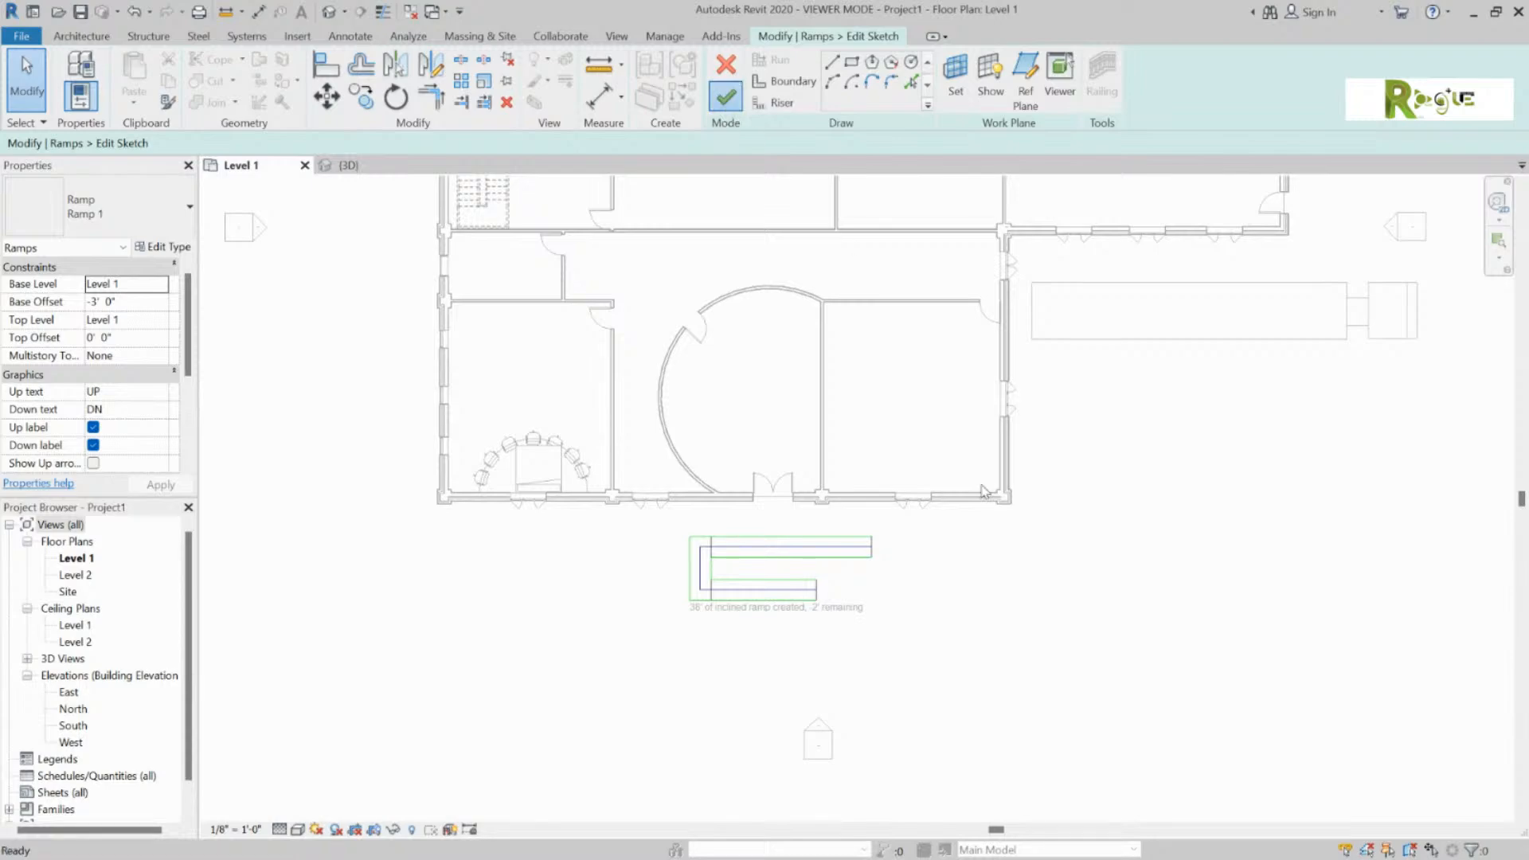
click(889, 637)
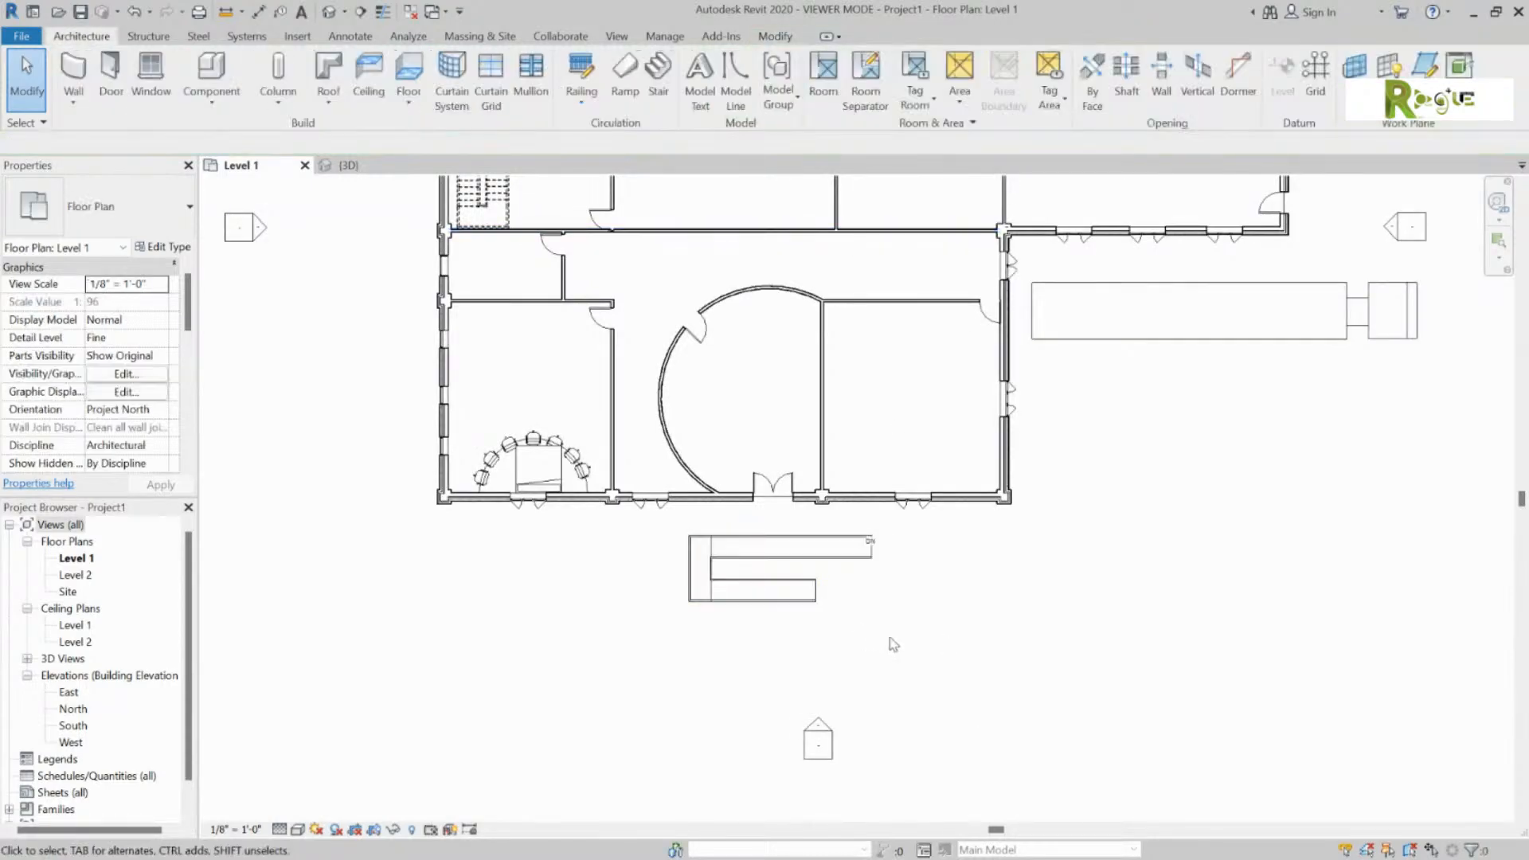
Step: In the 3D view, drag the ramp up against the building's entrance door
click(348, 165)
shift+middle_drag(716, 510, 382, 432)
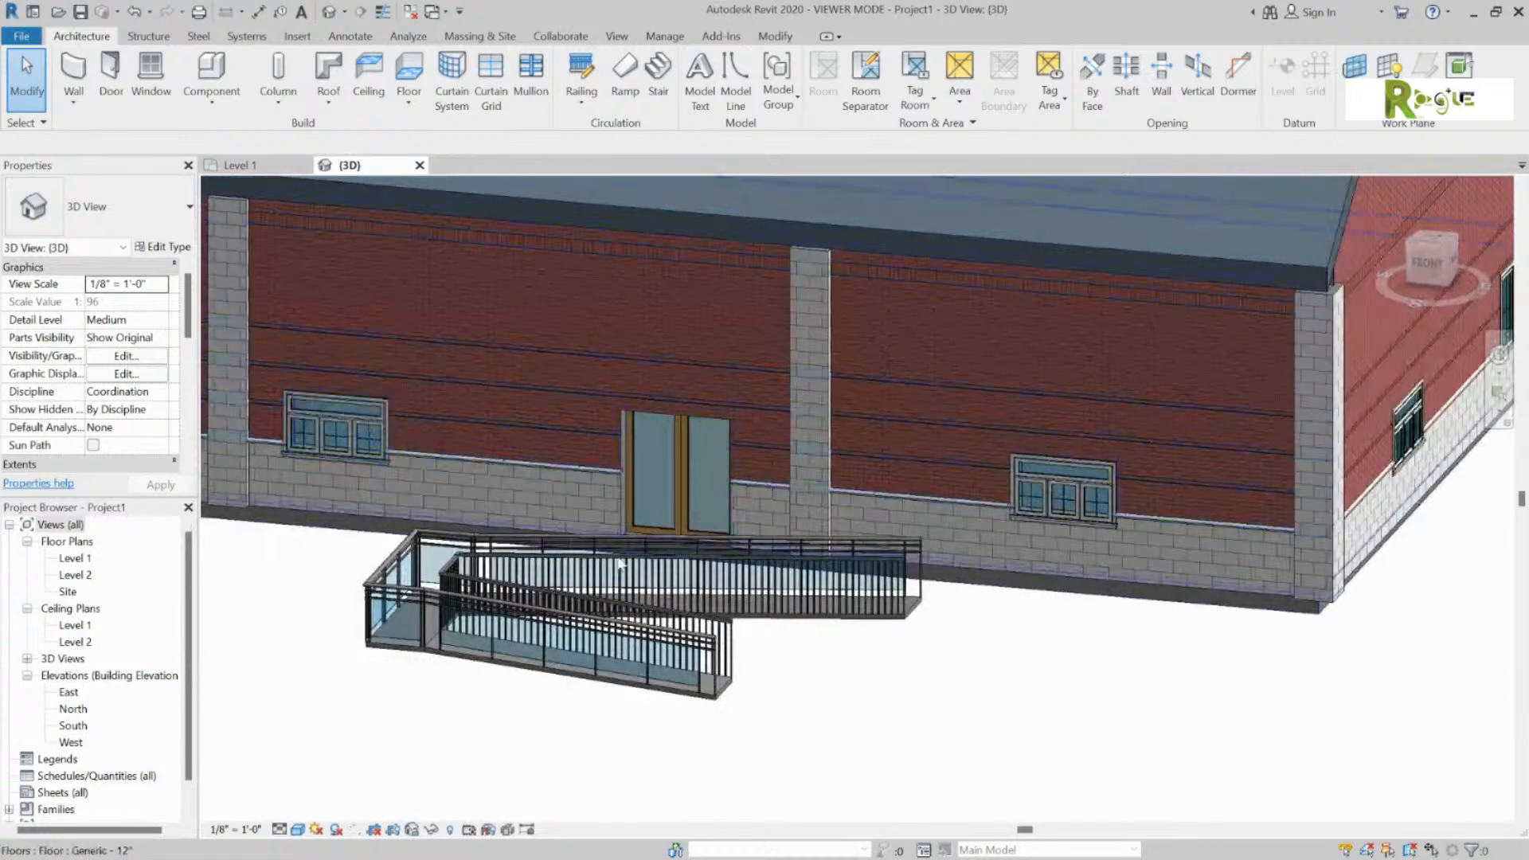
click(919, 609)
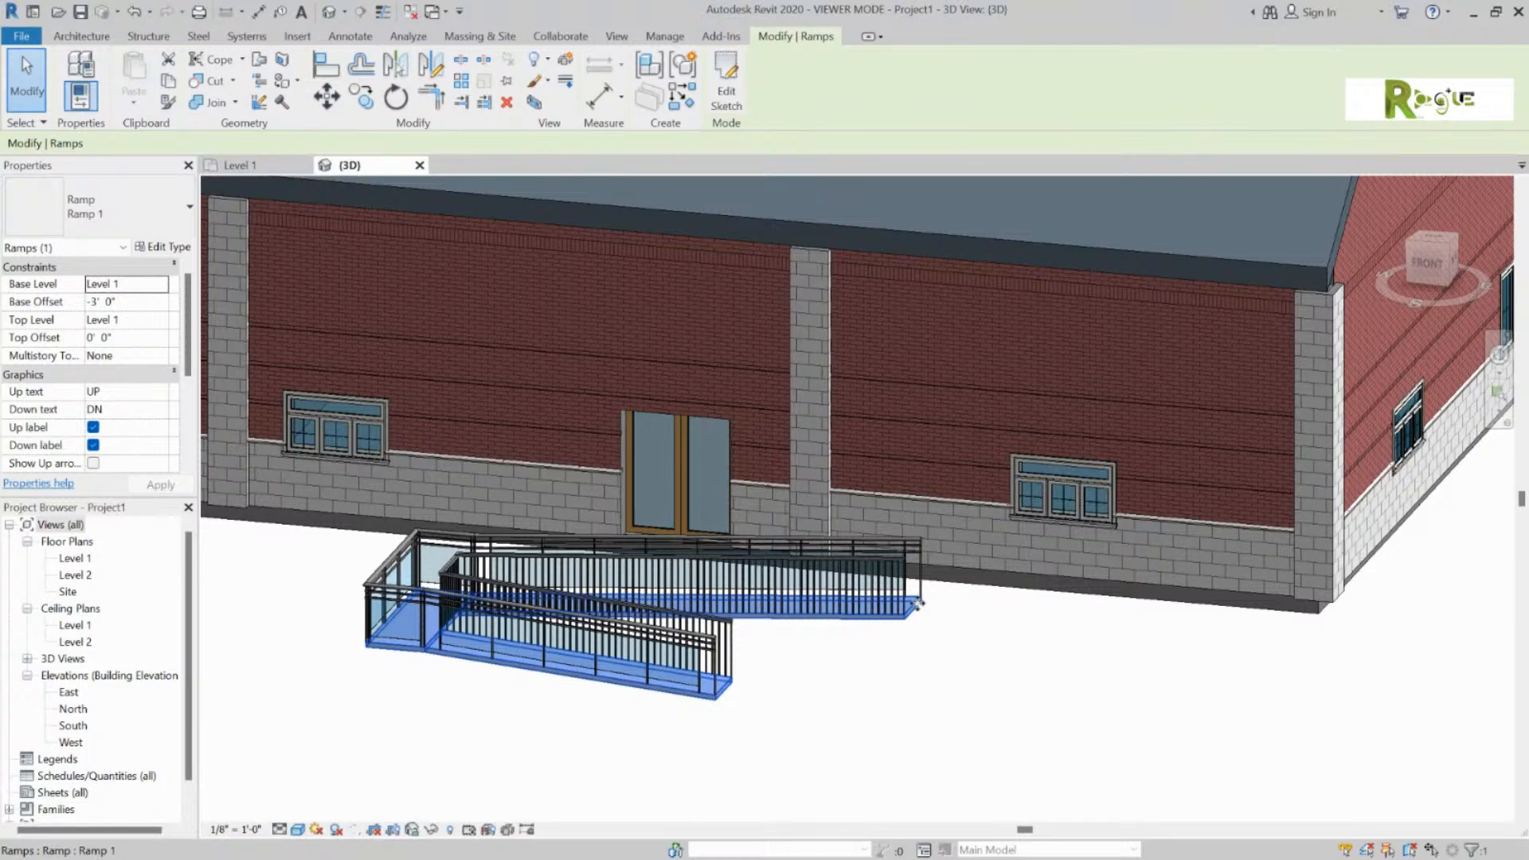
drag(920, 606, 614, 555)
click(800, 642)
Step: Check the repositioned ramp from an angled view, then go back to the Level 1 plan
shift+middle_drag(731, 684, 1127, 567)
scroll(637, 609, down, 5)
scroll(589, 595, up, 3)
shift+middle_drag(540, 632, 504, 710)
click(603, 548)
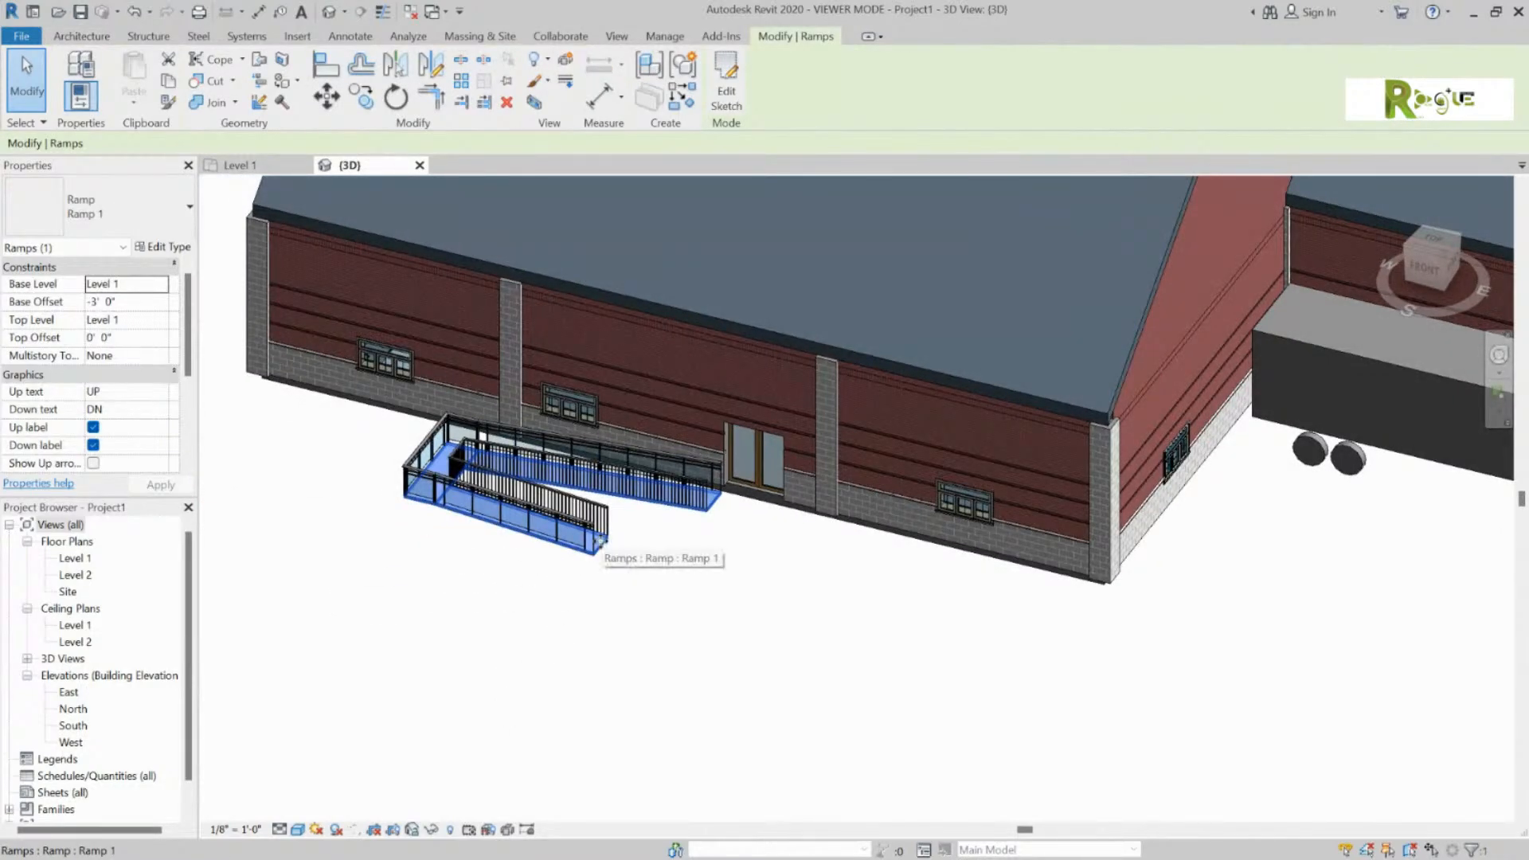
click(81, 36)
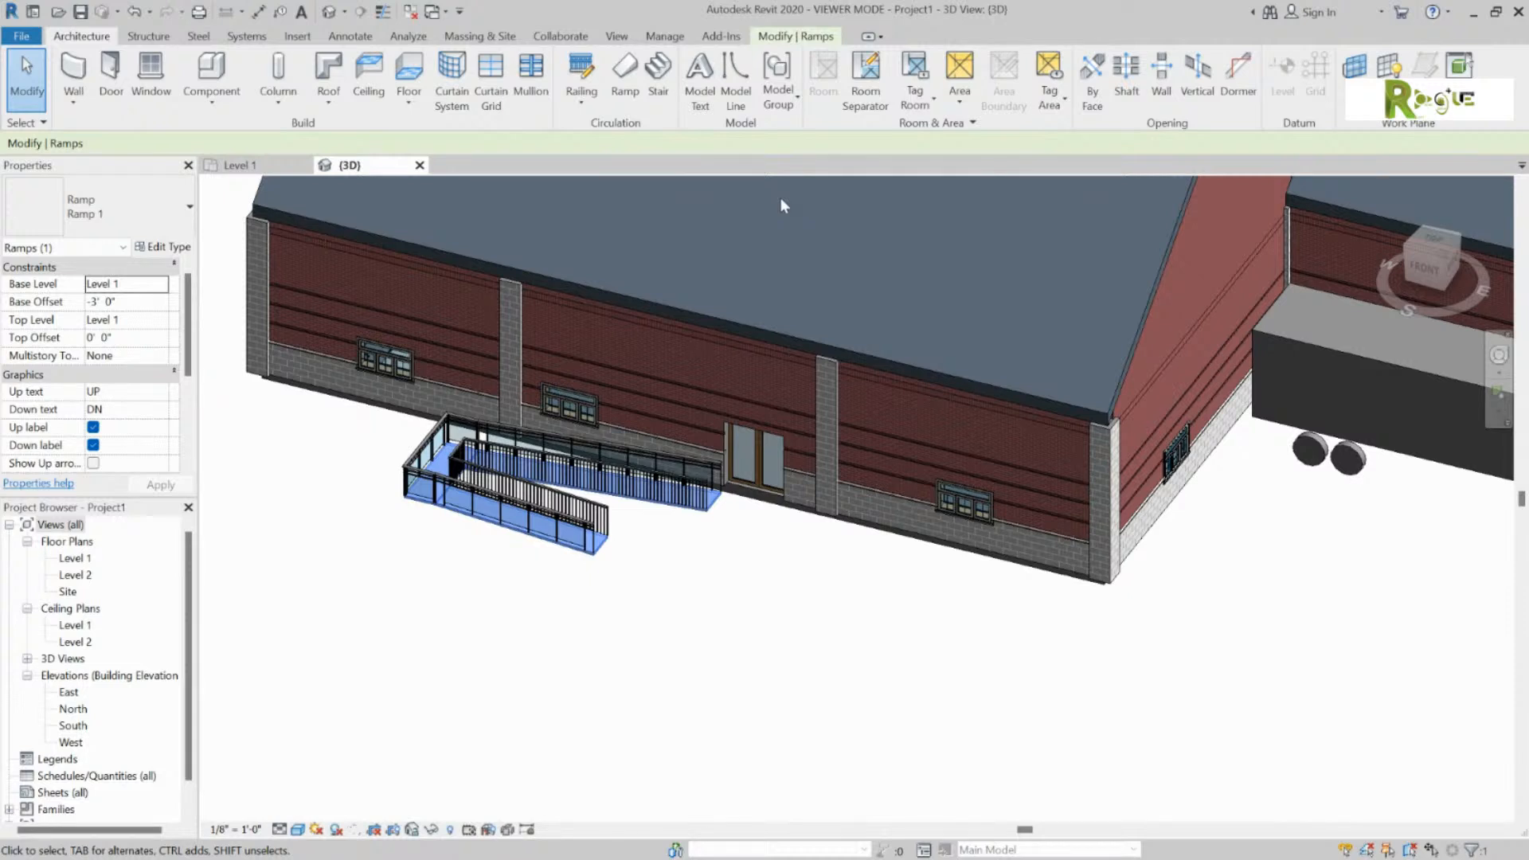
click(149, 36)
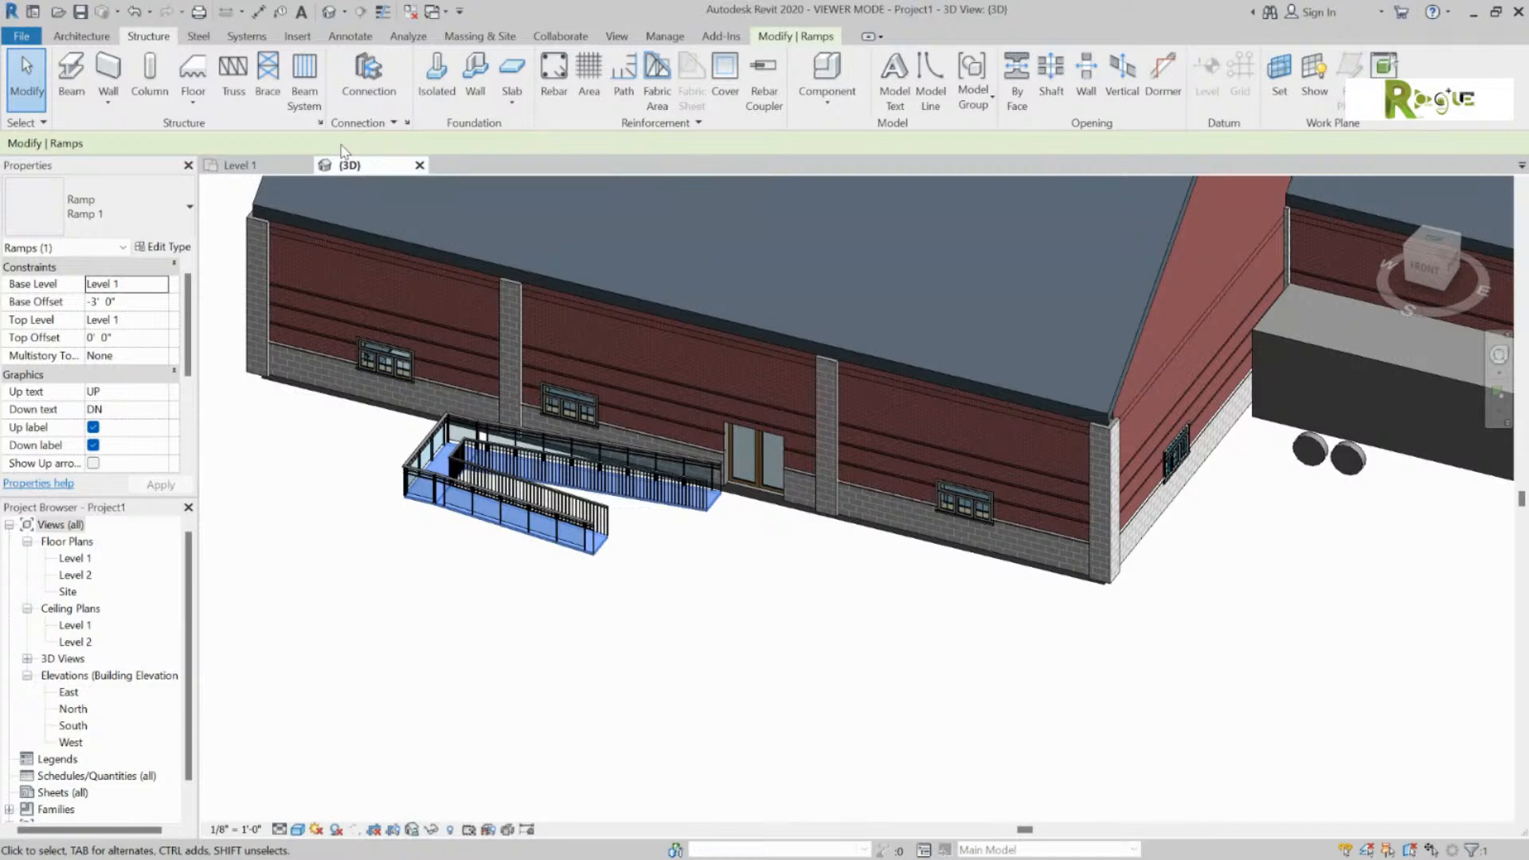
click(93, 41)
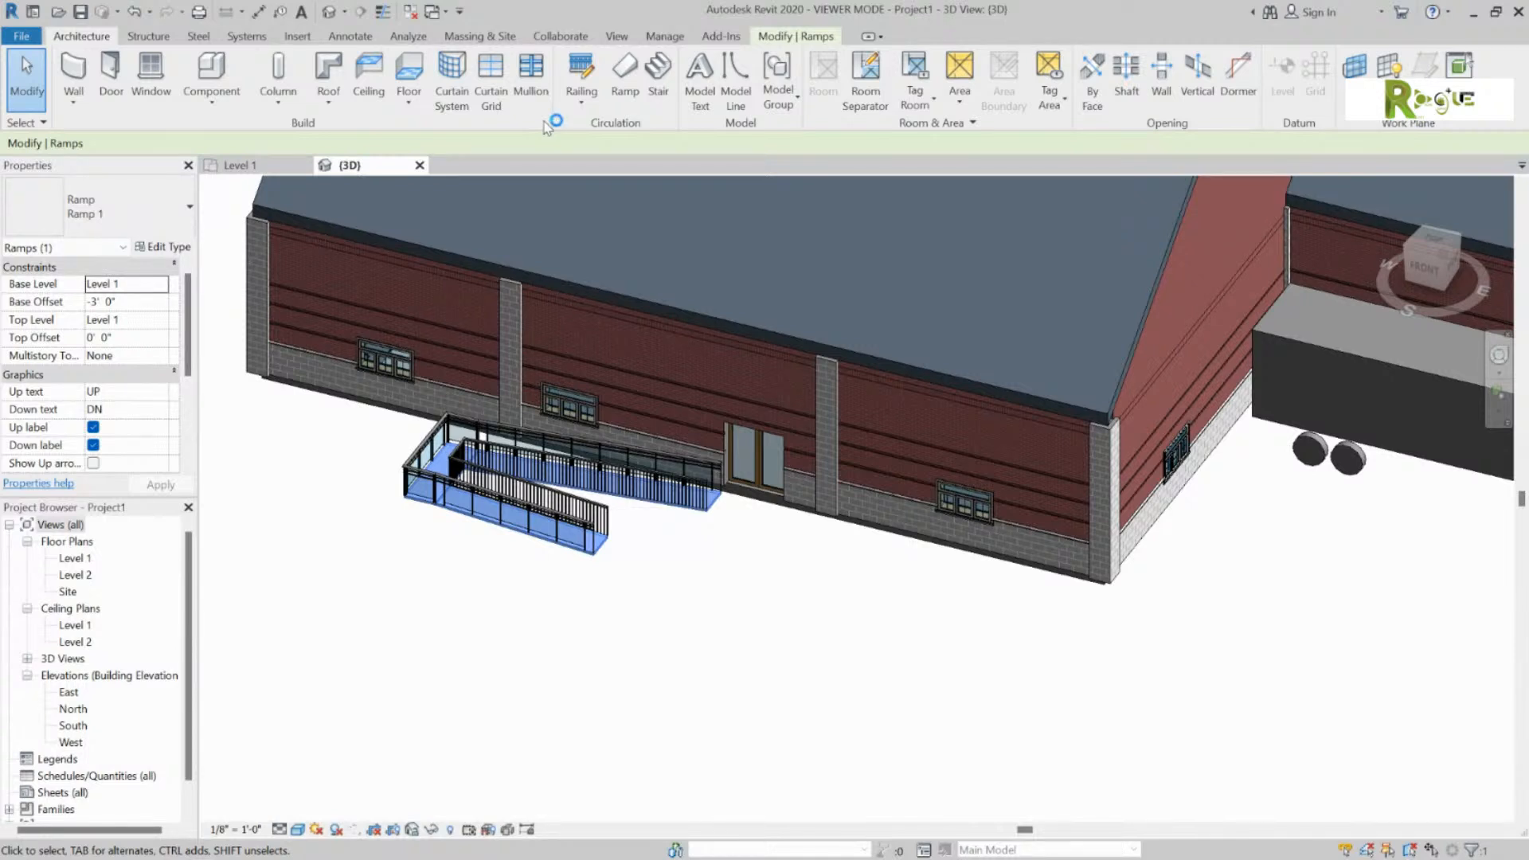
click(246, 165)
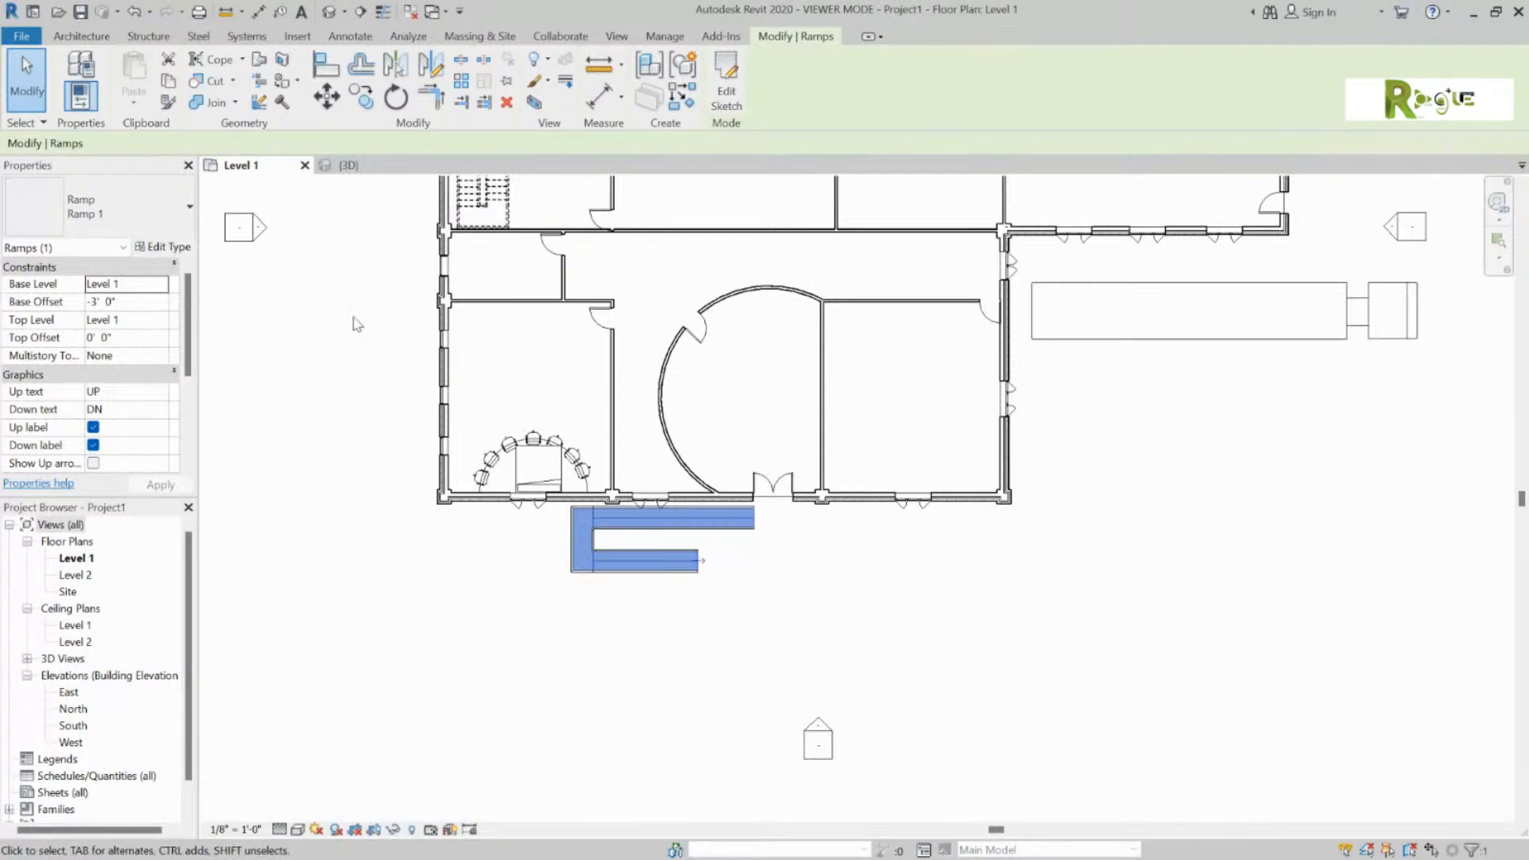
Step: Pan to show the whole Level 1 building, clear the ramp selection, and start the Room tool
middle_drag(398, 331, 341, 556)
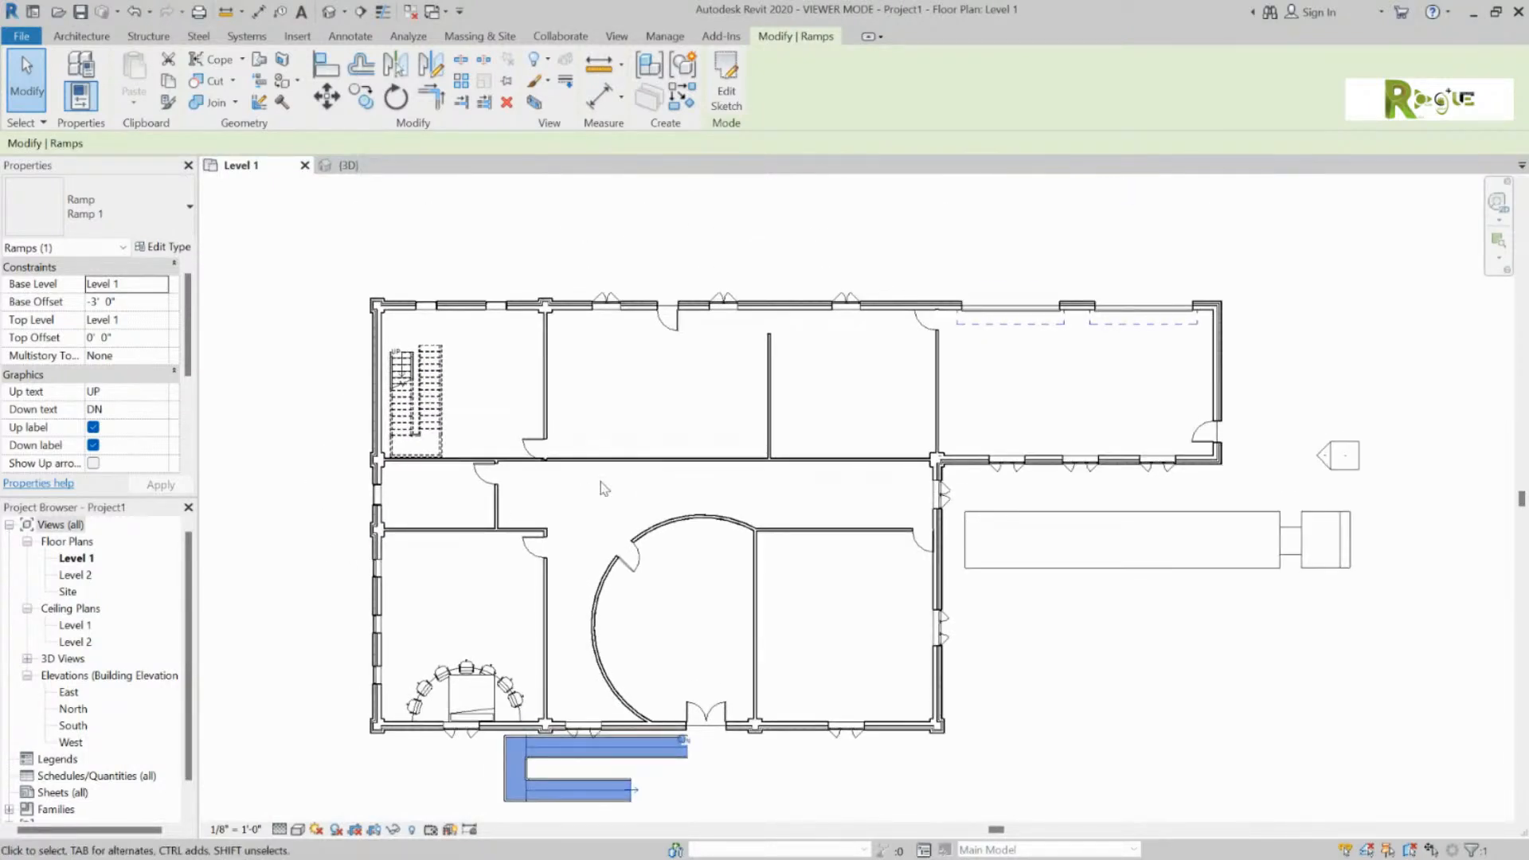
key(Escape)
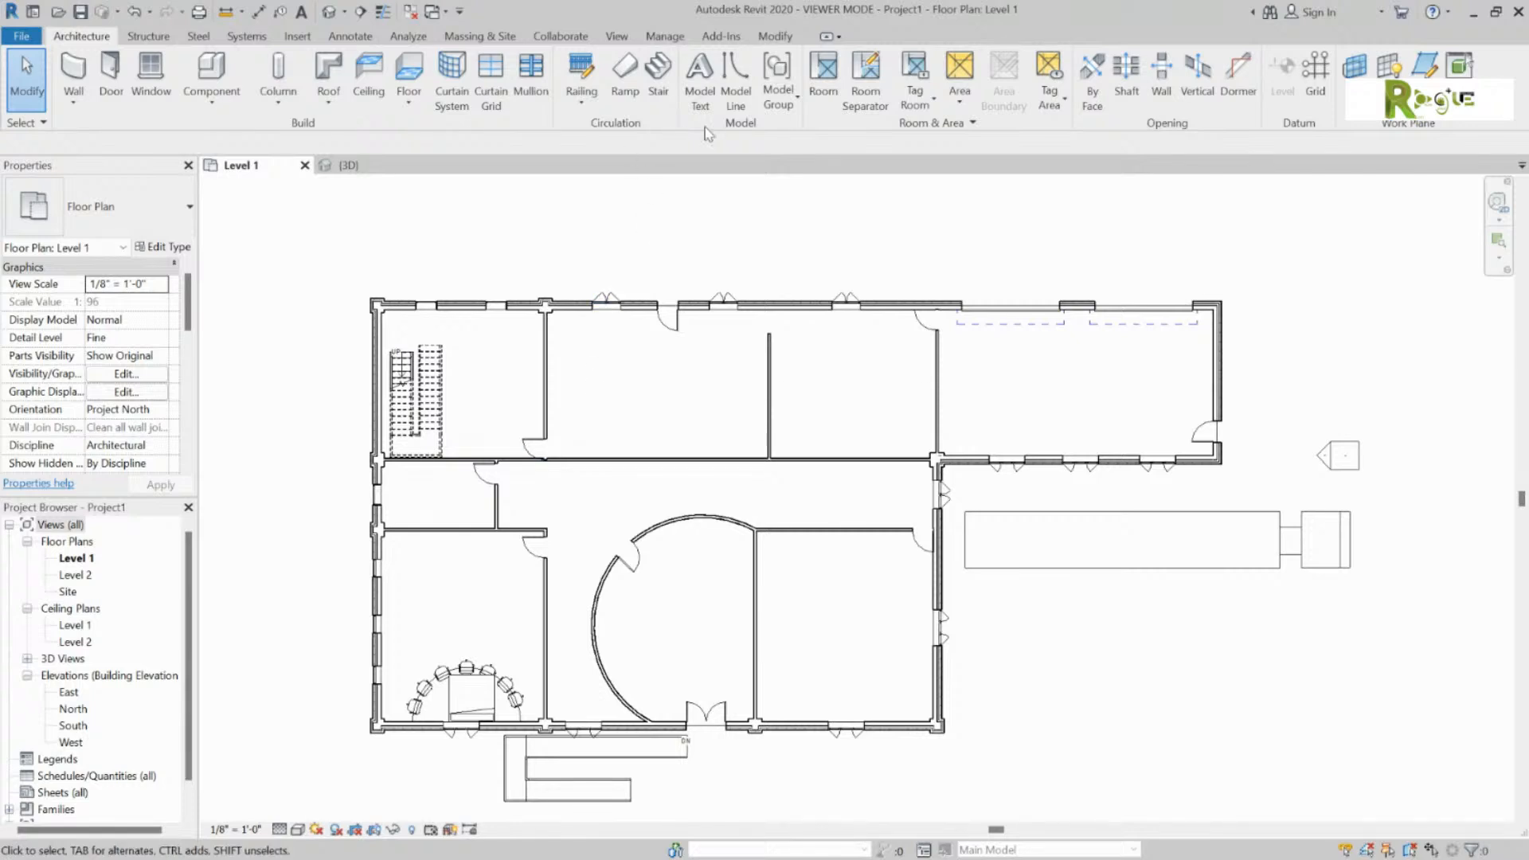
click(824, 74)
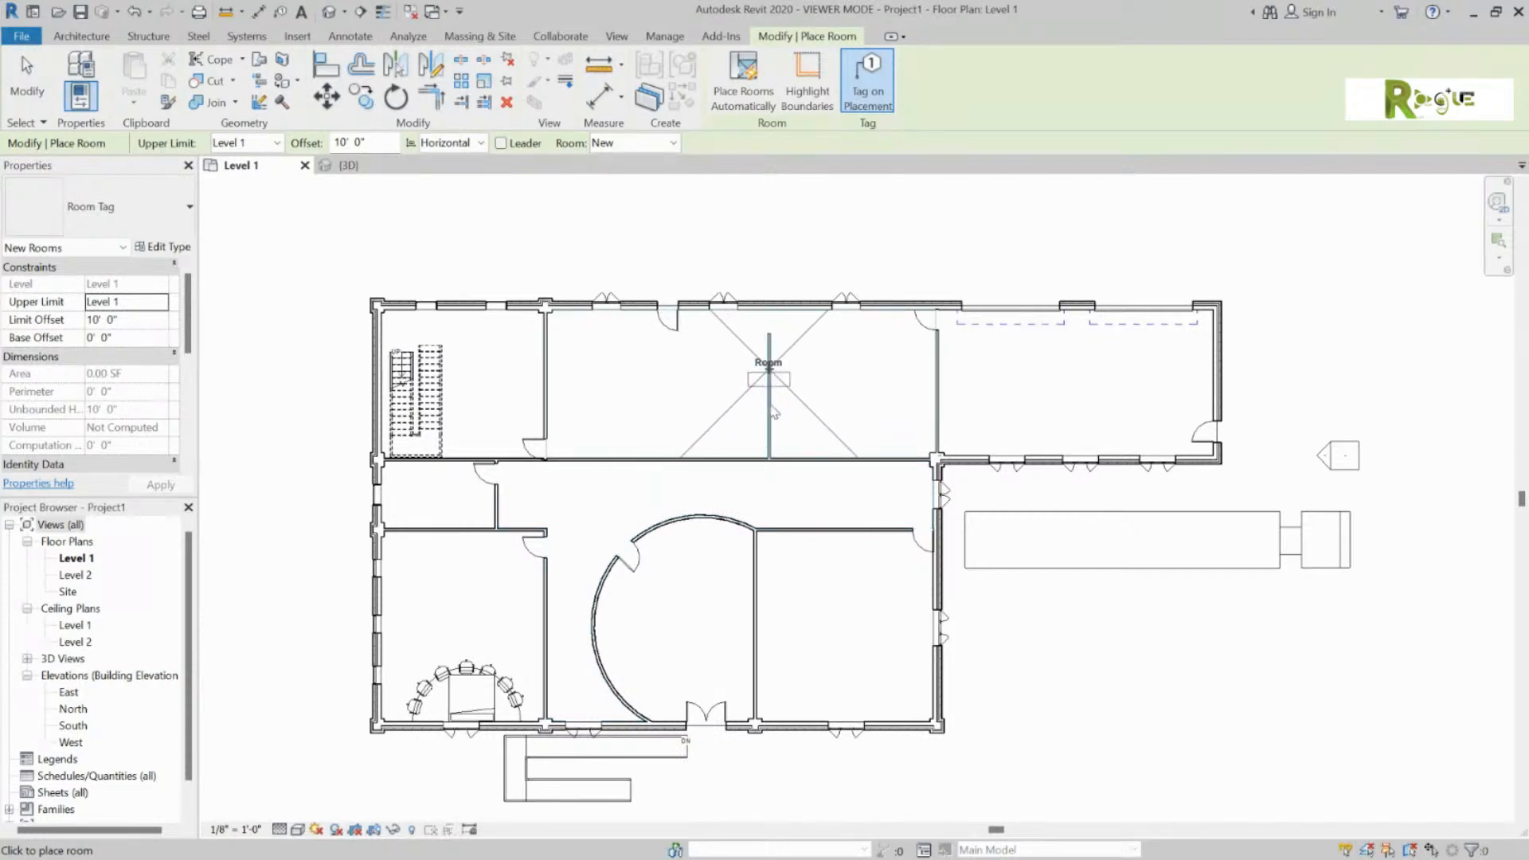
Step: Place rooms 1–8 in the corridor, lower, circular, stair, and upper spaces of Level 1
click(611, 507)
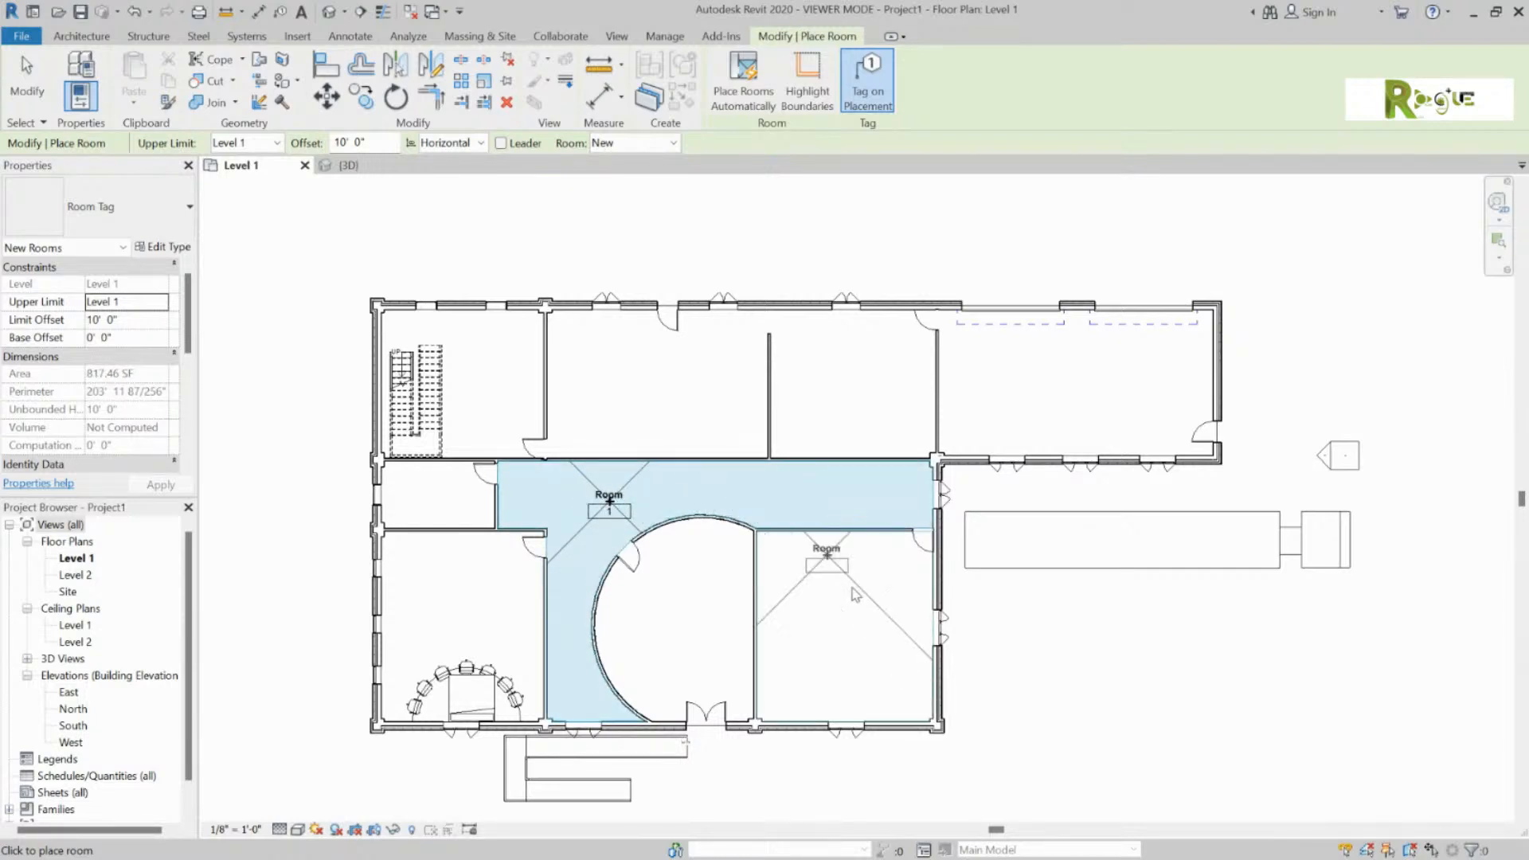
click(847, 629)
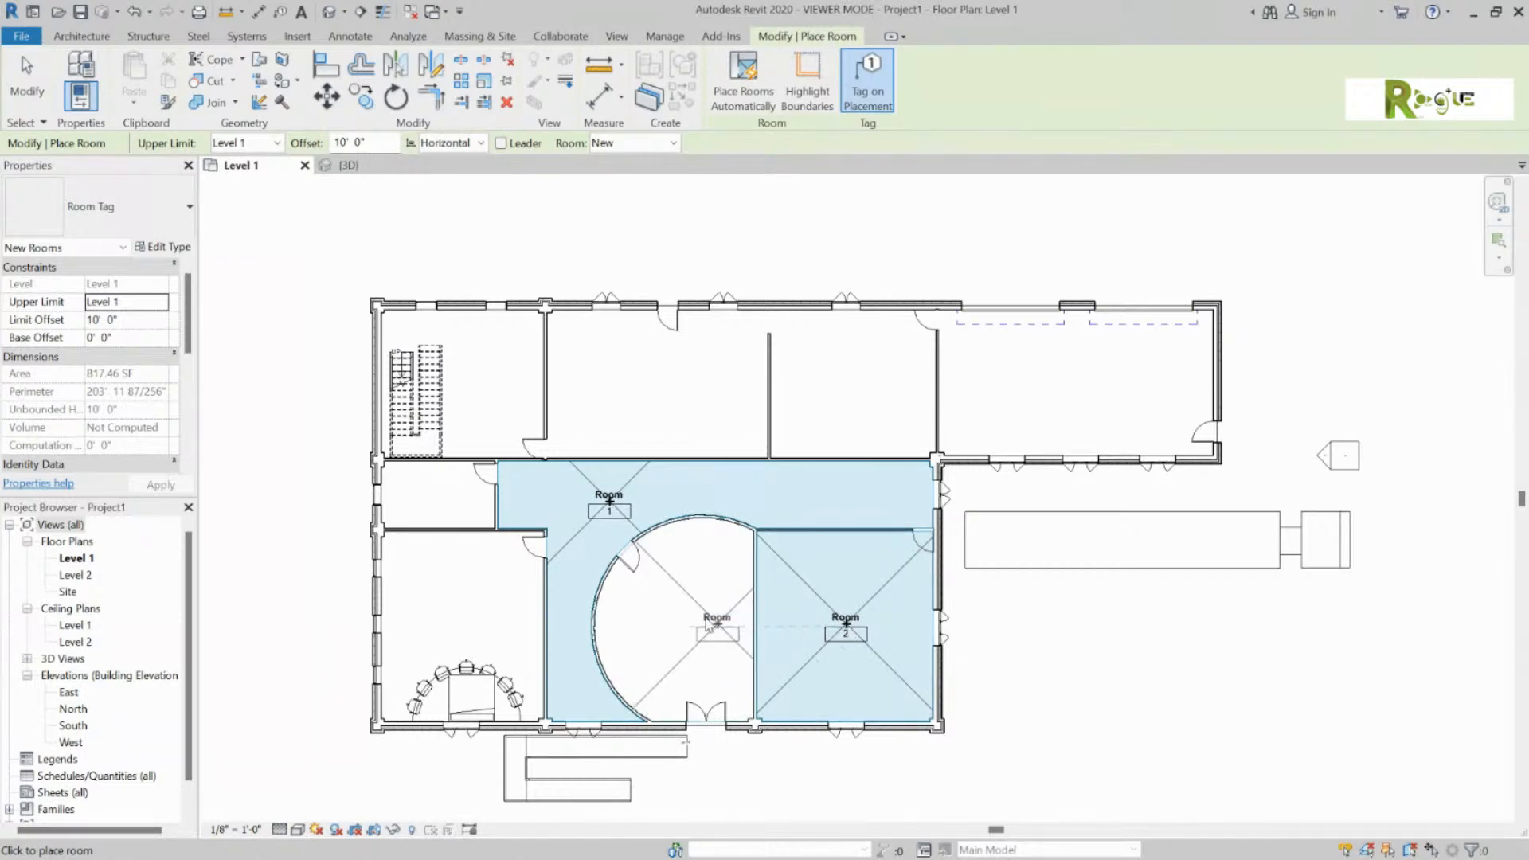
click(693, 621)
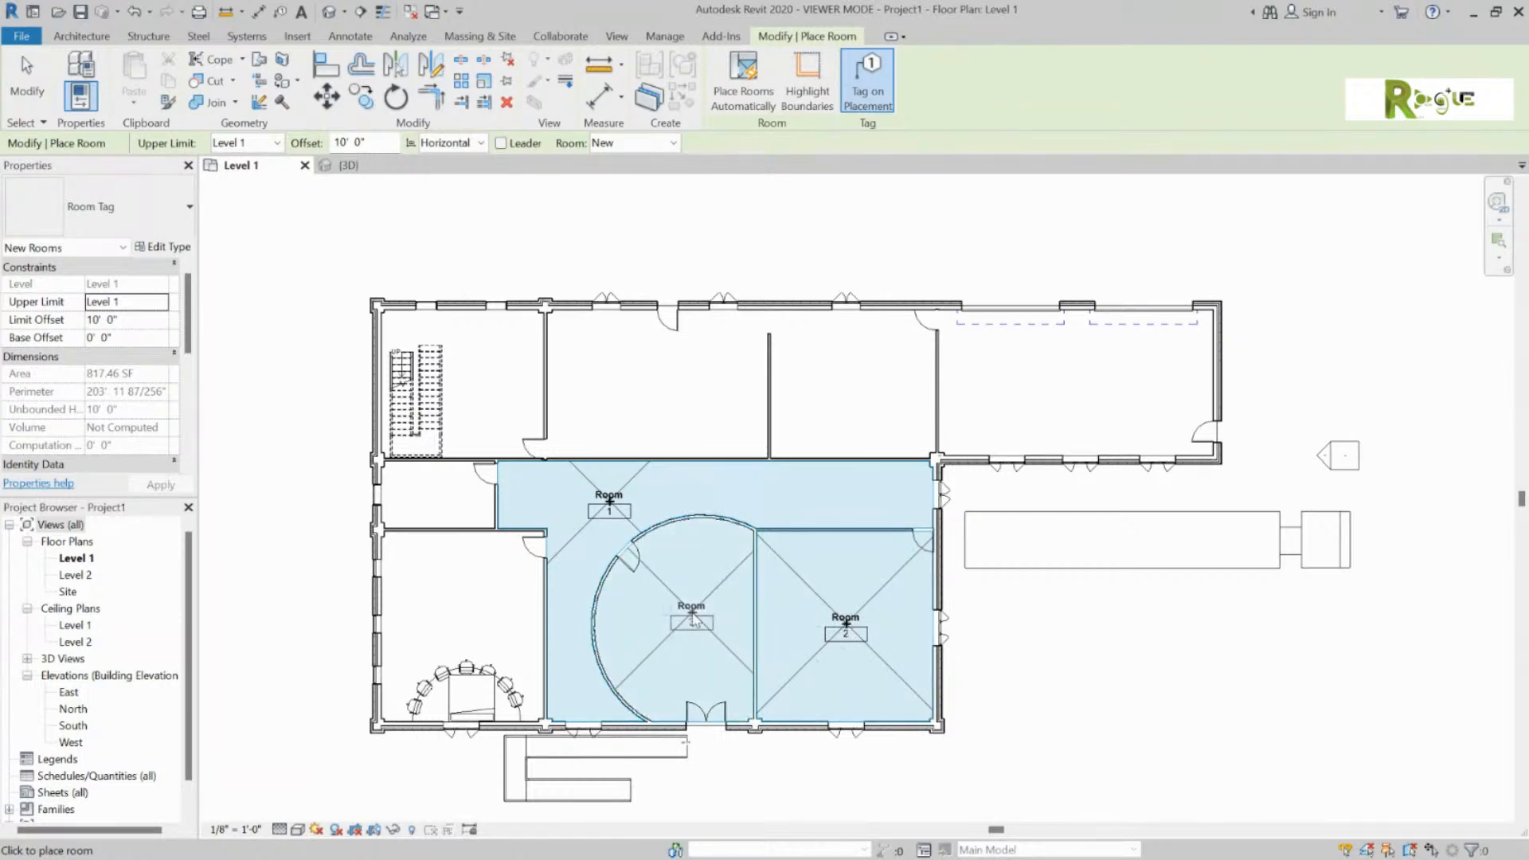
click(457, 601)
click(437, 510)
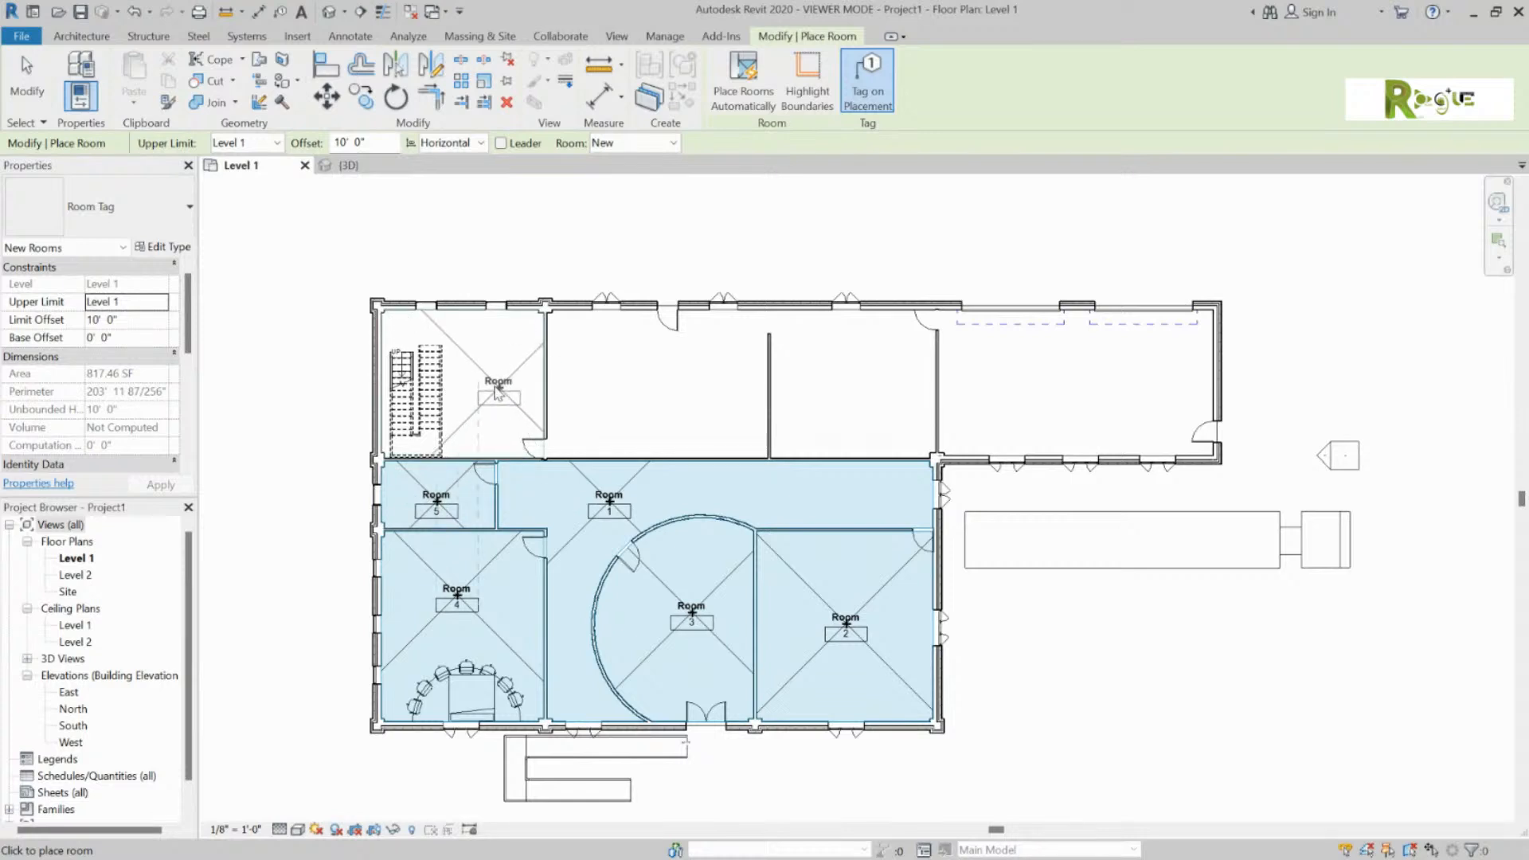
click(480, 381)
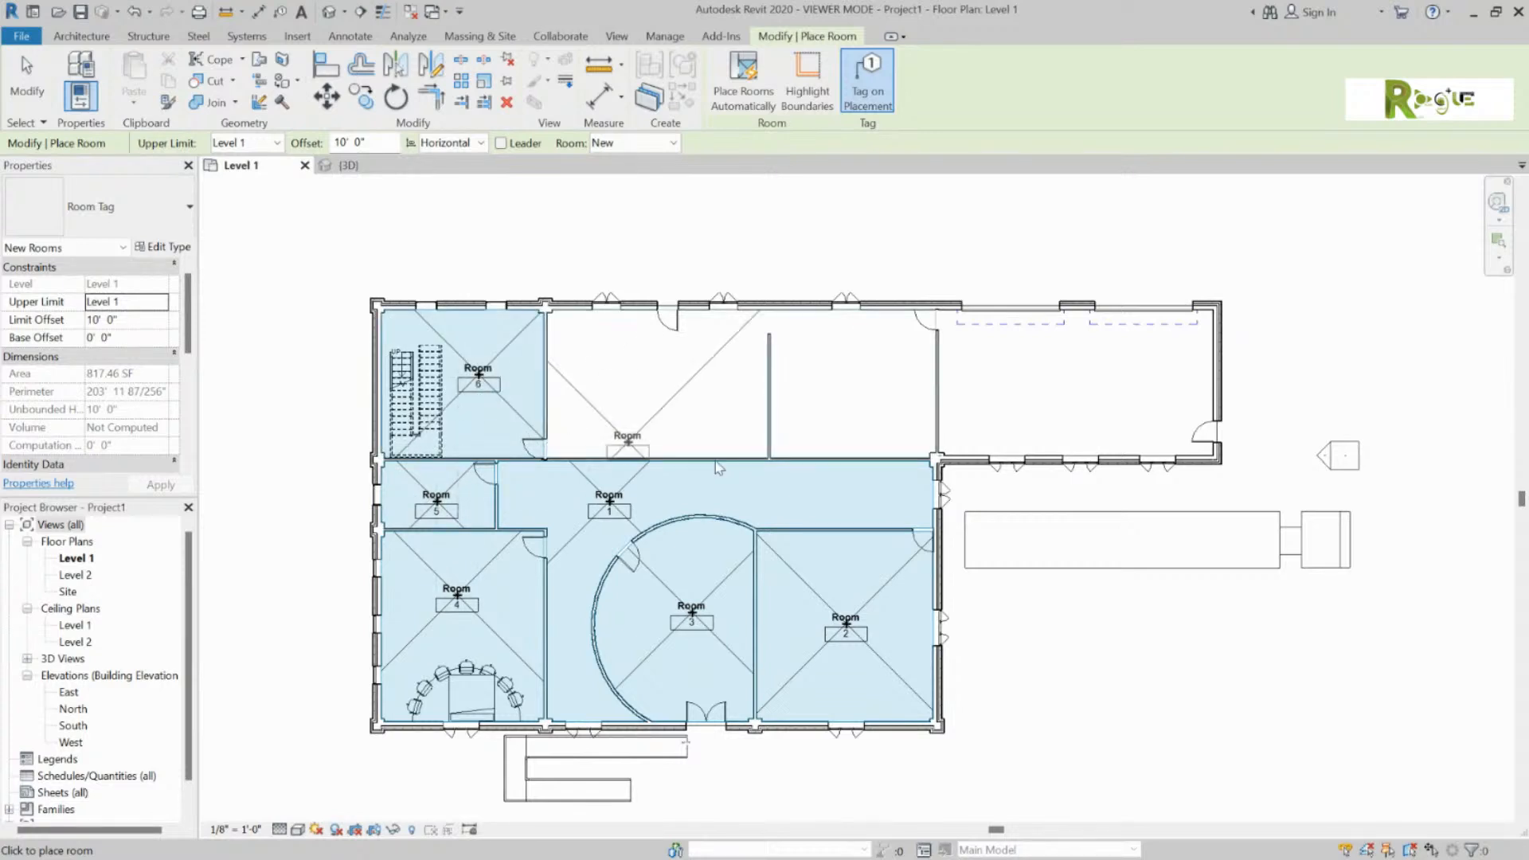
click(1087, 388)
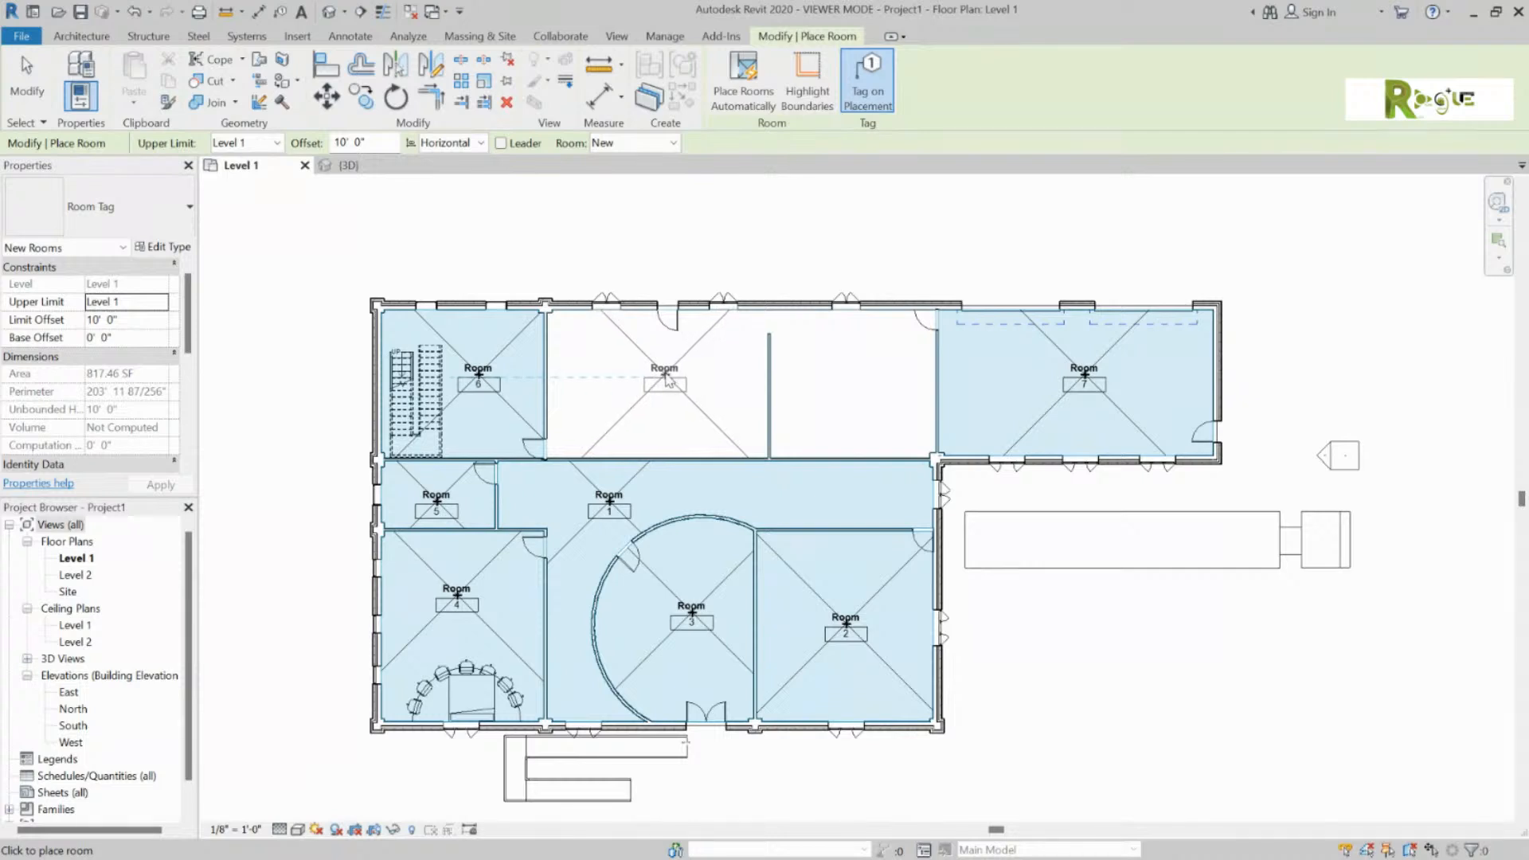
click(665, 387)
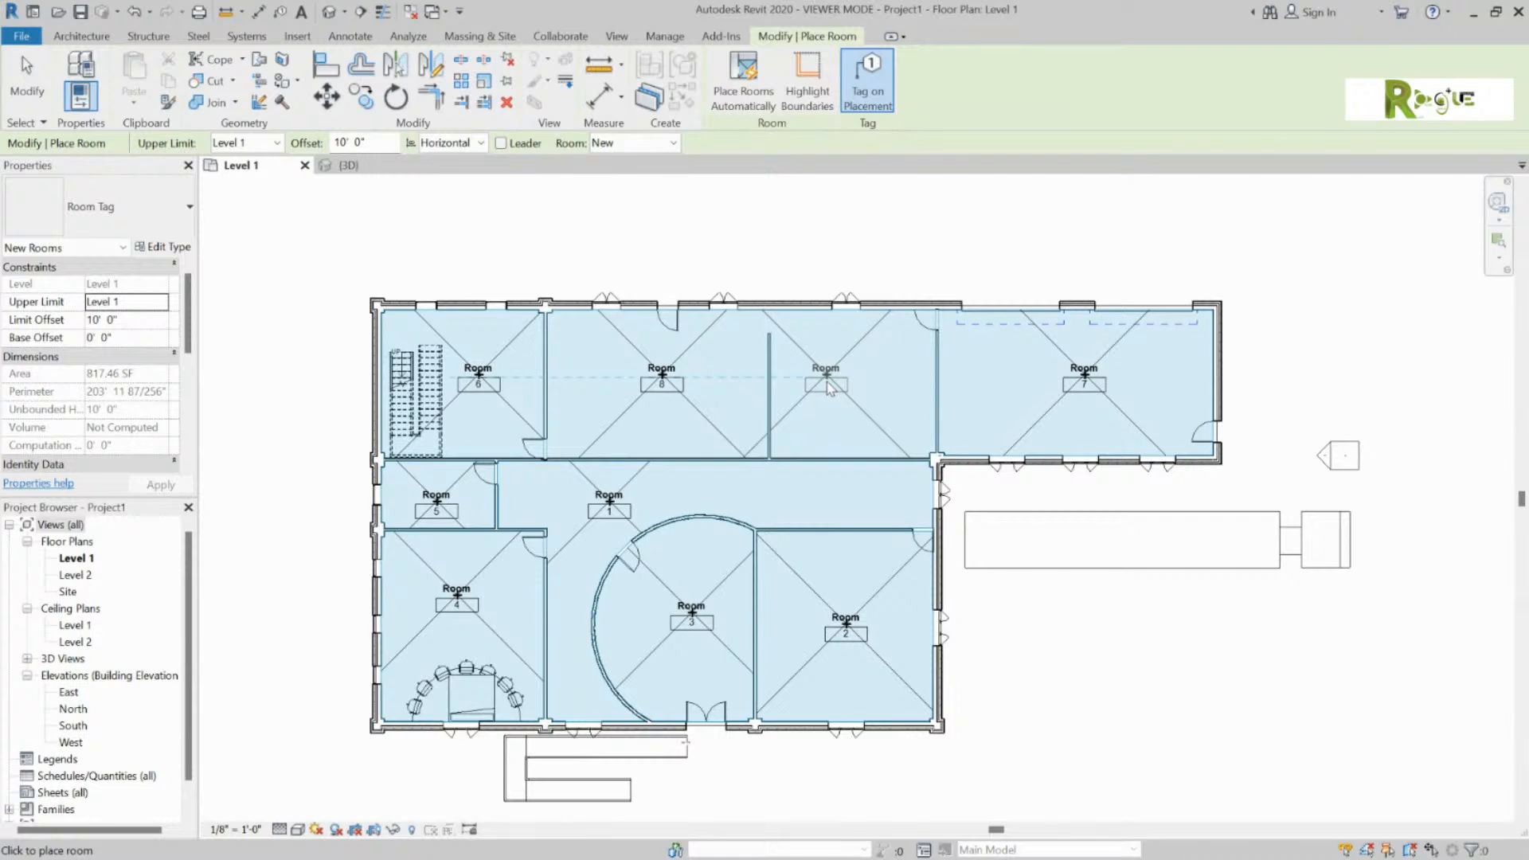
key(Escape)
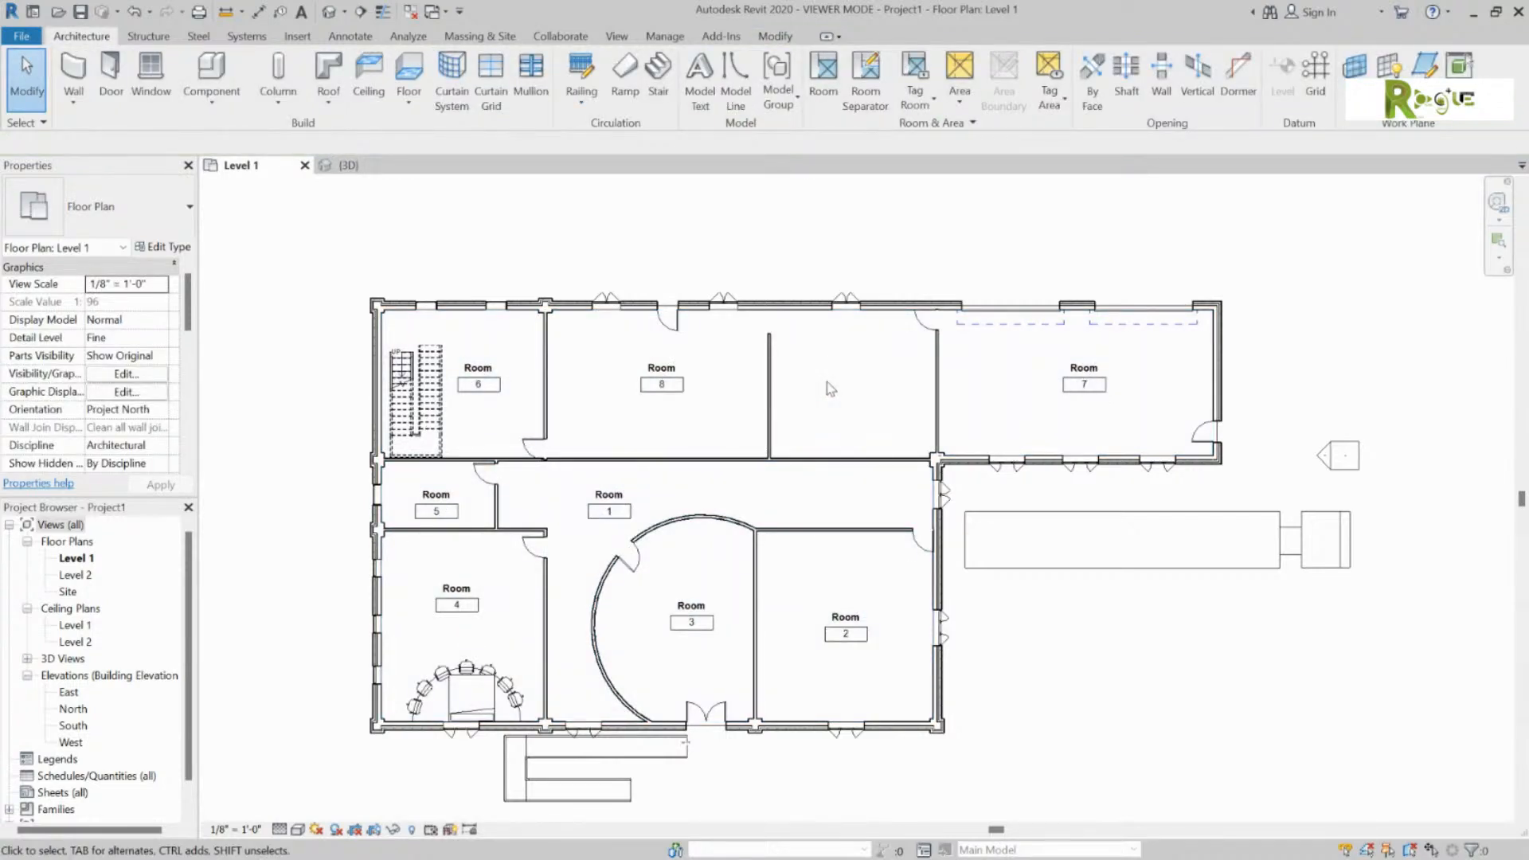
Step: Draw a room separation line from the partition's end up to the top wall
click(865, 80)
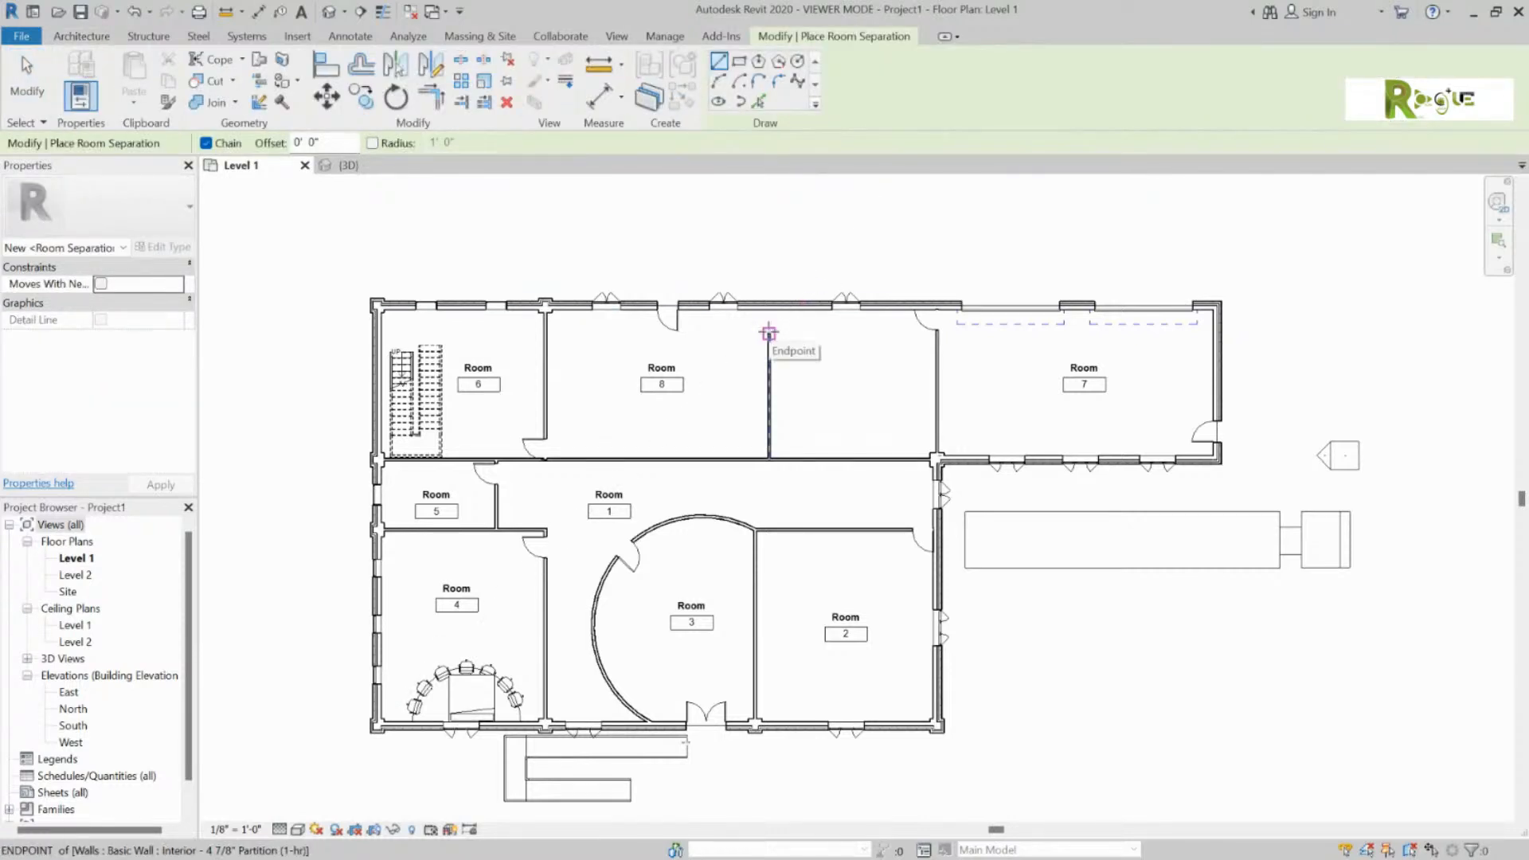
click(769, 334)
click(769, 305)
key(Escape)
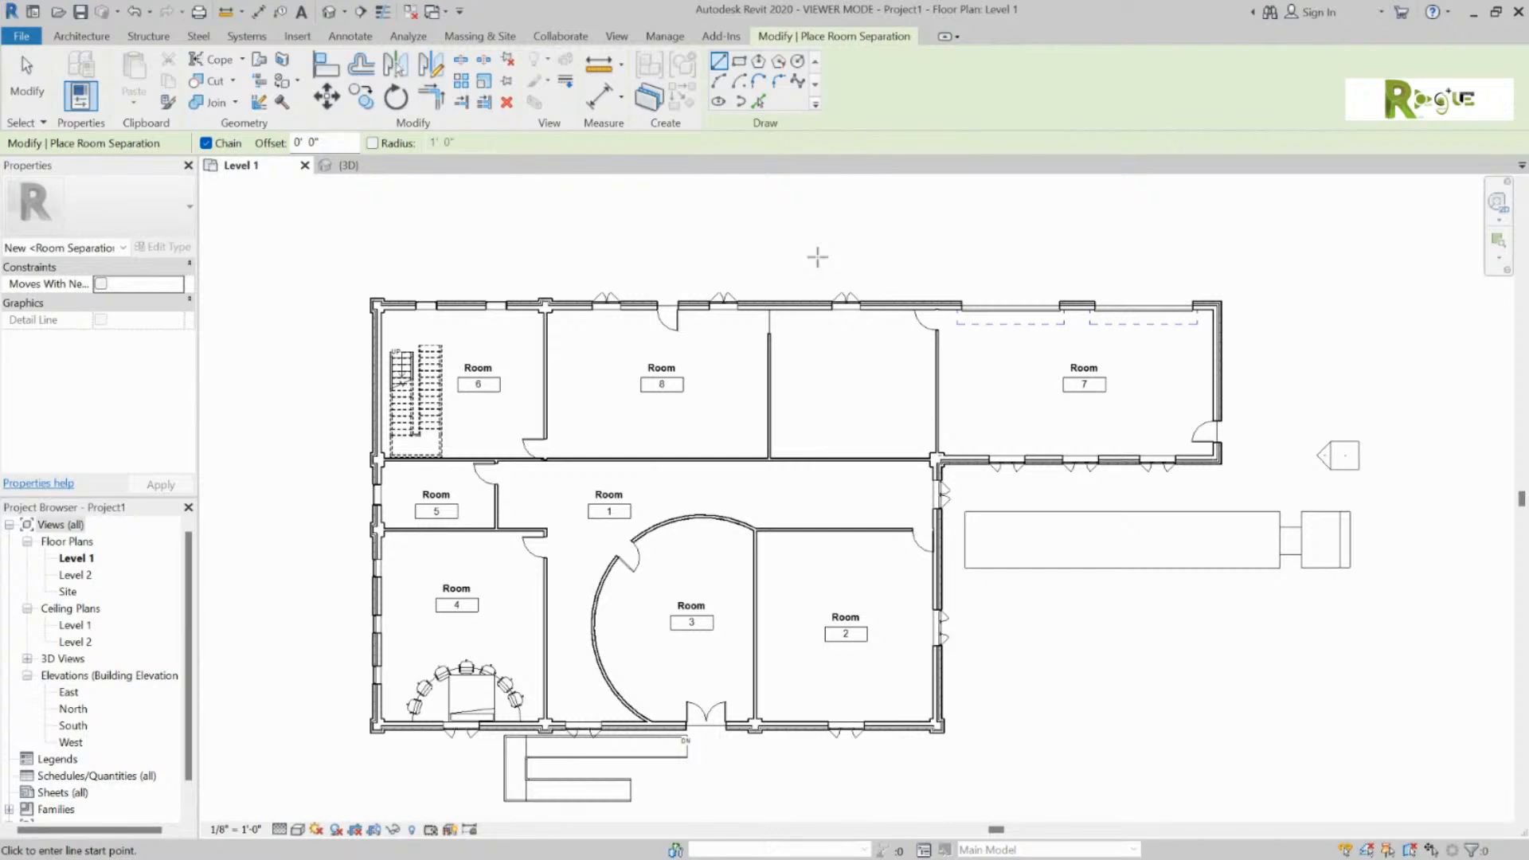
key(Escape)
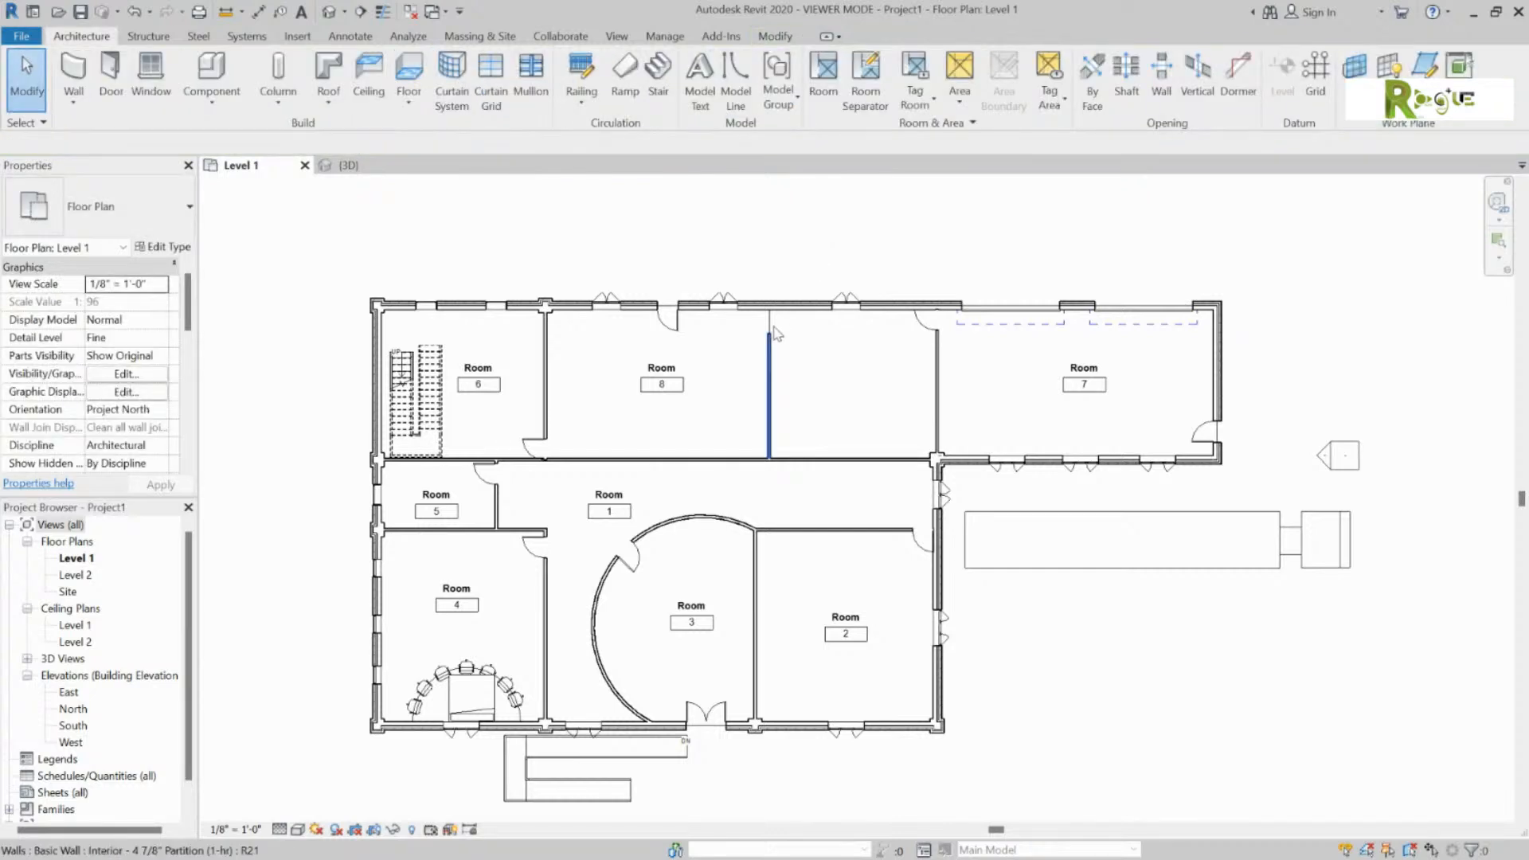
Step: Place room 9 with the Room tool and bring the whole floor plan into view
scroll(776, 329, up, 3)
scroll(779, 329, up, 5)
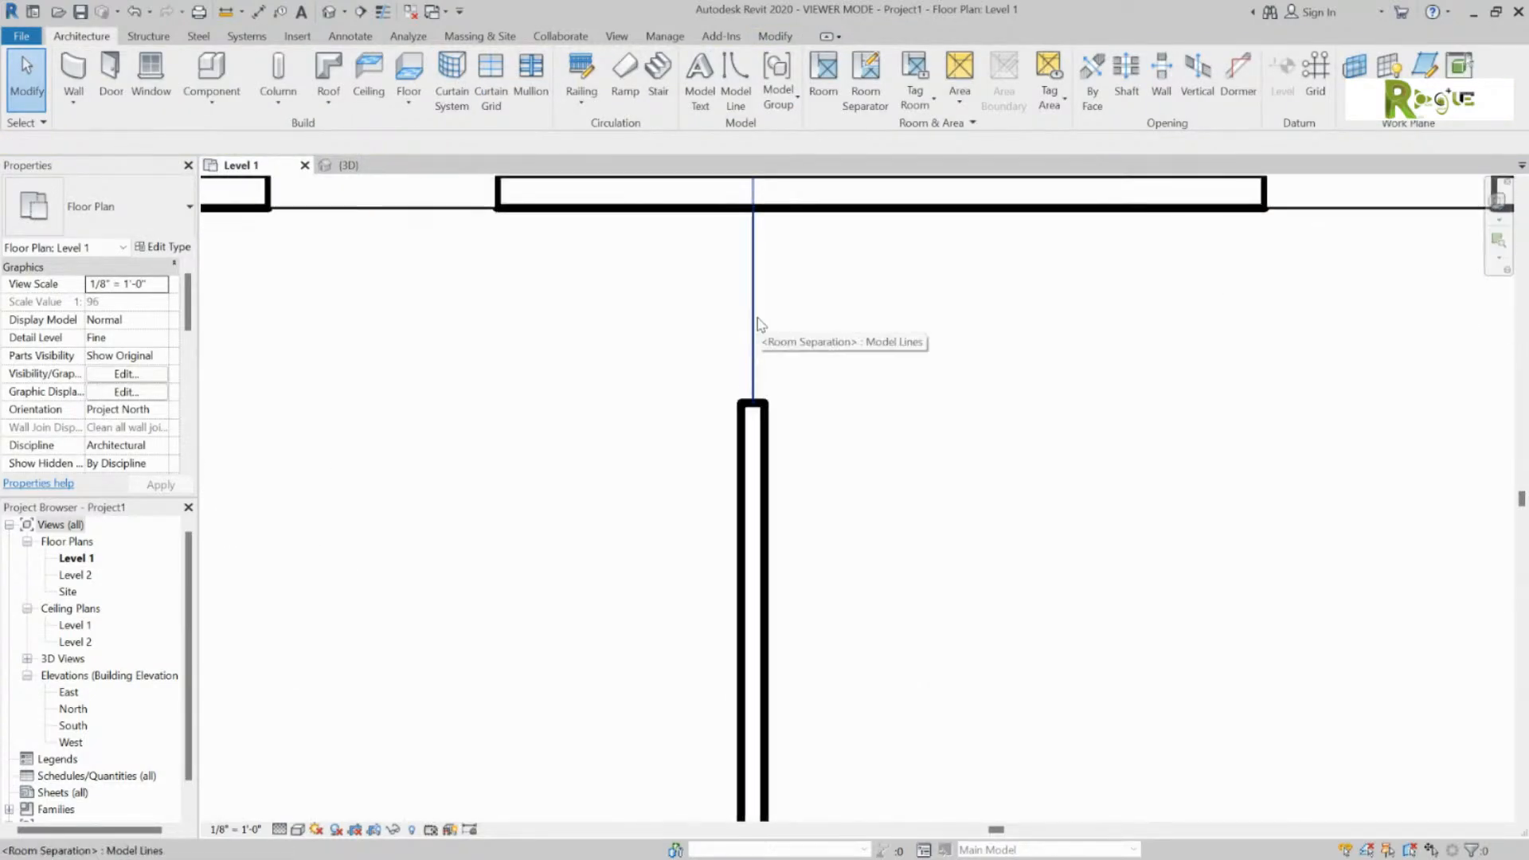
scroll(849, 322, down, 3)
scroll(765, 438, down, 3)
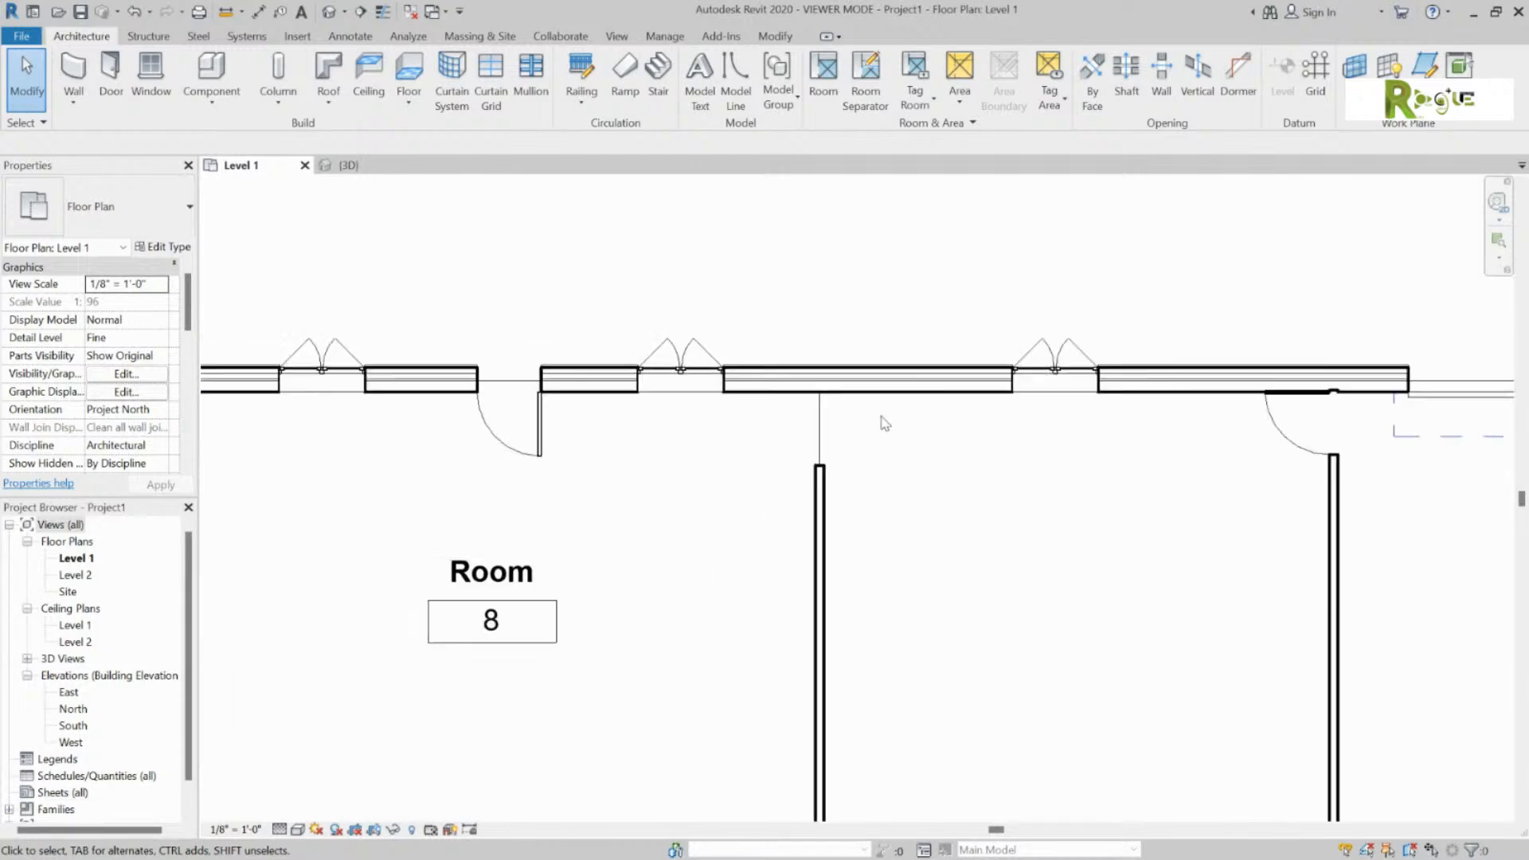
click(823, 79)
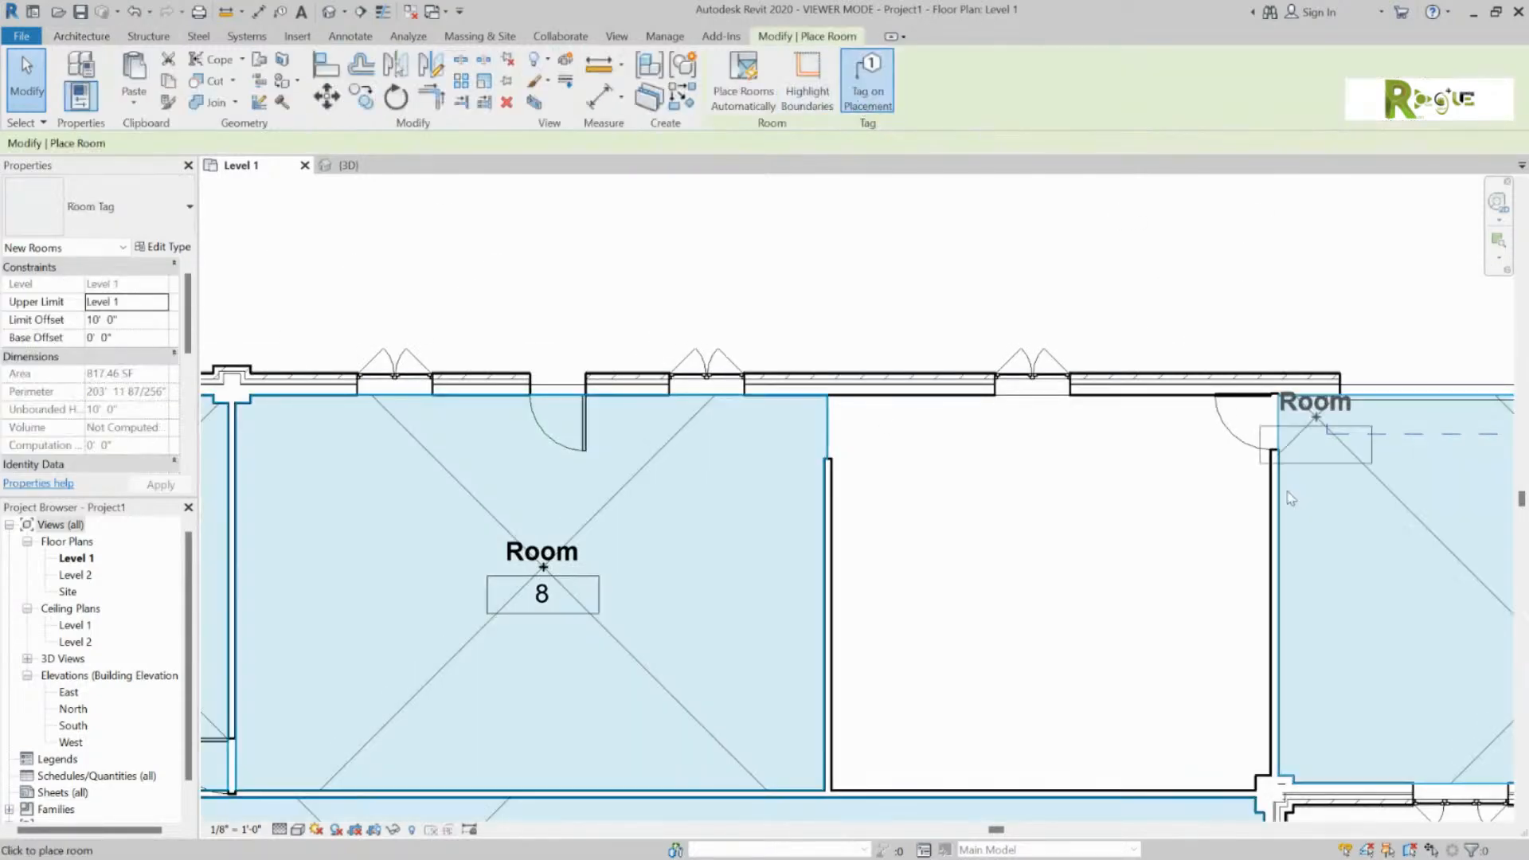
click(1065, 569)
key(Escape)
key(Escape)
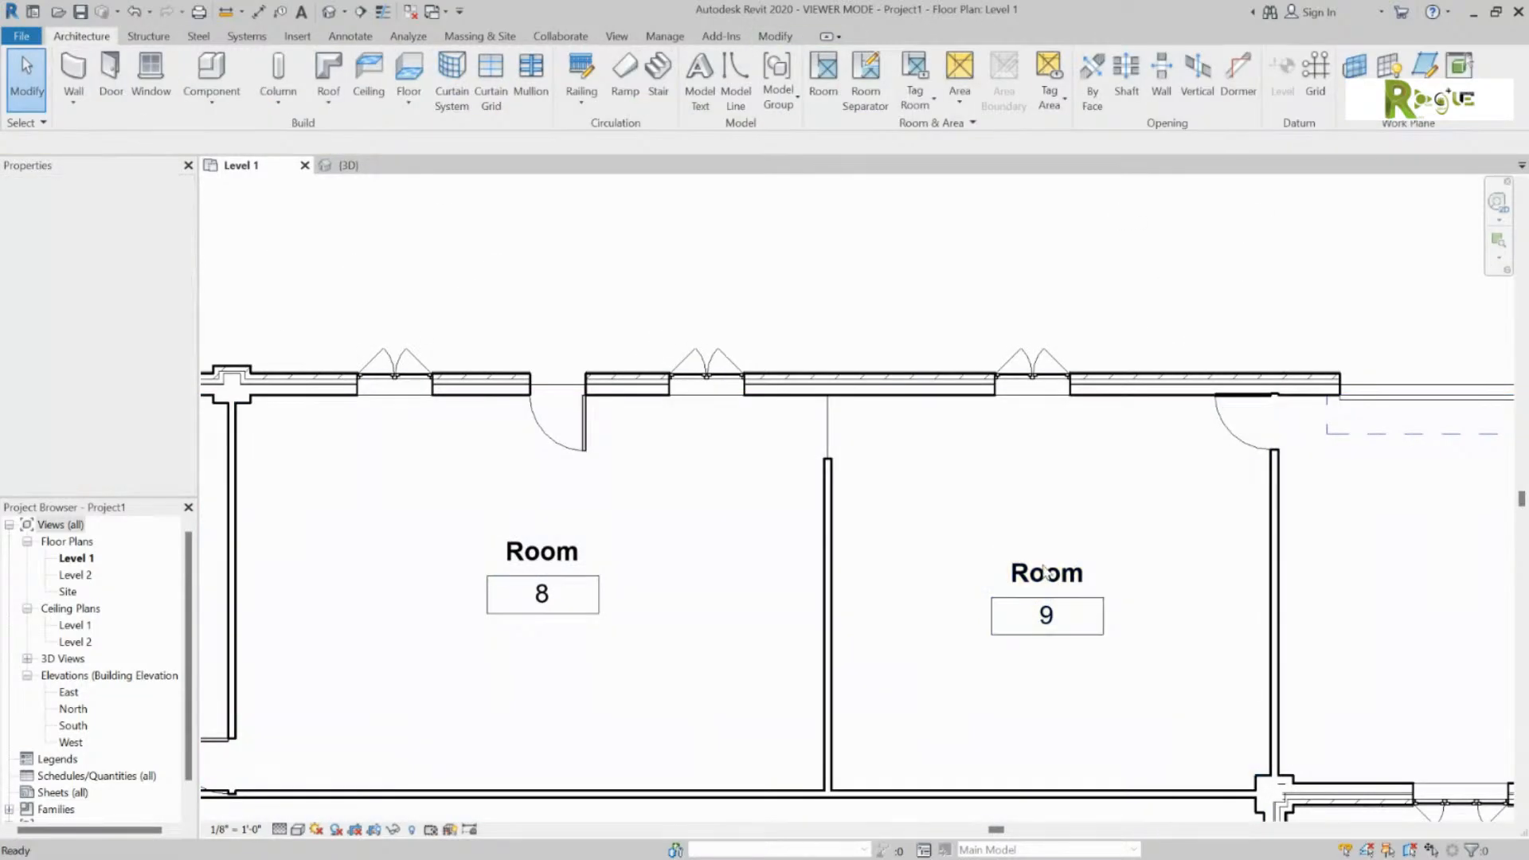
scroll(1056, 549, down, 2)
scroll(1055, 547, down, 1)
middle_drag(1107, 660, 942, 426)
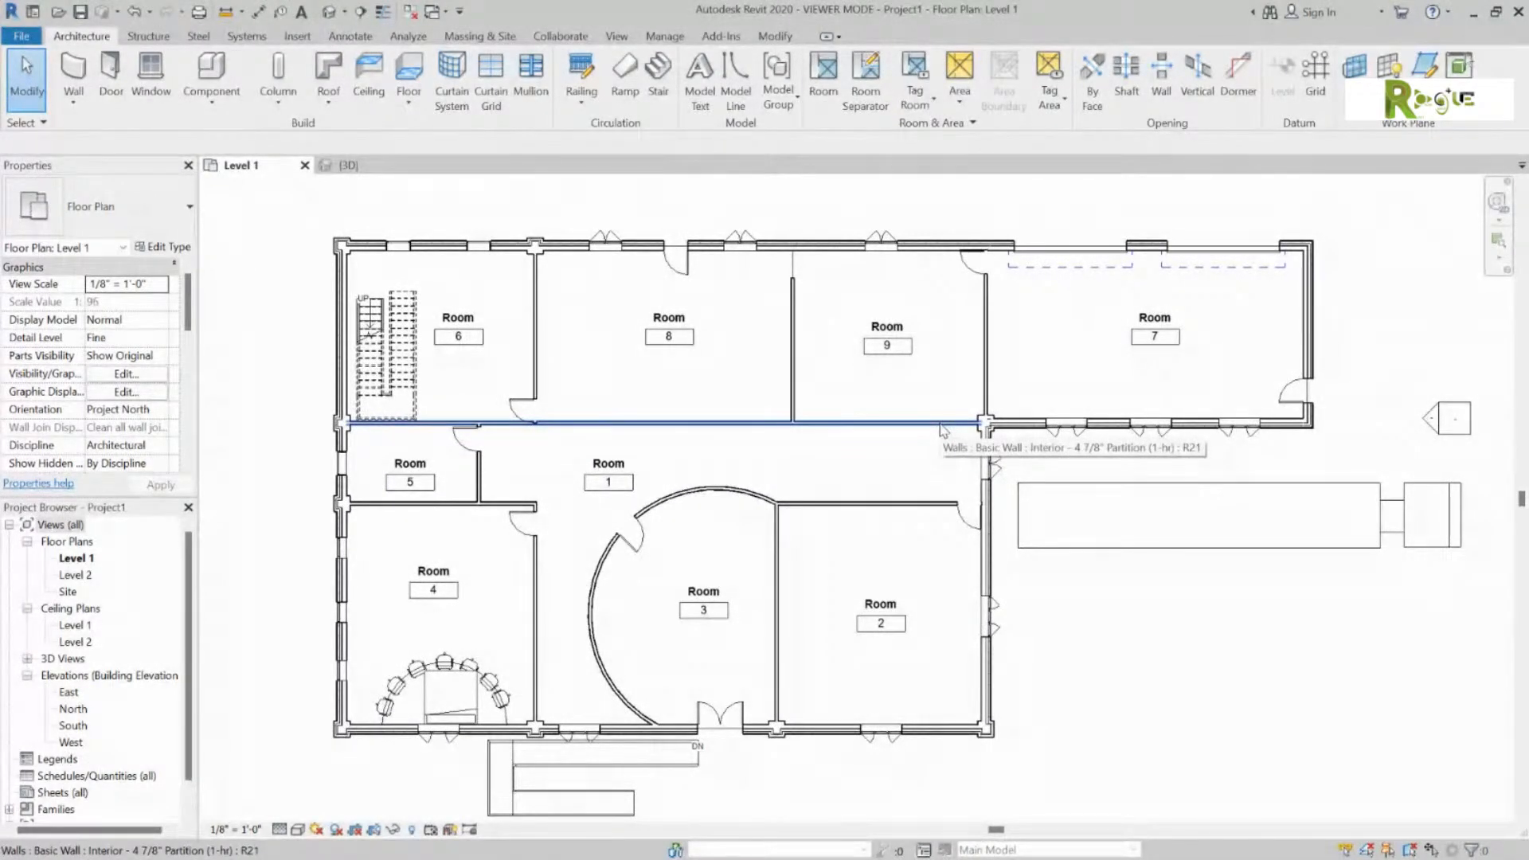
Step: Rename room 7 to Garage and room 9 to Kitchen
click(1158, 320)
click(1154, 317)
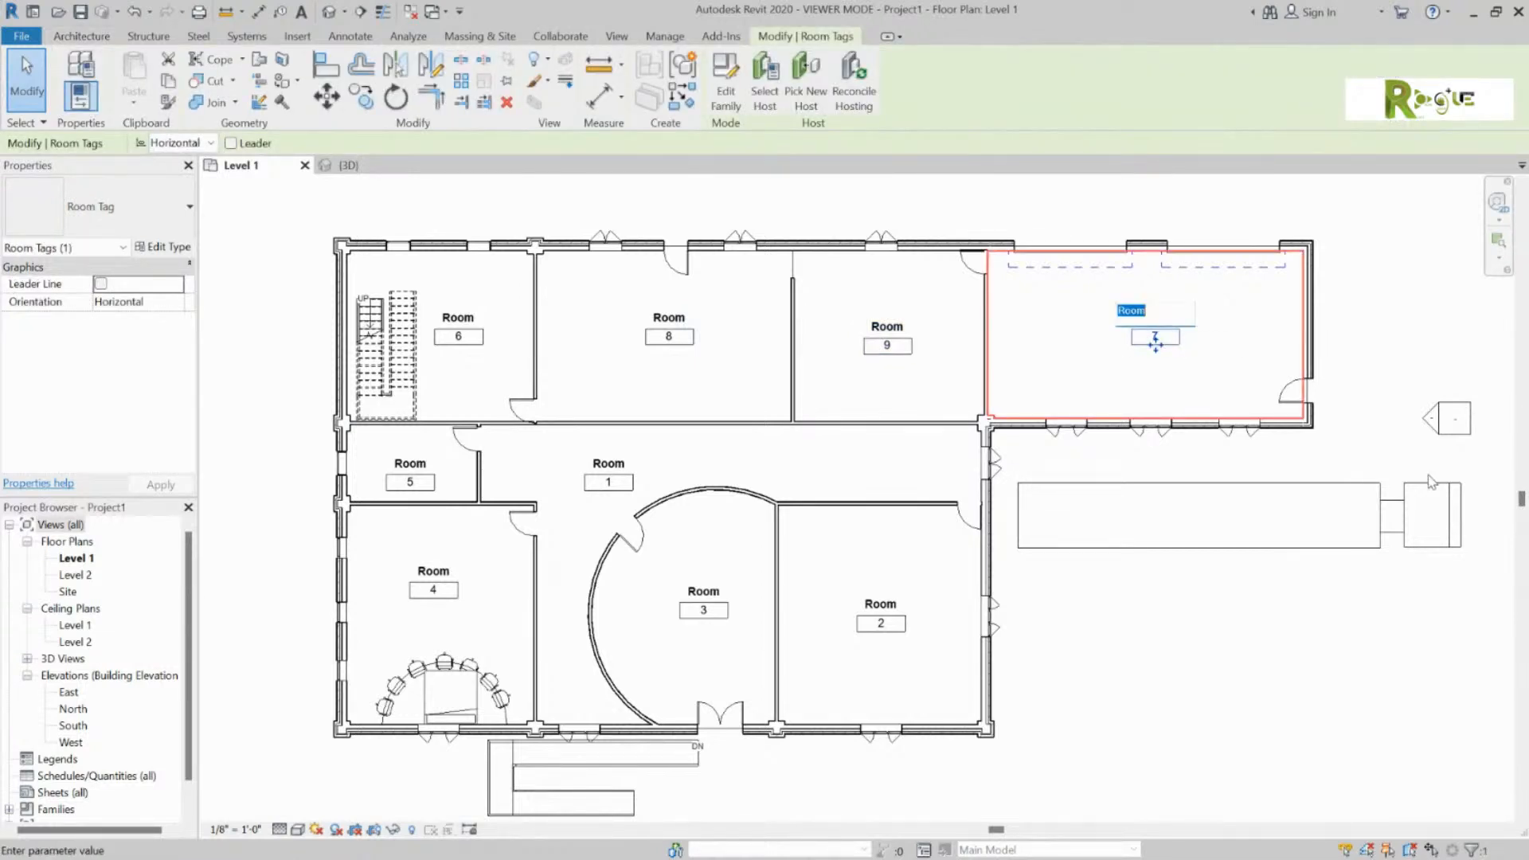
text(Garage)
key(Return)
click(1400, 347)
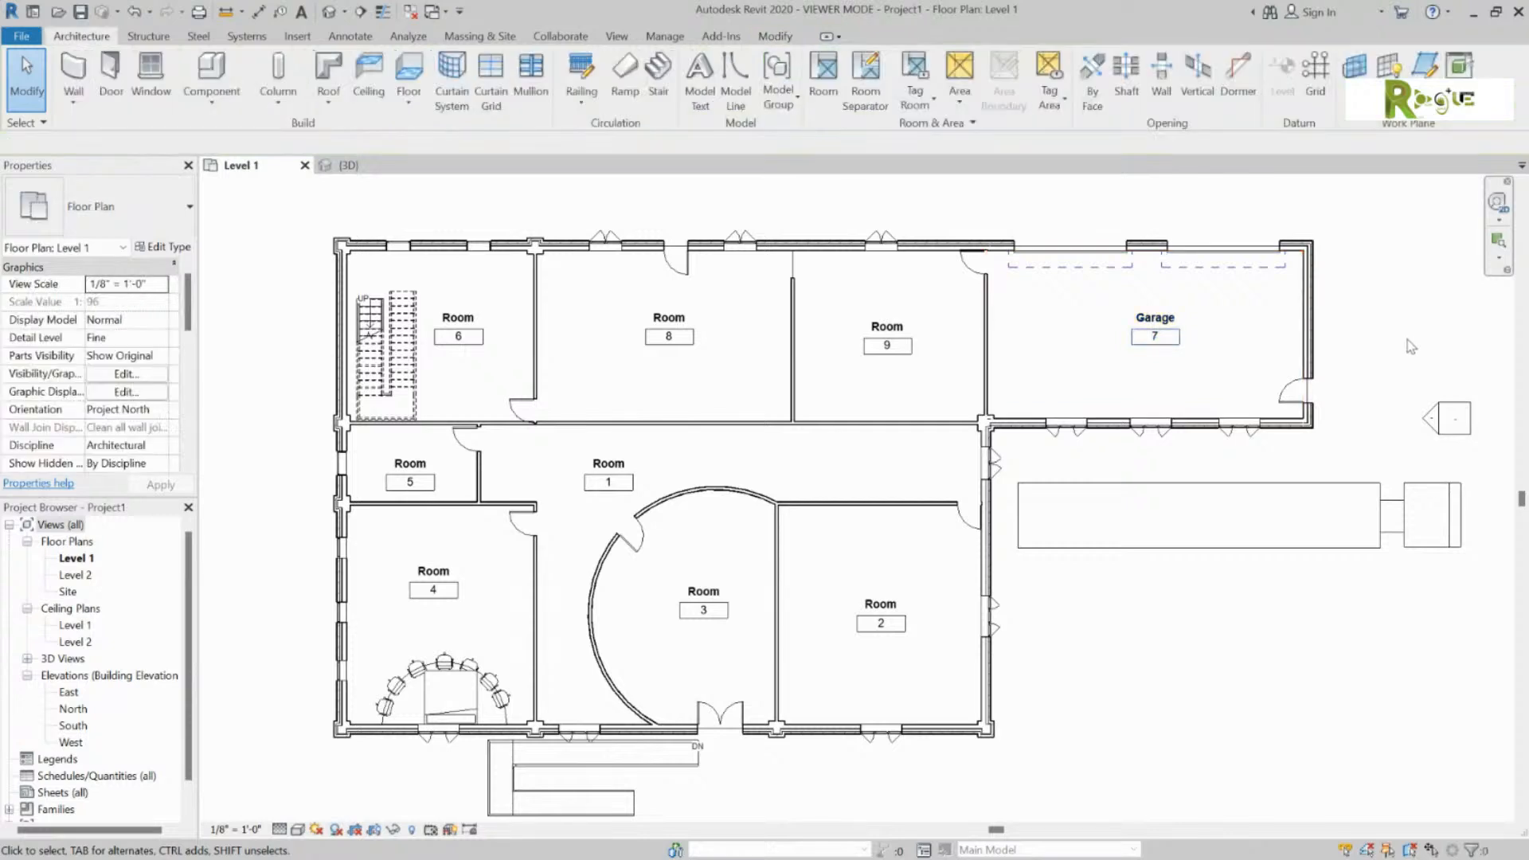
click(895, 328)
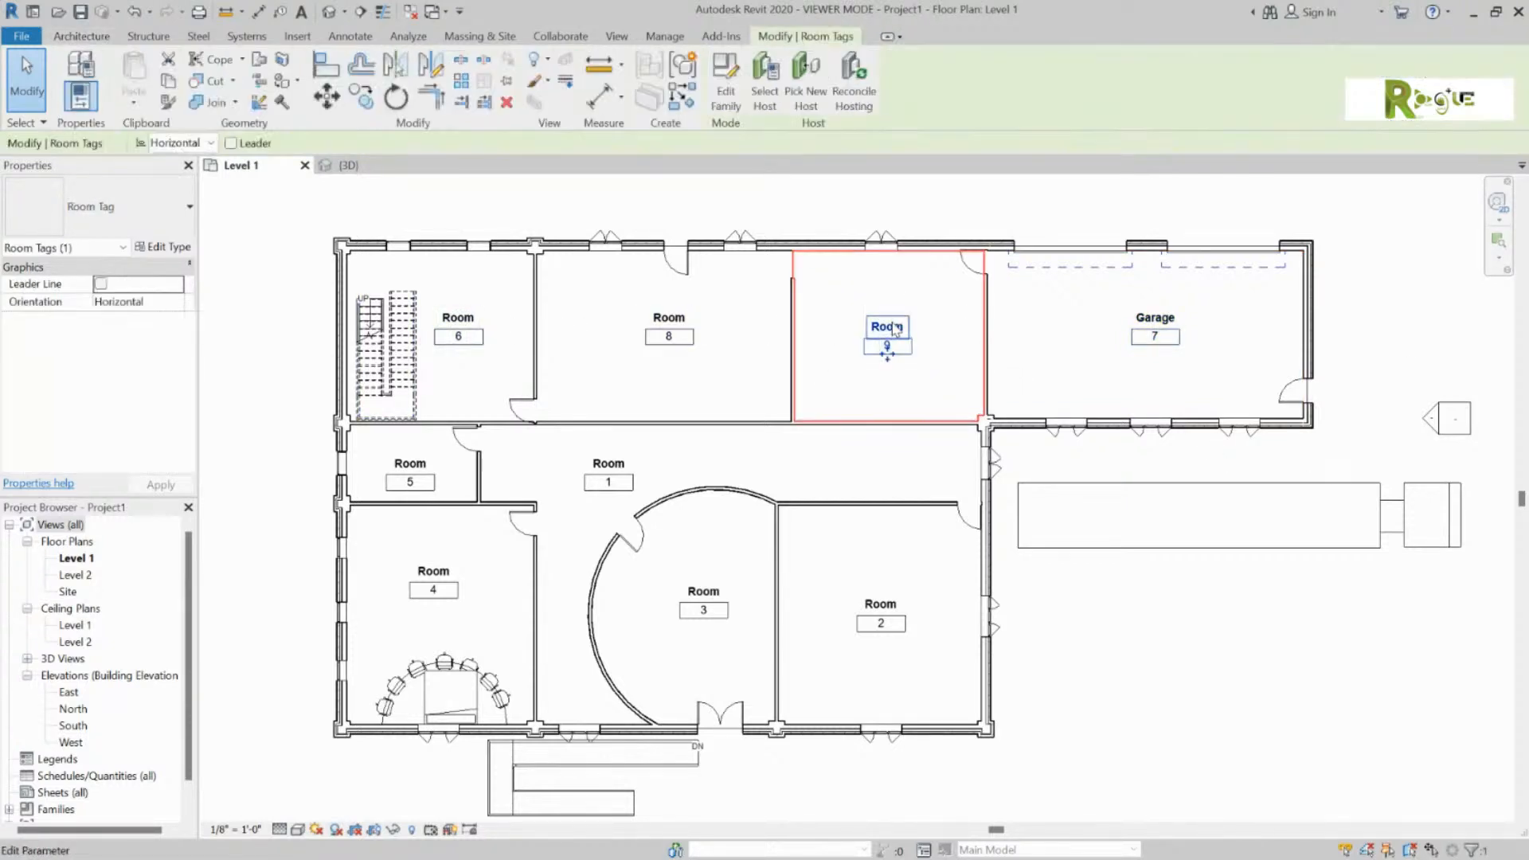
click(885, 326)
text(Kitchen)
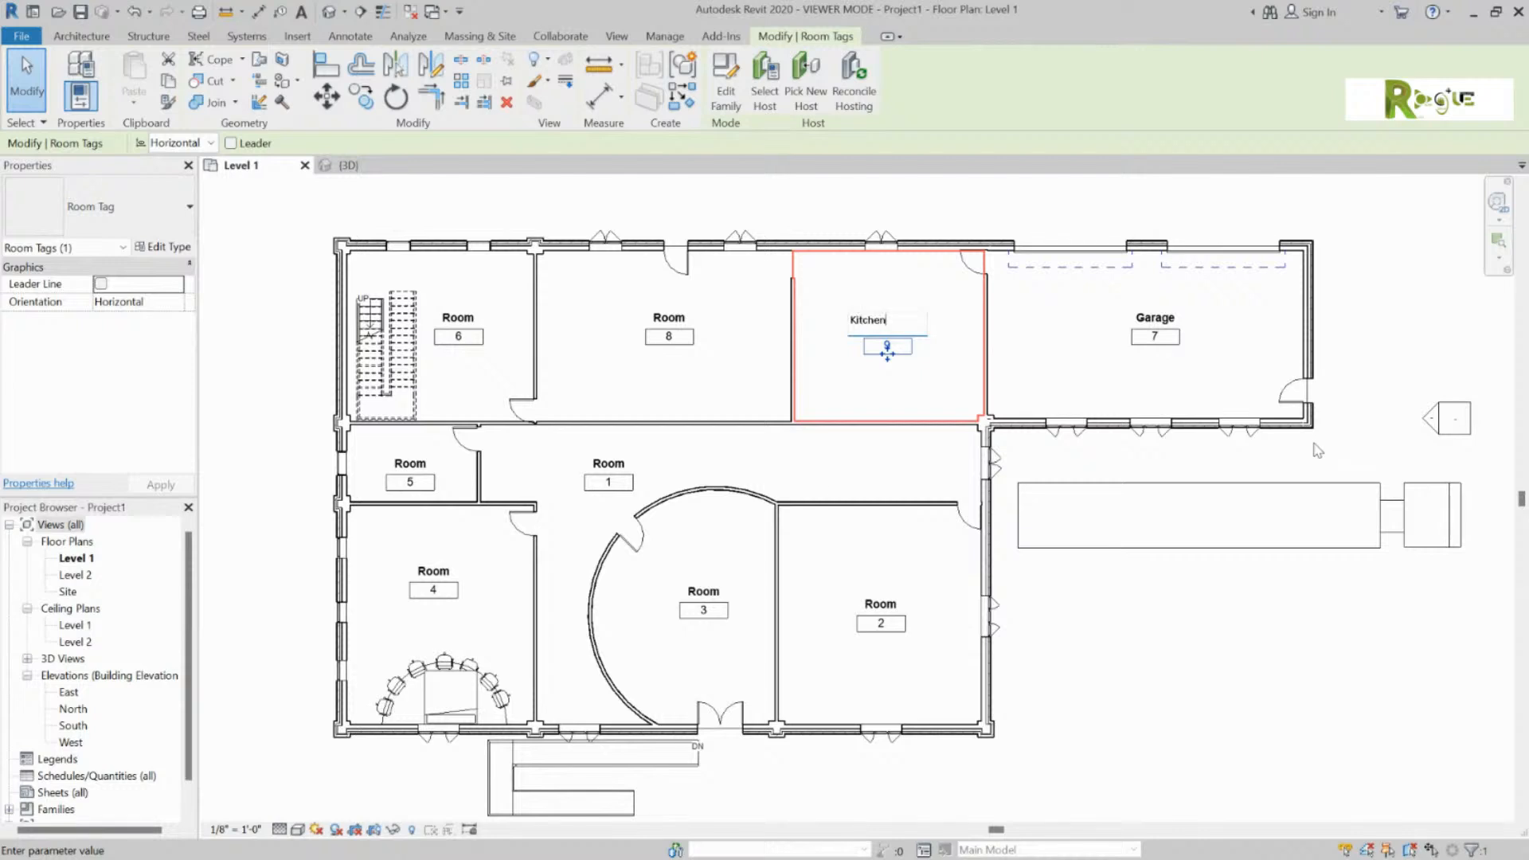
click(1208, 762)
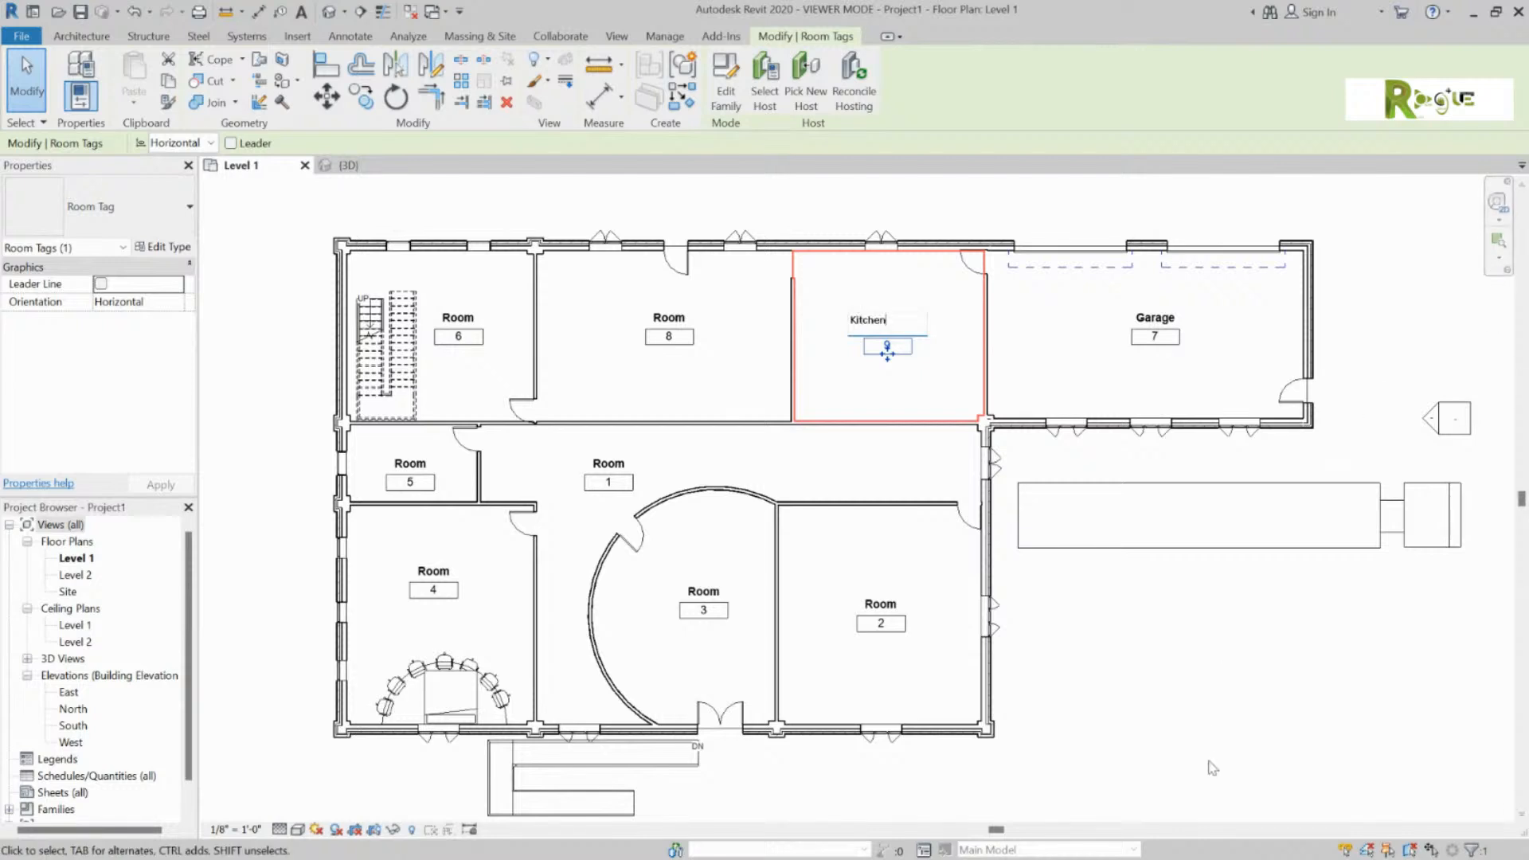
click(1240, 704)
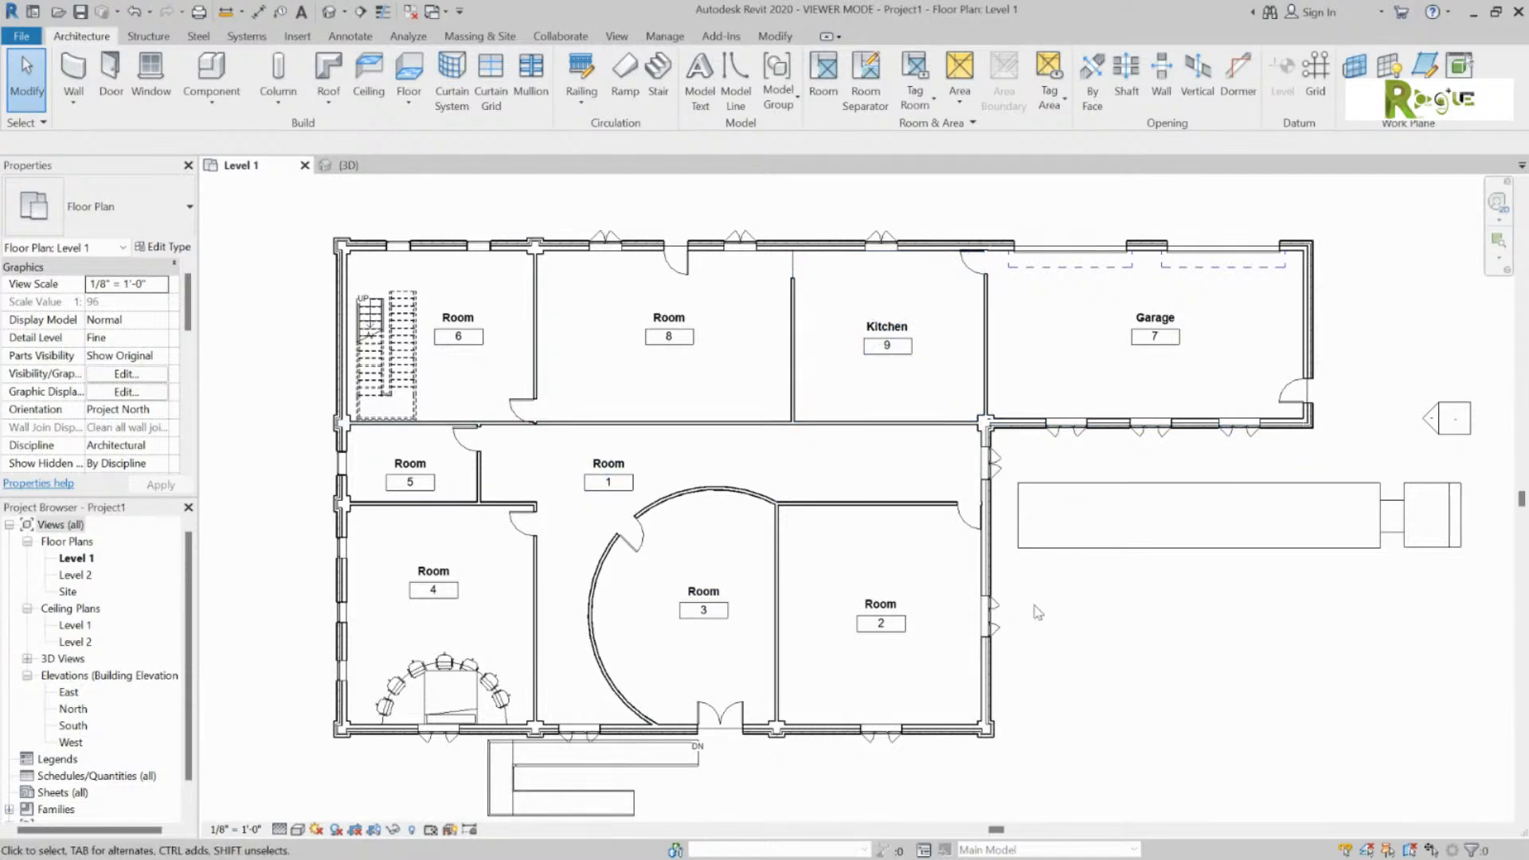
Step: Rename room 4 to Bedroom and room 3 to '?'
double_click(410, 565)
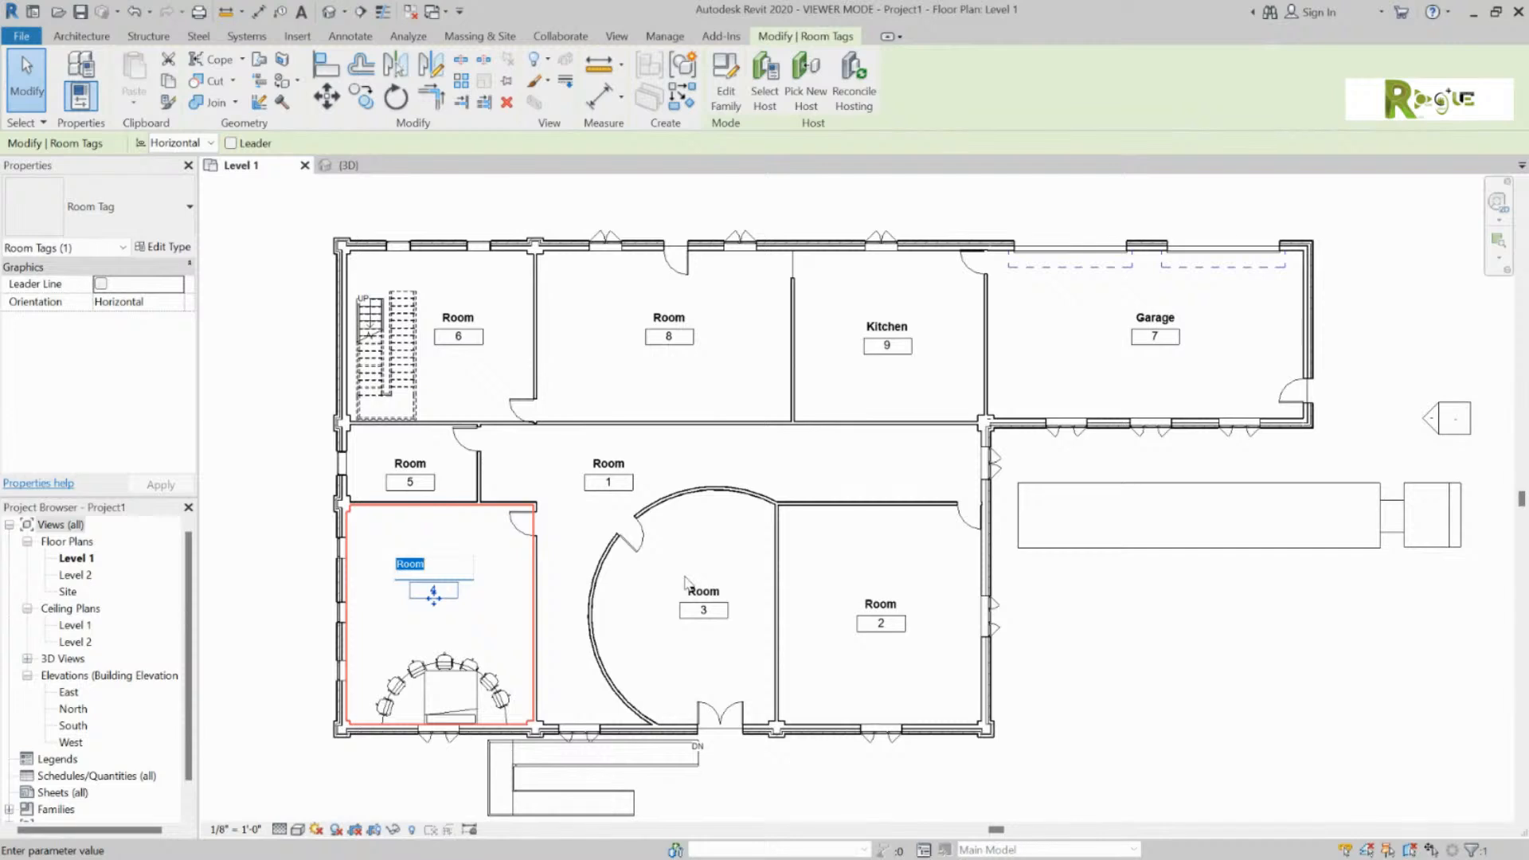
text(Bedroom)
key(Return)
click(1129, 660)
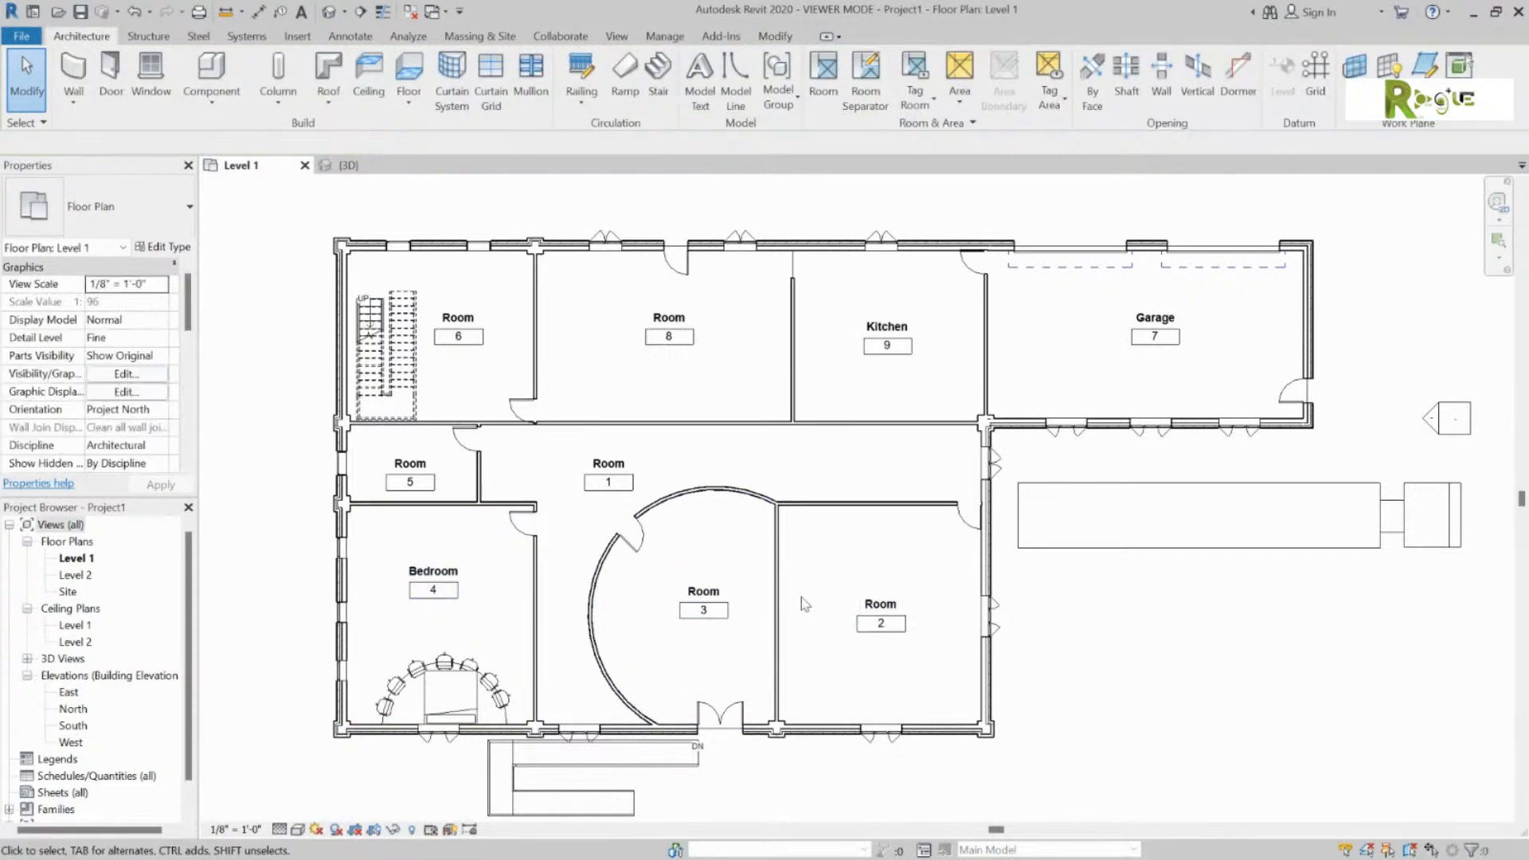
click(706, 587)
click(706, 590)
text(?)
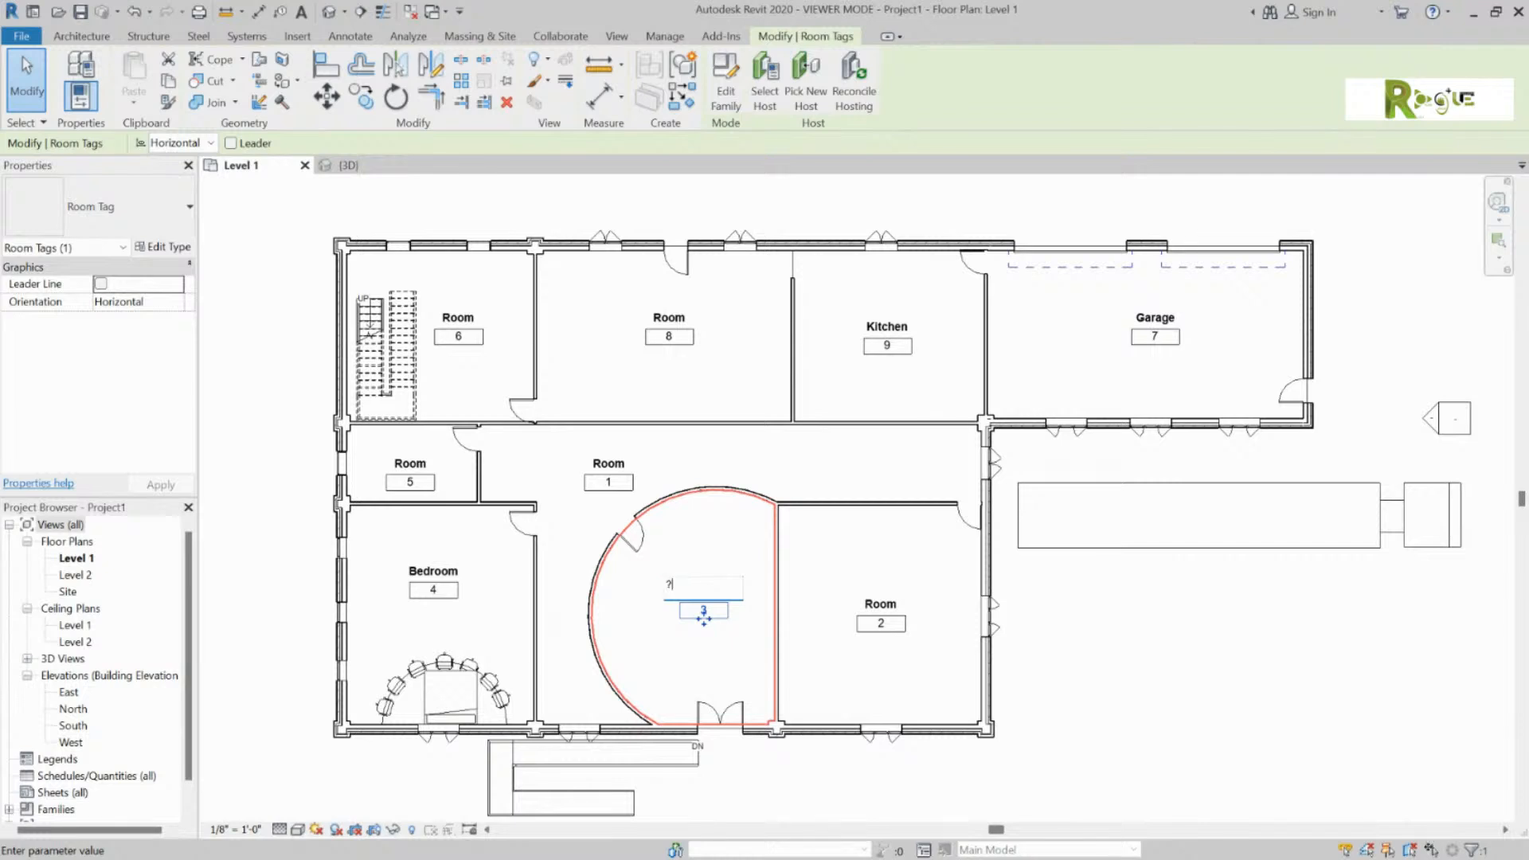
key(Return)
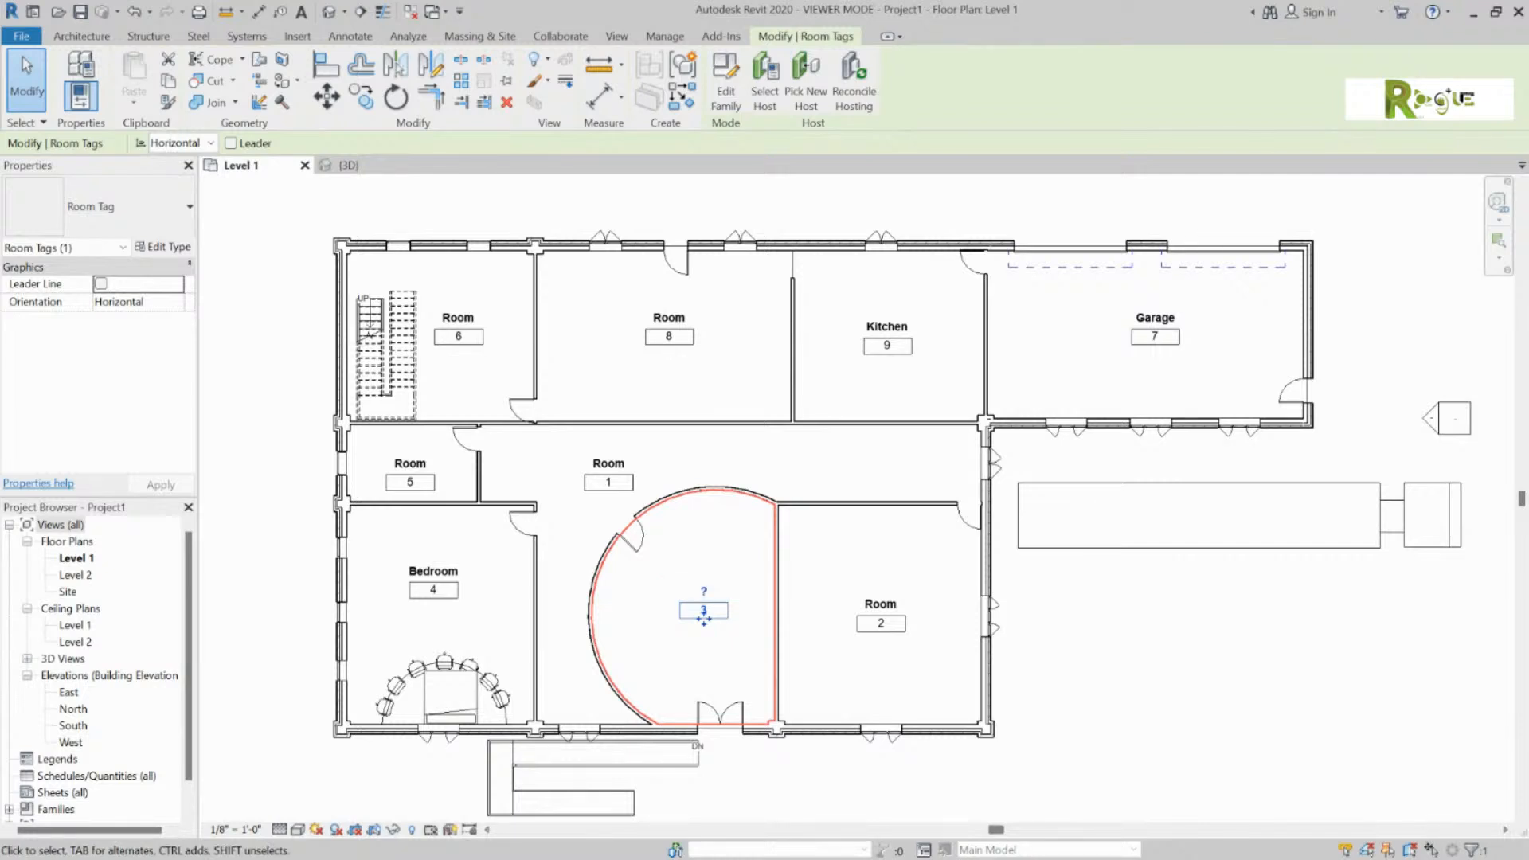
click(1294, 633)
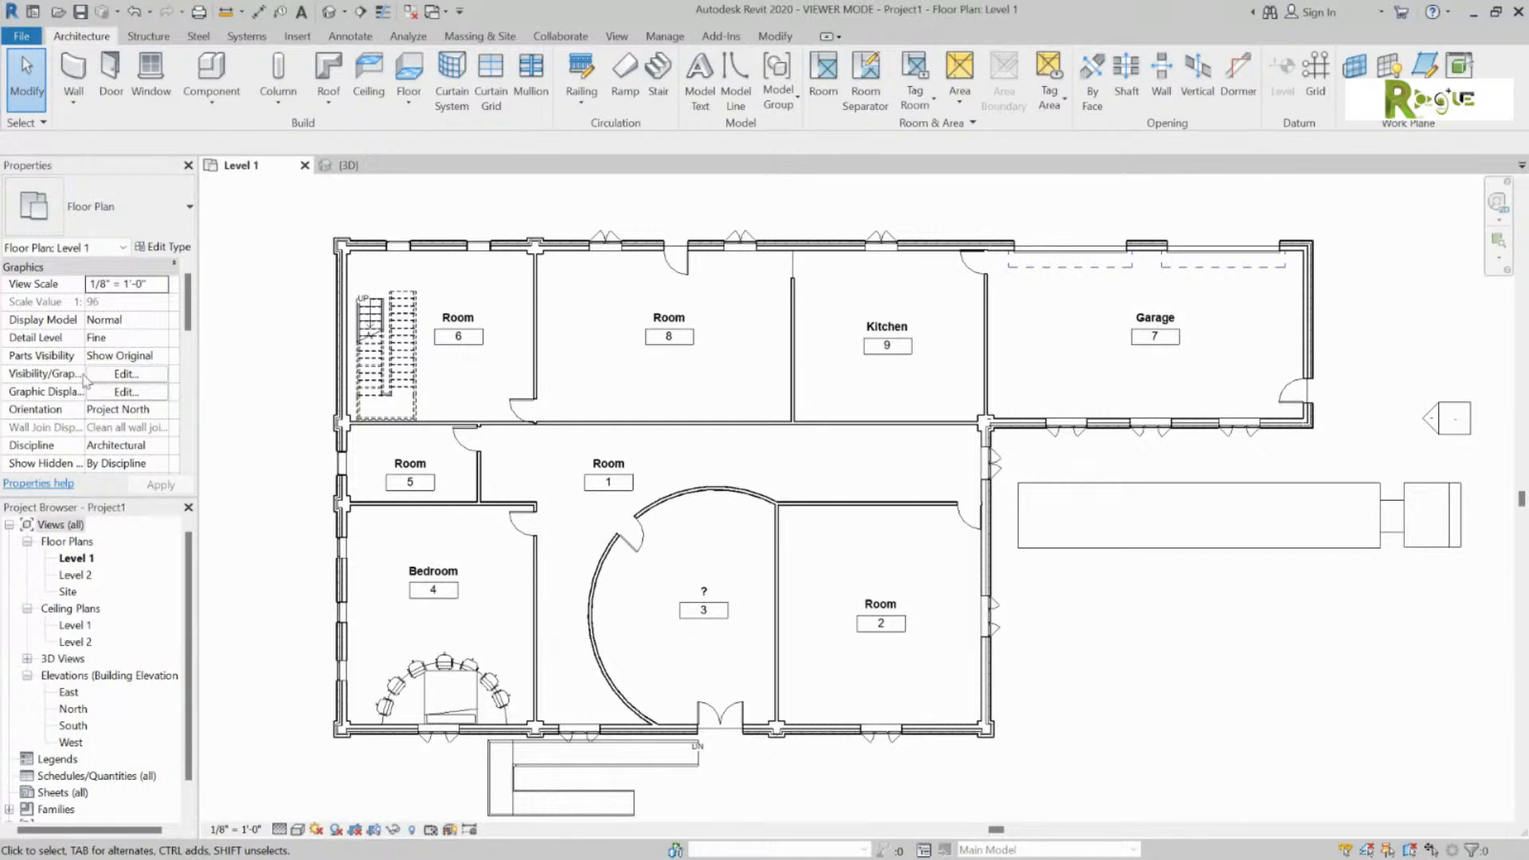
scroll(83, 377, down, 1)
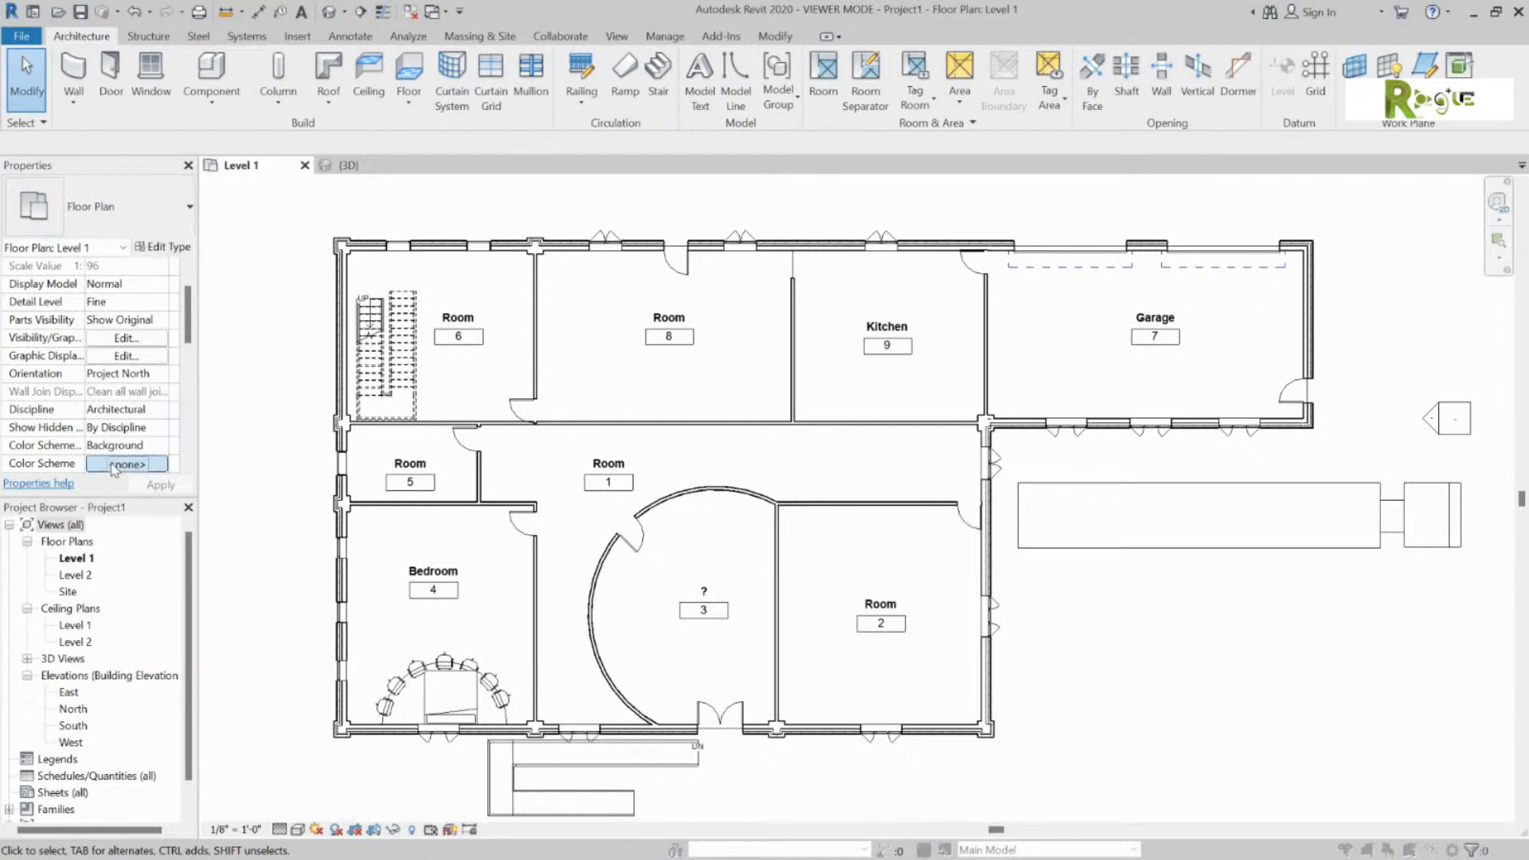
Step: Set the plan's colour scheme to the Rooms category with the Name scheme
click(126, 463)
click(422, 311)
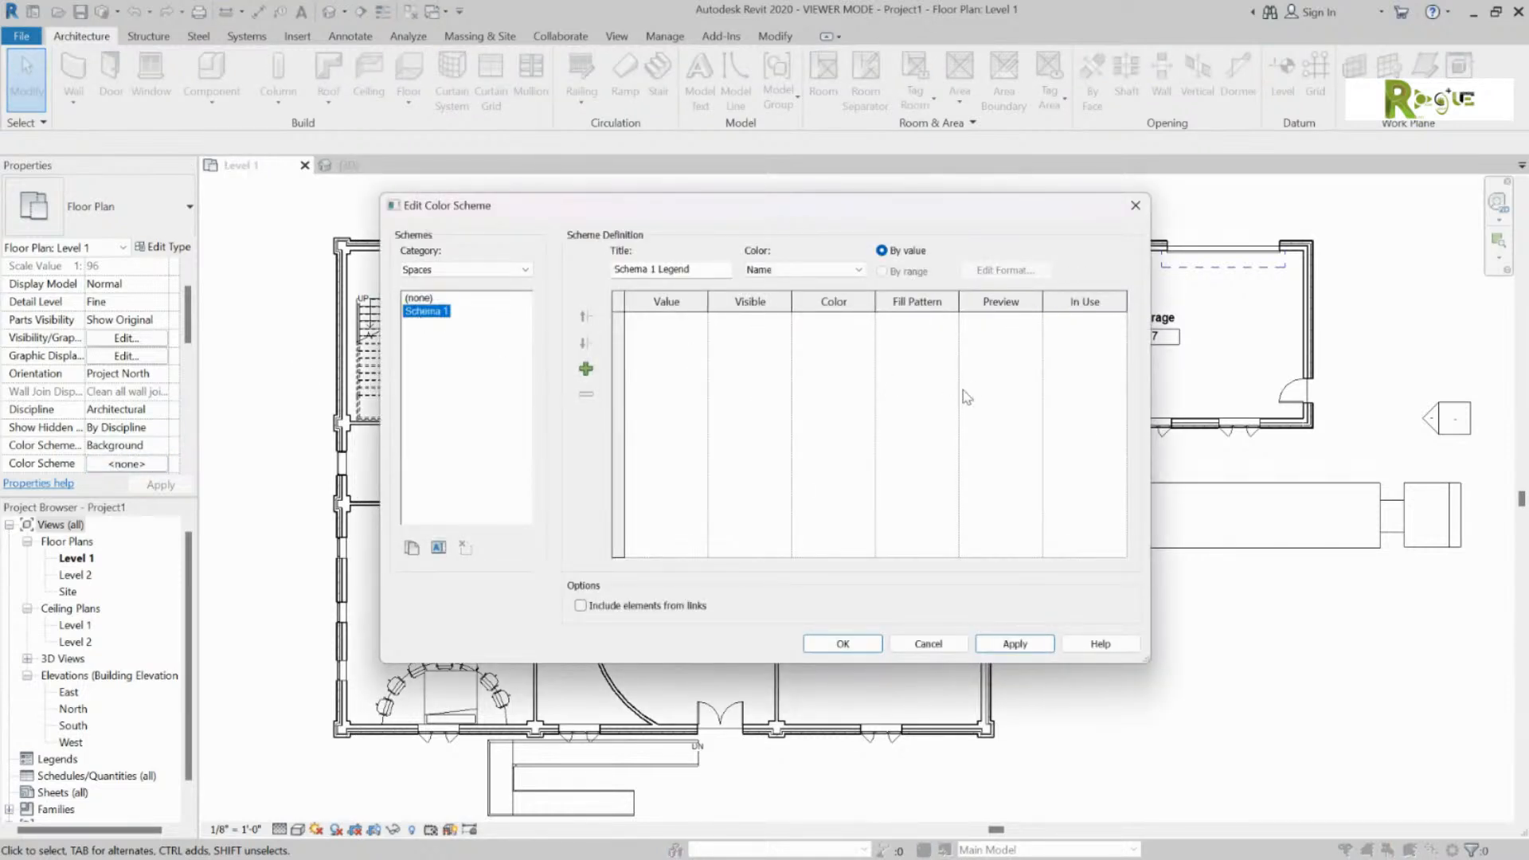
click(418, 298)
click(466, 269)
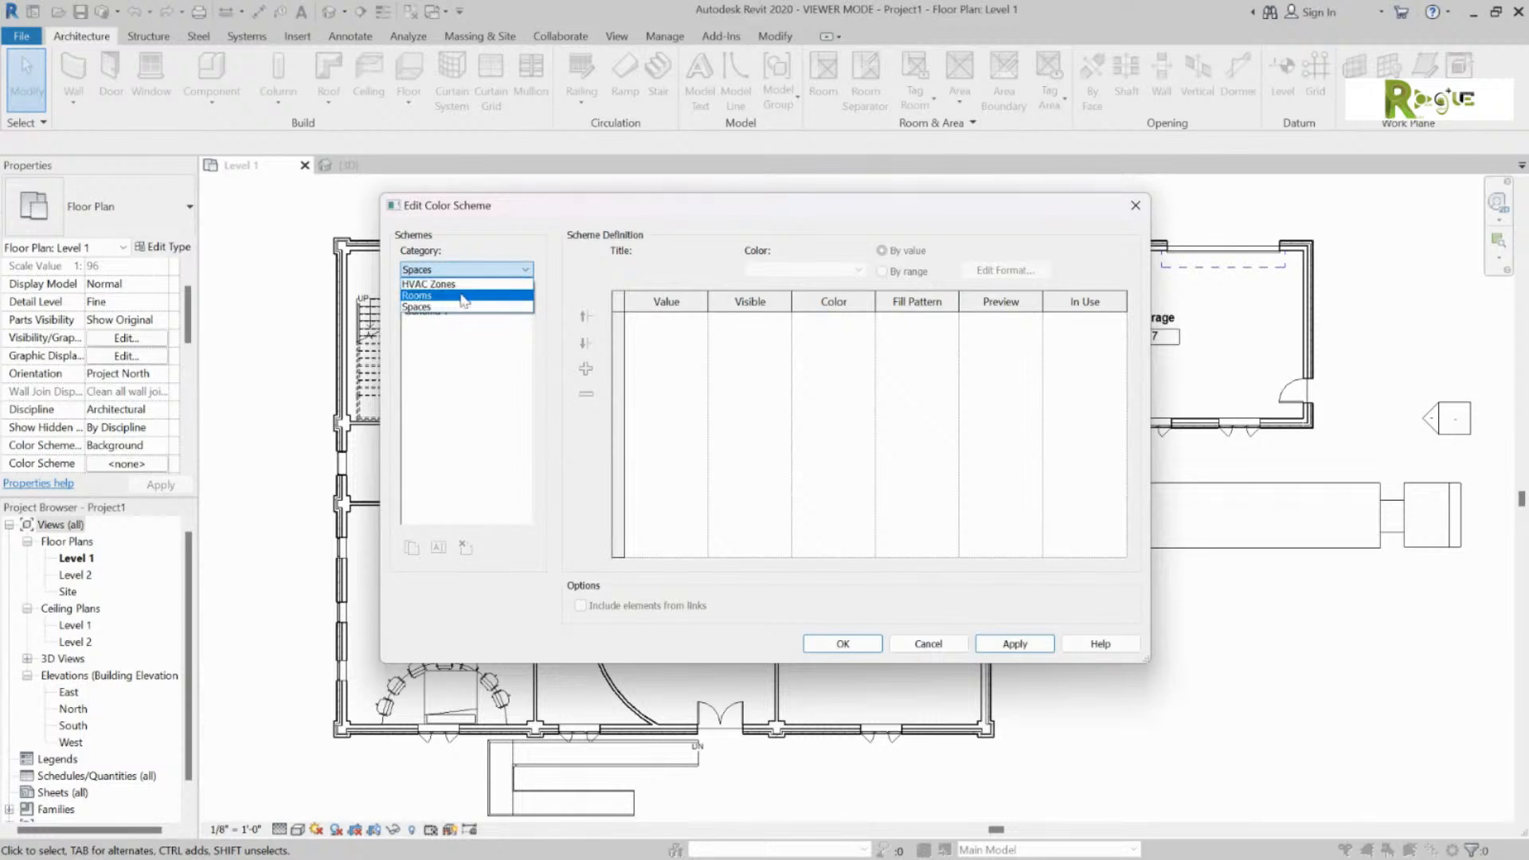
click(464, 299)
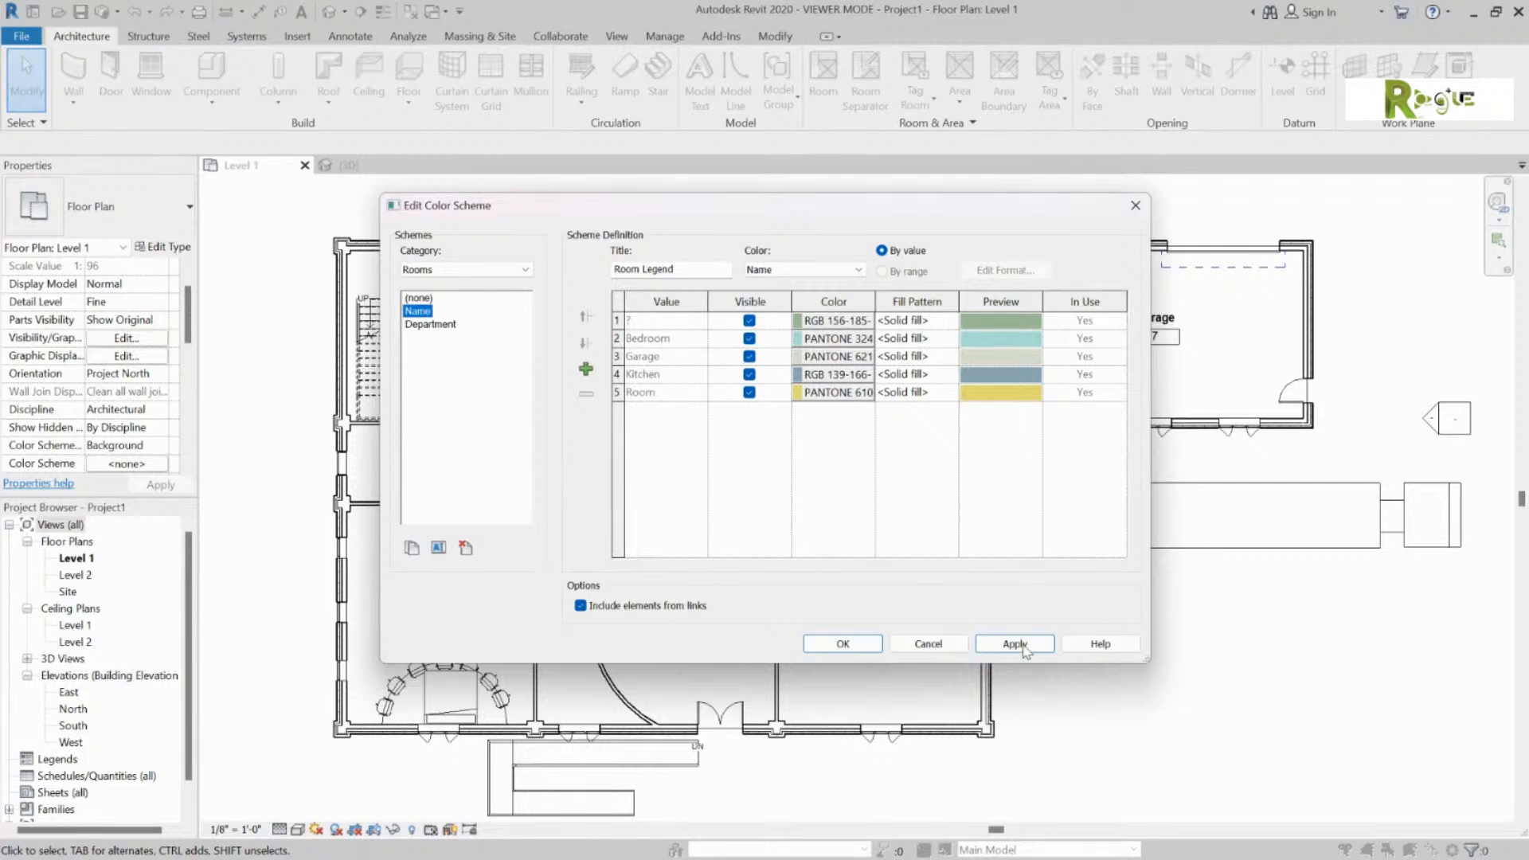
click(844, 643)
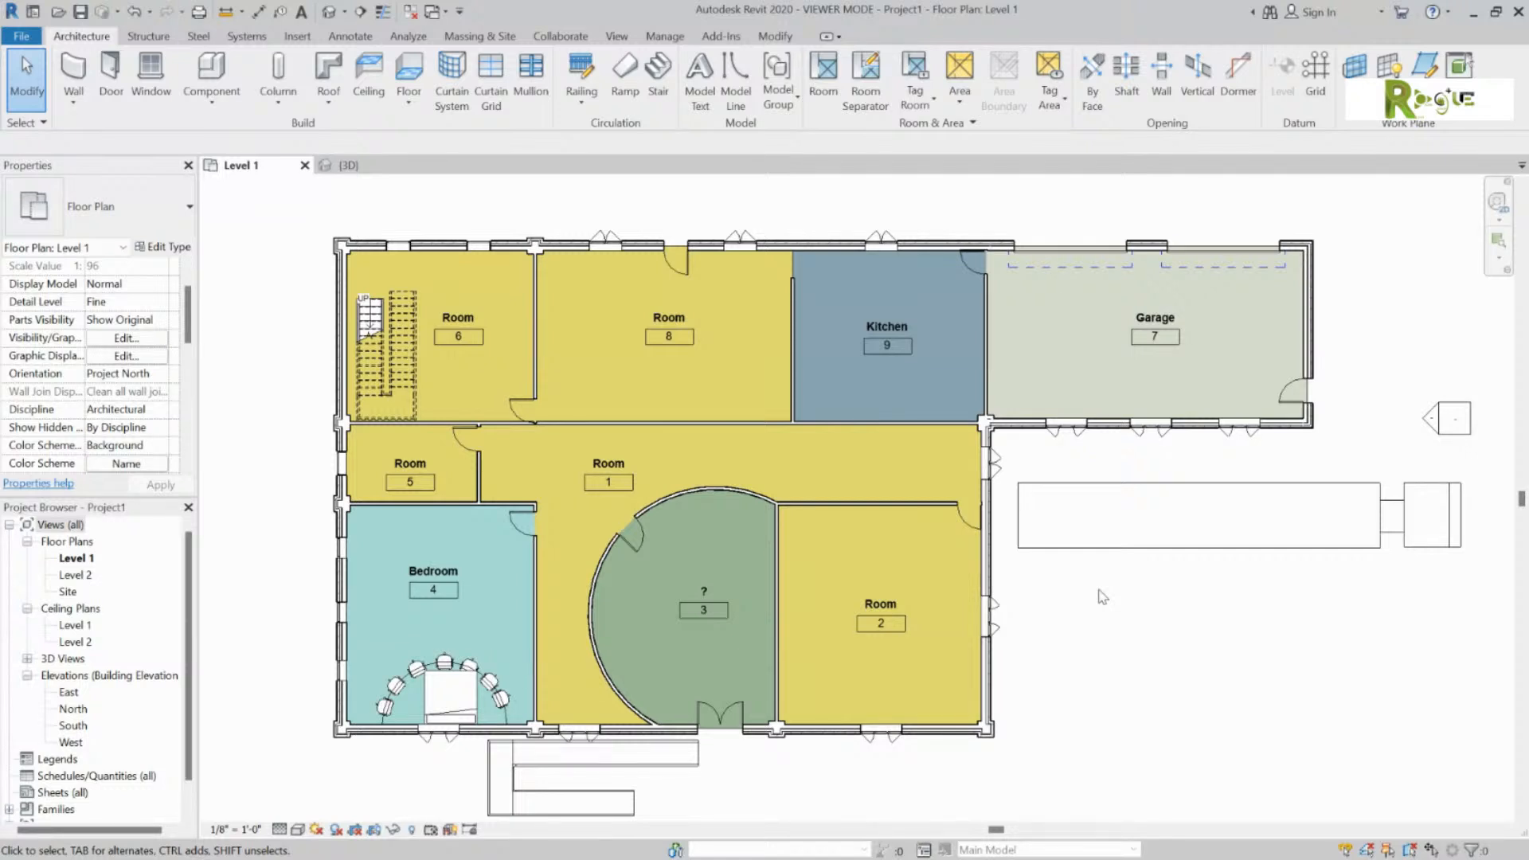
Step: Rename room 2 to Guns so it gets its own blue fill
click(880, 604)
click(882, 599)
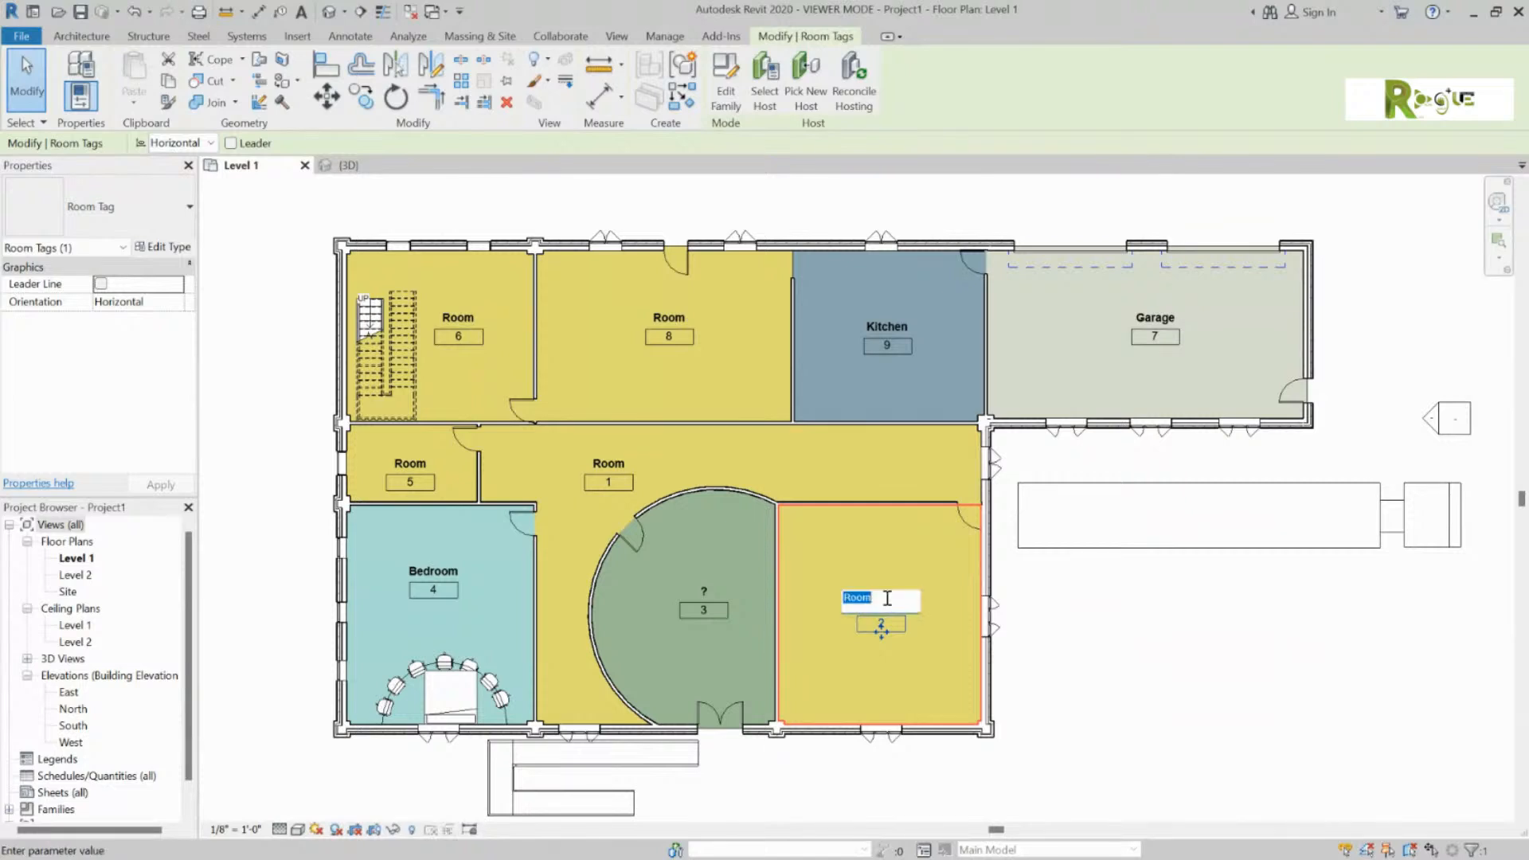
text(Guns)
click(1361, 612)
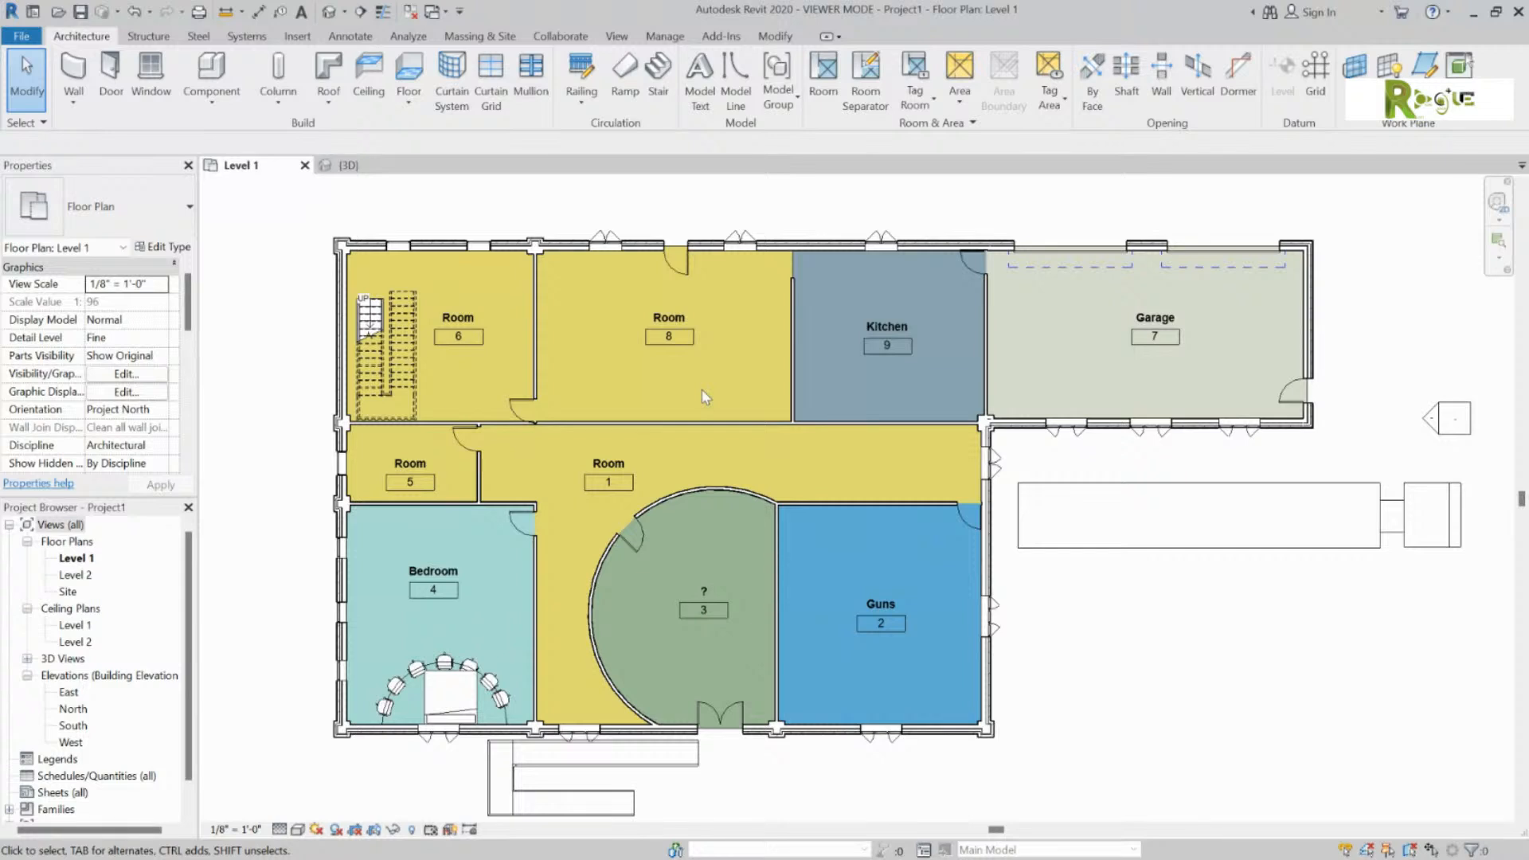
click(367, 36)
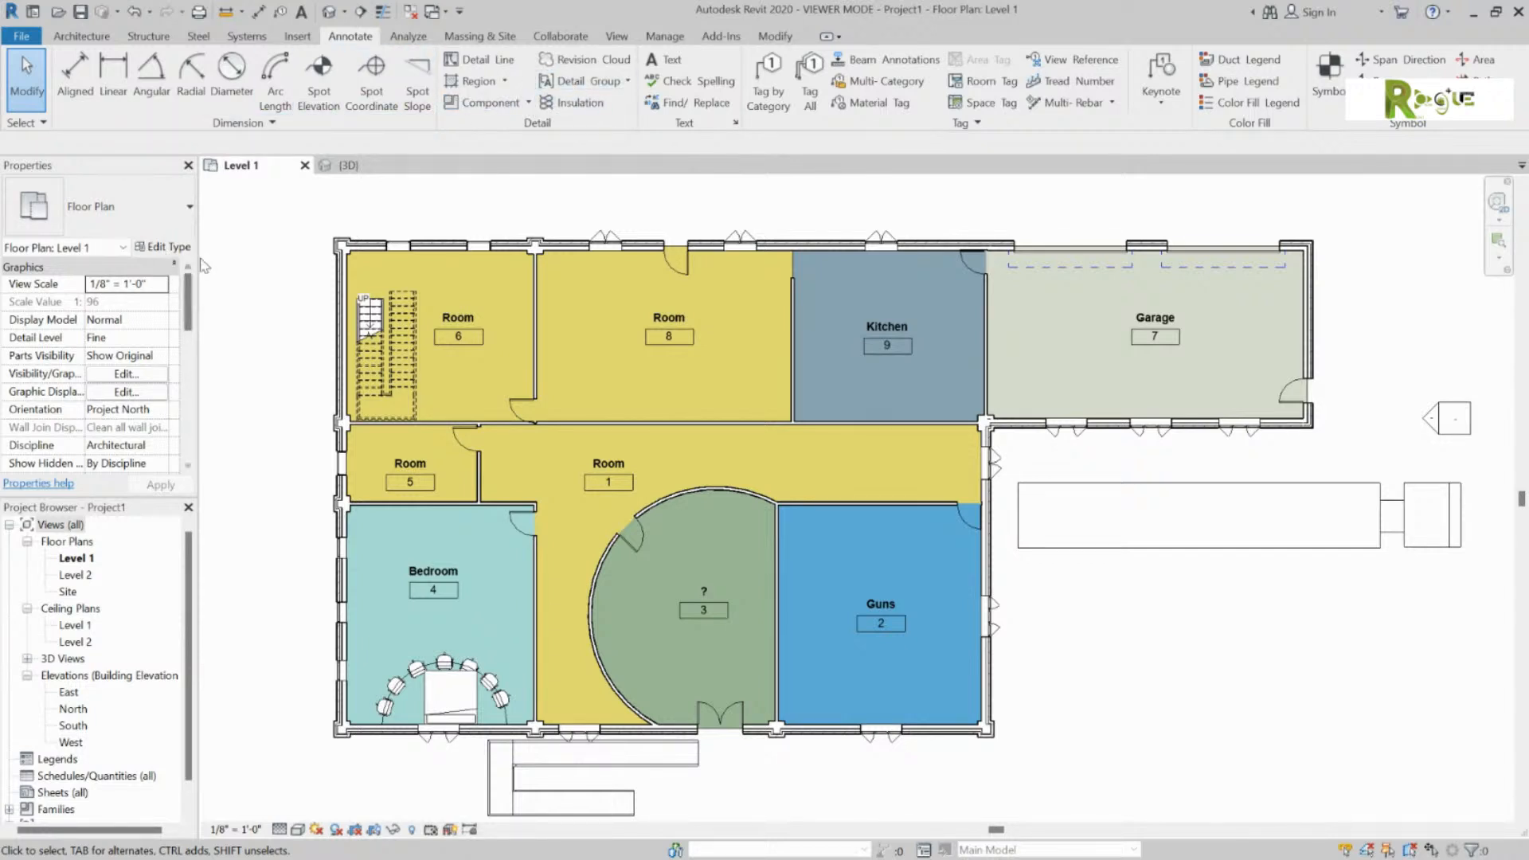
Step: Place a colour fill Room Legend above the plan's top-left corner
click(1248, 102)
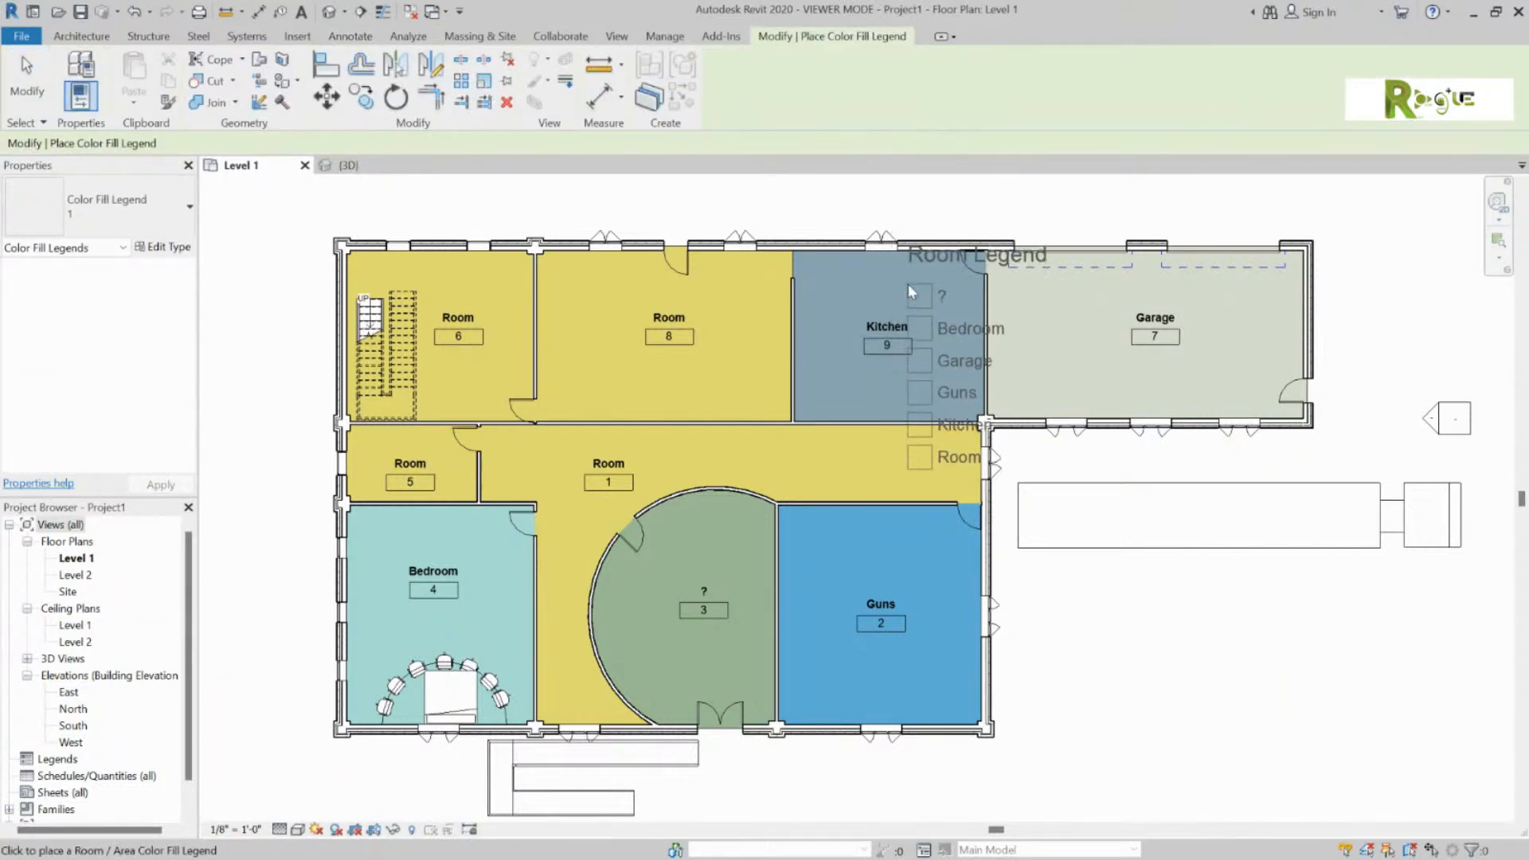
scroll(1179, 418, down, 2)
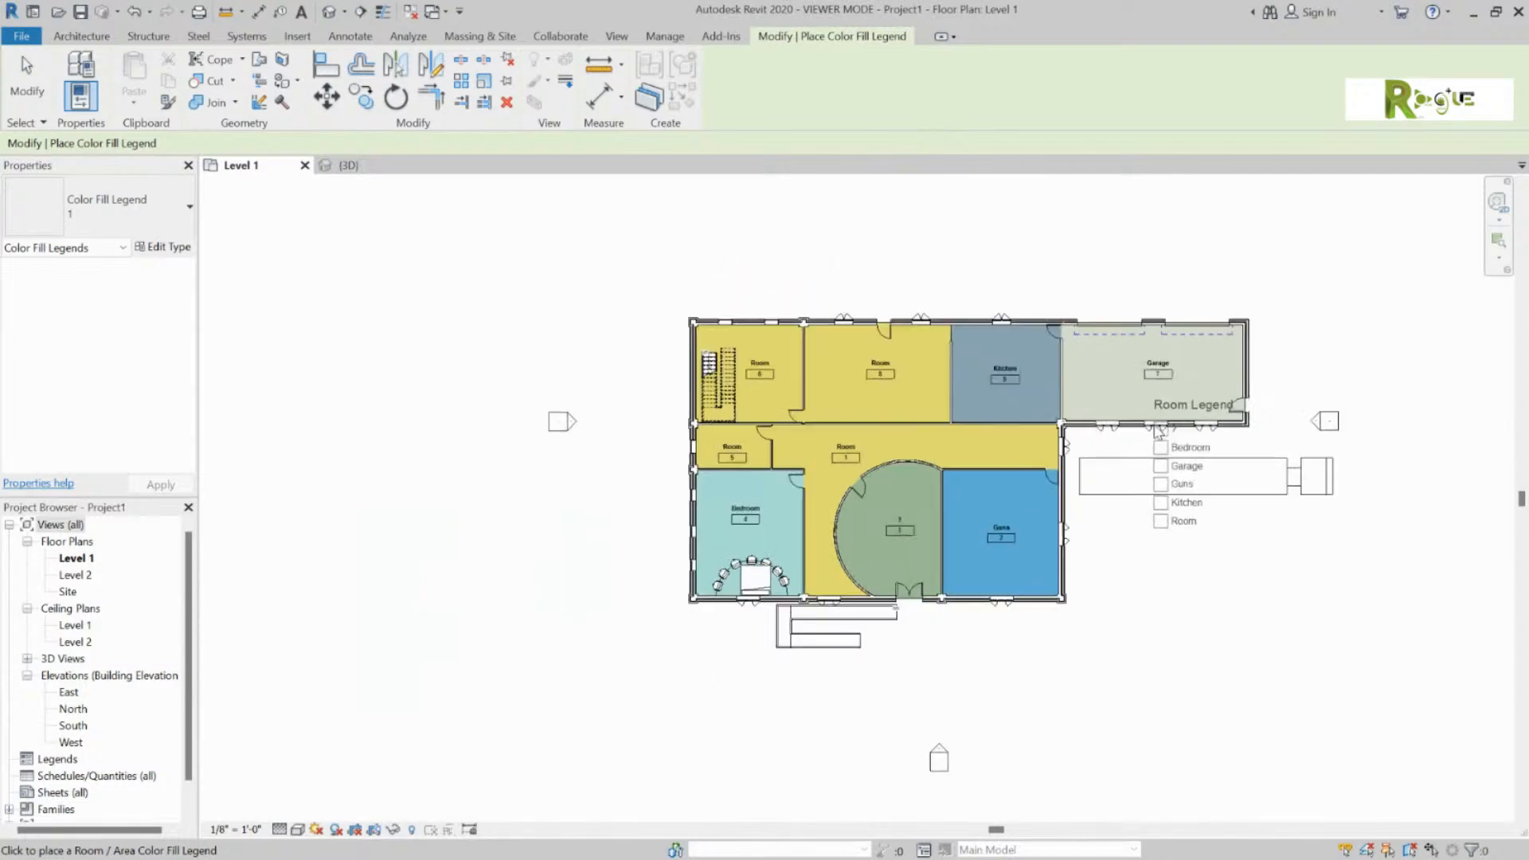
click(607, 258)
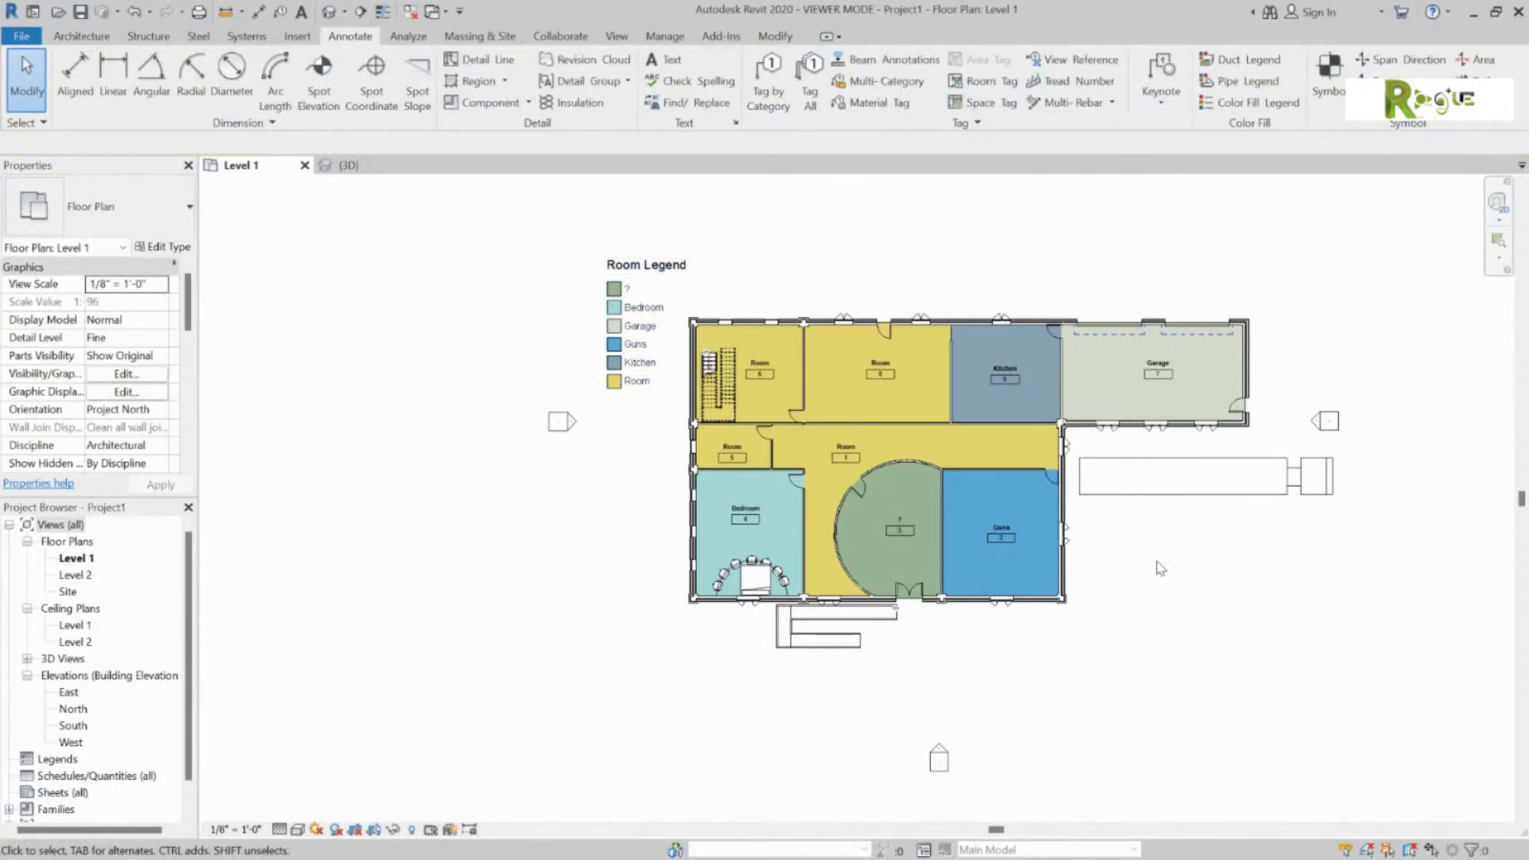
scroll(1158, 565, up, 1)
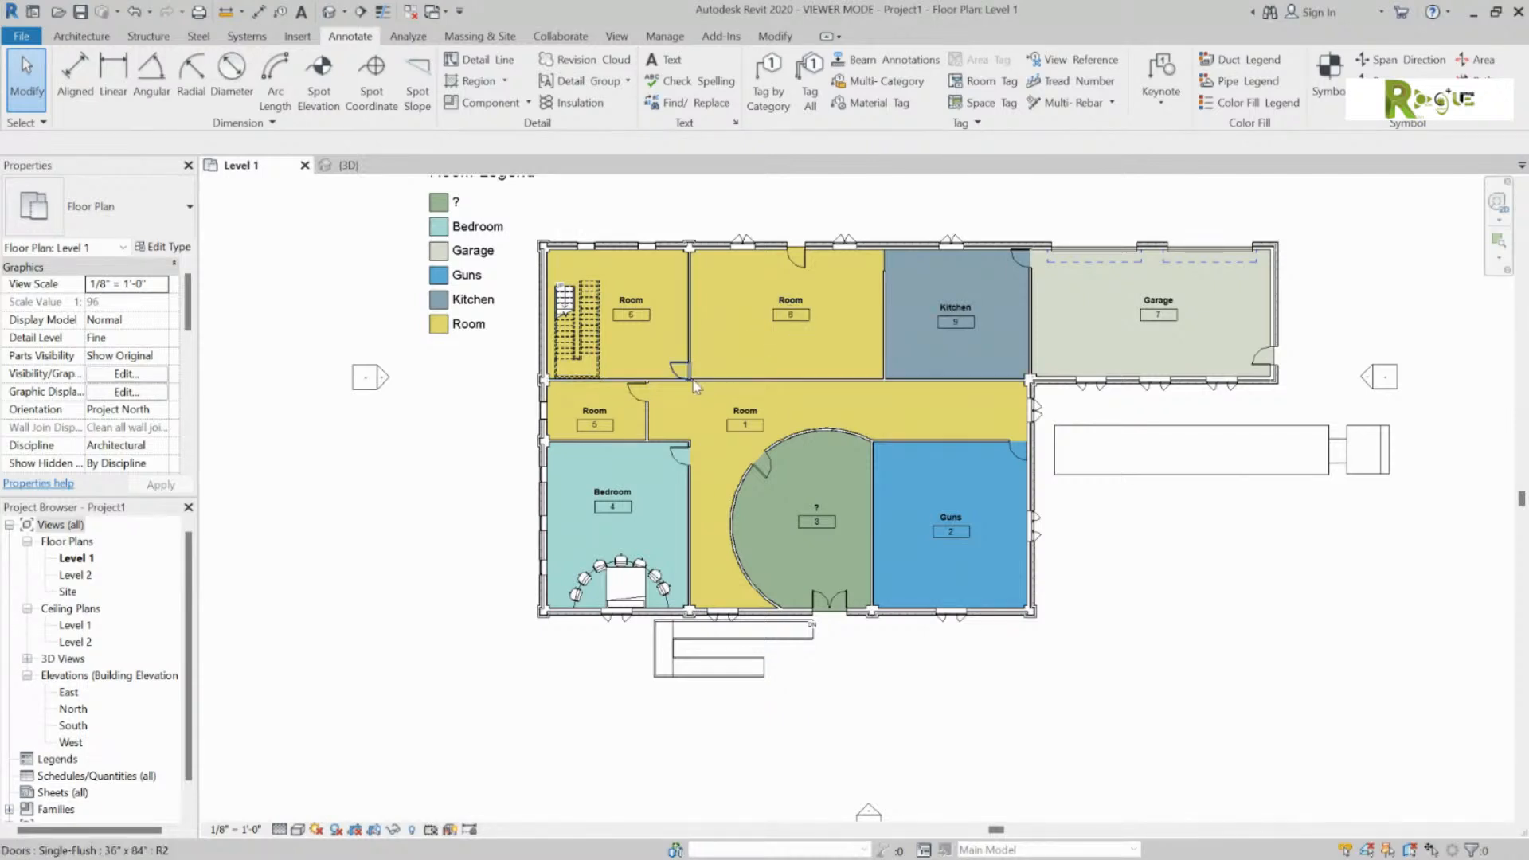
scroll(475, 310, down, 1)
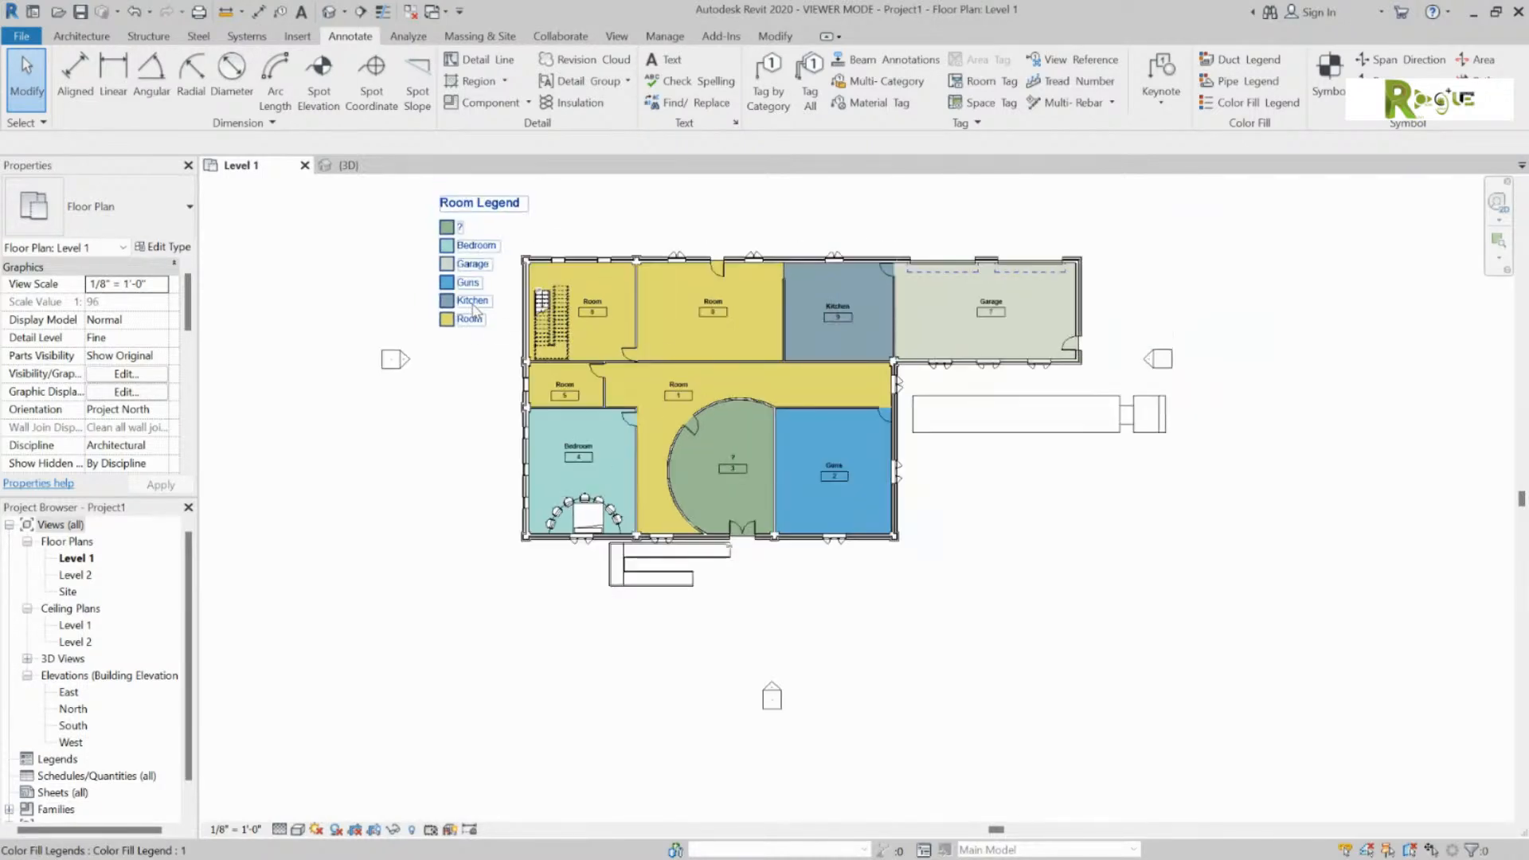
Step: Rename the top-left room to '??'
click(597, 307)
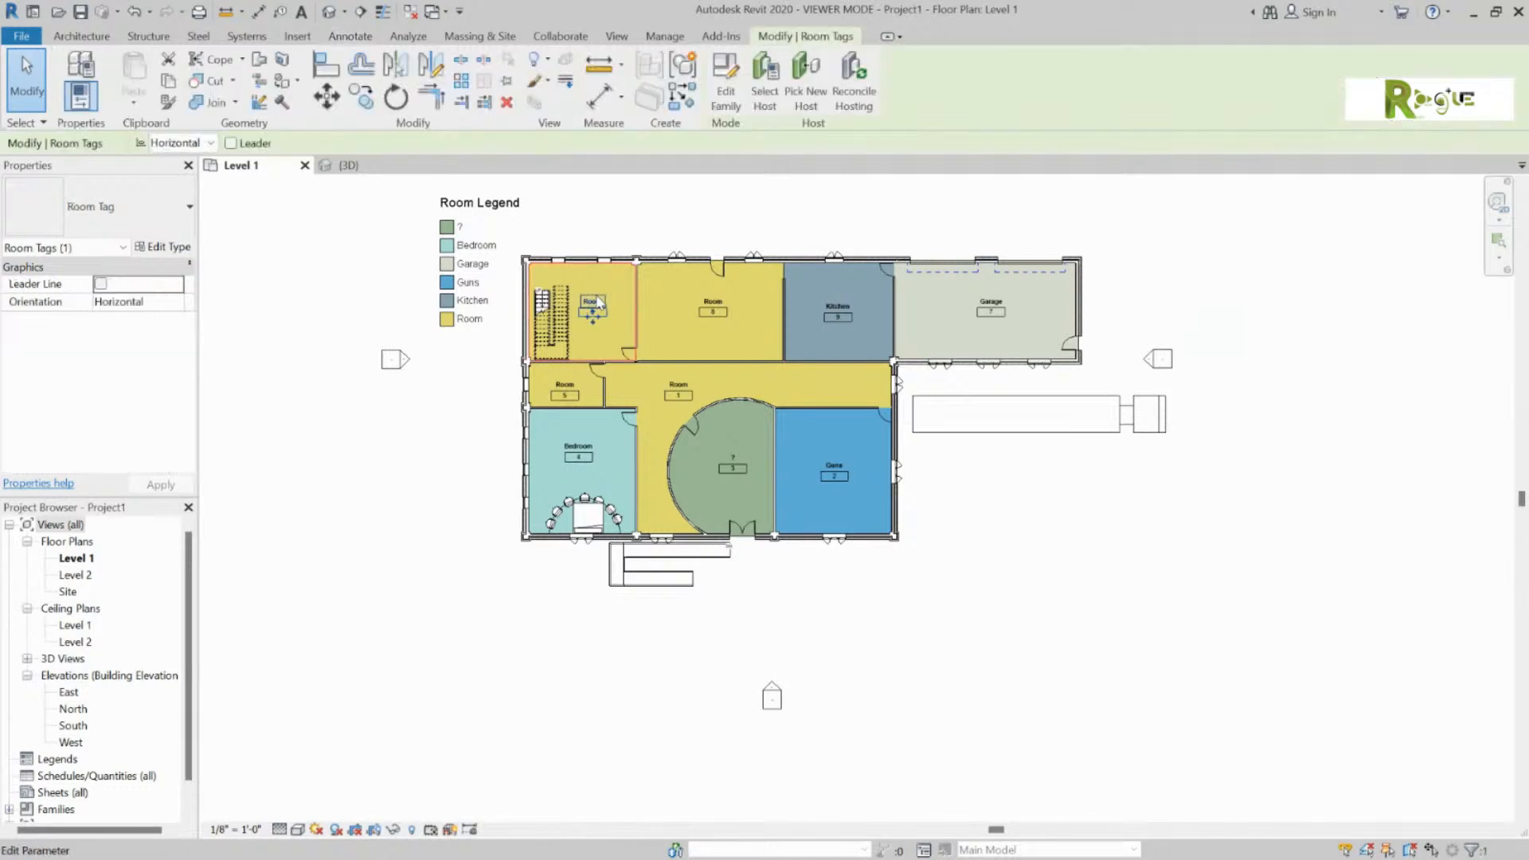
click(593, 302)
text(??)
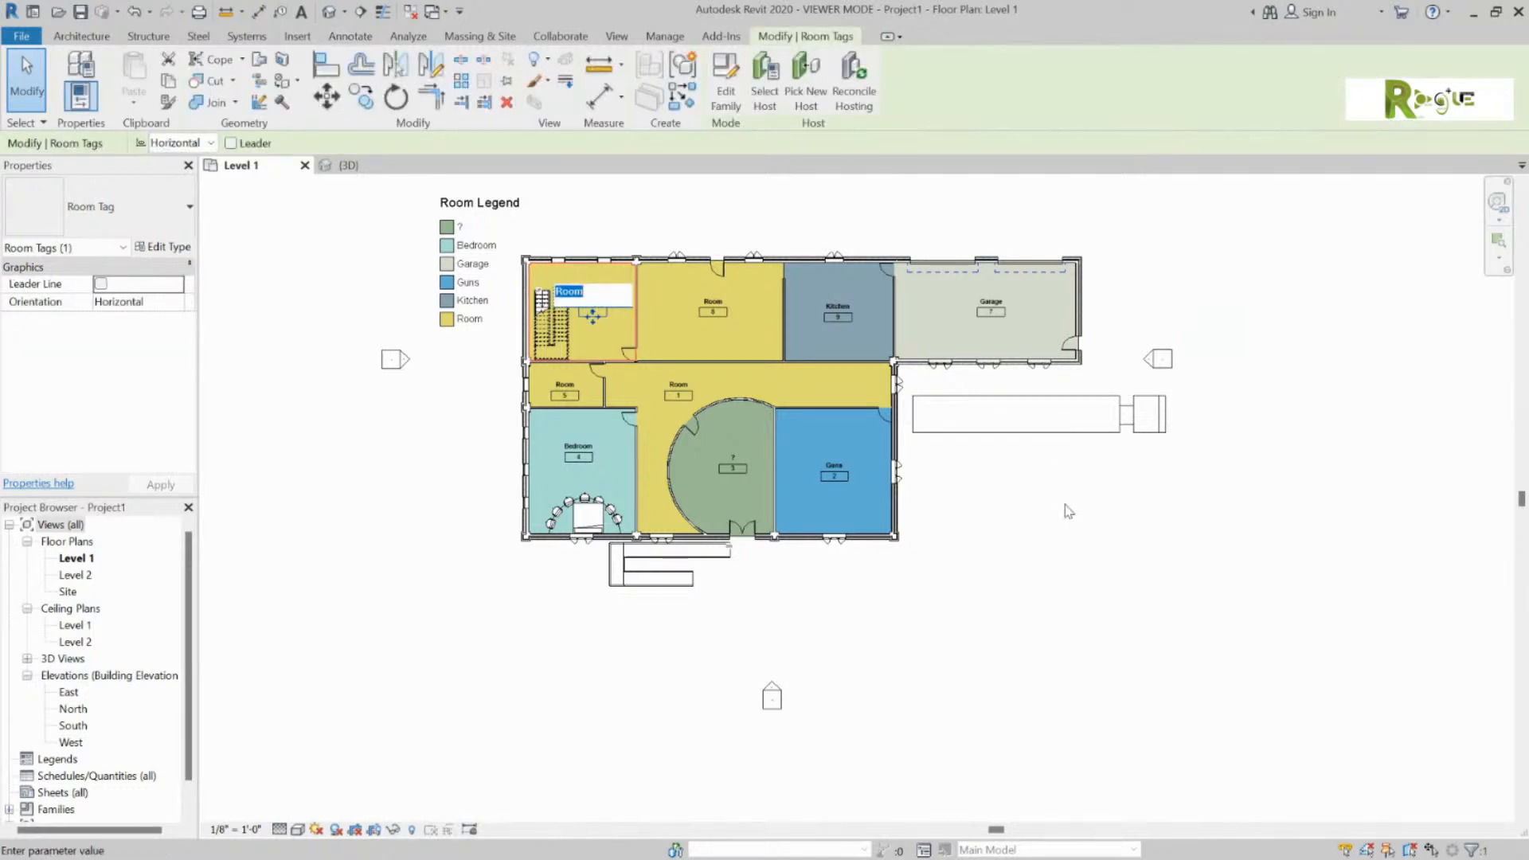
click(1068, 510)
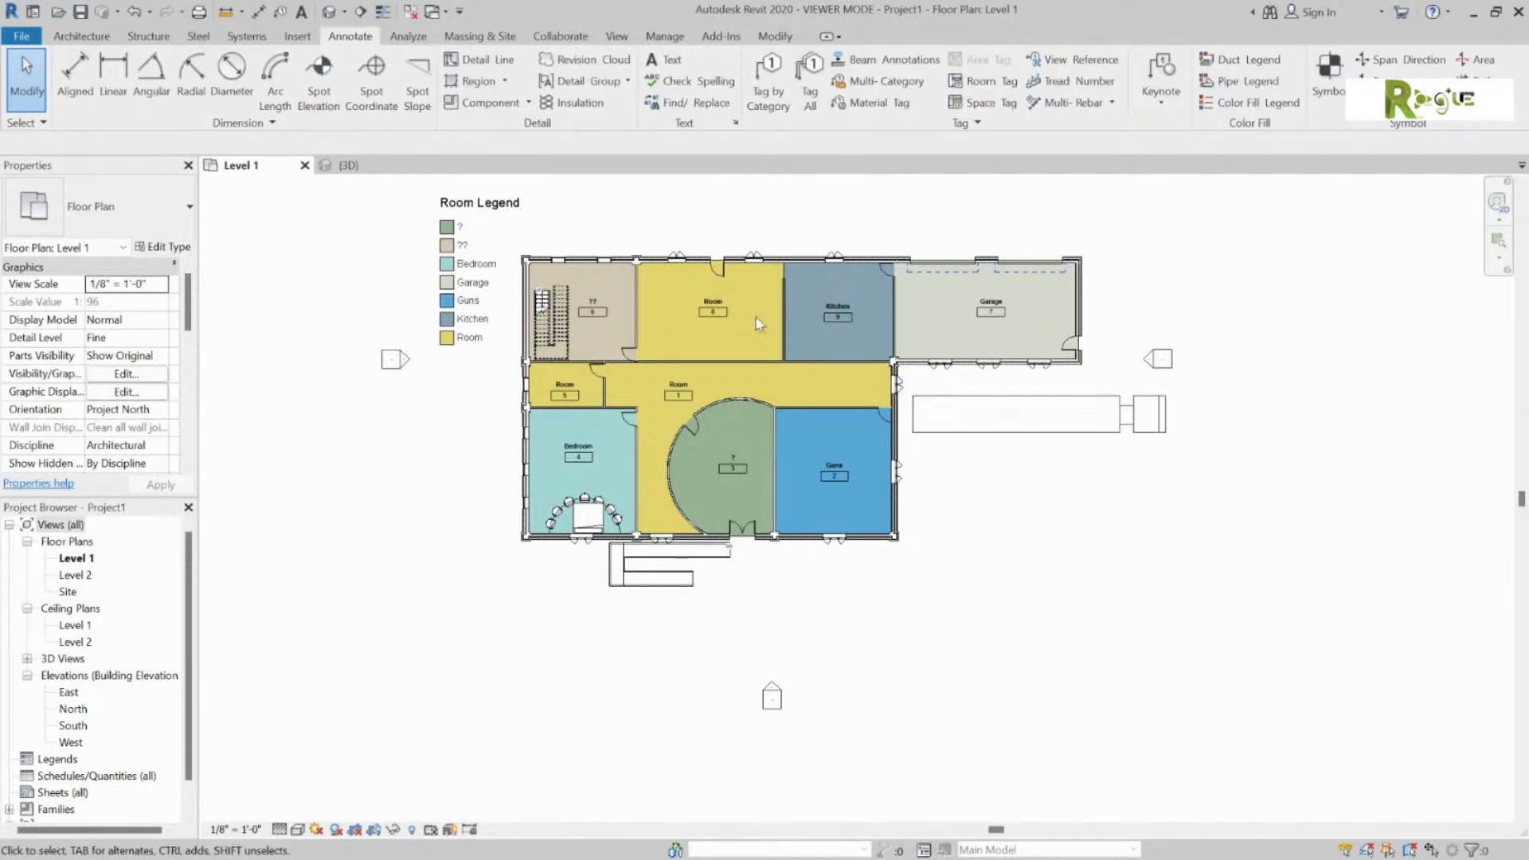
Step: Rename room 5 to Bathroom
click(564, 392)
click(564, 384)
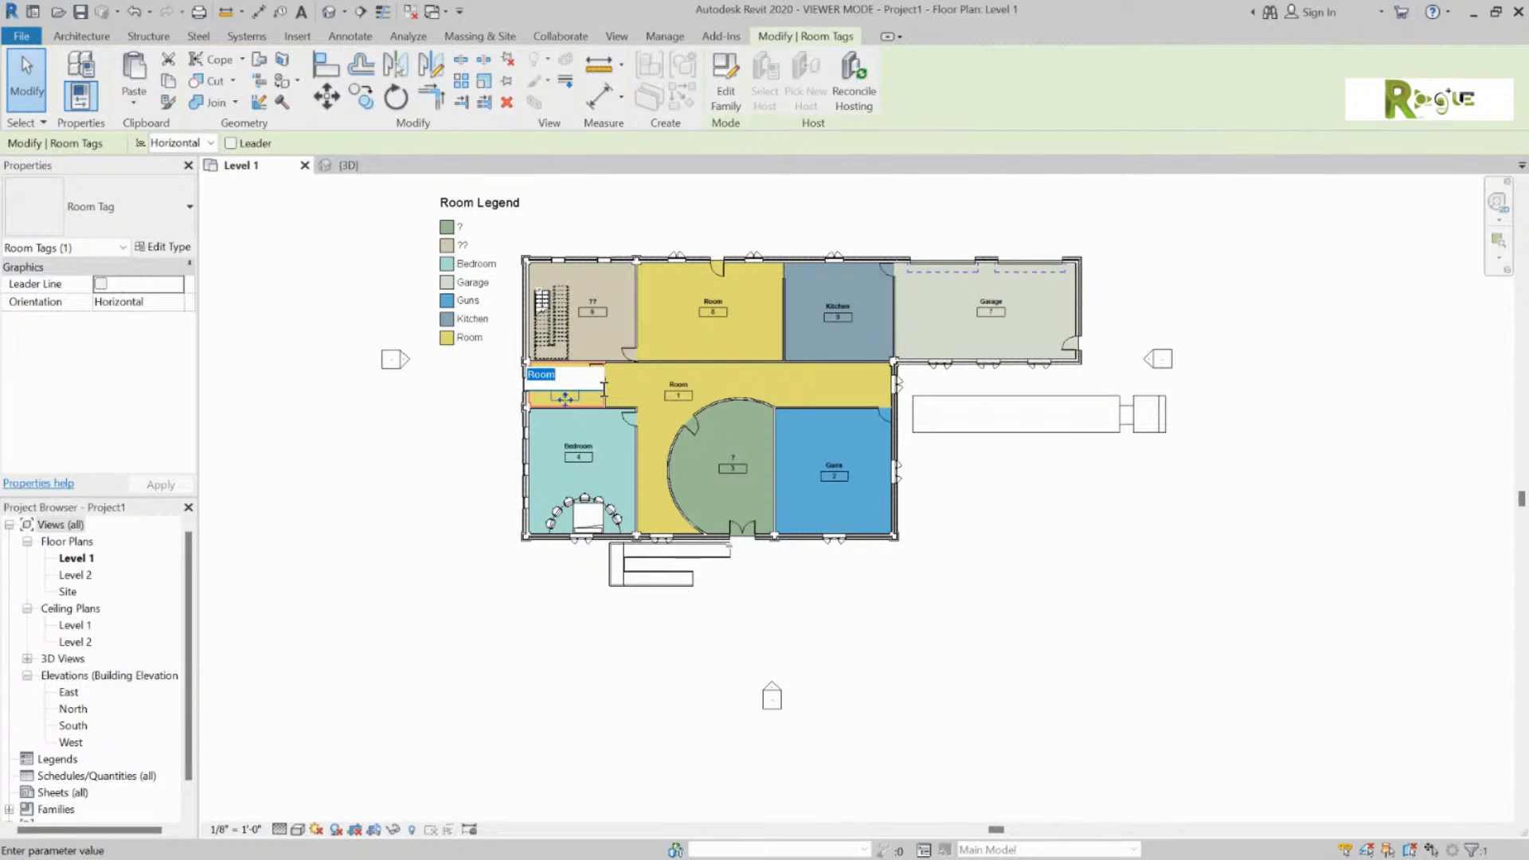
text(Bathoro)
key(BackSpace)
key(BackSpace)
key(BackSpace)
text(romo)
key(BackSpace)
key(BackSpace)
text(om)
key(Return)
key(Escape)
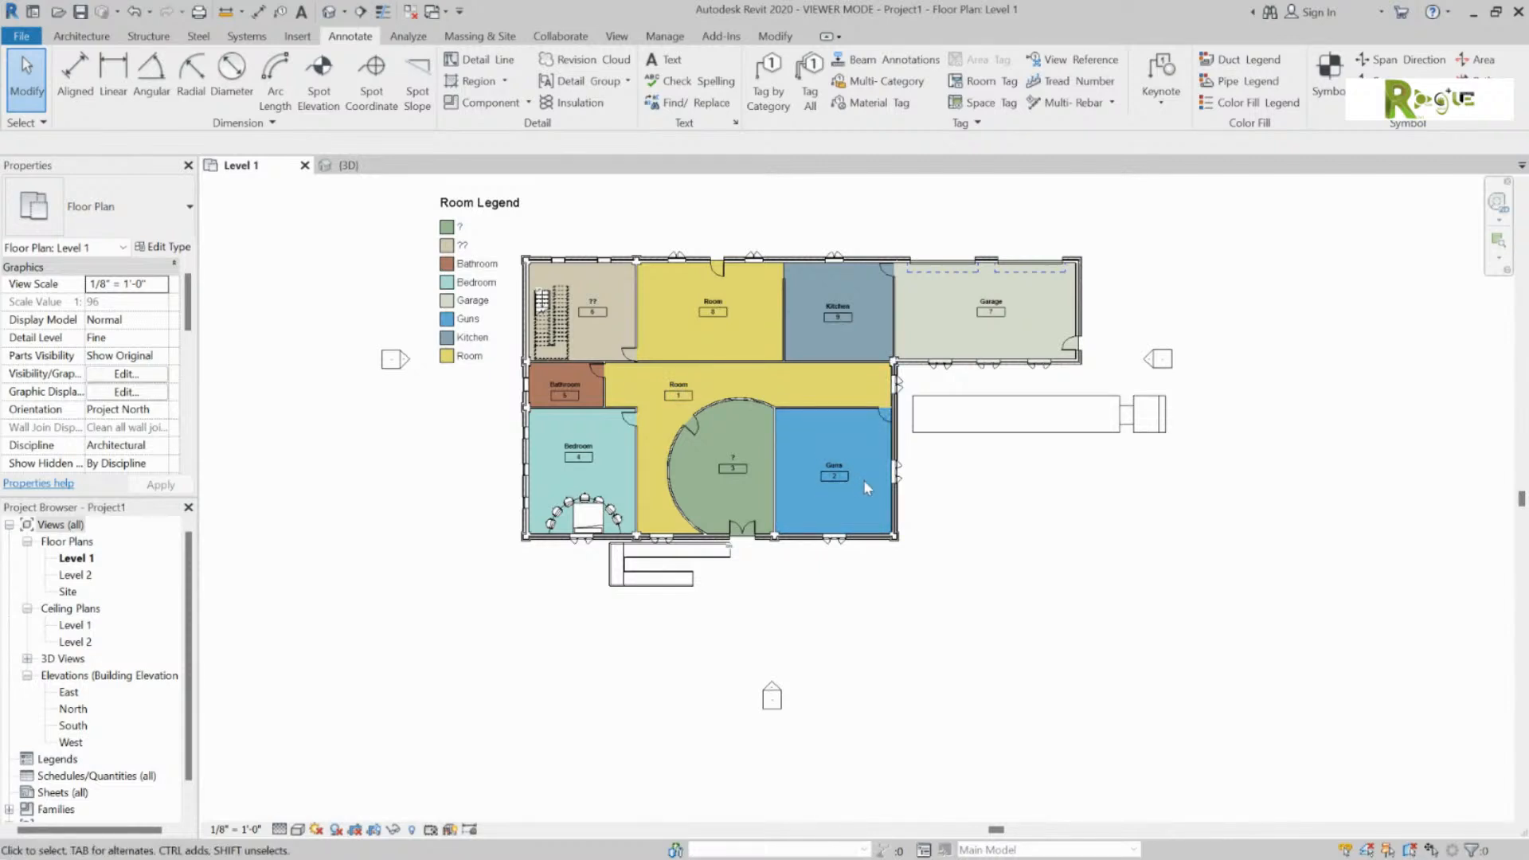
Step: Rename room 1 to Hall and bring the Room Legend title fully into view
click(696, 394)
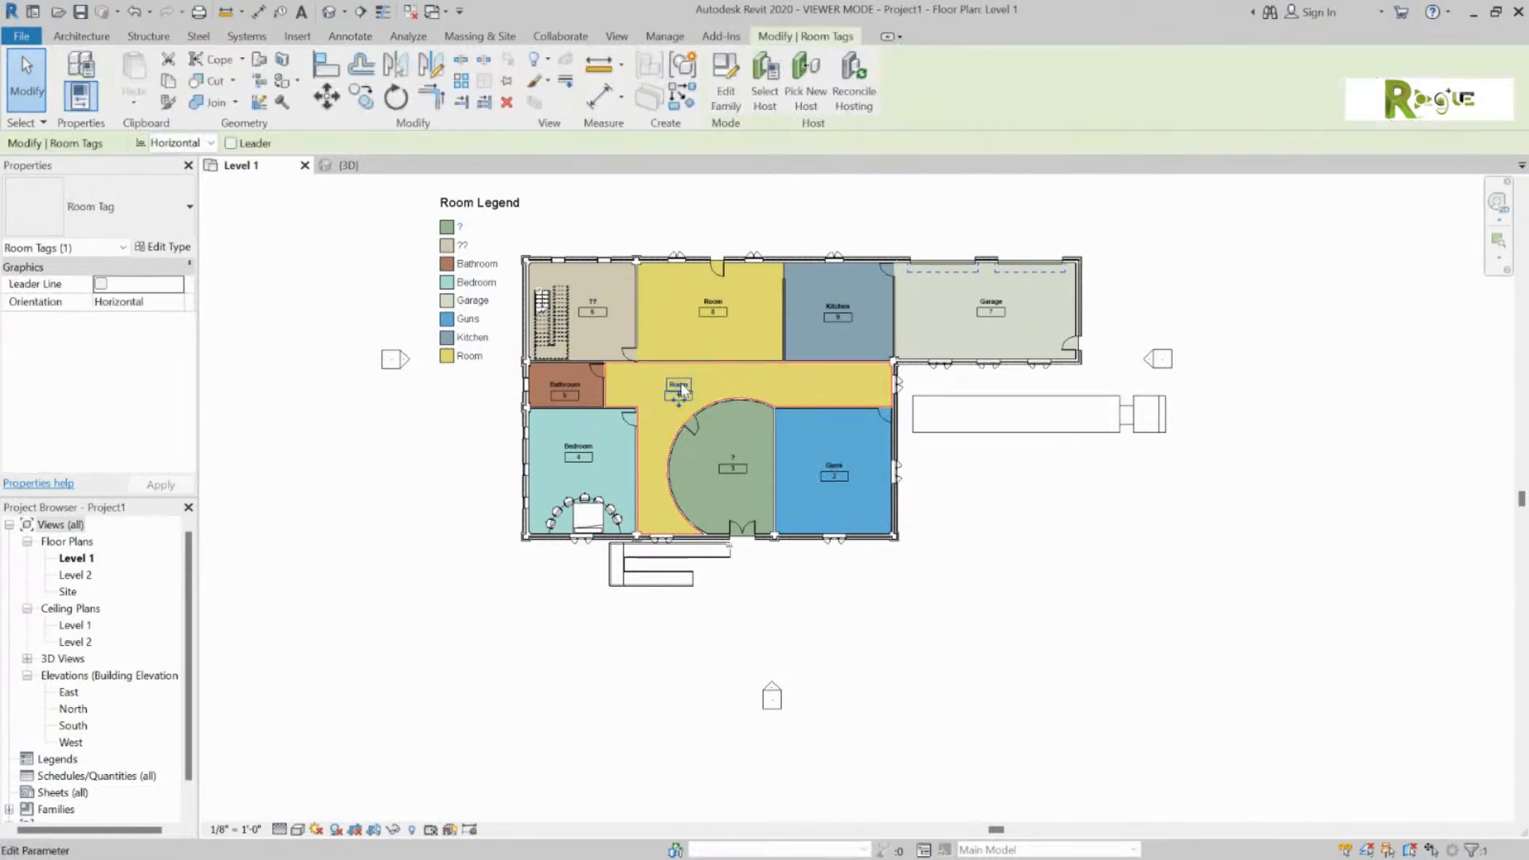
click(684, 385)
text(Hall)
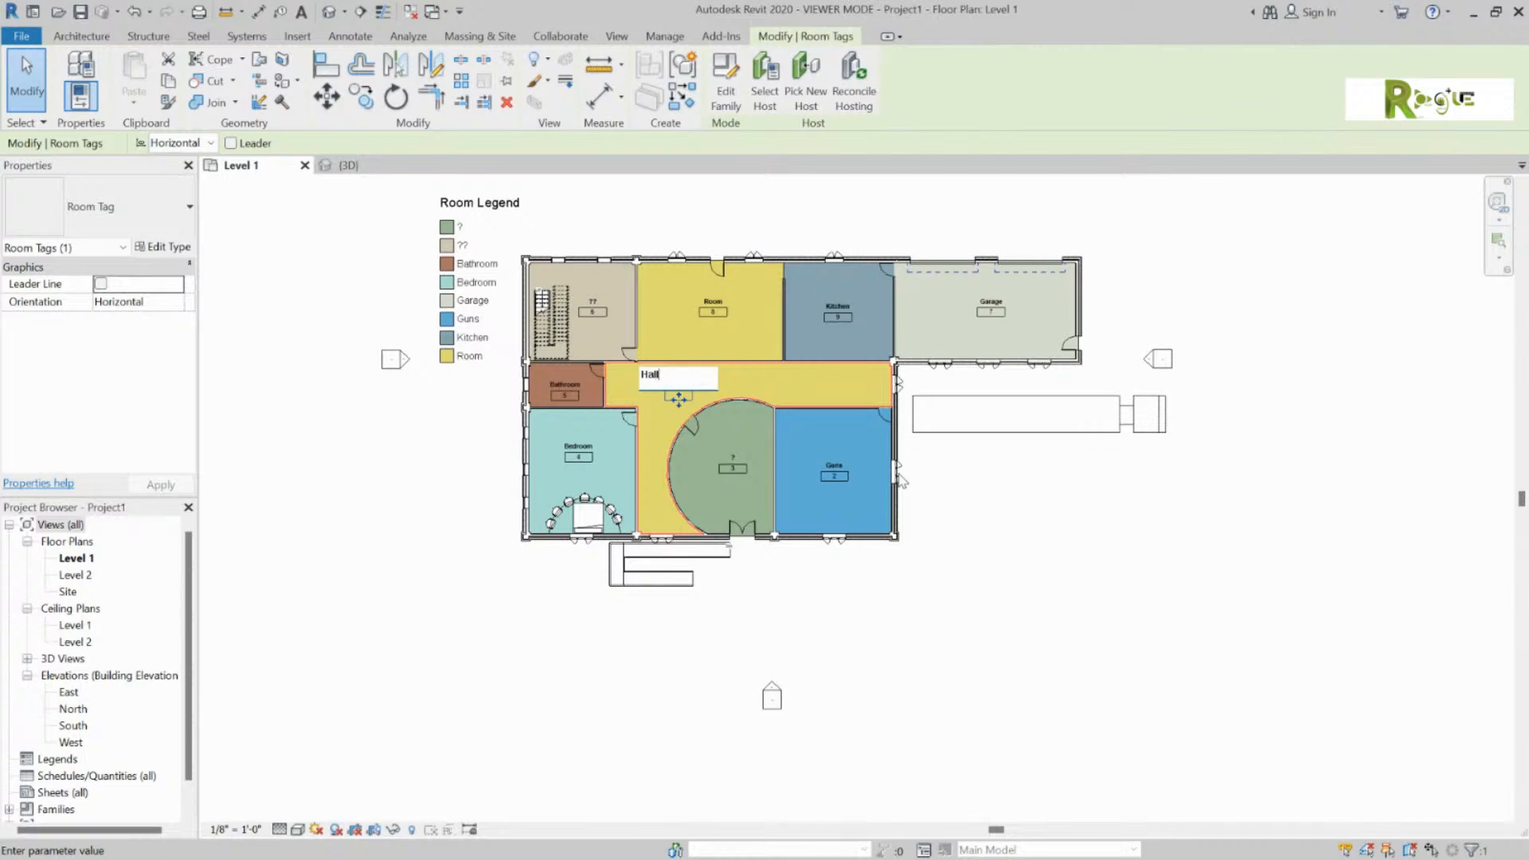
key(Return)
click(959, 591)
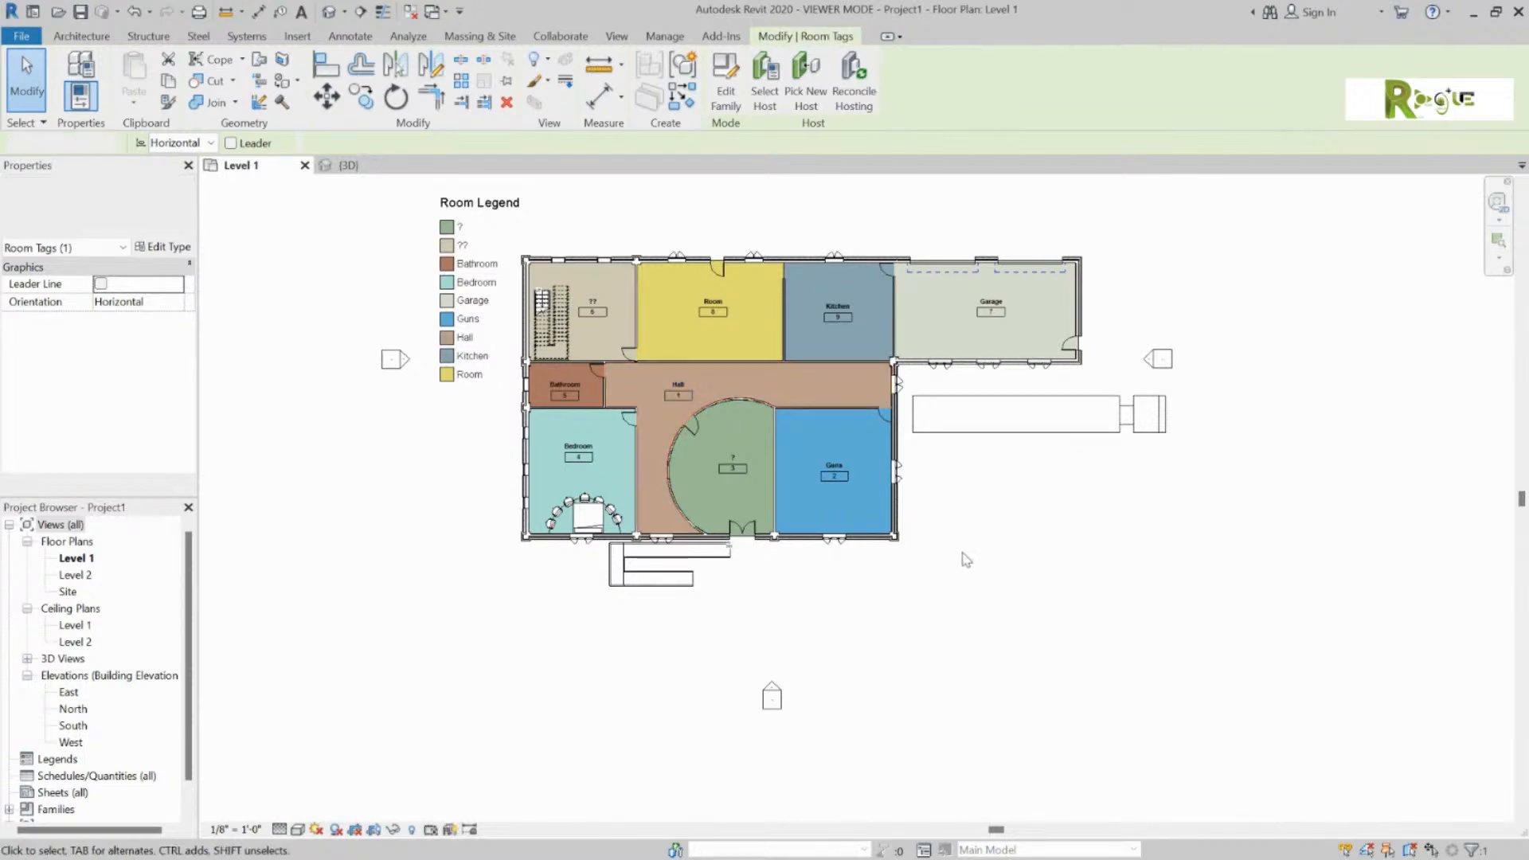
scroll(959, 510, up, 1)
middle_drag(962, 514, 997, 565)
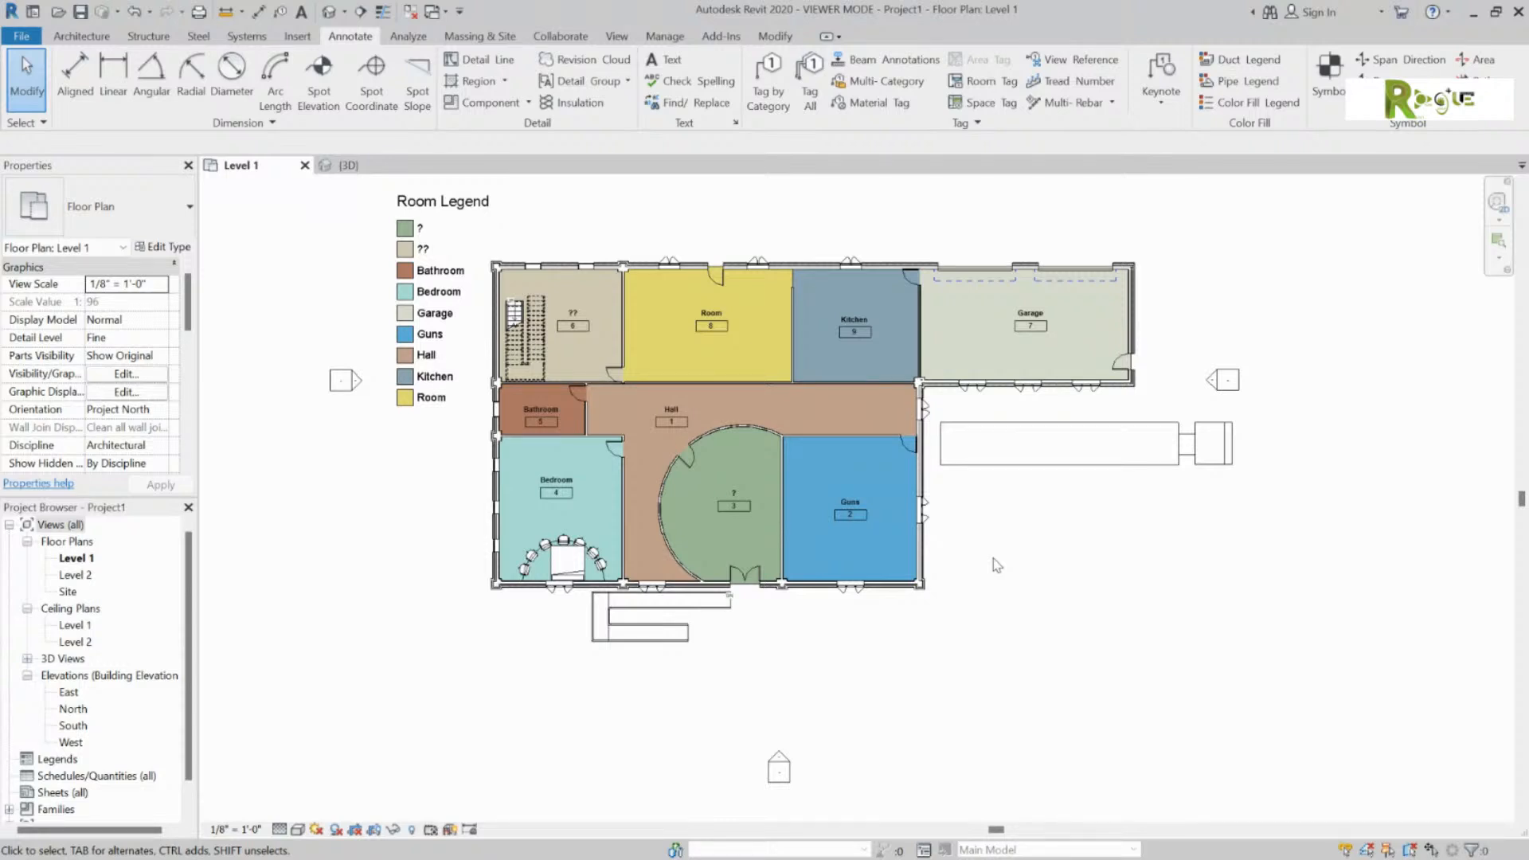
Step: After checking the Area options on the Architecture tab, start the Grid tool
click(83, 36)
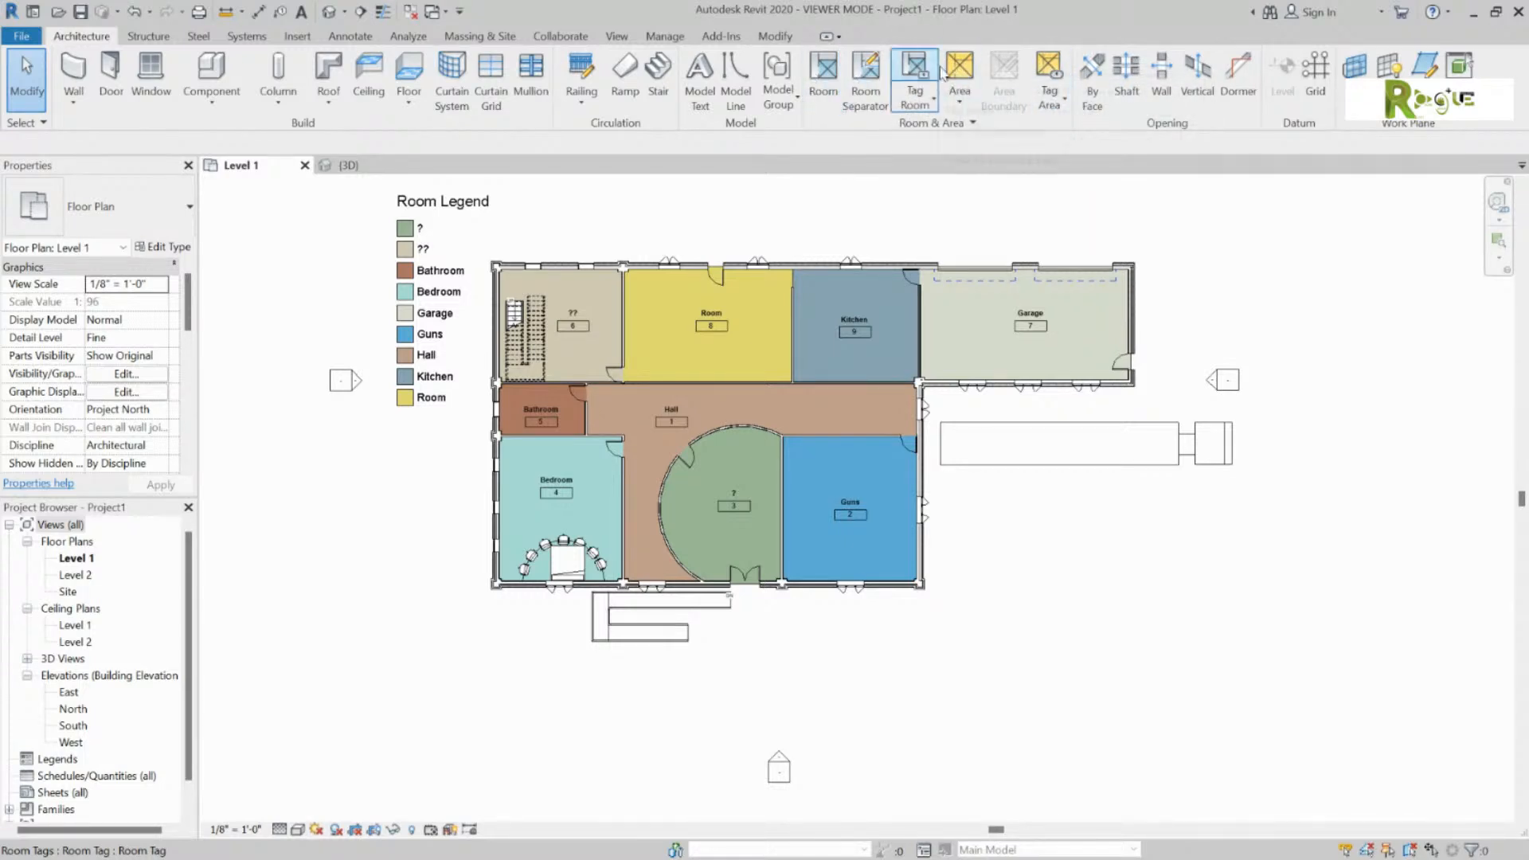
click(962, 102)
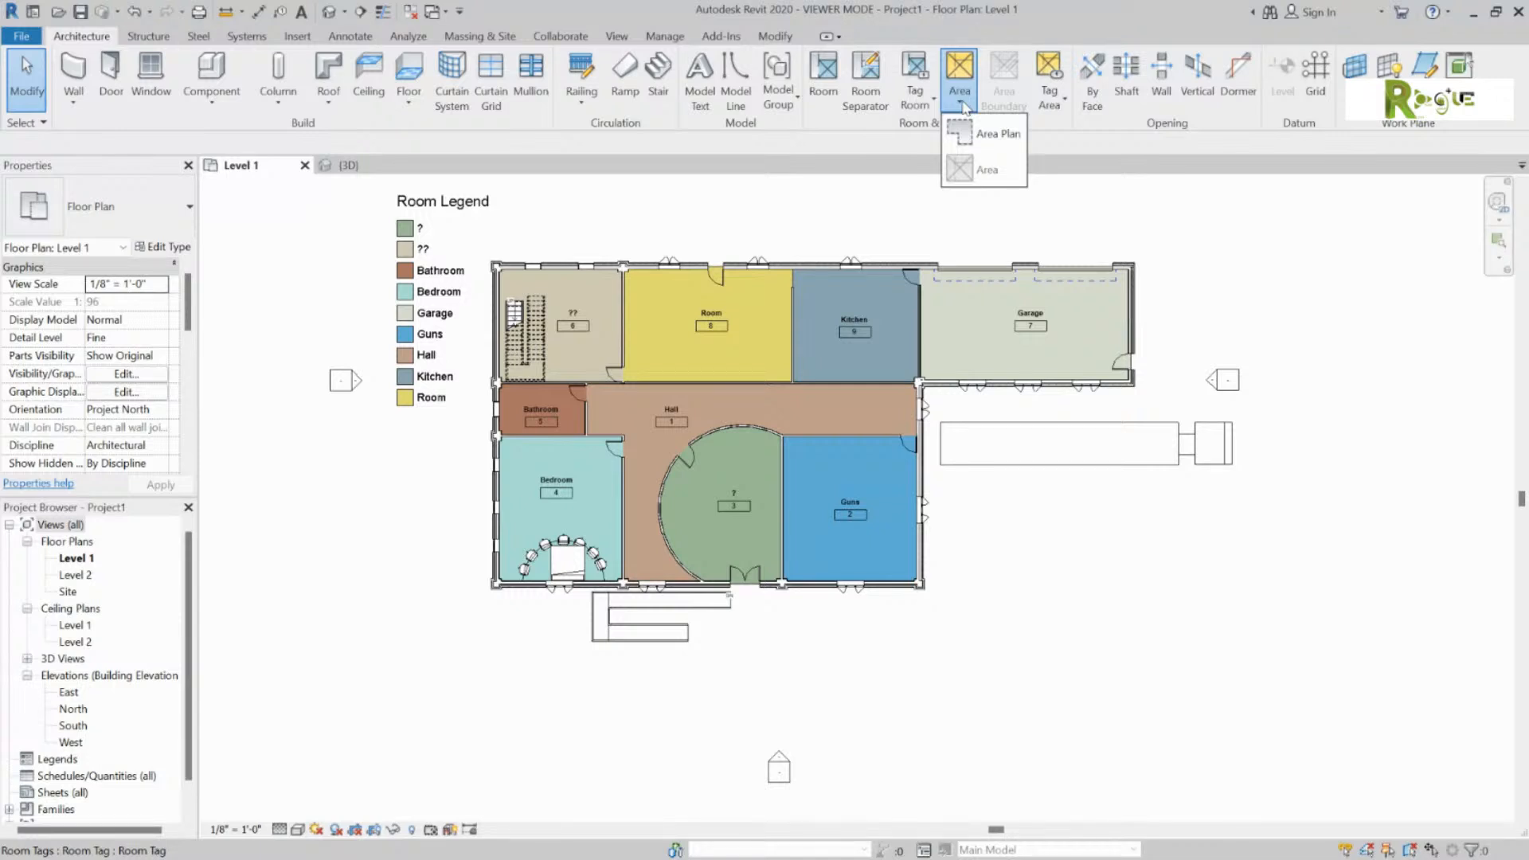
click(1326, 83)
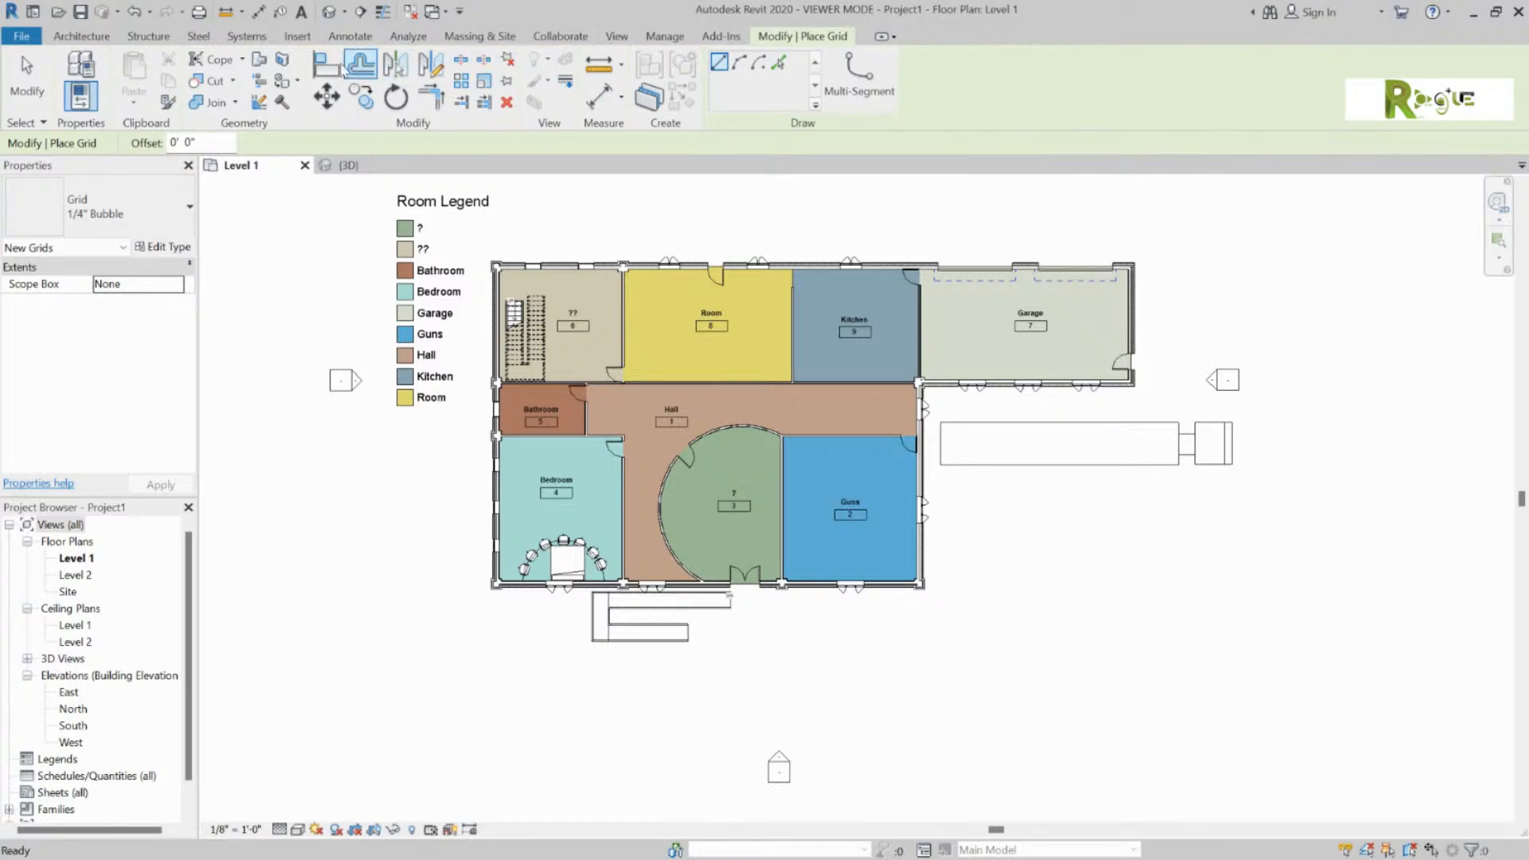
Step: Cancel grid placement and zoom out so all four elevation markers around Level 1 are visible
click(81, 36)
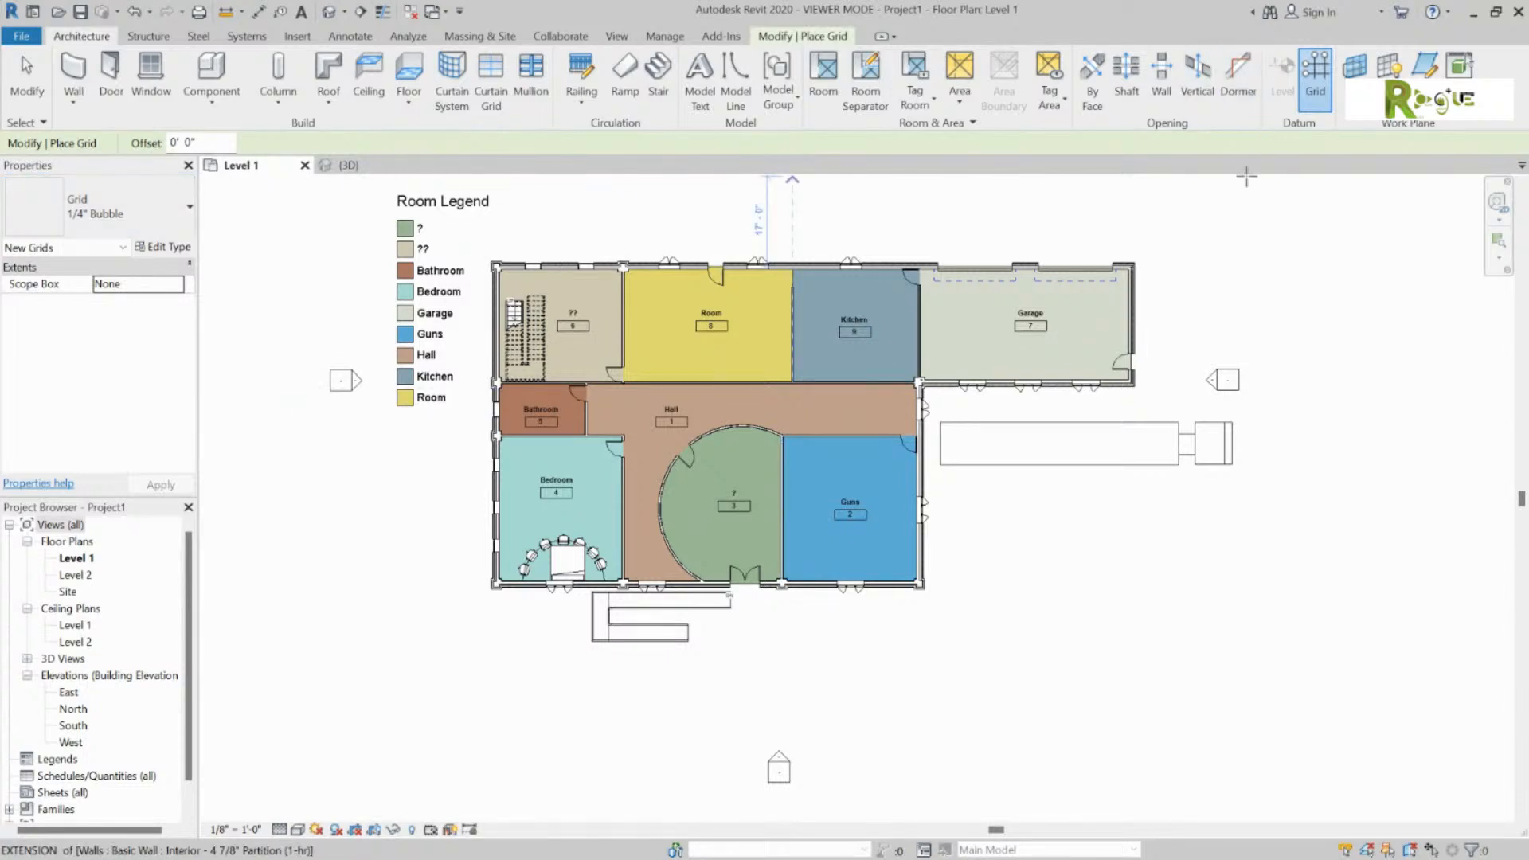
key(Escape)
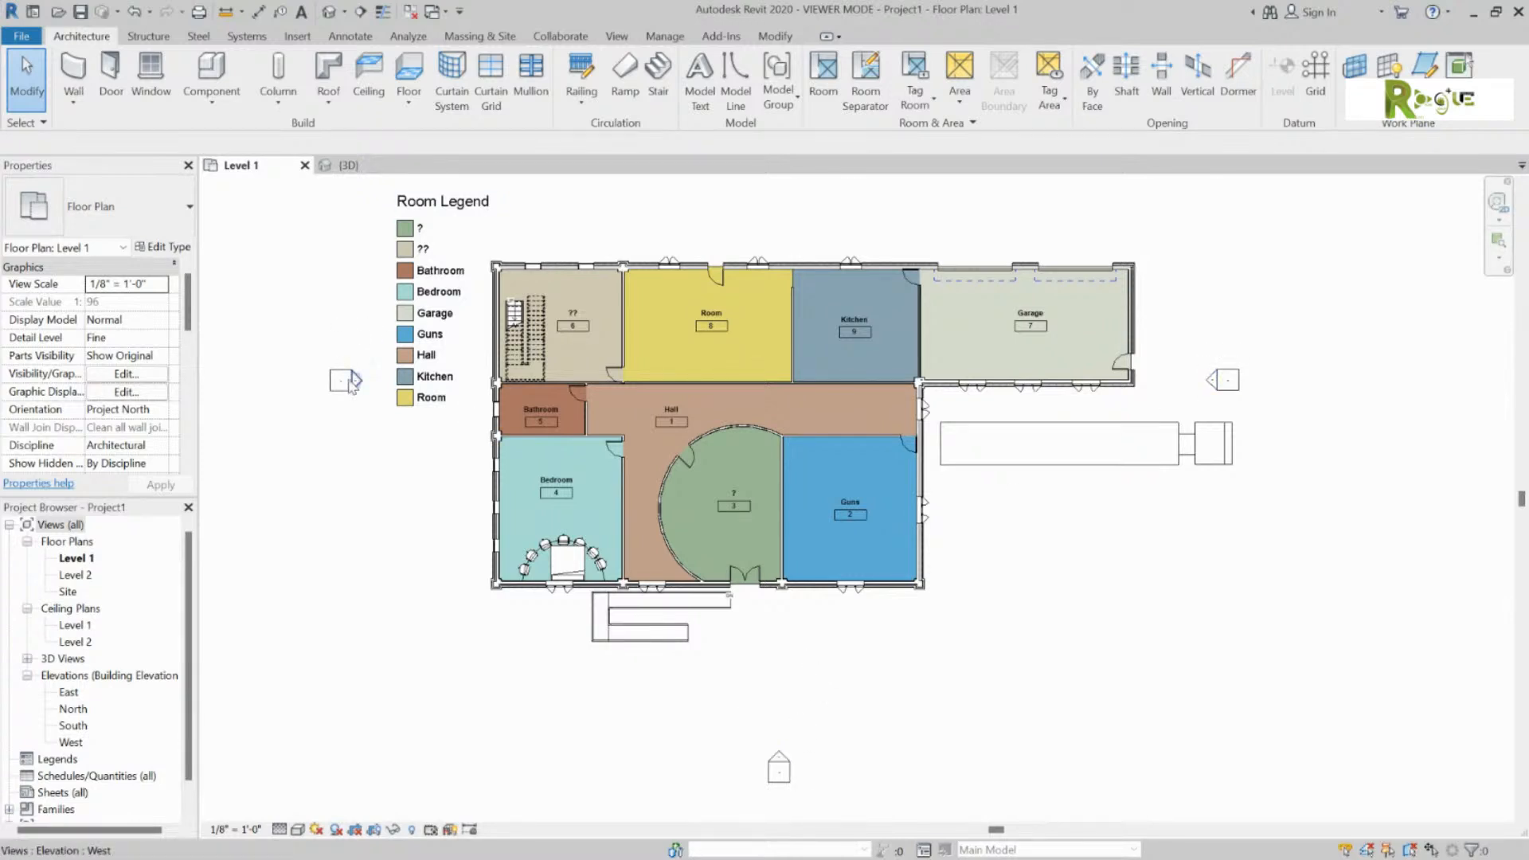
scroll(871, 390, down, 3)
middle_drag(870, 384, 853, 428)
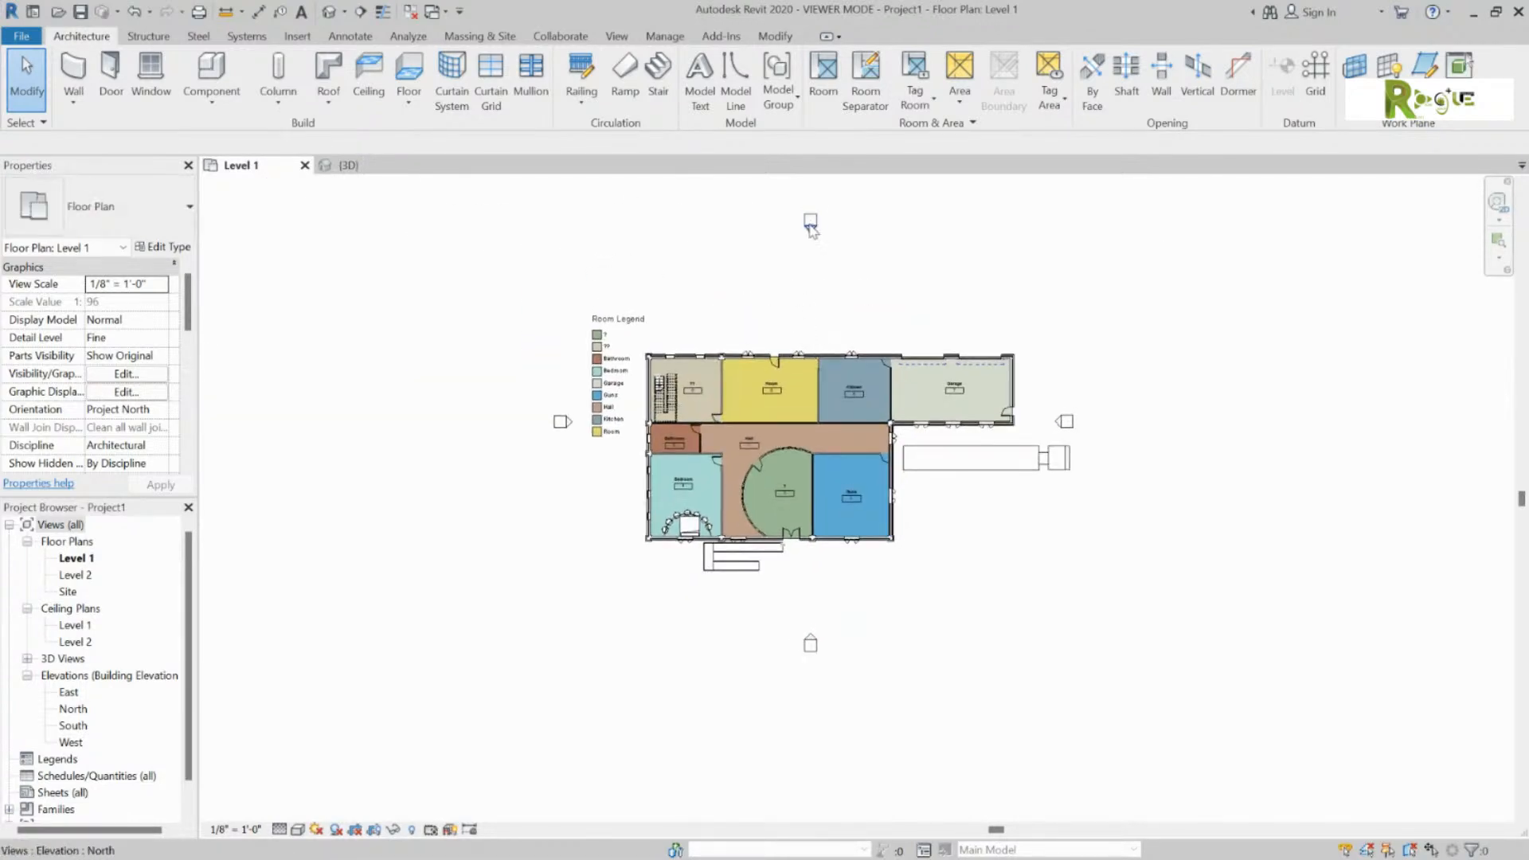
click(810, 225)
Step: Open the East and South elevation views from their markers, returning to Level 1 each time
key(Escape)
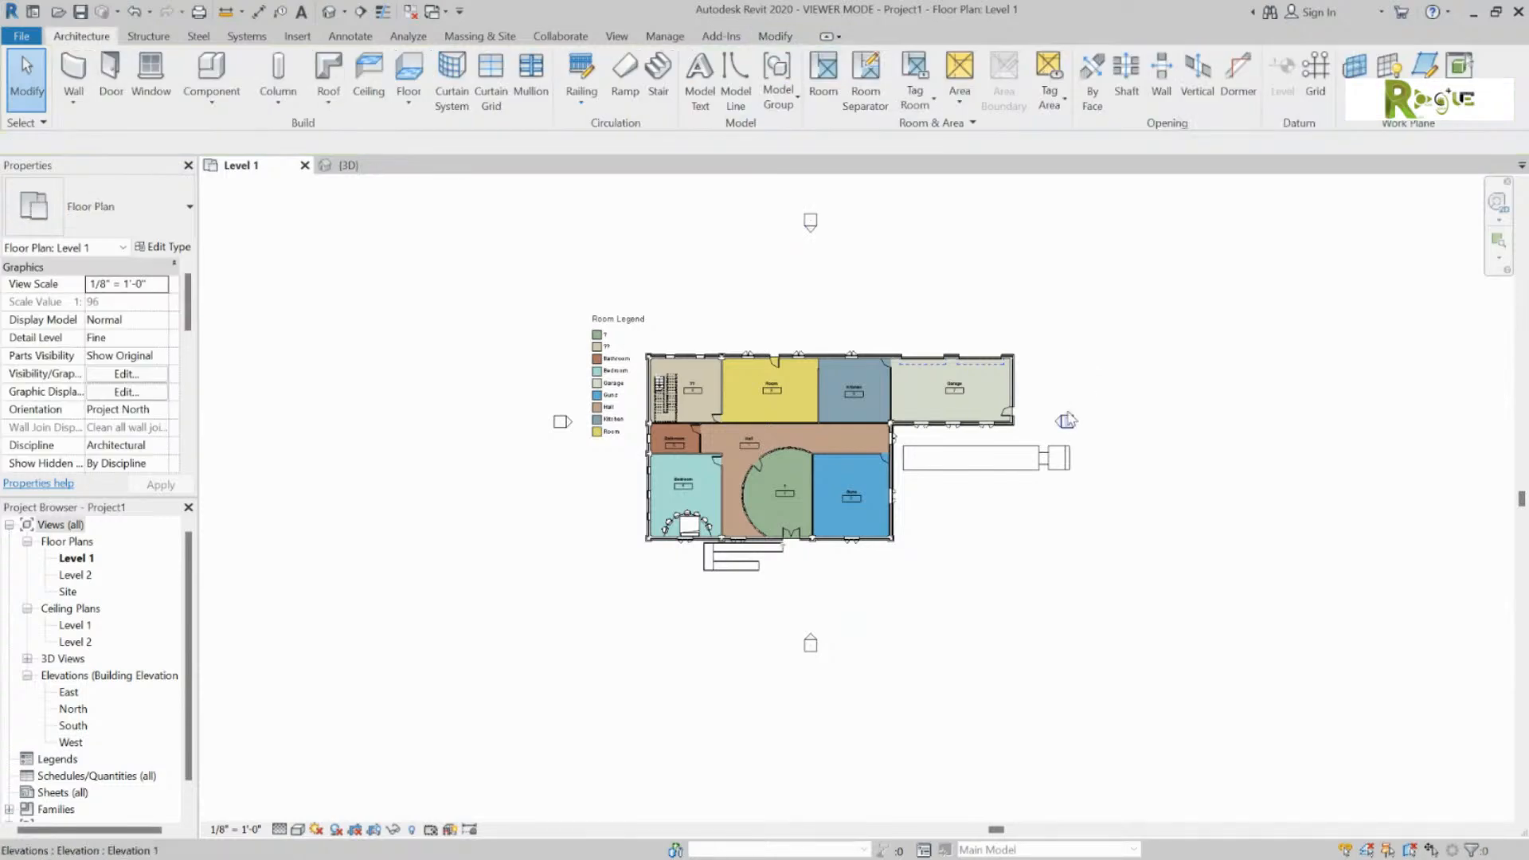
scroll(1064, 423, up, 4)
double_click(1062, 423)
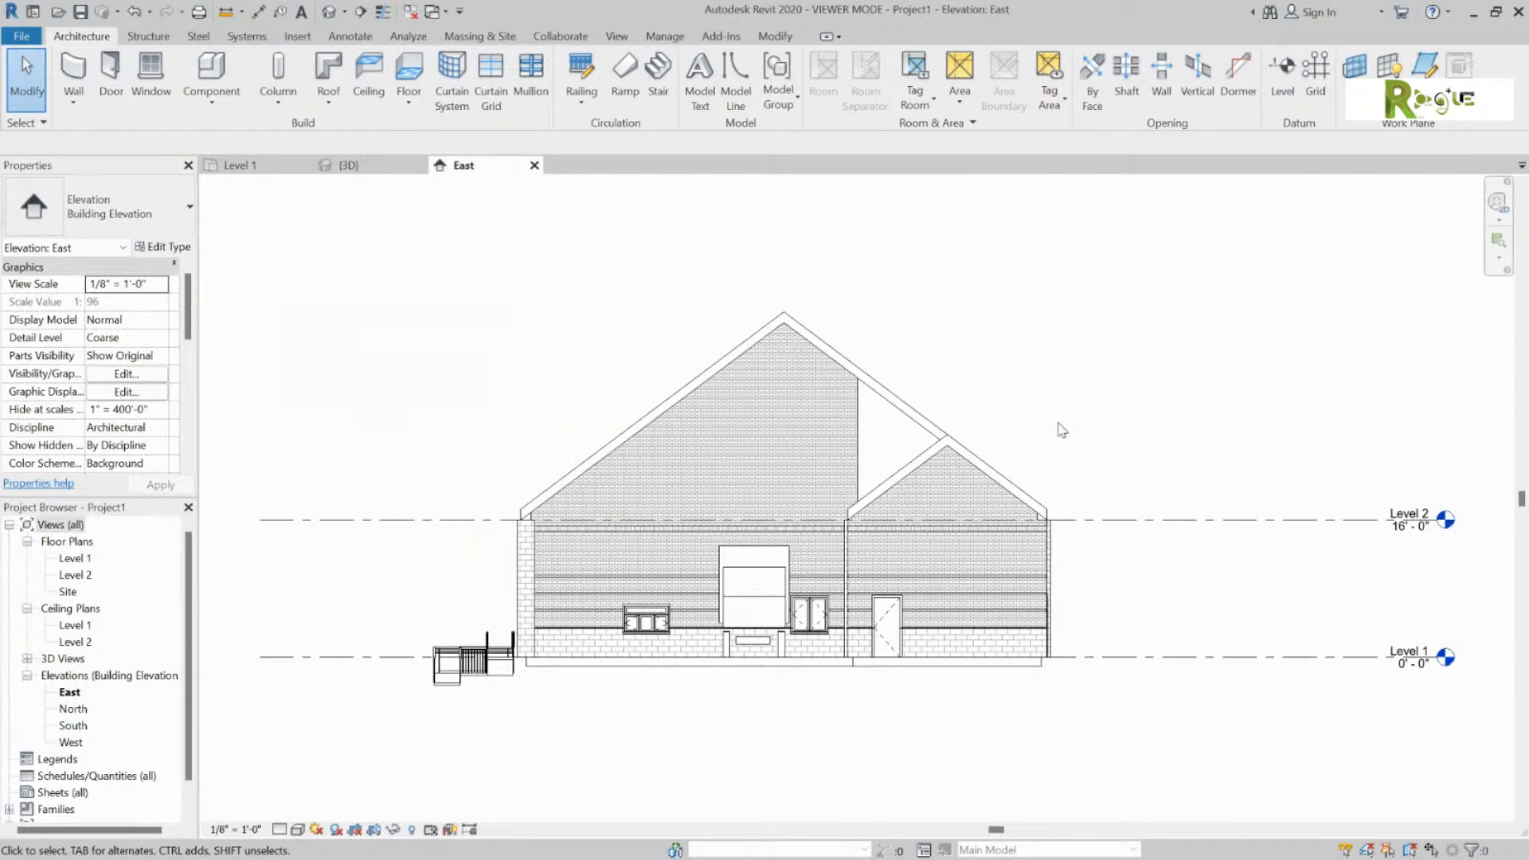
click(239, 166)
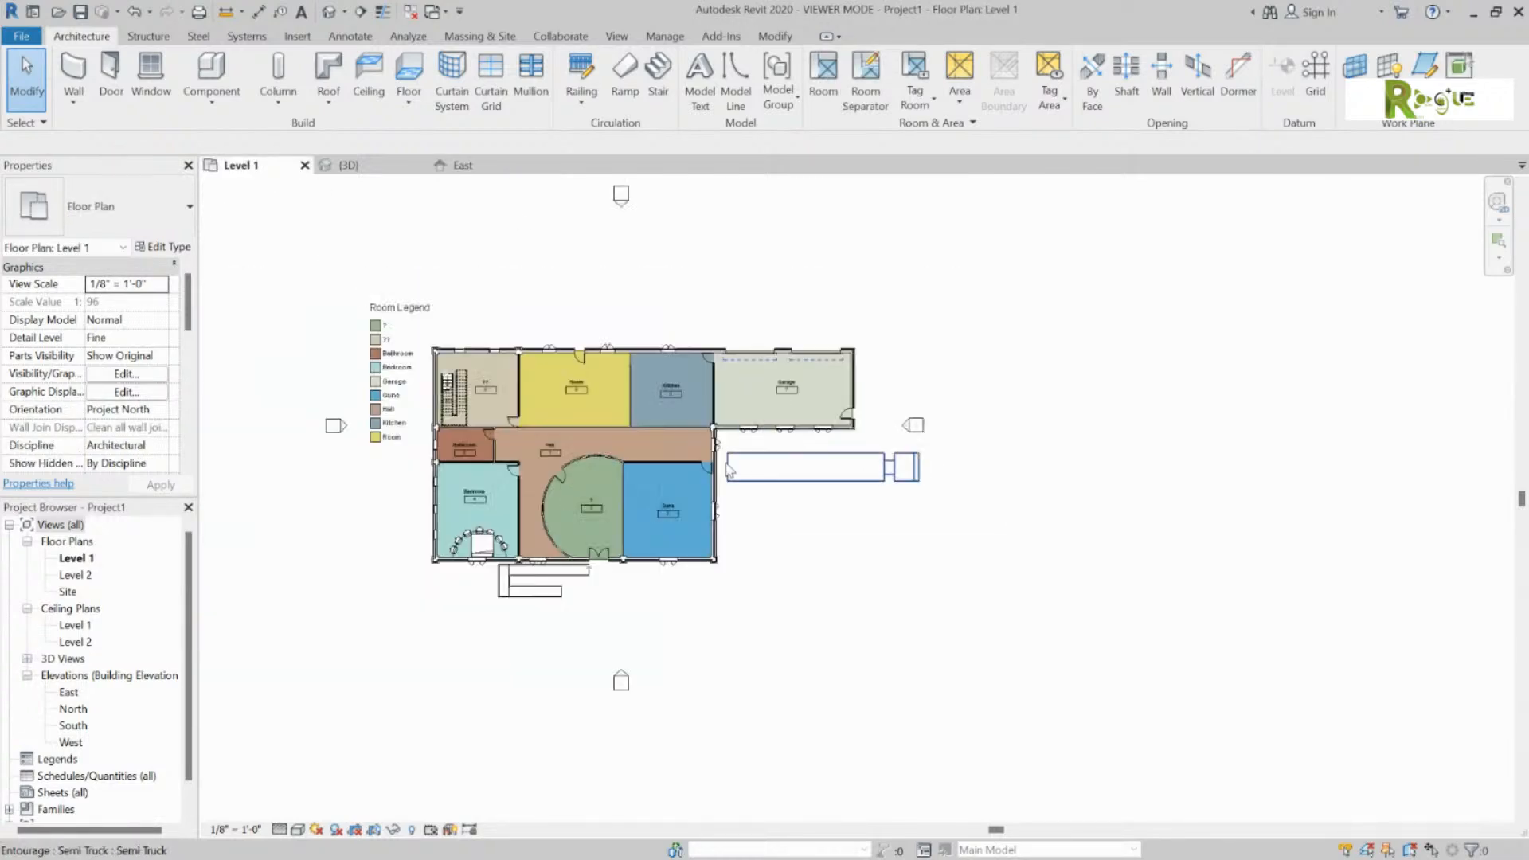
double_click(621, 679)
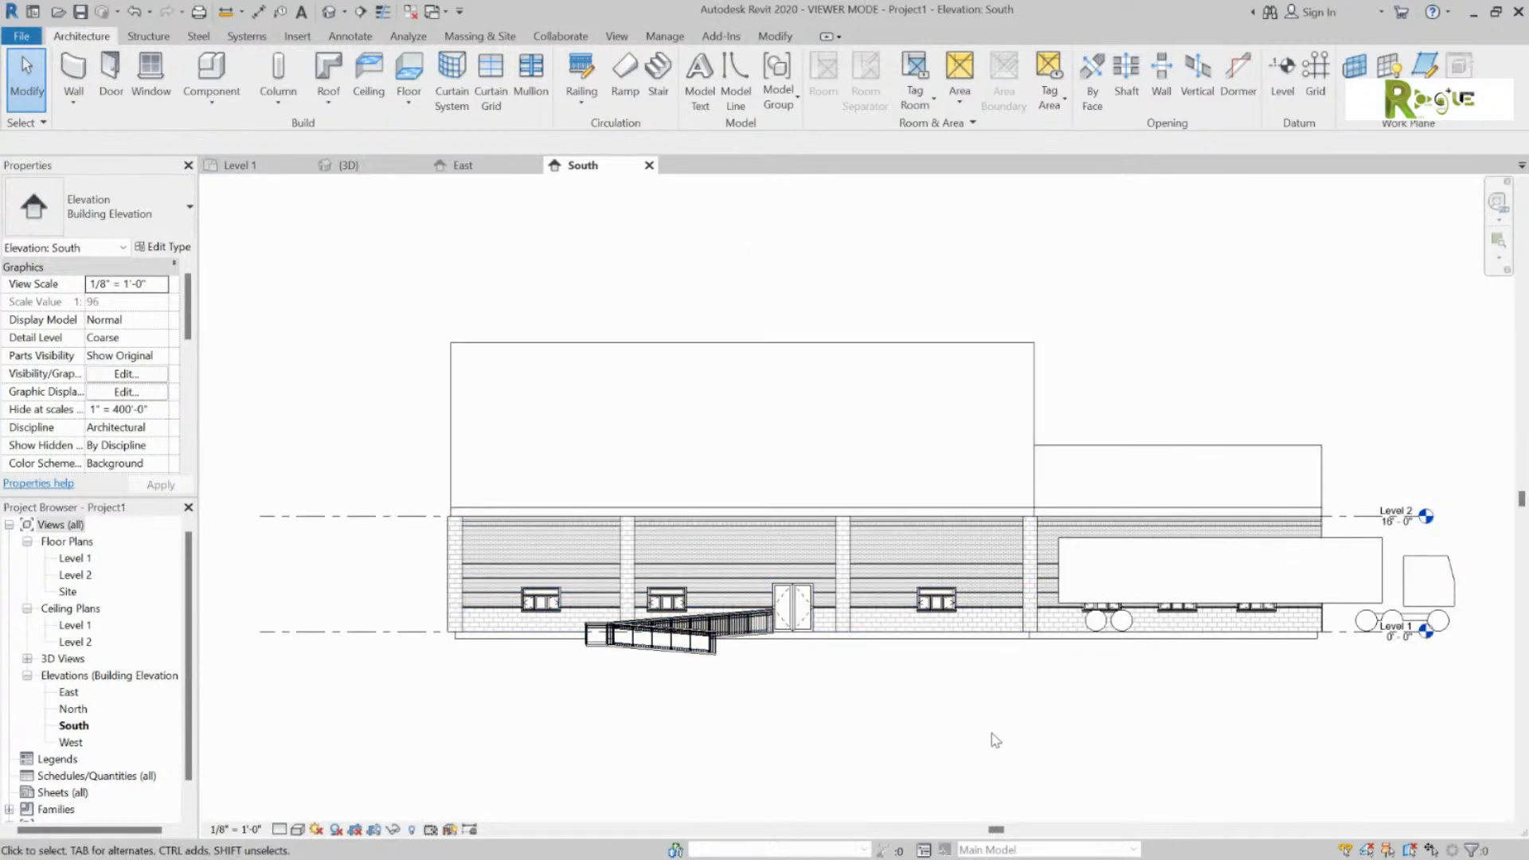
click(210, 164)
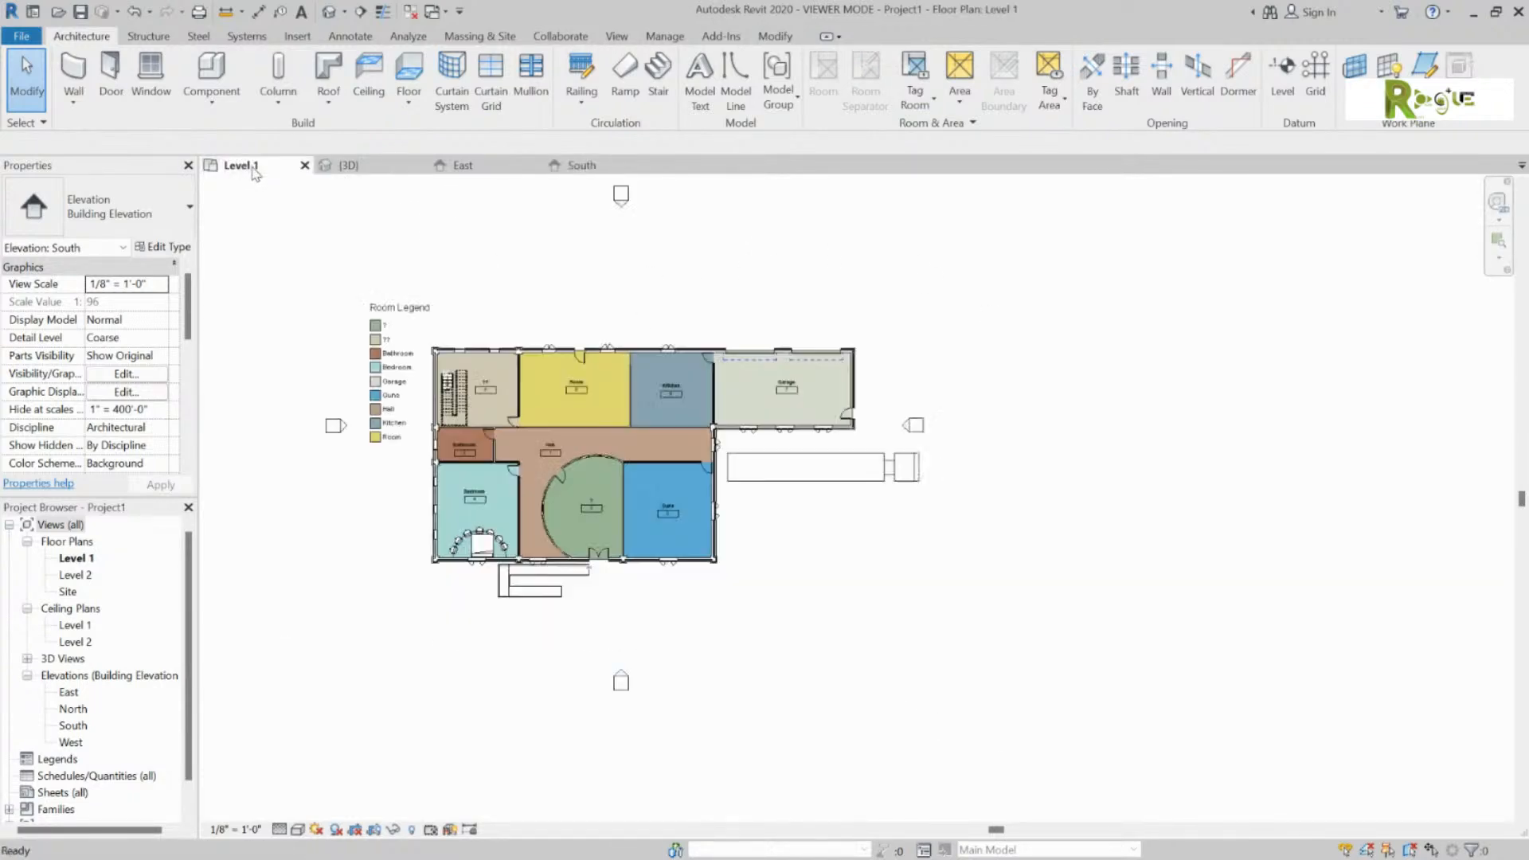
Step: Open the North and West elevation views, then come back to the Level 1 plan
double_click(620, 196)
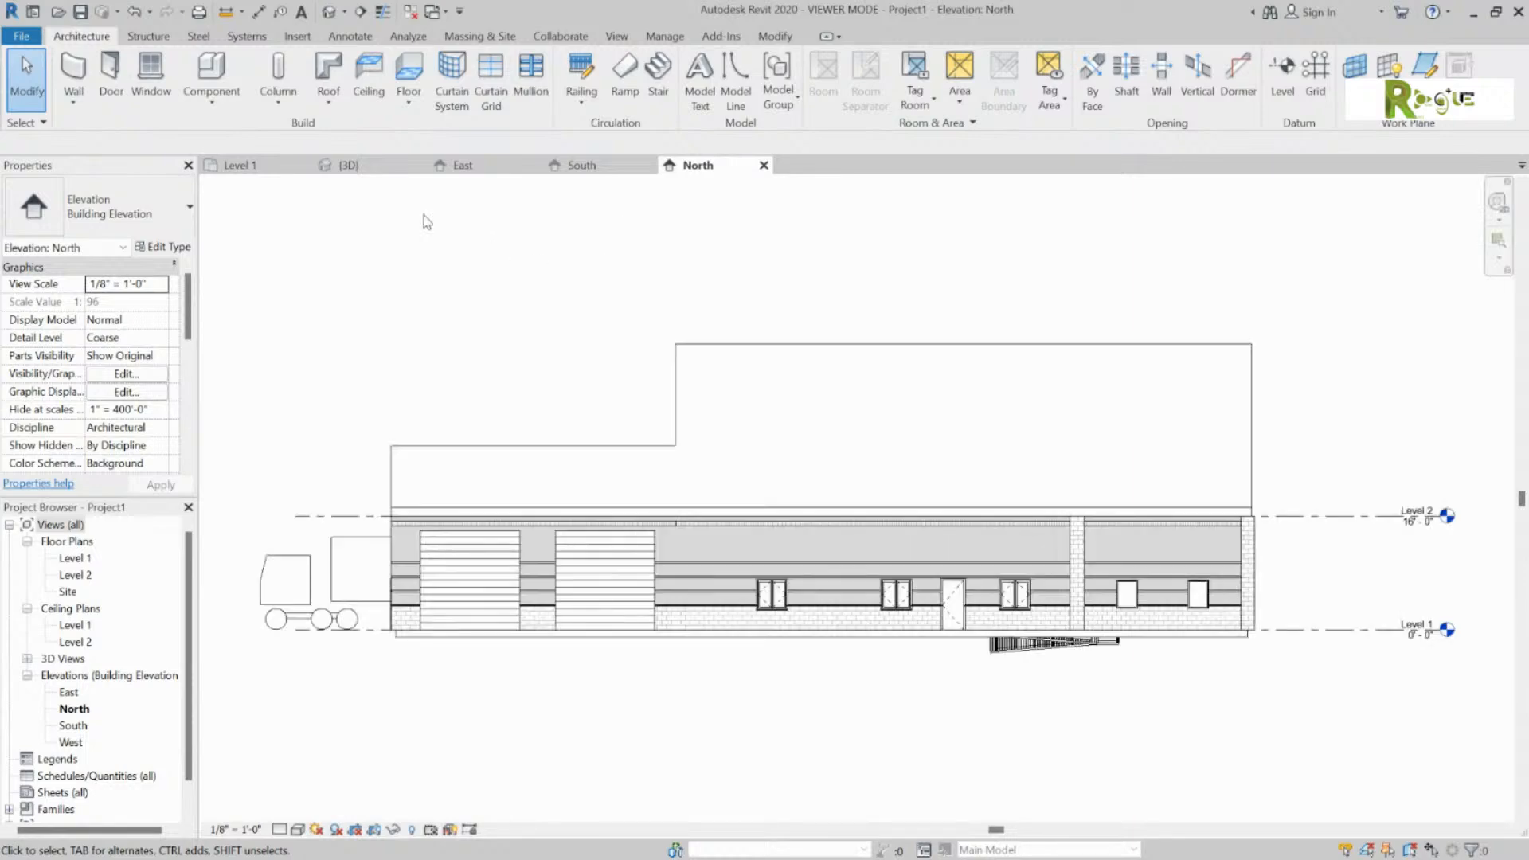
click(269, 166)
double_click(343, 426)
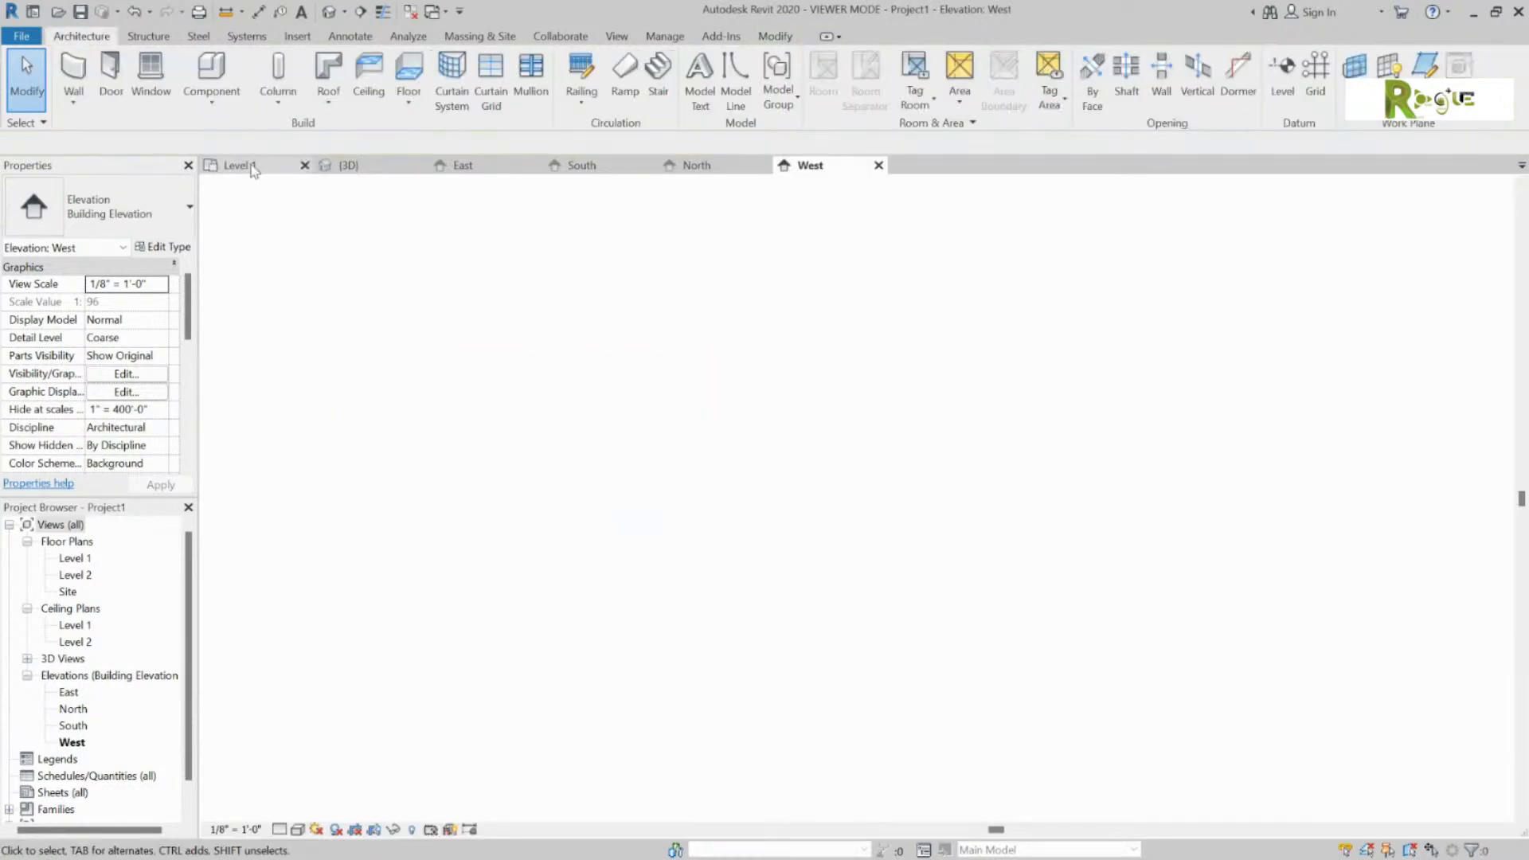
click(256, 166)
click(698, 169)
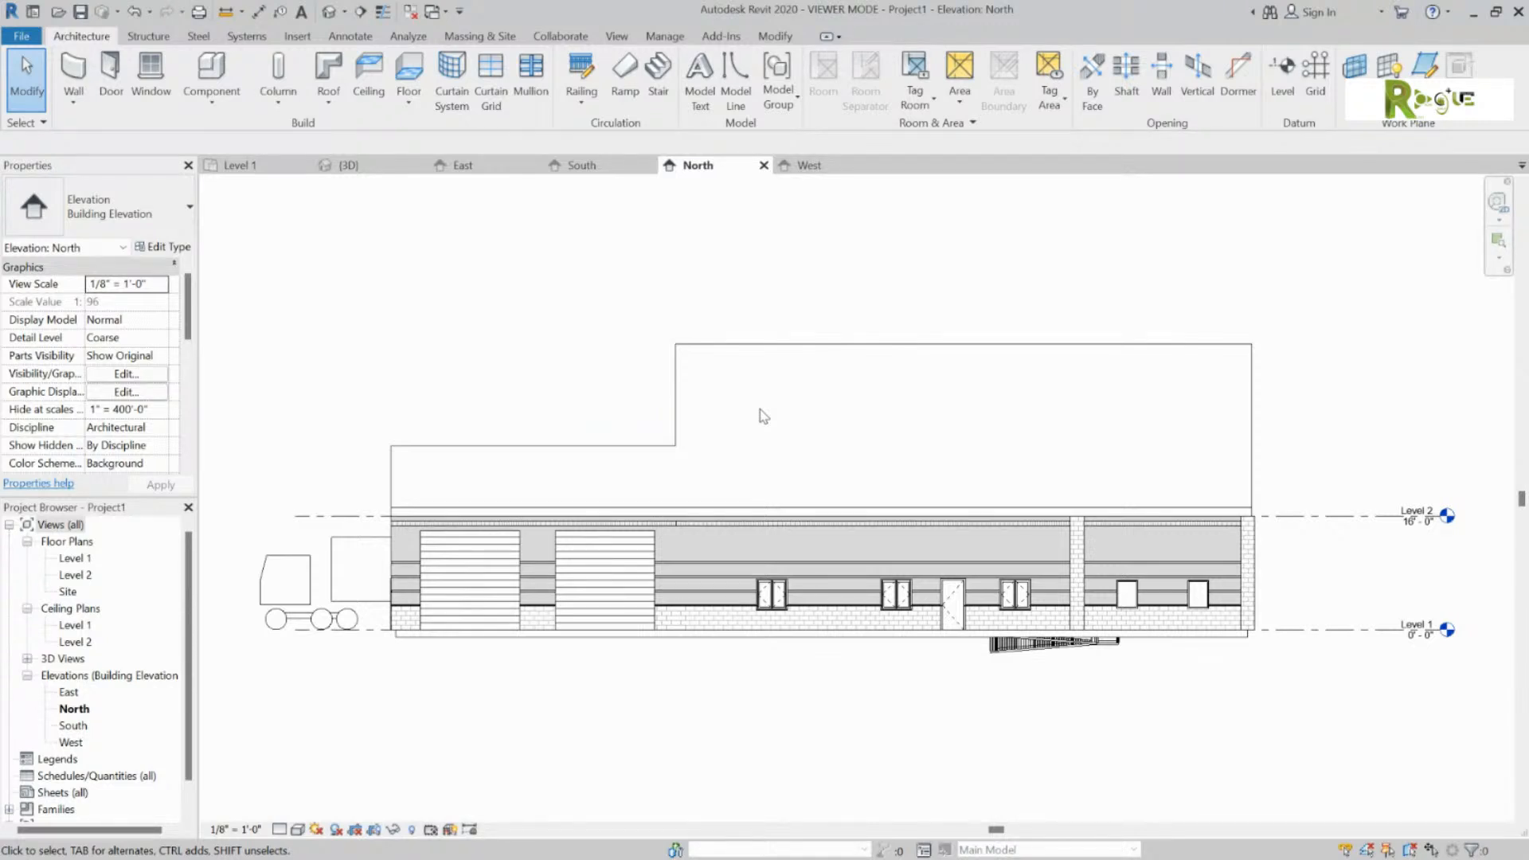
click(239, 165)
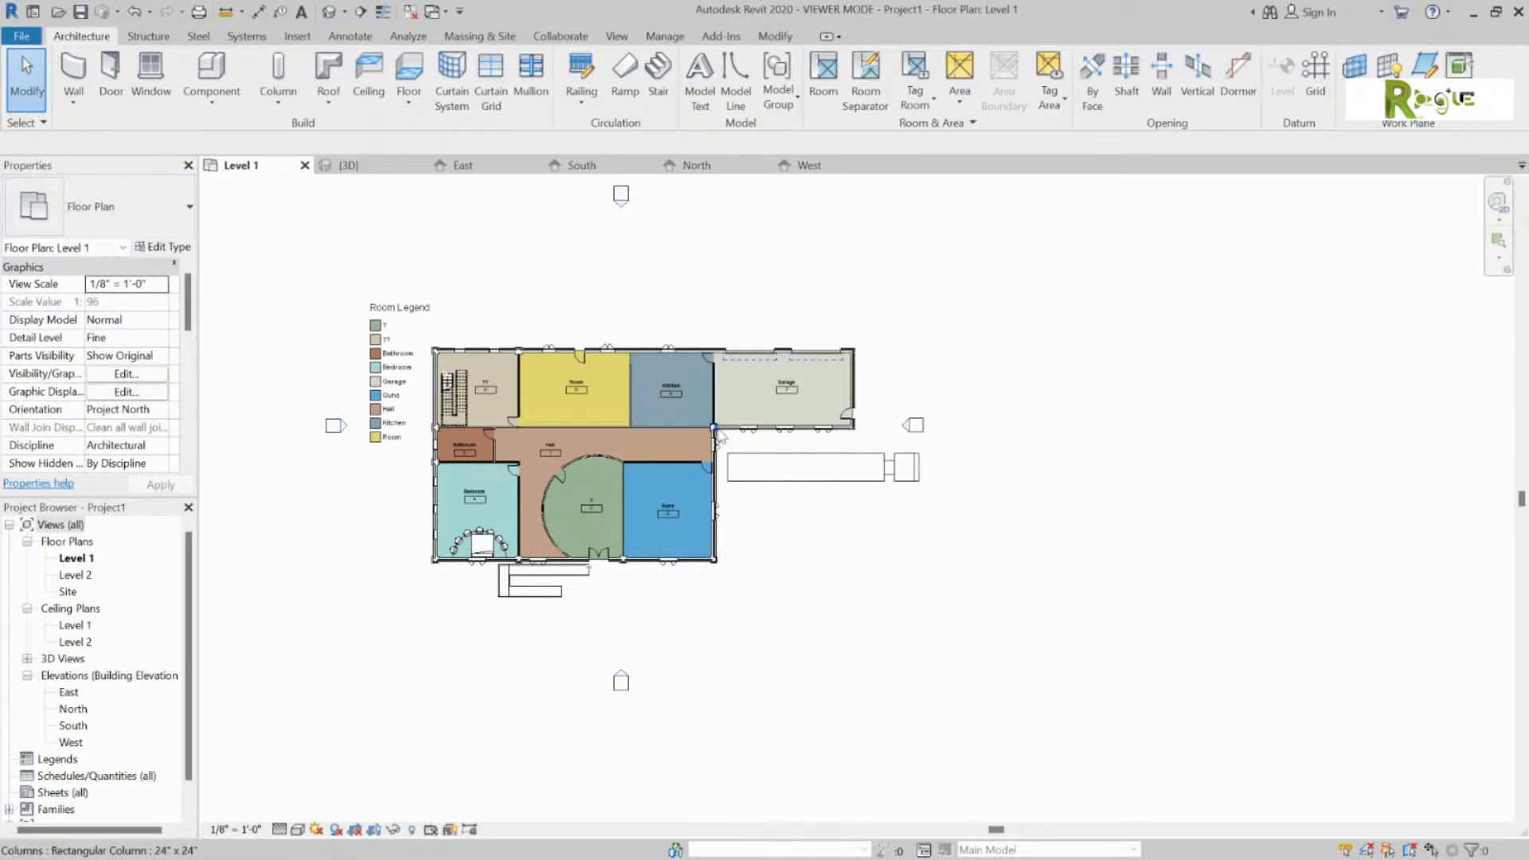
Step: Draw a vertical grid line through the building's left rooms and rename it X
scroll(699, 452, up, 1)
middle_drag(699, 451, 780, 470)
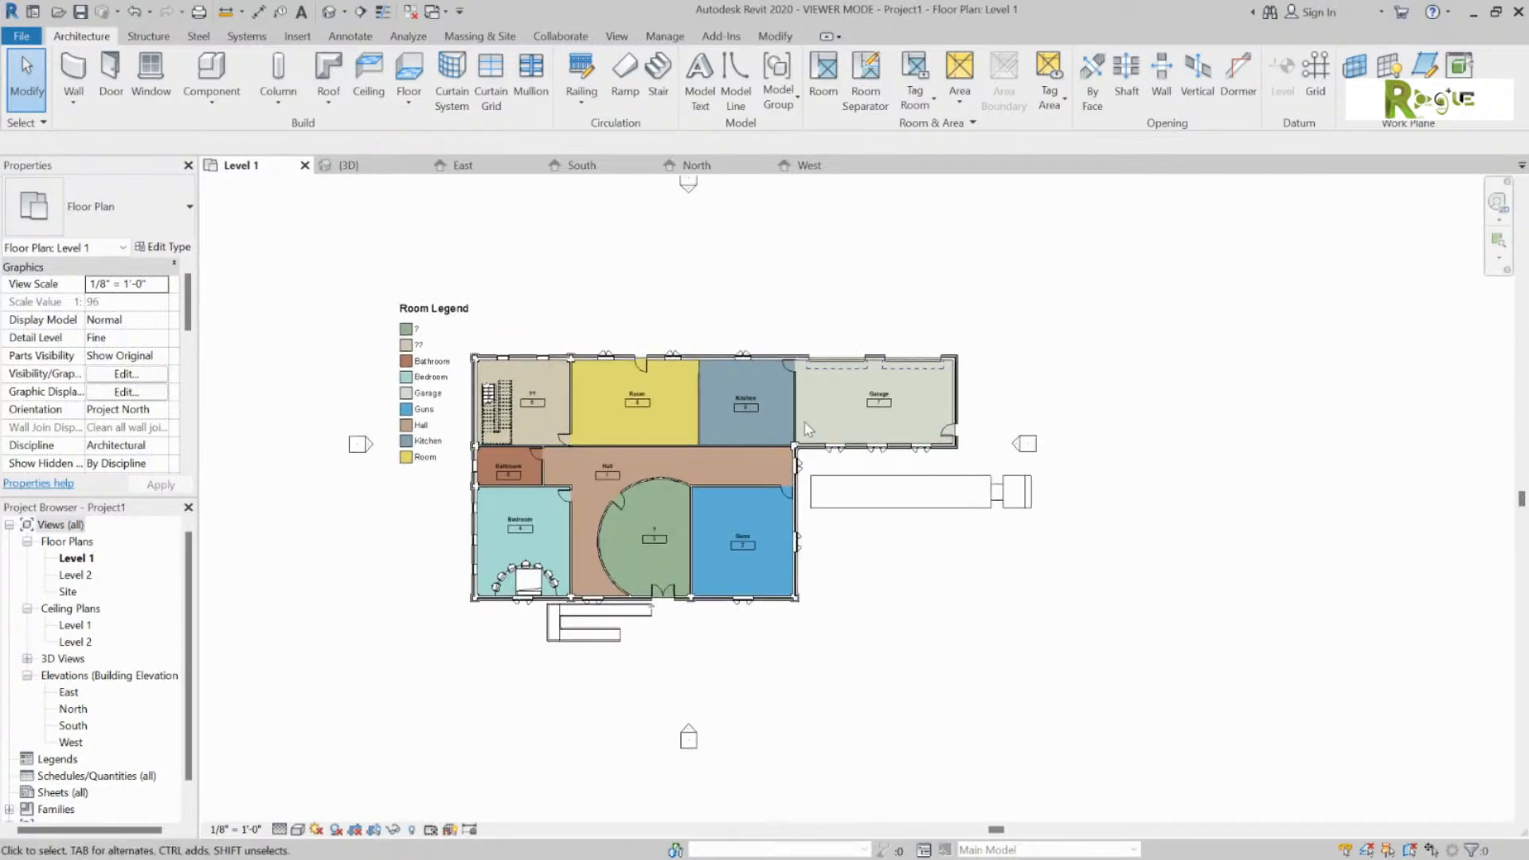
click(1315, 79)
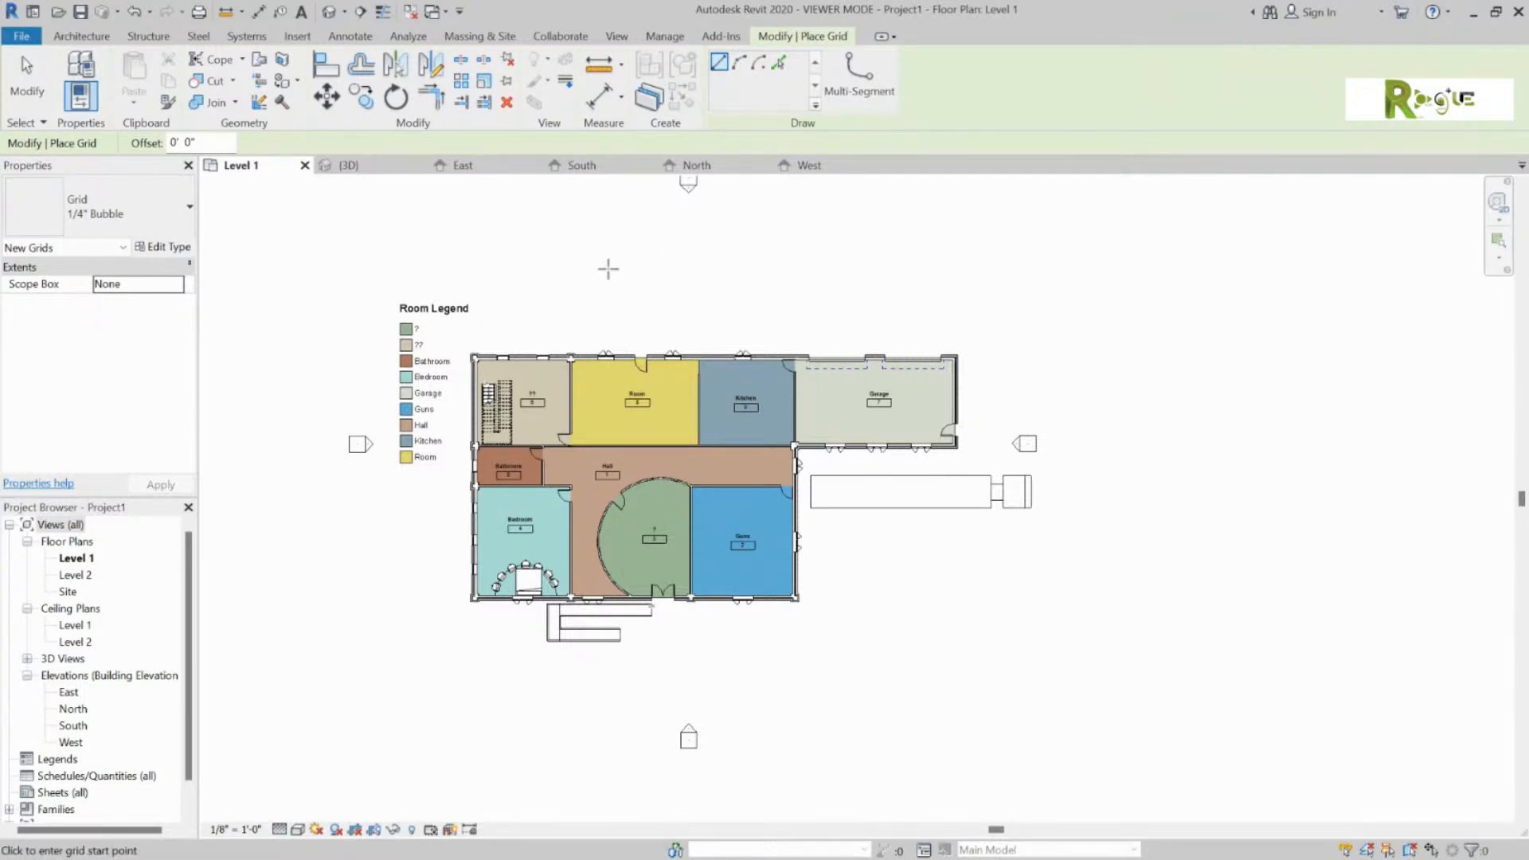
click(565, 262)
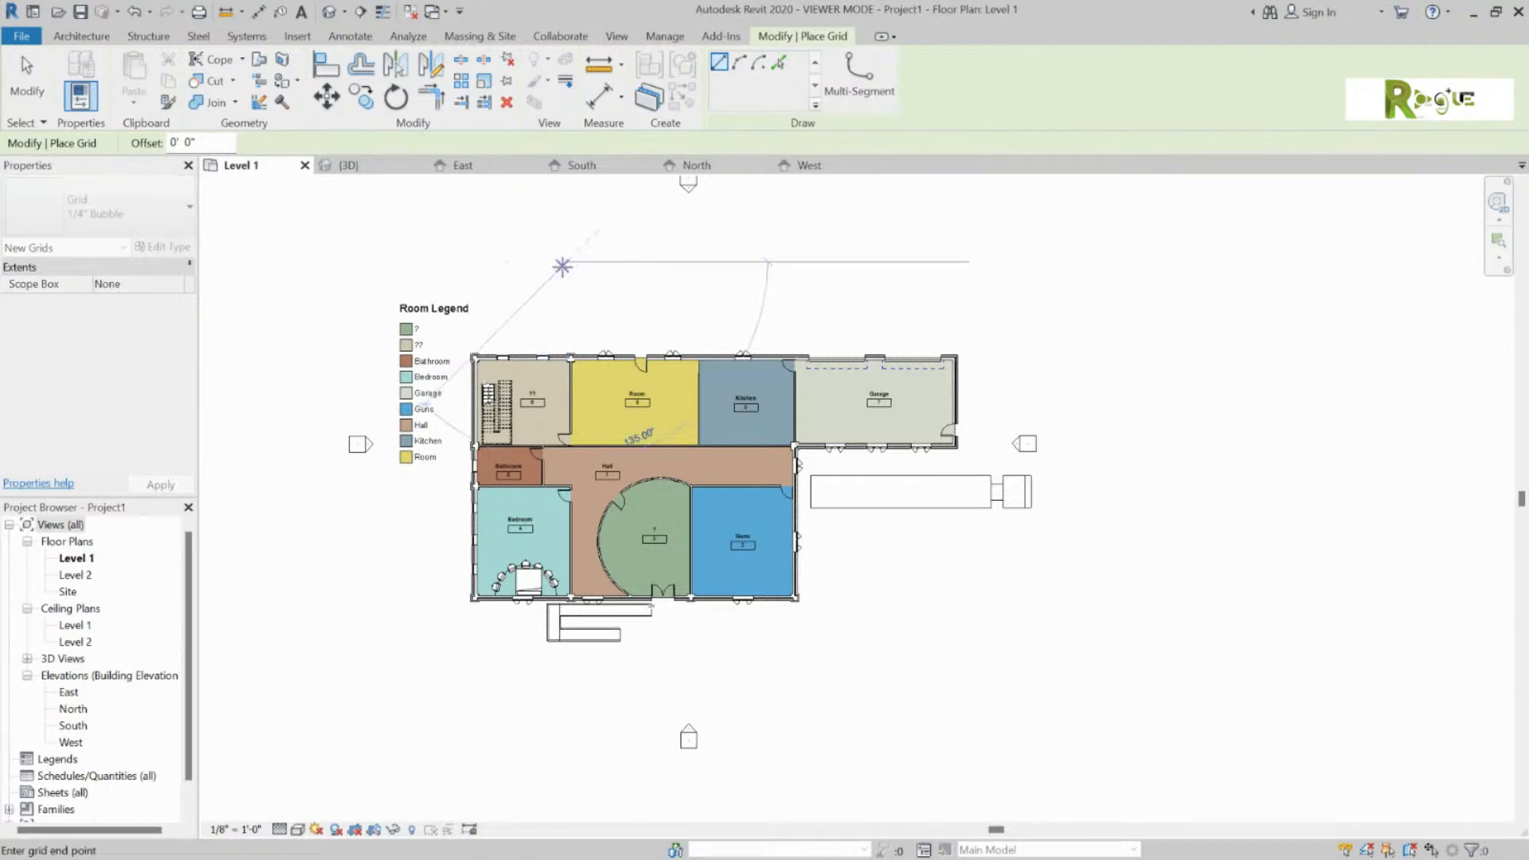
click(567, 691)
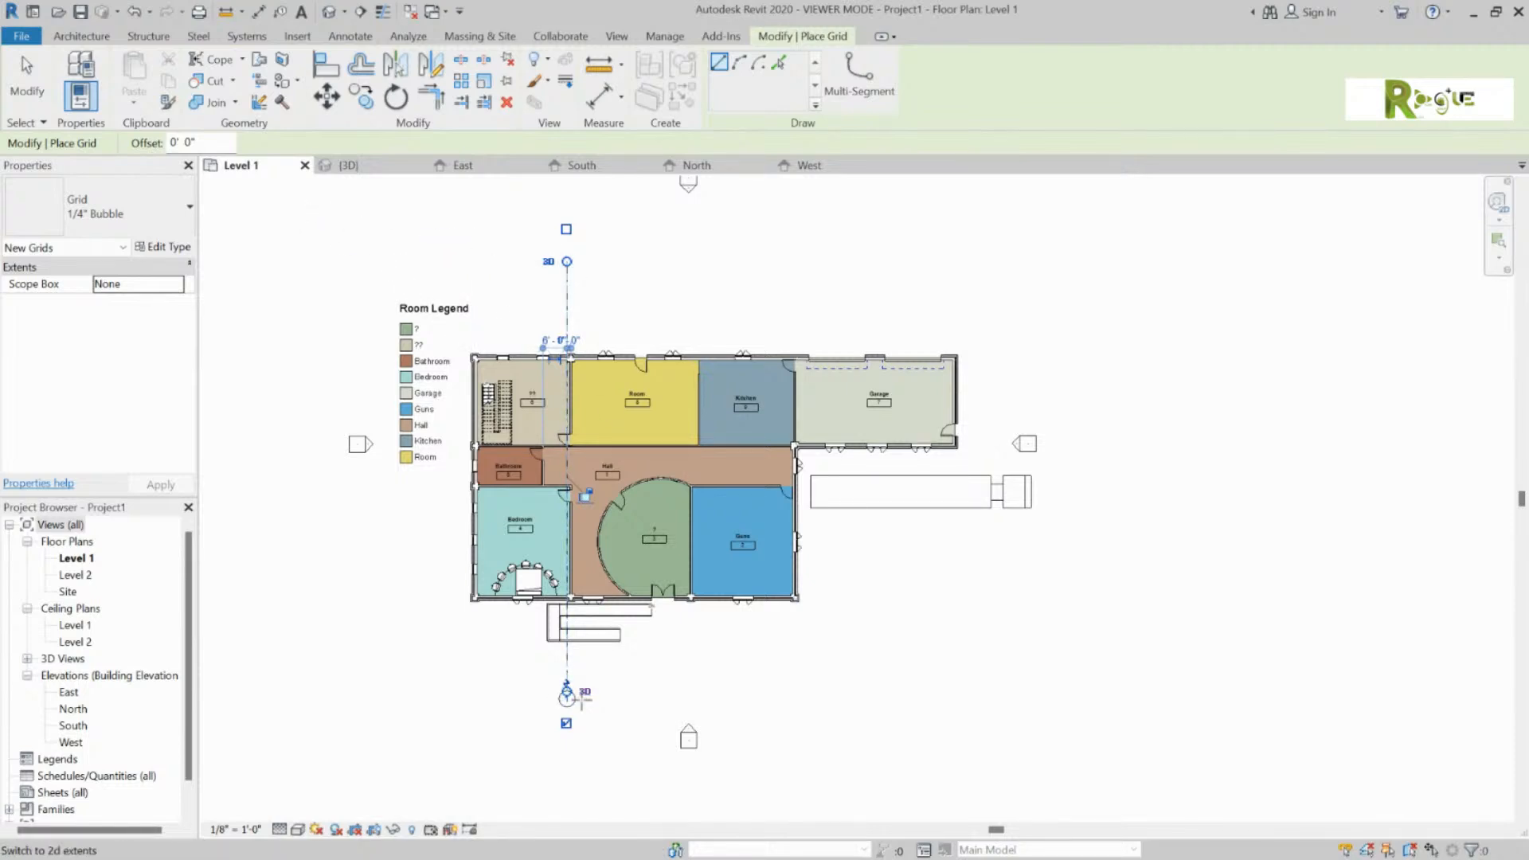
scroll(566, 698, up, 4)
scroll(566, 699, up, 1)
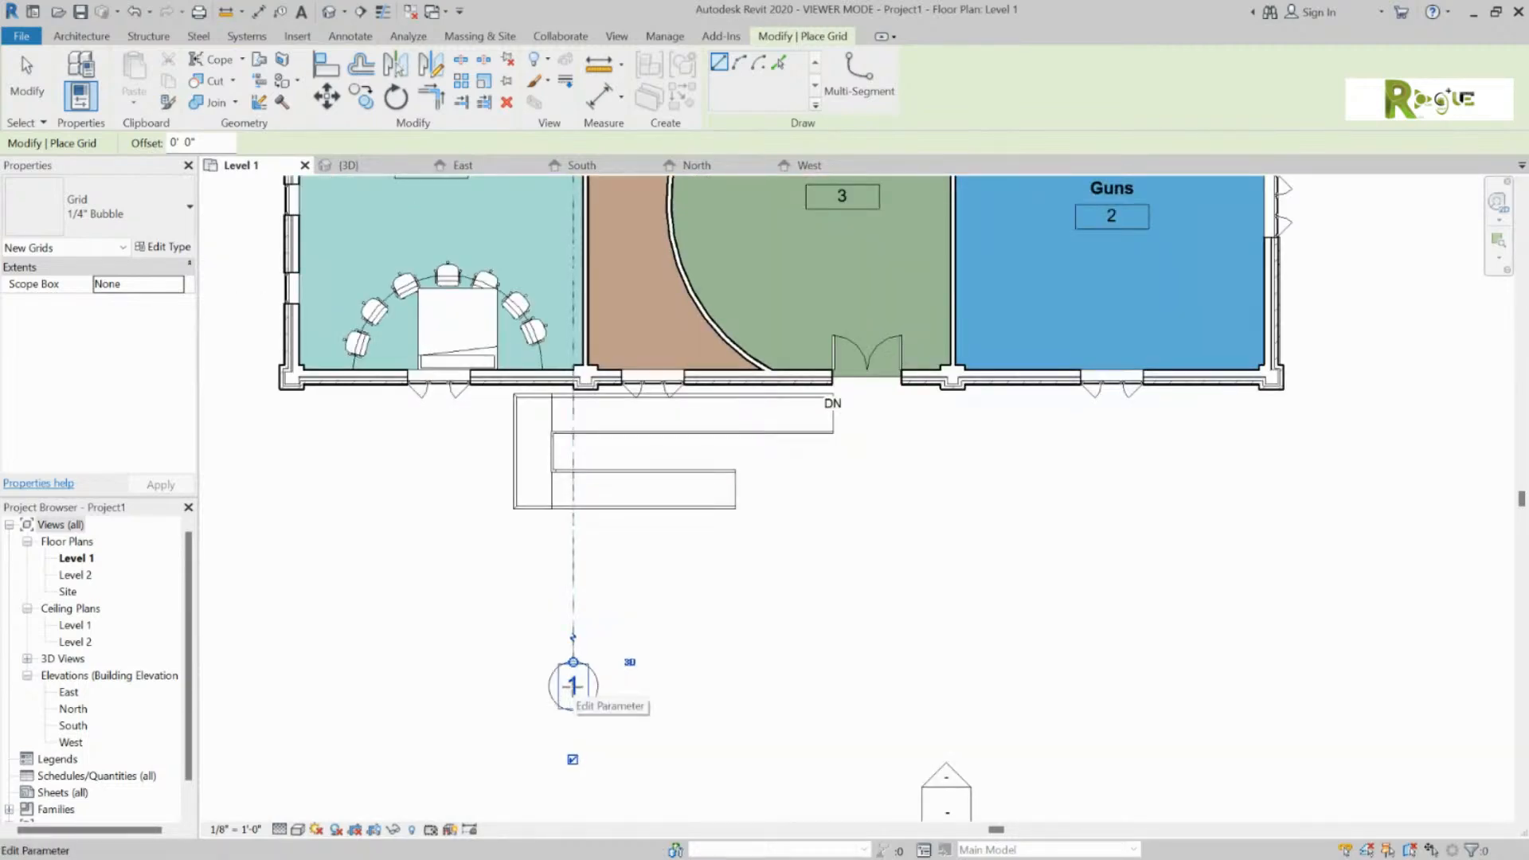
scroll(567, 700, down, 5)
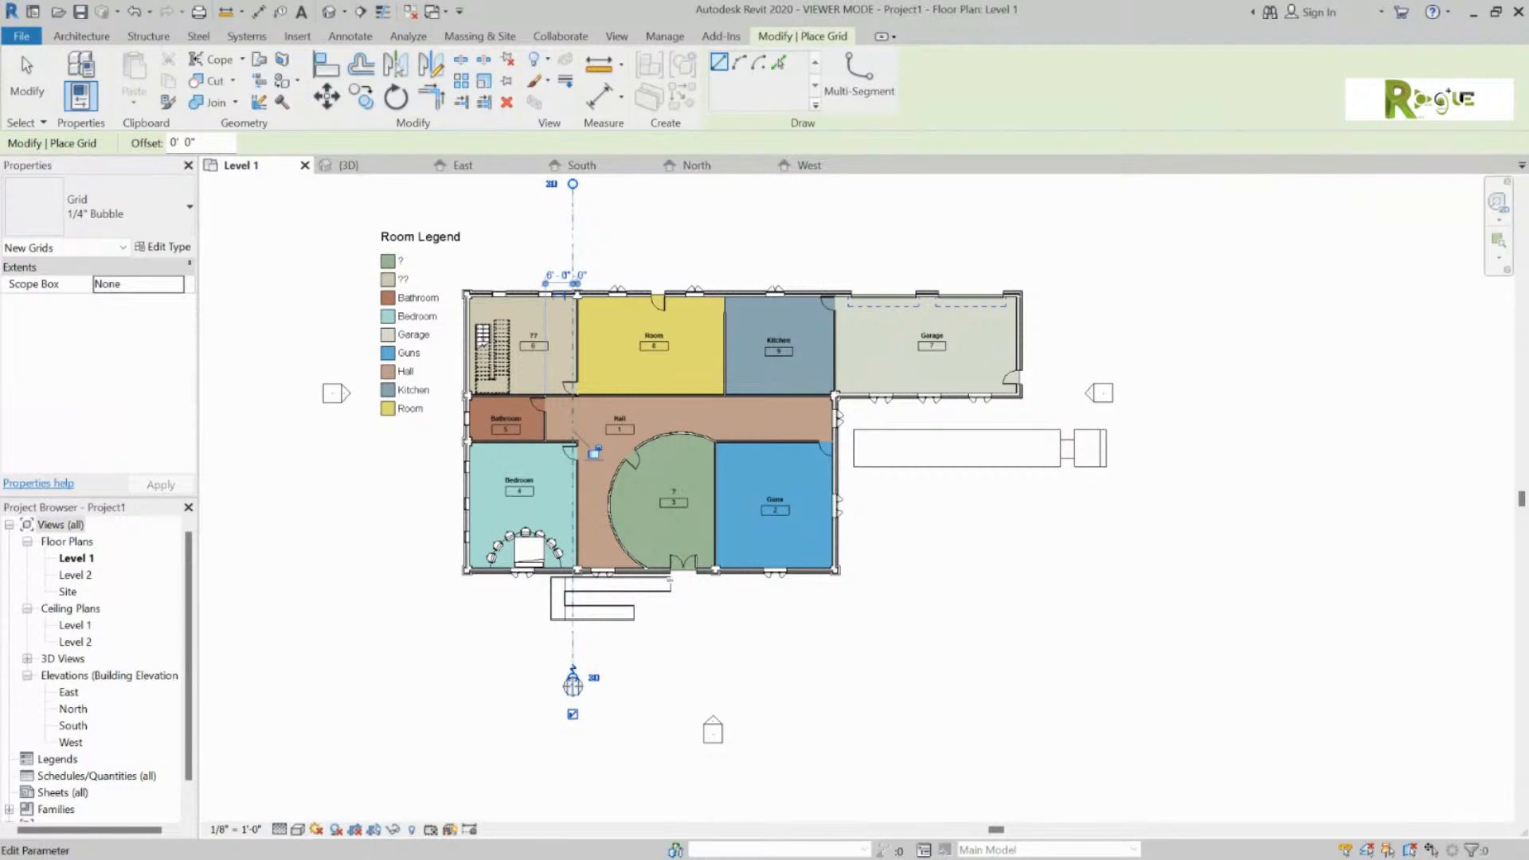
click(573, 685)
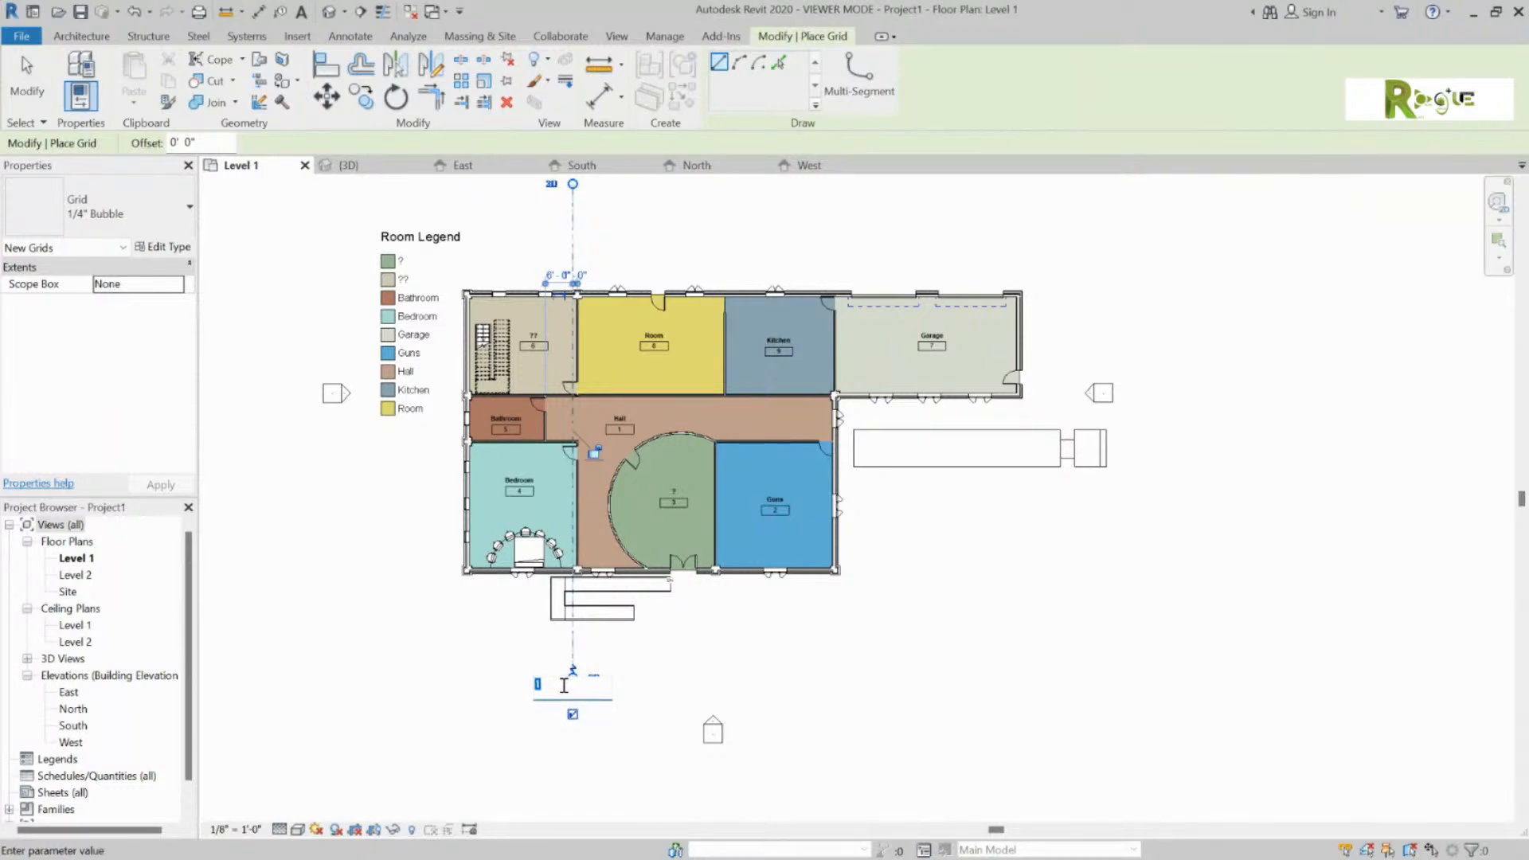
text(X)
click(897, 643)
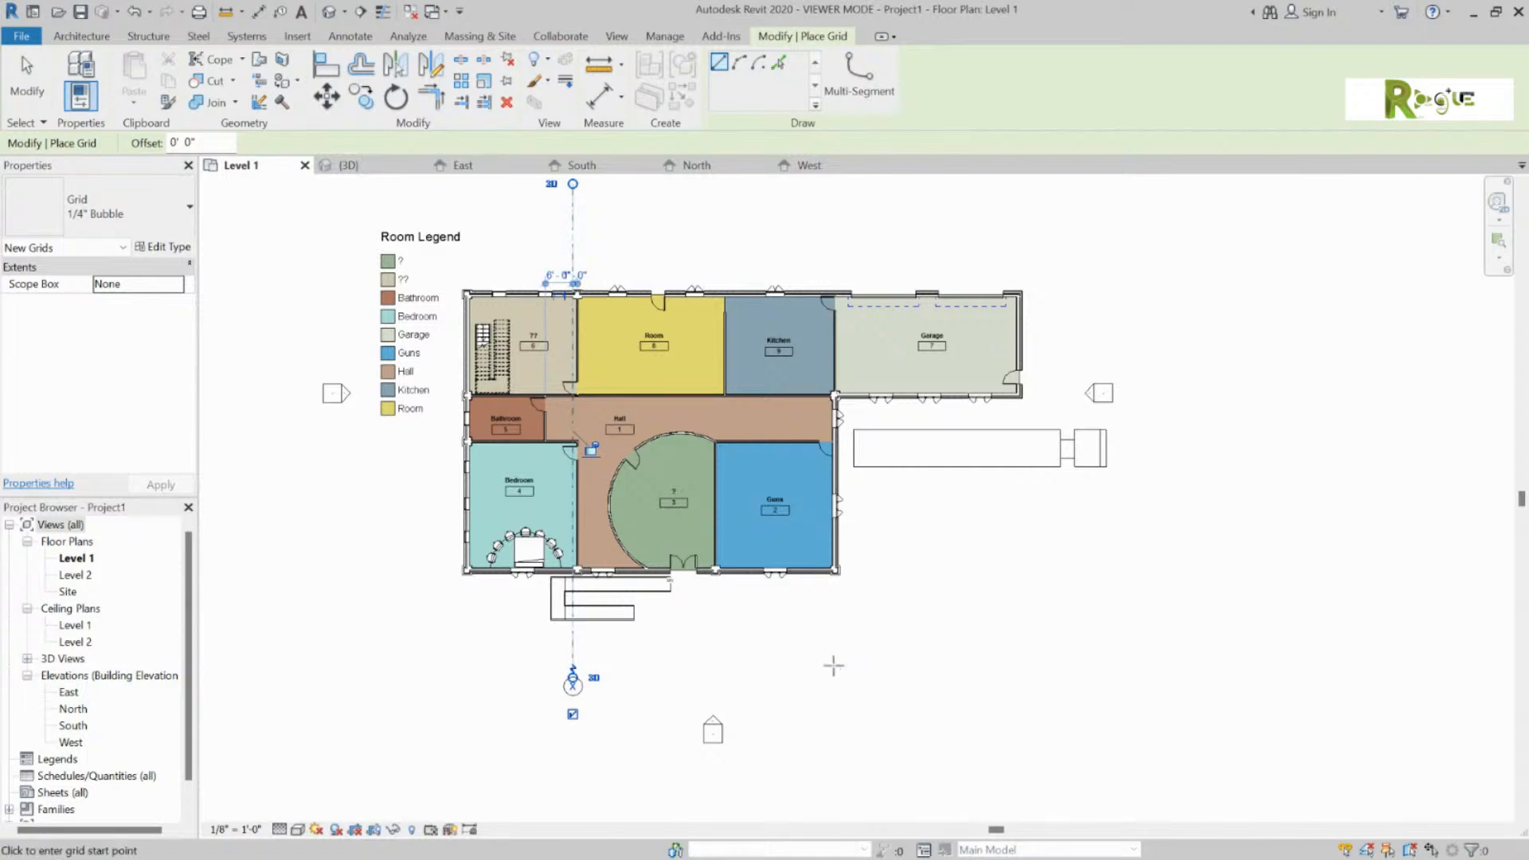
Step: Draw vertical grid Y to the right of grid X, then exit the Grid tool
scroll(704, 287, down, 1)
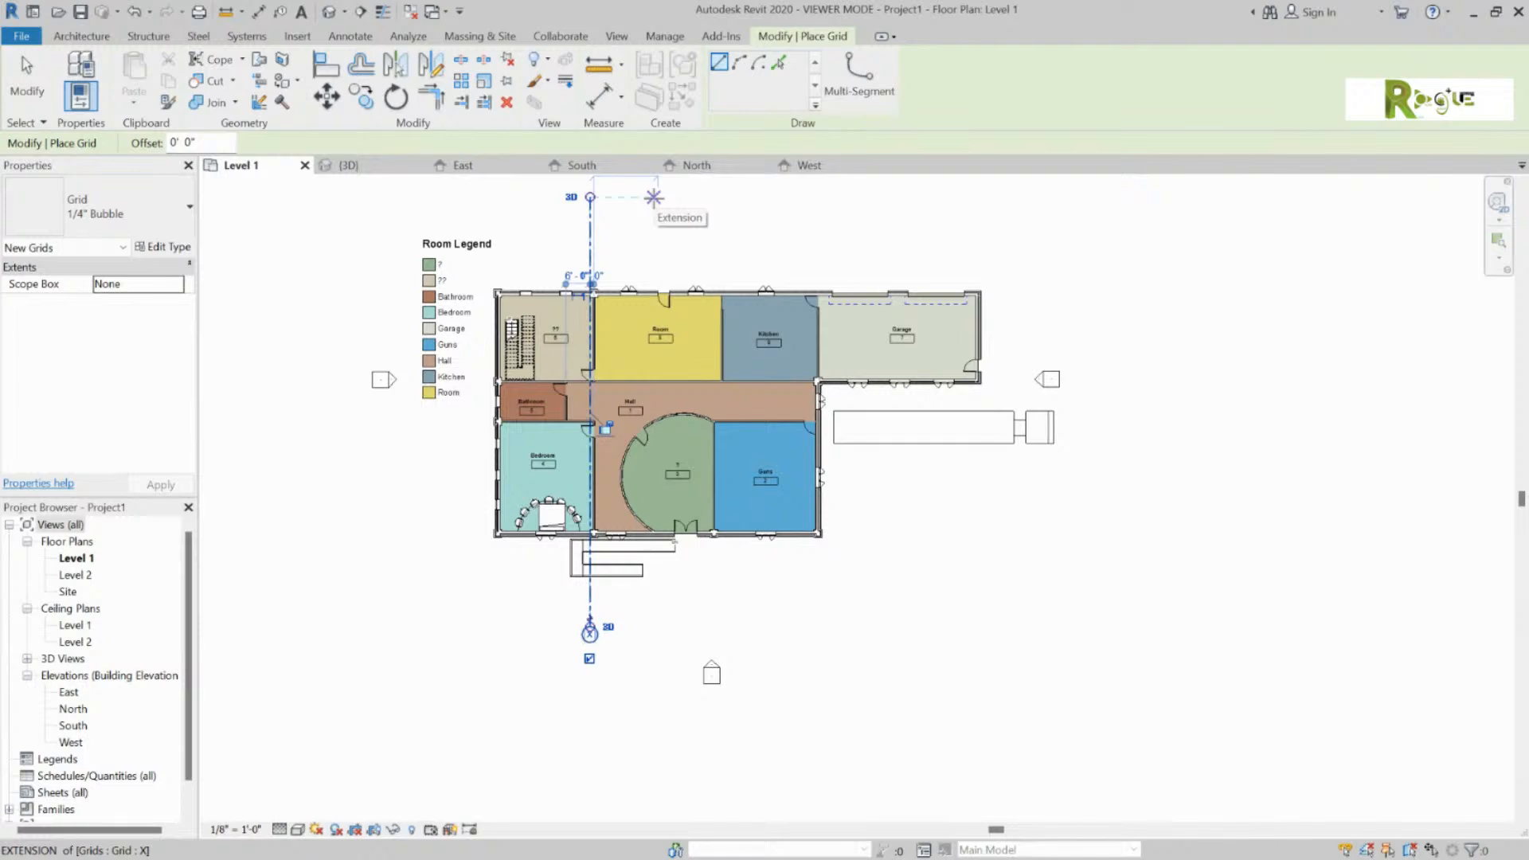
click(653, 197)
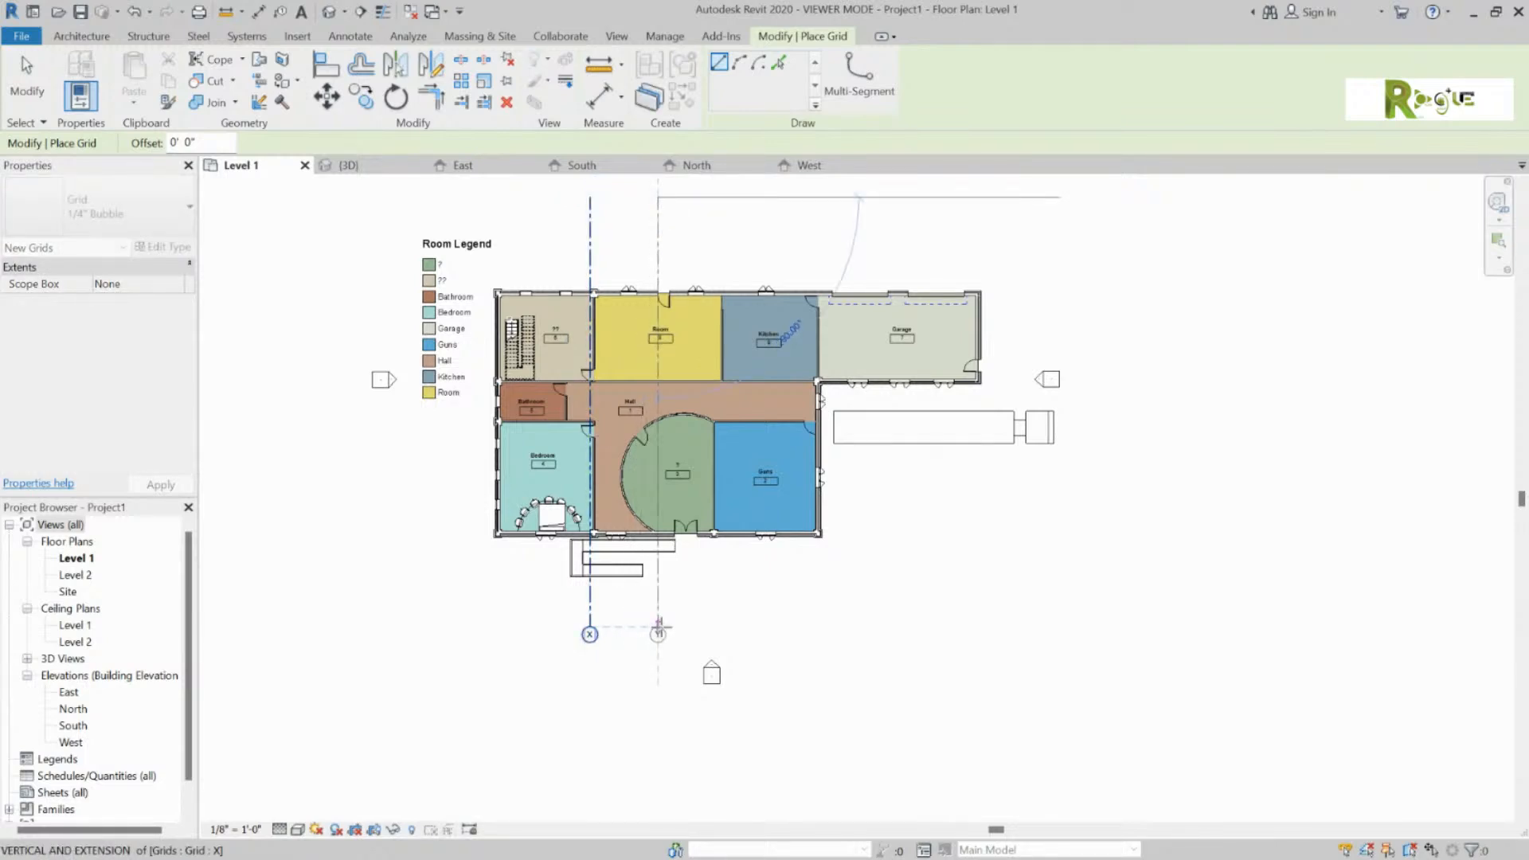
click(658, 626)
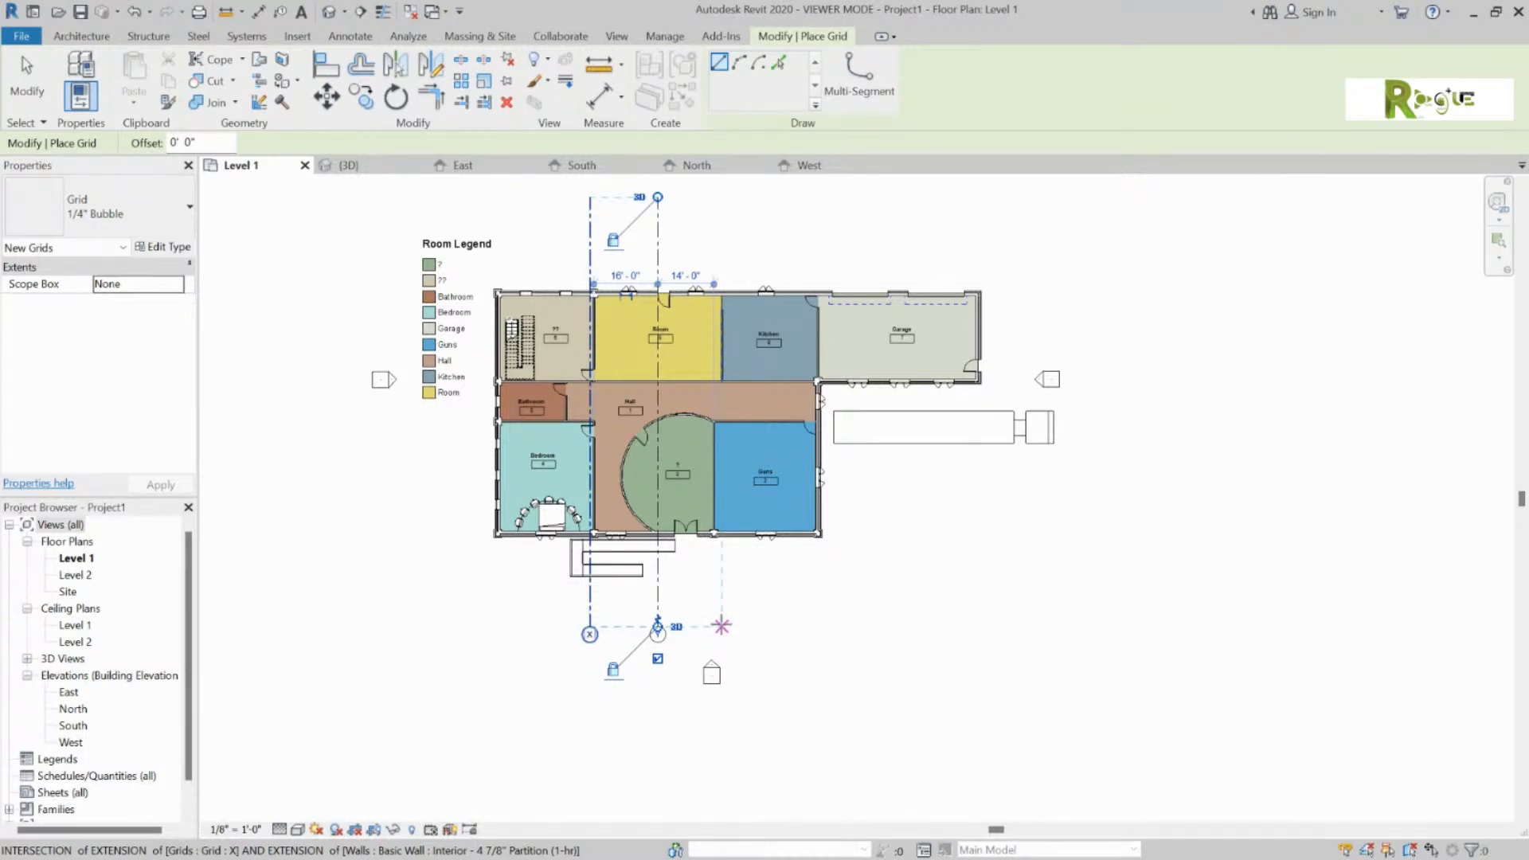
key(Escape)
key(Escape)
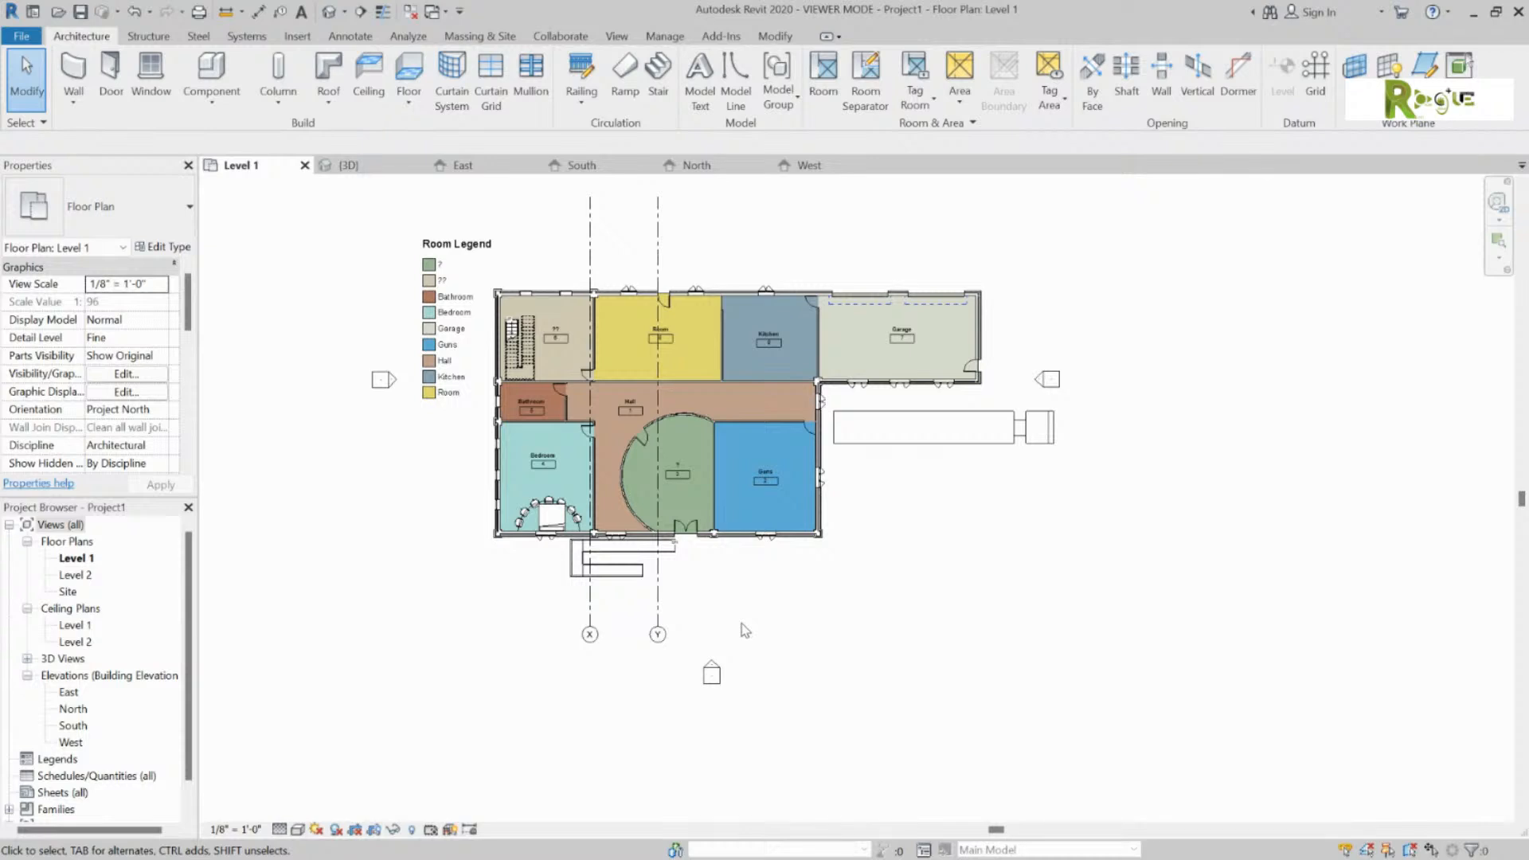
Step: Switch to the South elevation showing grids X and Y against Levels 1 and 2
middle_drag(812, 635, 851, 683)
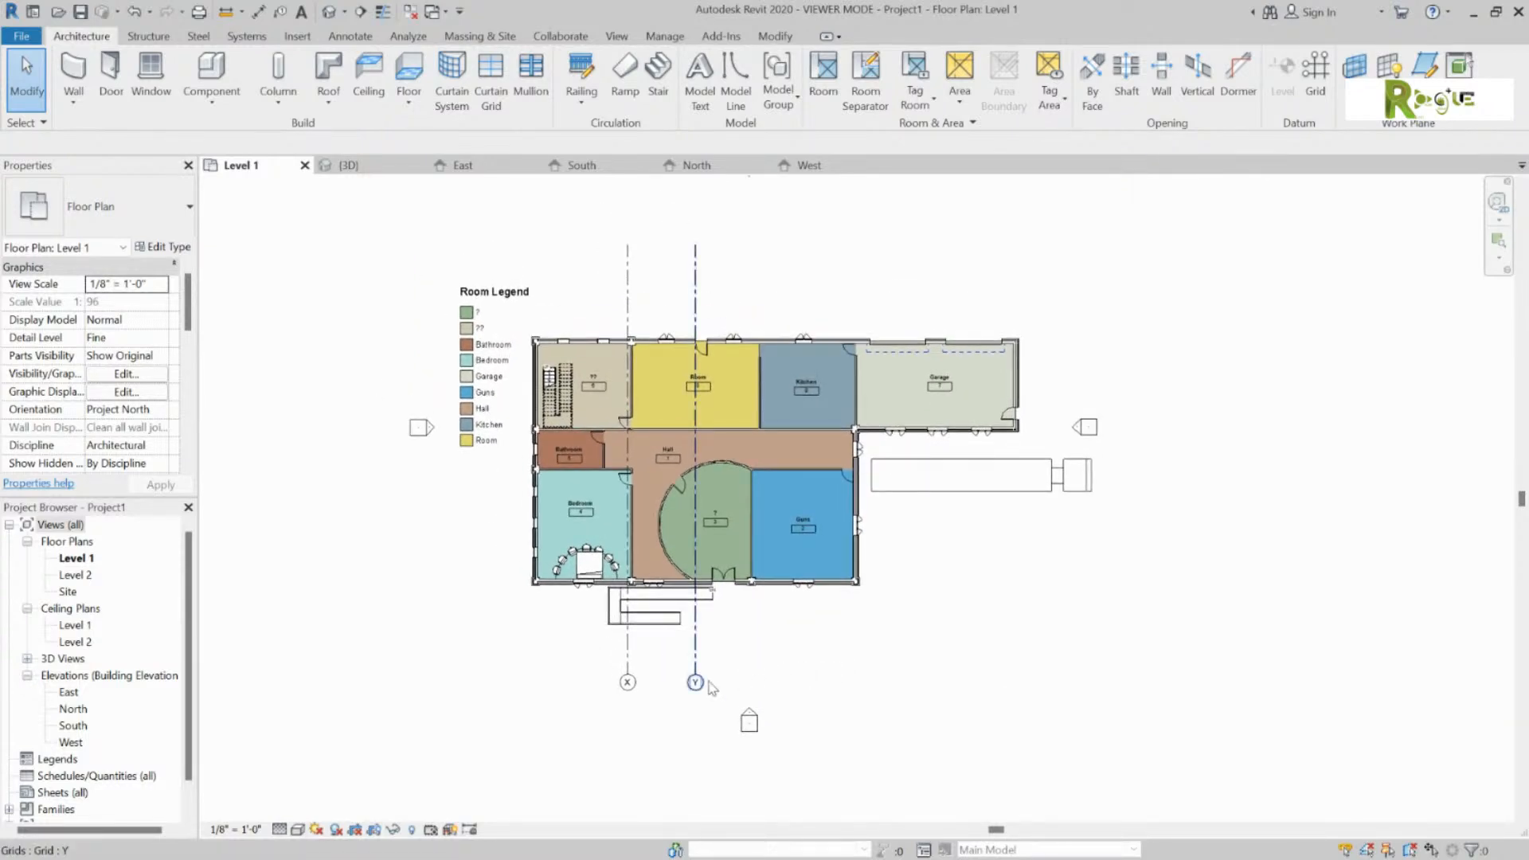
click(593, 165)
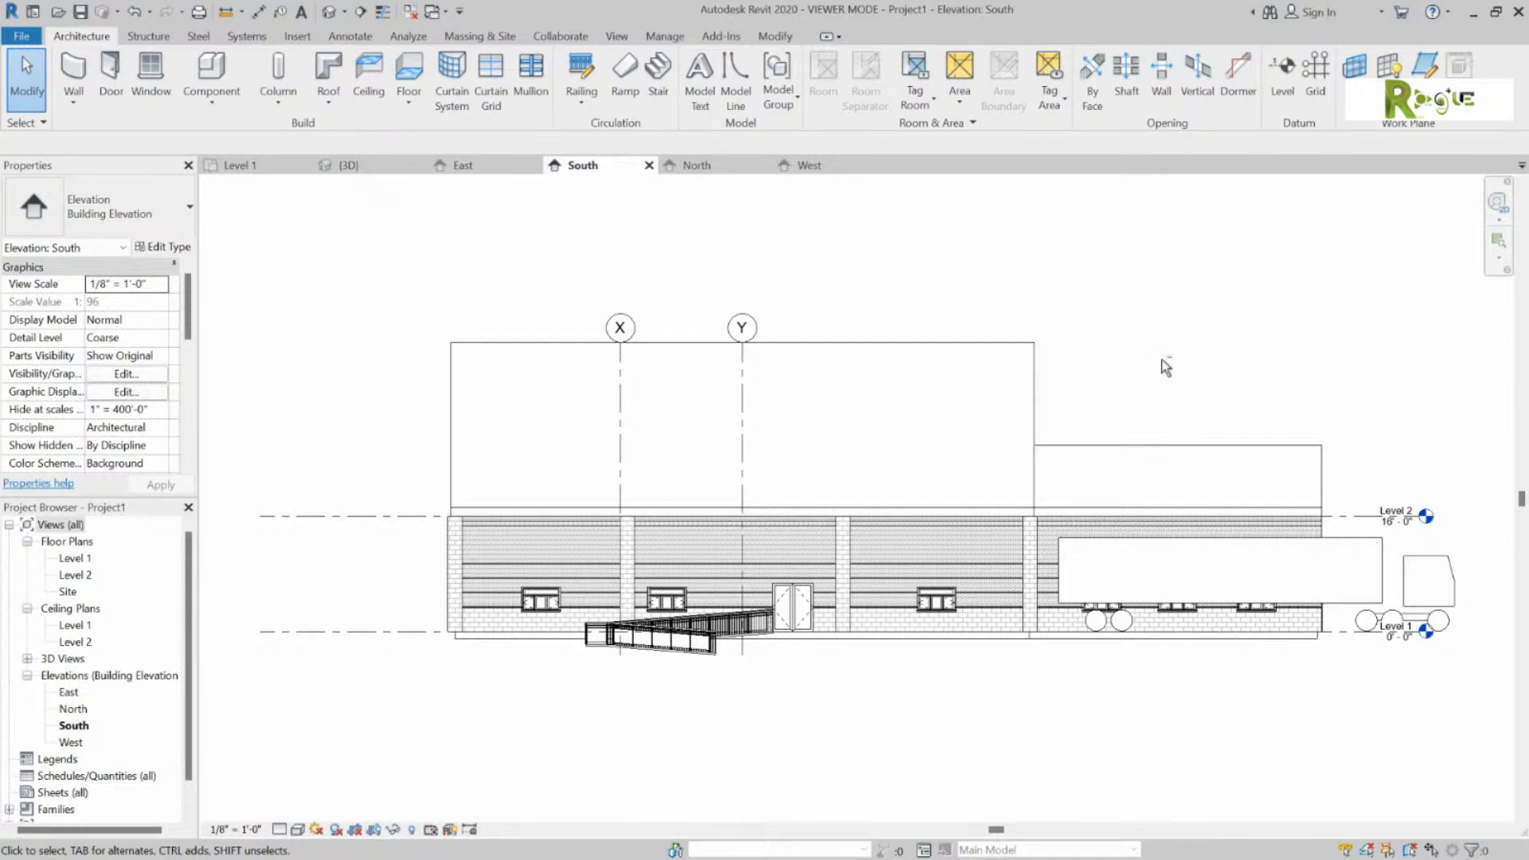
mouse_move(1174, 372)
middle_down()
mouse_move(1159, 372)
mouse_move(1200, 369)
middle_up()
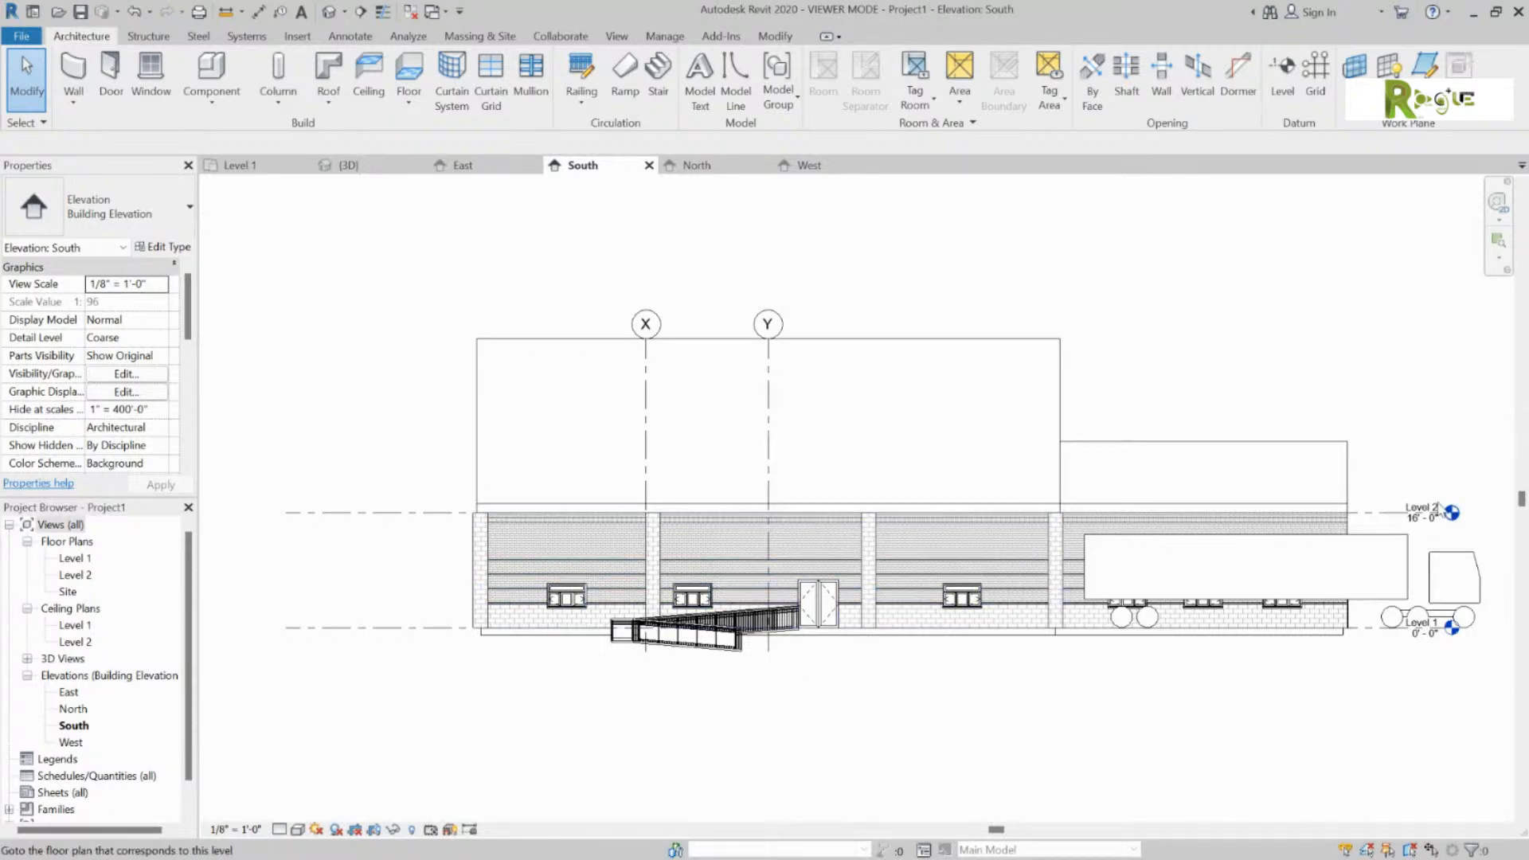
click(1282, 76)
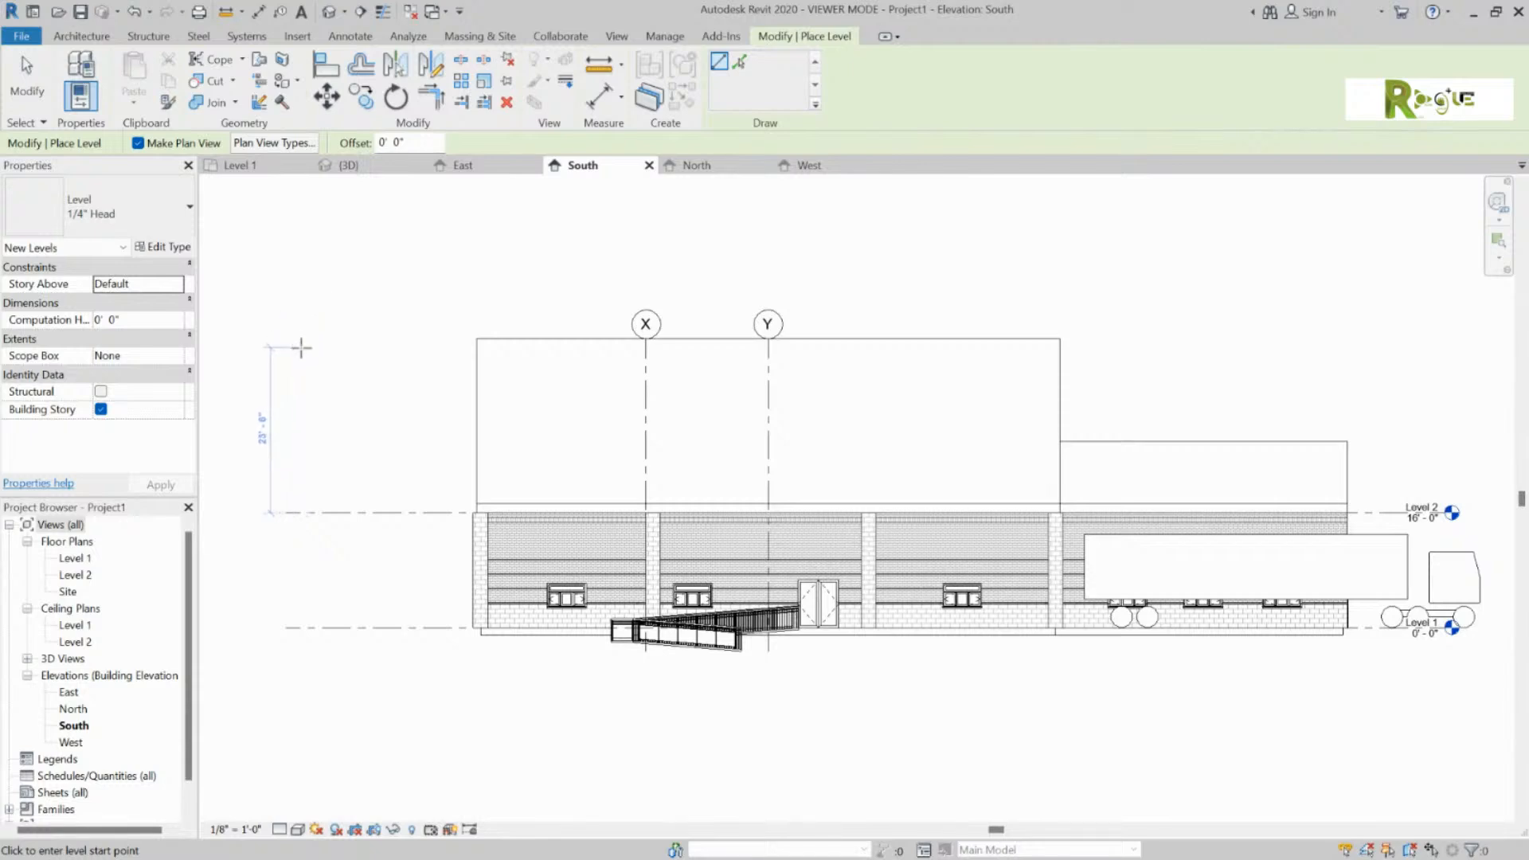
Step: Draw Level 3 at 32'-0" and Level 4 at 48'-0" across the full South elevation
click(291, 397)
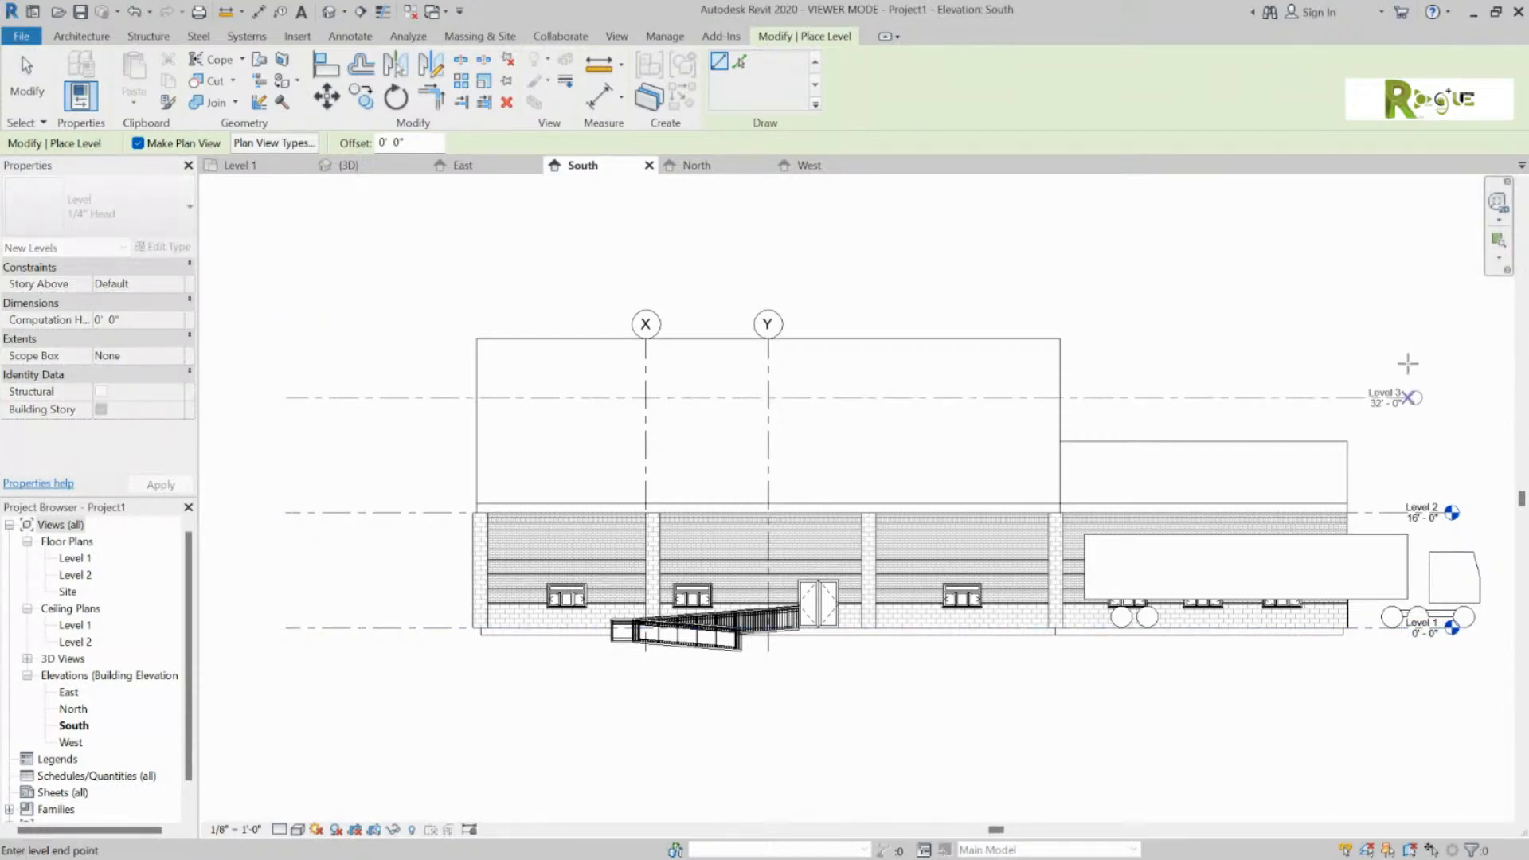
click(1445, 397)
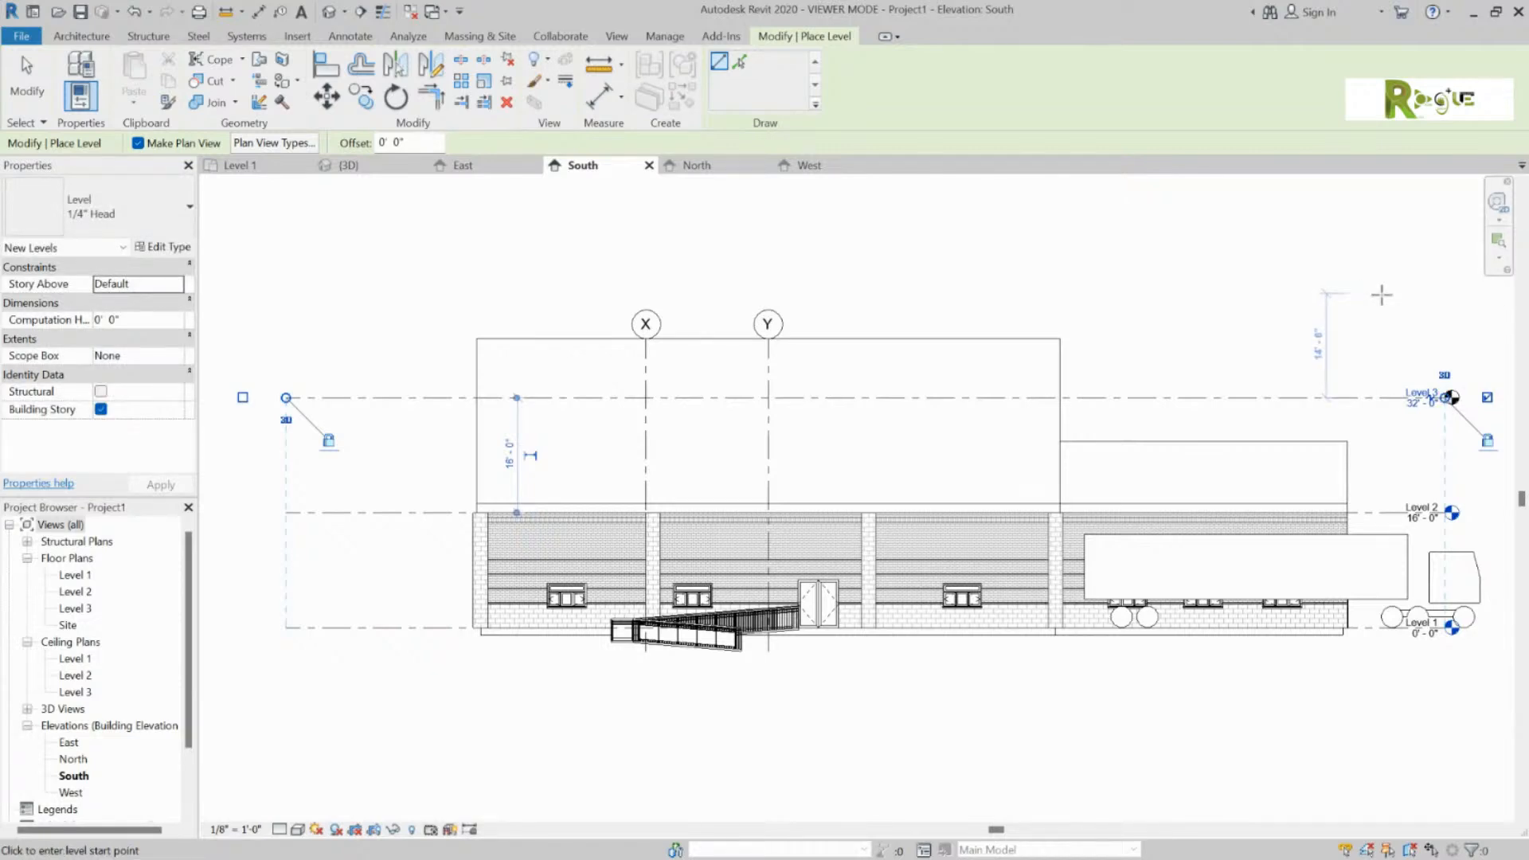
click(292, 280)
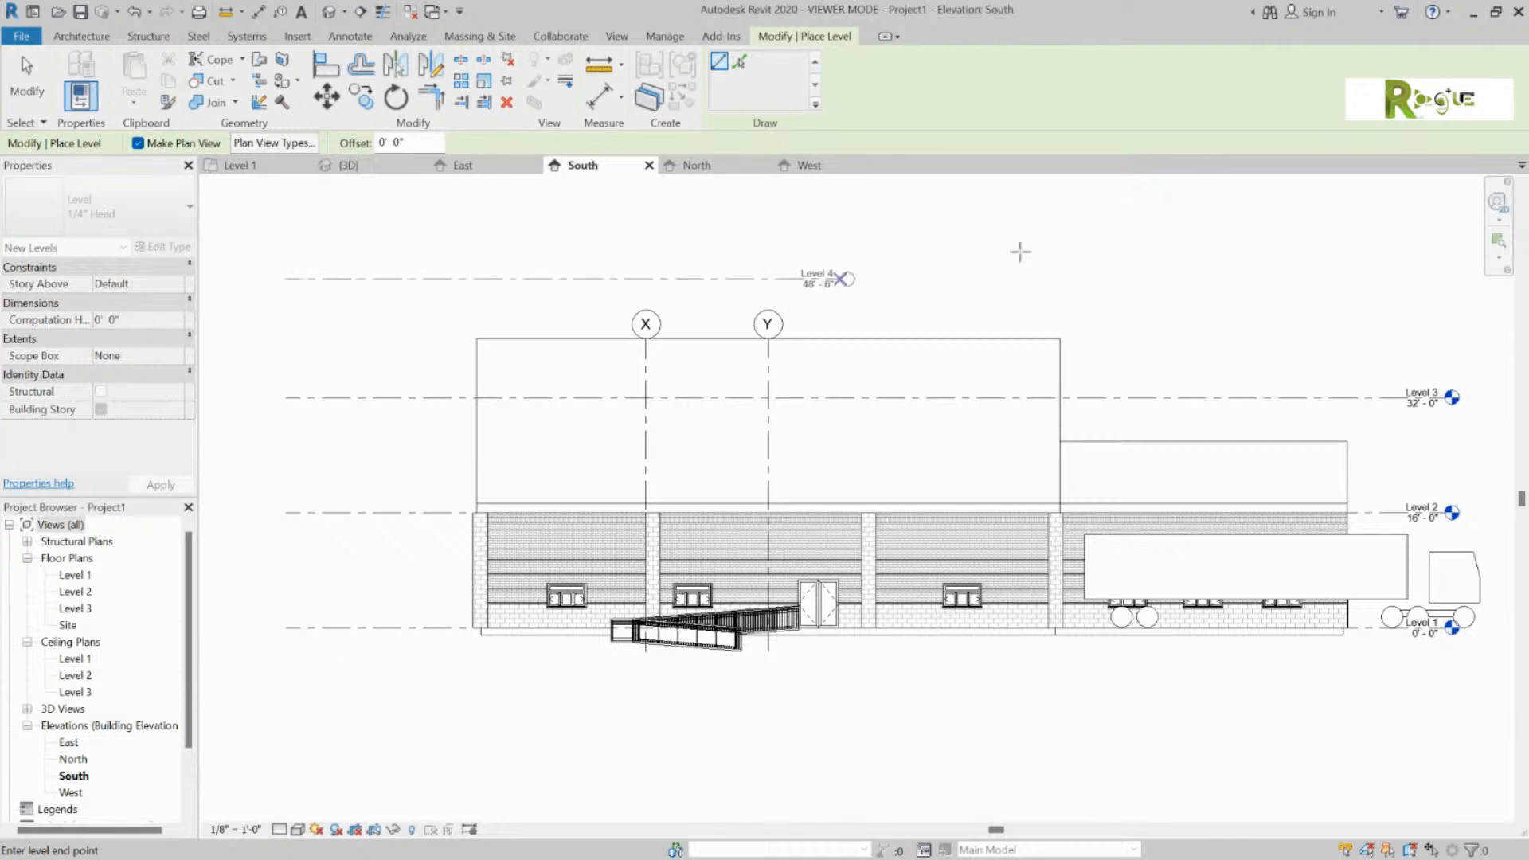
click(1445, 279)
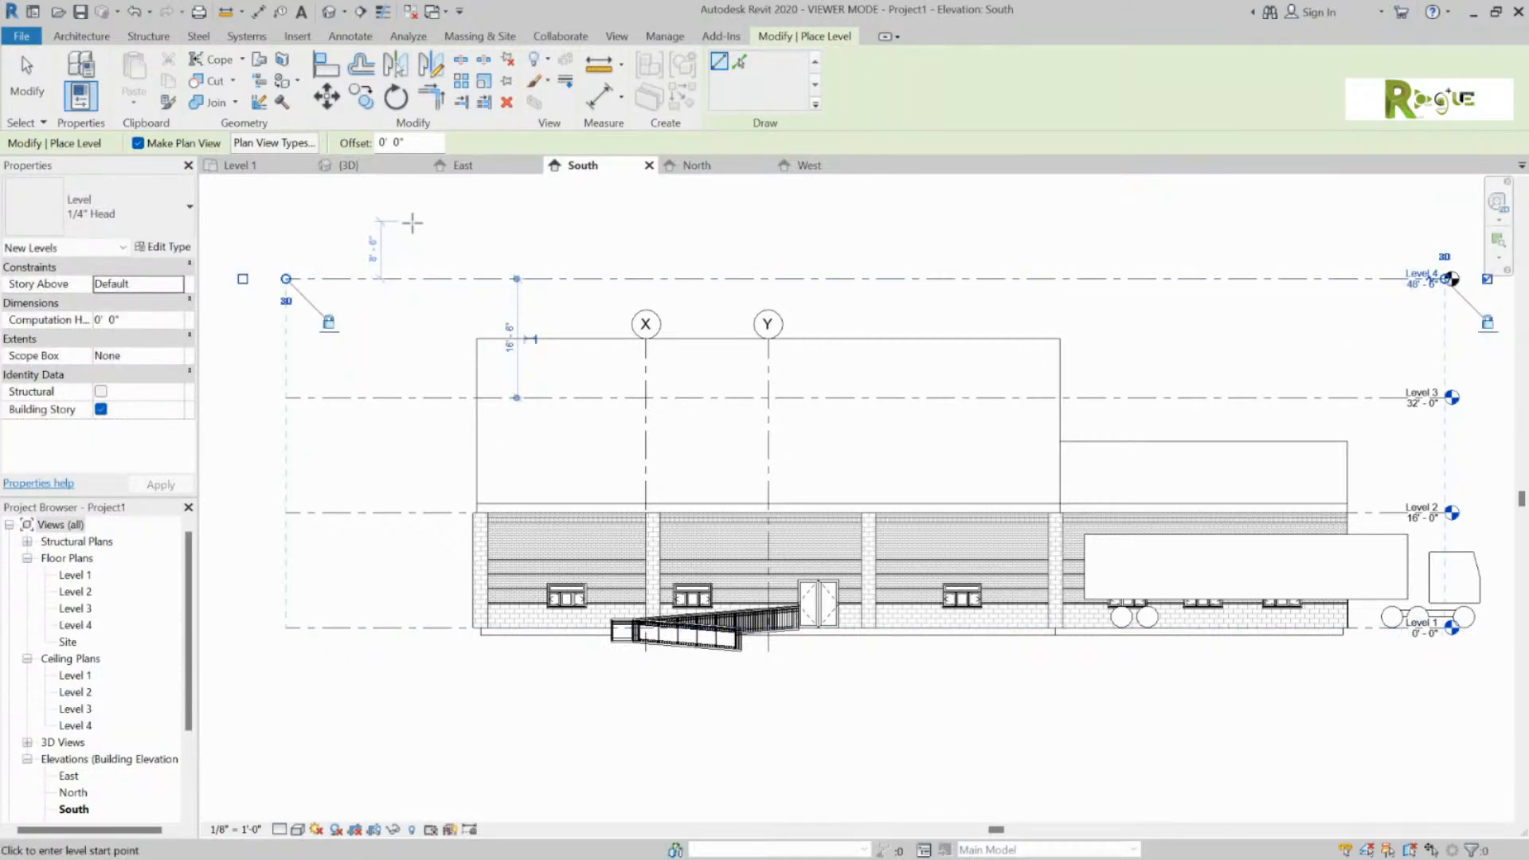
scroll(493, 233, down, 2)
scroll(600, 617, down, 1)
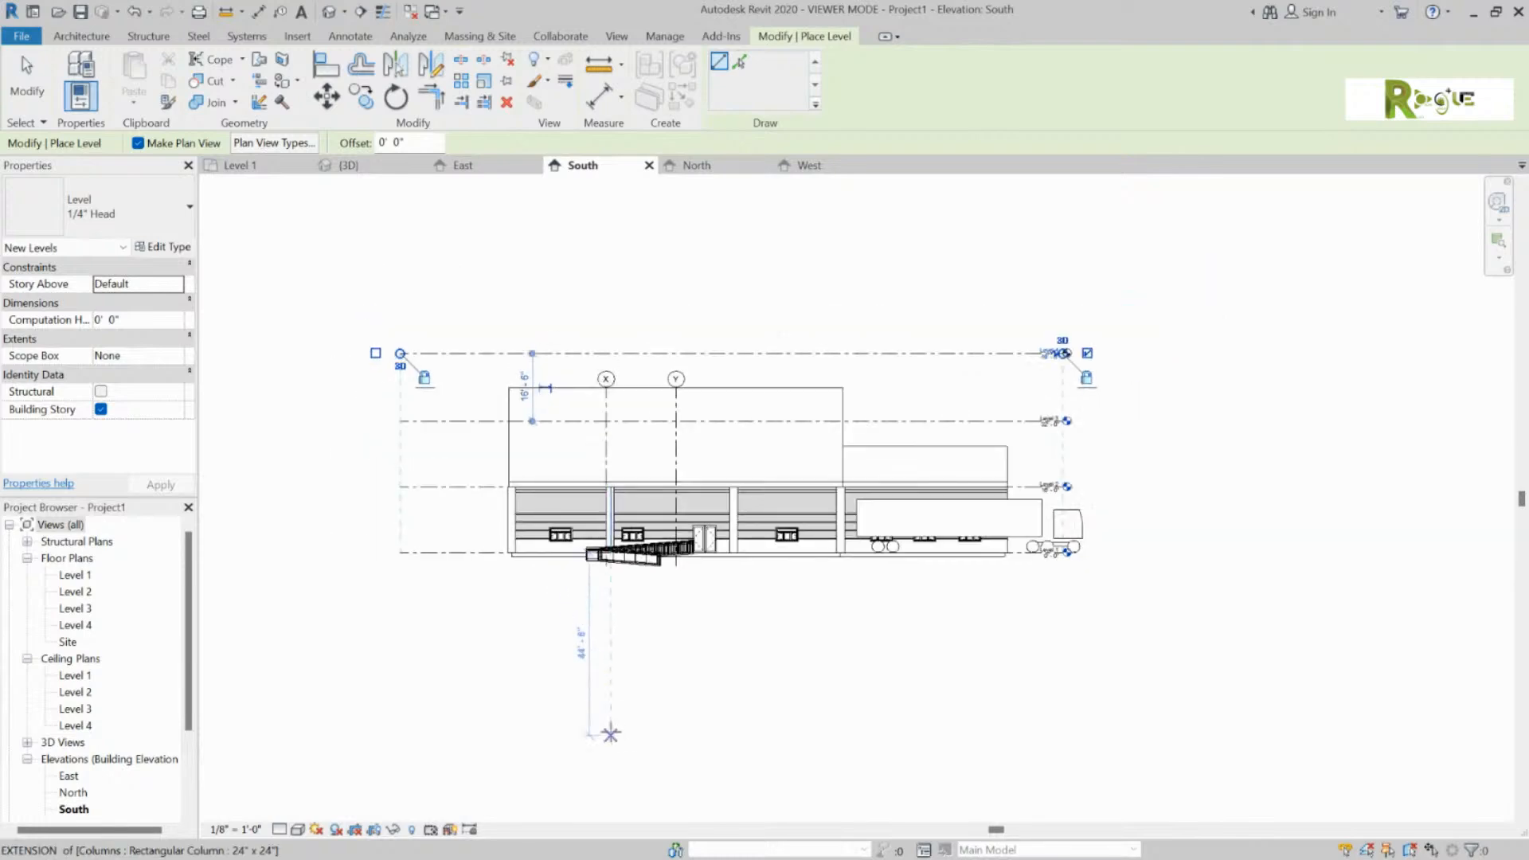
key(Escape)
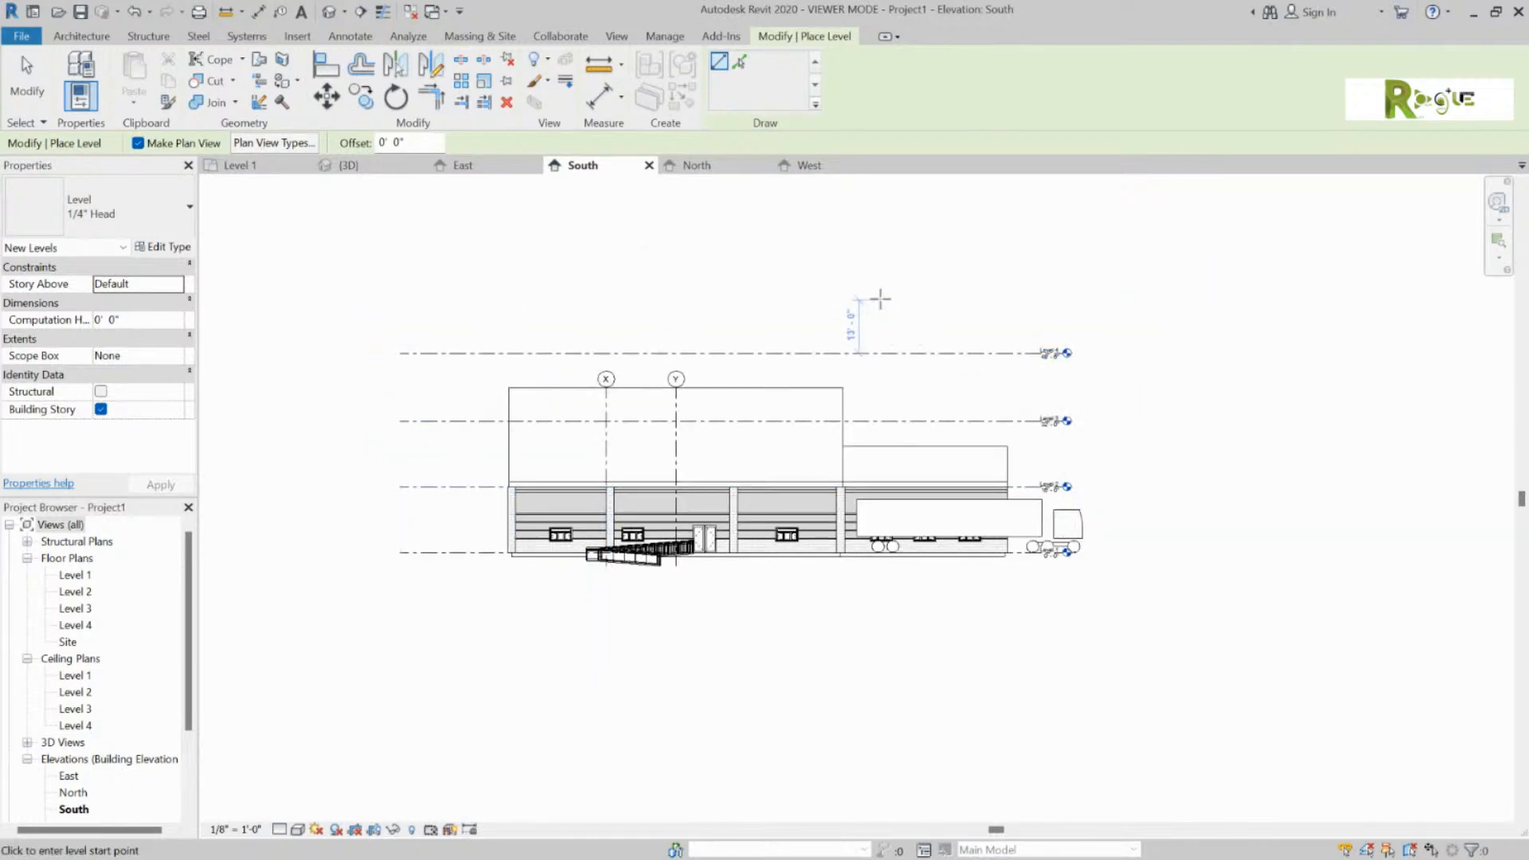
key(Escape)
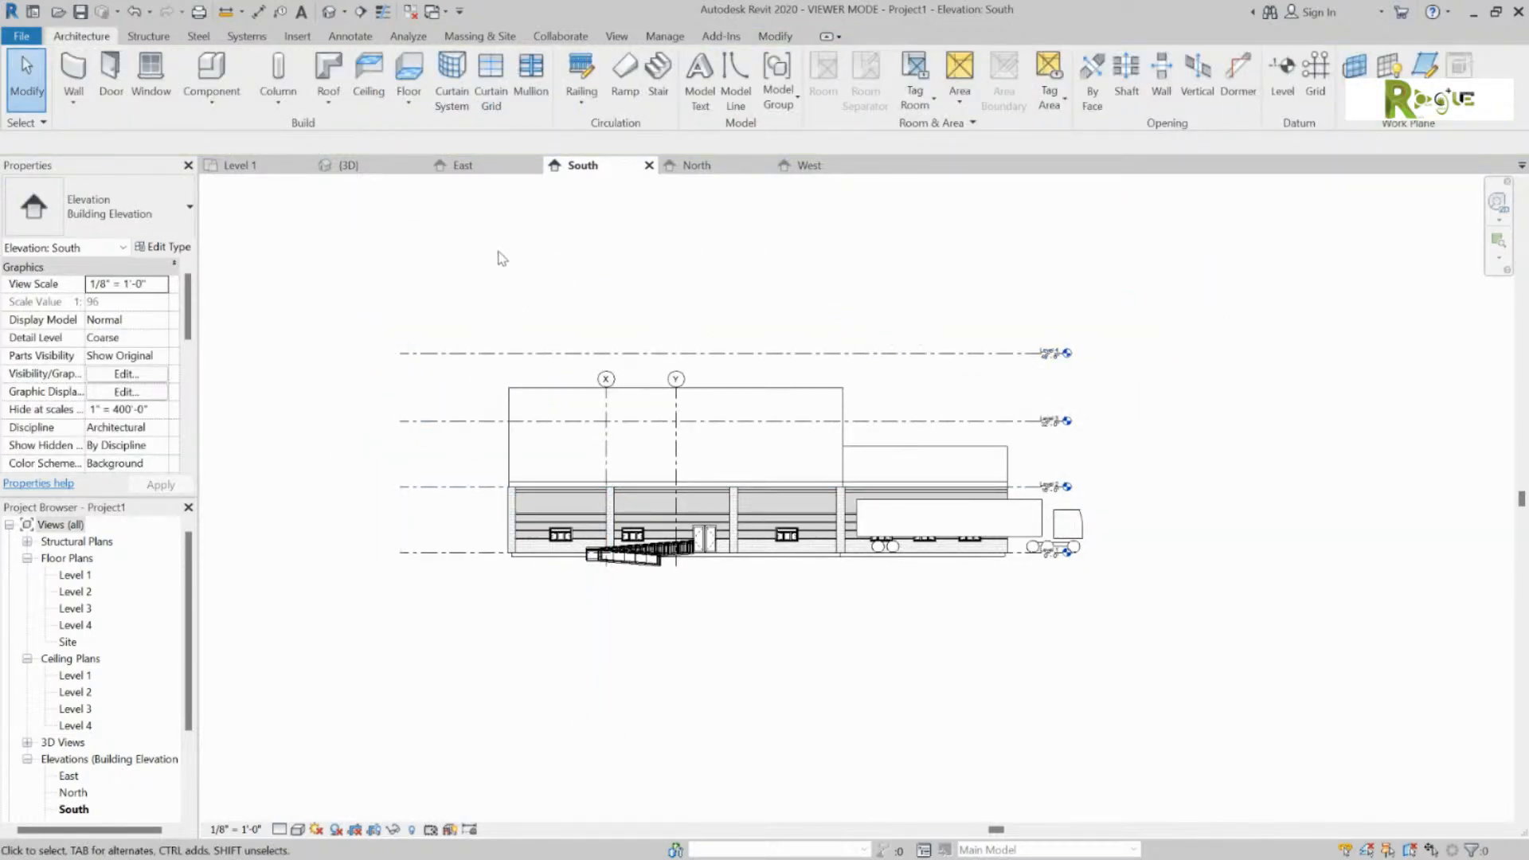
Step: Draw vertical grid Z east of grid Y on Level 1, then return to the South elevation
click(1317, 75)
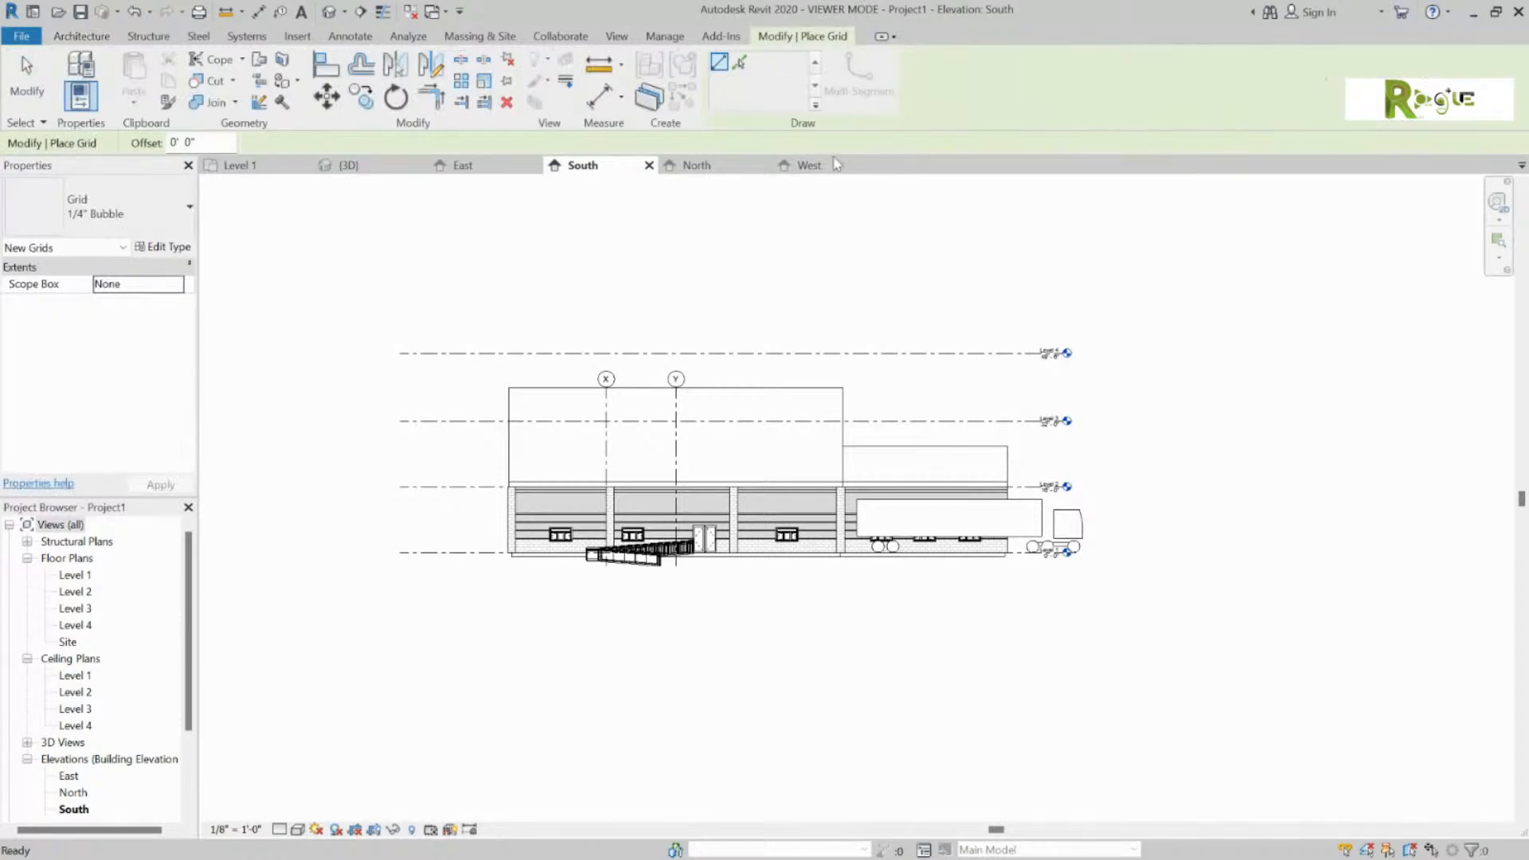
click(239, 165)
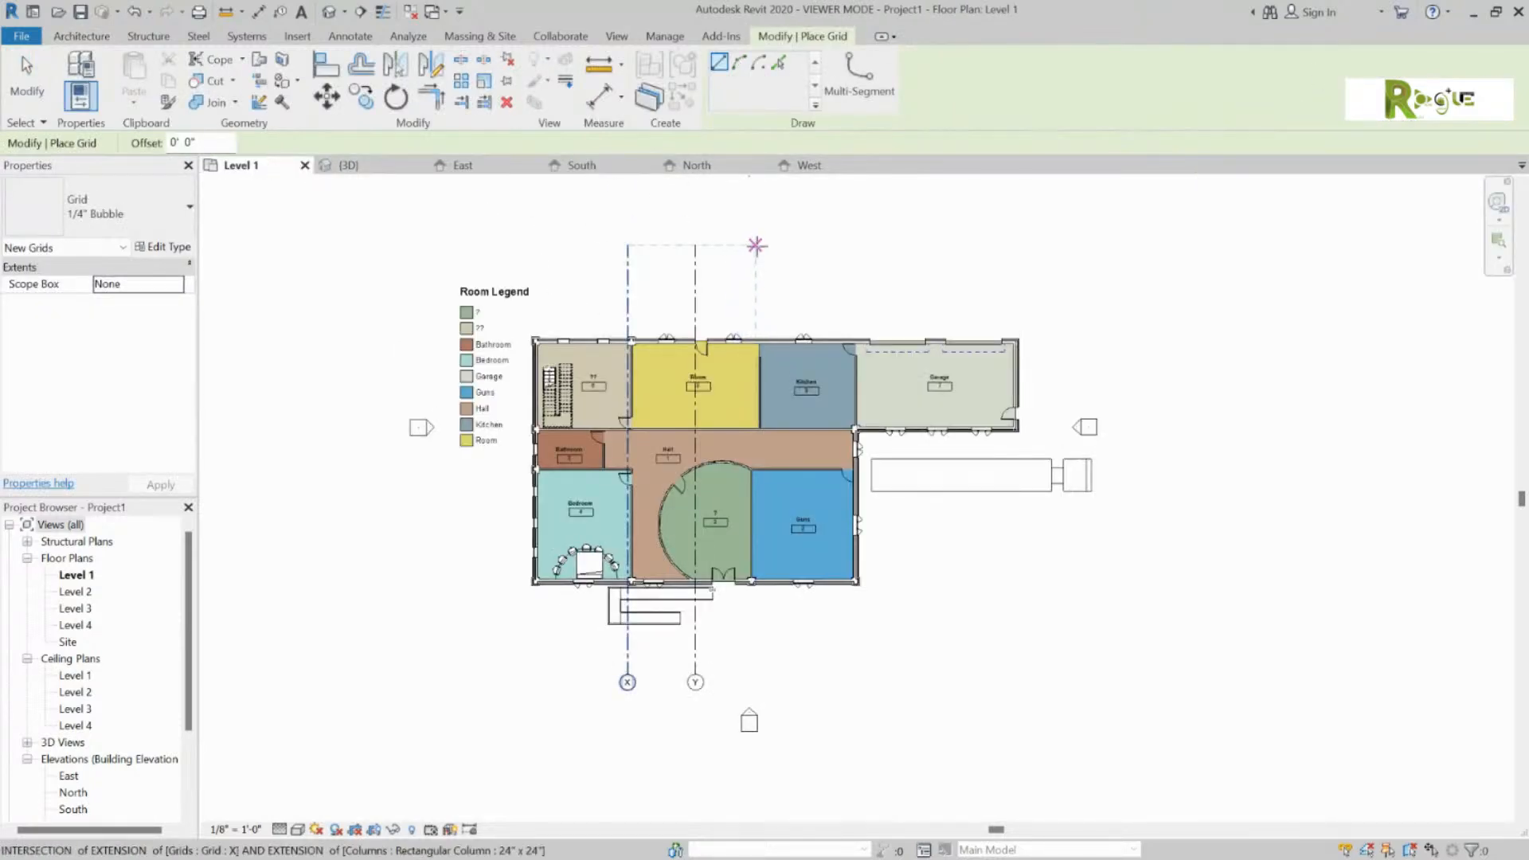
click(760, 244)
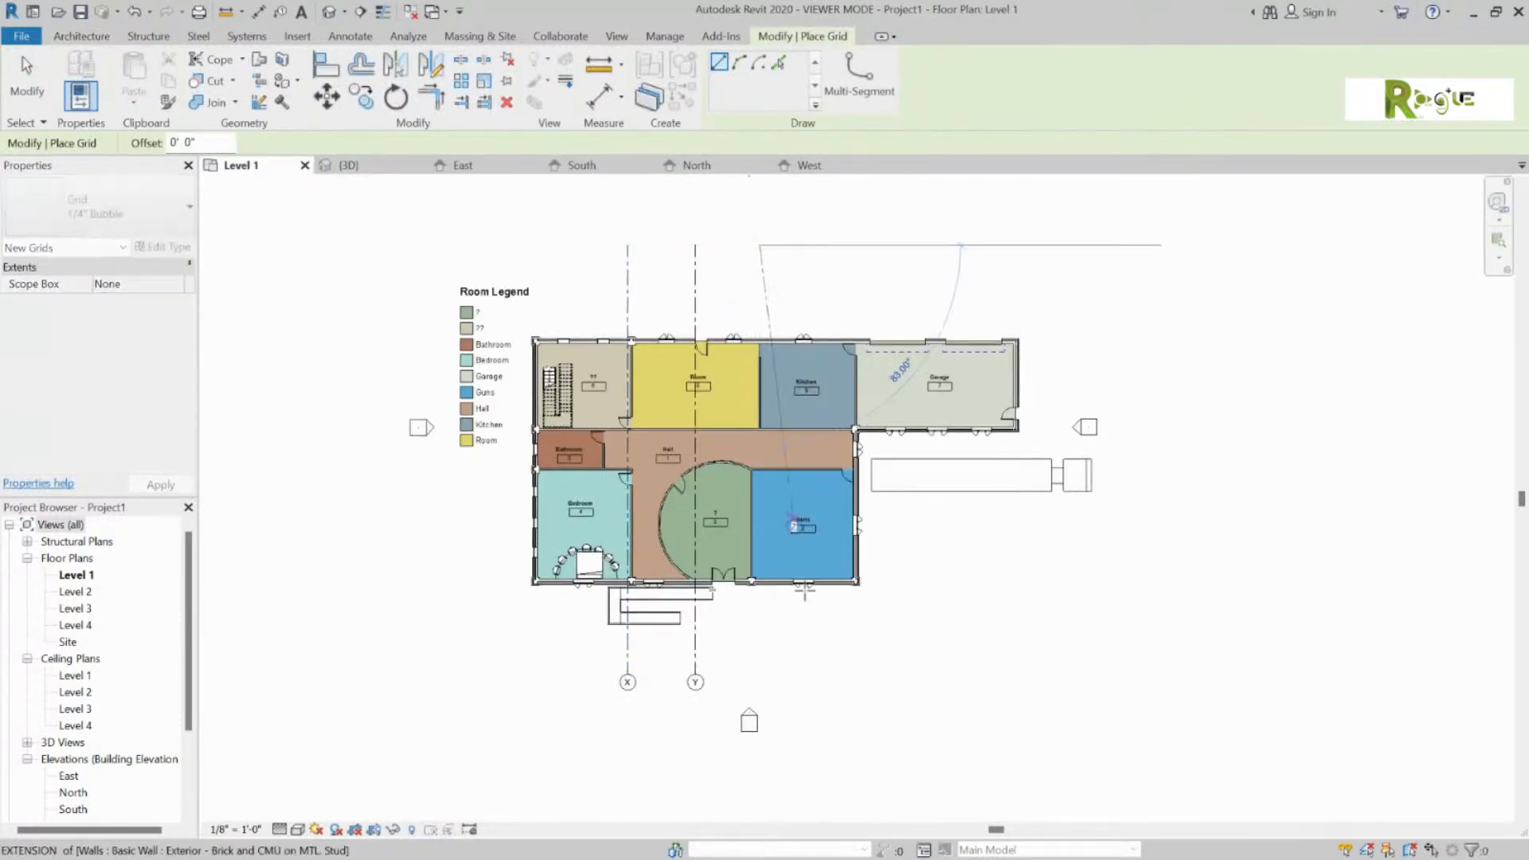
click(759, 673)
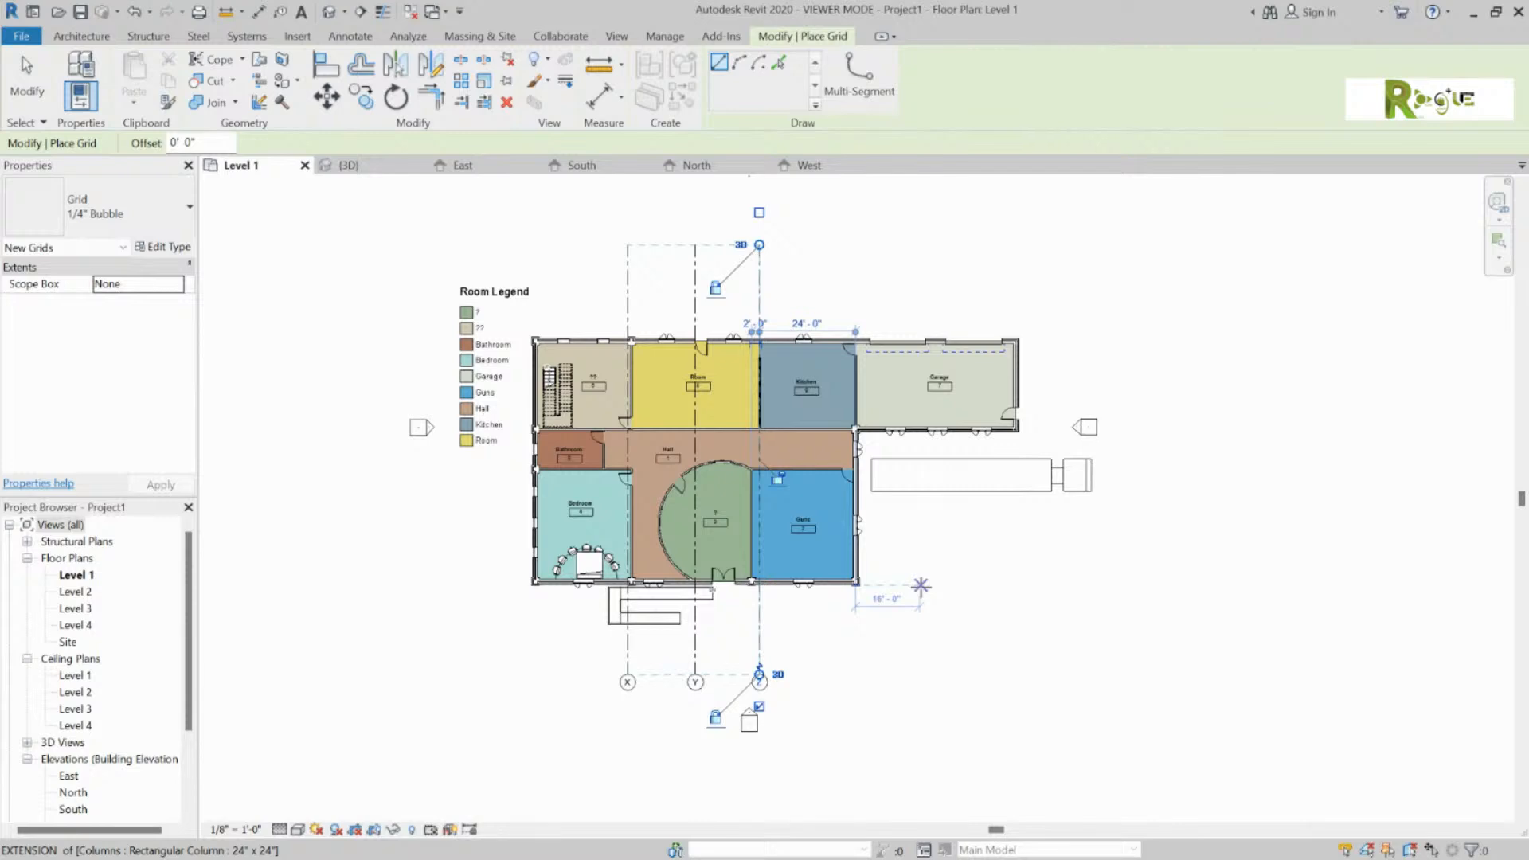
key(Escape)
key(Escape)
click(581, 165)
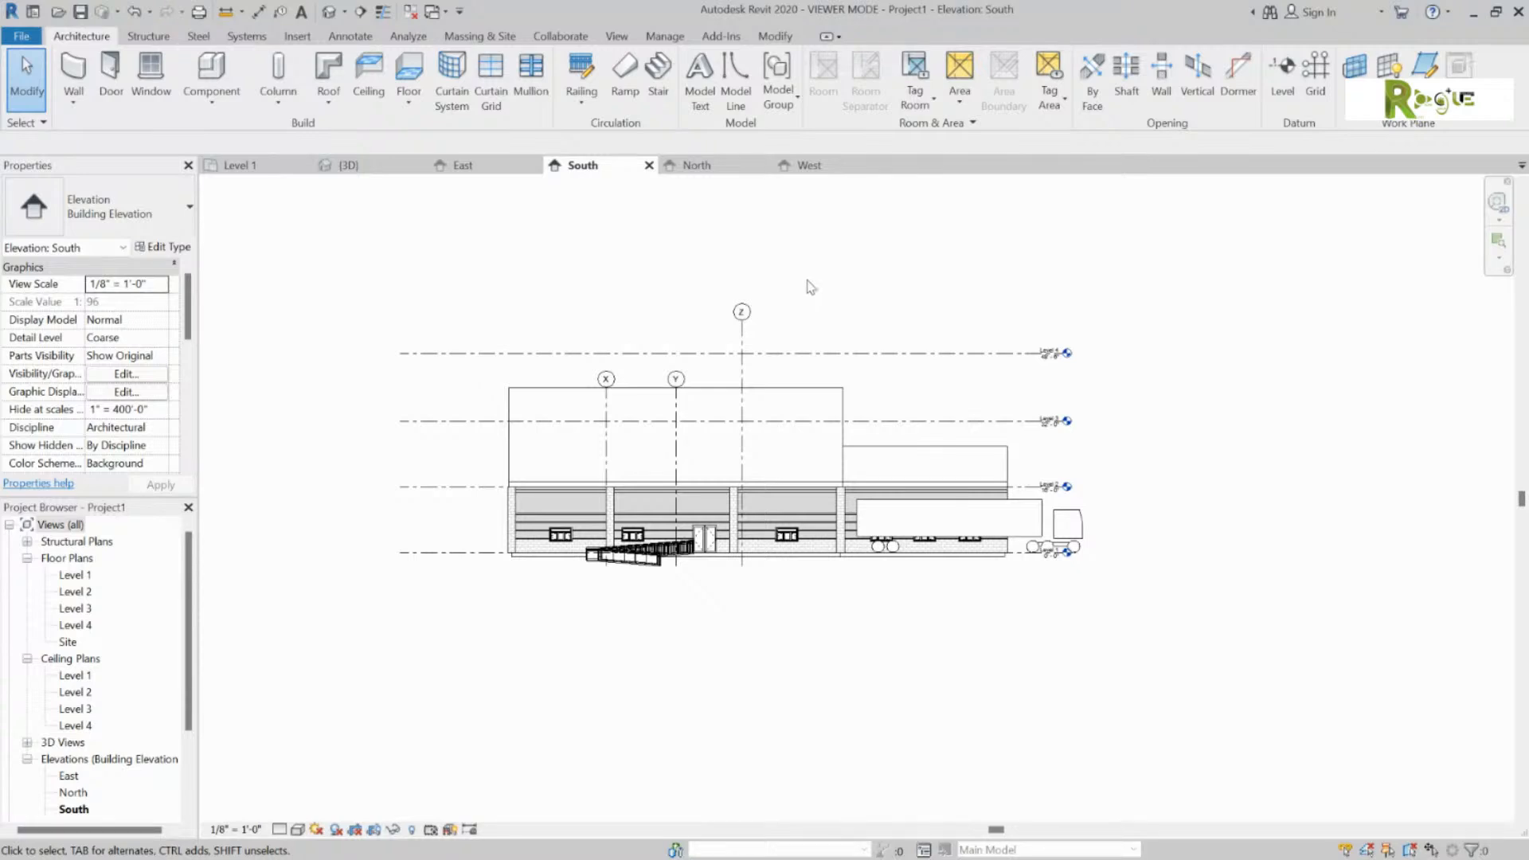
Step: Drag grid X's head upward so grids X and Y end level with grid Z above Level 4
click(606, 383)
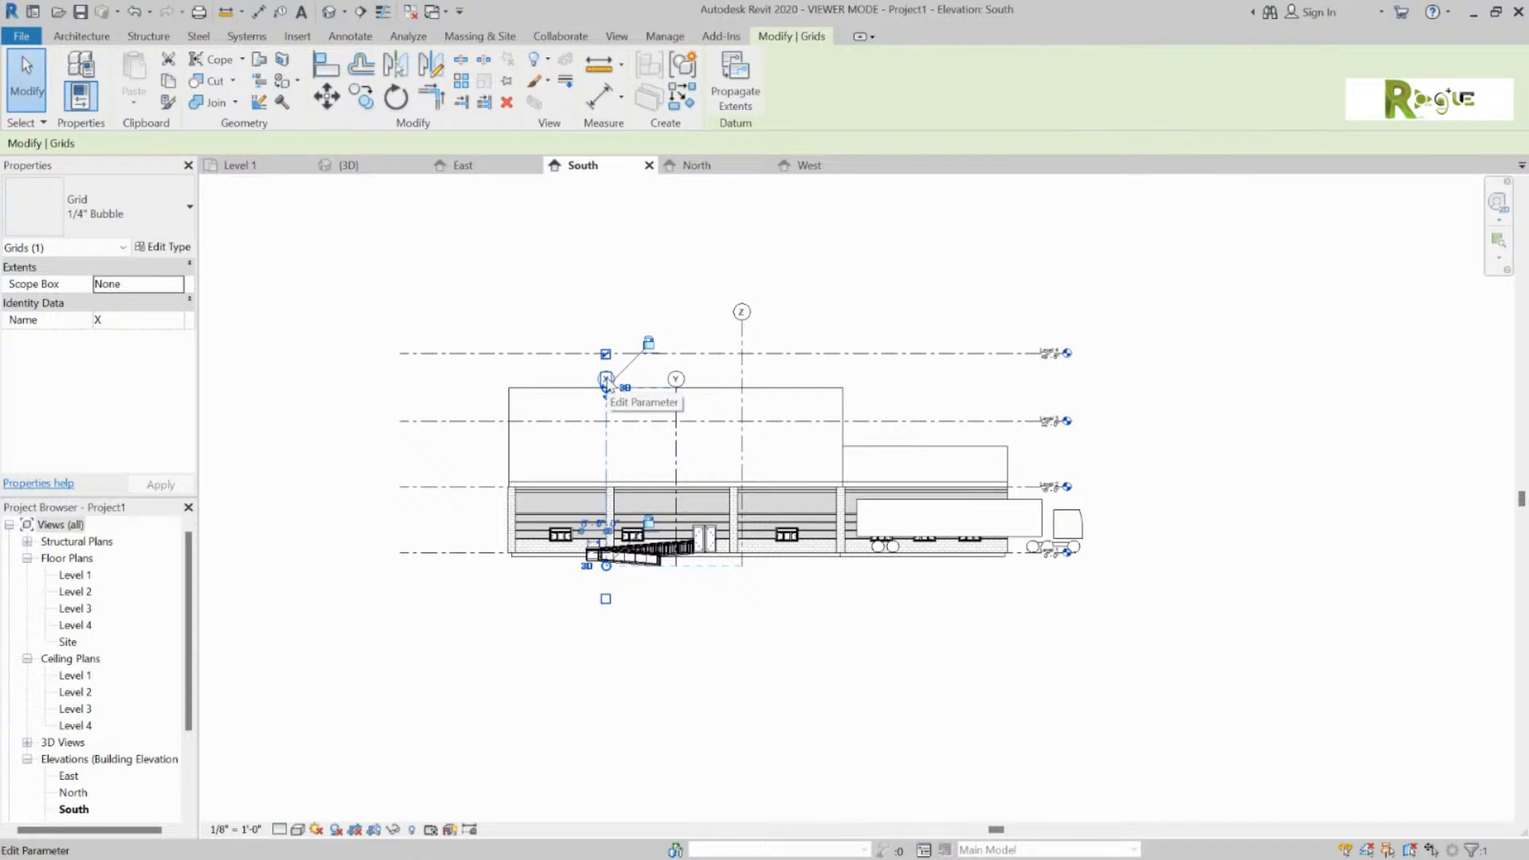
scroll(606, 382, up, 5)
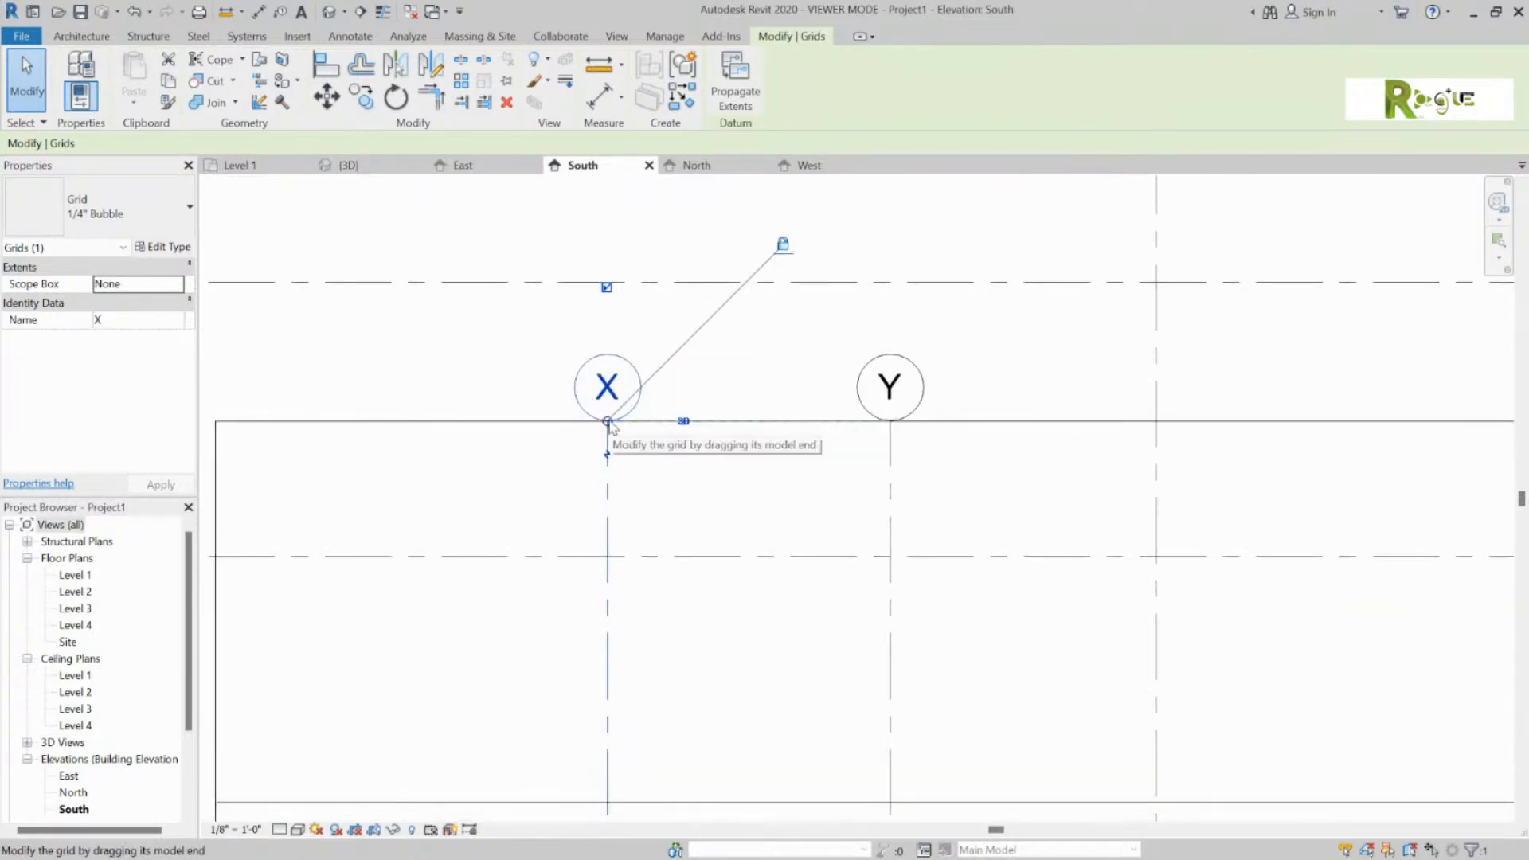
drag(607, 422, 619, 211)
scroll(612, 285, down, 2)
scroll(619, 287, down, 1)
click(1037, 241)
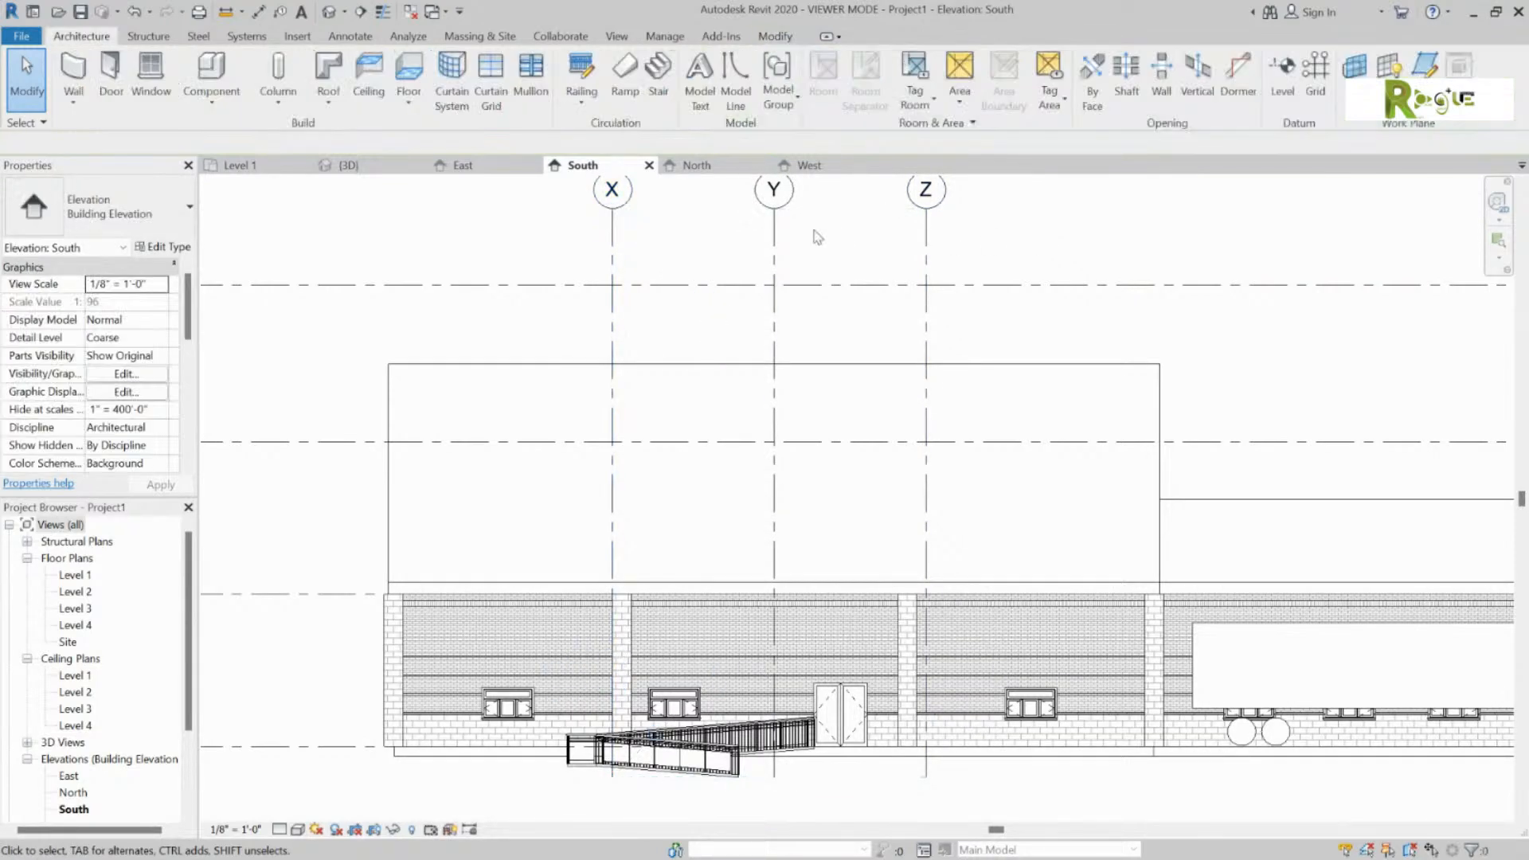
scroll(820, 248, down, 2)
middle_drag(855, 257, 820, 342)
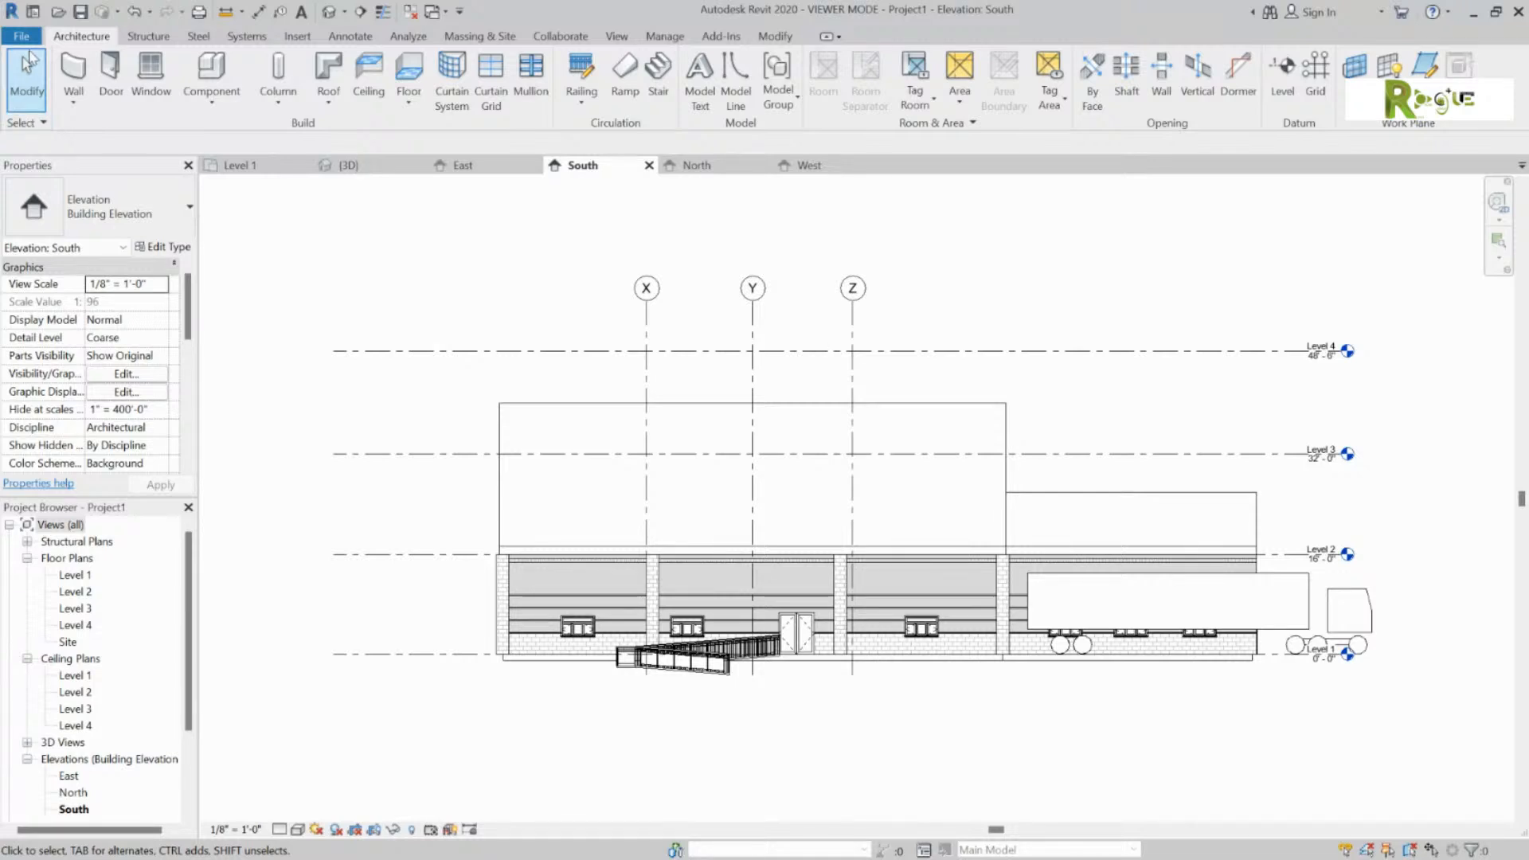
click(22, 36)
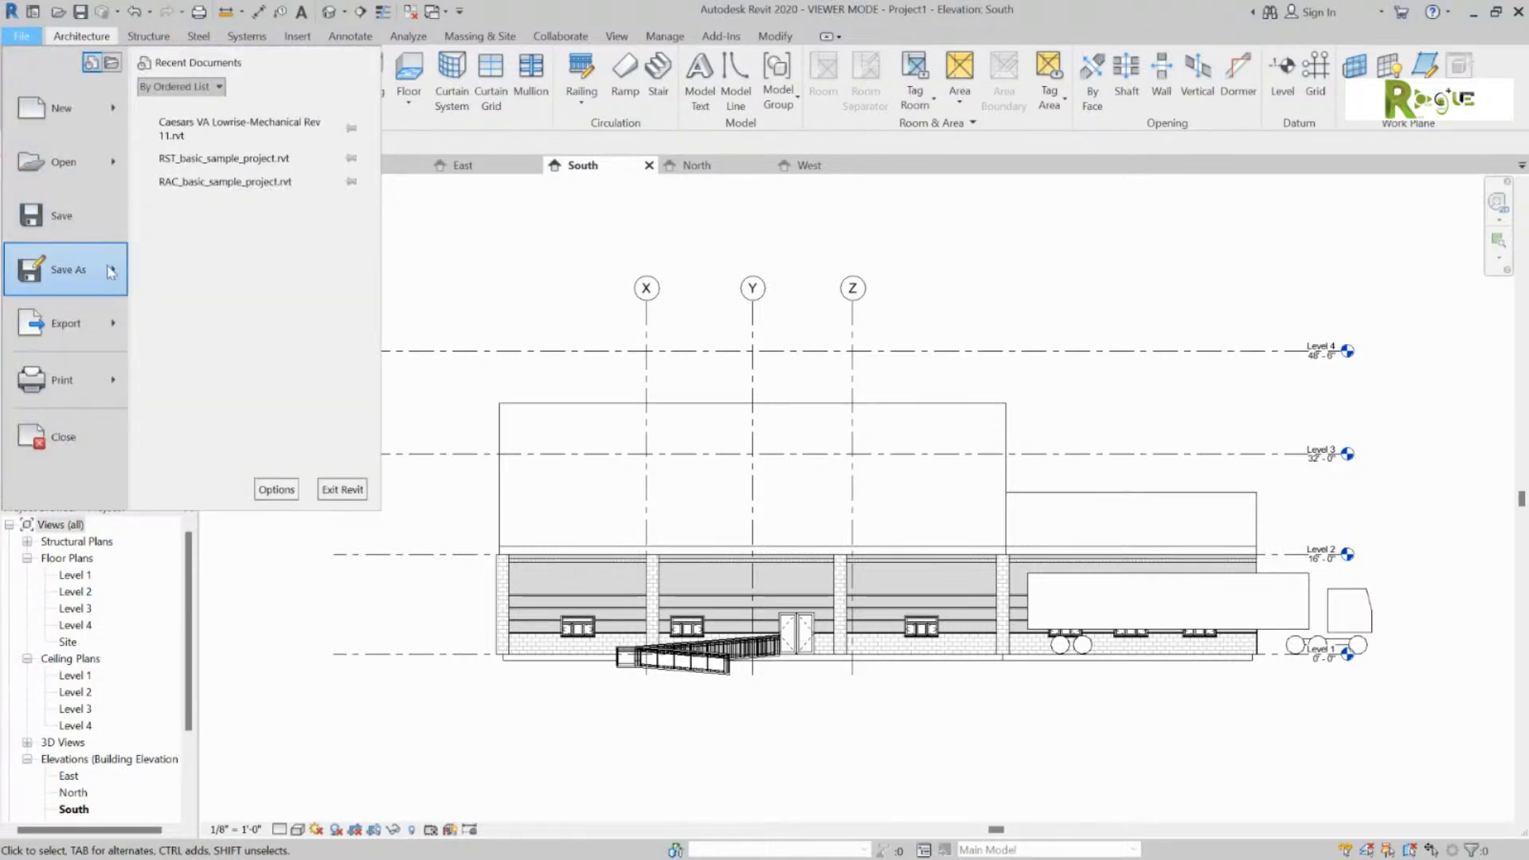
Step: Show the Save As options: Cloud Model, Project, Template and Library
mouse_move(114, 273)
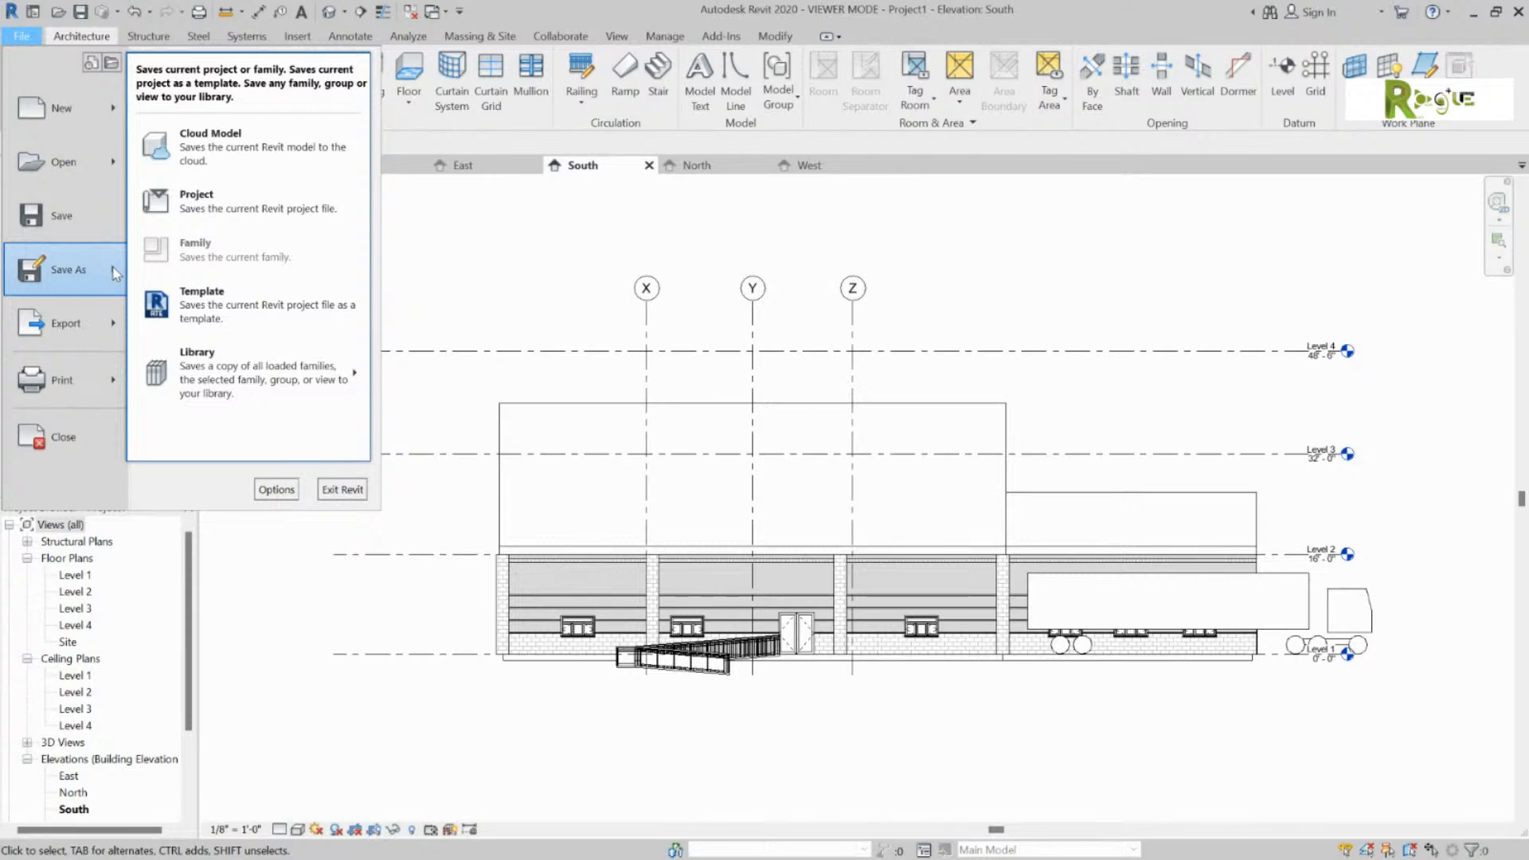
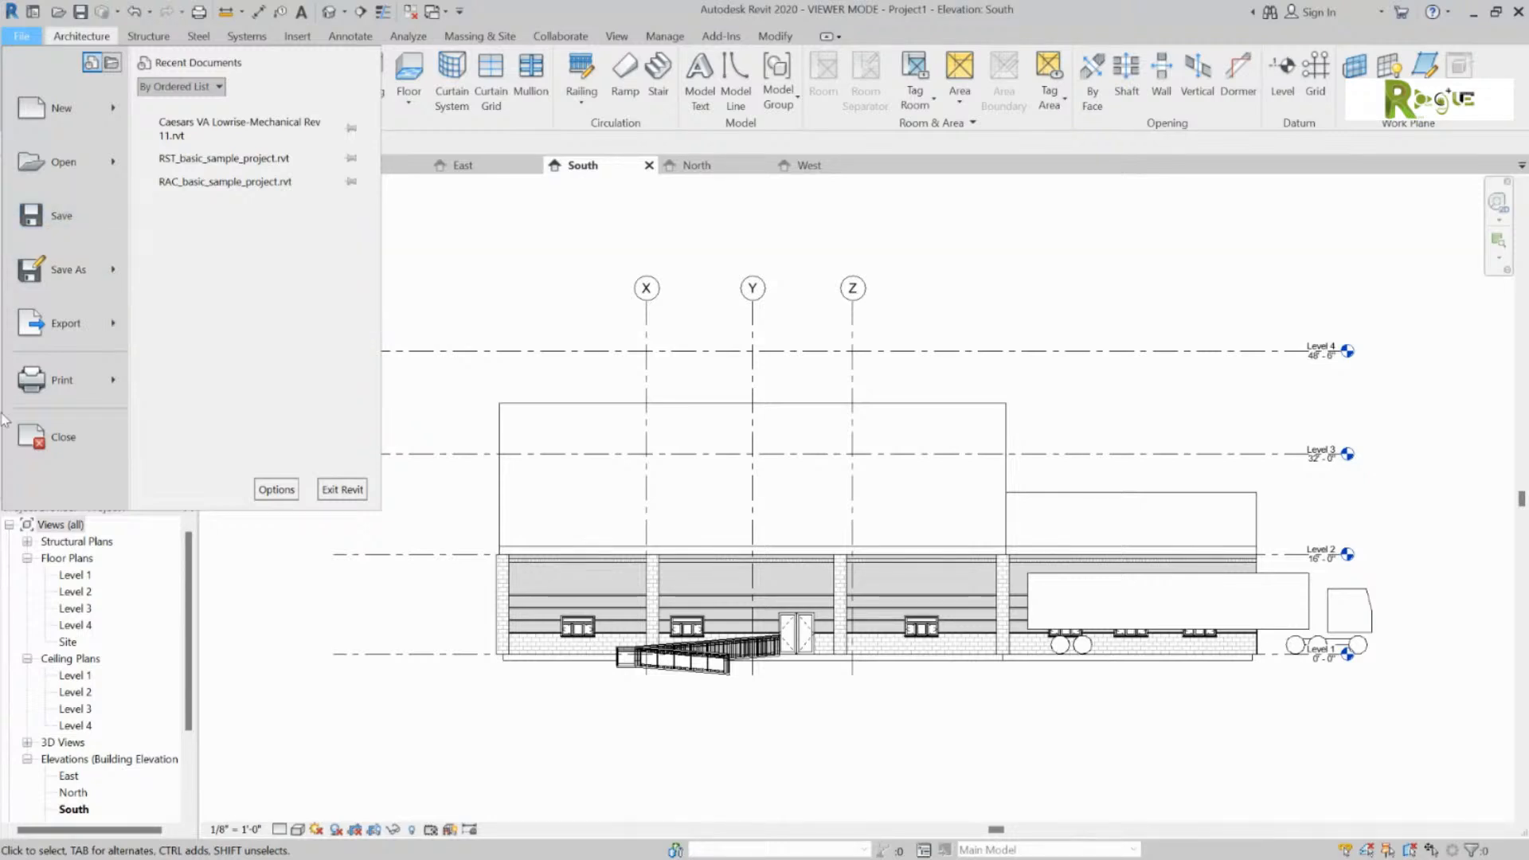
Step: Close Project1 from the File menu to get back to the Revit Home screen
click(31, 444)
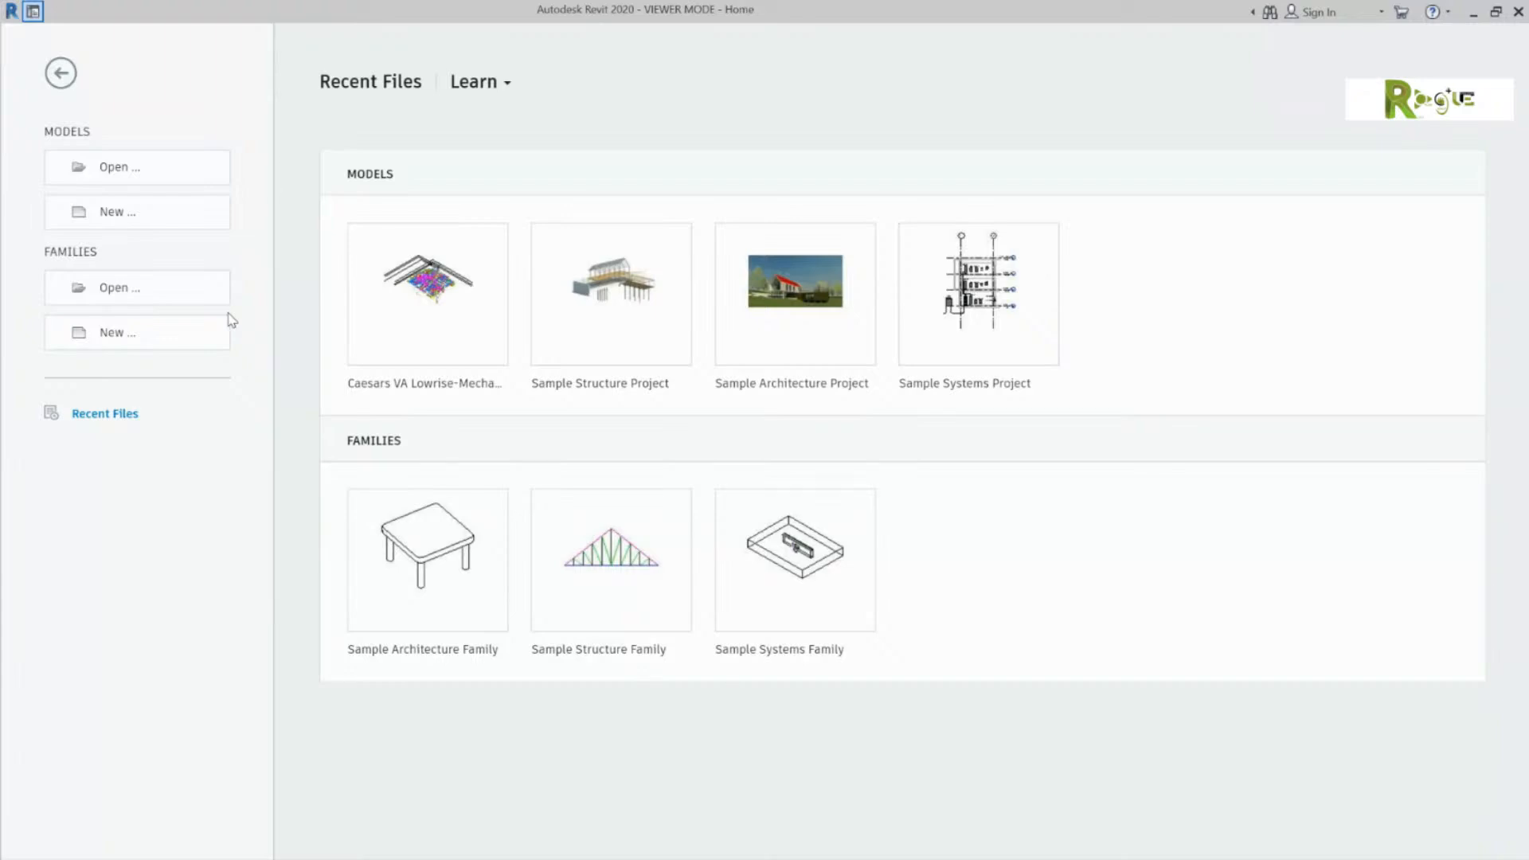
click(188, 164)
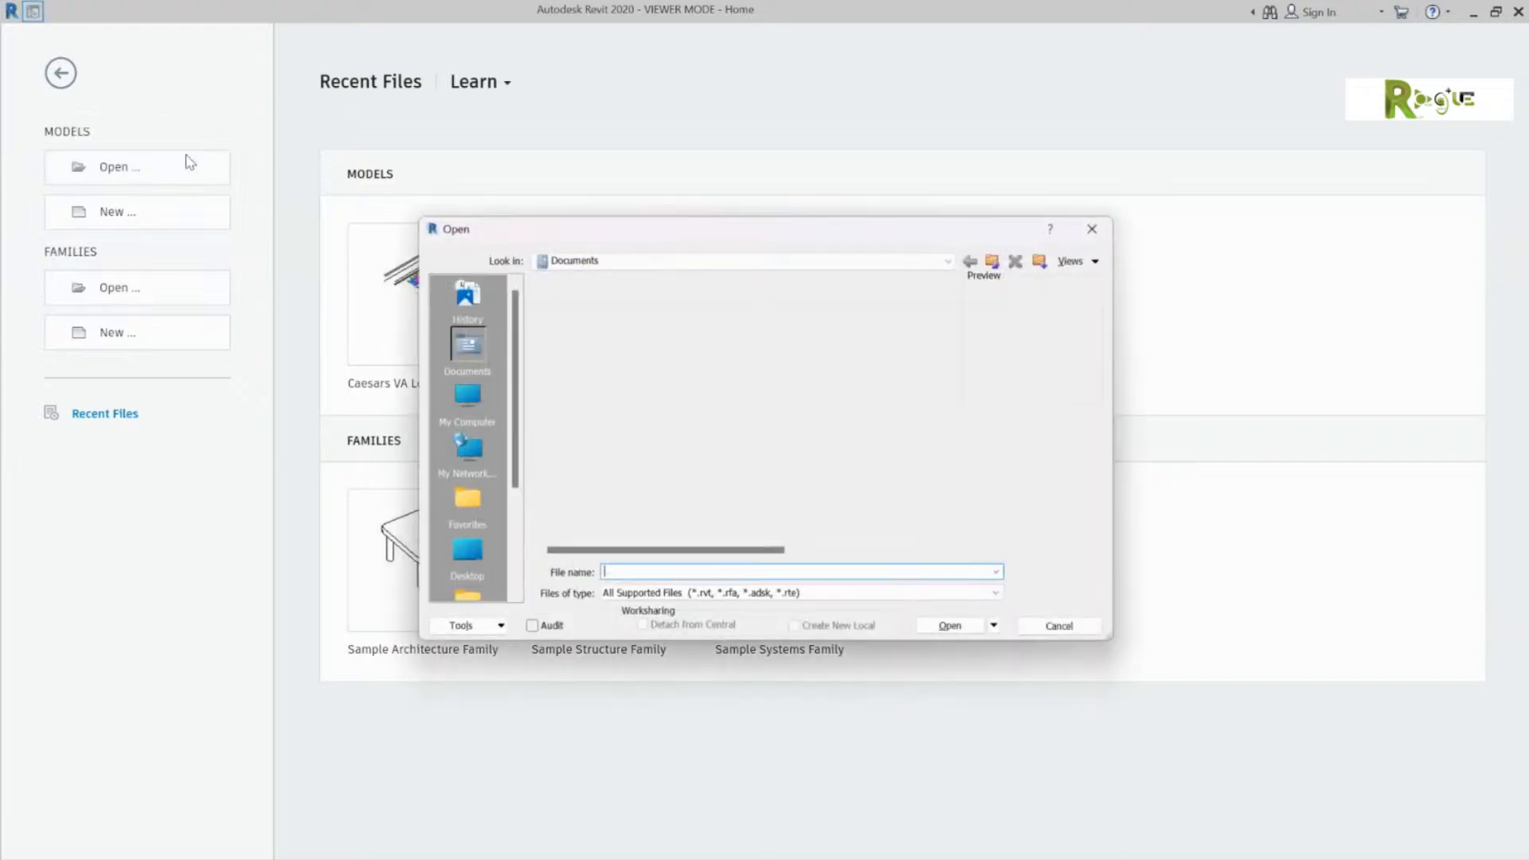
click(1092, 229)
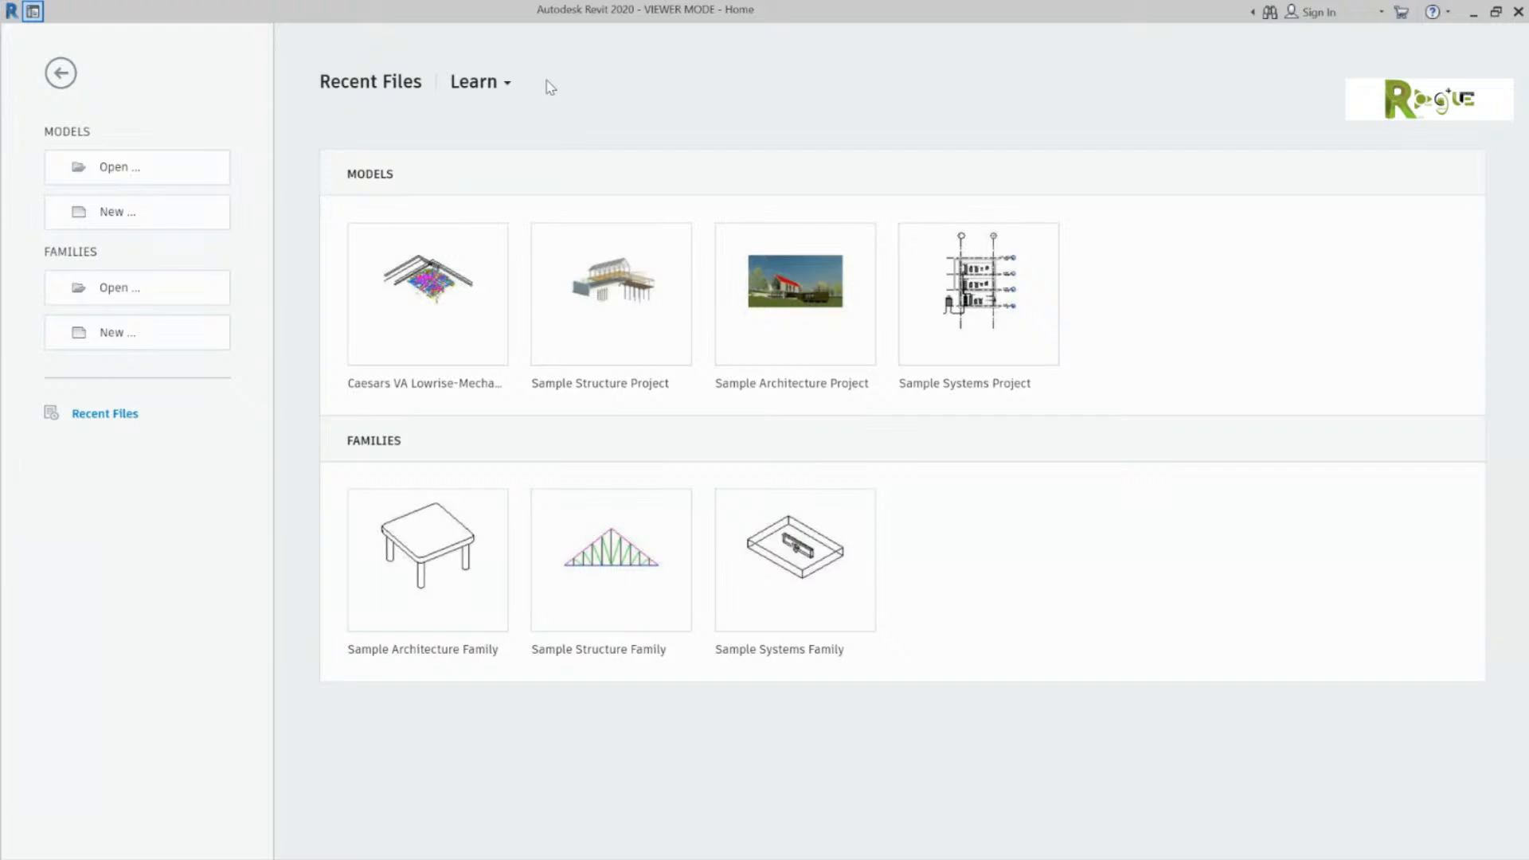
key(alt+Tab)
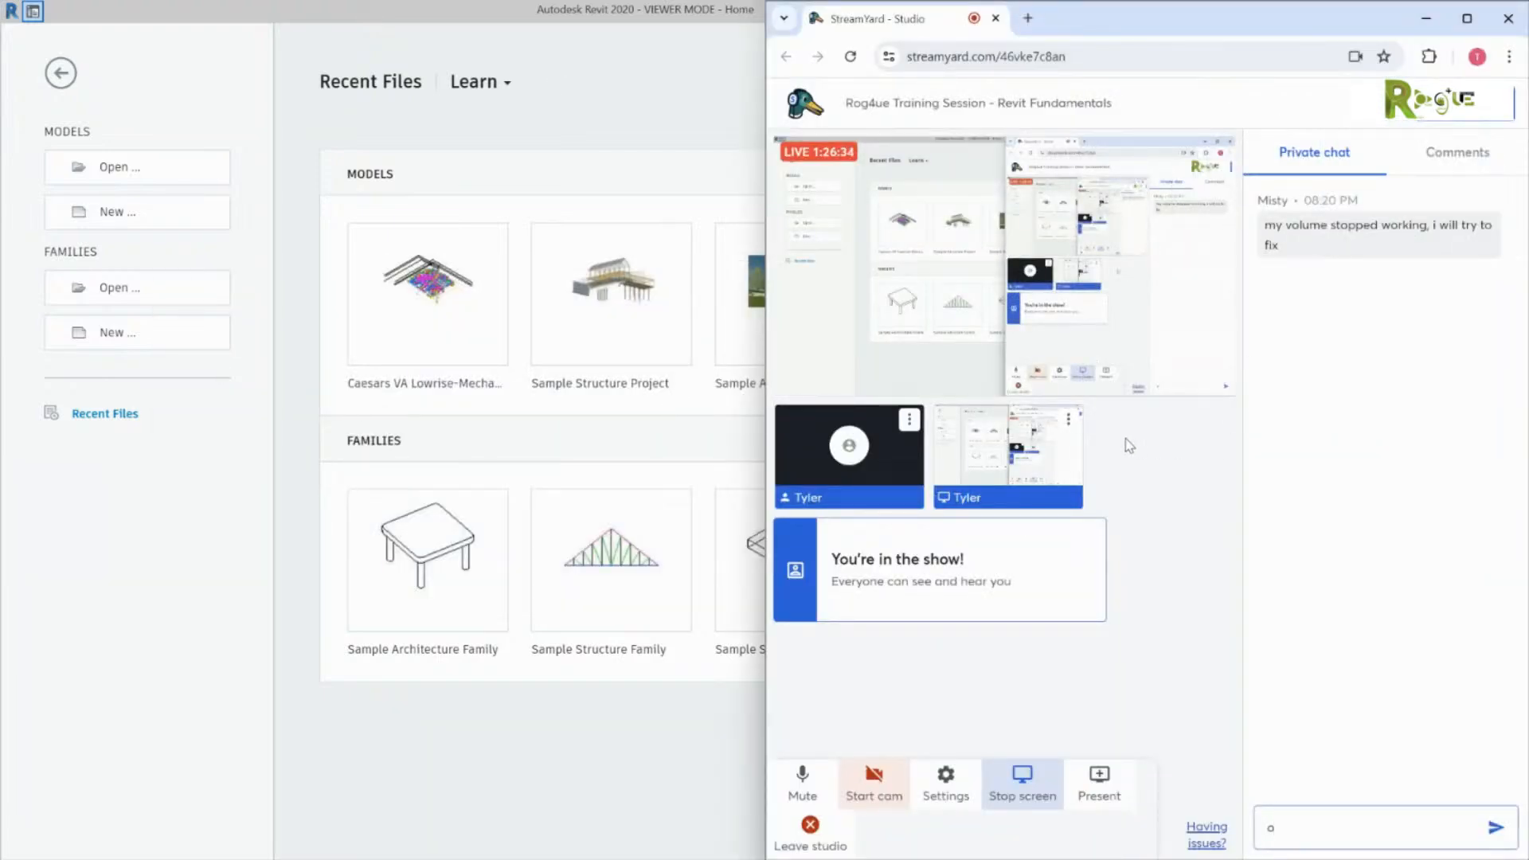
Step: Delete the stray character in the StreamYard chat, then open the Caesars VA Lowrise-Mechanical model
key(BackSpace)
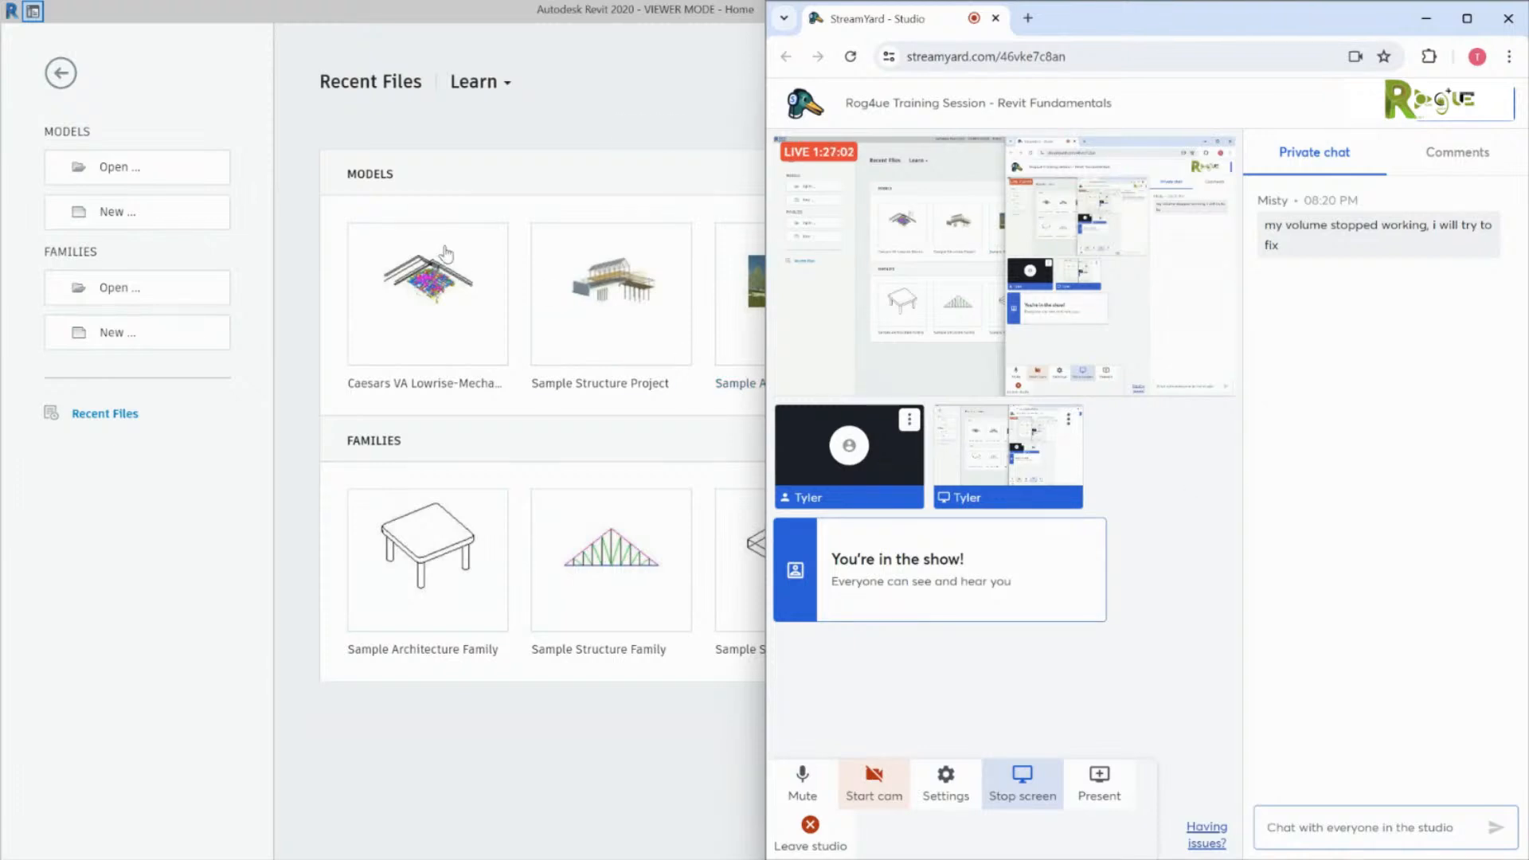
click(444, 279)
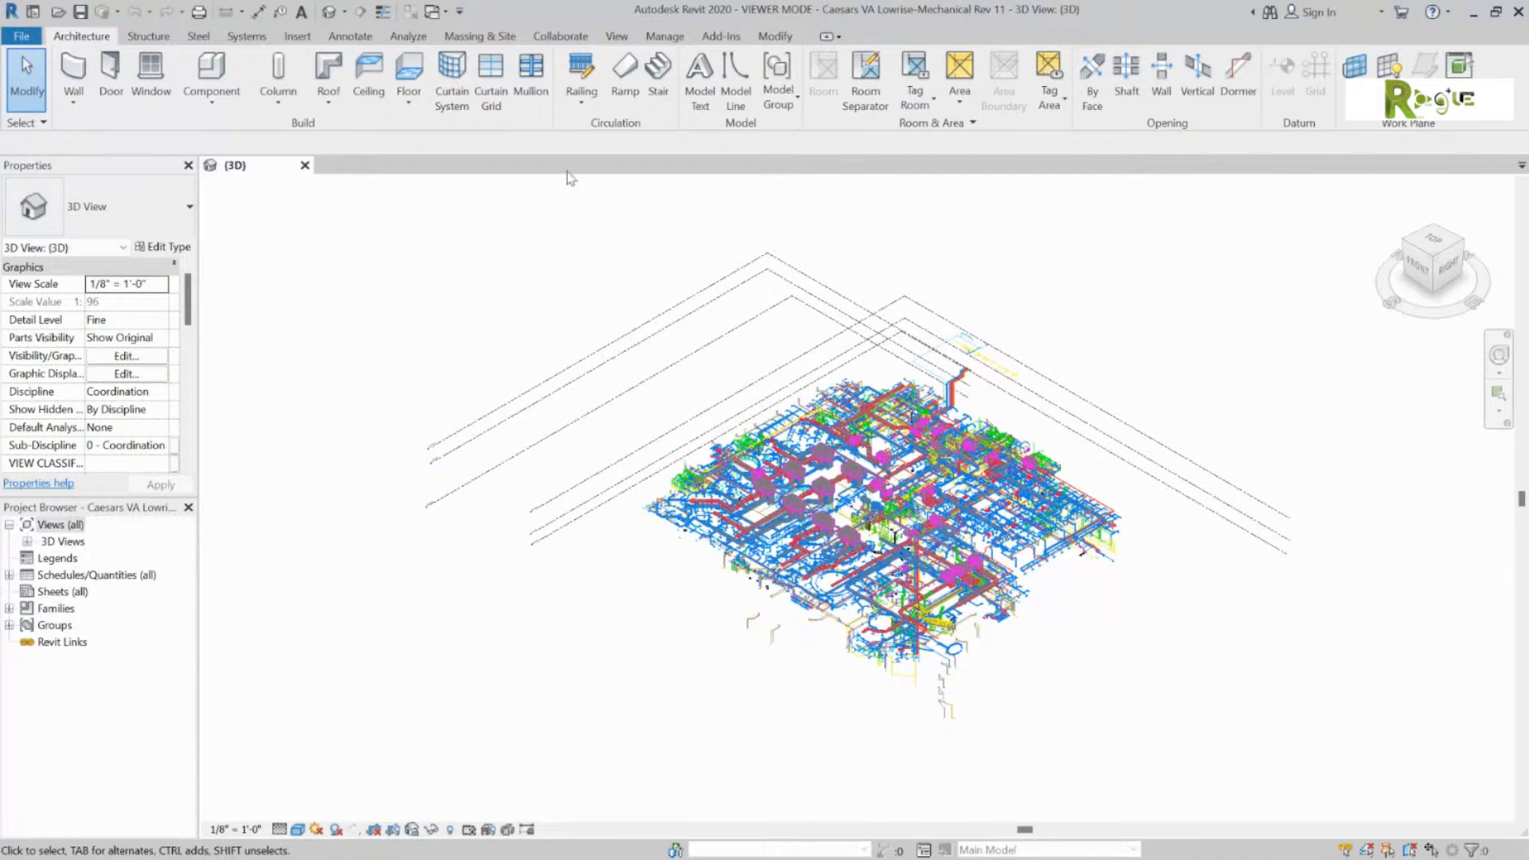
Step: Zoom into the Rev 11 model's 3D ductwork and piping
scroll(959, 487, up, 5)
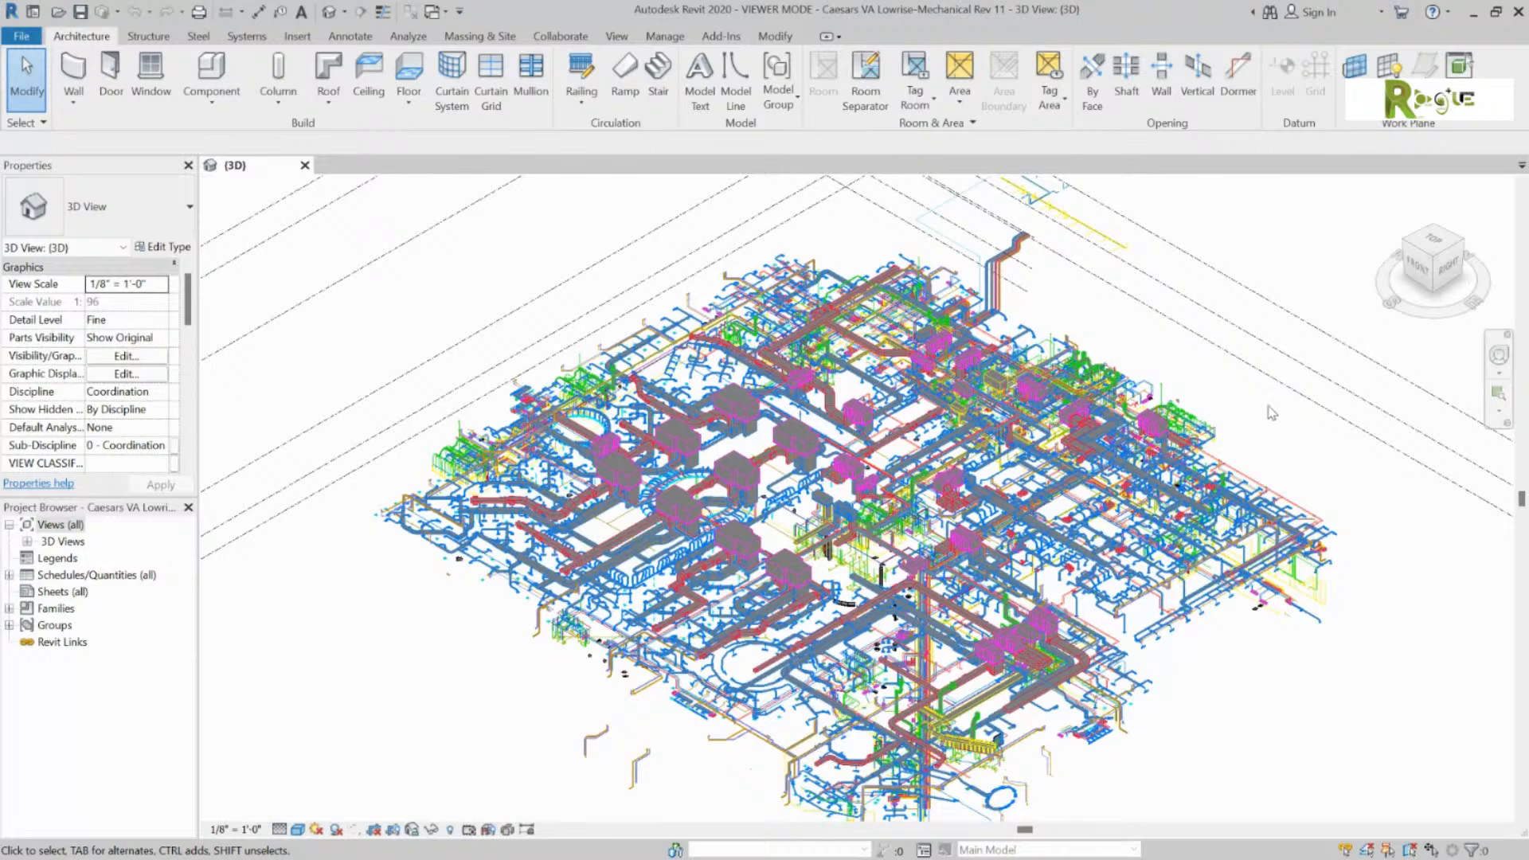
Step: Orbit the 3D view to look straight down and zoom in on the central ducts
shift+middle_drag(916, 493, 848, 599)
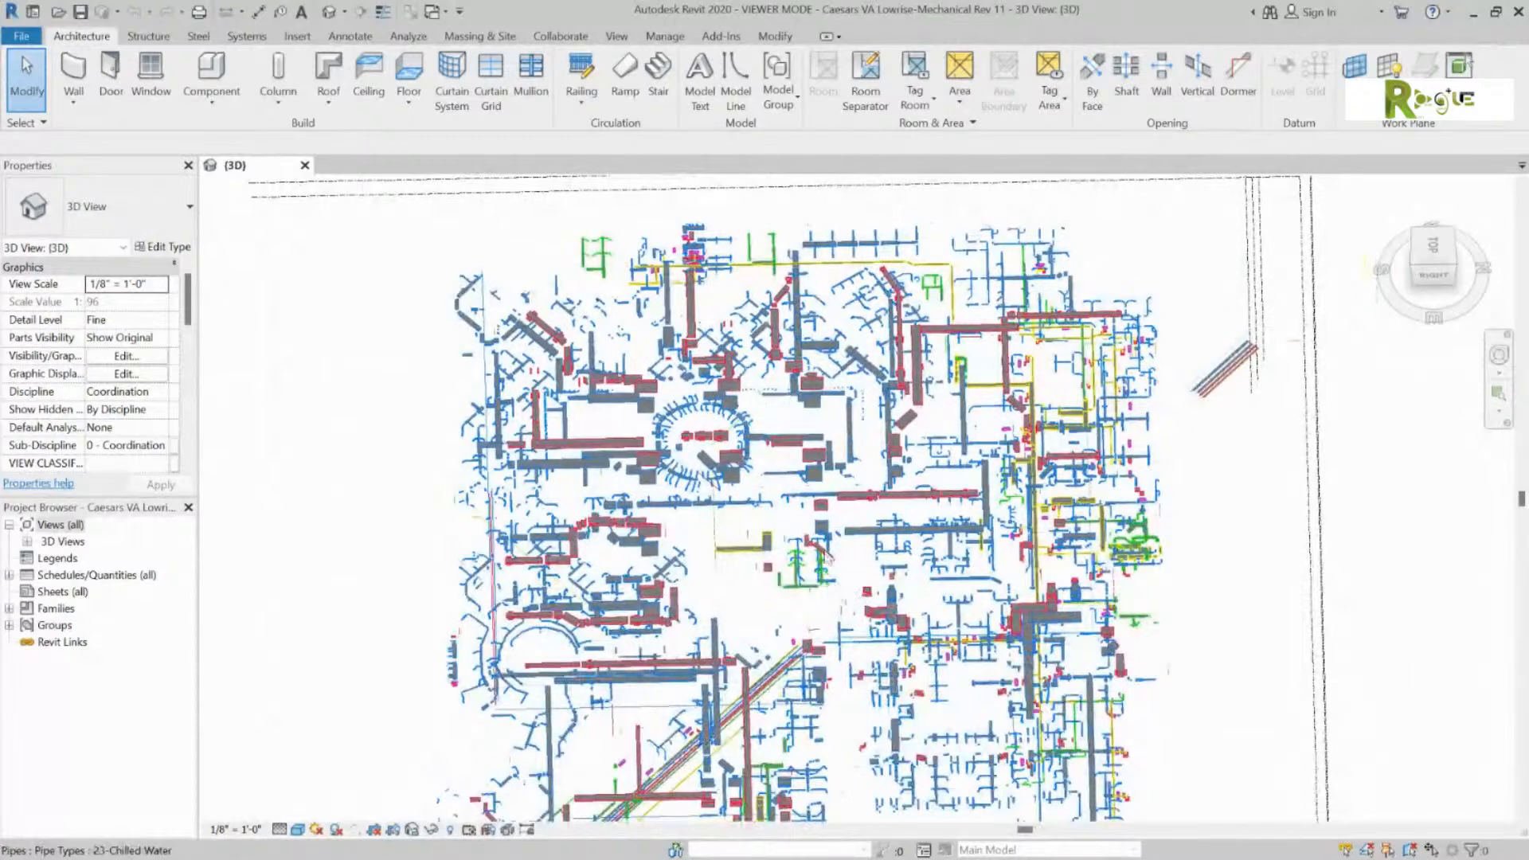
scroll(837, 434, up, 3)
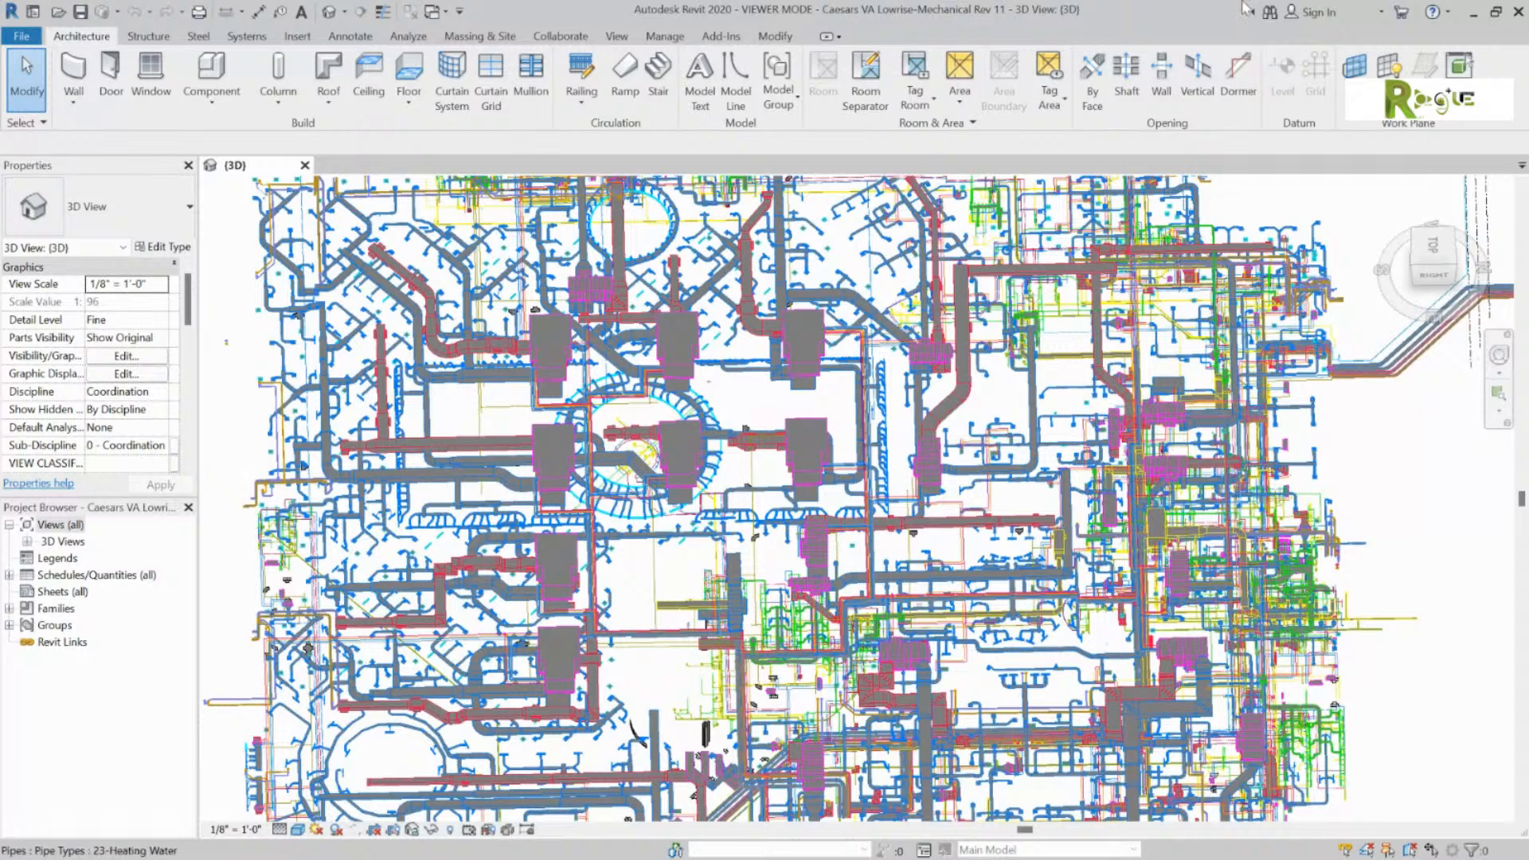
Step: Sign in to Autodesk 360 with the account e-mail and password, then close Revit
click(1351, 16)
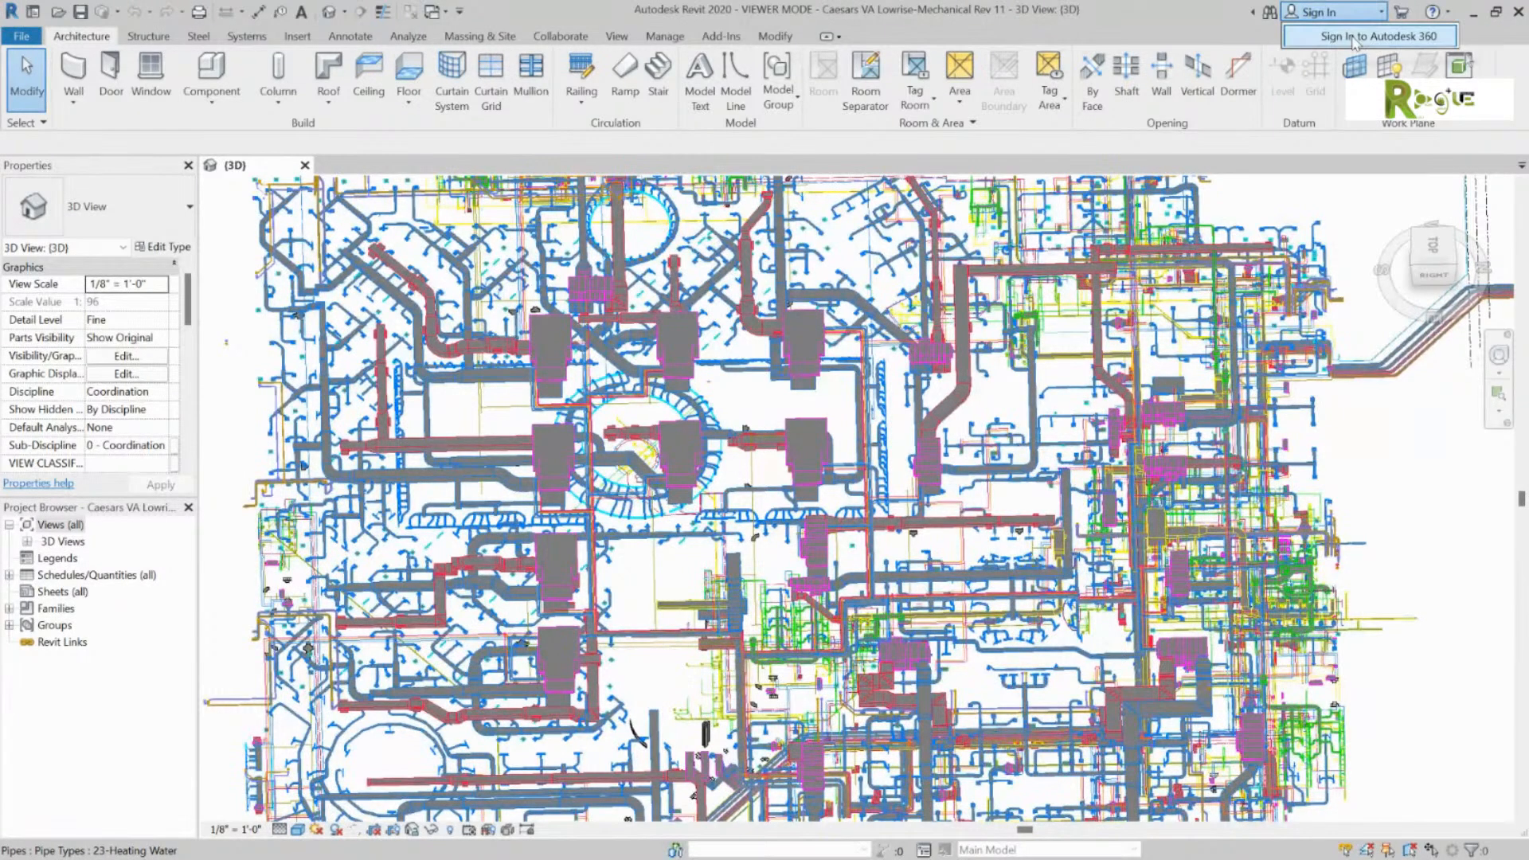
click(1357, 54)
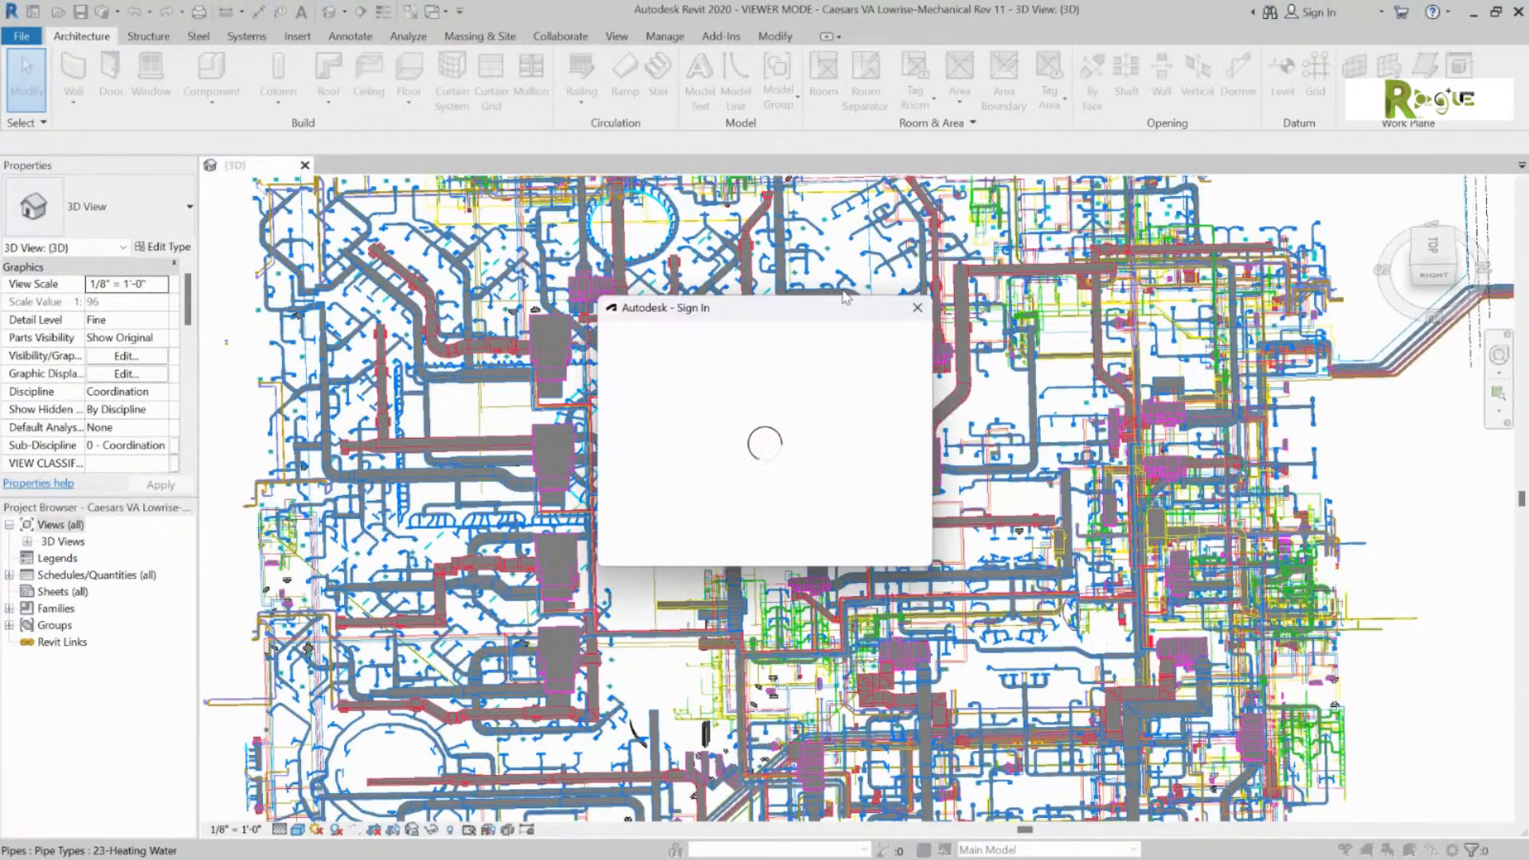
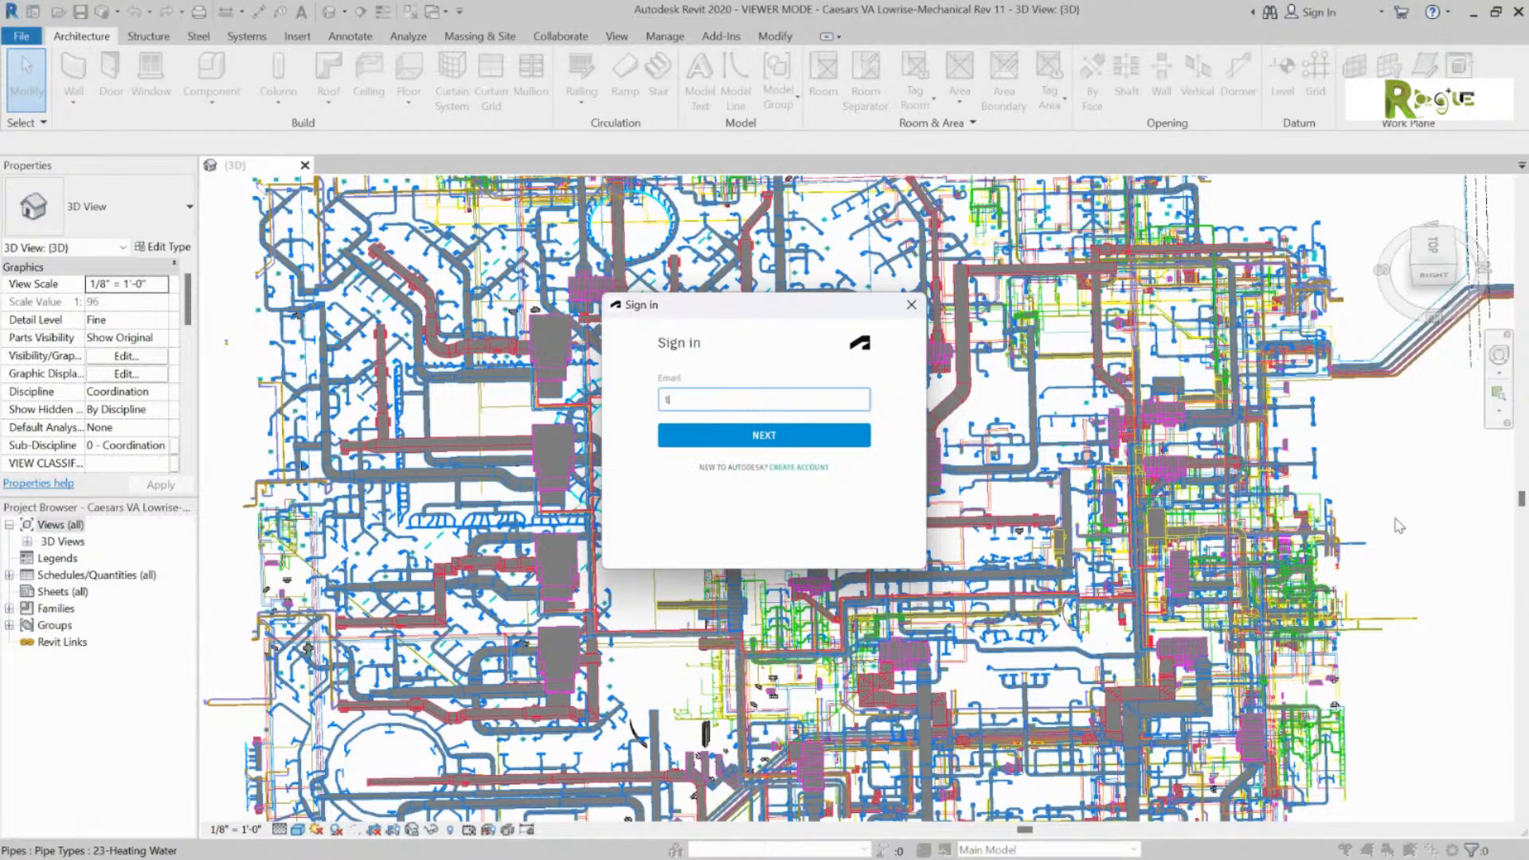
key(Return)
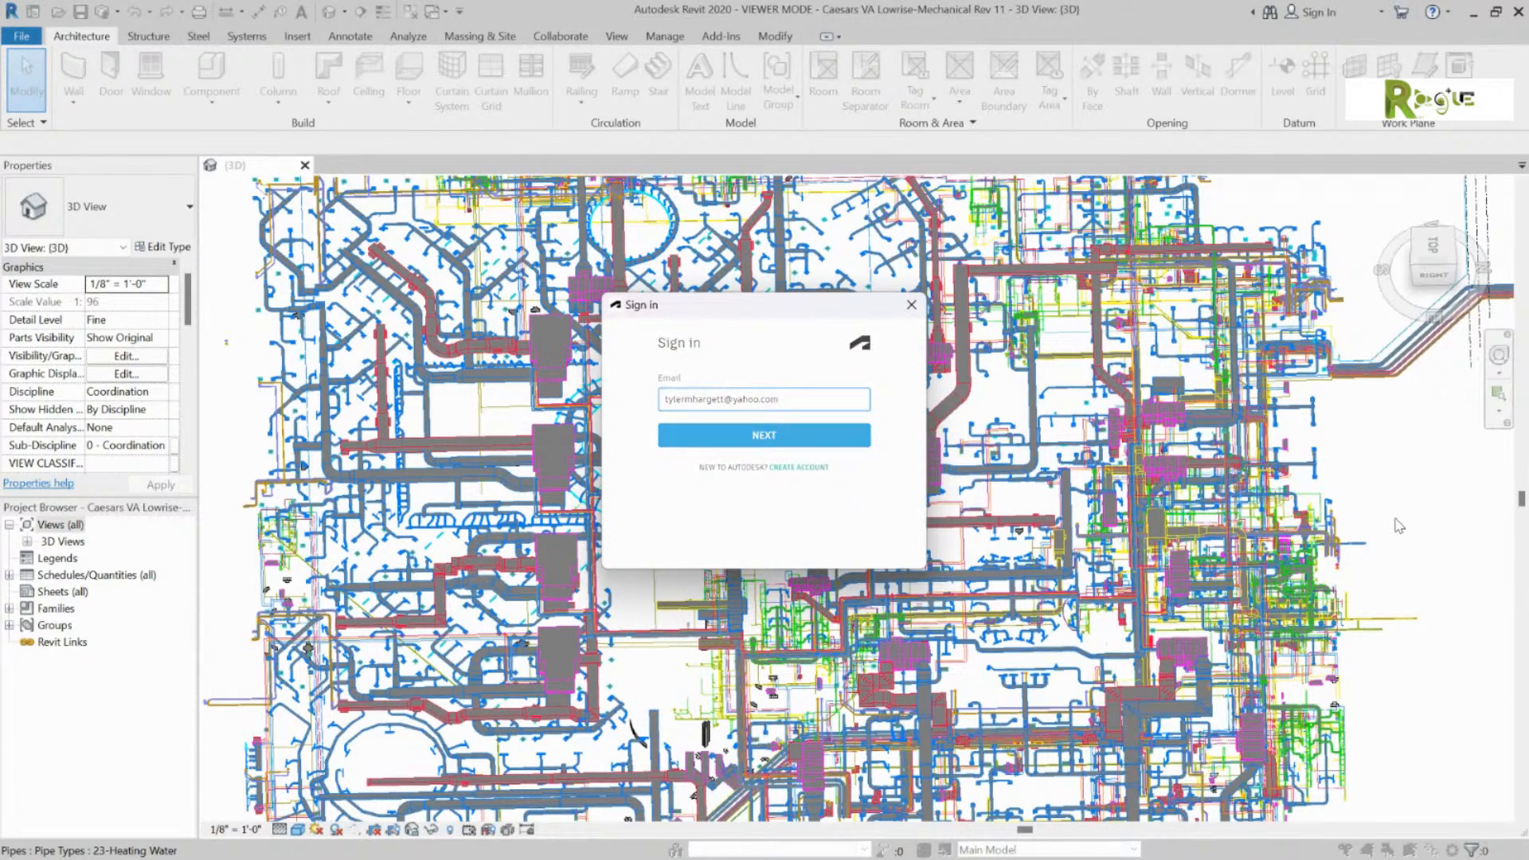
text(•••••••••••)
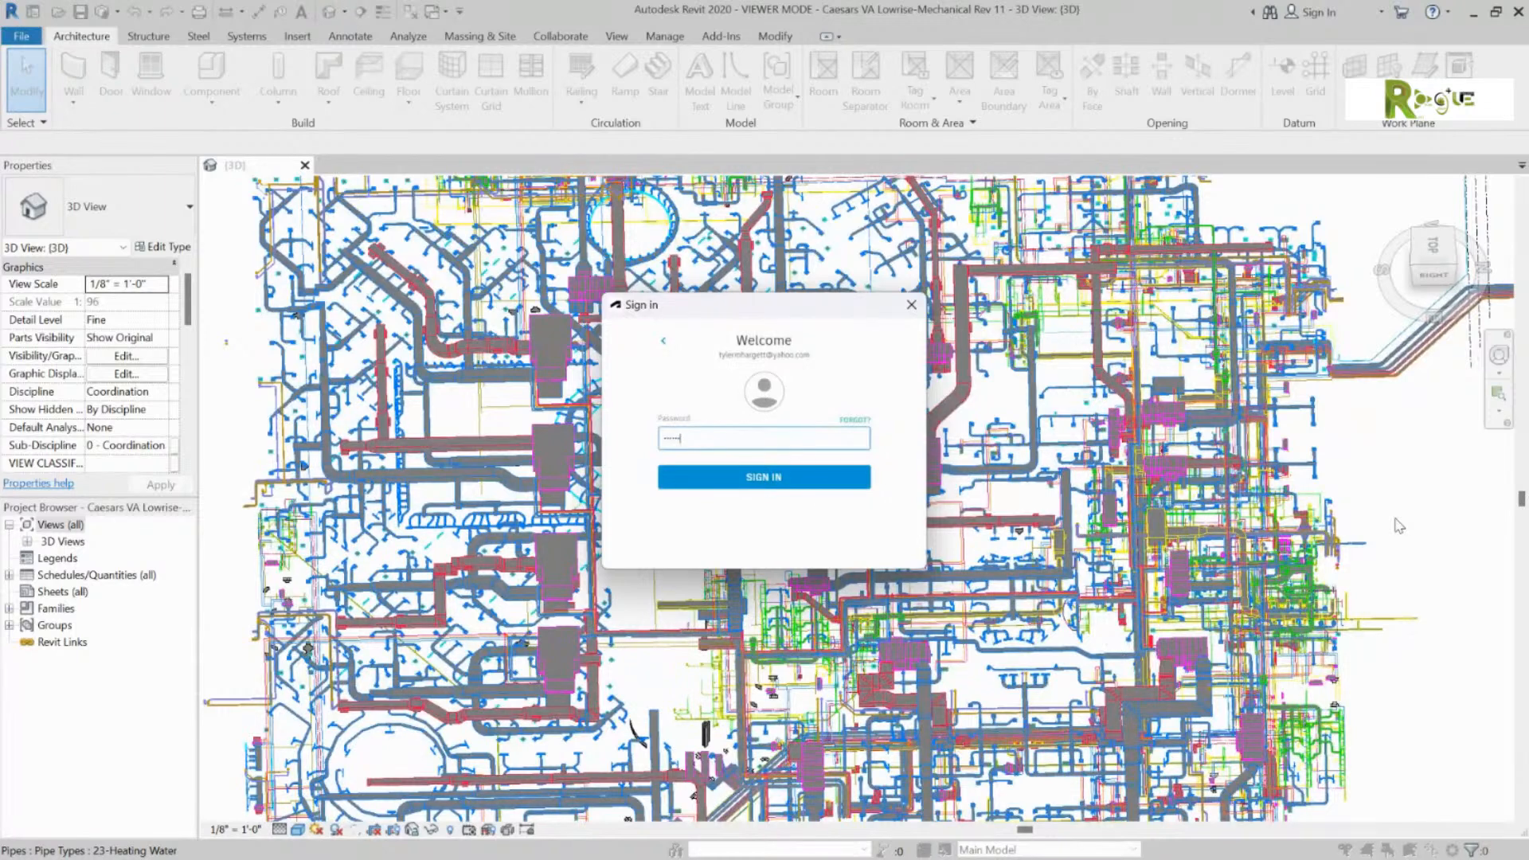
key(Return)
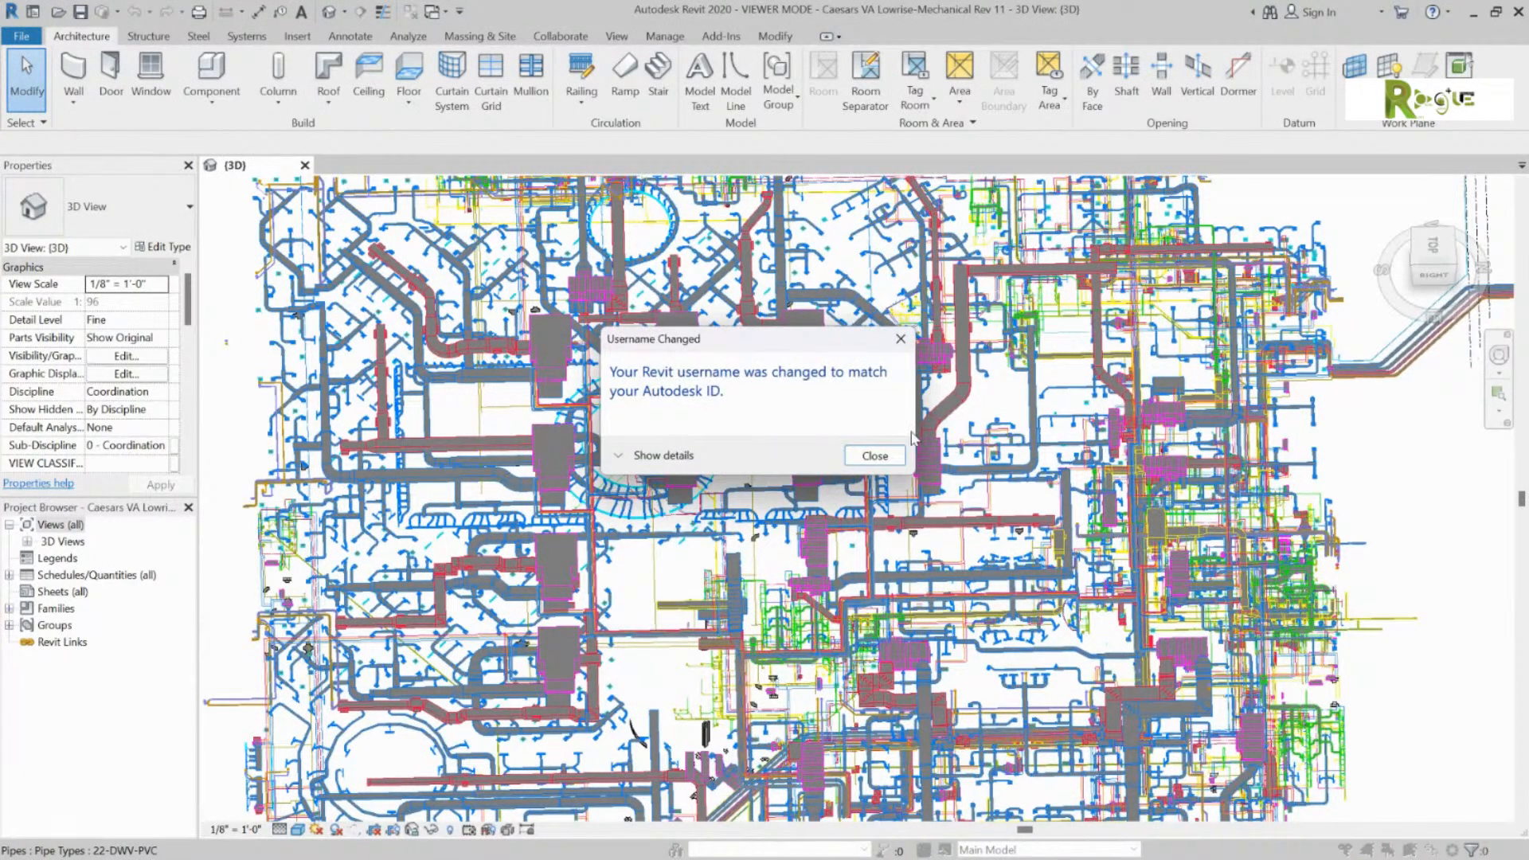
click(876, 456)
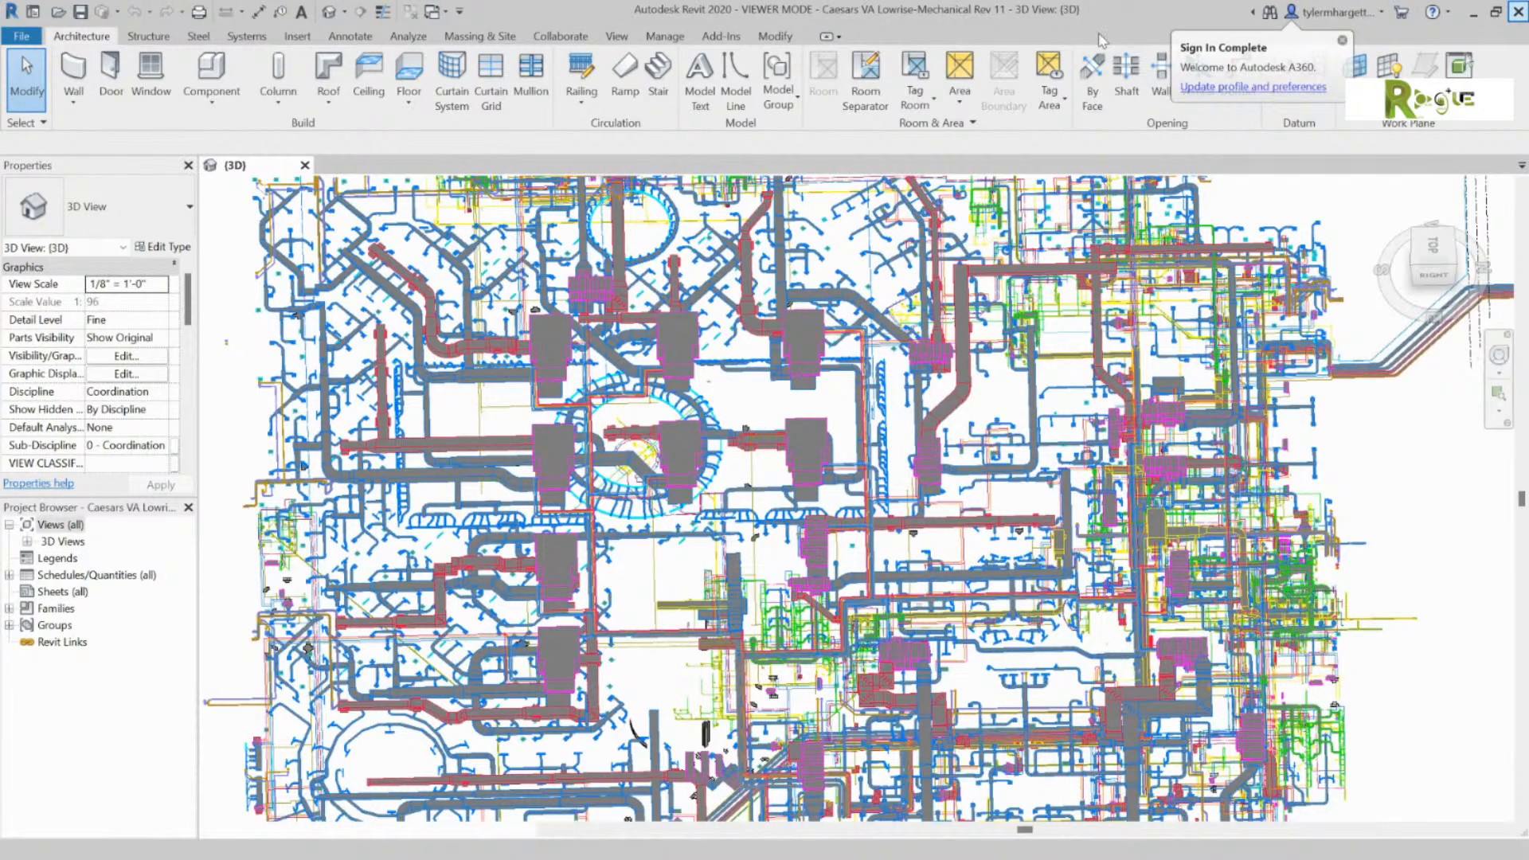
click(1517, 16)
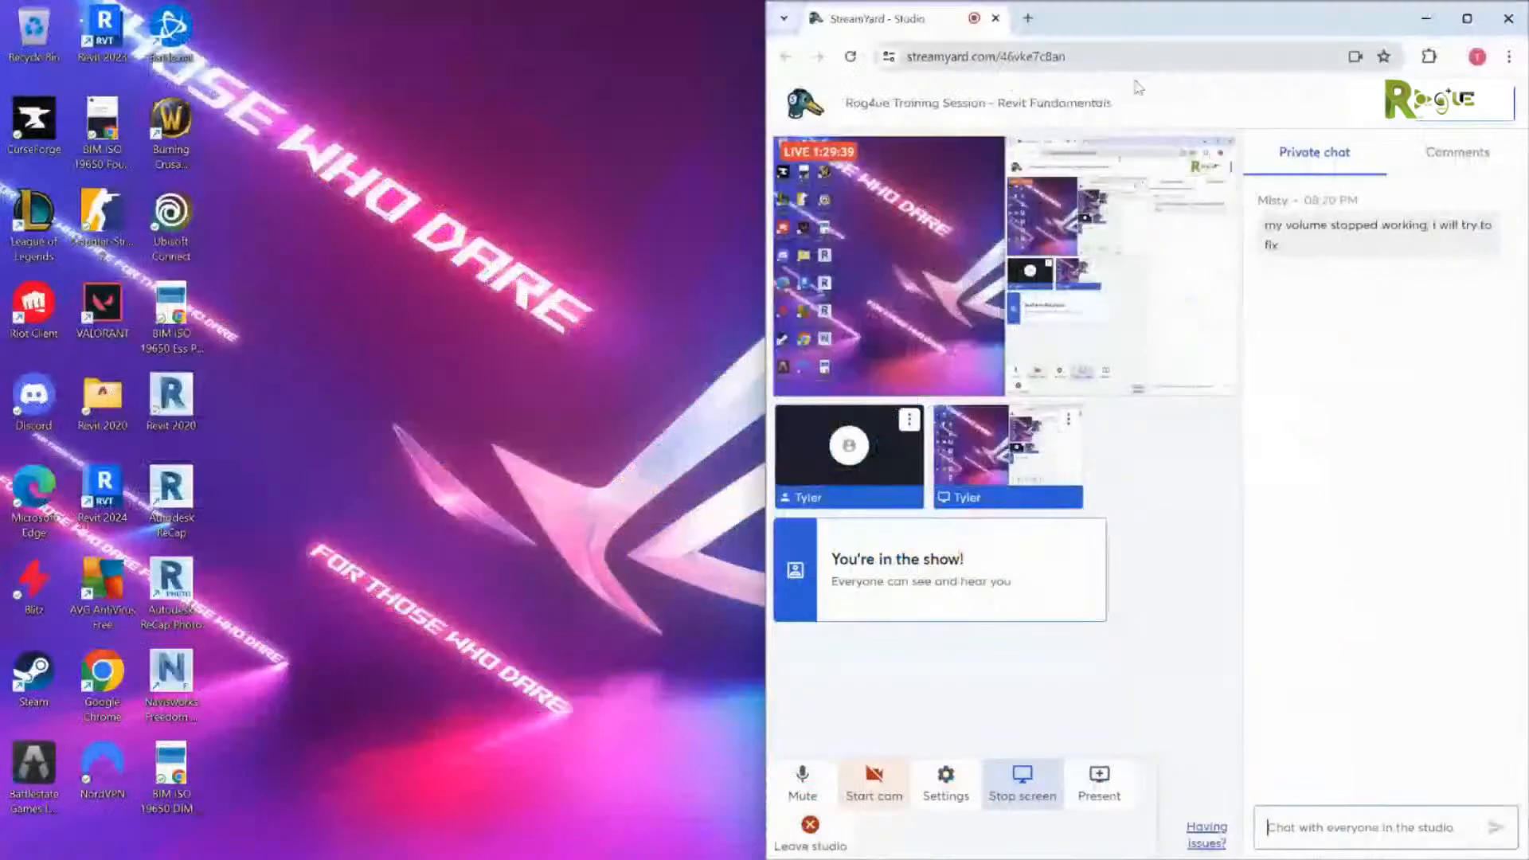
Step: Relaunch Revit, dismiss the serial-number licensing prompt and error, and maximize StreamYard
double_click(171, 399)
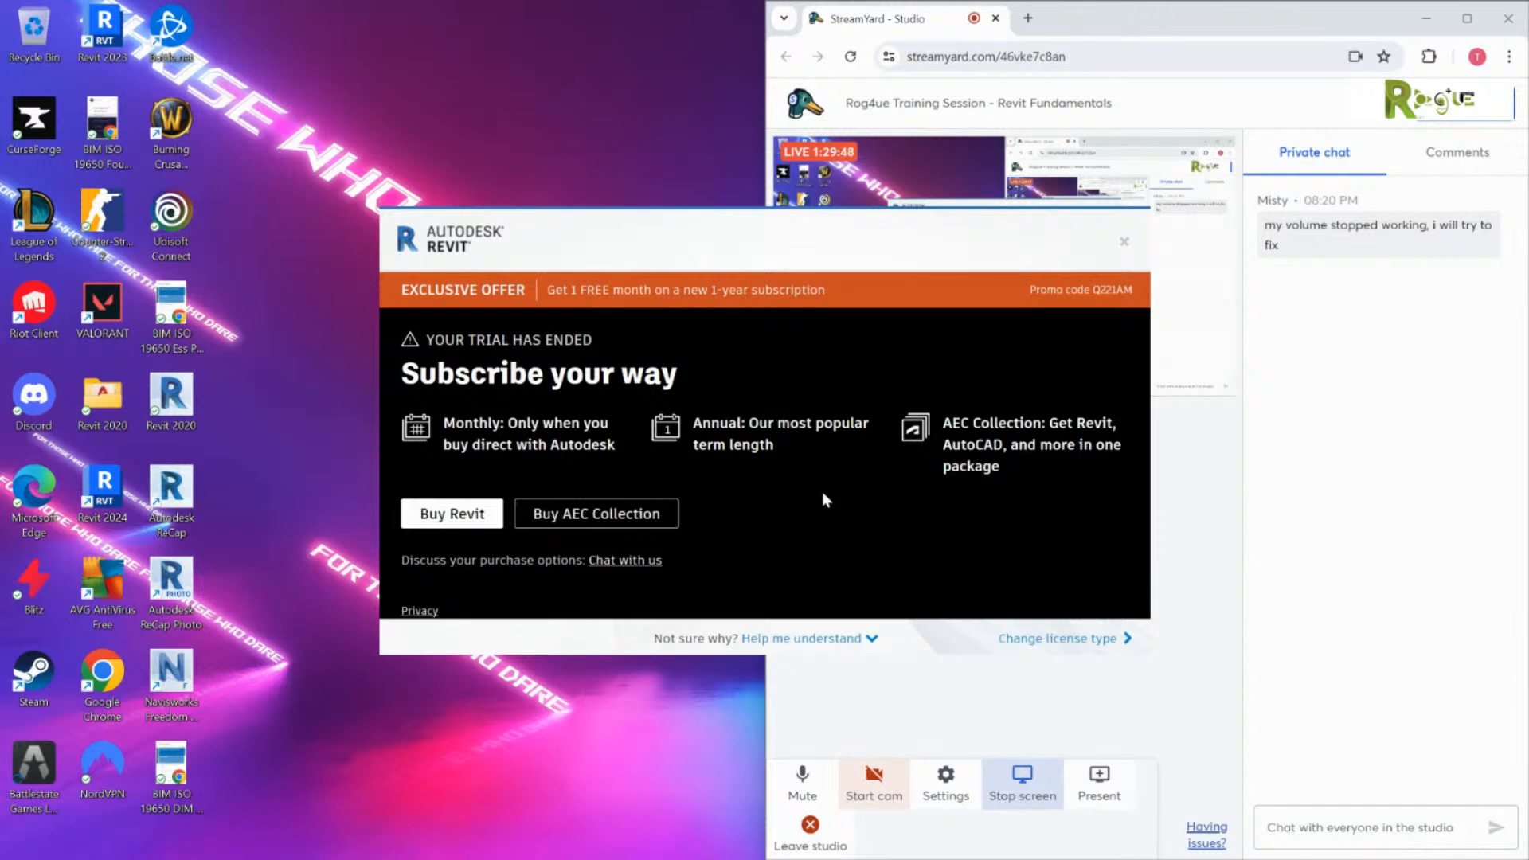
click(1055, 640)
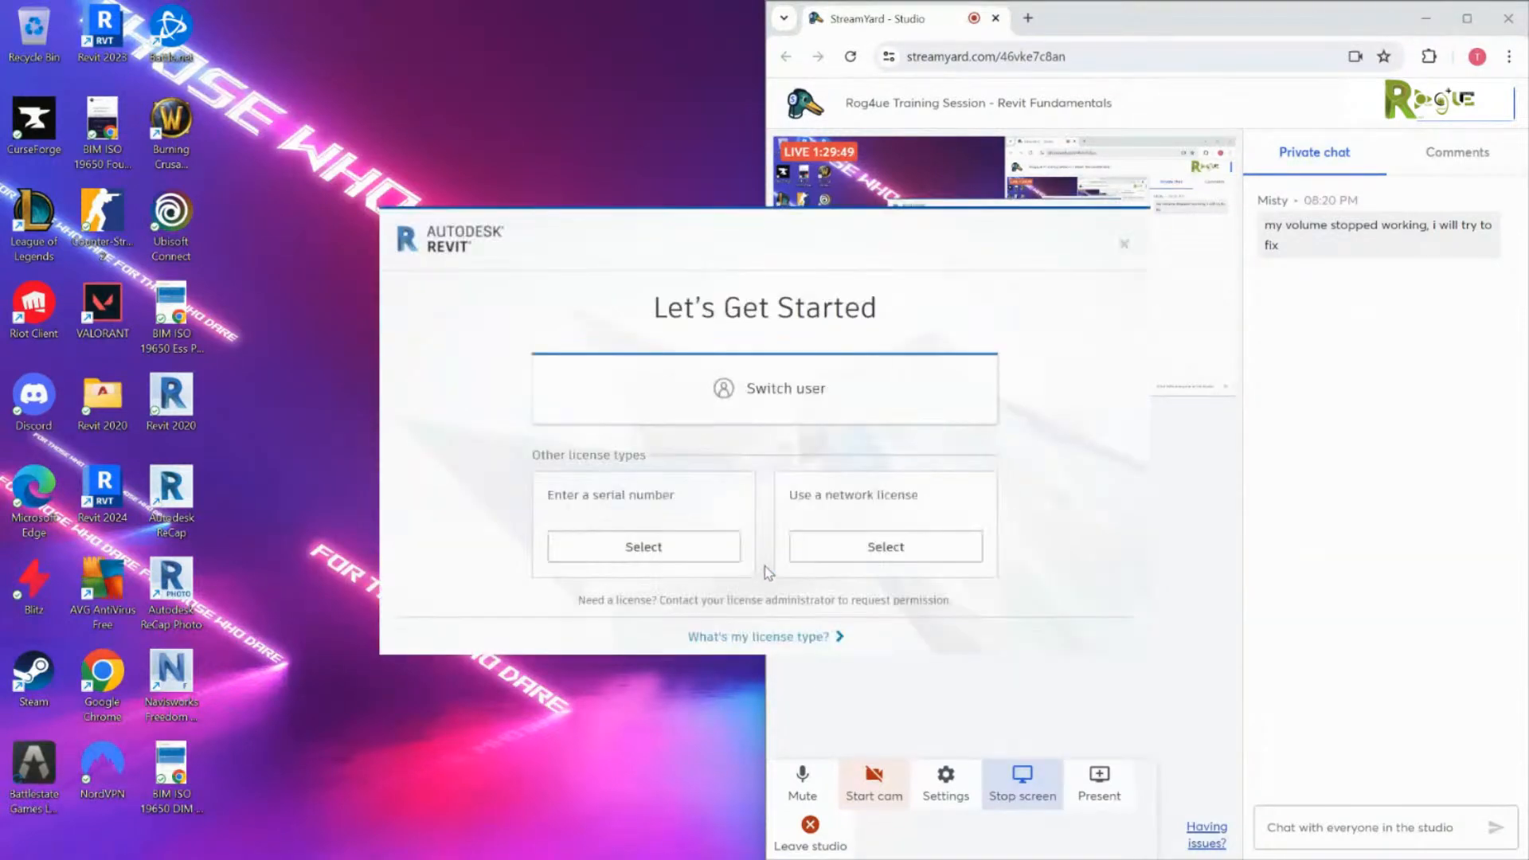
click(673, 546)
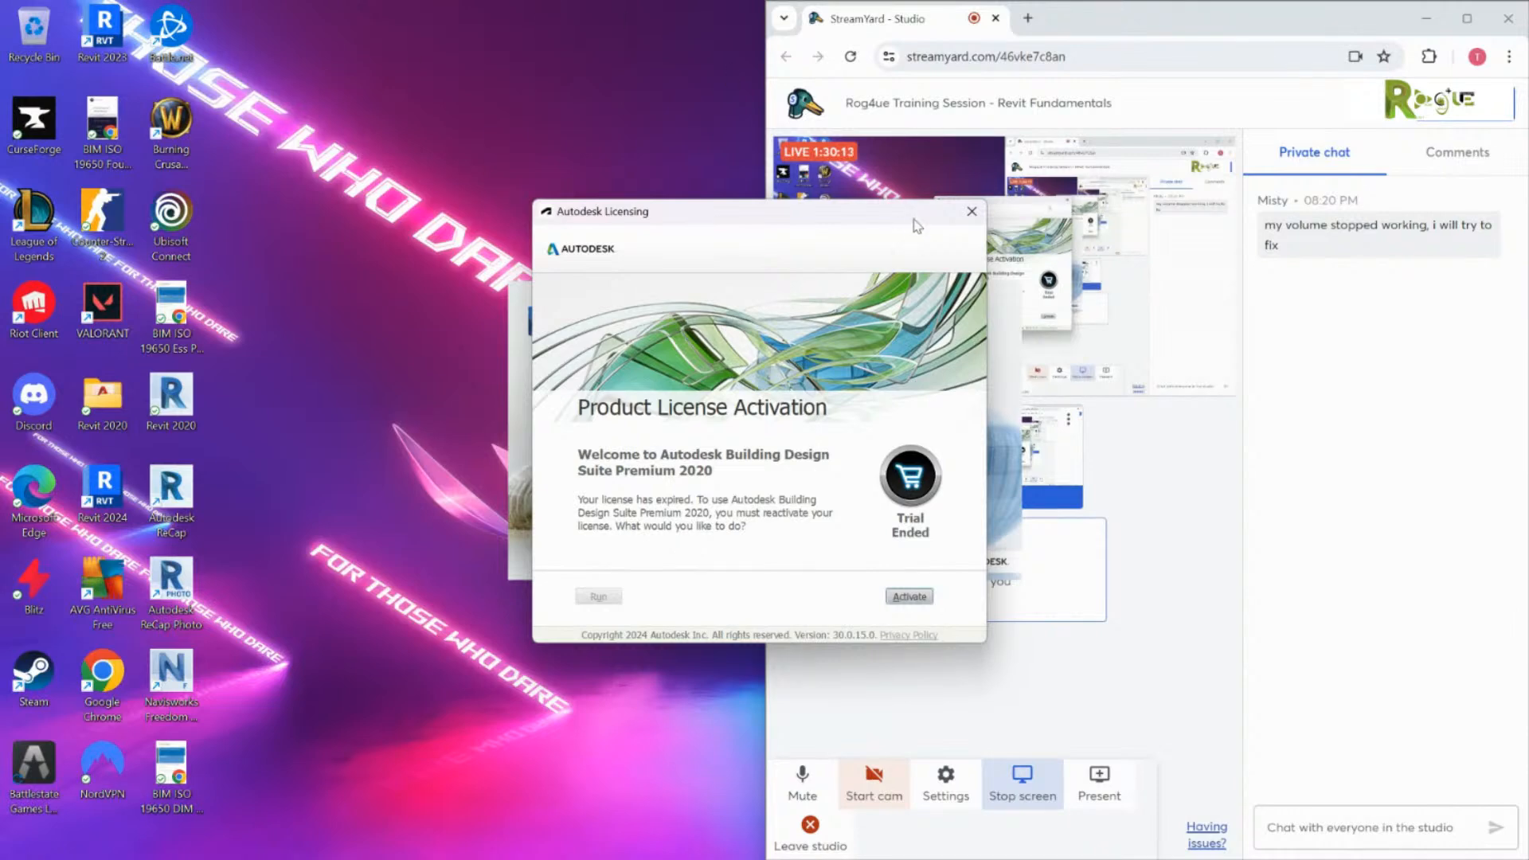
click(972, 211)
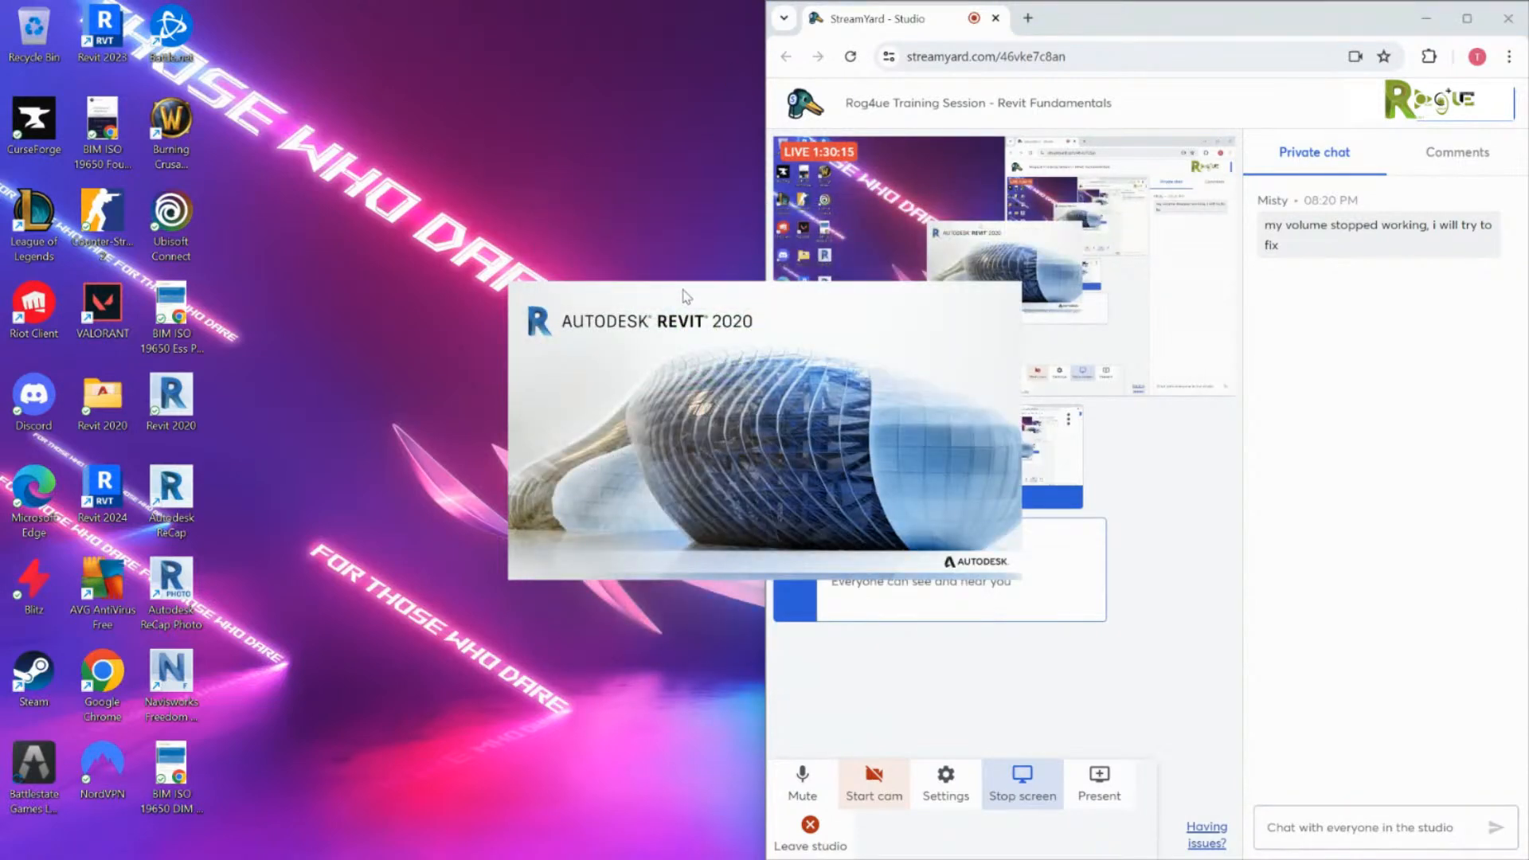
click(897, 505)
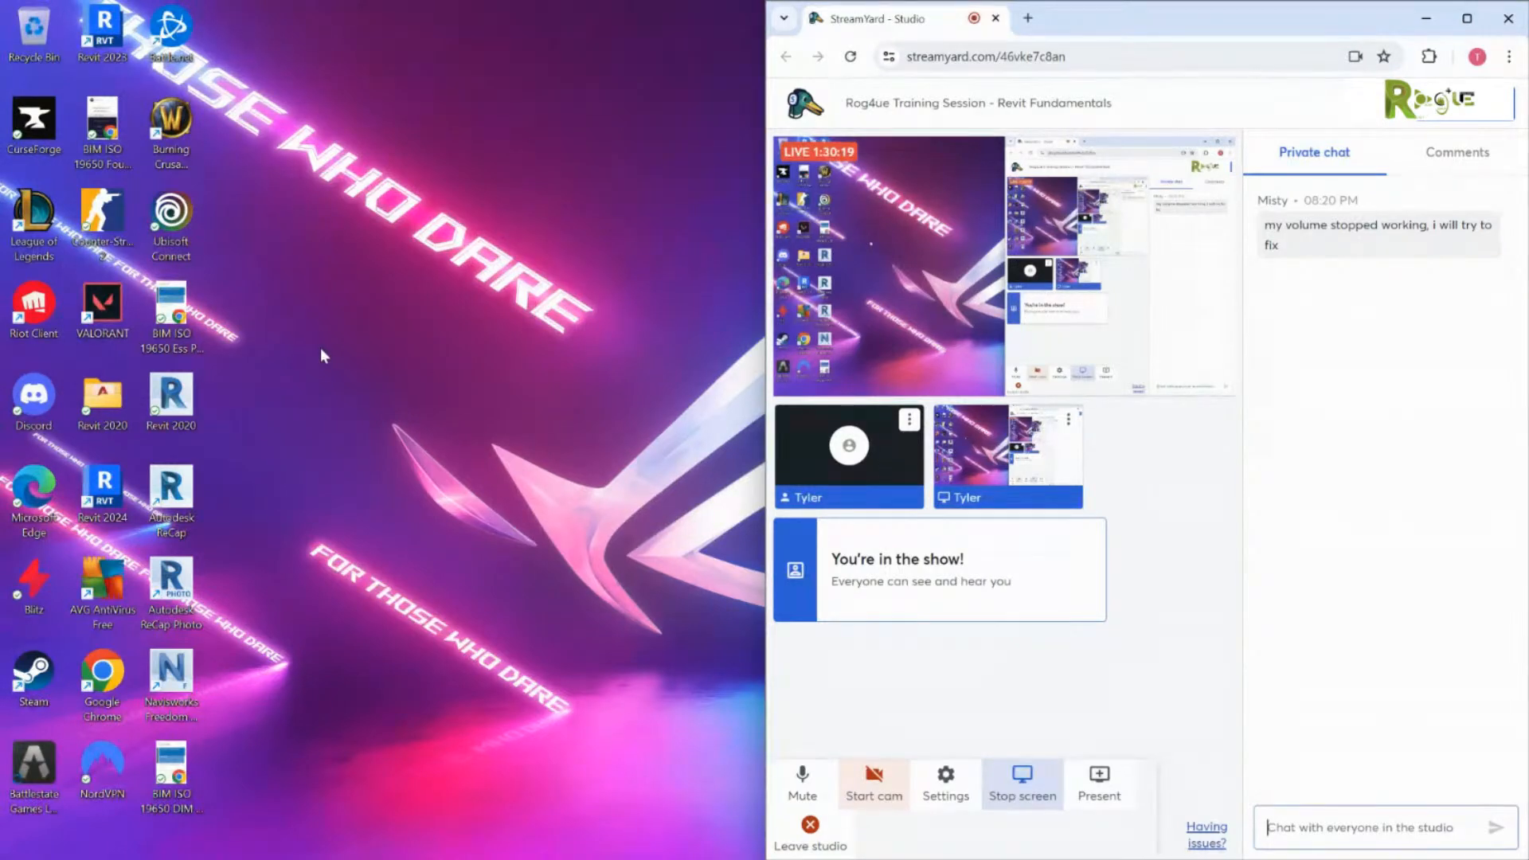
key(super+Up)
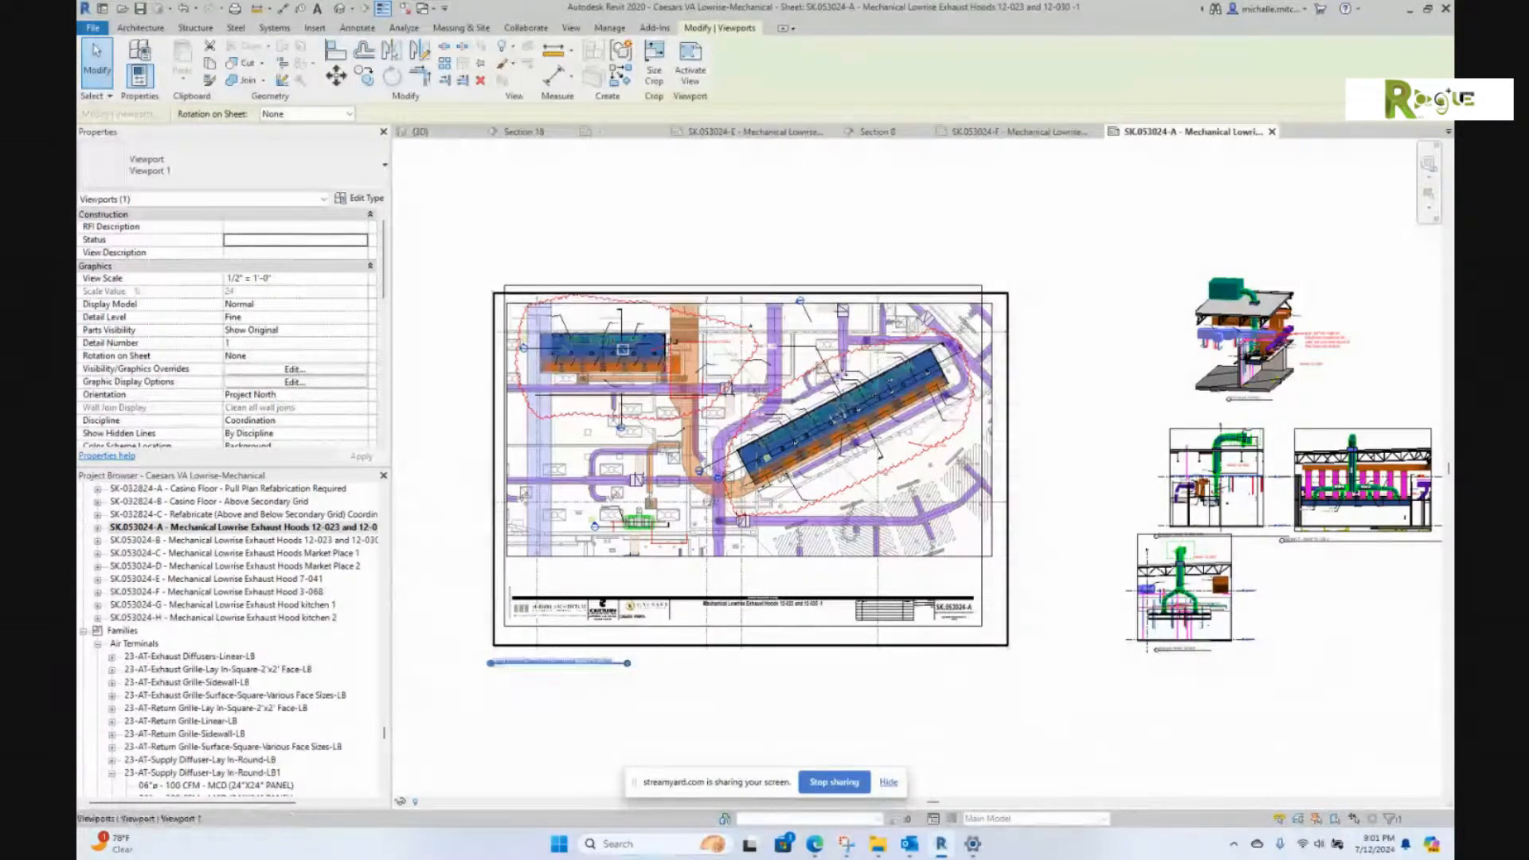
Step: Nudge the exhaust hoods viewport, activate it, and pull the crop's left, right and bottom edges inward
drag(897, 394, 920, 409)
scroll(921, 409, up, 1)
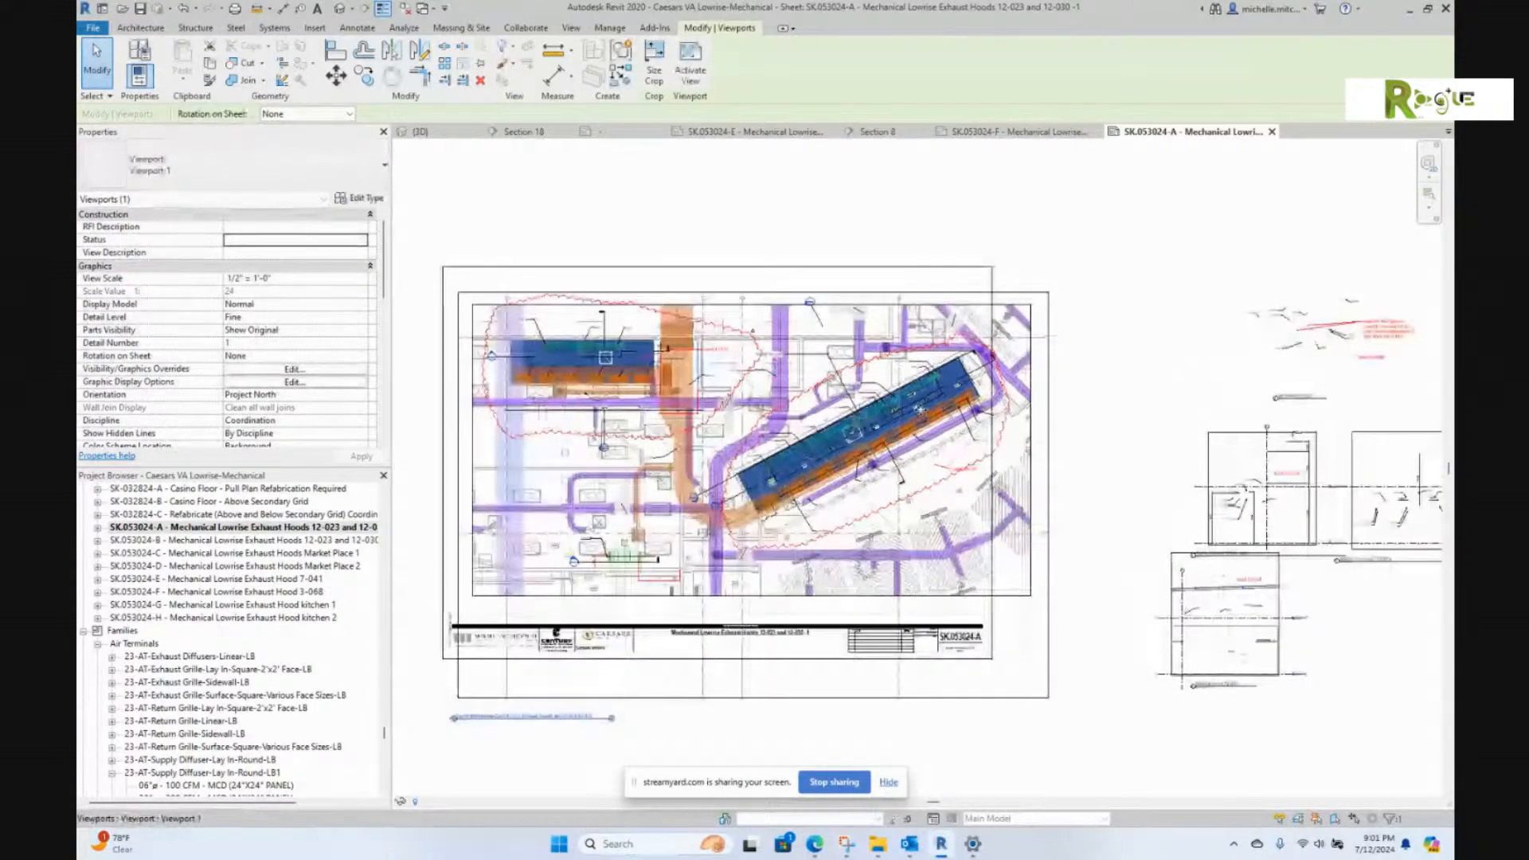
scroll(797, 431, up, 1)
scroll(796, 431, down, 1)
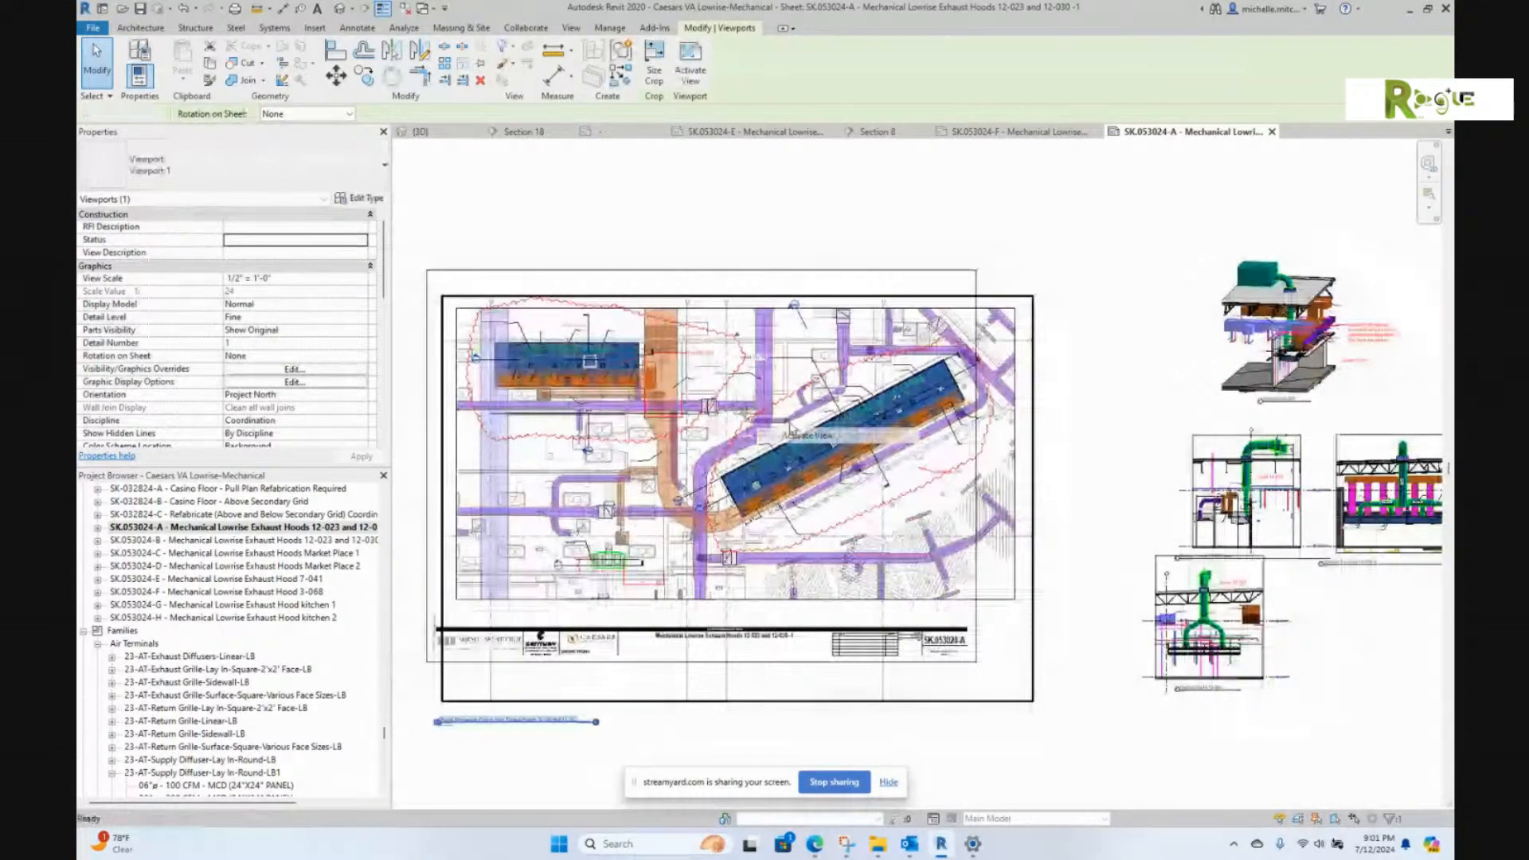
click(457, 455)
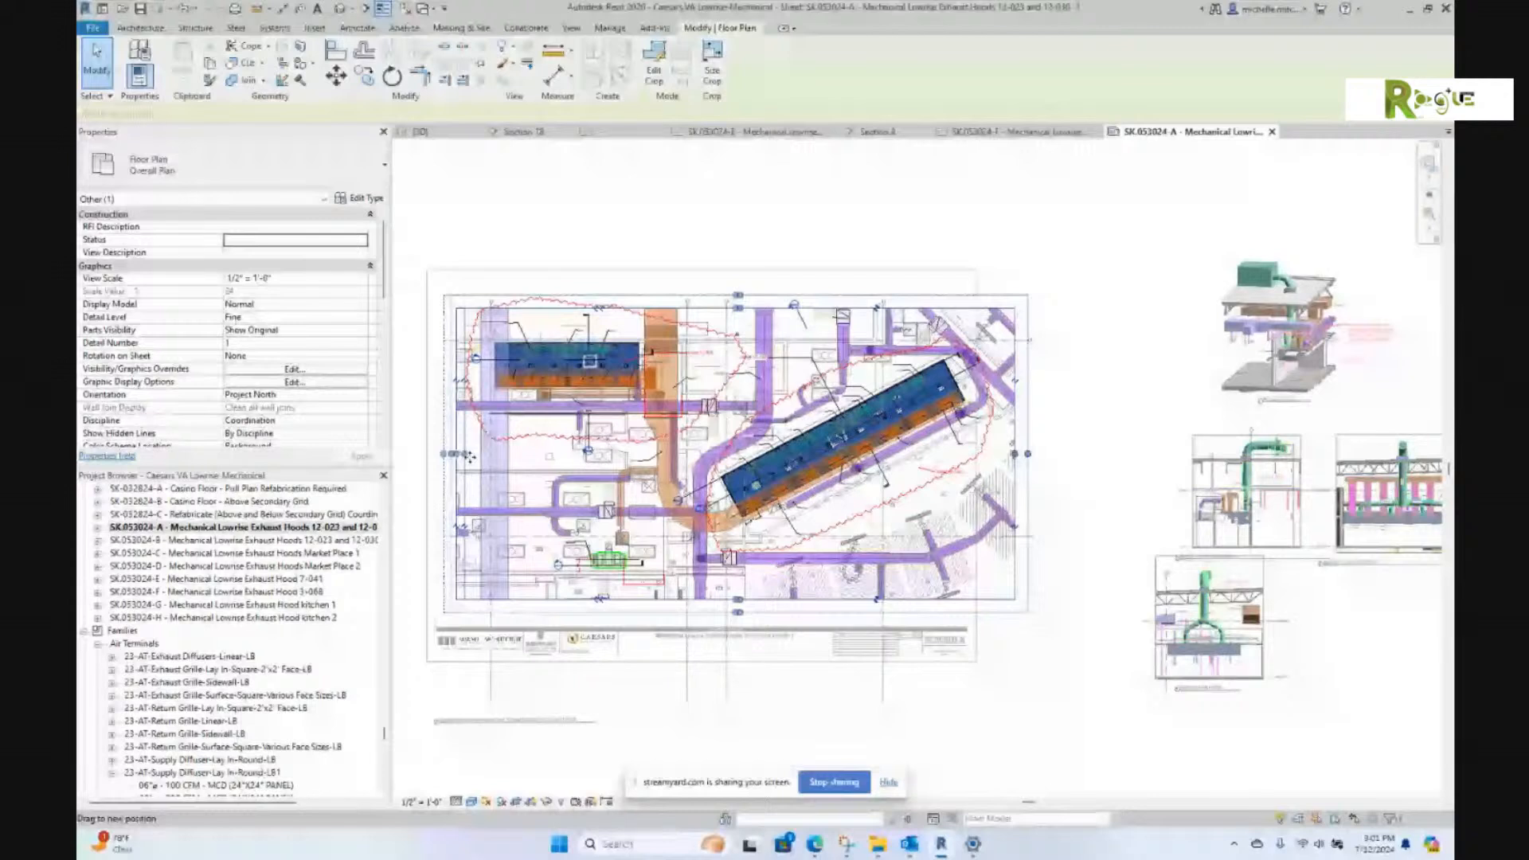
drag(470, 456, 471, 457)
drag(1014, 455, 980, 457)
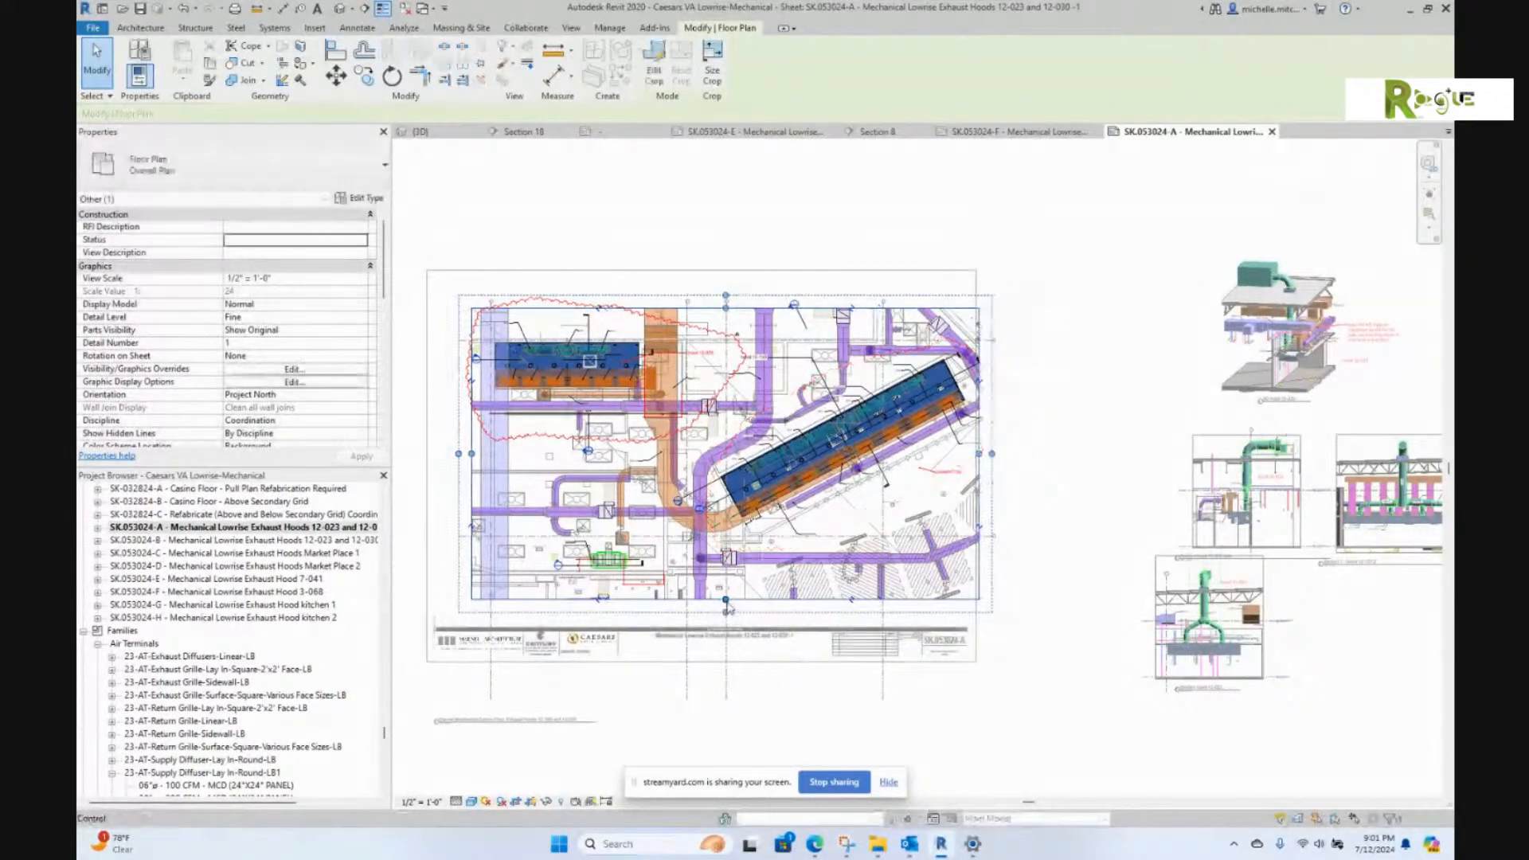
drag(726, 600, 727, 575)
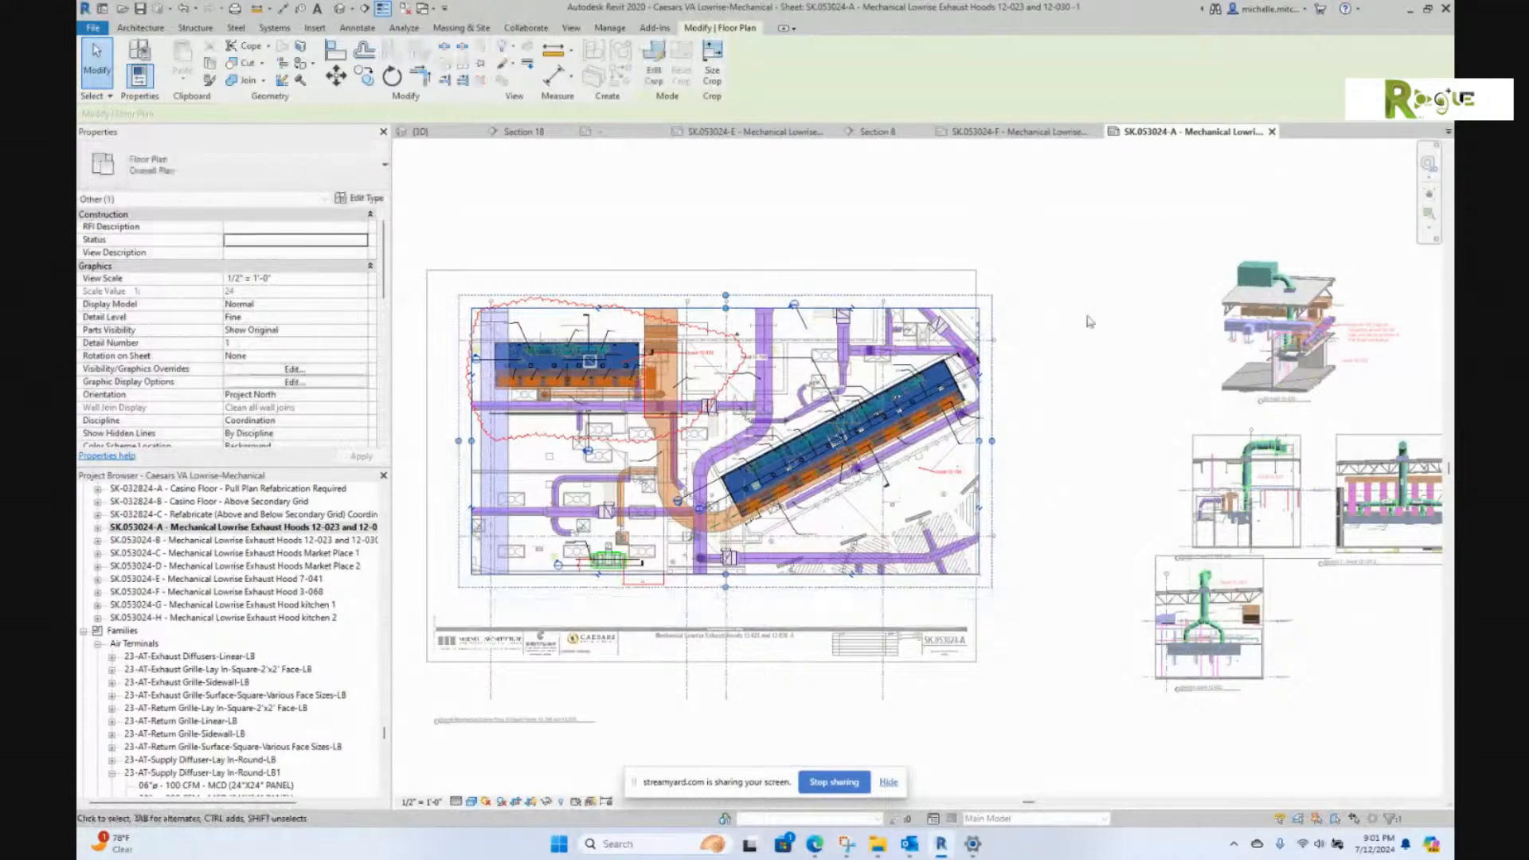
Step: Shorten grid 19 so it ends just below the viewport
click(883, 687)
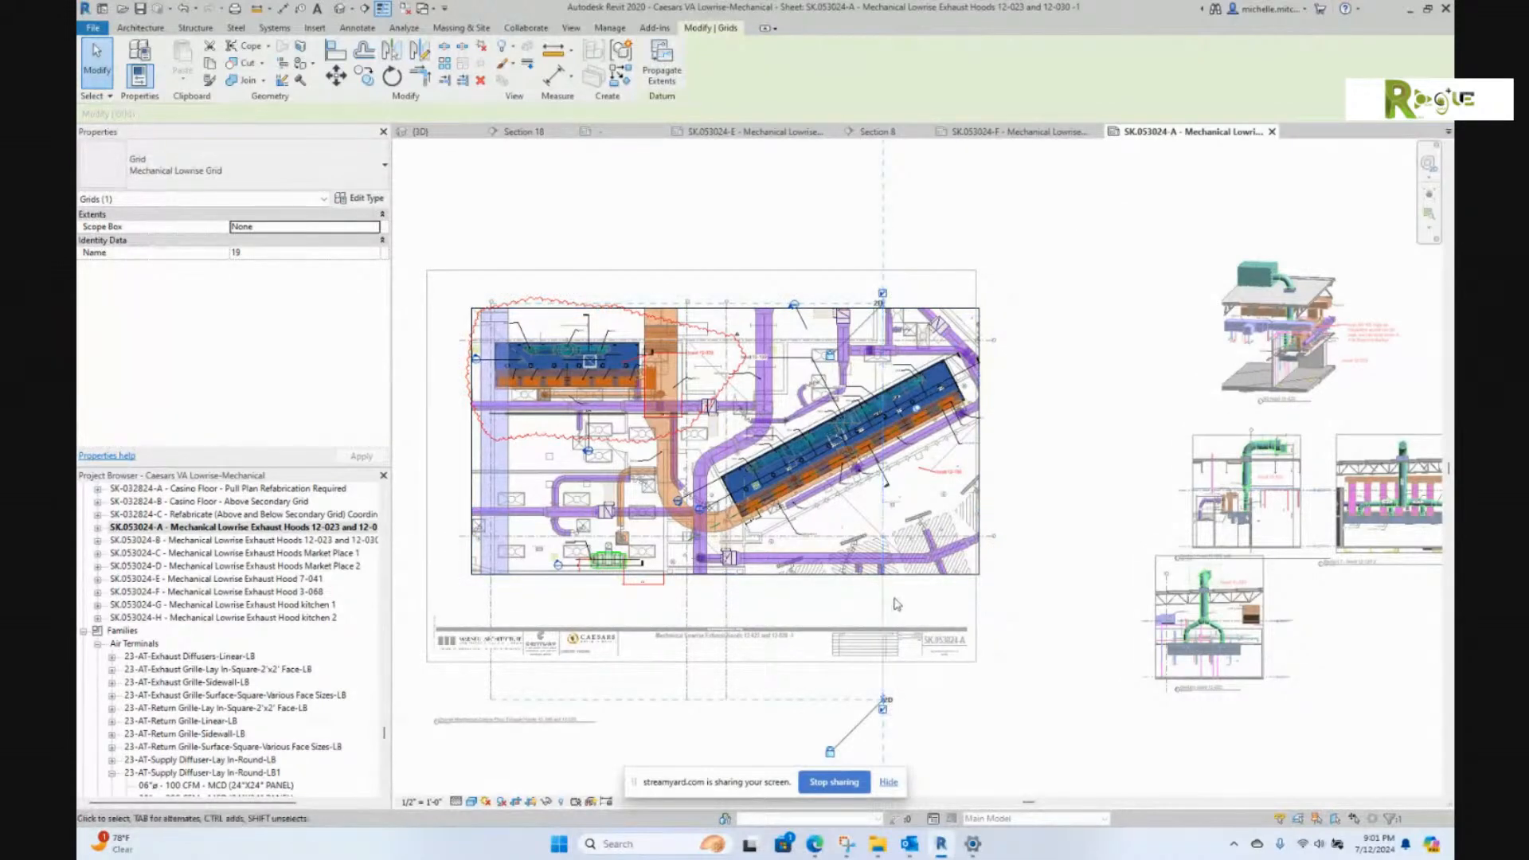
scroll(883, 705, up, 3)
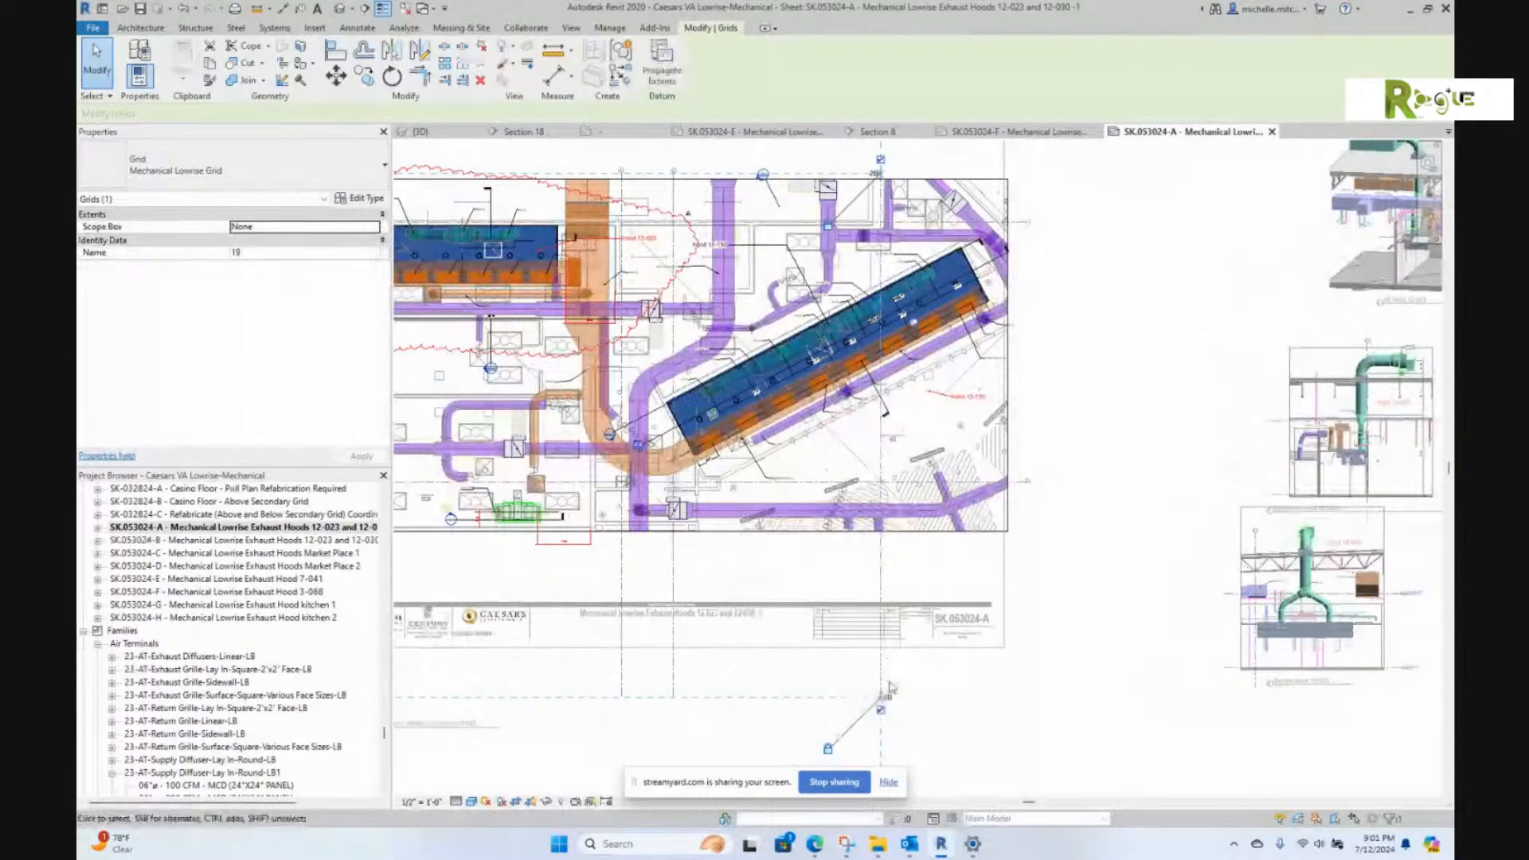
scroll(883, 707, up, 3)
drag(877, 708, 1087, 406)
click(1087, 406)
scroll(1087, 406, down, 5)
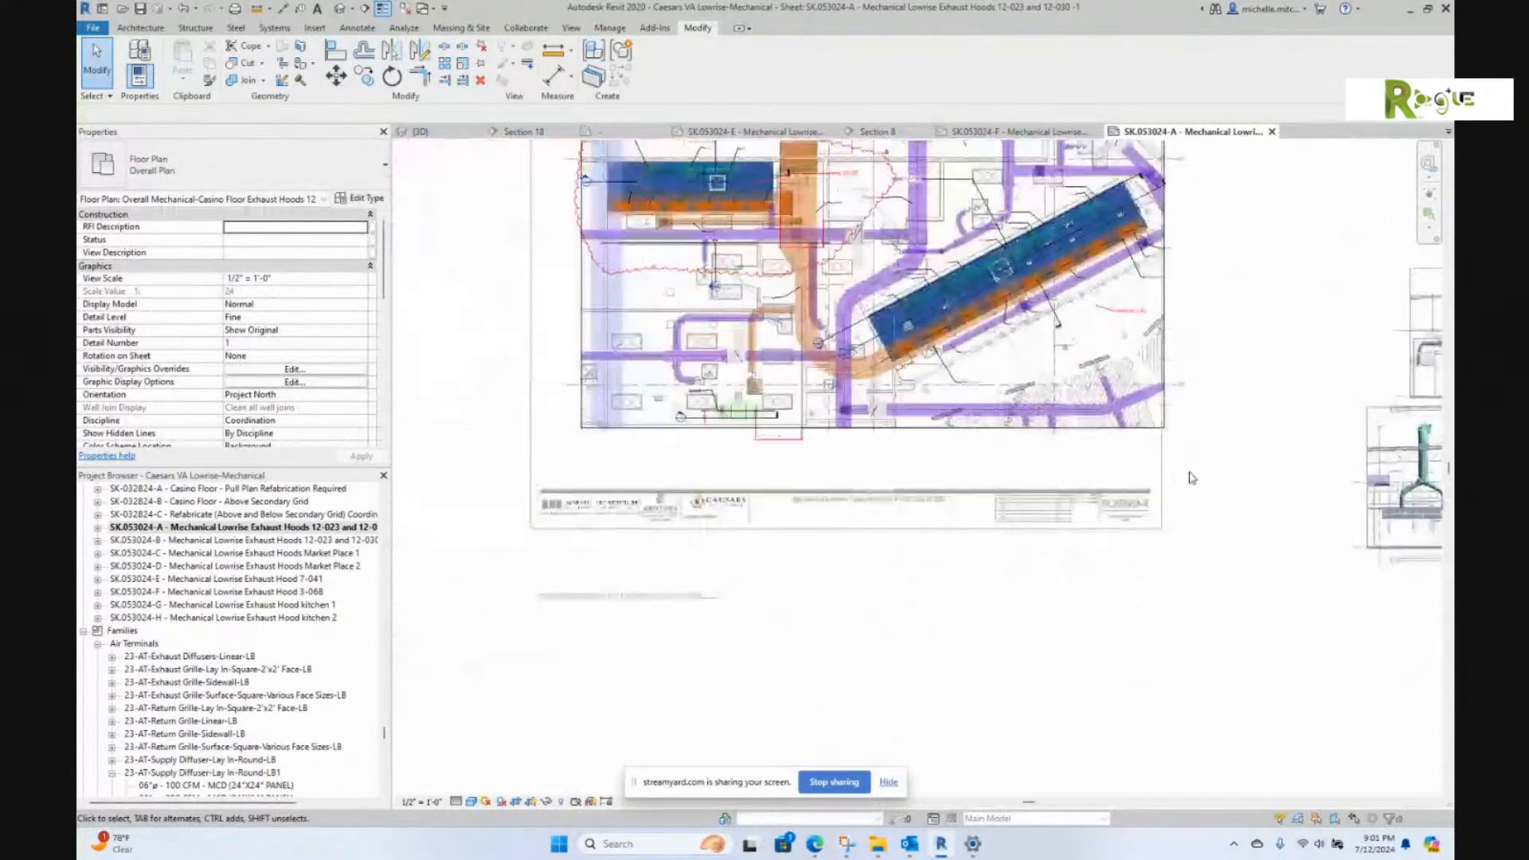
Step: Deactivate the view, shift the viewport slightly up-left, and lower its view title
right_click(1141, 292)
click(1192, 358)
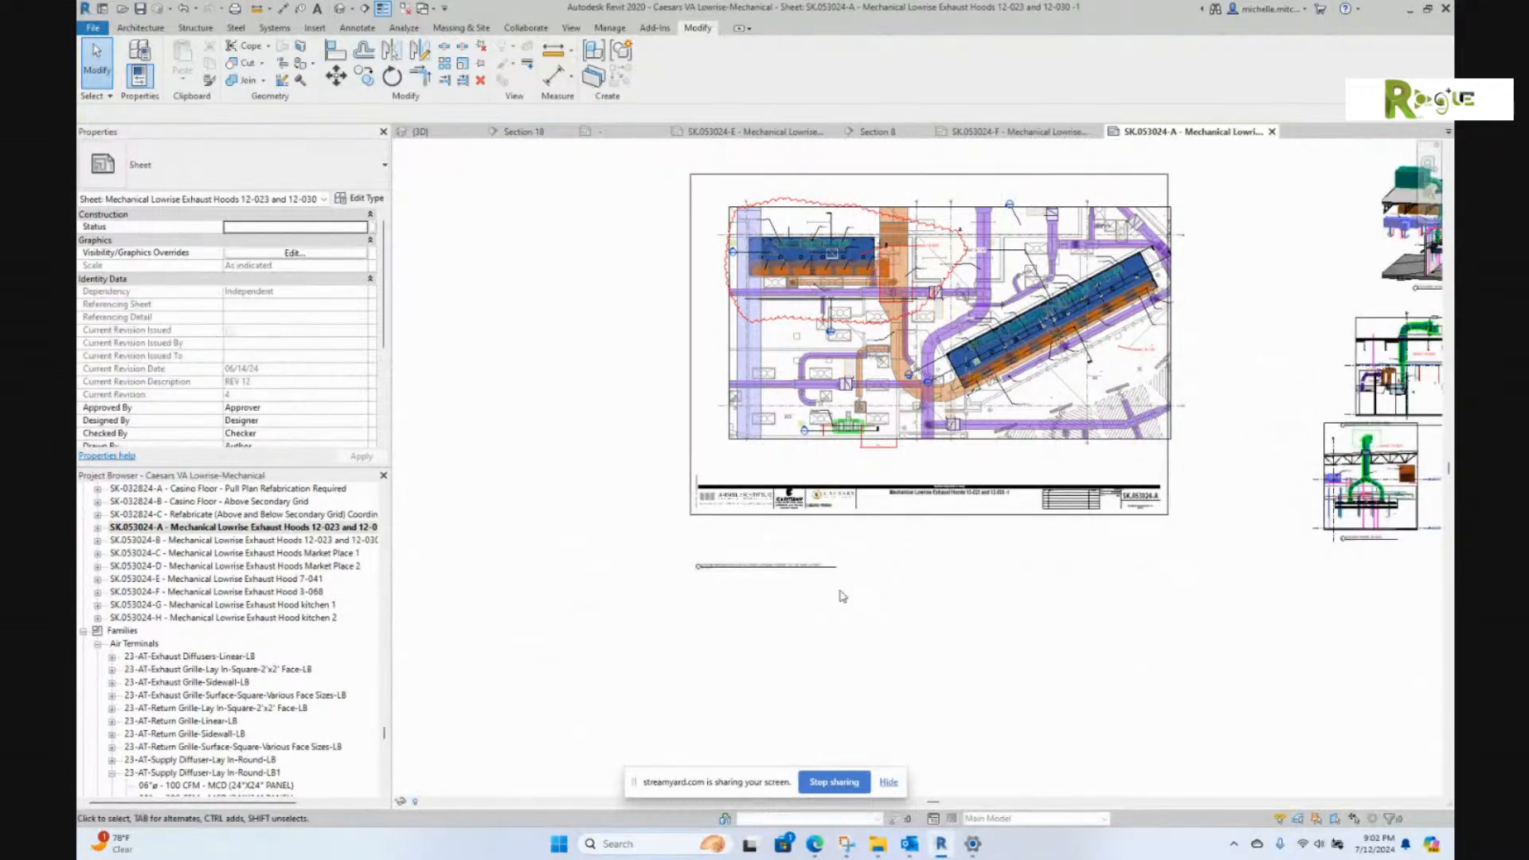
click(830, 476)
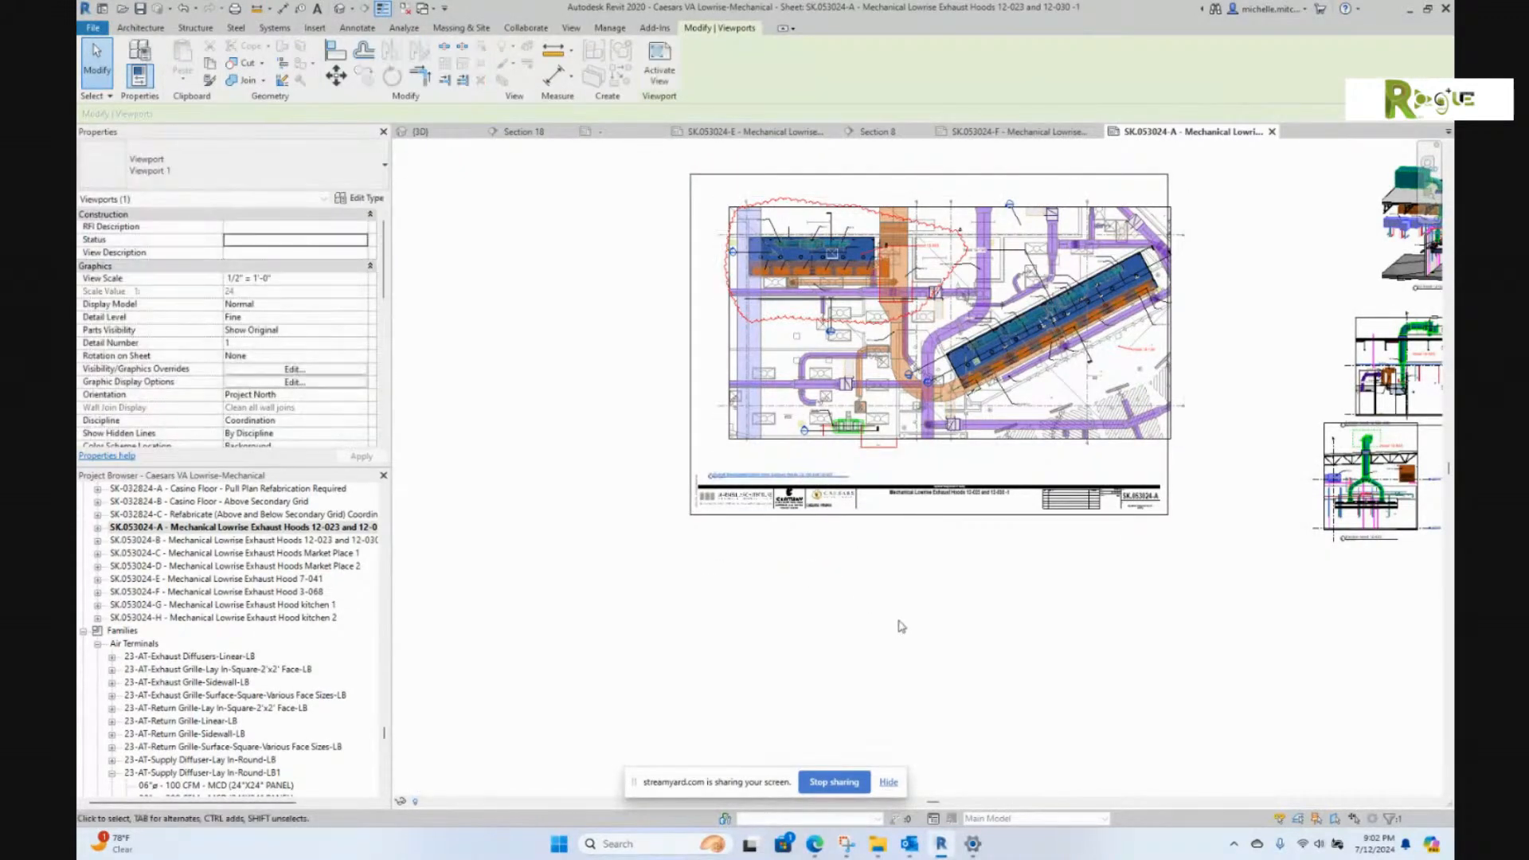
middle_drag(897, 625, 816, 692)
drag(903, 405, 882, 394)
click(1159, 378)
drag(725, 536, 740, 552)
click(1118, 341)
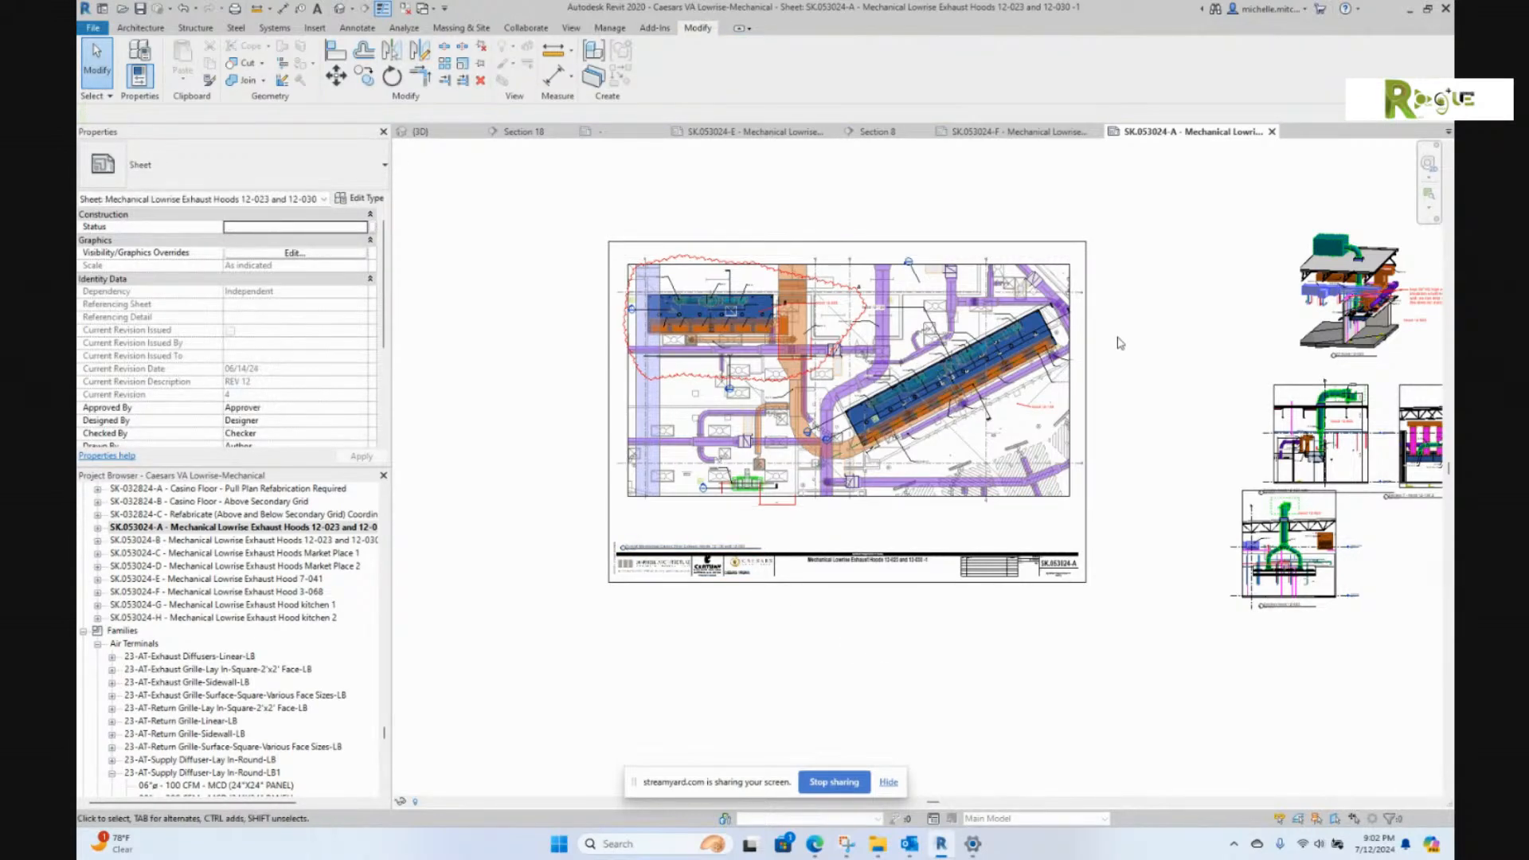
Step: Save the project after checking the enlarged exhaust hood plan
scroll(1019, 360, up, 6)
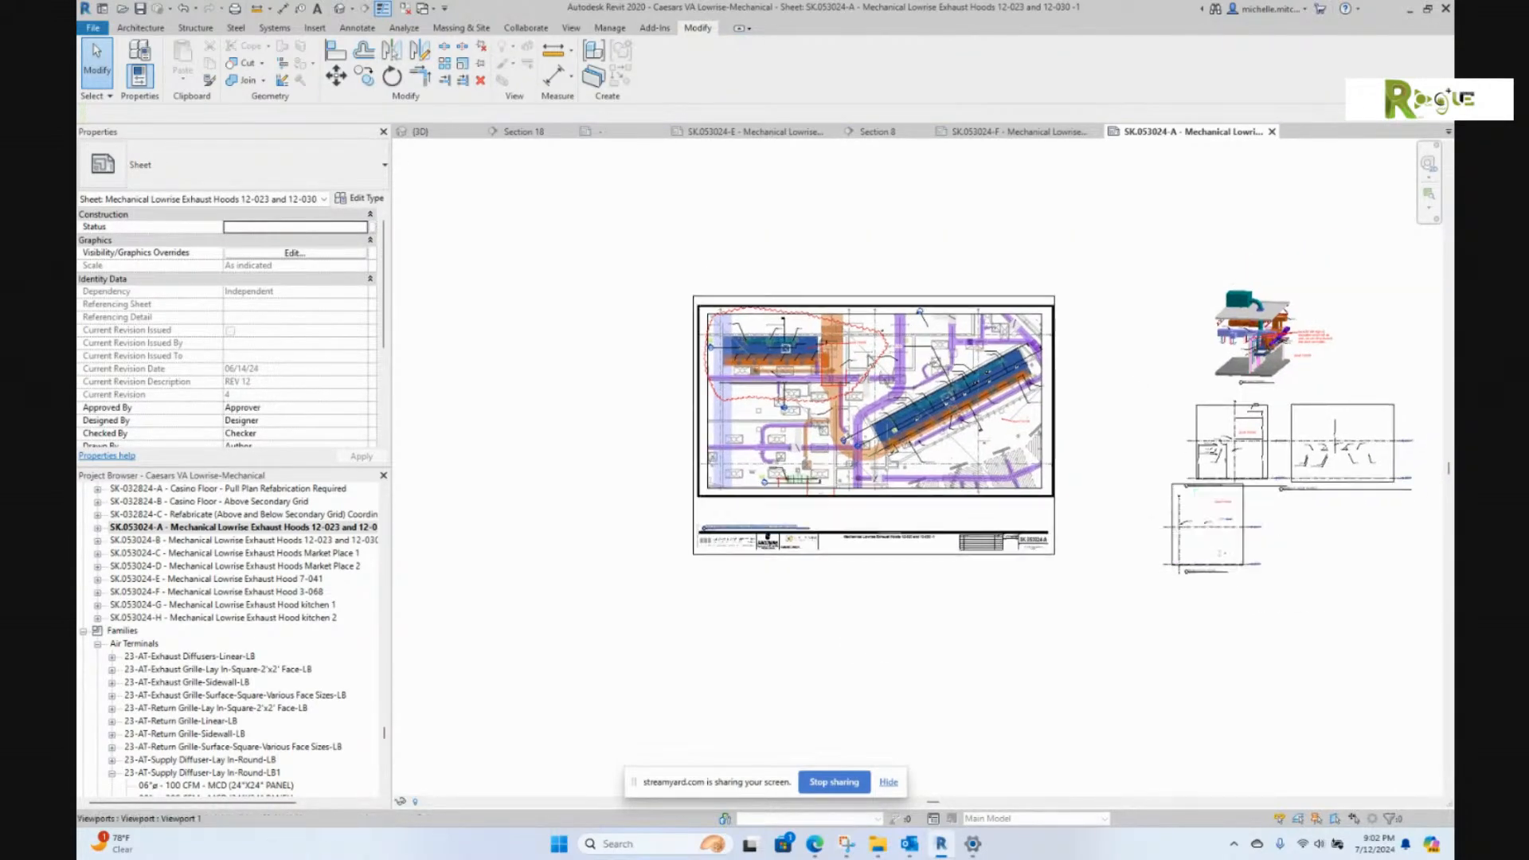
middle_drag(1091, 508, 997, 526)
click(140, 8)
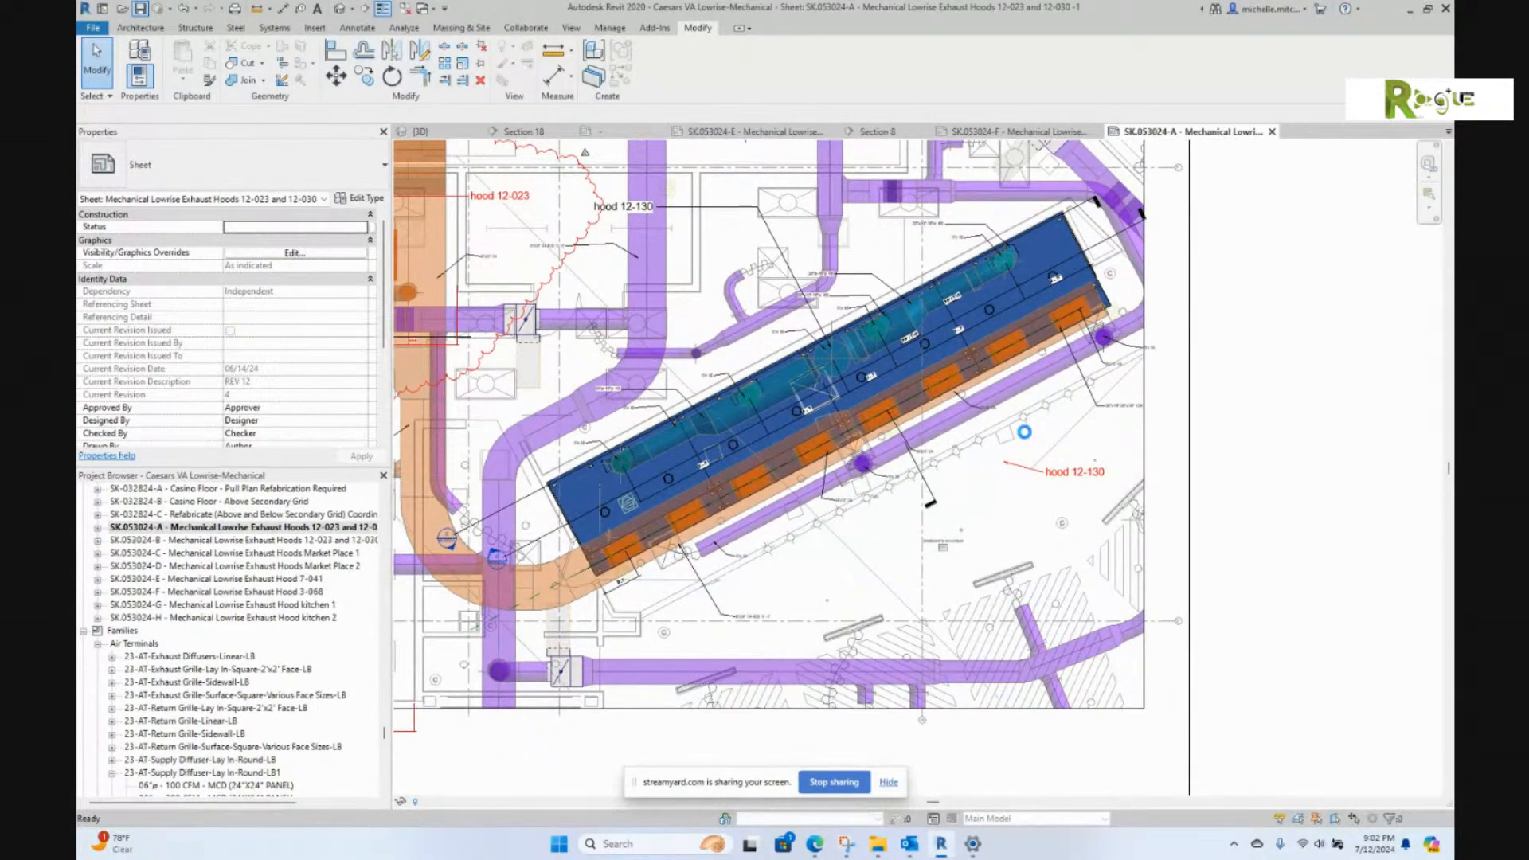
scroll(1030, 454, down, 3)
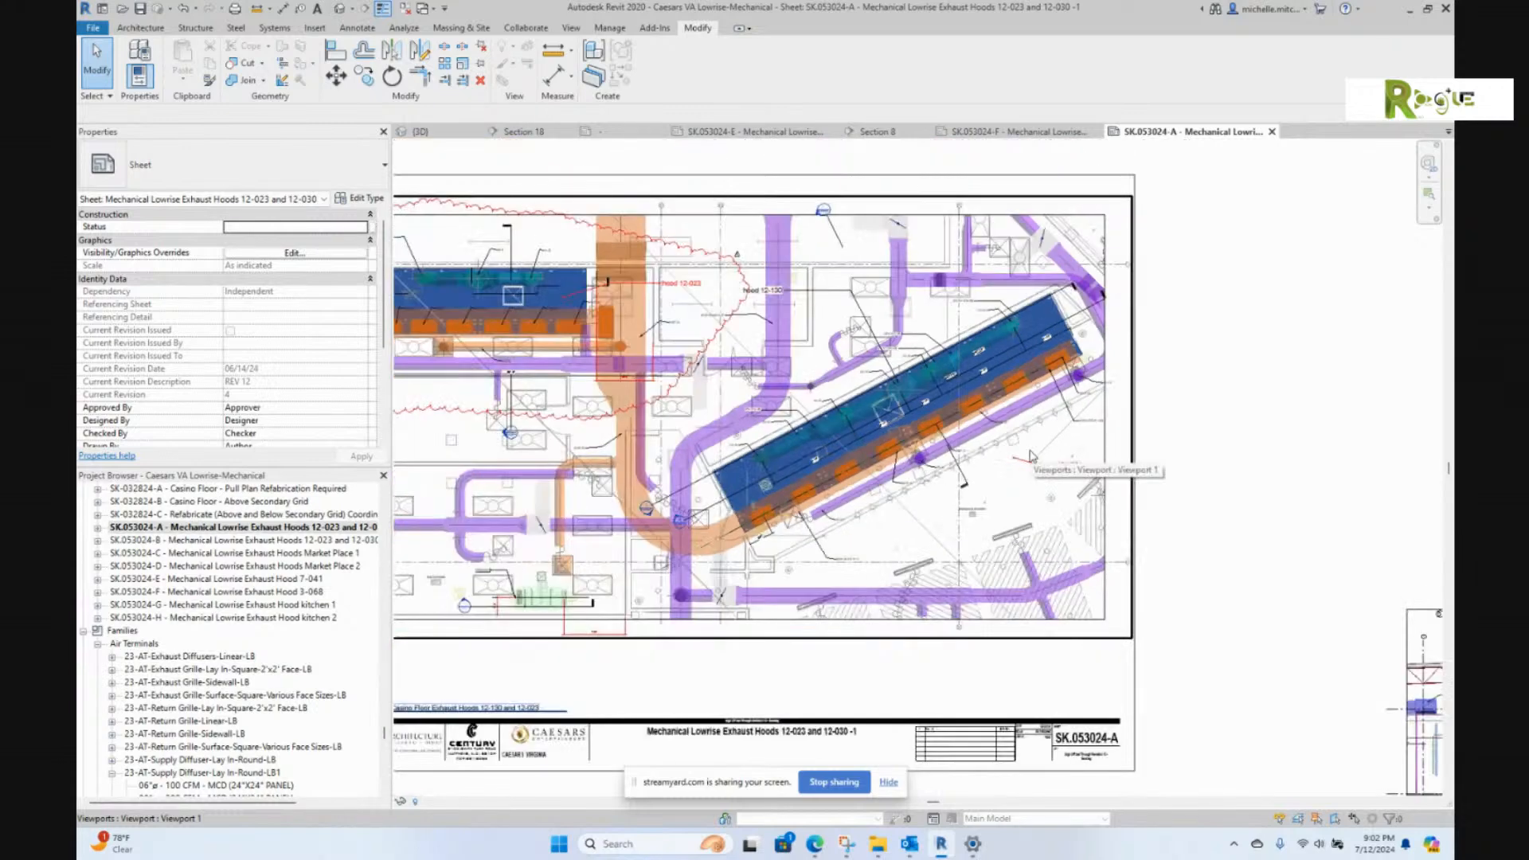
scroll(1031, 454, down, 2)
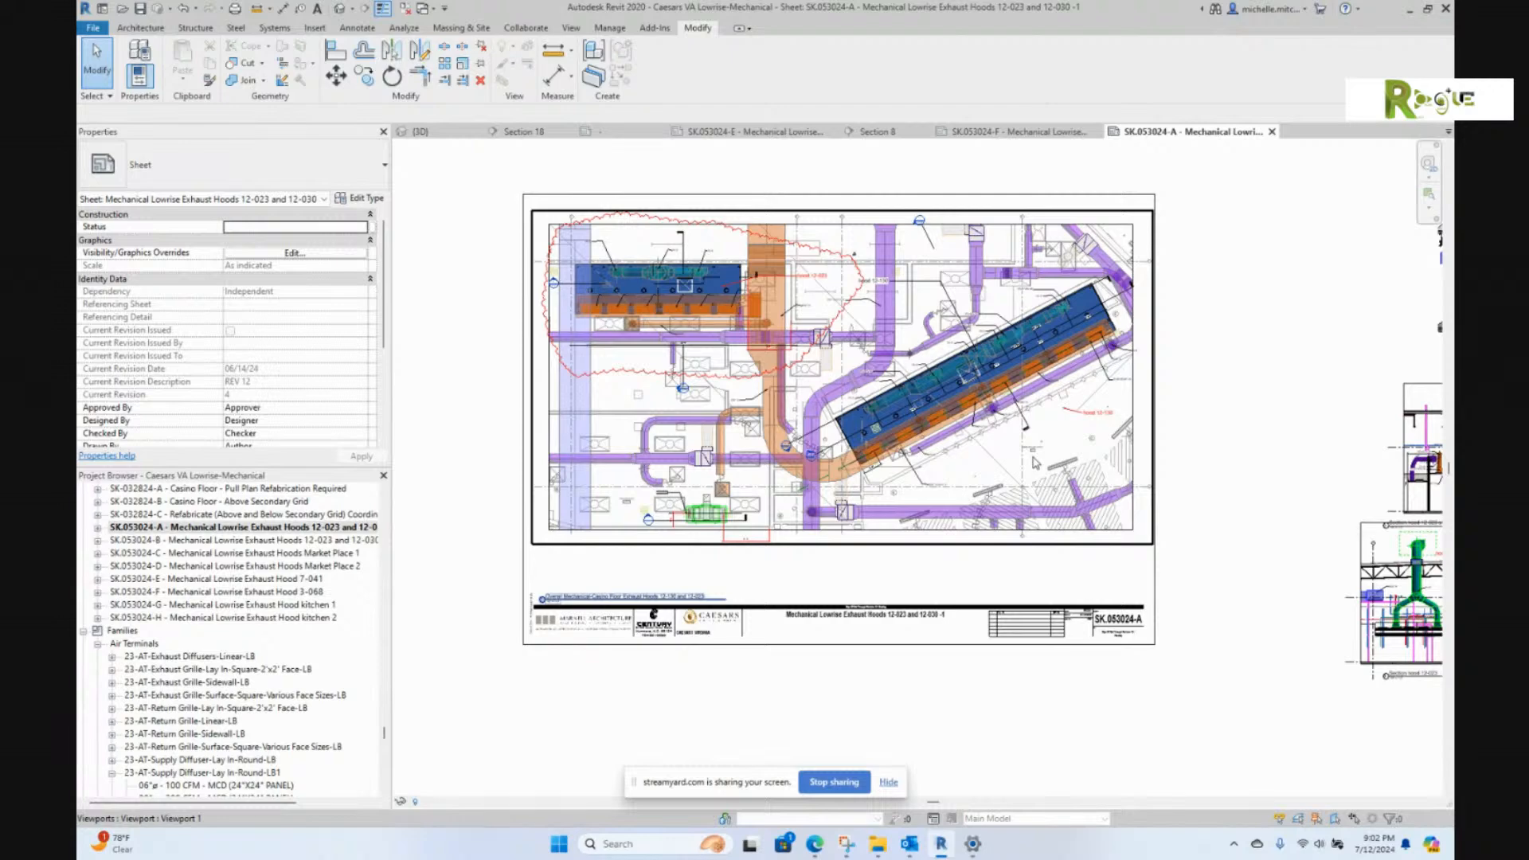
Step: Zoom in near hood tag 12-130, then switch to the Revit Fundamentals training email in Outlook
scroll(1083, 419, up, 2)
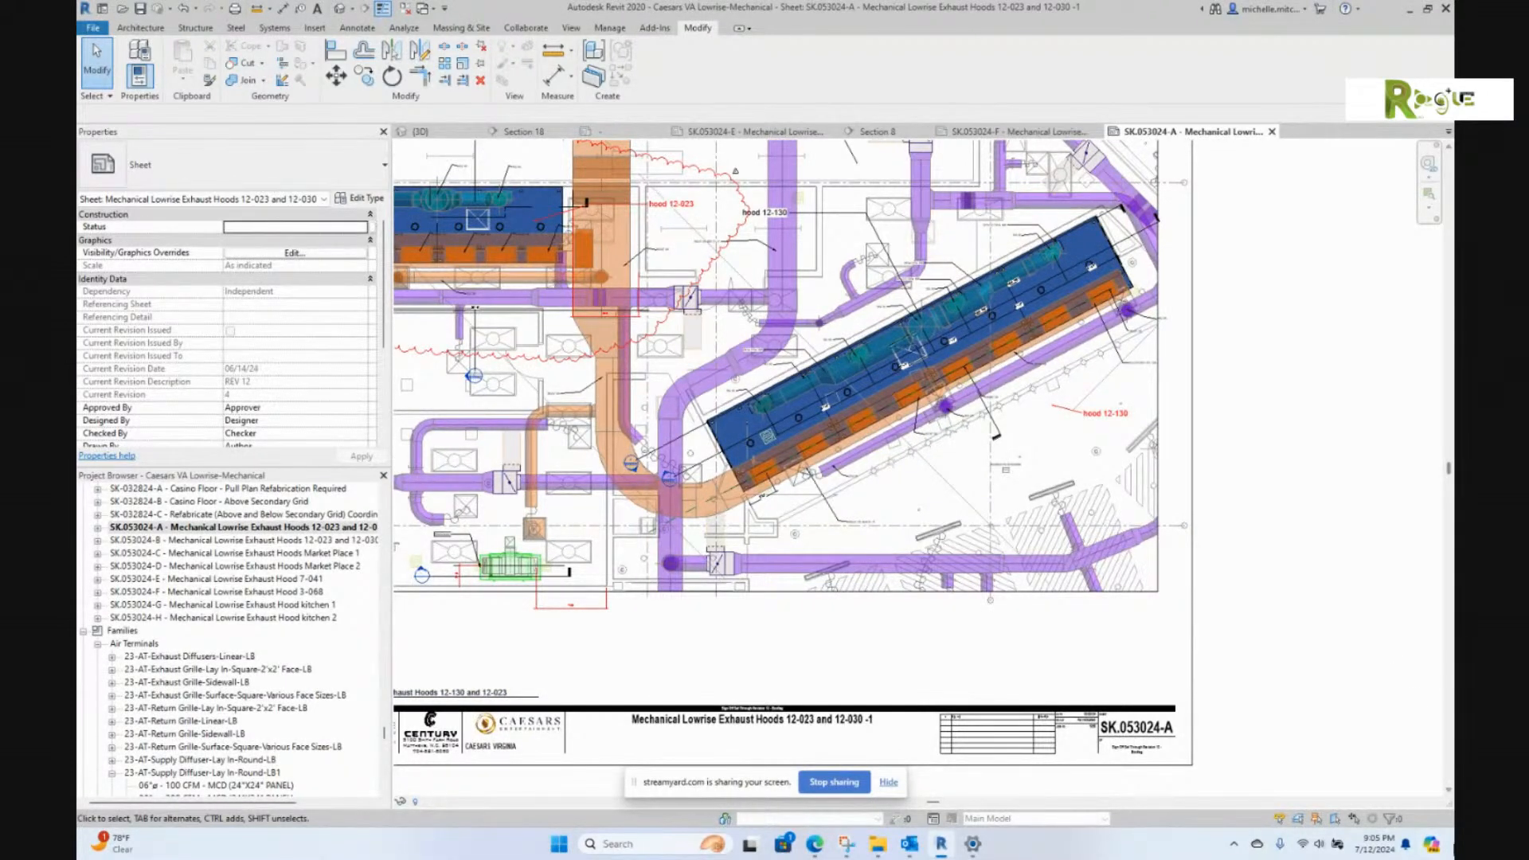
click(909, 844)
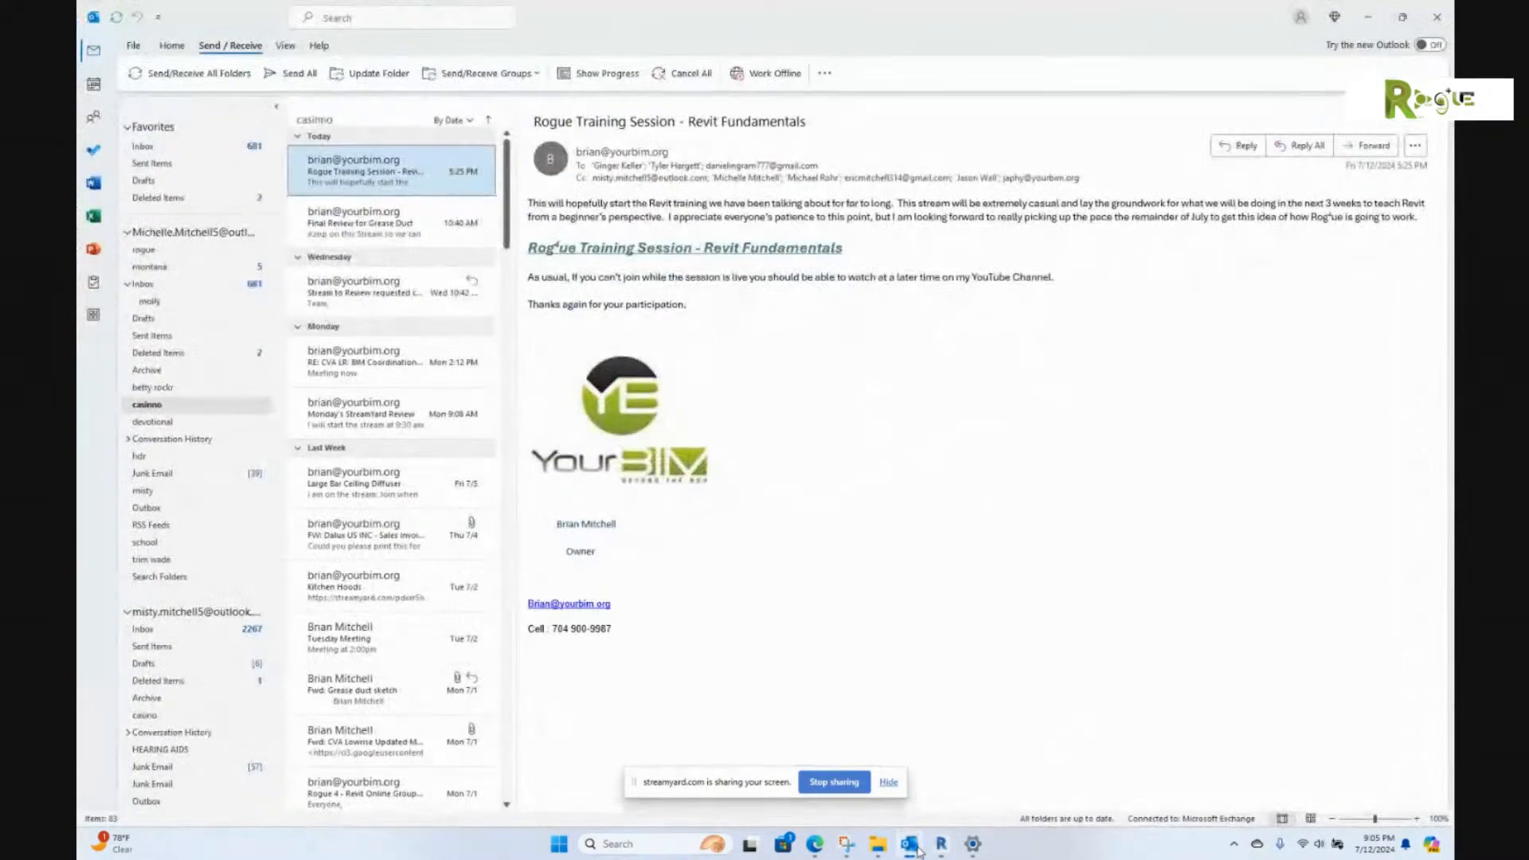